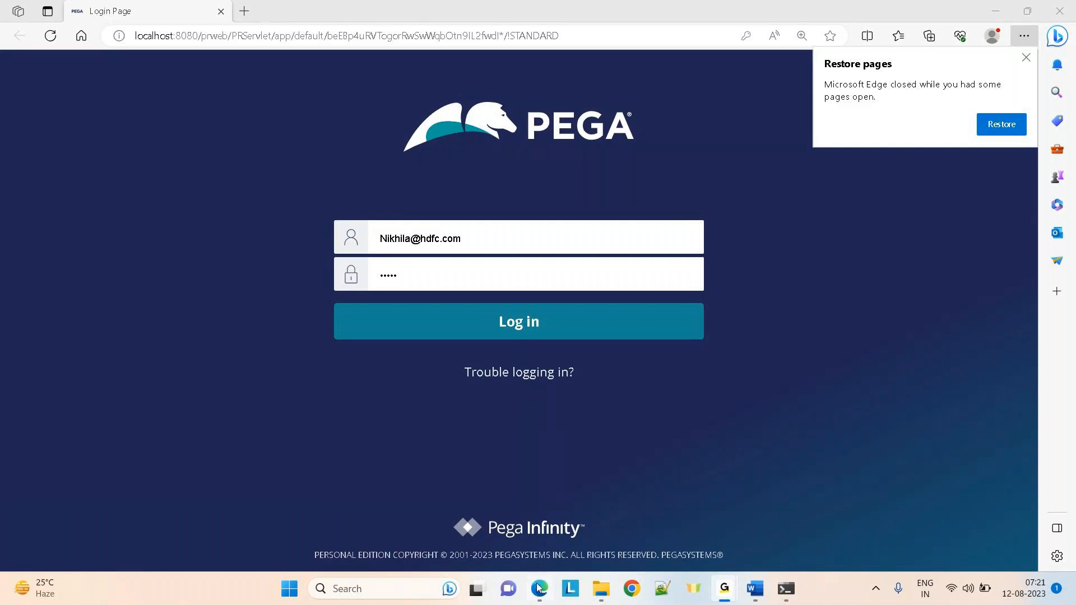
Bring up the Pega login page in Edge, dismiss the restore-pages prompt, and log in
mouse_move(537, 587)
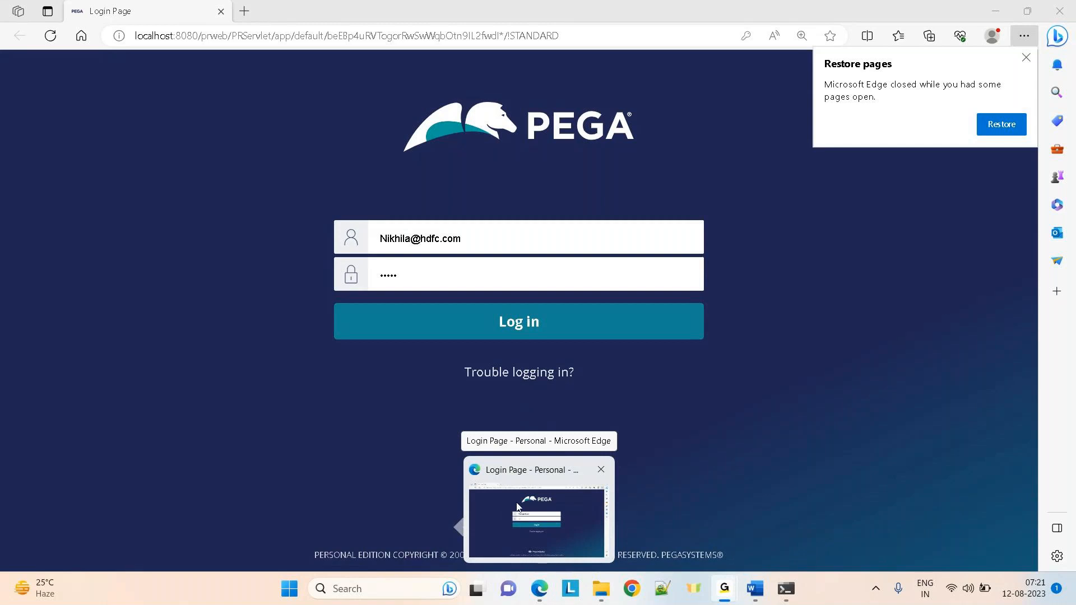
click(505, 515)
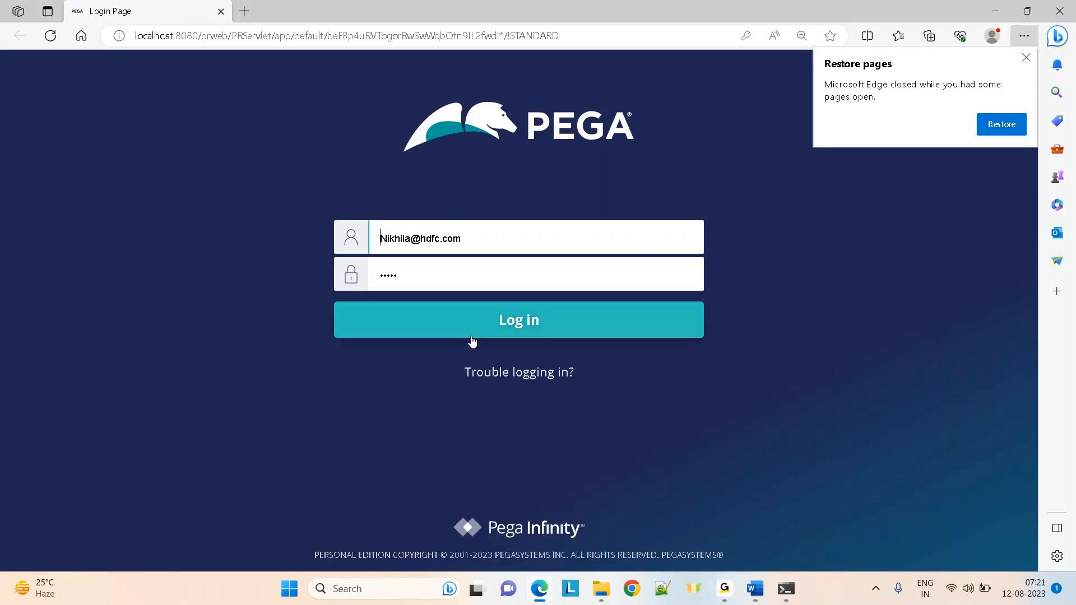
click(1029, 58)
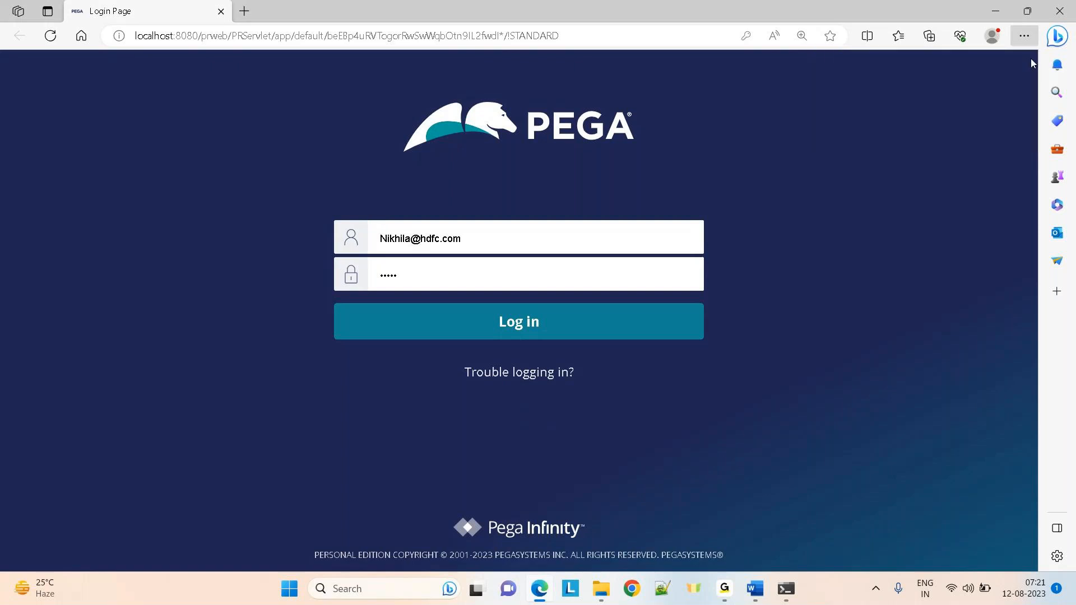
click(506, 334)
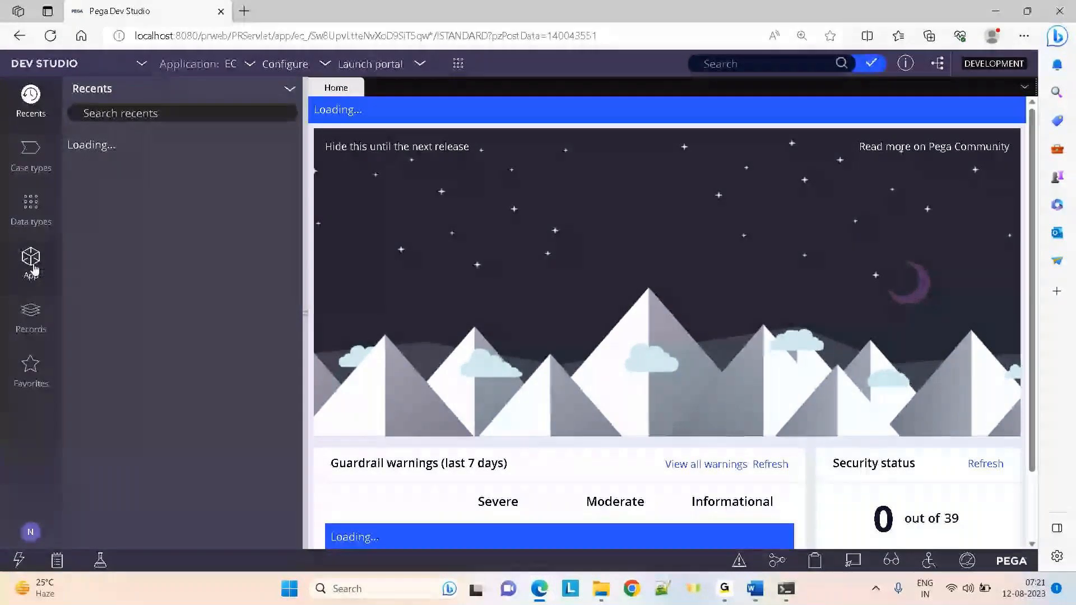
Open the Claims data model using Create properties from the App explorer's Claims > Data Model
click(33, 267)
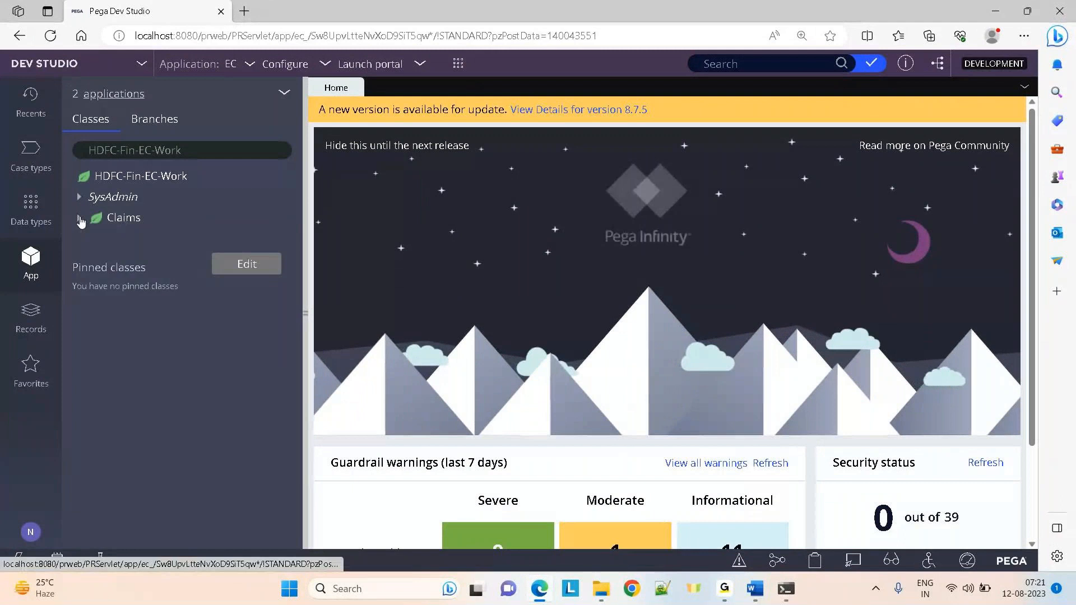
click(80, 221)
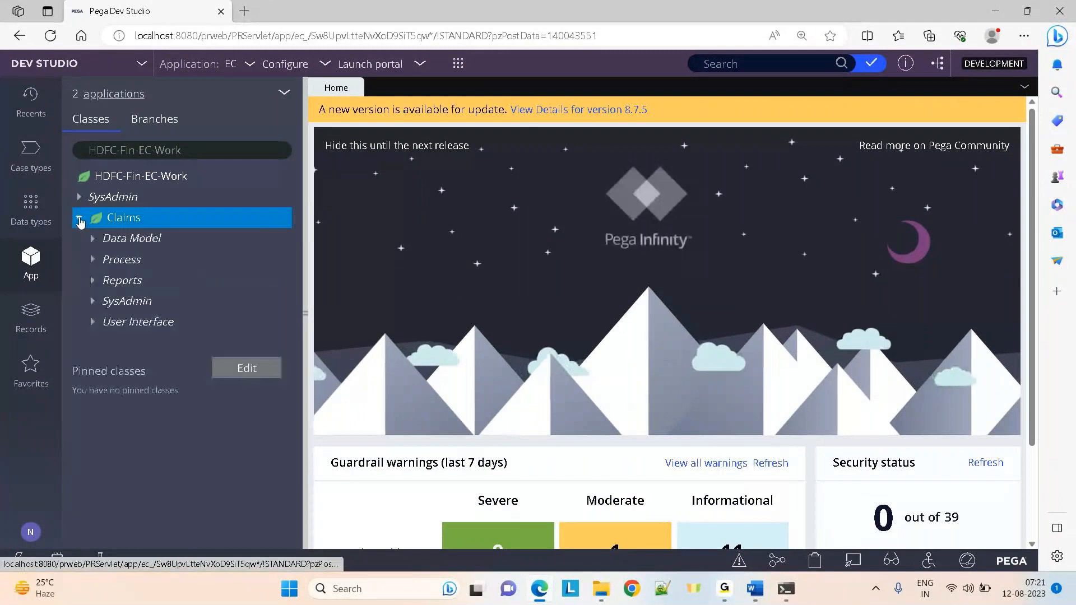
click(137, 241)
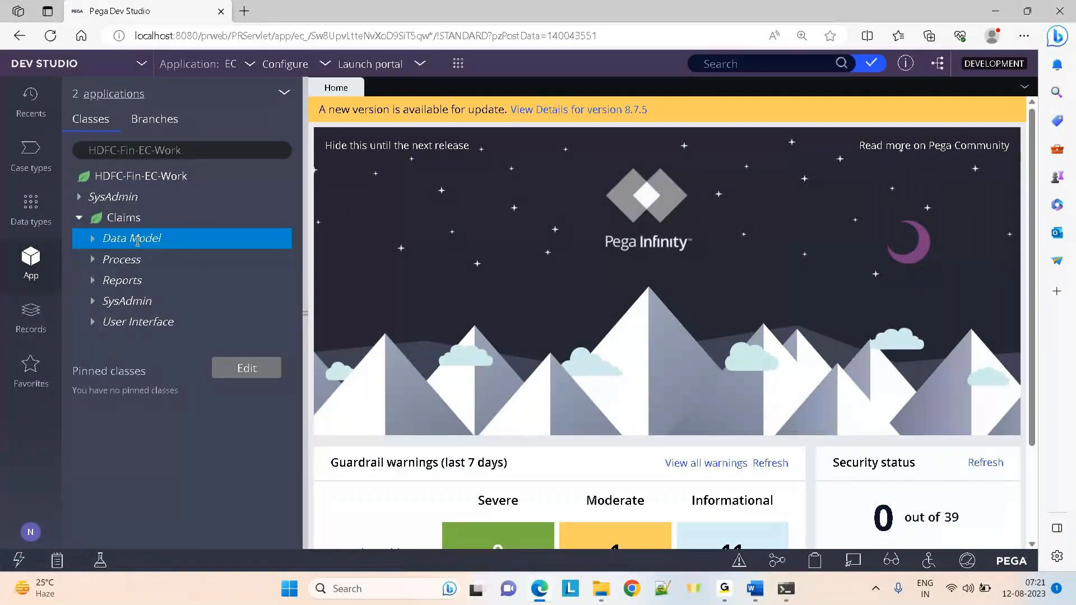
mouse_move(174, 262)
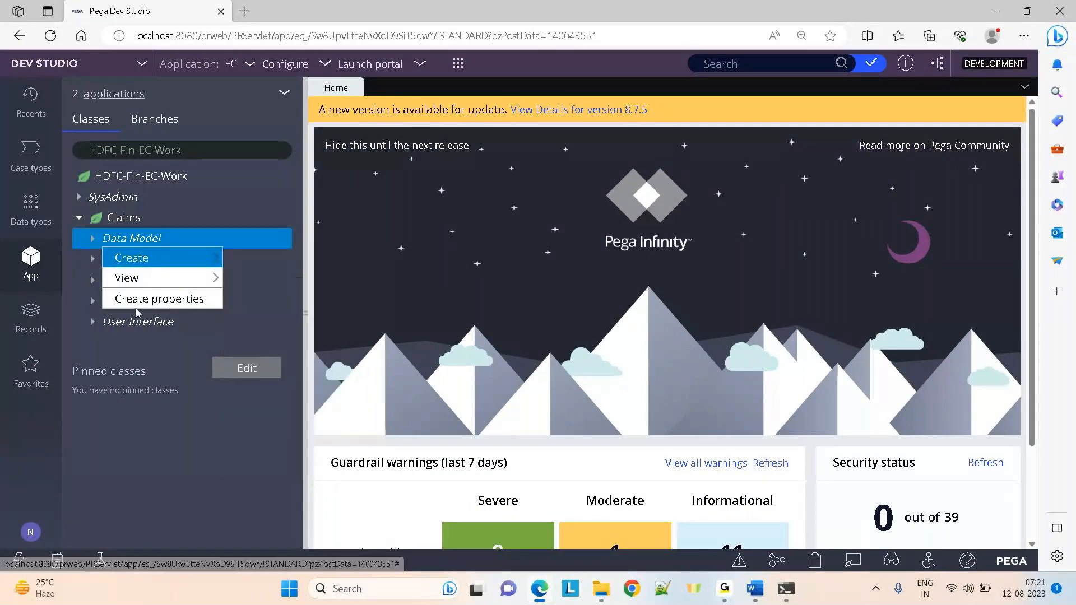
click(180, 300)
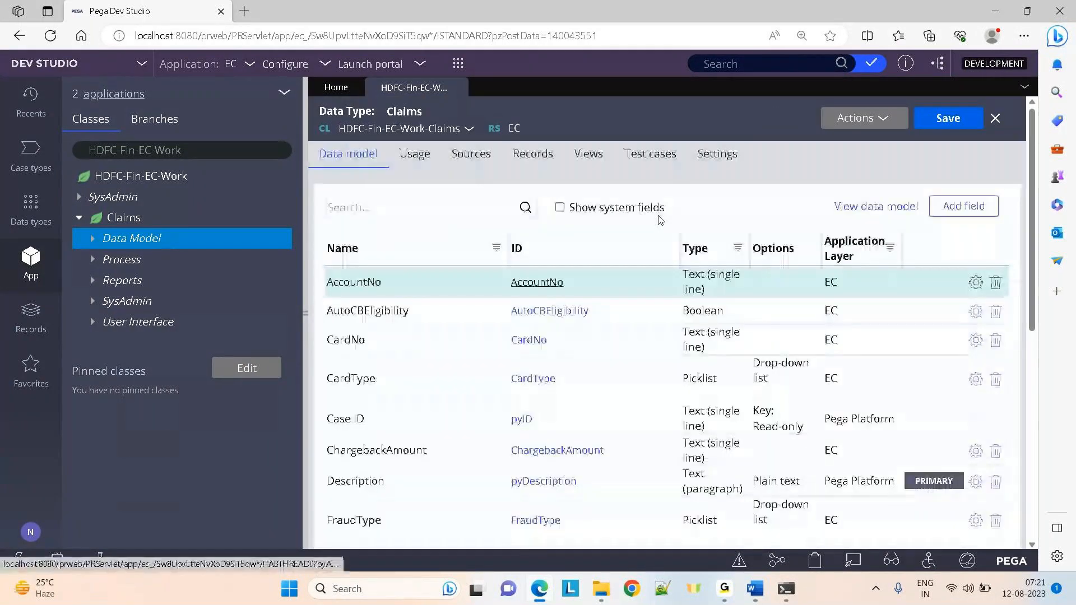
Select the Claims class in App Explorer and view its class inheritance
click(974, 214)
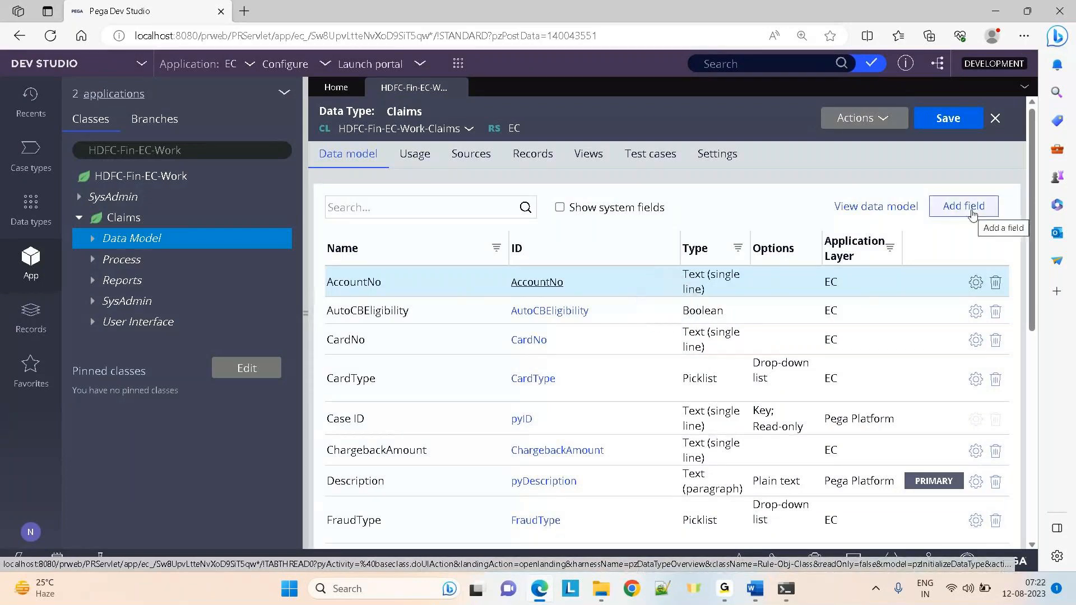
click(122, 224)
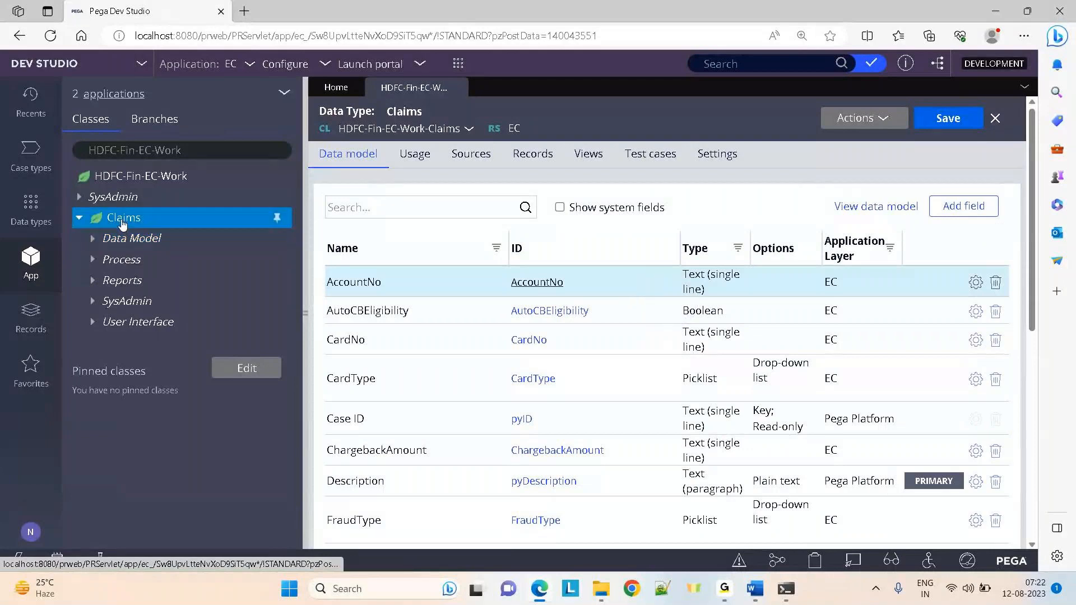
right_click(122, 224)
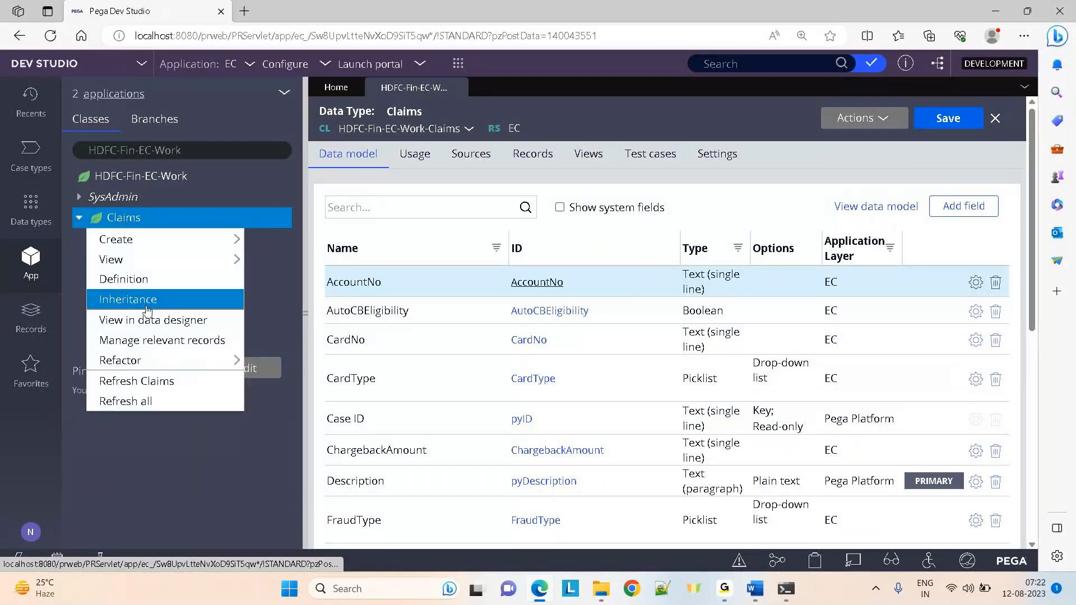
click(129, 299)
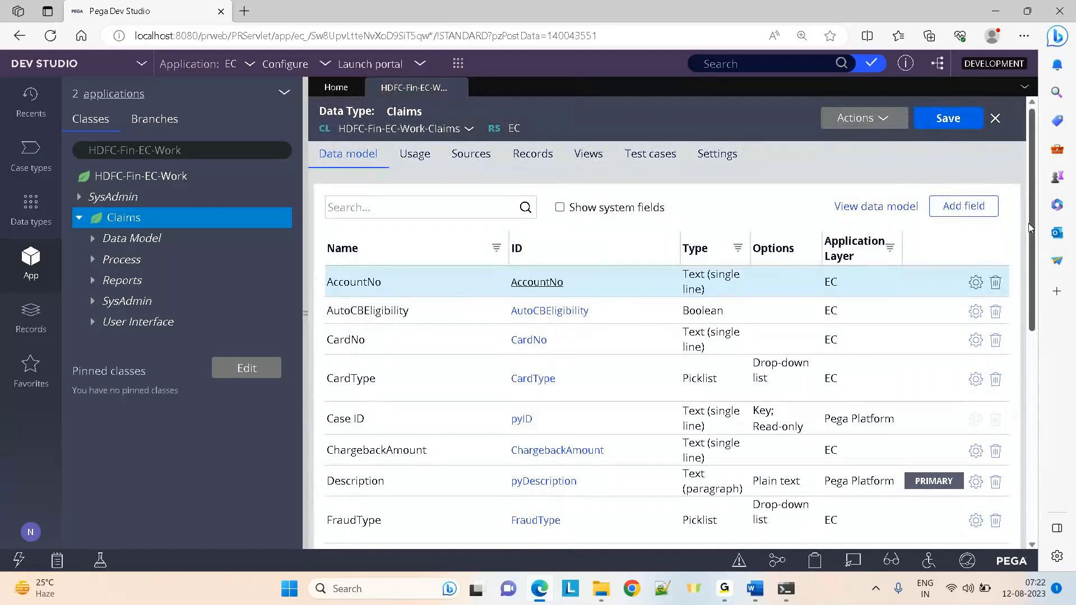
drag(1031, 223, 1030, 434)
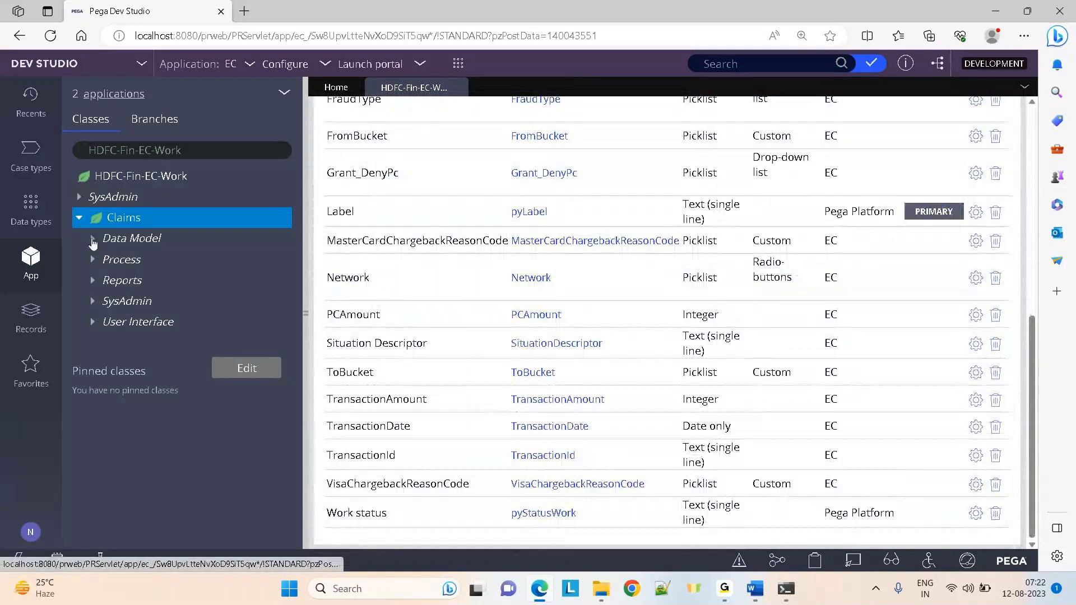
Expand Claims > Data Model, review the Property list, then collapse it
click(93, 239)
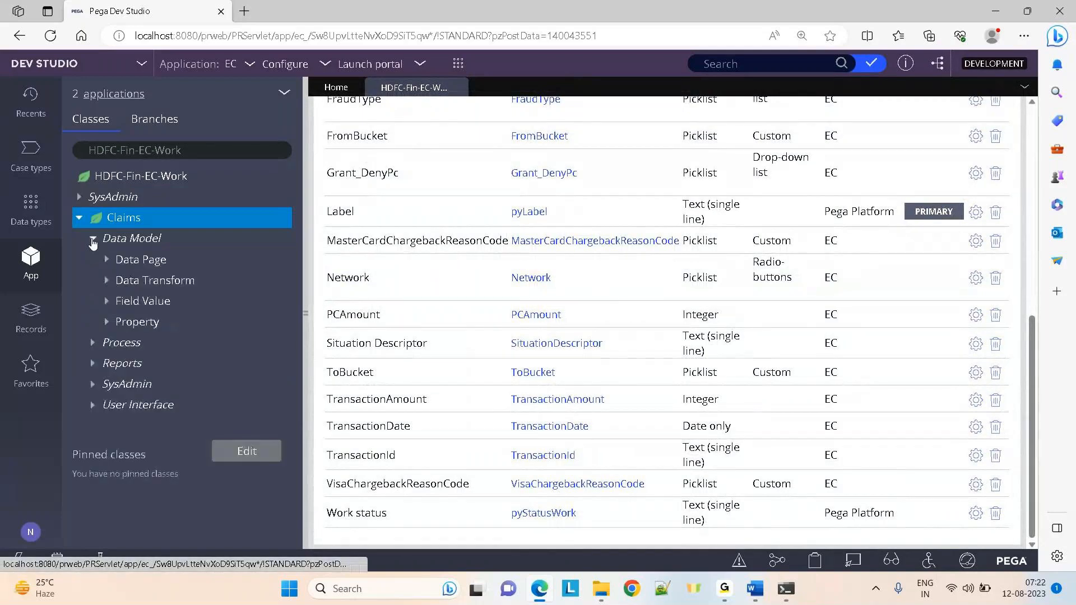
click(107, 322)
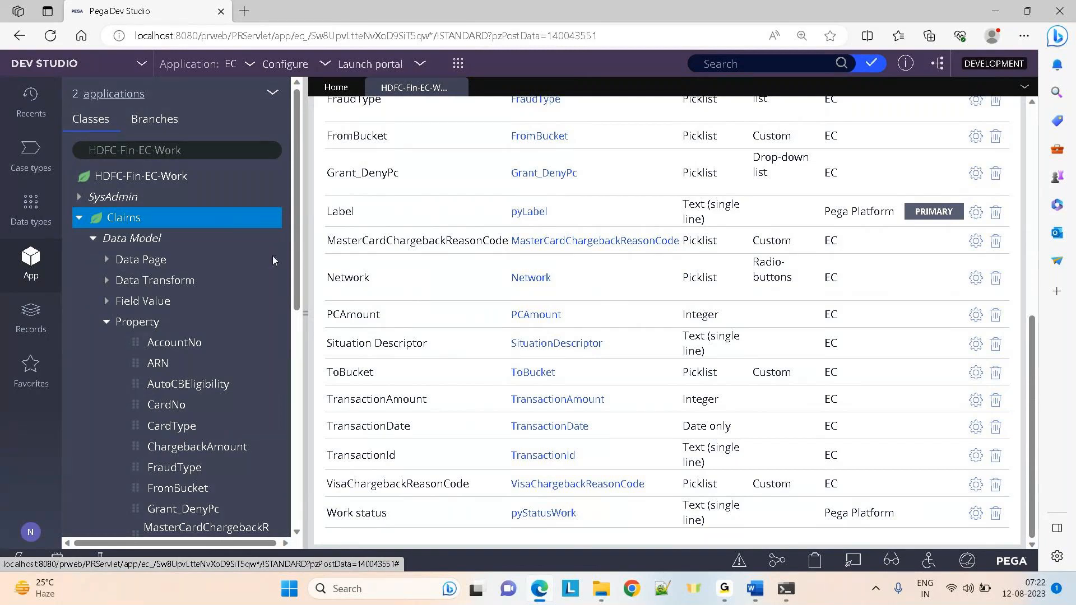
scroll(238, 221, down, 4)
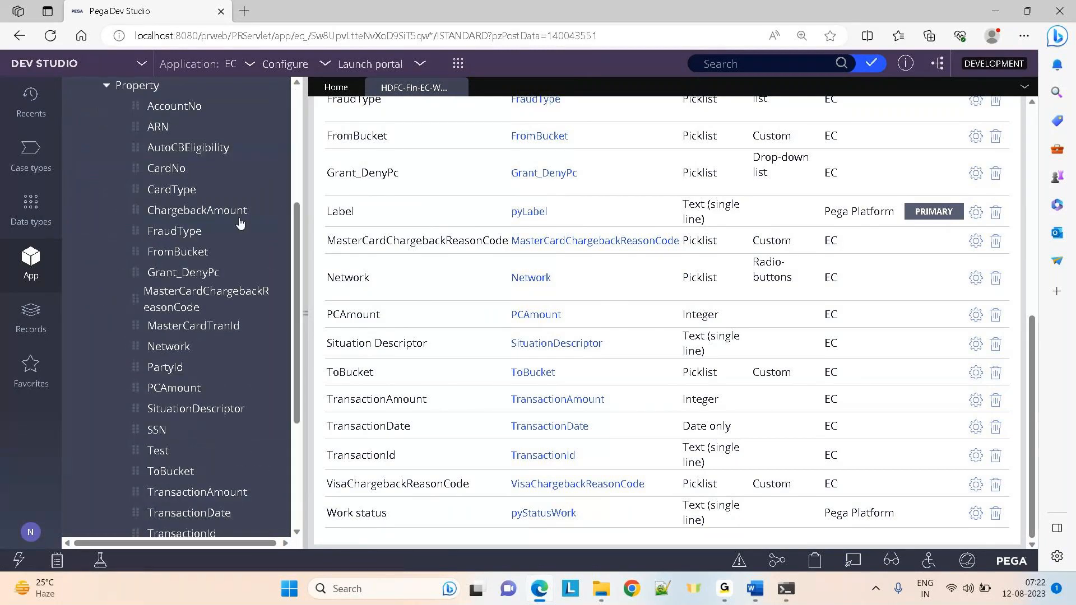
drag(296, 369, 313, 224)
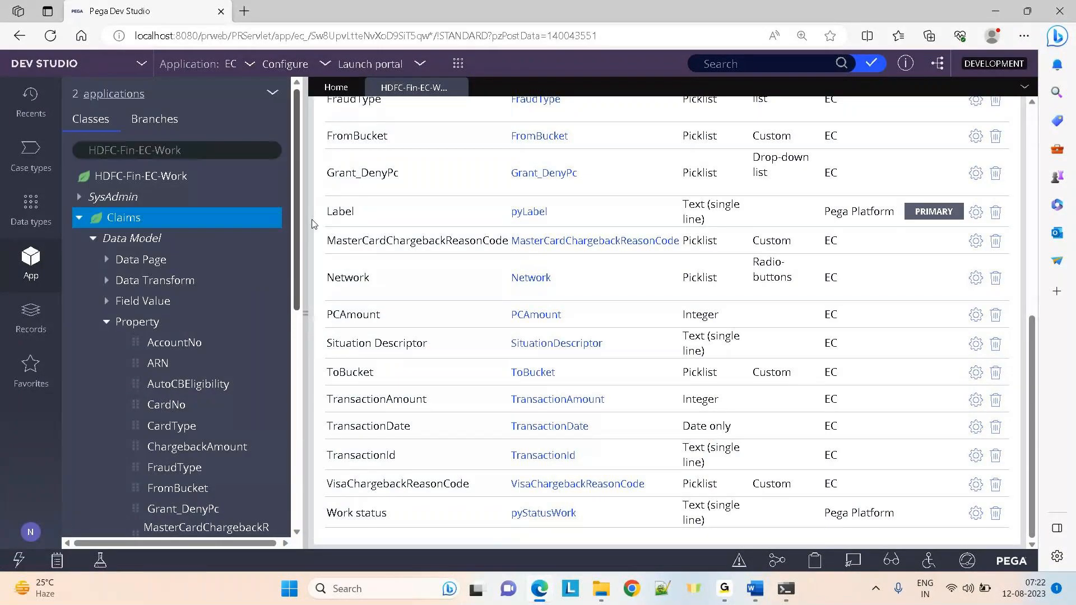
click(107, 322)
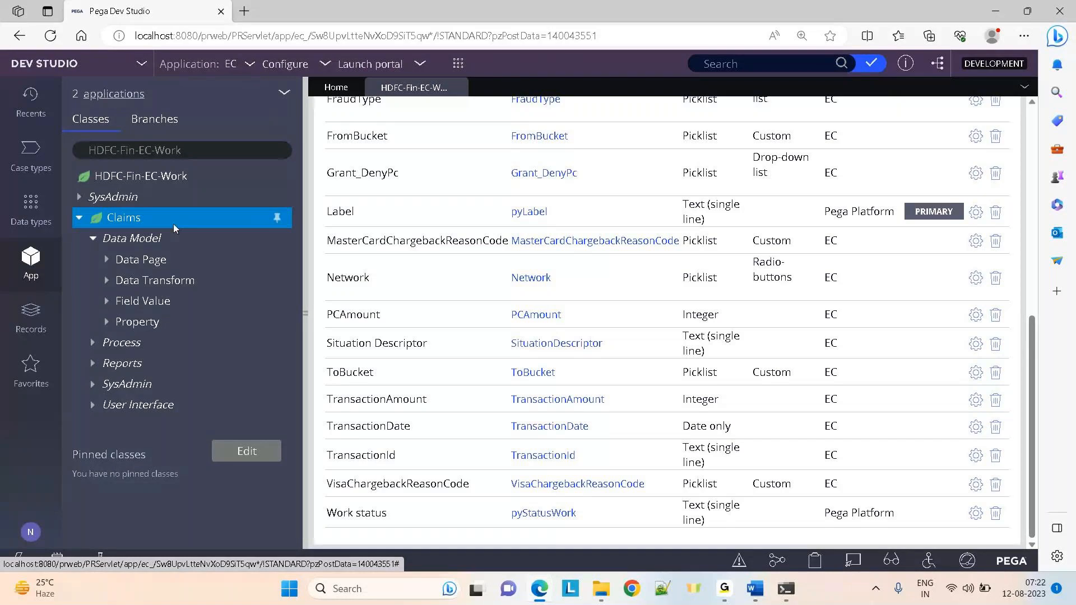
click(285, 94)
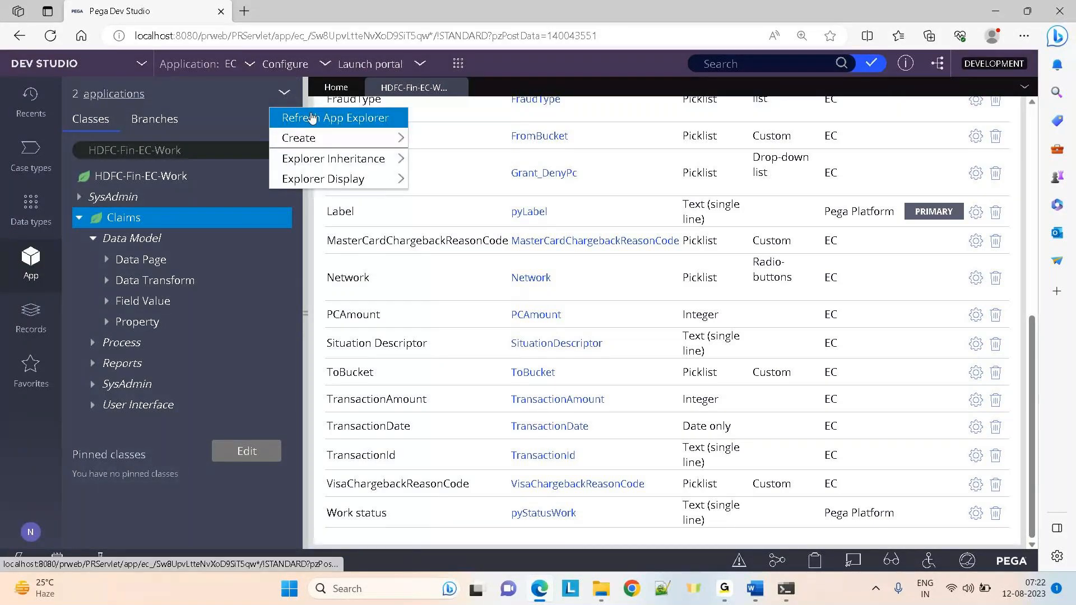
Refresh the explorer, then list all Property rule instances under Records > Data Model
click(312, 118)
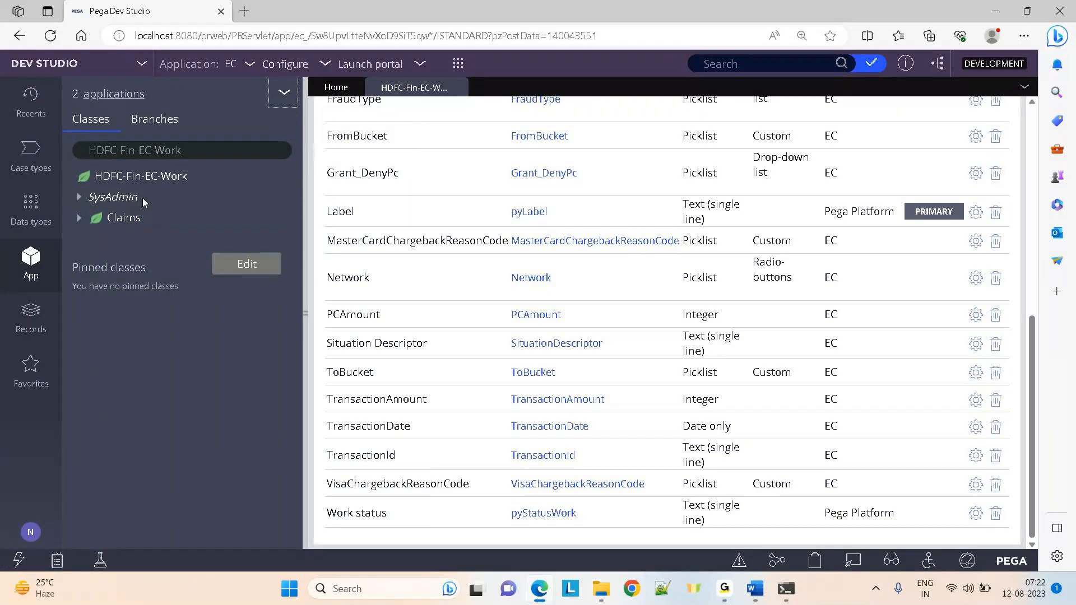
click(29, 317)
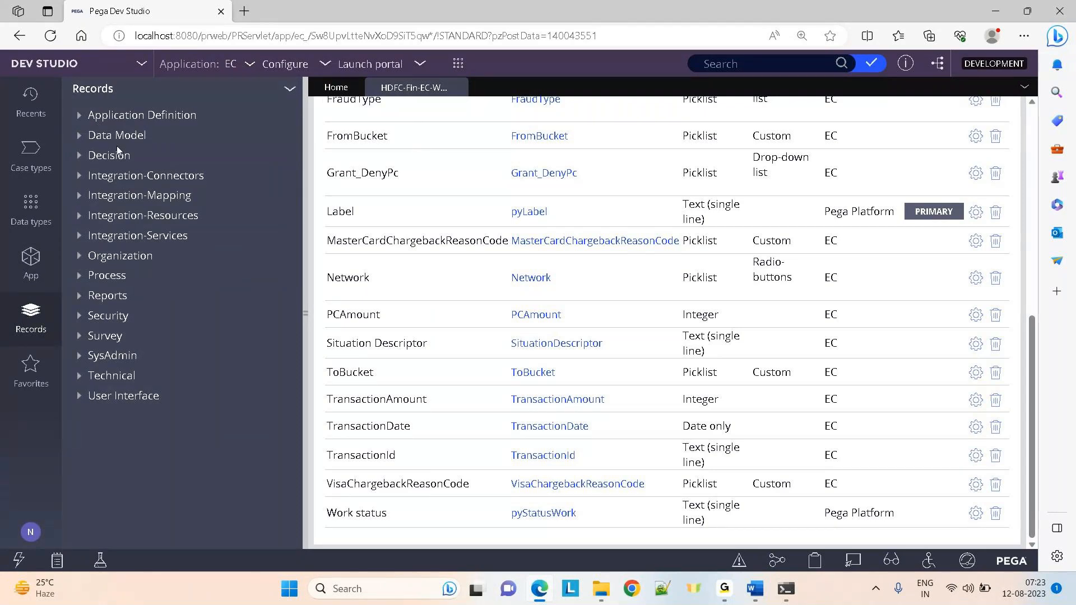
click(83, 138)
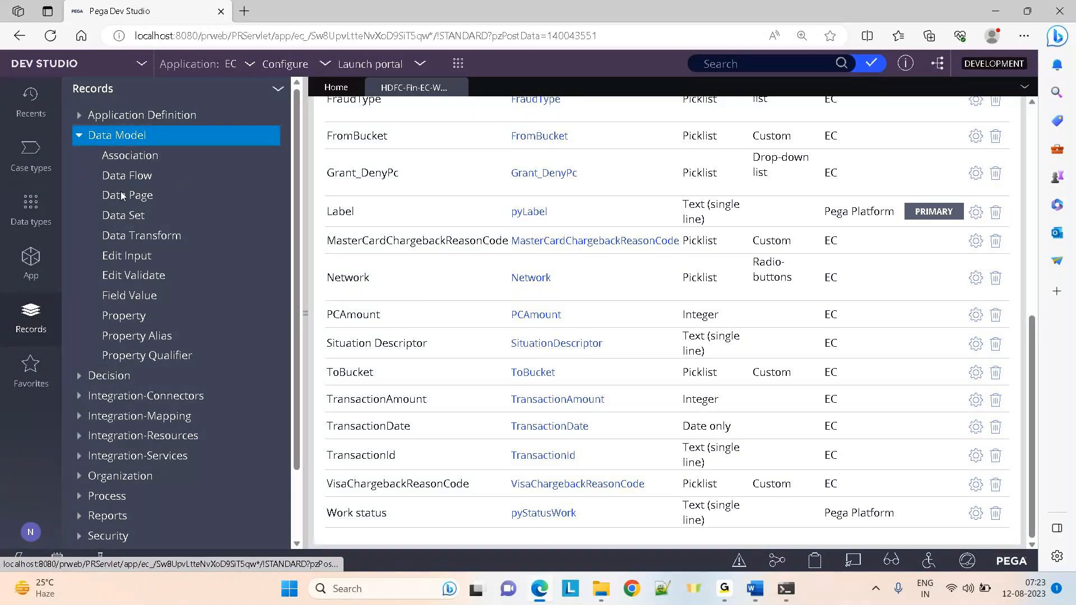
click(124, 315)
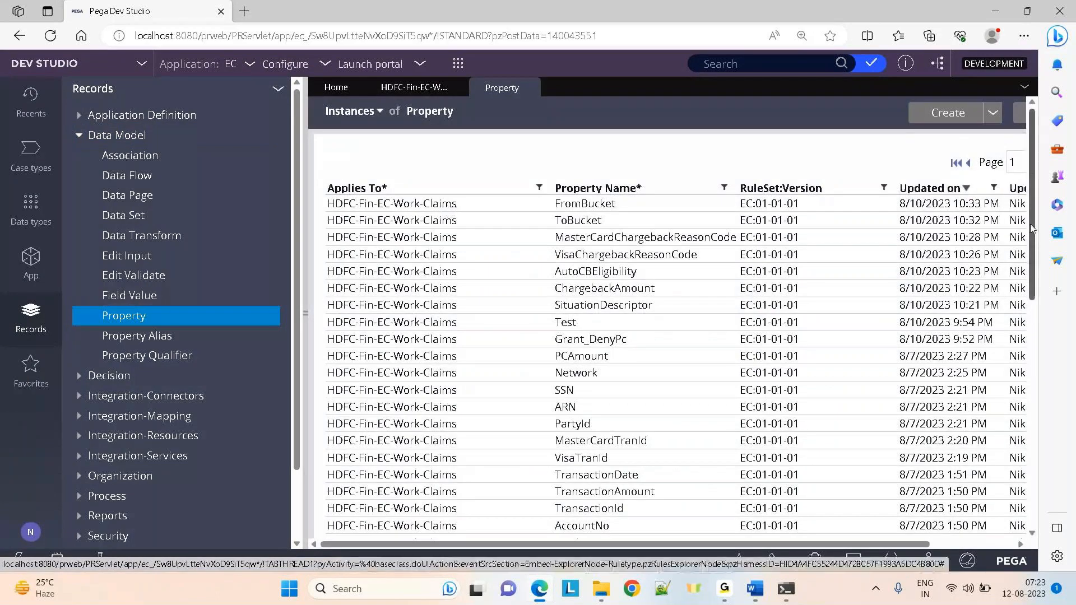
drag(1033, 228, 1030, 499)
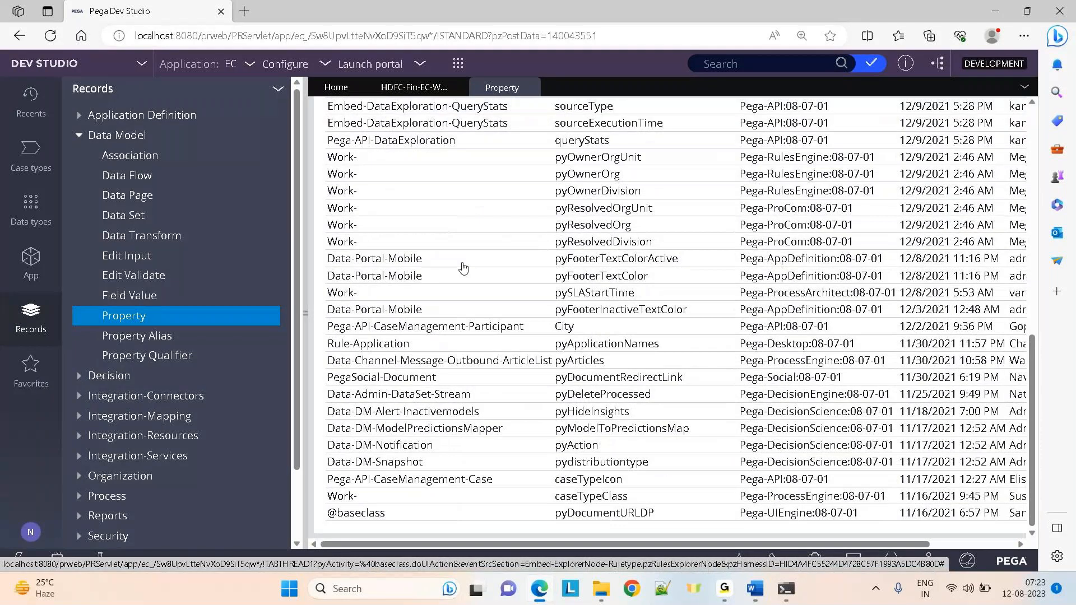
drag(1032, 383, 1025, 149)
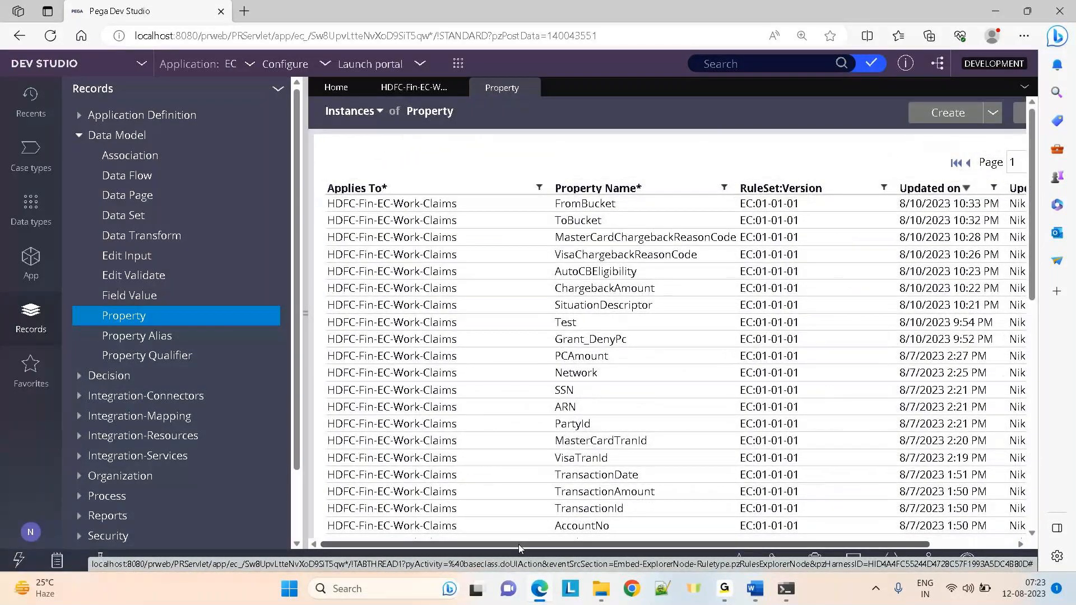
drag(519, 543, 604, 544)
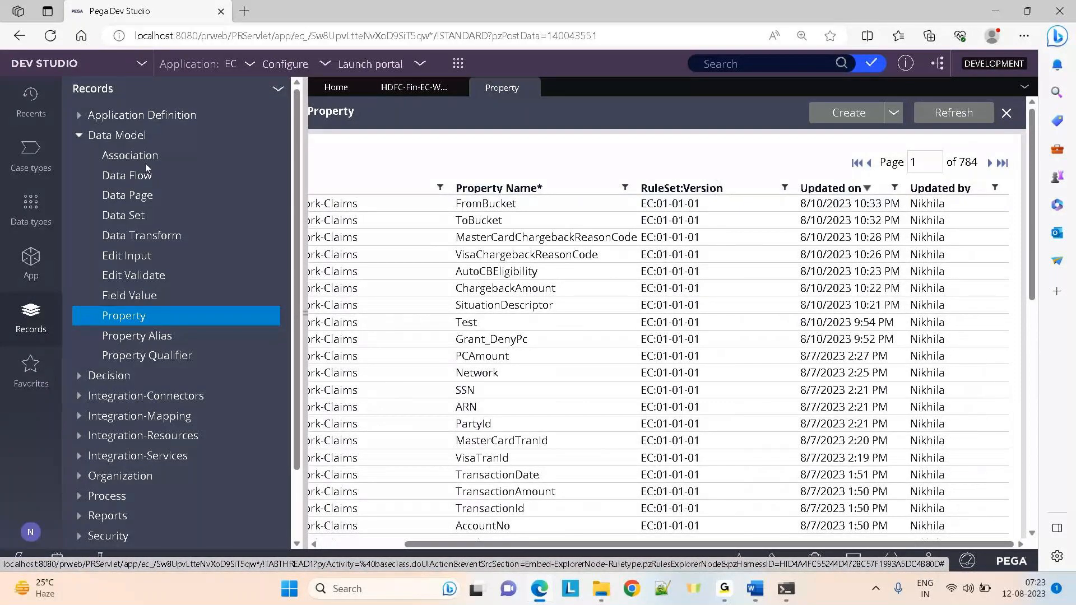
Collapse Data Model and list all Section rule instances under User Interface
click(80, 136)
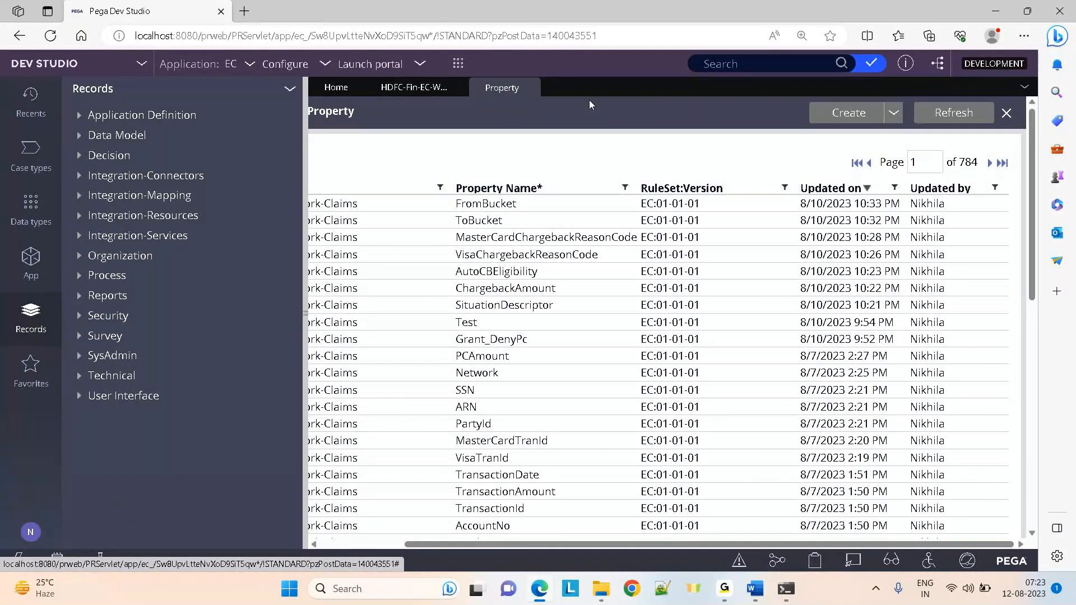
click(79, 397)
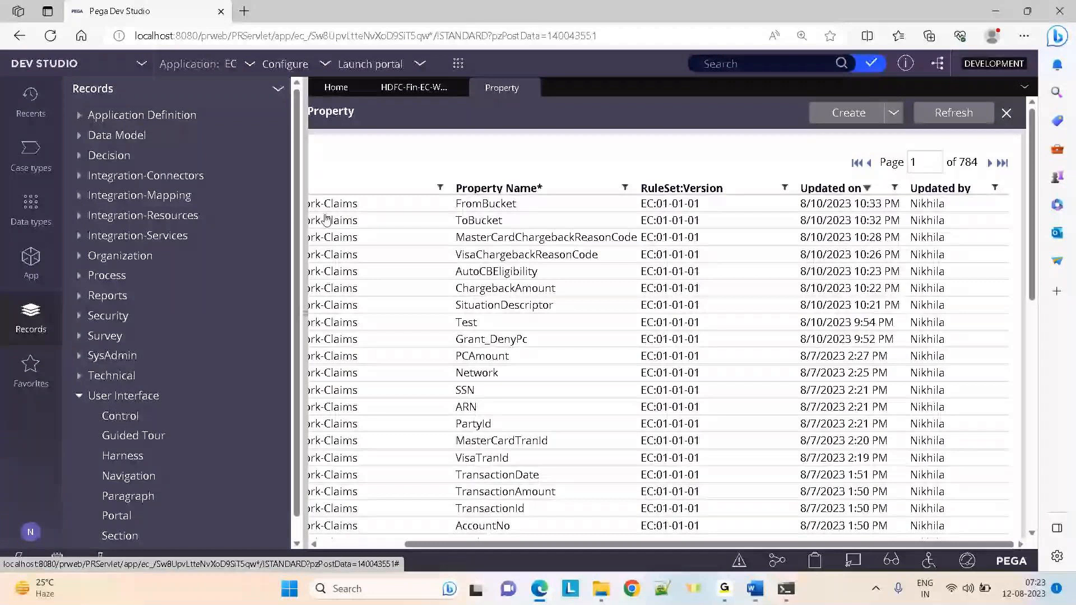
drag(295, 211, 287, 389)
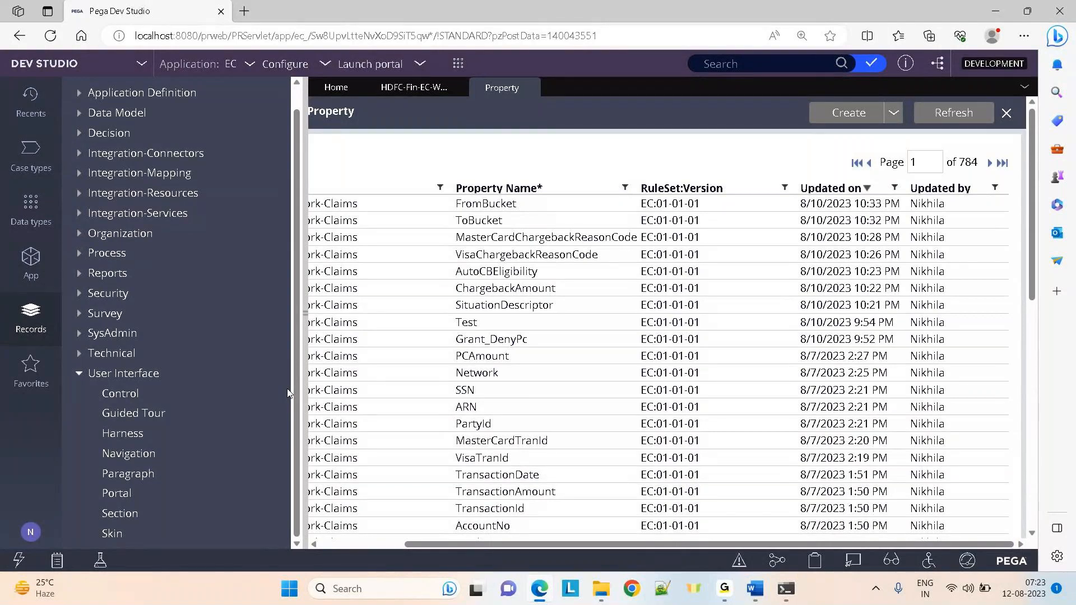
click(115, 514)
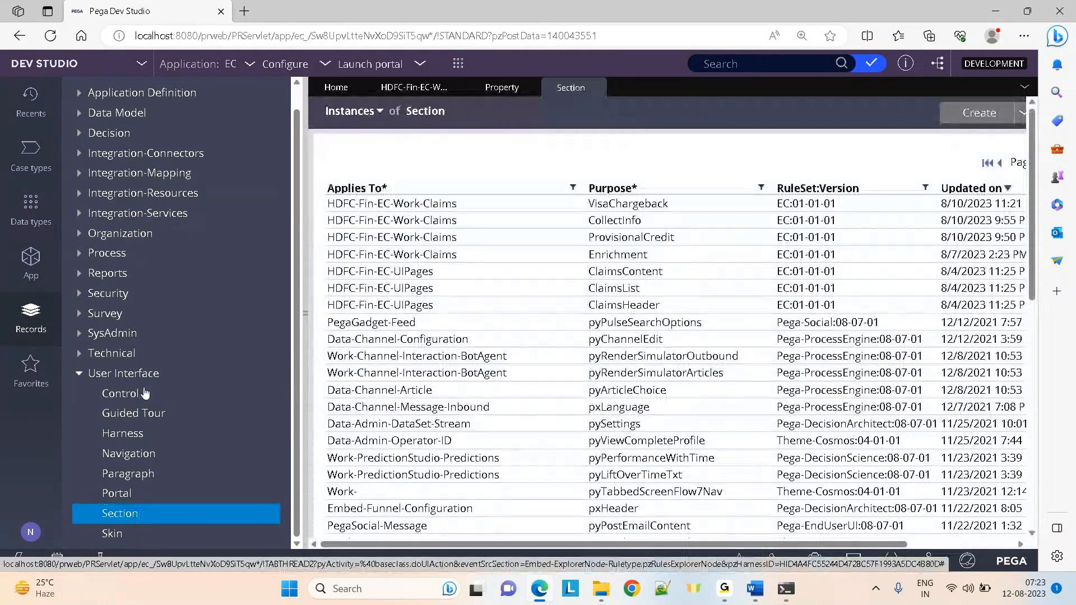
List Flow Action records under Process, then close the Flow Action, Claims work and Section tabs
click(80, 374)
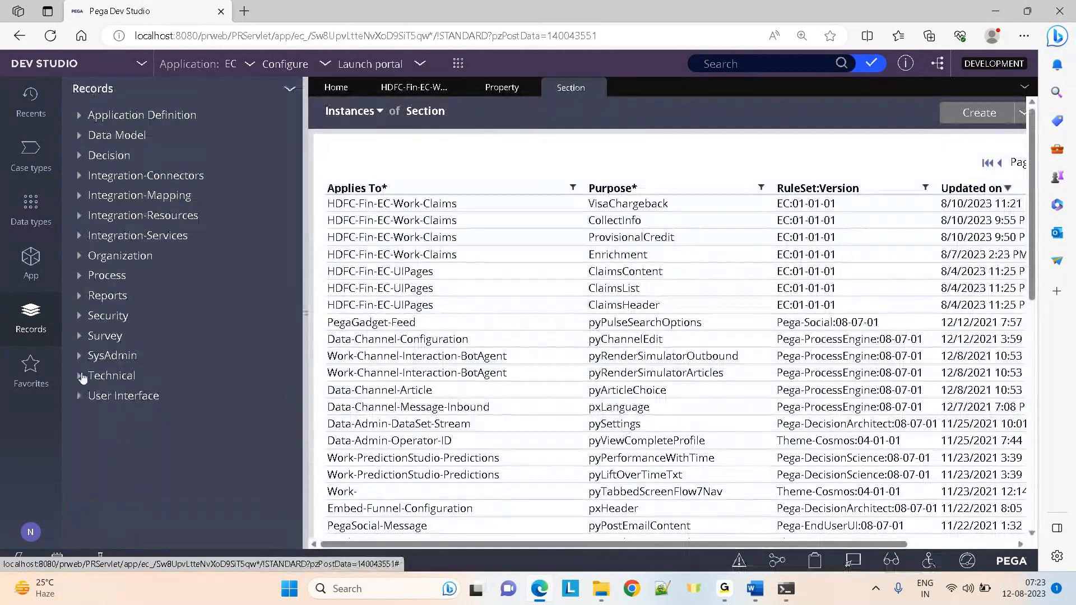
click(79, 276)
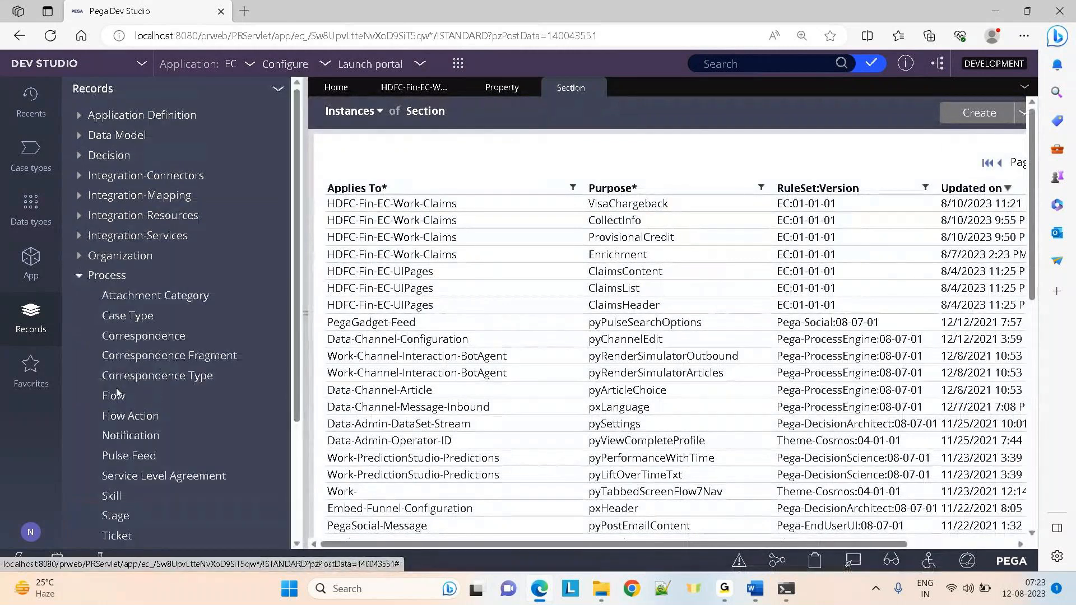
click(115, 417)
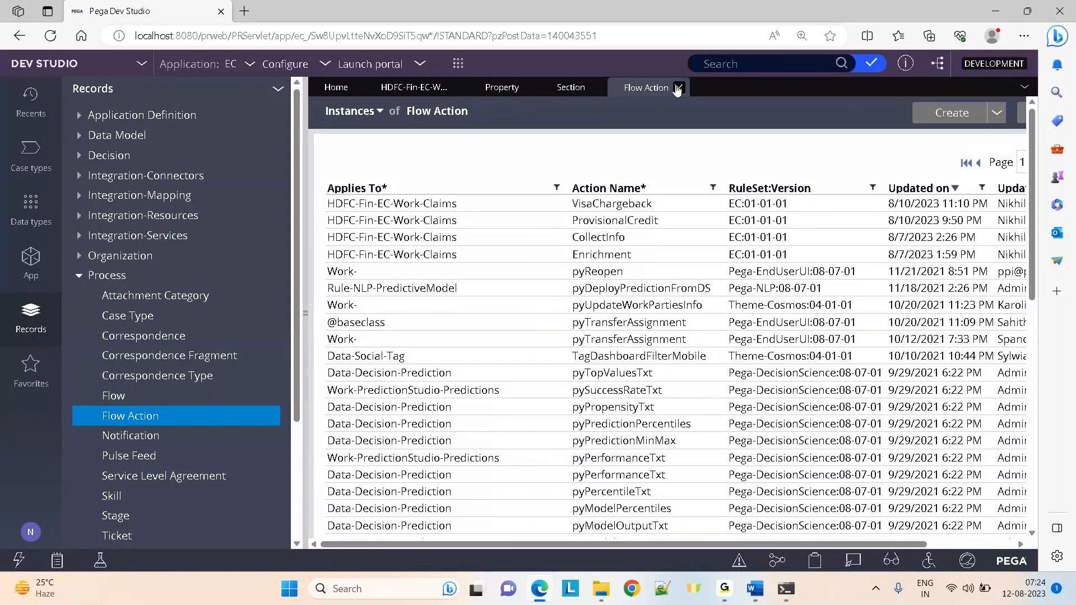
click(679, 88)
click(457, 89)
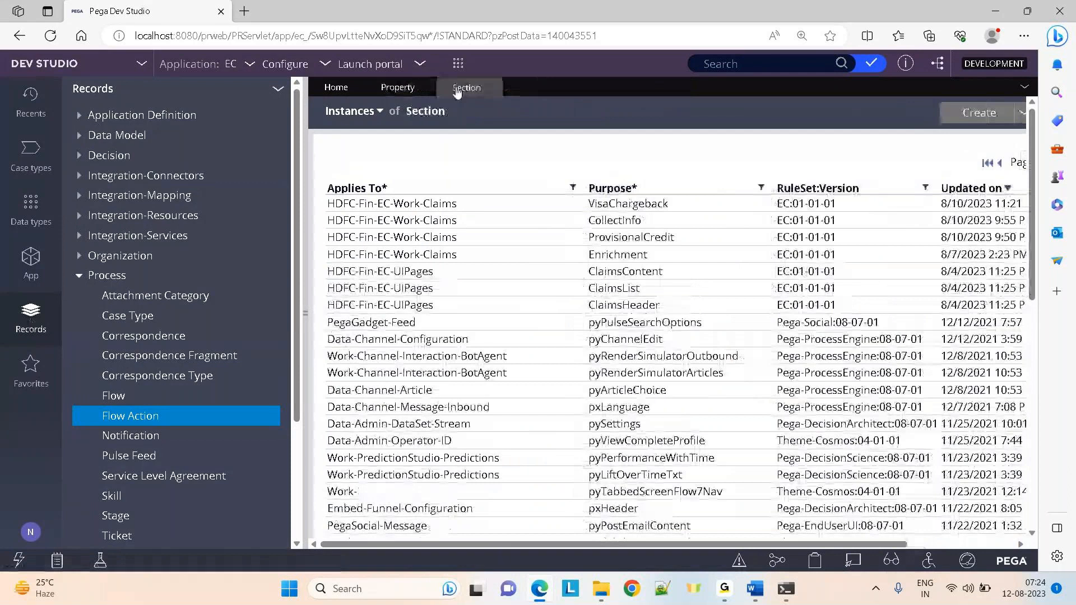
click(491, 89)
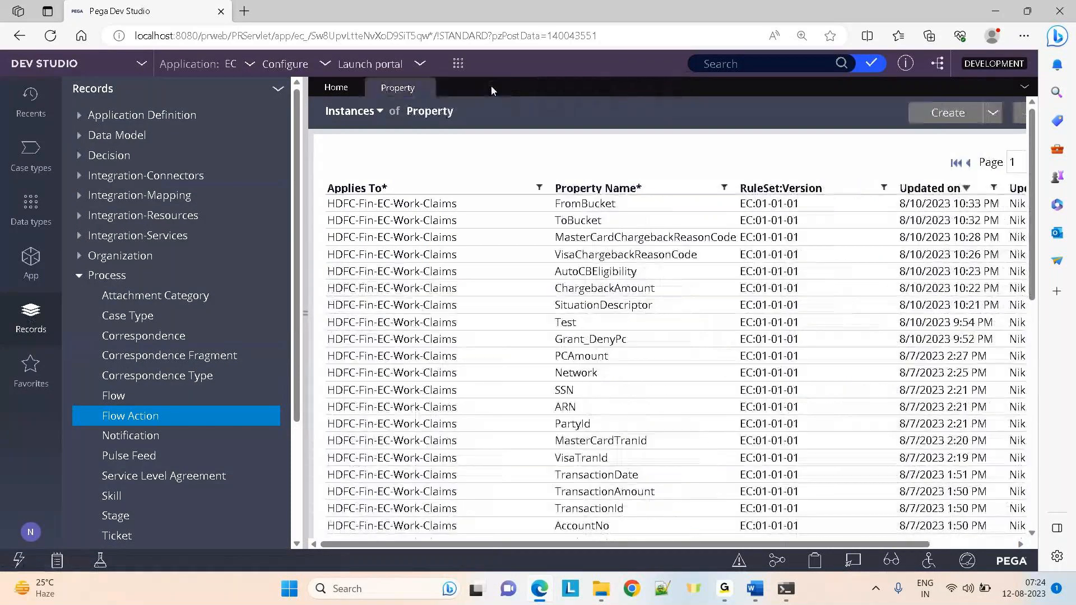
Close the Property list and open the CollectInfo section under Claims > User Interface > Section
click(426, 88)
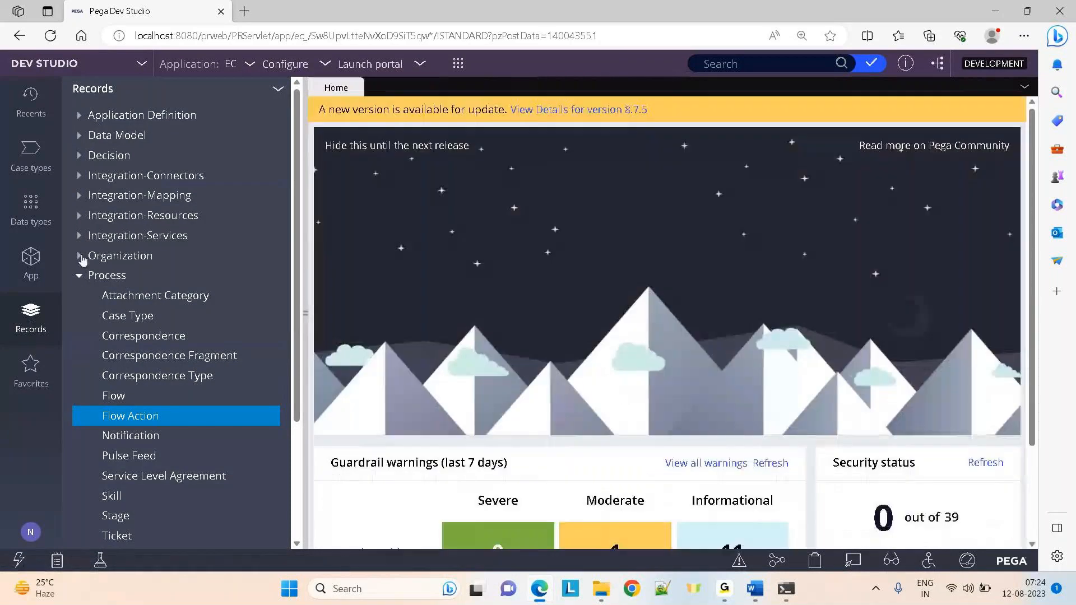
click(80, 275)
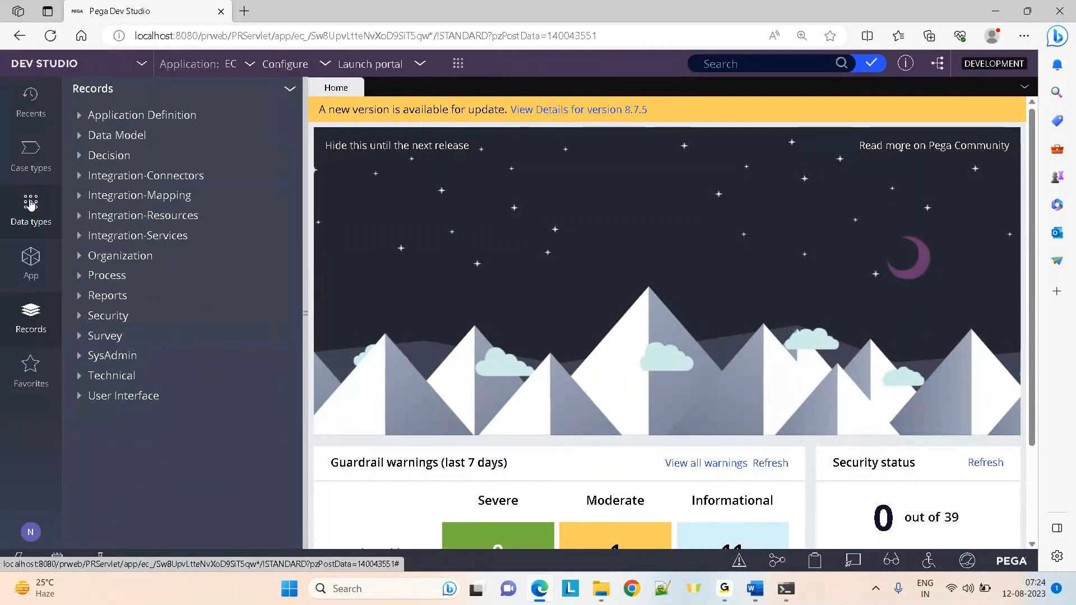
click(30, 266)
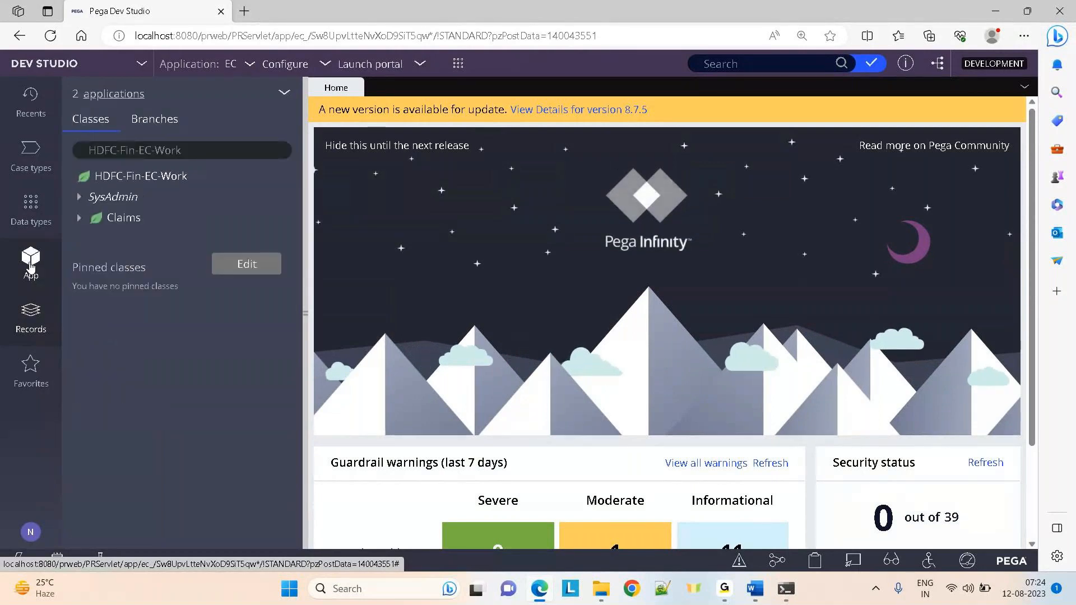
click(79, 219)
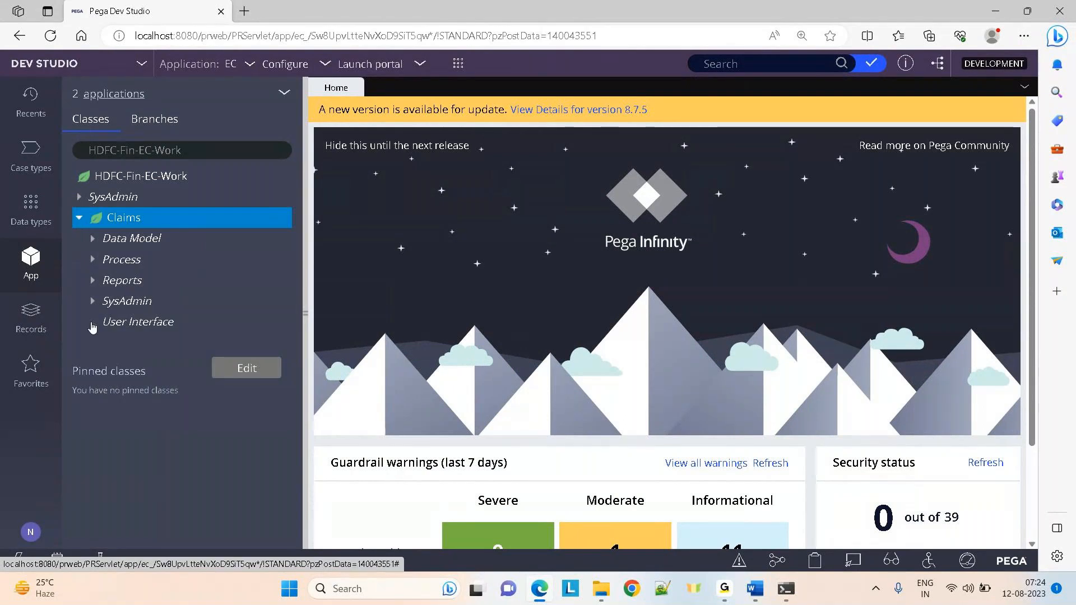
click(92, 323)
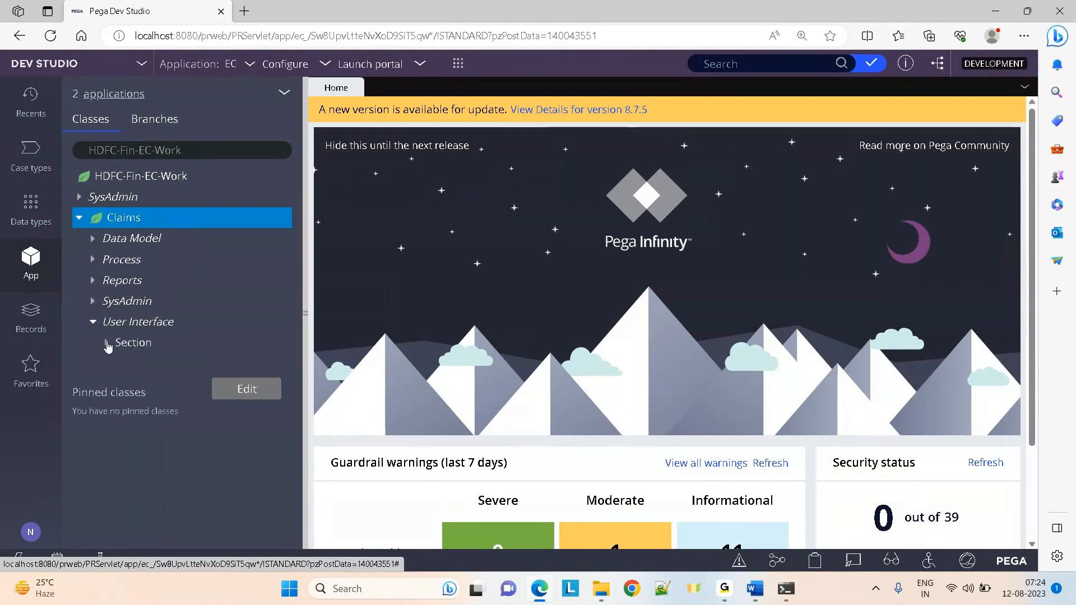
click(108, 342)
click(164, 365)
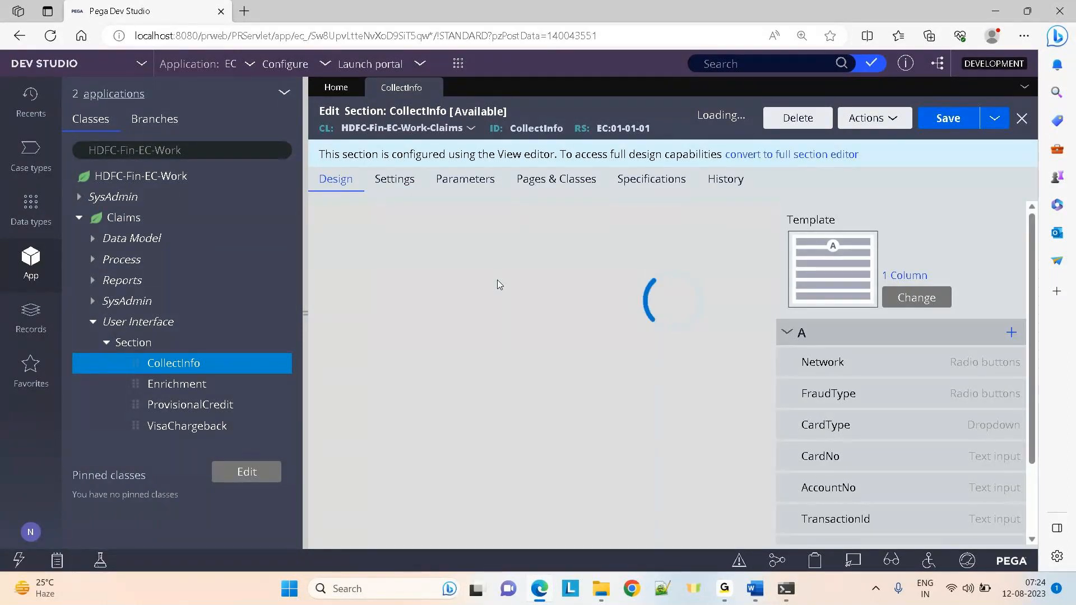
Select the Network field and show the full list of available properties
click(509, 279)
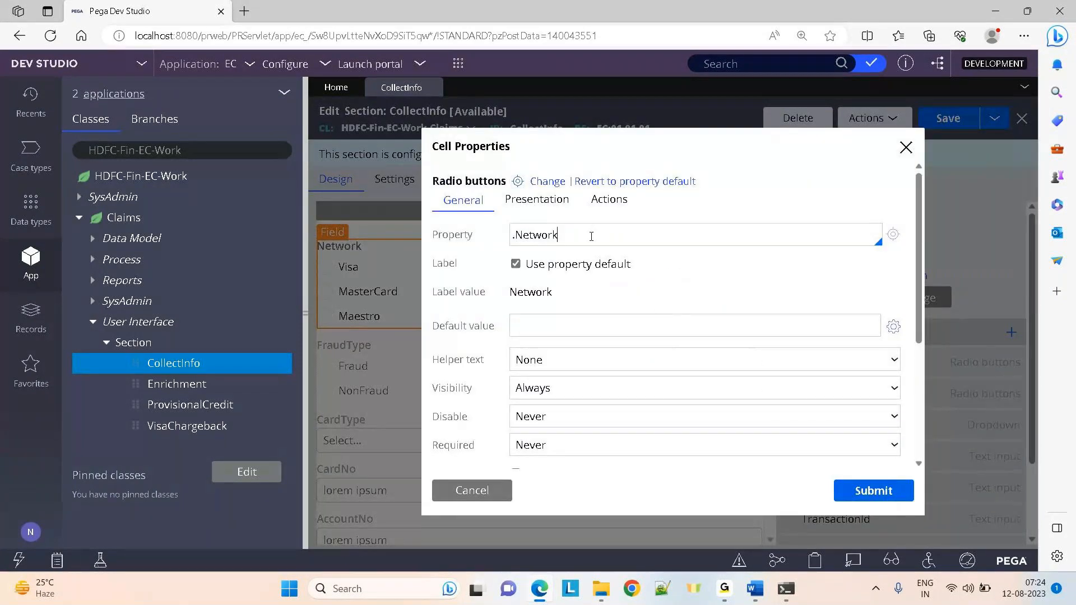
click(591, 236)
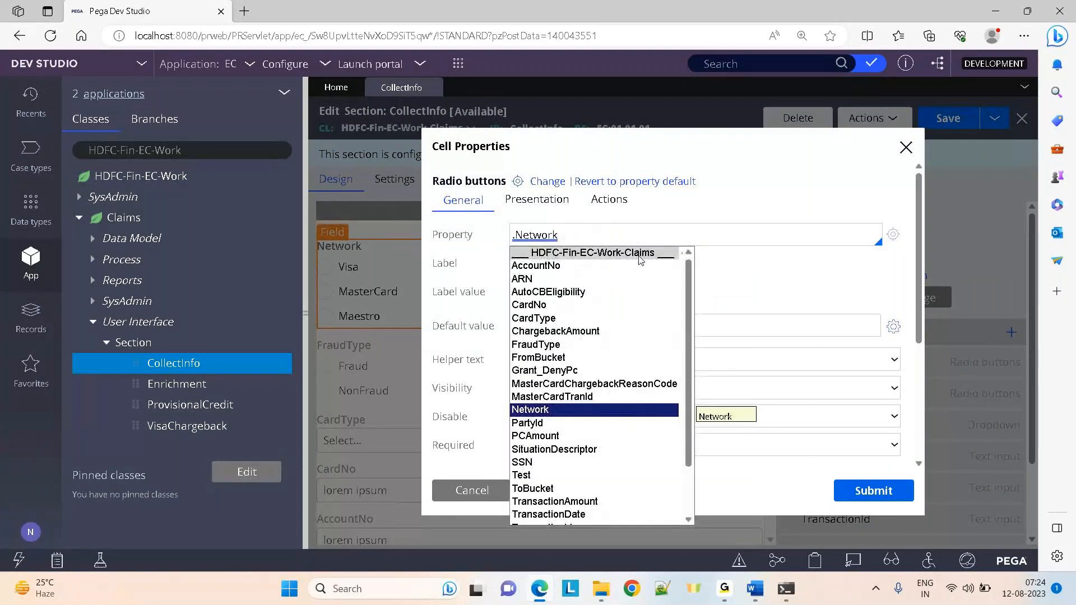
scroll(689, 302, down, 2)
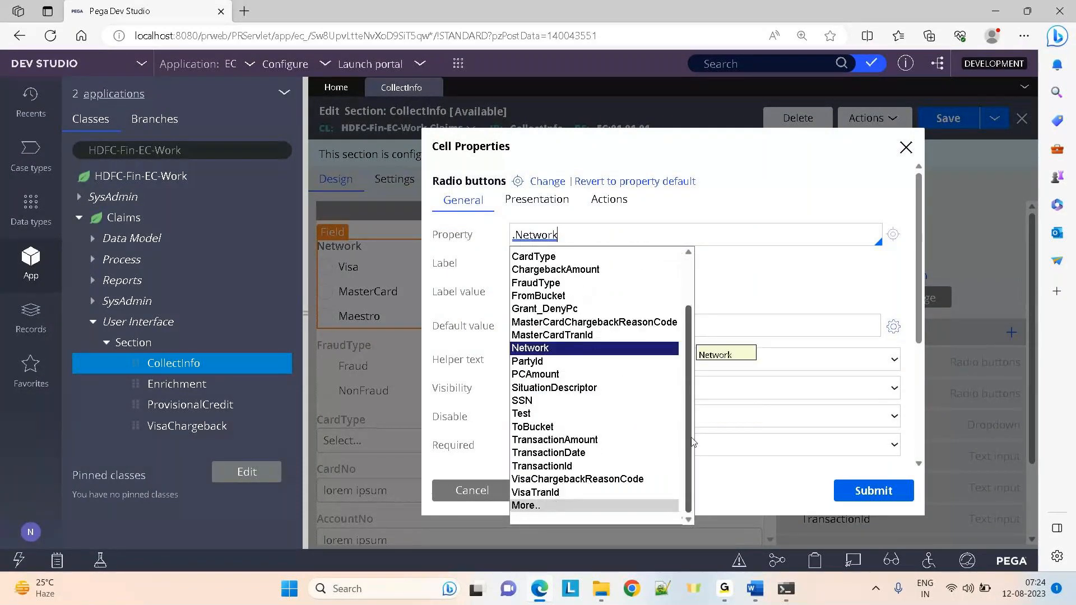
click(527, 506)
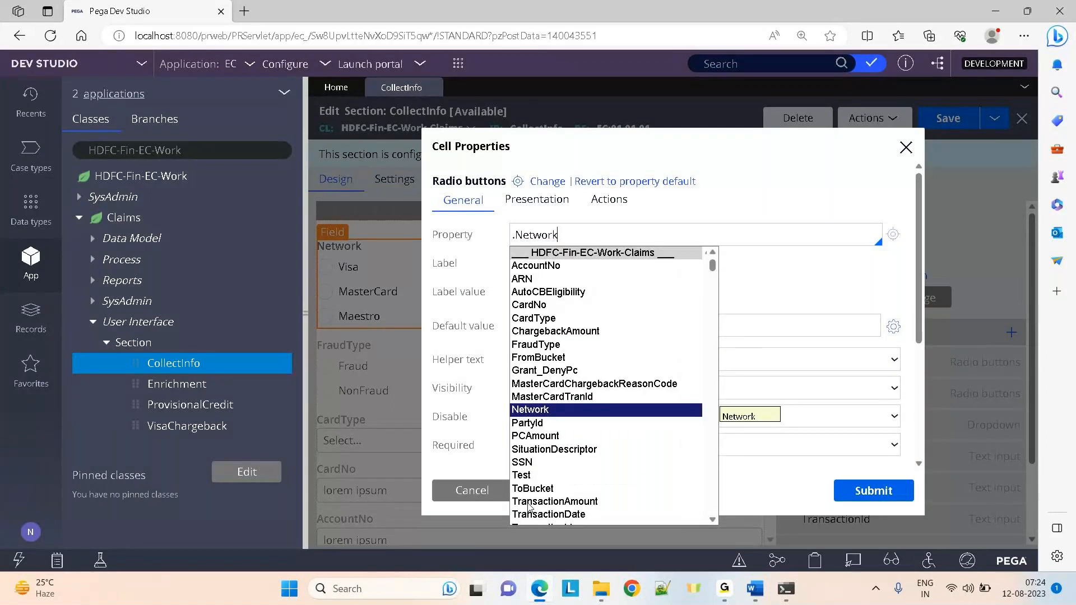
Browse the property list down to pyAutomationID, then cancel Cell Properties unchanged
key(Down)
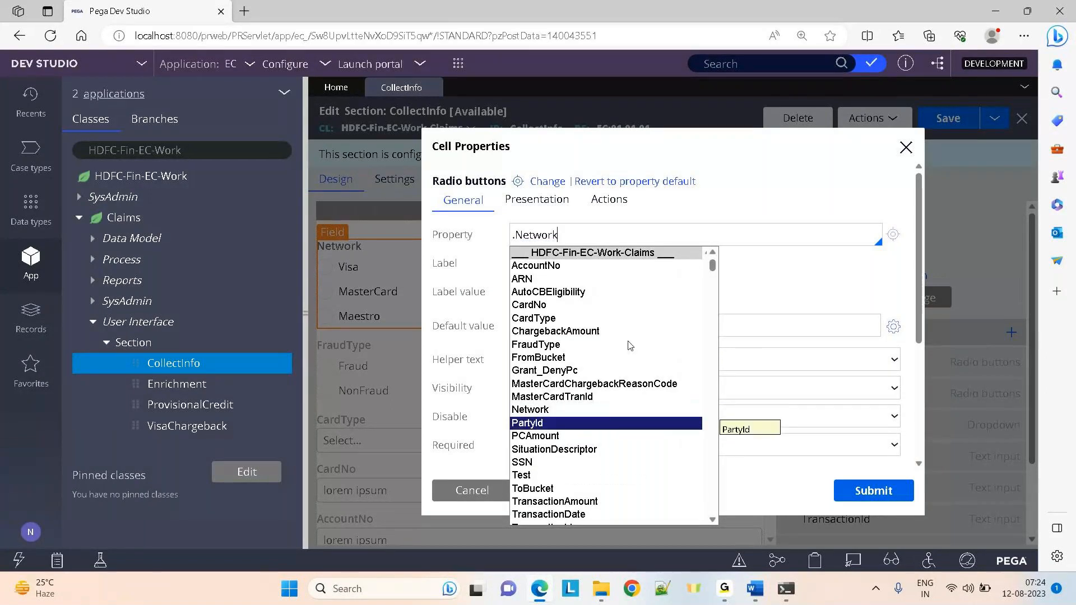
key(Page_Down)
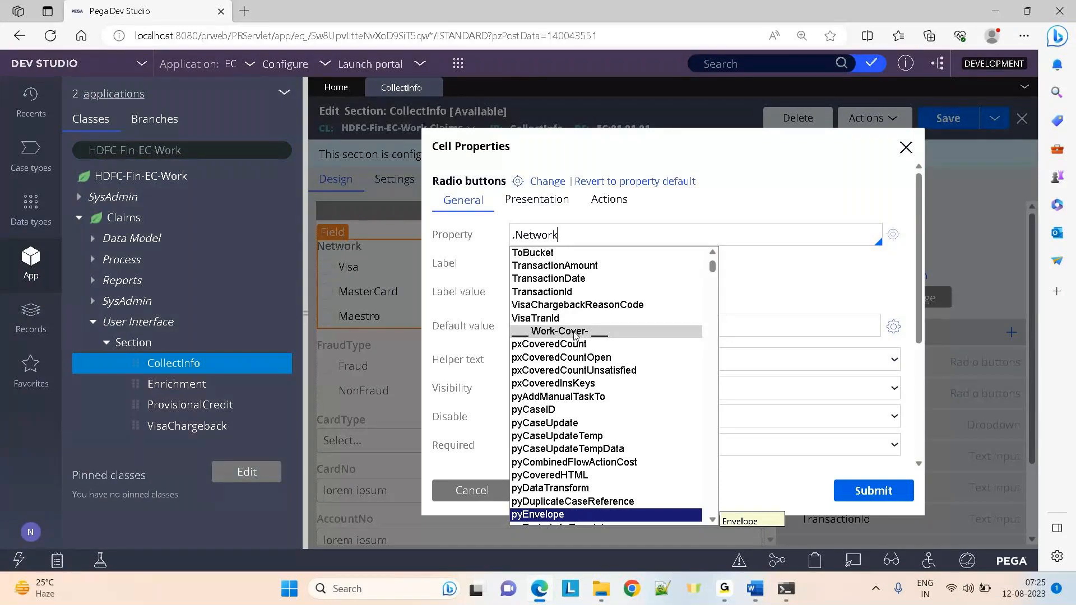
key(Page_Down)
key(Down)
key(Down)
key(Down)
key(Down)
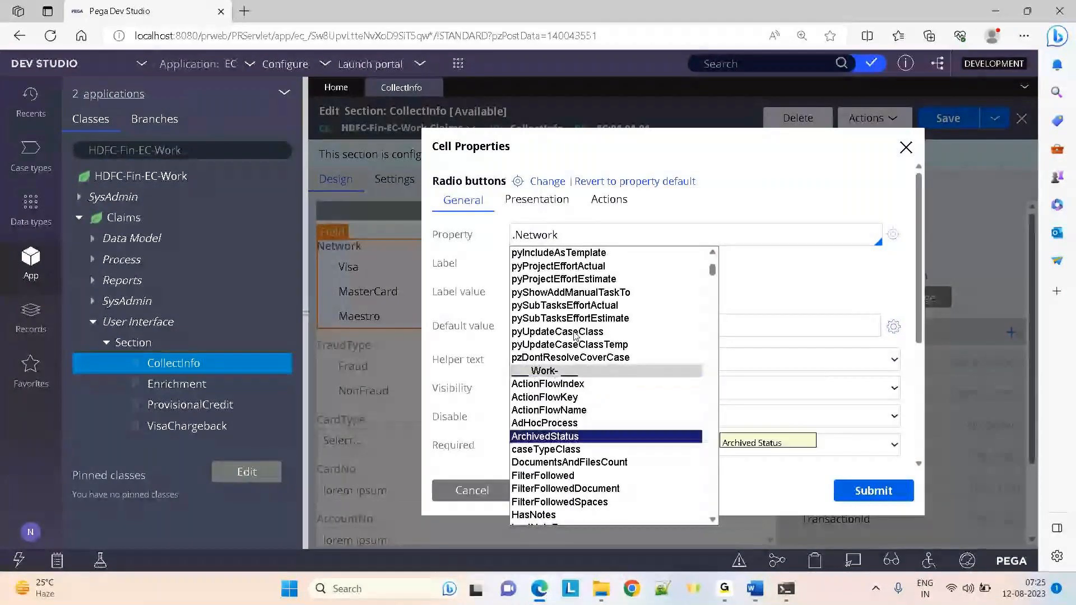
key(Down)
key(Down)
key(Down)
key(Down)
key(Down)
key(Down)
key(Down)
key(Down)
key(Down)
key(Down)
key(Down)
key(Down)
key(Down)
key(Down)
key(Down)
key(Down)
key(Down)
key(Down)
key(Down)
key(Down)
key(Down)
key(Down)
key(Down)
key(Down)
key(Down)
key(Down)
key(Down)
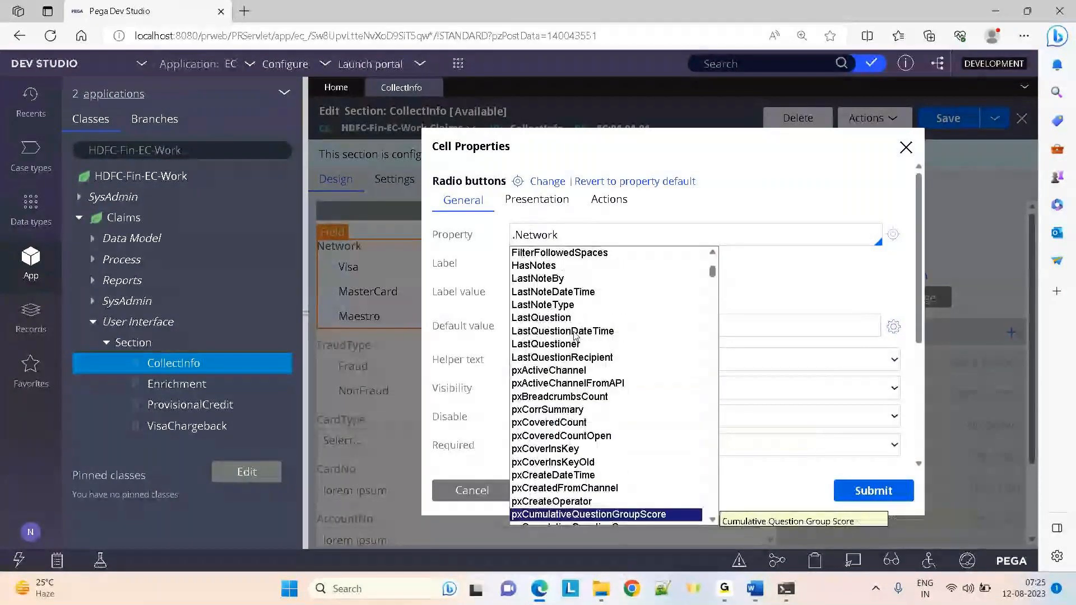
key(Down)
key(Down)
key(Down)
key(Down)
key(Down)
key(Down)
key(Down)
key(Down)
key(Down)
key(Down)
key(Down)
key(Down)
key(Down)
key(Down)
key(Down)
key(Down)
key(Down)
key(Down)
key(Down)
key(Down)
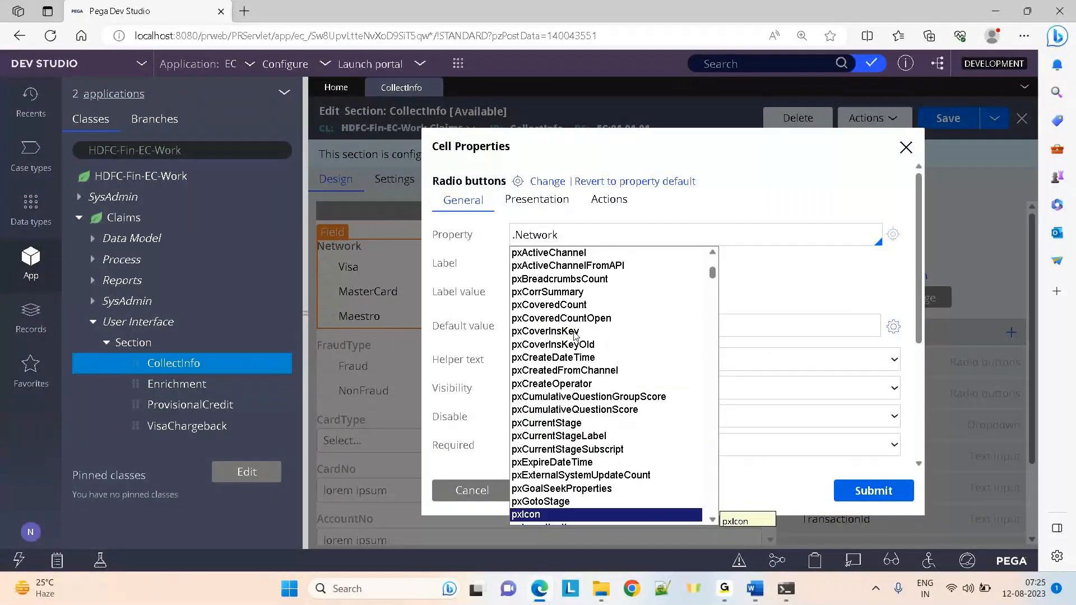
key(Down)
key(Down)
key(Down)
key(Down)
key(Down)
key(Down)
key(Down)
key(Down)
key(Down)
key(Down)
key(Down)
key(Down)
key(Down)
key(Down)
key(Down)
key(Down)
key(Down)
key(Down)
key(Down)
key(Down)
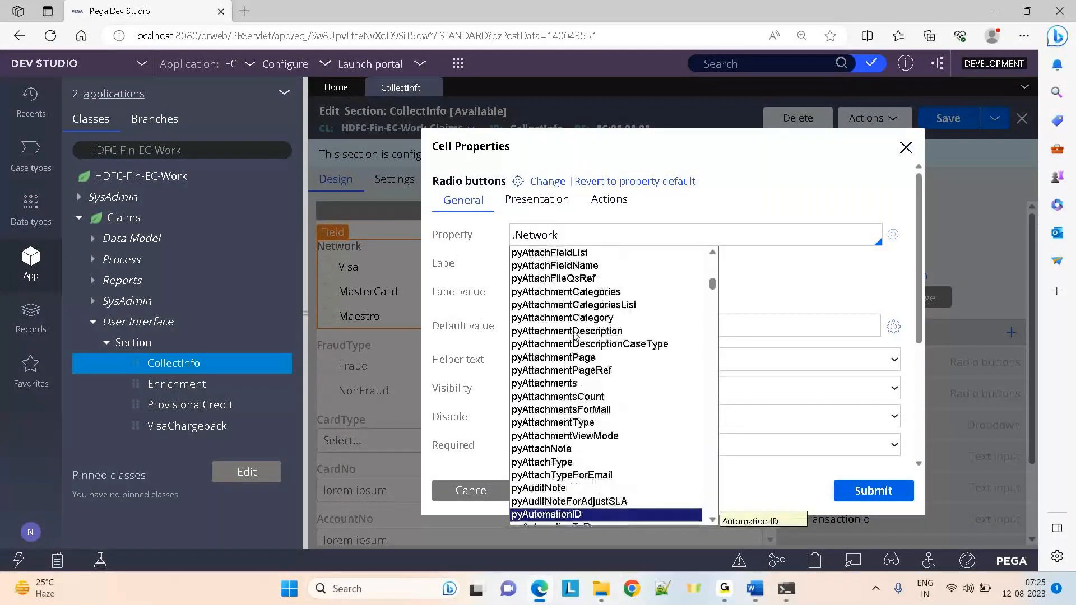
key(Down)
key(Down)
key(Down)
key(Down)
key(Down)
key(Down)
key(Down)
key(Down)
key(Down)
key(Down)
key(Down)
key(Down)
key(Down)
key(Down)
key(Down)
key(Down)
key(Down)
key(Down)
key(Down)
key(Down)
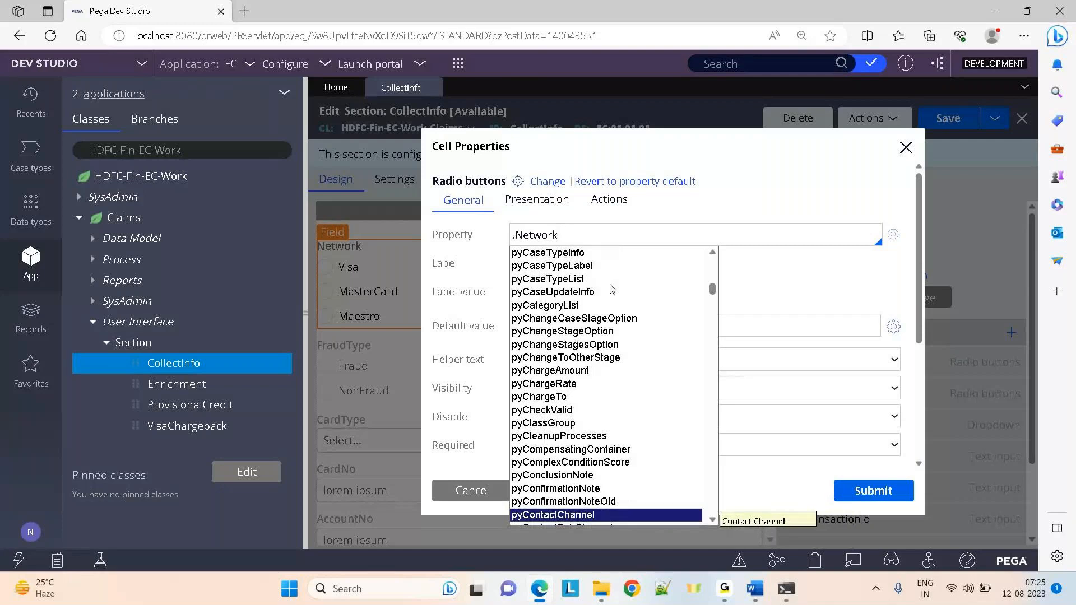
click(471, 491)
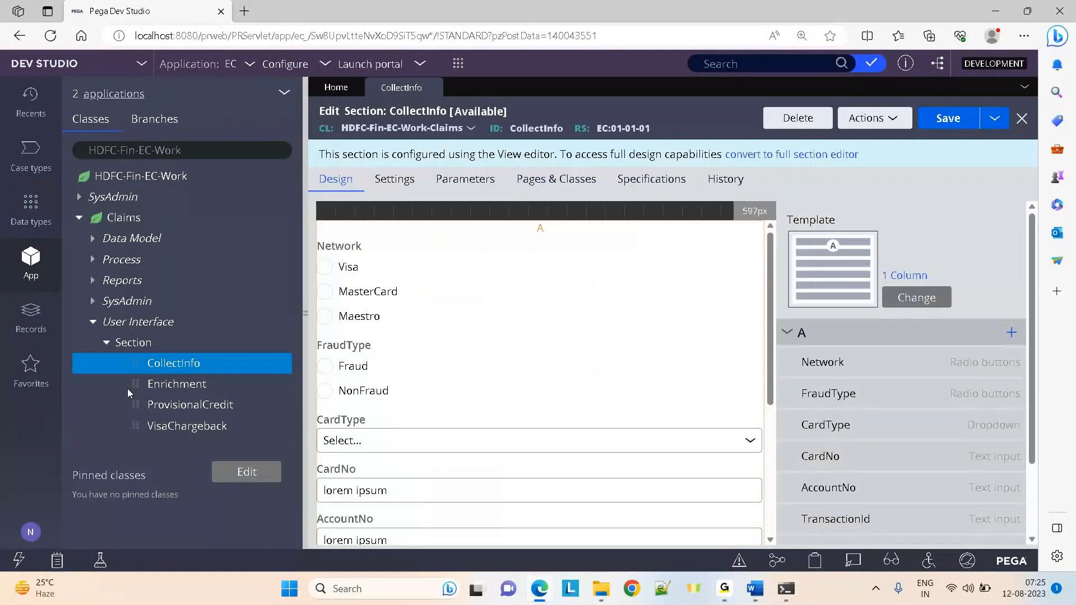
Open the CollectInfo flow action under Claims > Process > Flow Action
click(94, 262)
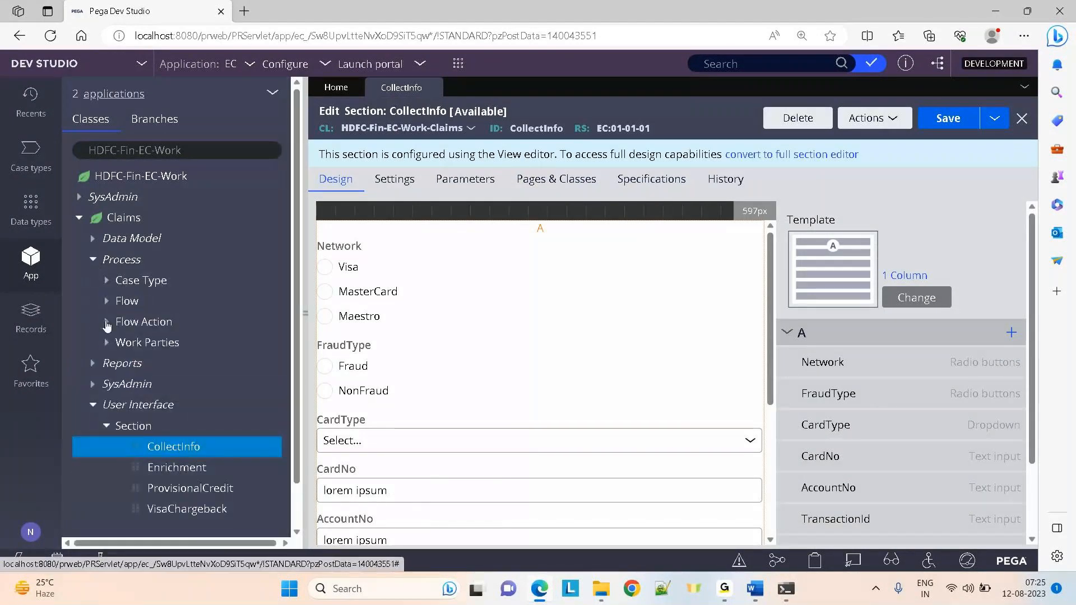
click(107, 324)
click(173, 342)
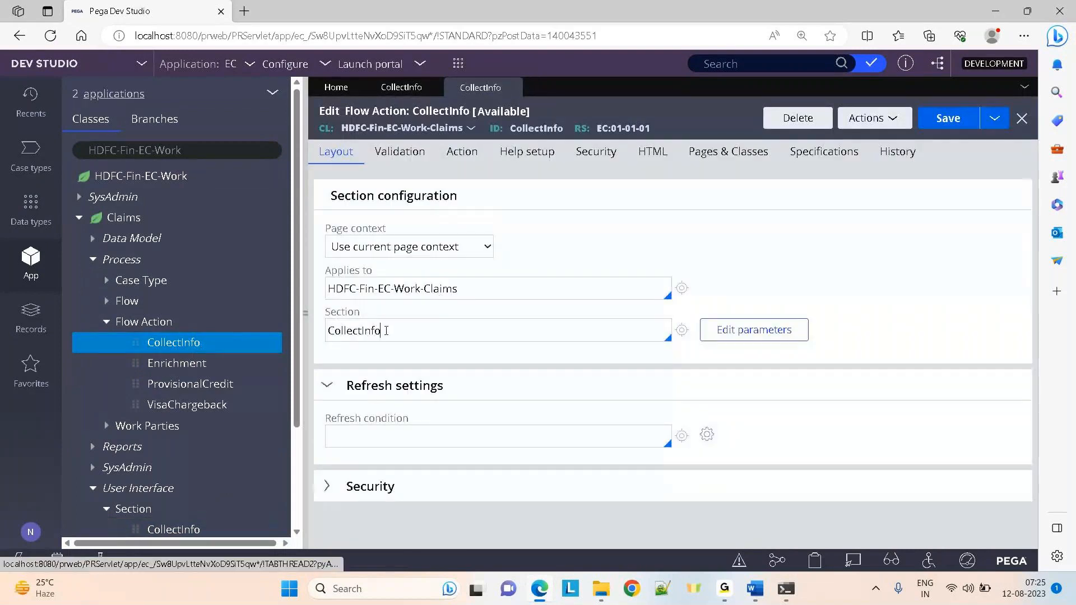
Browse the full section list, keep CollectInfo as the section, and expand the Claims flows
click(386, 330)
key(Down)
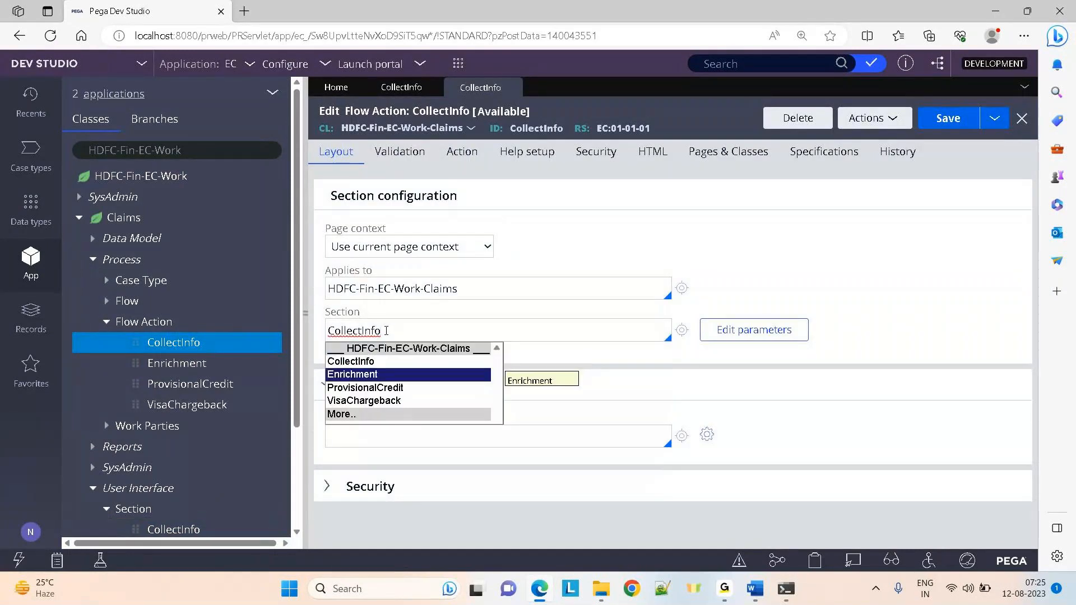
key(Down)
key(Down)
key(Down)
key(Return)
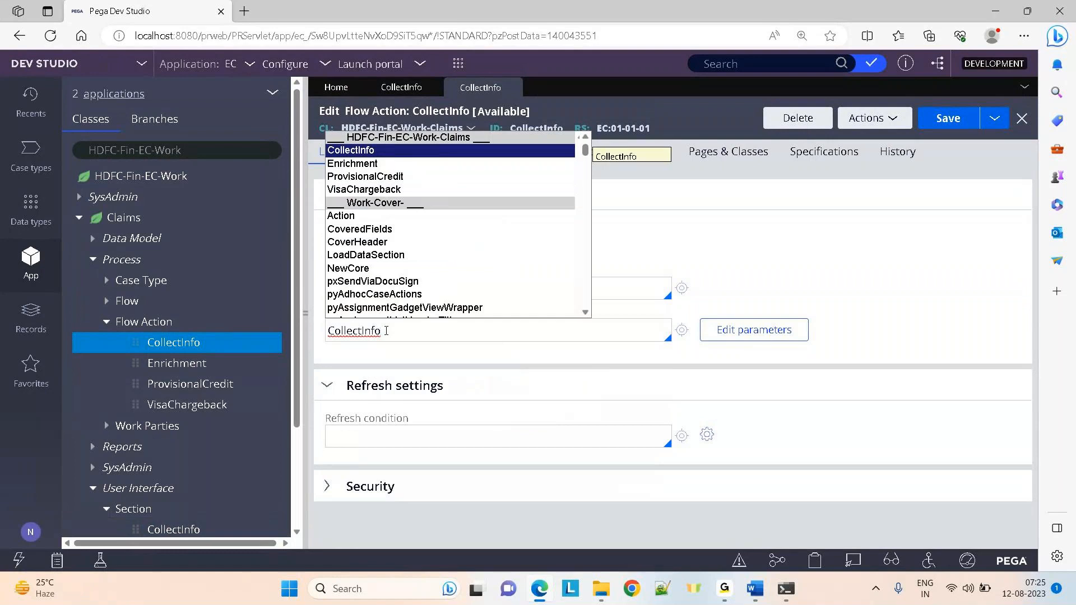
key(Down)
key(Down)
key(Down)
key(Down)
key(Down)
key(Down)
key(Down)
key(Down)
key(Down)
key(Down)
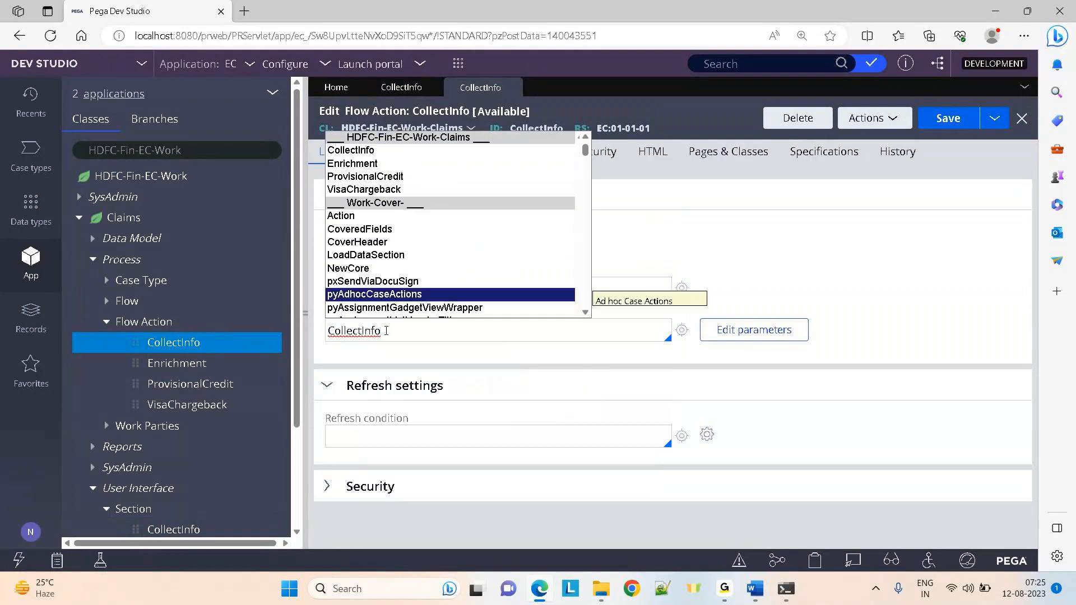
key(Down)
key(Down)
key(Down)
key(Down)
key(Down)
key(Down)
key(Down)
key(Down)
key(Down)
key(Down)
key(Down)
key(Down)
key(Down)
key(Down)
key(Down)
key(Down)
key(Down)
key(Down)
key(Down)
key(Down)
key(Down)
key(Down)
key(Down)
key(Down)
key(Down)
key(Down)
key(Down)
key(Down)
key(Down)
key(Down)
key(Down)
key(Down)
key(Down)
key(Down)
key(Down)
key(Down)
key(Down)
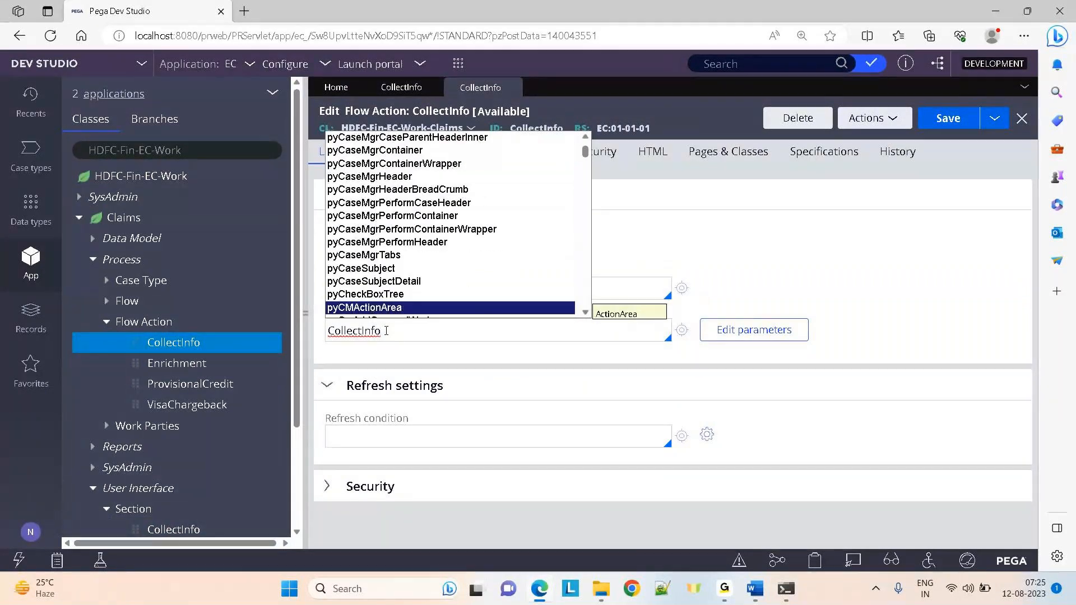
key(Escape)
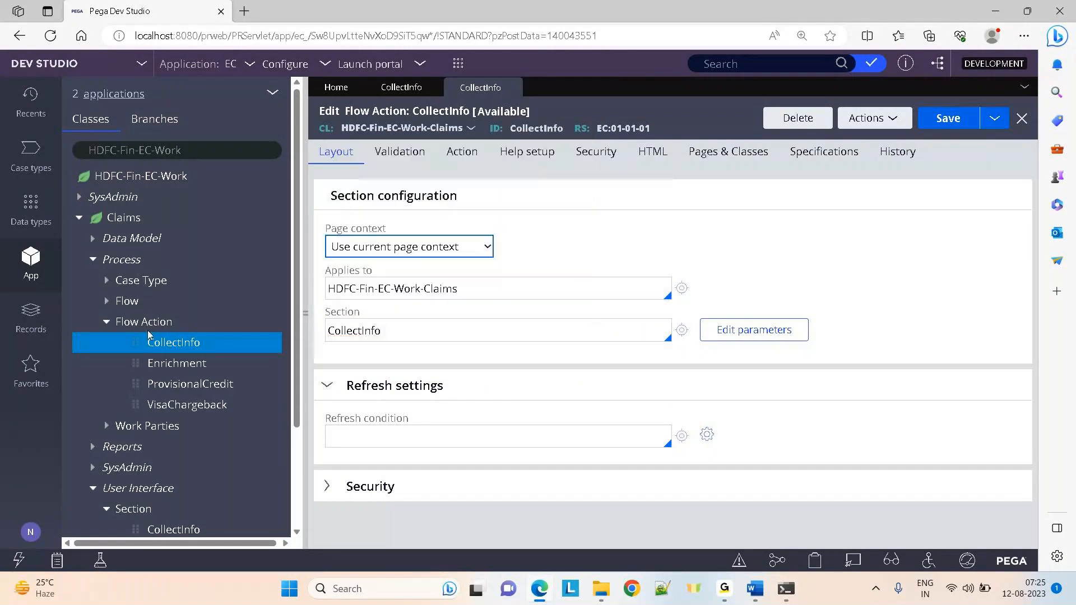
click(113, 302)
Open the CollectInfo flow and inspect the assignment's flow action and label without changes
click(178, 324)
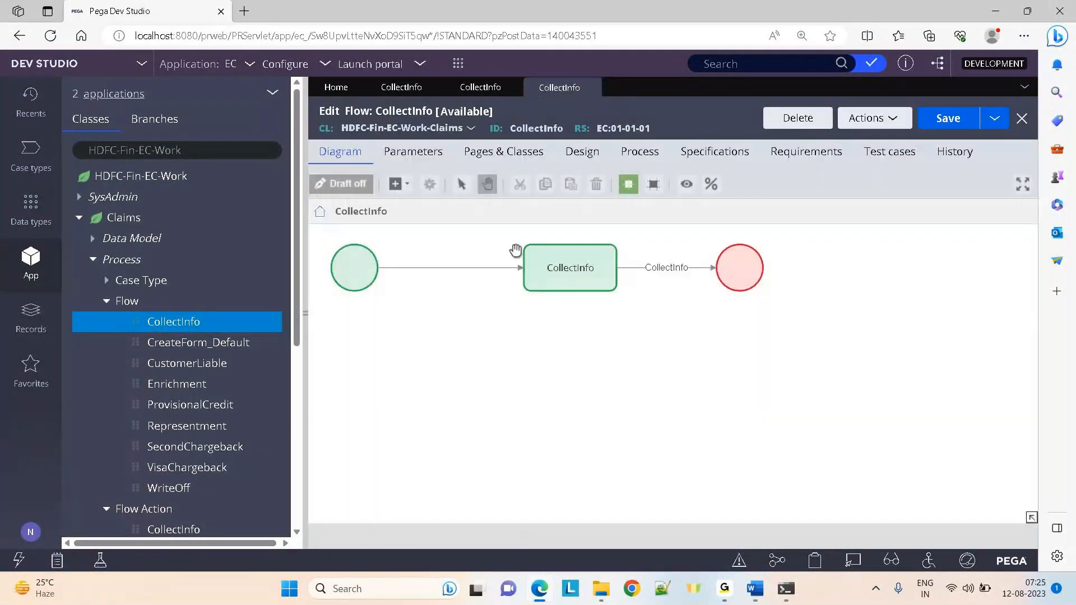
click(553, 273)
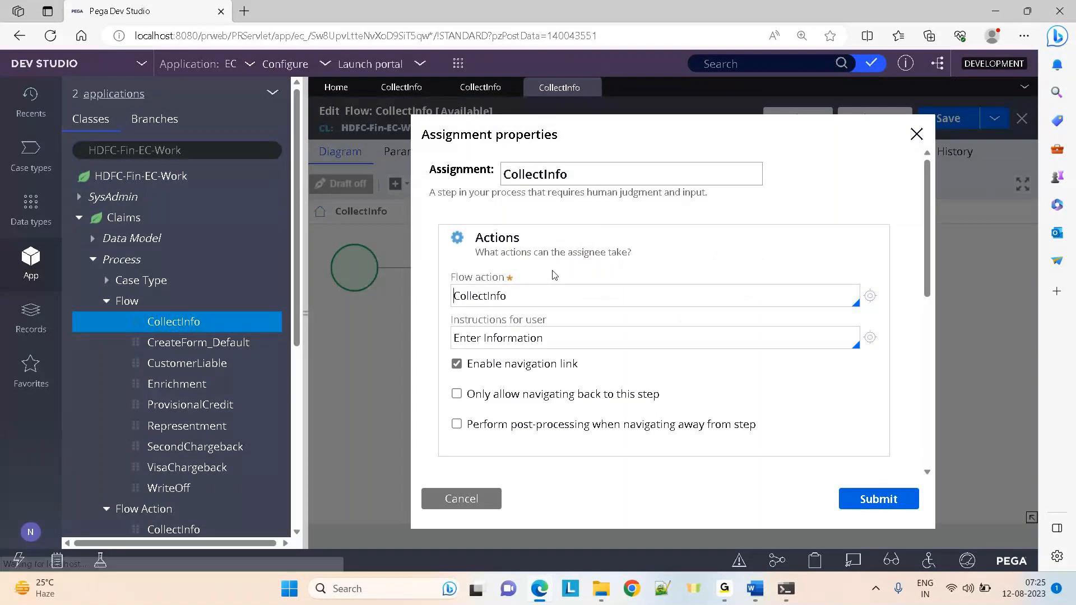
double_click(526, 290)
key(BackSpace)
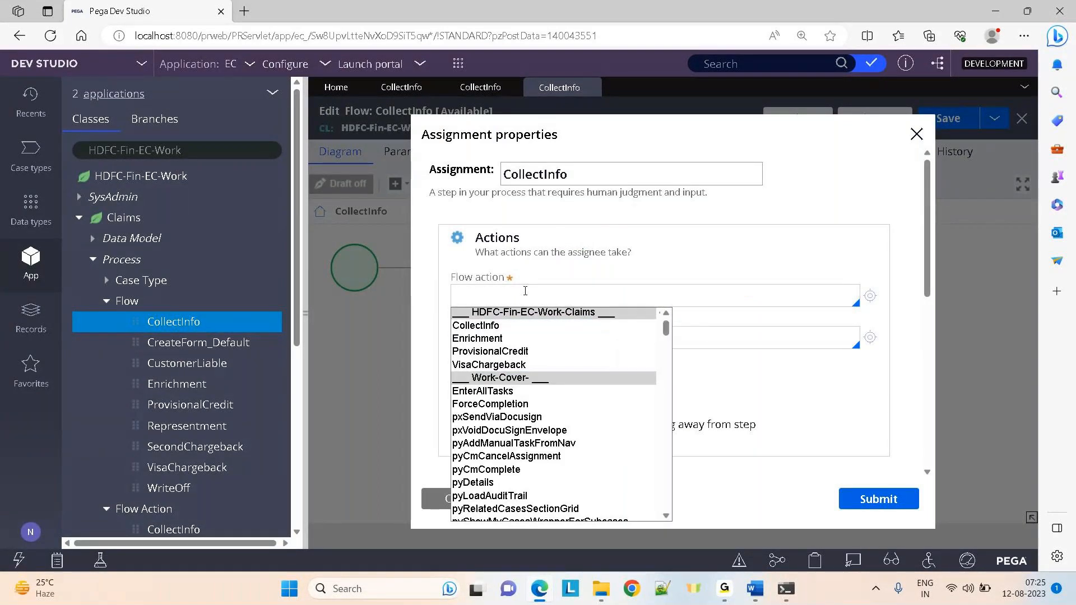
key(Down)
key(Down)
key(Down)
key(Down)
key(Down)
key(Down)
key(Down)
key(Down)
key(Down)
key(Down)
key(Down)
key(Down)
key(Down)
key(Down)
key(Down)
key(Down)
key(Down)
key(Down)
key(Down)
key(Down)
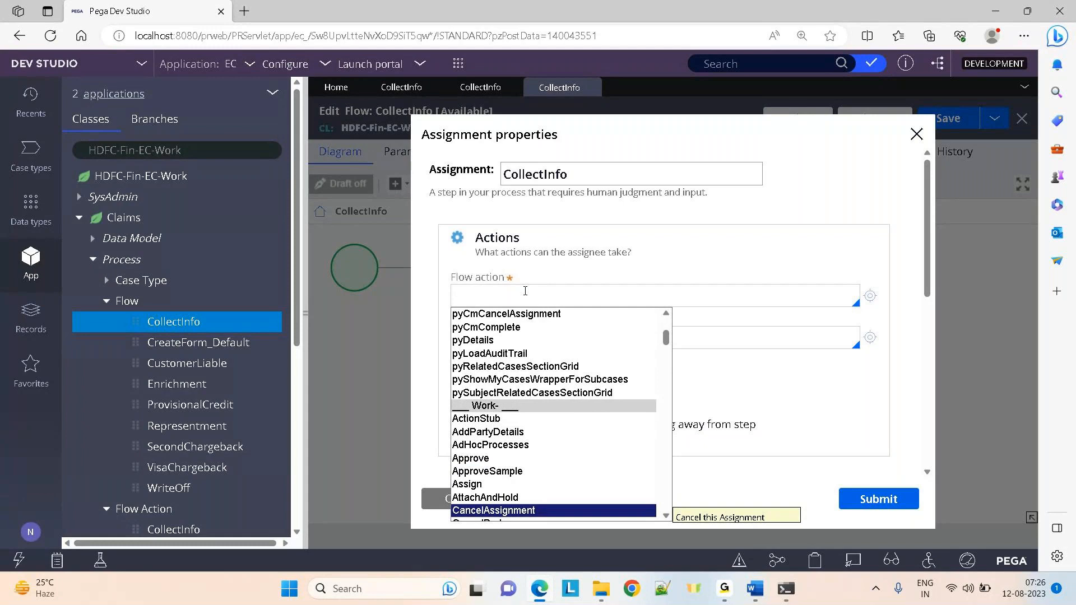
click(800, 193)
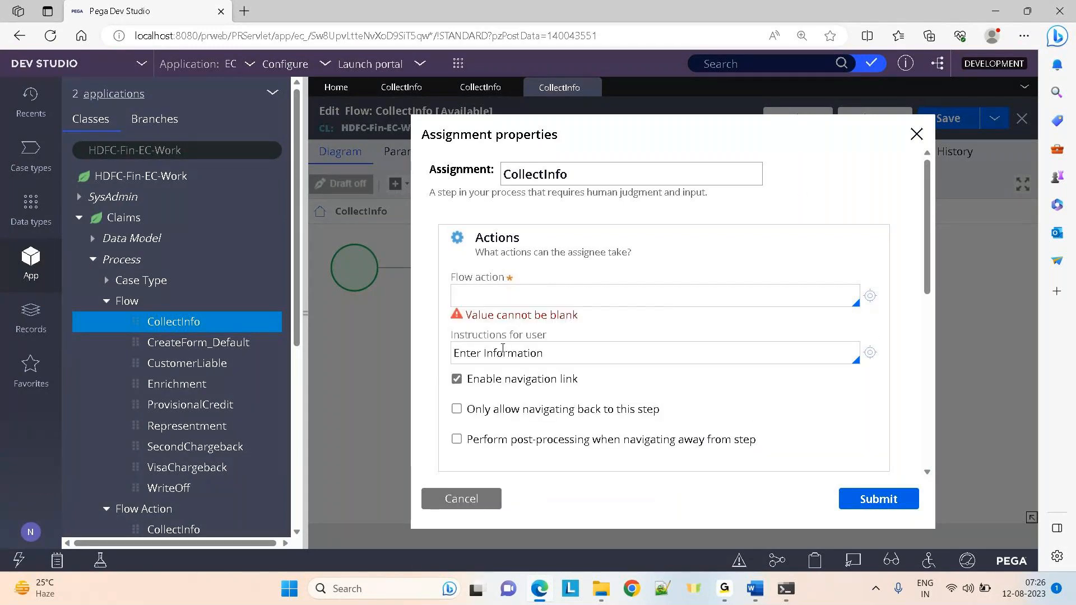
key(Escape)
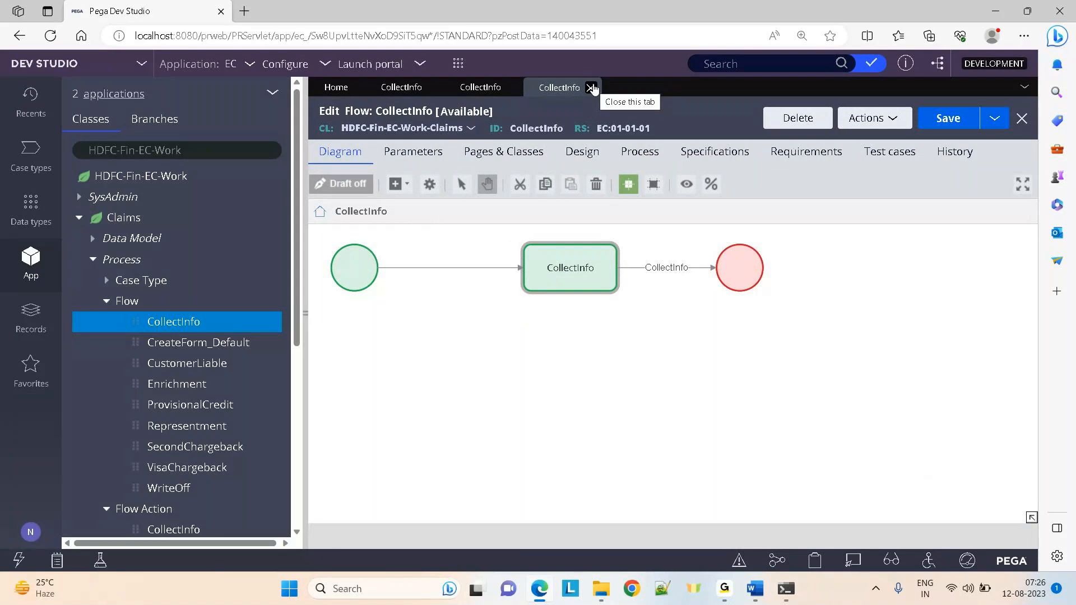
click(575, 275)
double_click(574, 272)
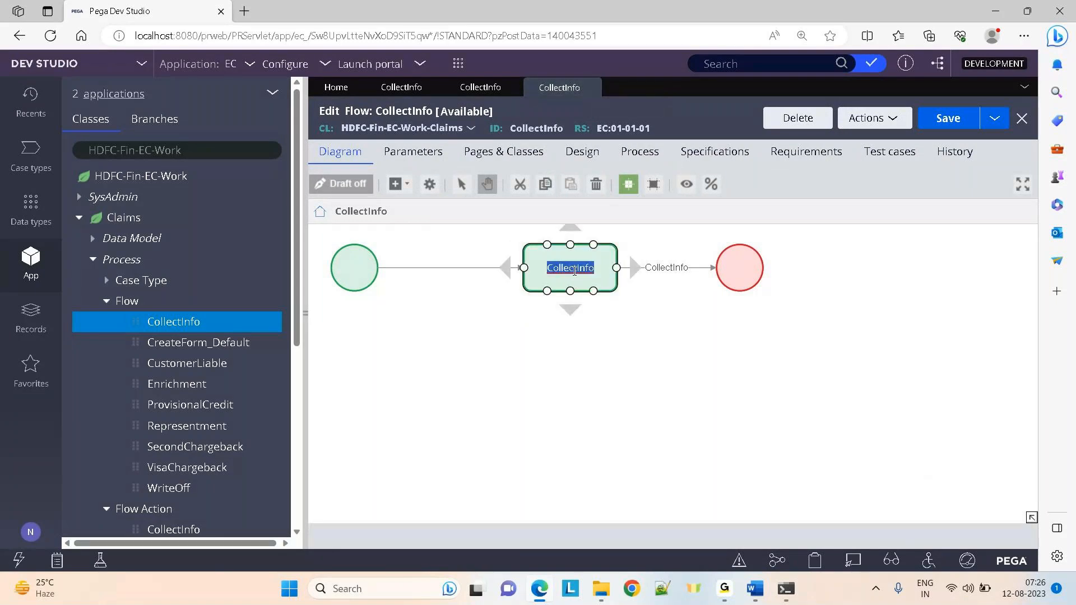
click(727, 326)
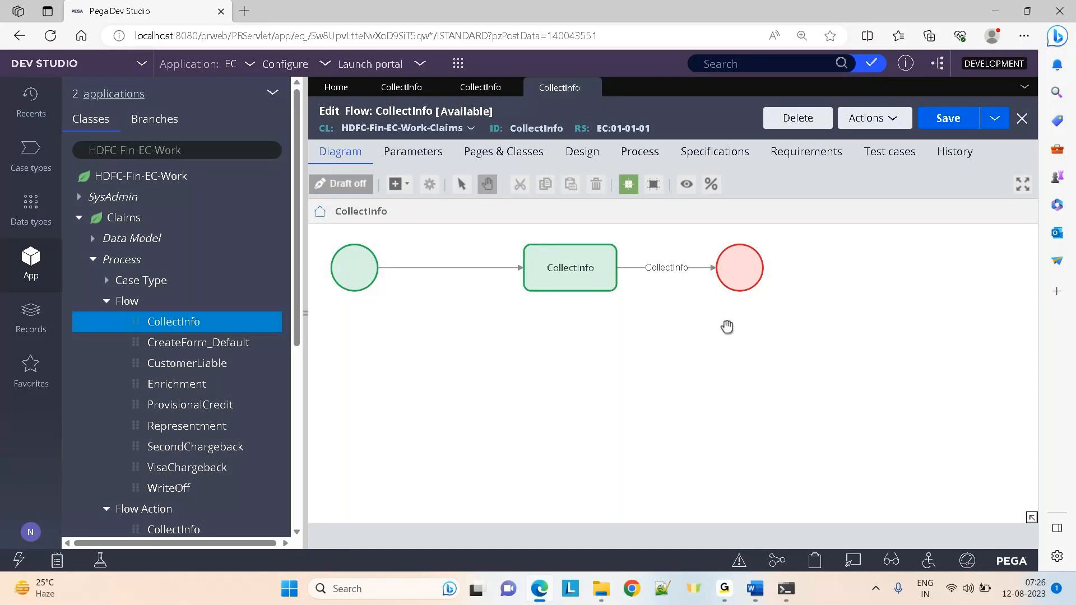
Set the CollectInfo assignment's flow action to Approve and submit it
click(569, 274)
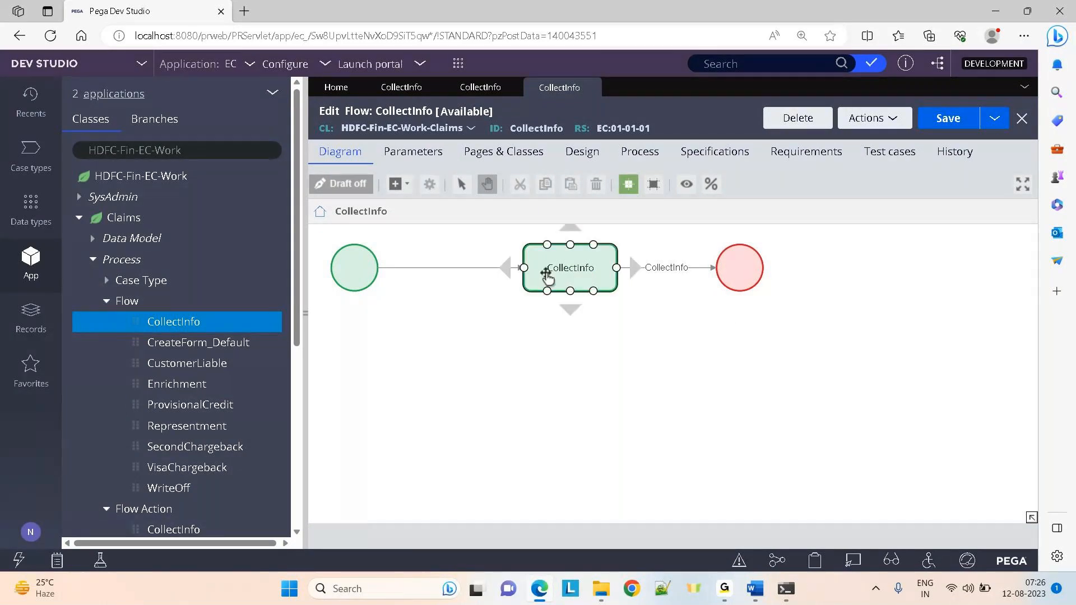
double_click(547, 278)
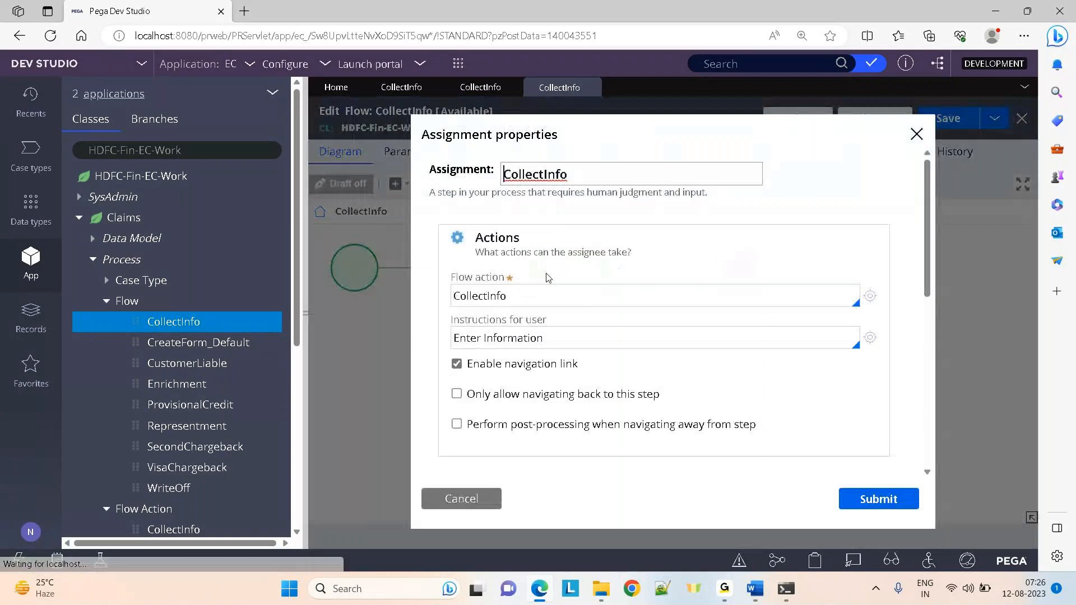
click(527, 295)
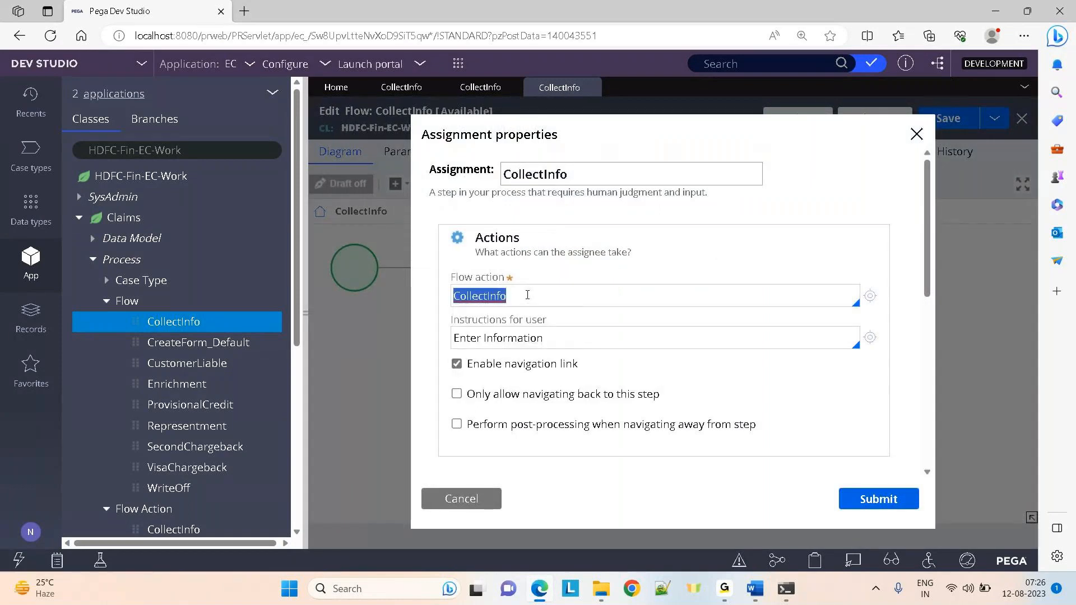
key(BackSpace)
key(Down)
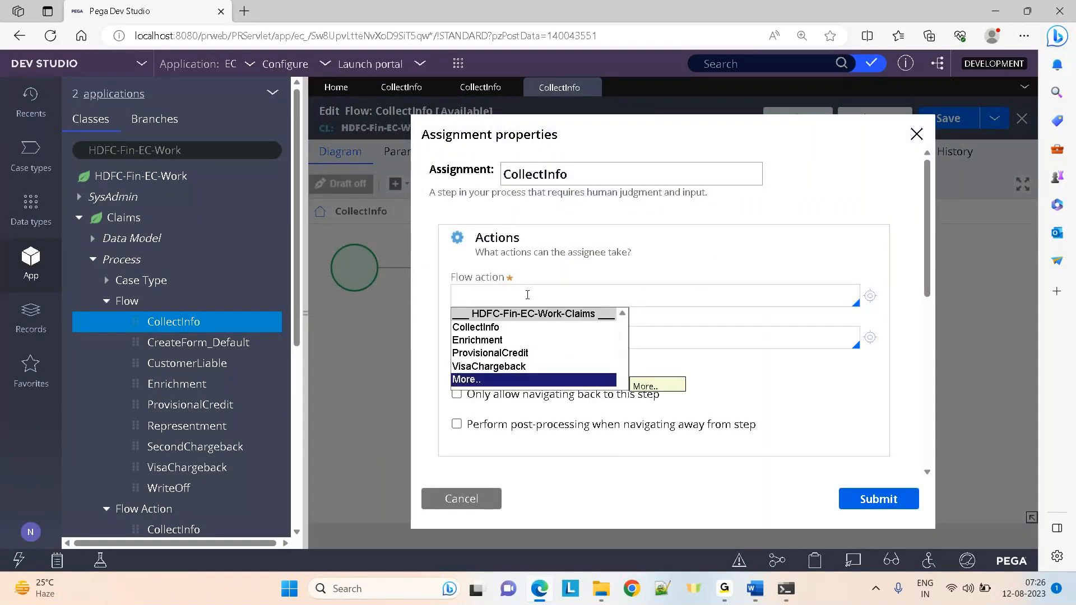
text(ap)
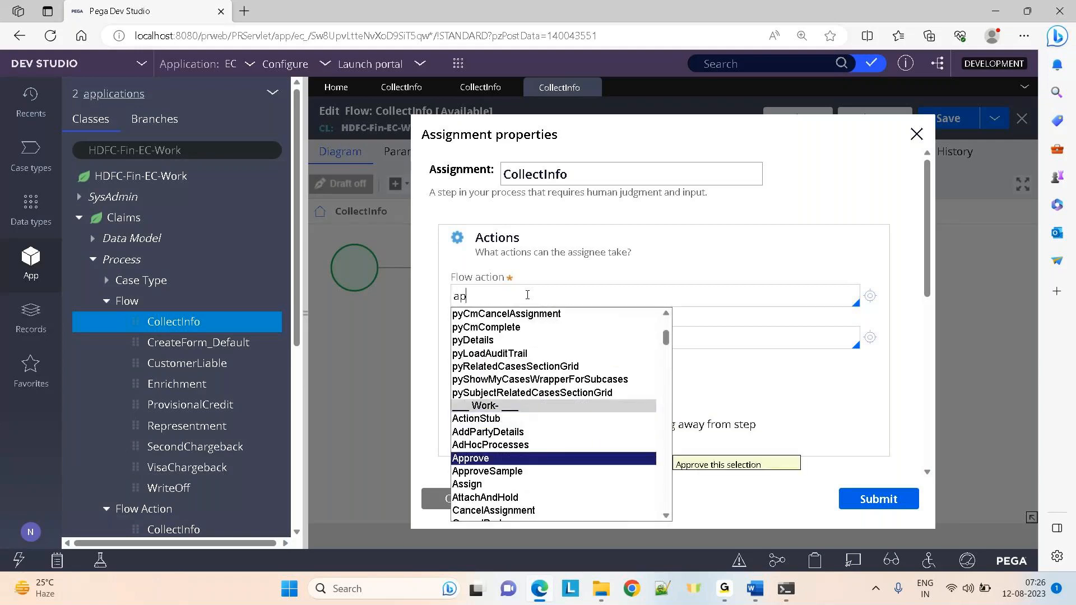
text(p)
key(Return)
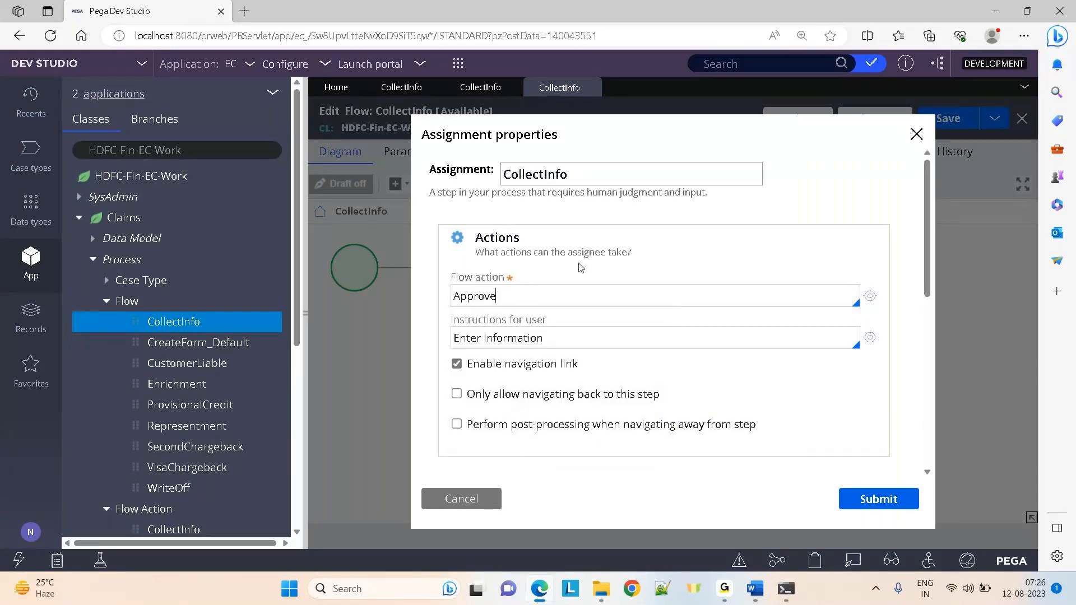
click(516, 305)
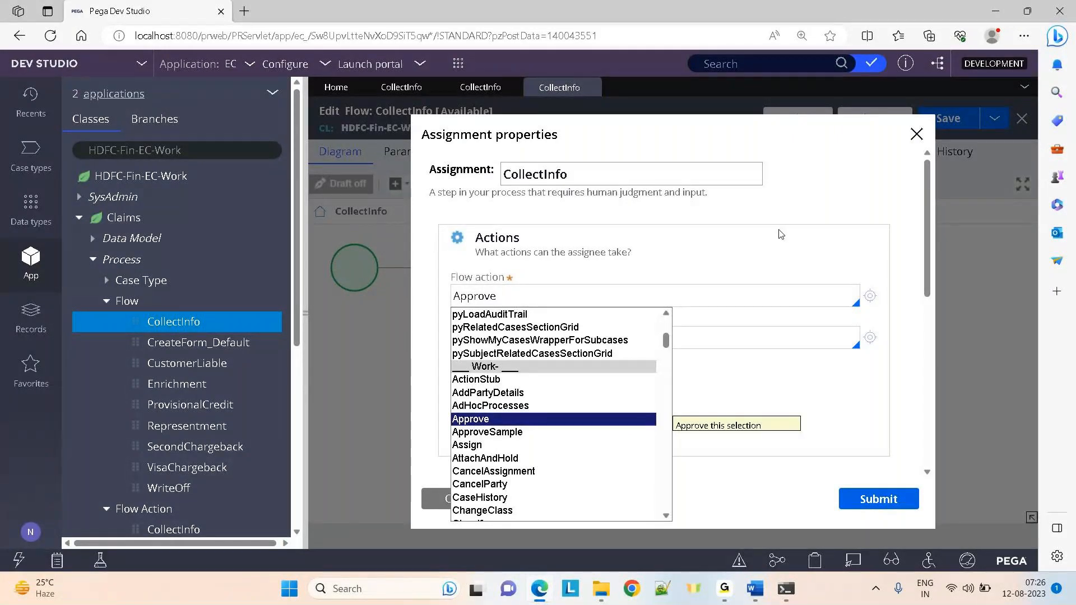
click(879, 498)
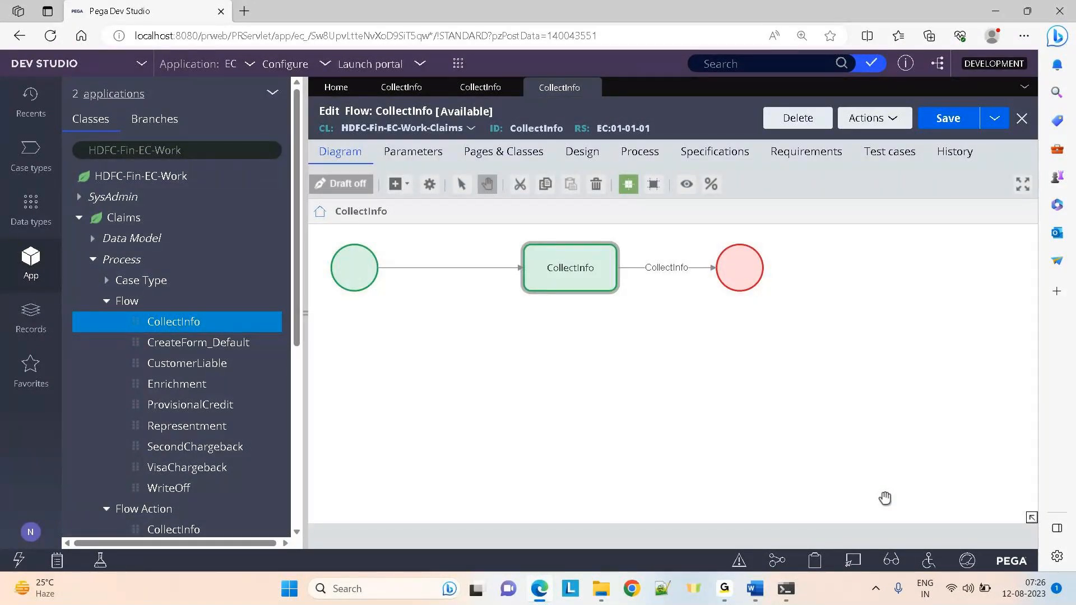
key(alt+Tab)
key(alt+Tab)
Collapse Process, briefly list the Claims properties, then fold Data Model and the Claims class
click(94, 260)
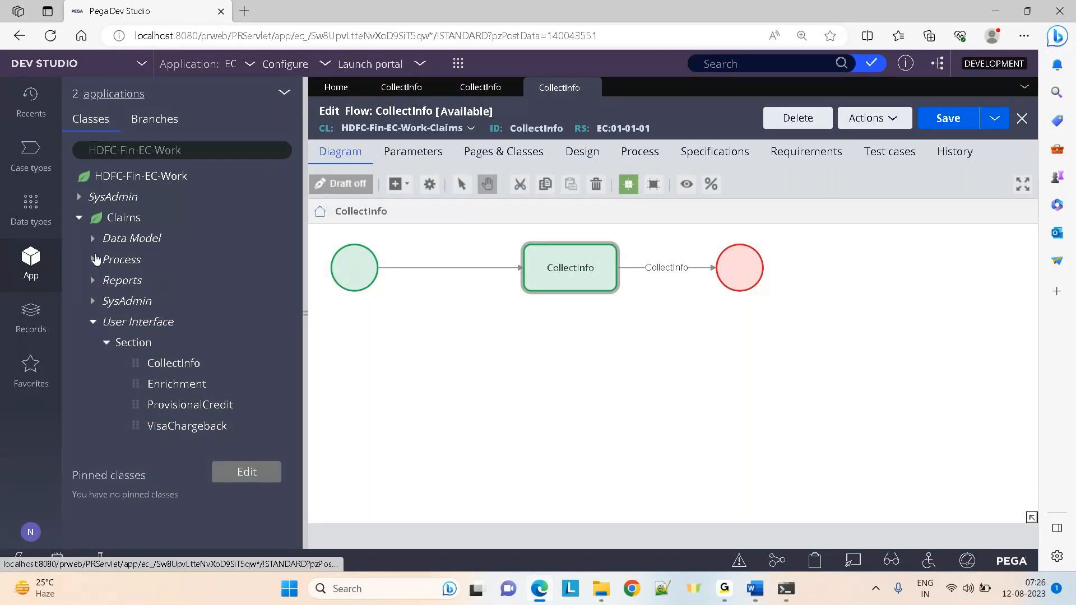
click(93, 244)
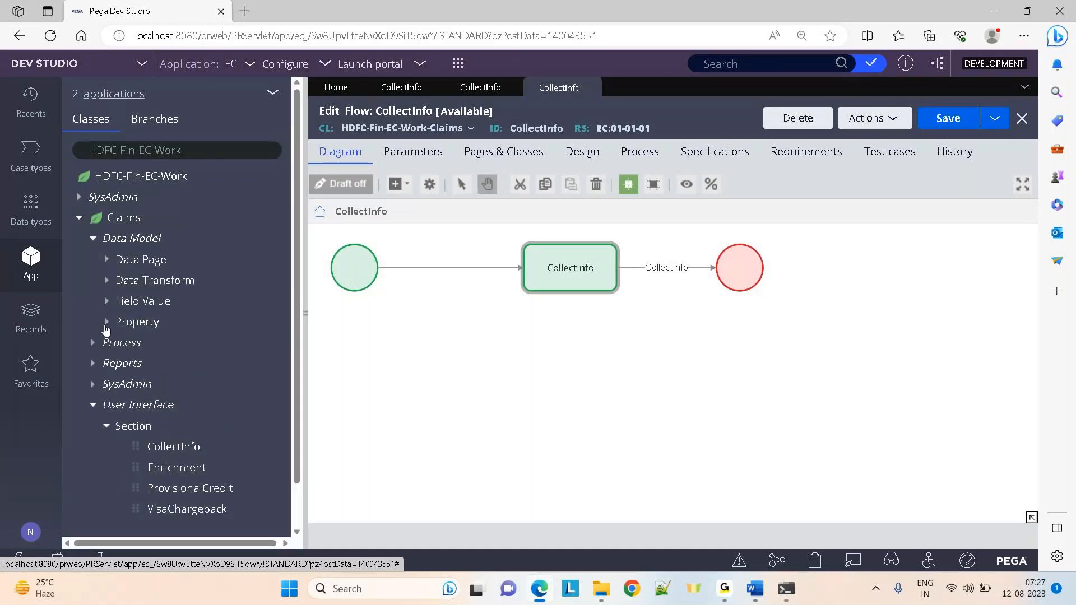
click(106, 323)
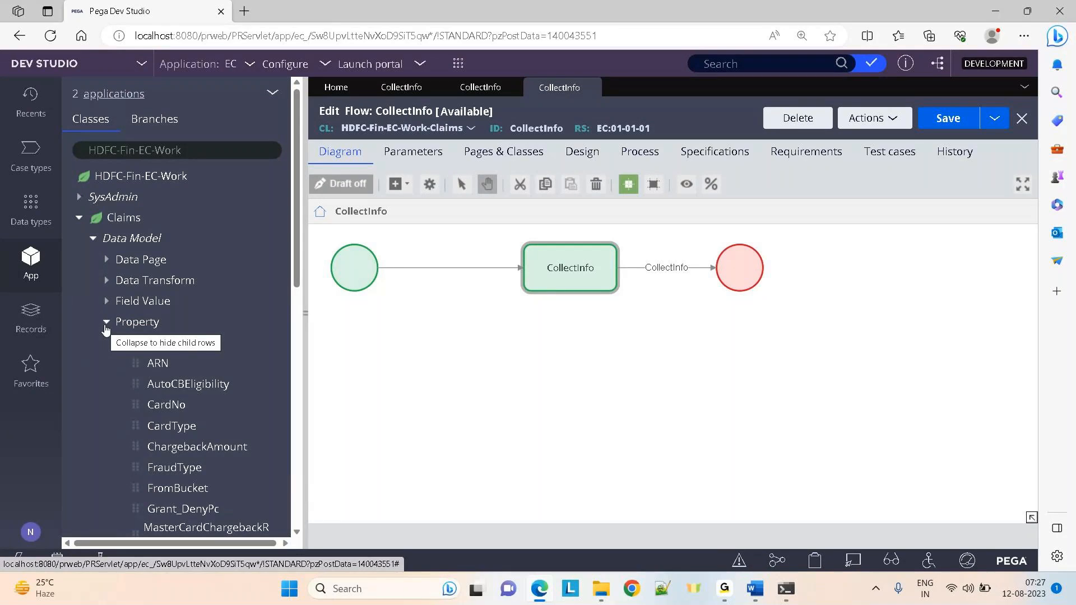
click(105, 325)
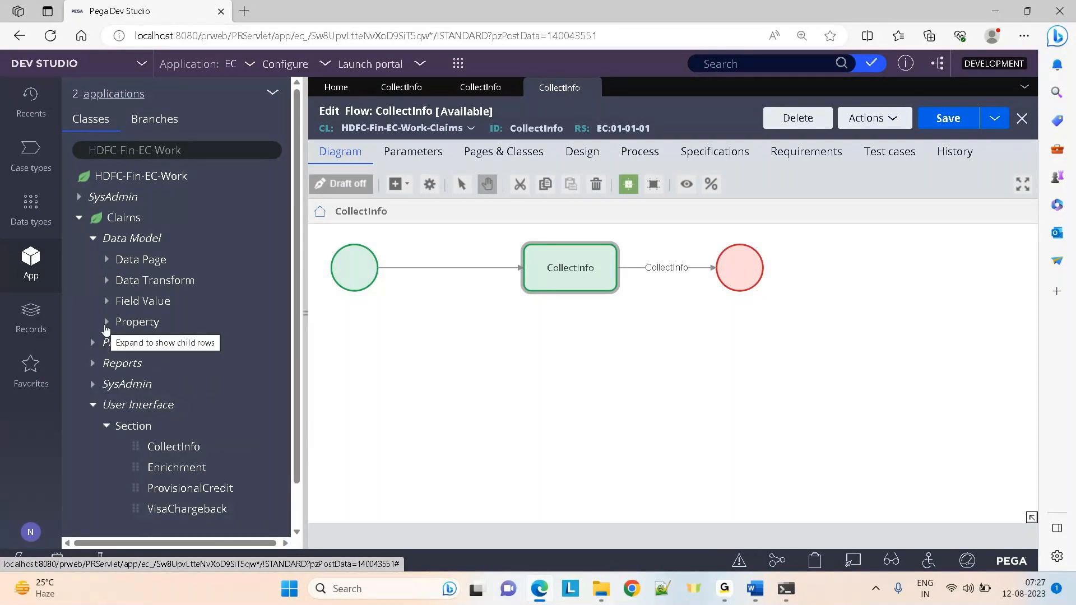
click(93, 239)
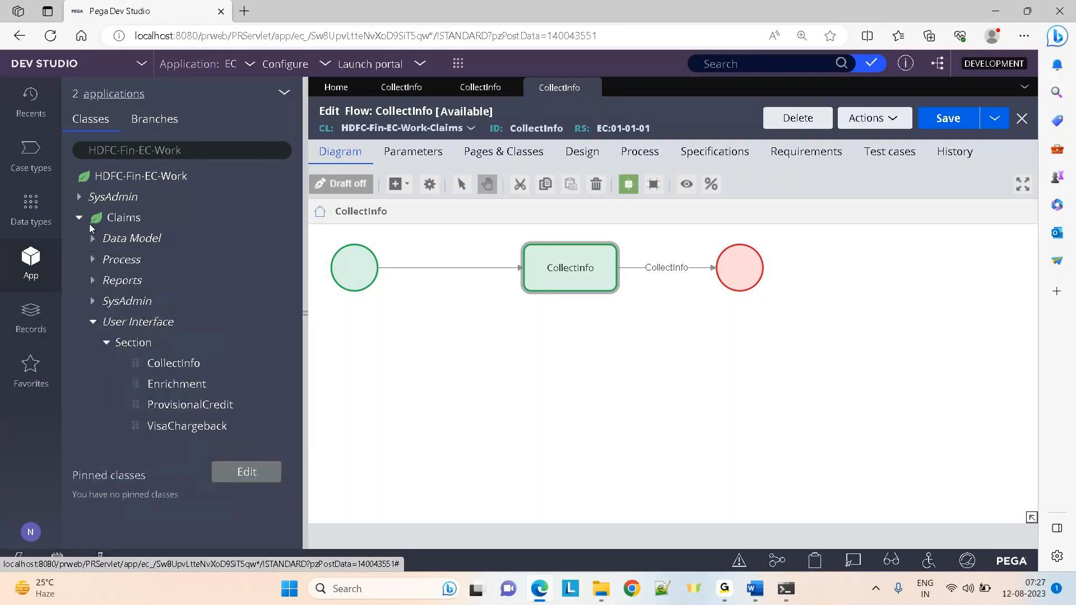
click(79, 219)
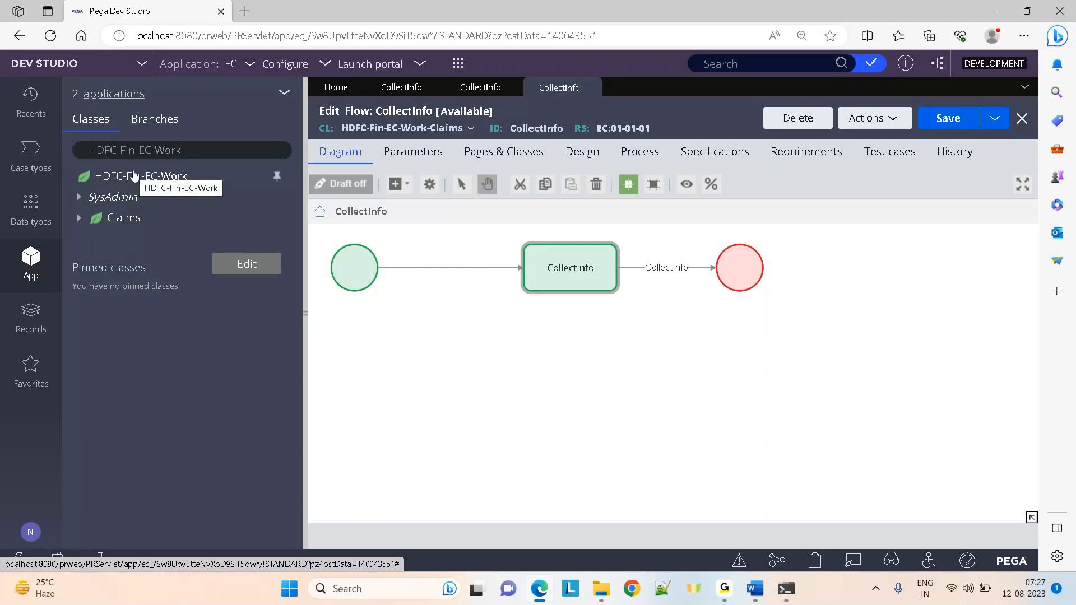
click(113, 220)
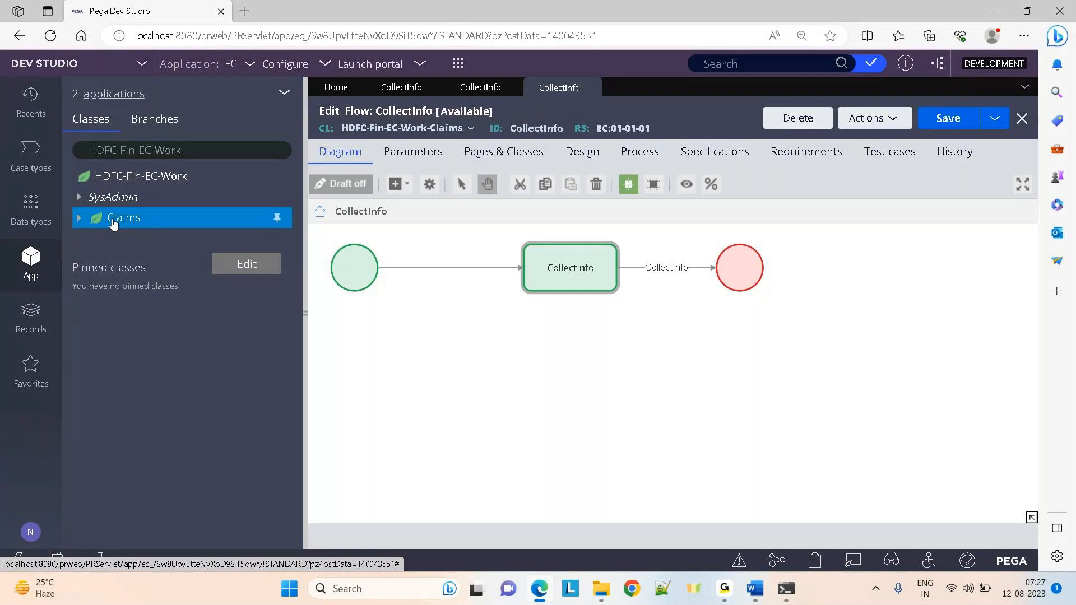
right_click(113, 220)
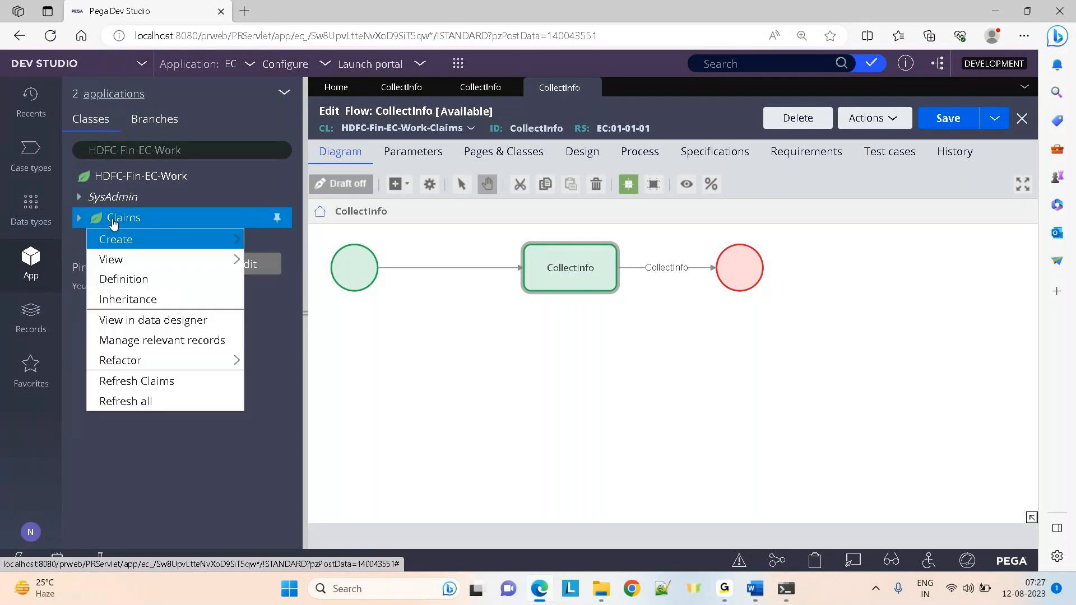
click(122, 305)
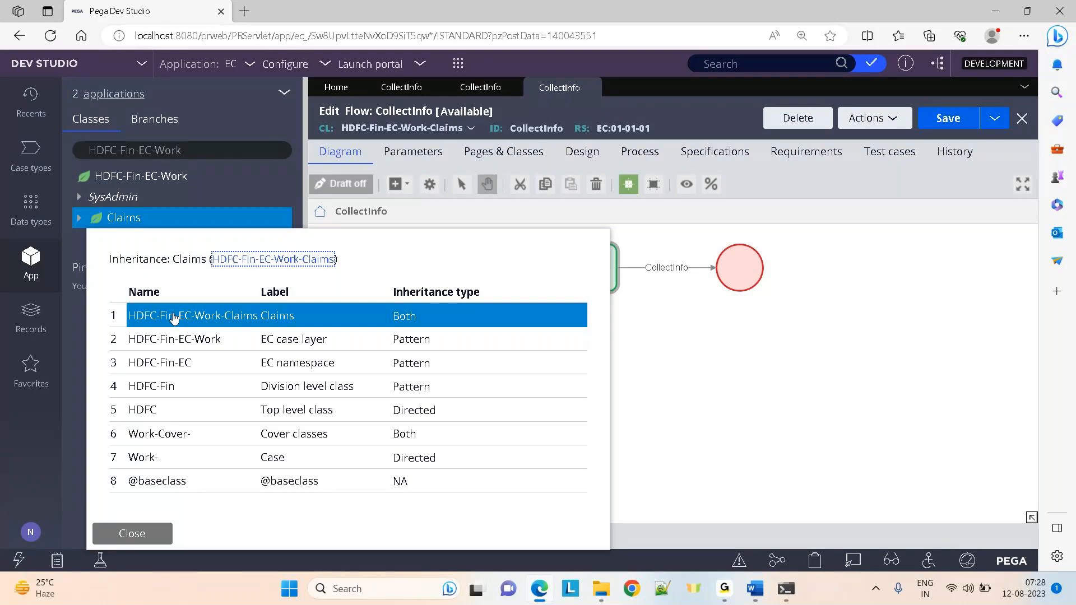
click(656, 97)
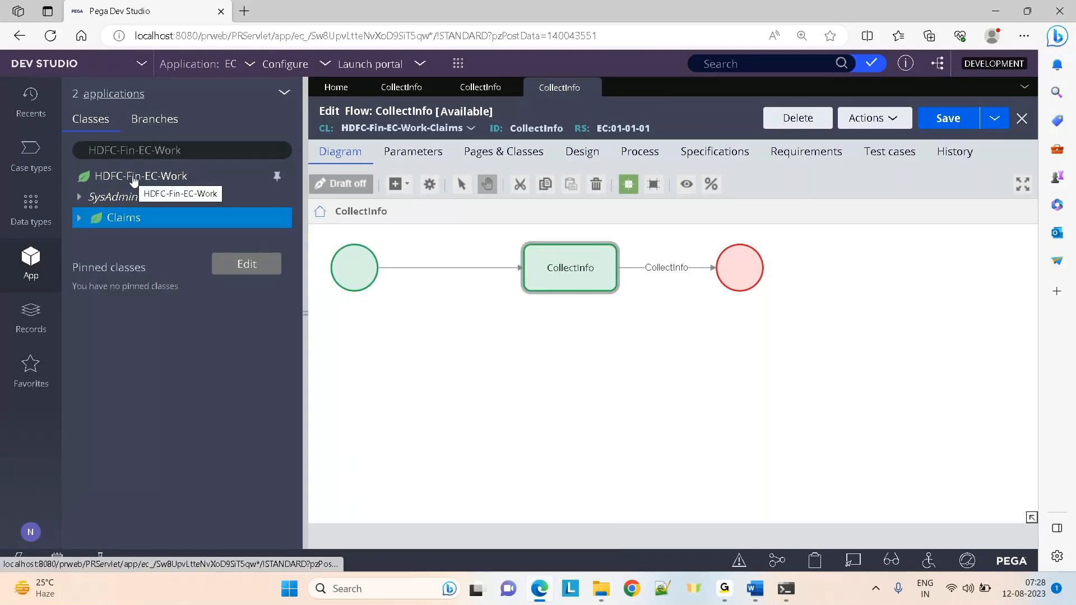
Create a Text property labelled Test on HDFC-Fin-EC-Work, then return to the CollectInfo editor
right_click(134, 180)
mouse_move(196, 198)
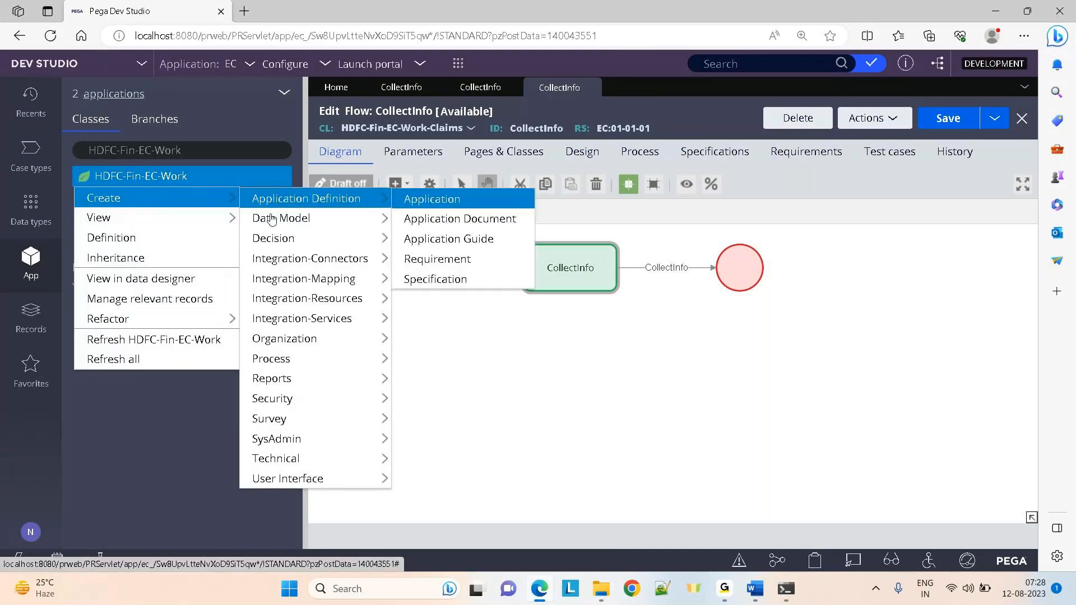
mouse_move(272, 219)
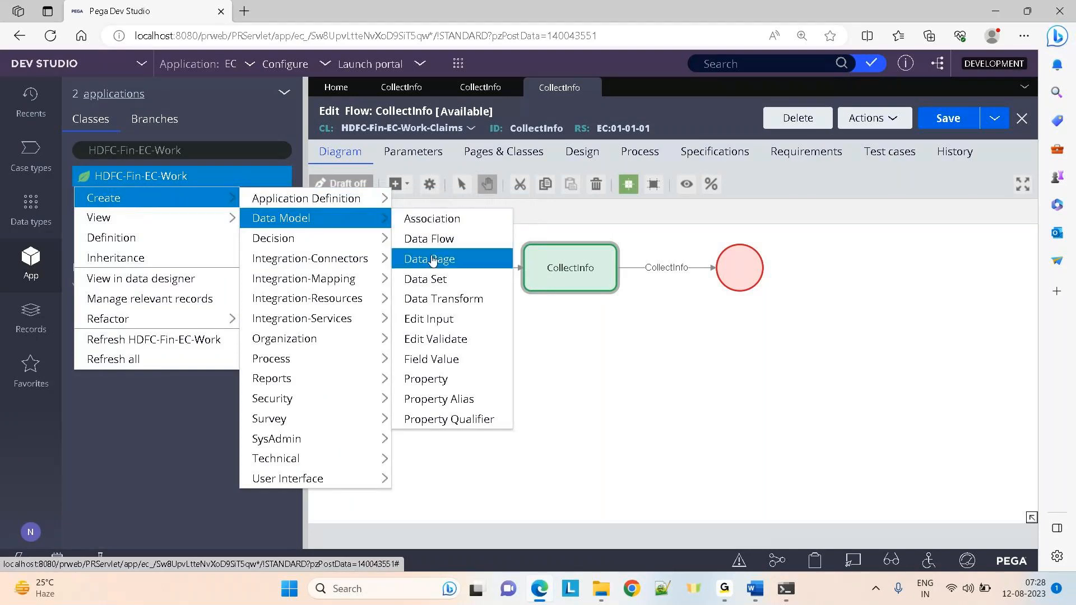
click(423, 385)
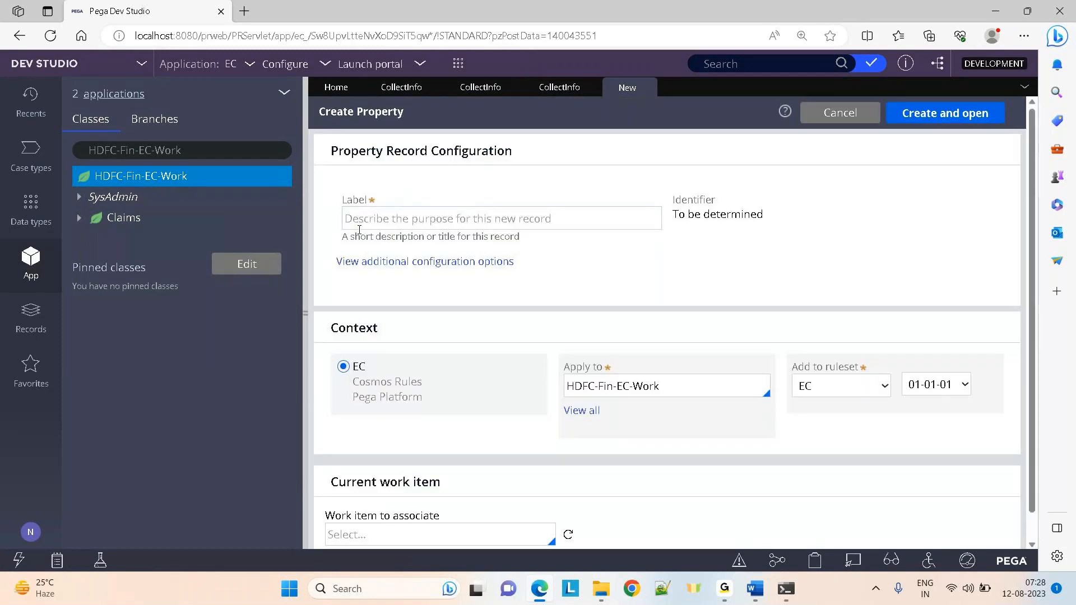
click(396, 220)
text(Test)
click(471, 262)
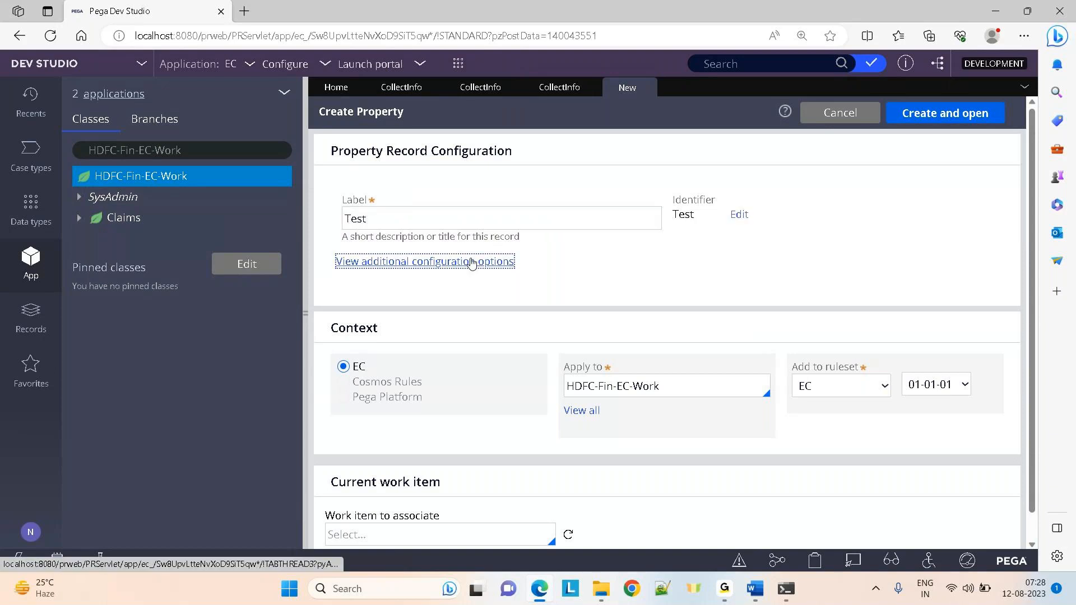
click(968, 113)
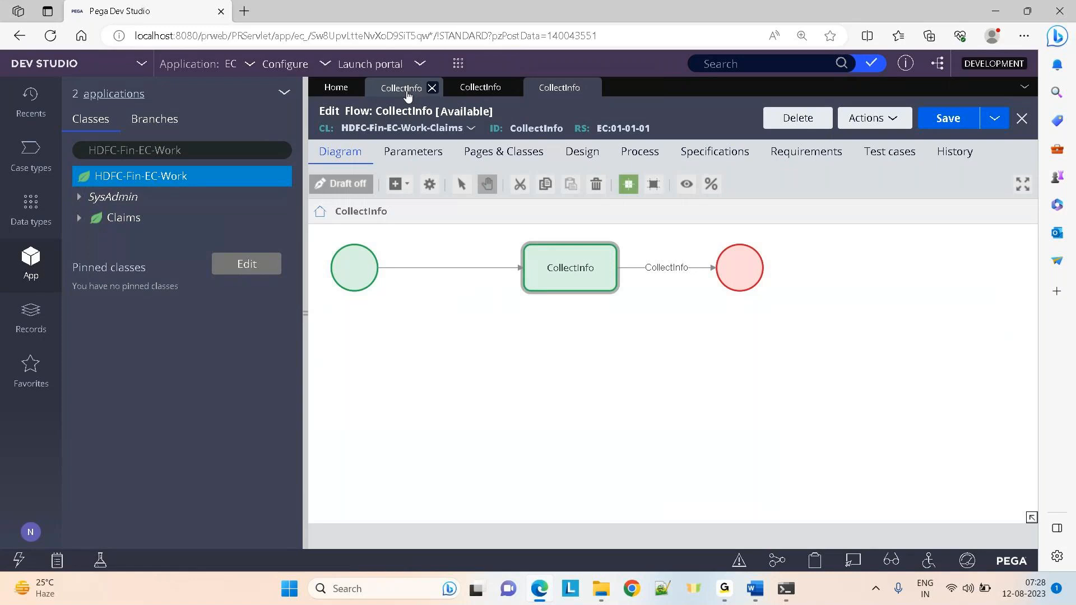
click(406, 89)
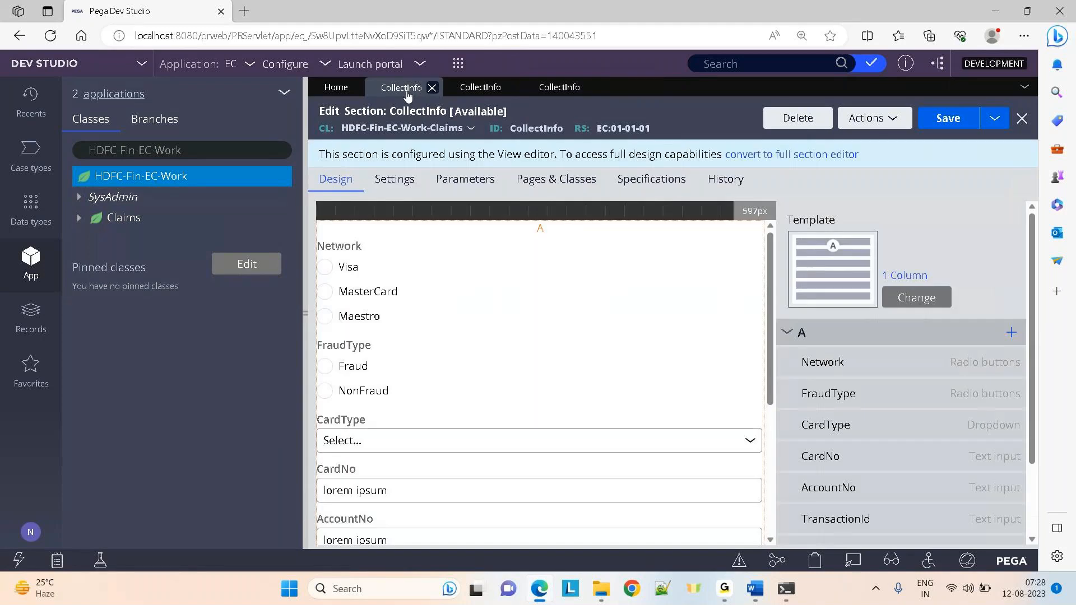
Change the Network cell's property reference to .test
double_click(644, 282)
click(568, 239)
key(BackSpace)
key(BackSpace)
key(BackSpace)
key(BackSpace)
key(BackSpace)
key(BackSpace)
key(BackSpace)
text(test)
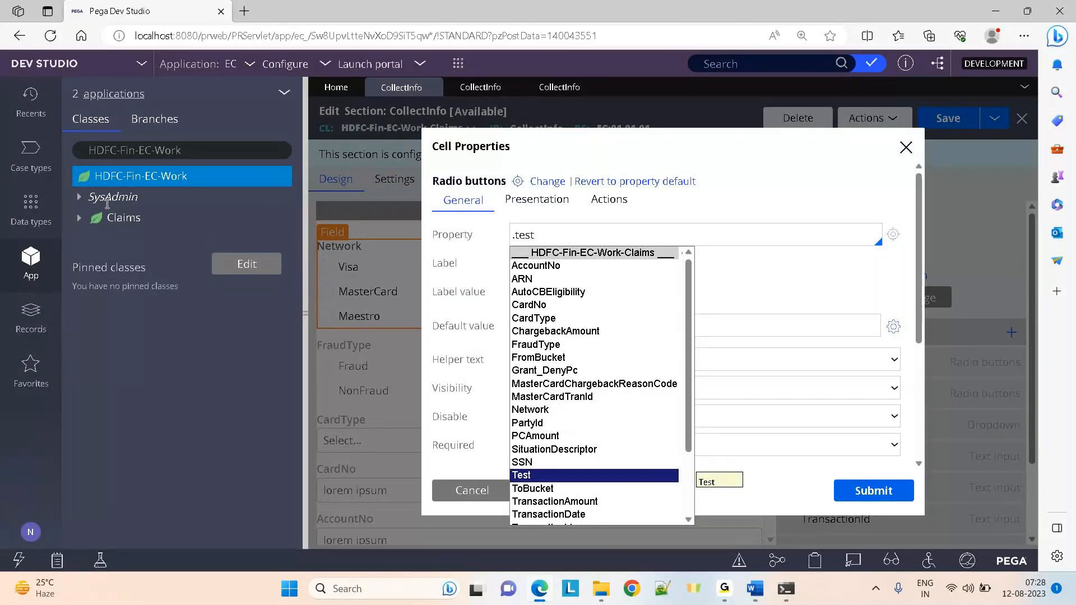
Find and open the Test property under Claims > Data Model > Property
click(80, 219)
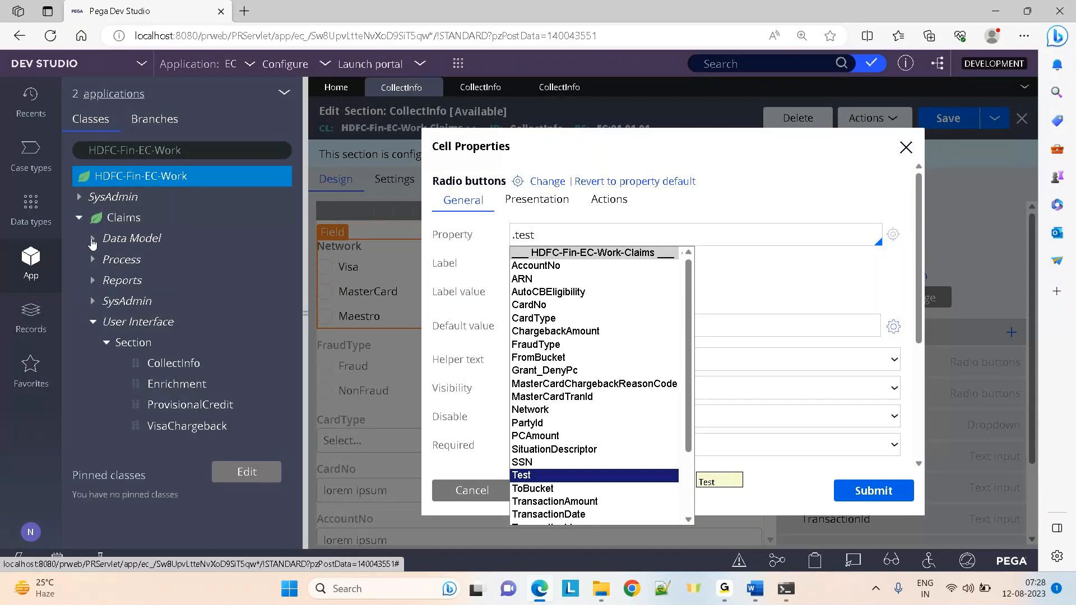
click(93, 240)
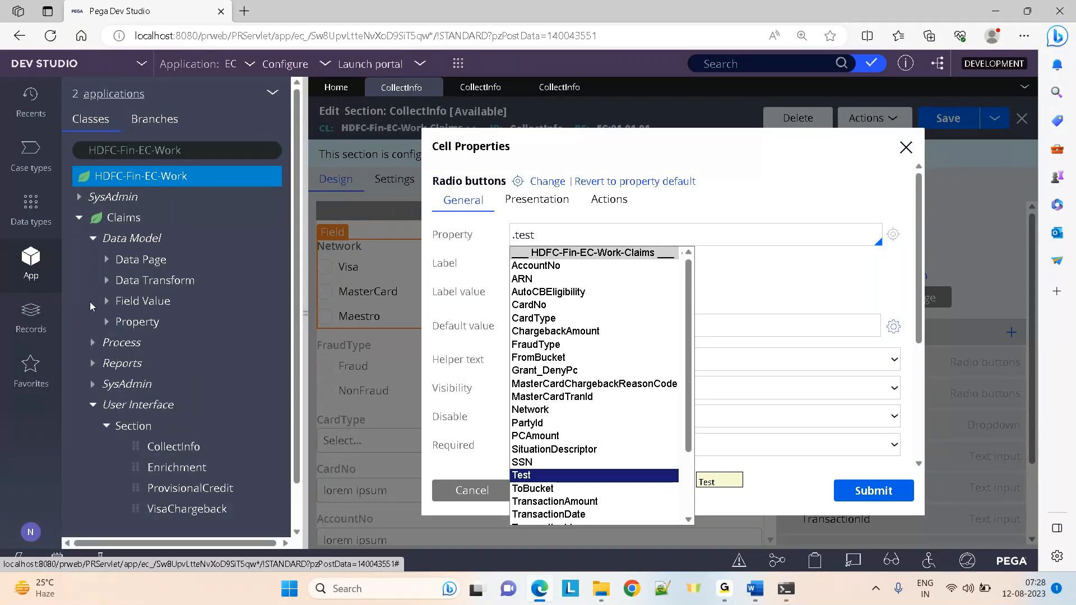
click(107, 321)
drag(295, 244, 293, 387)
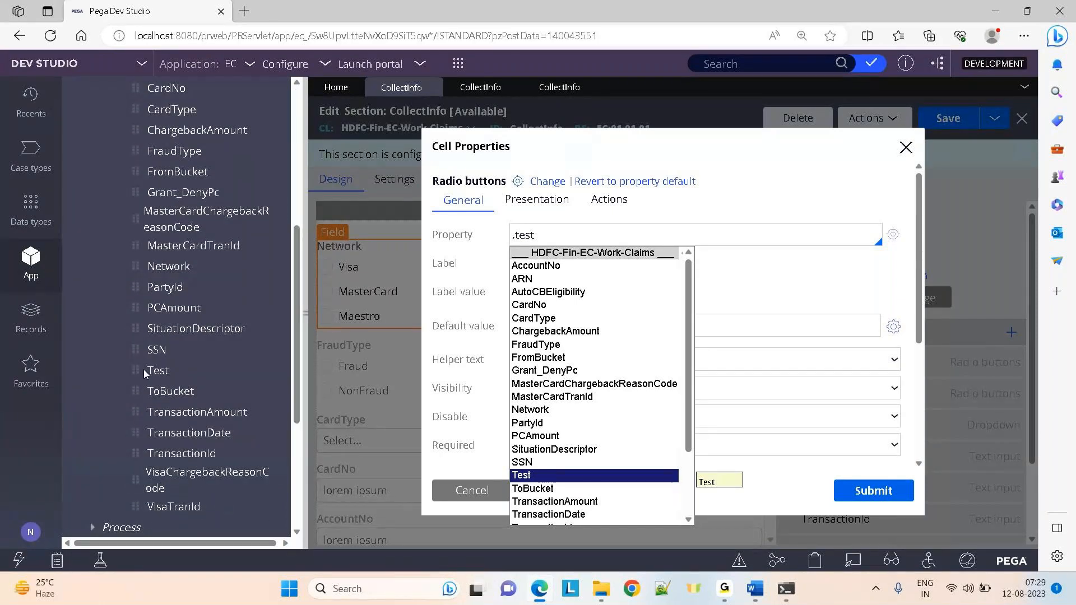
click(180, 372)
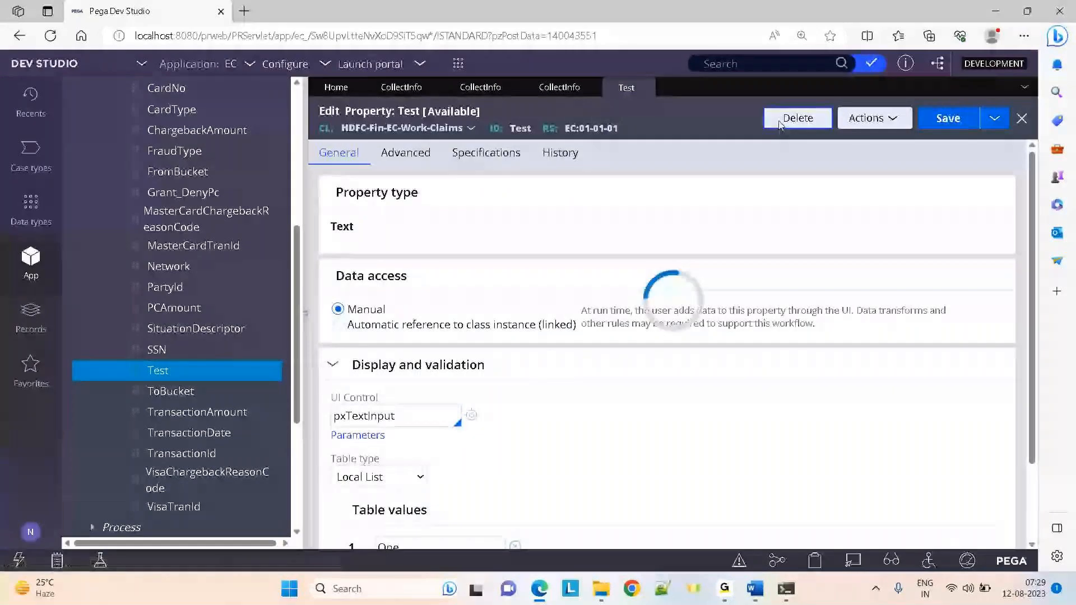
Confirm deleting Test with reason 'a', close its tab, and cancel the Cell Properties dialog
text(a)
key(Return)
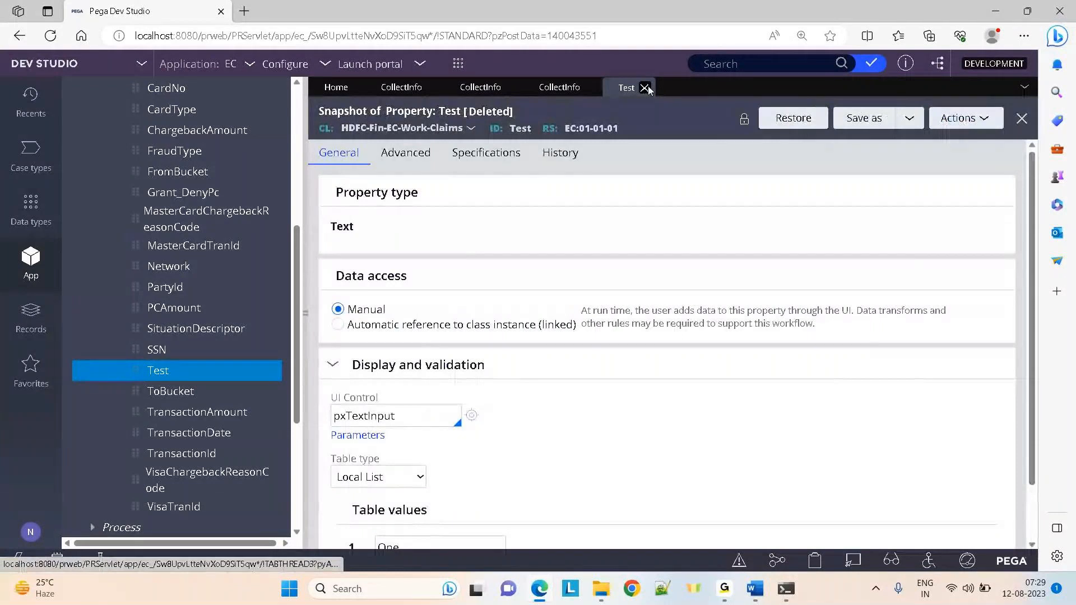
click(645, 88)
click(907, 148)
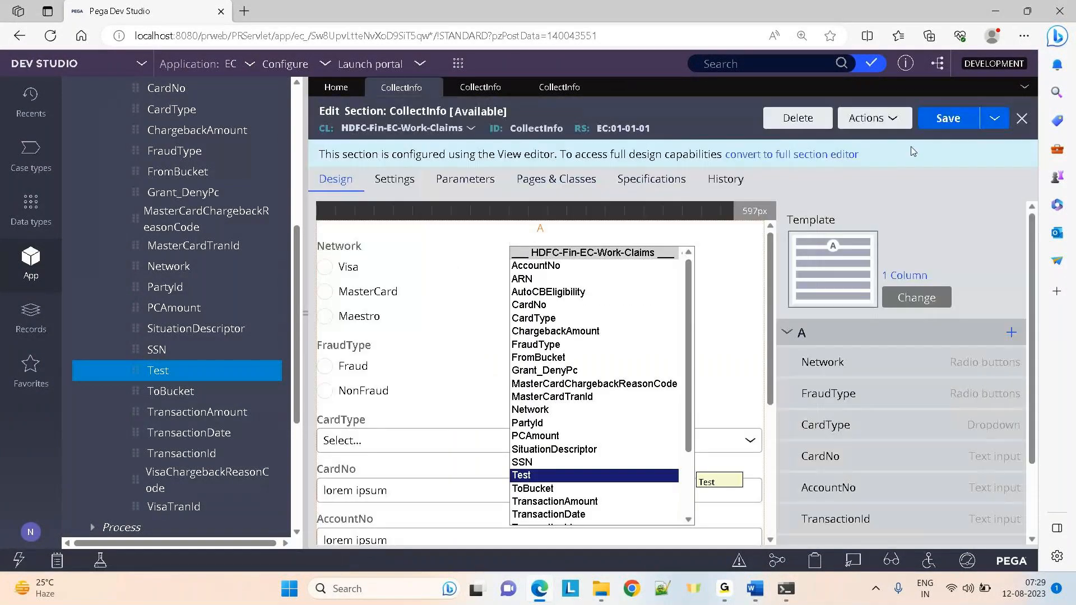
click(873, 121)
click(794, 181)
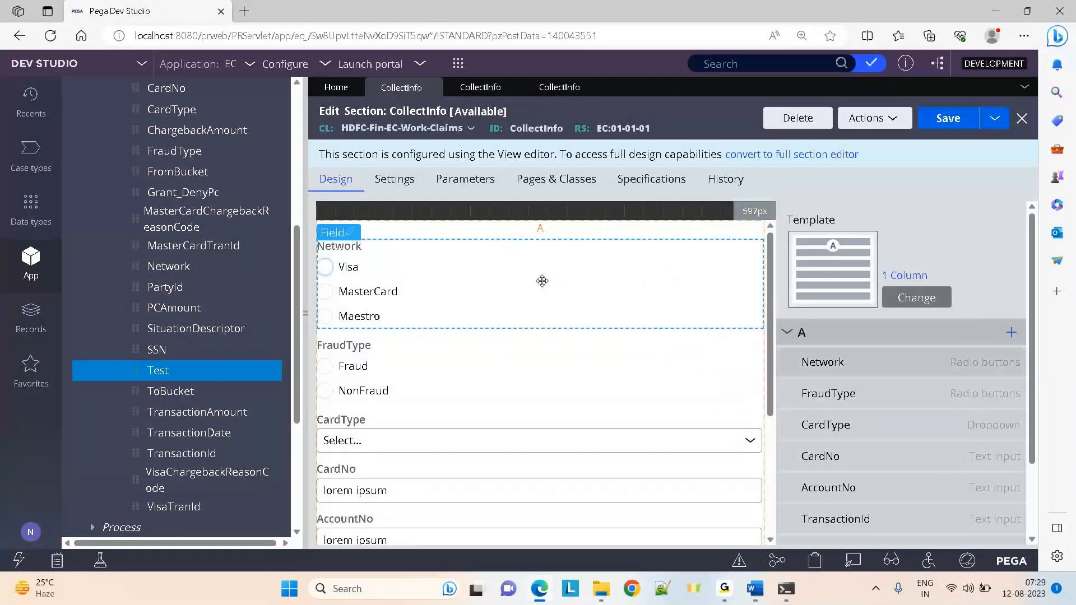
double_click(542, 281)
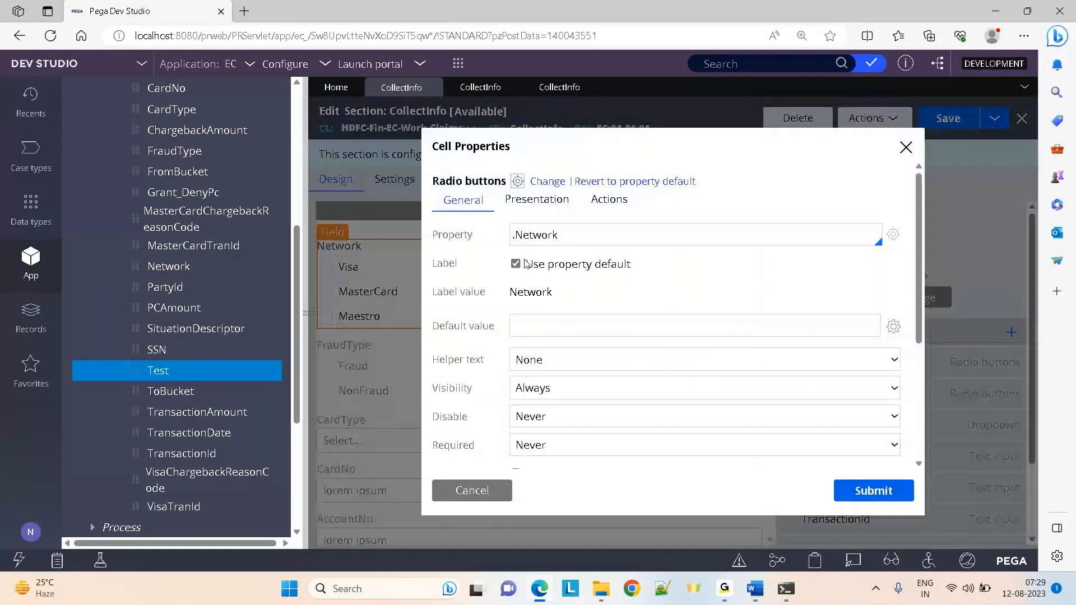
click(572, 240)
key(ctrl+a)
key(BackSpace)
text(.test)
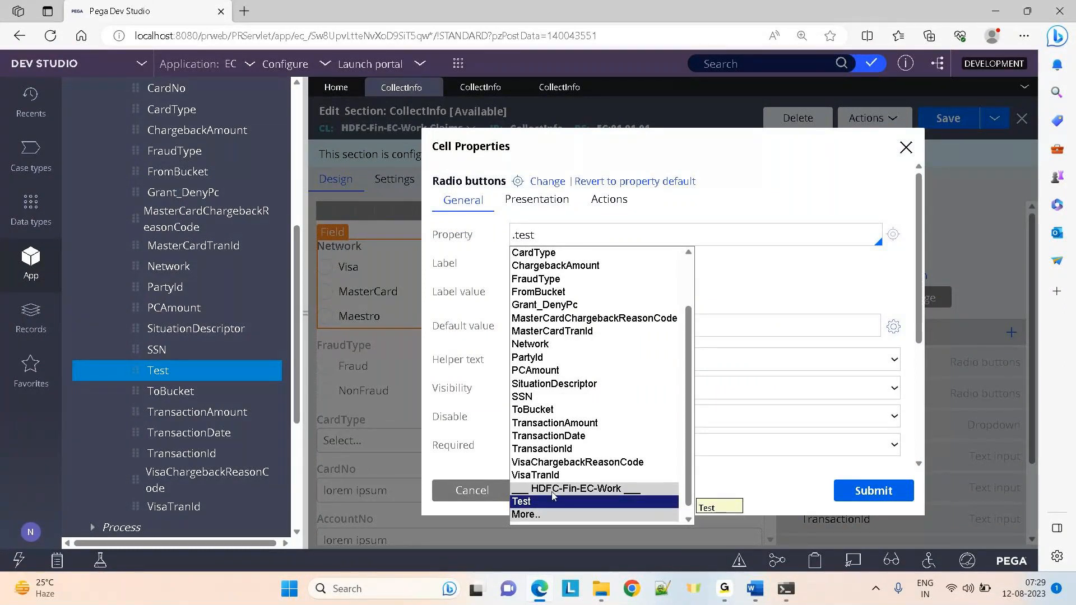
drag(690, 499, 710, 293)
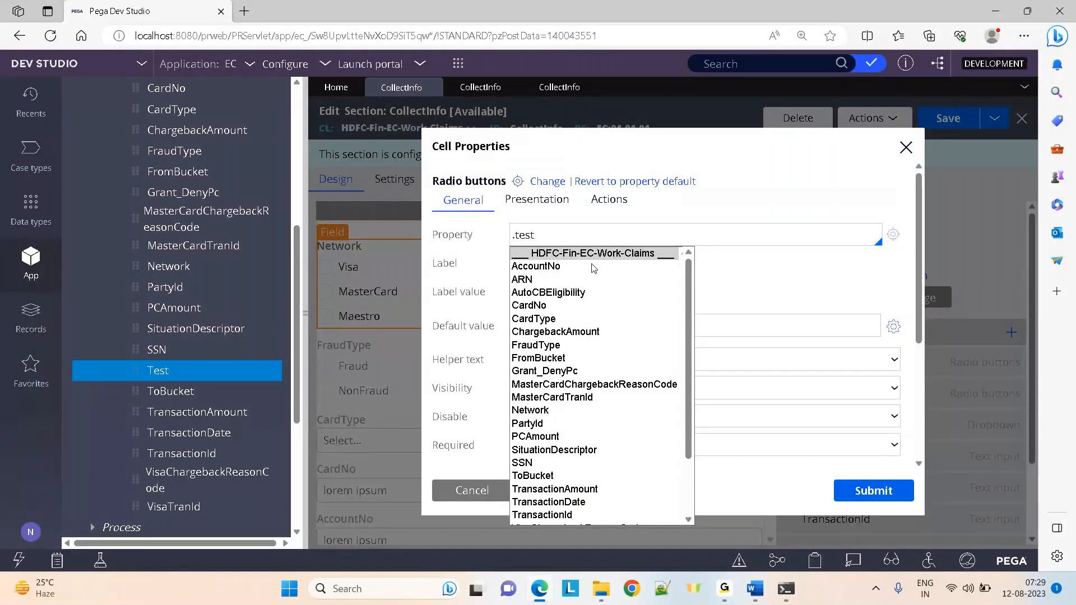
scroll(636, 493, down, 2)
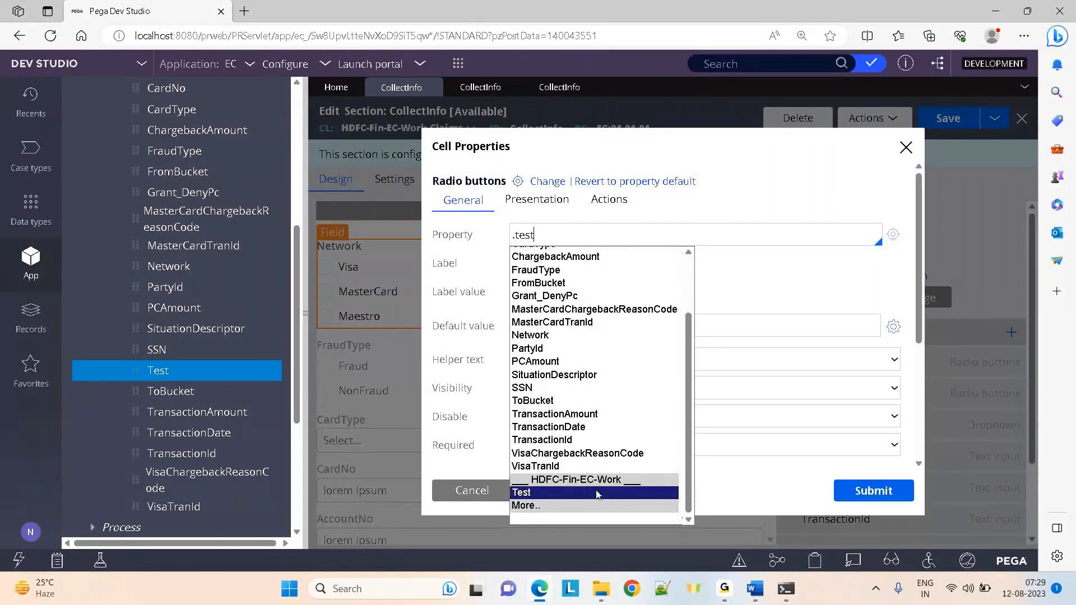
click(598, 493)
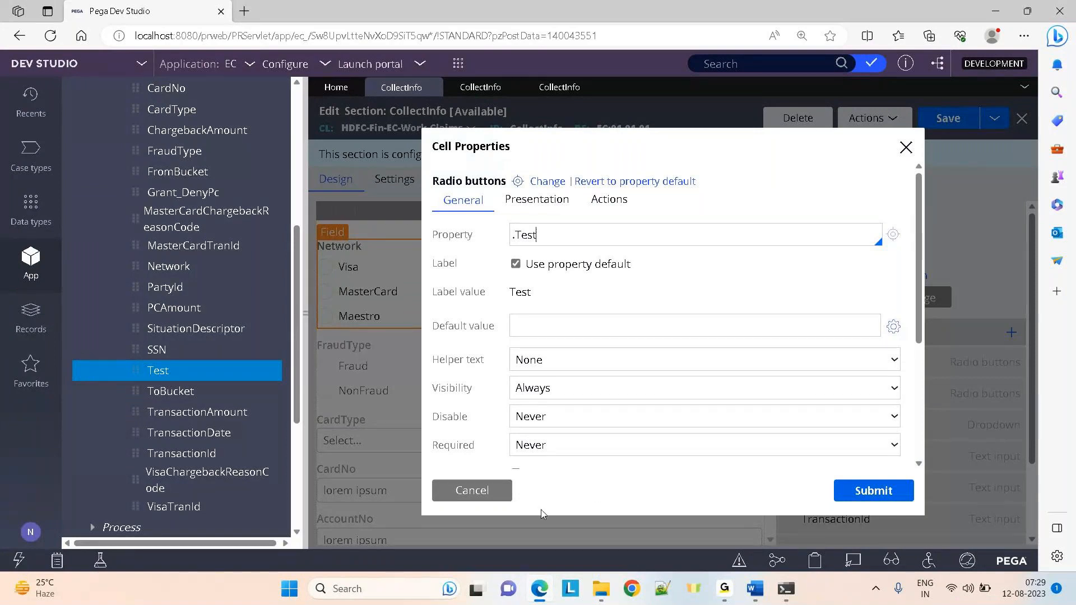
click(472, 491)
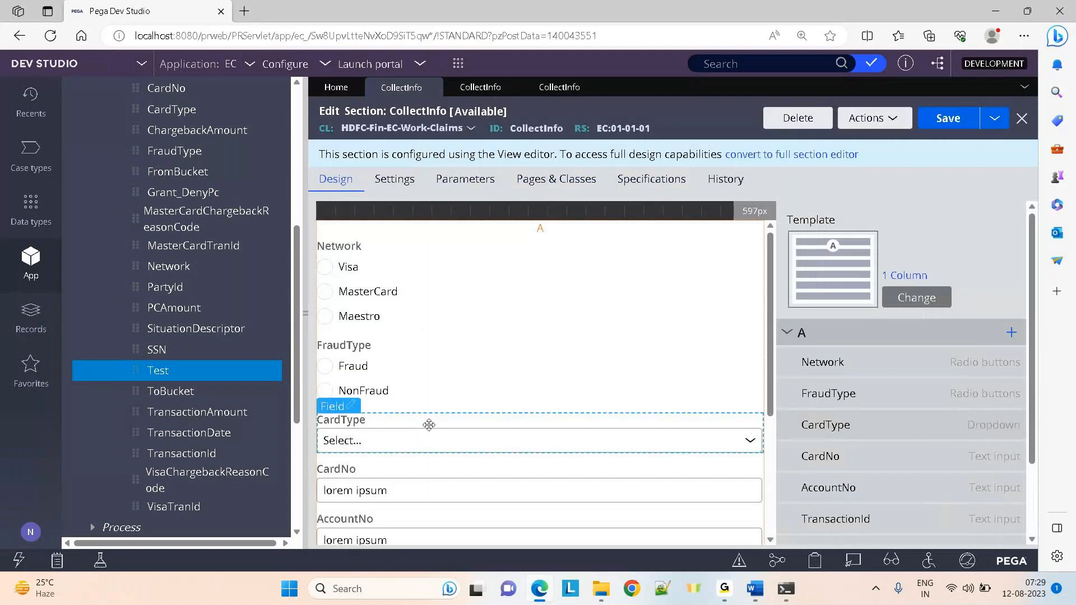
click(407, 439)
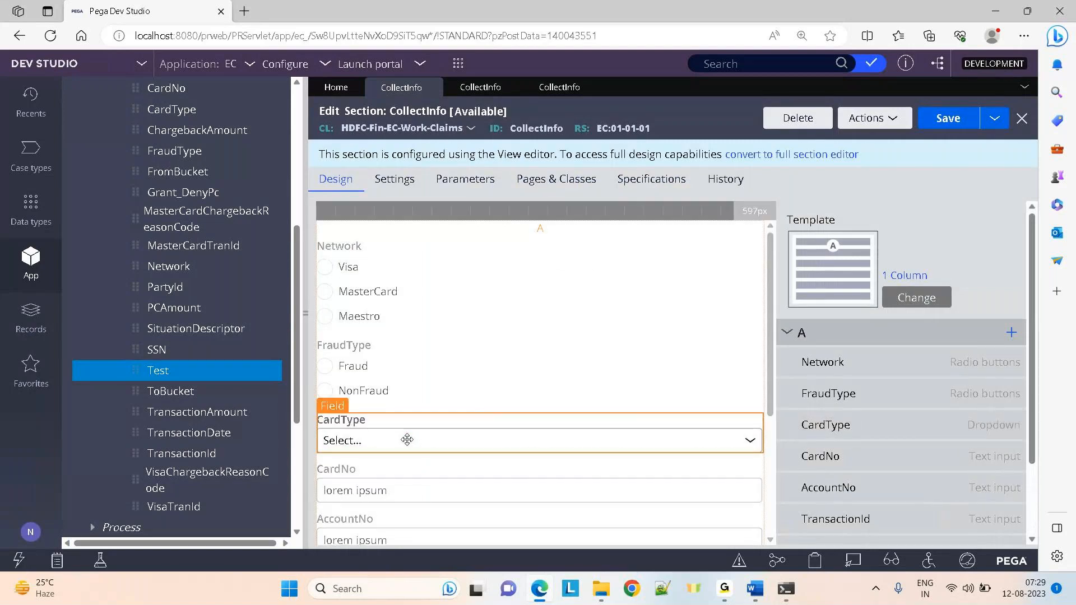
double_click(407, 439)
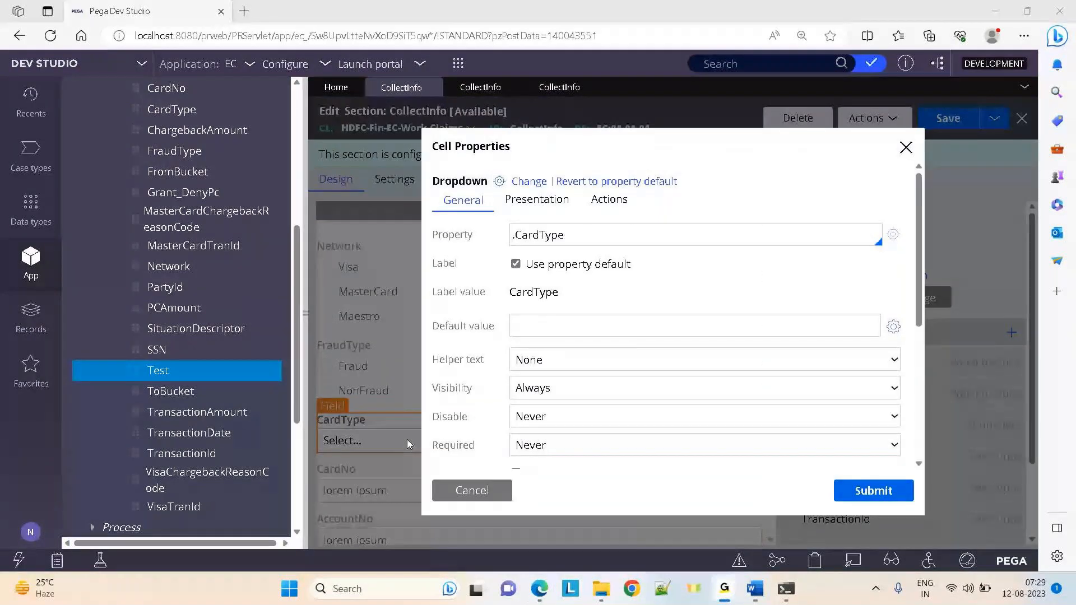
click(587, 230)
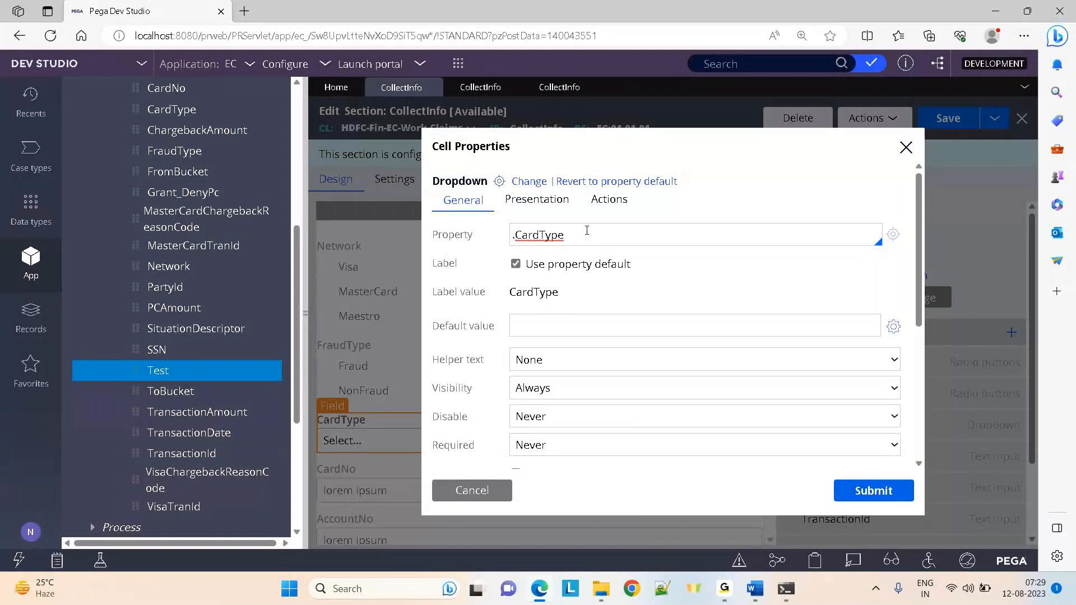
click(587, 231)
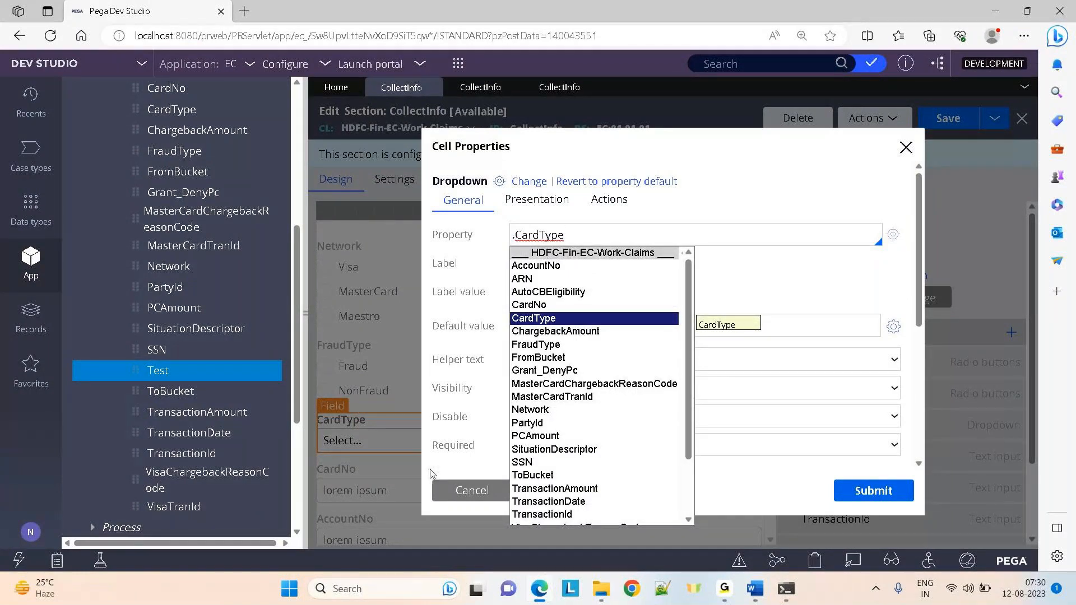
click(462, 485)
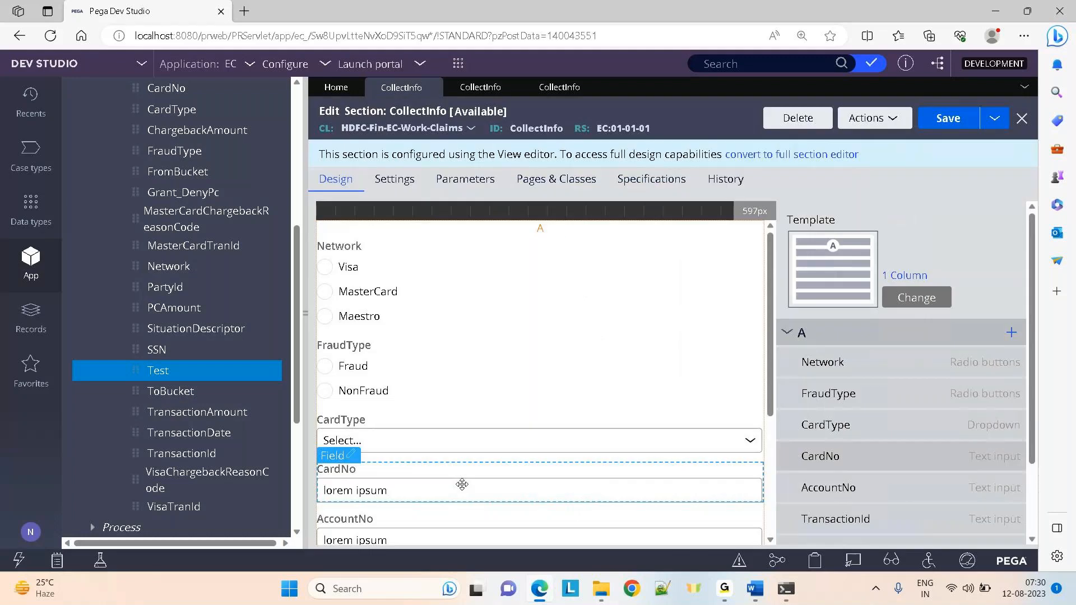
double_click(430, 486)
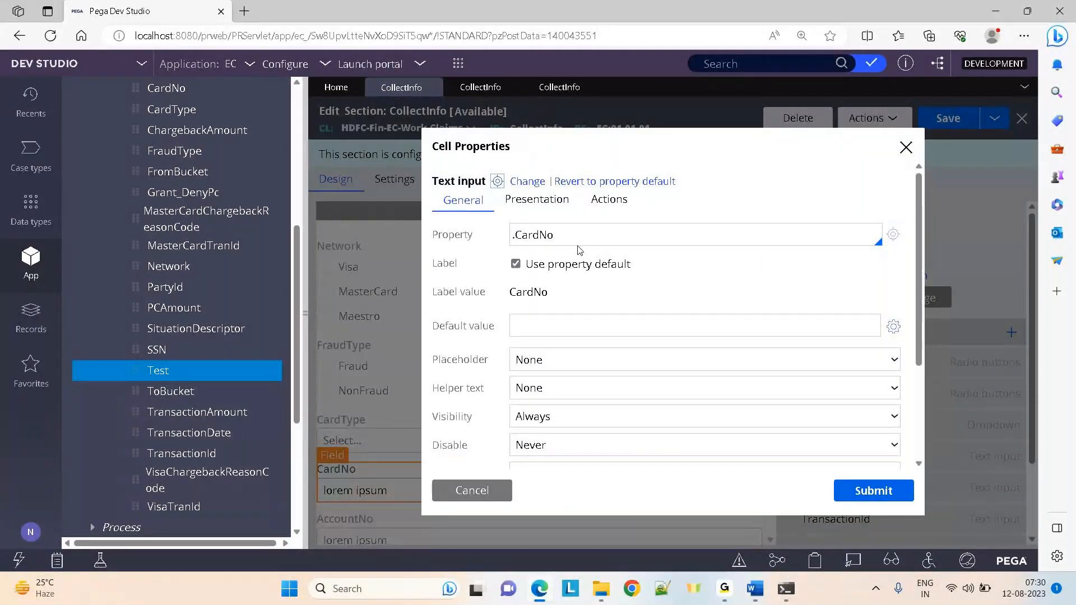
click(578, 238)
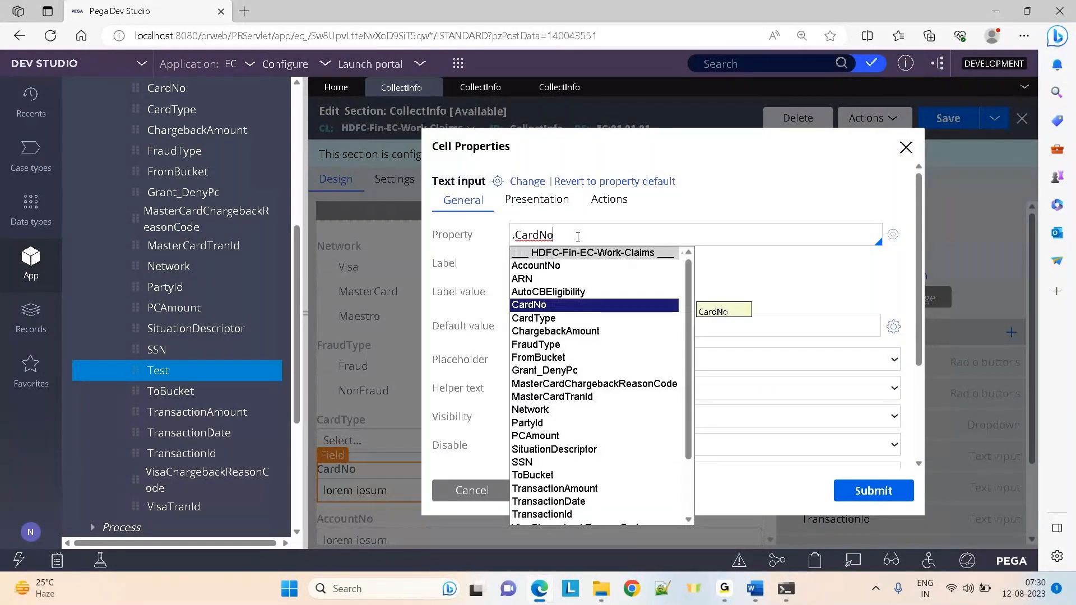
click(450, 491)
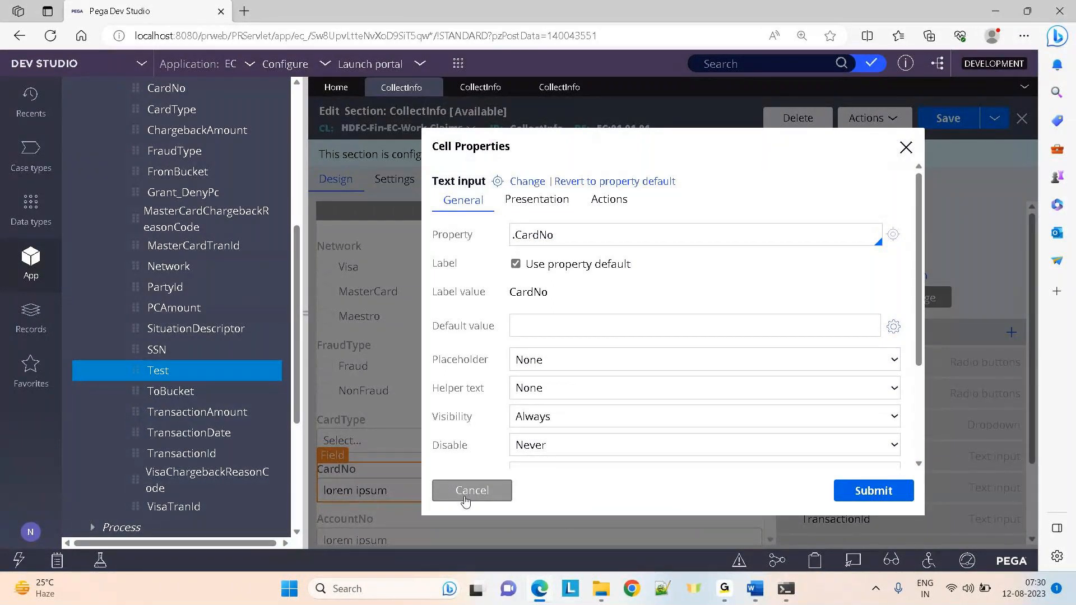
click(465, 499)
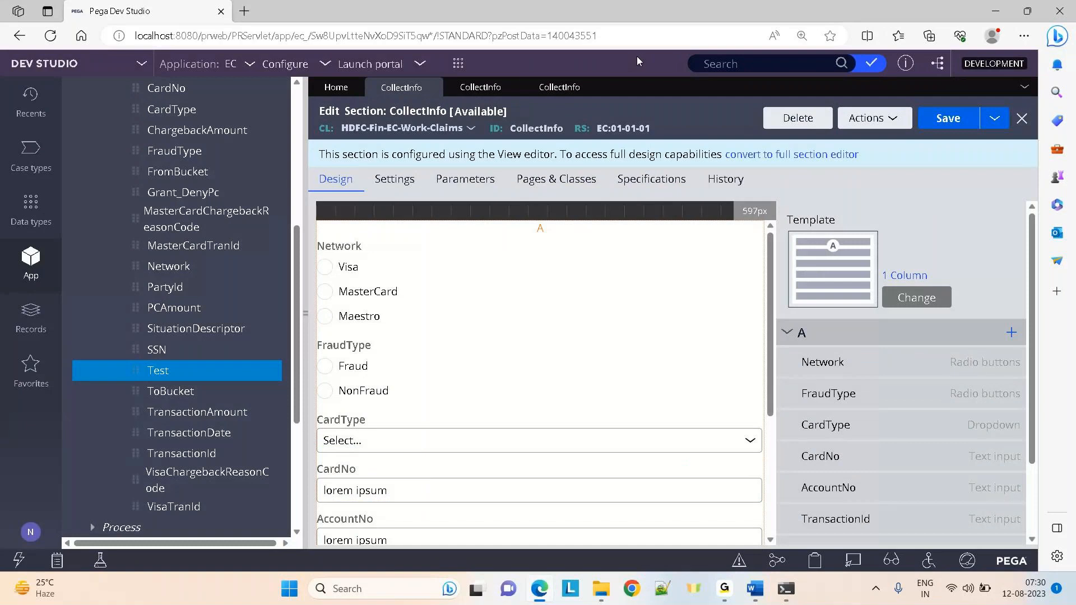
Close all CollectInfo section tabs, discarding the unsaved changes
click(512, 90)
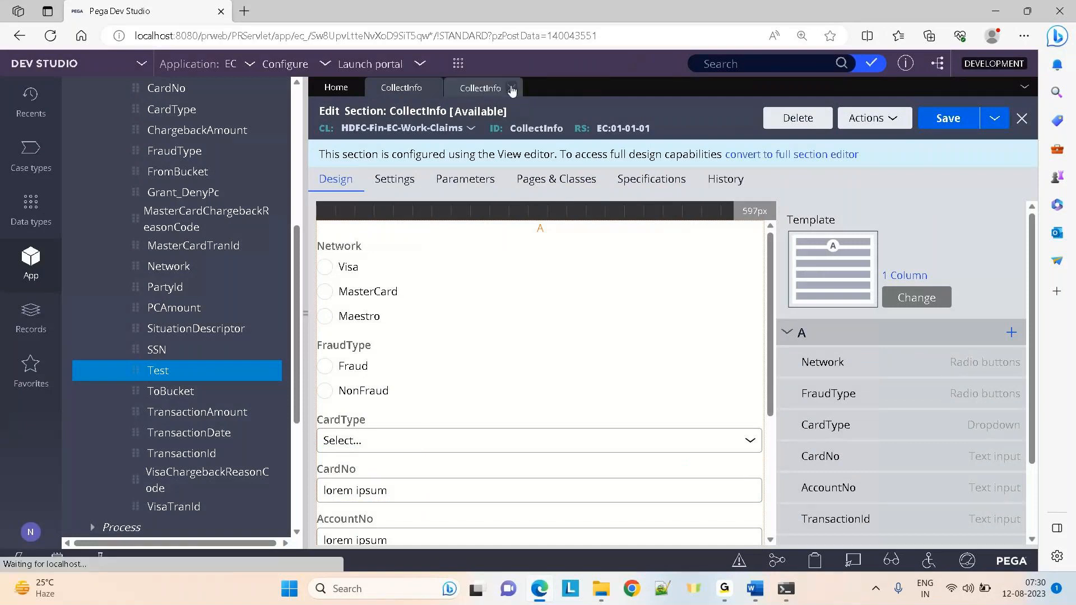
click(511, 90)
click(432, 89)
click(878, 360)
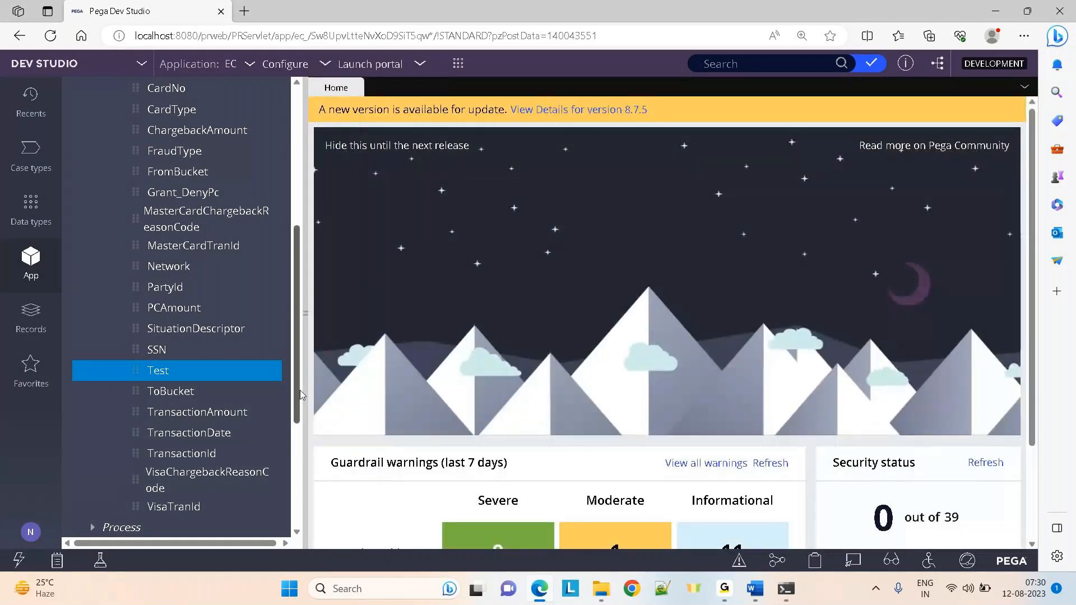
Collapse the Claims tree down to its Process rules, then show the case types list
drag(301, 390, 295, 195)
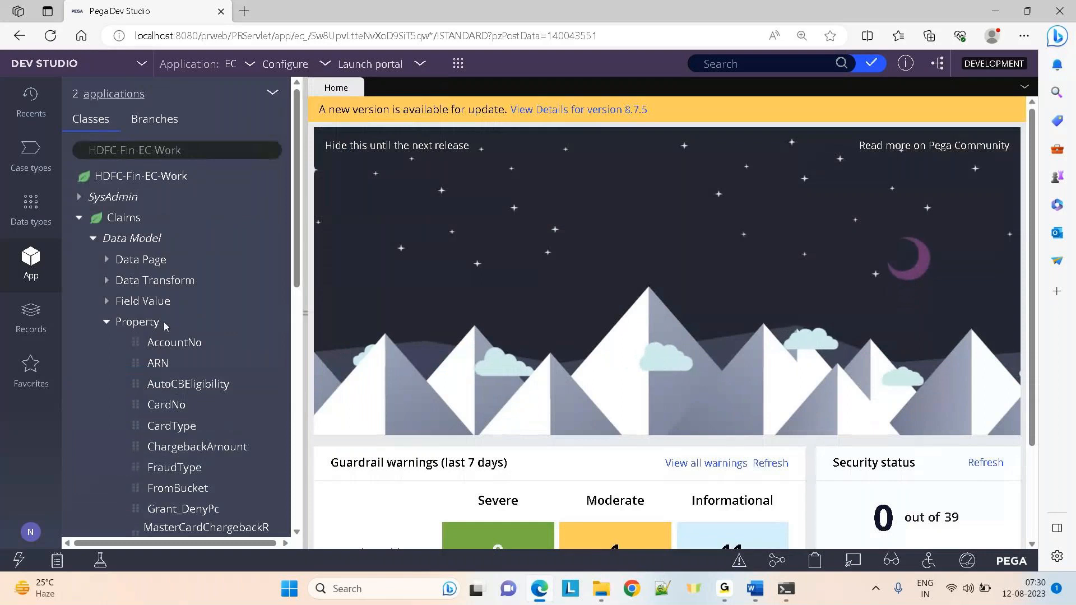
click(82, 221)
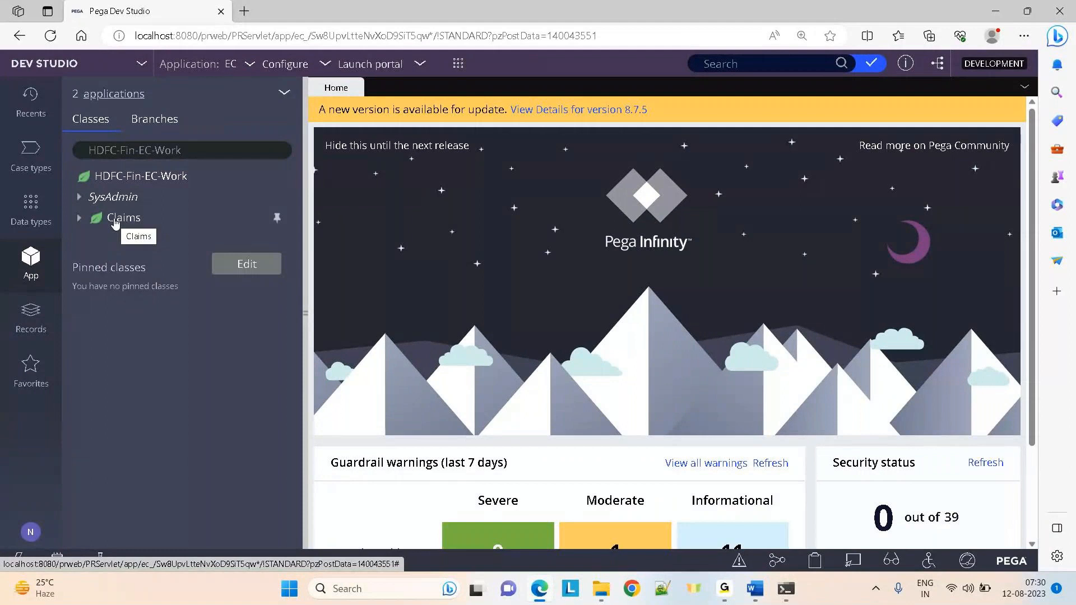
click(85, 217)
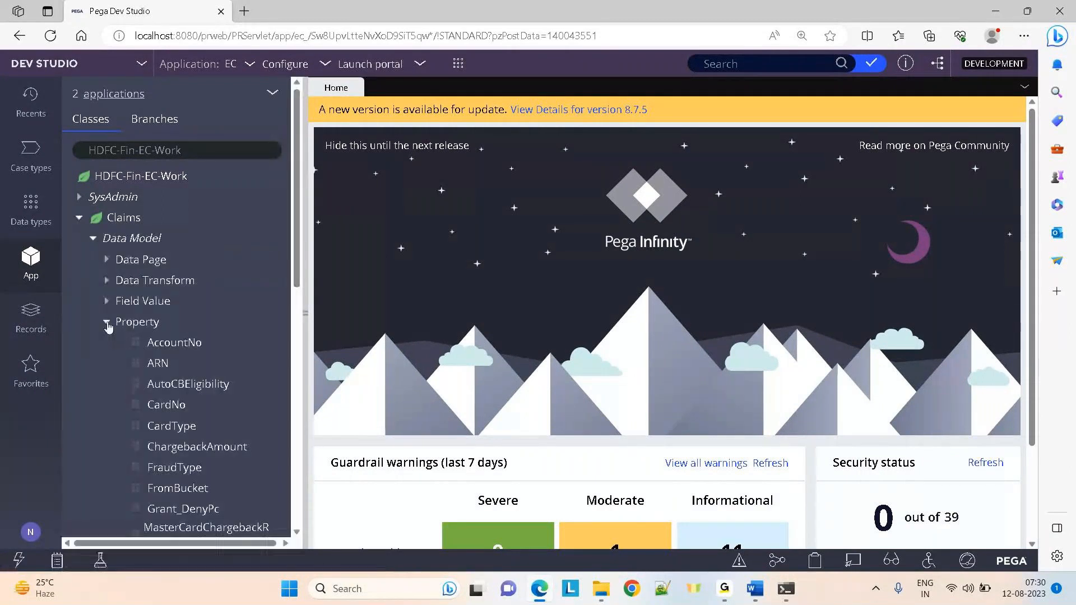
click(107, 324)
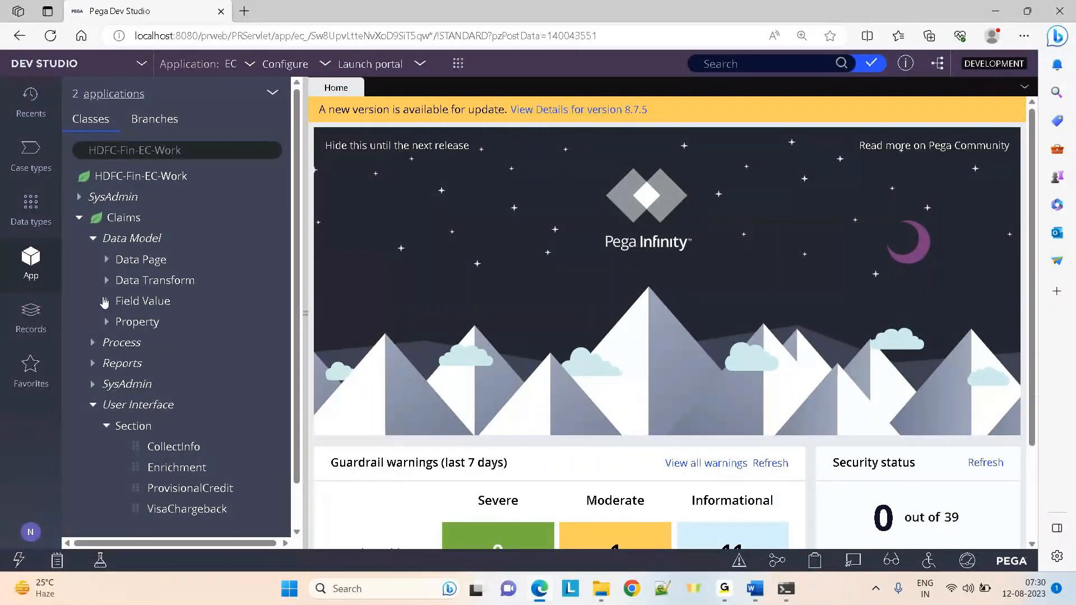
click(93, 240)
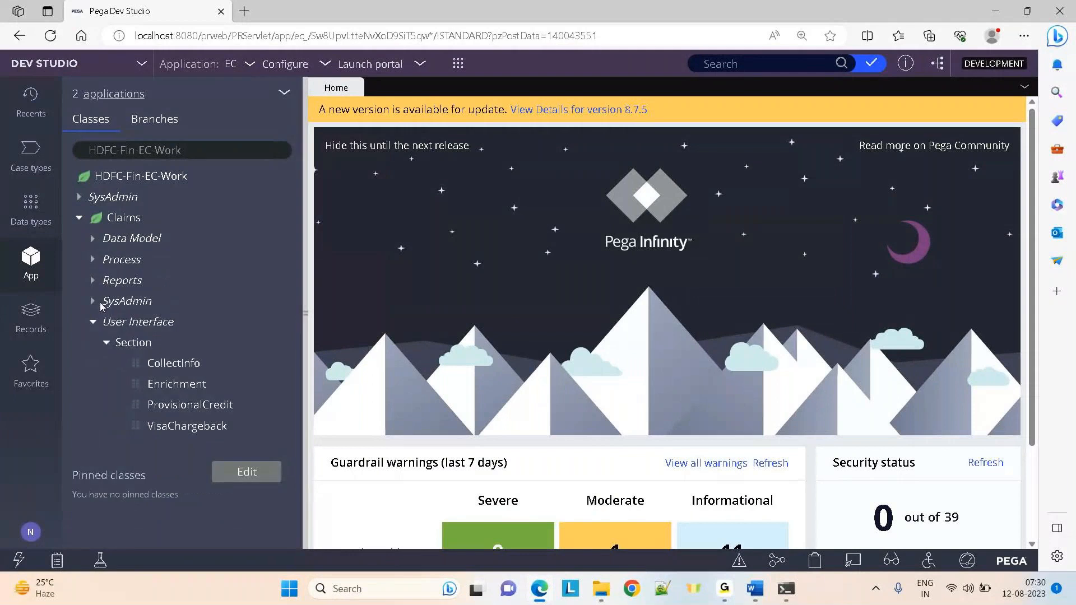
click(93, 323)
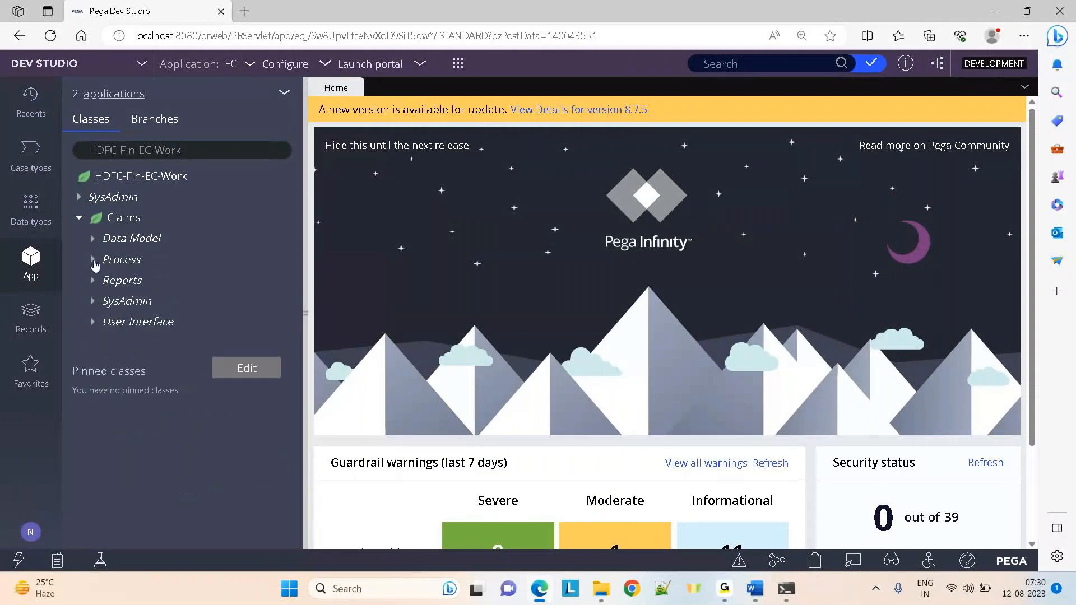
click(93, 259)
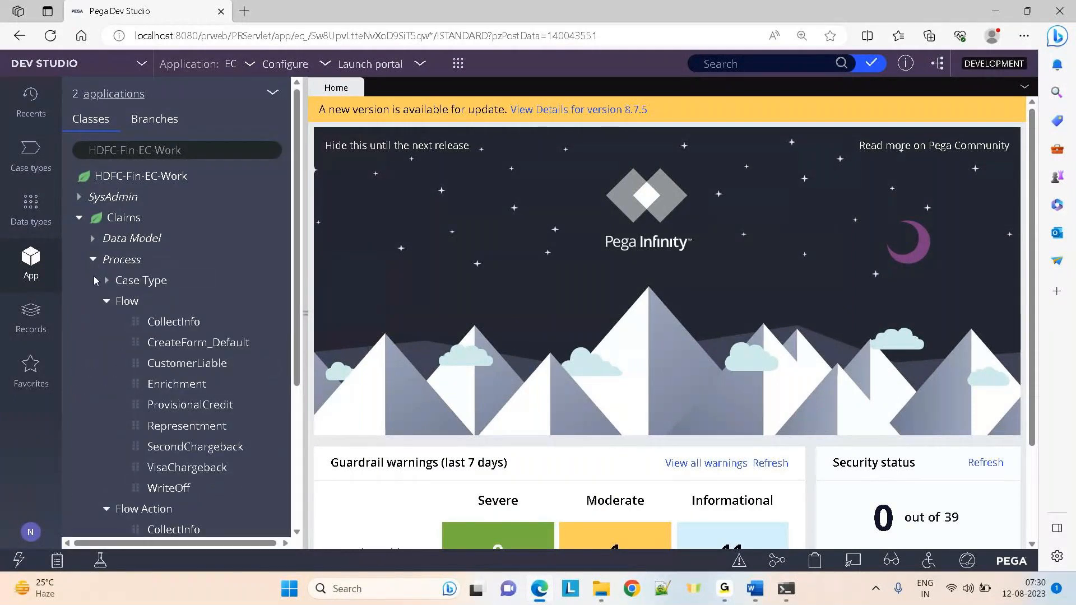
click(28, 163)
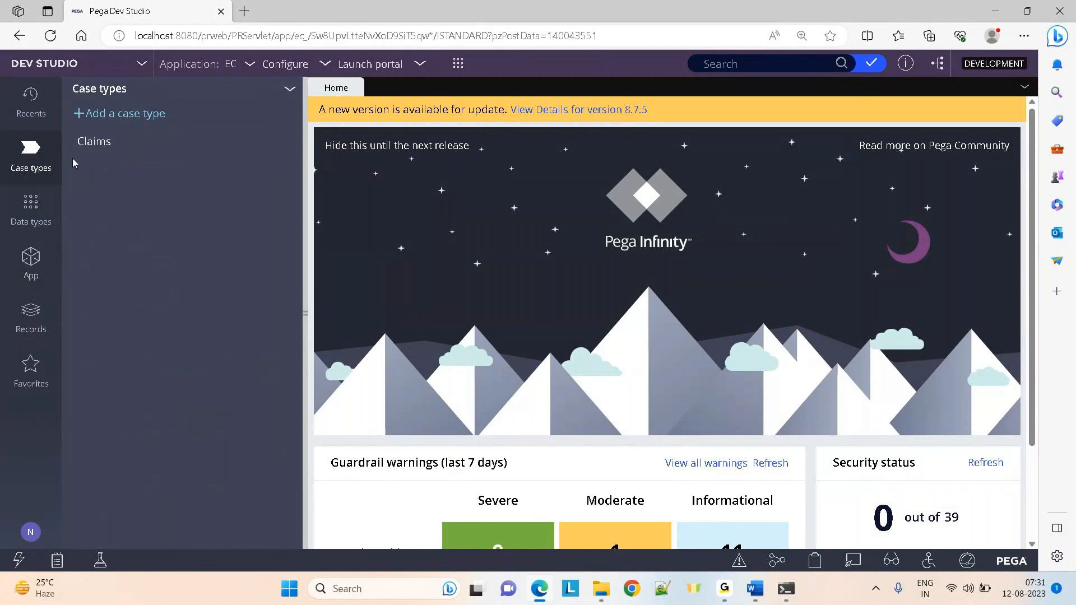
Open the Claims case type, add a new process Testflow1 to the CollectInfo stage, and save
click(99, 143)
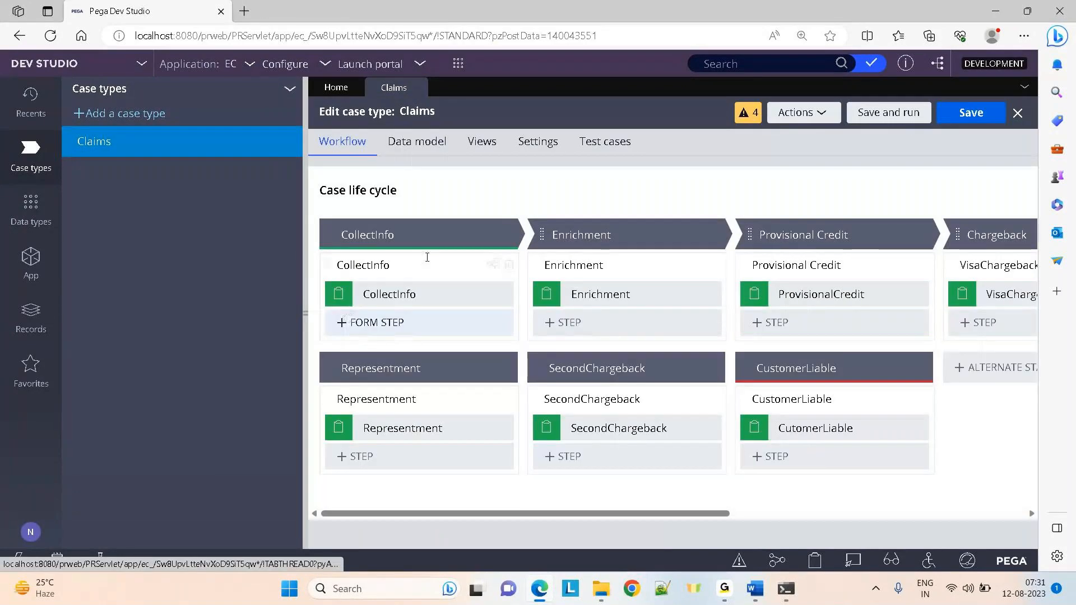
click(506, 234)
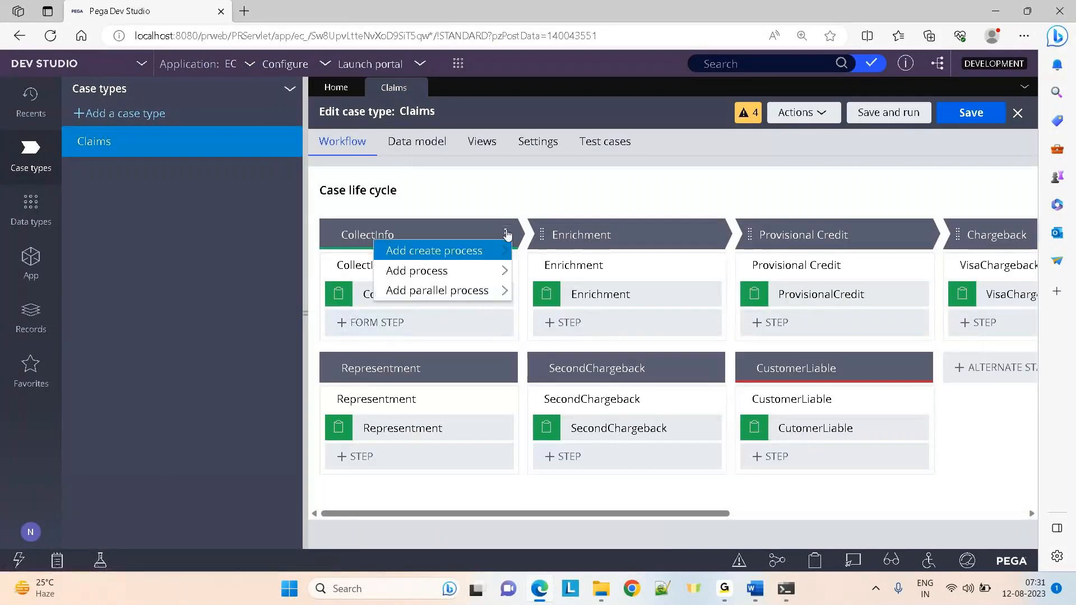
mouse_move(435, 278)
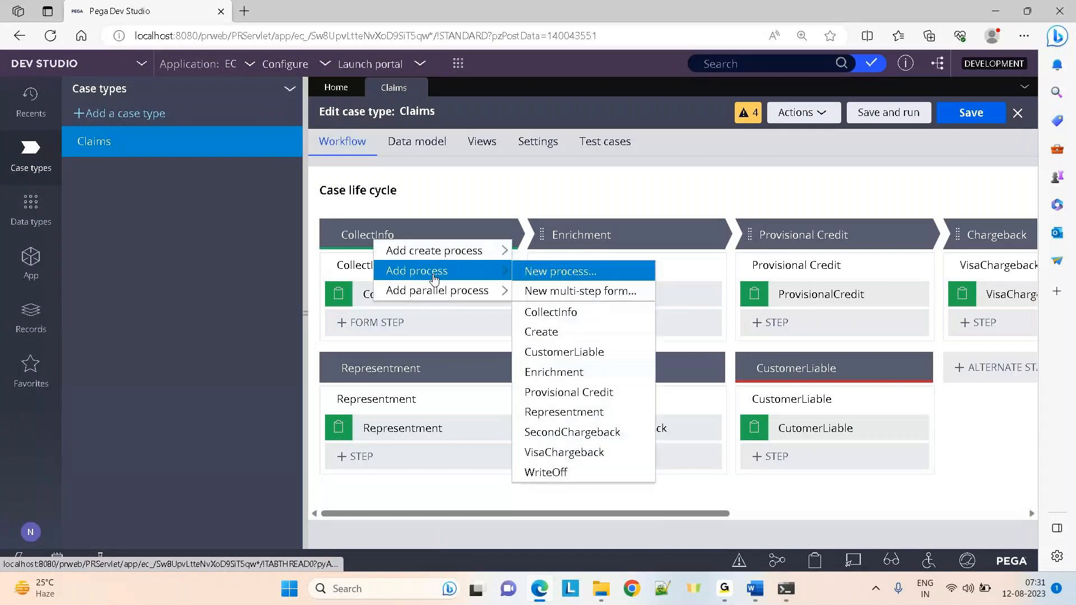
click(592, 271)
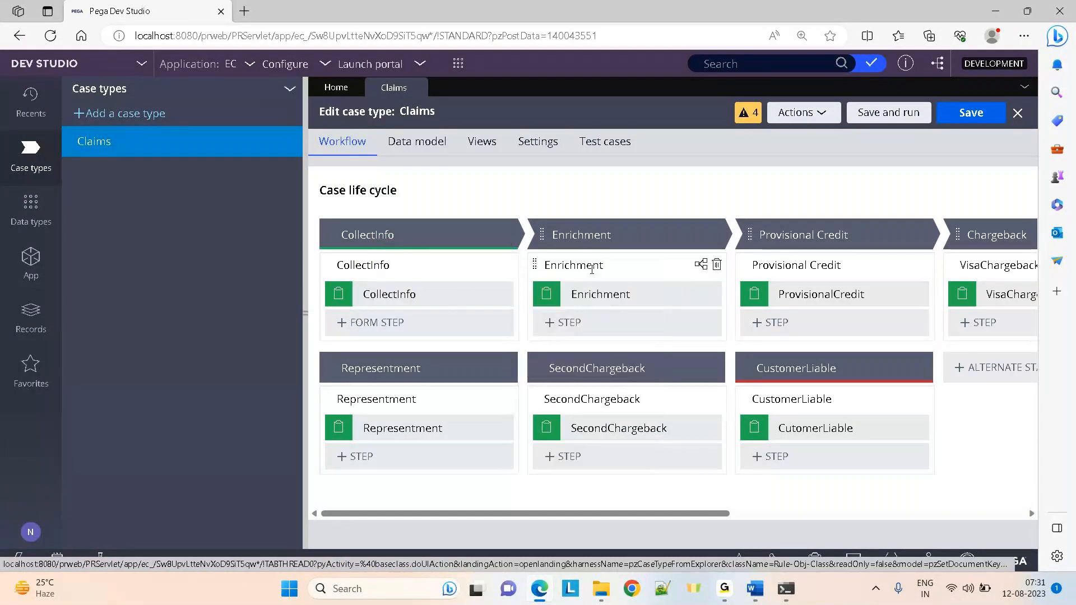
text(Test)
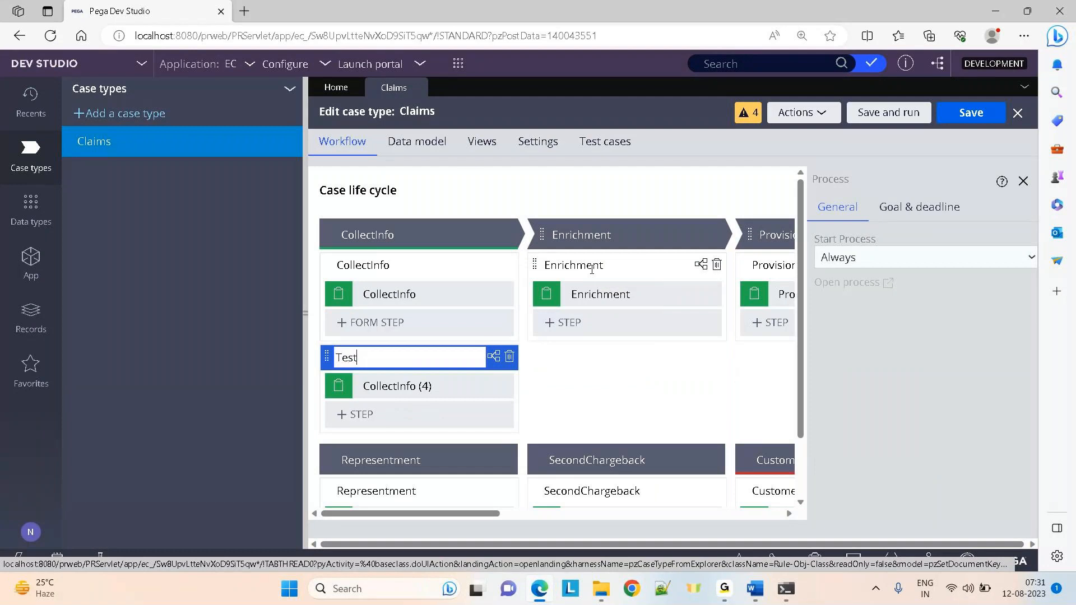
text(flow1)
click(966, 112)
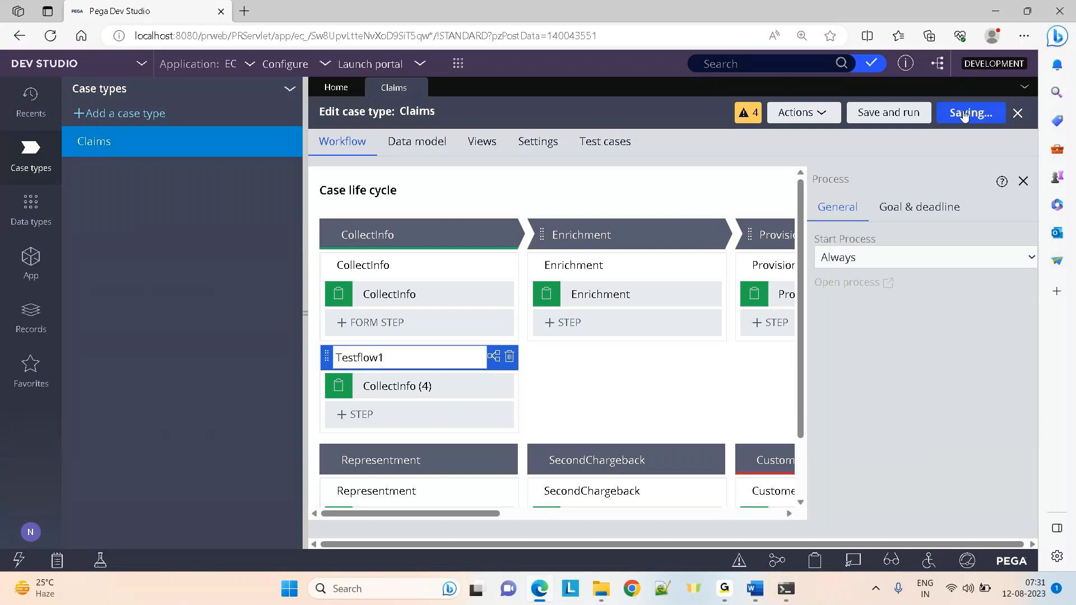
click(27, 268)
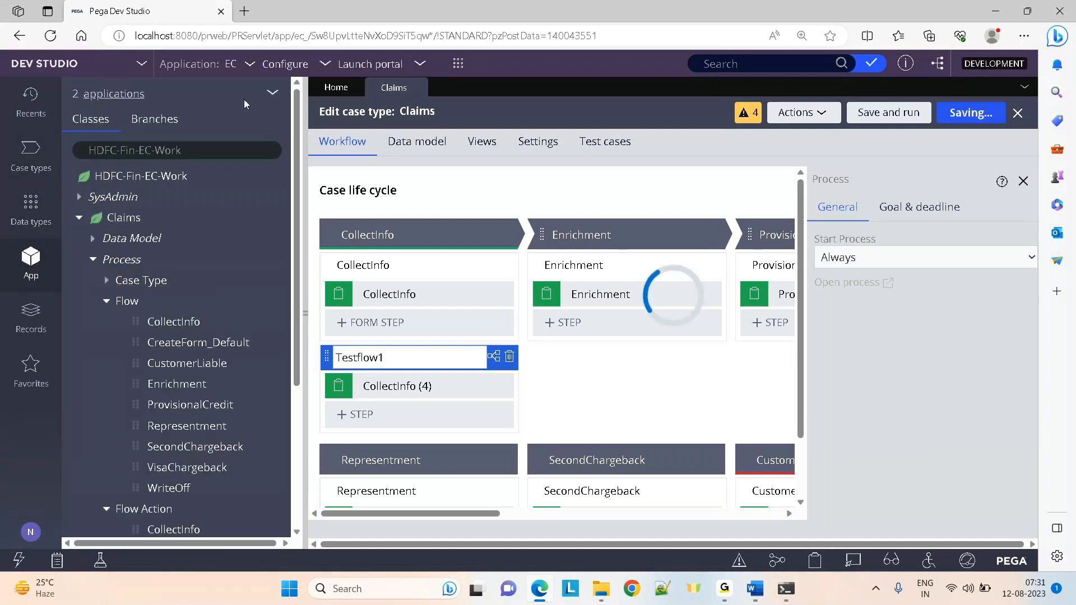
Refresh the class explorer and expand Claims > Process > Flow to confirm Testflow1 is listed
click(273, 94)
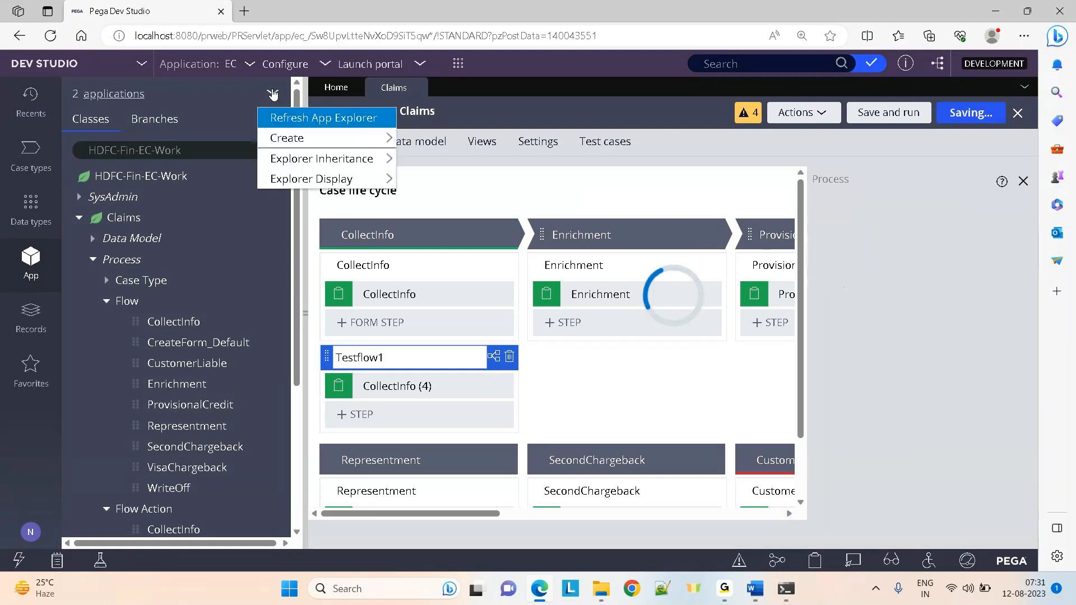
click(292, 118)
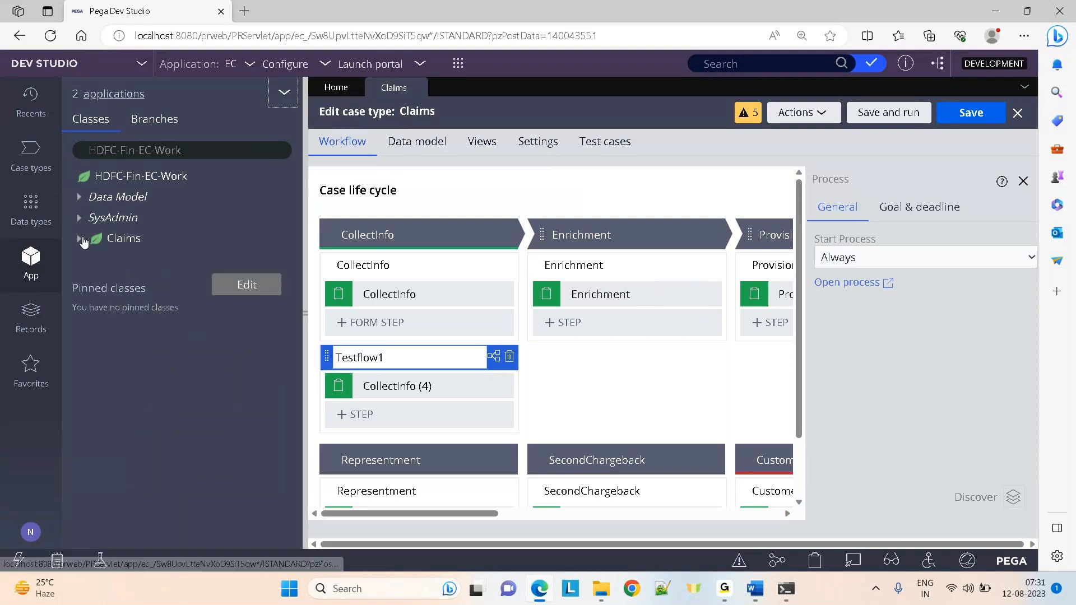
click(81, 240)
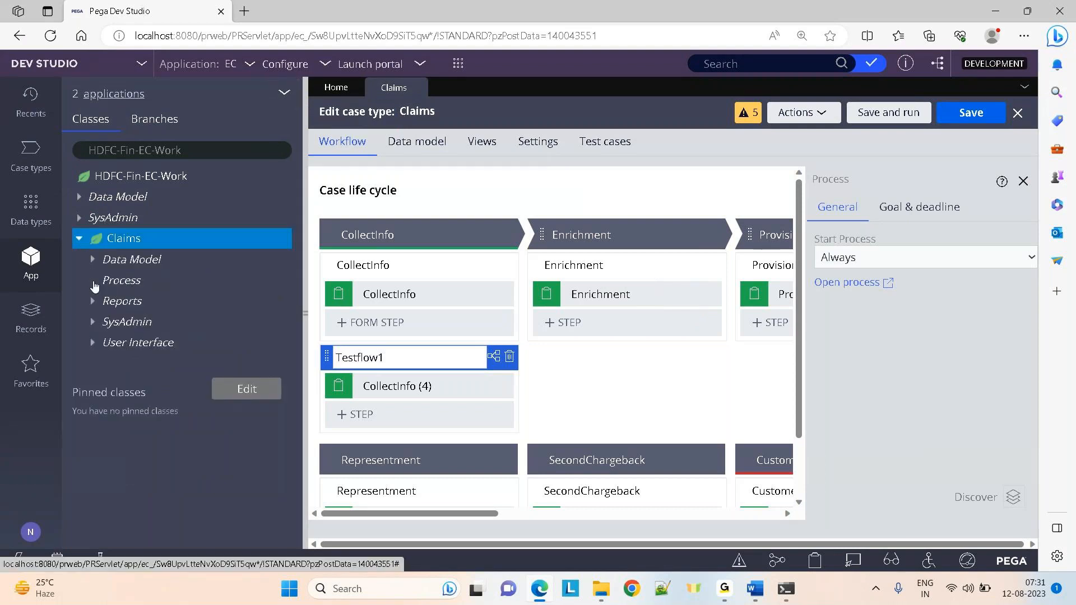
click(93, 282)
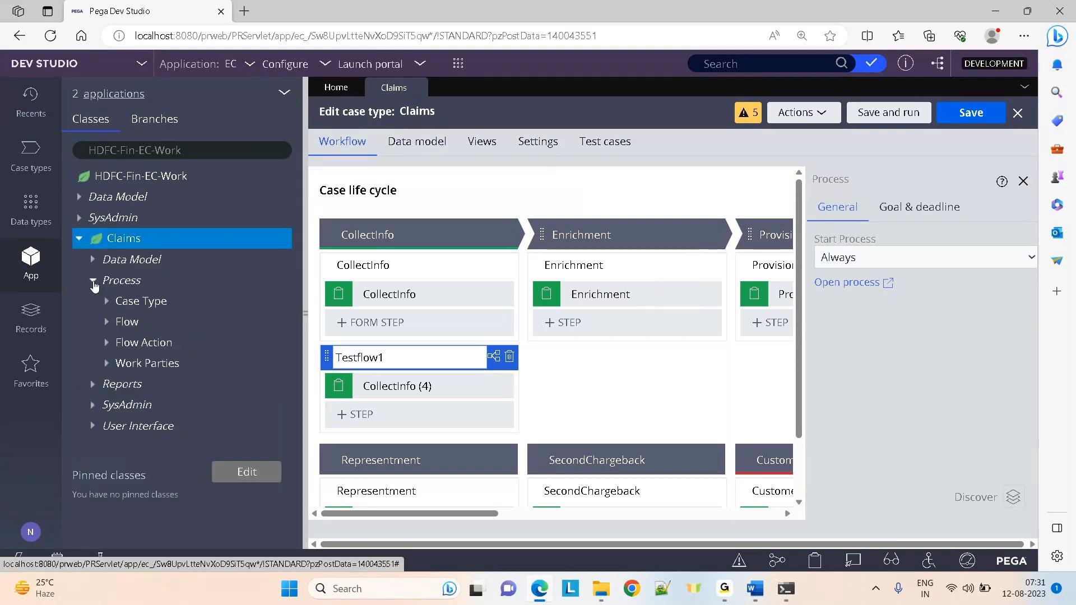
click(108, 327)
drag(294, 250, 298, 379)
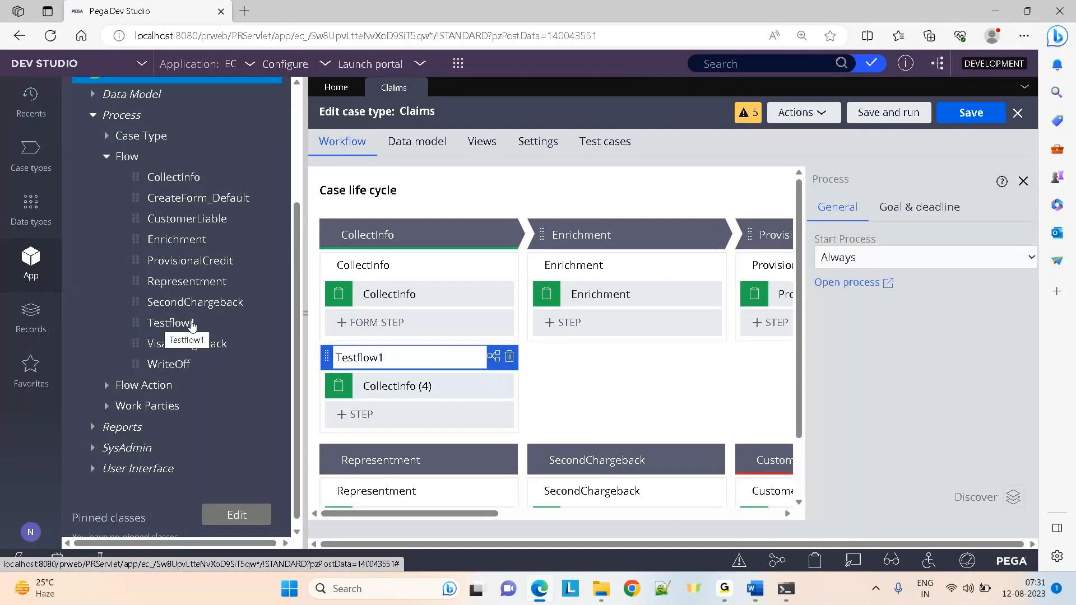
mouse_move(506, 237)
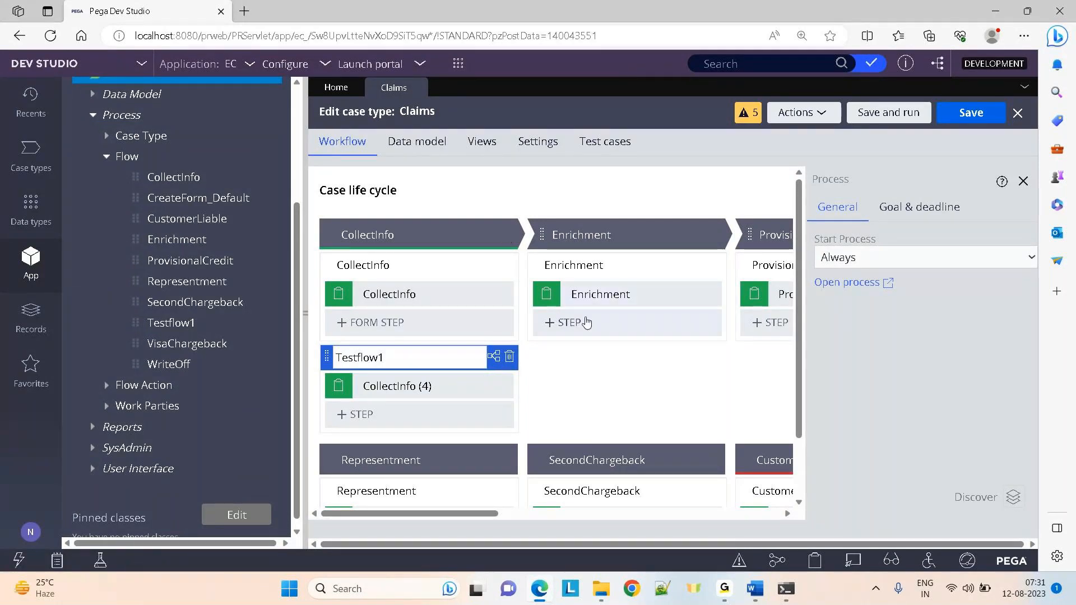
mouse_move(711, 252)
click(713, 236)
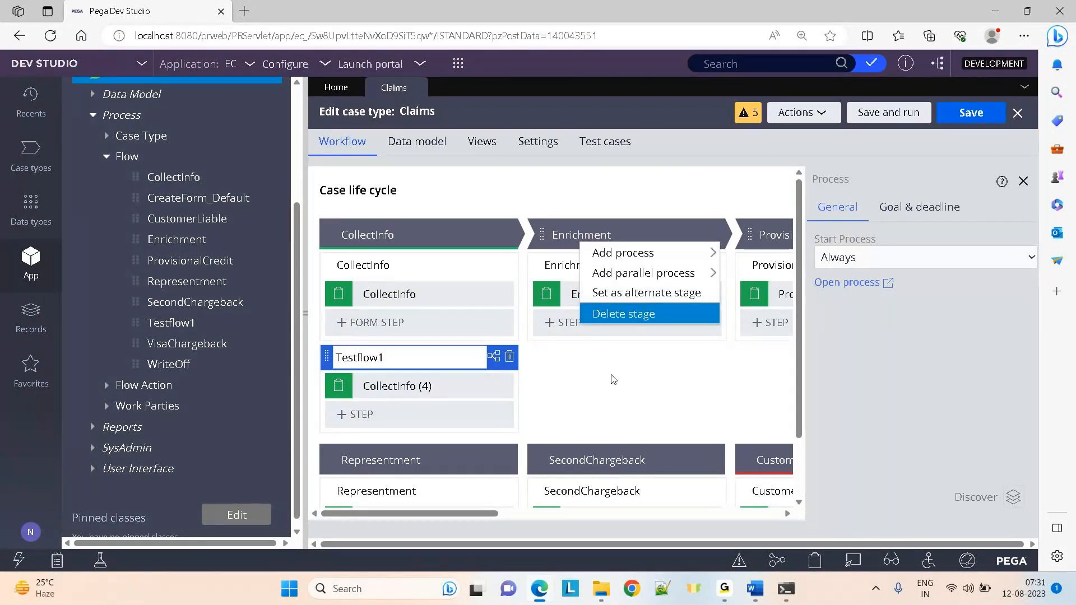
Add an alternate stage named test with a Collect information step, and save the case type
click(306, 312)
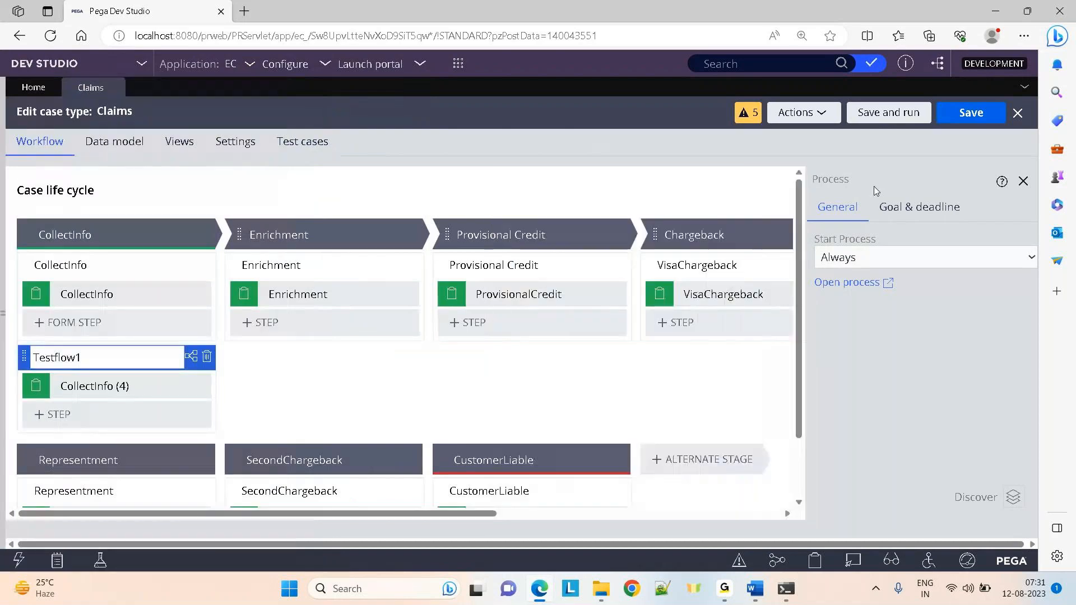
click(549, 419)
click(691, 458)
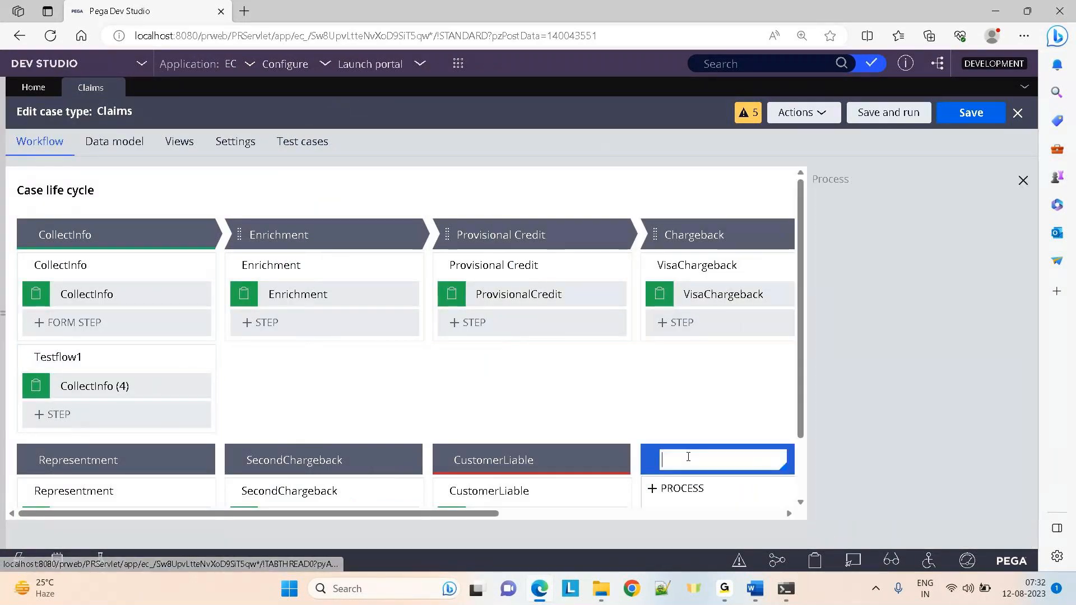
text(test)
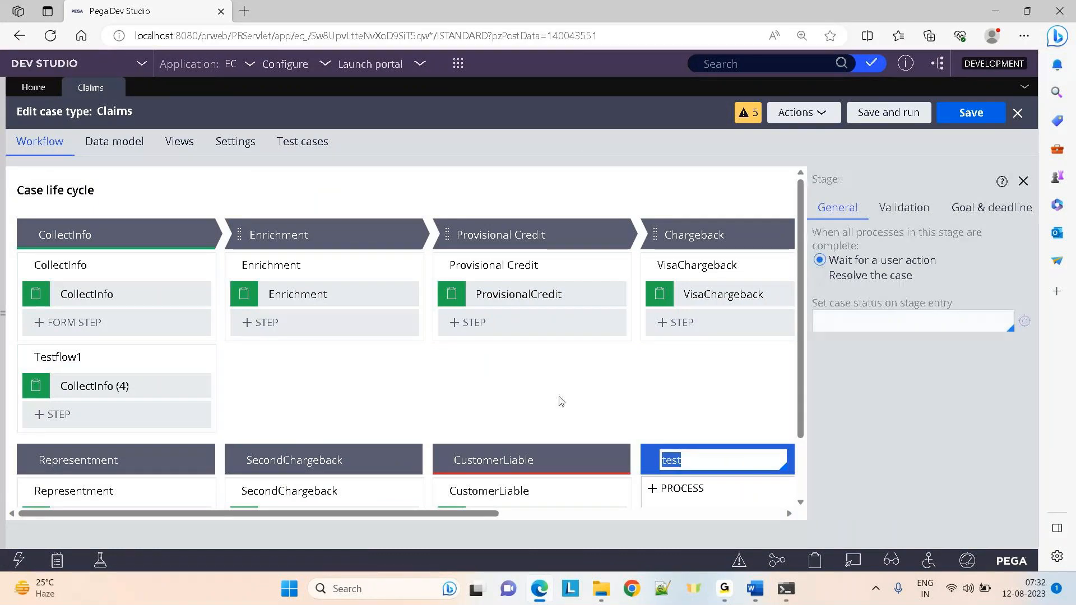
scroll(805, 453, down, 2)
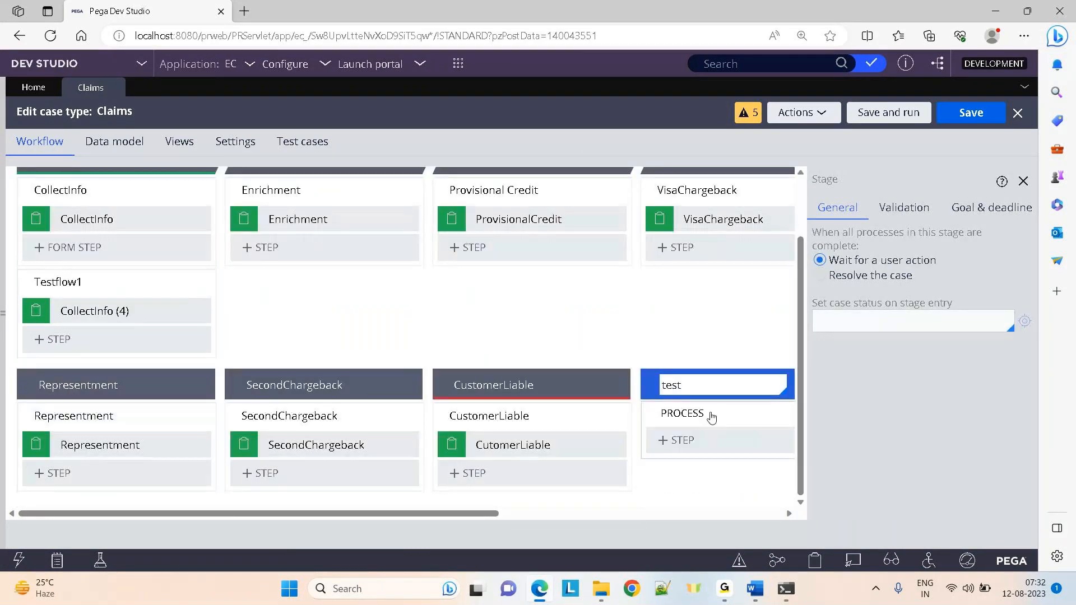
click(680, 445)
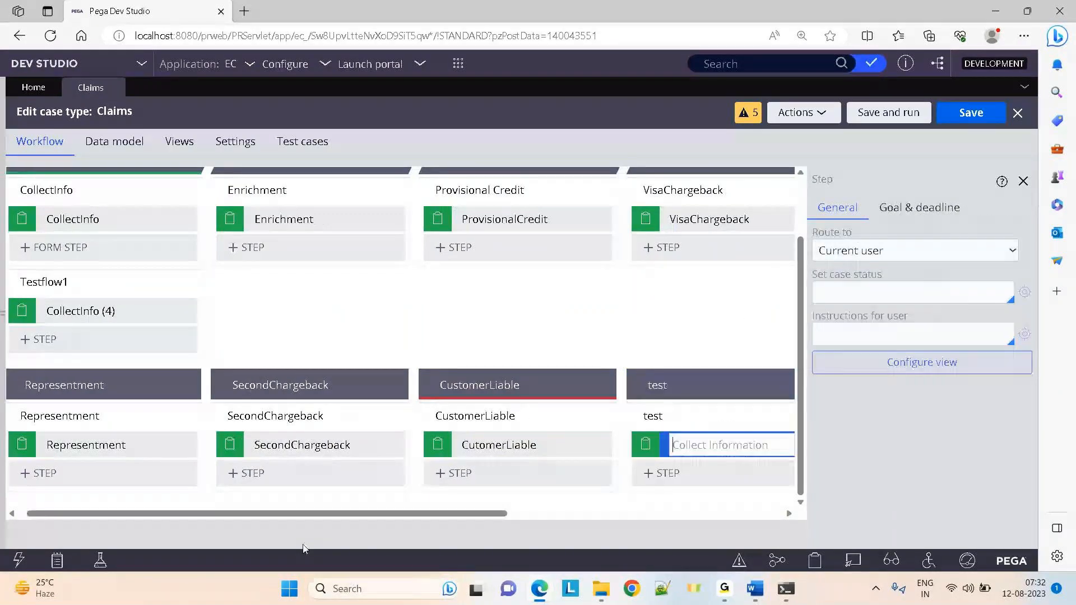
drag(272, 513, 438, 513)
click(969, 114)
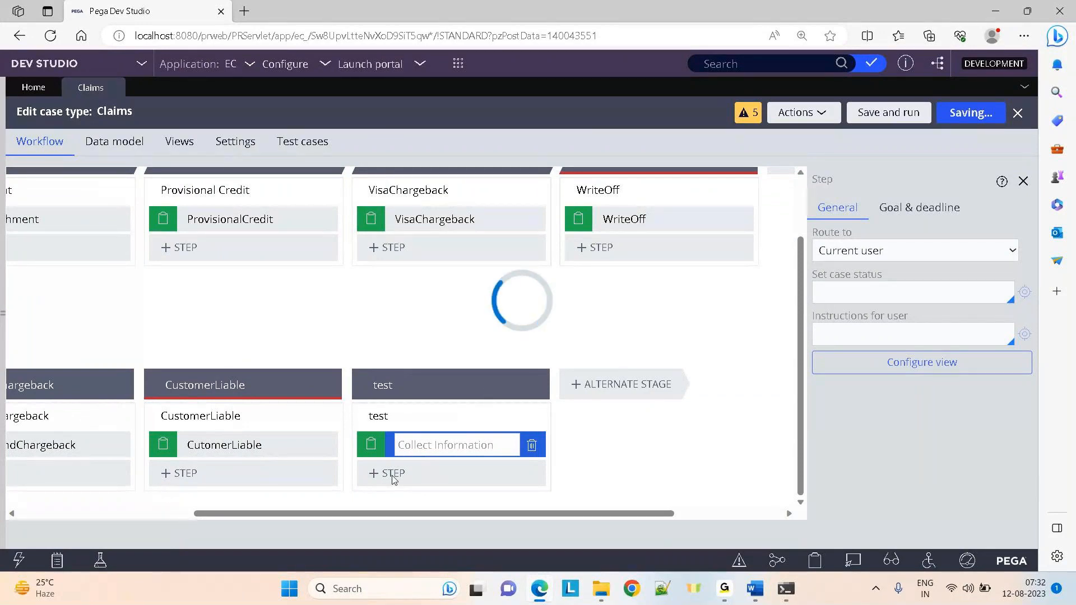
drag(388, 514, 632, 518)
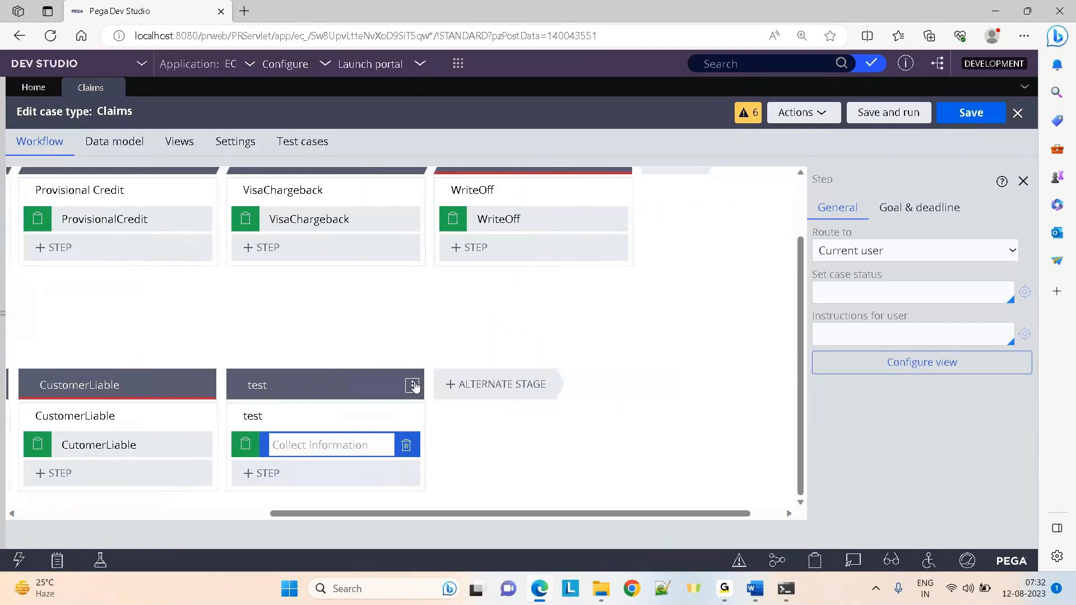
Add another alternate stage with a Collect information step Test2 in a process renamed test2, and save
click(414, 386)
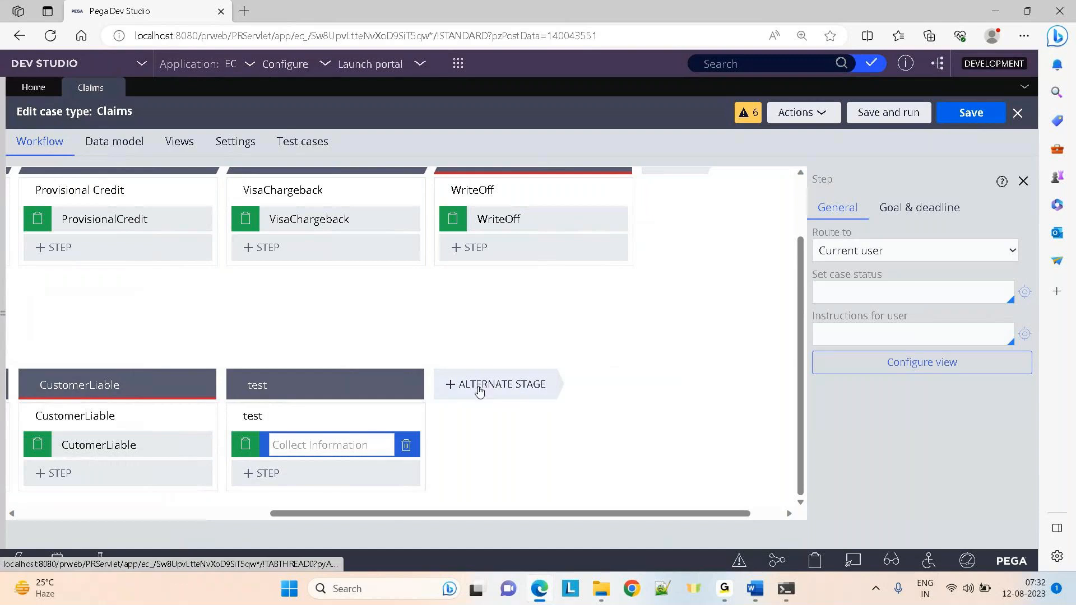
click(483, 385)
mouse_move(492, 446)
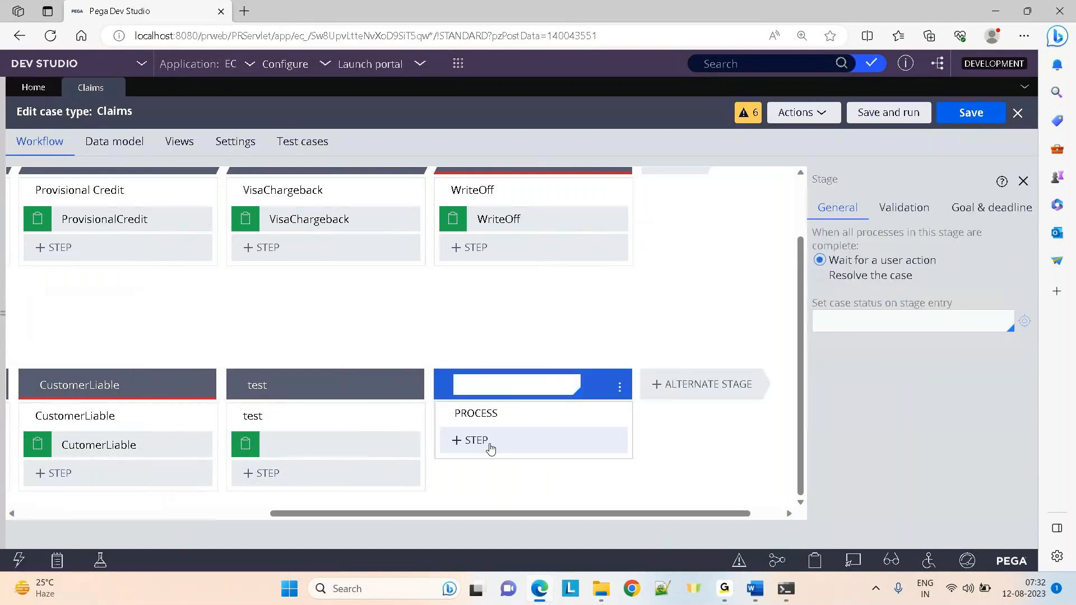
click(491, 449)
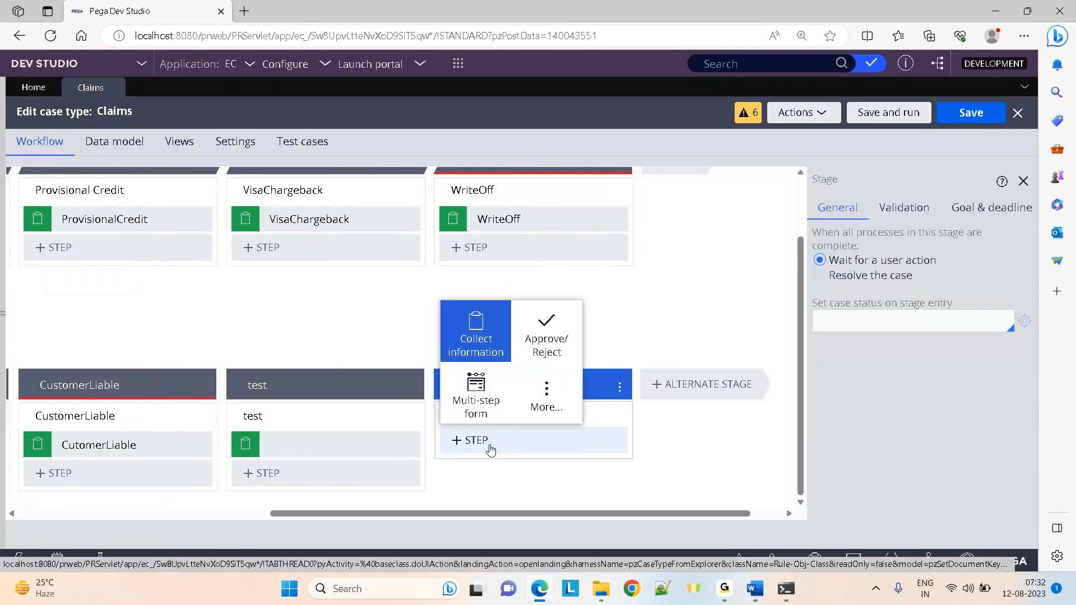
click(480, 338)
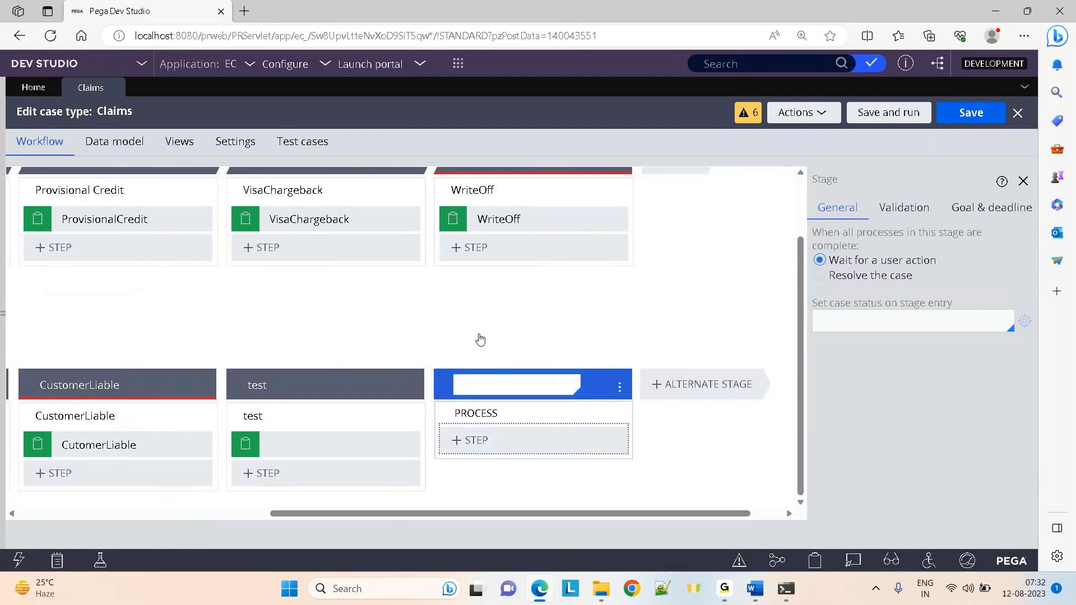
text(Test2)
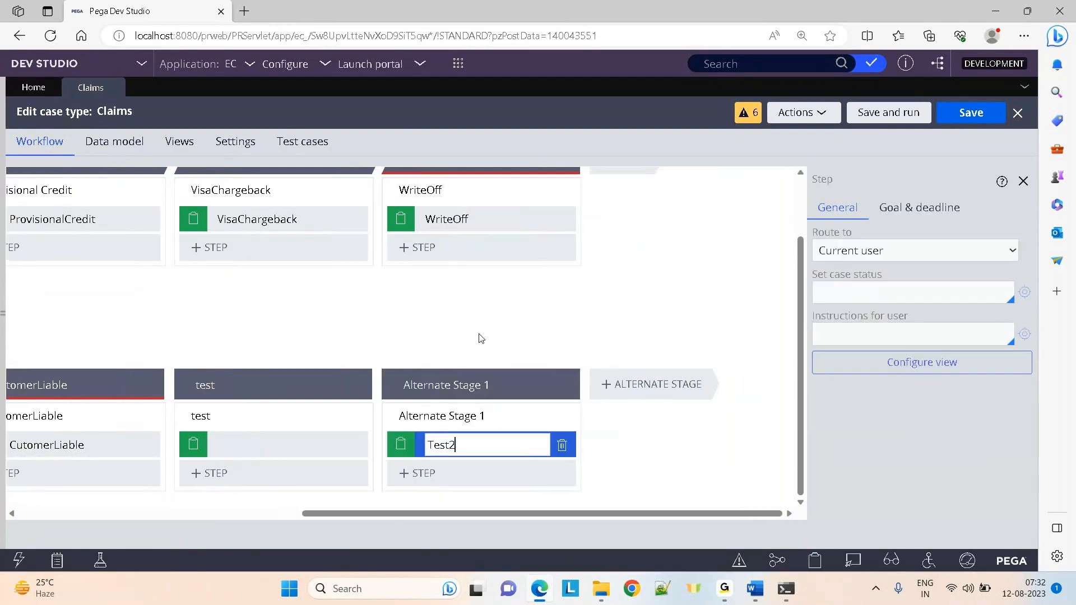
click(471, 417)
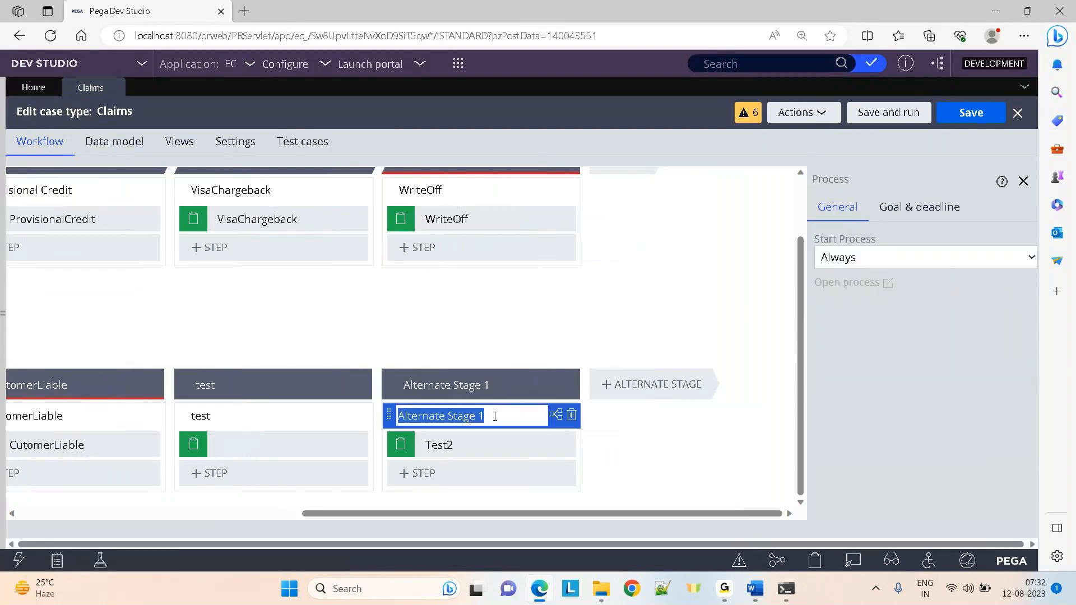
text(test2)
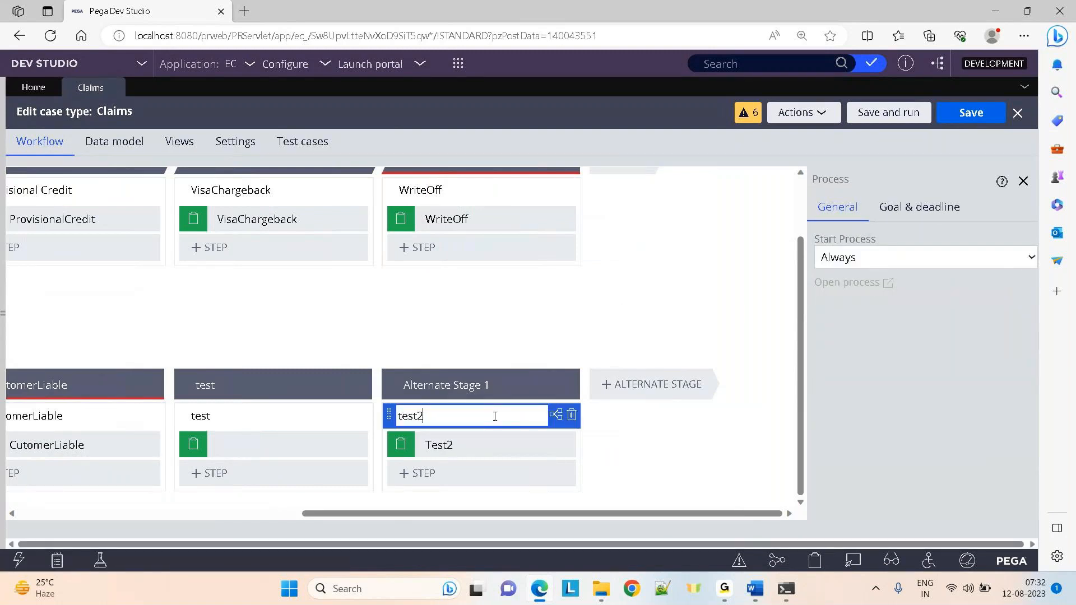
click(971, 113)
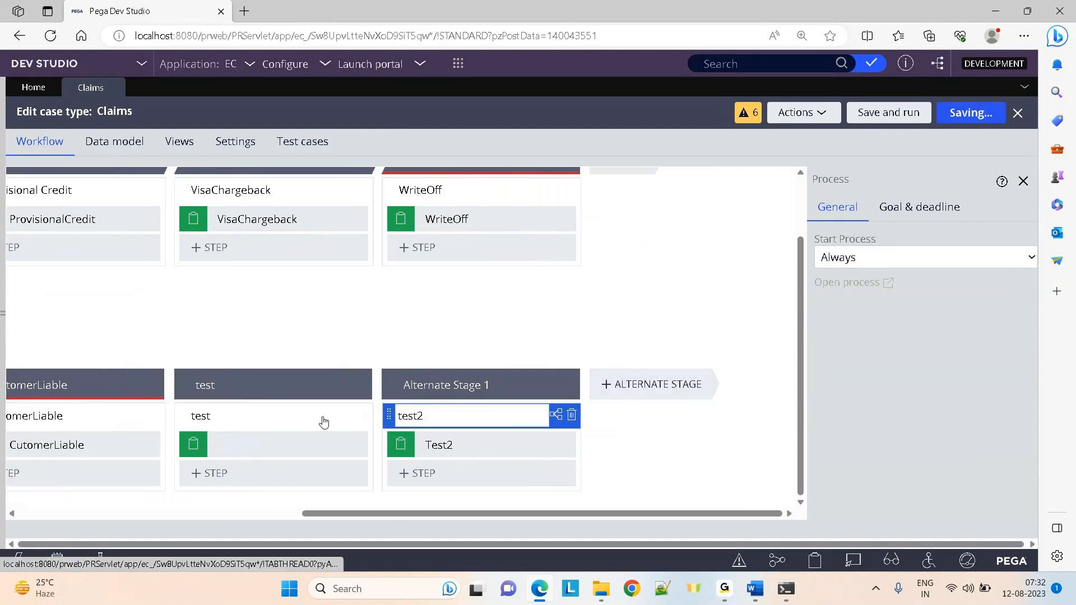
click(3, 323)
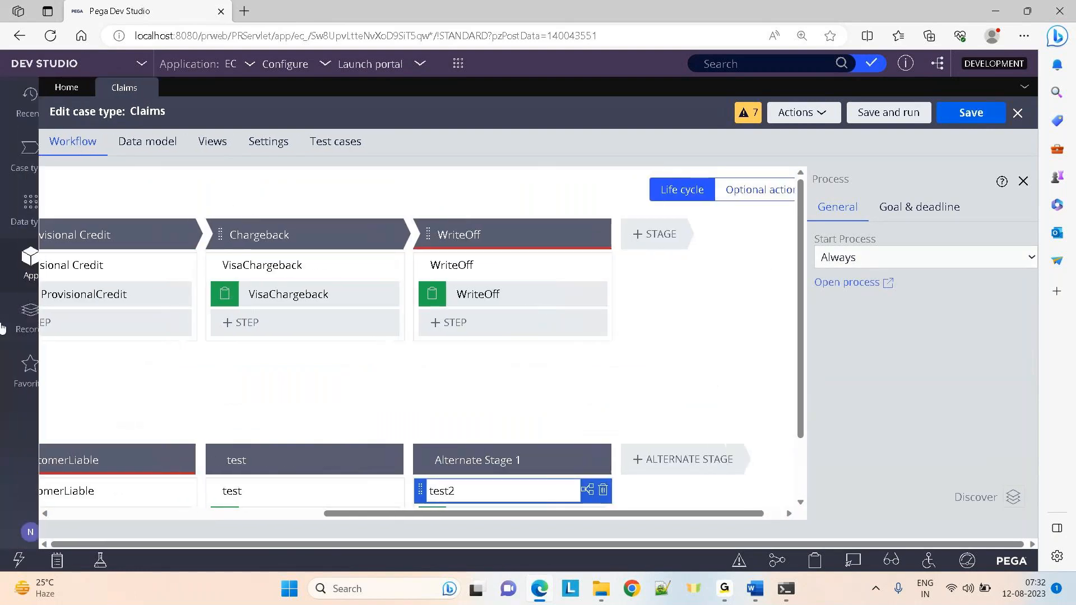
Refresh the explorer, confirm Test2 under Claims > Process > Flow, then hide the explorer
scroll(295, 251, up, 3)
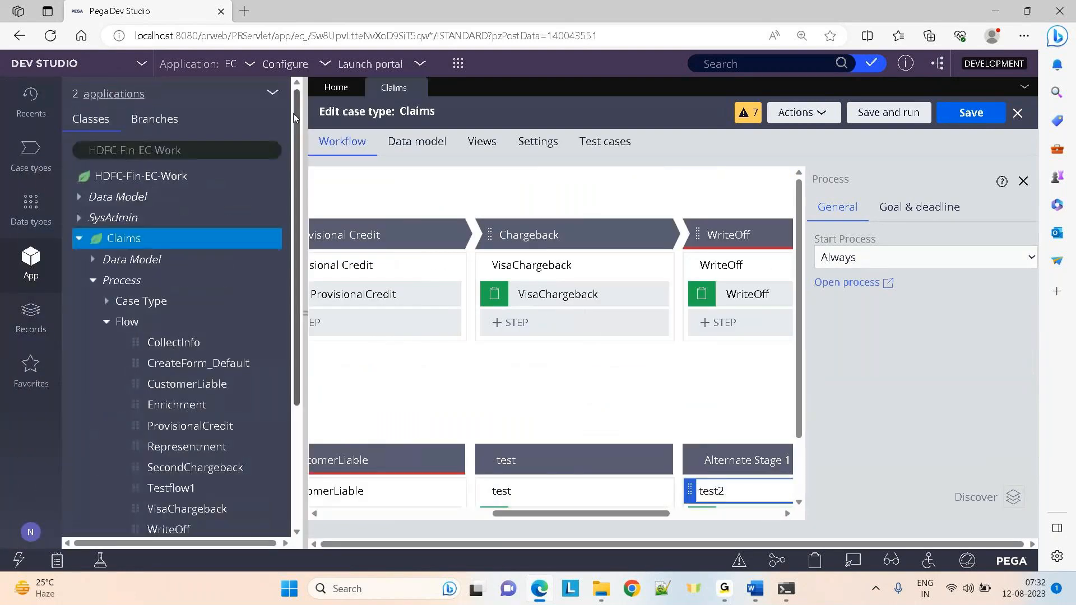
click(273, 93)
click(302, 118)
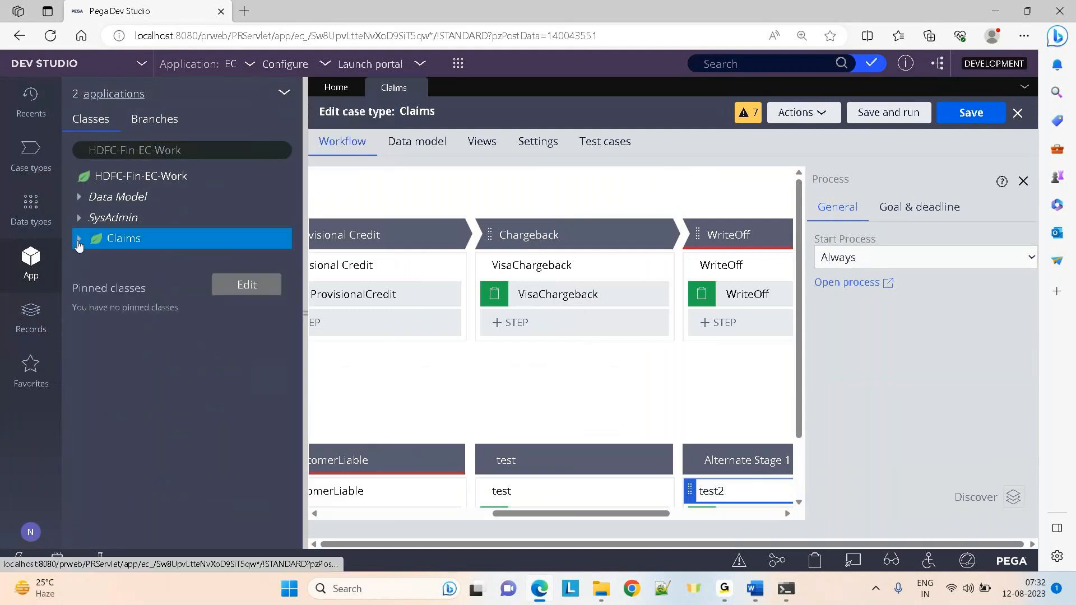
click(79, 239)
click(93, 281)
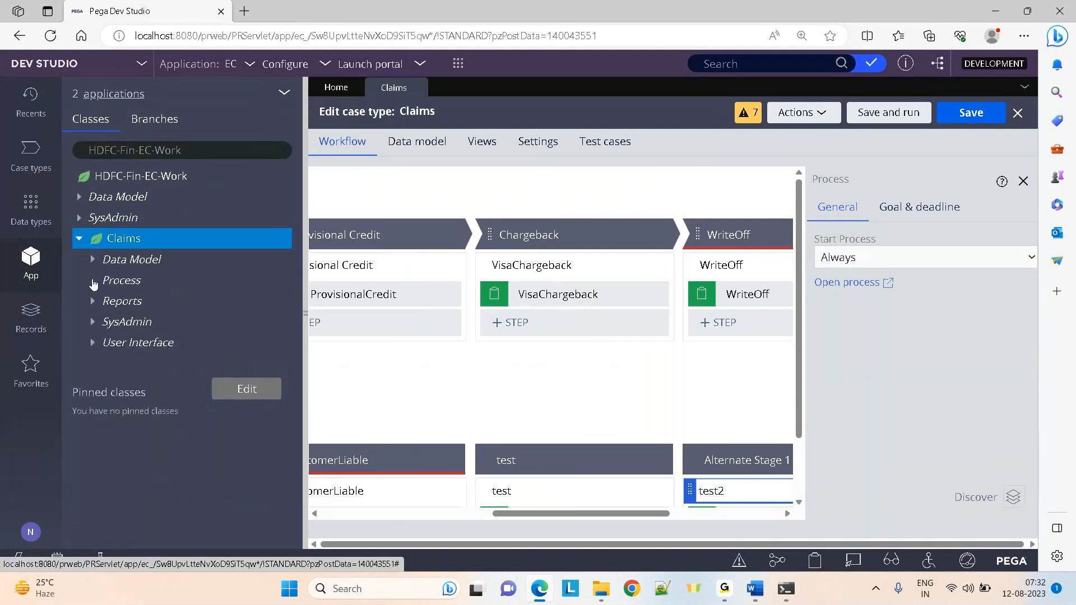
click(106, 323)
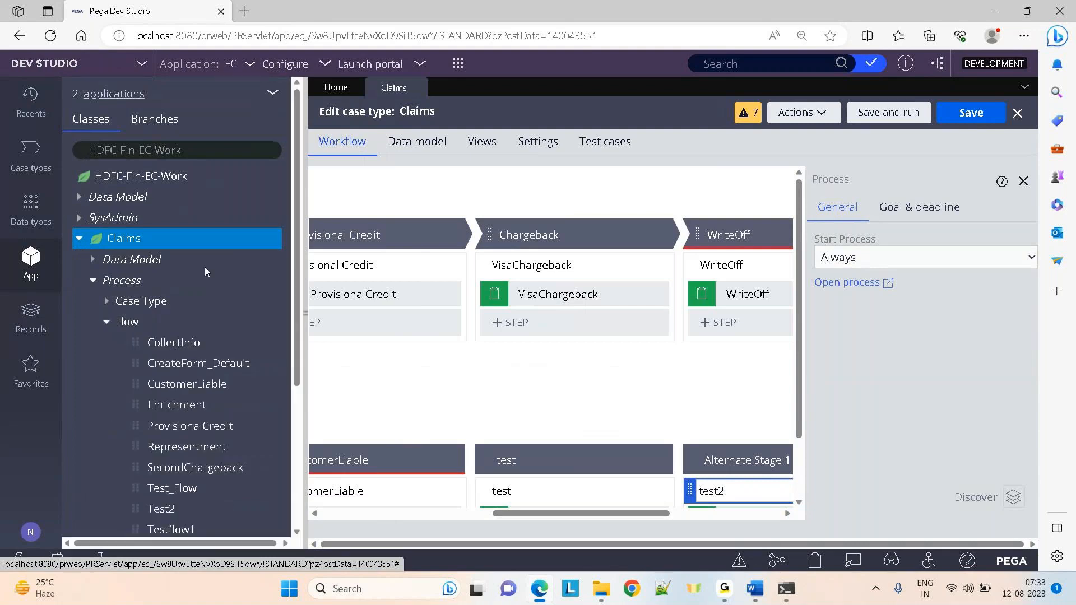
drag(292, 234, 299, 358)
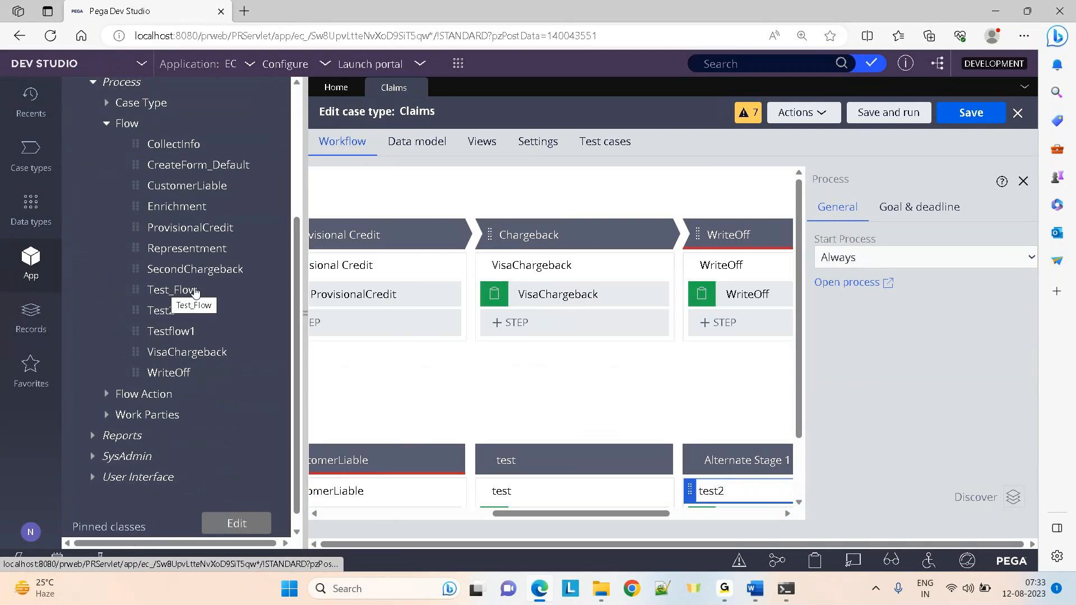
click(304, 323)
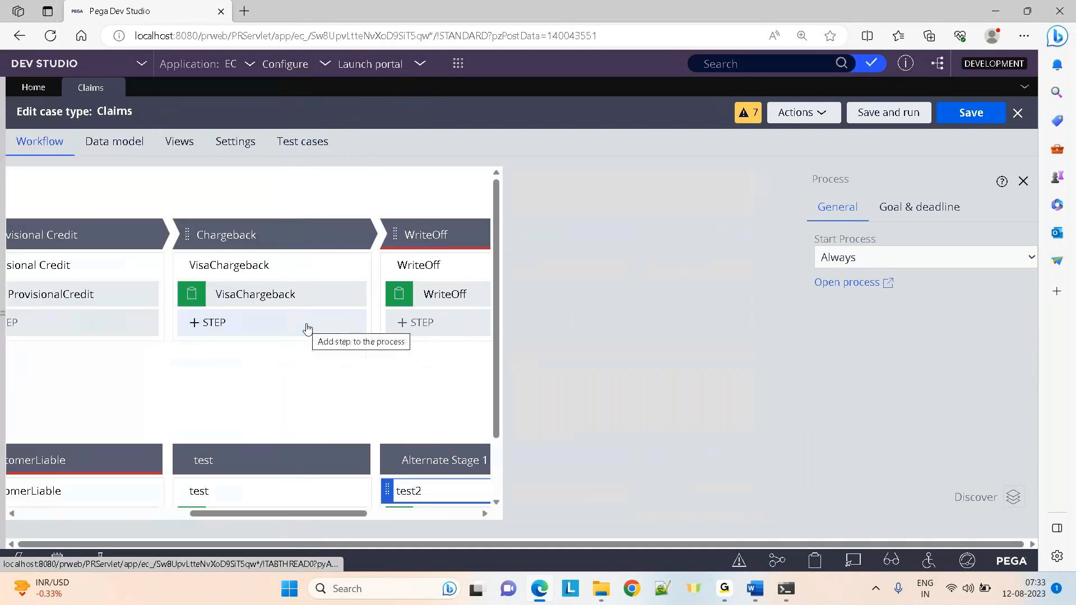
Add a third alternate stage after Alternate Stage 1 and give it a Collect Information step
scroll(796, 414, down, 2)
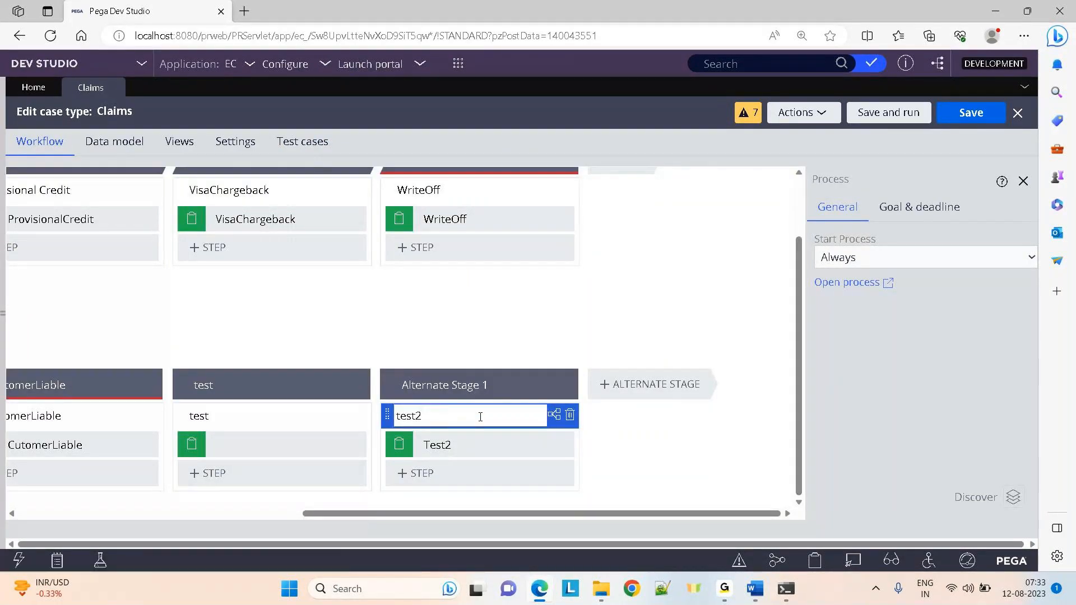
double_click(442, 416)
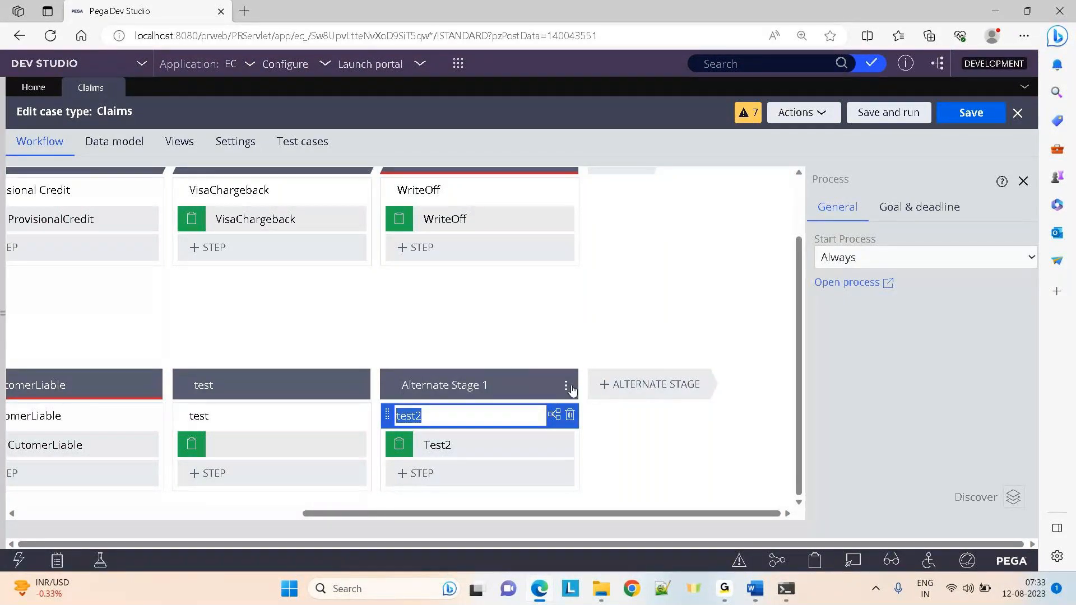
click(639, 389)
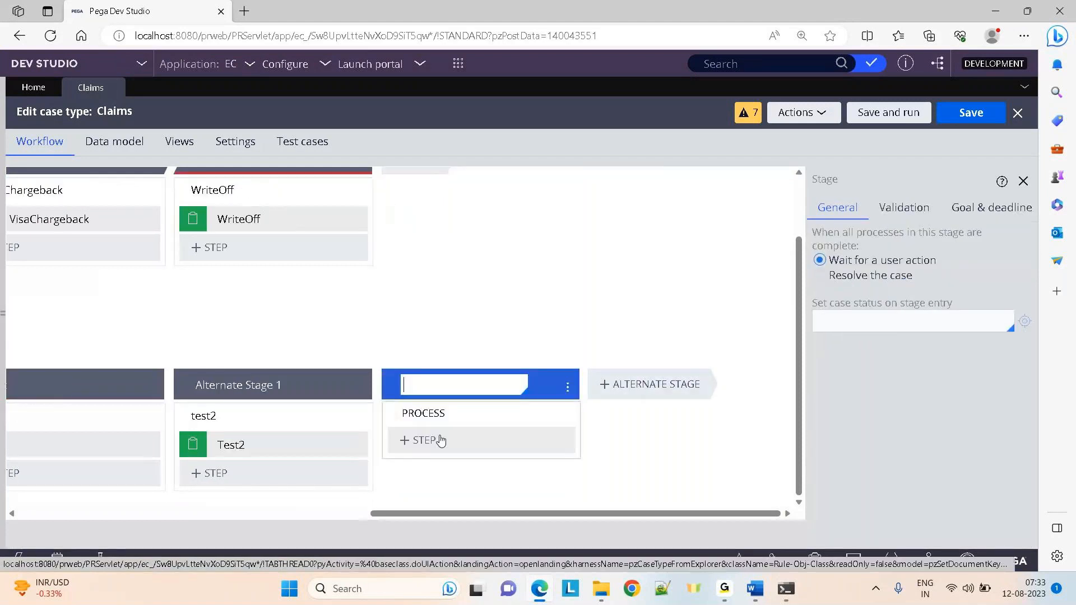
click(432, 455)
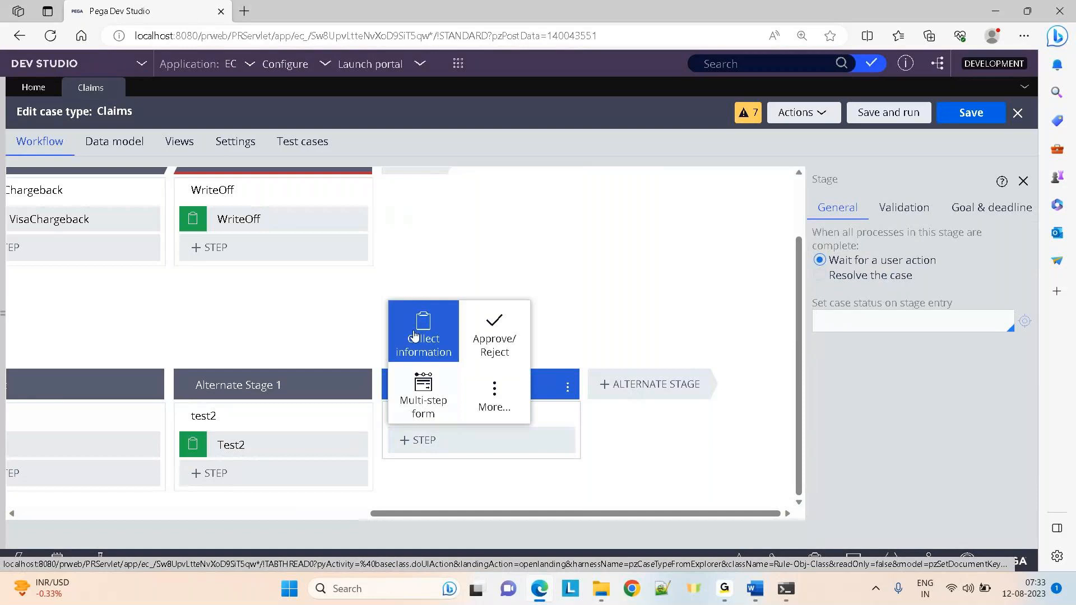
click(413, 335)
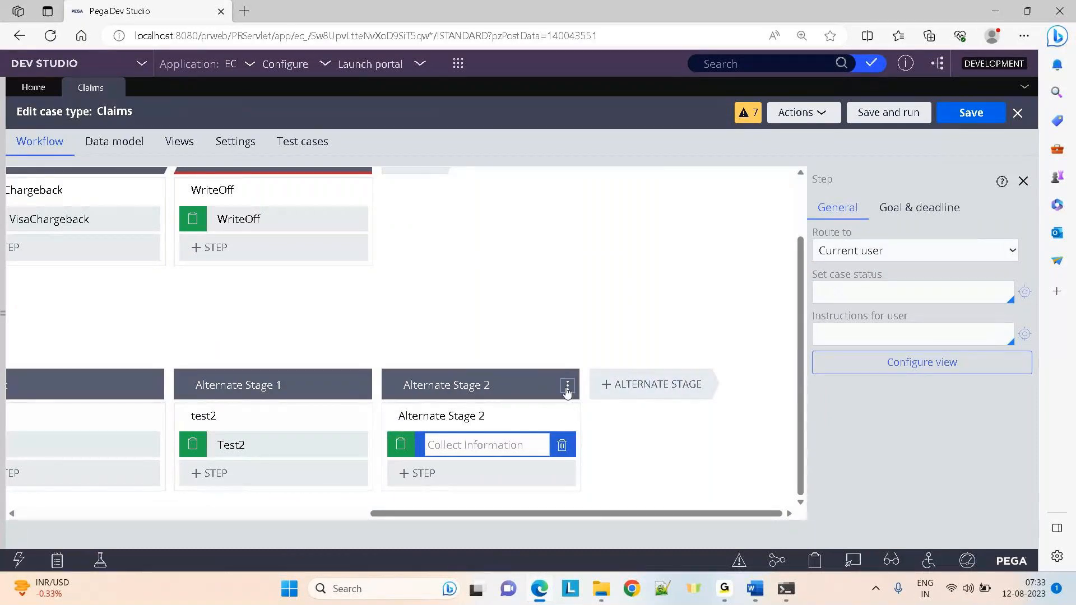
Add a new process to Alternate Stage 2, then choose Delete stage for it
click(567, 389)
mouse_move(569, 403)
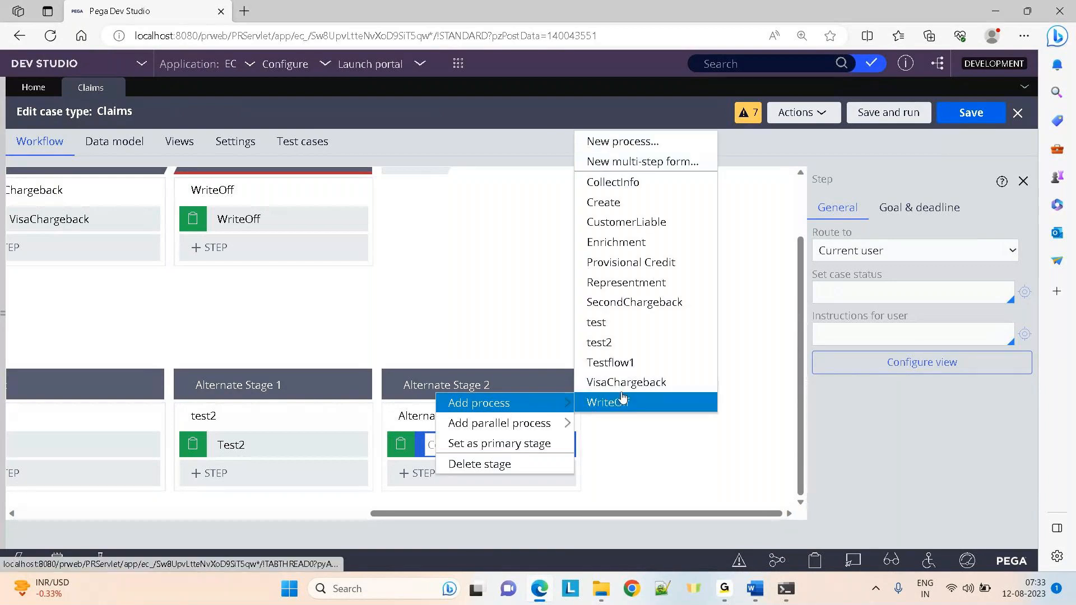
click(598, 143)
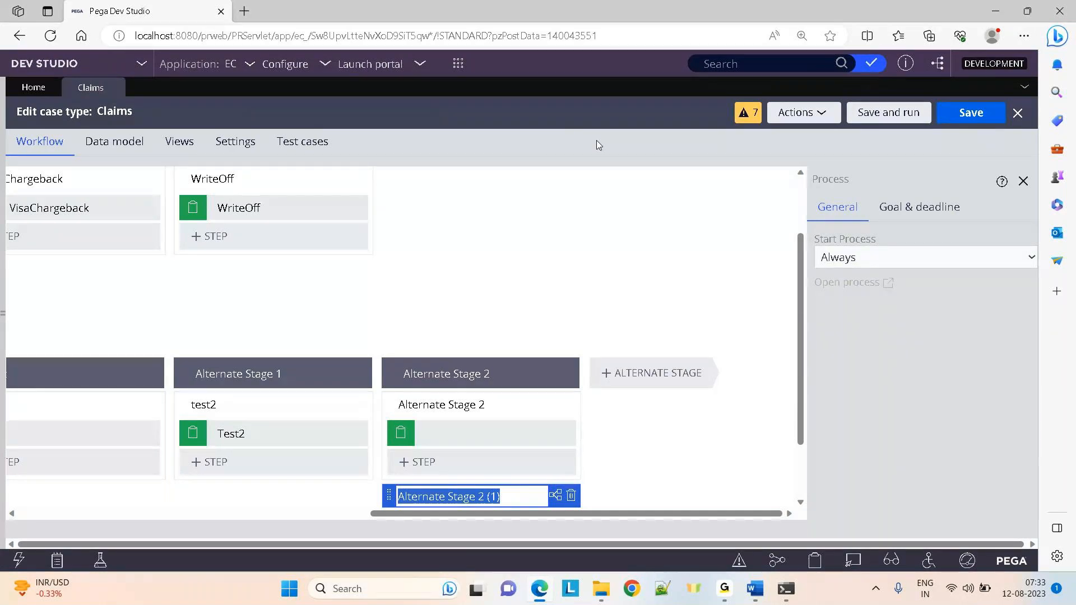
click(568, 376)
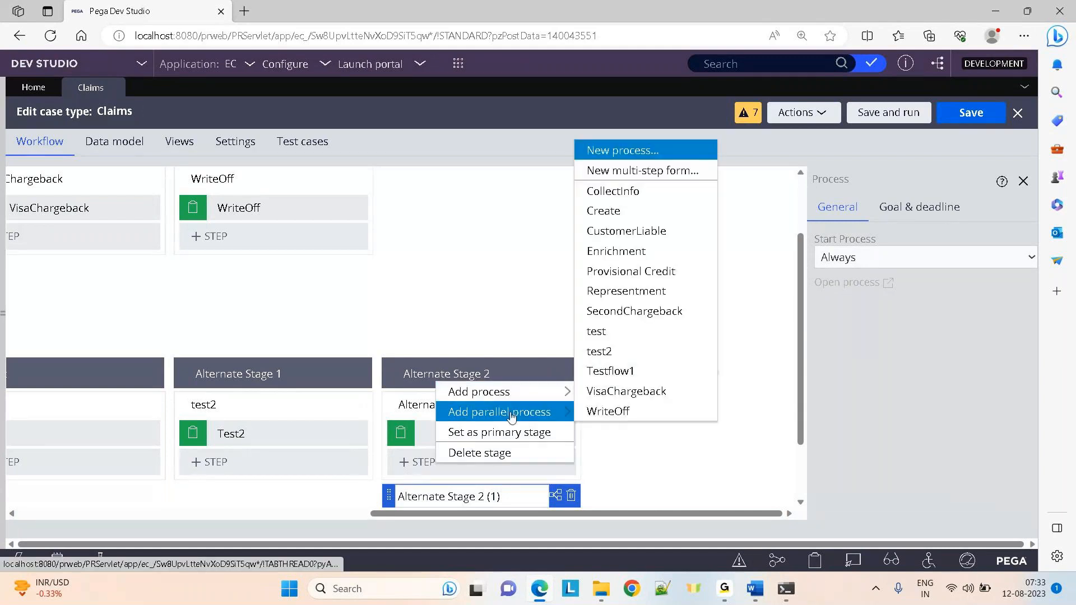
click(497, 452)
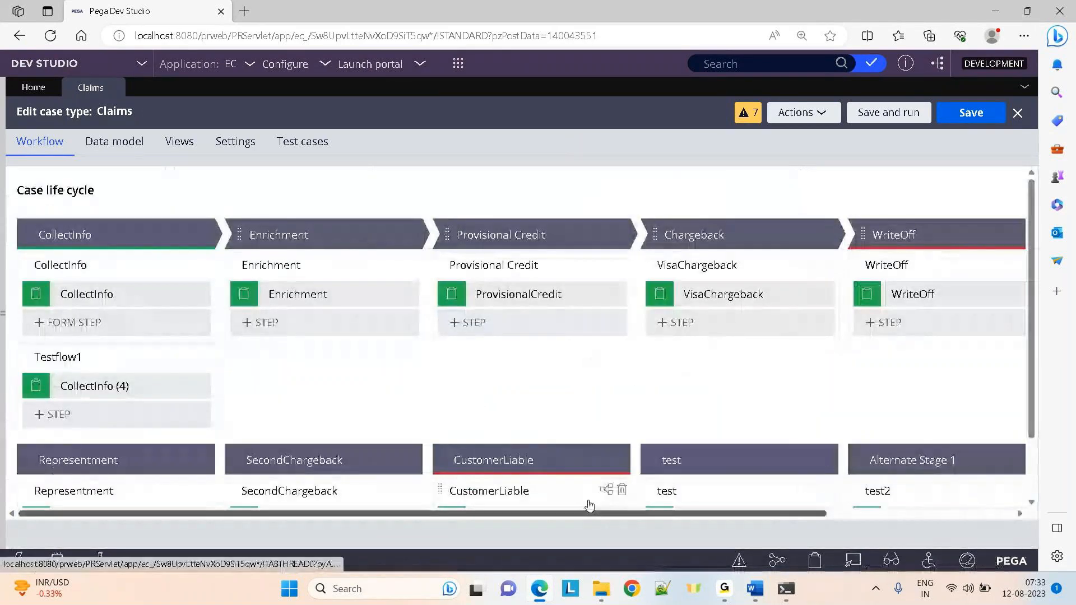
Delete the test and Alternate Stage 1 stages from the Claims life cycle
click(826, 463)
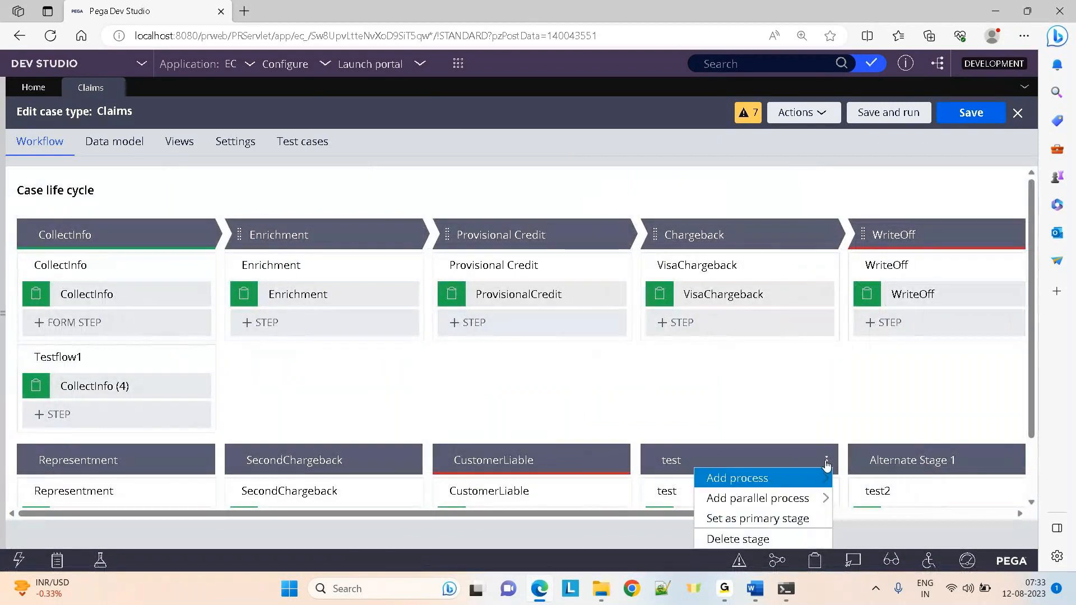
click(755, 533)
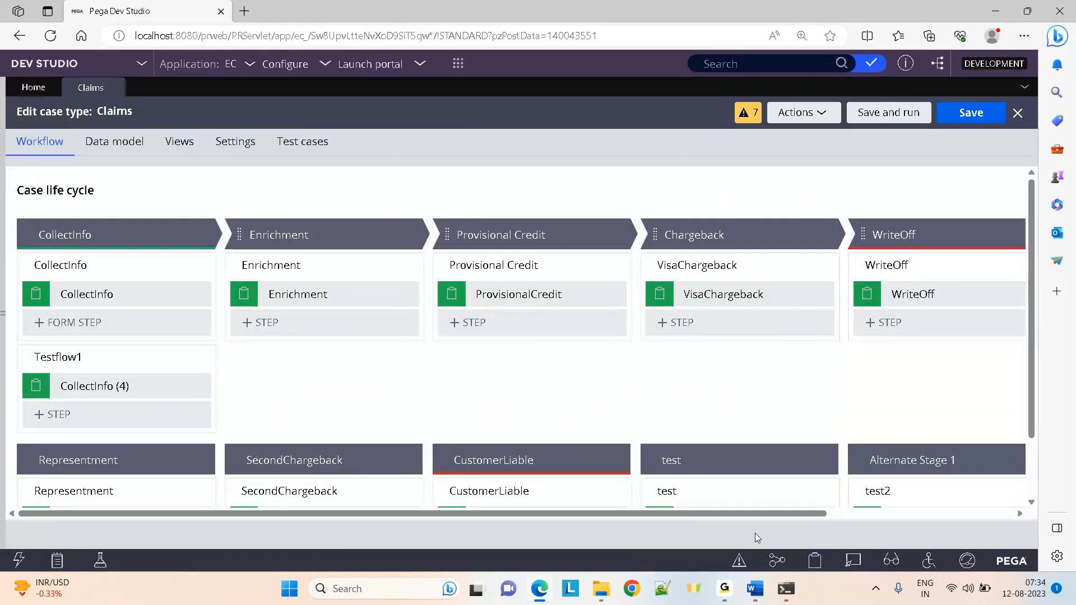
click(827, 463)
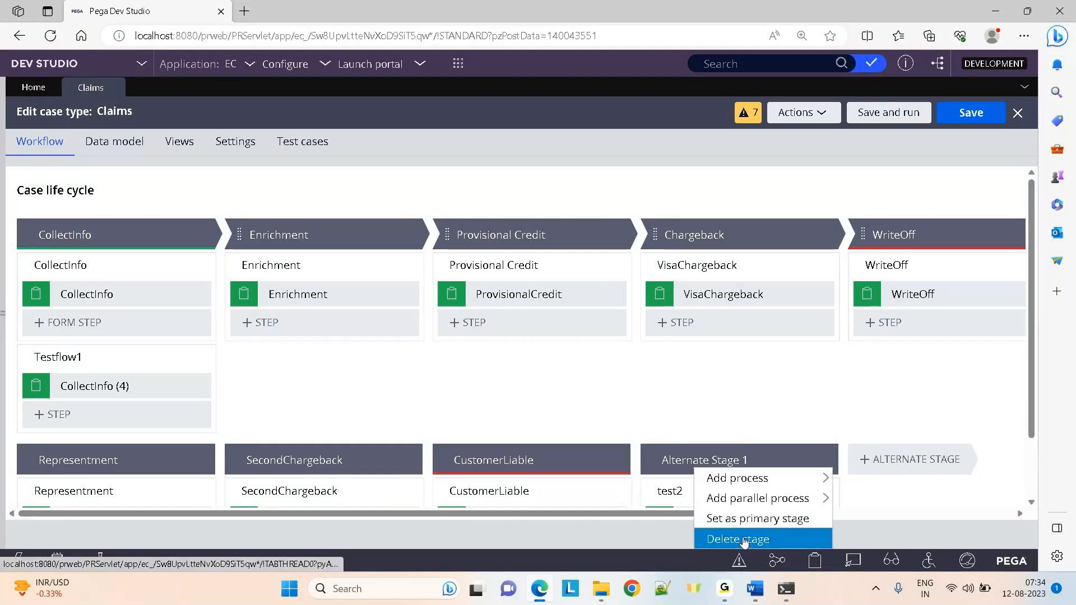
click(742, 537)
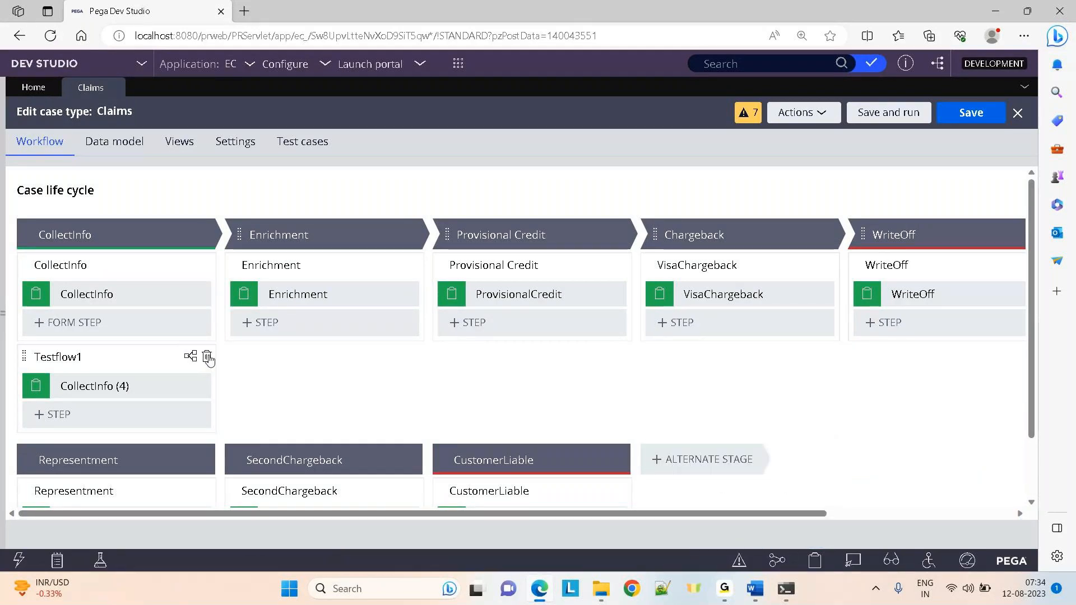
Delete the Testflow1 process from CollectInfo and save the Claims case type
click(208, 357)
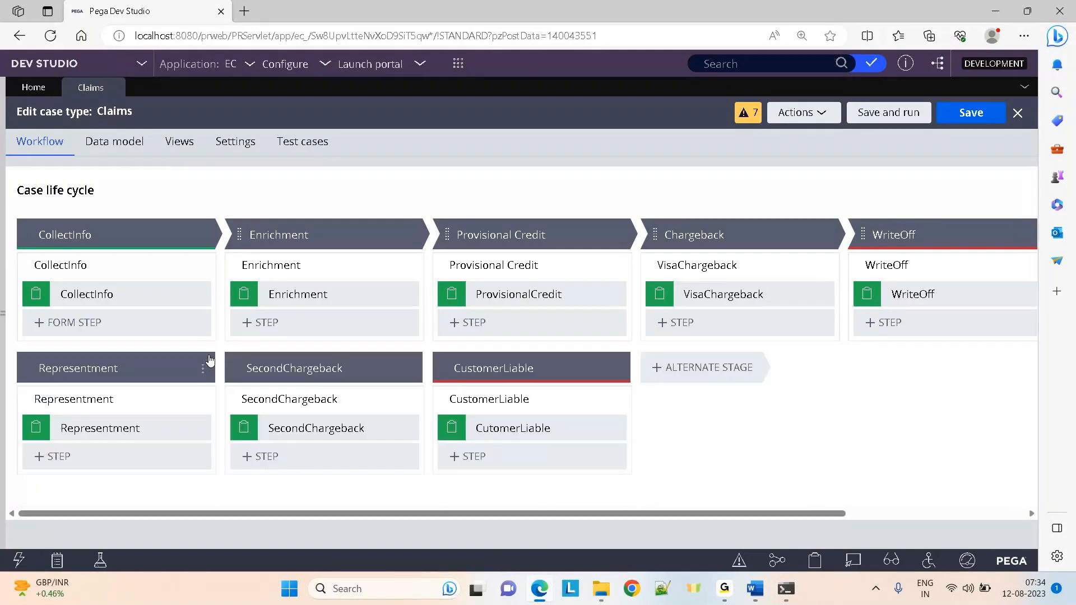
click(969, 111)
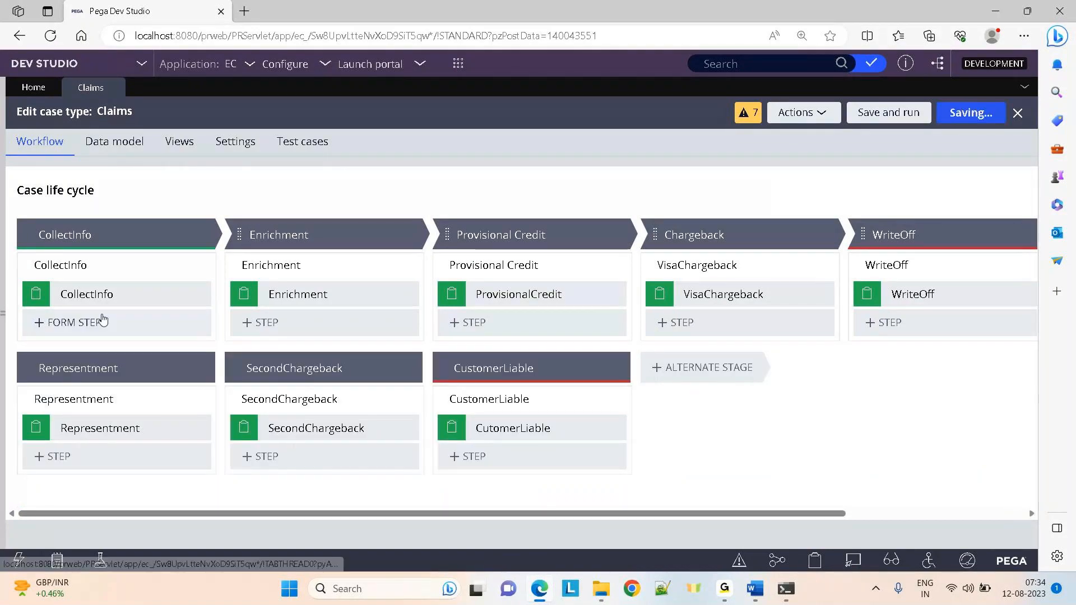
click(2, 319)
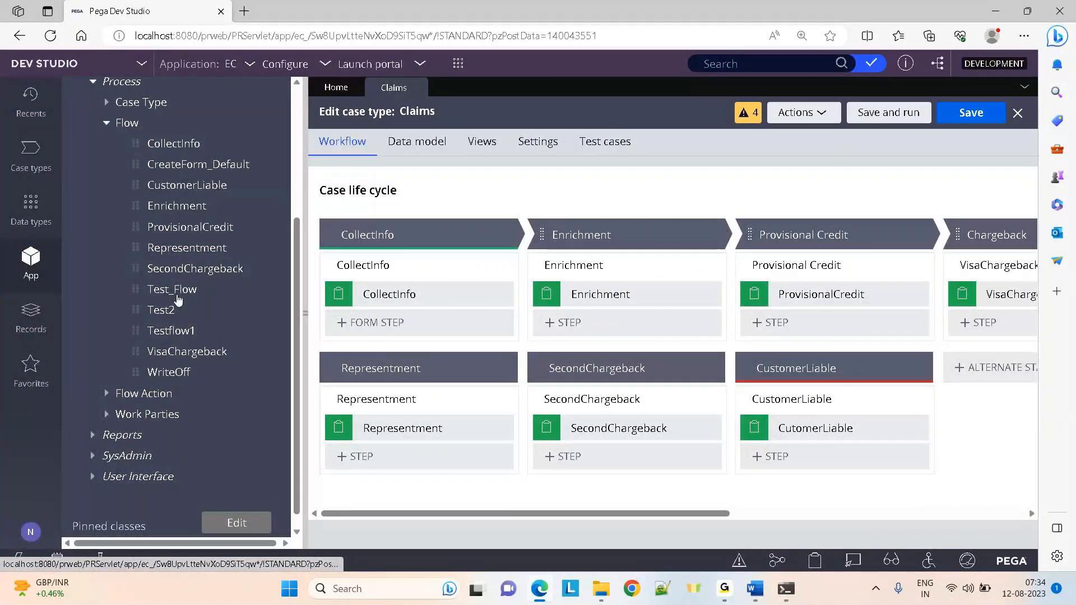
Open the VisaChargeback flow from the Claims flows and collapse the Flow list
click(168, 350)
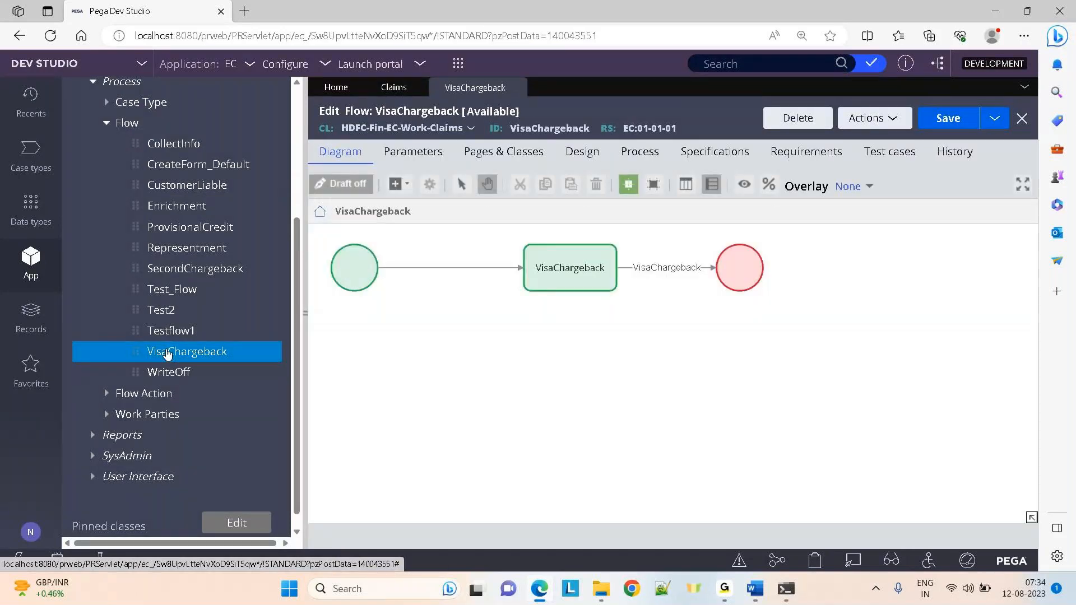
click(106, 127)
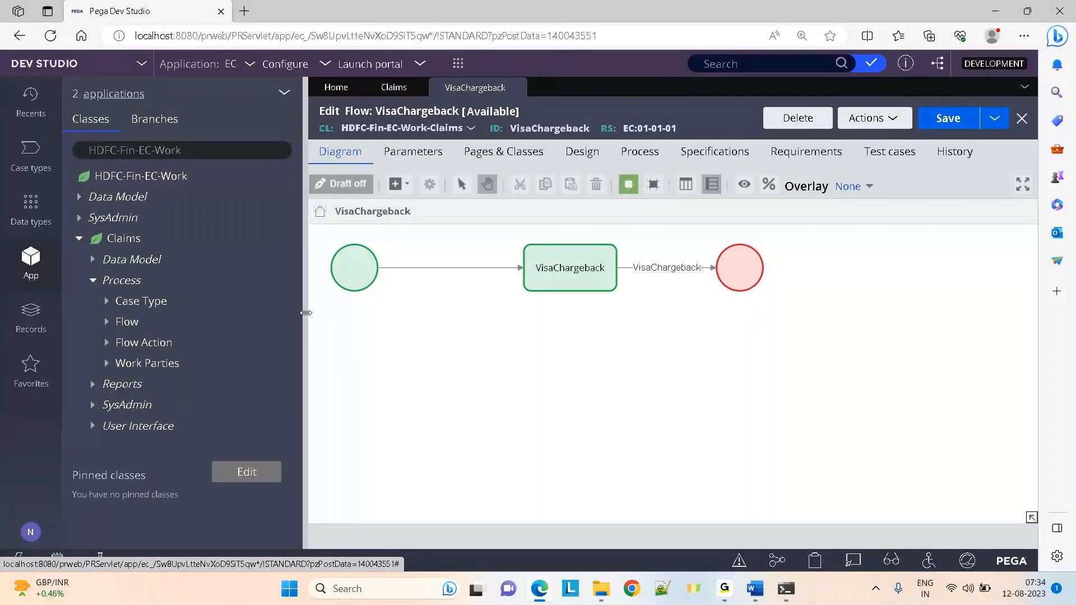
Hide the explorer and view the VisaChargeback connector's properties, closing without changes
click(306, 313)
double_click(370, 268)
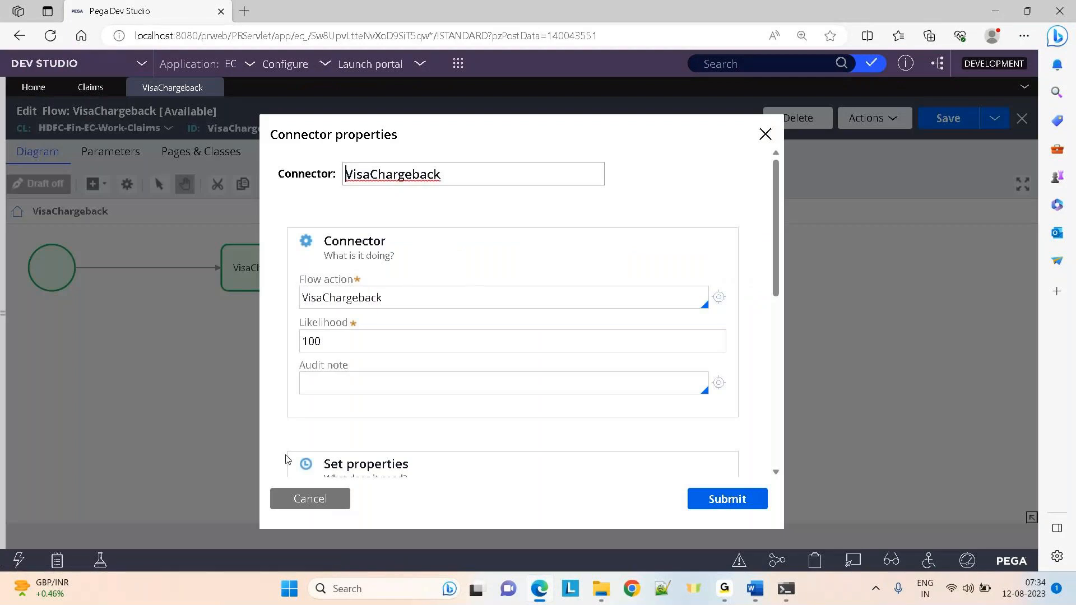
click(300, 501)
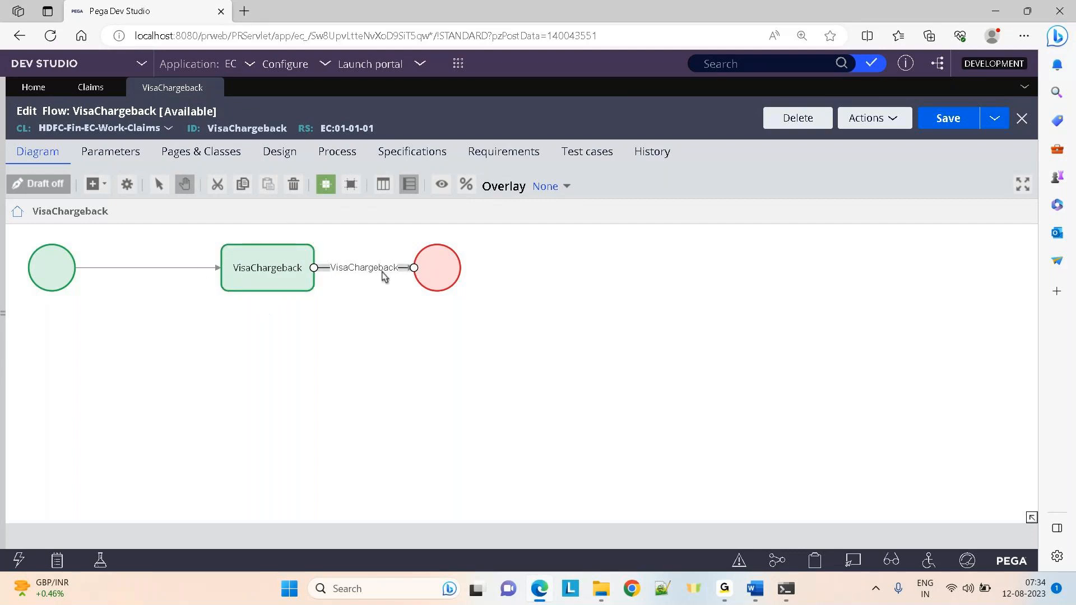
Select the VisaChargeback assignment shape and look through the shapes that can be added
click(248, 270)
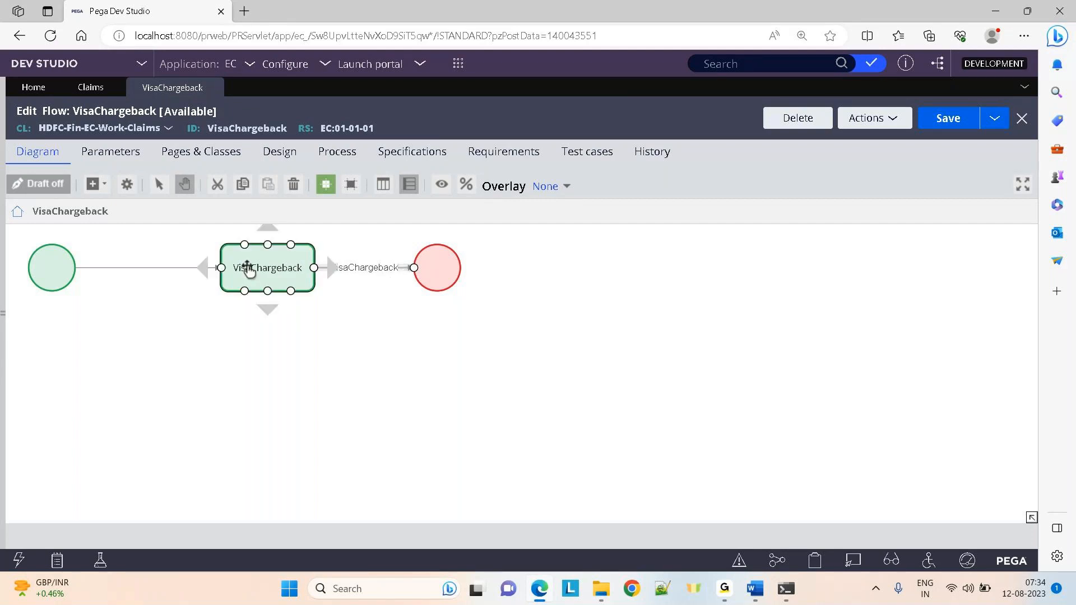
click(344, 349)
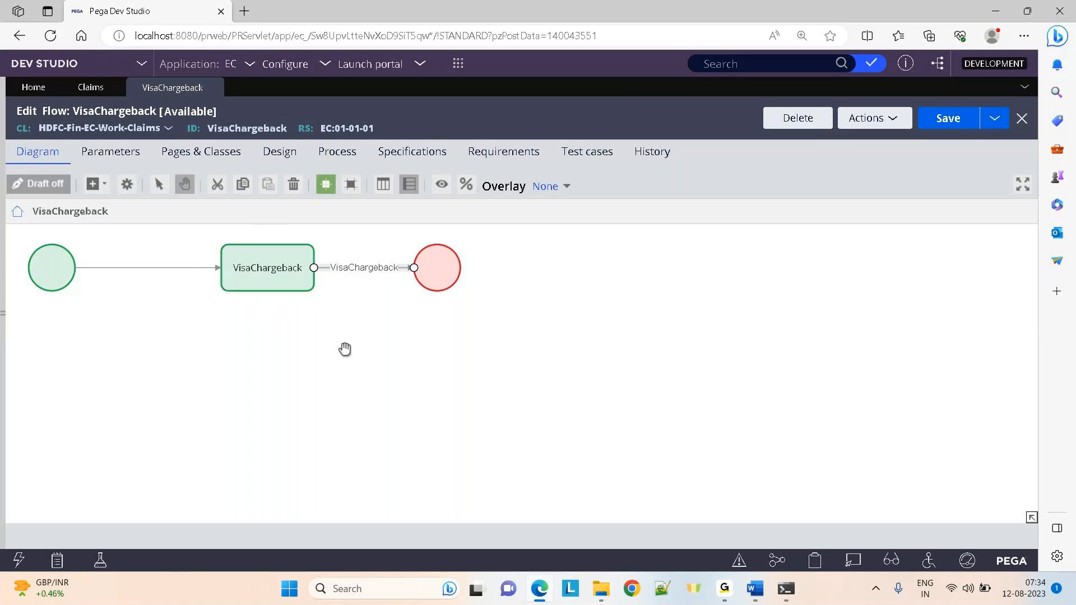
right_click(343, 348)
mouse_move(392, 357)
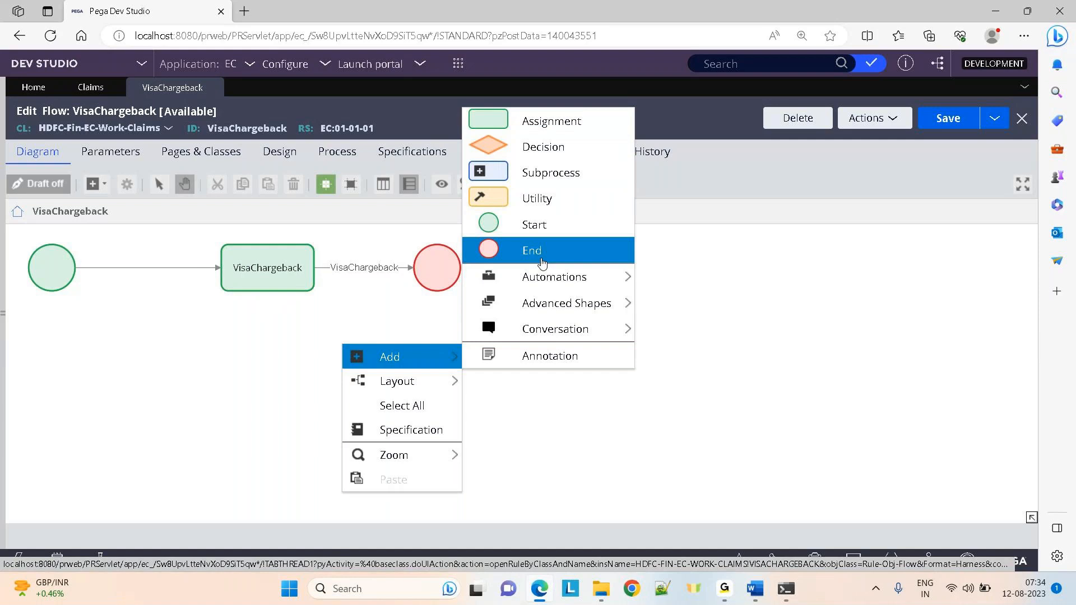
click(800, 298)
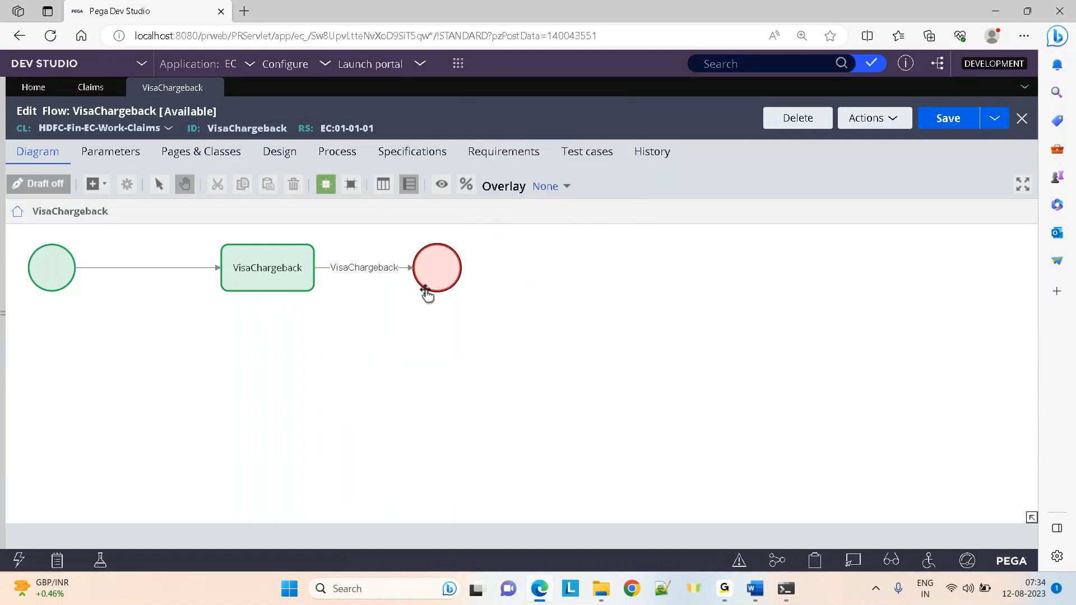
Reopen the connector's properties and select its name and VisaChargeback flow action
double_click(363, 275)
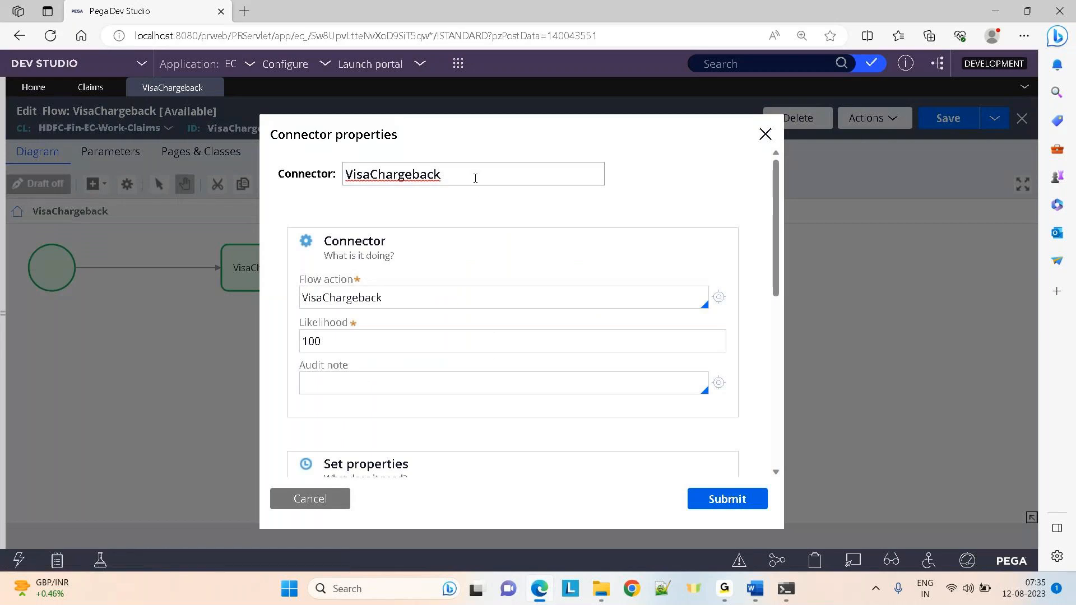
drag(475, 175, 330, 170)
drag(405, 293, 268, 297)
drag(457, 181, 333, 169)
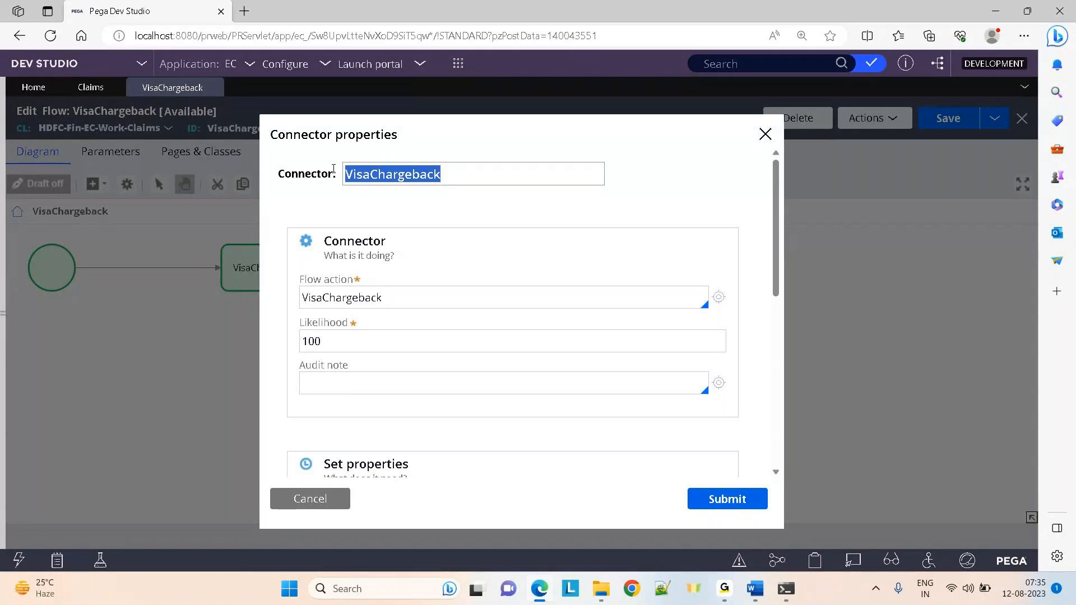
Draw a new connector down from the VisaChargeback step and label it 'adsafdfg'
click(319, 499)
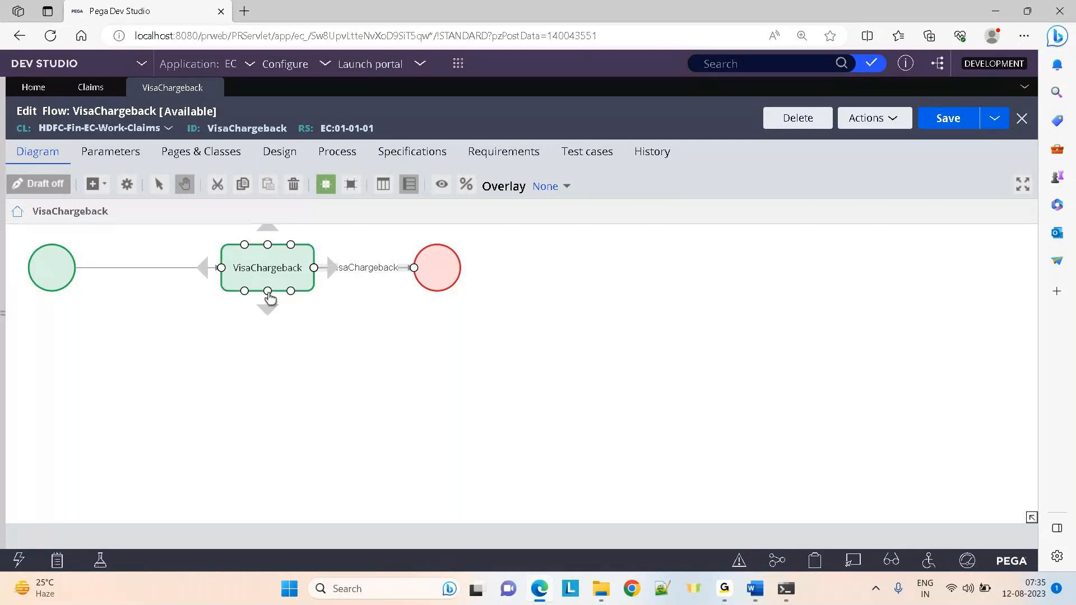
drag(268, 291, 272, 392)
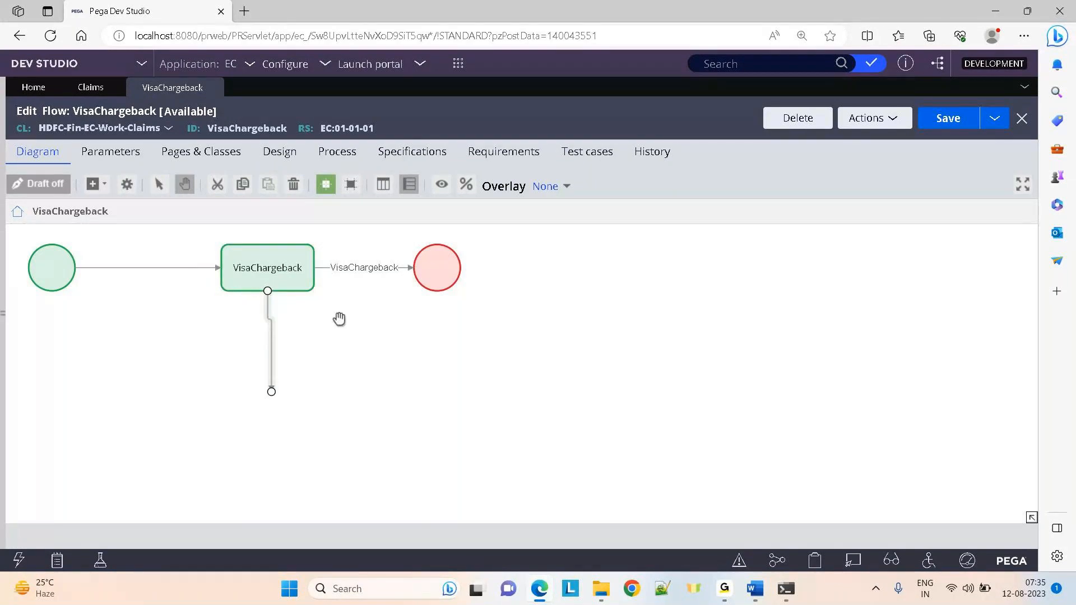
double_click(273, 358)
drag(413, 173, 261, 175)
key(BackSpace)
text(adsa)
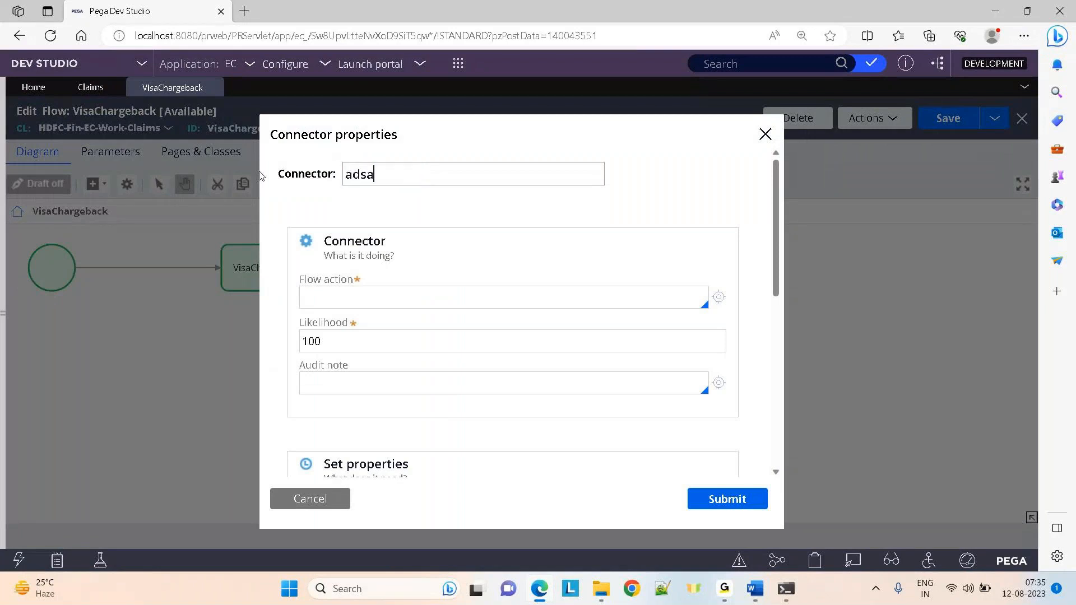
text(fdfg)
click(705, 500)
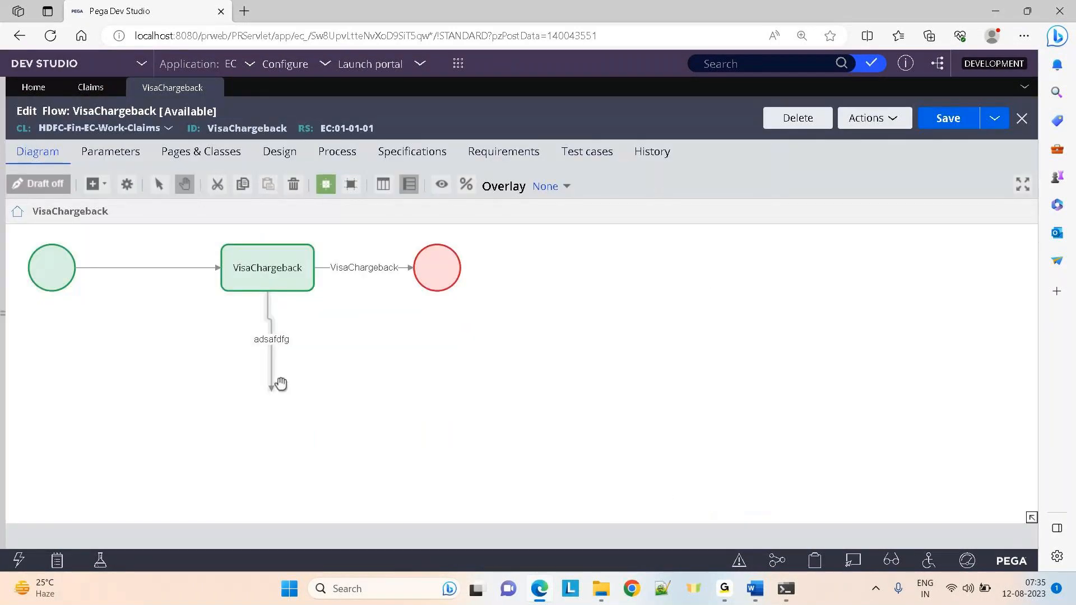
Try renaming the connector to VisCHARGENBACK, clear it, browse flow actions, then cancel the edits
click(272, 379)
double_click(272, 380)
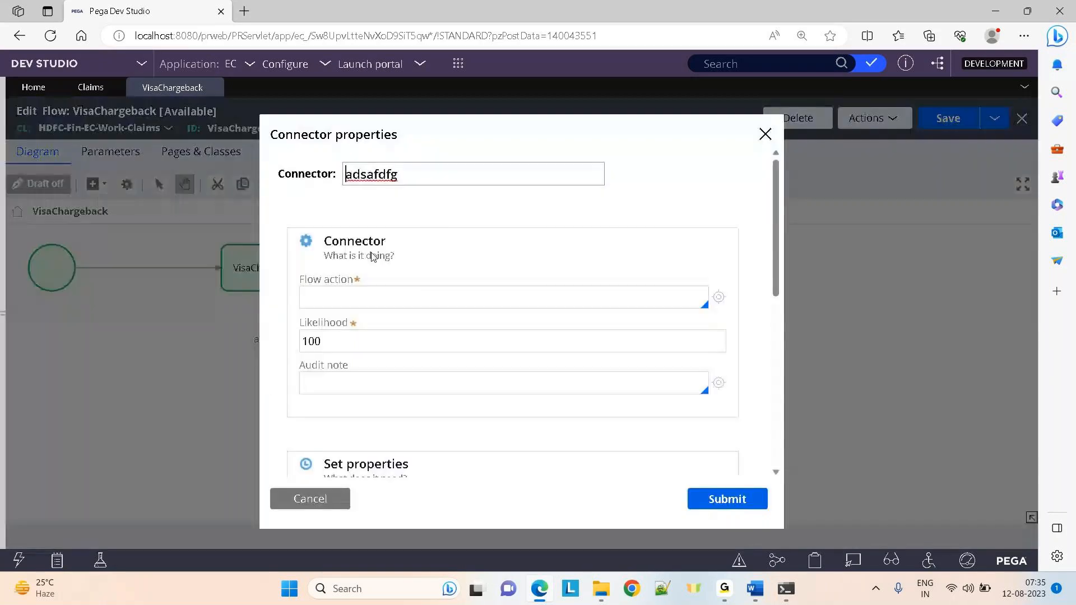
click(394, 175)
drag(394, 175, 318, 171)
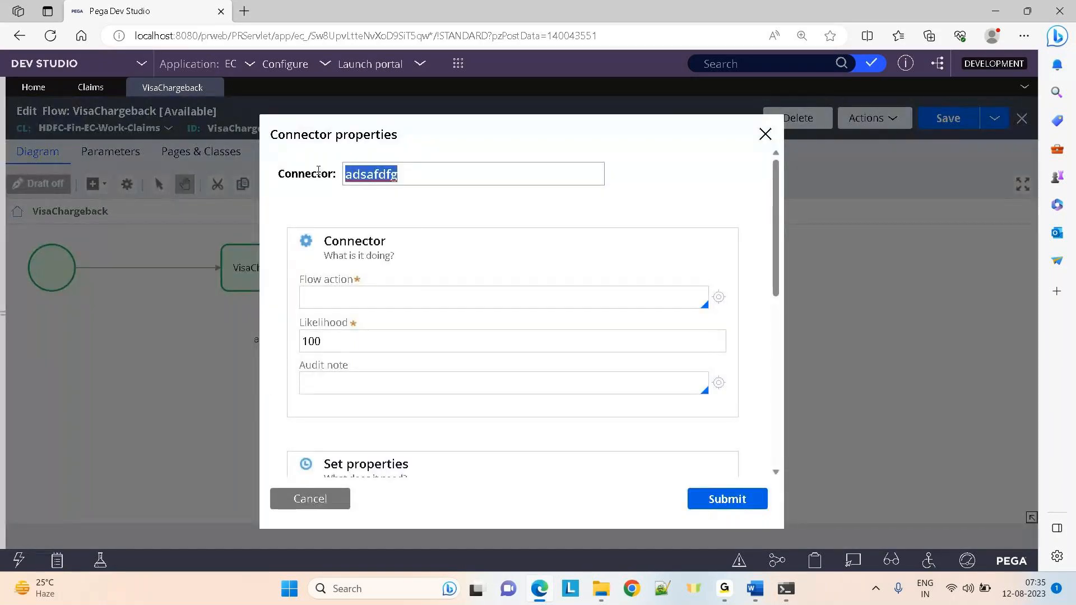
text(Vis)
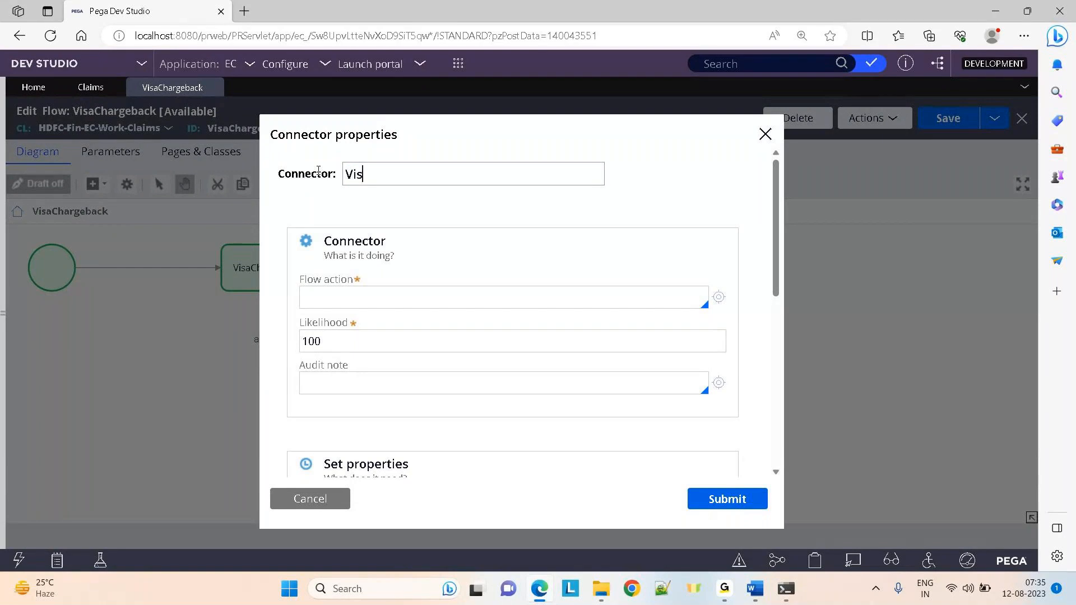
text(CHARGEBACK)
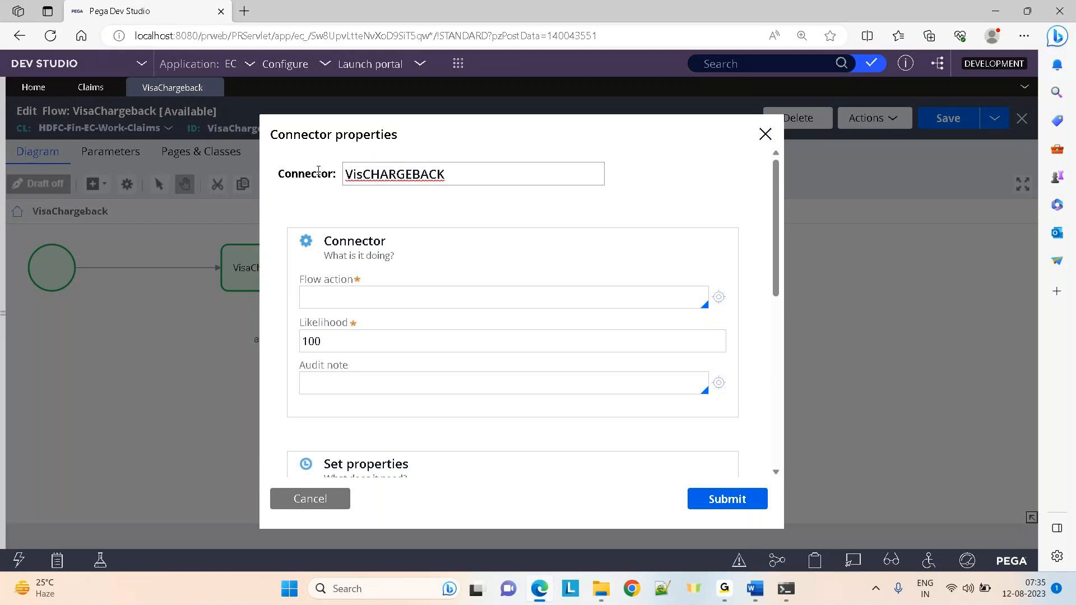
key(ctrl+a)
key(BackSpace)
click(325, 296)
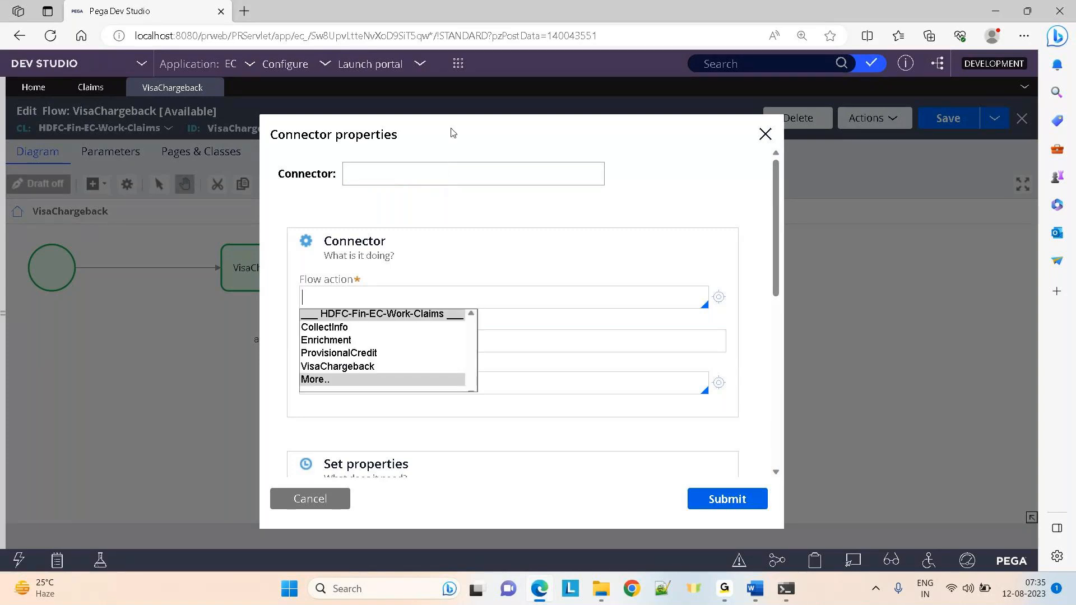
click(399, 170)
click(303, 500)
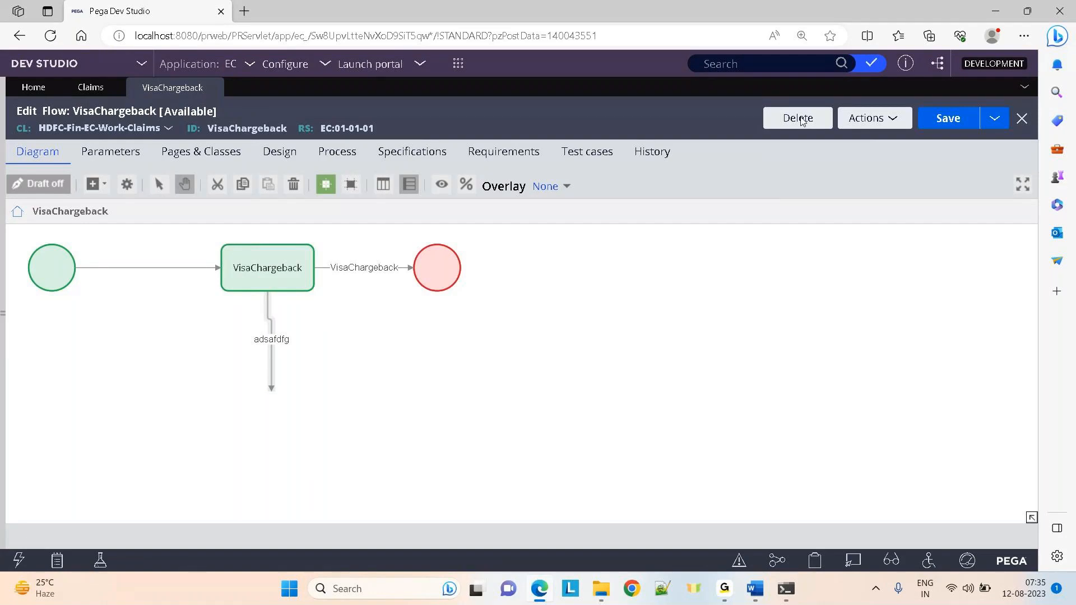
Close the VisaChargeback flow discarding changes, then collapse and hide the App explorer
click(213, 89)
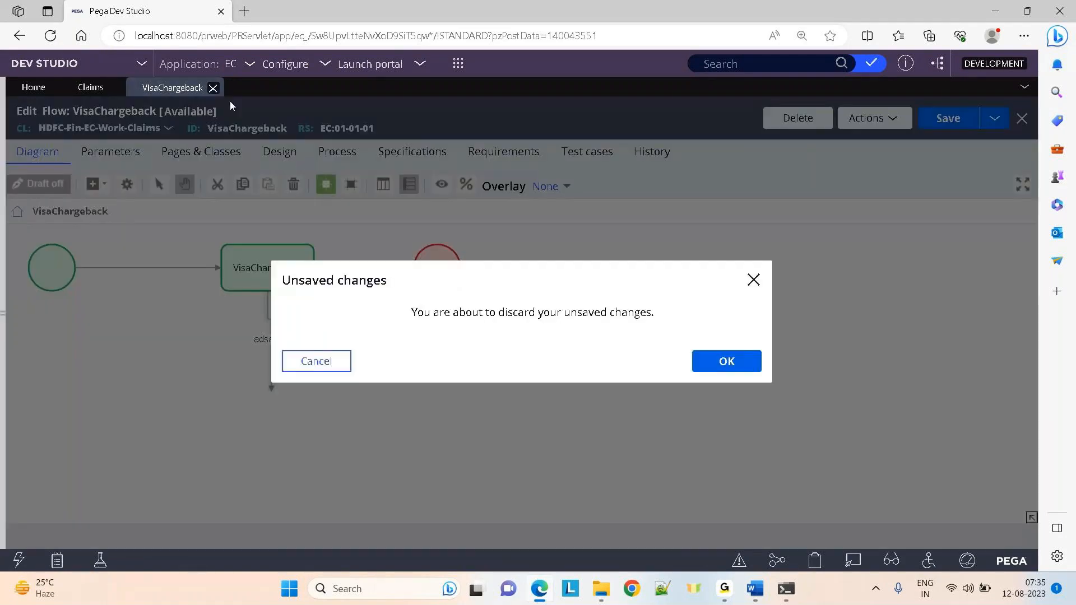
click(741, 363)
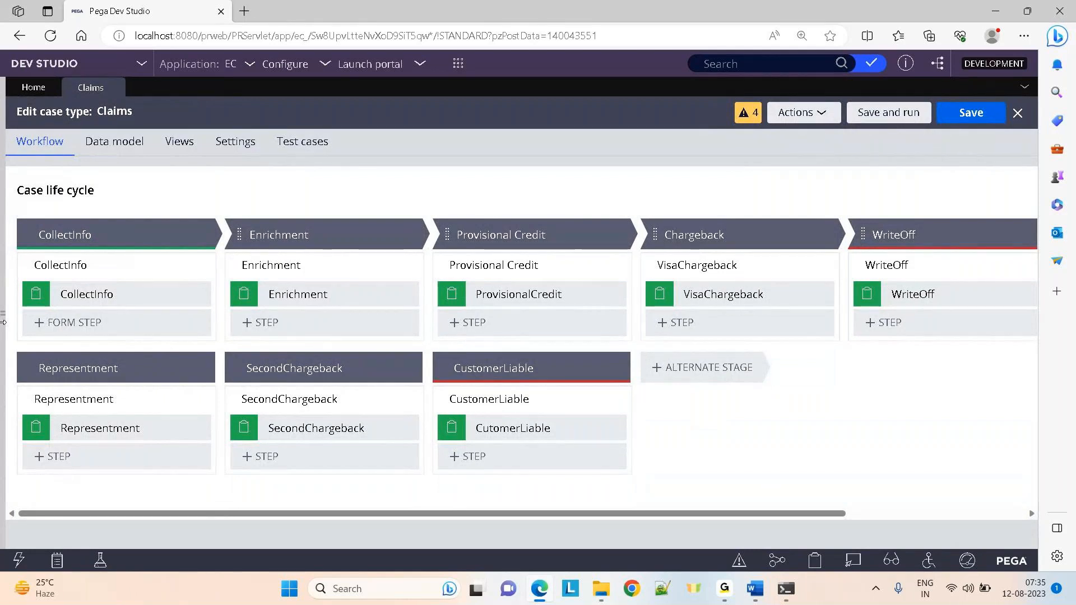
click(3, 322)
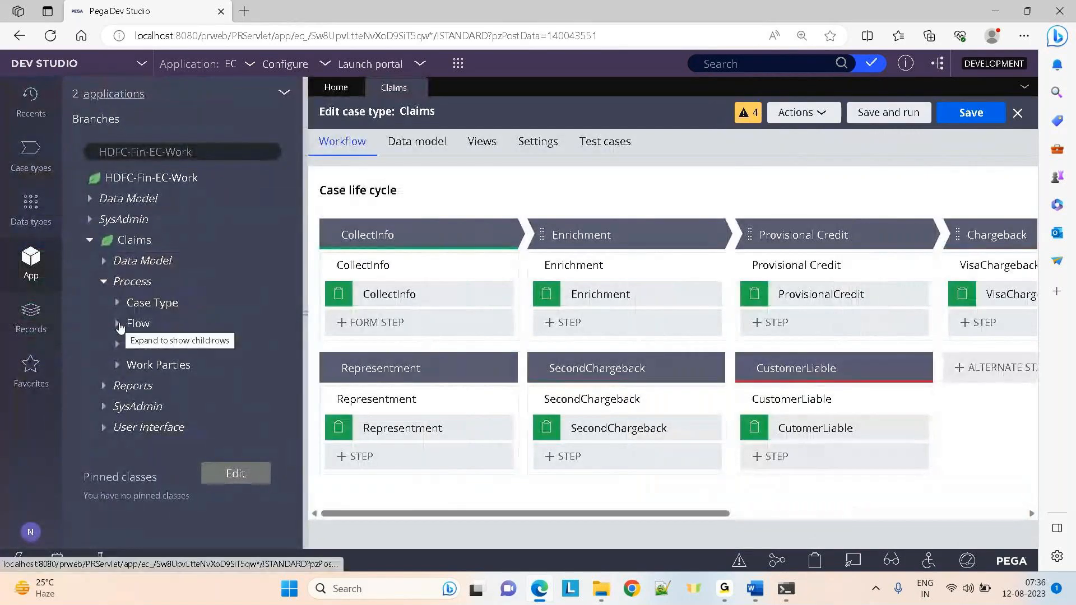
click(103, 281)
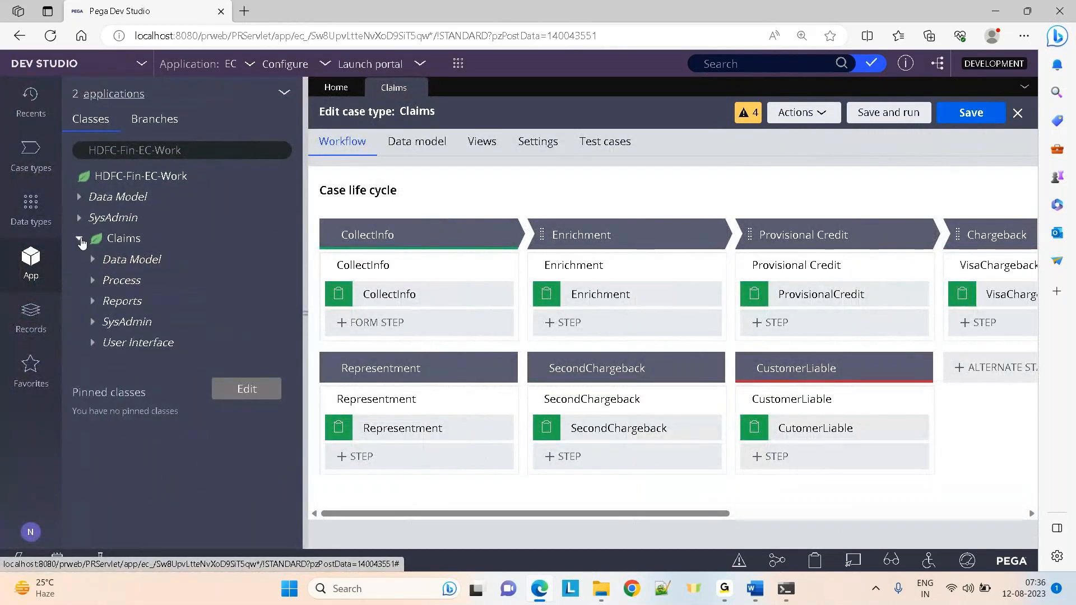
click(79, 239)
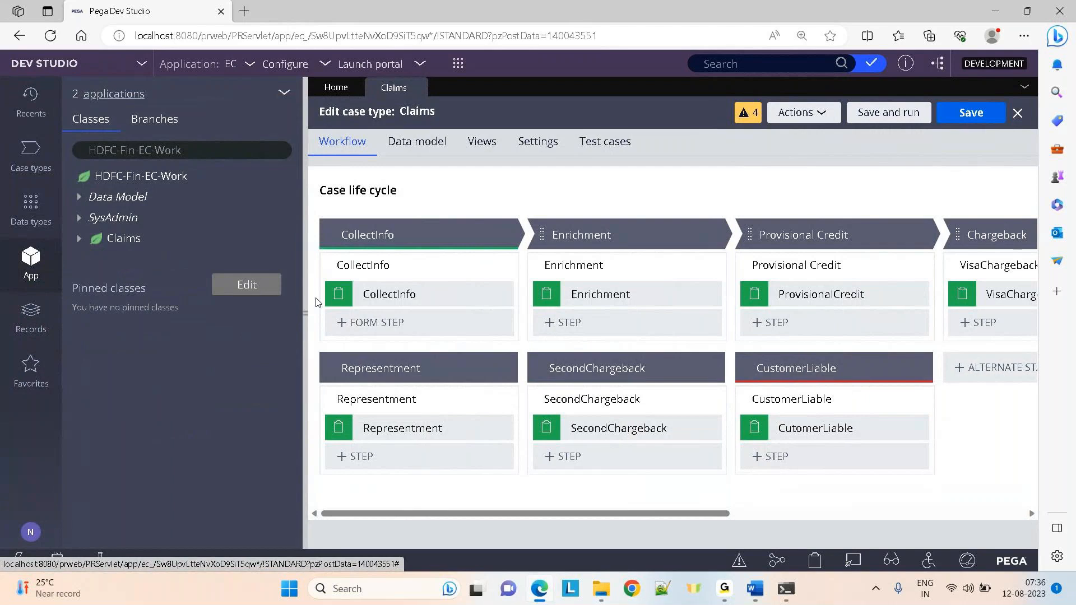
click(308, 316)
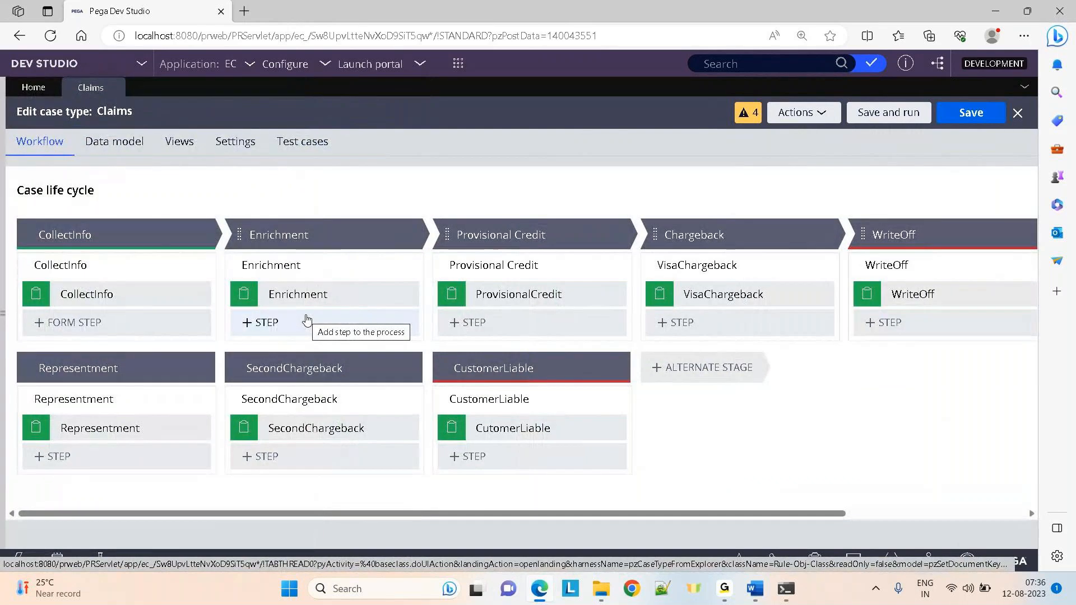
click(732, 67)
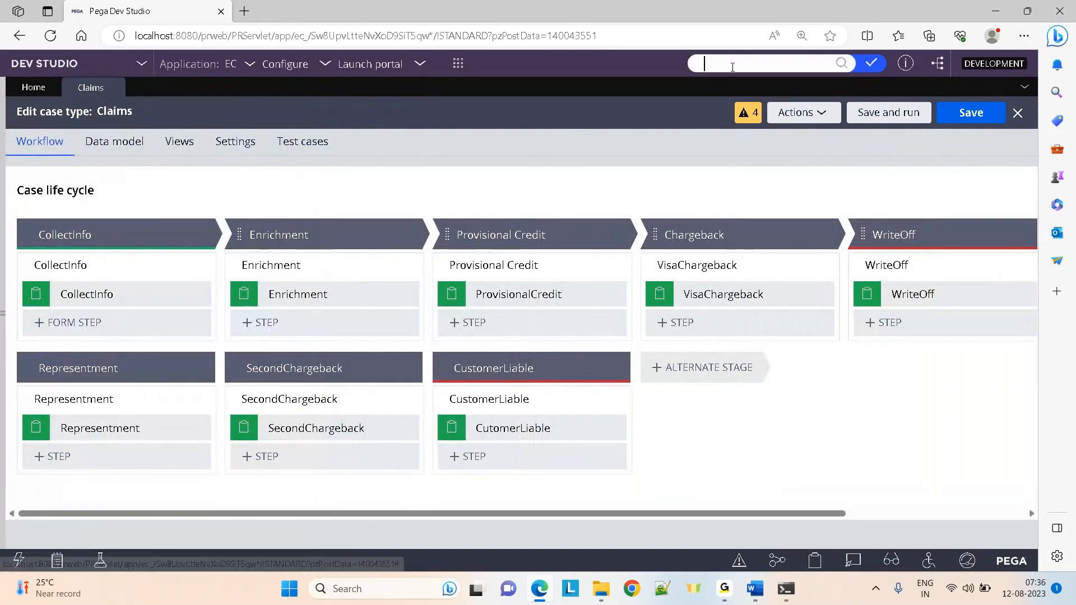
text(VISACHARGEBACK)
key(Return)
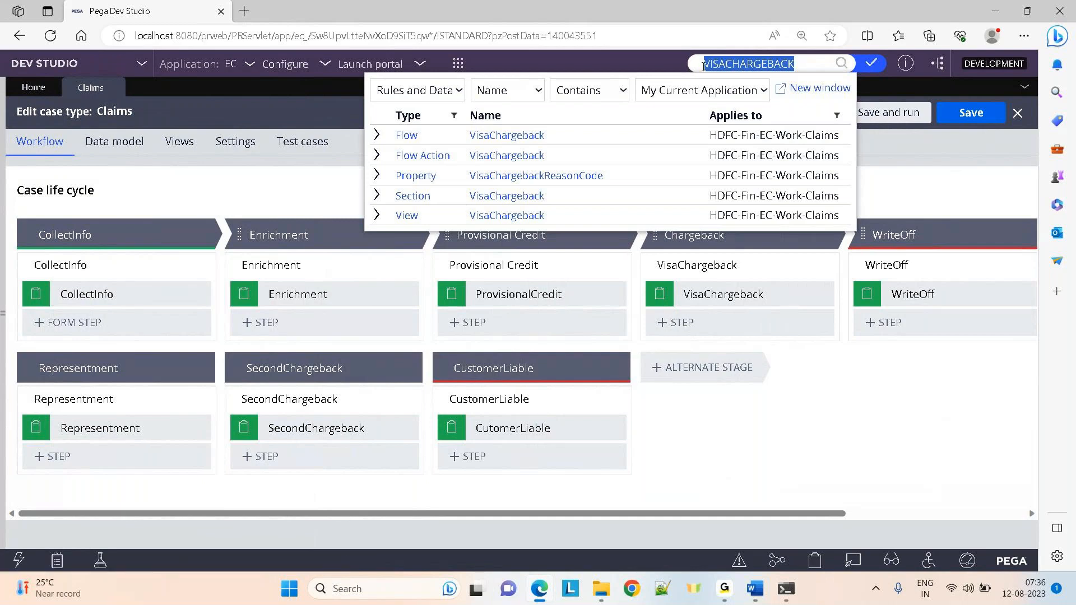
click(590, 60)
click(776, 64)
key(BackSpace)
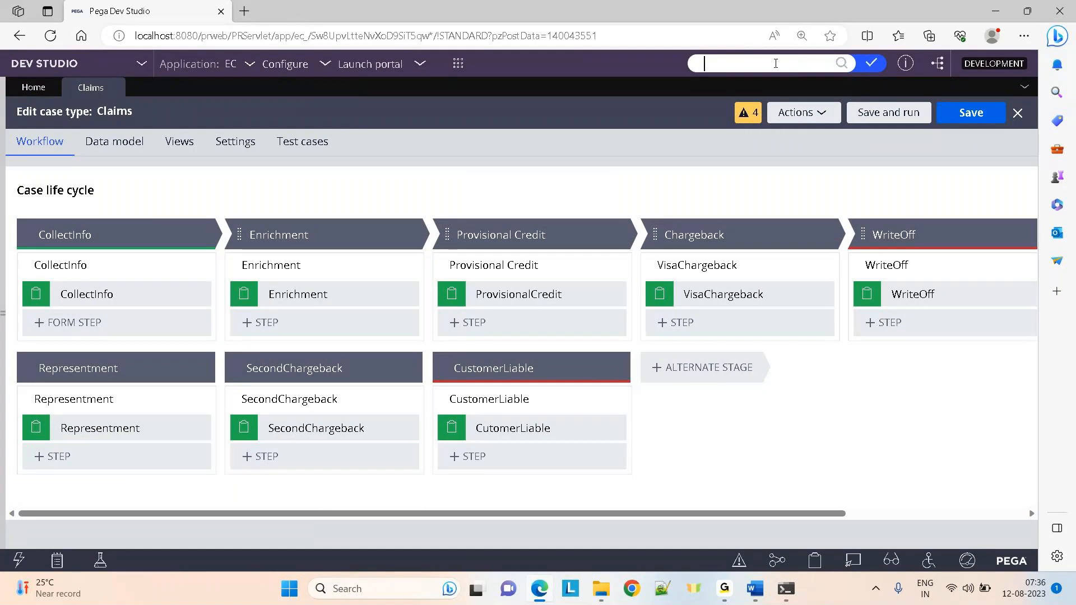
click(598, 94)
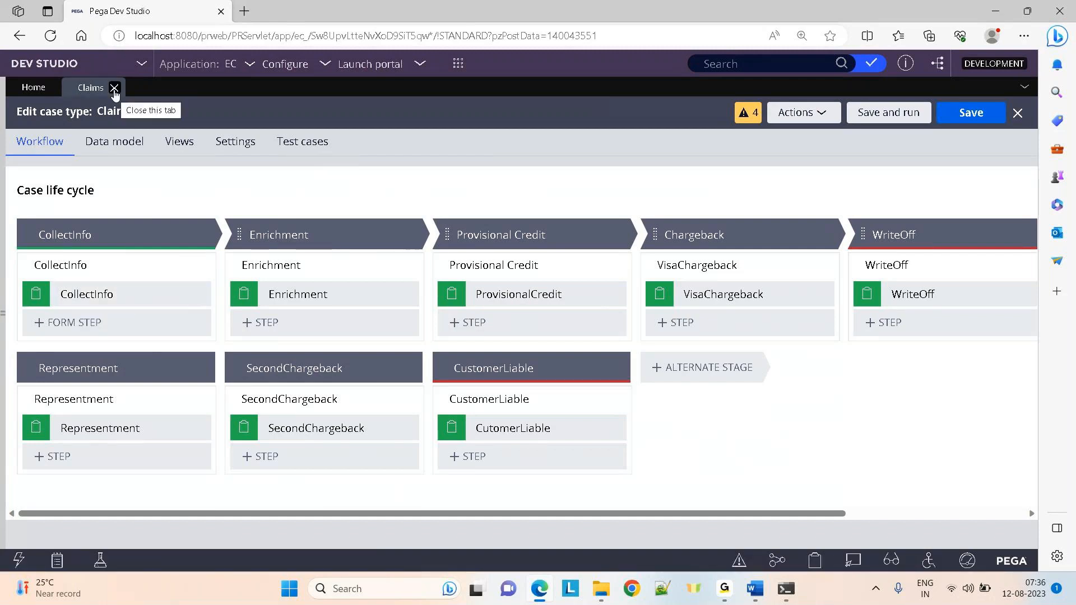
click(3, 322)
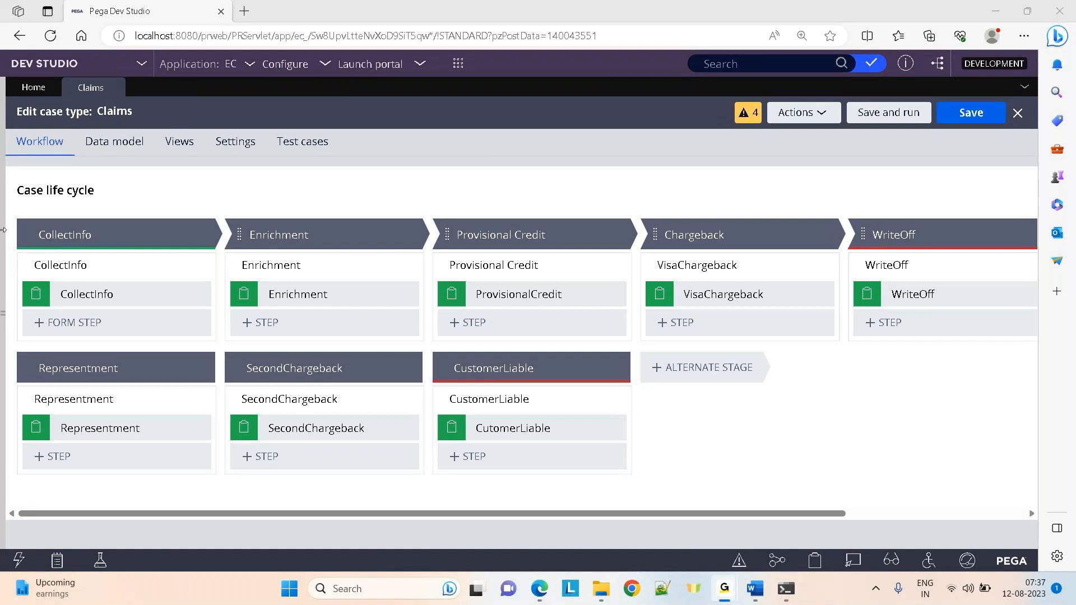
click(166, 182)
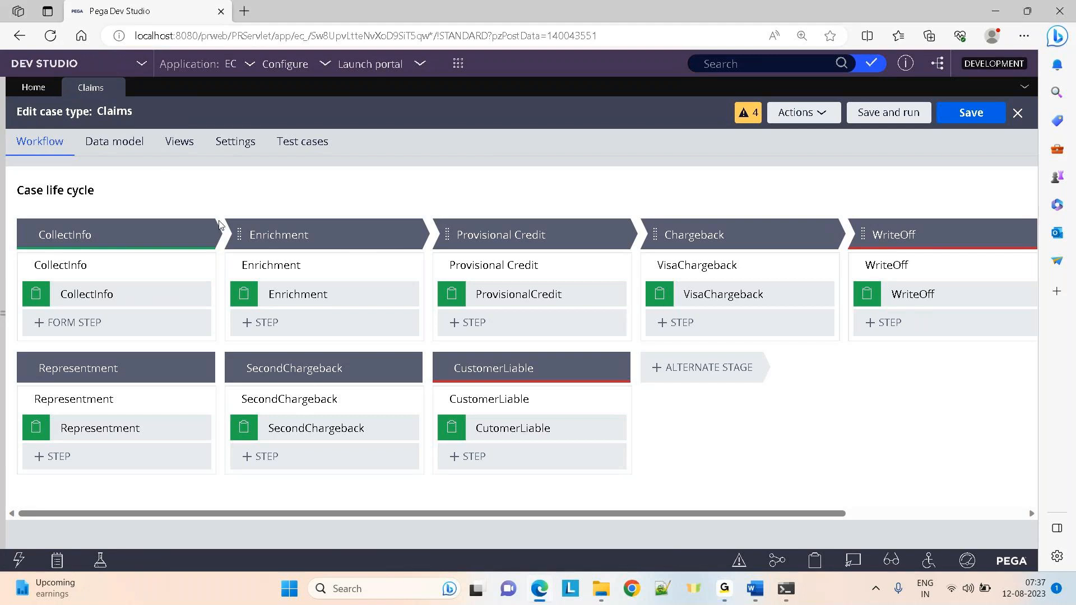
Look over the Enrichment process, step and CollectInfo stage options, then close the Claims editor
click(305, 266)
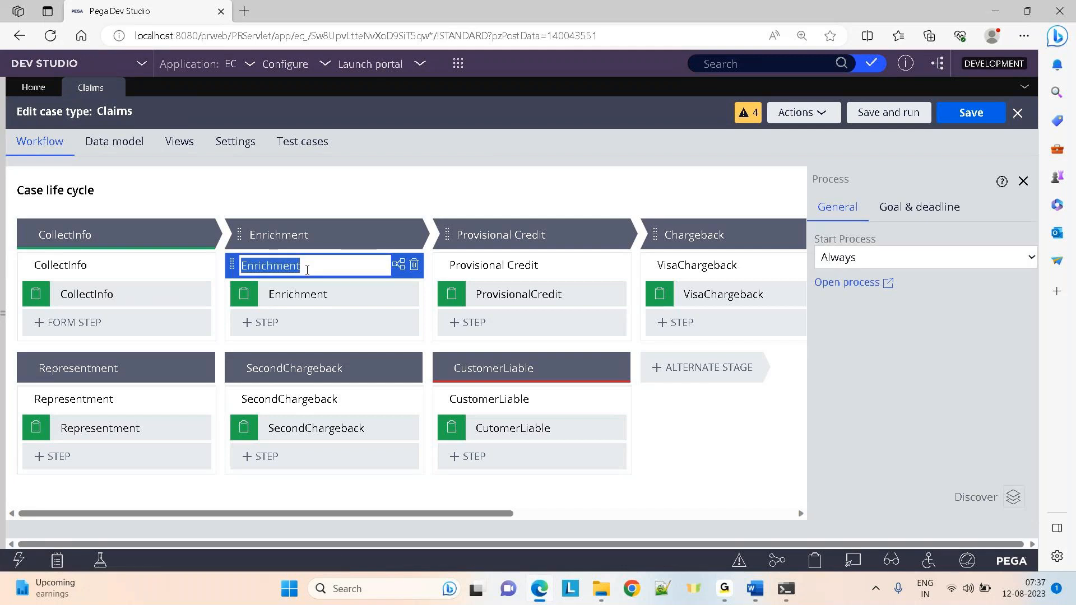
click(309, 295)
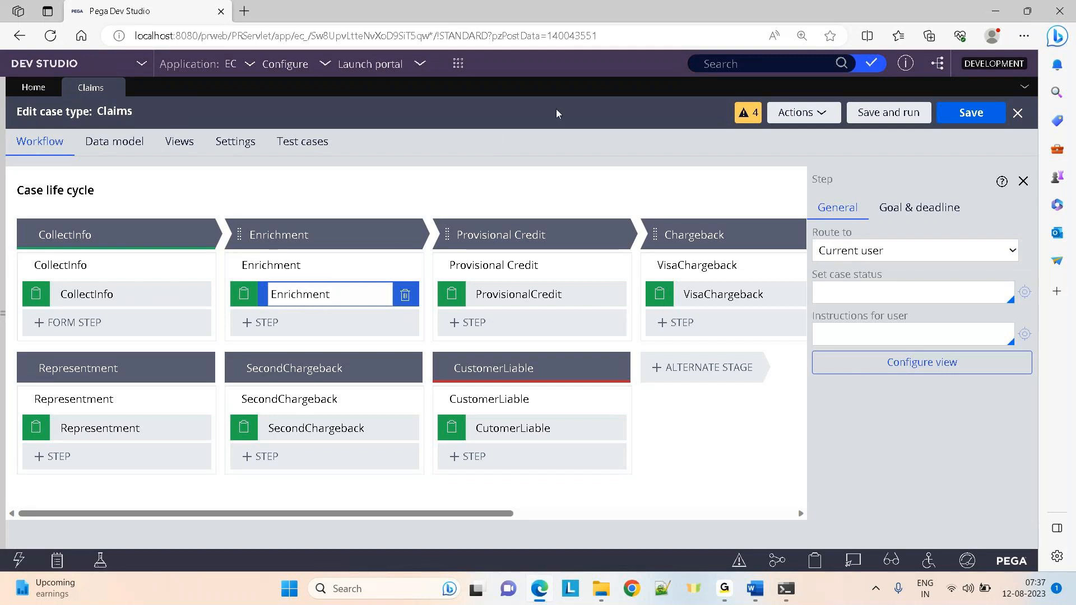
click(203, 234)
mouse_move(173, 271)
click(1018, 113)
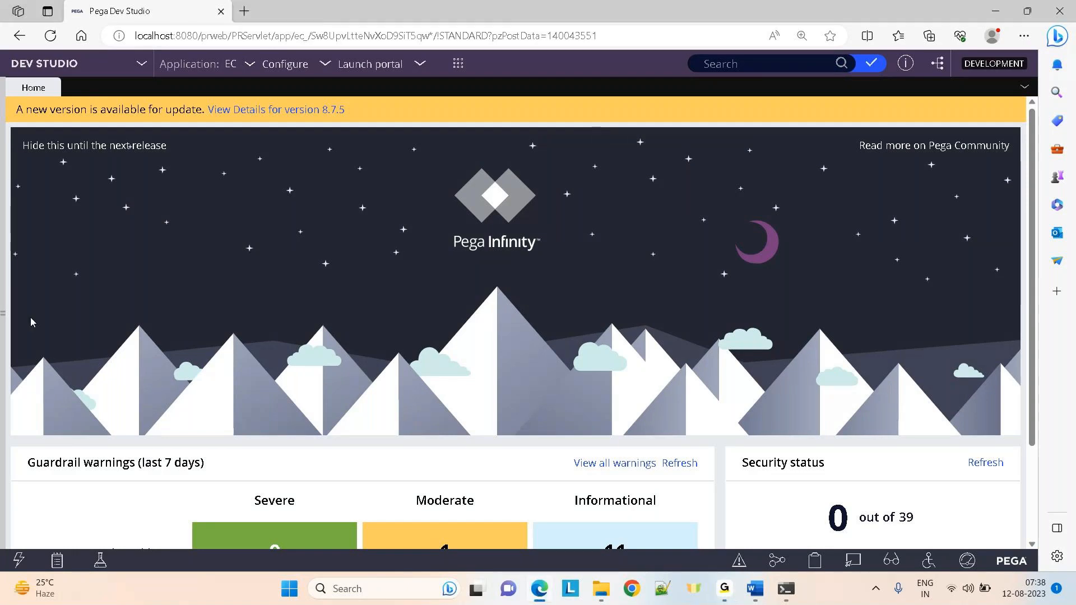
Reopen the explorer, then switch to the Day-7 Properties document in Word
click(3, 314)
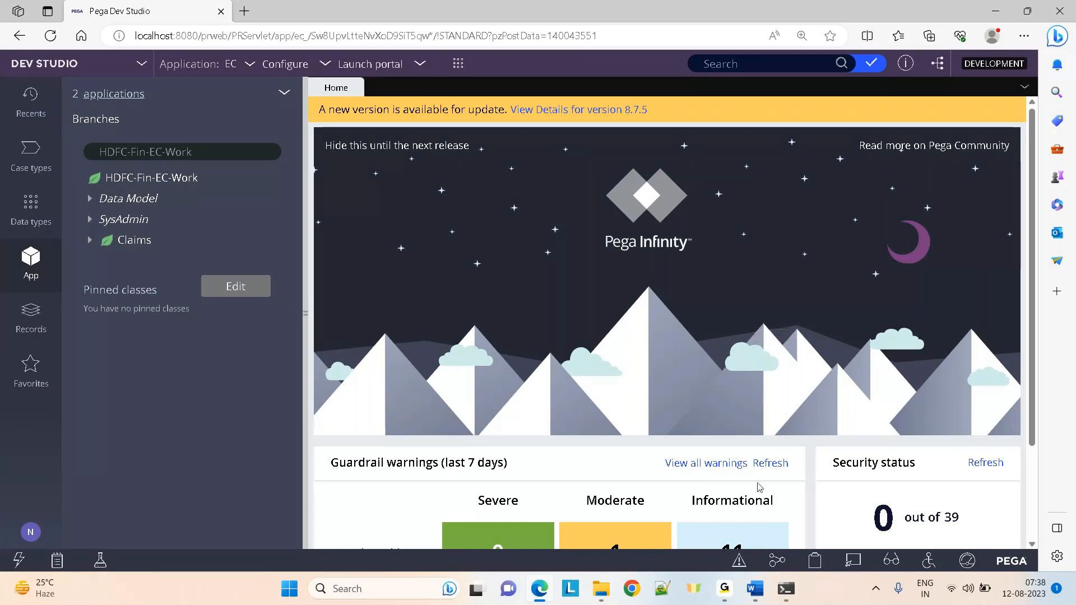
mouse_move(755, 588)
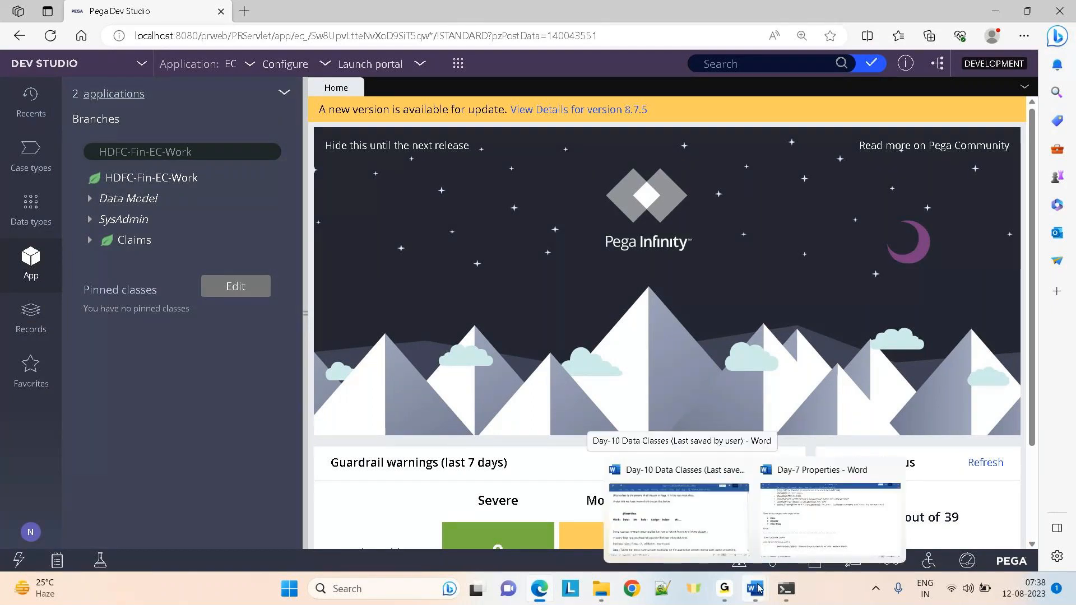
click(832, 533)
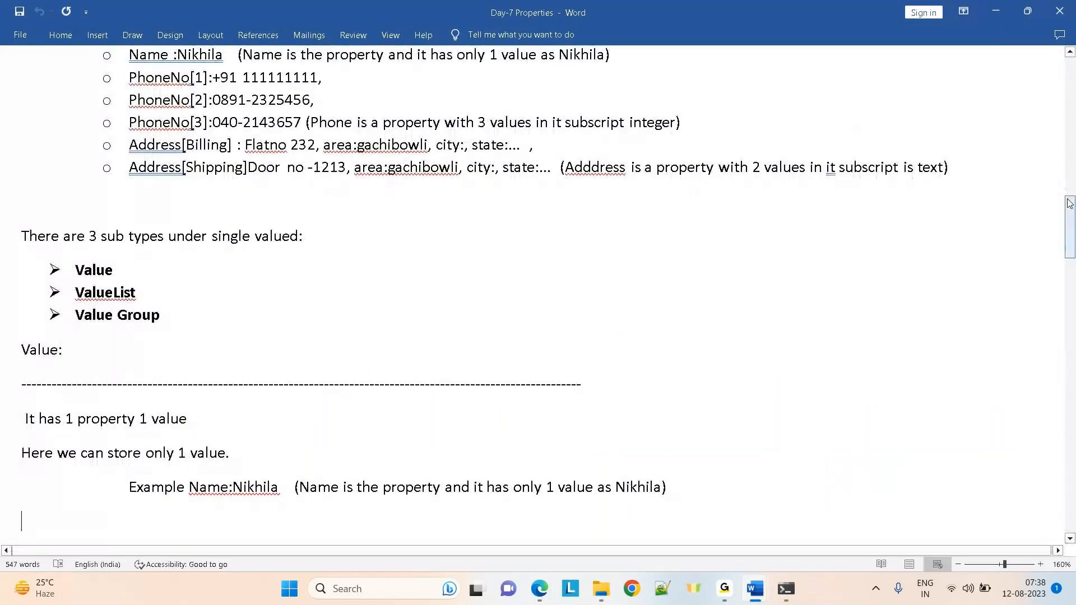
Scroll up to the Types of properties section and select the phrase '1 property'
drag(1067, 228, 1071, 194)
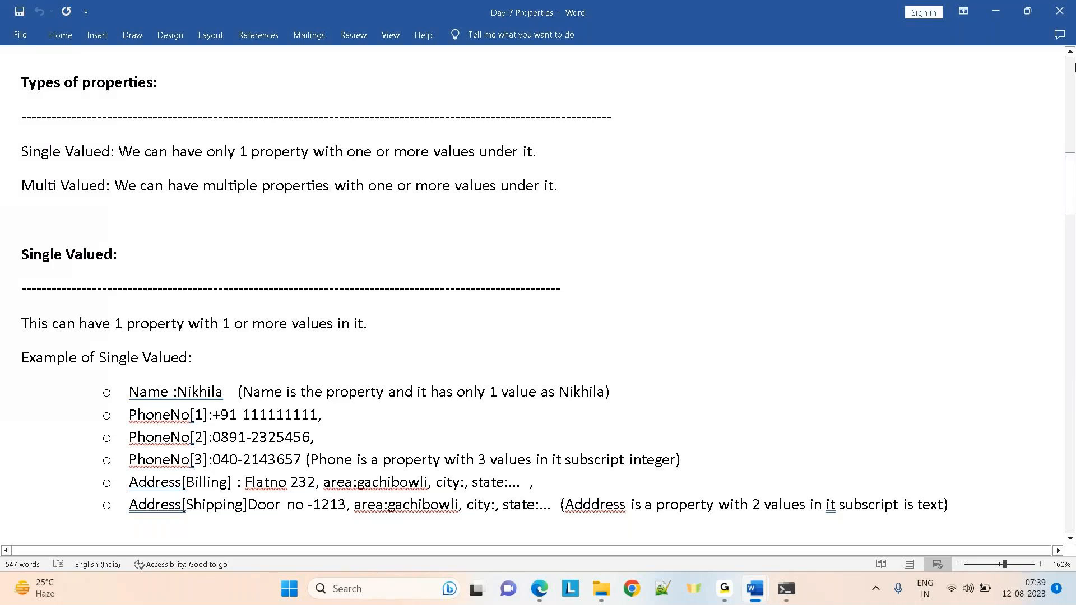
drag(239, 152, 480, 153)
Bold '1 property', then 'multiple properties' and 'one or more values' in the Multi Valued line
key(ctrl+b)
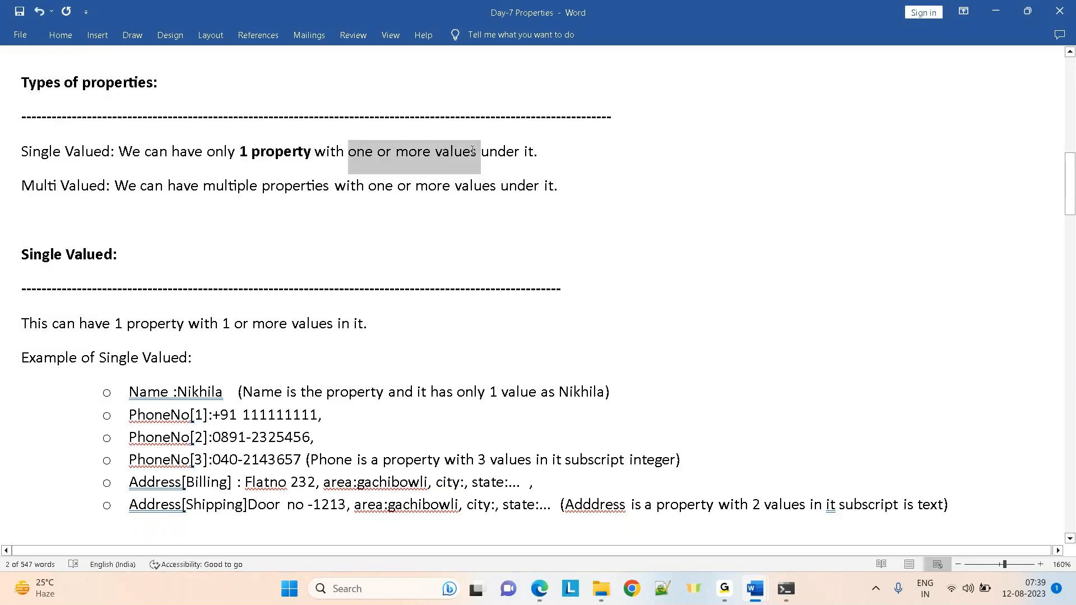
key(ctrl+b)
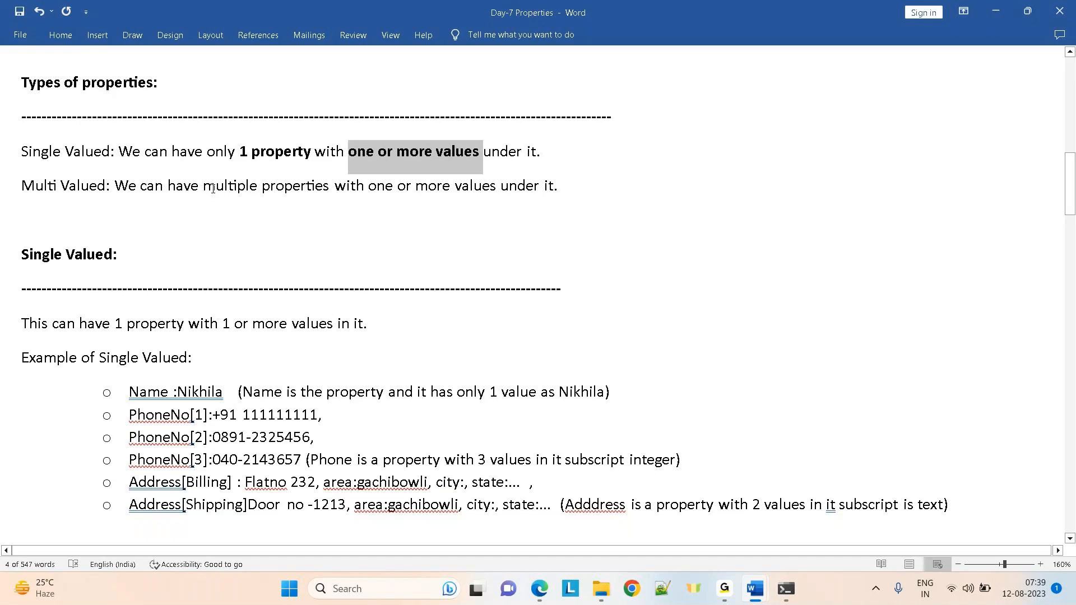
drag(212, 188, 290, 188)
key(ctrl+b)
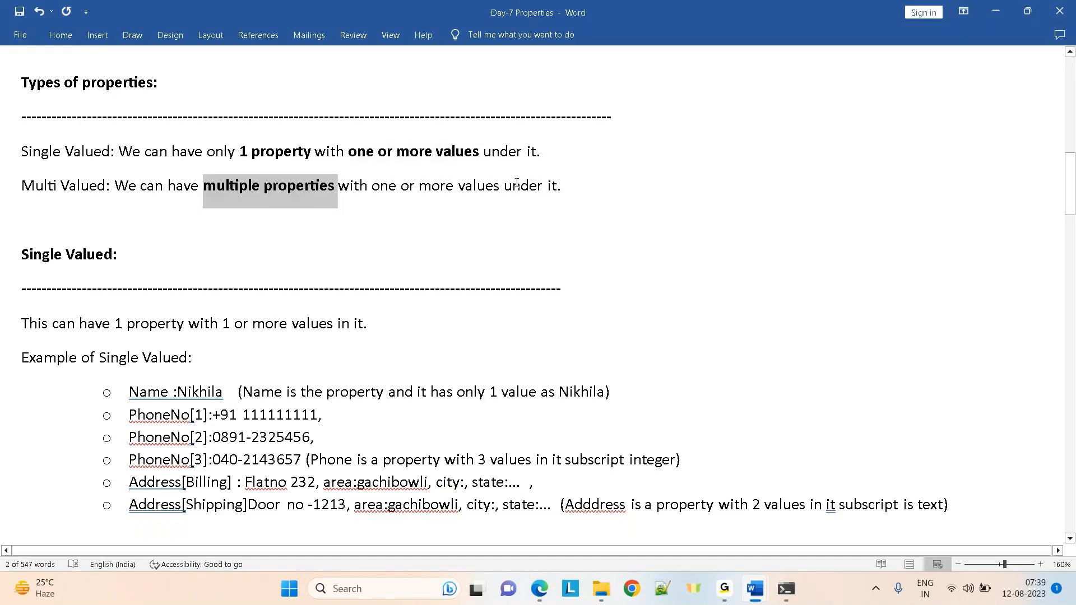
drag(372, 187, 481, 189)
key(ctrl+b)
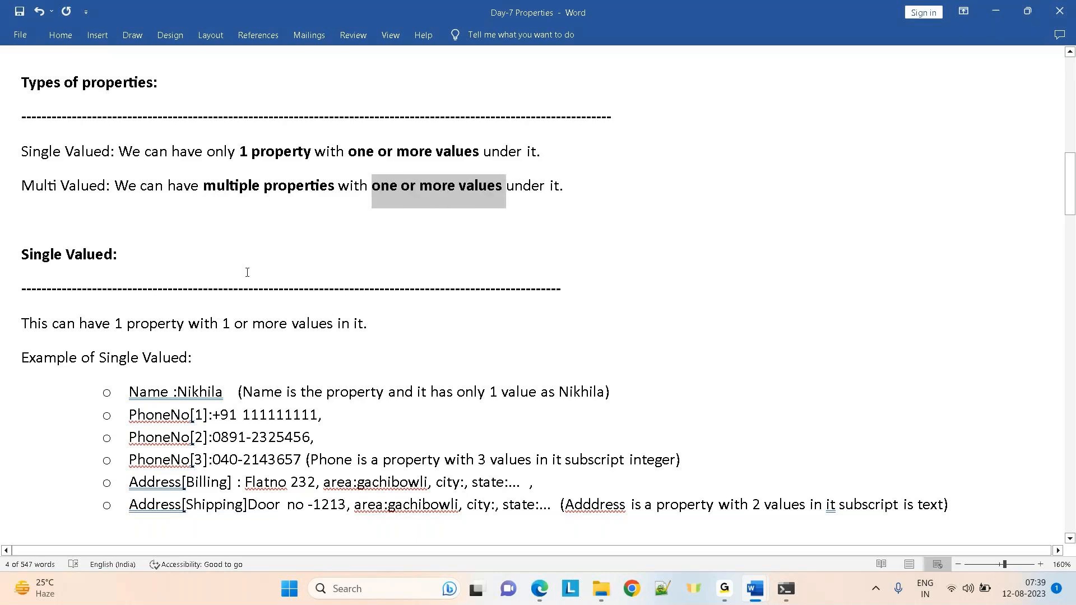
Select the Name property and its sample value in the first example, then jump to the document end
click(246, 272)
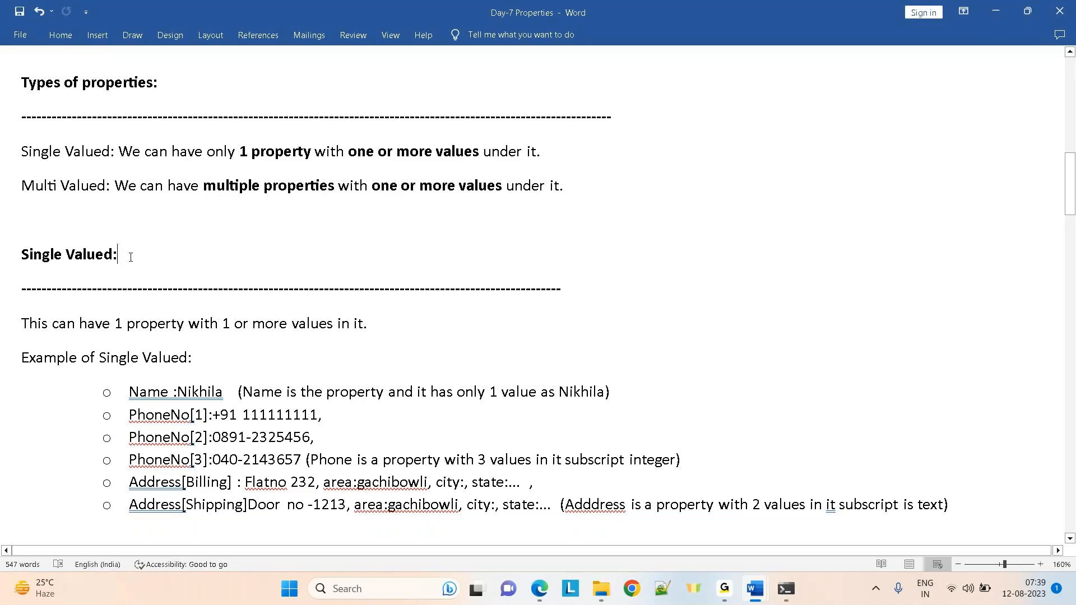
double_click(162, 397)
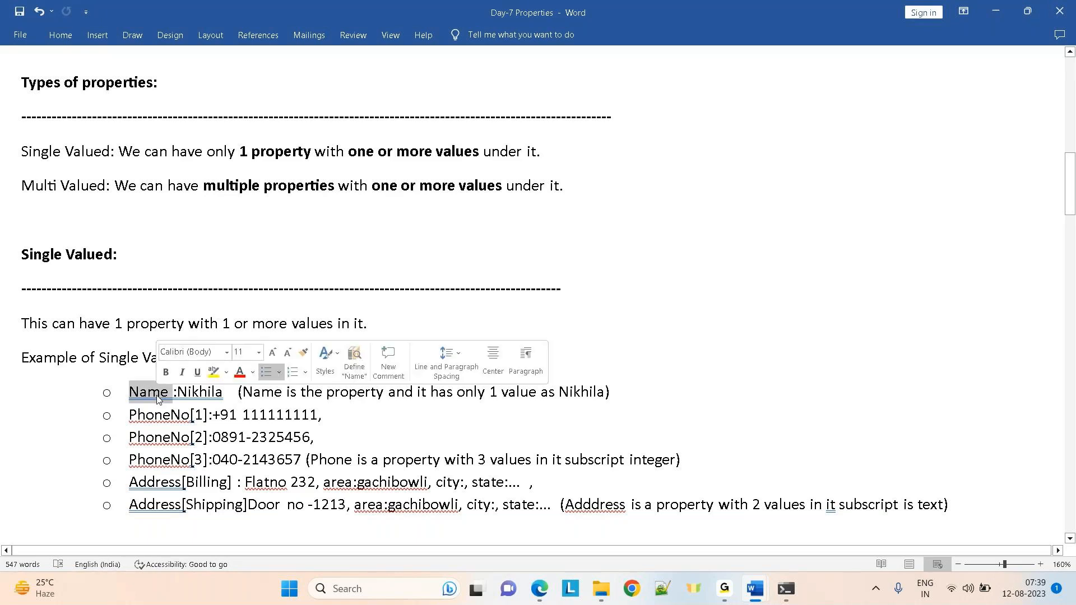
double_click(199, 396)
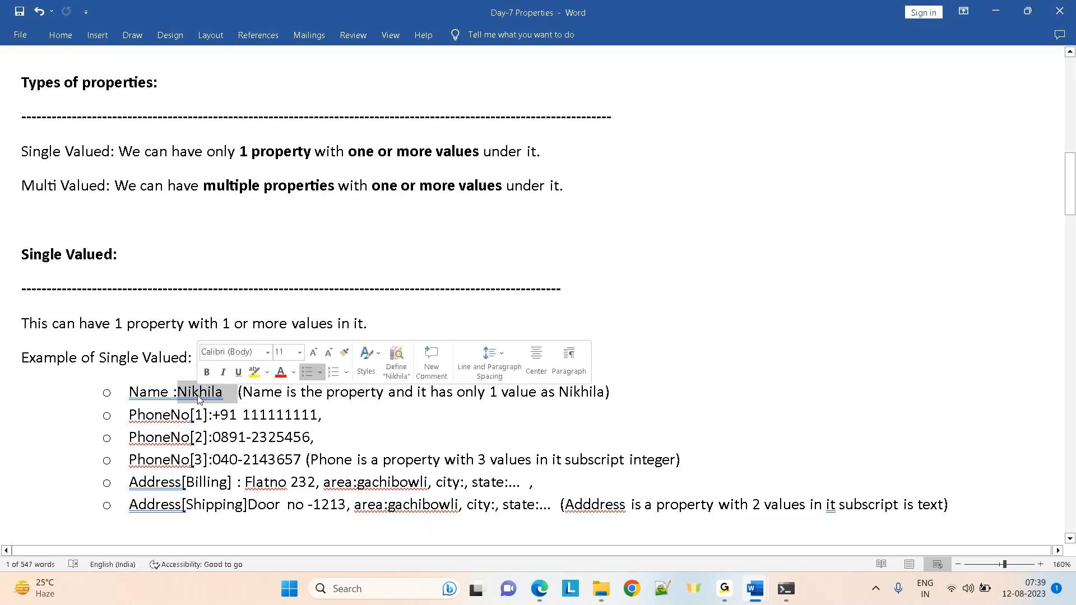
double_click(144, 396)
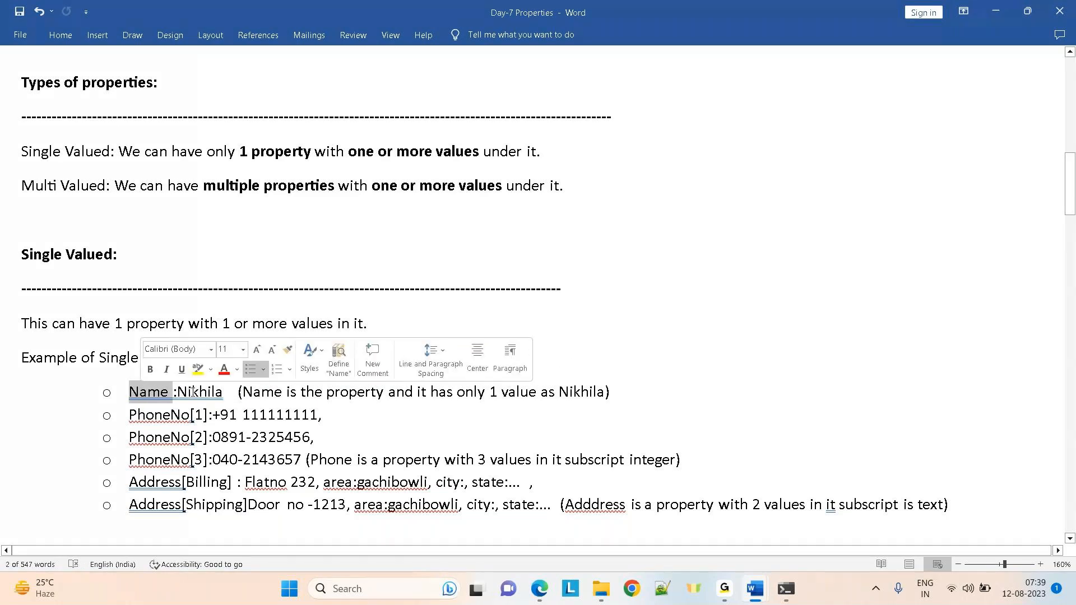
double_click(193, 392)
click(355, 404)
key(Down)
key(Down)
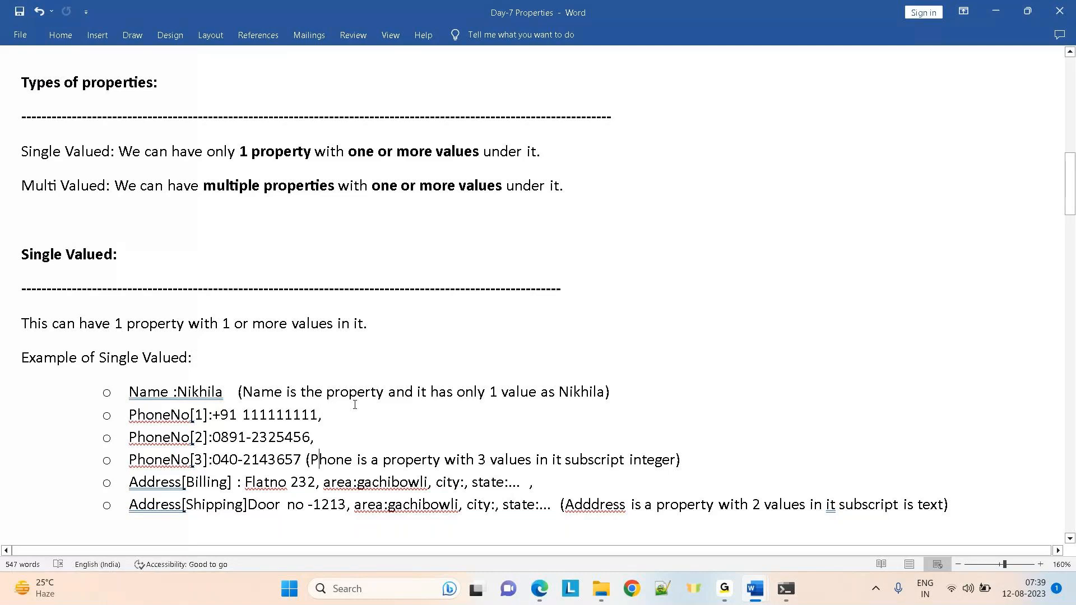
key(ctrl+End)
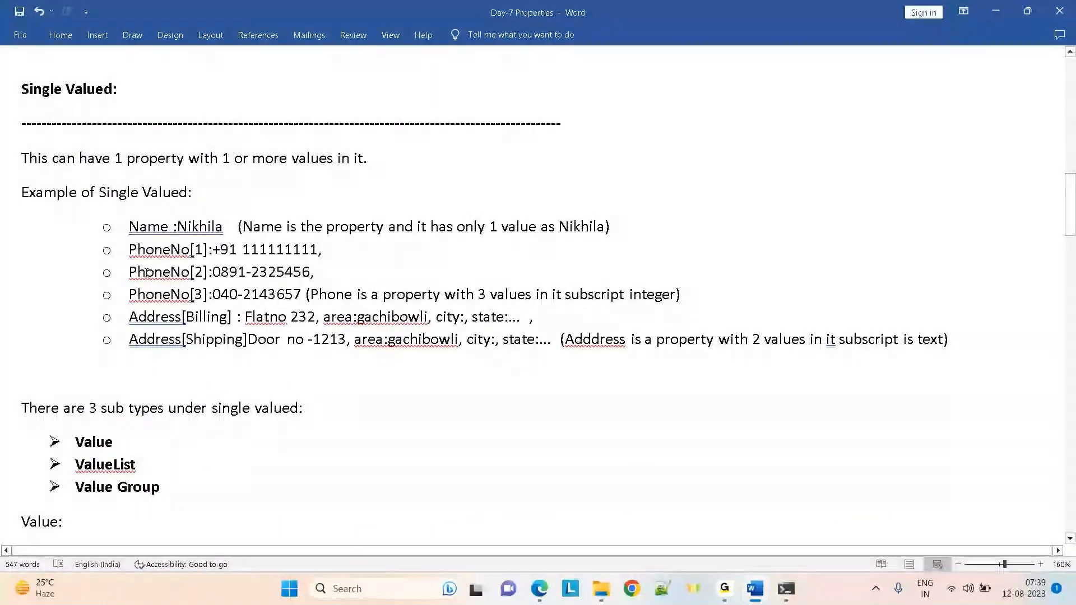
drag(130, 249, 185, 249)
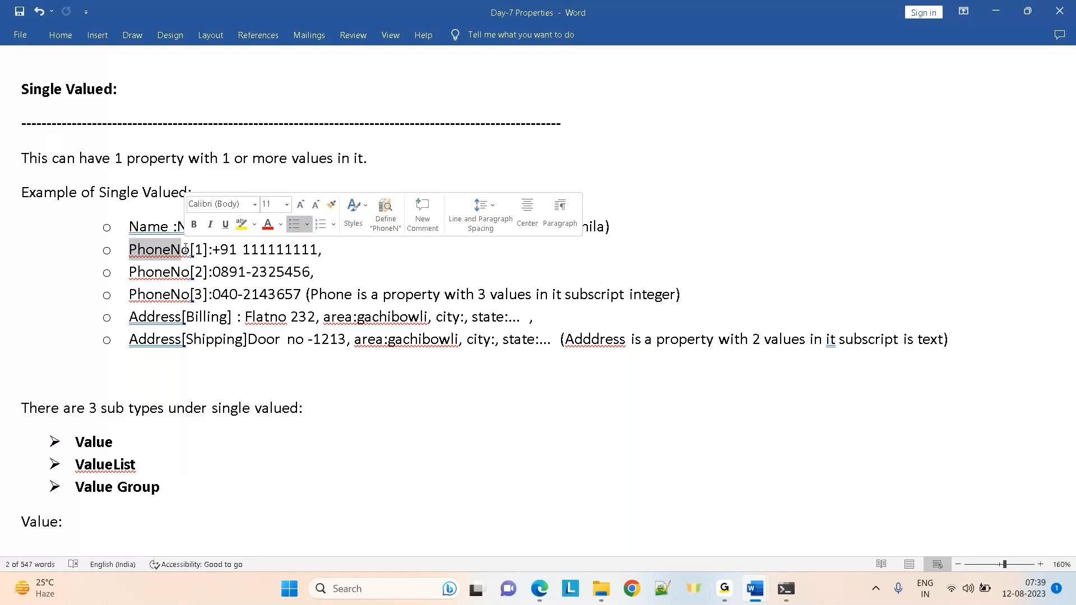
click(363, 273)
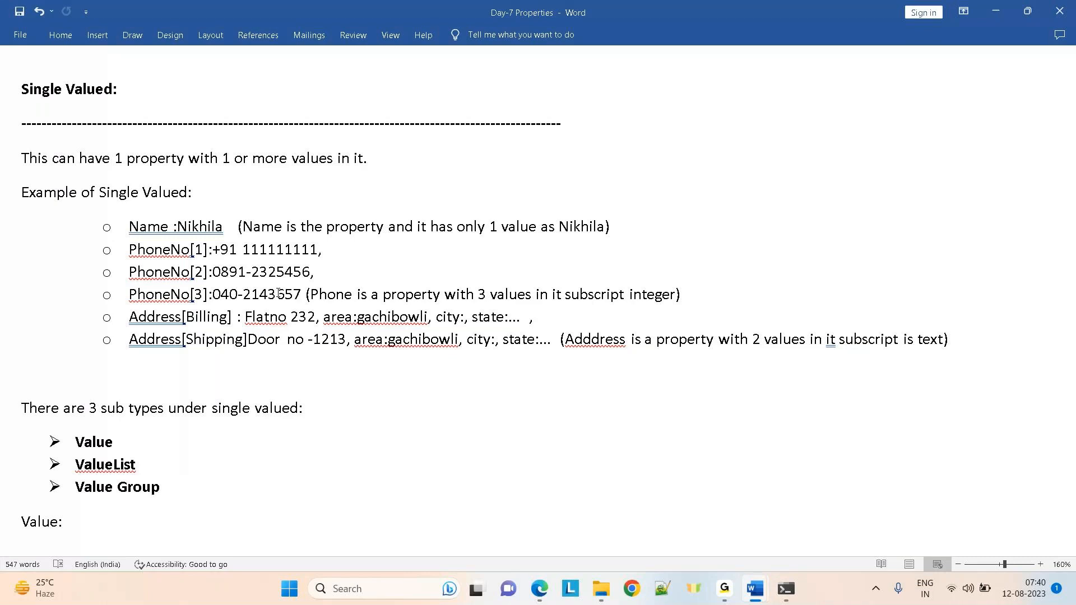
drag(128, 249, 304, 295)
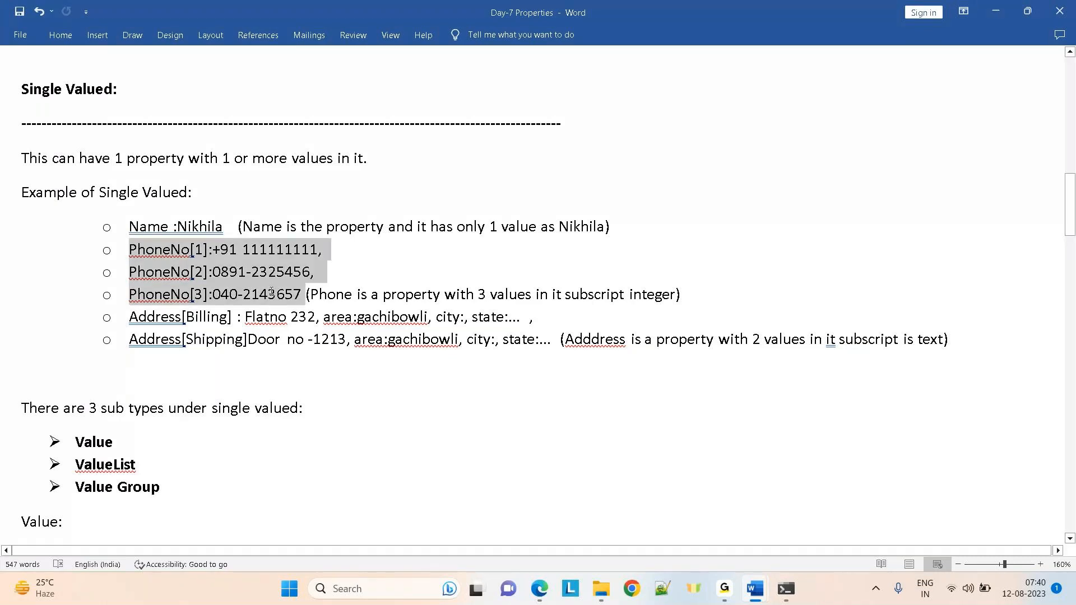
click(213, 296)
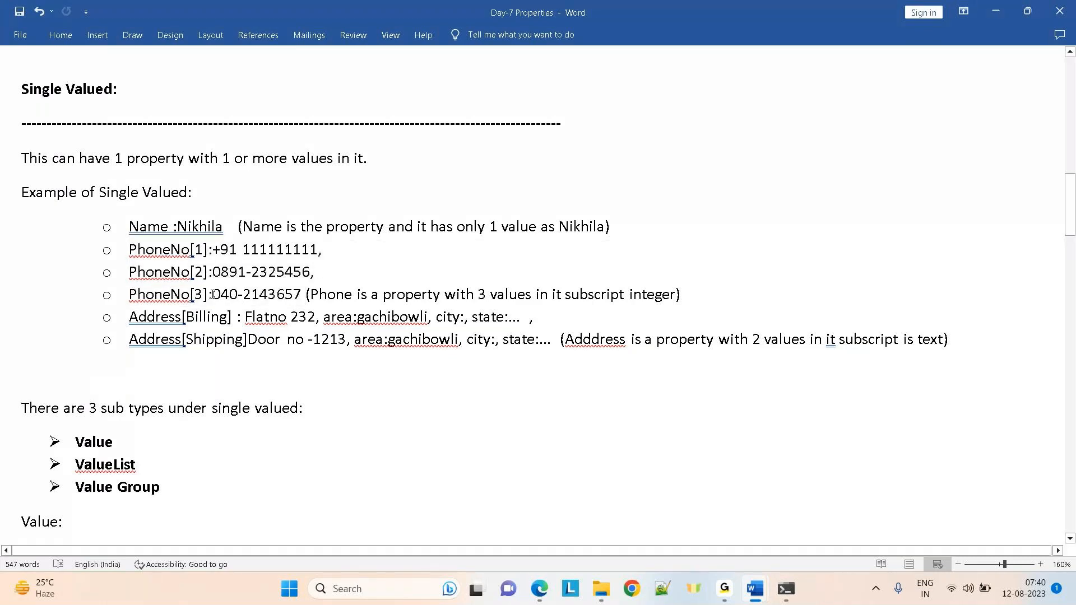
drag(213, 295, 192, 297)
click(163, 244)
click(229, 297)
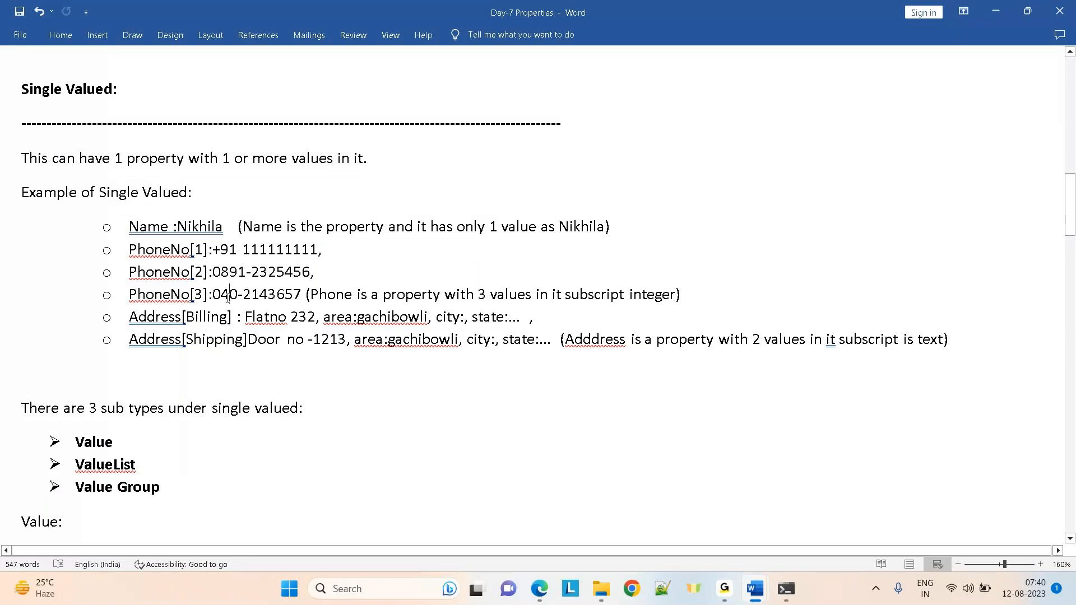
click(374, 273)
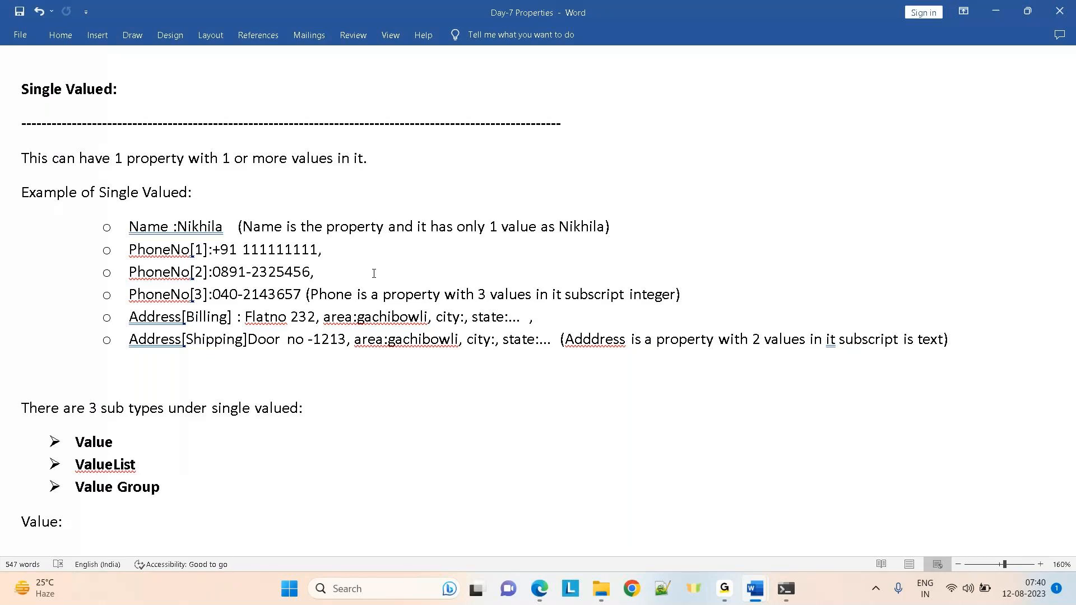
click(207, 297)
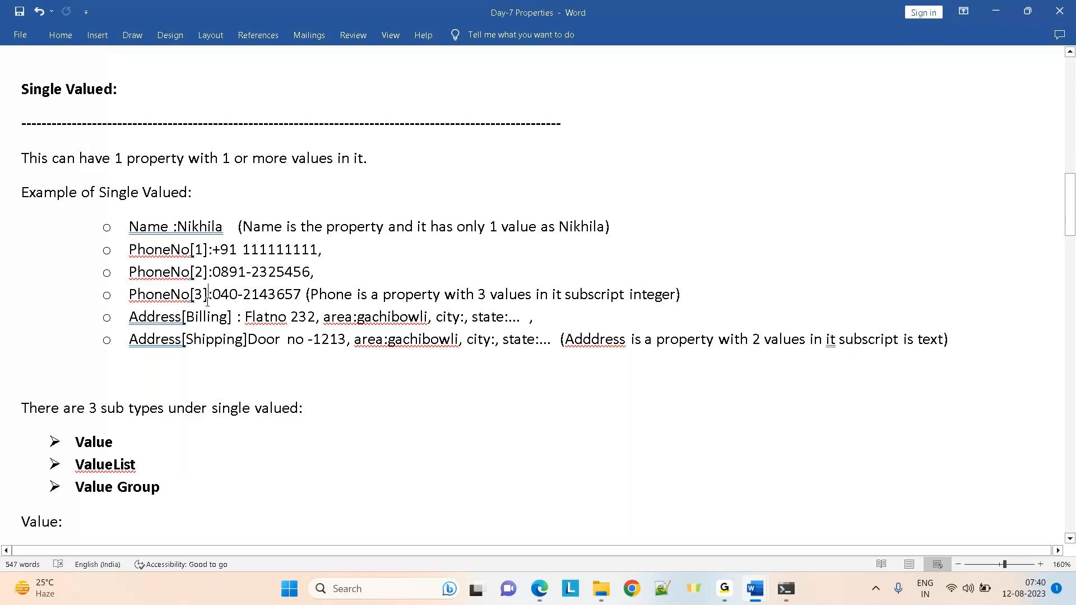
mouse_move(725, 589)
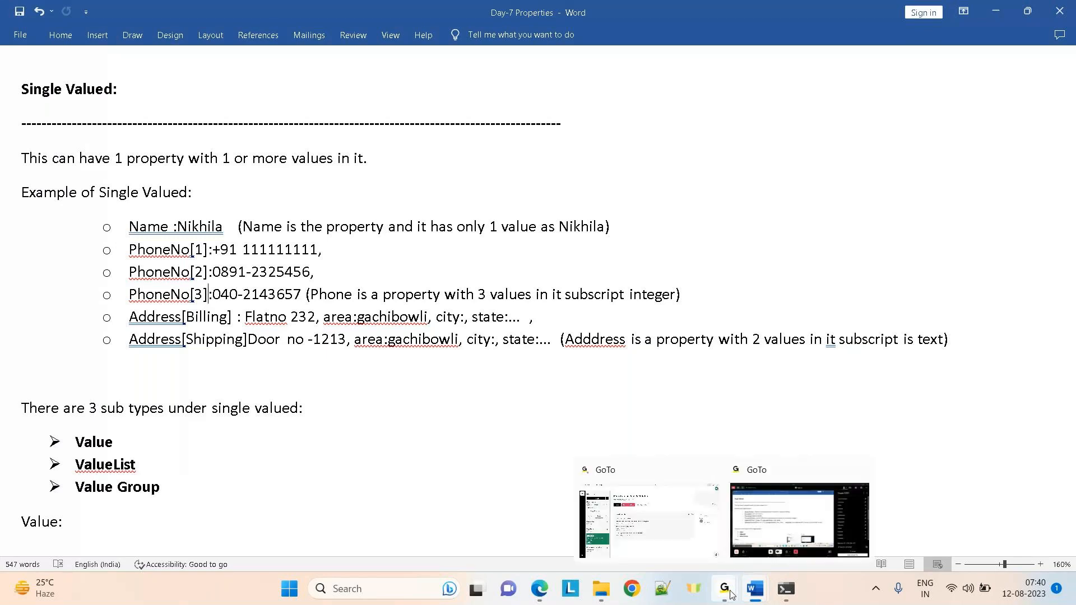
click(769, 520)
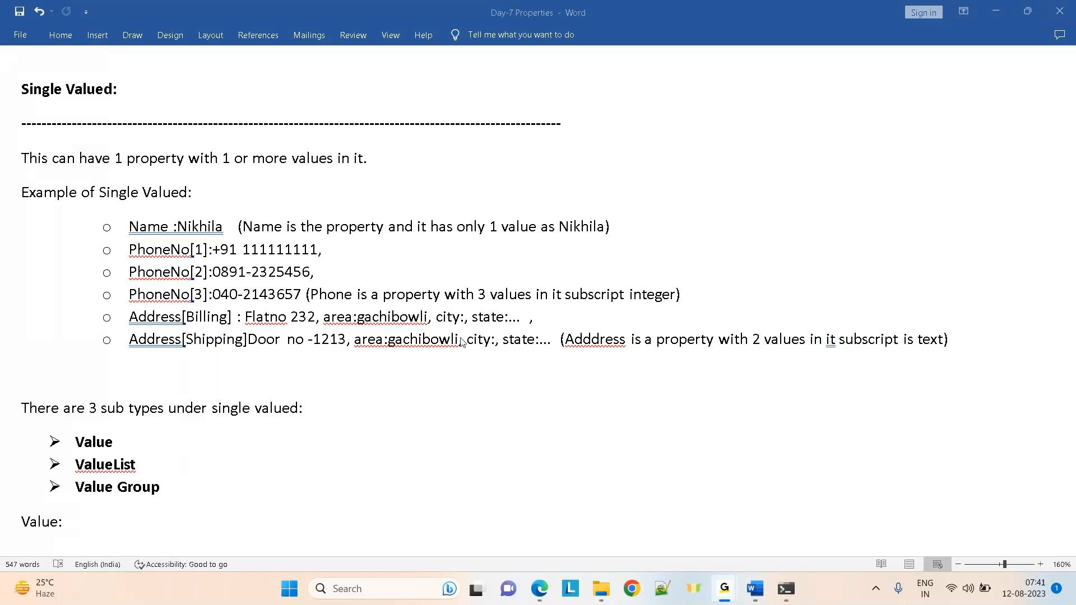
click(208, 294)
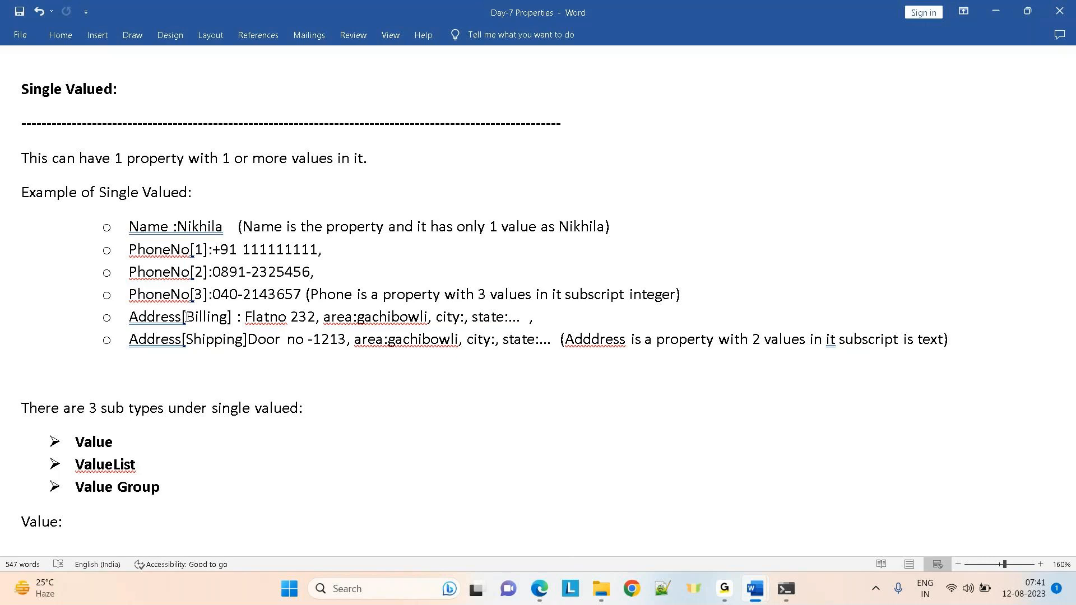
double_click(139, 227)
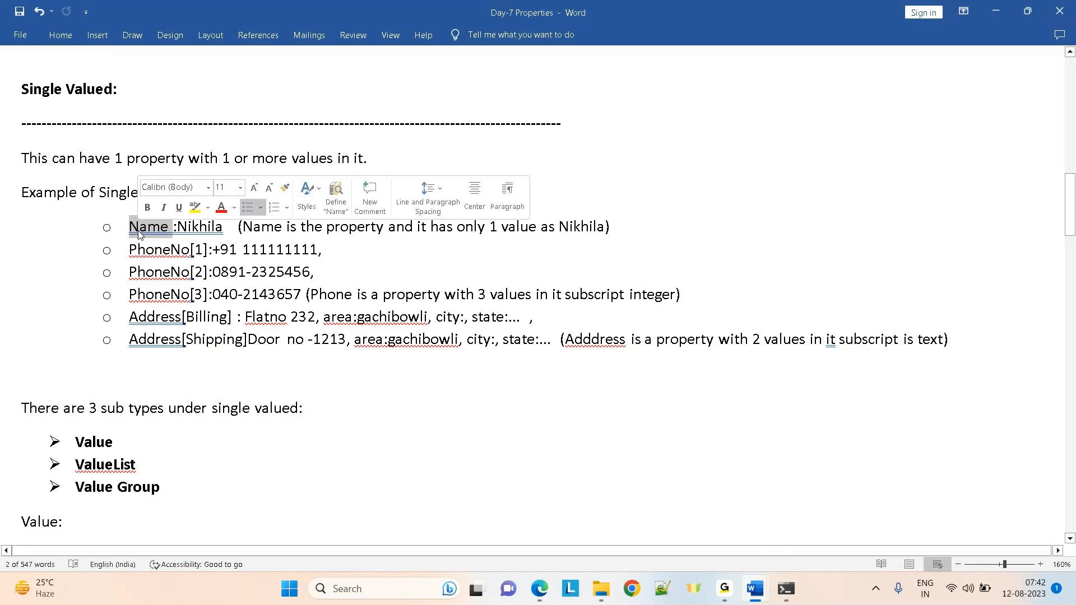
double_click(187, 230)
click(147, 253)
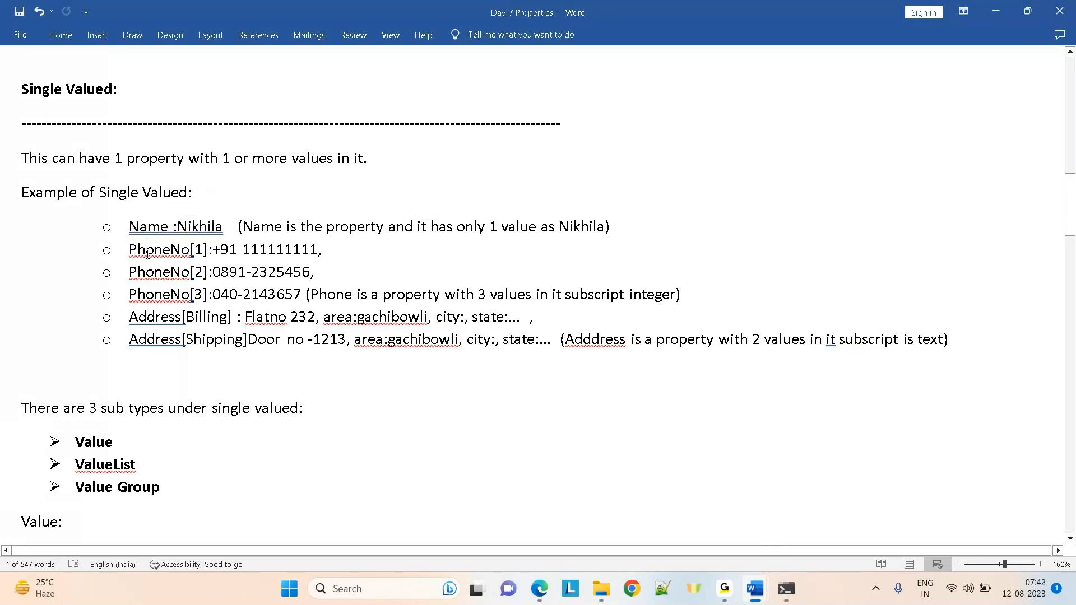
double_click(148, 252)
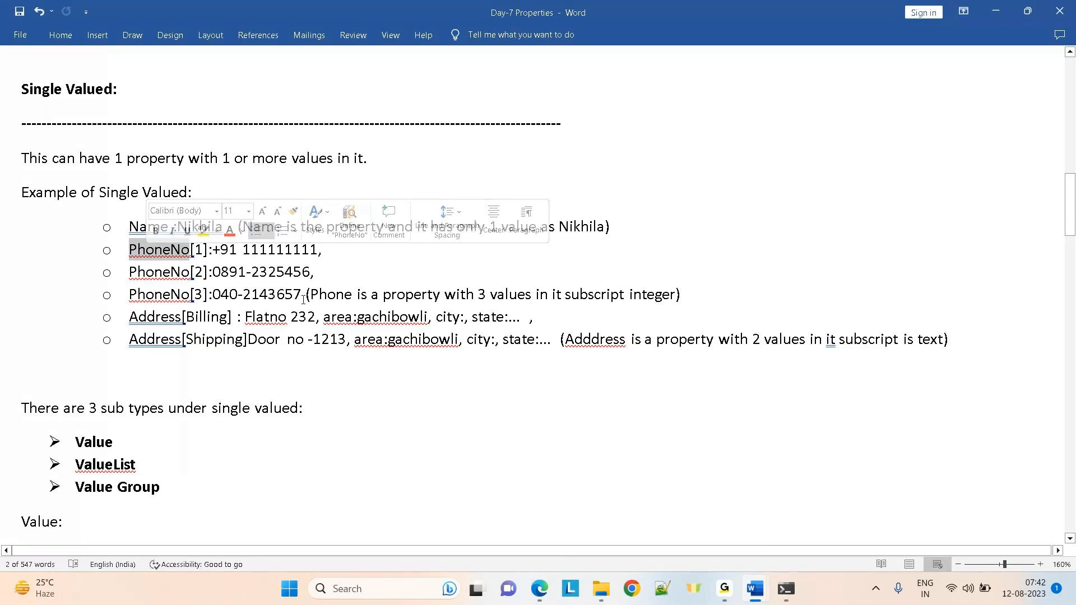
double_click(160, 319)
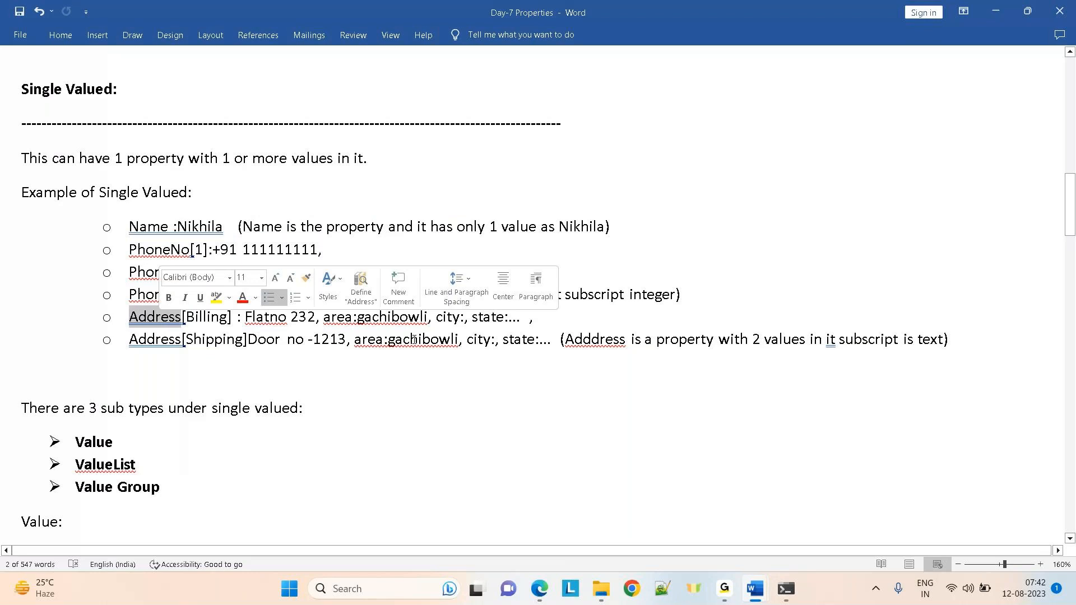
click(615, 190)
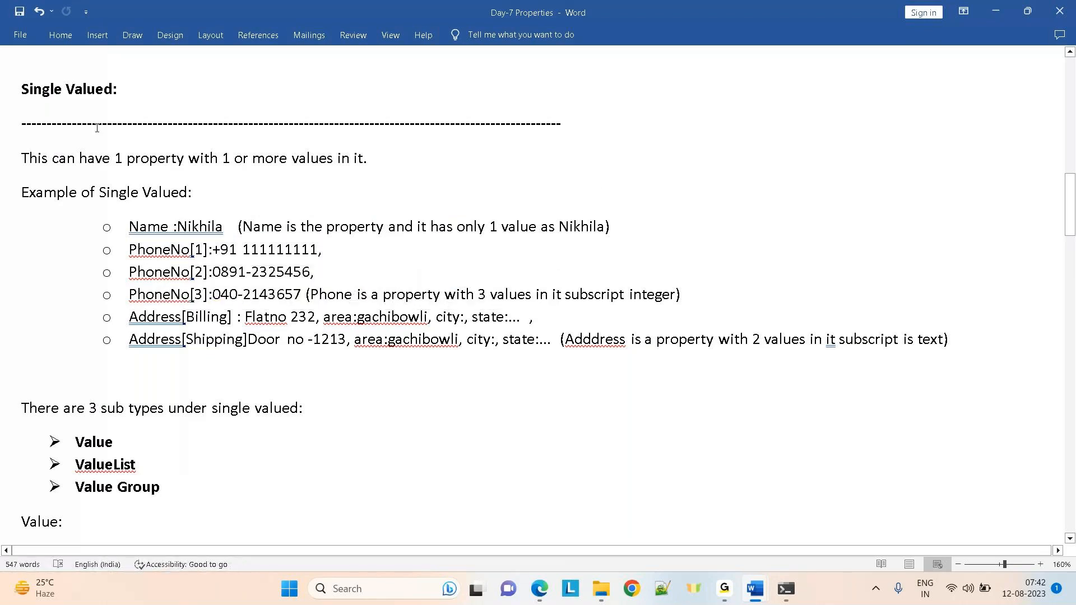
drag(115, 158, 176, 162)
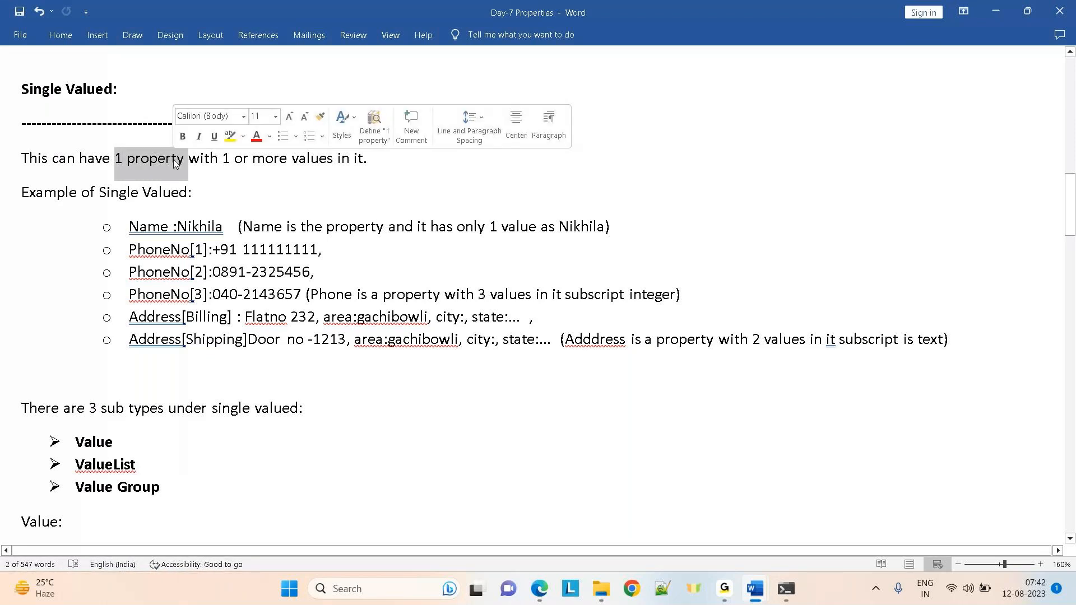
click(292, 200)
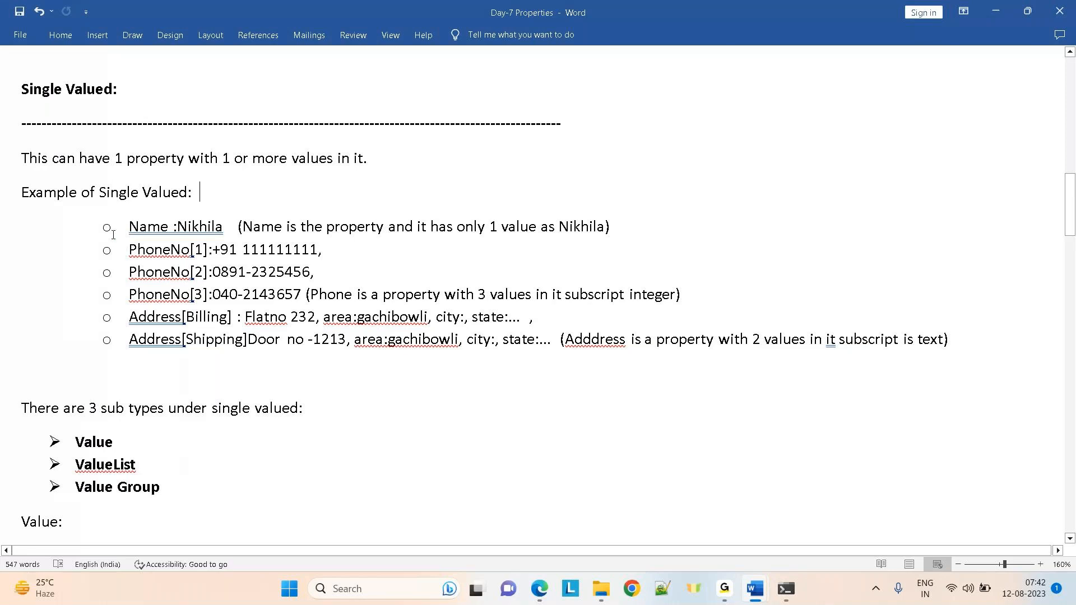
drag(128, 226, 868, 346)
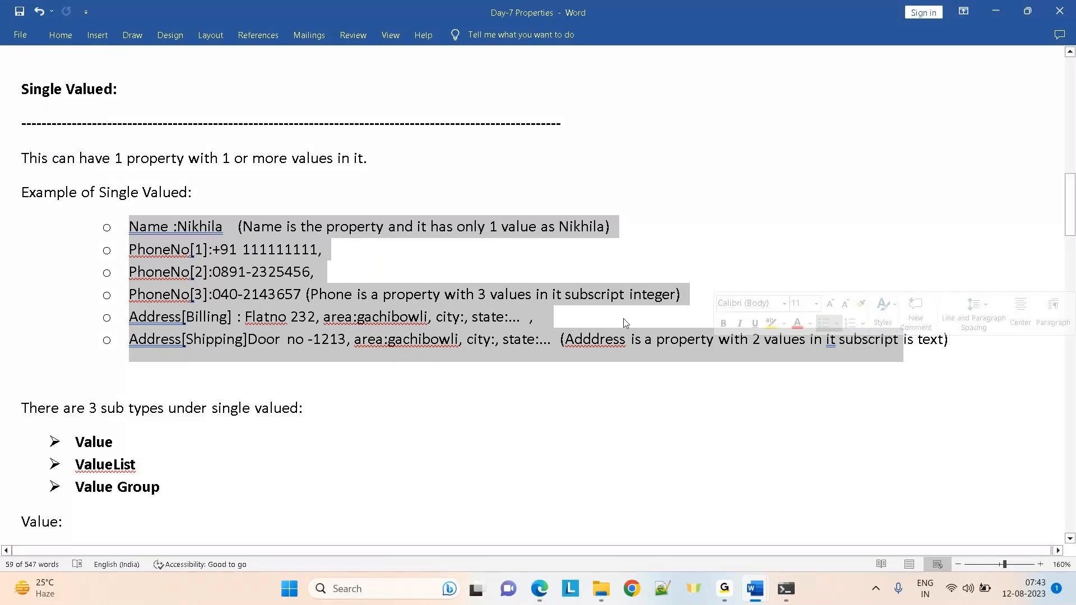
click(367, 292)
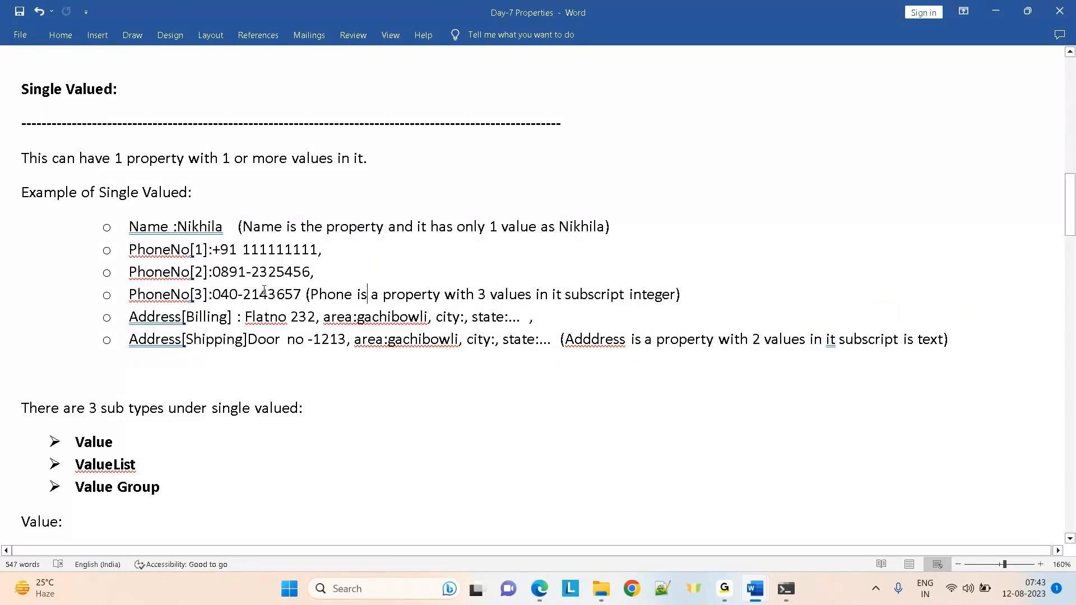
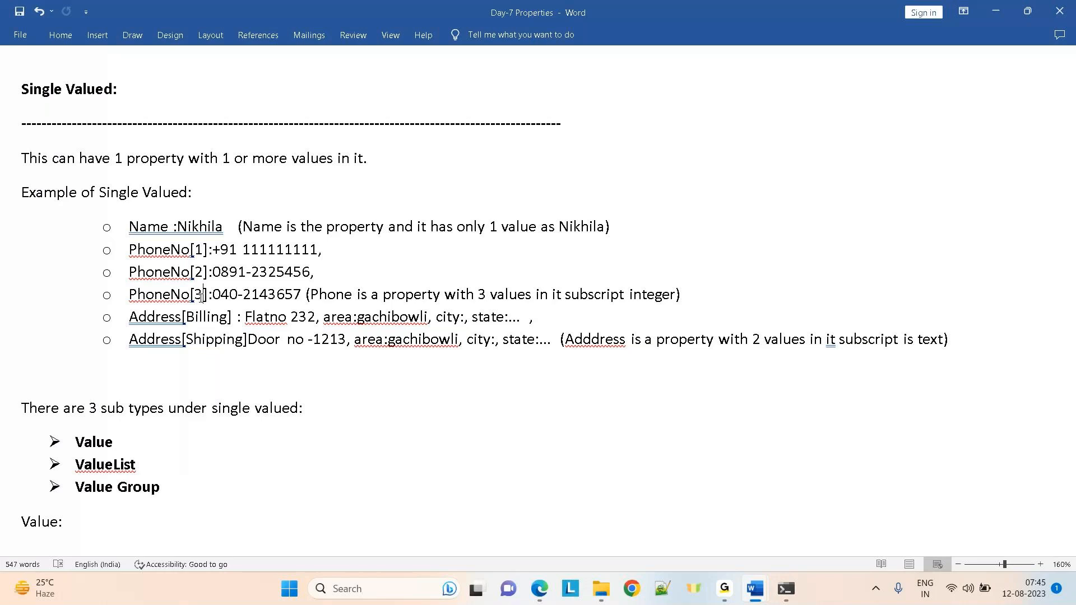
Step down to the Value definition and highlight the example's Name property and its value
click(357, 425)
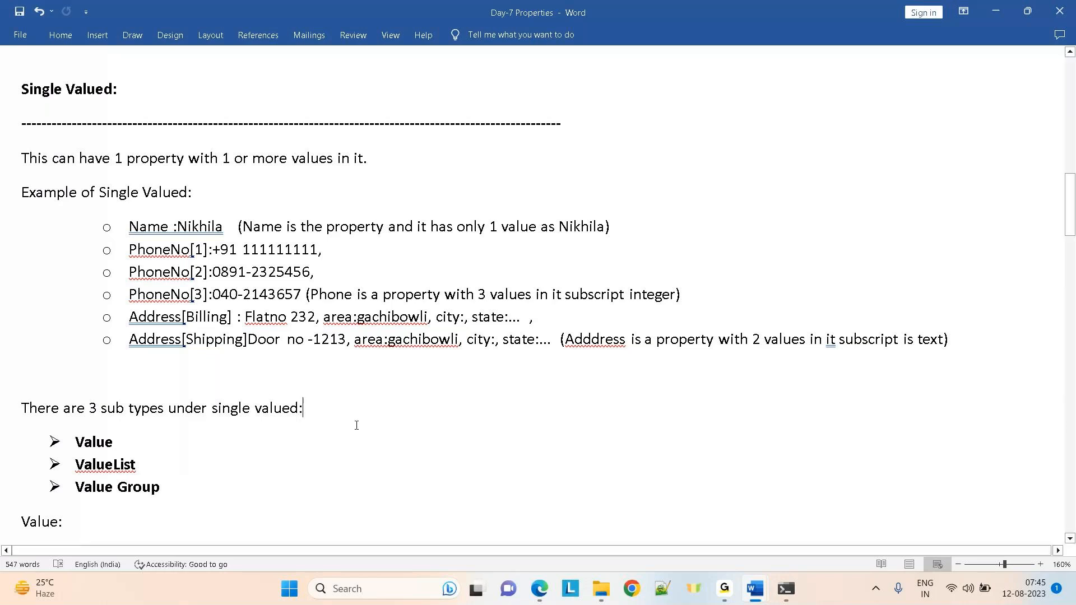
key(Down)
key(Down)
key(Down)
key(Down)
key(Down)
key(Down)
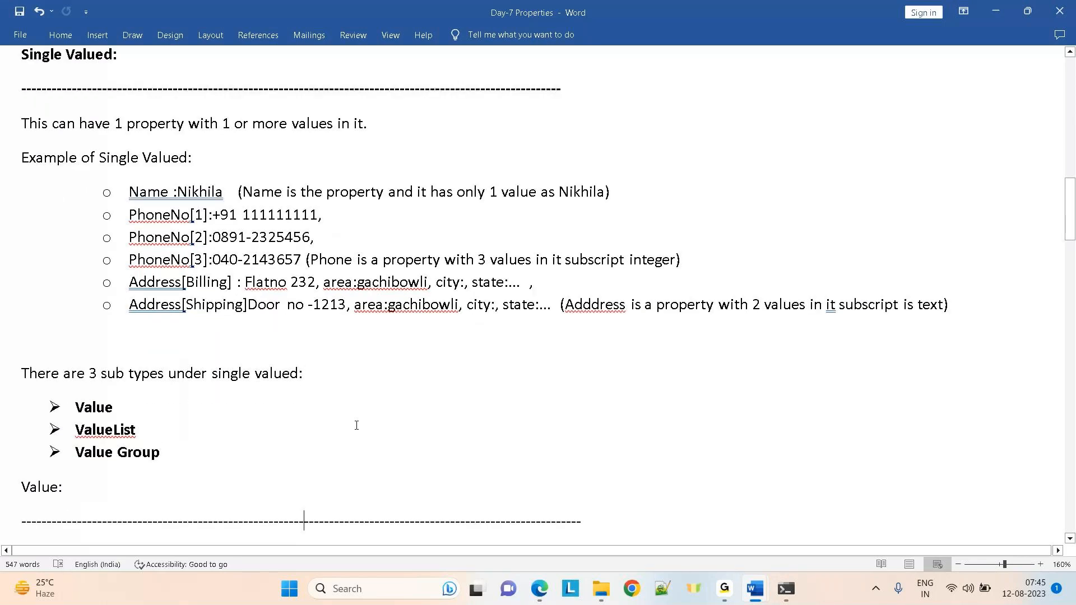
key(Down)
key(Down)
key(Down)
key(Down)
key(Down)
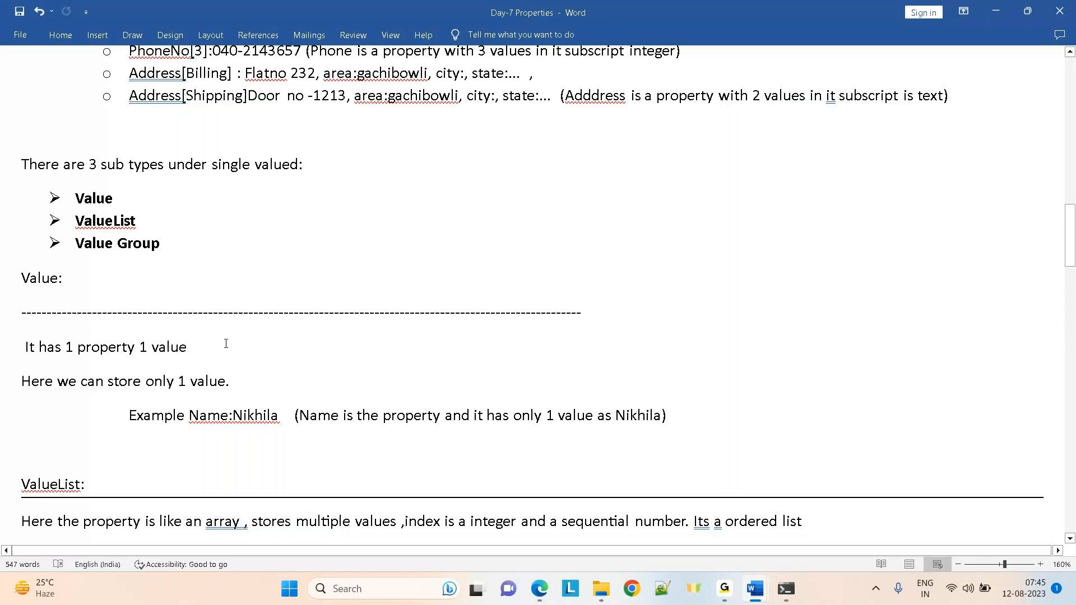
double_click(201, 417)
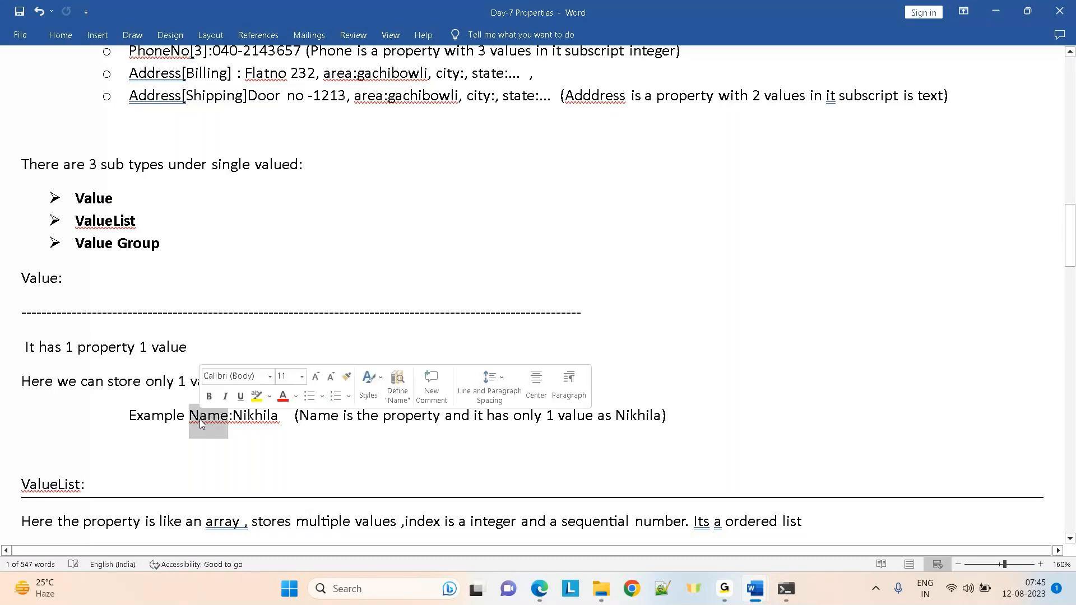
double_click(231, 415)
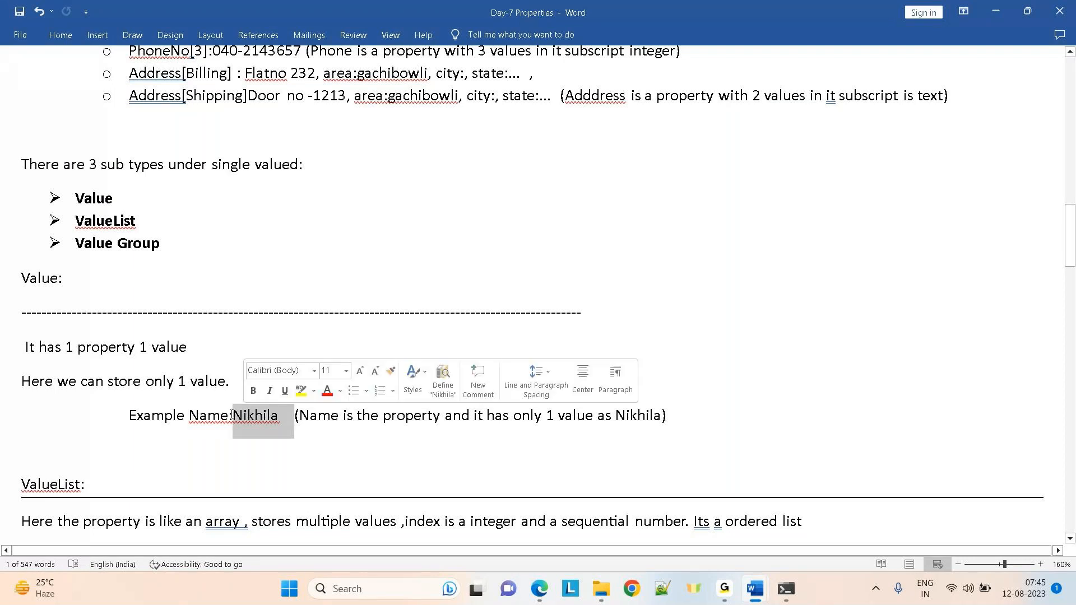
click(255, 418)
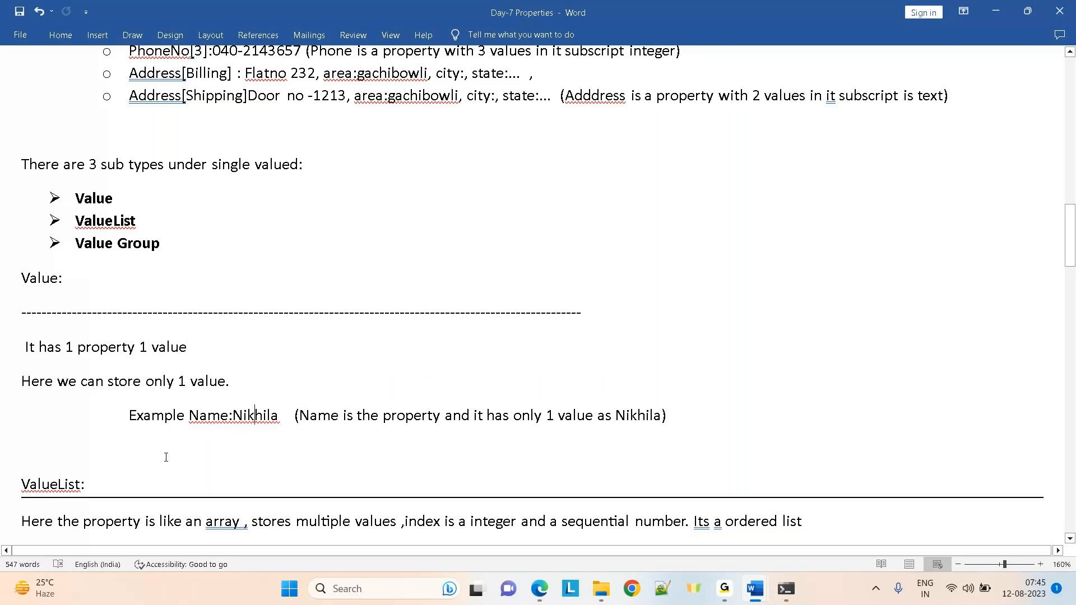
key(Down)
key(Down)
key(Down)
key(Down)
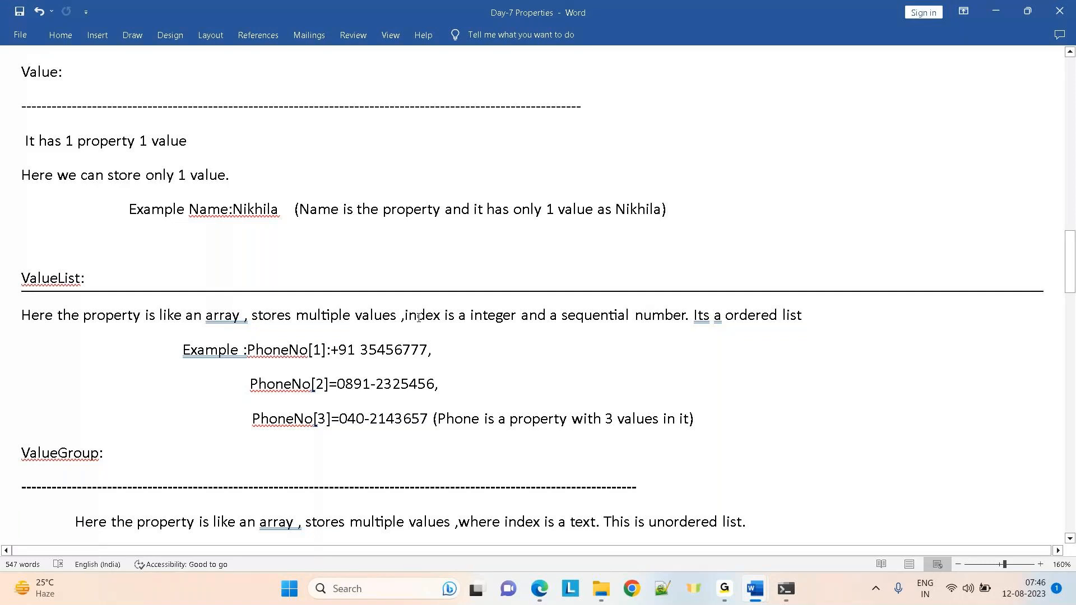
Highlight 'index is a integer', 'a sequential number' and the ValueList heading, then move toward ValueGroup
drag(405, 317, 684, 320)
click(589, 351)
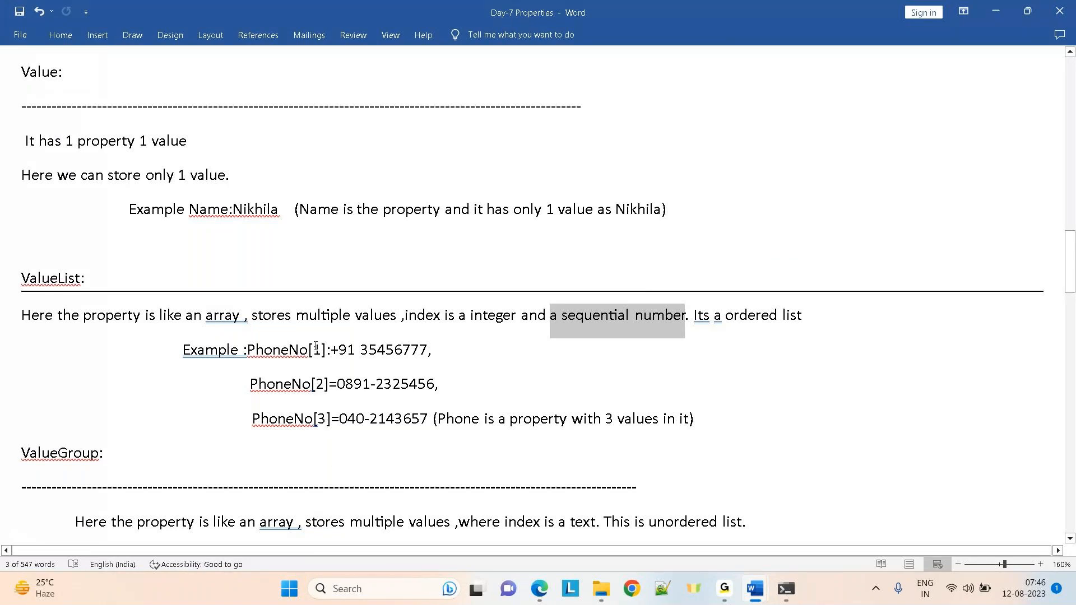
drag(109, 277, 20, 280)
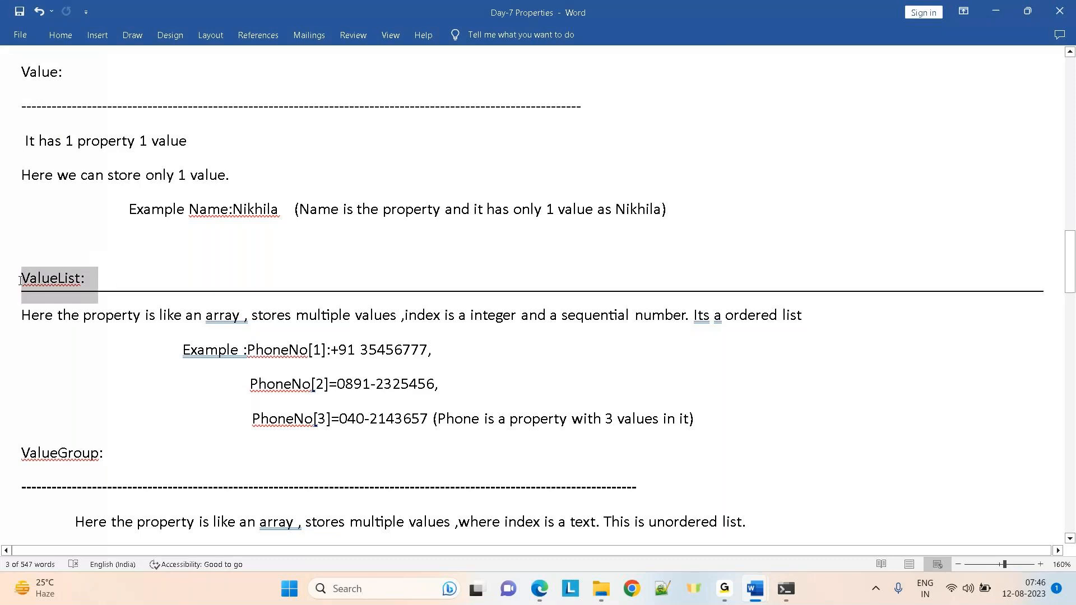
click(141, 282)
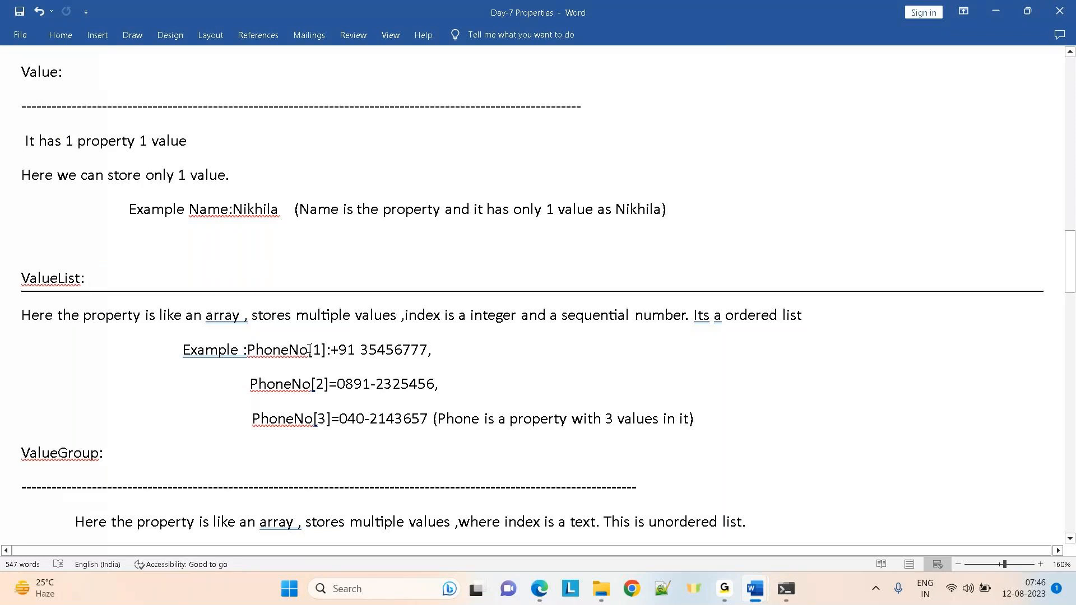
click(323, 442)
key(Down)
key(Down)
key(Down)
key(Down)
key(Down)
key(Down)
key(Down)
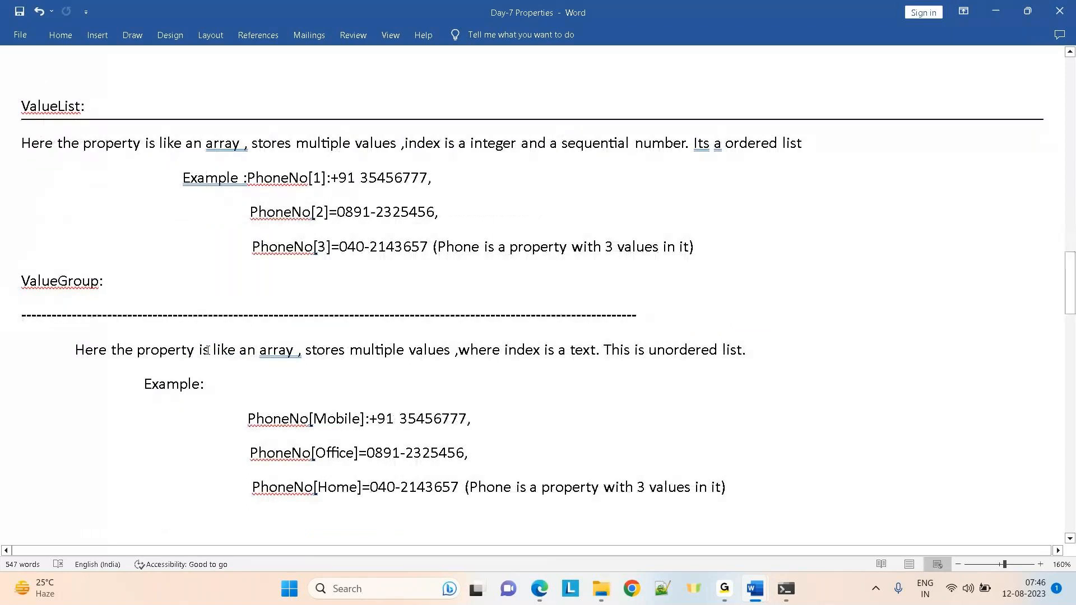
drag(199, 350, 307, 350)
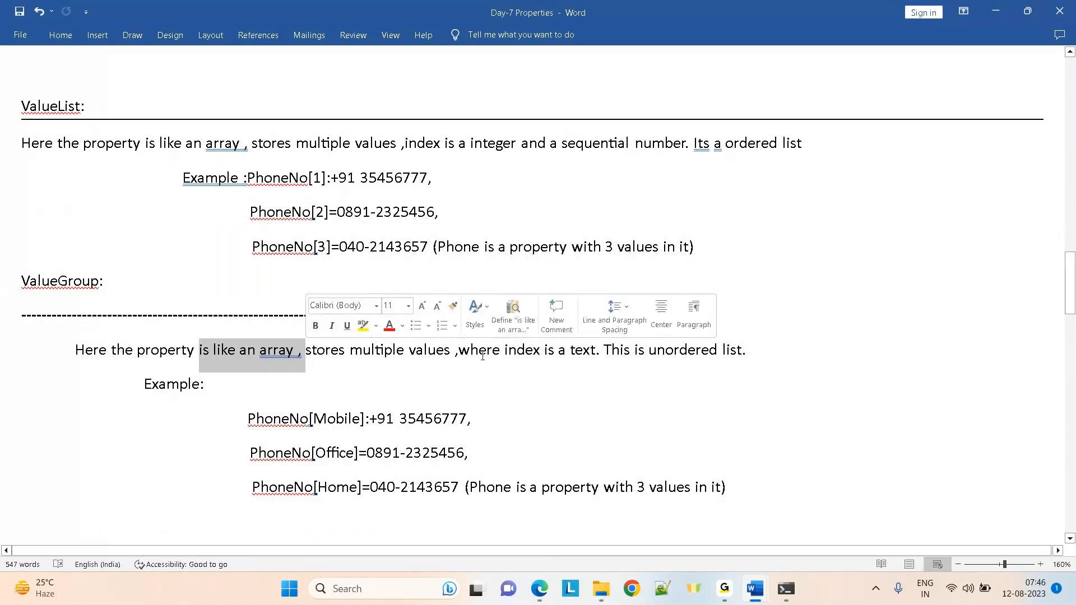
drag(459, 351, 607, 362)
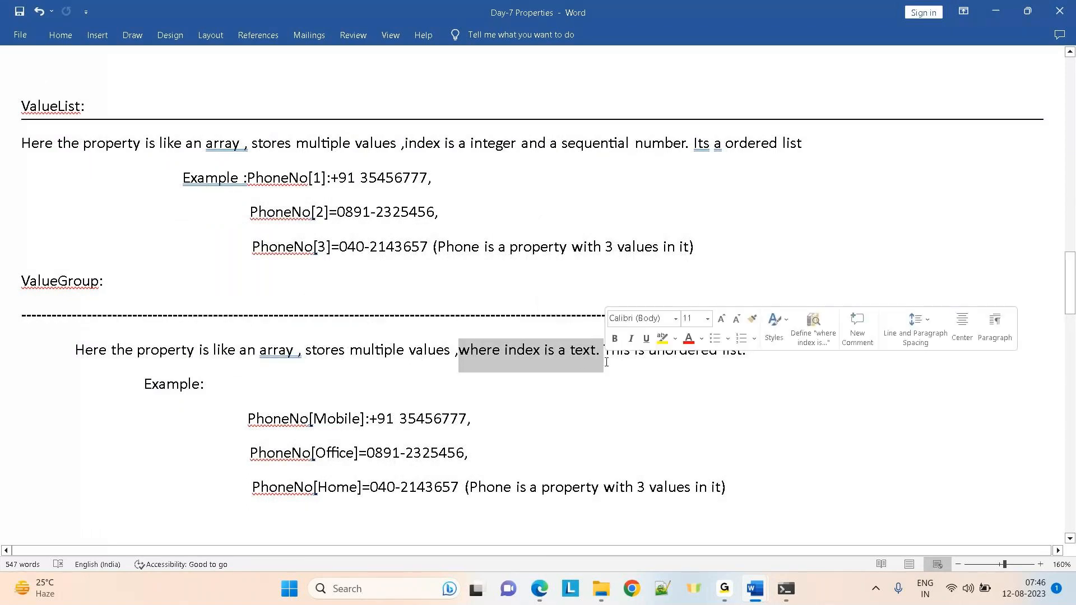
drag(672, 352, 810, 354)
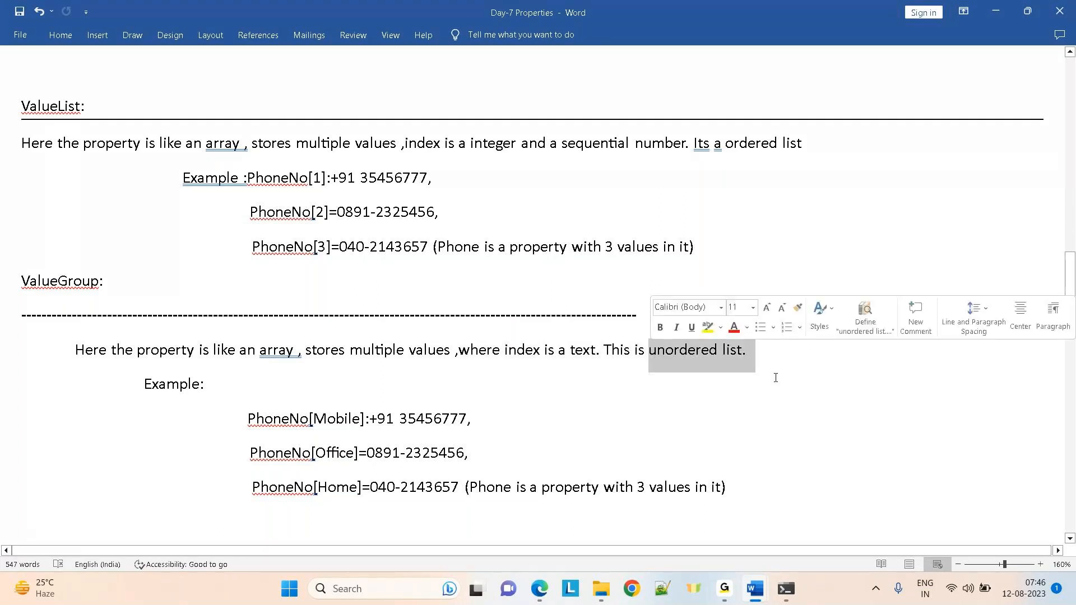
drag(726, 143, 821, 144)
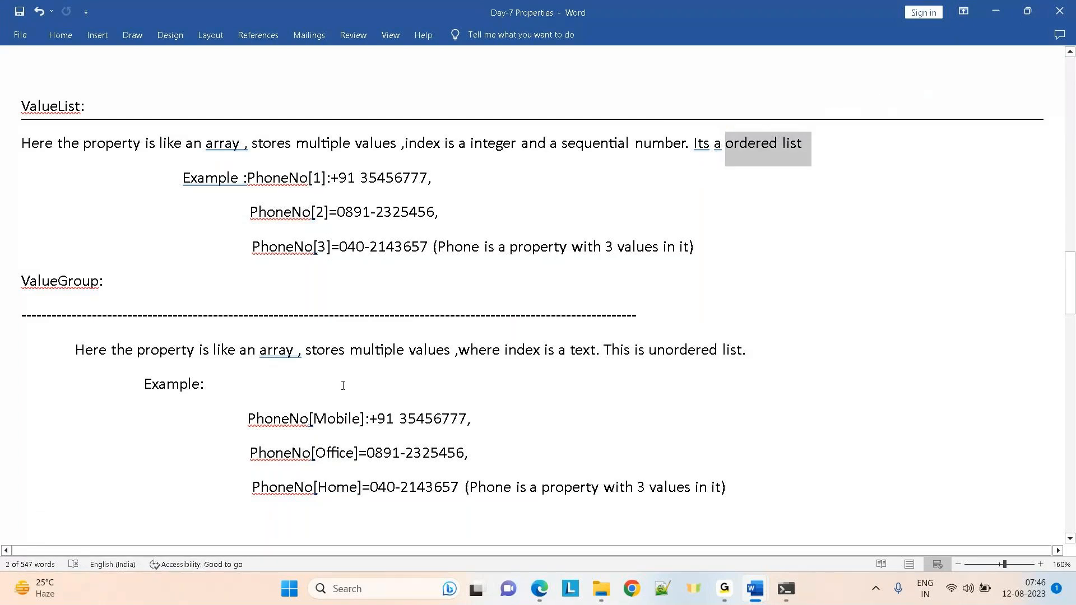
double_click(330, 453)
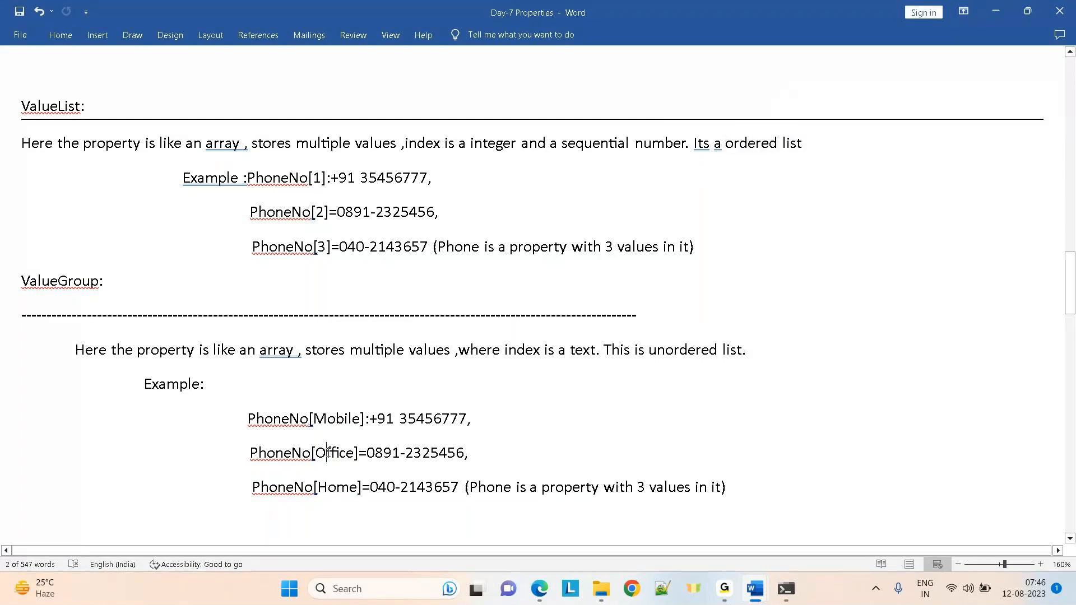
double_click(334, 488)
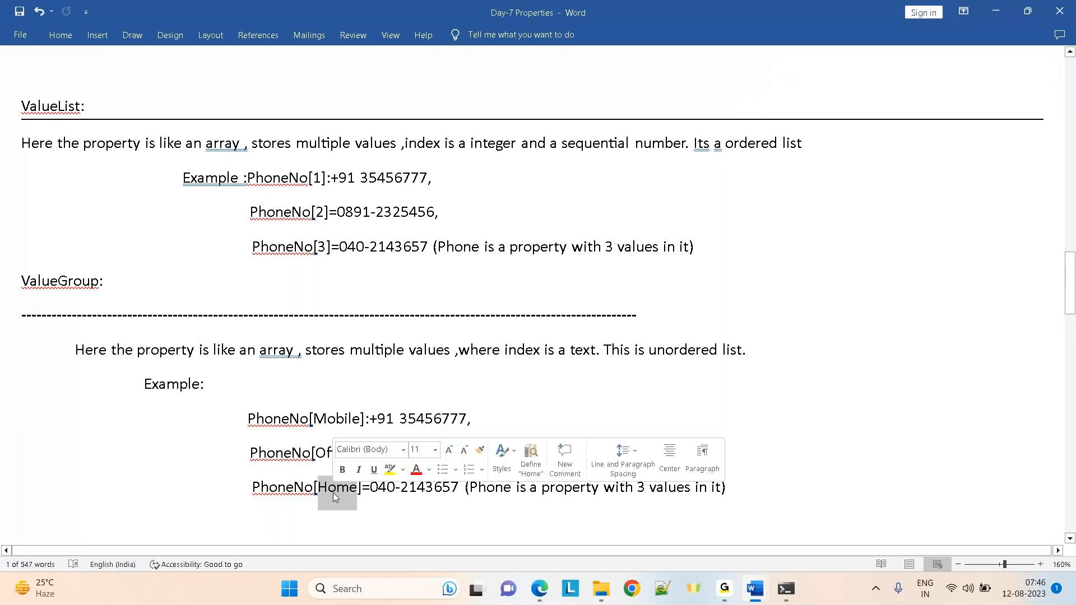
click(172, 449)
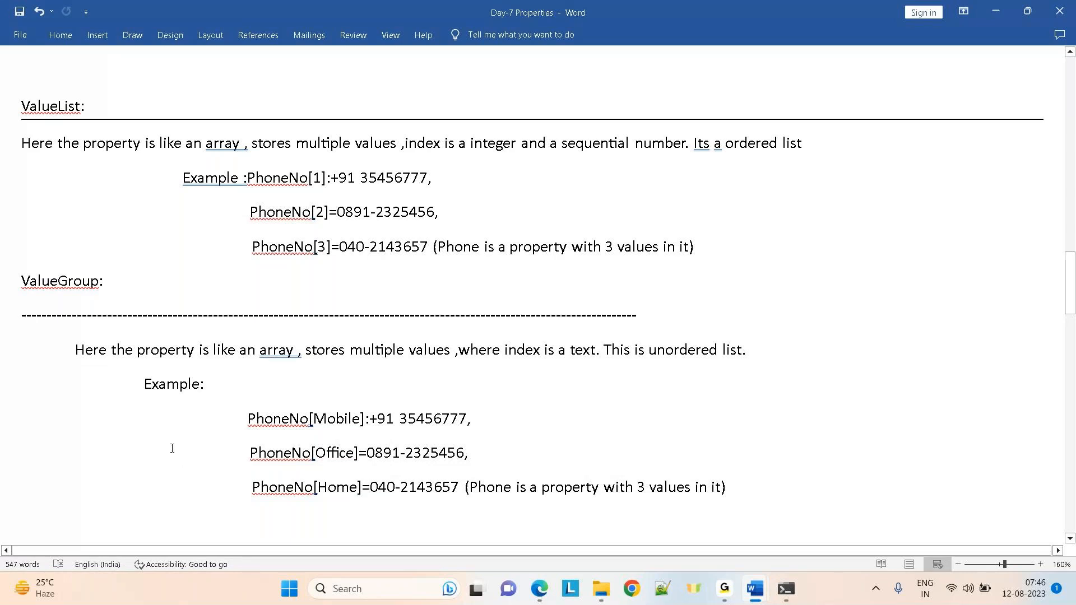
key(Up)
key(Up)
key(Up)
key(Up)
key(Up)
key(Up)
key(Up)
key(Up)
key(Up)
key(Up)
key(Up)
key(Up)
key(Up)
key(Up)
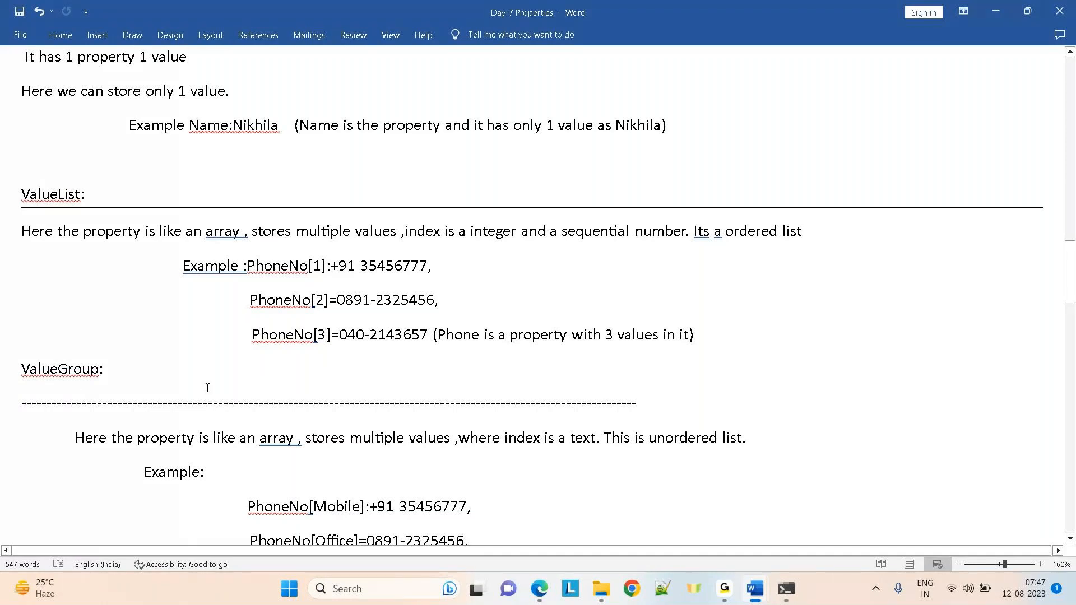
double_click(337, 507)
key(ctrl+End)
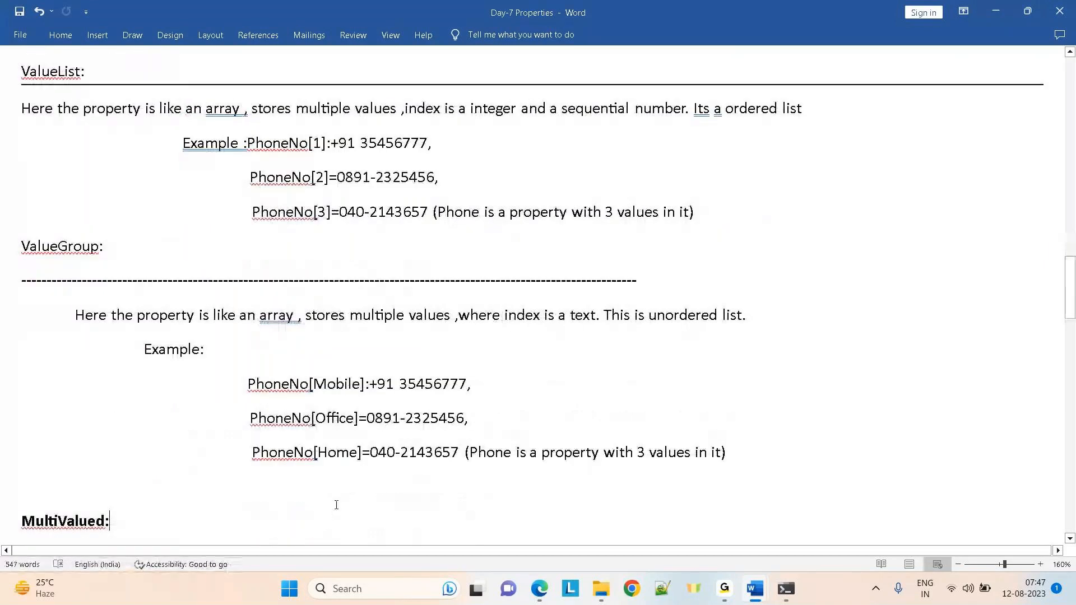
double_click(334, 386)
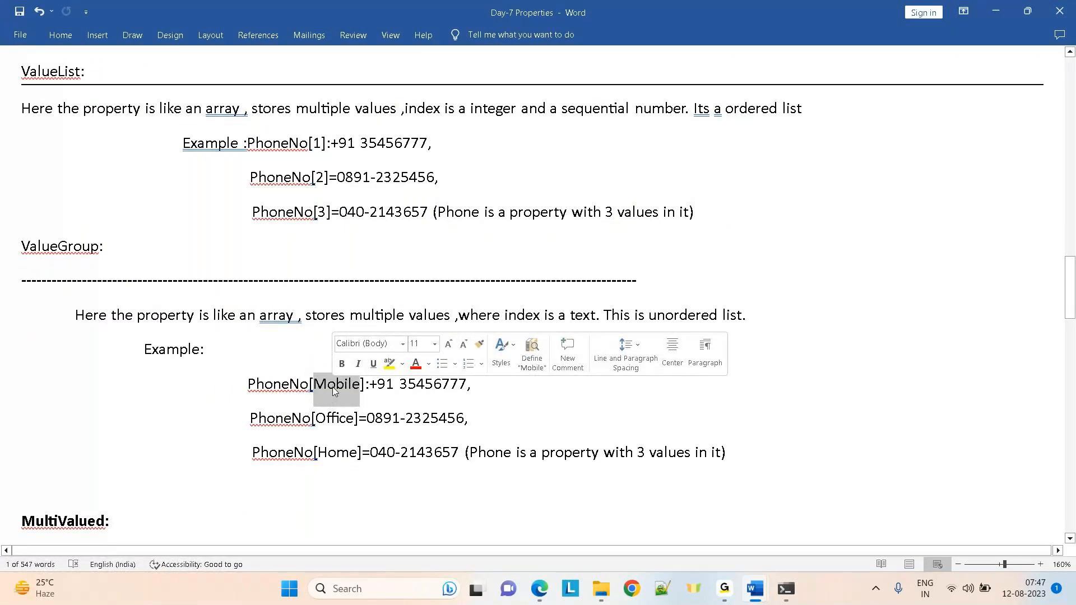
click(759, 451)
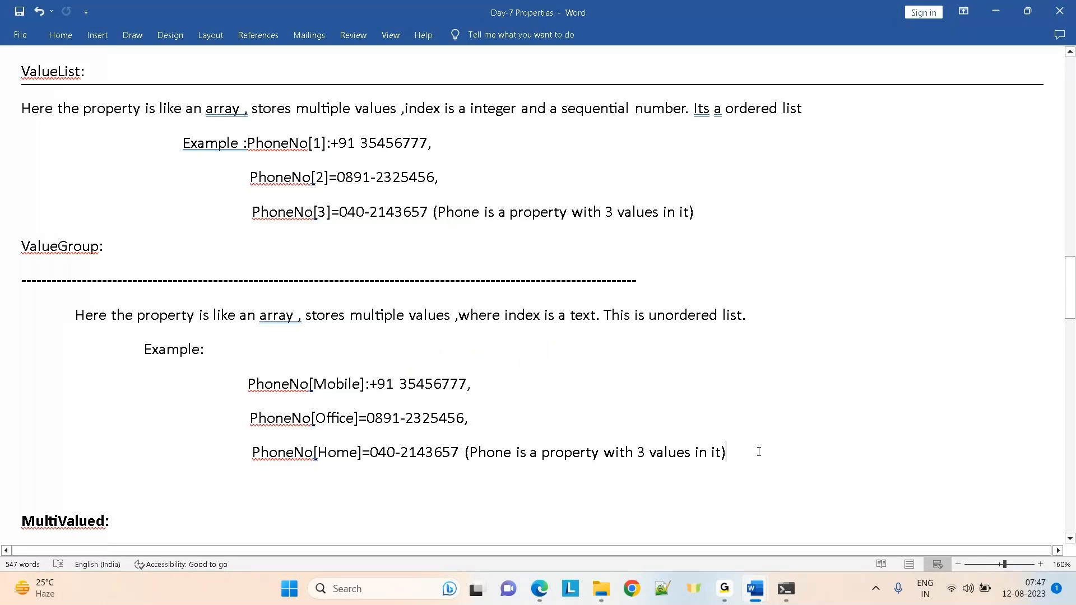
double_click(338, 387)
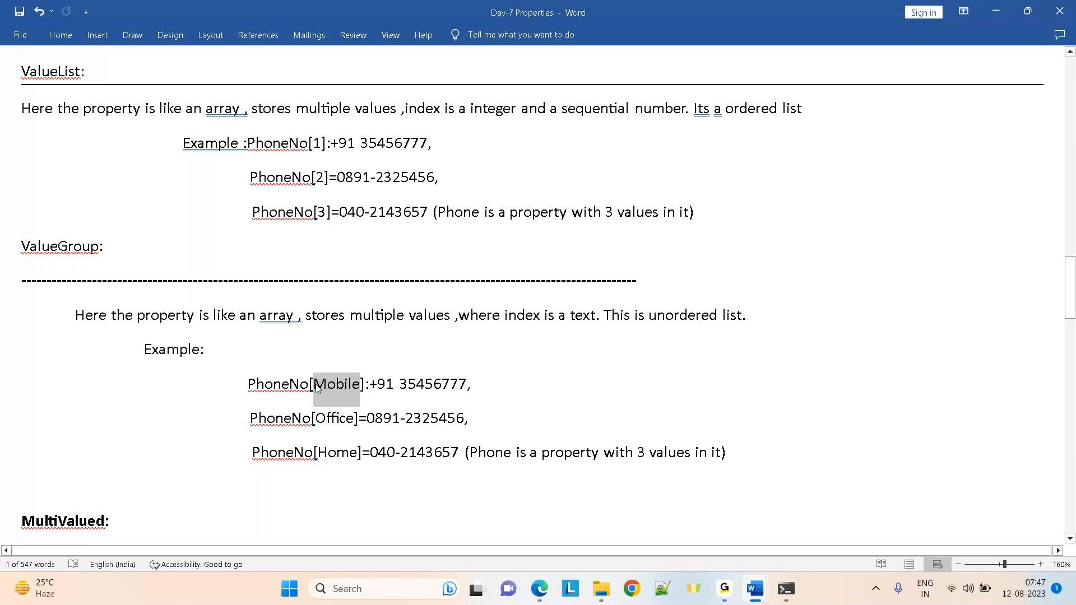
click(336, 385)
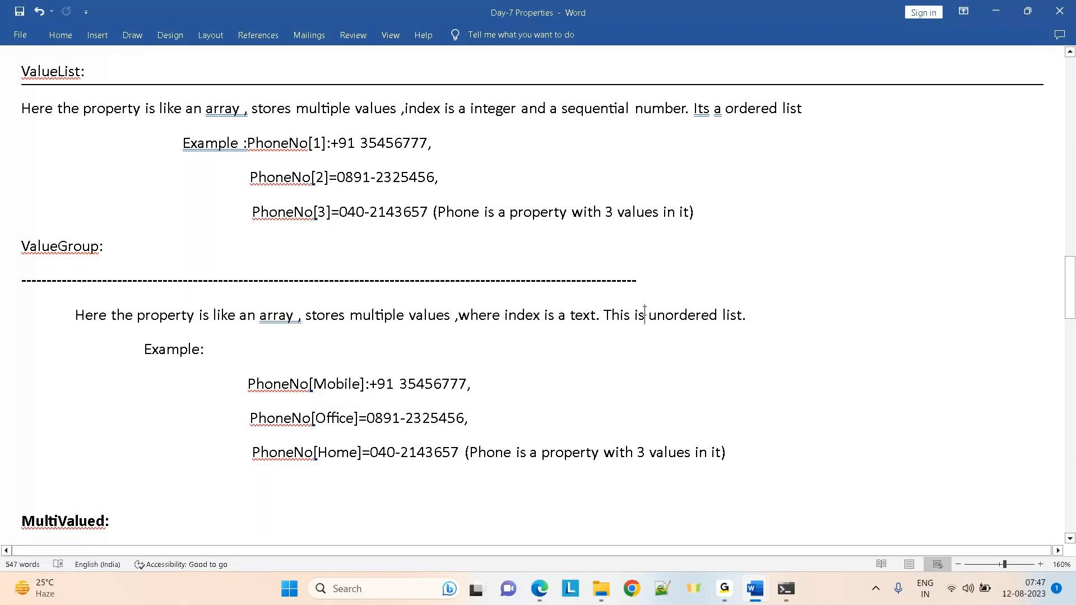
drag(644, 314, 815, 303)
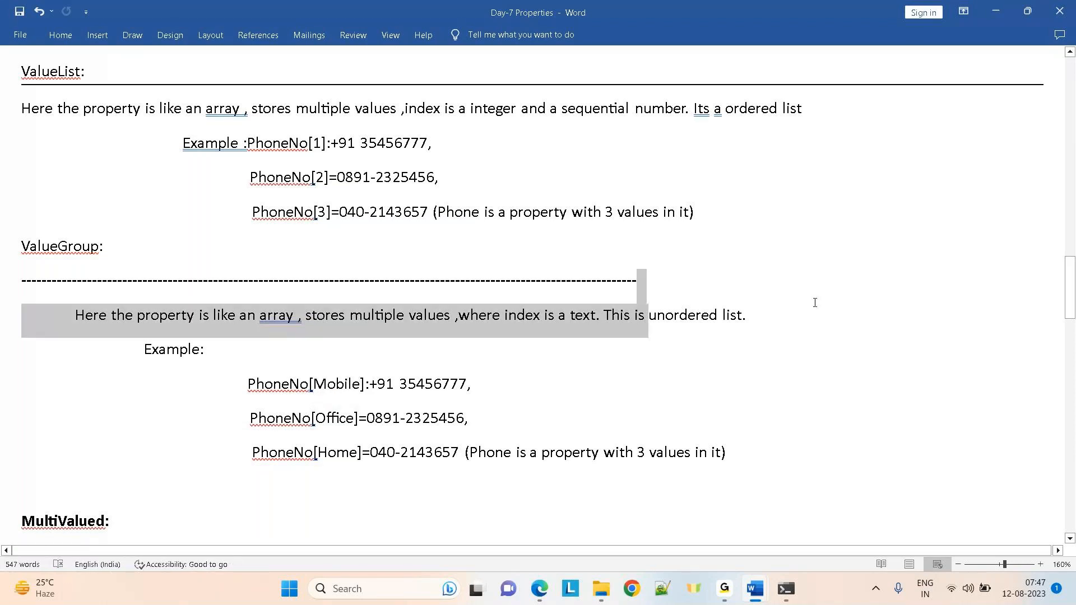
click(637, 420)
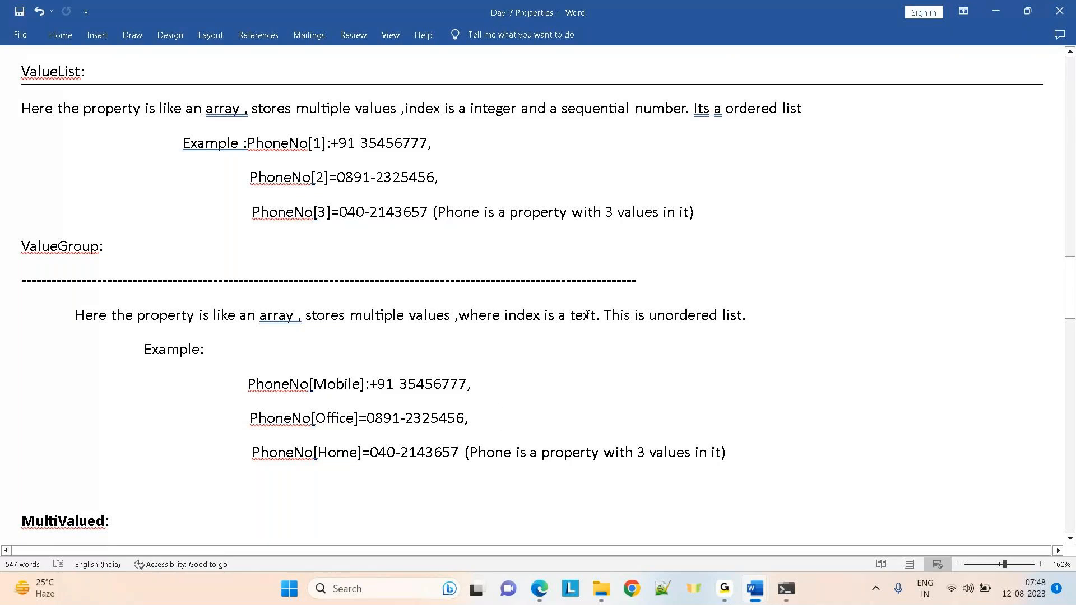
double_click(318, 144)
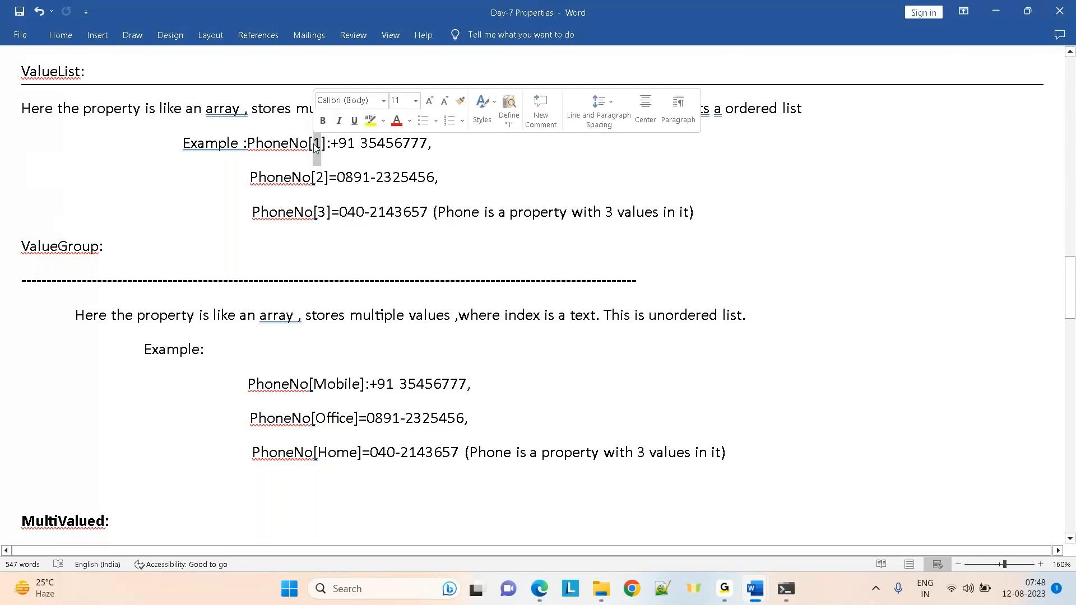
double_click(320, 179)
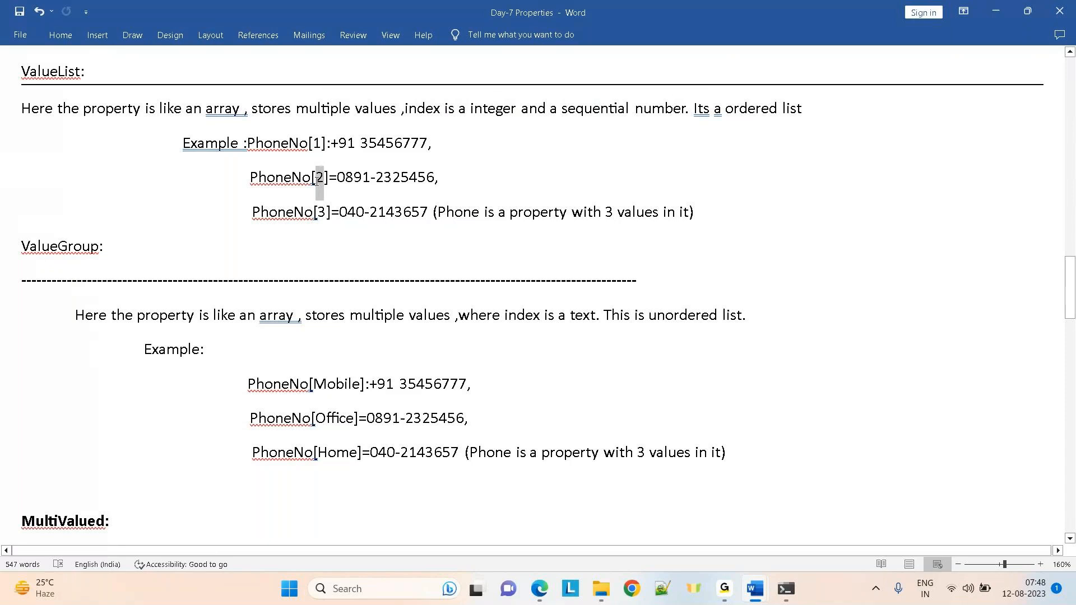
drag(325, 211, 314, 212)
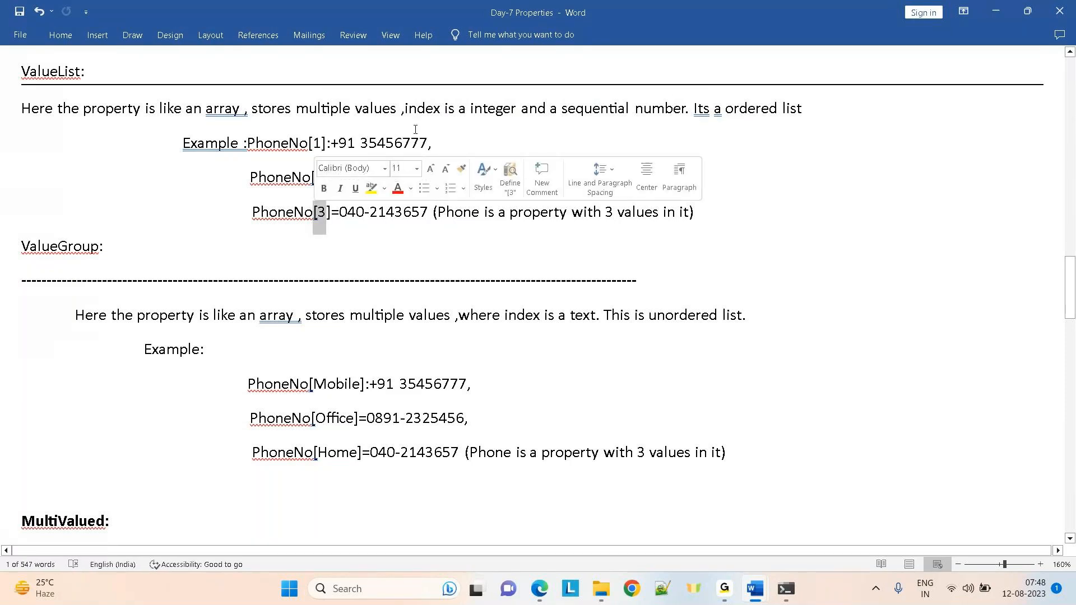
click(302, 178)
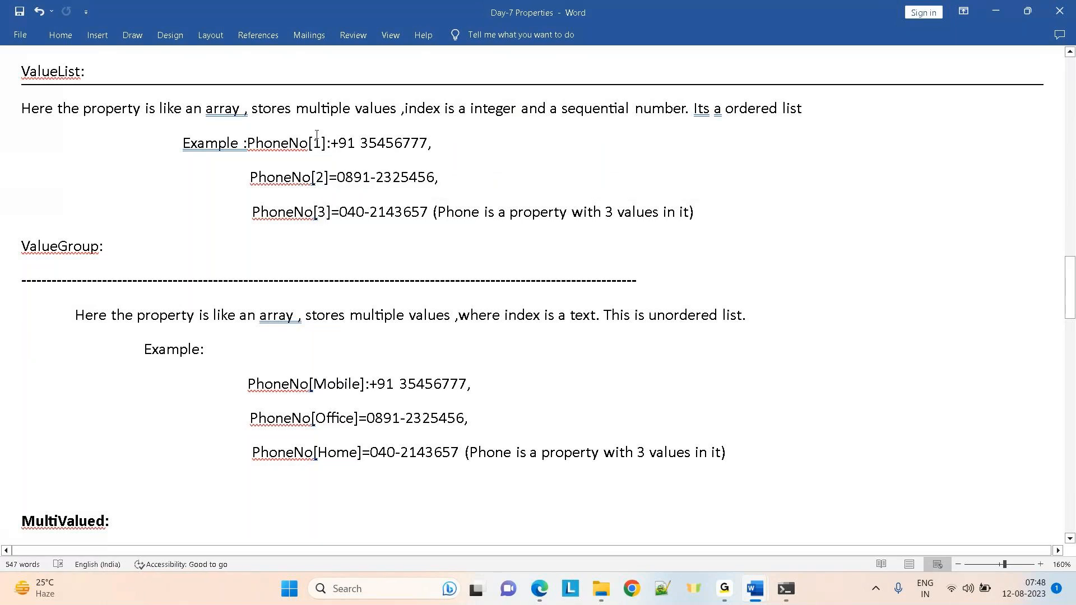
double_click(336, 384)
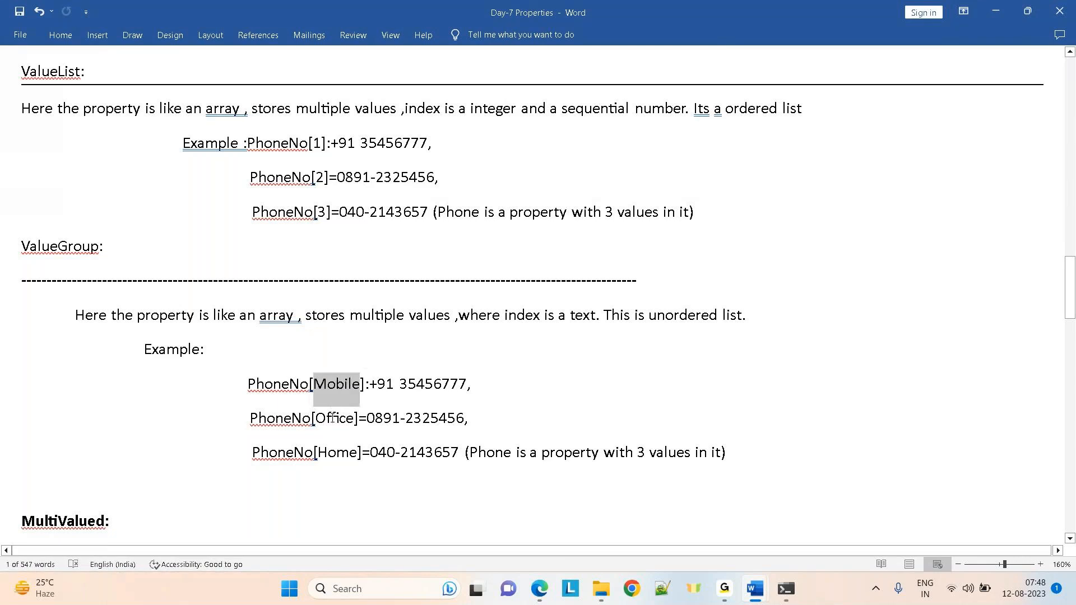
double_click(334, 418)
click(333, 419)
double_click(335, 453)
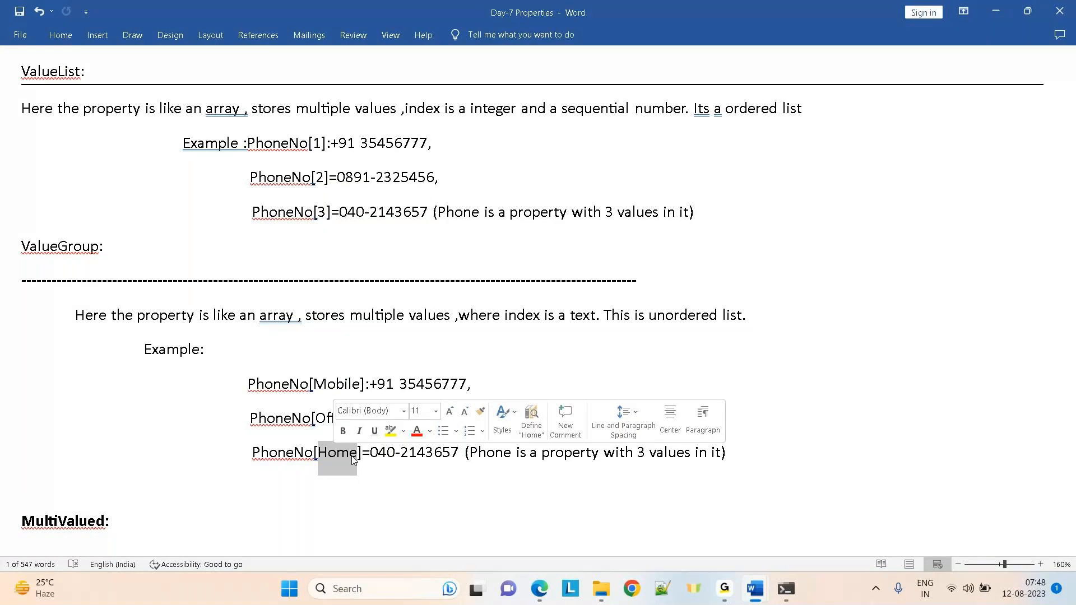
click(752, 294)
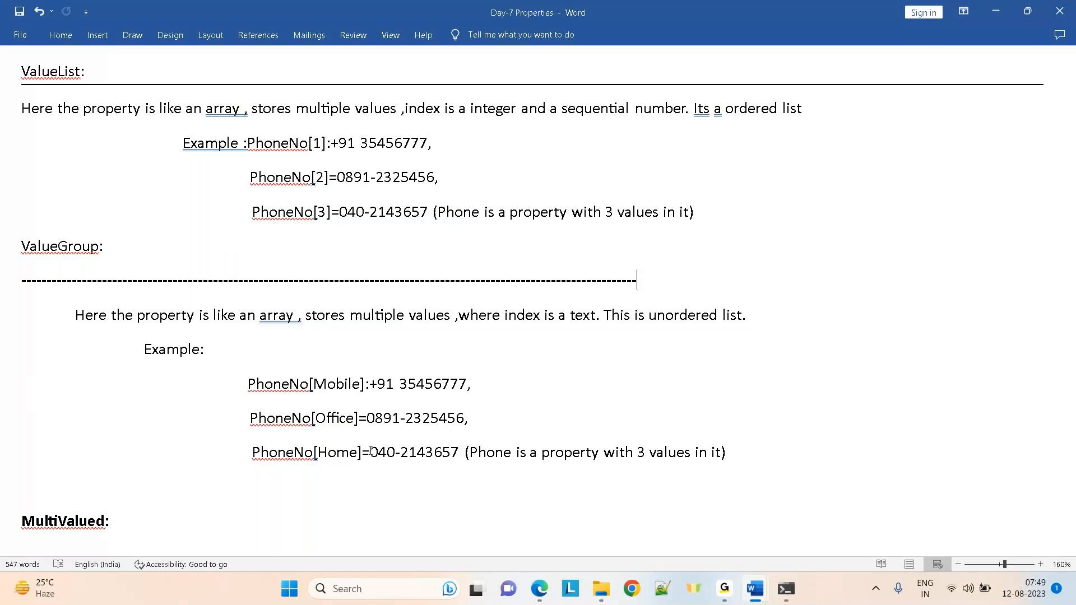
Pick out the indexes 3, Home, Mobile and Office and PhoneNo[3], then head up to Types of properties
double_click(323, 213)
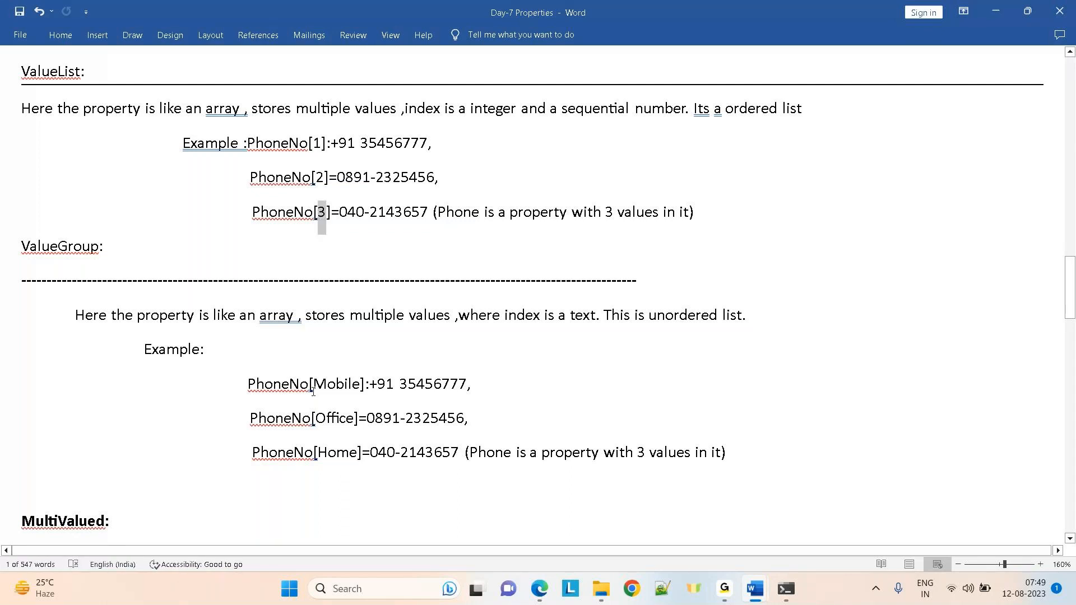
double_click(328, 452)
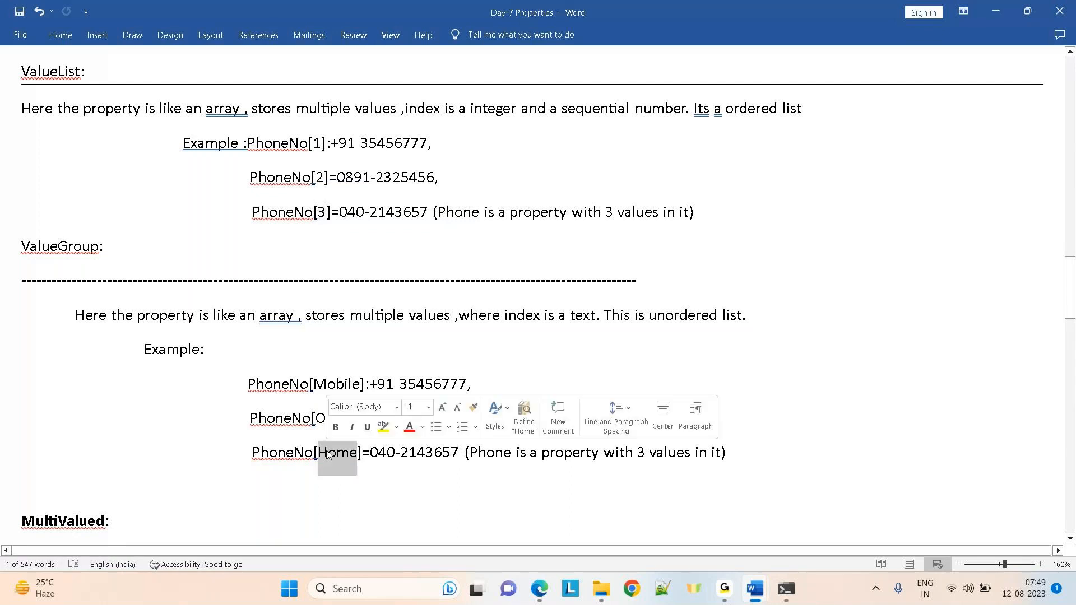
double_click(327, 387)
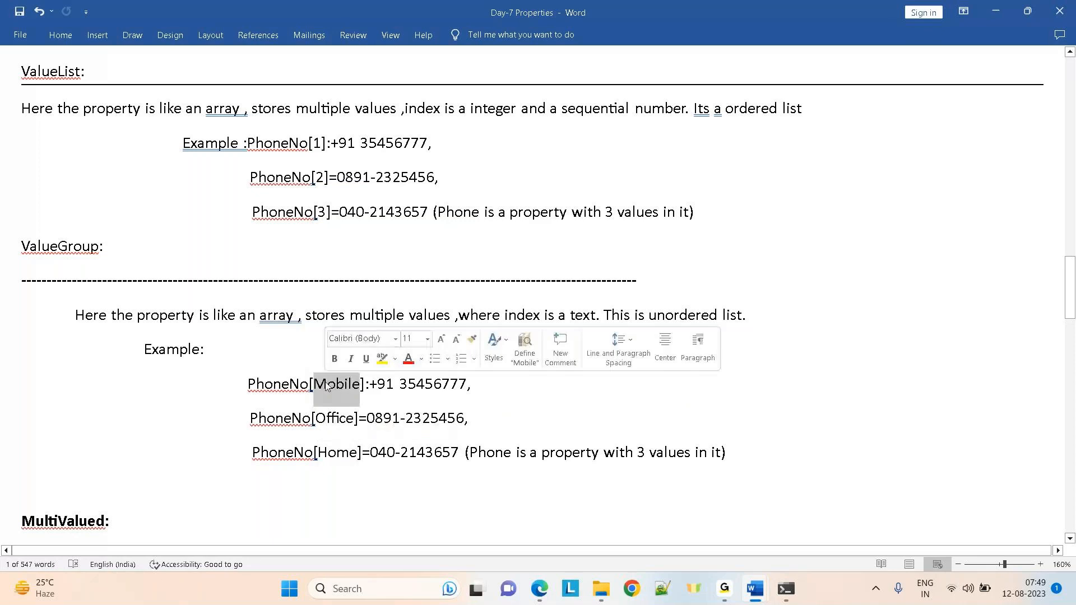
double_click(339, 422)
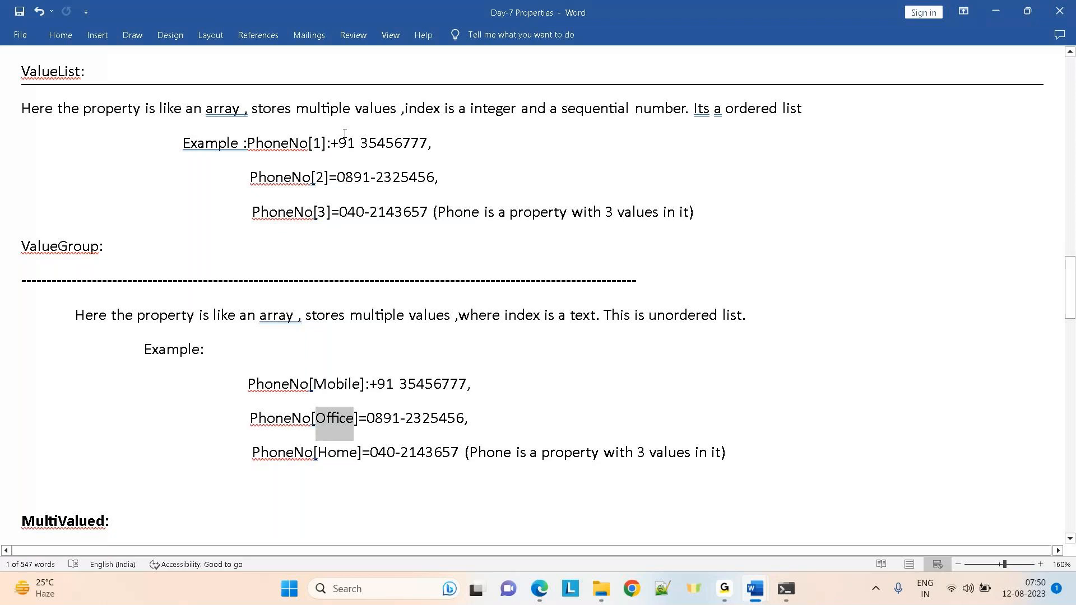
drag(326, 215, 256, 214)
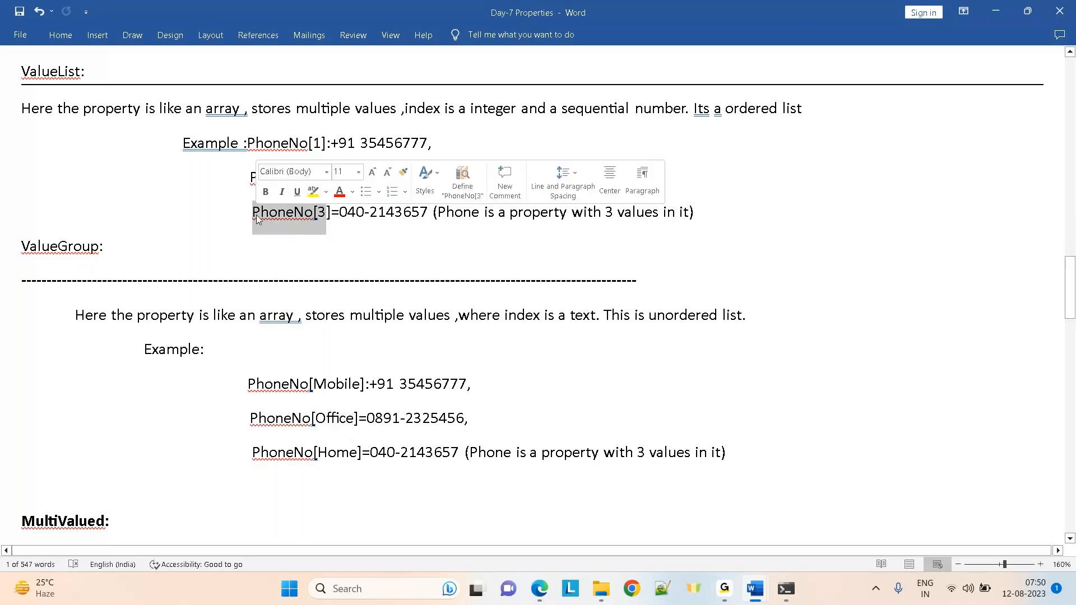
click(188, 214)
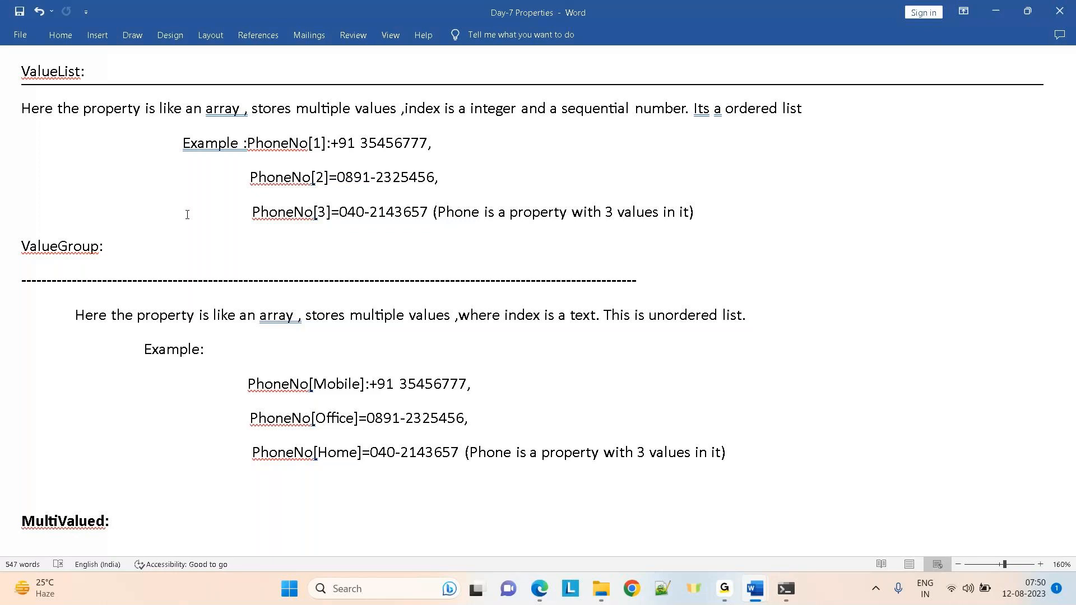
click(421, 364)
key(Up)
key(Up)
key(Up)
key(Up)
key(Up)
key(Up)
key(Up)
key(Up)
key(Up)
key(Up)
key(Up)
key(Up)
key(Up)
key(Up)
key(Up)
key(Up)
key(Up)
key(Up)
key(Up)
key(Up)
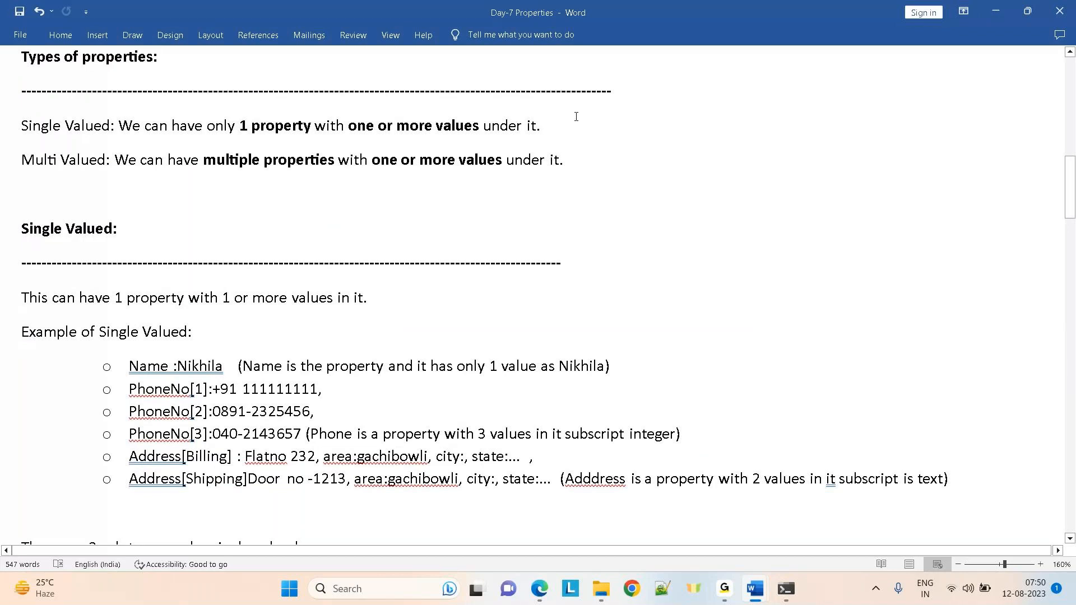
click(270, 273)
key(Down)
key(Down)
key(Down)
key(Down)
key(Down)
key(Down)
key(Down)
key(Down)
key(Down)
key(Down)
key(Down)
key(Down)
key(Down)
key(Down)
key(Down)
key(Down)
key(Down)
key(Down)
key(Down)
key(Down)
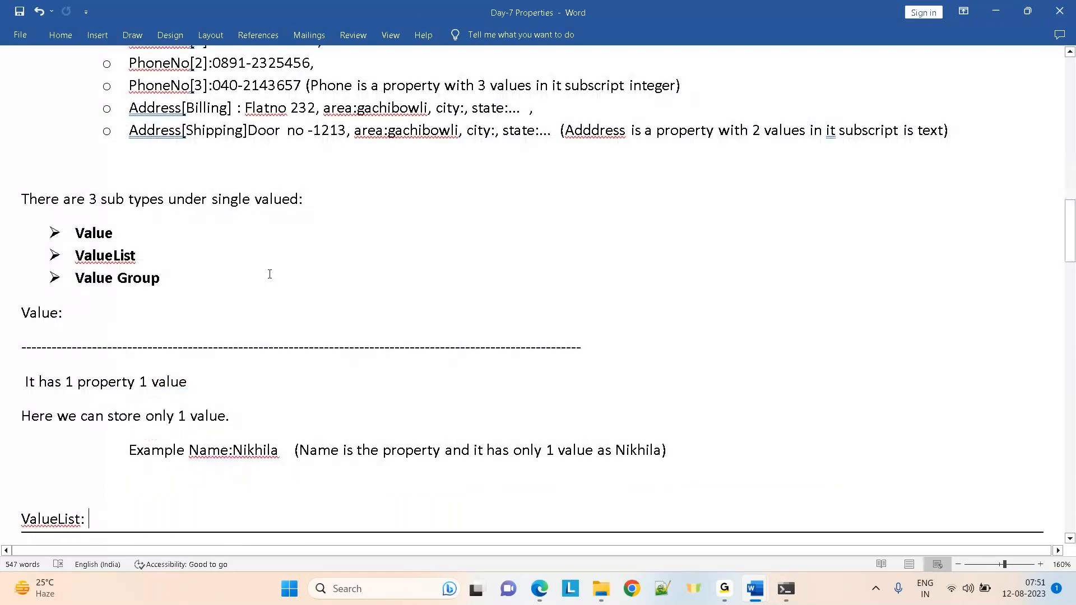
Move back down through the ValueList and ValueGroup examples to the MultiValued subtype list
key(Down)
key(Down)
key(Down)
key(Down)
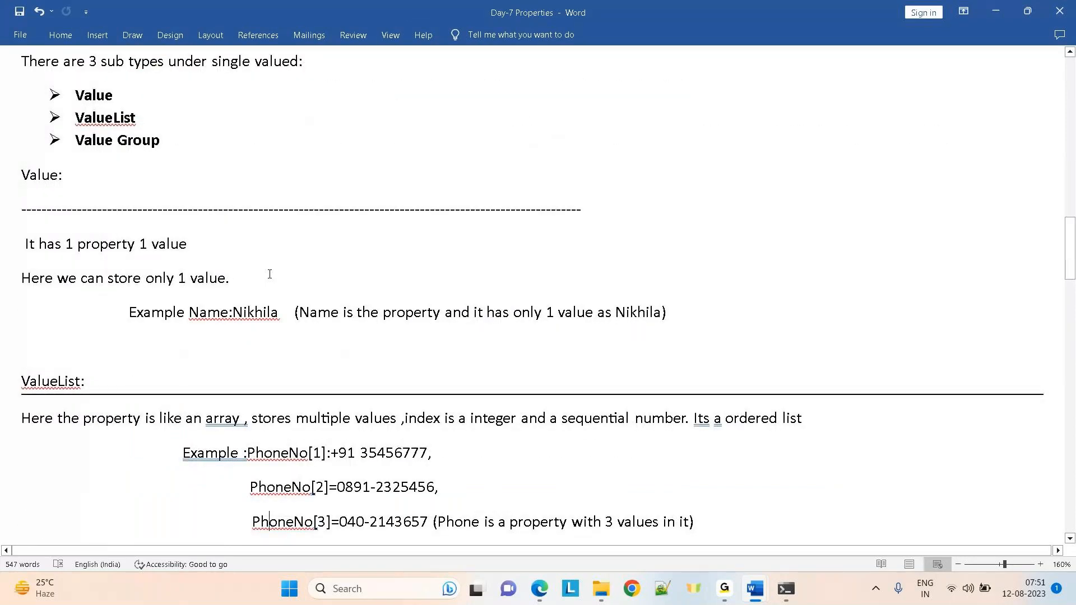
key(Down)
key(Down)
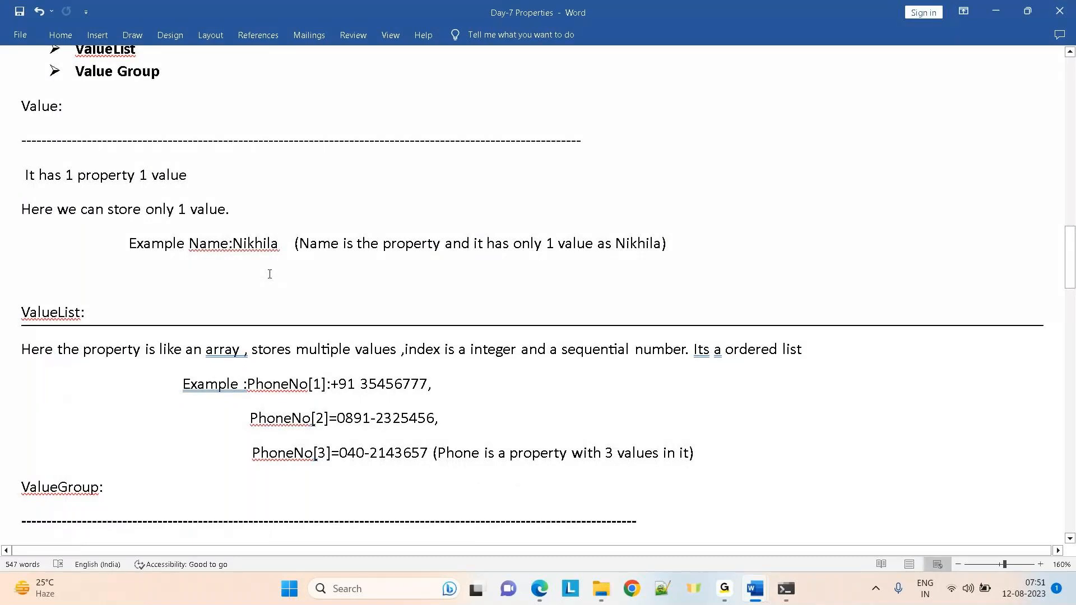
key(Down)
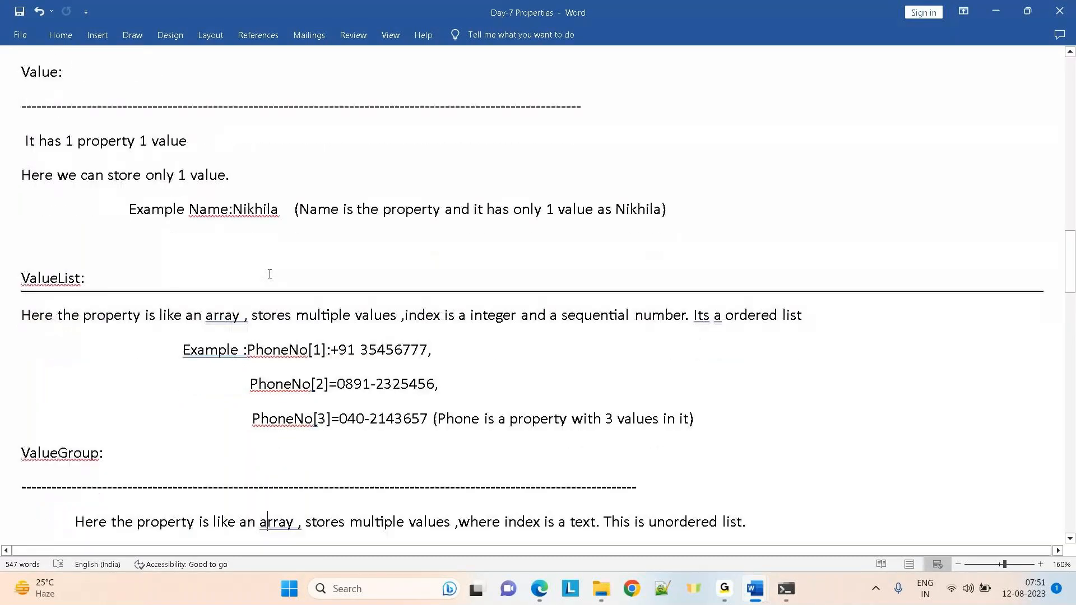
scroll(269, 274, down, 2)
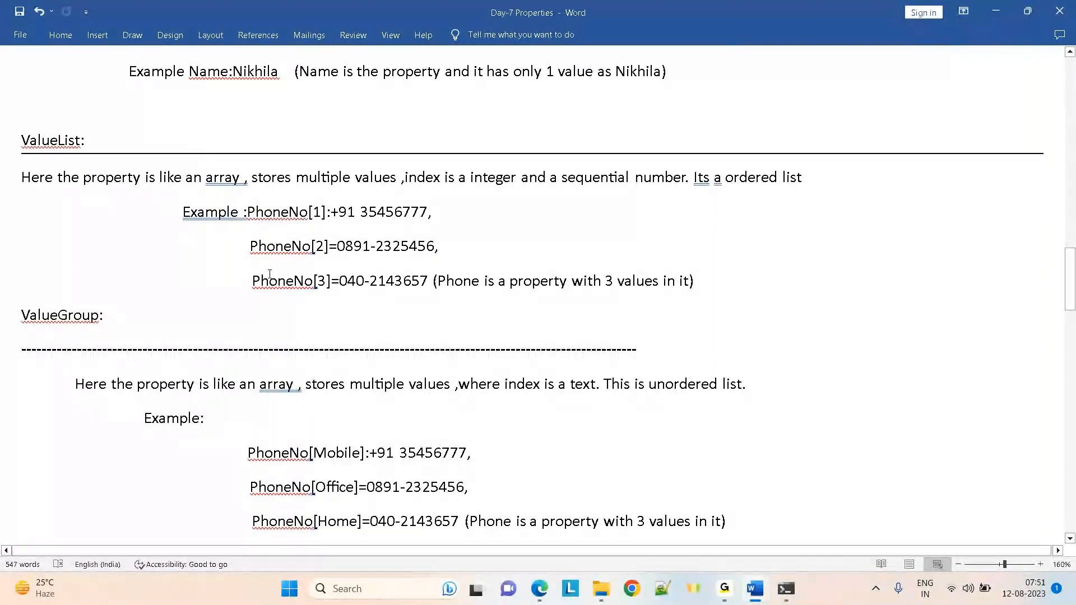
scroll(270, 274, down, 2)
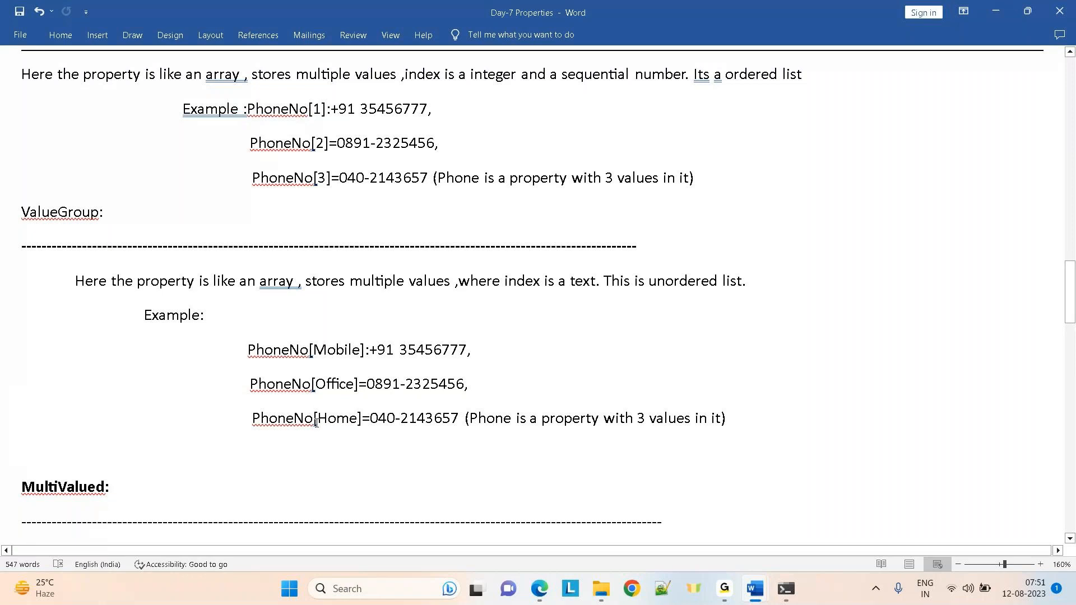
key(ctrl+End)
Scroll down to the MultiValued list, placing the caret at the end of Page Group
scroll(316, 423, down, 3)
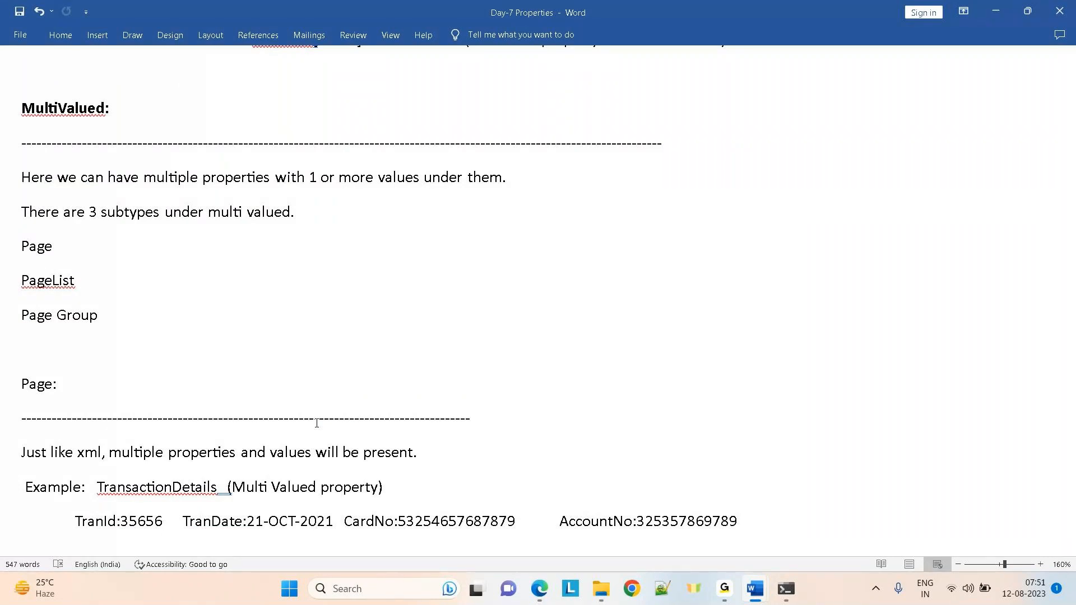
scroll(317, 423, down, 2)
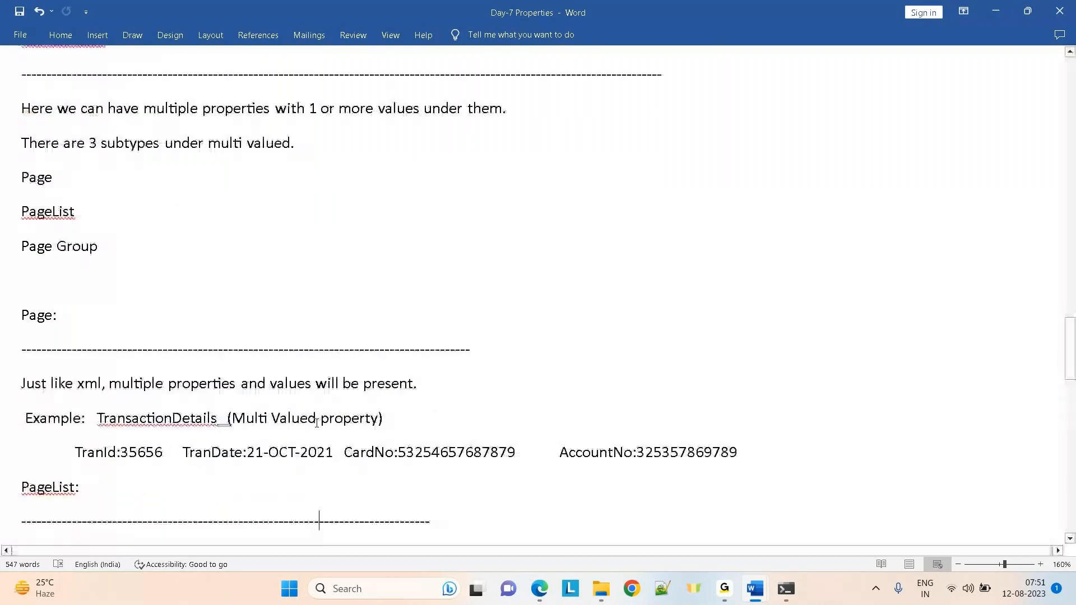
scroll(317, 424, down, 2)
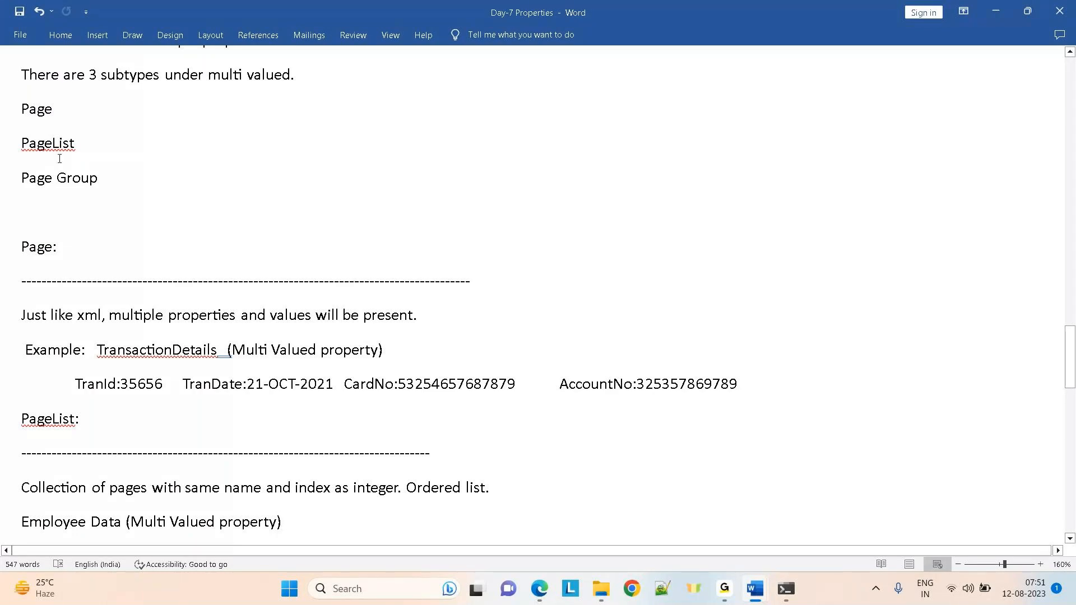
click(104, 180)
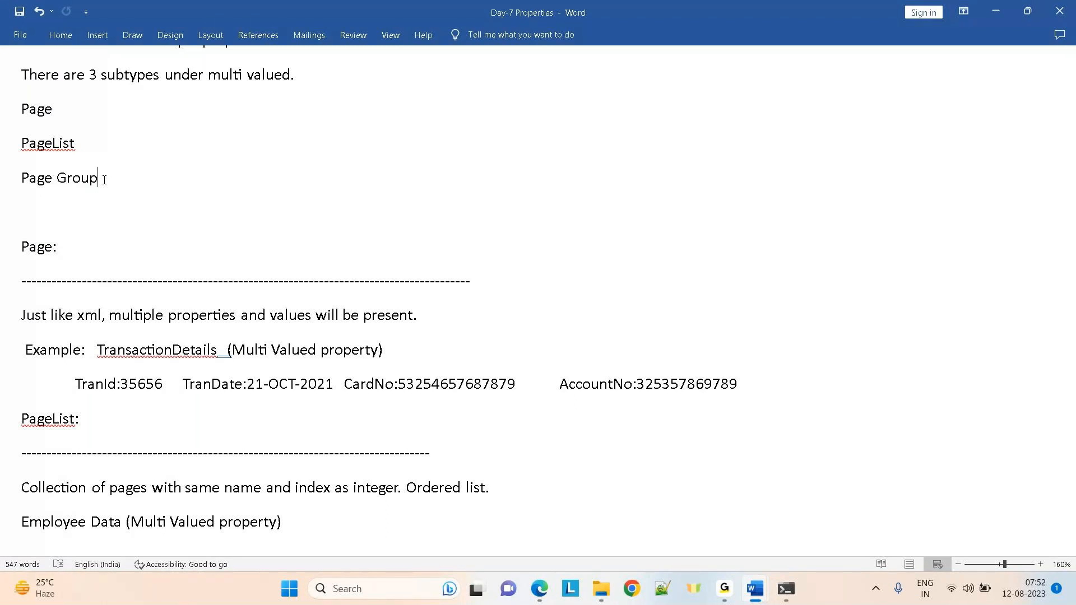
Highlight the subtypes Page, PageList and Group, and the Page section heading
click(36, 114)
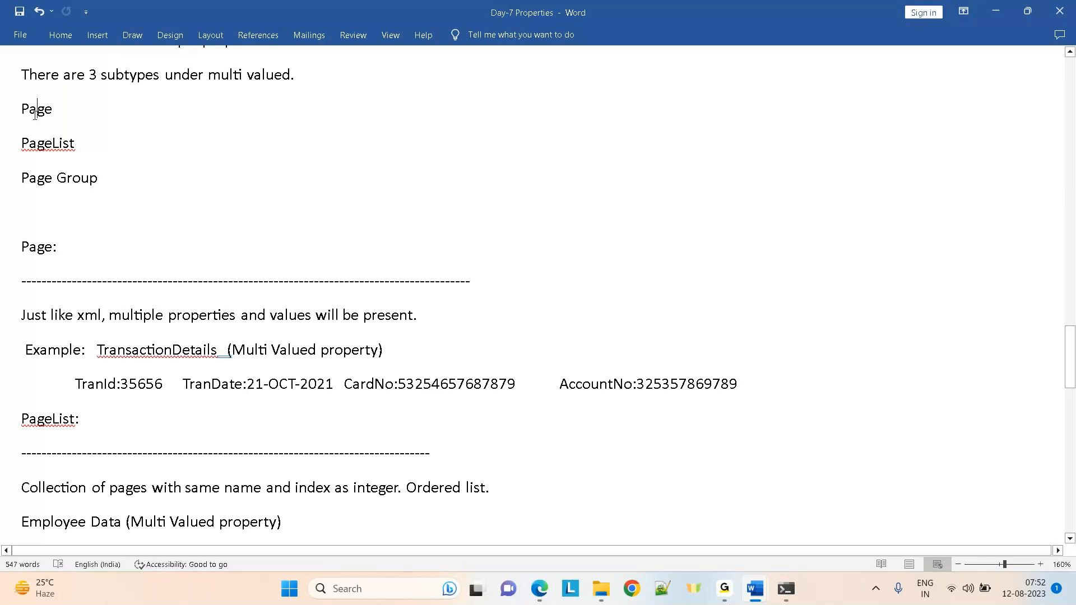
double_click(36, 114)
triple_click(59, 156)
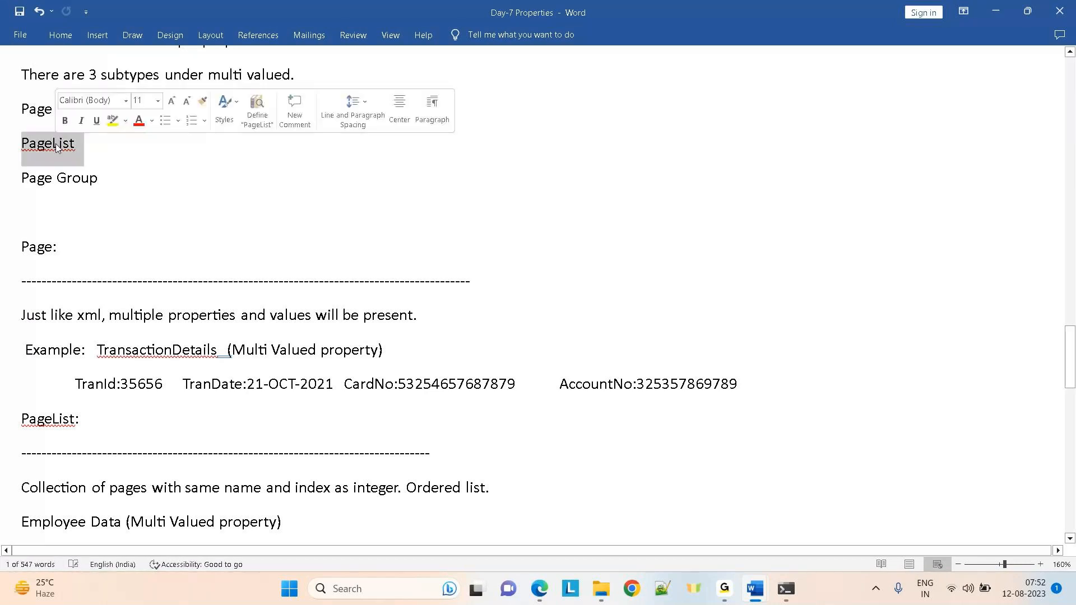
double_click(66, 179)
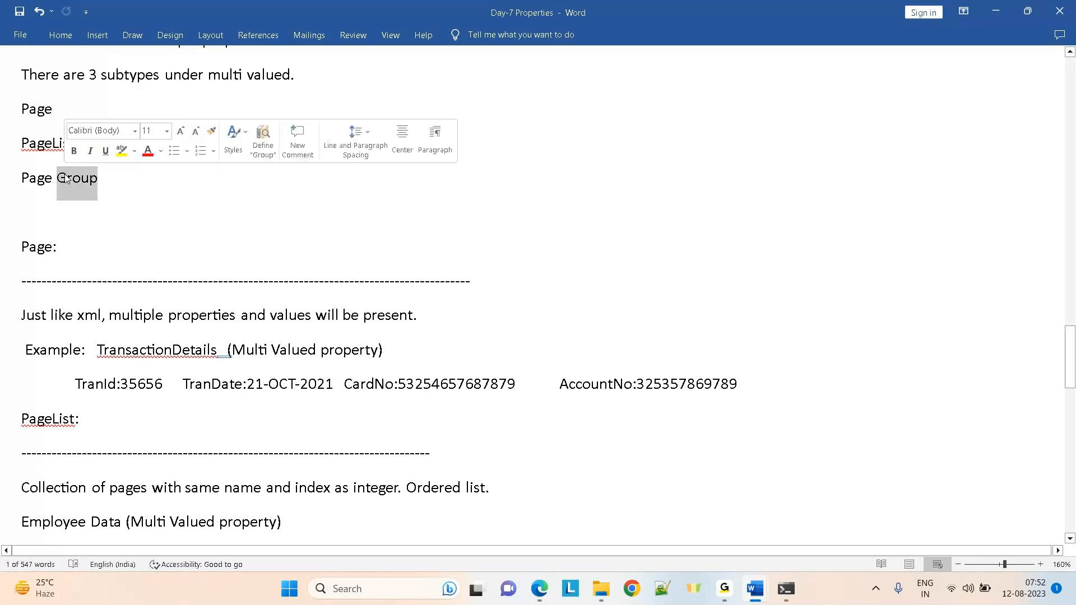
double_click(37, 247)
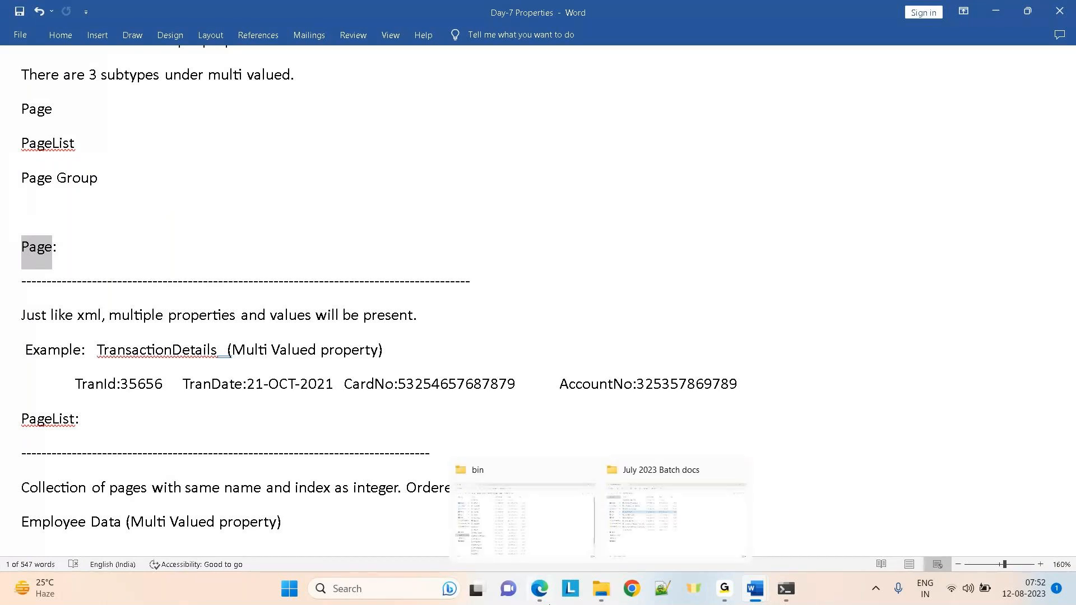
mouse_move(539, 589)
click(541, 516)
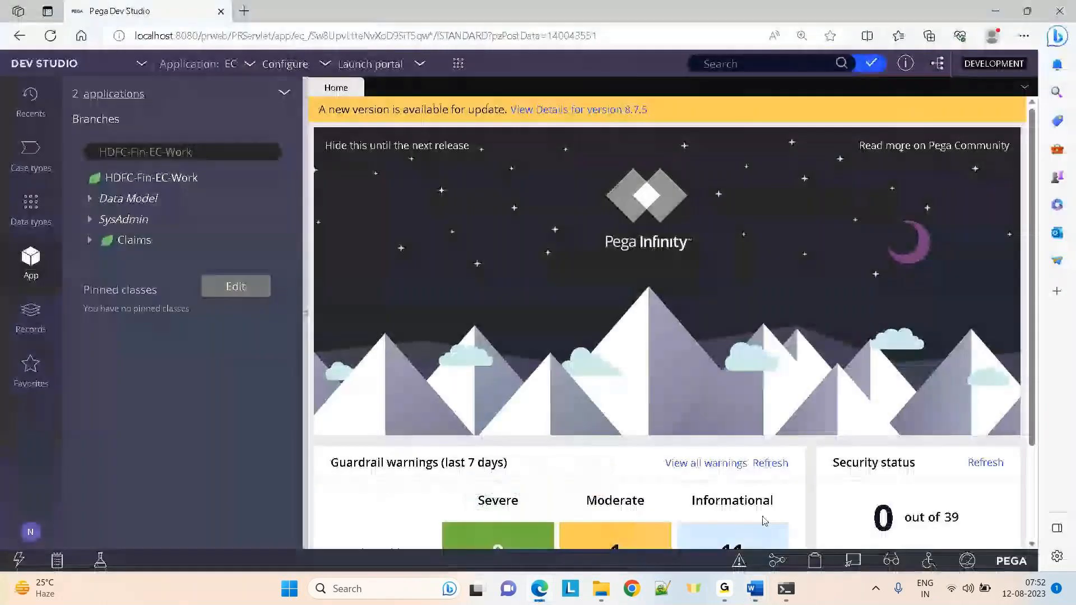
click(777, 561)
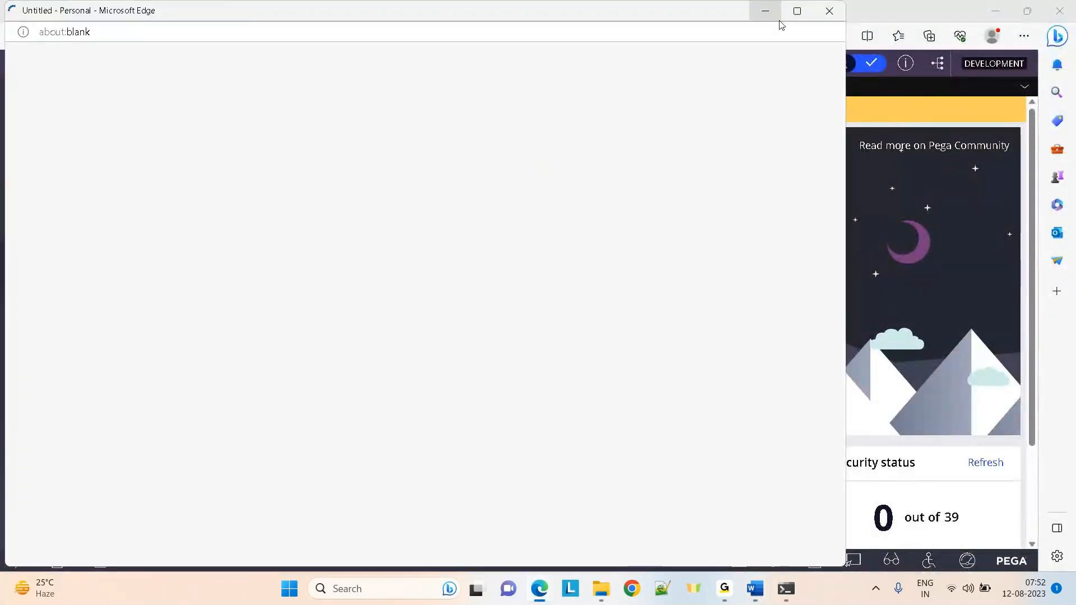
click(797, 11)
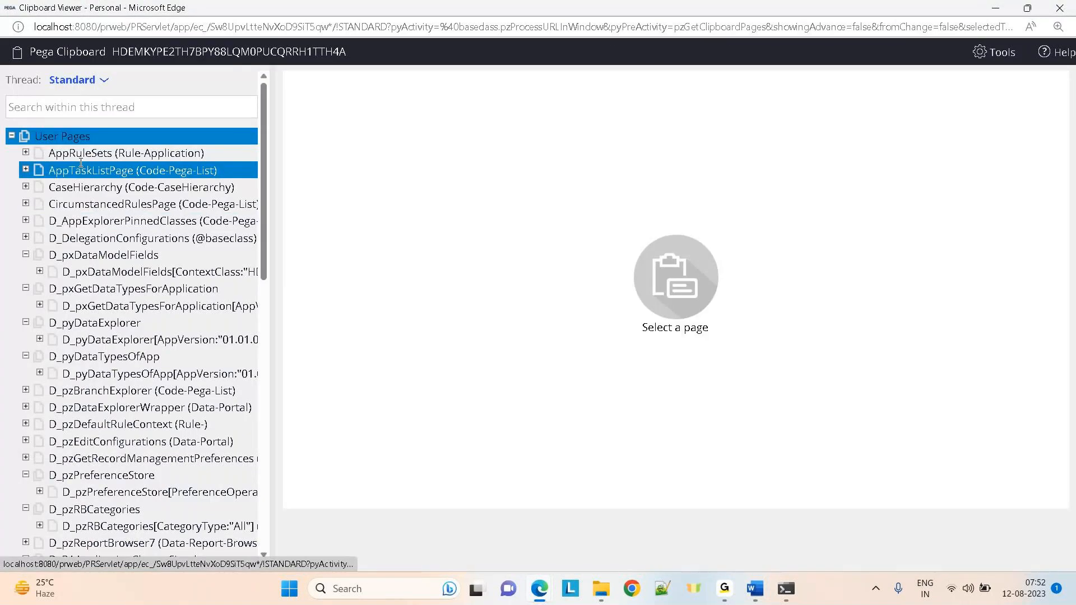
click(81, 155)
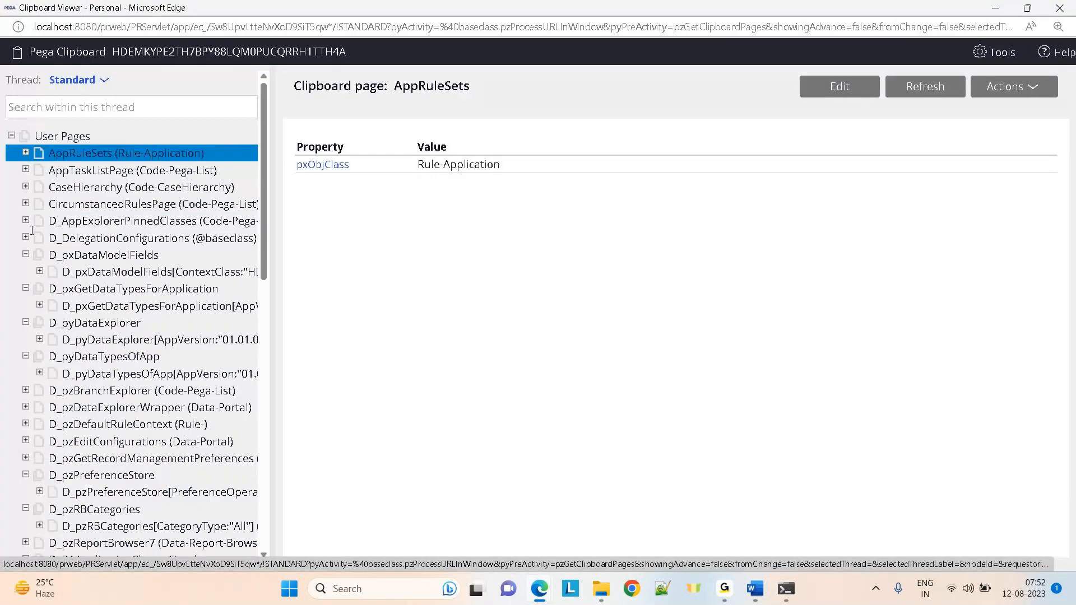
click(11, 135)
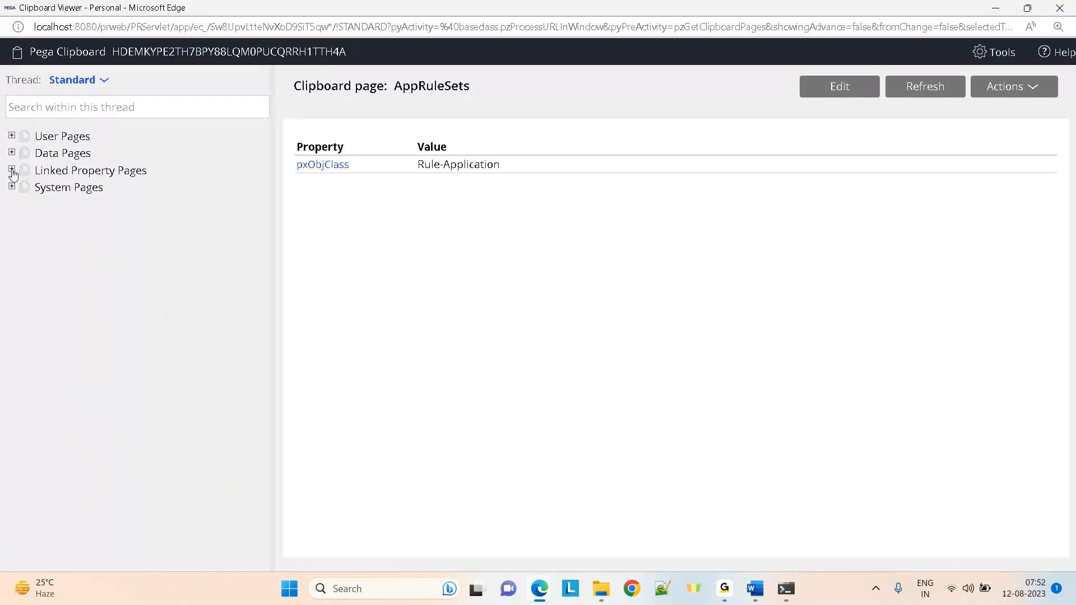
click(12, 188)
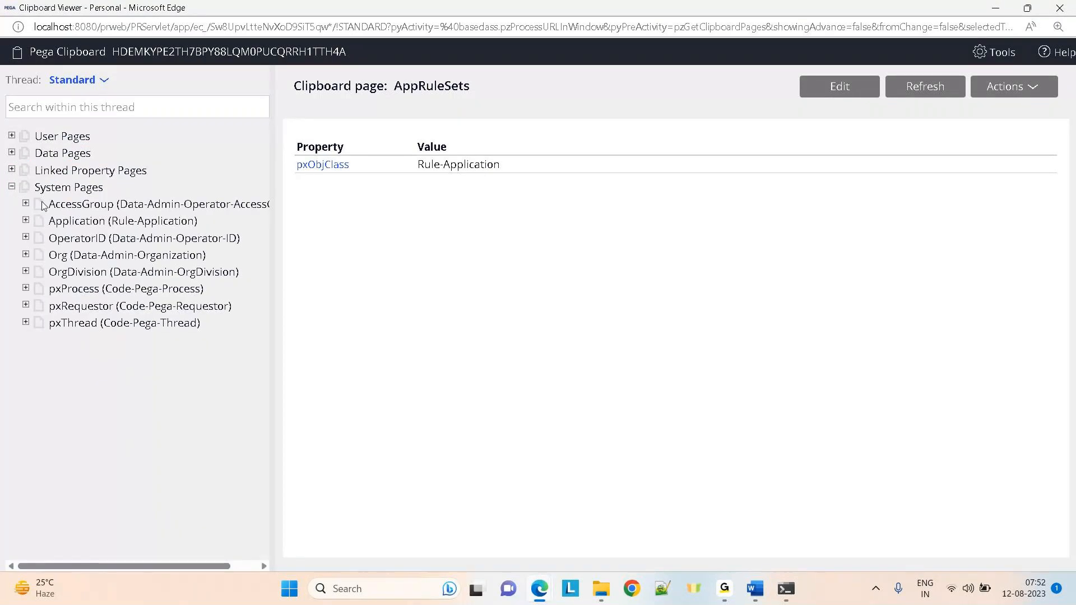
click(85, 240)
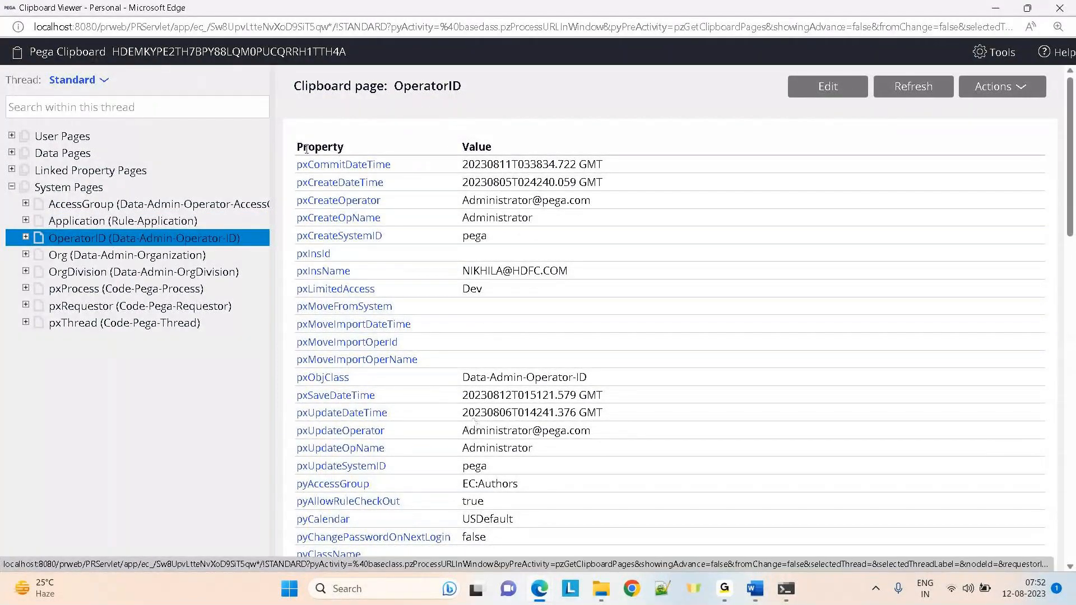
double_click(474, 147)
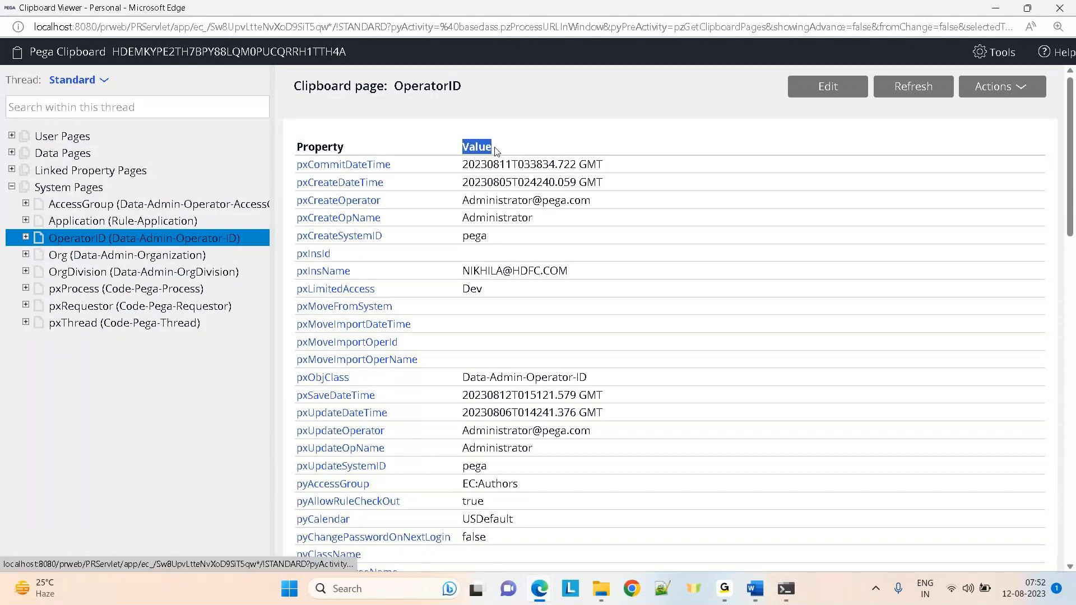
click(367, 88)
double_click(367, 89)
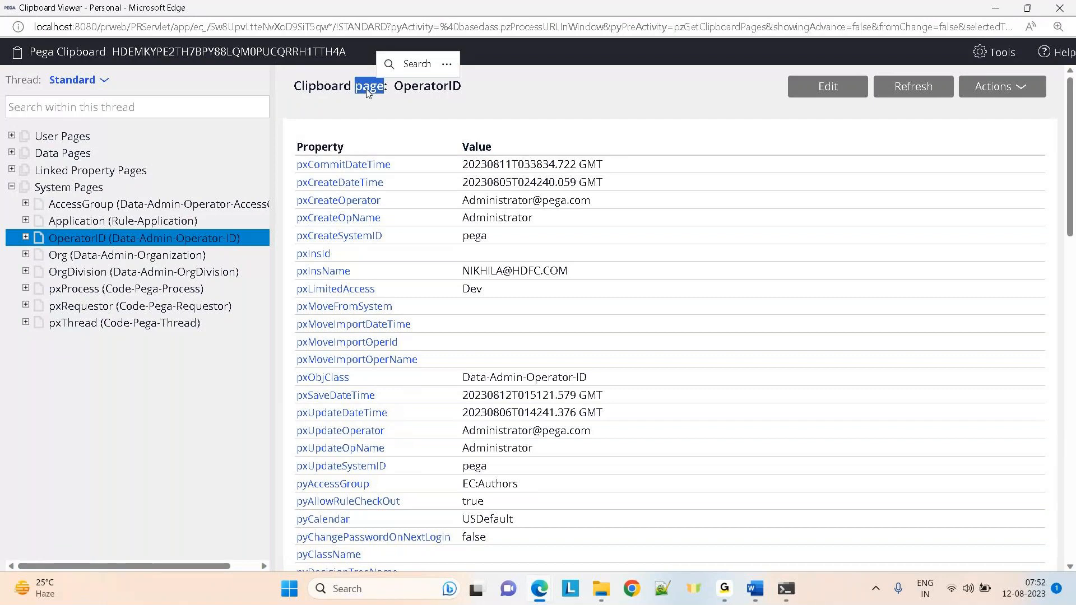
click(556, 111)
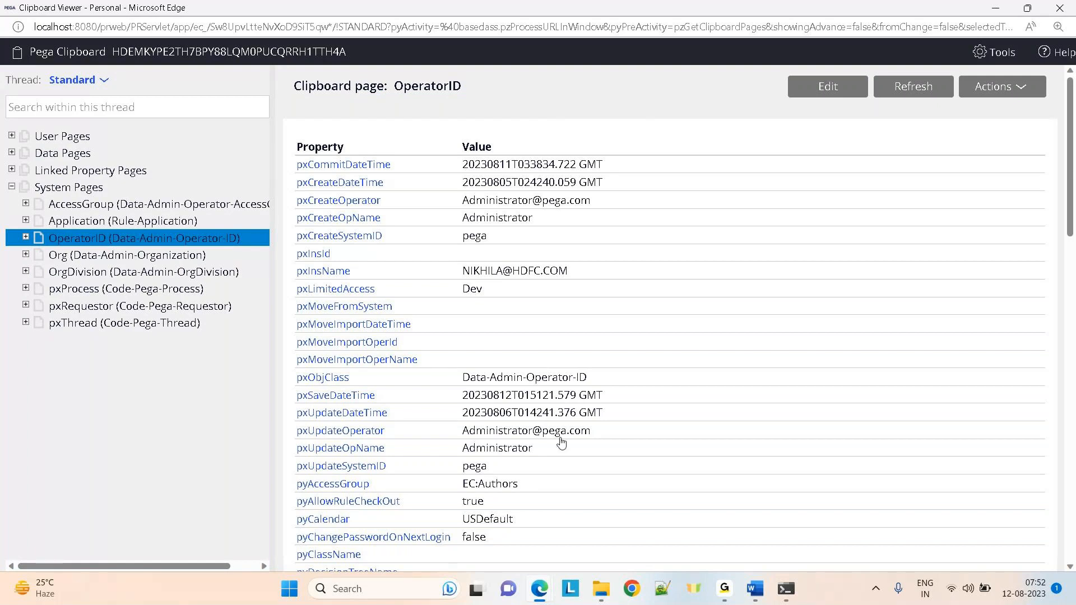
mouse_move(604, 594)
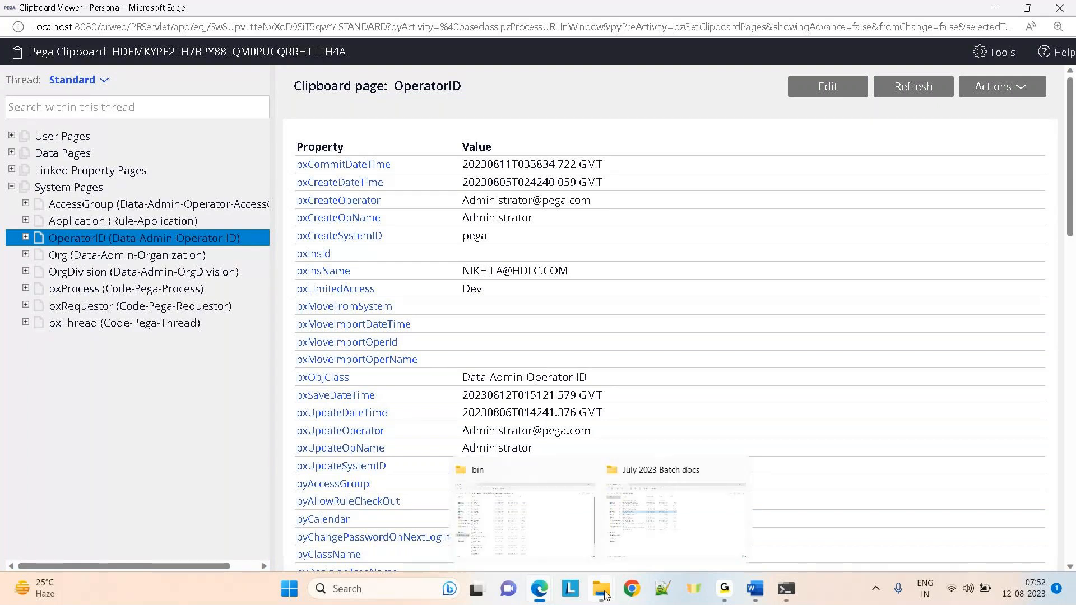
Unlock pgAdmin's saved passwords with the master password
click(531, 545)
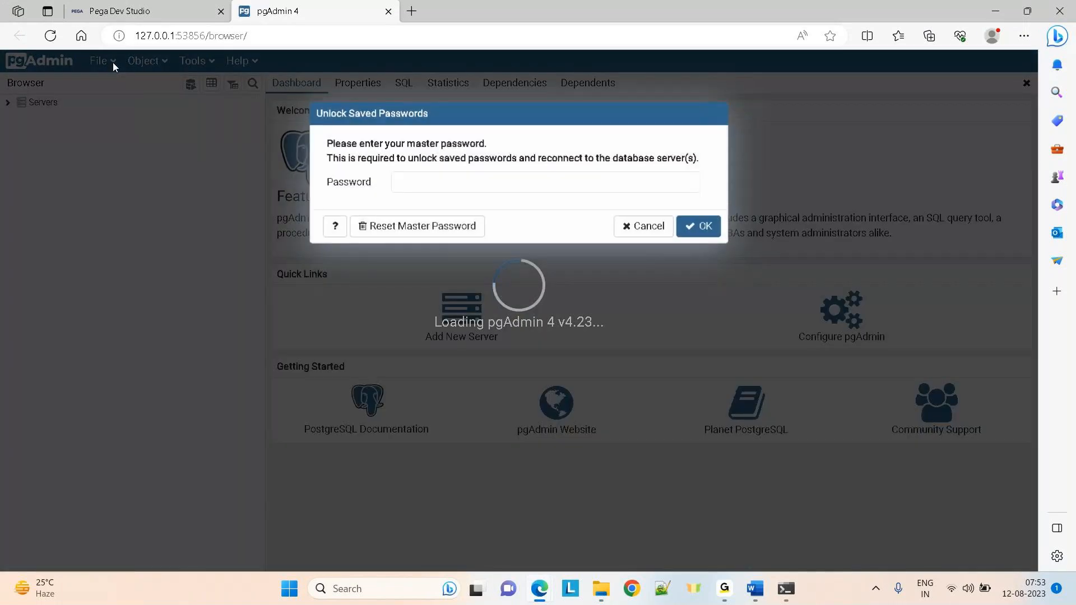
text(****)
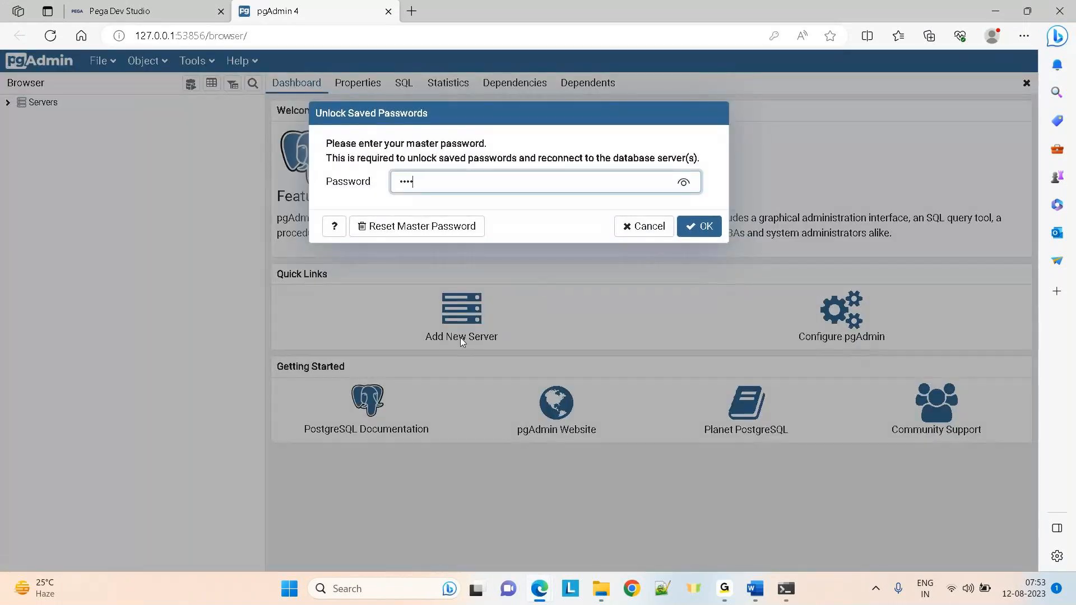
key(Return)
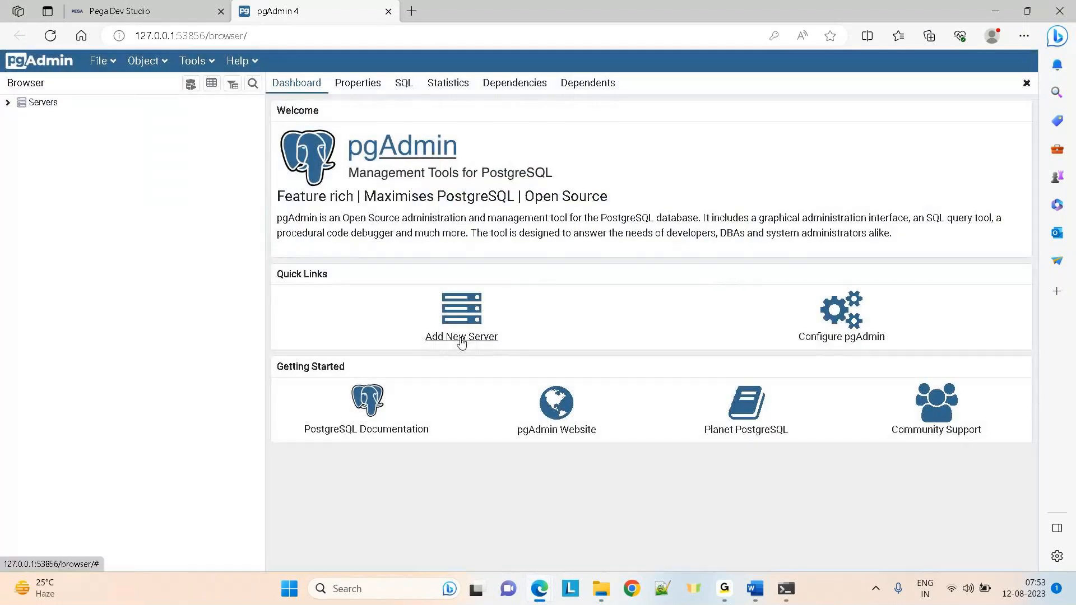
Connect to the PegaDB server and scroll the Browser tree down to the pr_ tables
click(8, 103)
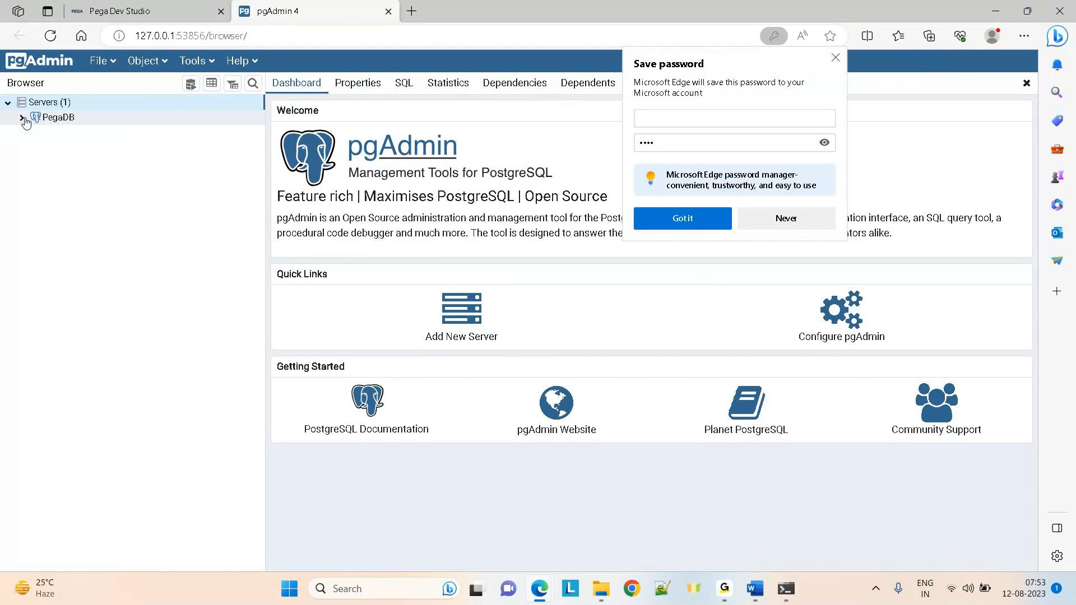
click(23, 118)
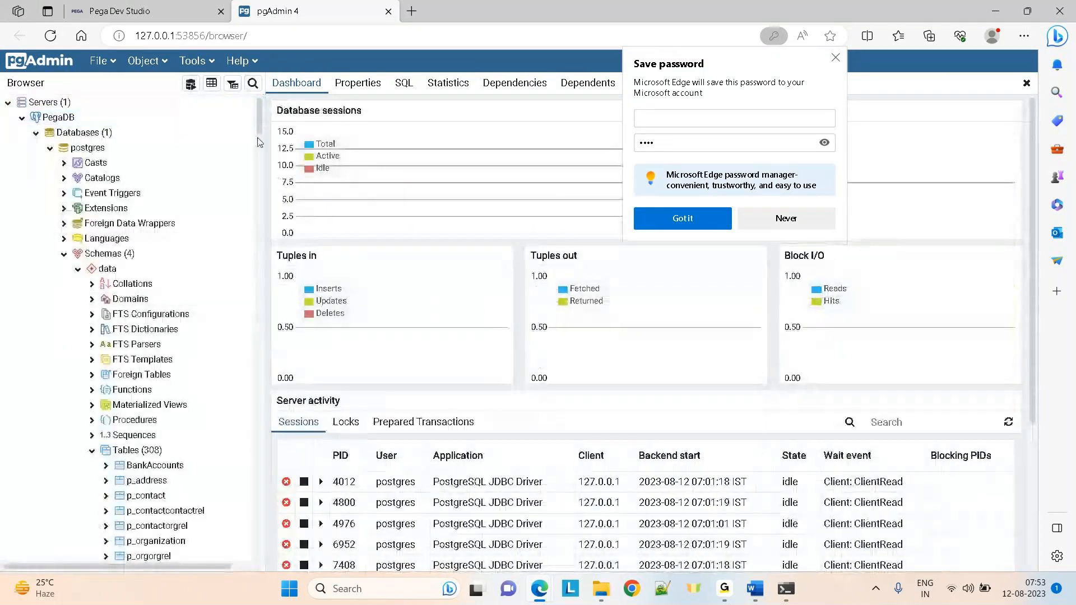
drag(257, 143, 255, 522)
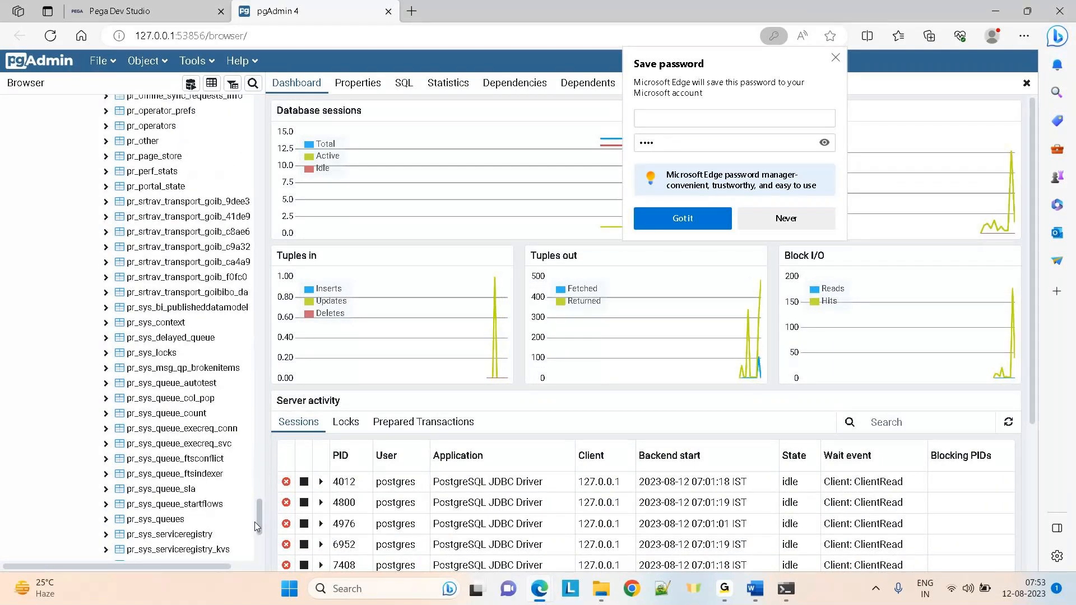
scroll(254, 522, down, 1)
drag(258, 514, 260, 482)
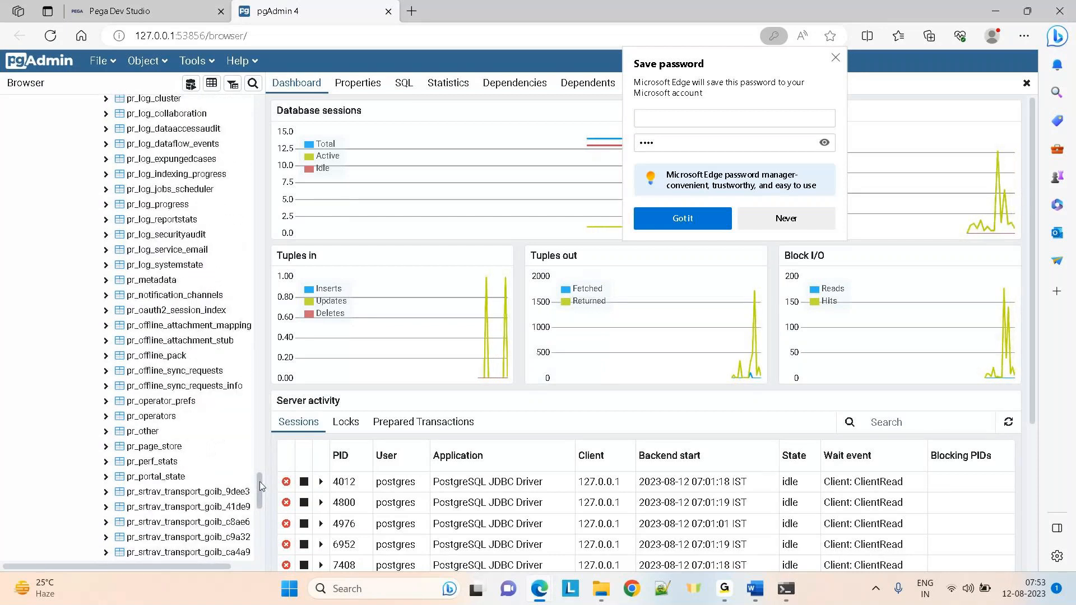
Display all rows of the pr_operators table
right_click(154, 420)
mouse_move(224, 355)
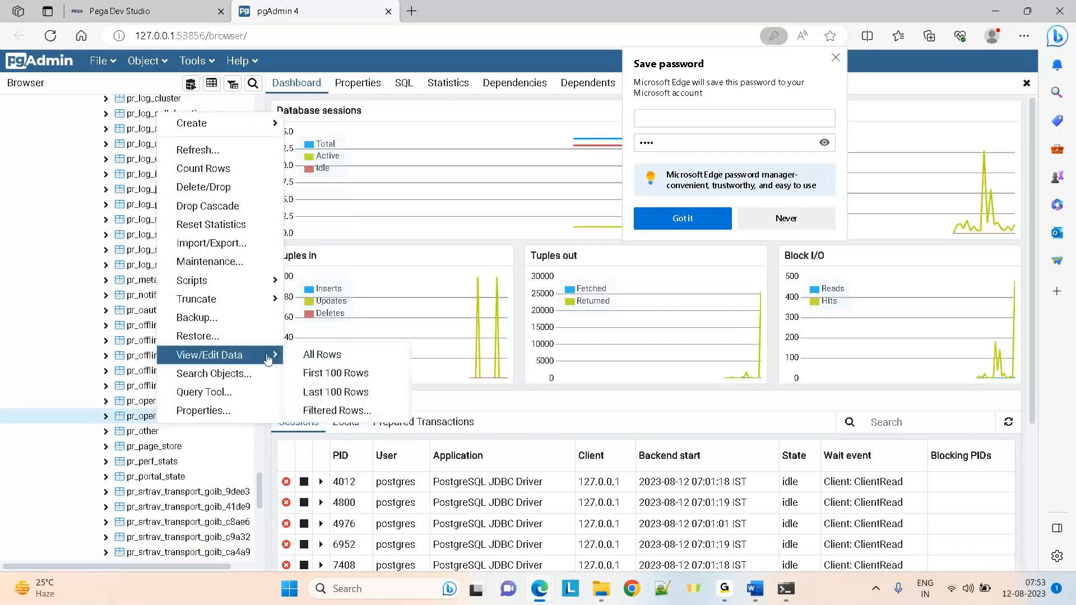
click(316, 355)
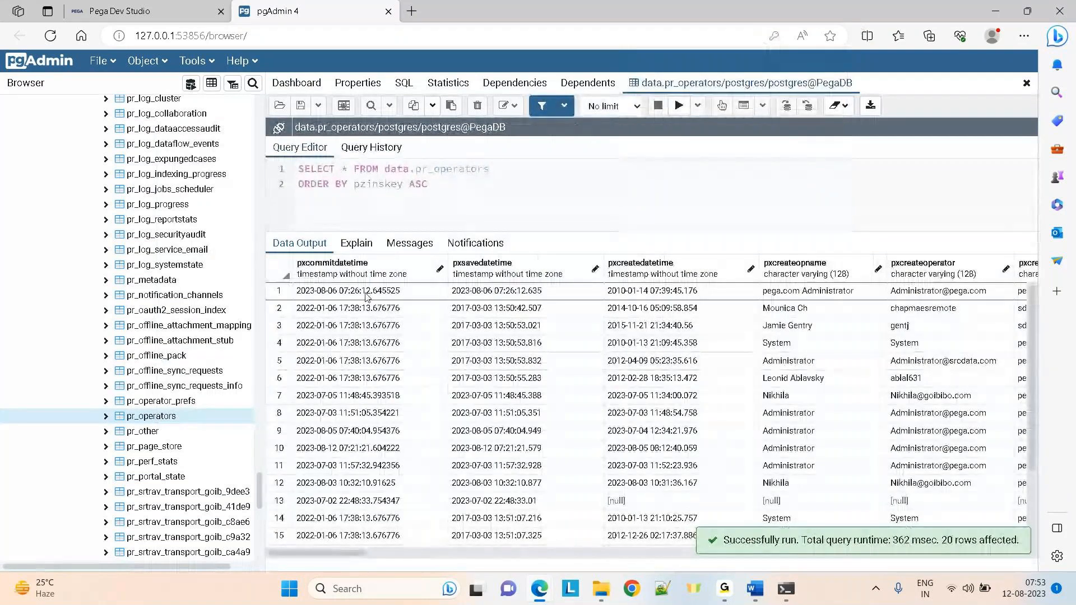
Select row 1's pxcreateopname and row 7's pxcommitdatetime and pxsavedatetime values, then show the OperatorID page
click(802, 292)
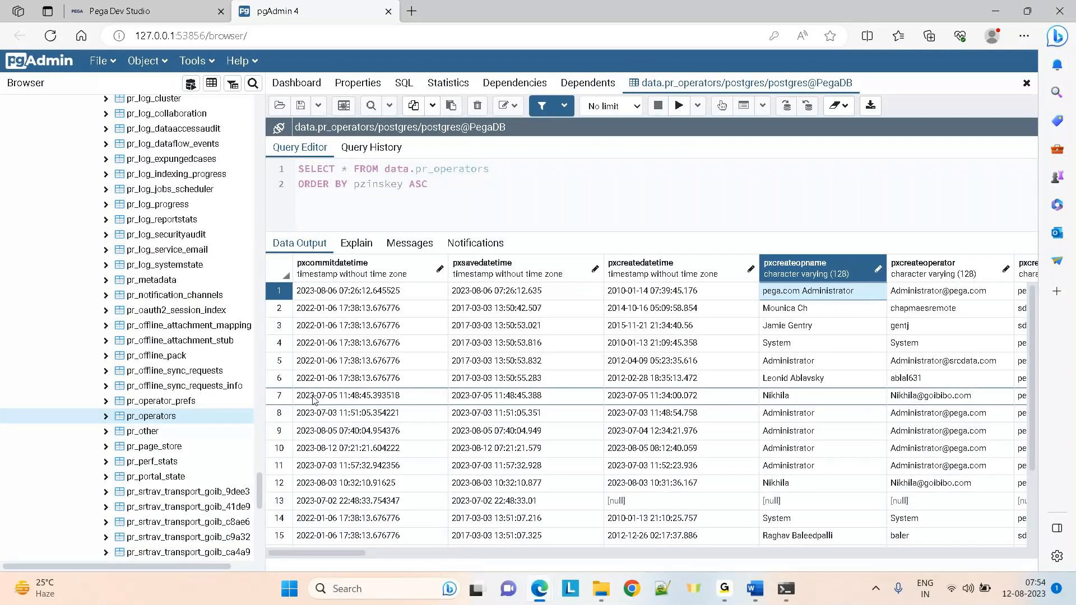
click(314, 399)
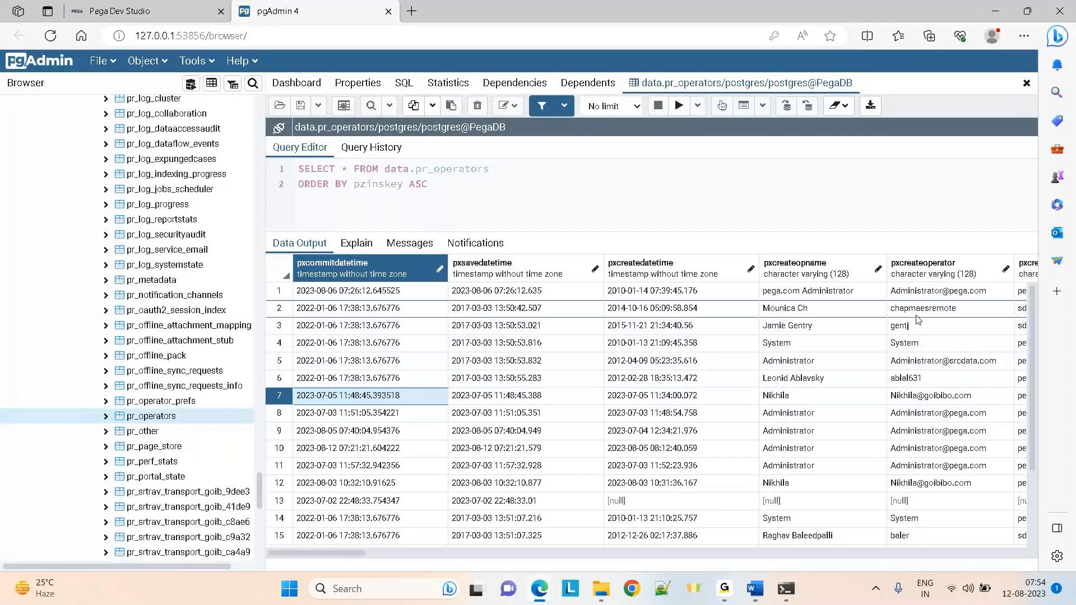
key(Right)
key(Right)
key(Right)
key(Right)
key(Right)
key(Right)
key(Right)
key(Right)
key(Right)
key(Right)
key(Right)
key(Right)
key(Right)
key(Right)
key(Right)
key(Right)
key(Right)
key(Right)
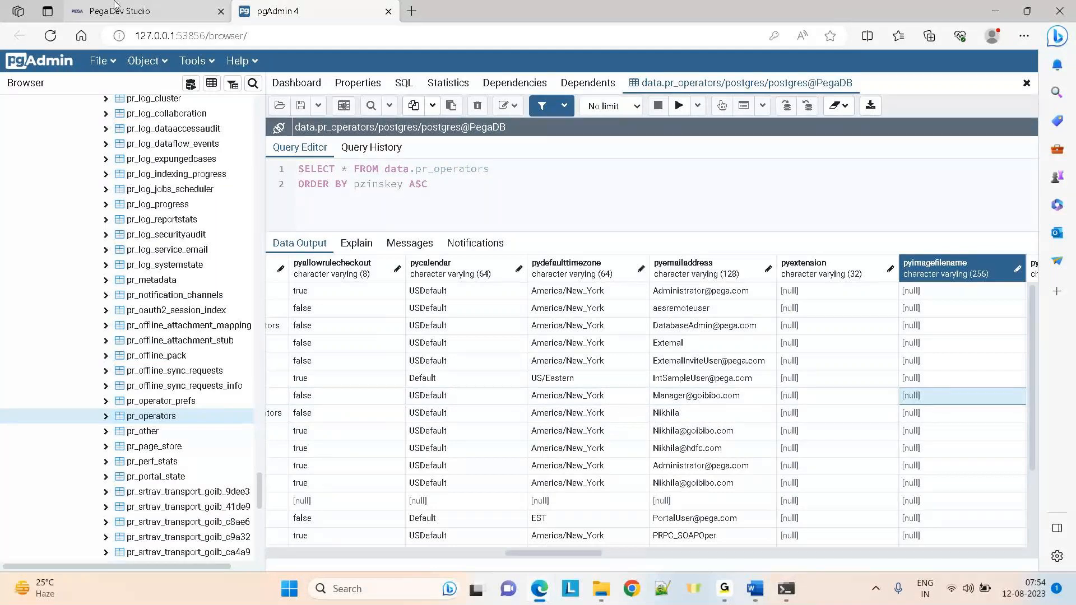
key(alt+Tab)
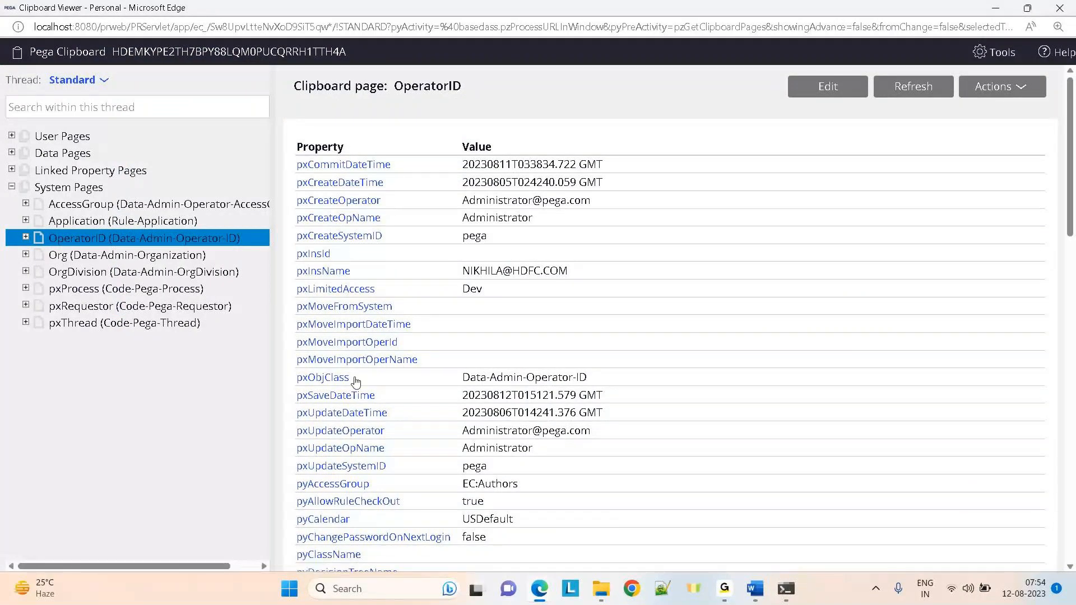
Compare row 7's pylabel, pyorgunit, pxupdatesystemid and pxcreateopname values against the OperatorID clipboard page
key(alt+Tab)
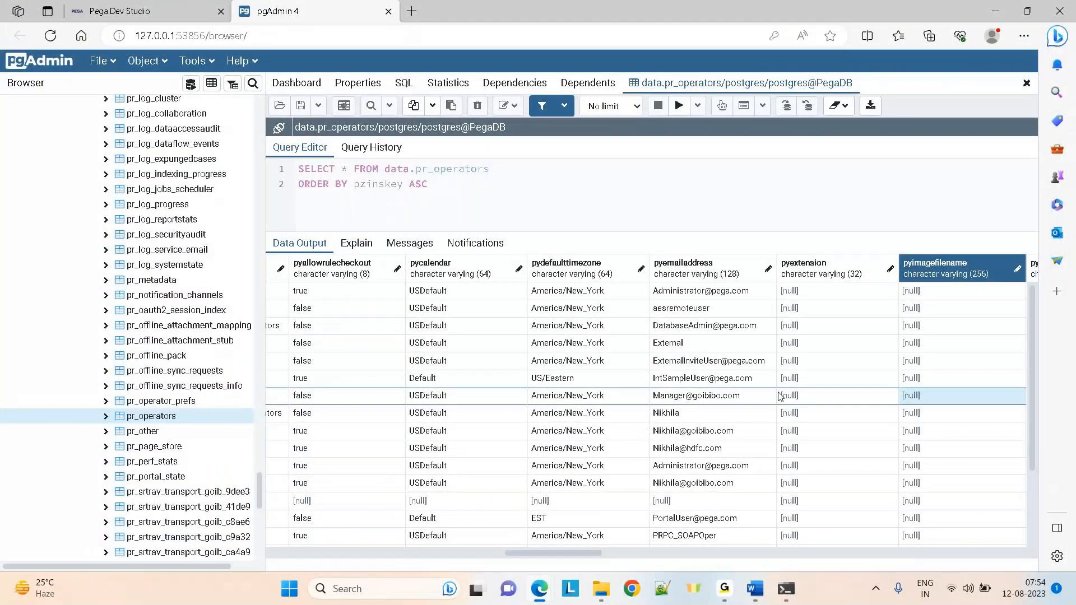
key(alt+Tab)
key(alt+Tab)
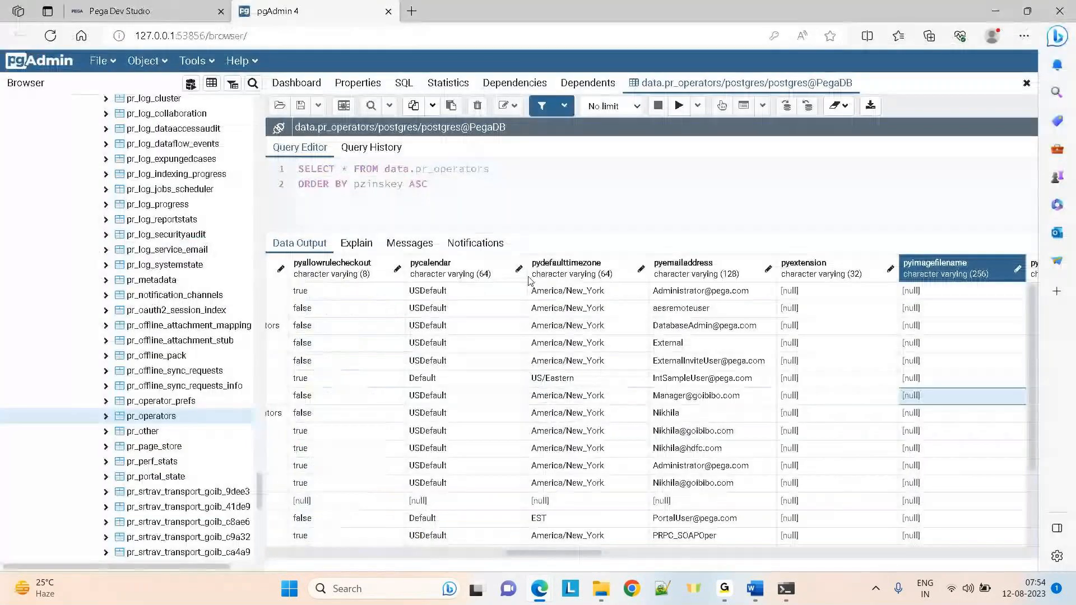
key(Right)
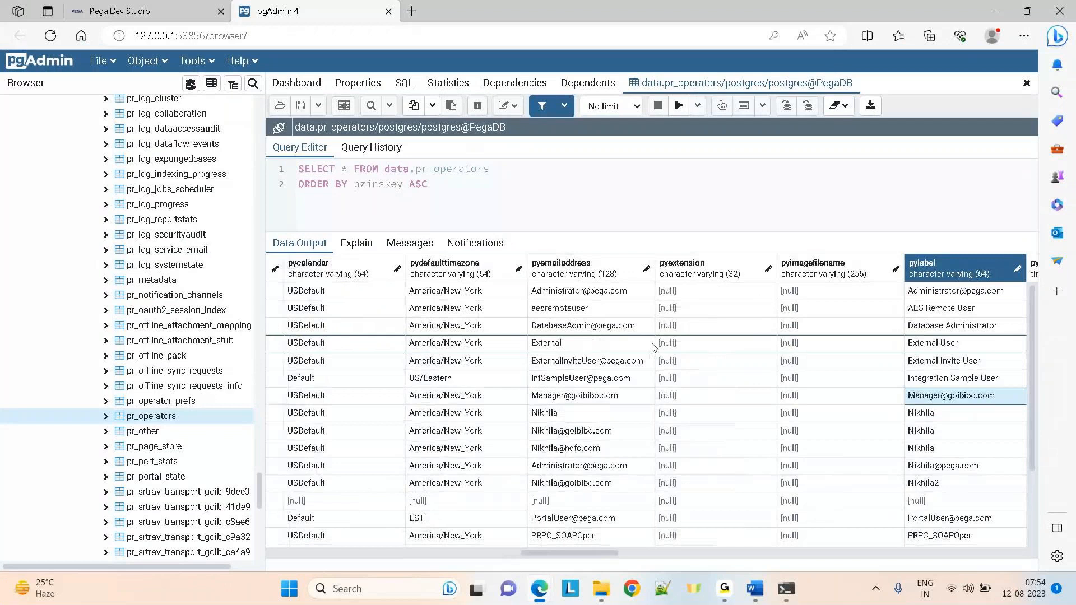
key(Right)
key(Right)
key(Right)
key(Right)
key(Right)
key(Right)
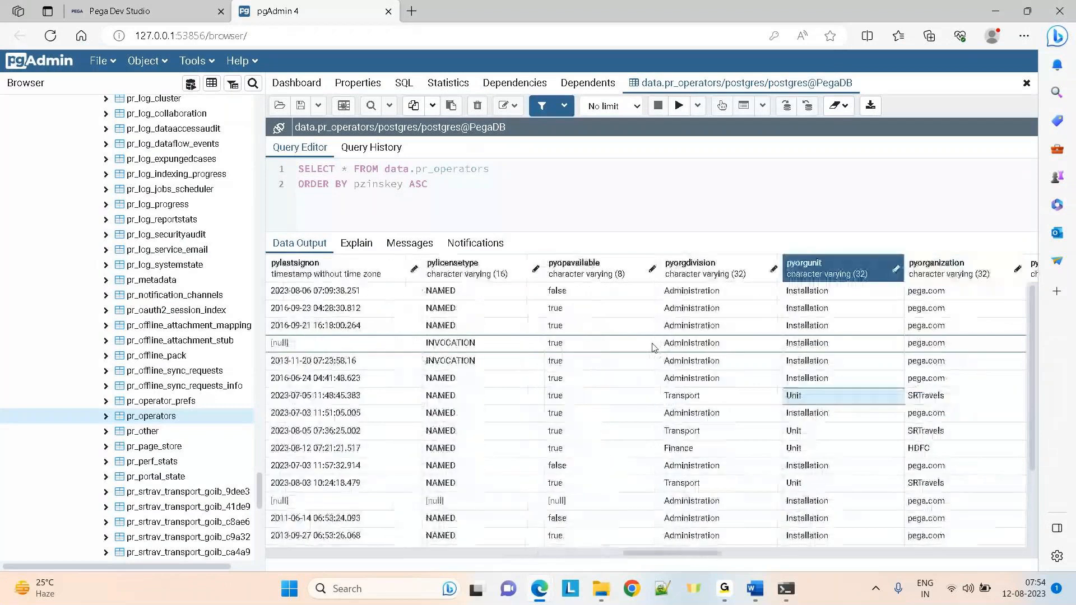
key(Left)
key(Left)
key(Left)
key(Left)
key(Left)
key(Left)
key(Left)
key(Left)
key(Left)
key(Left)
key(Left)
key(Left)
key(Left)
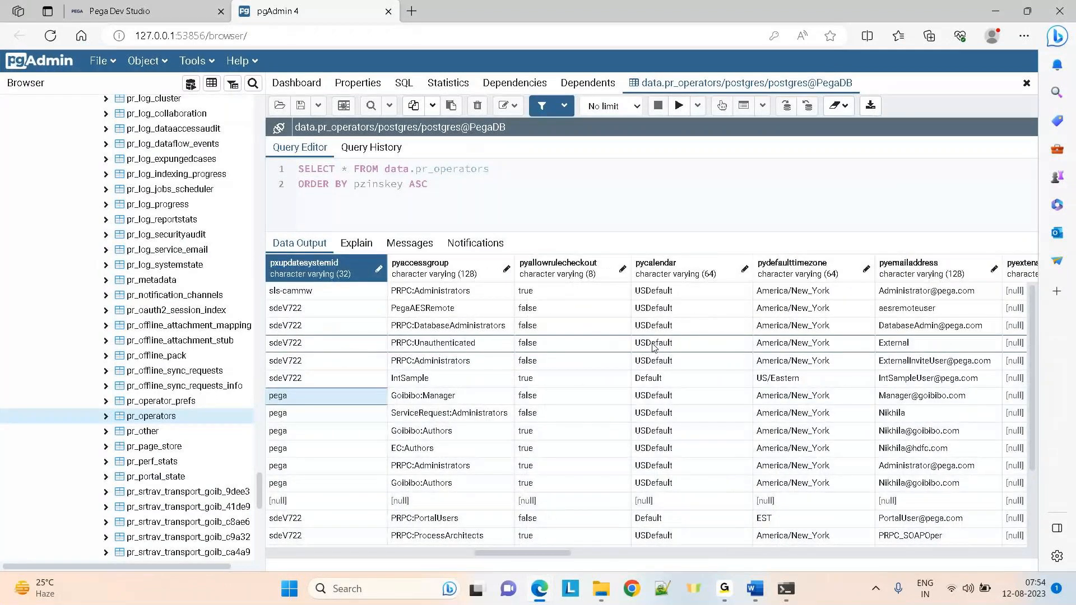
key(Left)
key(Left)
key(Left)
key(Left)
key(Left)
key(Left)
key(Left)
key(Left)
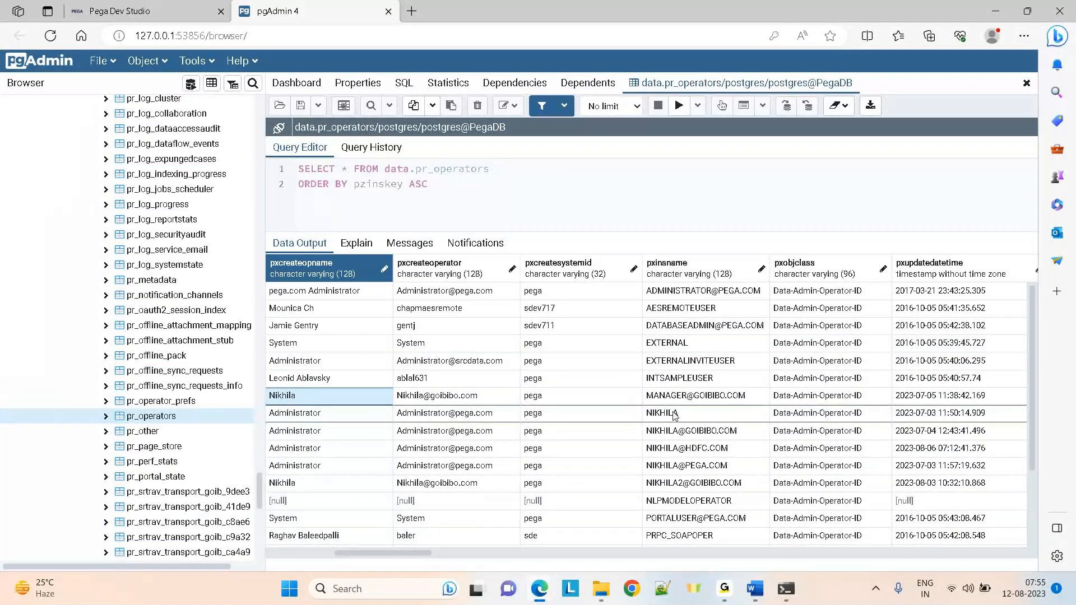
key(alt+Tab)
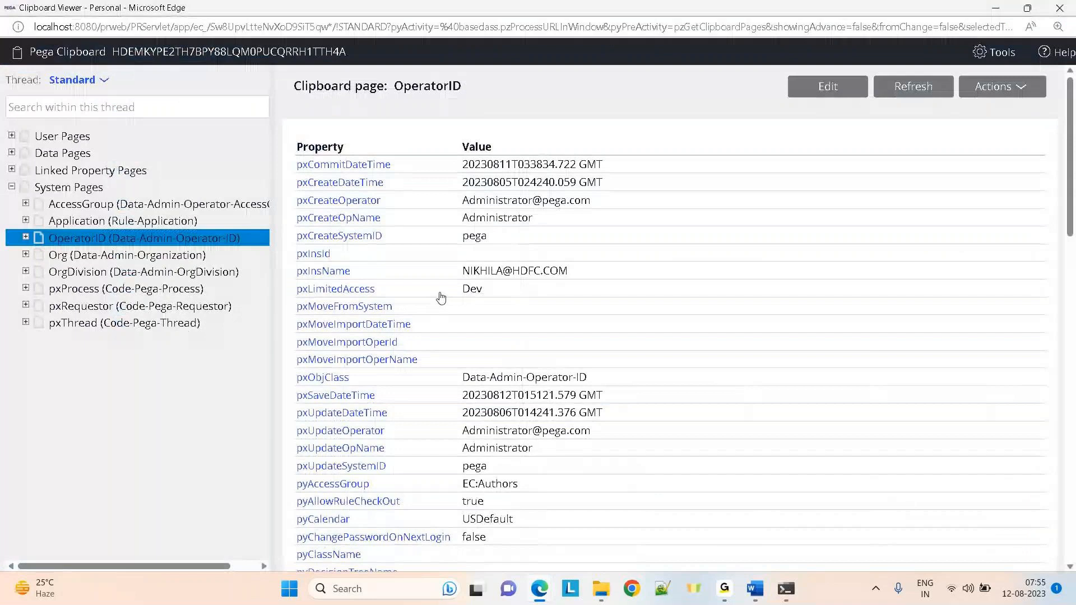
key(alt+Tab)
Select the whole row 7 record and compare it with the OperatorID clipboard page
click(289, 395)
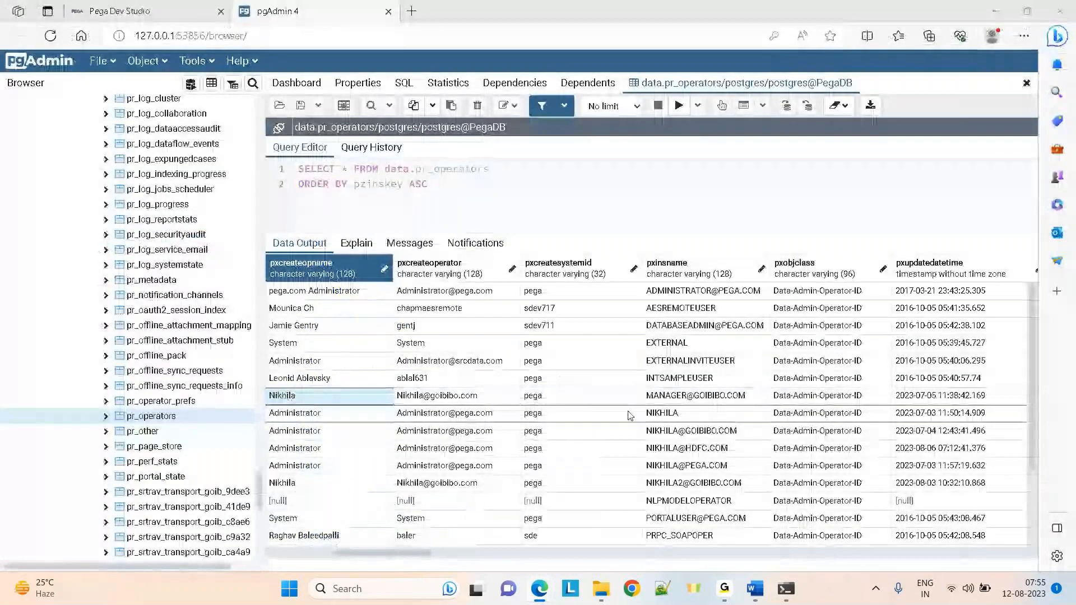
key(alt+Tab)
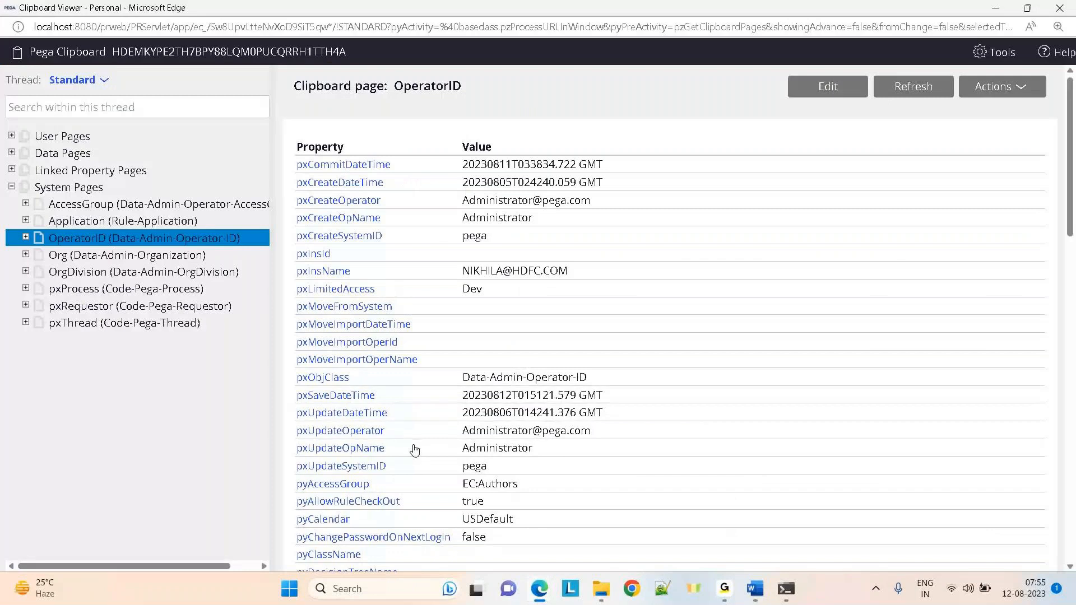
key(alt+Tab)
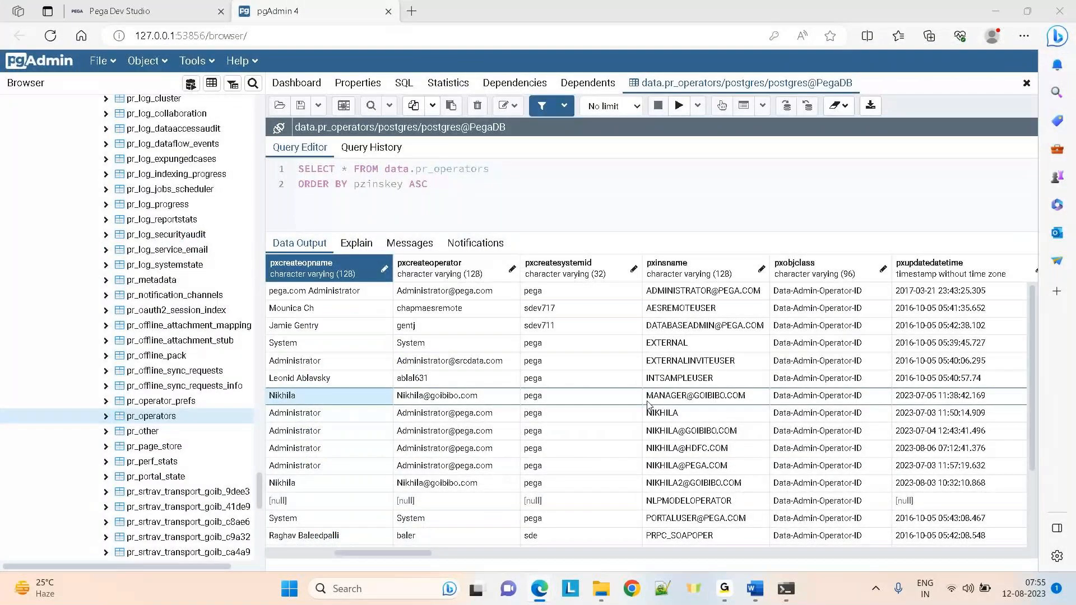
key(alt+Tab)
key(alt+Tab)
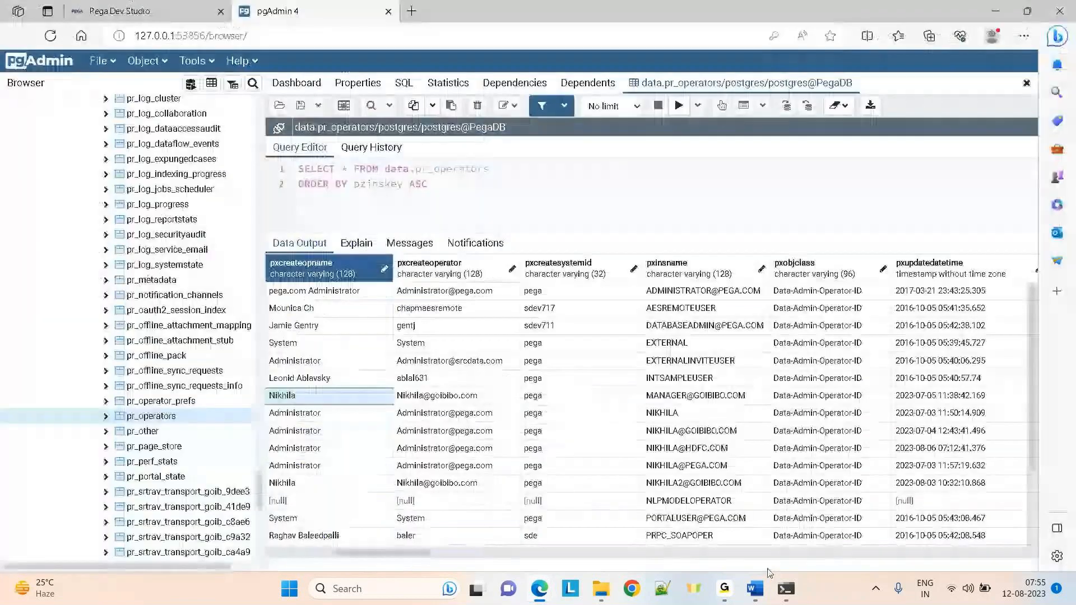
Try selecting pxcreateoperator through pxinsname, then highlight the pxobjclass and pxupdatedatetime columns
mouse_move(756, 602)
click(432, 273)
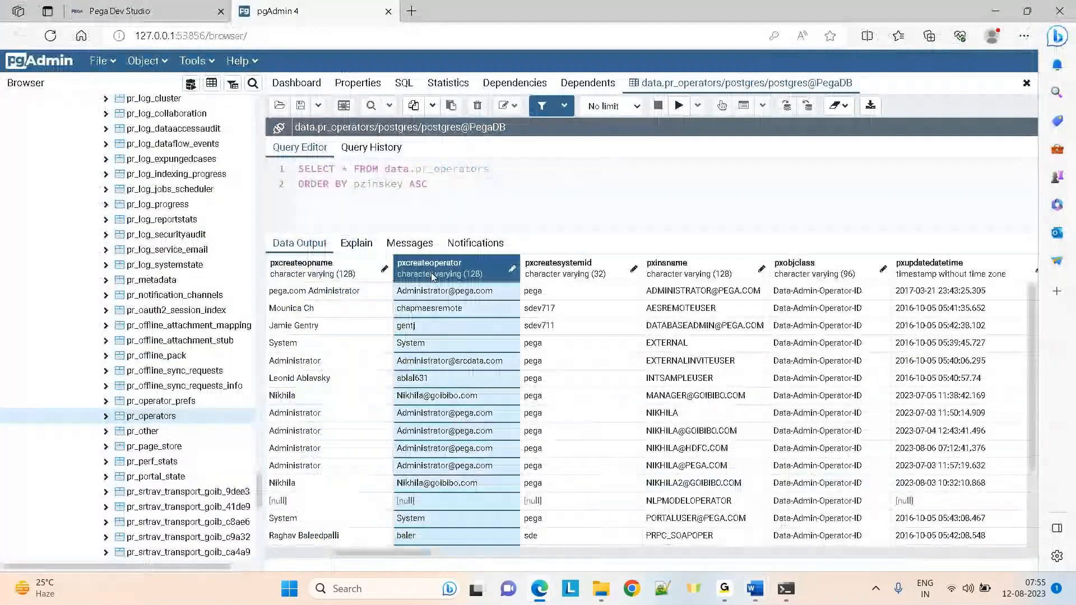
shift+click(669, 273)
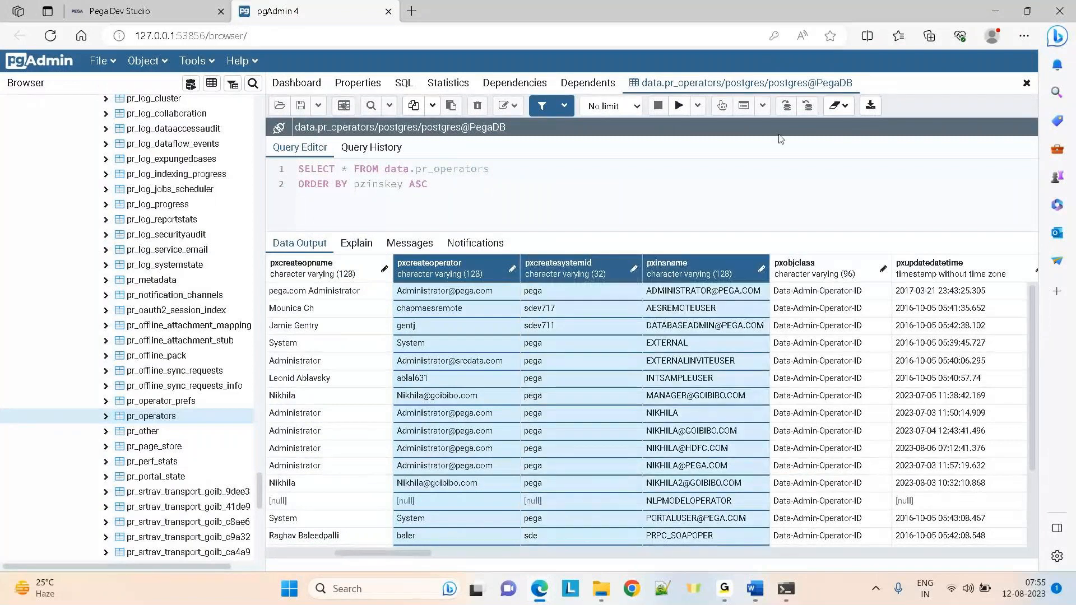
shift+click(551, 266)
ctrl+click(551, 267)
ctrl+click(766, 273)
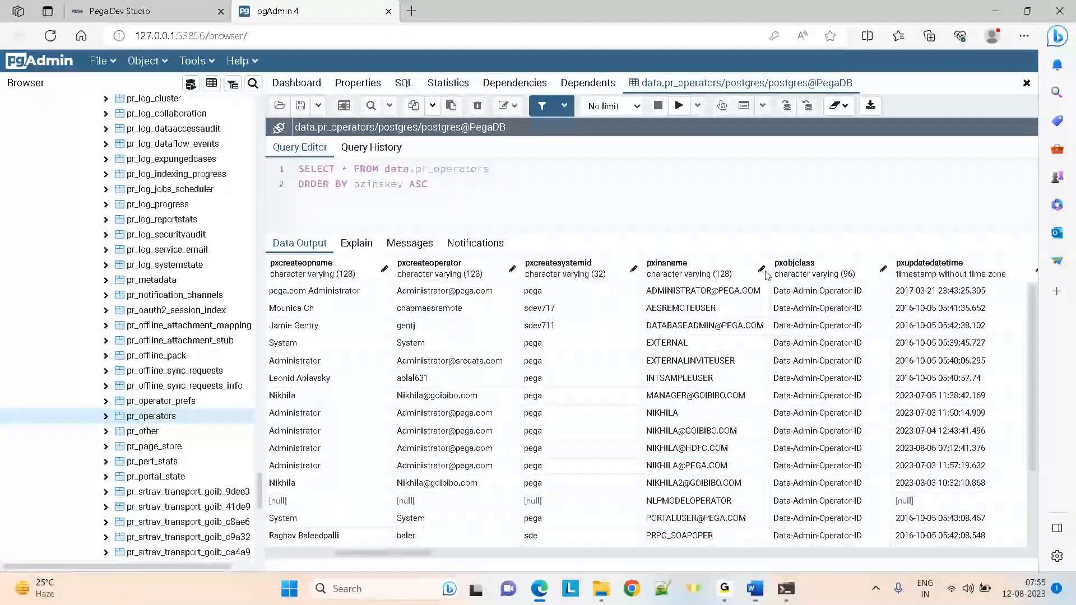
click(815, 273)
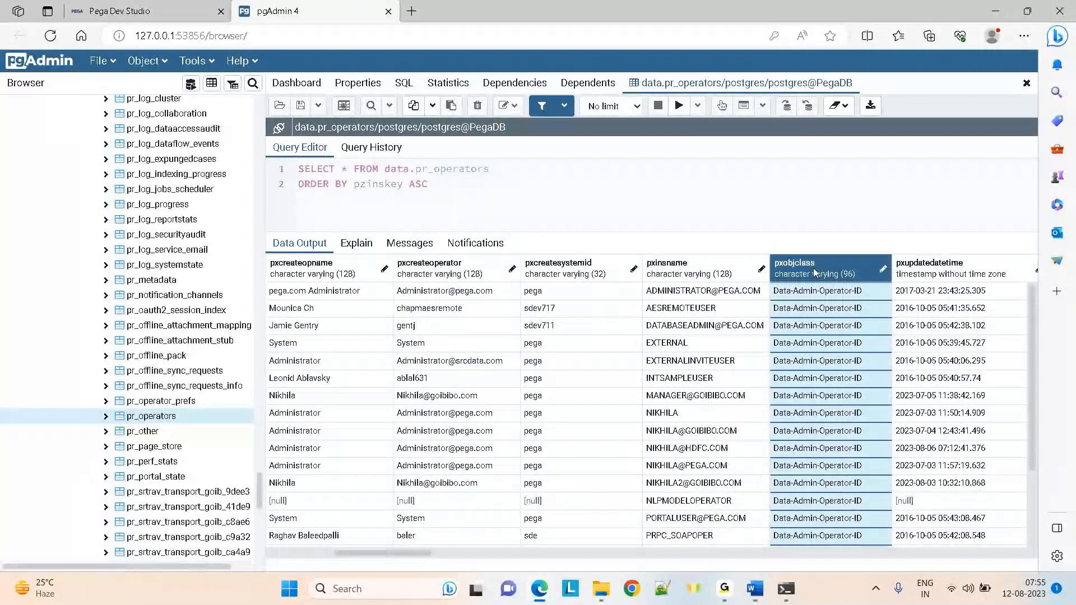
click(928, 273)
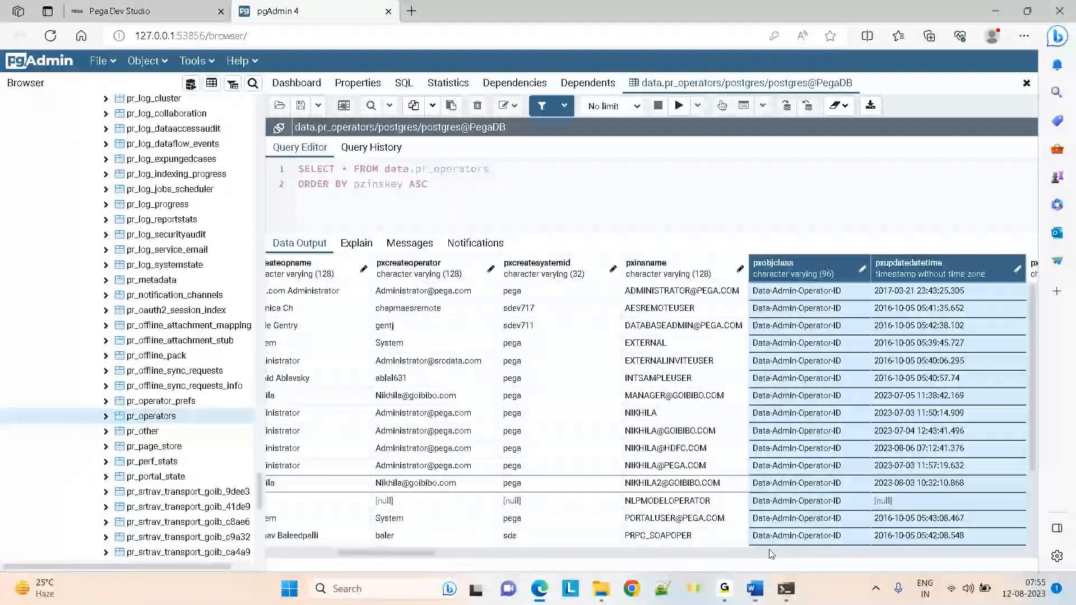
click(755, 589)
Step through the PageList notes and Employee Data examples, selecting the PageList definition line briefly
click(53, 145)
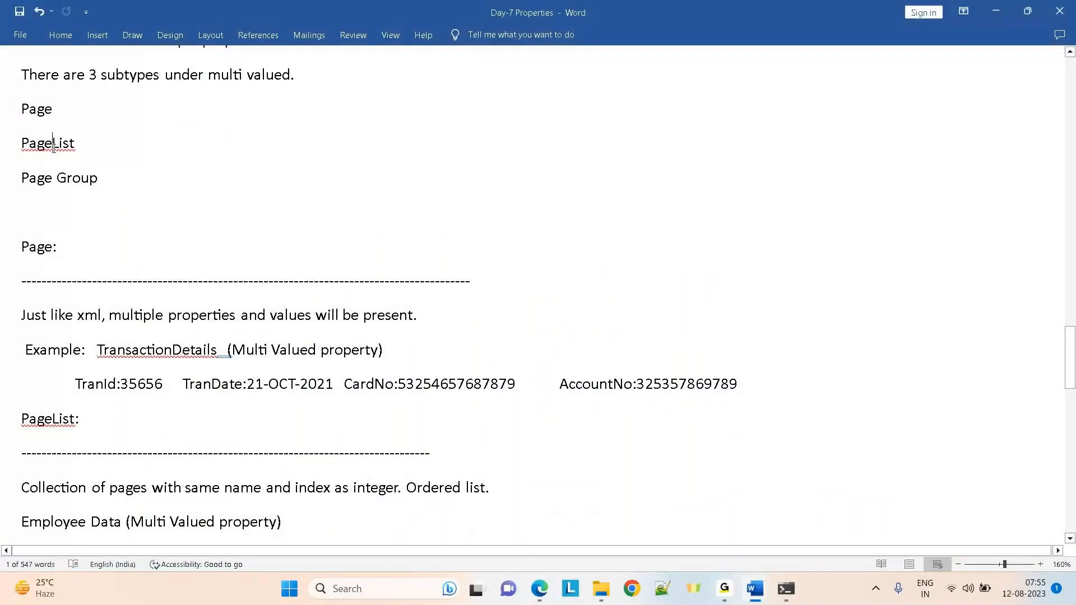
click(289, 433)
key(Down)
key(Down)
key(Down)
key(Down)
key(Down)
key(Down)
key(Down)
key(Down)
key(Down)
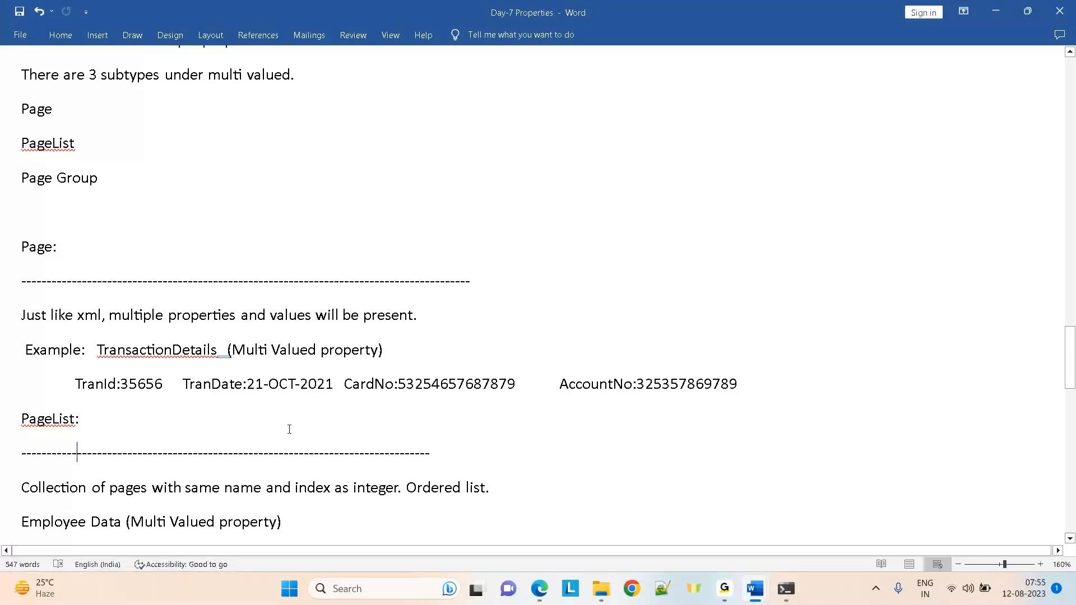
click(12, 286)
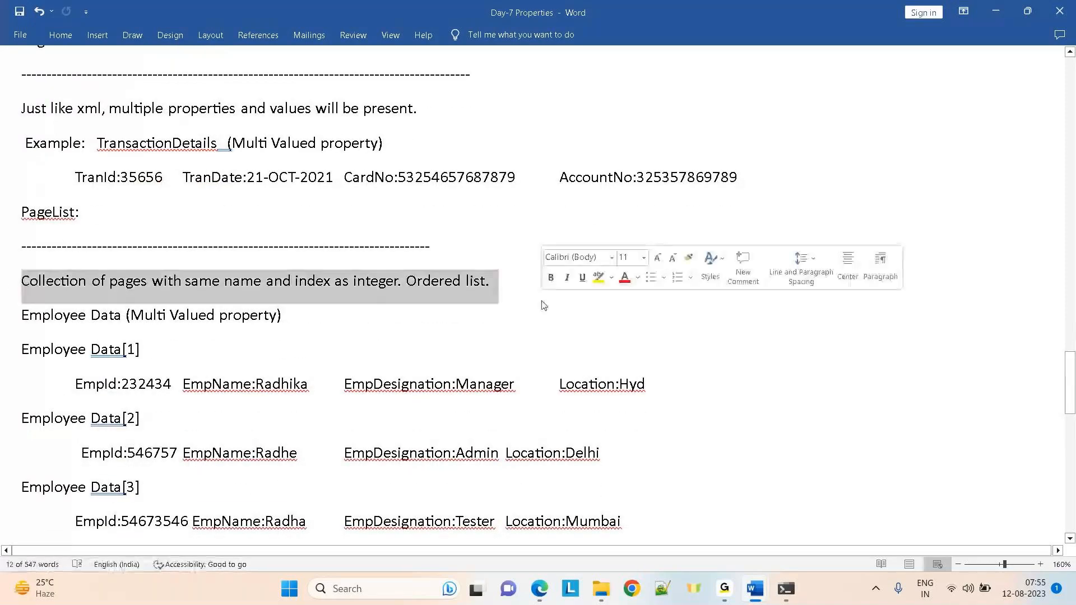
click(246, 299)
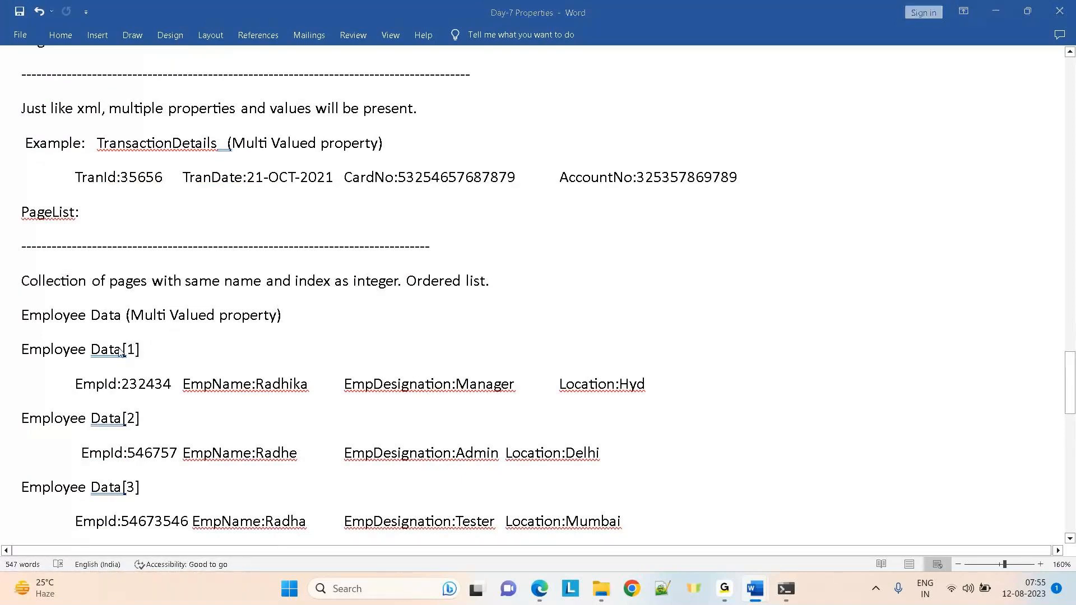
key(alt+Tab)
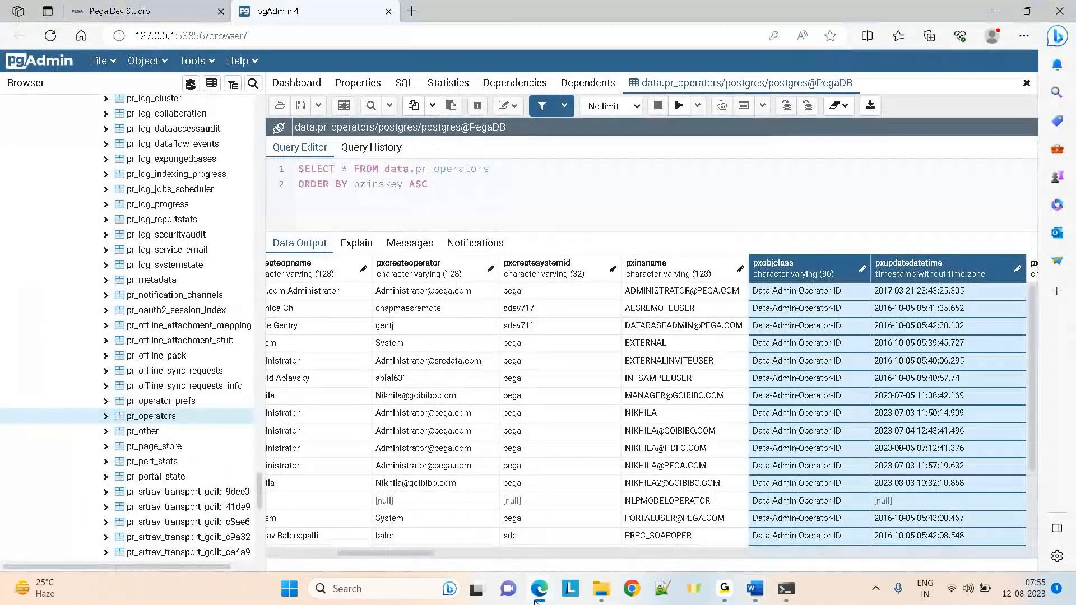
Expand AccessGroup > pxRuleReferences and show page (1), highlighting pxRuleReferences in its title
mouse_move(537, 597)
click(603, 516)
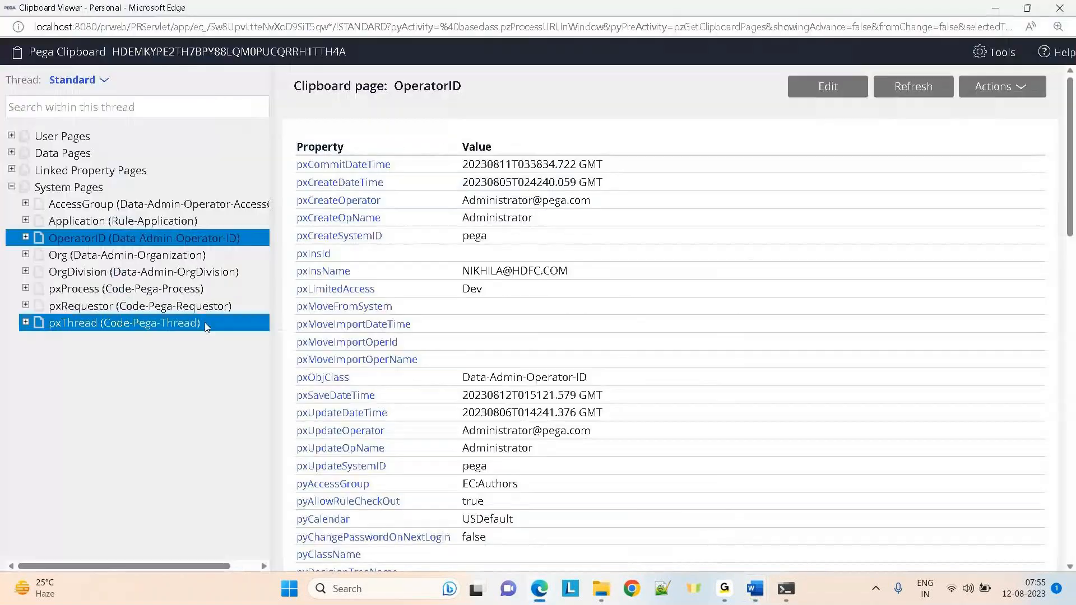
click(26, 205)
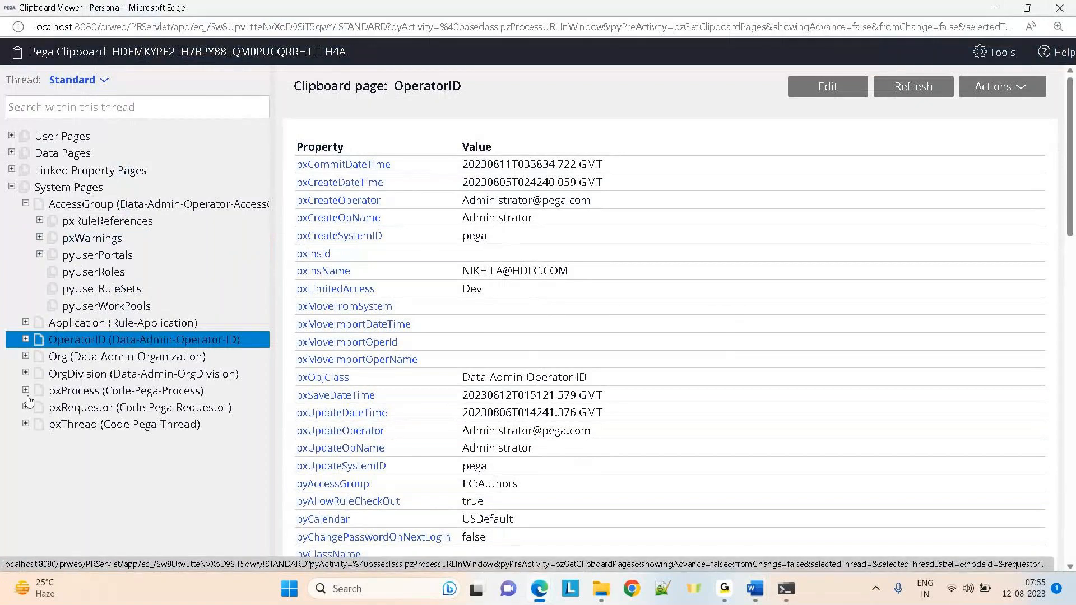
click(40, 221)
click(129, 238)
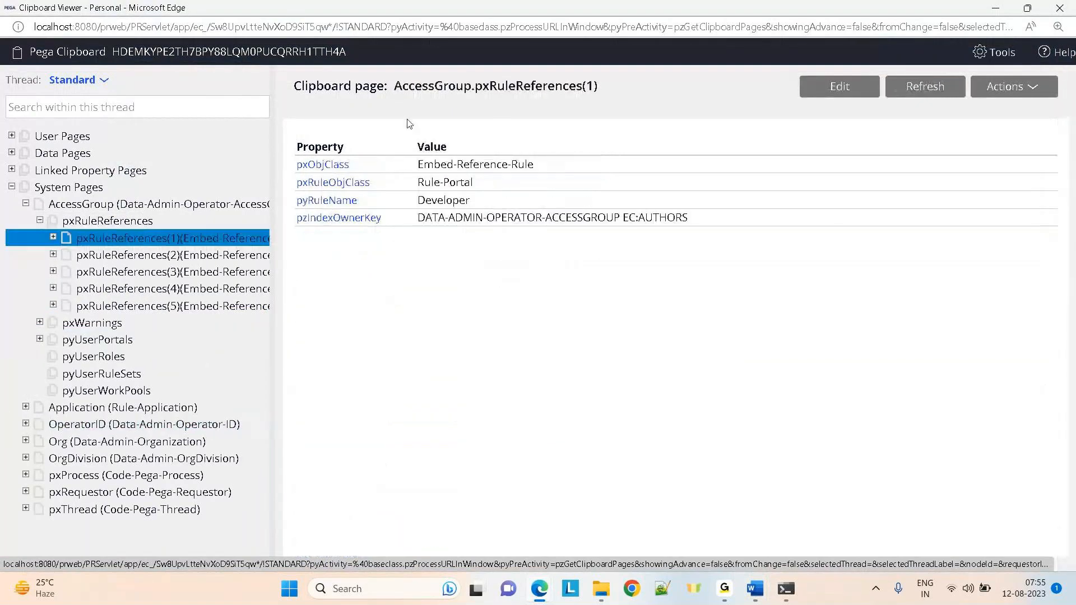
drag(475, 84, 606, 86)
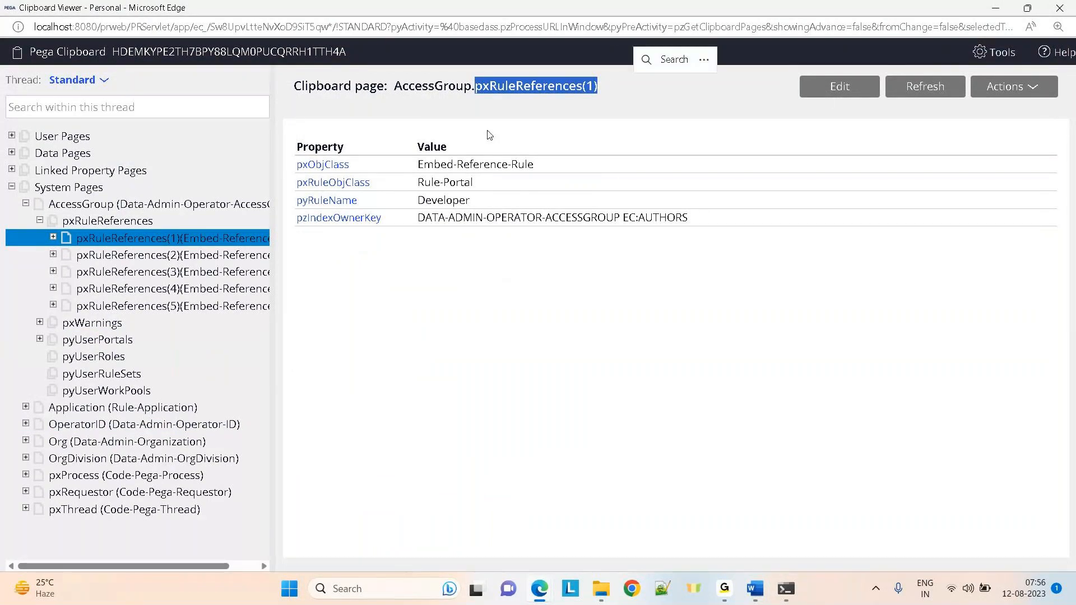
View pxRuleReferences pages (2) through (5), then show the pyUserRoles value list
click(182, 255)
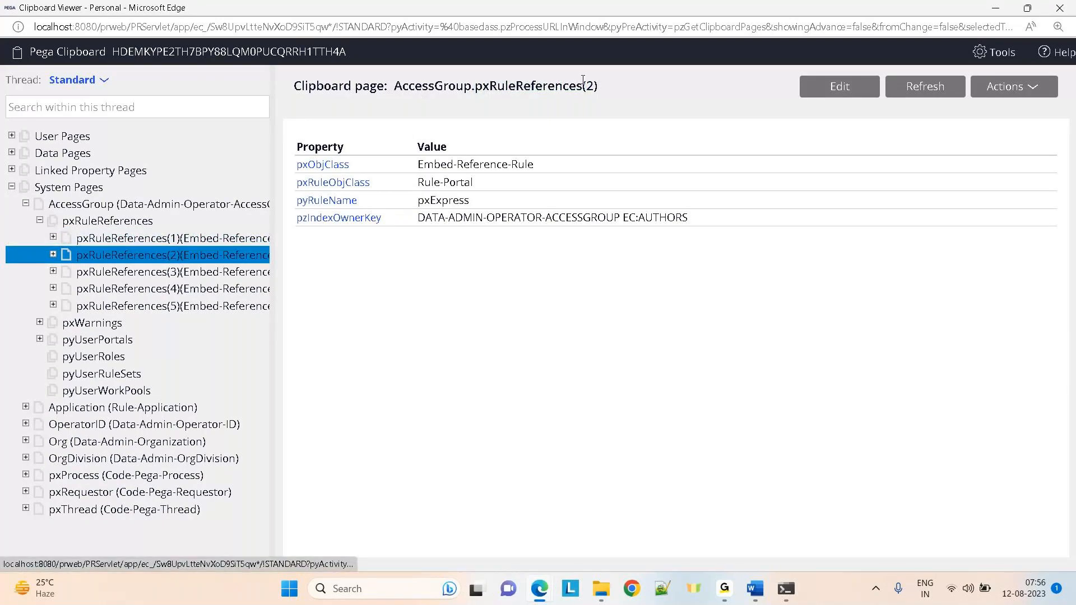
drag(599, 87, 583, 85)
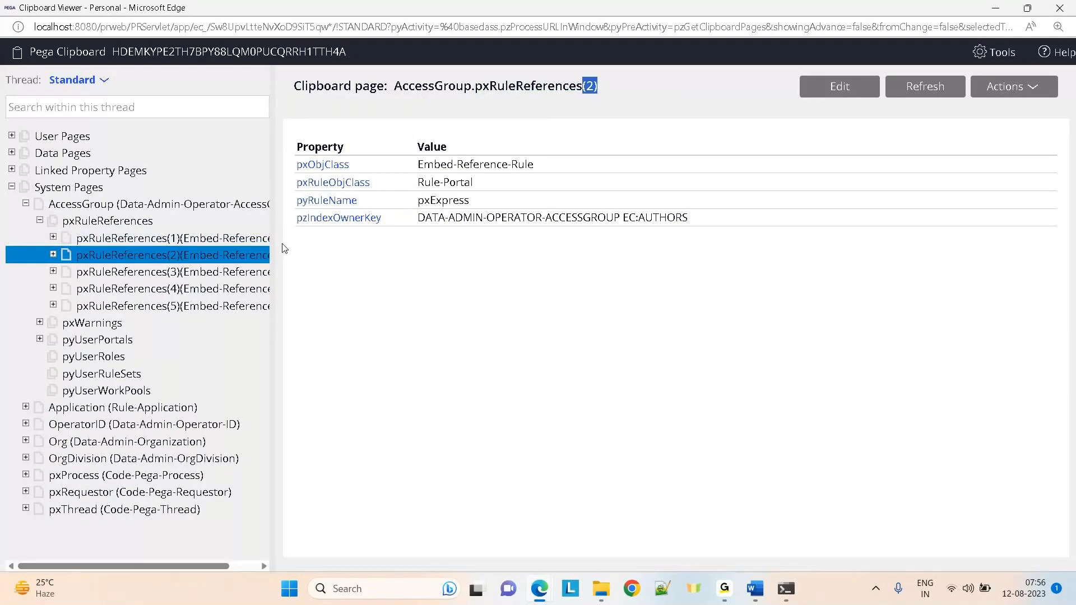
click(159, 273)
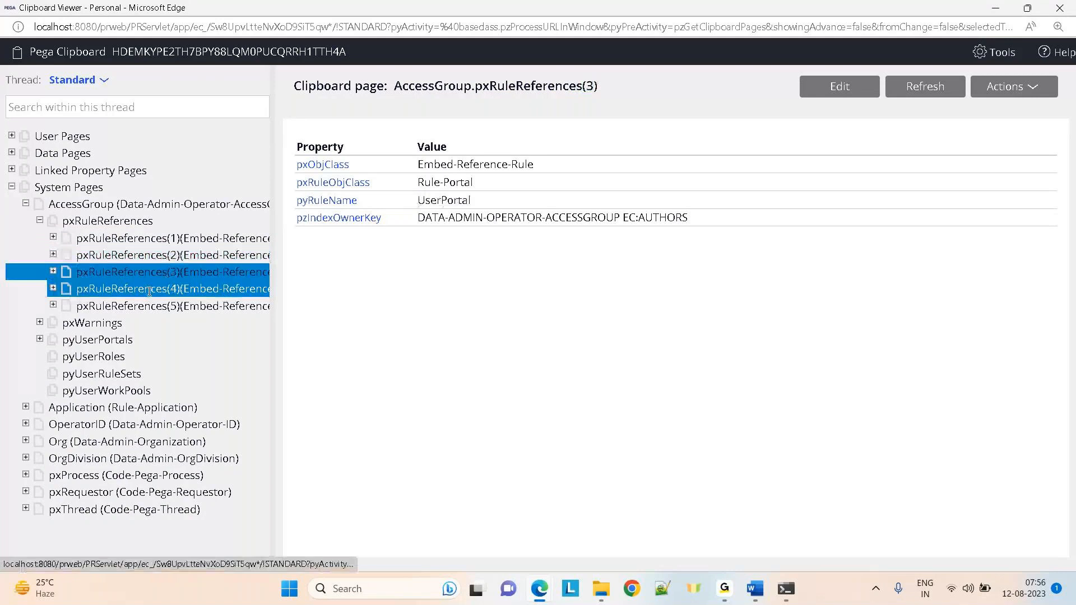
click(150, 289)
click(167, 307)
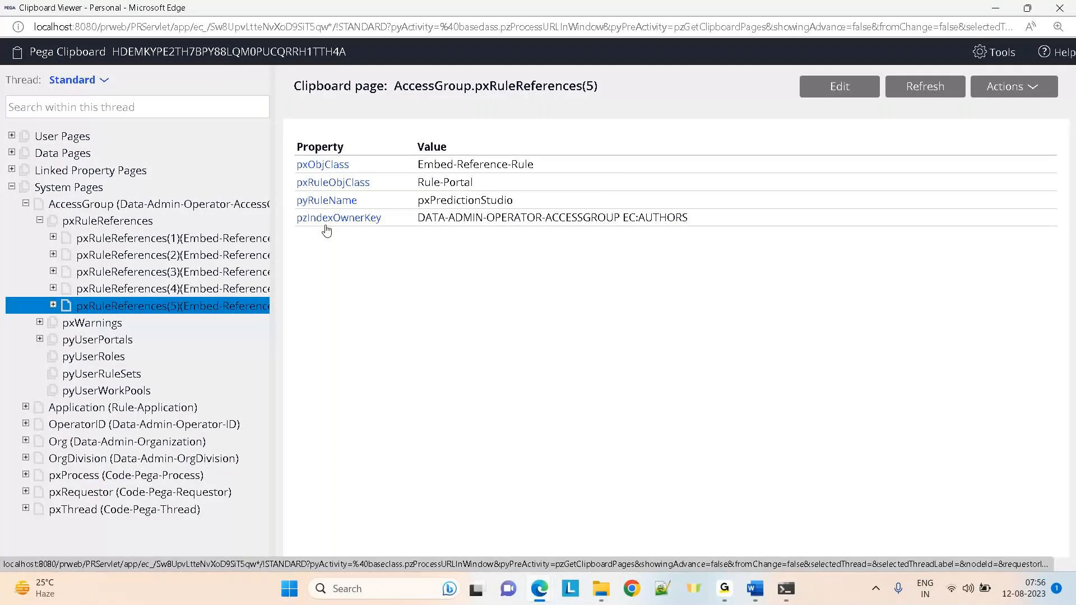
click(79, 356)
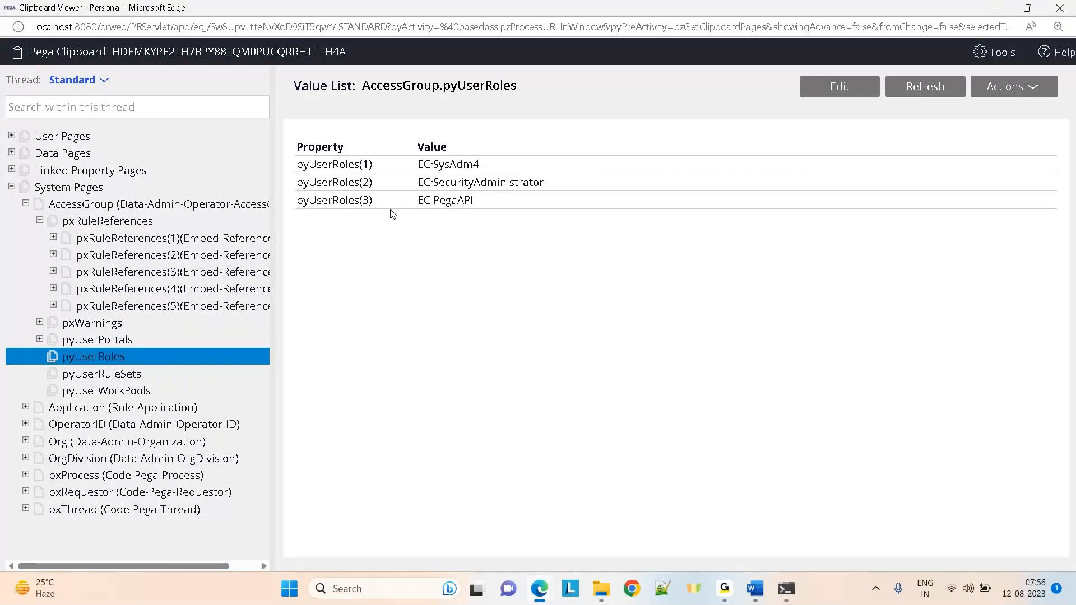
Revisit the pyUserPortals, pyUserRuleSets and pyUserWorkPools entries in the Clipboard Viewer
click(135, 323)
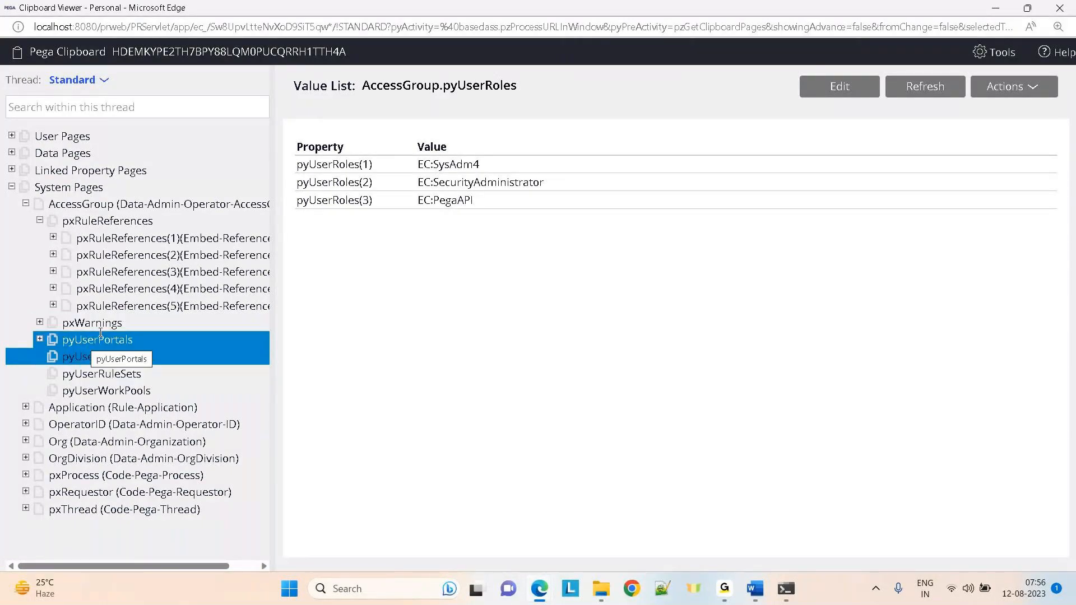
click(94, 374)
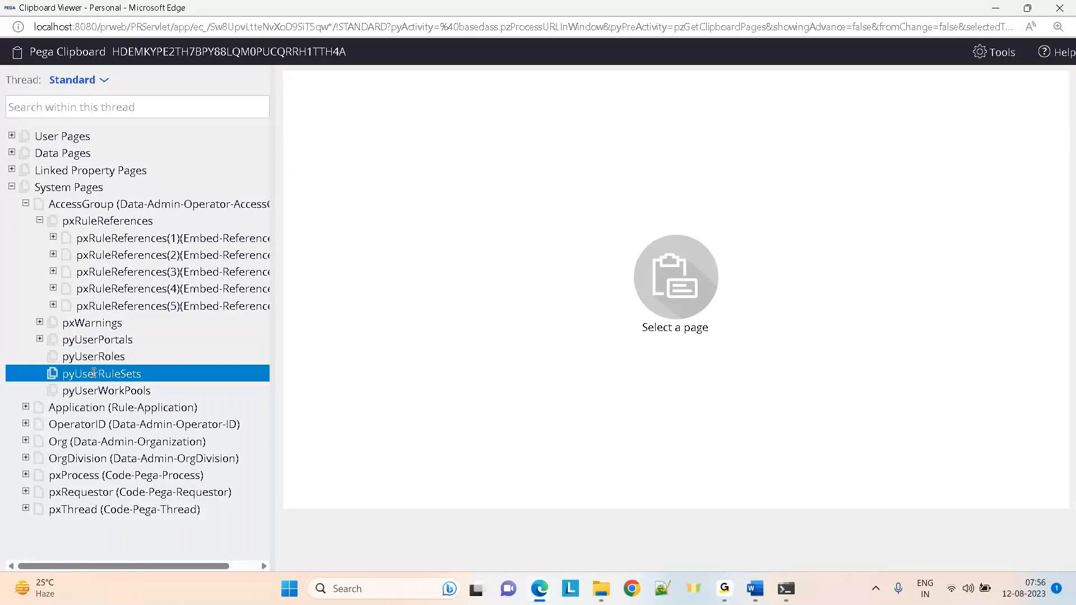
click(94, 390)
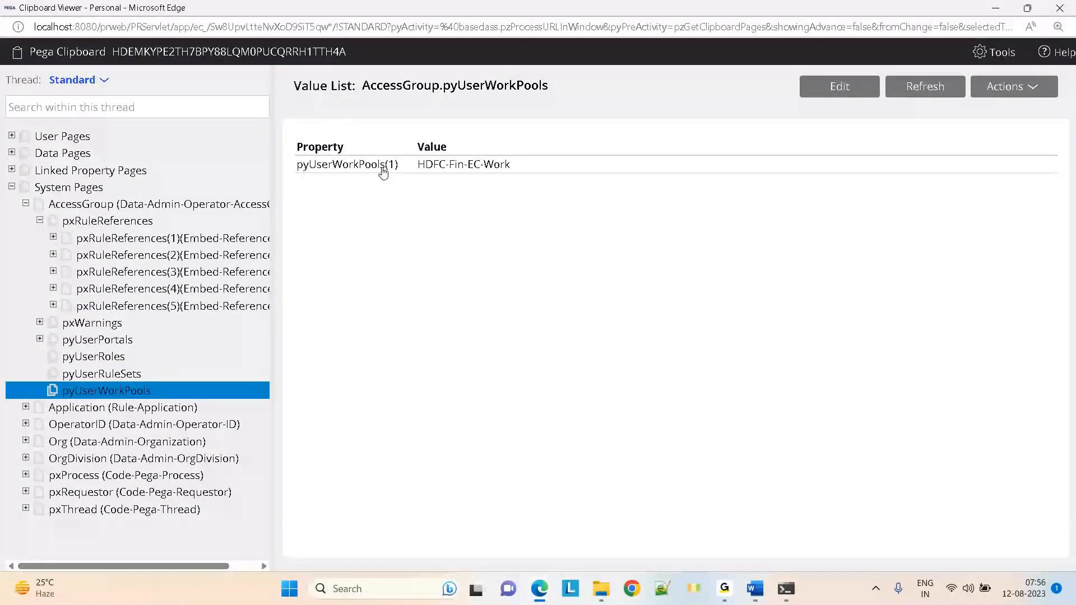
Step through pxRuleReferences(1) to (4), then minimize the Clipboard Viewer
click(130, 239)
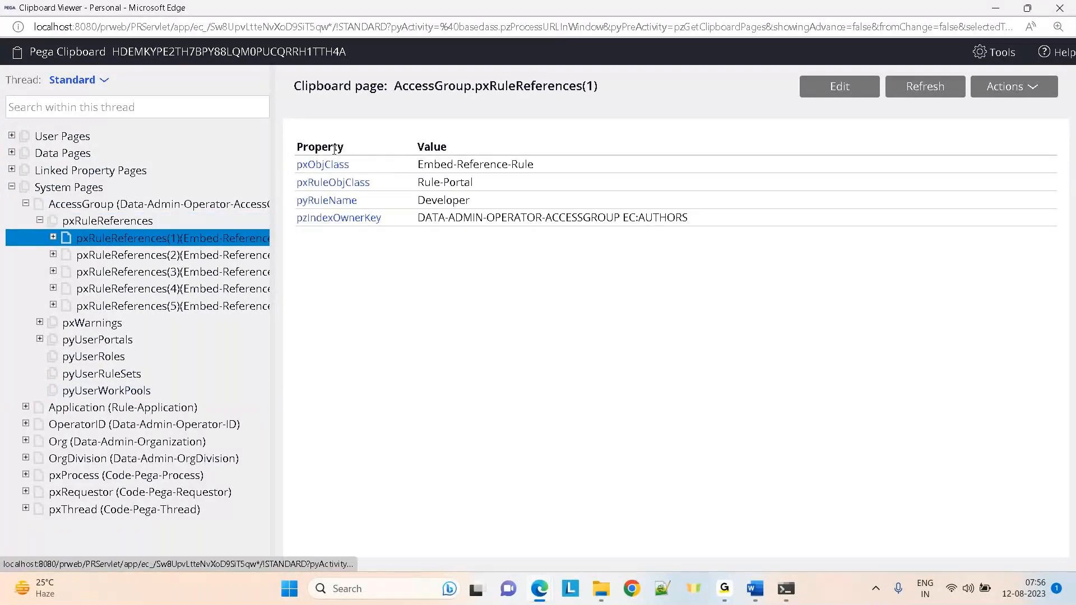
key(Down)
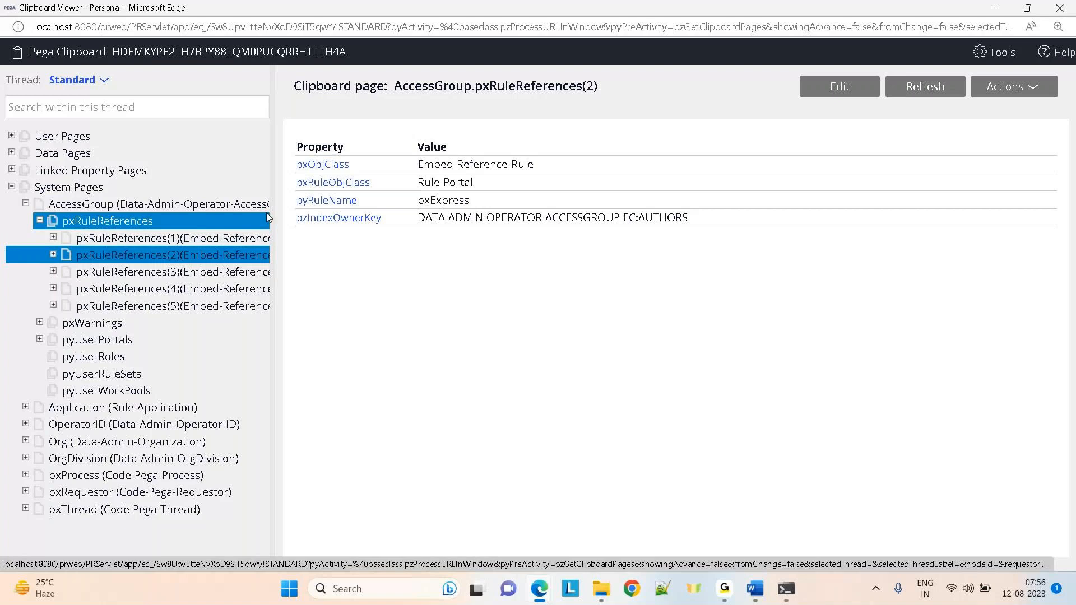
click(160, 273)
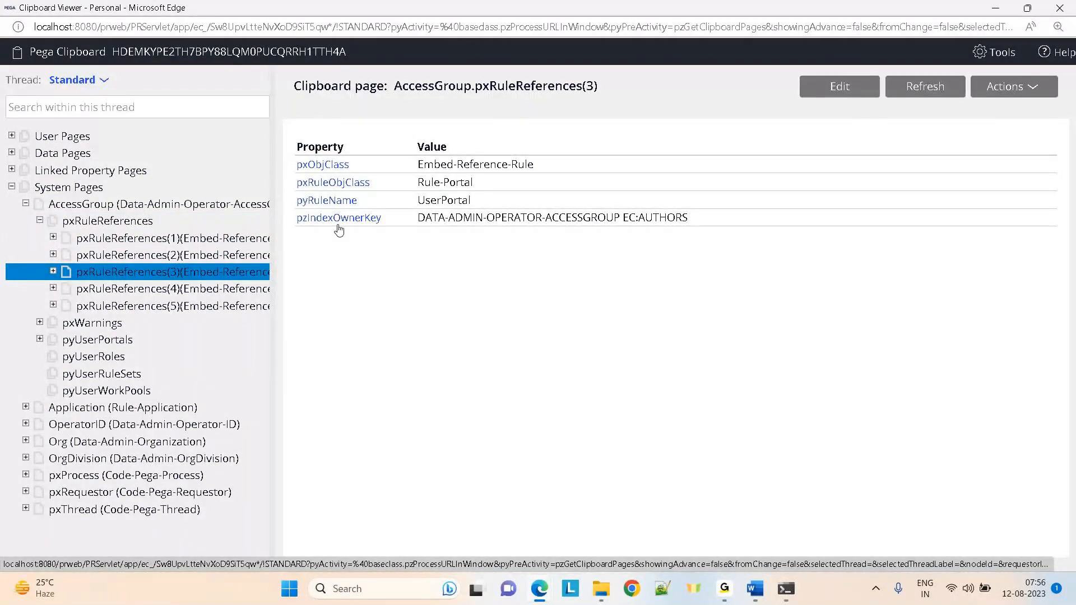
key(Down)
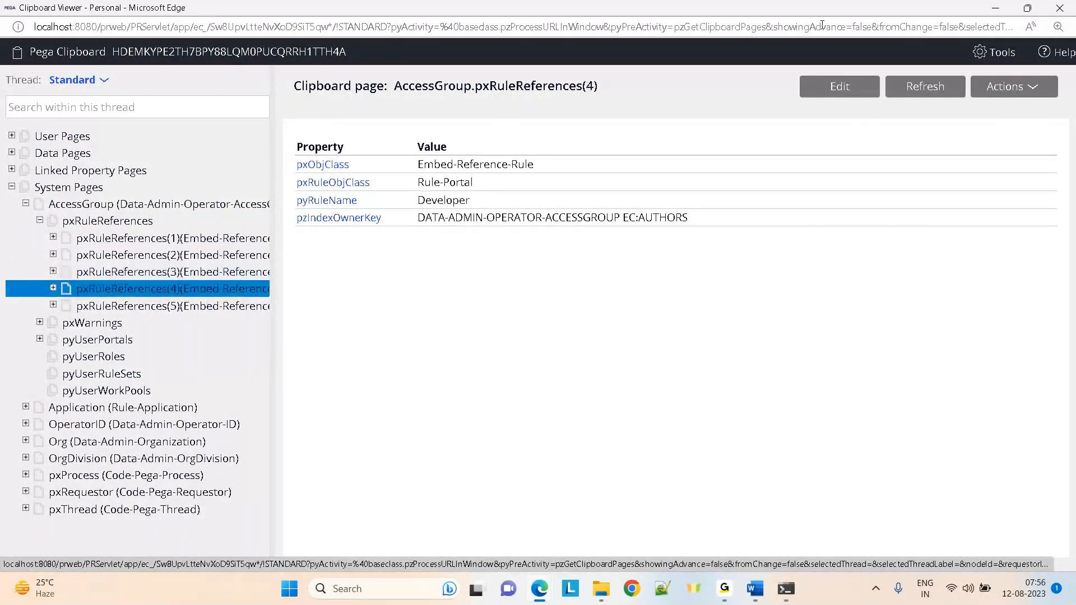
click(985, 11)
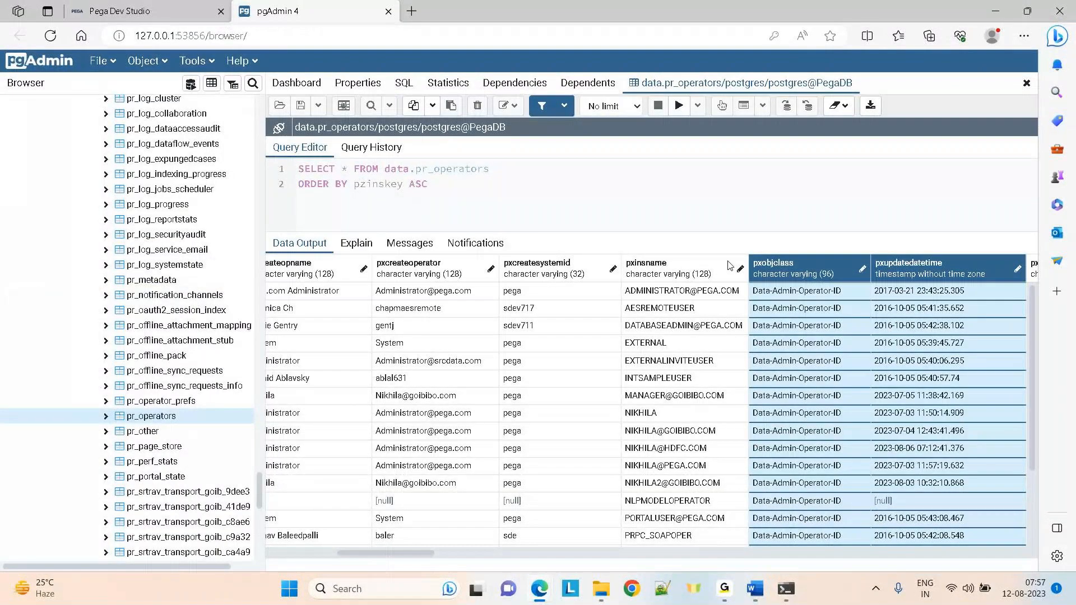
Select all pr_operators rows and examine their pxcreateoperator and pxcreatesystemid cells
click(420, 297)
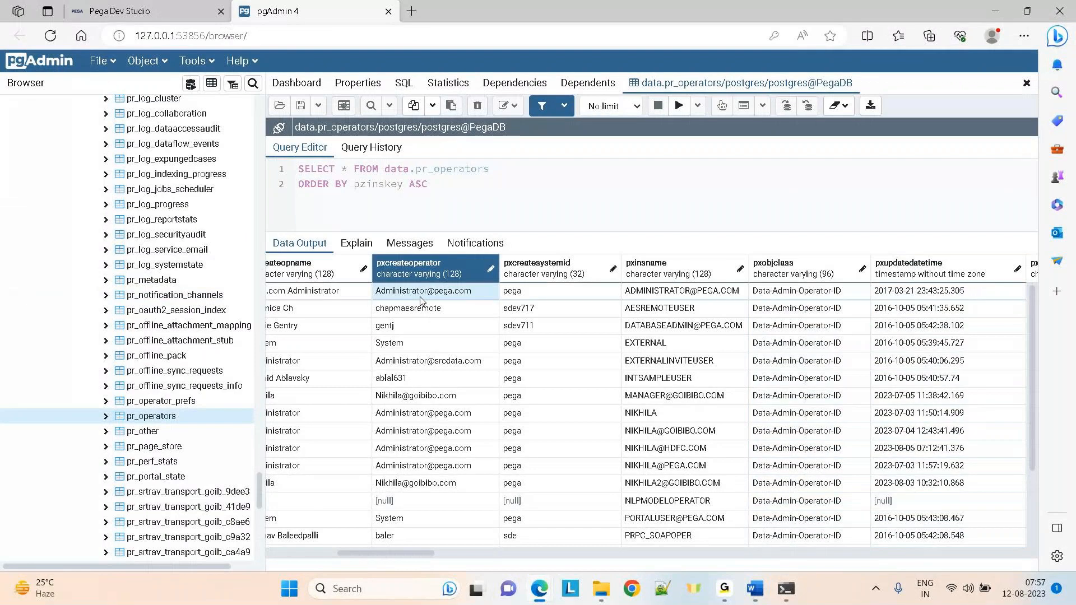
key(ctrl+a)
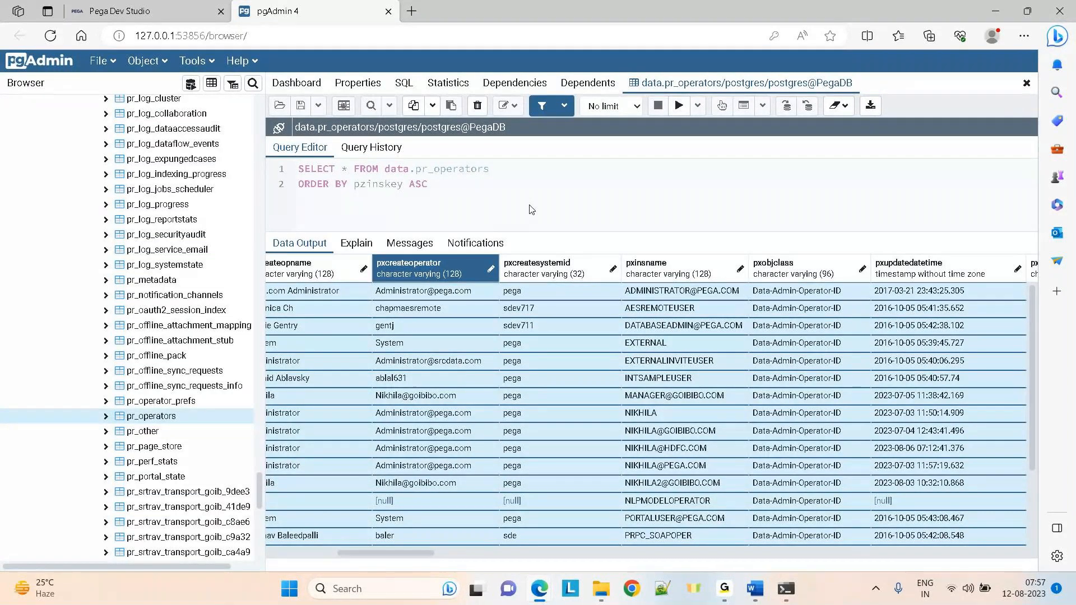
click(506, 399)
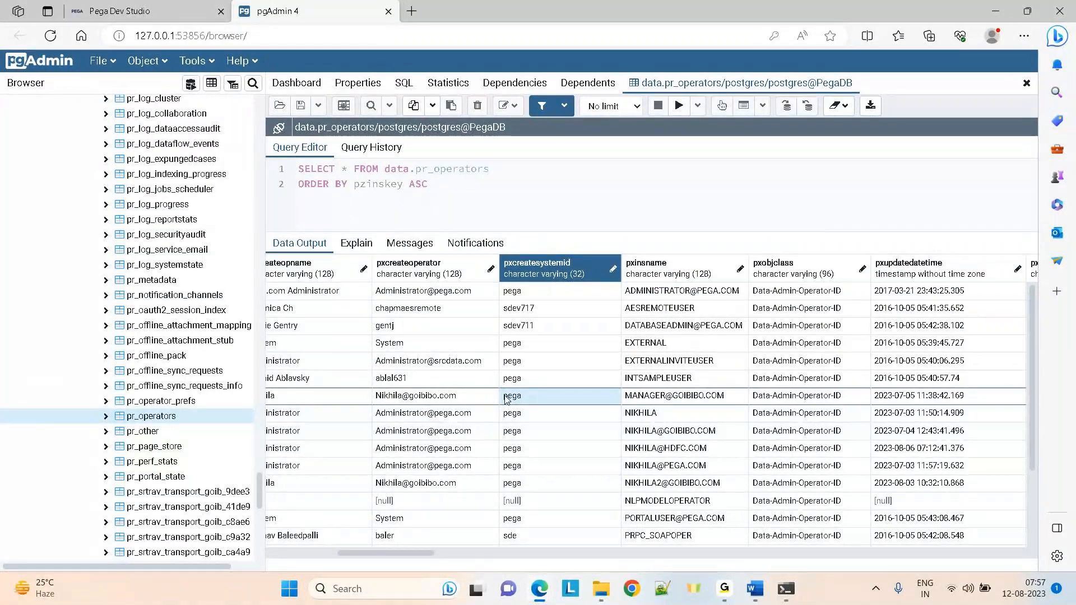
click(367, 298)
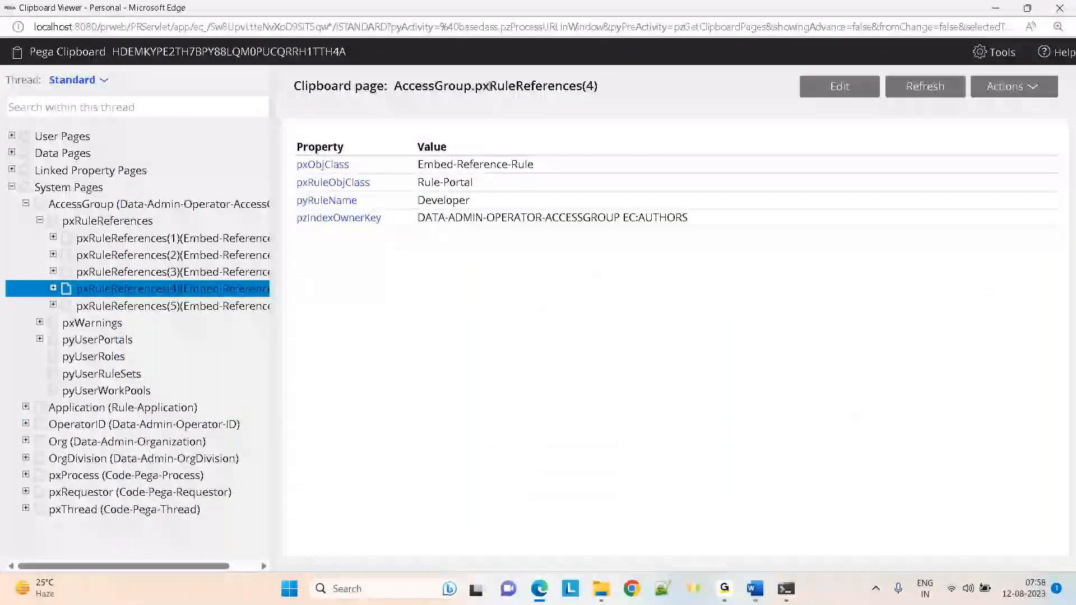
Highlight pxRuleReferences and its index (4) in the page title, then bring back the Day-7 Properties notes
drag(475, 85, 582, 87)
click(615, 89)
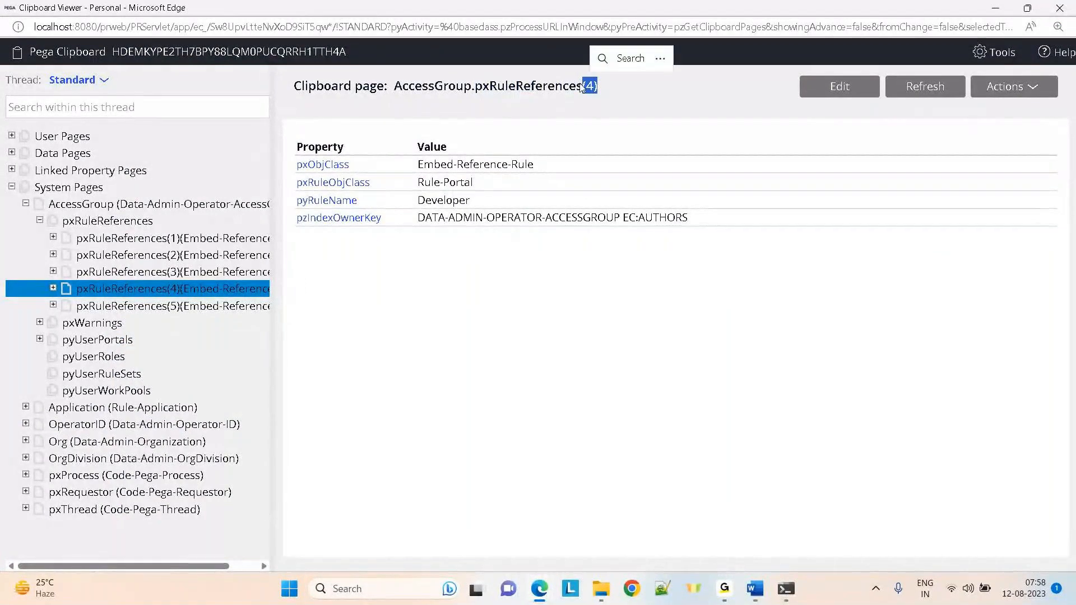
click(755, 589)
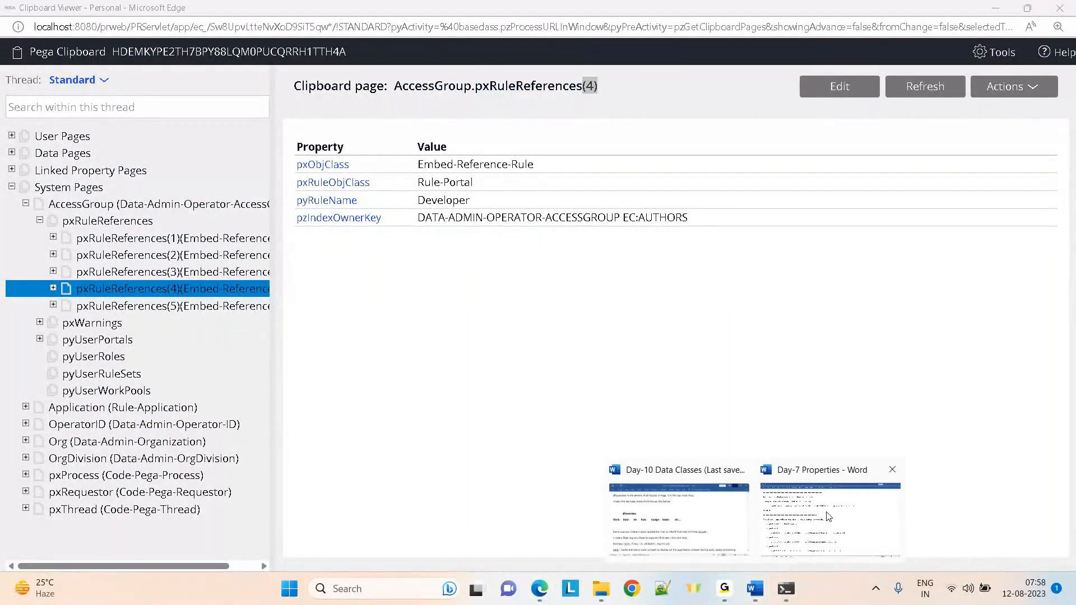
click(829, 516)
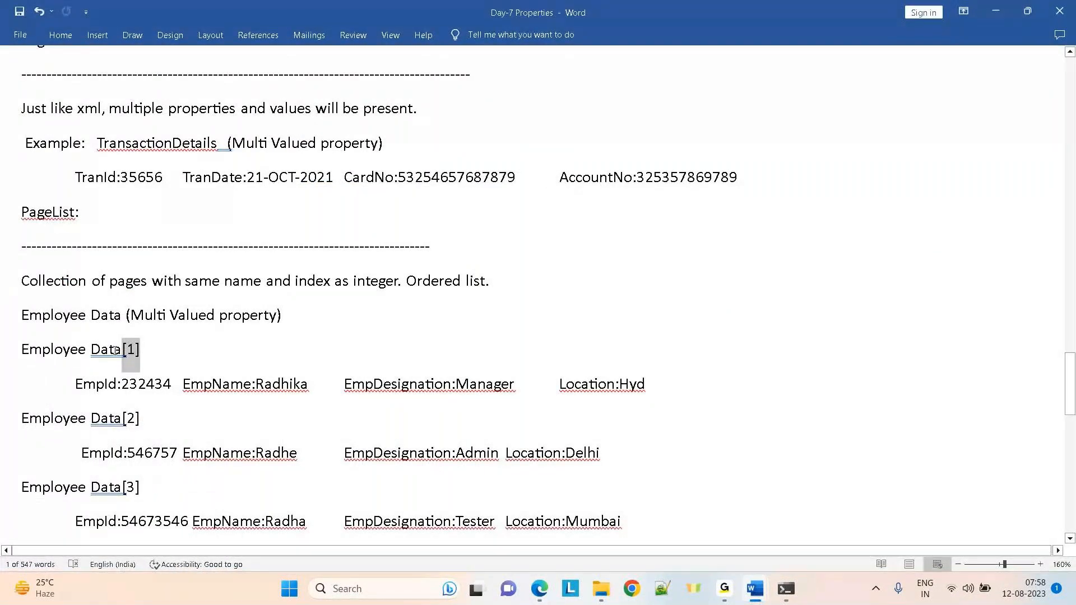
double_click(278, 385)
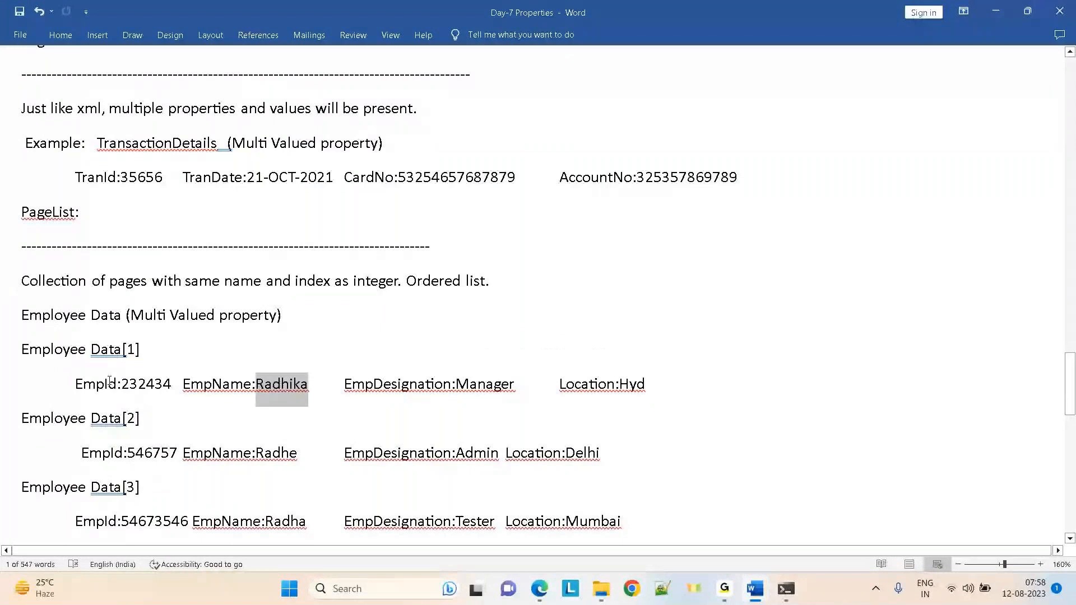
drag(75, 386, 745, 404)
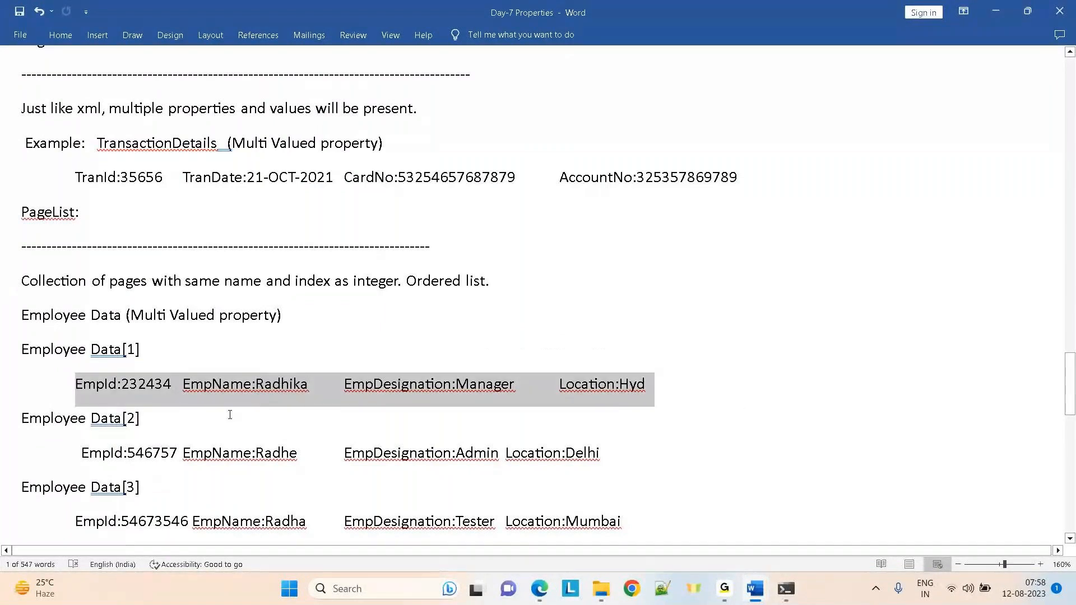
drag(203, 418, 26, 419)
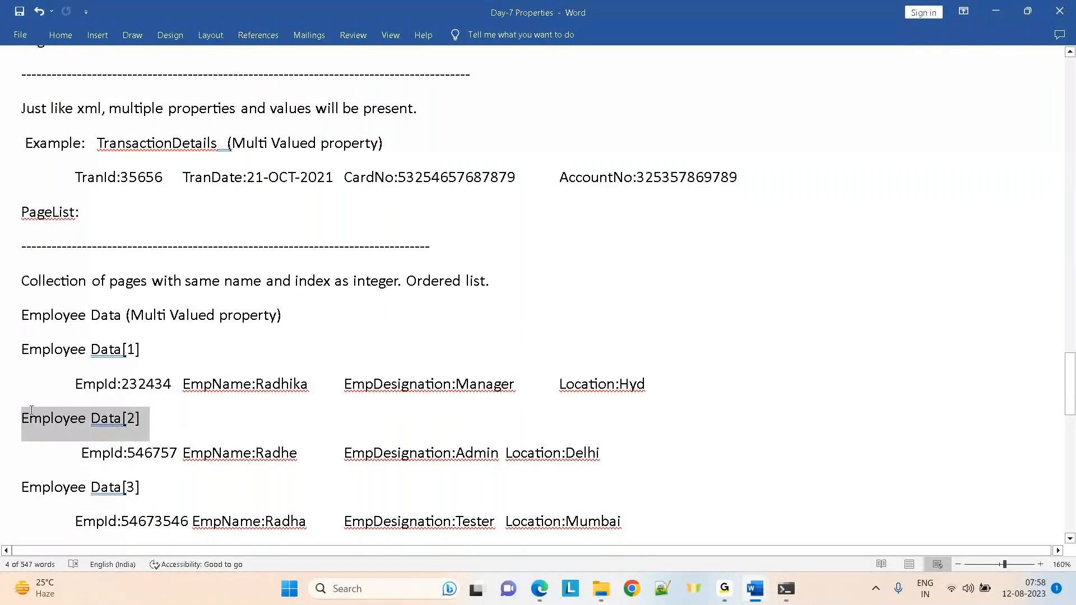
double_click(283, 453)
drag(149, 489, 12, 482)
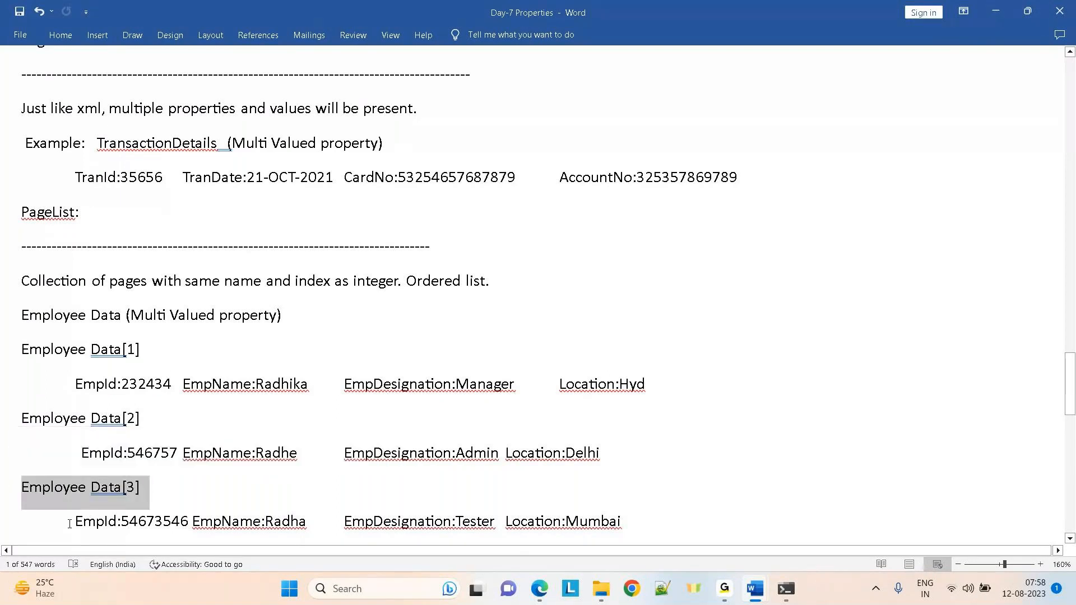
drag(69, 523, 678, 521)
click(869, 381)
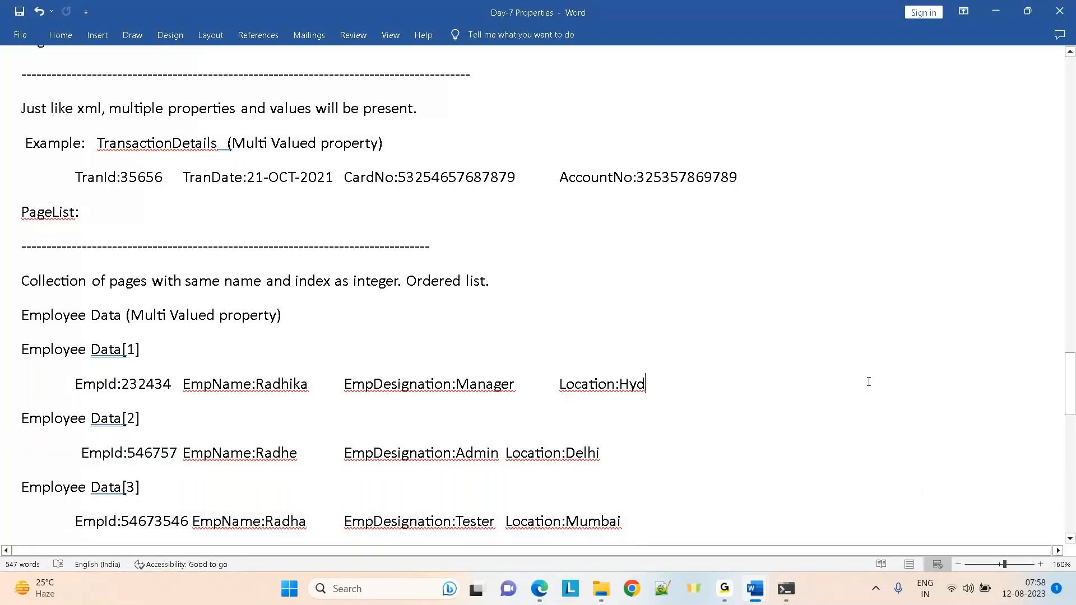
scroll(869, 382, down, 1)
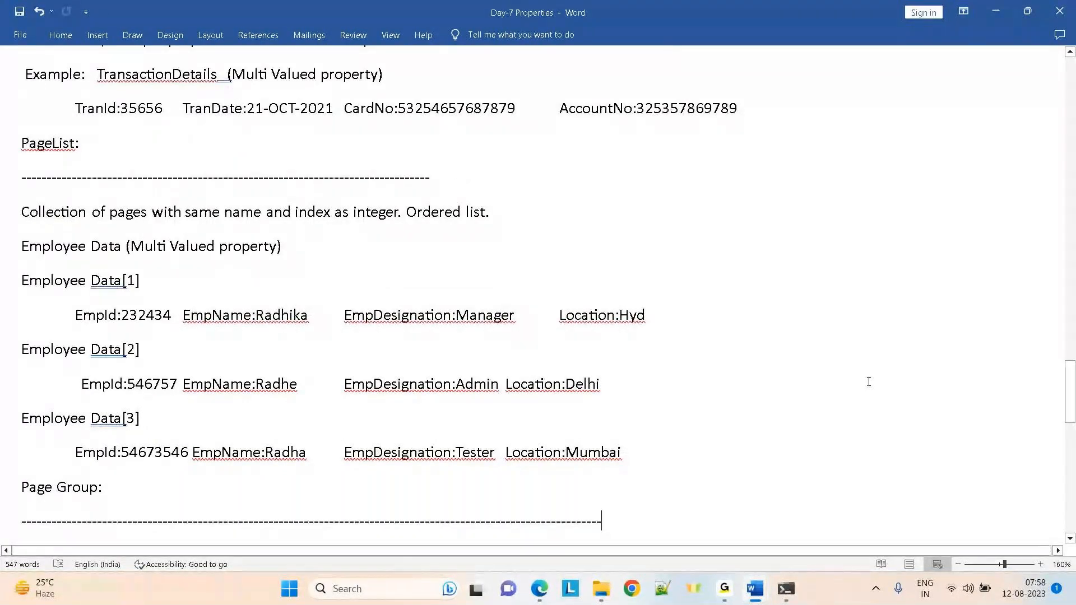
key(Down)
key(Down)
key(Down)
key(Down)
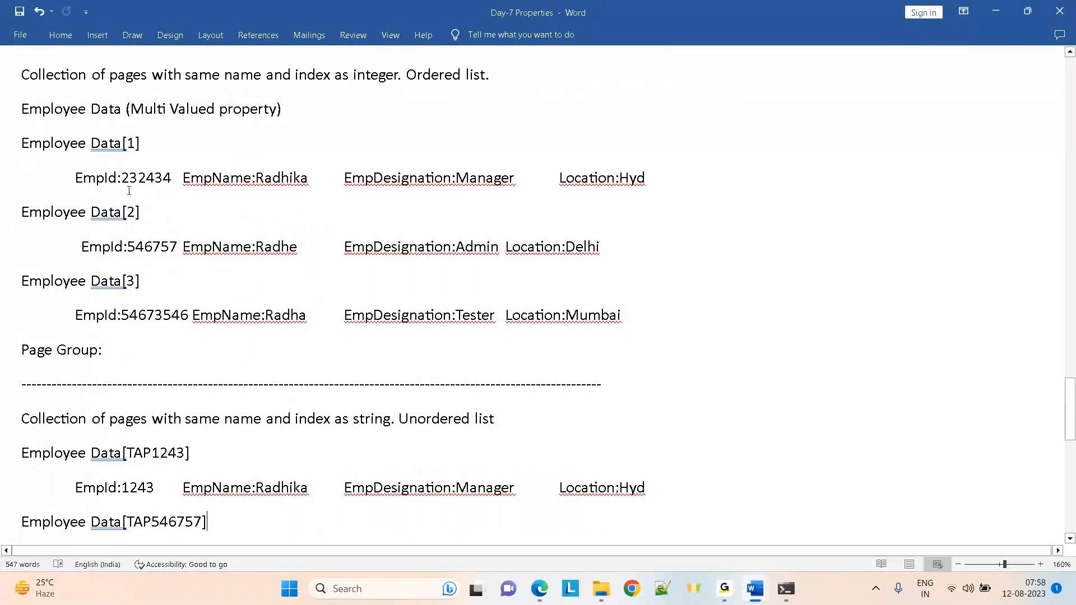
mouse_move(140, 212)
mouse_down()
mouse_move(91, 212)
mouse_move(123, 212)
mouse_up()
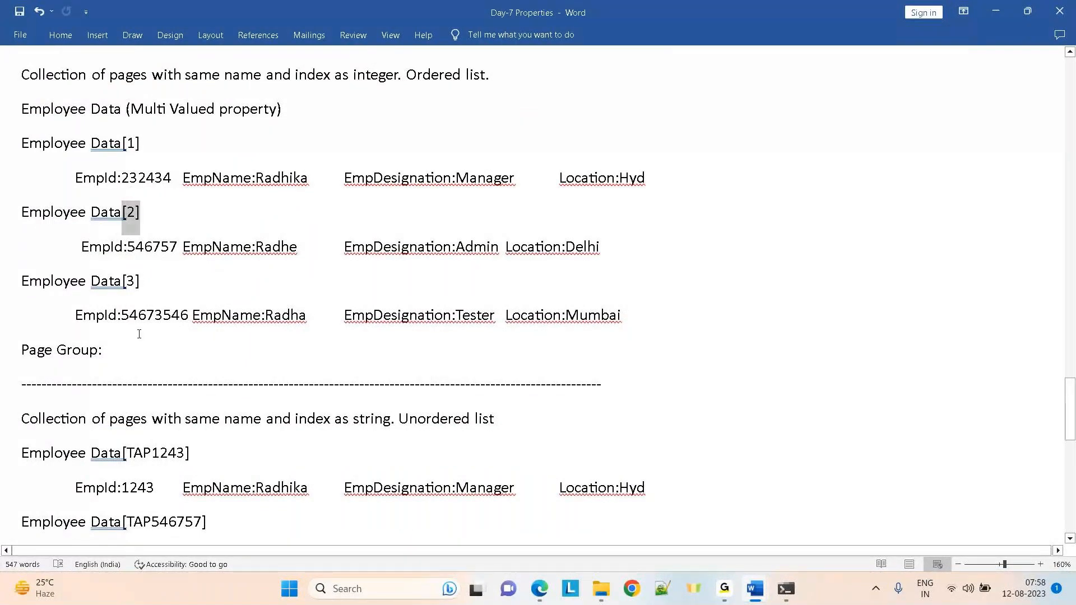
double_click(156, 453)
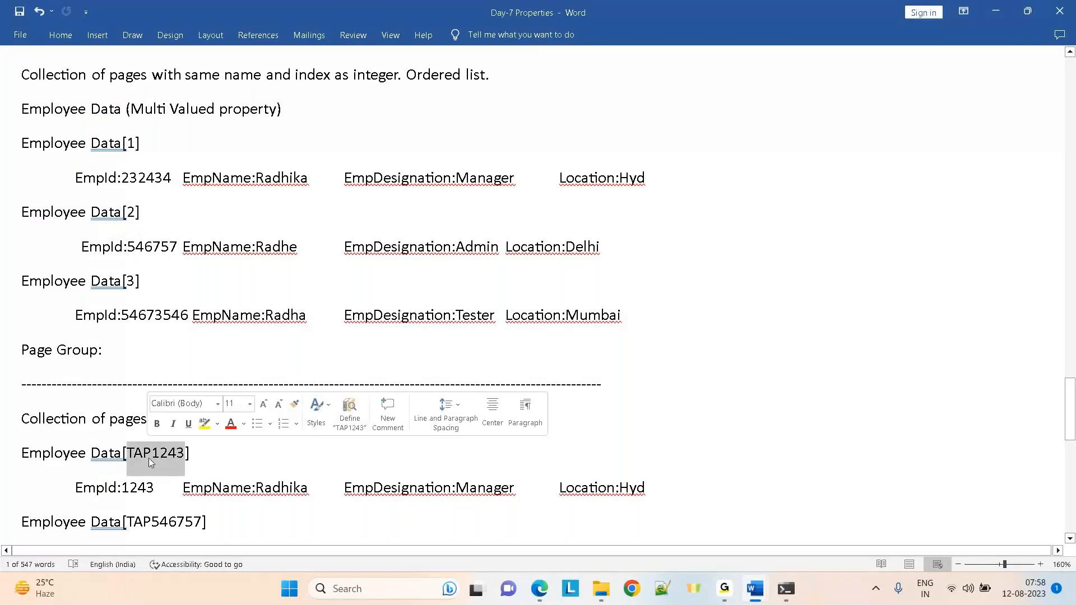
click(169, 525)
double_click(172, 524)
click(837, 468)
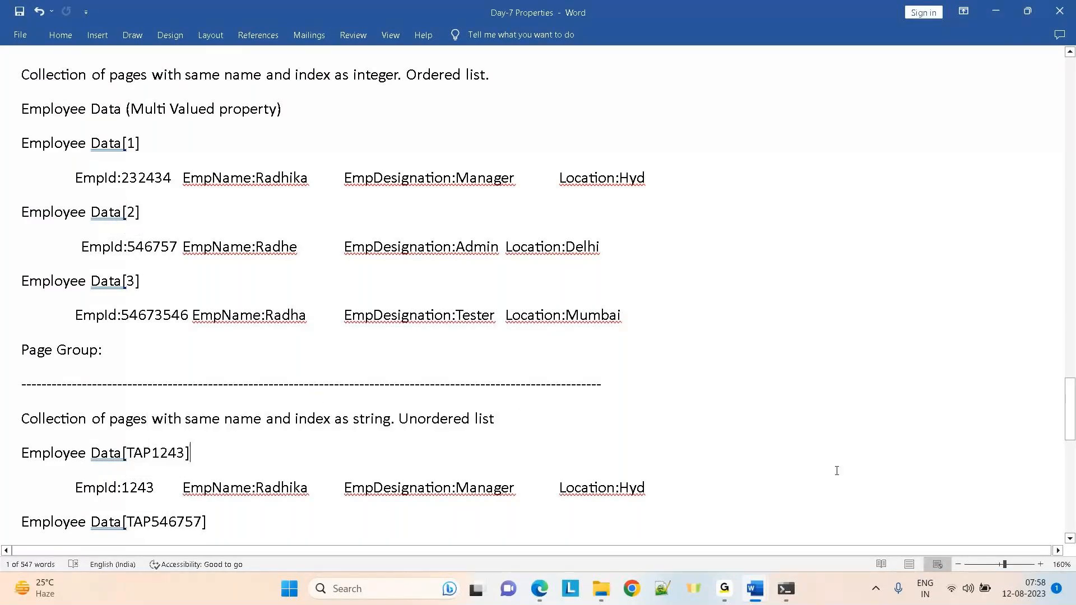
scroll(837, 487, down, 3)
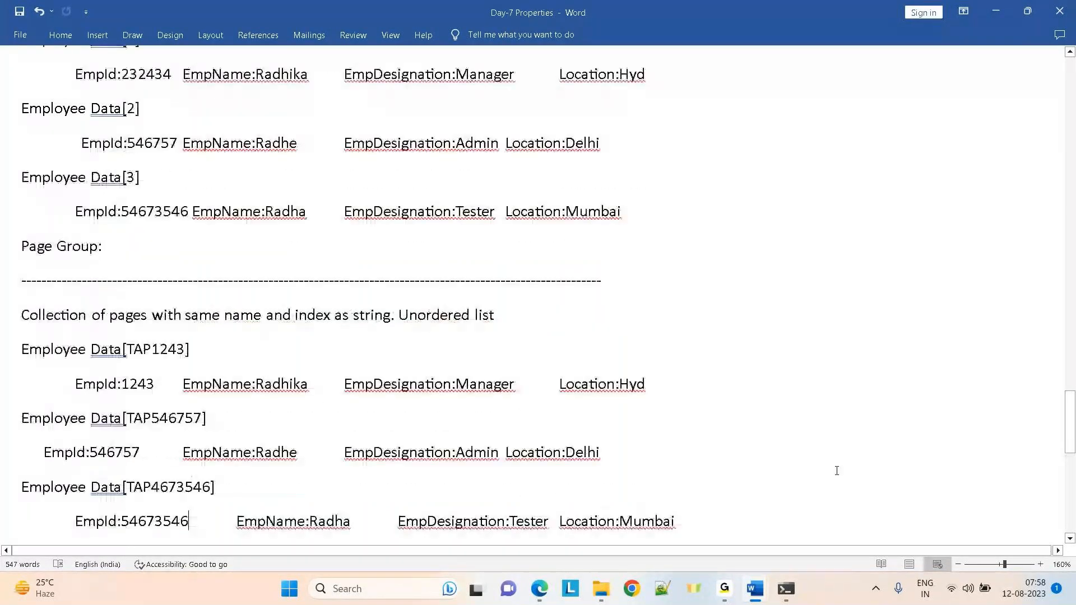
double_click(172, 419)
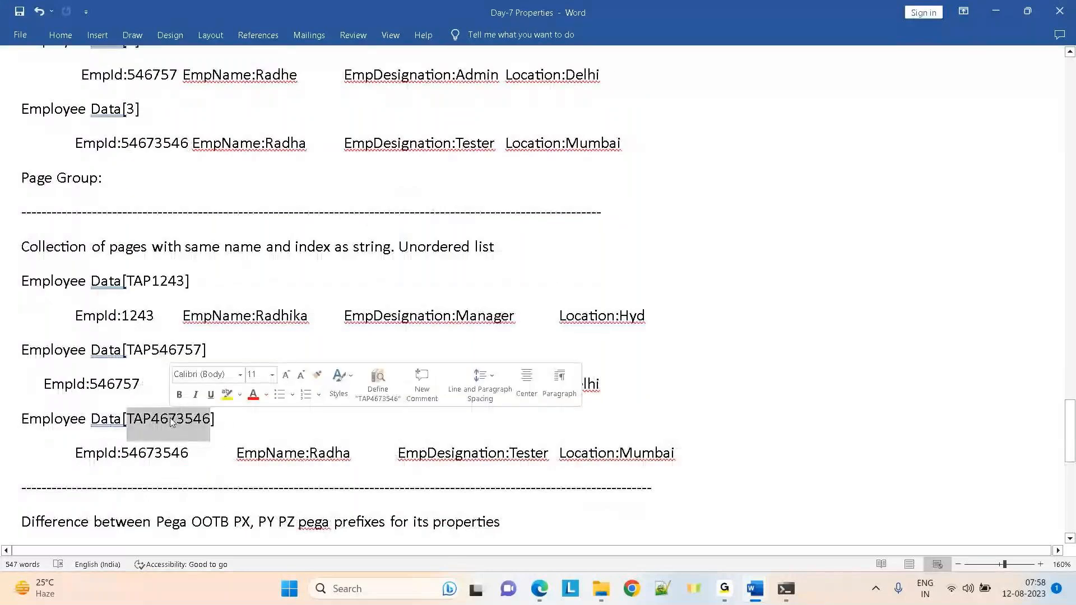
click(675, 232)
scroll(675, 231, up, 8)
scroll(676, 231, up, 1)
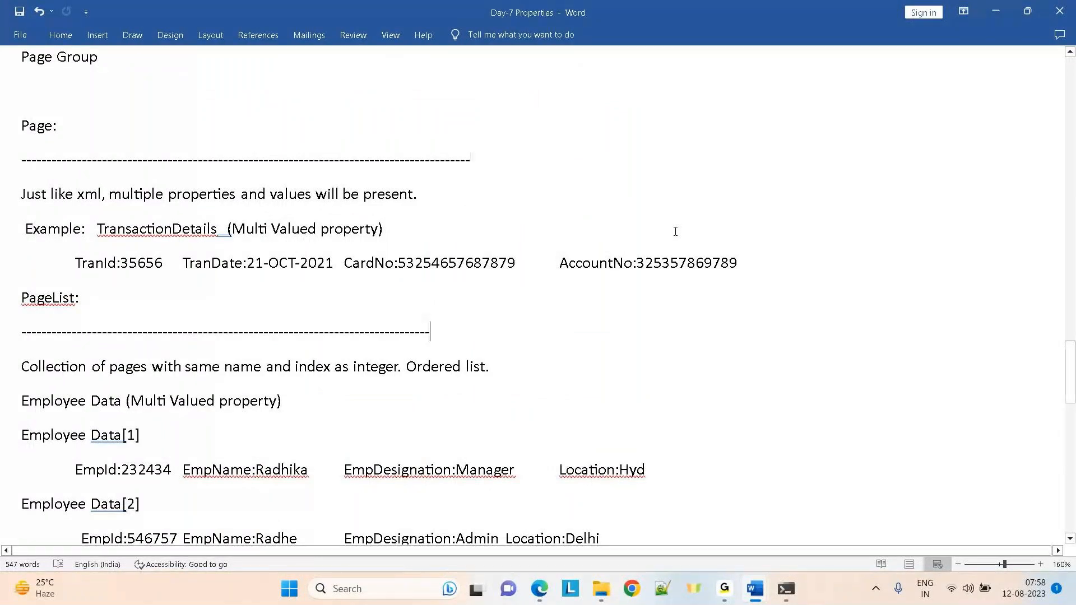
scroll(307, 234, down, 6)
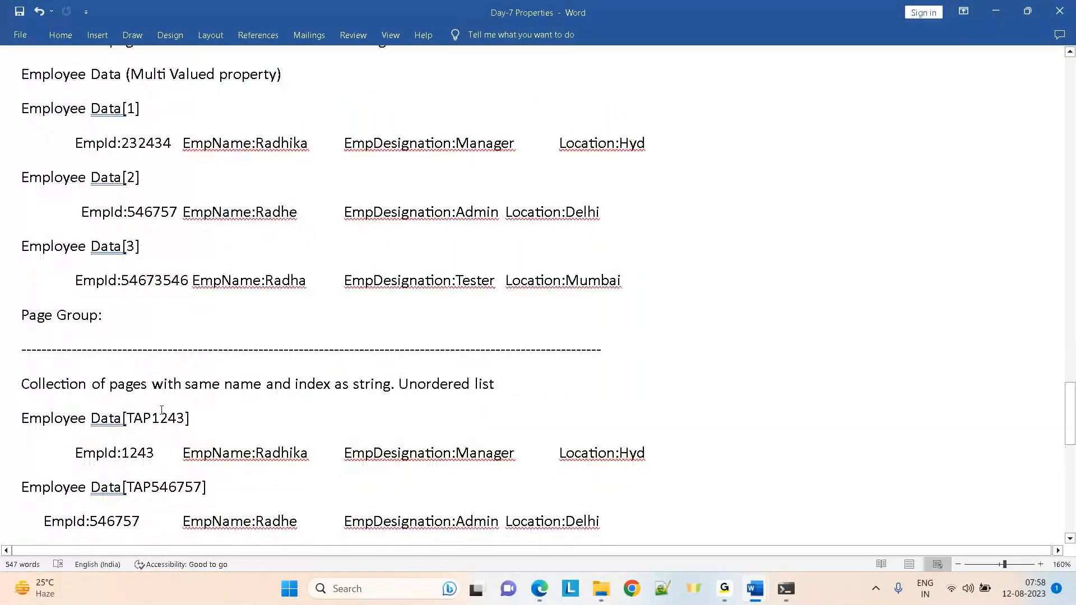
double_click(162, 415)
click(841, 303)
key(Up)
key(Up)
key(Up)
key(Up)
key(Up)
key(Up)
key(Up)
key(Up)
key(Up)
key(Up)
key(Up)
key(Up)
key(Up)
key(Up)
key(Up)
key(Up)
key(Up)
key(Up)
key(Up)
key(Up)
key(Up)
key(Up)
key(Up)
key(Up)
key(Up)
key(Up)
key(Up)
key(Up)
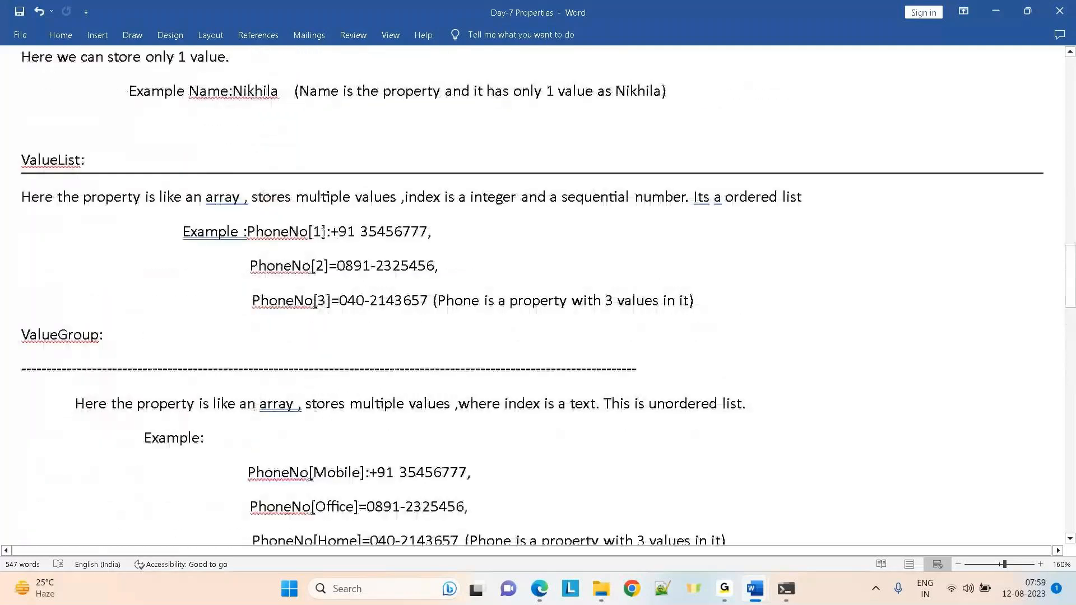
drag(322, 232, 312, 265)
click(320, 265)
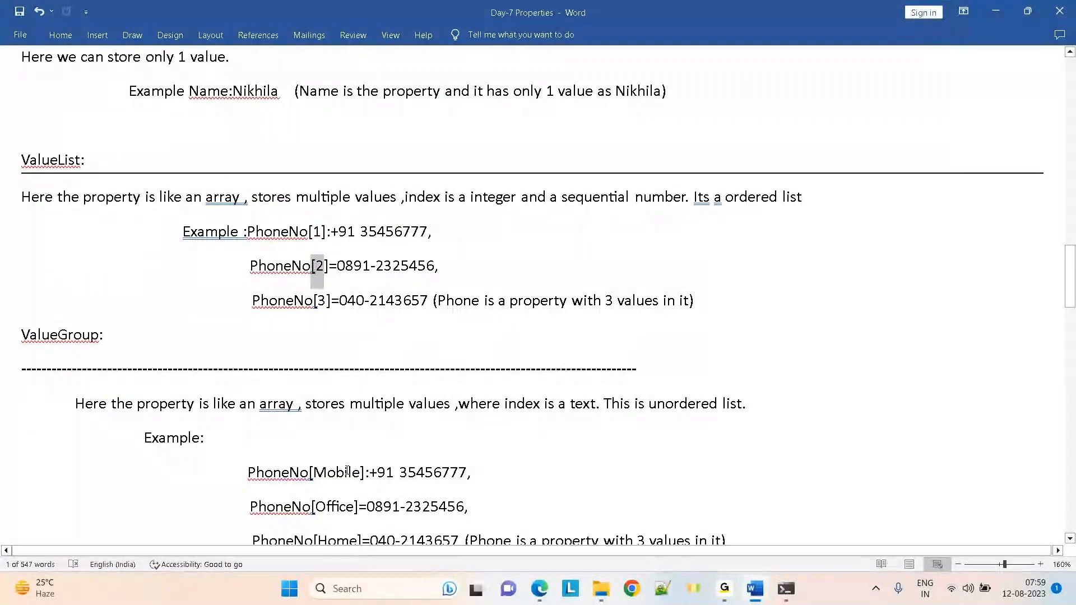
double_click(347, 474)
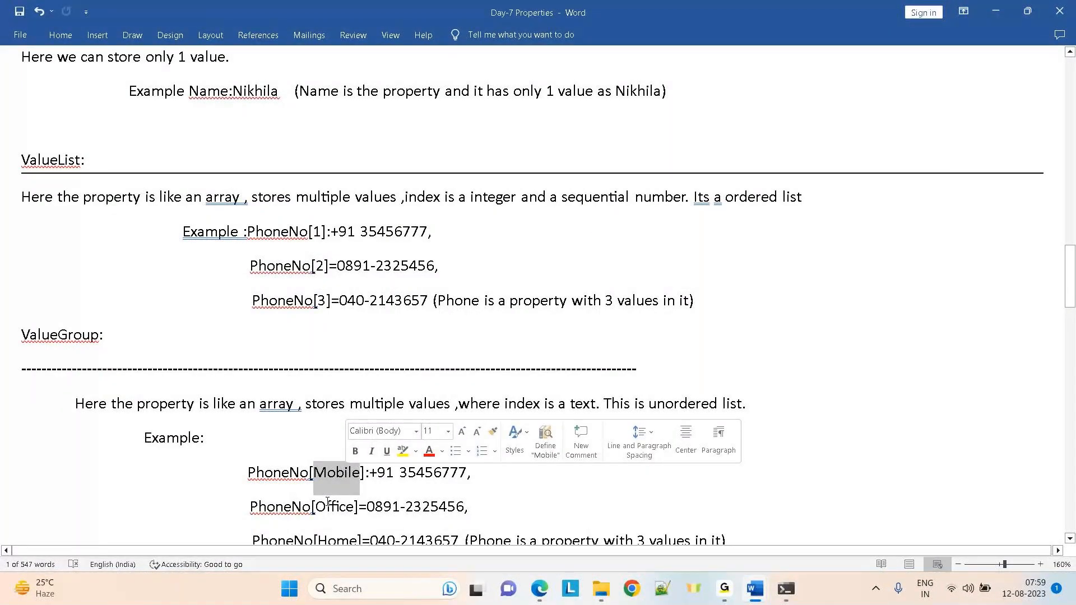
double_click(344, 541)
click(875, 419)
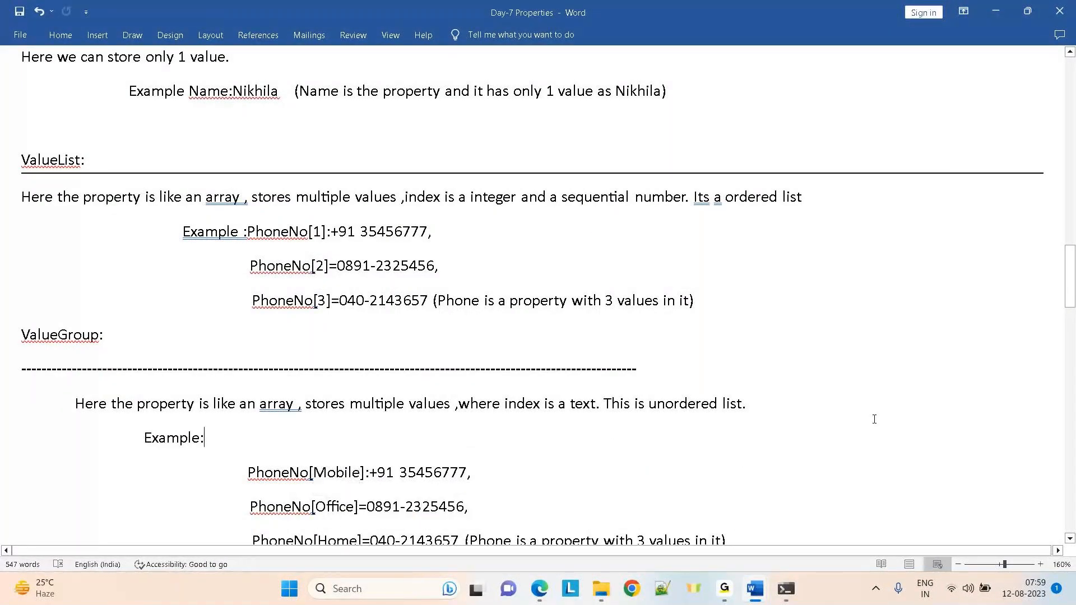
key(Down)
key(Down)
key(Down)
key(Down)
key(Down)
key(Down)
key(Down)
key(Down)
key(Down)
key(Down)
key(Down)
key(Down)
key(Down)
key(Down)
key(Down)
key(Down)
key(Down)
key(Down)
key(Down)
key(Down)
key(Down)
key(Down)
key(Down)
key(Down)
key(Down)
key(Down)
key(Down)
key(Down)
key(Down)
key(Down)
key(Down)
key(Down)
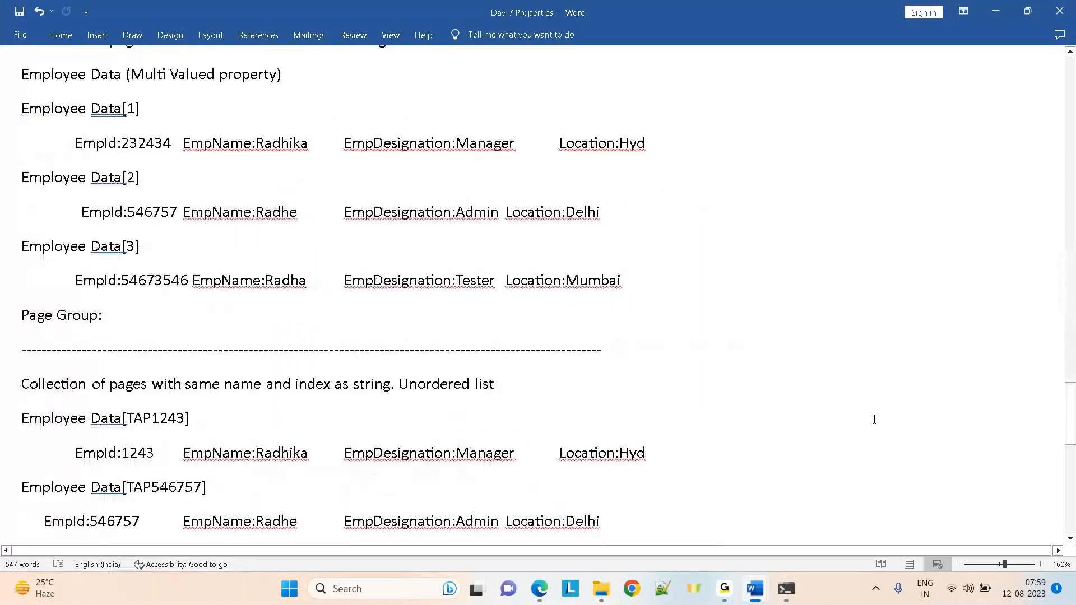
triple_click(83, 108)
click(235, 420)
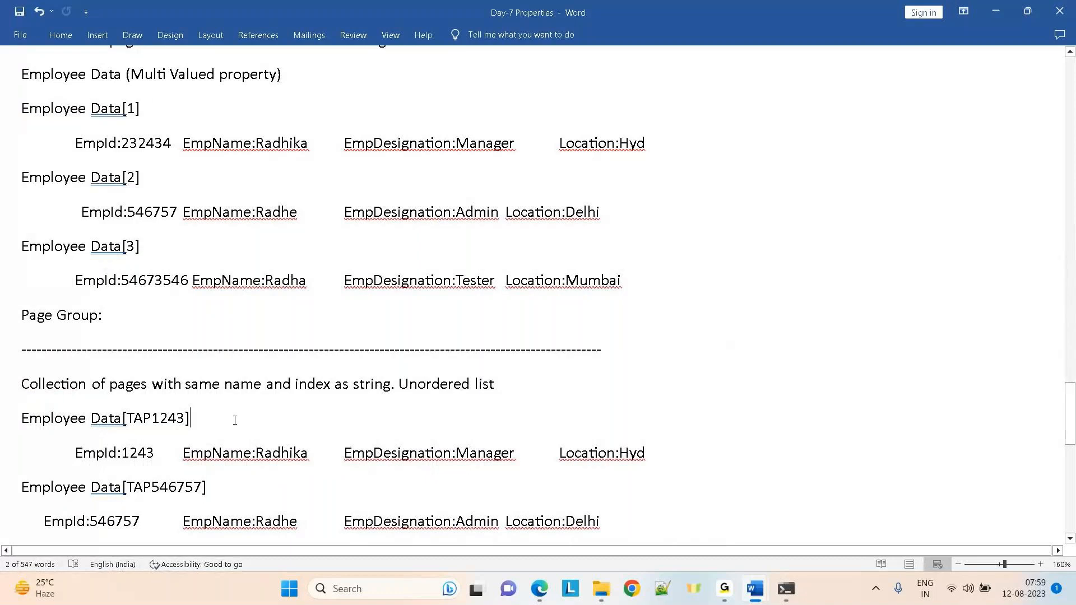
click(2, 421)
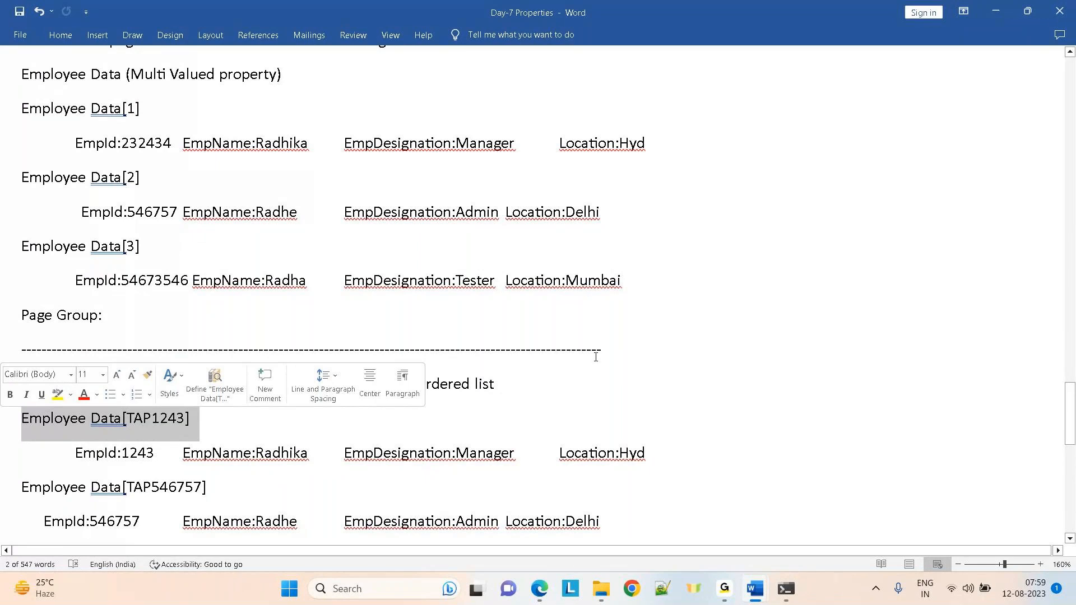
click(648, 362)
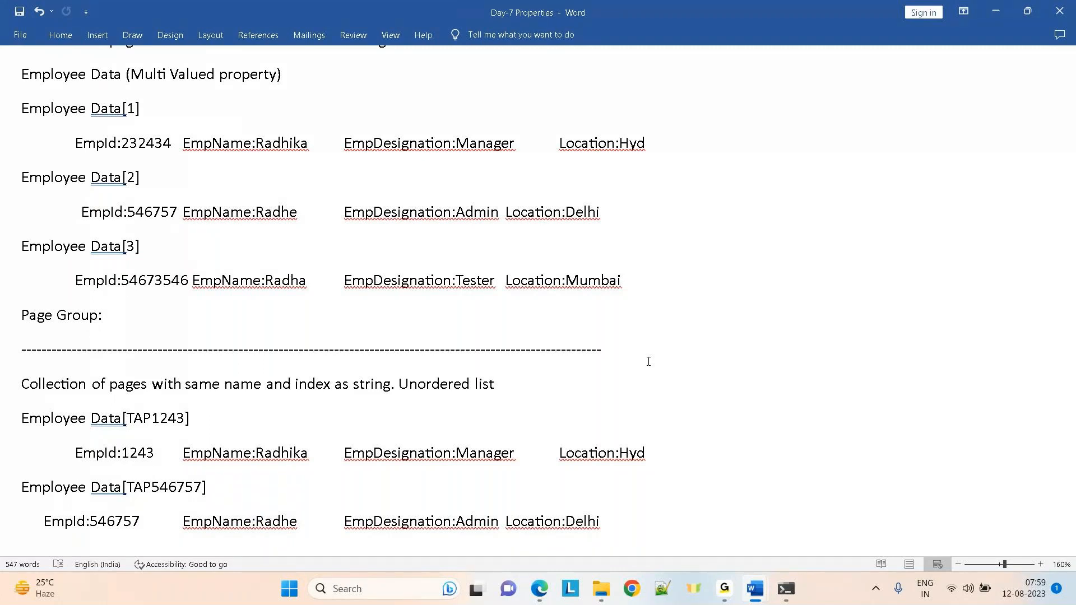
key(Up)
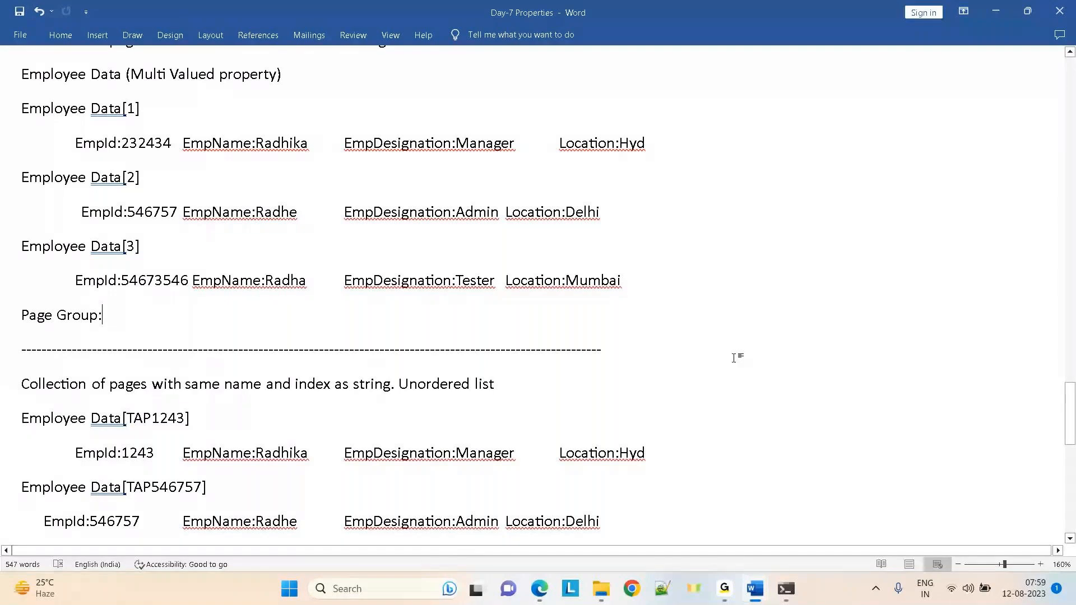
key(Page_Up)
key(Down)
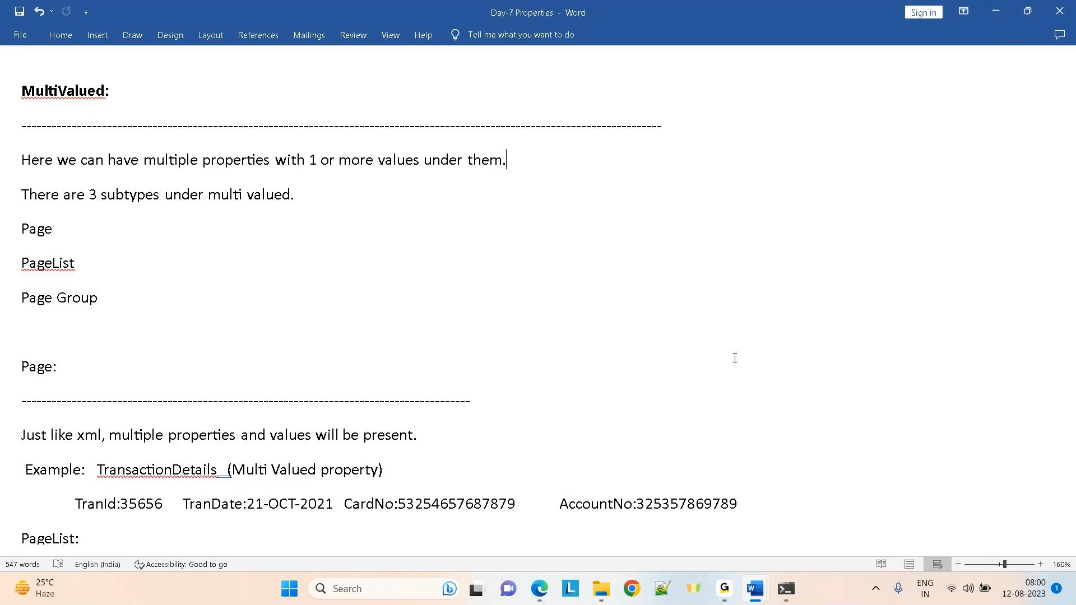
Leave the Word notes and bring pgAdmin 4's pr_operators query results to the front
key(Down)
key(Down)
key(Down)
key(Down)
key(Down)
key(Down)
key(Down)
key(Down)
key(alt+Tab)
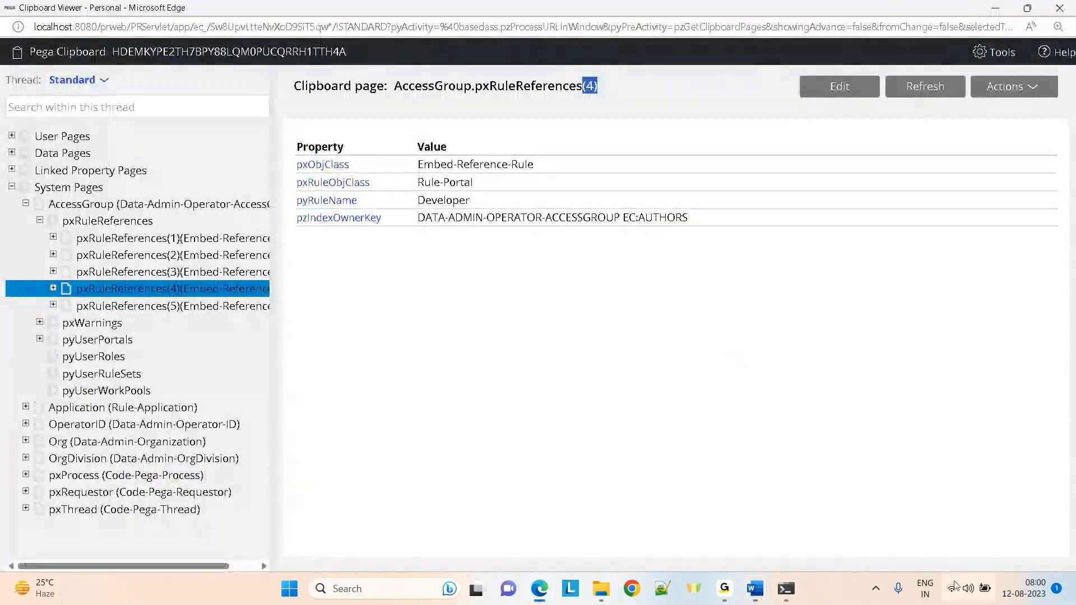
mouse_move(540, 588)
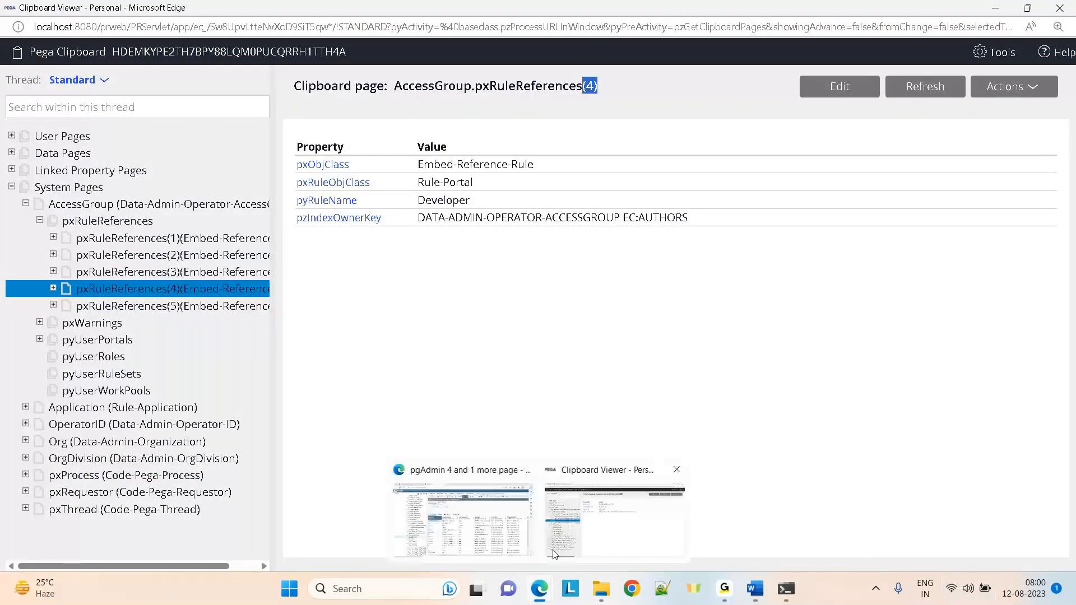
click(438, 515)
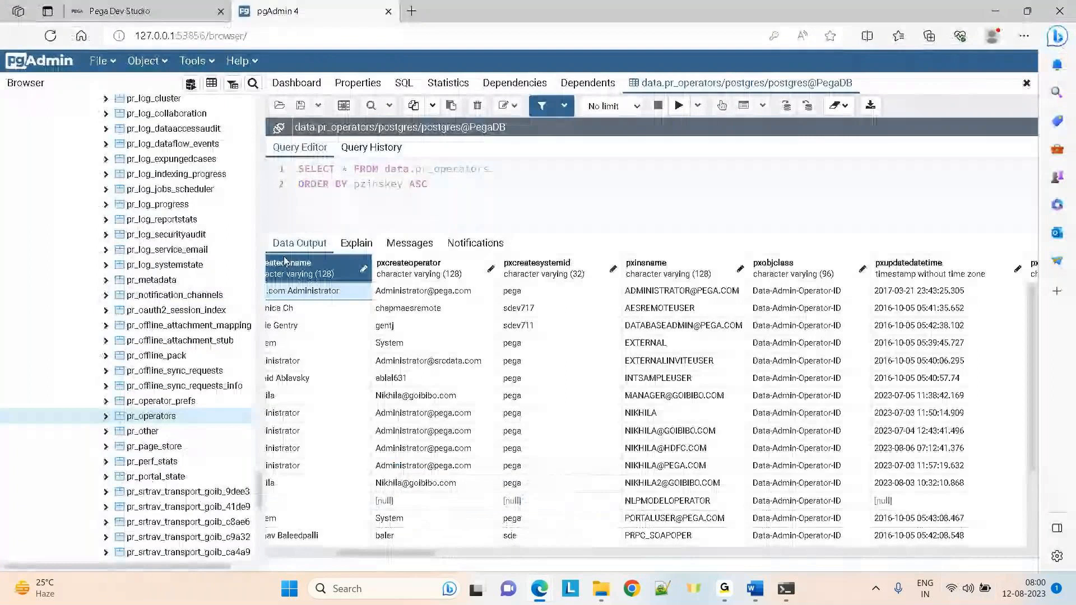
Select the first pr_operators columns and row, scroll right, then return to the Clipboard Viewer
drag(280, 272, 662, 271)
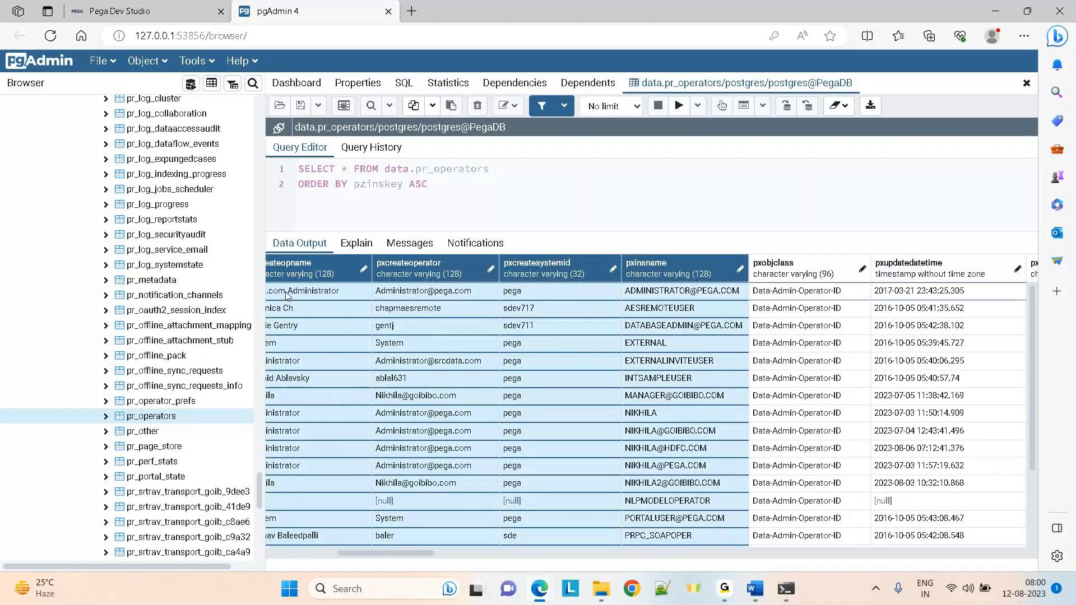
click(286, 295)
scroll(286, 296, right, 5)
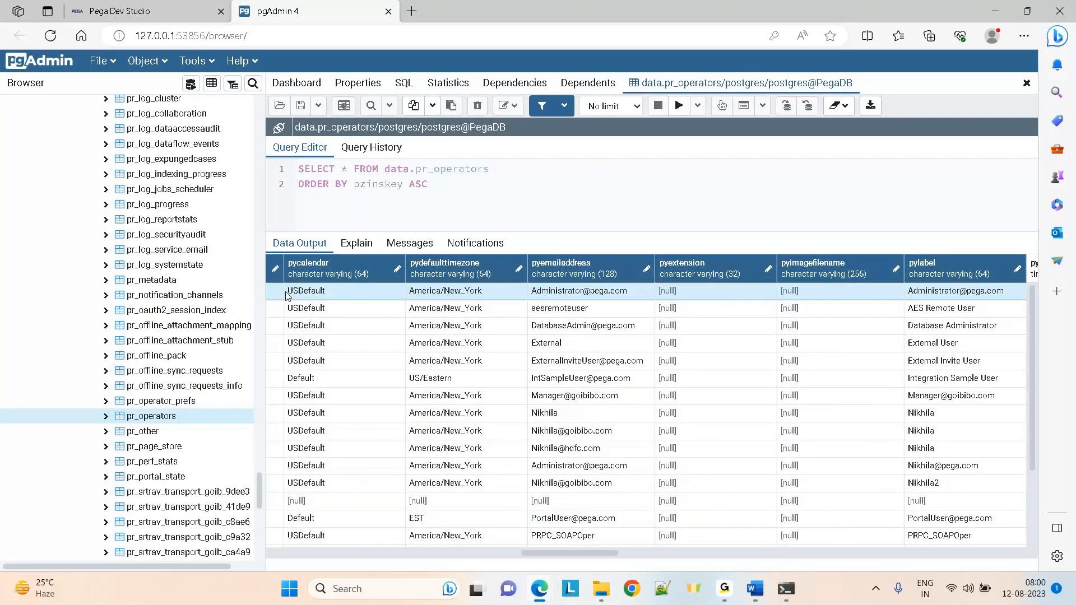
key(alt+Tab)
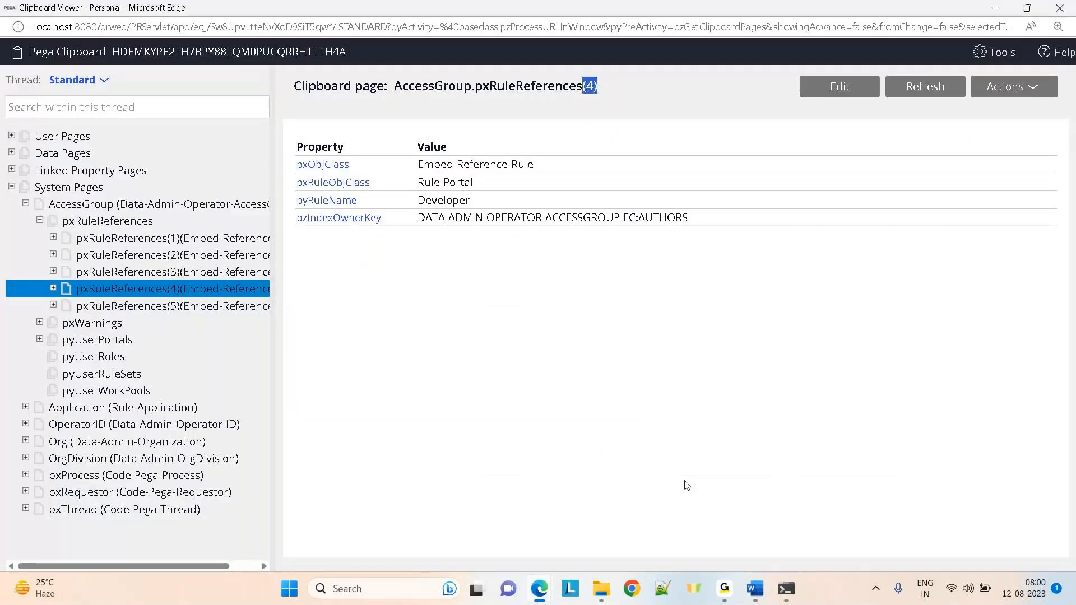
Bring the Day-7 Properties notes forward and scroll down to the PageList Employee Data[1]–[3] examples
mouse_move(754, 591)
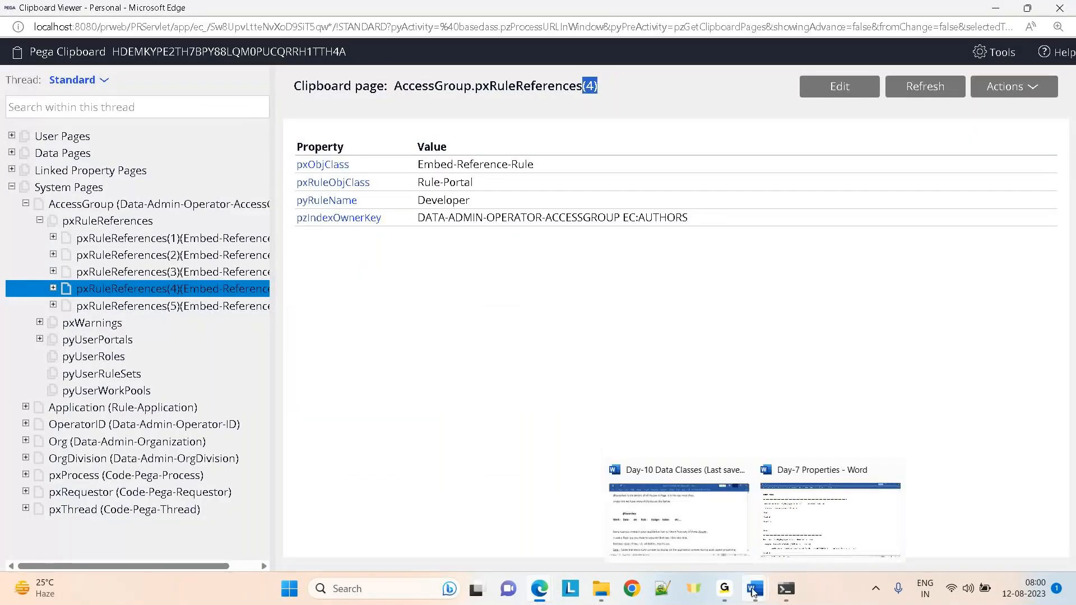
click(708, 543)
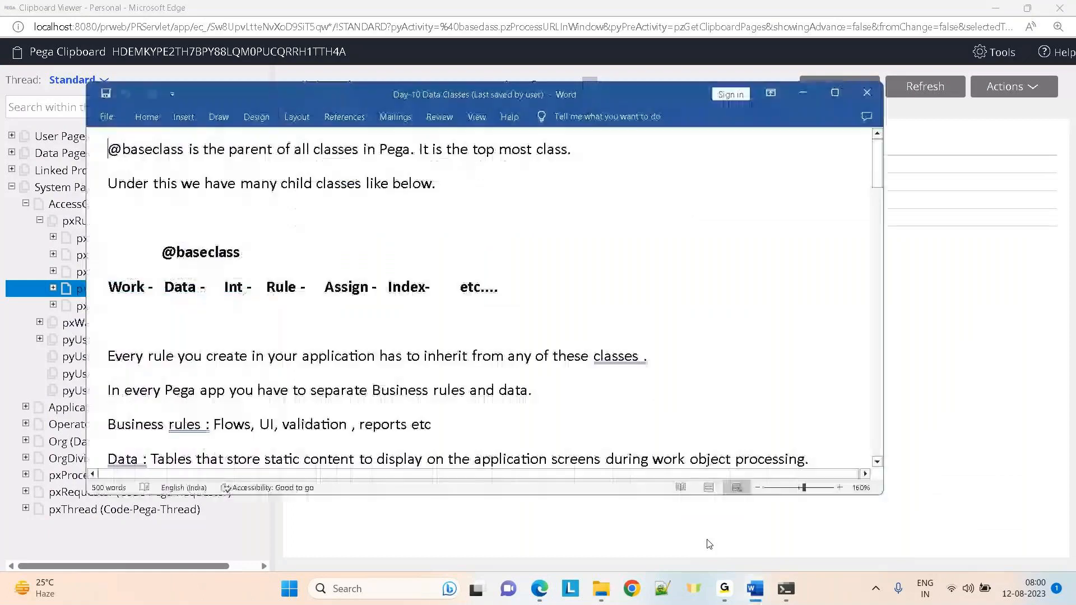
mouse_move(755, 590)
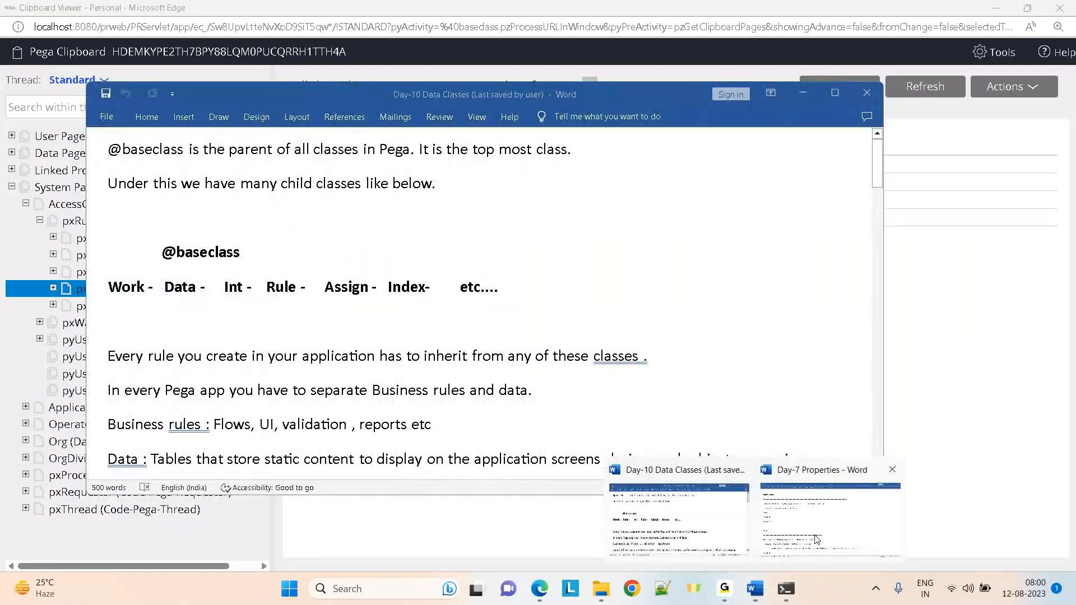
click(925, 498)
scroll(474, 374, down, 5)
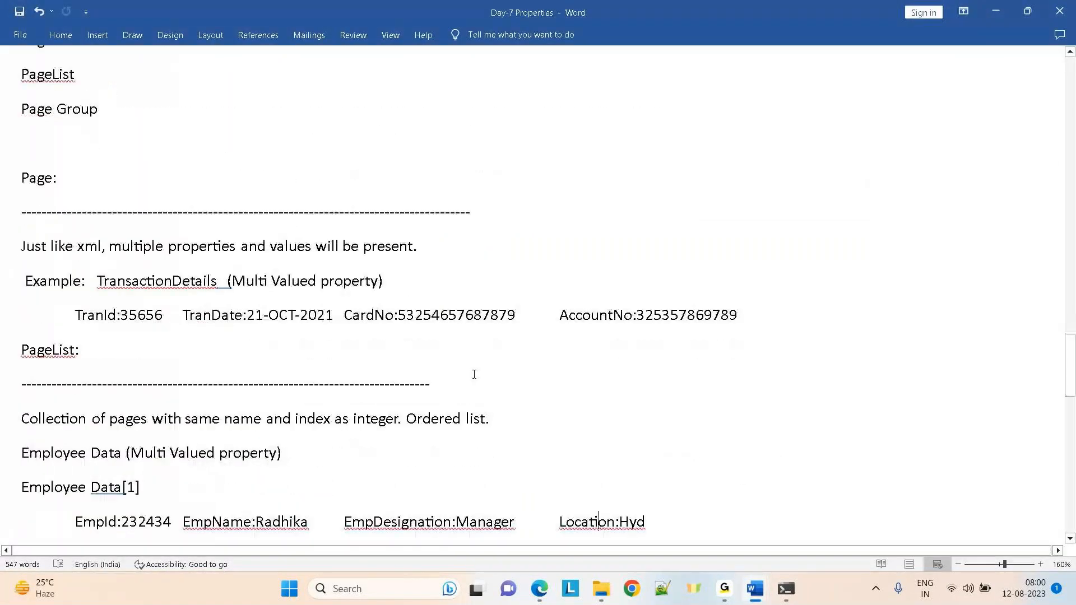
scroll(474, 374, down, 1)
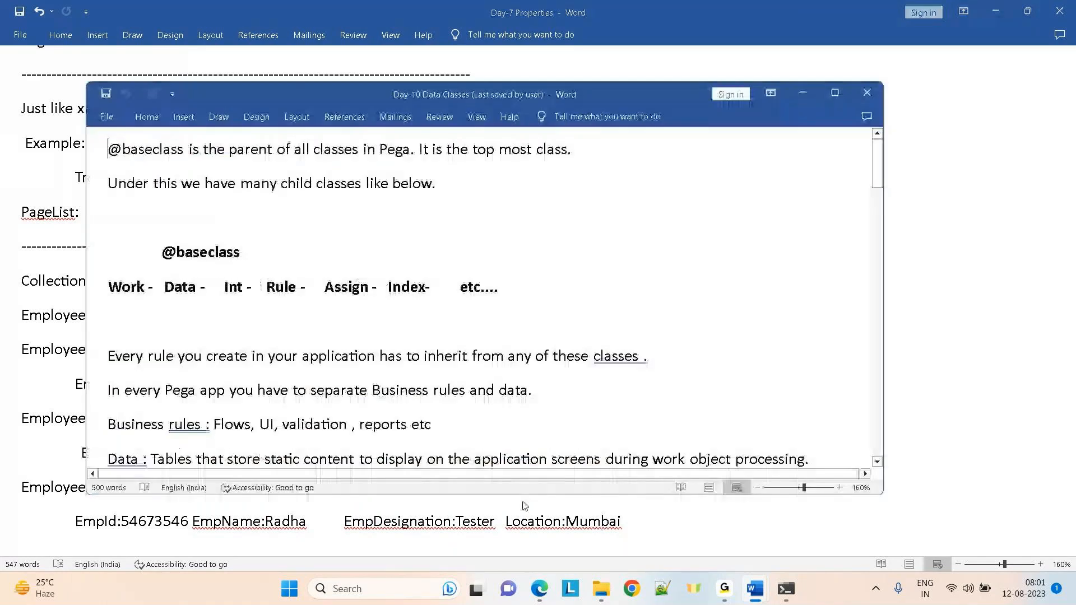
Search for 'paytm' in a new tab of the browser showing pgAdmin 4
mouse_move(544, 599)
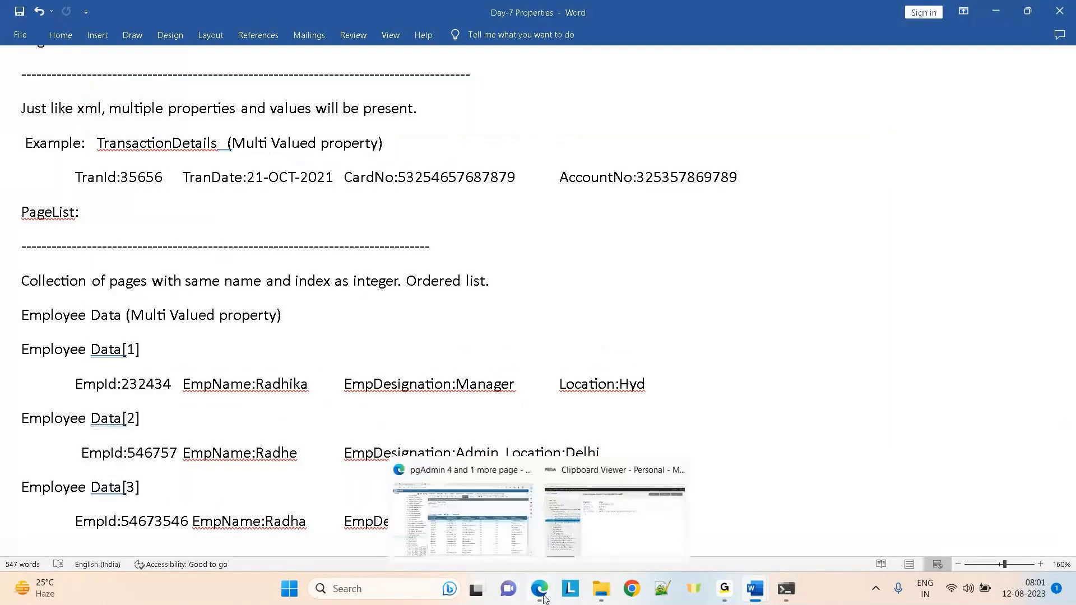
click(468, 533)
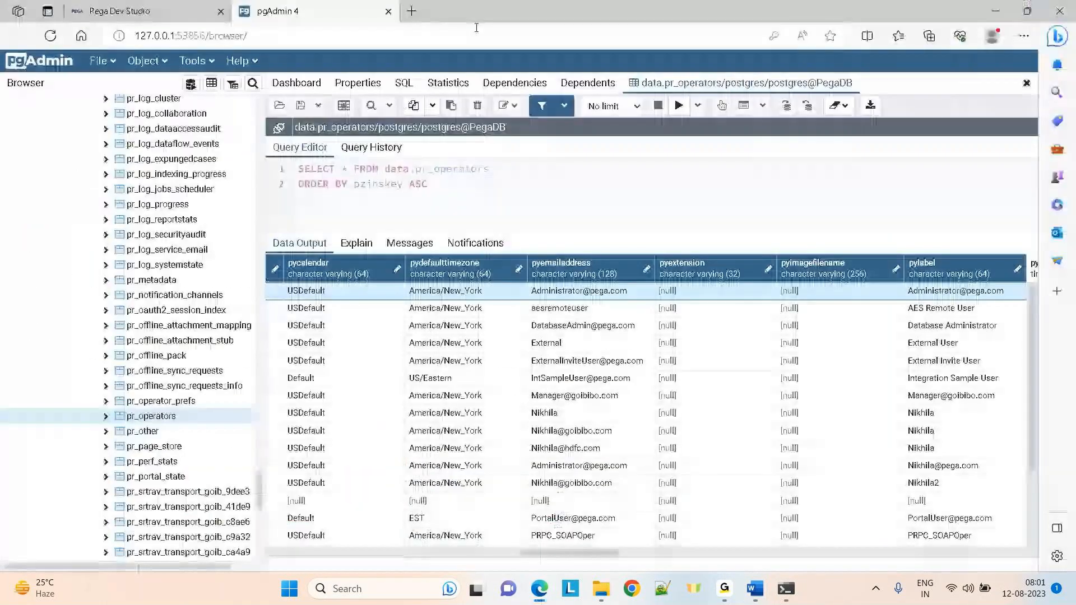
click(412, 11)
text(paytm)
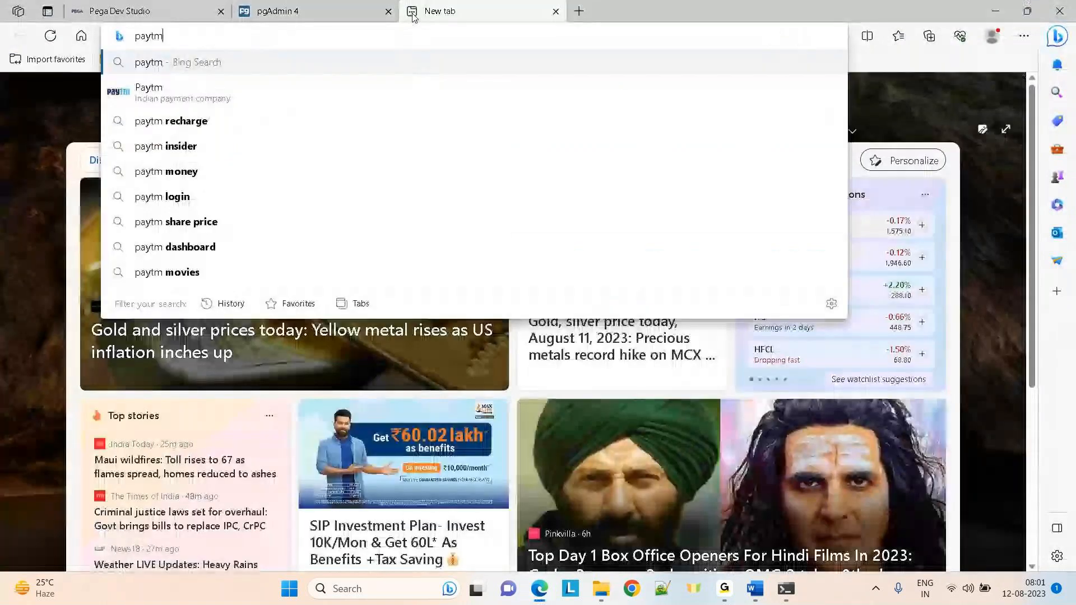
key(Return)
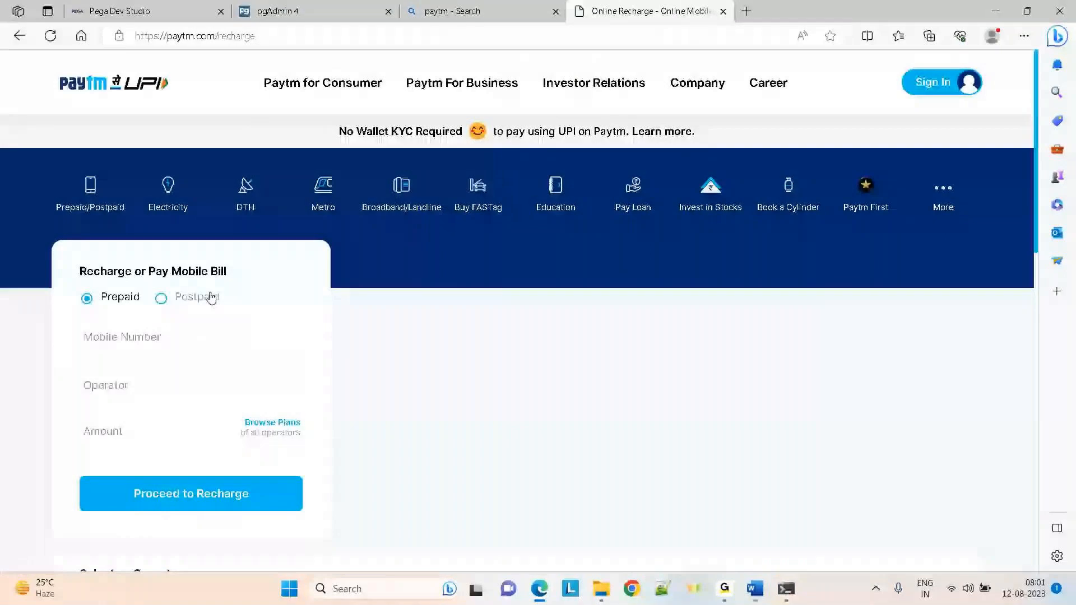
Enter a mobile number on Paytm's recharge page as prepaid, then switch to the Pega Dev Studio tab
click(127, 340)
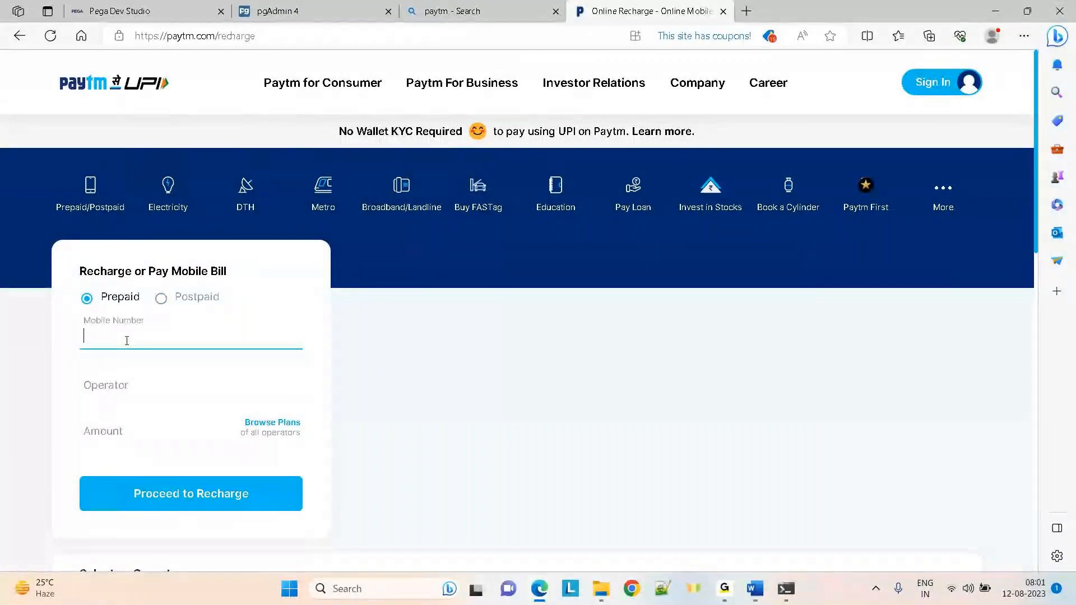
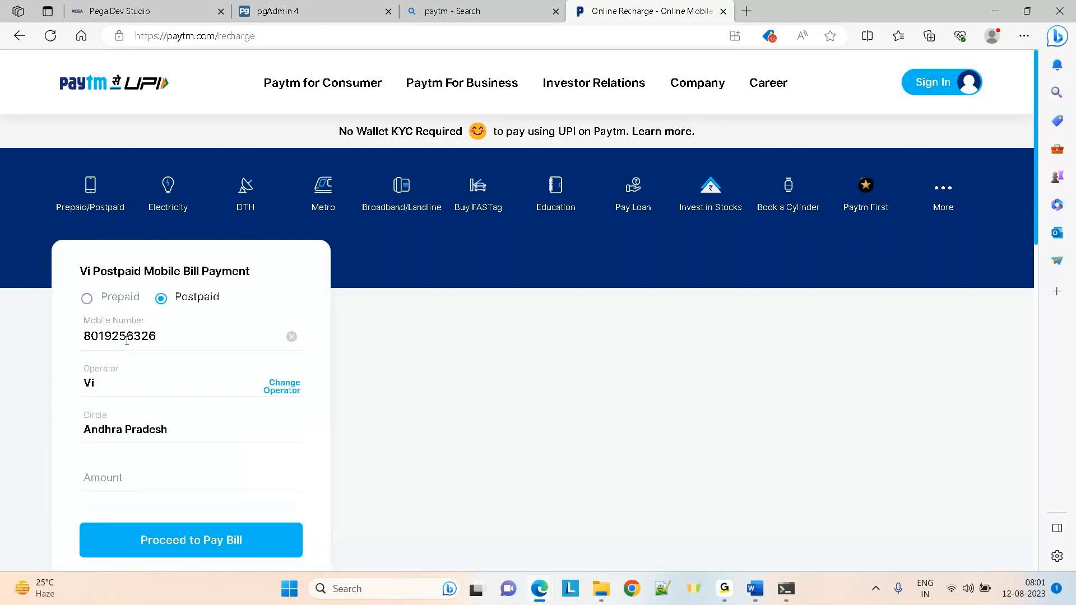
click(86, 302)
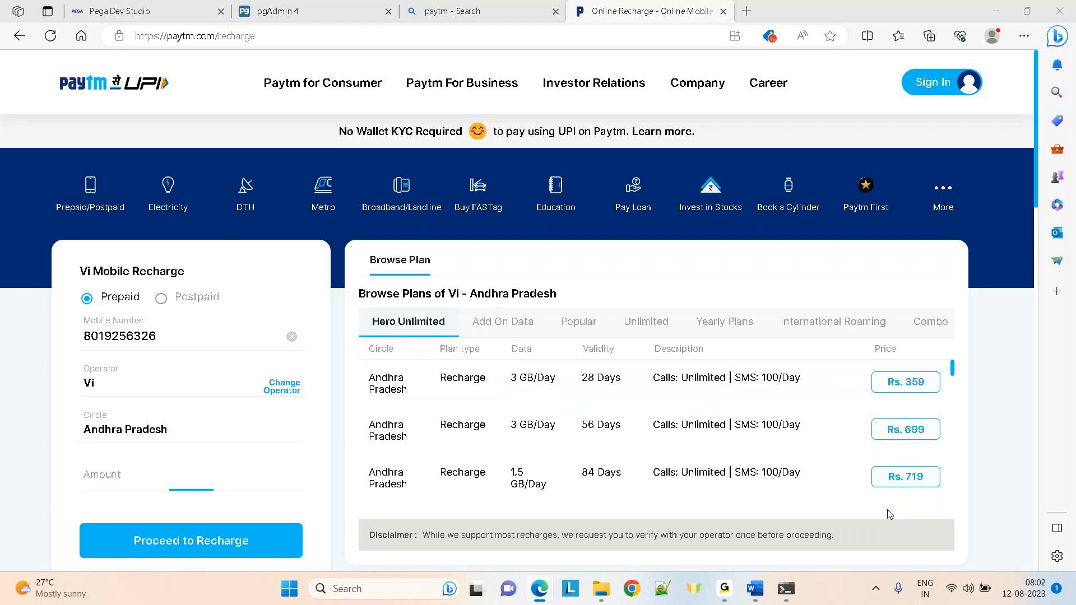
key(ctrl+shift+Tab)
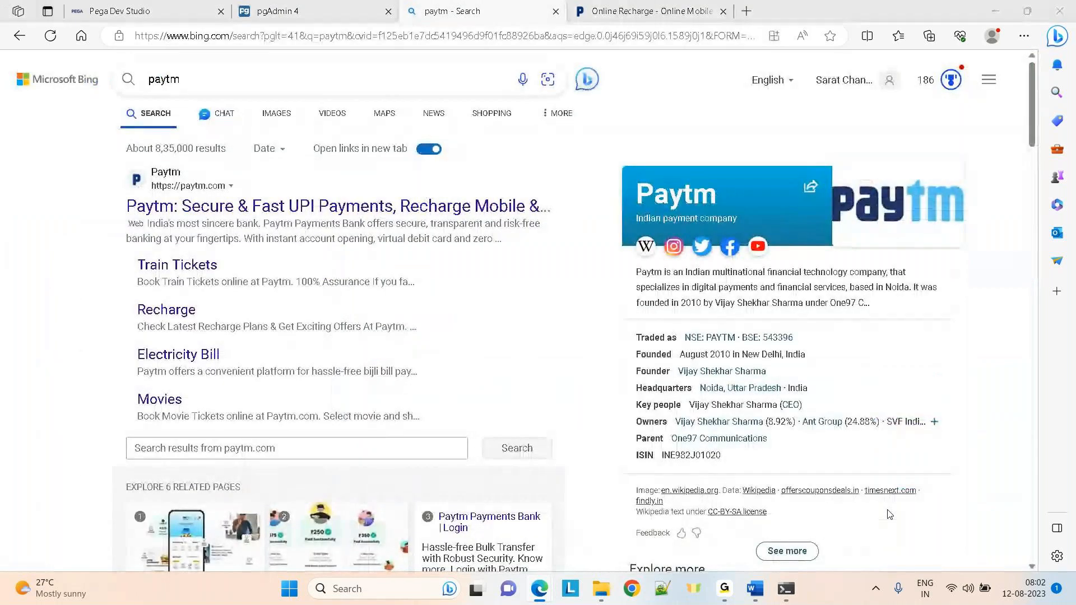
key(ctrl+Tab)
key(ctrl+Tab)
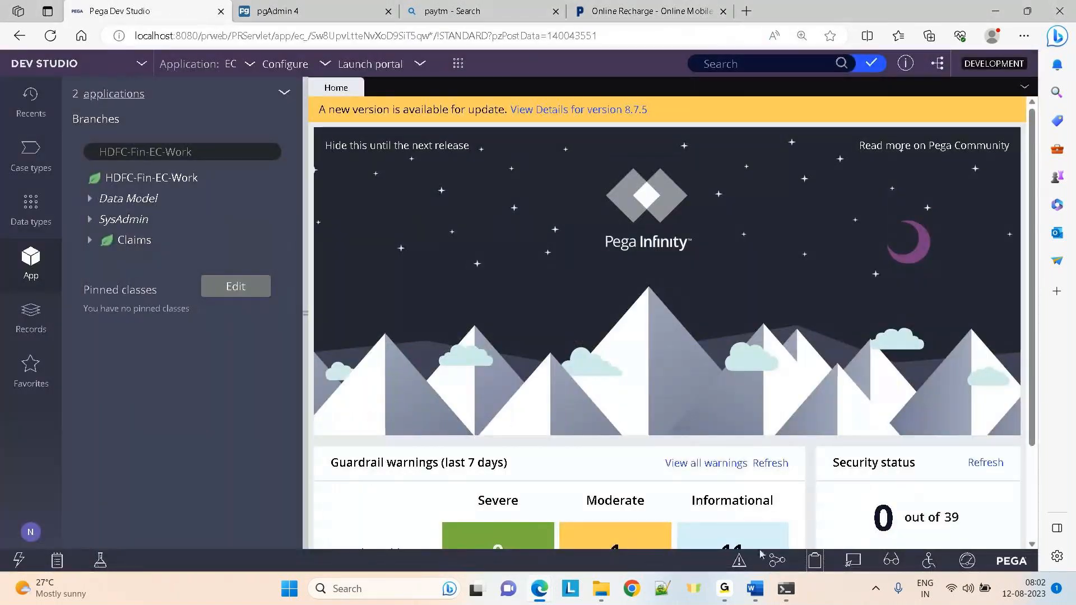
Return to the Day-7 Properties notes and highlight the string index TAP1243
key(alt+Tab)
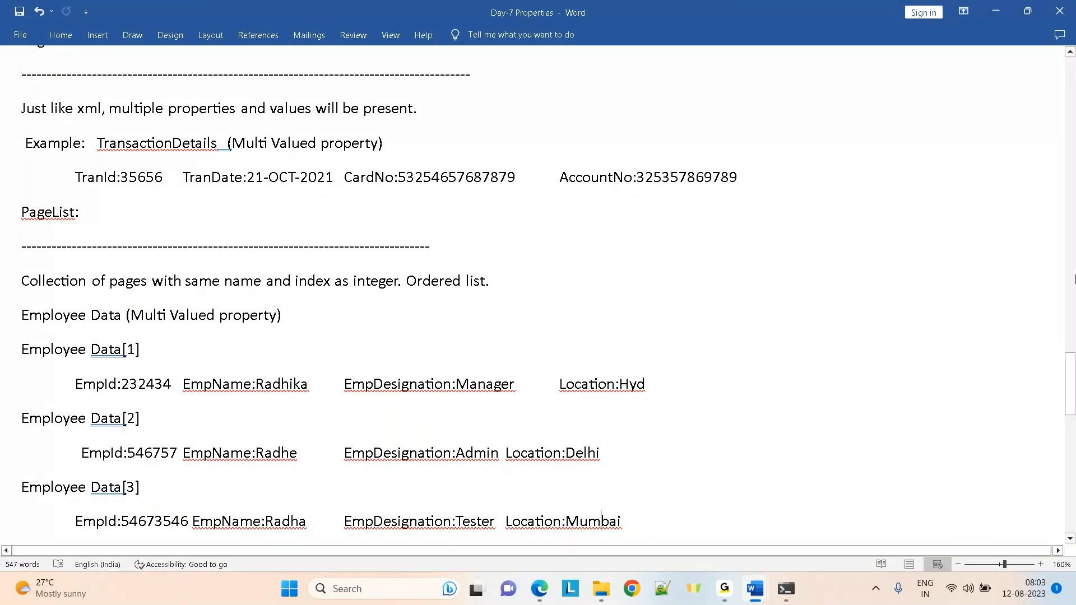
scroll(1069, 383, down, 1)
scroll(1070, 383, down, 3)
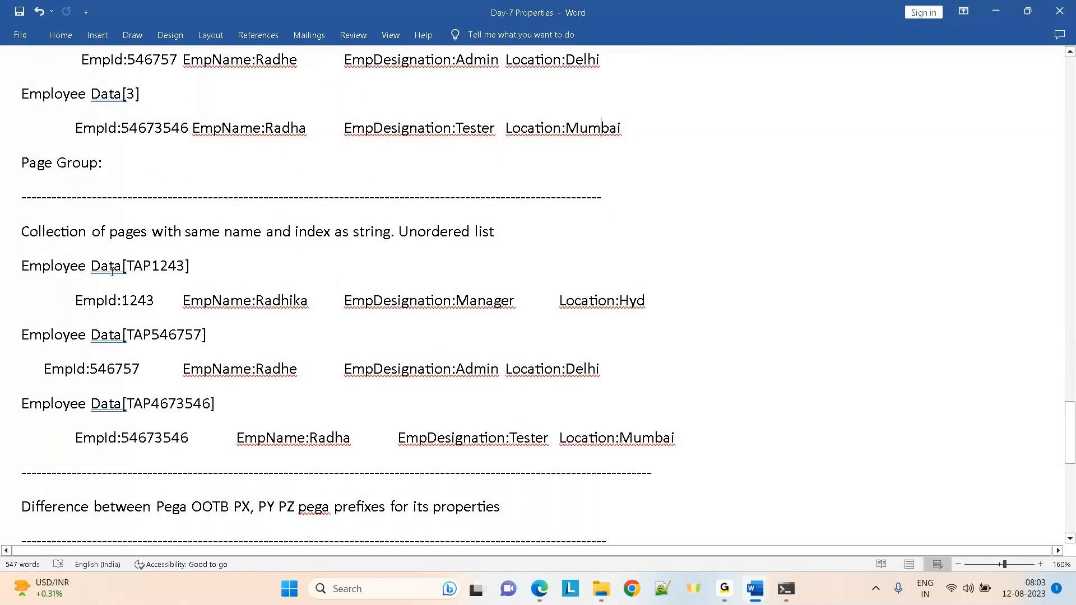
double_click(149, 267)
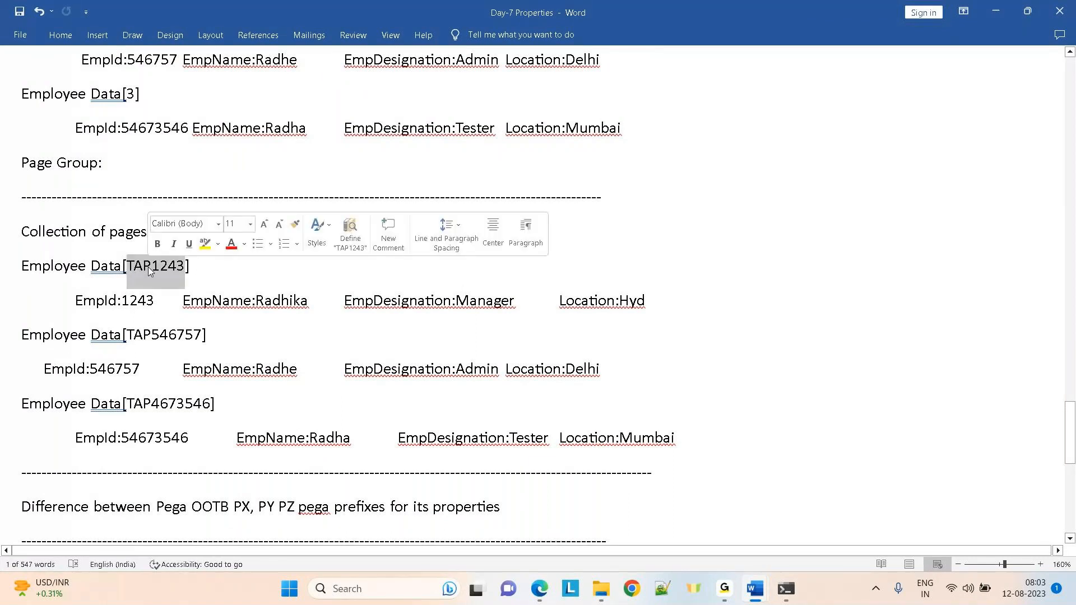
click(195, 288)
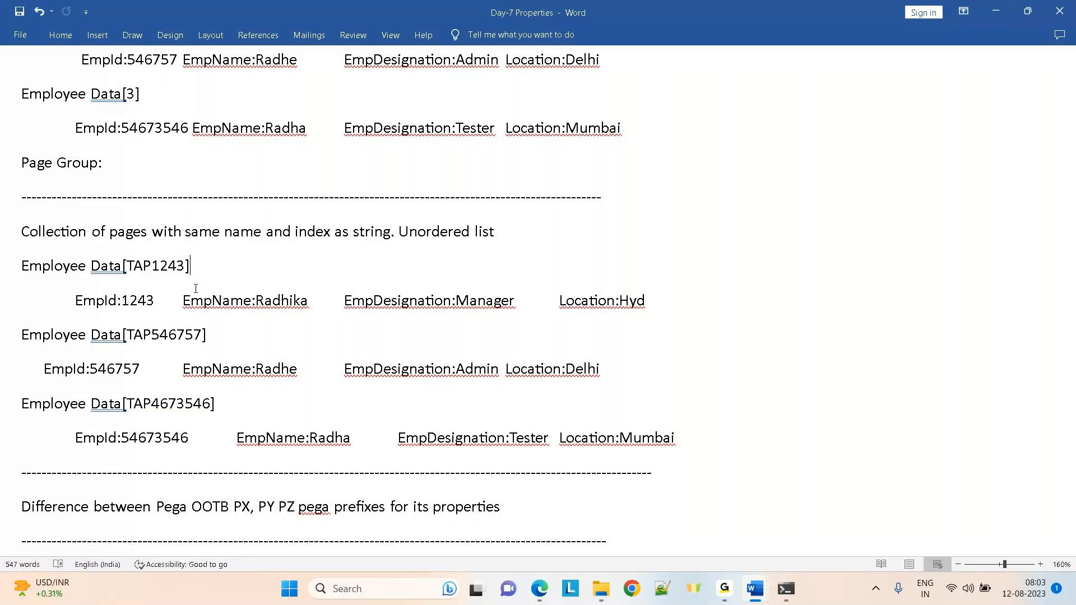
Highlight Employee Data's integer index 3 and TAP1243 again, then scroll up to Types of properties
double_click(130, 96)
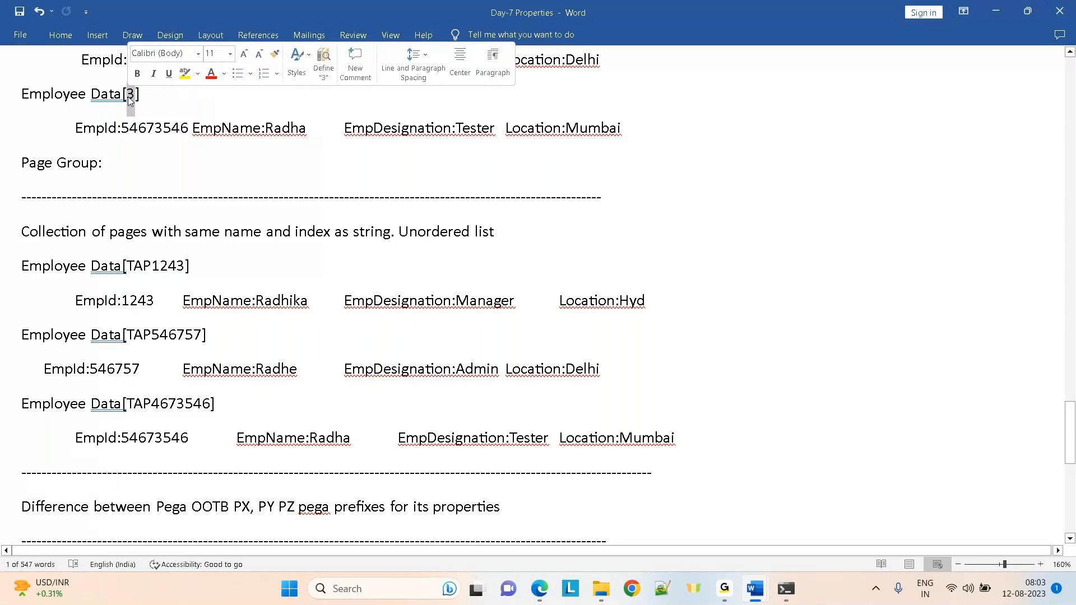
click(120, 59)
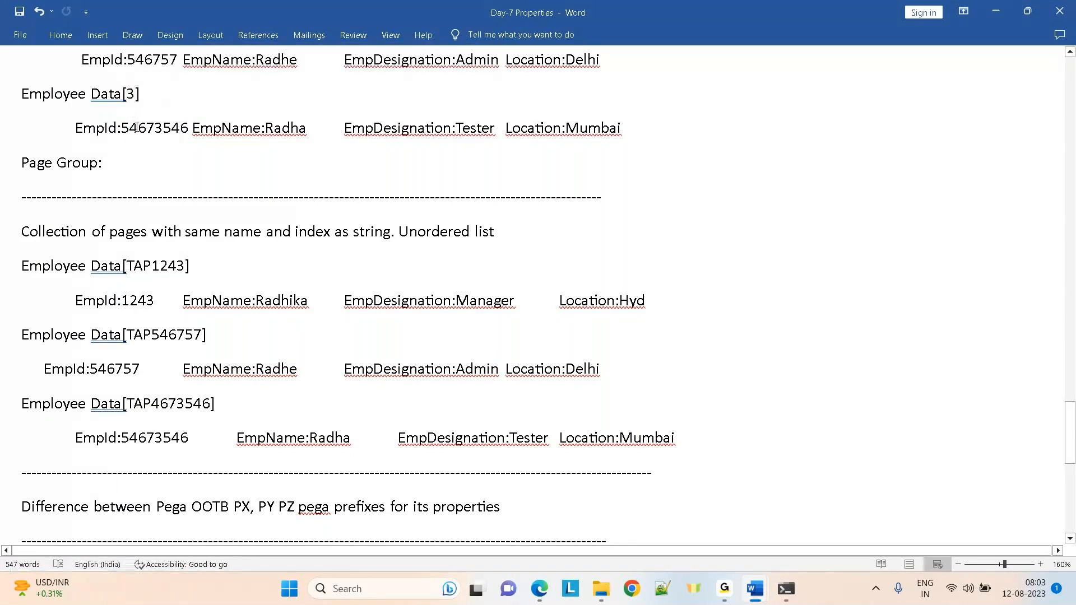
click(151, 263)
double_click(151, 262)
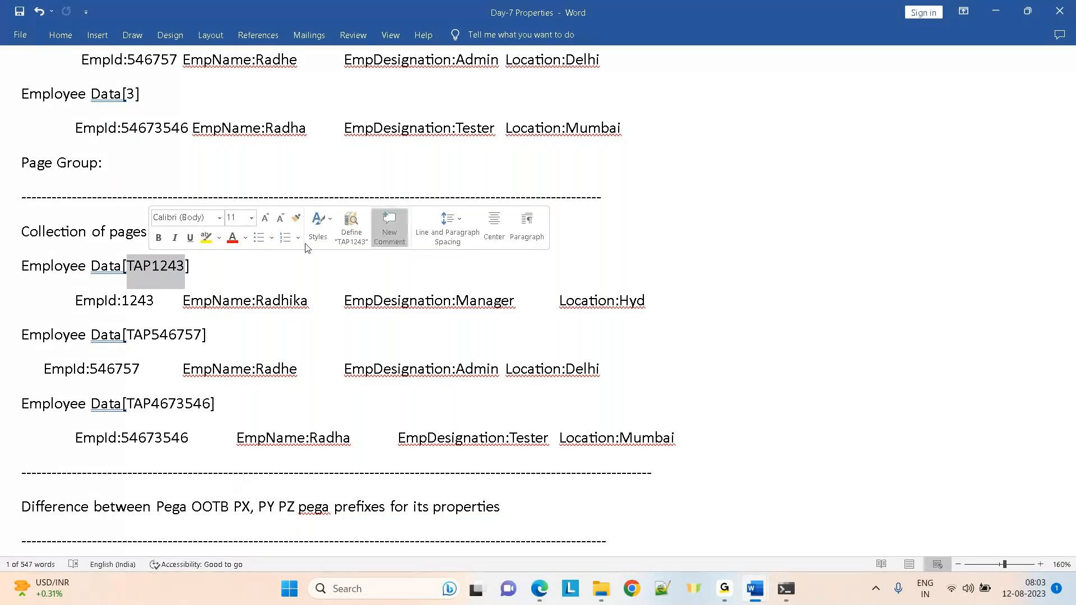
click(842, 282)
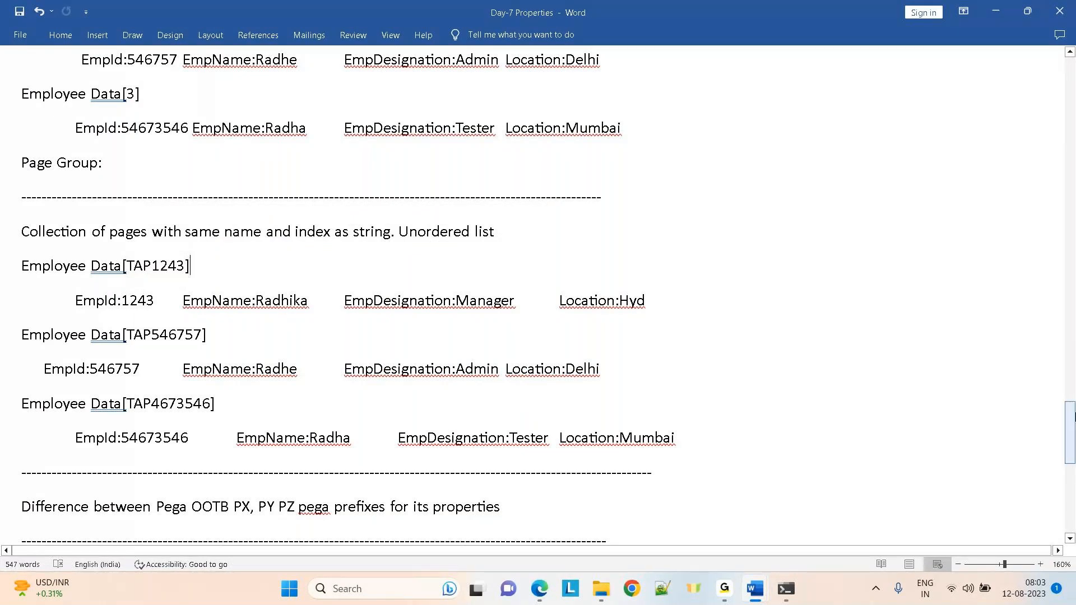
drag(1071, 443, 1071, 208)
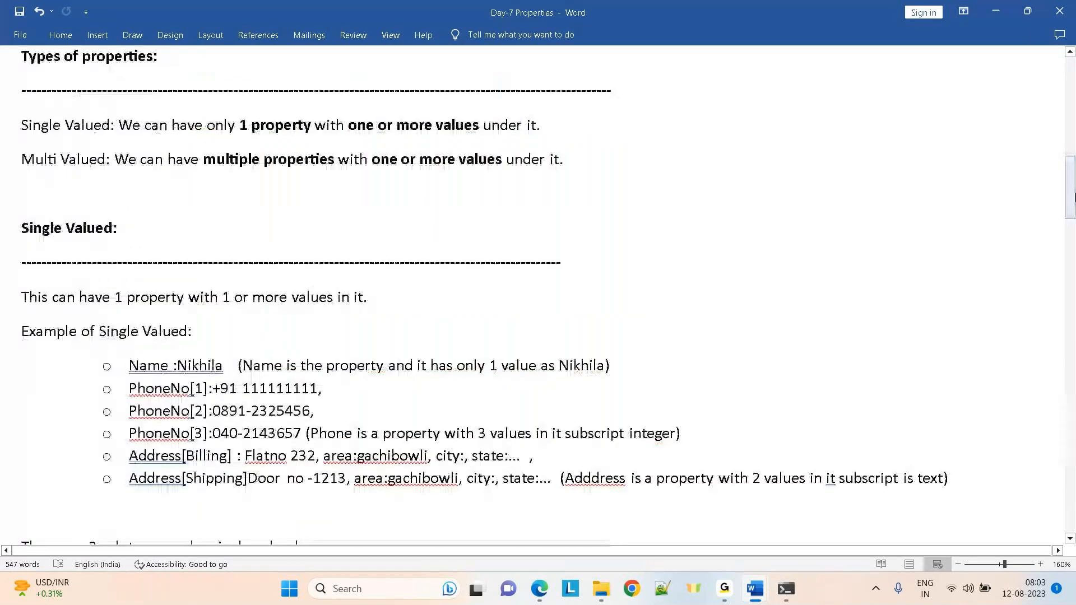
Highlight the ValueList and Value Group sub-types, then scroll down to the ValueGroup PhoneNo examples
click(1071, 210)
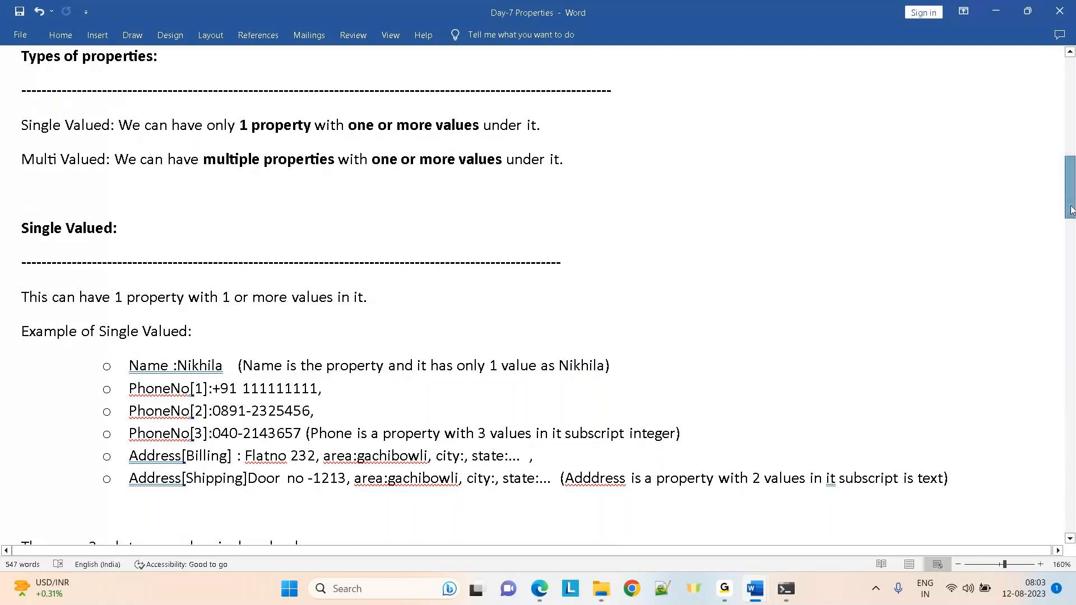
drag(1071, 210, 1072, 256)
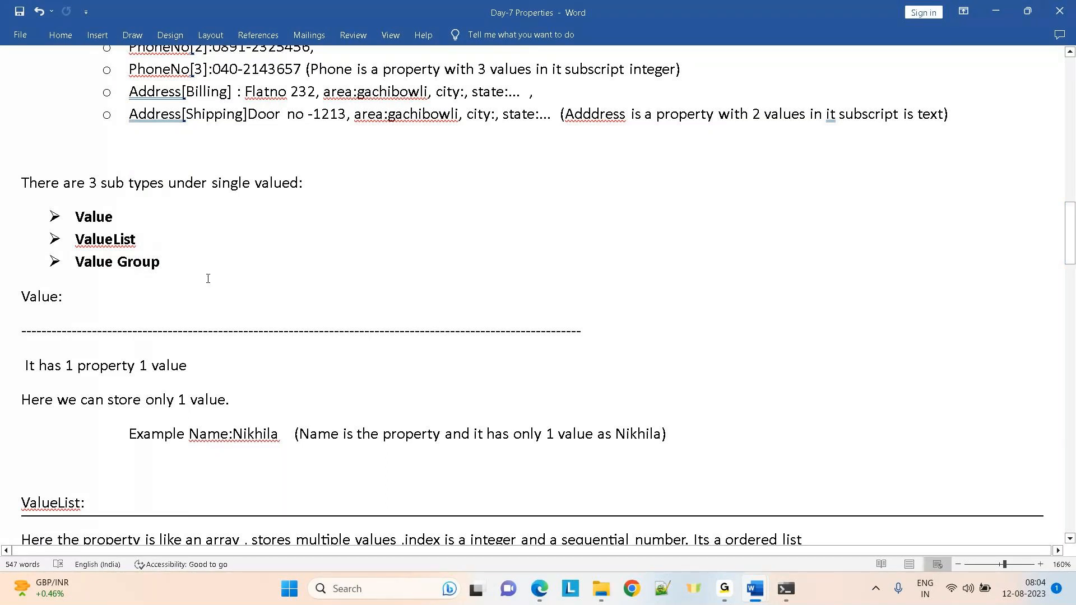
drag(187, 270, 75, 242)
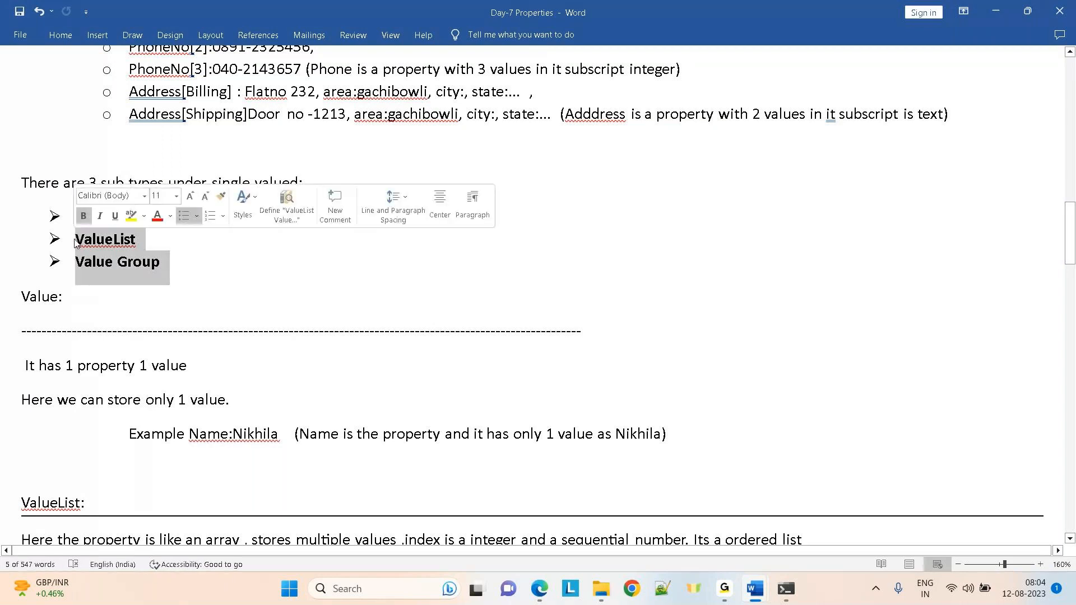
click(322, 296)
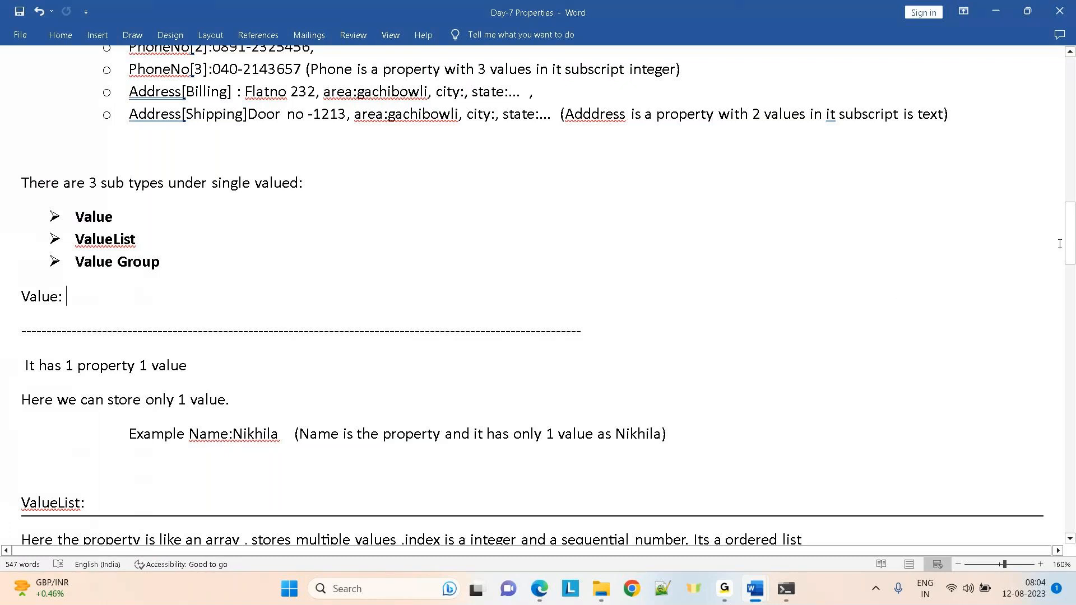
mouse_move(1071, 246)
mouse_down()
mouse_move(1071, 280)
mouse_move(1070, 251)
mouse_move(1069, 260)
mouse_up()
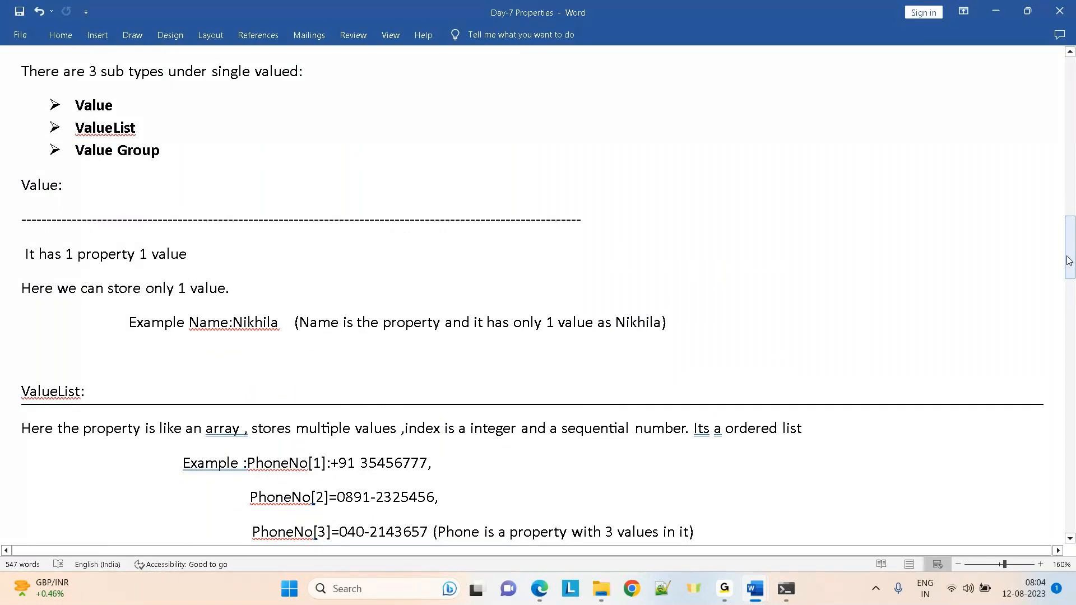
drag(1069, 260, 1071, 292)
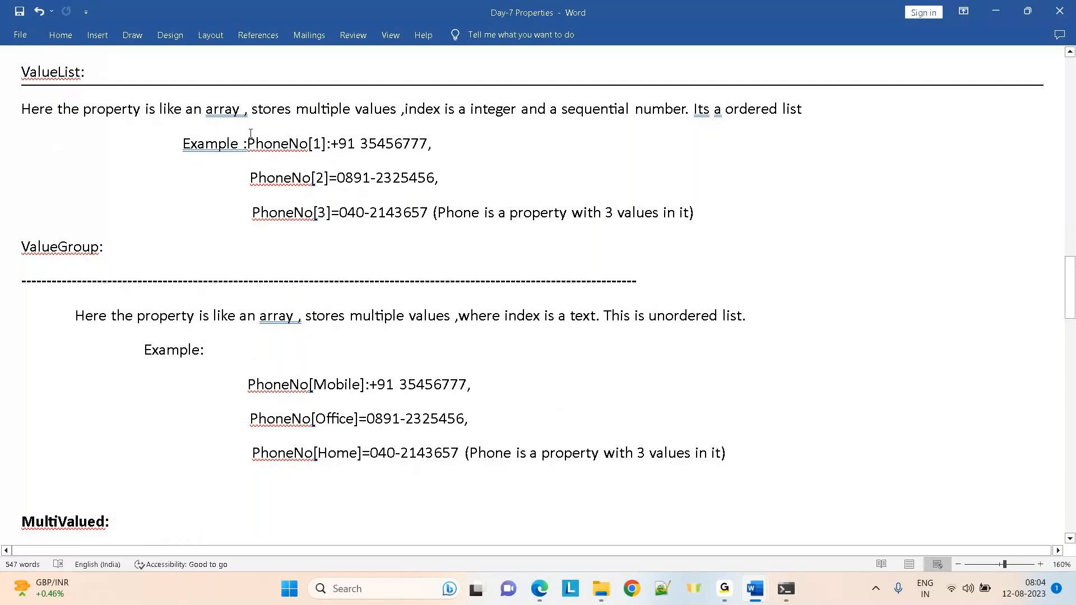
View pgAdmin 4's pr_operators results in the browser, then return to the ValueList notes in Word
key(alt+Tab)
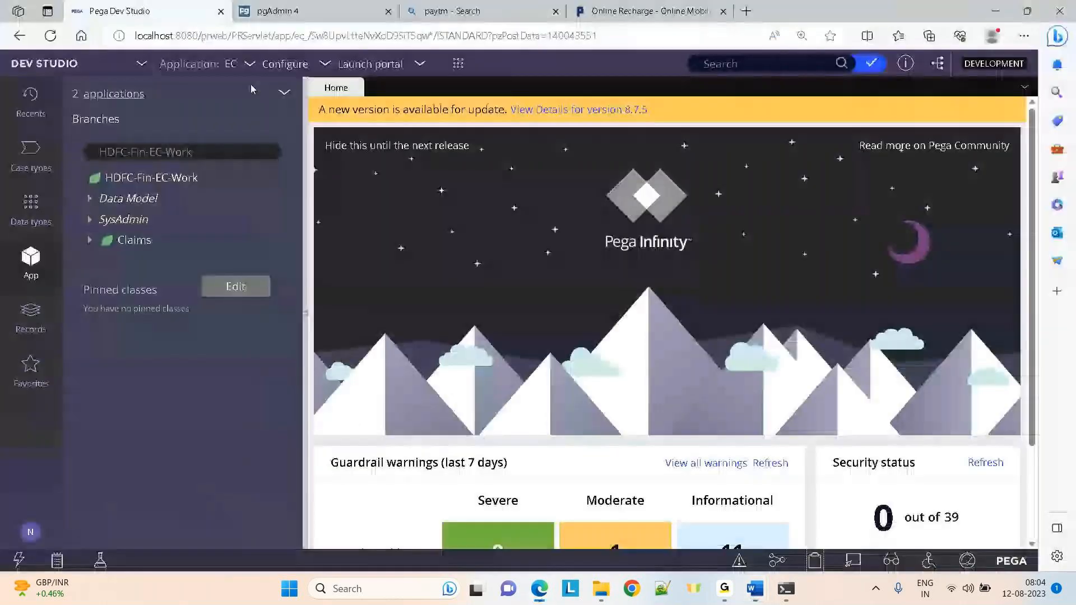
click(307, 8)
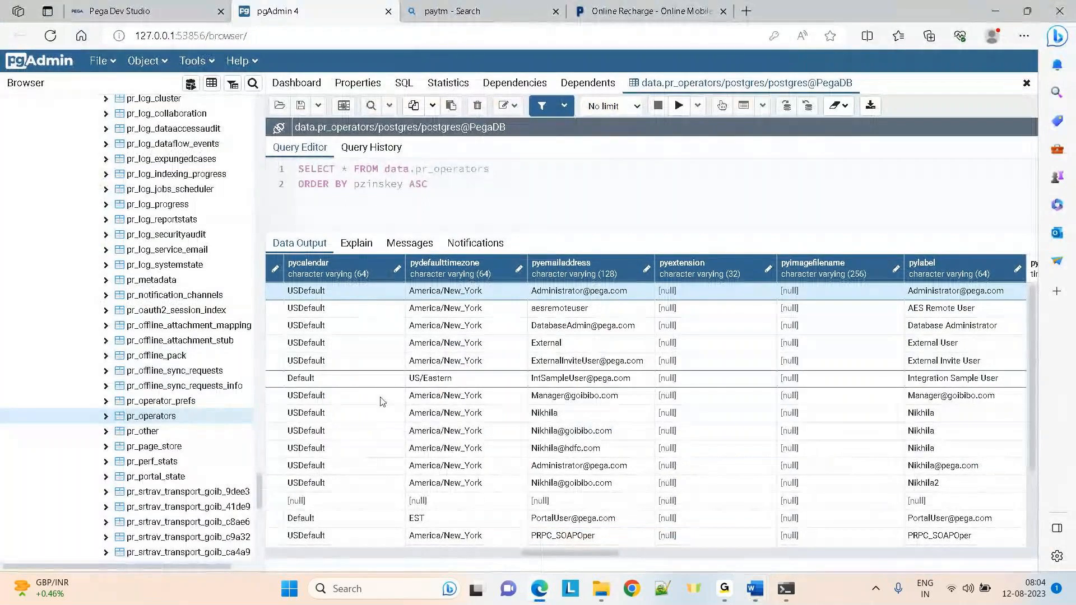
click(143, 12)
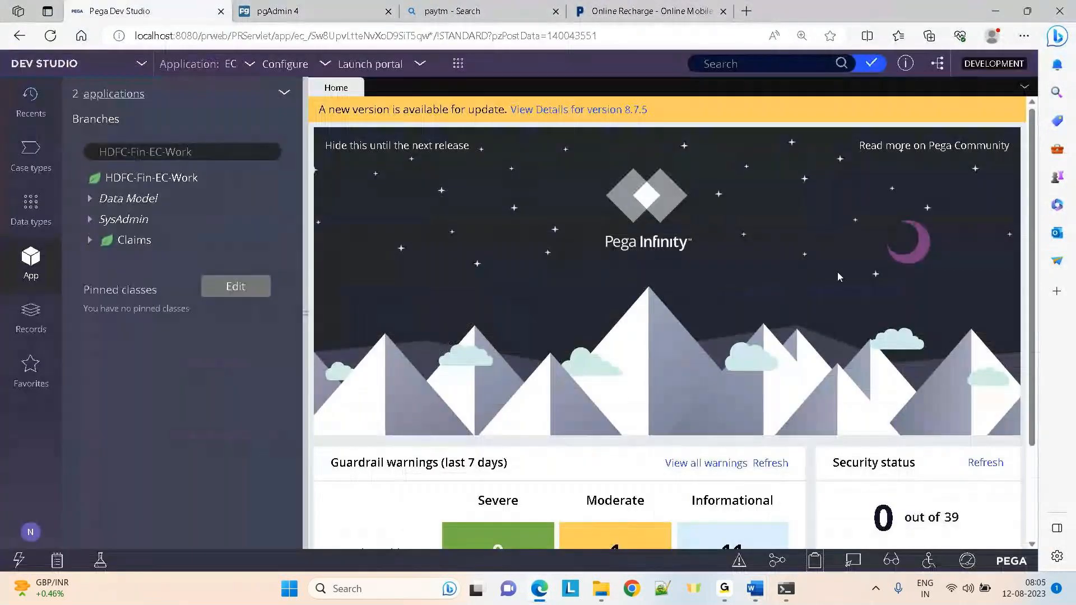
click(281, 5)
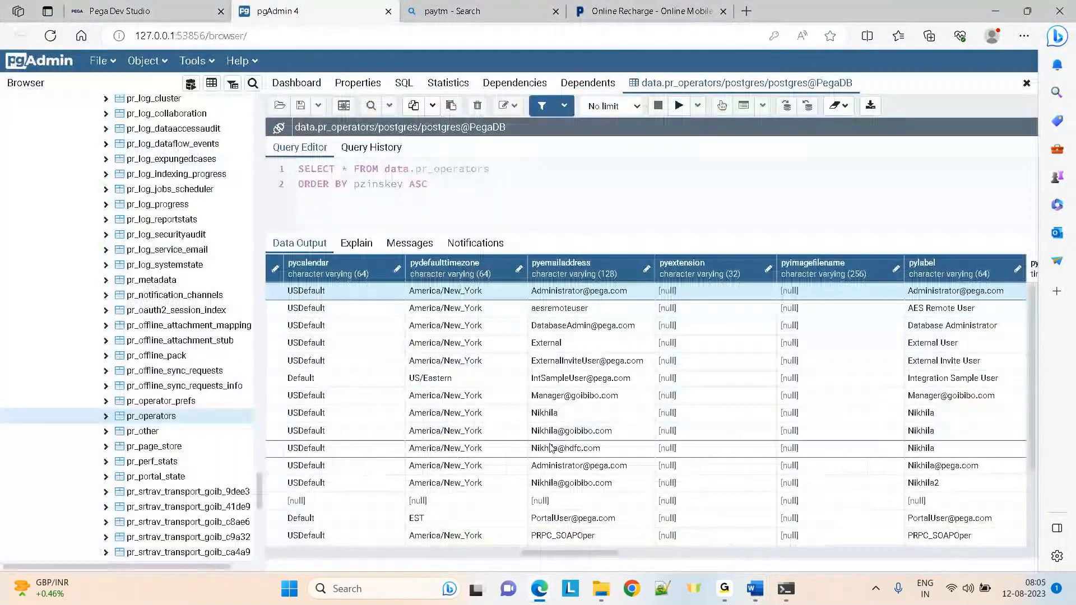
click(770, 546)
scroll(619, 392, up, 6)
scroll(618, 392, down, 10)
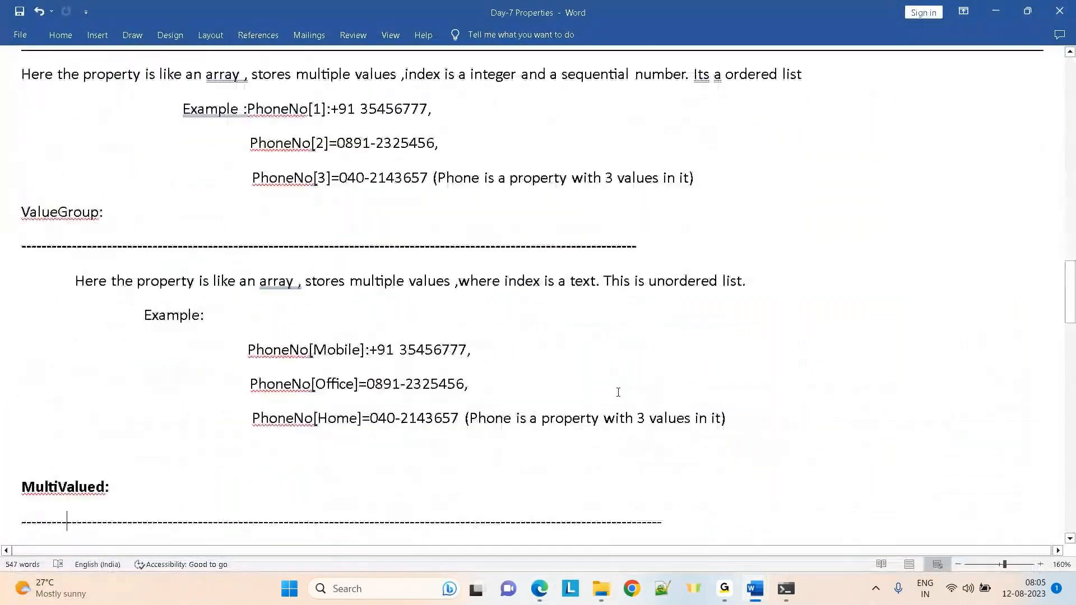
Scroll to the Page Group notes and highlight the TAP1243 and Data[1] index examples
scroll(618, 392, down, 3)
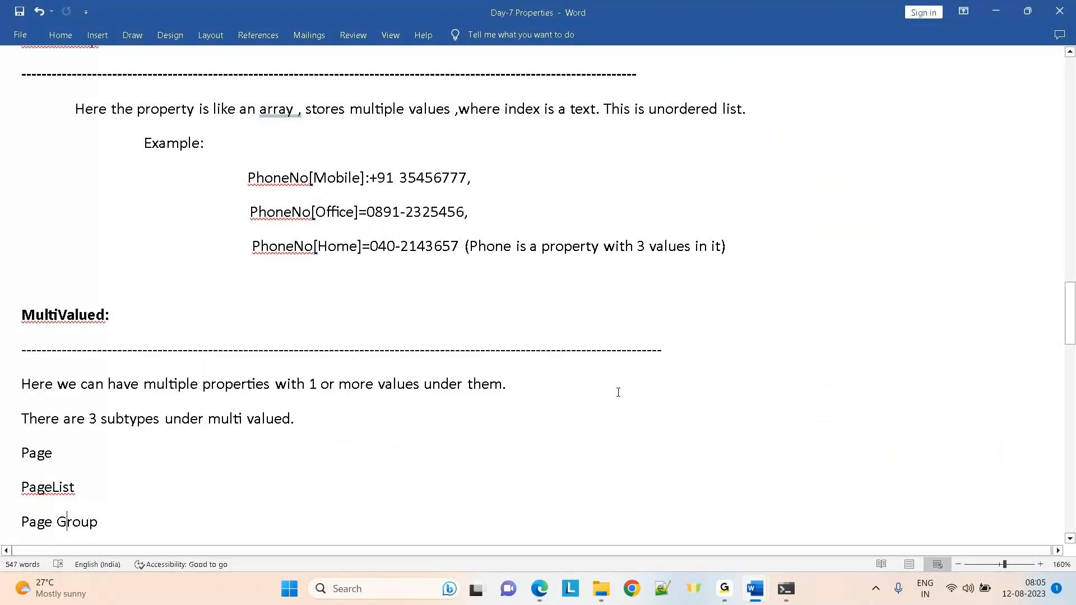
scroll(619, 392, down, 10)
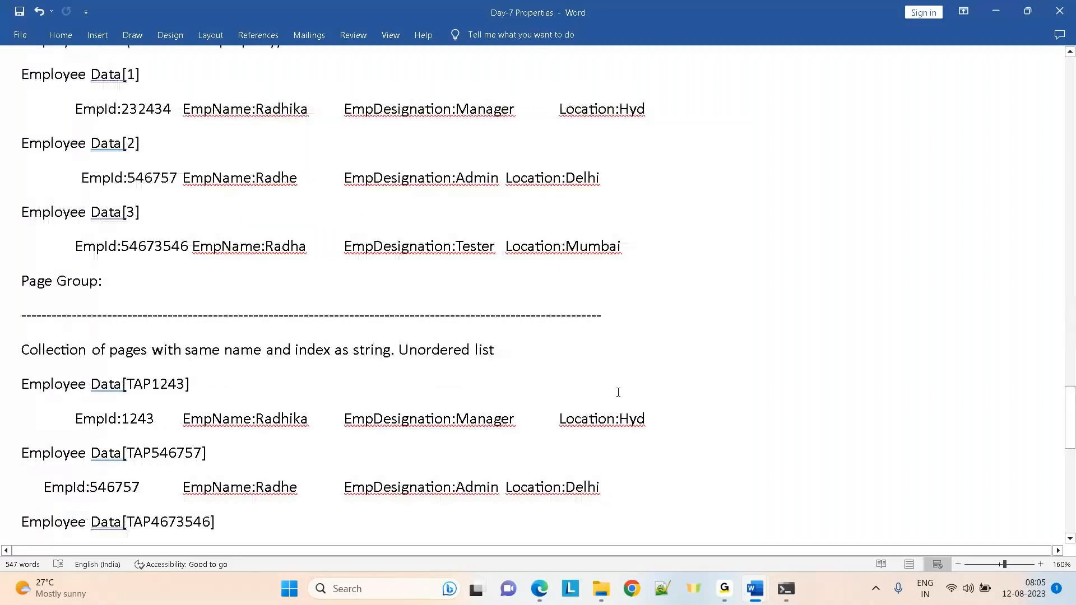
double_click(150, 384)
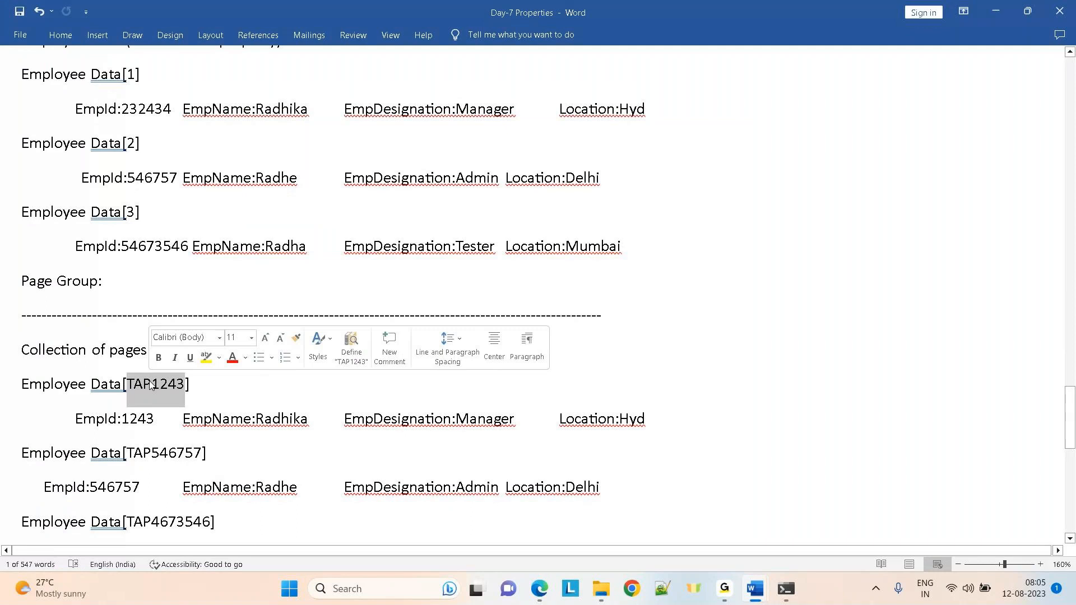
double_click(130, 76)
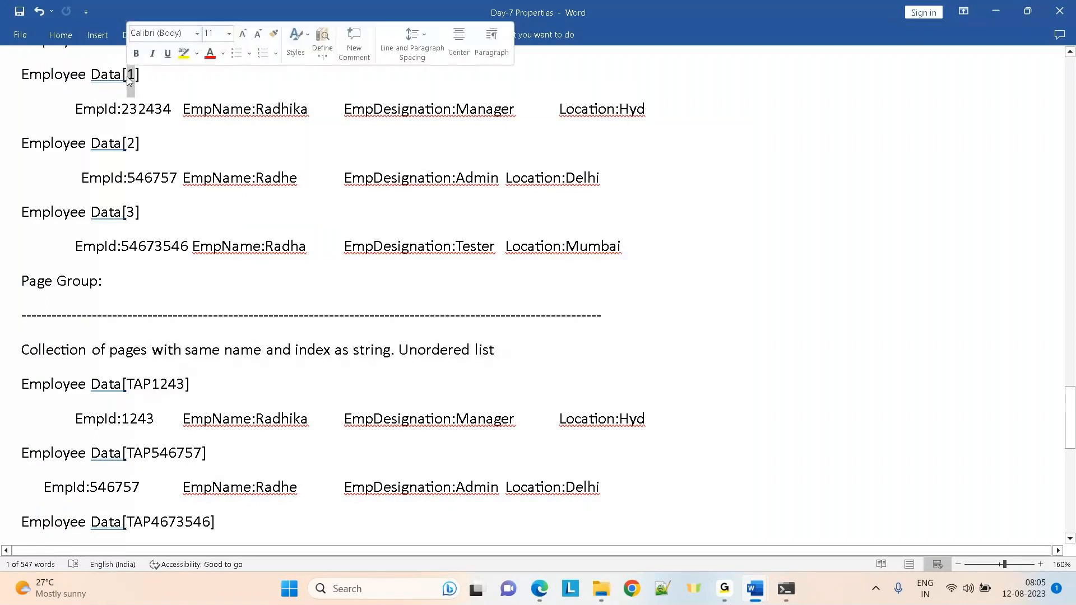
click(767, 227)
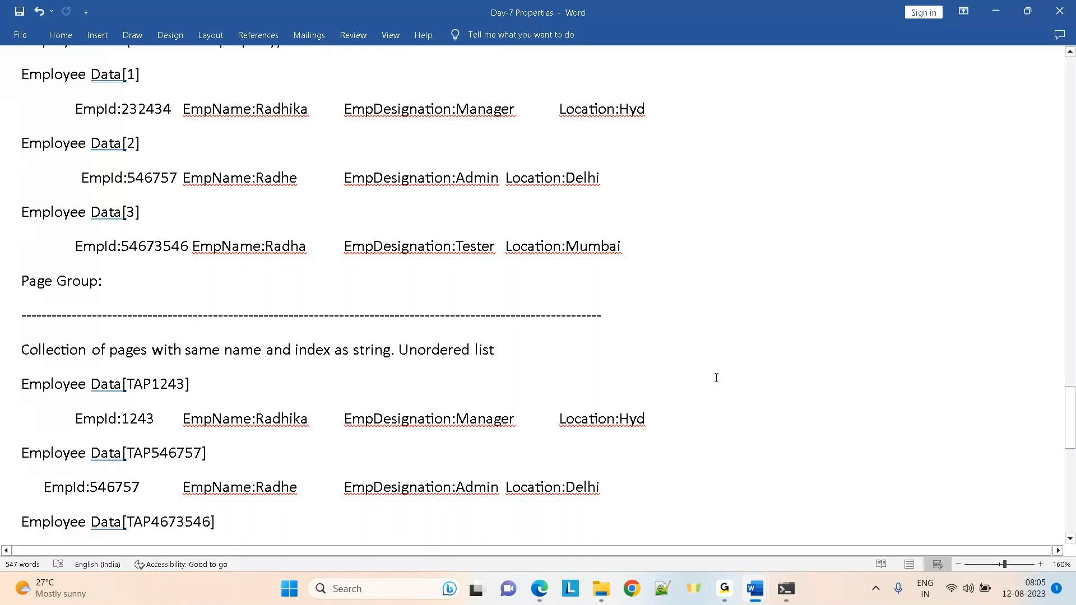
mouse_move(541, 593)
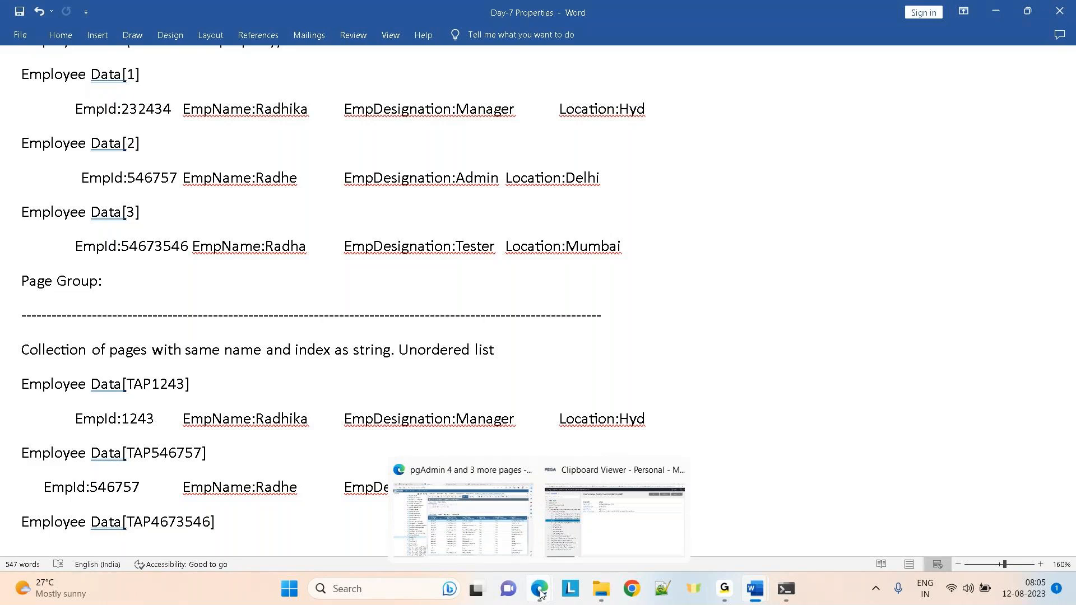
Review pyUserRoles, OperatorID's pyAccessGroupsAdditional and the pyAddresses(Email) page, then minimise the Clipboard
click(622, 520)
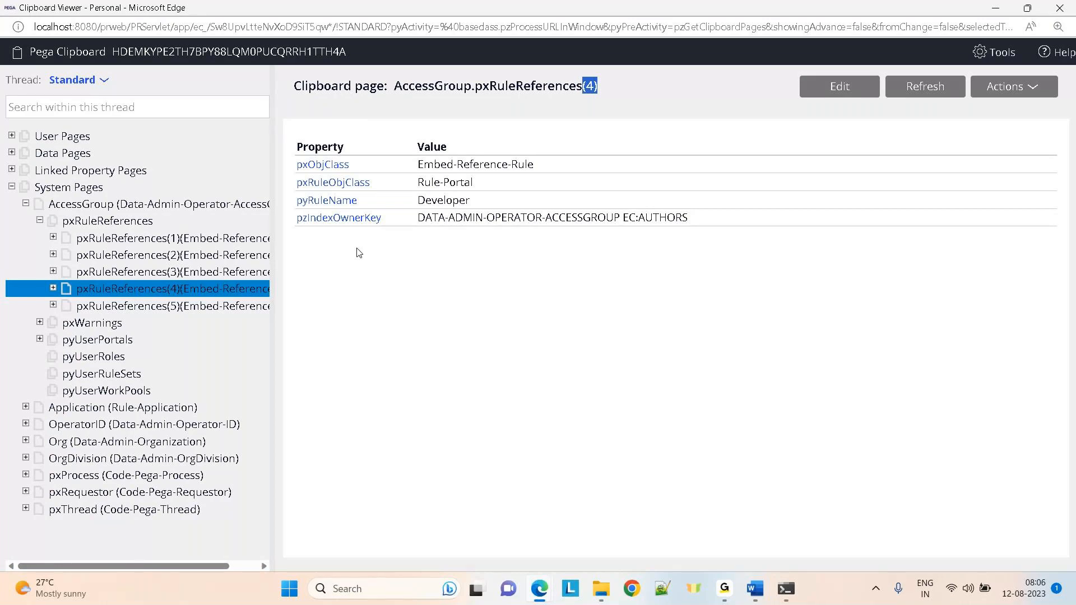
click(88, 361)
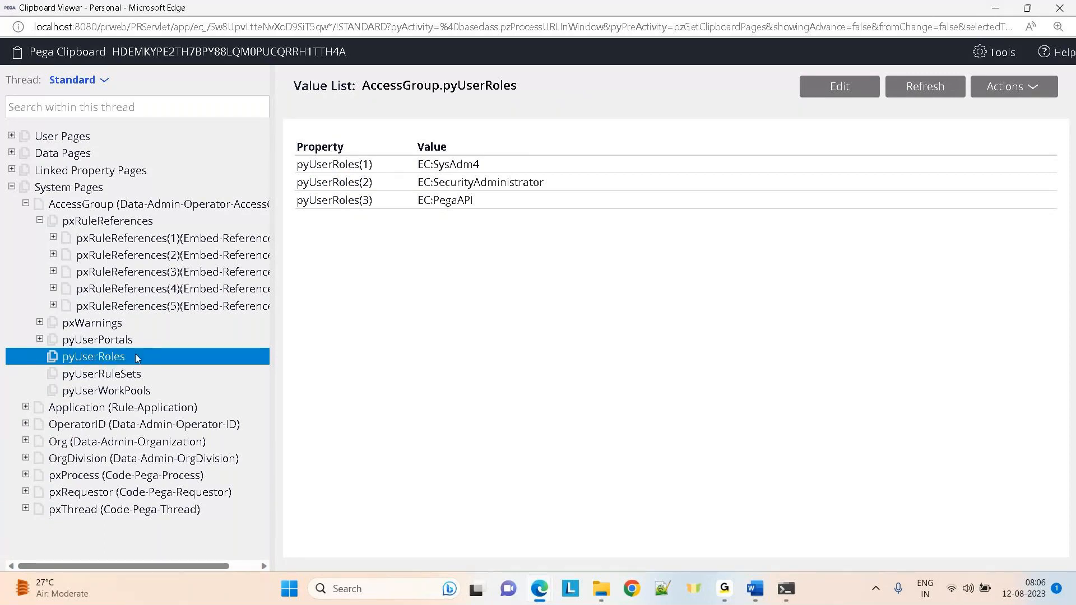
click(26, 424)
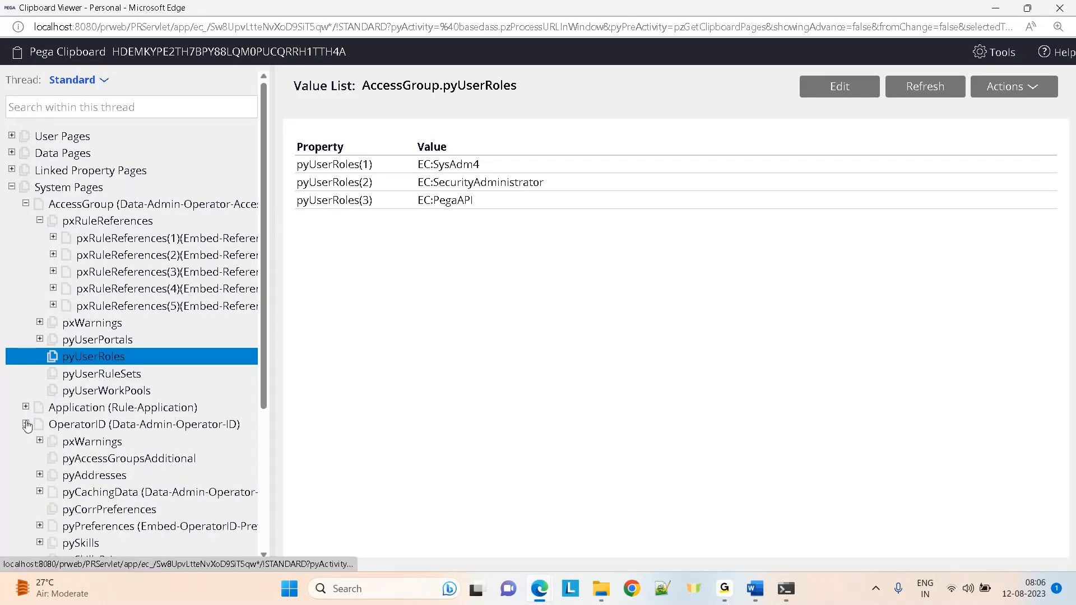
click(88, 459)
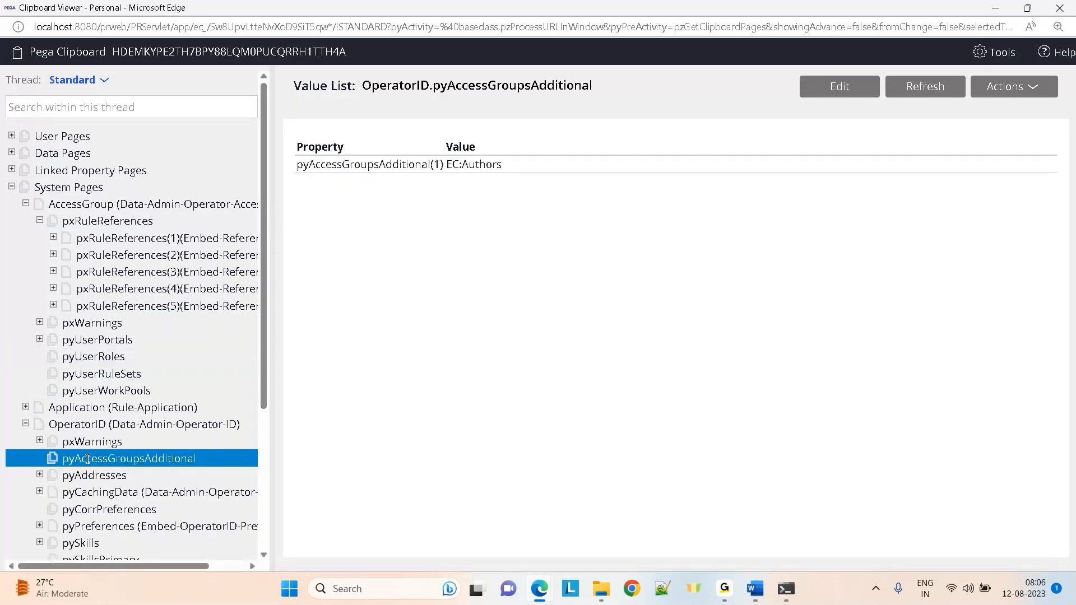
click(40, 475)
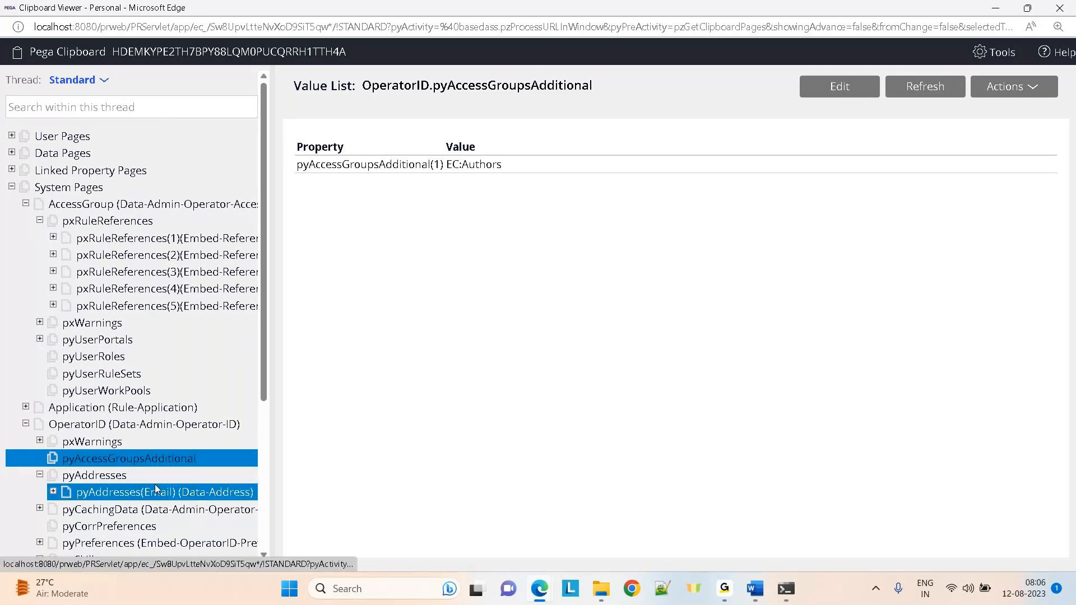
click(996, 7)
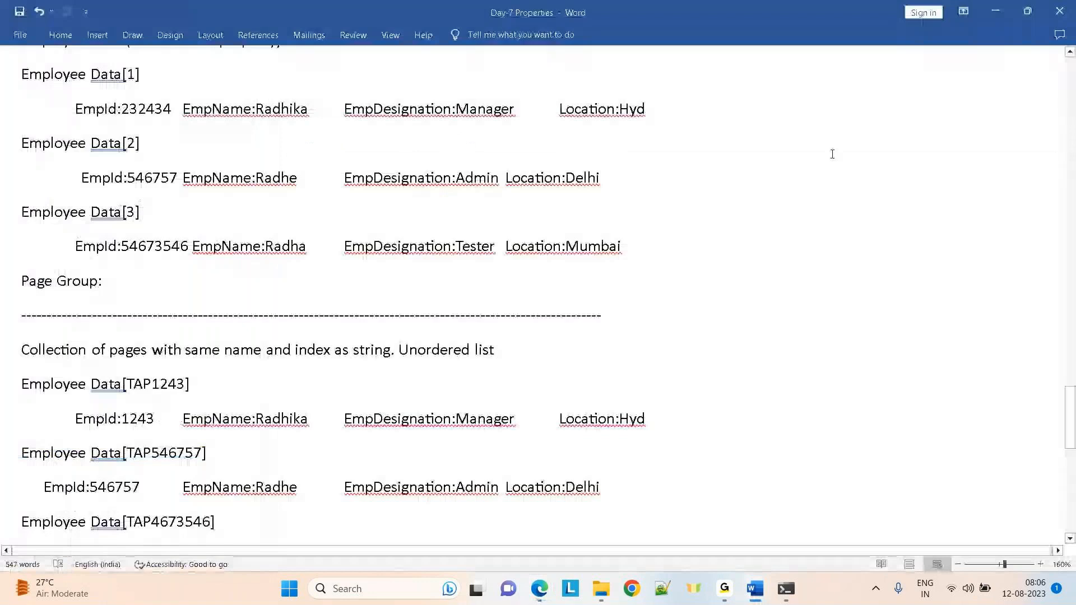
Minimise Word and close the paytm search page
click(995, 12)
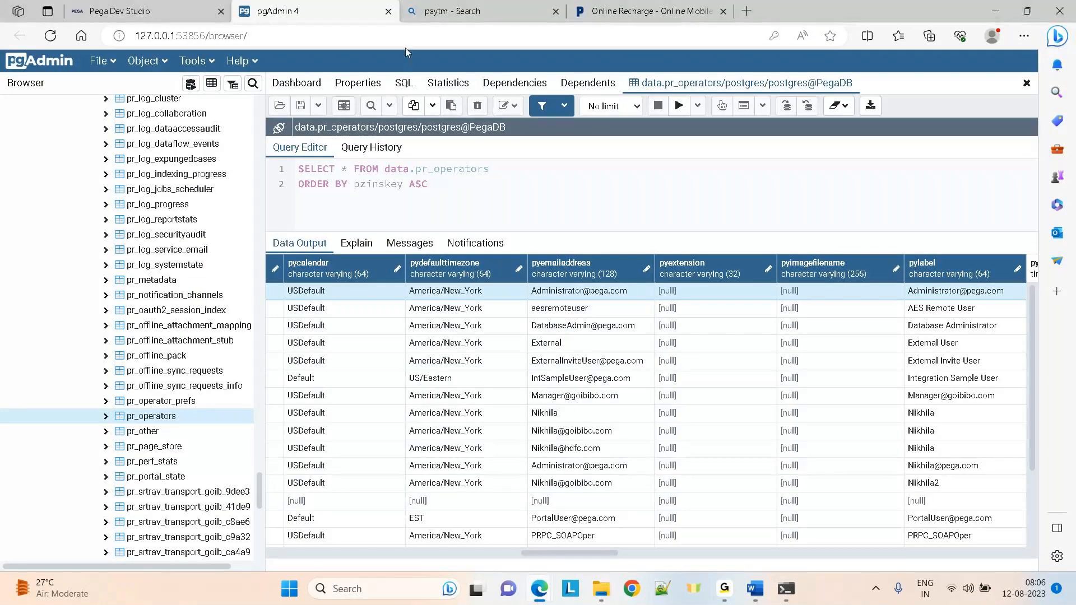
click(549, 18)
click(556, 11)
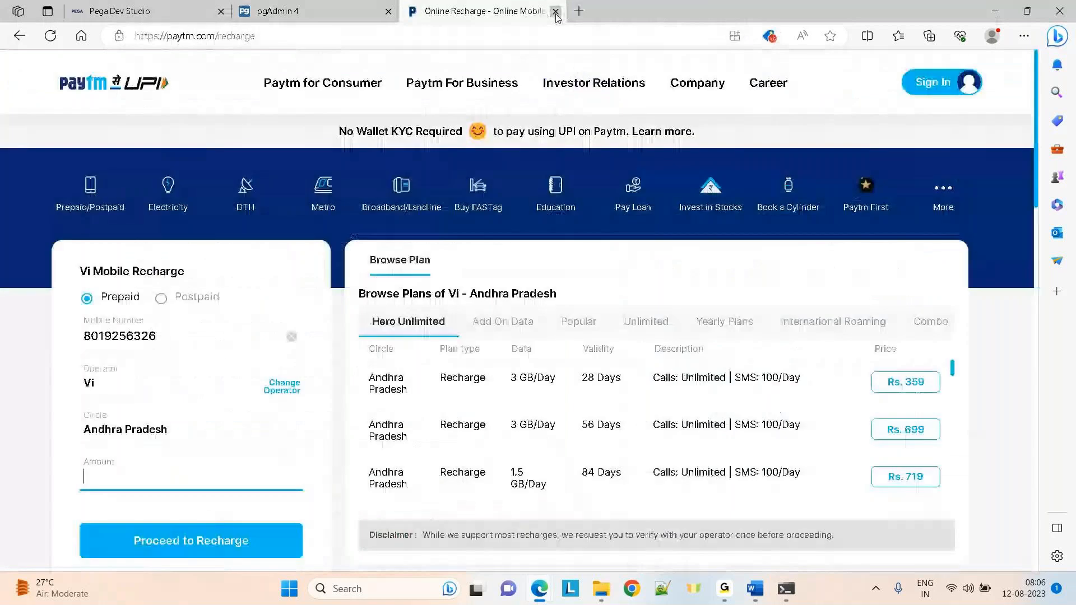
Expand the Claims class to show its Data Model rule categories in Dev Studio
click(146, 10)
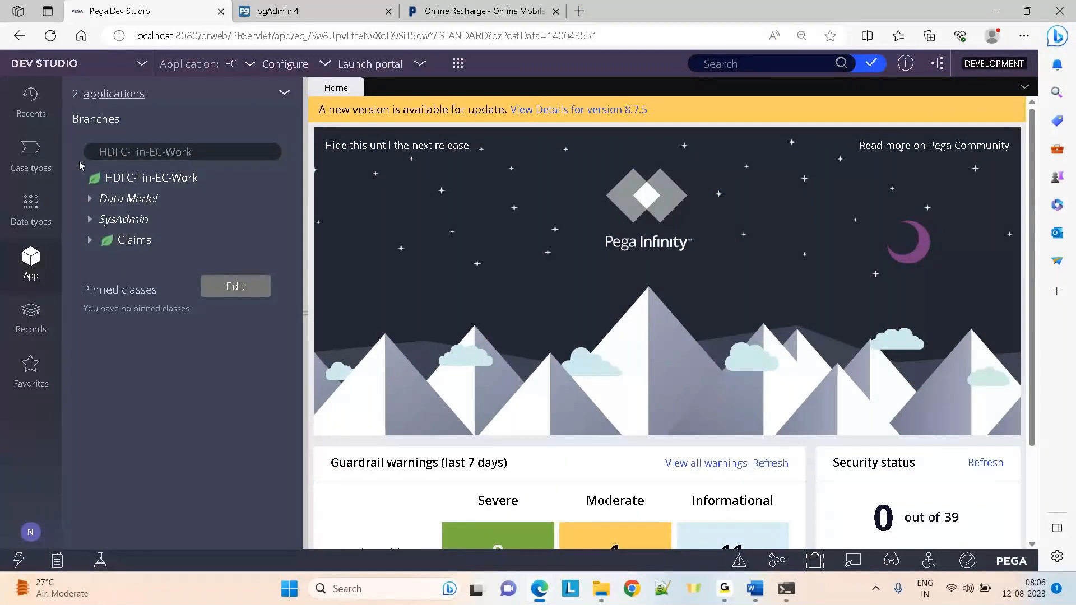
click(89, 240)
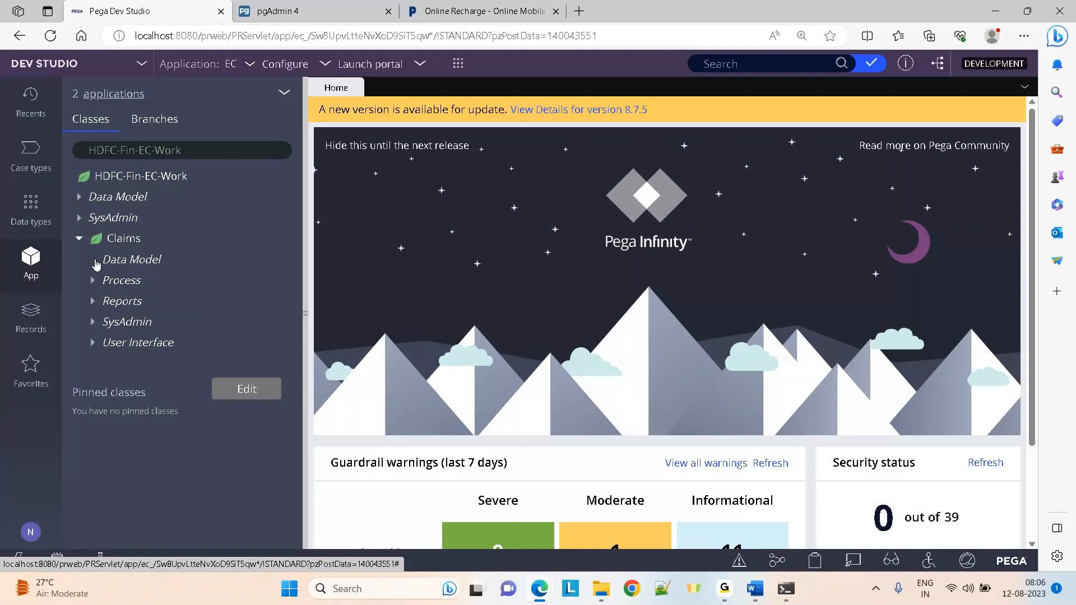
click(95, 261)
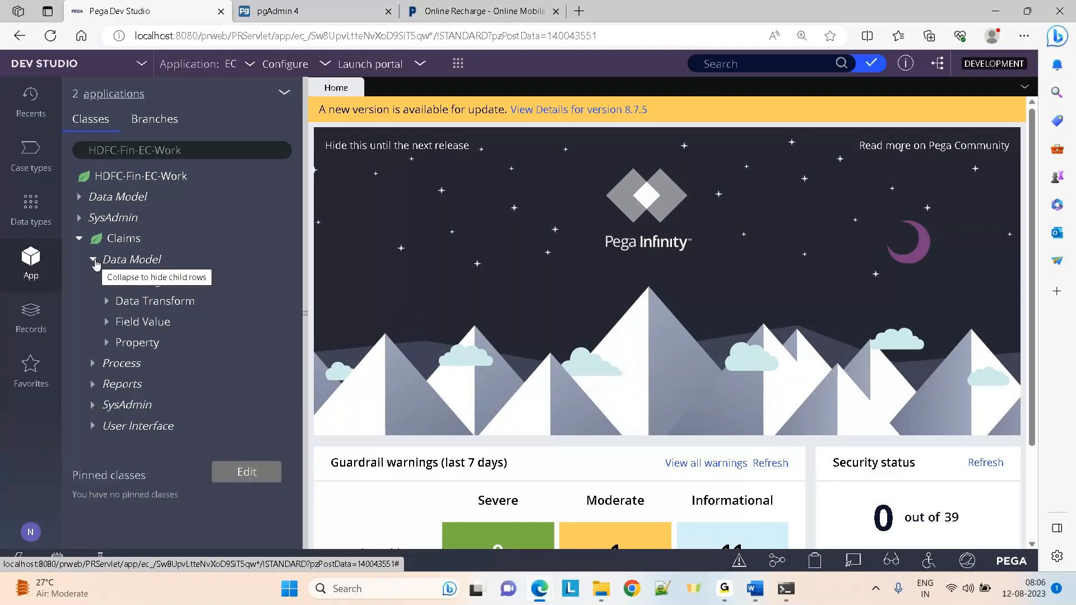
Create and open a Text property labelled 'test' in HDFC-Fin-EC-Work-Claims, accepting the duplicate warning
right_click(126, 247)
mouse_move(129, 251)
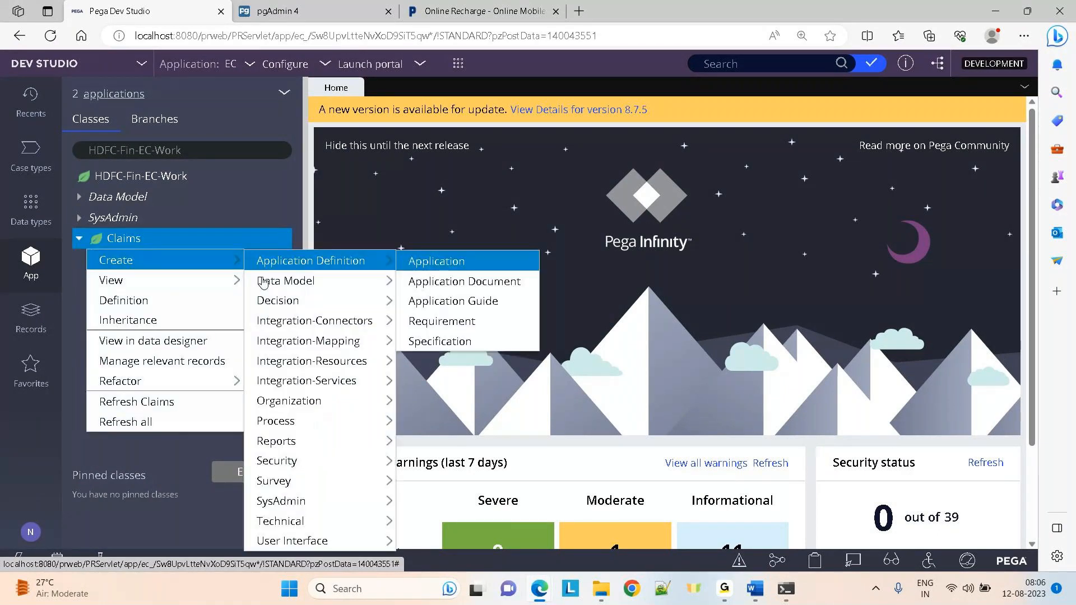
mouse_move(278, 285)
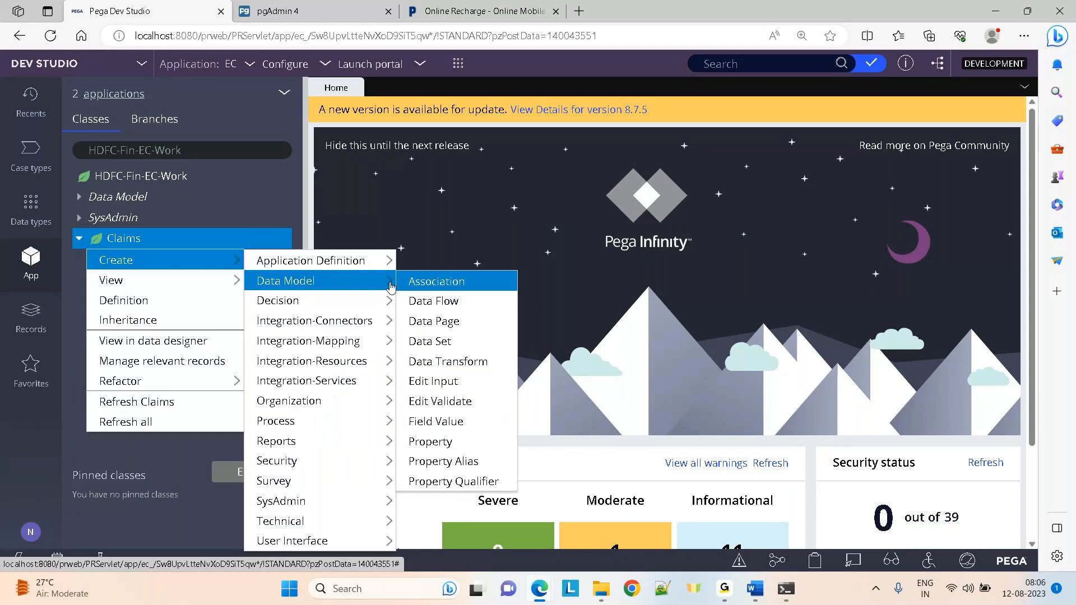
click(443, 282)
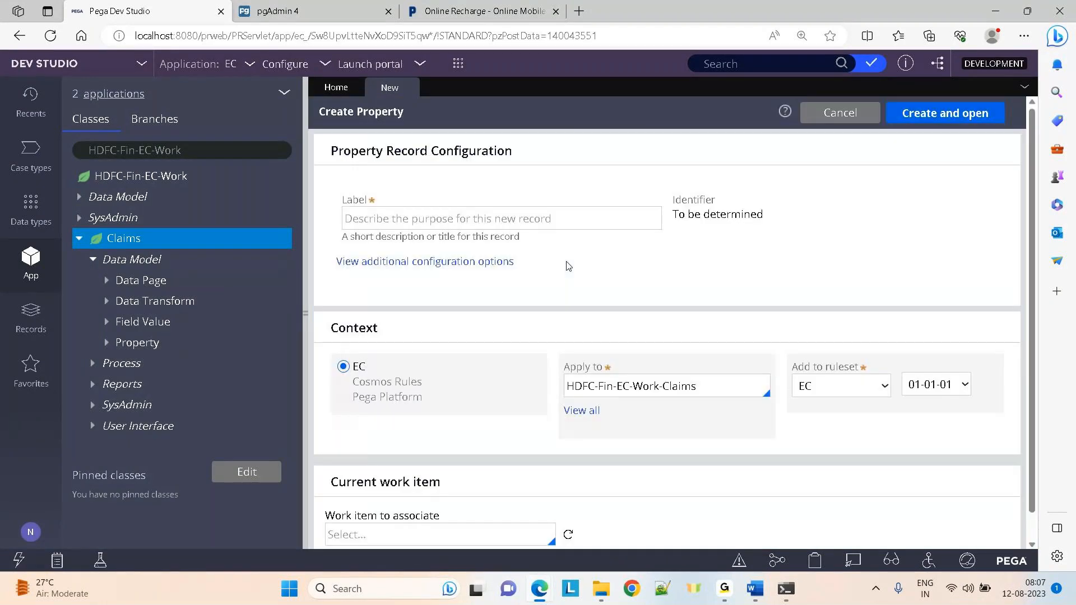
click(400, 224)
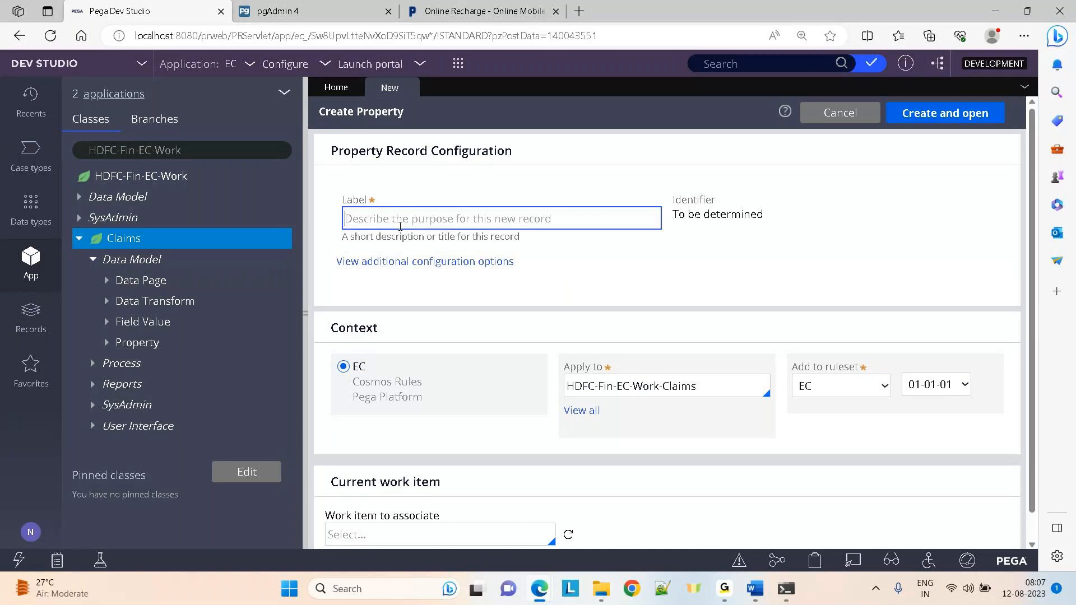
text(test)
click(935, 117)
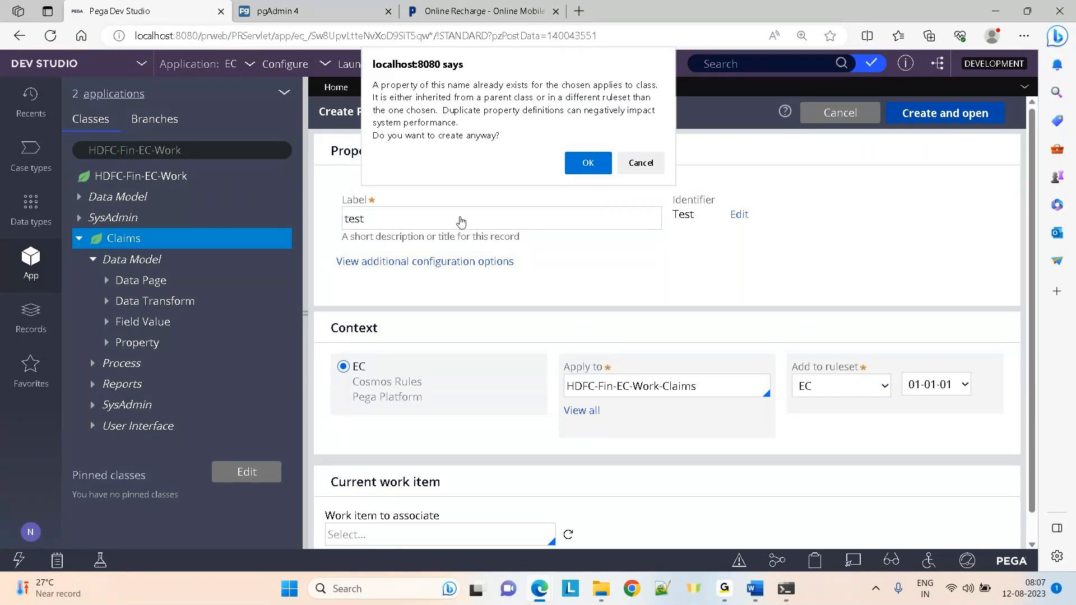
click(587, 164)
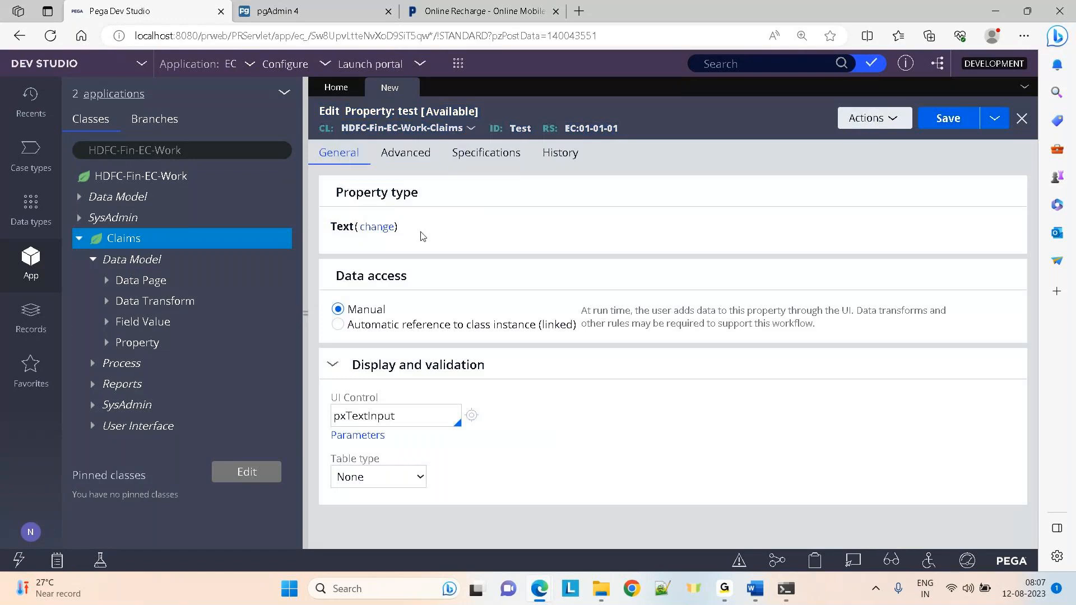
Show the Single Value, Page and Advanced type choices for the test property
click(377, 227)
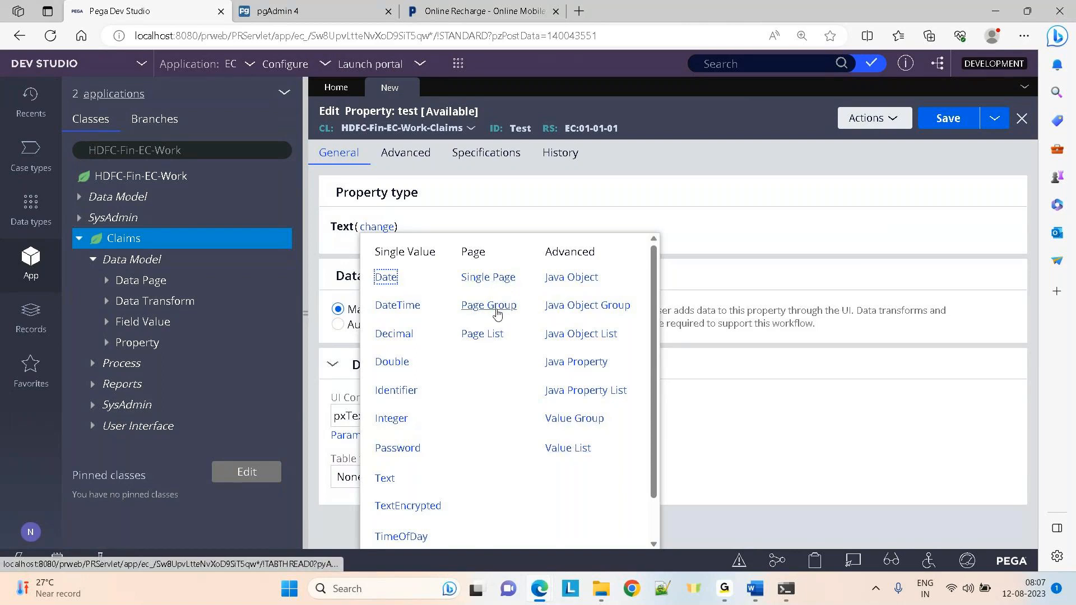
Try Value List, Value Group and Single Page as the test property's type
click(563, 449)
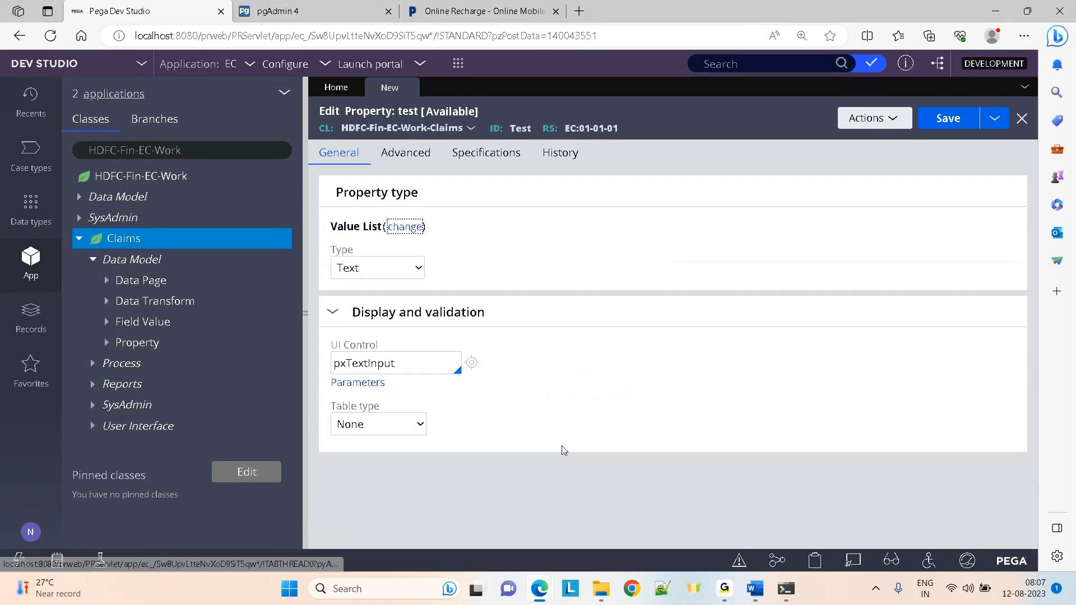
click(374, 273)
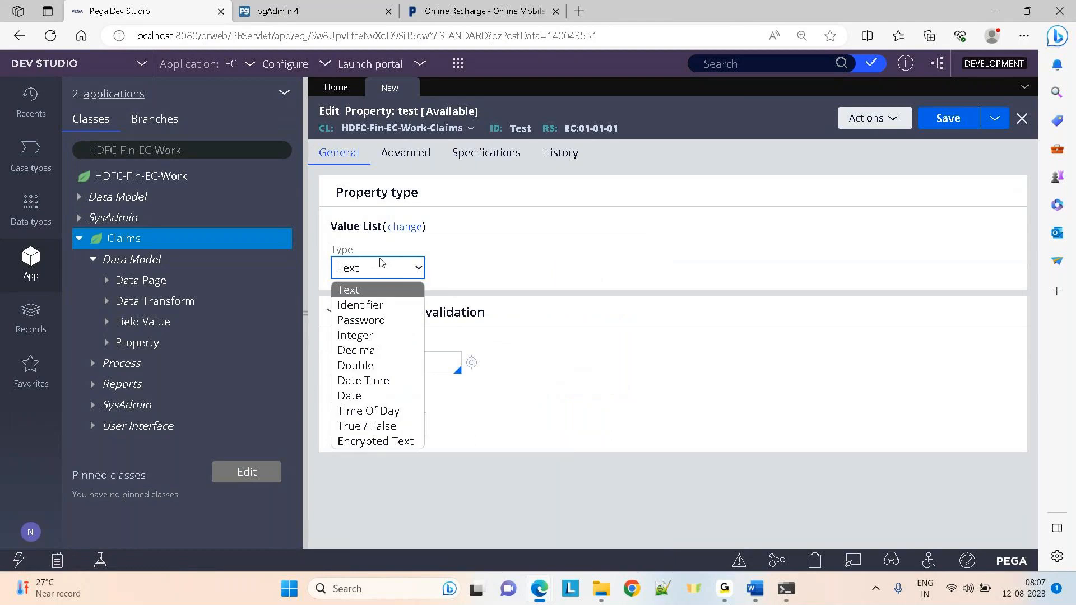
click(405, 227)
click(601, 419)
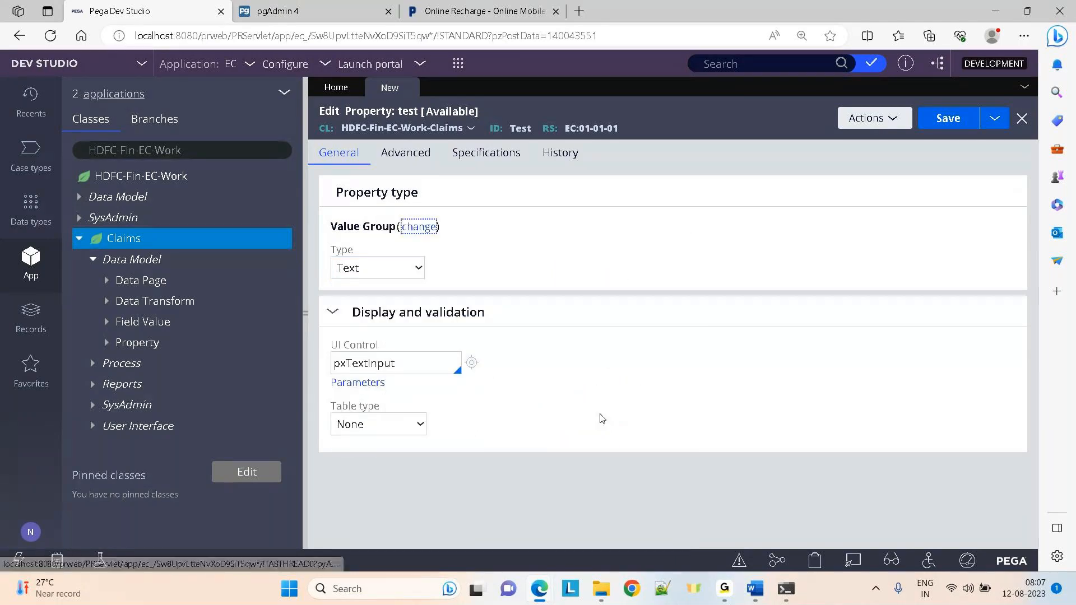
click(430, 227)
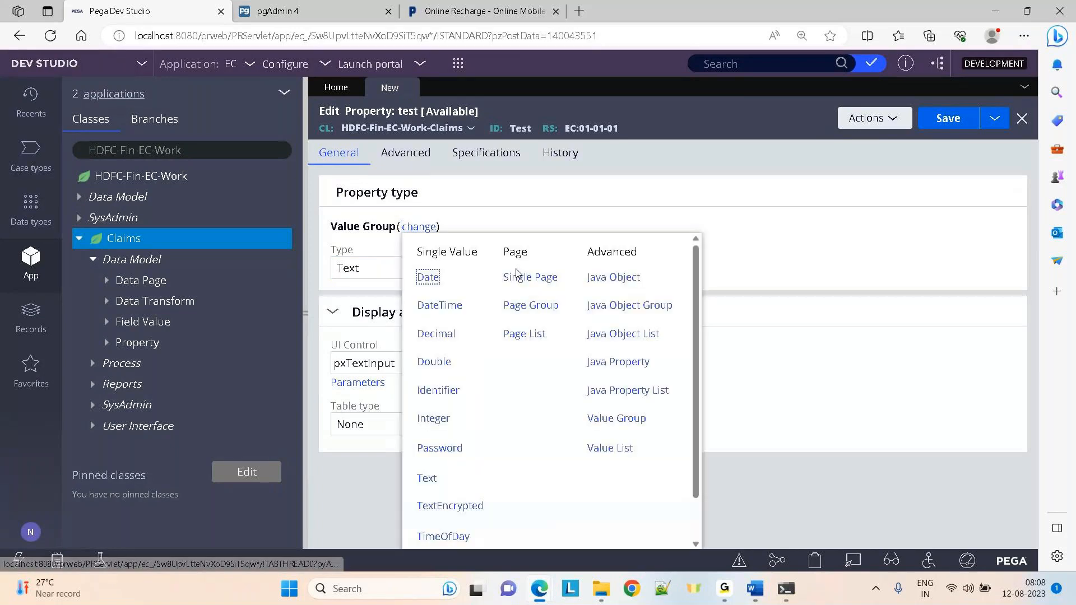
click(518, 277)
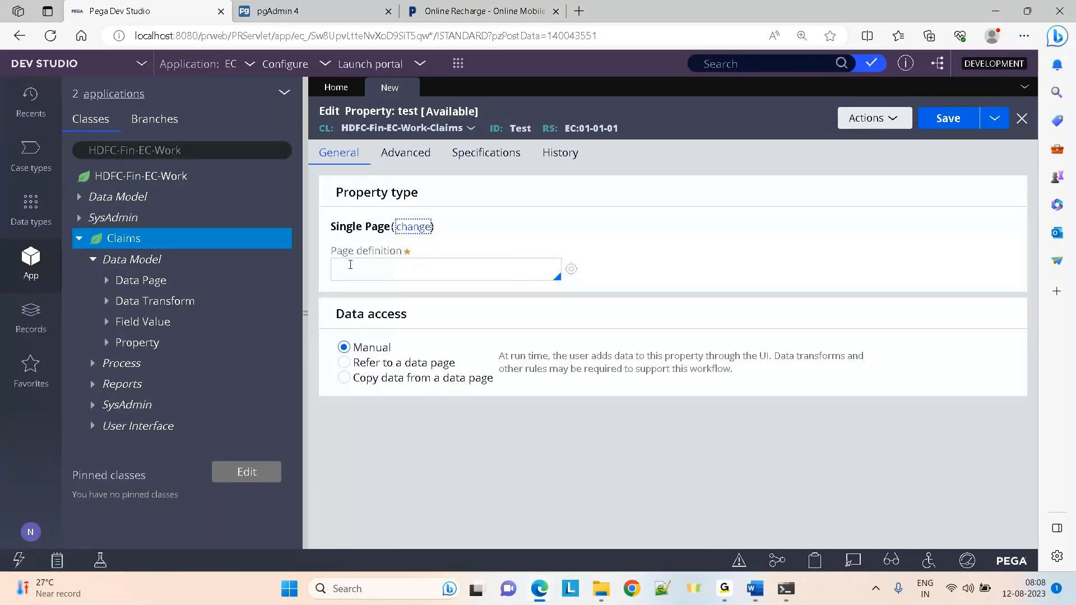
click(370, 272)
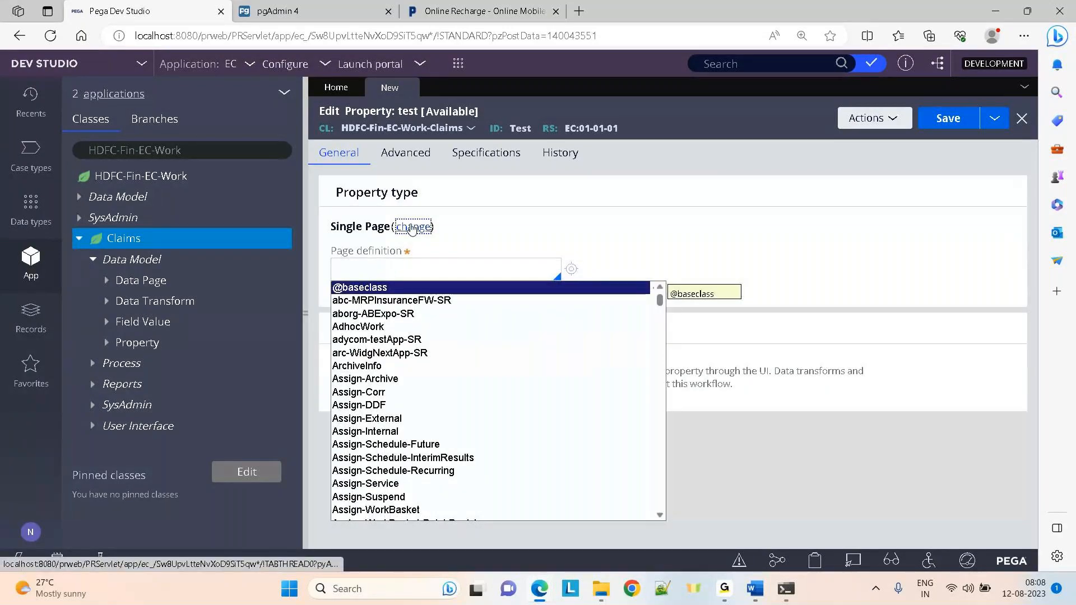
Switch the type via Page List to Page Group, leaving the page definition blank
click(412, 227)
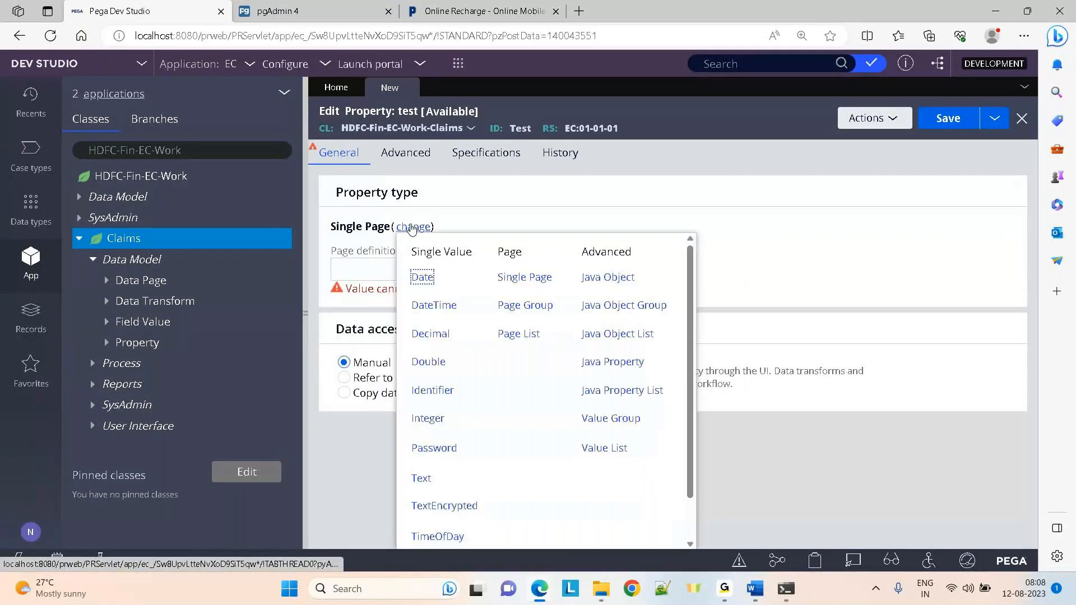
click(519, 334)
click(394, 269)
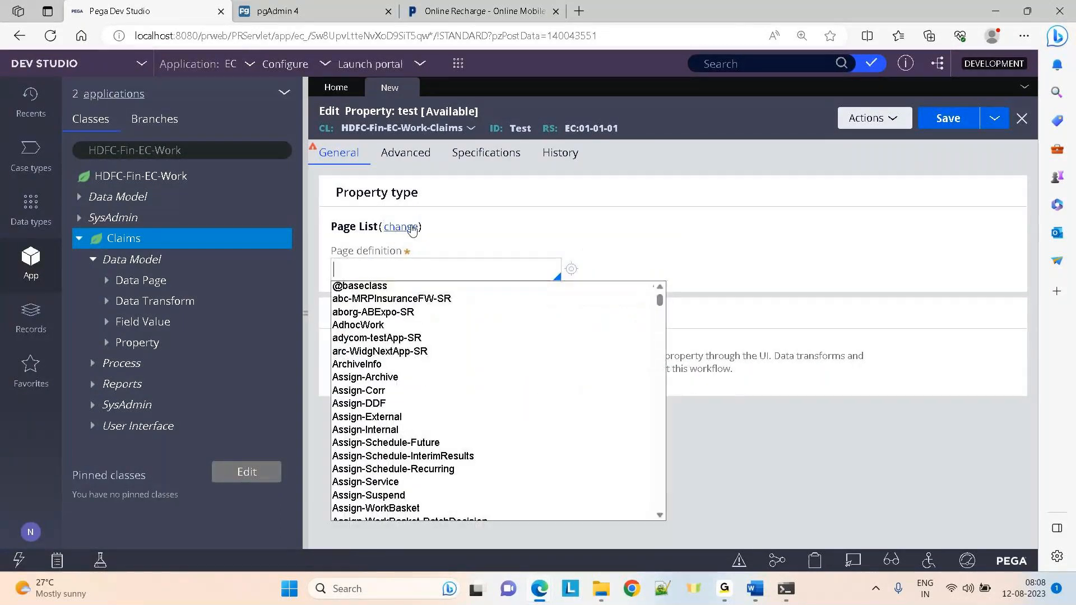
click(409, 226)
click(499, 302)
click(400, 271)
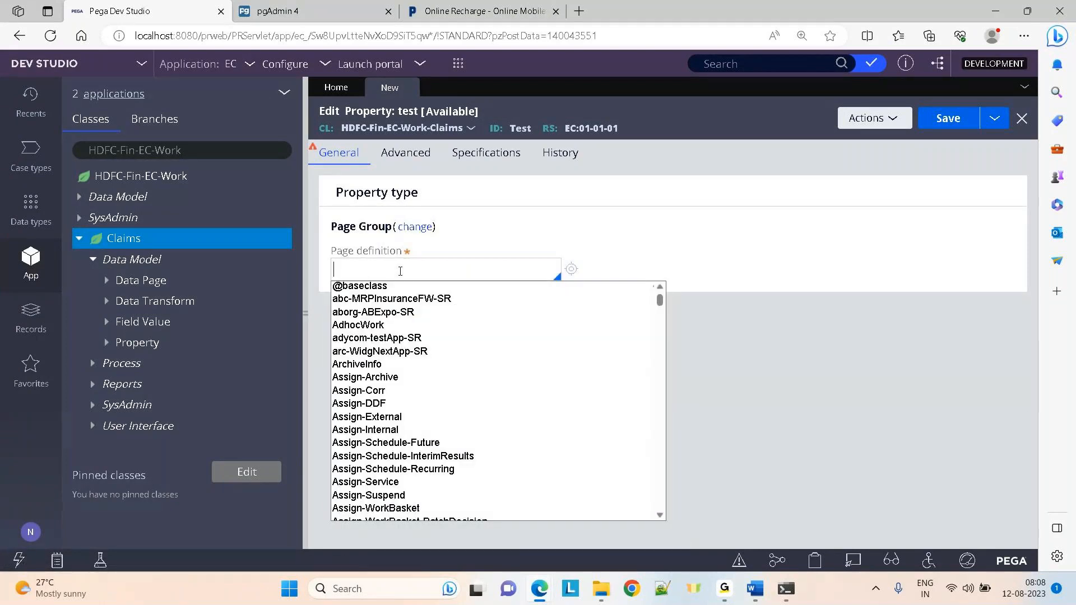
click(673, 210)
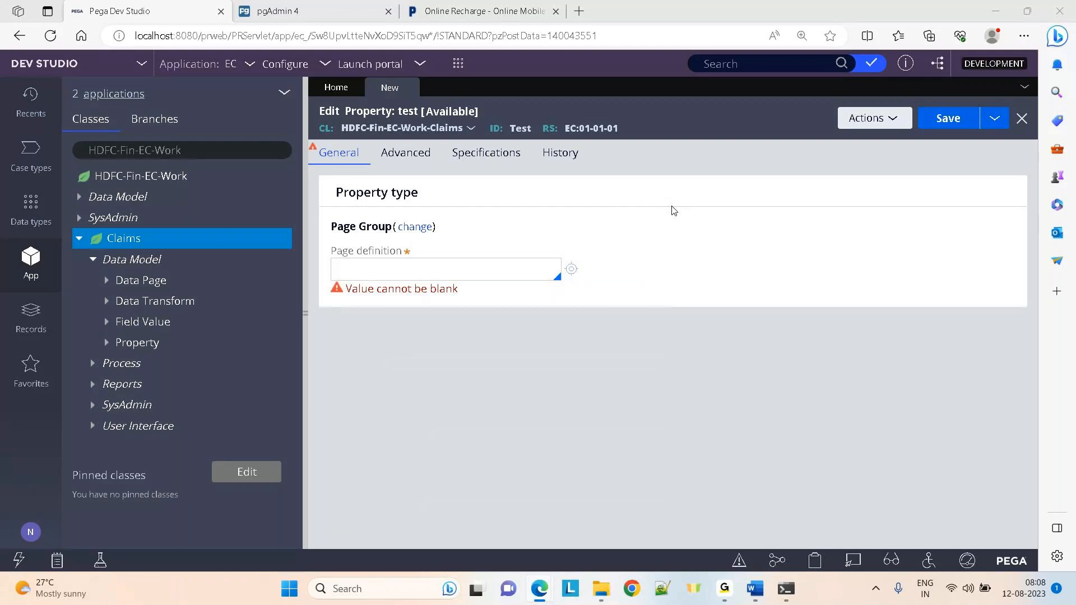
Show the properties of AccessGroup.pxRuleReferences(1) in the Clipboard Viewer
key(ctrl+Tab)
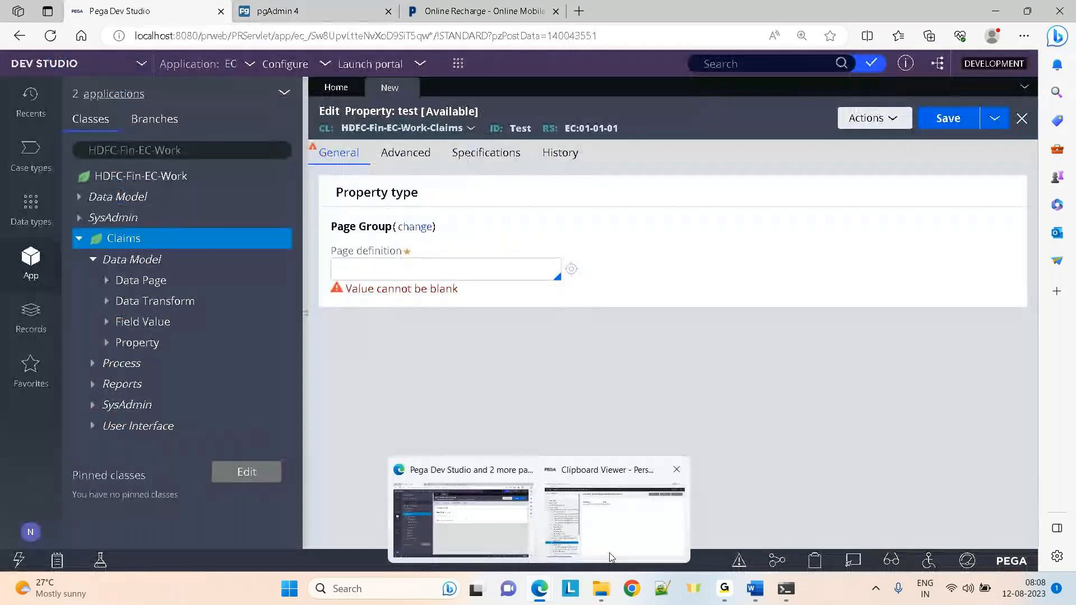
click(611, 558)
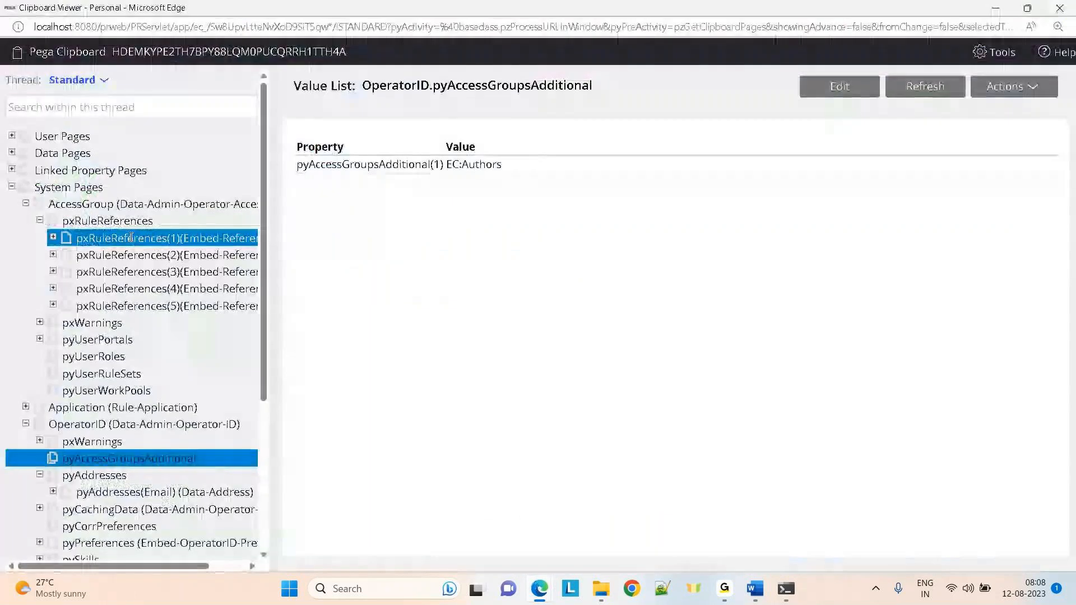
click(130, 236)
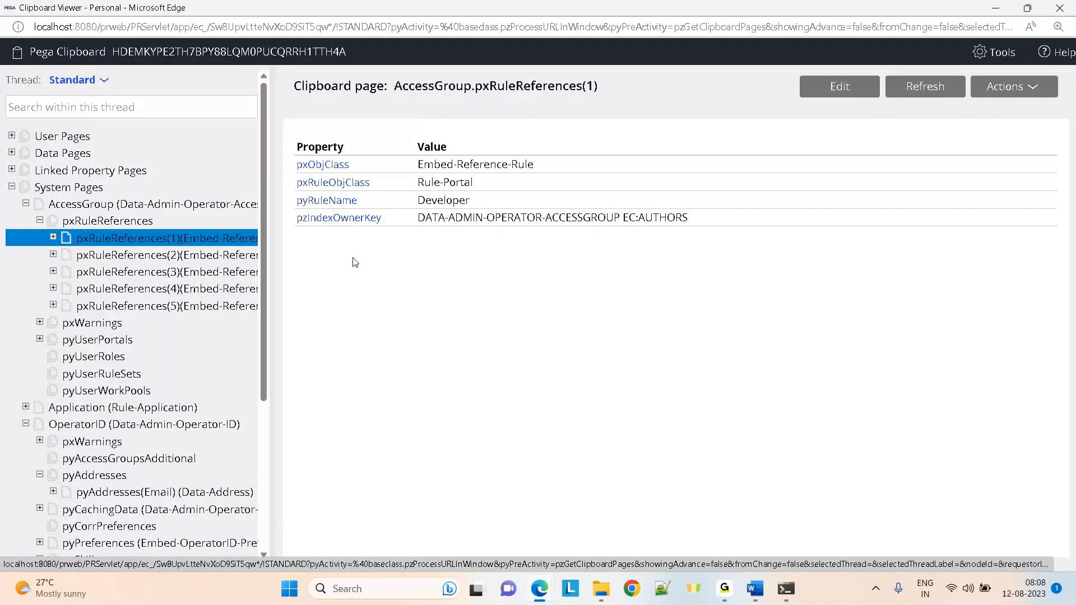
Return to the test property form and list the page definition classes
key(alt+Tab)
click(375, 272)
key(Down)
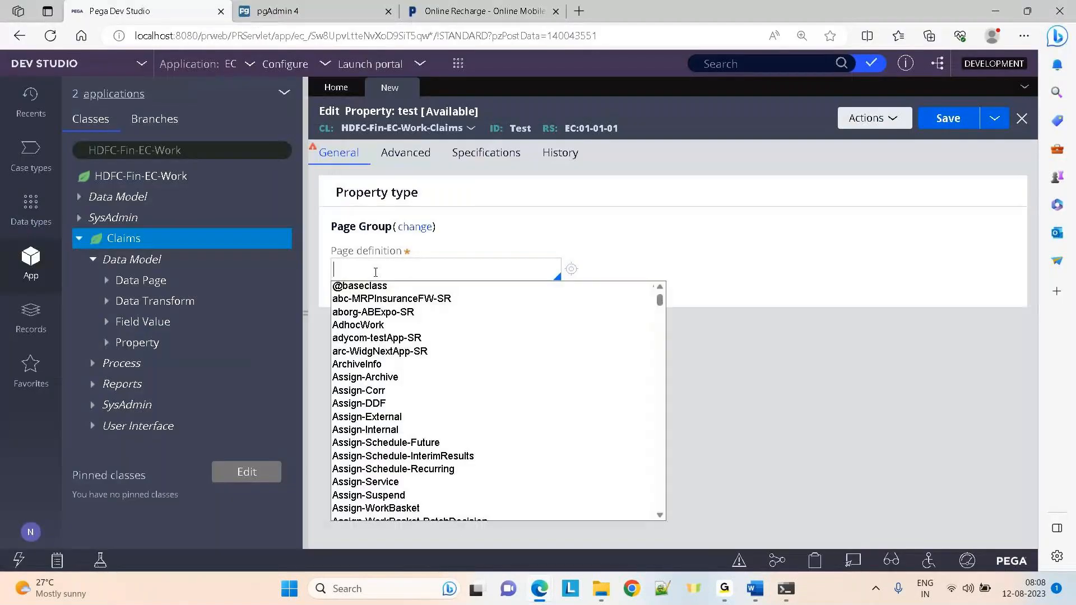
Move down the class suggestions to the CMIS classes, then check the GoTo meeting window
key(Down)
key(Down)
key(Down)
key(Down)
key(Down)
key(Down)
key(Down)
key(Down)
key(Down)
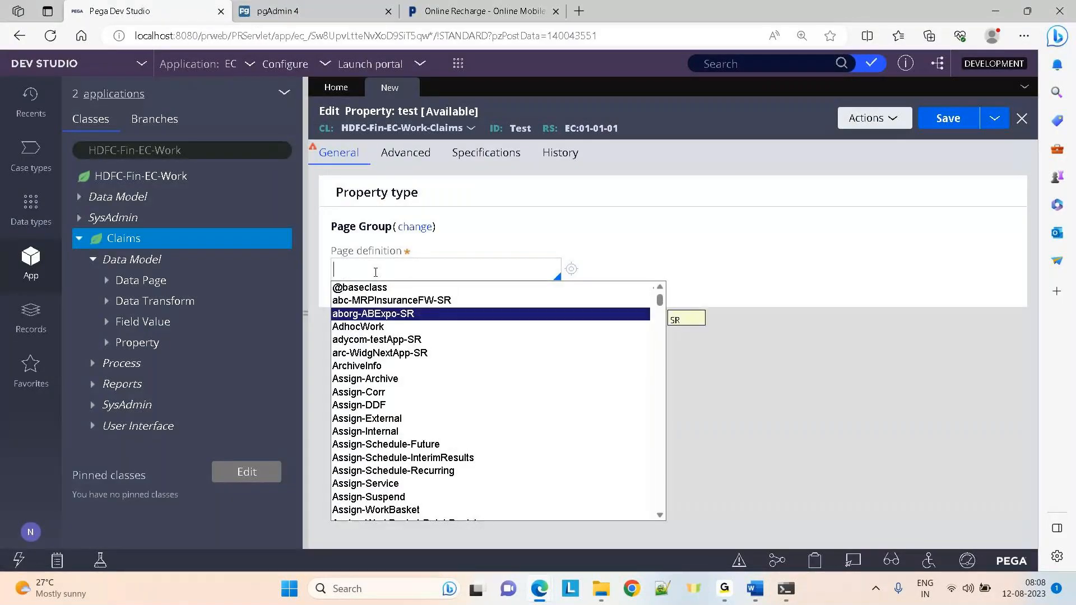
key(Down)
key(Down)
key(Down)
key(Down)
key(Down)
key(Down)
key(Down)
key(Down)
key(Down)
key(Down)
key(Down)
key(Down)
key(Down)
key(Down)
key(Down)
key(Down)
key(Down)
key(Down)
key(Down)
key(Down)
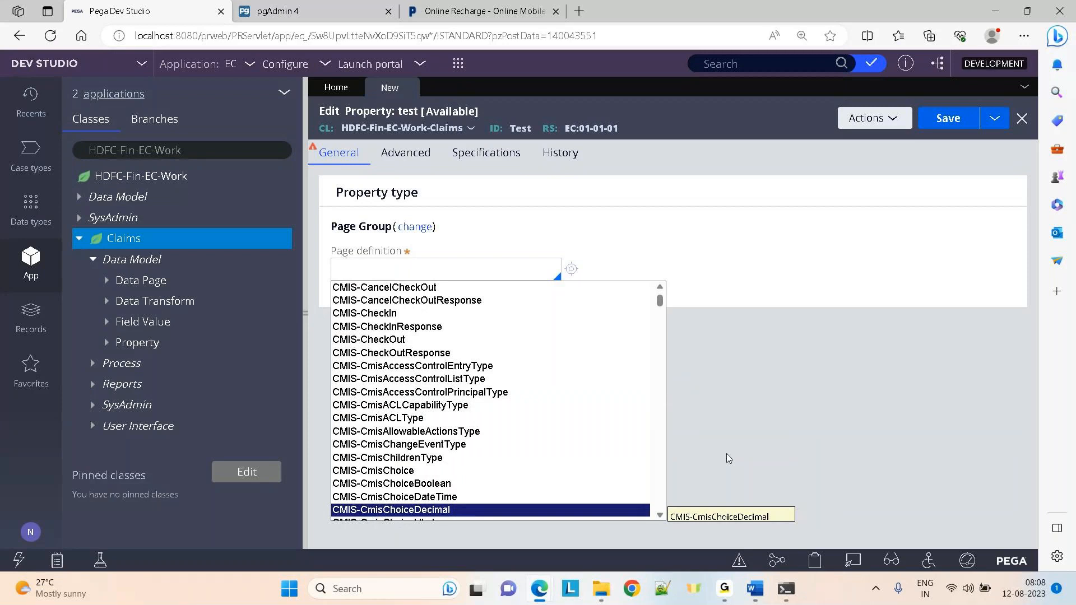
click(724, 589)
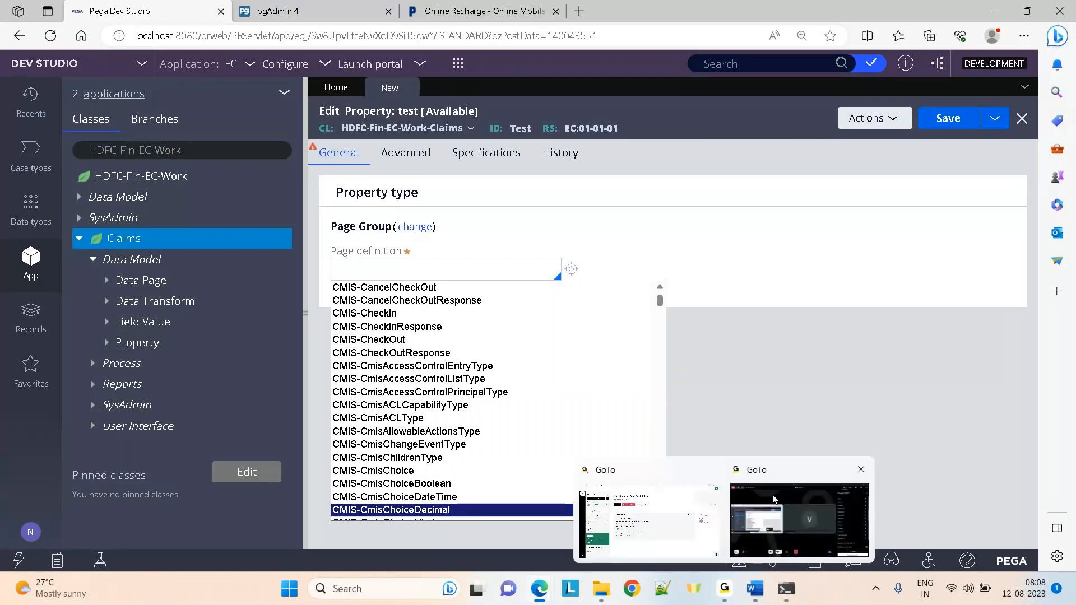
click(773, 499)
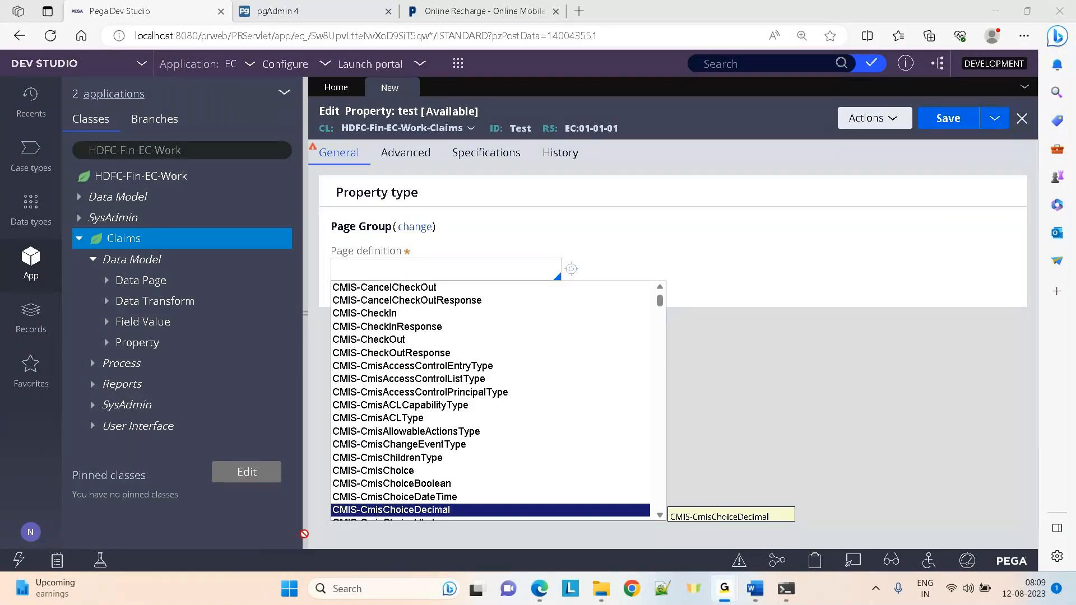
Step further down the page definition class list, then bring the Clipboard Viewer forward
click(367, 267)
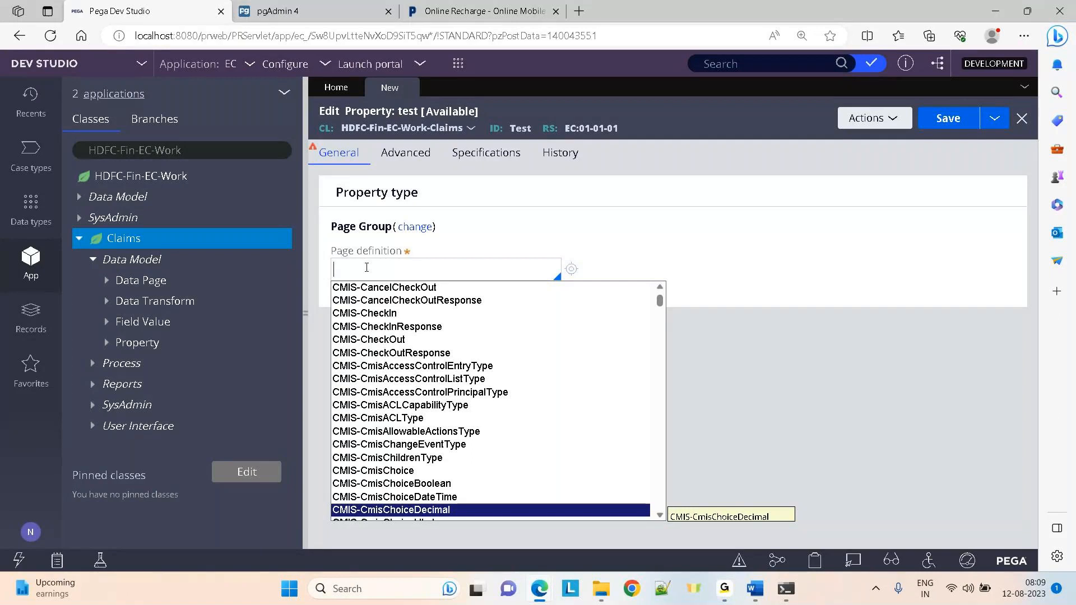
key(Down)
key(Down)
key(Down)
key(Down)
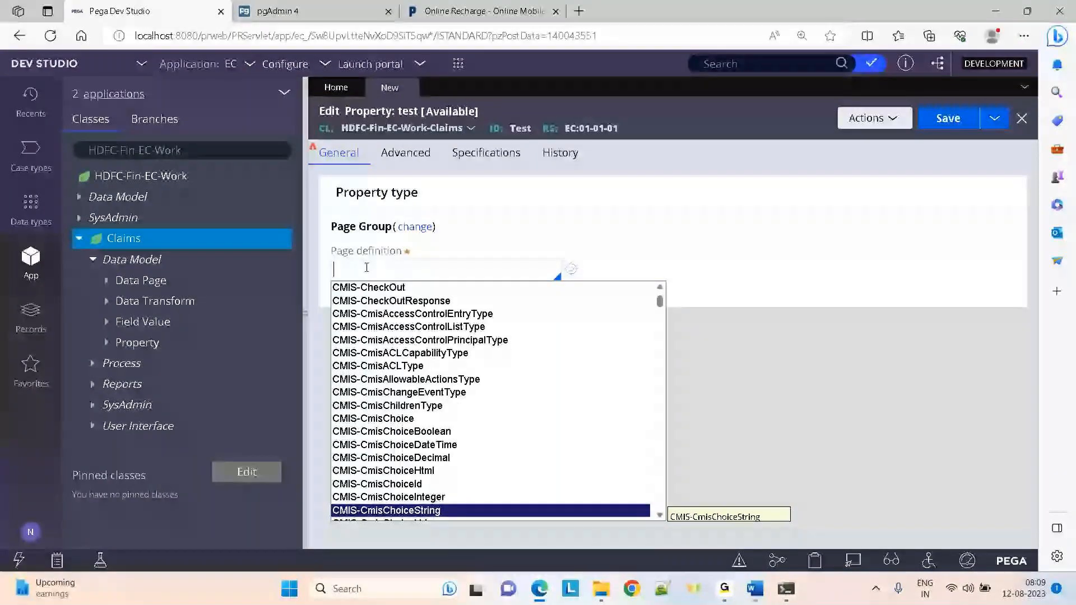
mouse_move(539, 589)
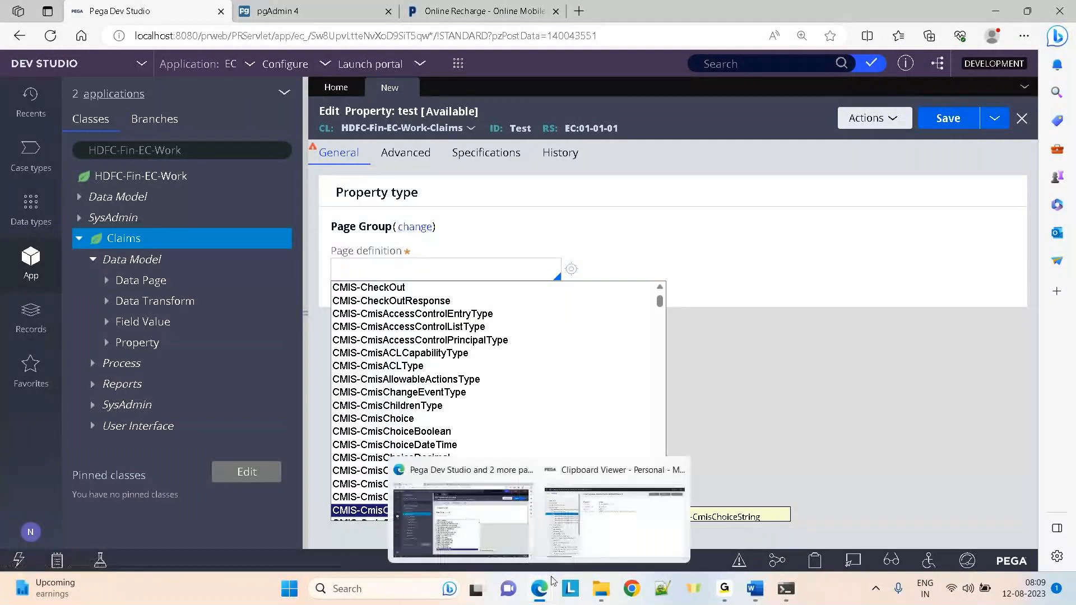
click(603, 546)
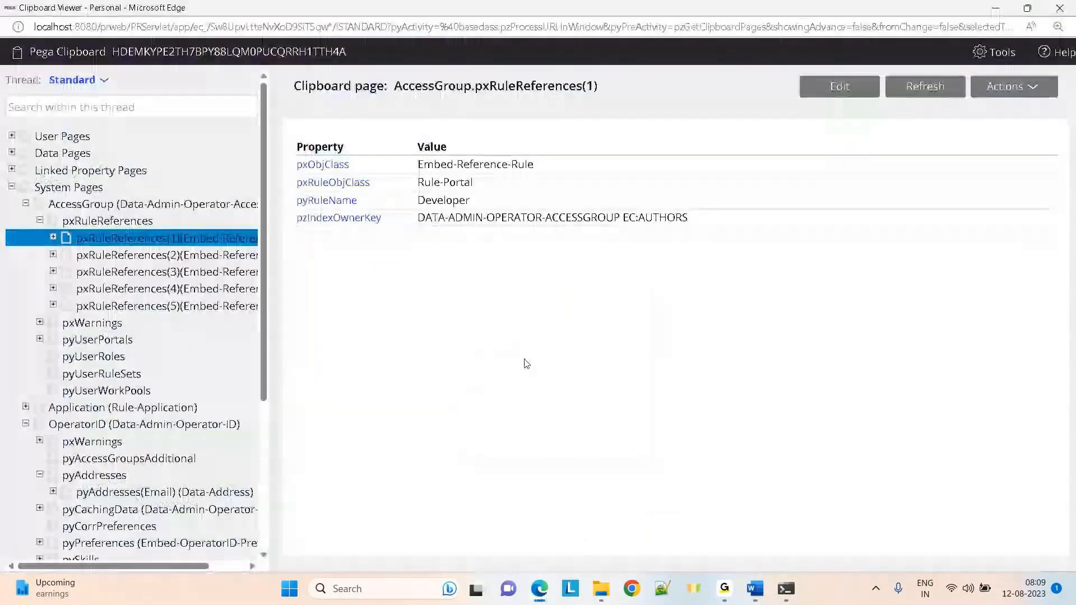
Switch from the Clipboard Viewer back to the Dev Studio property form
key(alt+Tab)
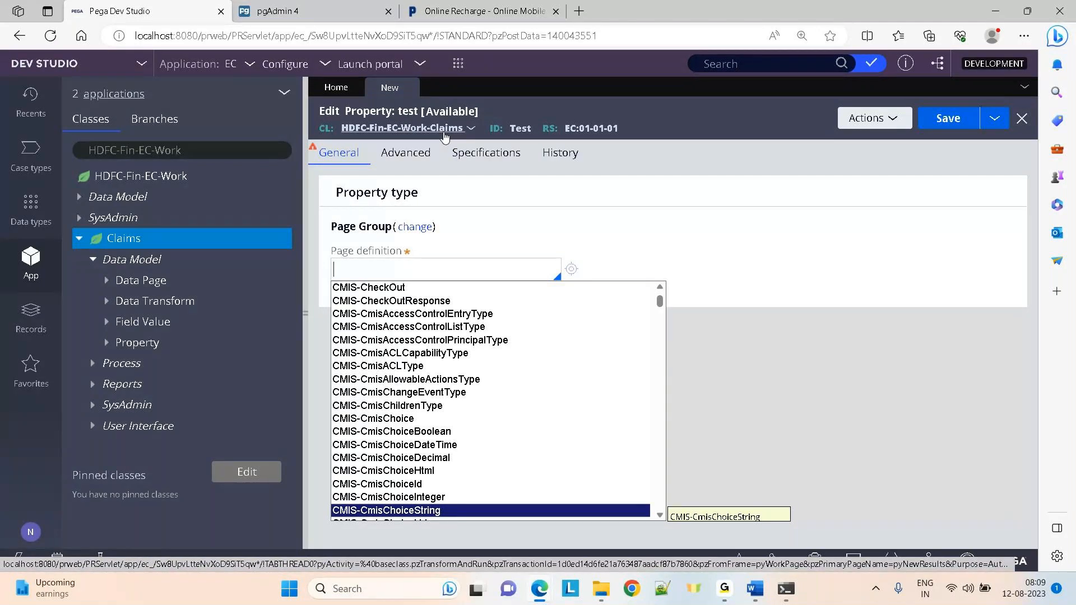
Enter hdfc as the page definition, browse the HDFC and History classes, and close the suggestions
text(hdfc)
key(Down)
key(Down)
key(Down)
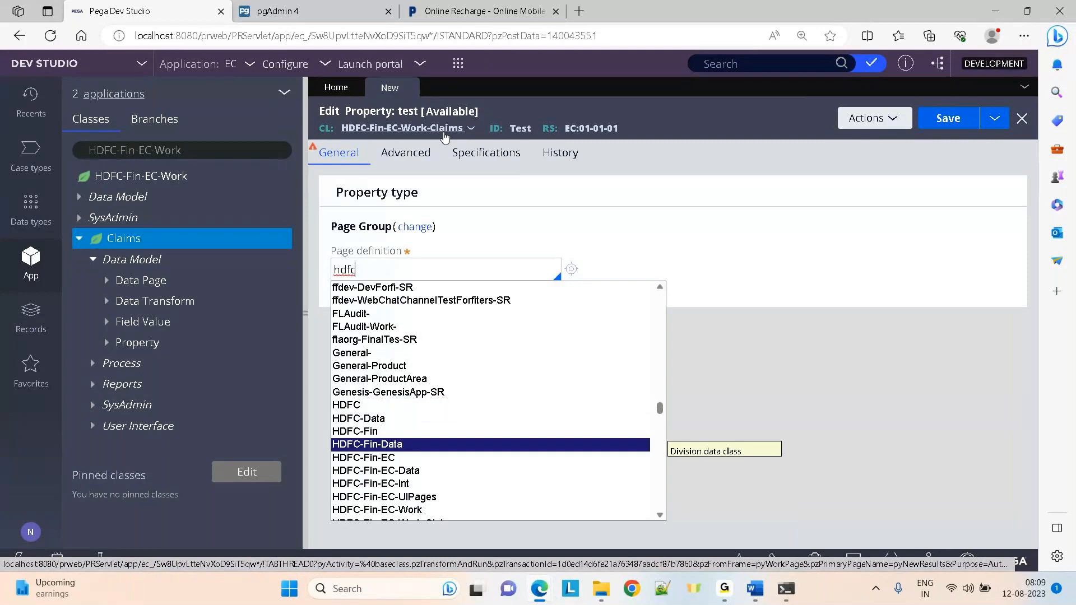
key(Down)
key(Down)
key(Down)
key(Down)
key(Down)
key(Down)
key(Down)
key(Down)
key(Down)
key(Down)
key(Down)
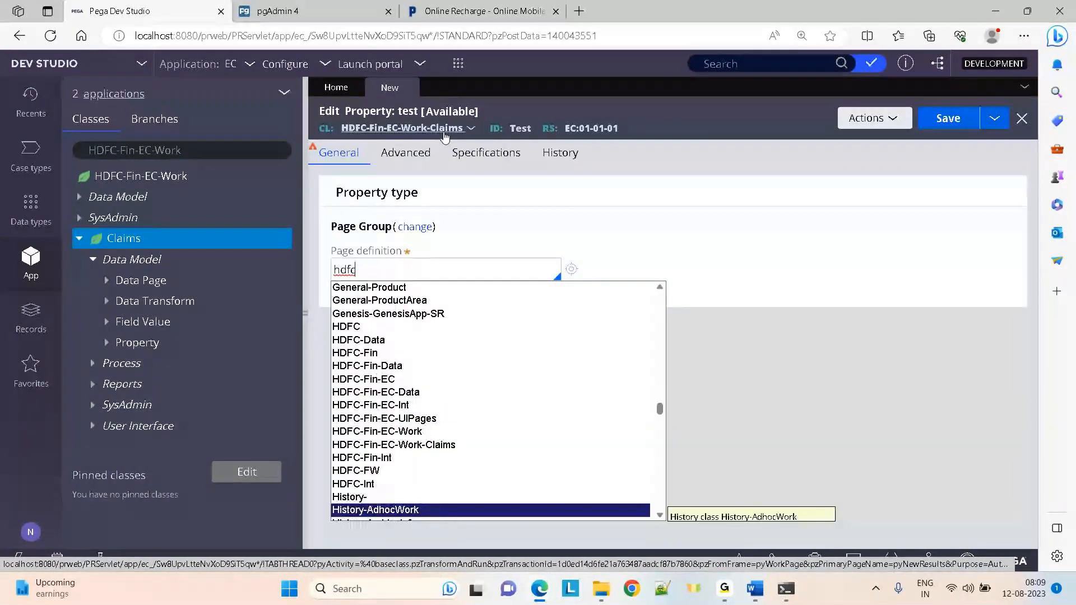
key(Down)
key(Down)
key(Down)
key(Down)
key(Down)
key(Down)
key(Down)
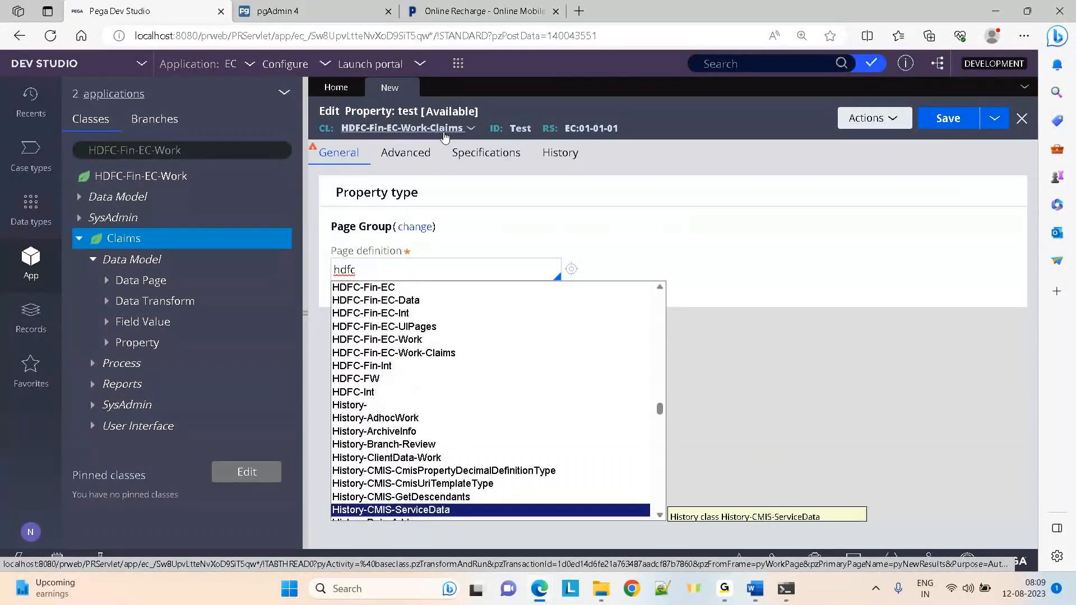
click(687, 184)
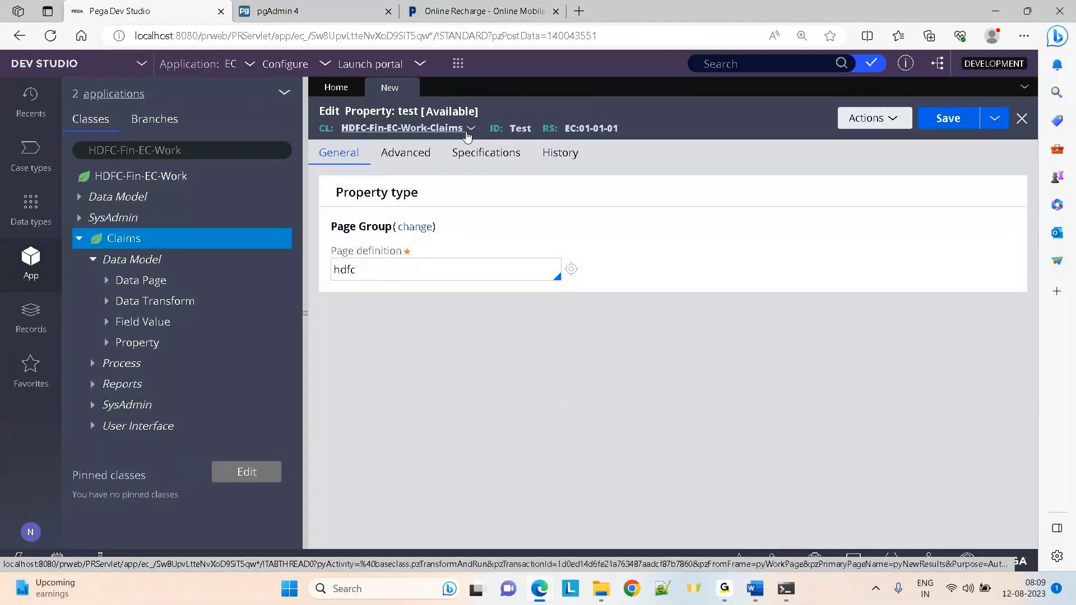
click(367, 269)
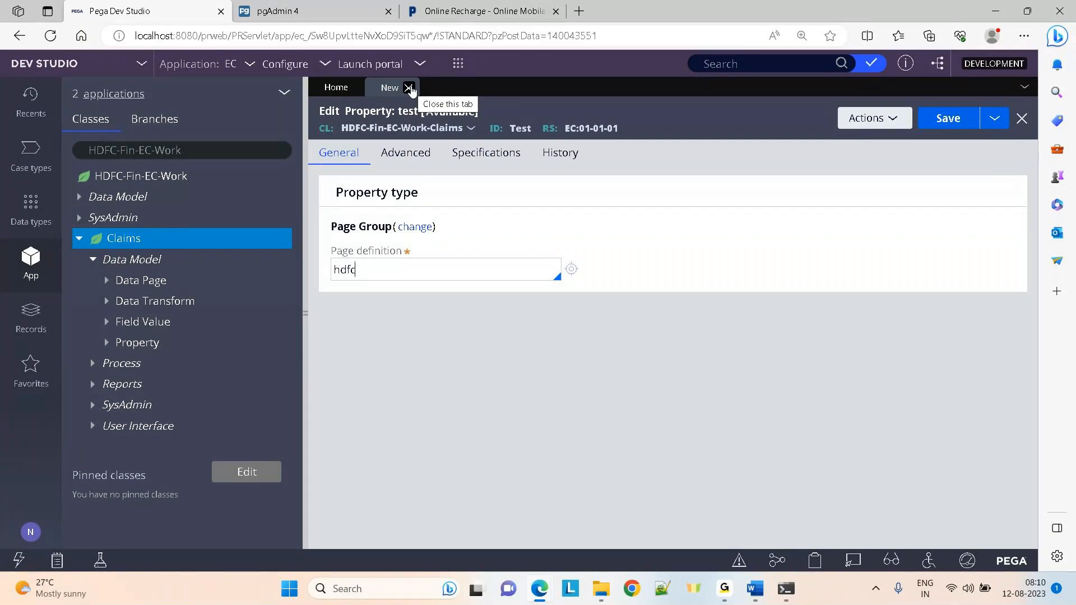
Discard the unsaved test property, collapse the Claims class node, and switch to the GoTo meeting window
click(410, 89)
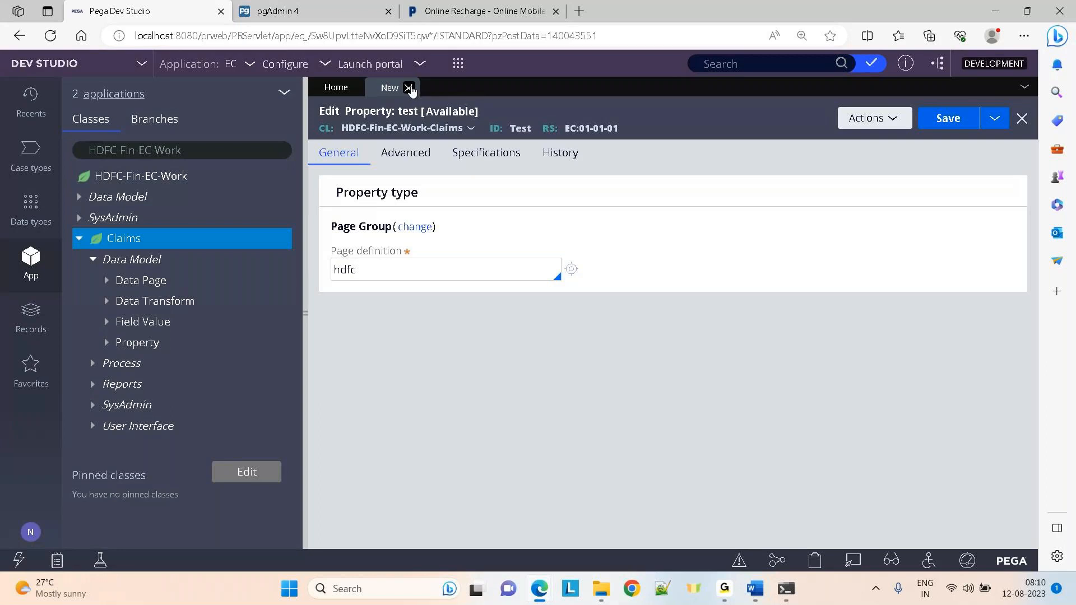
click(878, 362)
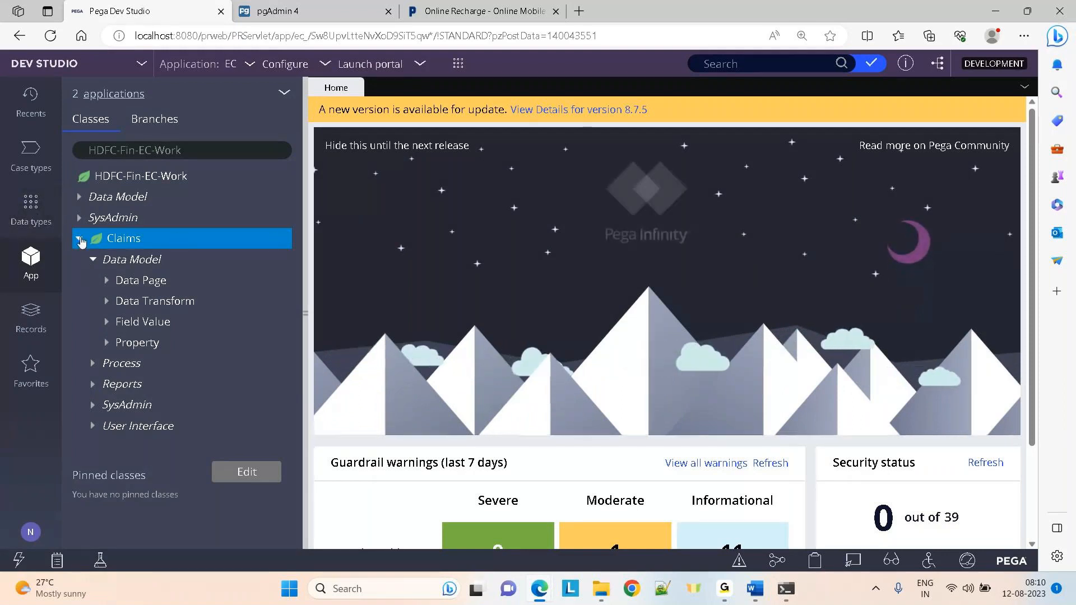
click(80, 240)
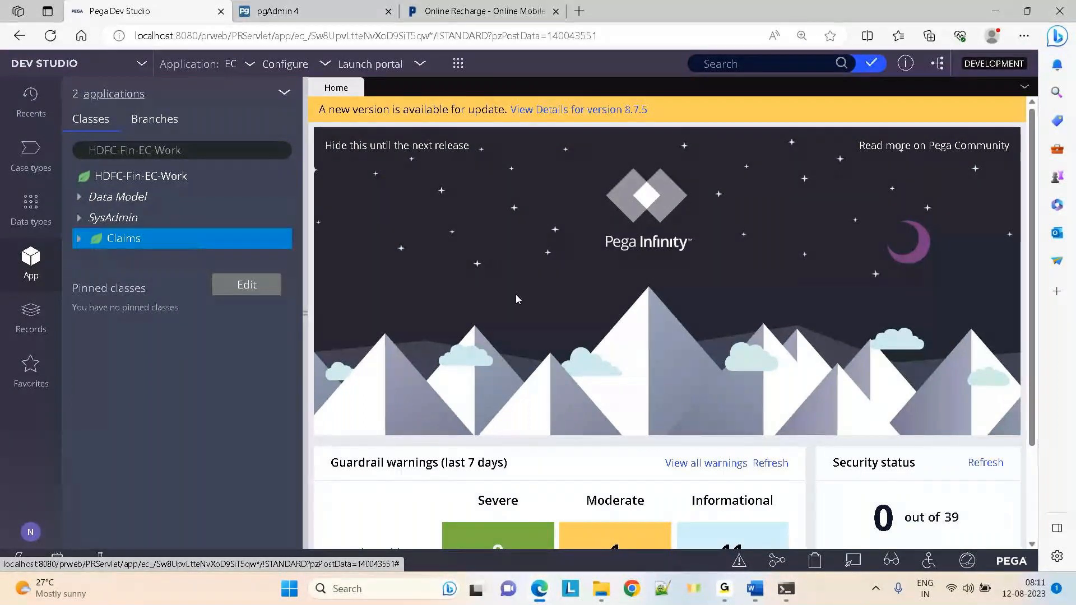
mouse_move(725, 589)
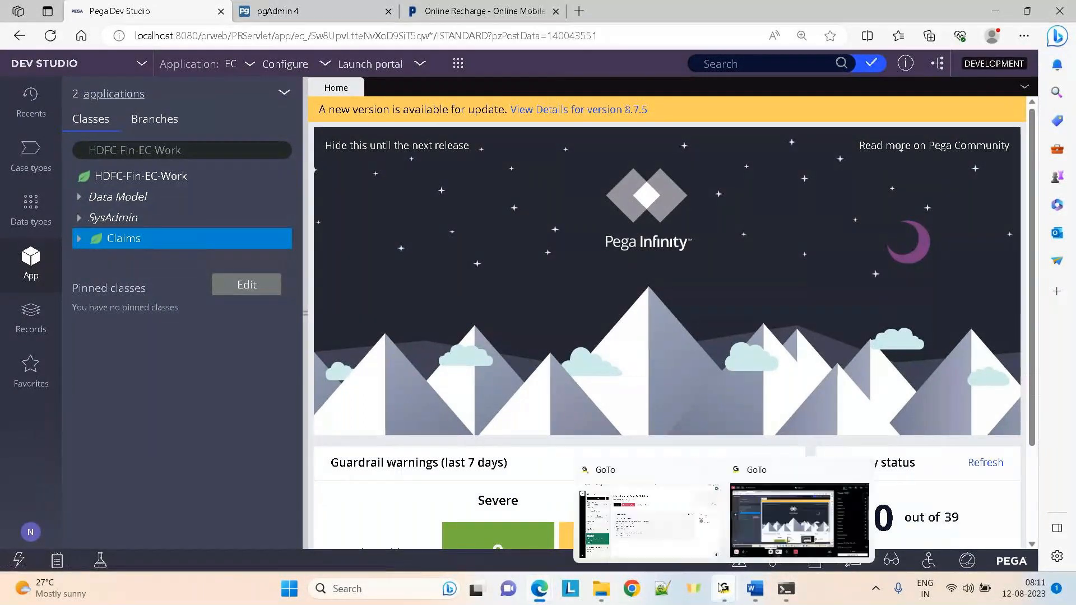
click(772, 535)
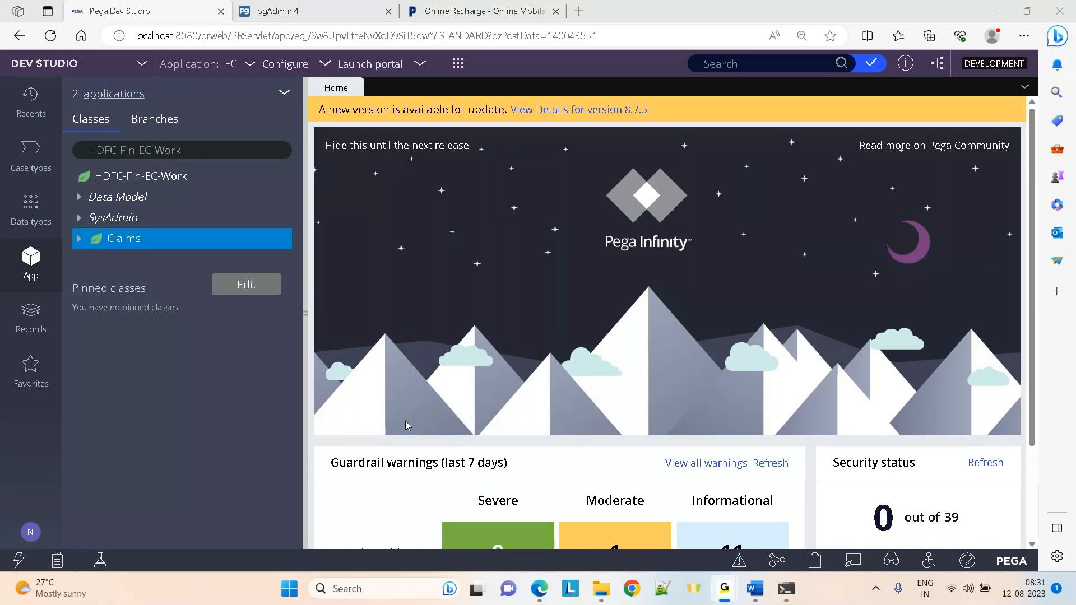
Open the Day-10 Data Classes notes in Word at full screen, then return to Dev Studio
mouse_move(539, 589)
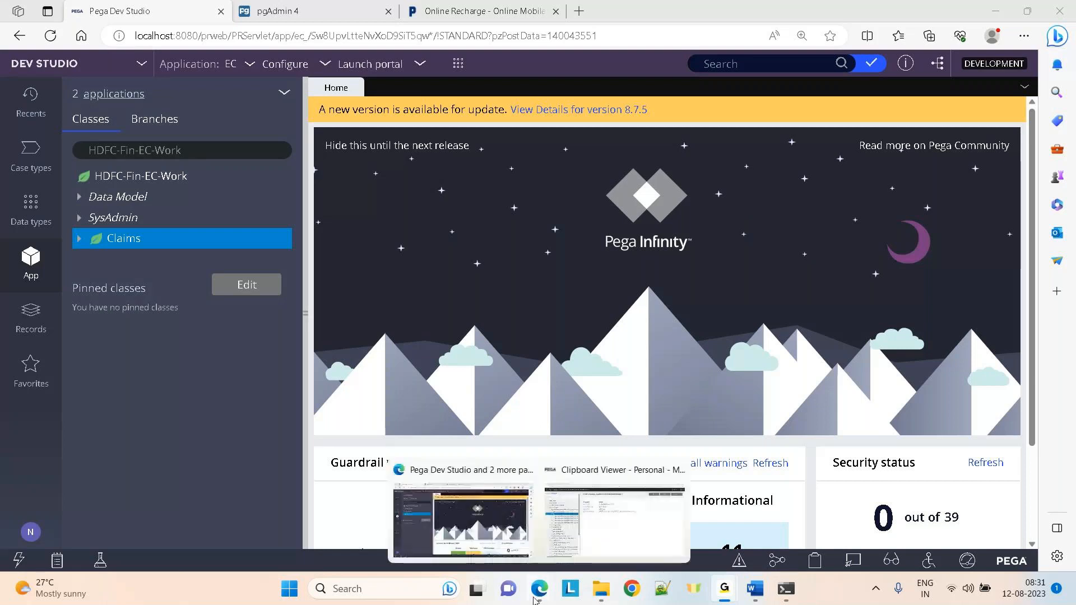
click(464, 536)
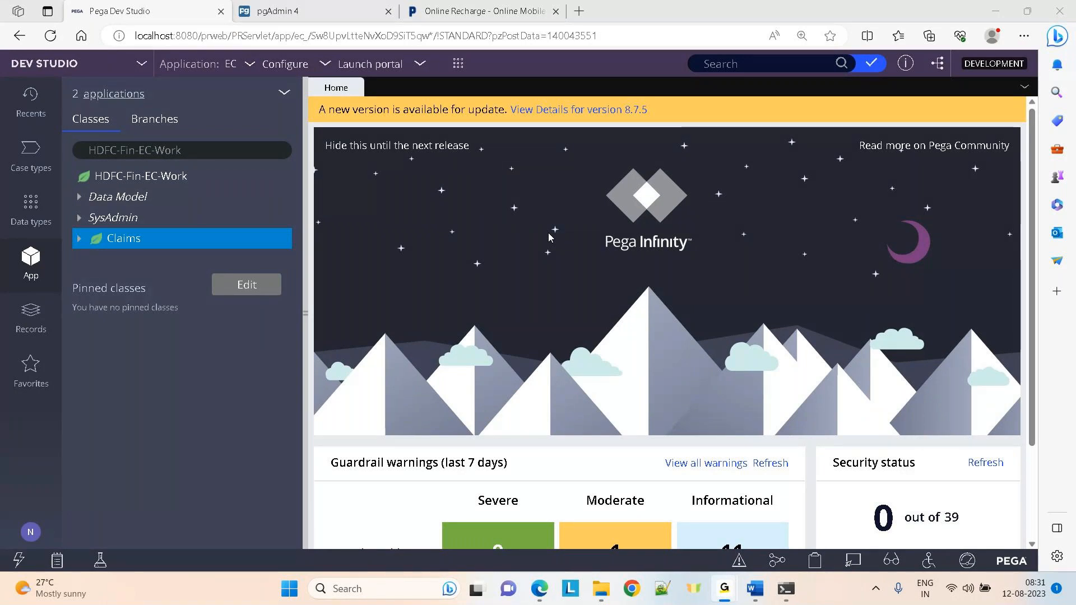
key(alt+Tab)
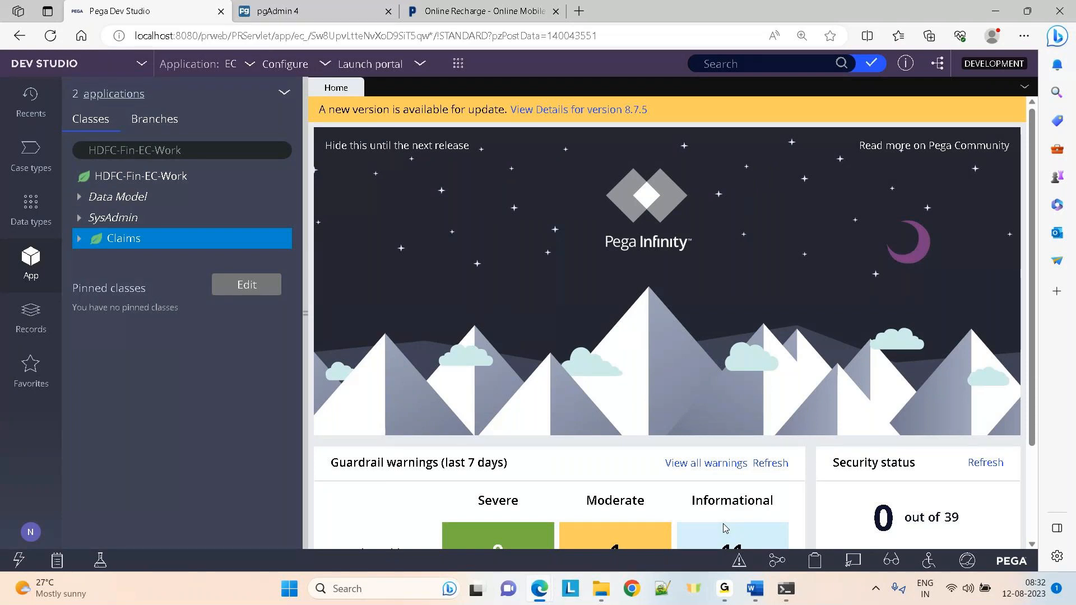
mouse_move(756, 593)
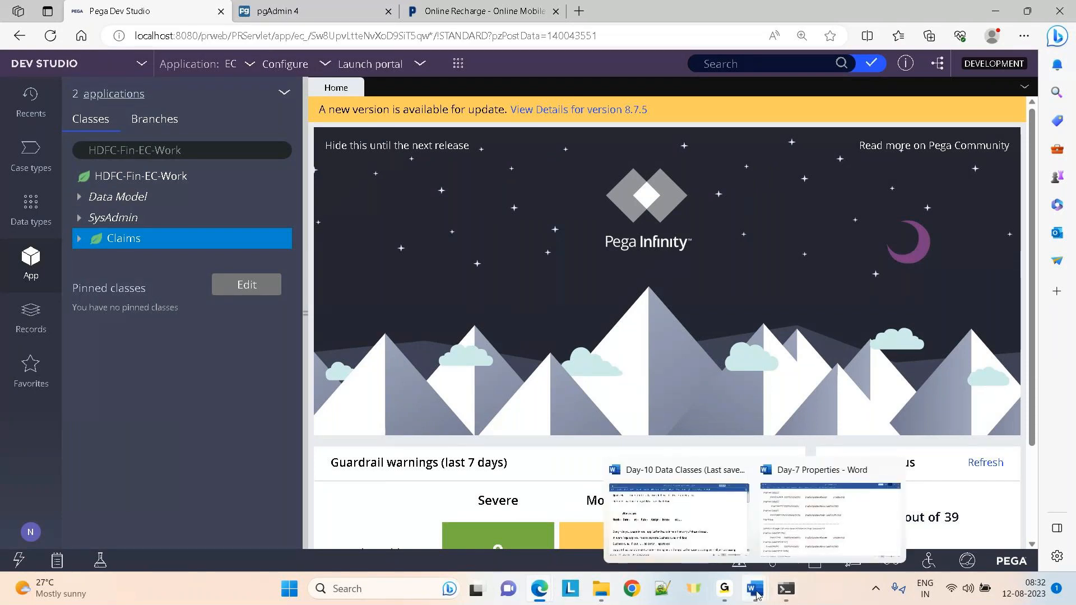
click(694, 510)
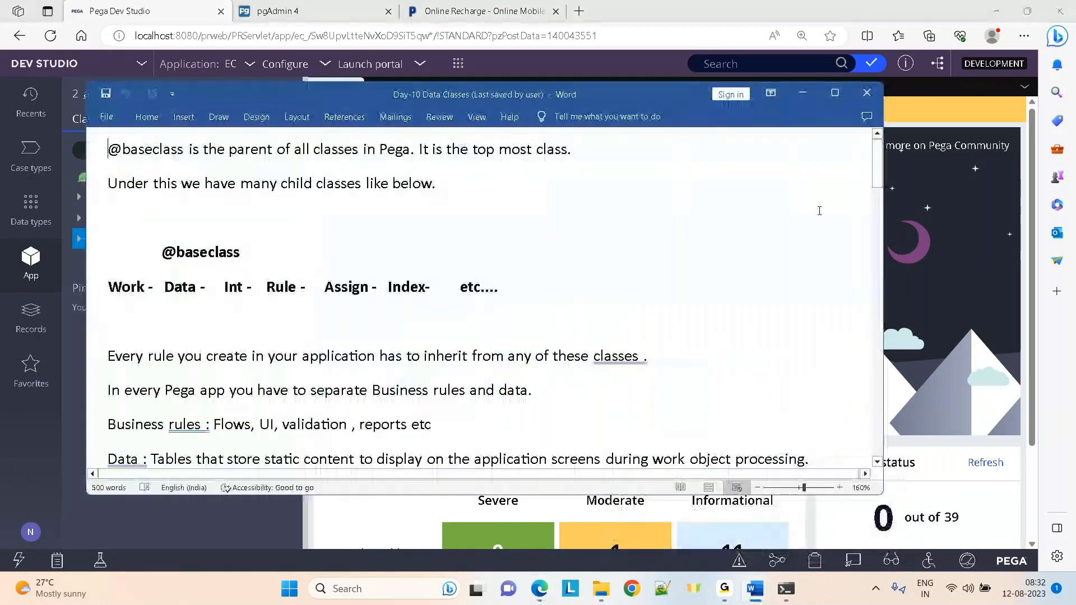
click(833, 102)
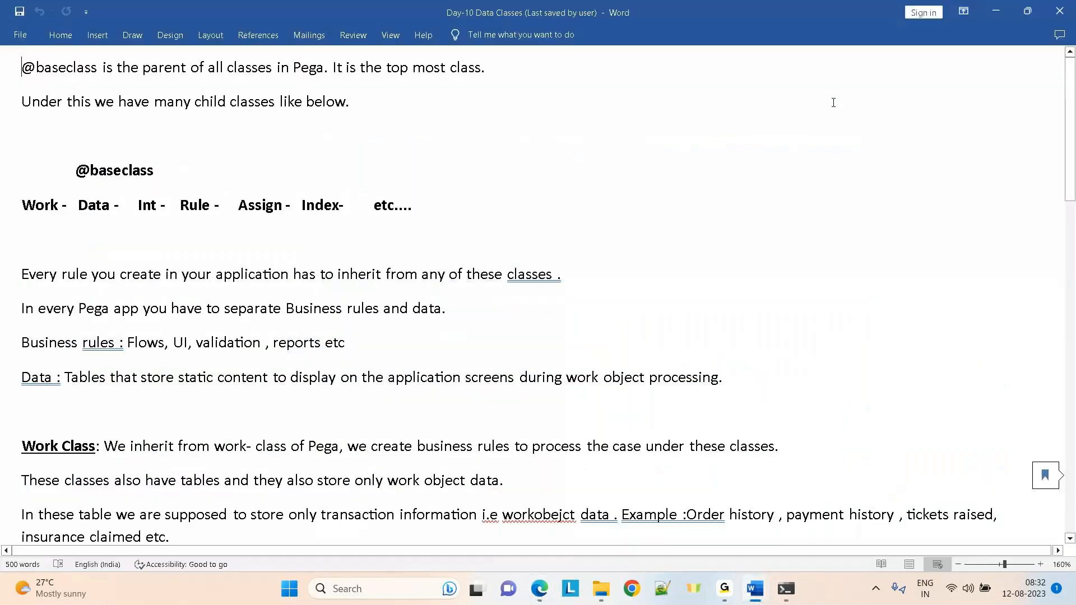
key(alt+Tab)
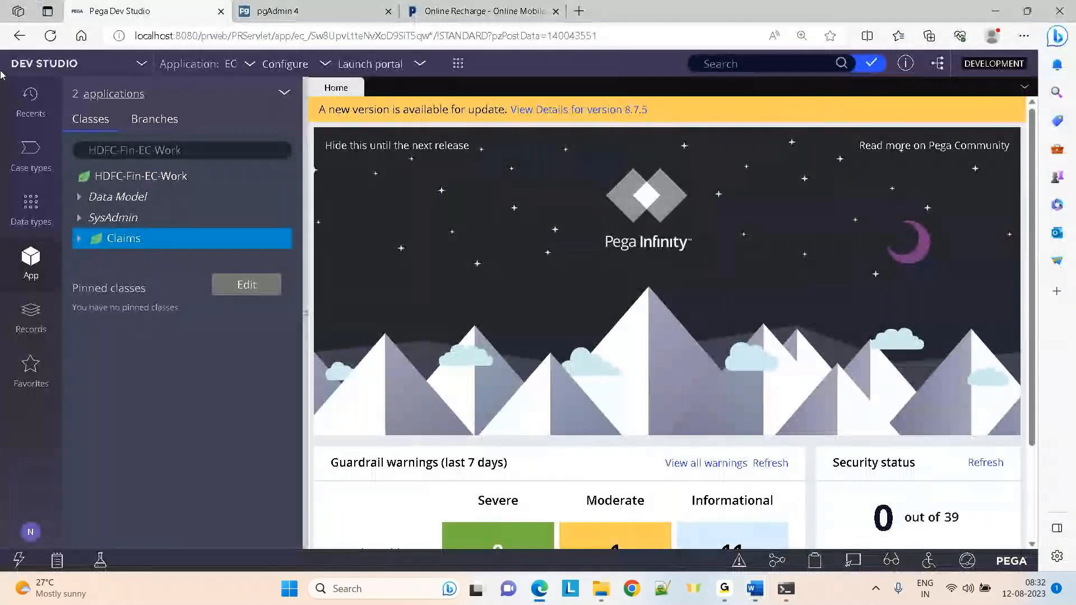
Browse the Recents, Case types, App, Records and Favorites explorer panels
click(19, 104)
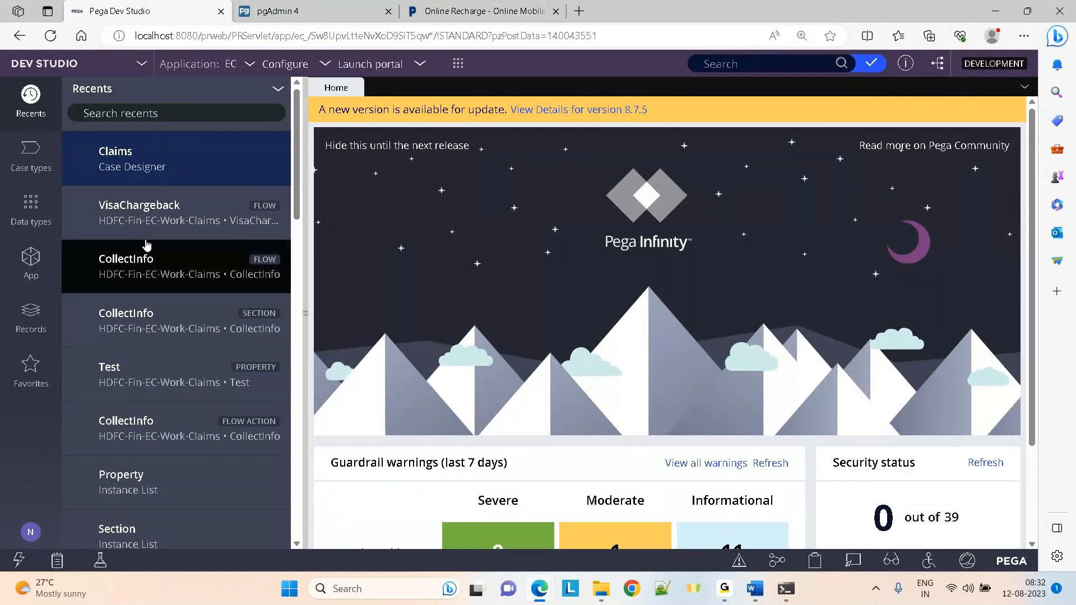
click(22, 163)
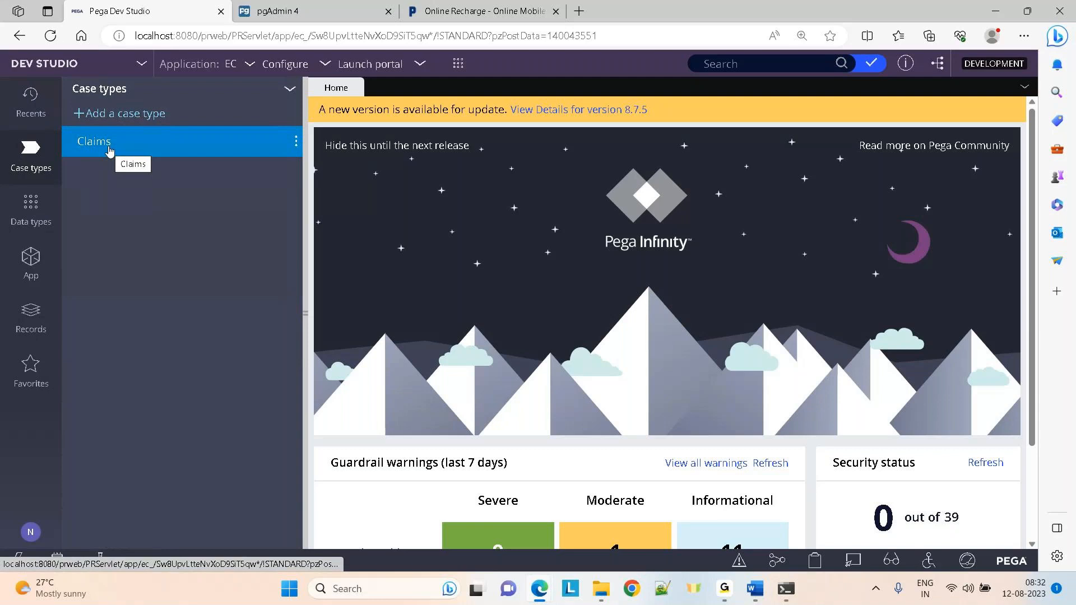
click(28, 266)
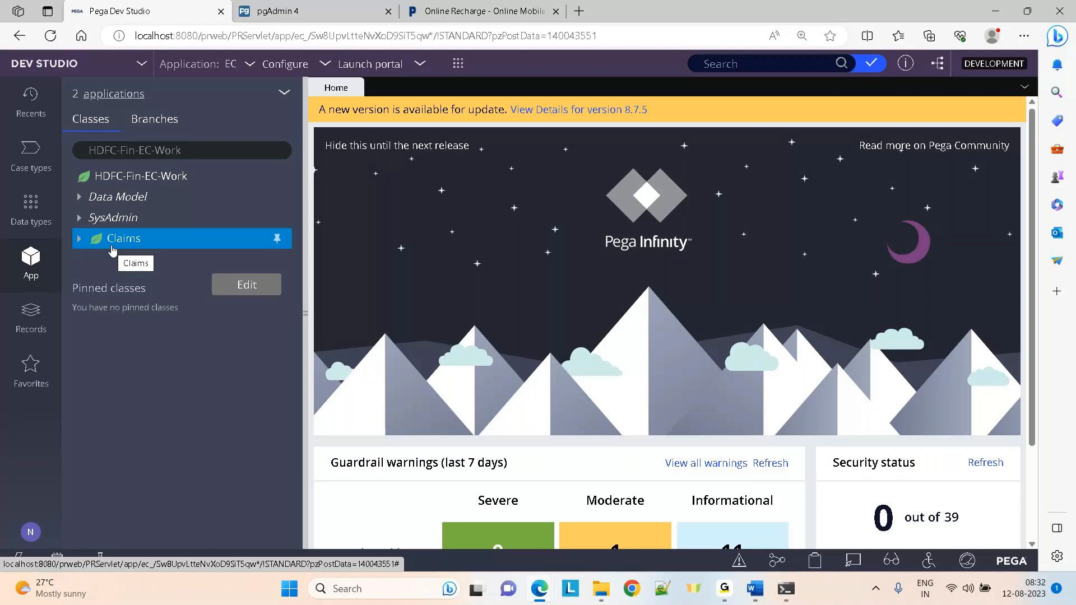
click(30, 317)
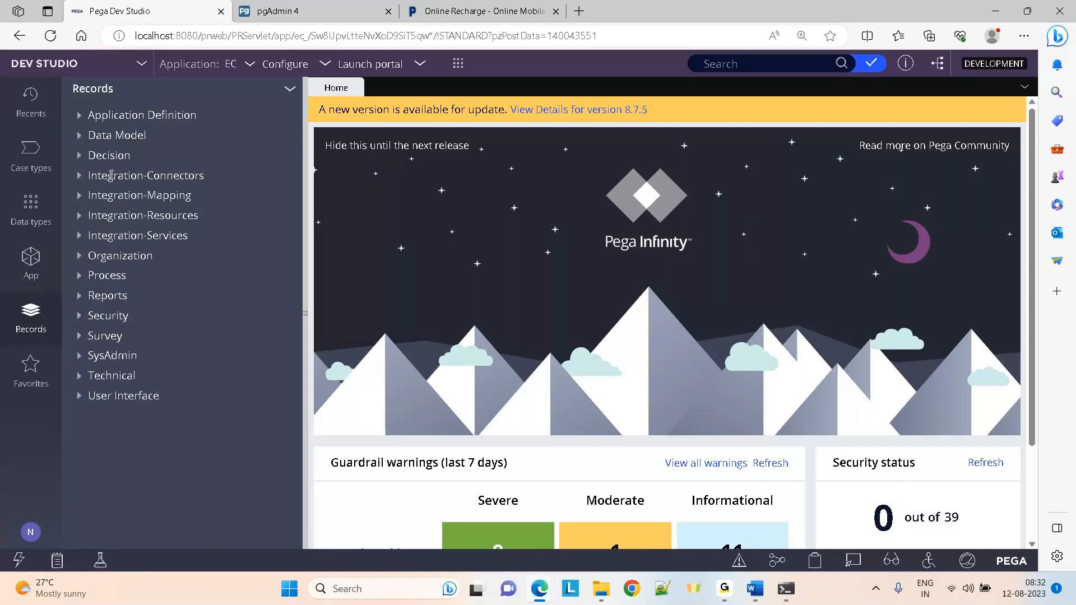
click(33, 367)
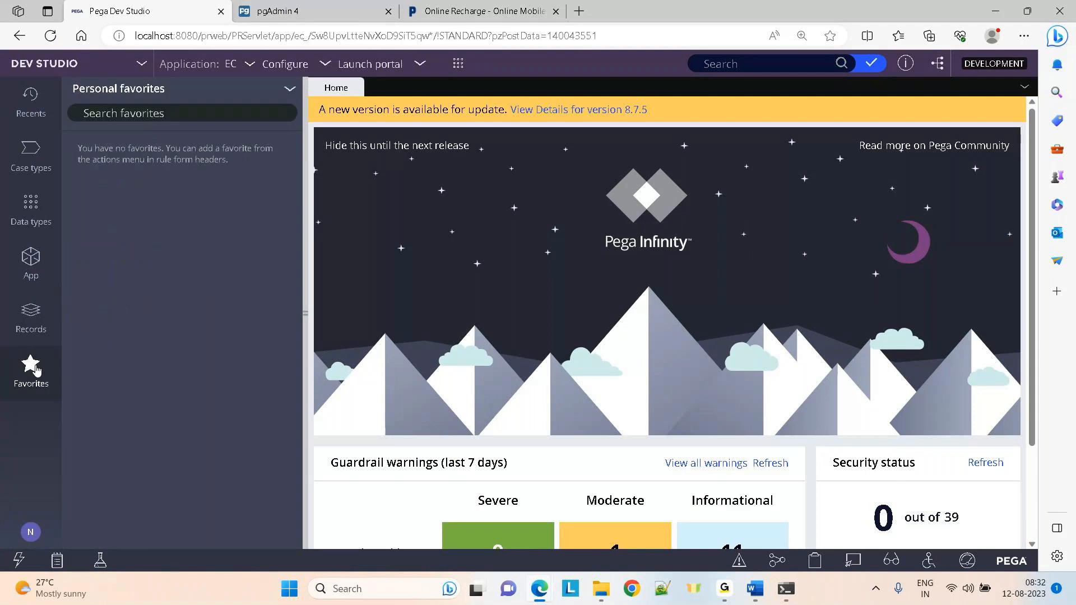
Open the AccountNo property under Claims > Data Model > Property in the App explorer
click(31, 260)
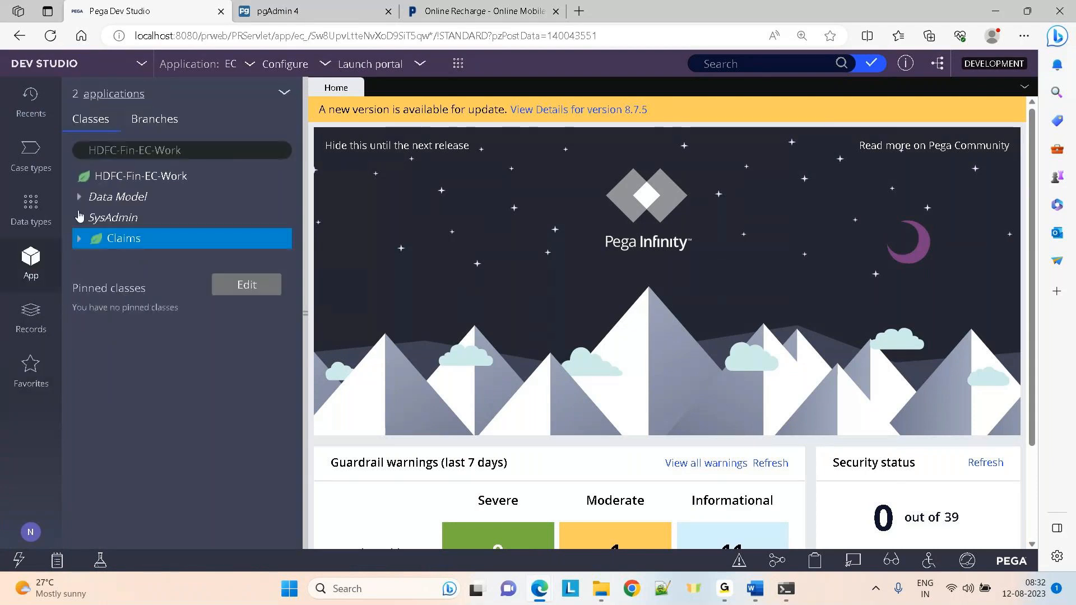
click(79, 238)
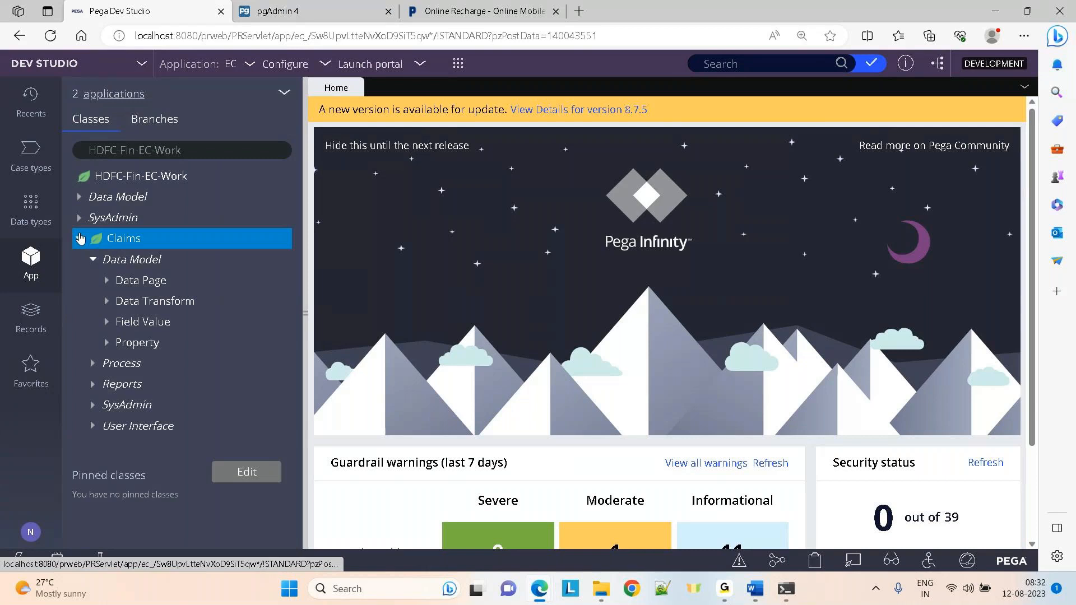
click(152, 351)
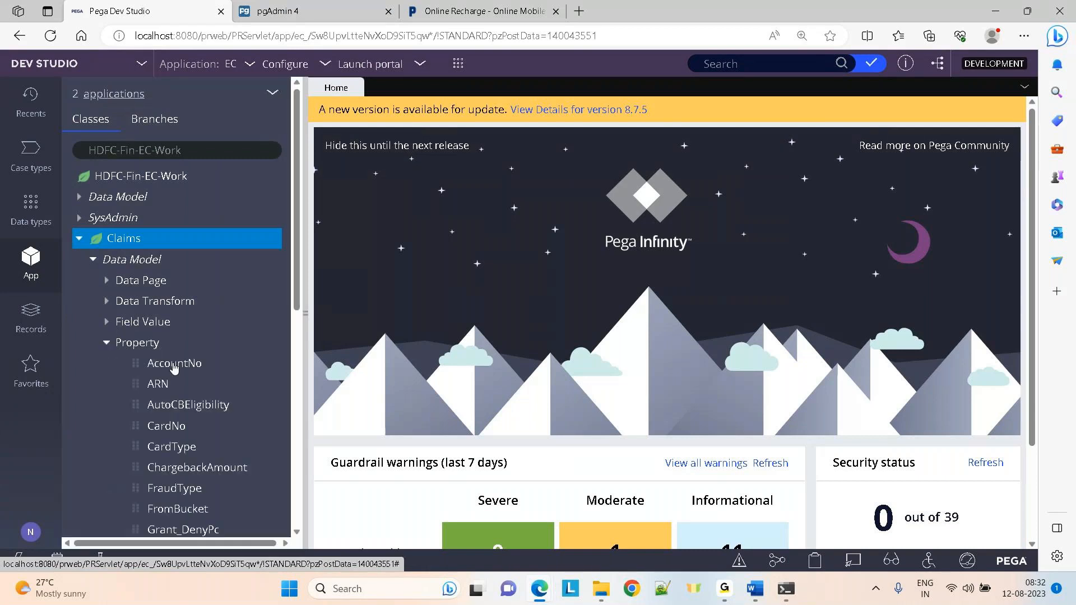
click(157, 366)
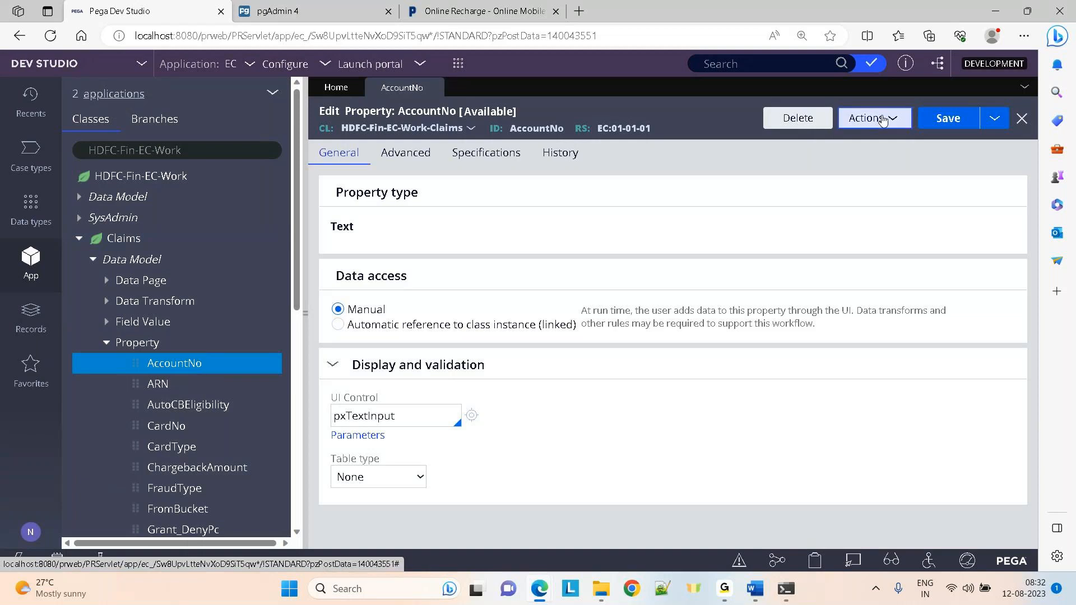
Refresh the AccountNo property form and add it to personal favorites
click(883, 121)
click(826, 171)
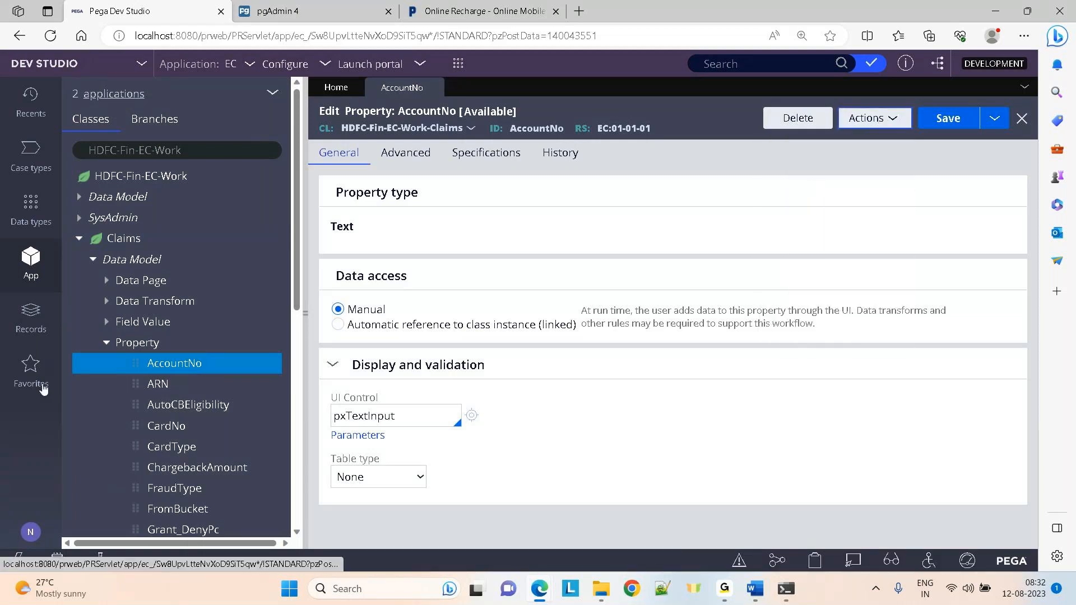
click(21, 378)
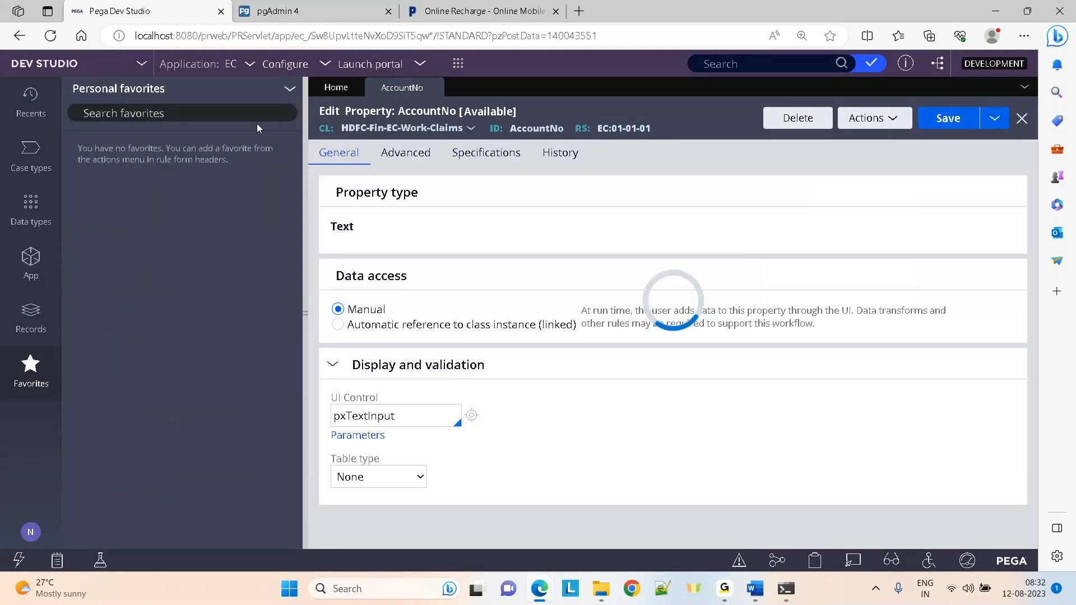
click(292, 92)
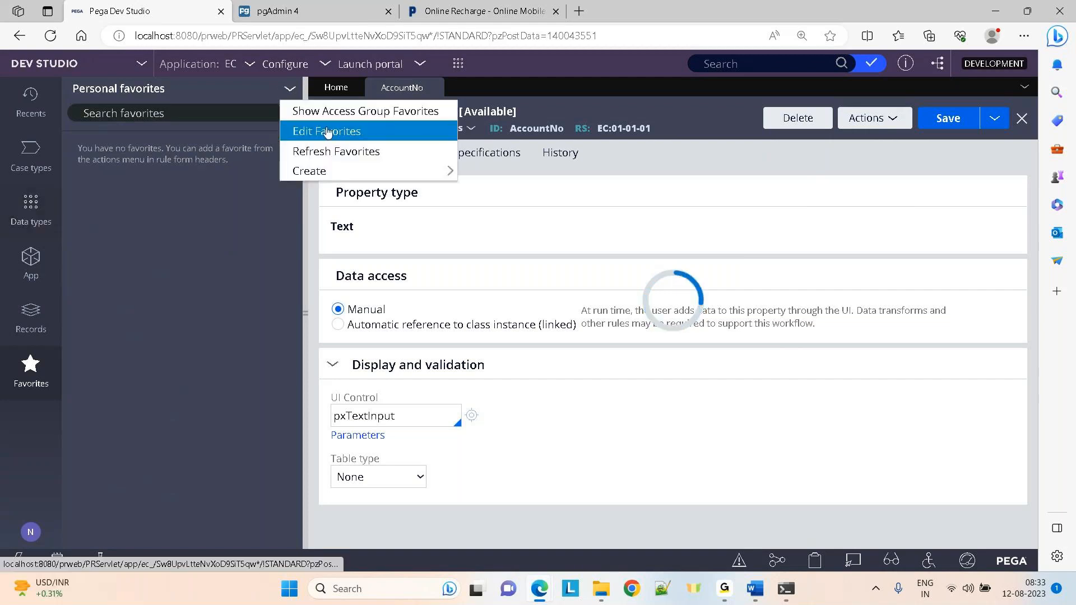
click(306, 151)
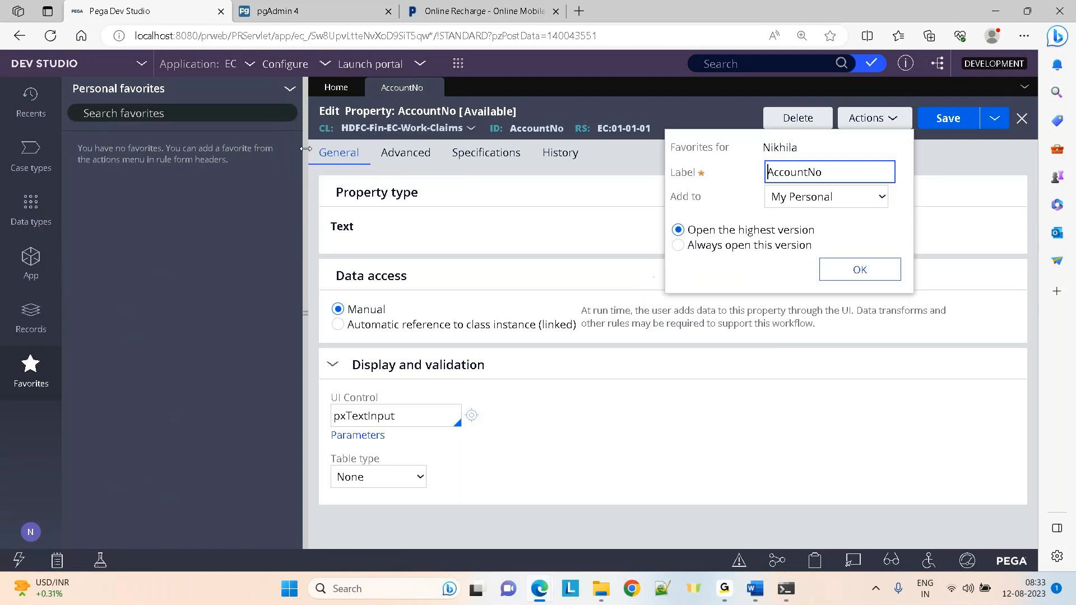
click(859, 272)
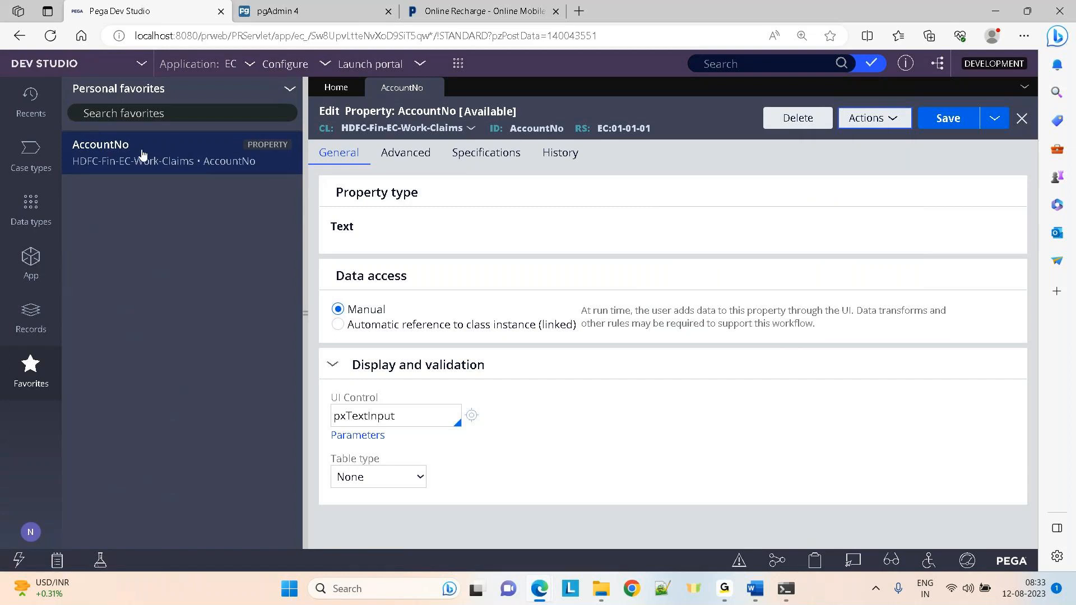
click(30, 211)
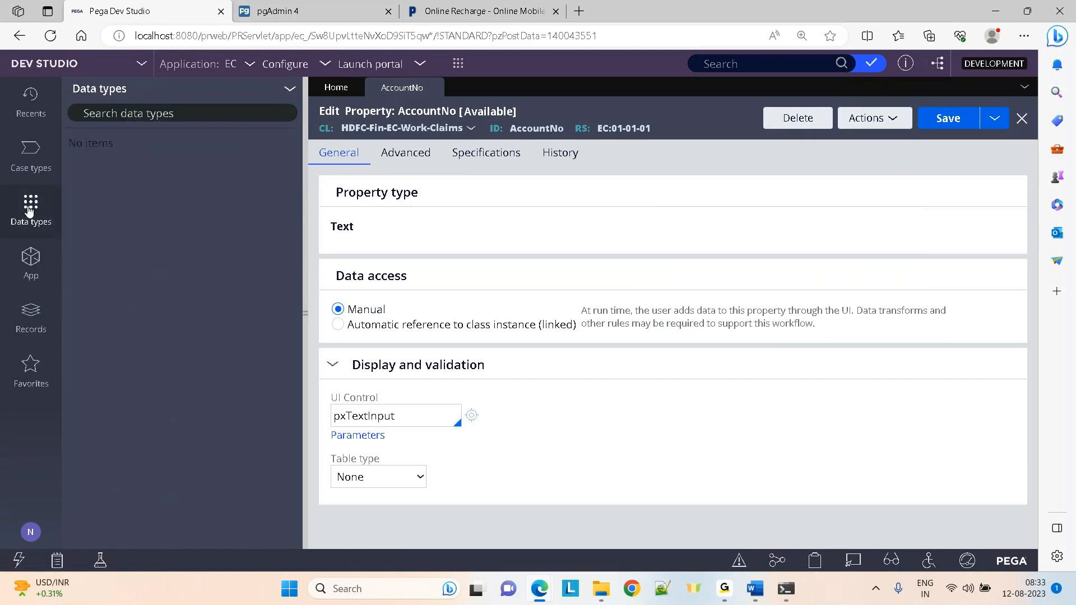
mouse_move(741, 603)
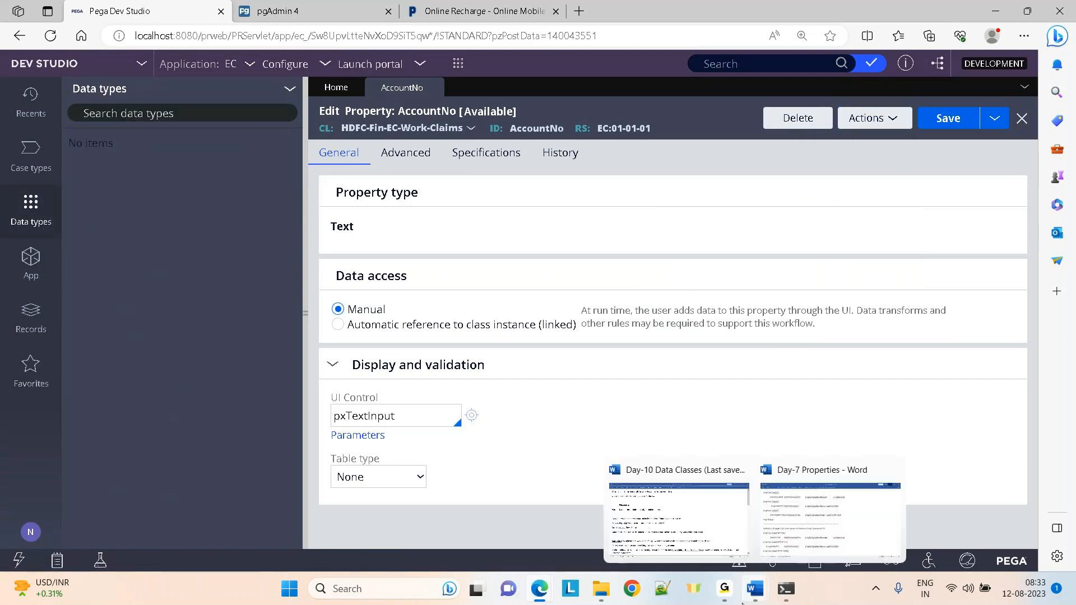
click(699, 517)
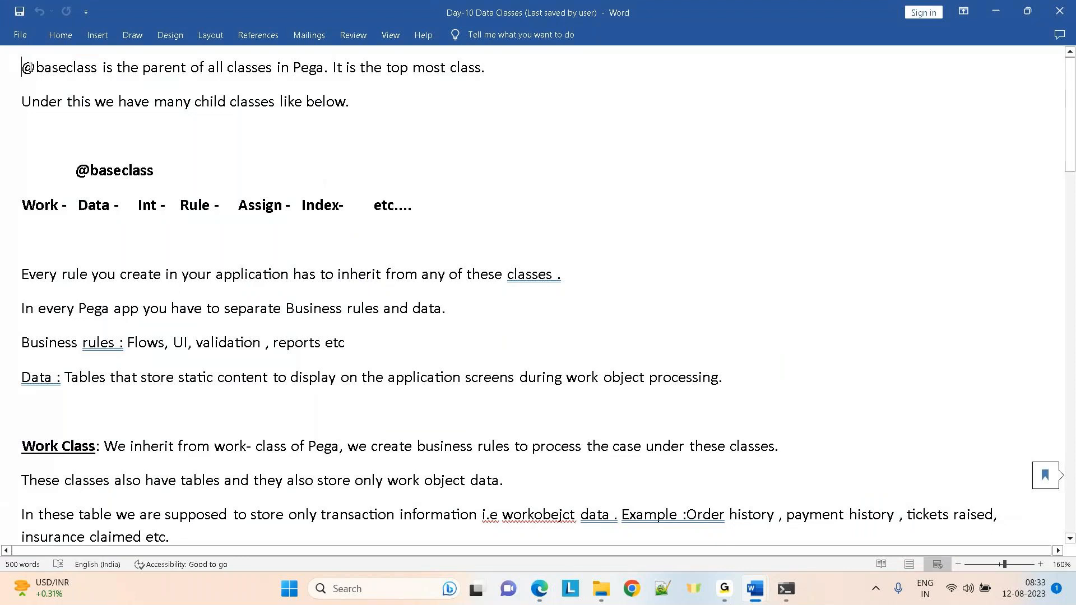
drag(22, 67, 439, 55)
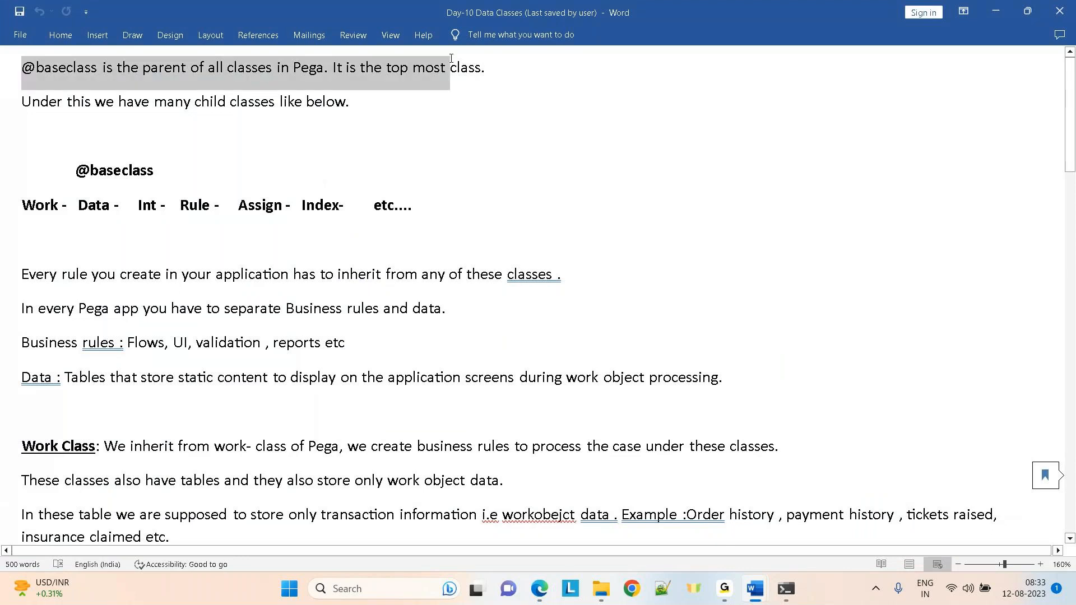
Back in Dev Studio, show the App explorer and open the Claims class context menu
key(alt+Tab)
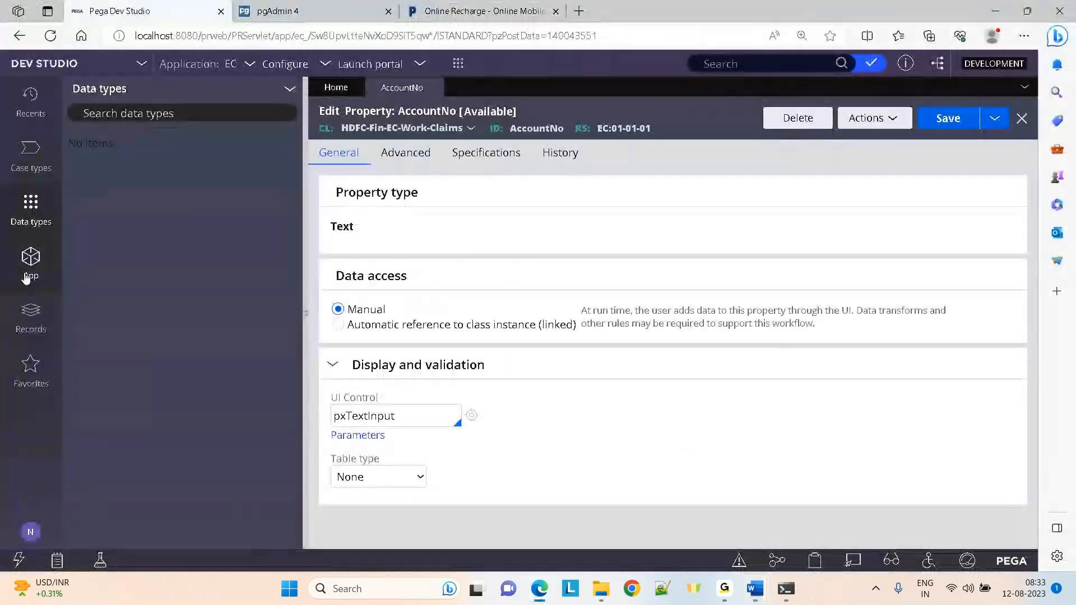
click(25, 278)
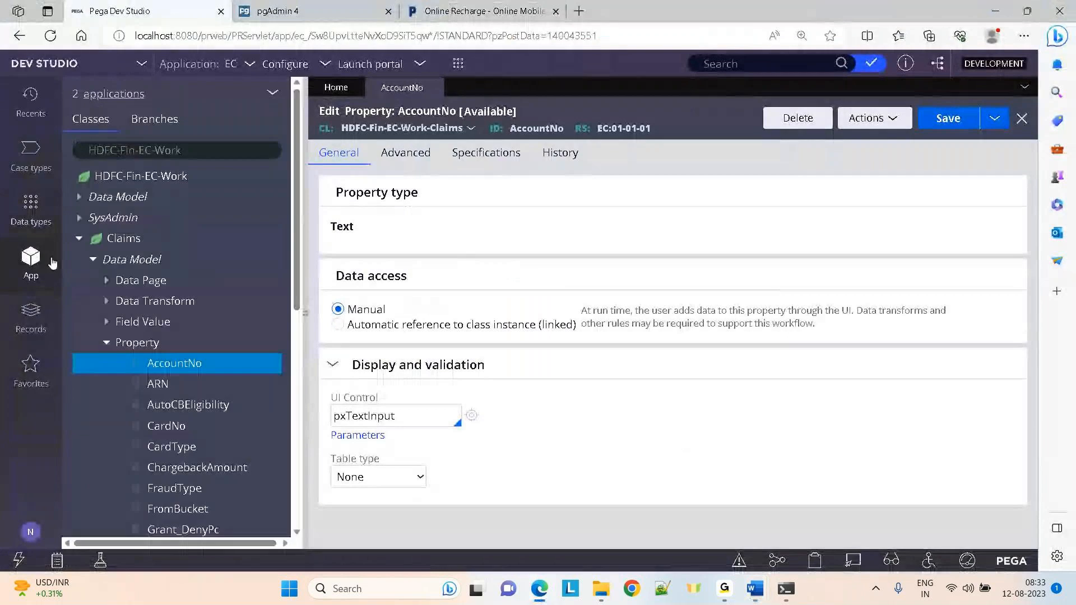
right_click(108, 241)
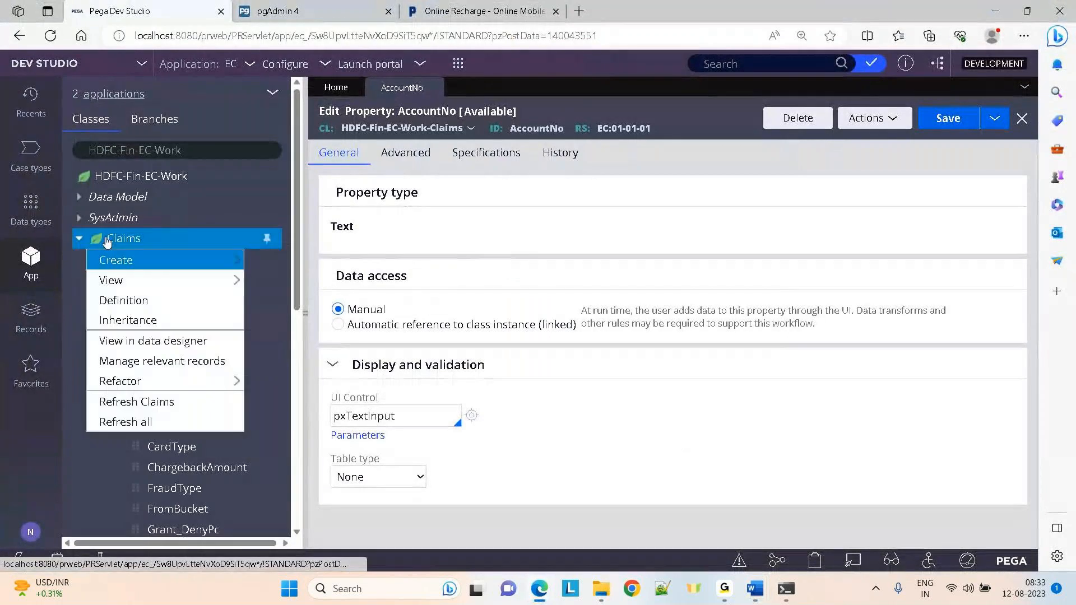
click(123, 329)
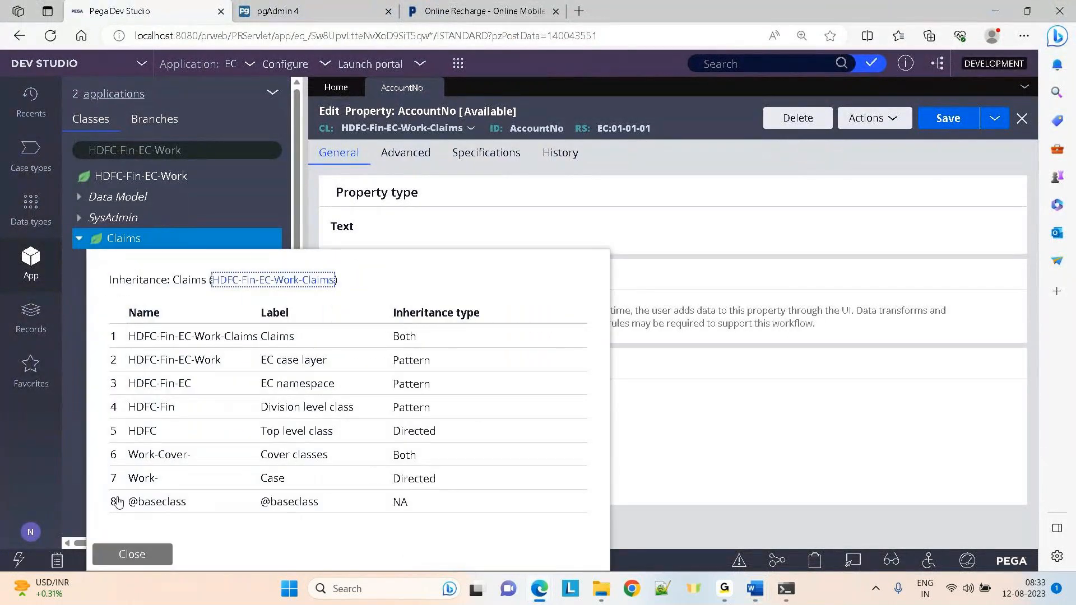
click(266, 504)
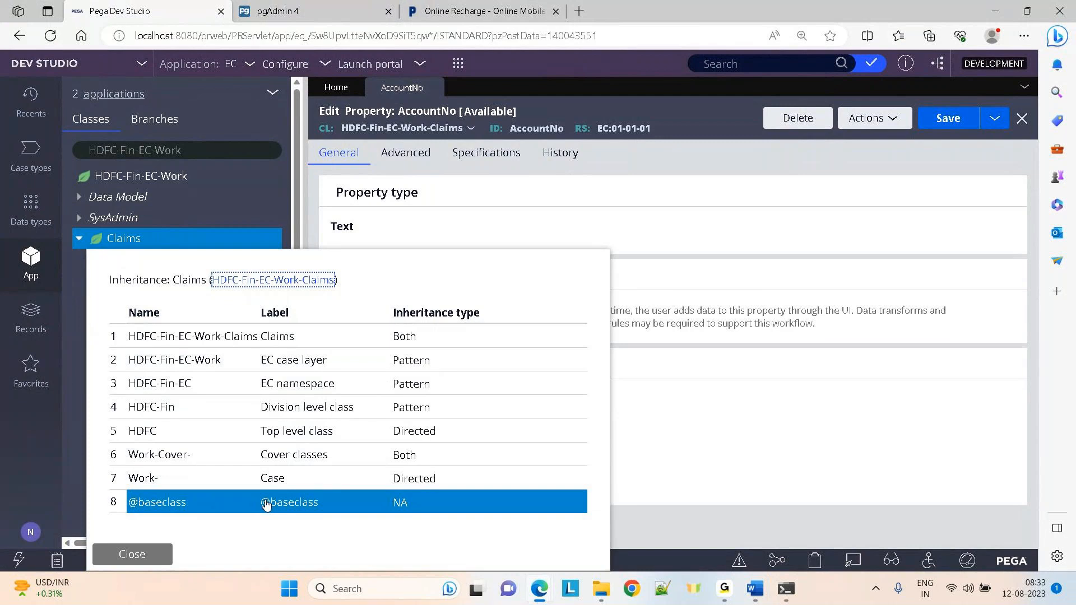
key(alt+Tab)
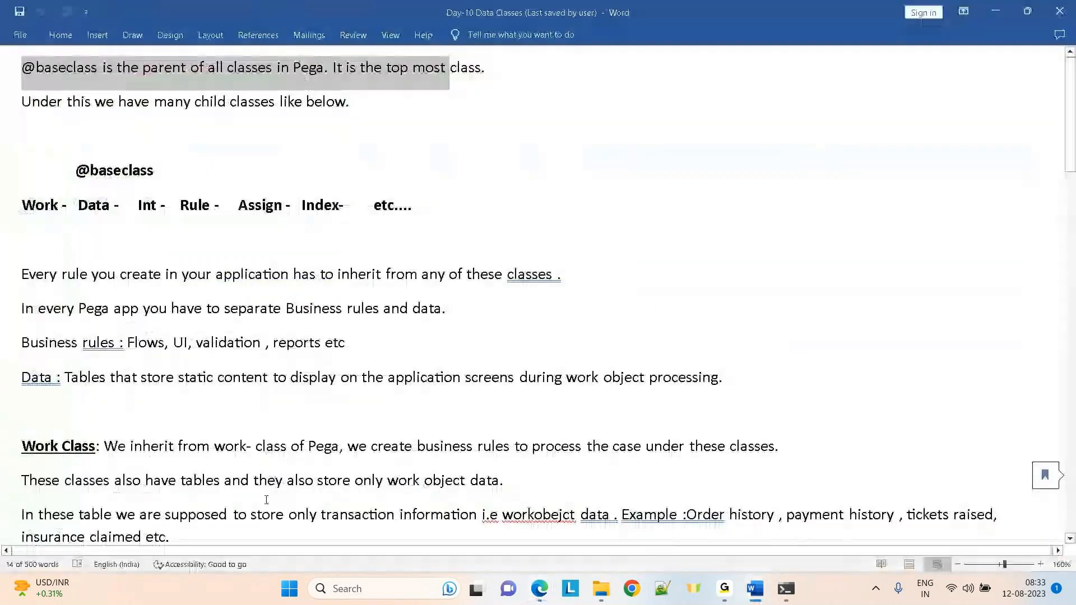
click(264, 219)
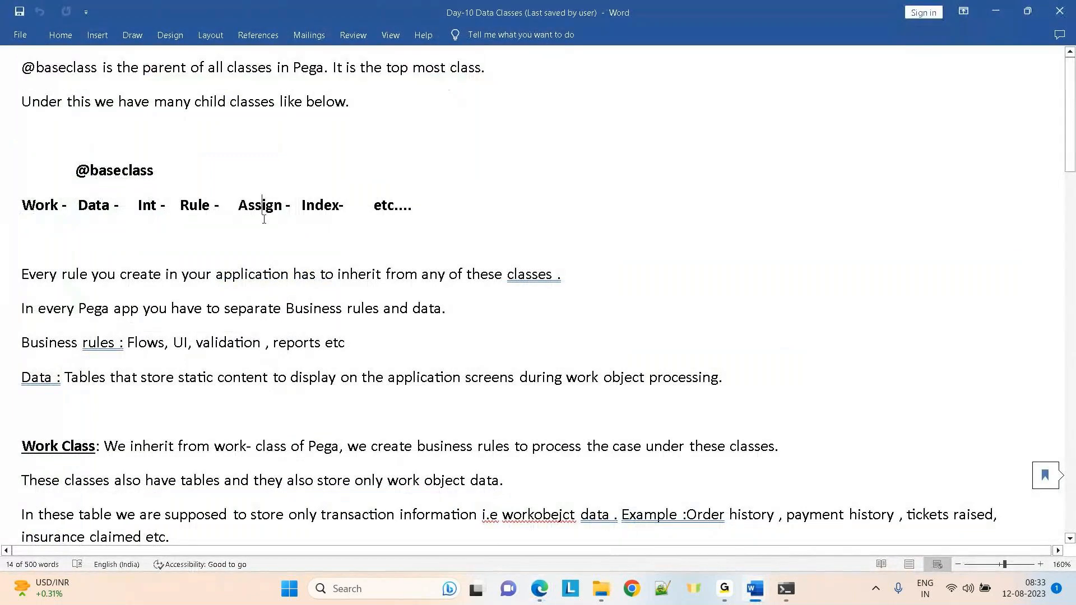
key(alt+Tab)
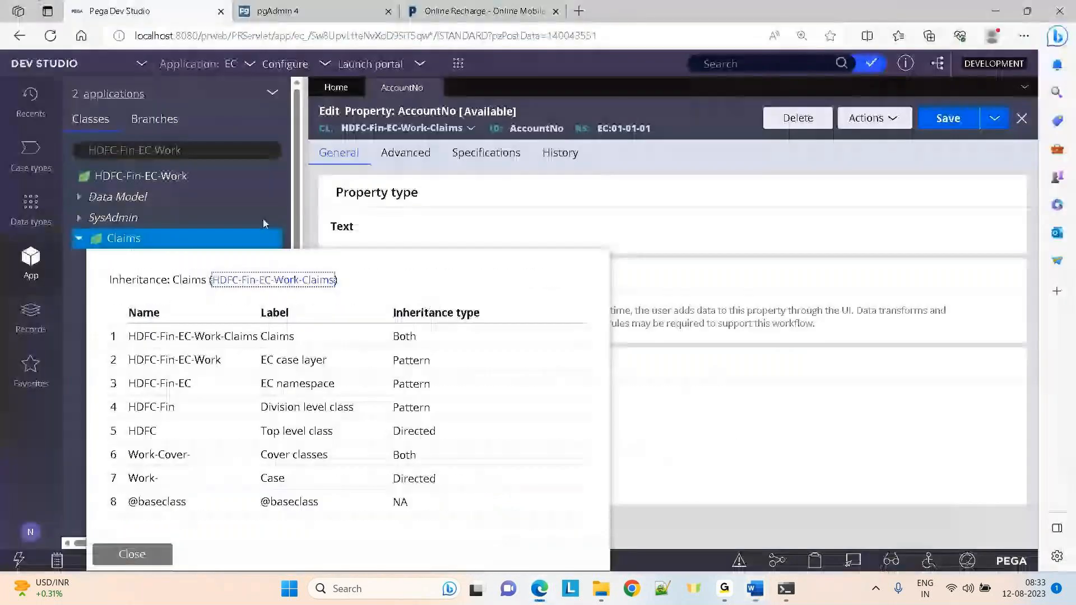
click(189, 151)
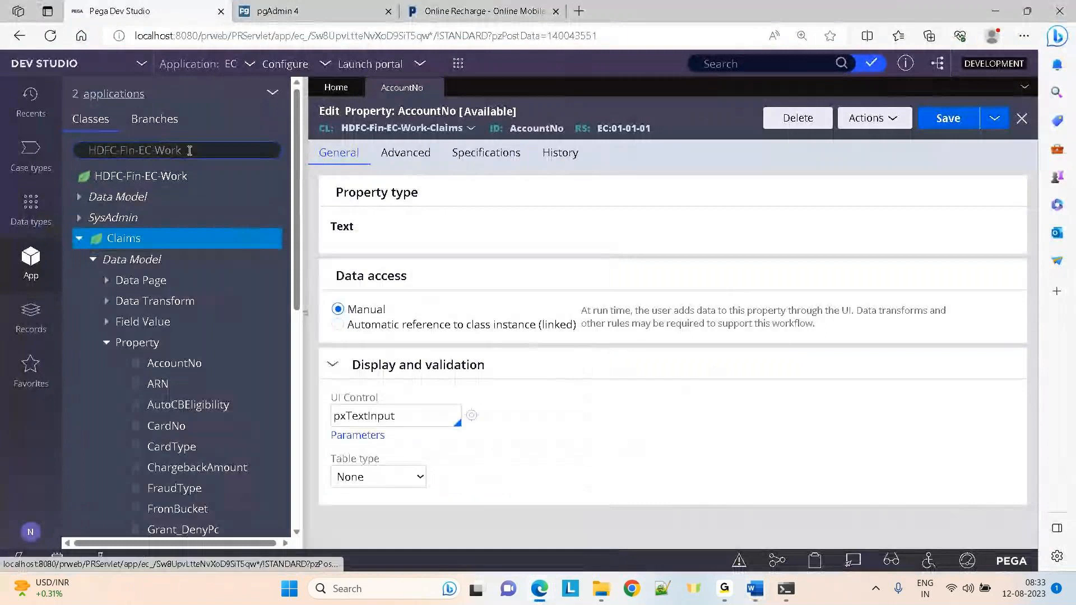
key(ctrl+a)
click(190, 151)
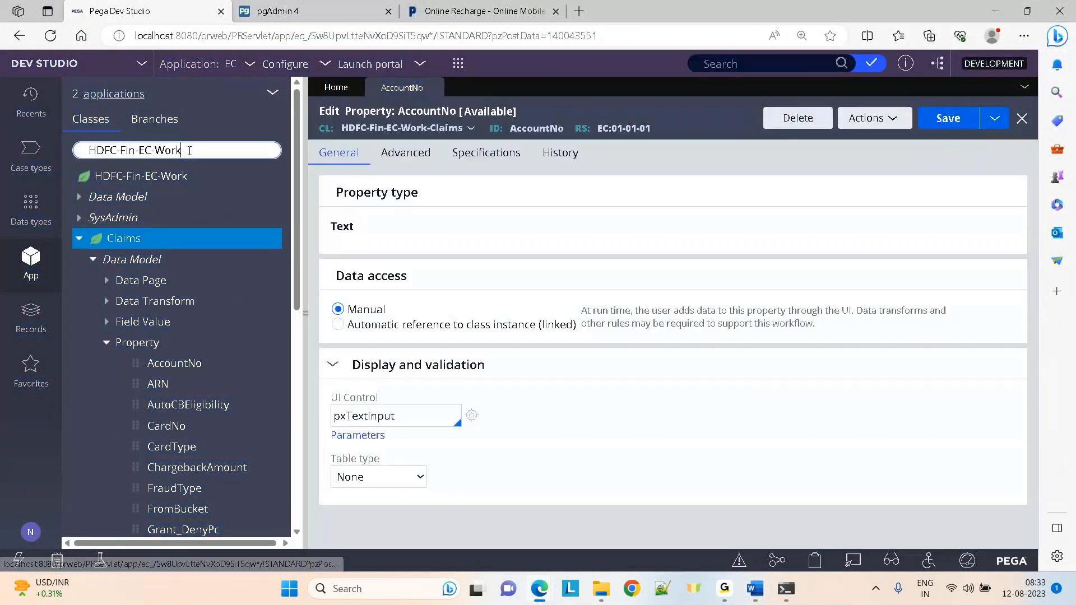
key(ctrl+a)
key(BackSpace)
text(@)
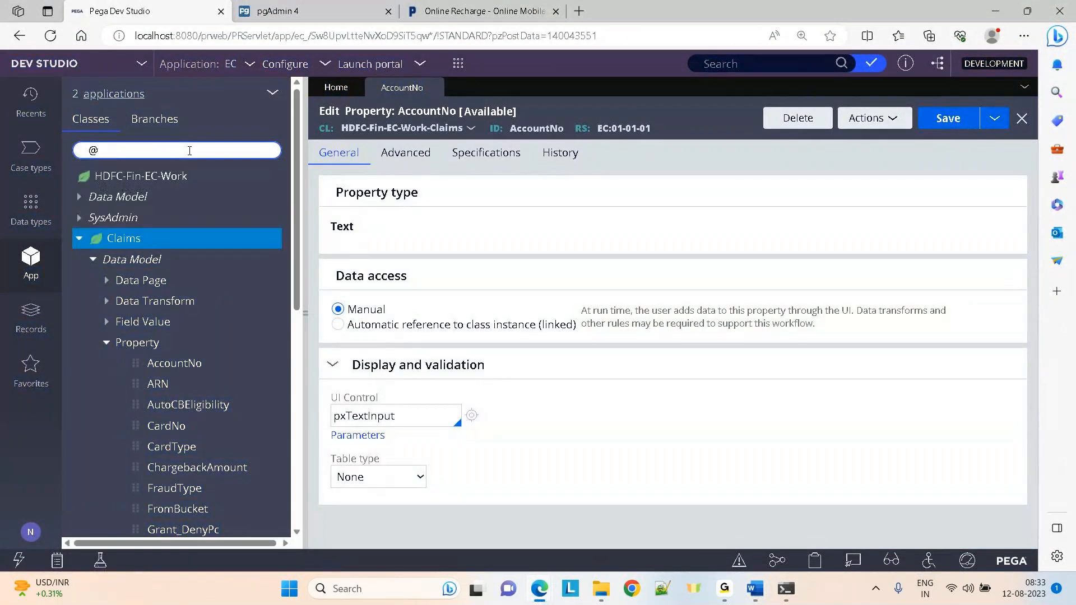
text(baseclass)
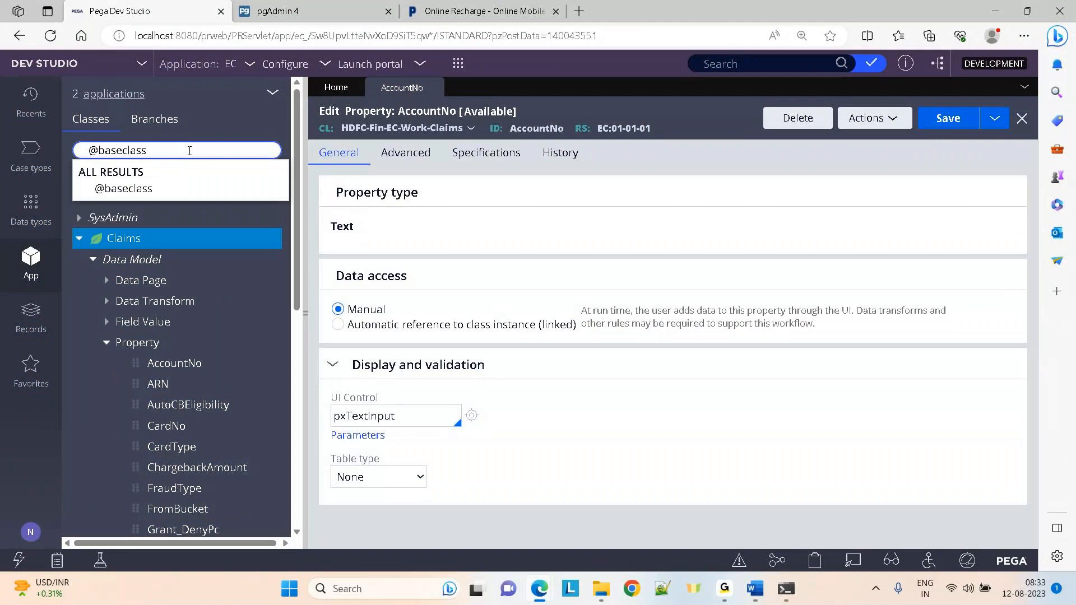
click(139, 189)
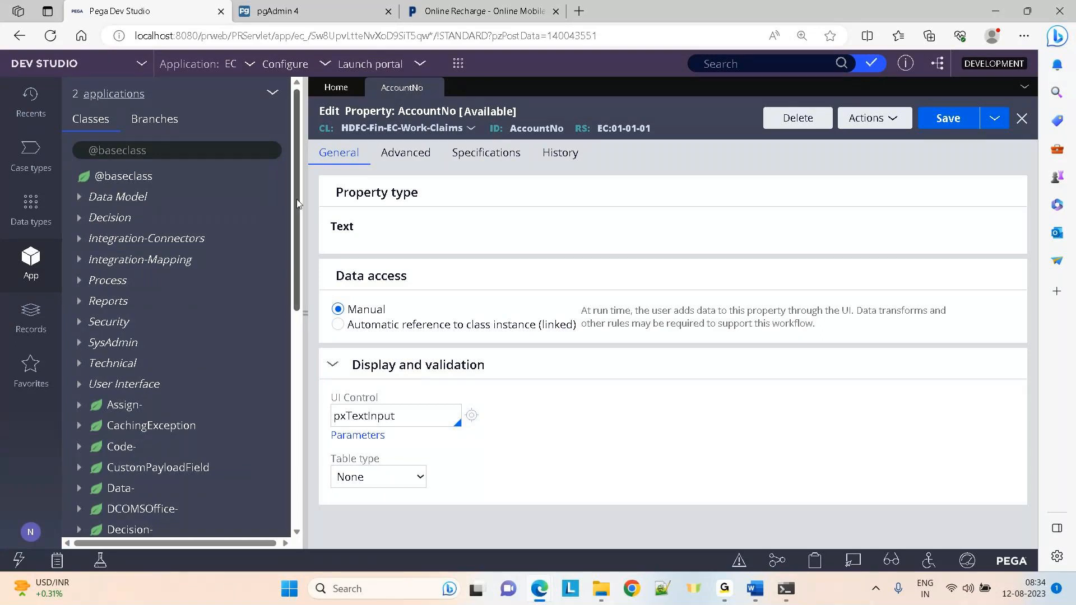
scroll(297, 203, down, 5)
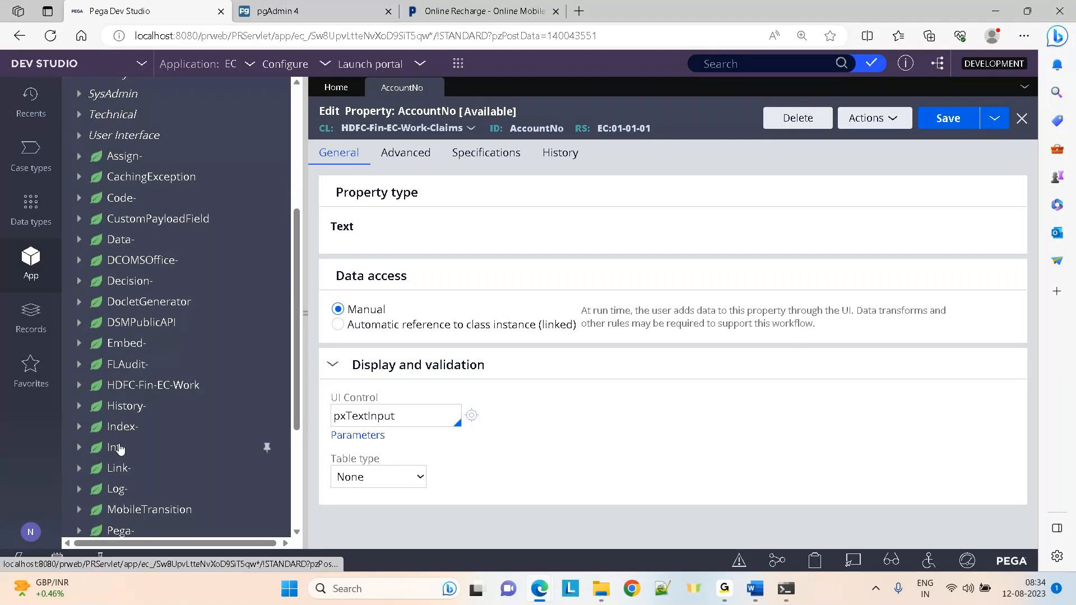
drag(297, 360, 295, 462)
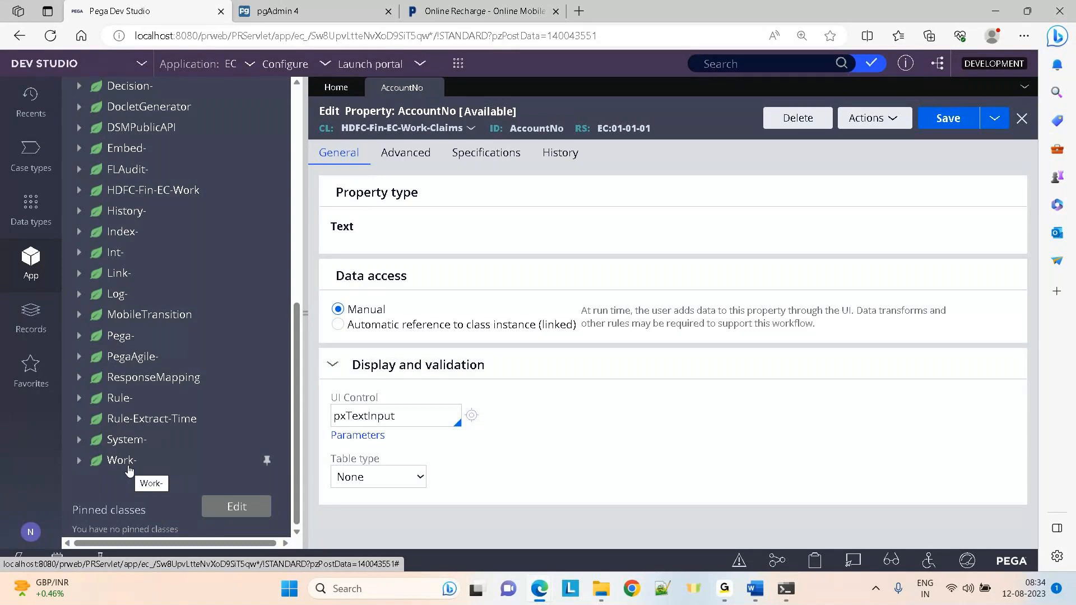
key(alt+Tab)
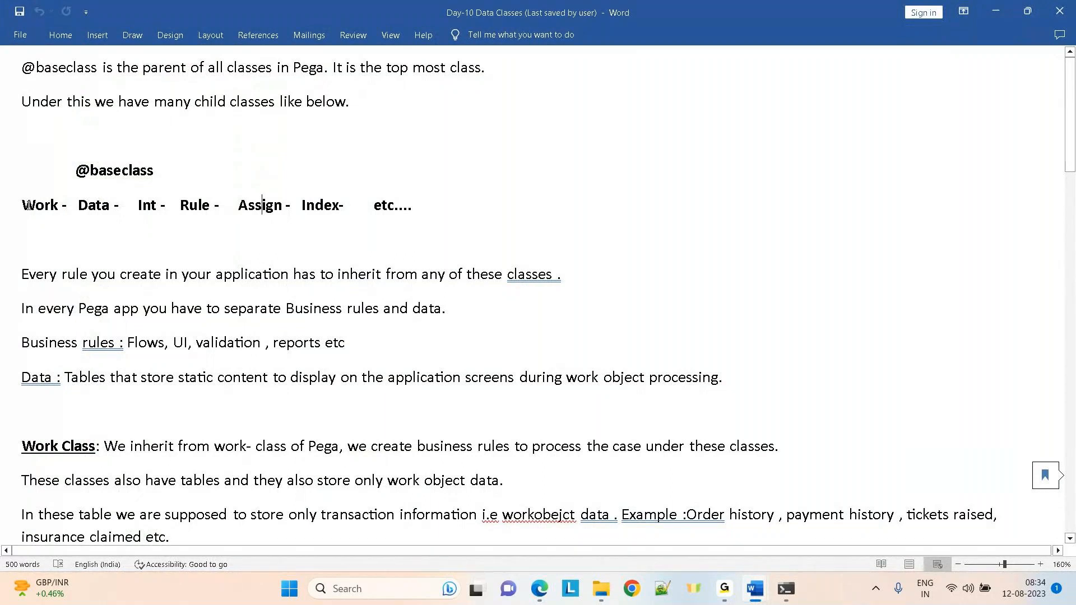
Highlight the 'Work - Data - …' child-class line in the notes, then clear the selection
drag(22, 205, 452, 205)
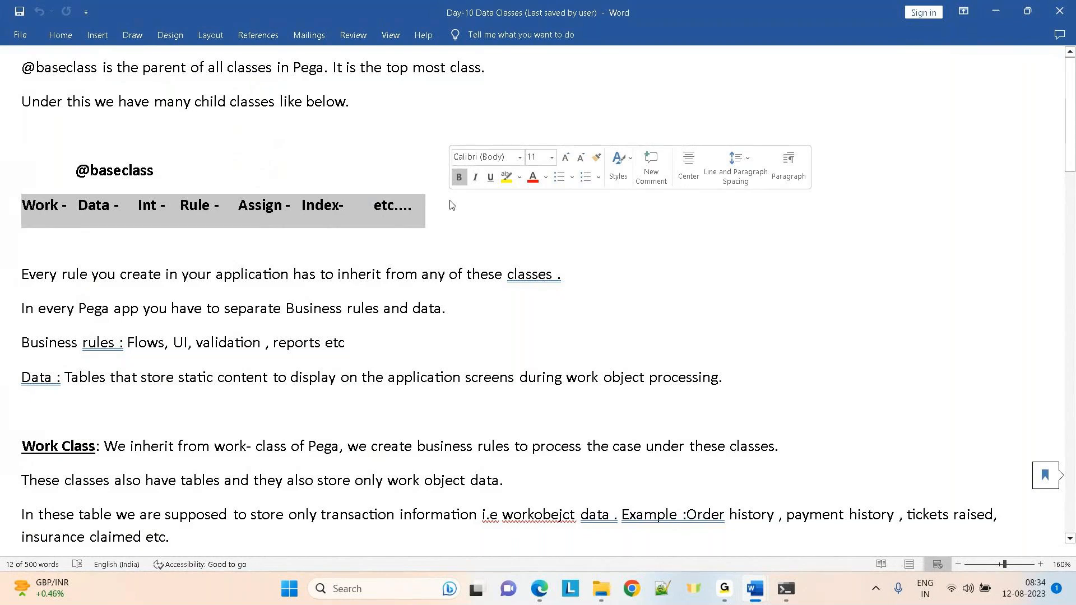
click(453, 205)
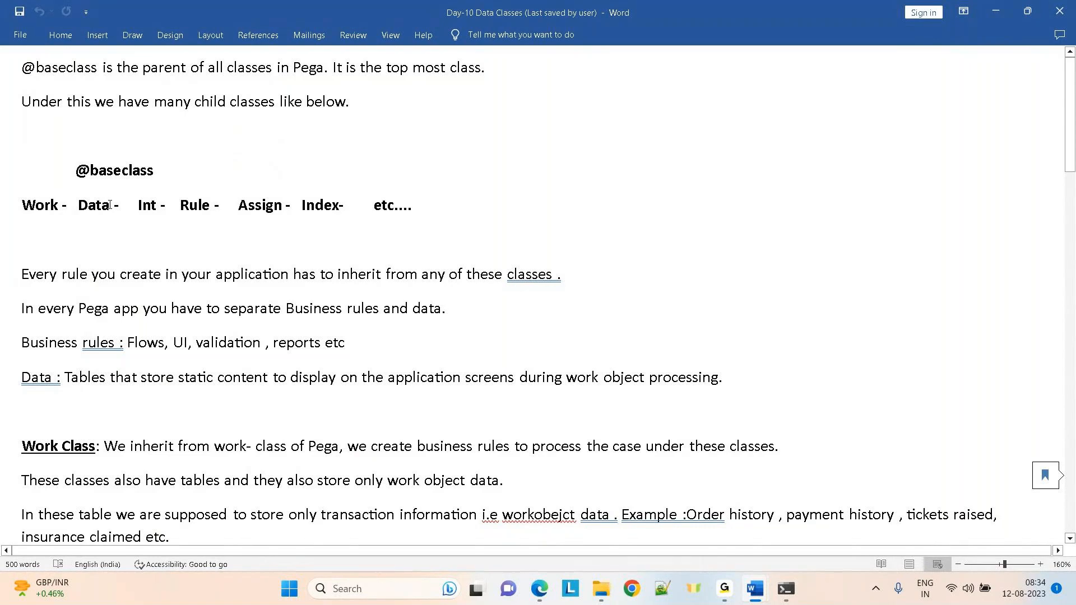
key(alt+Tab)
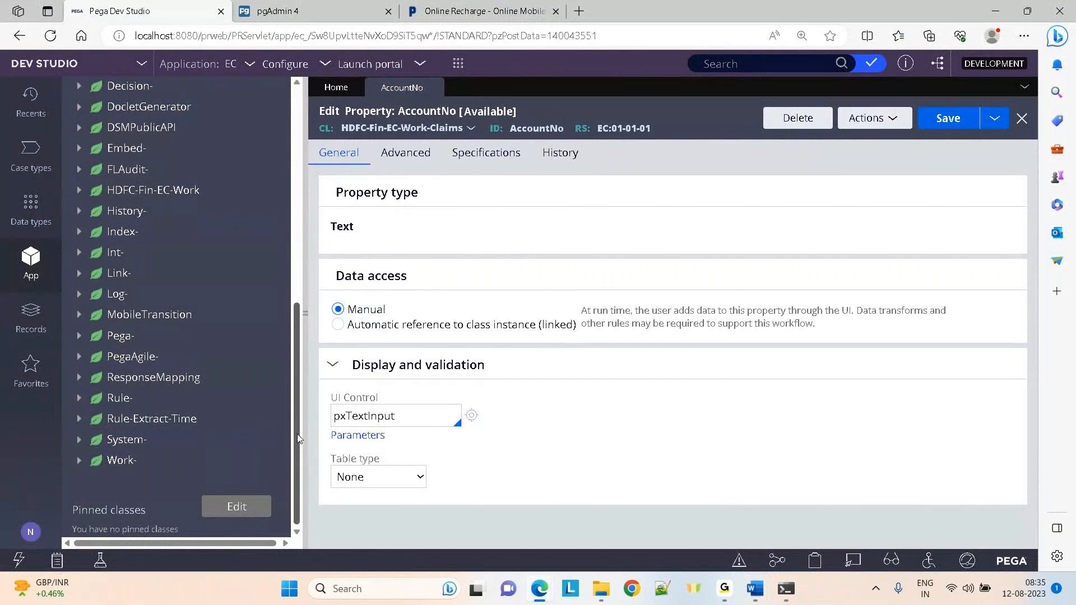
drag(297, 439, 262, 120)
click(154, 150)
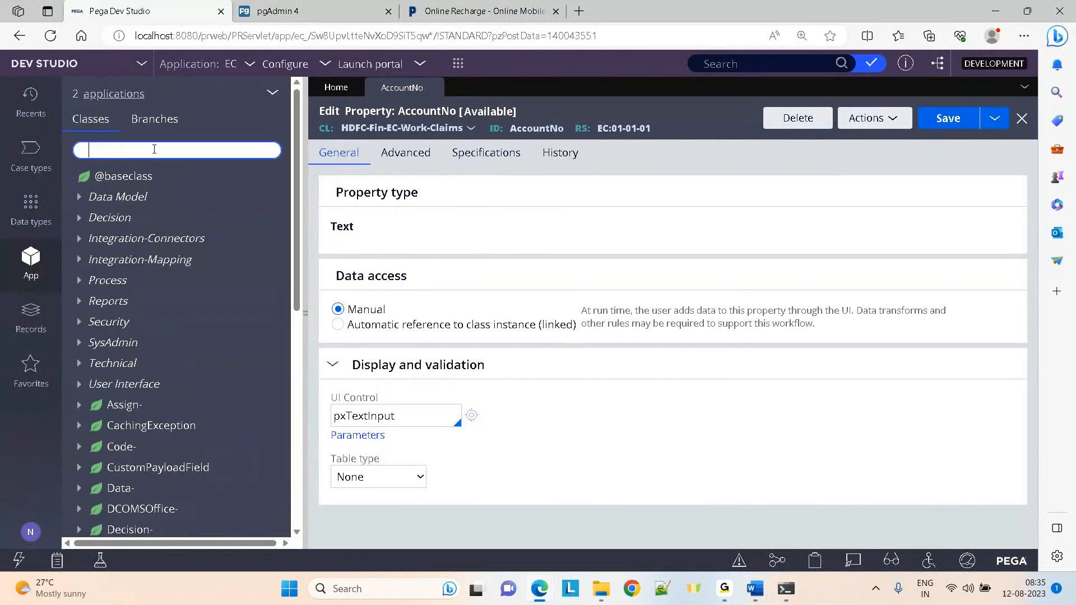
click(149, 227)
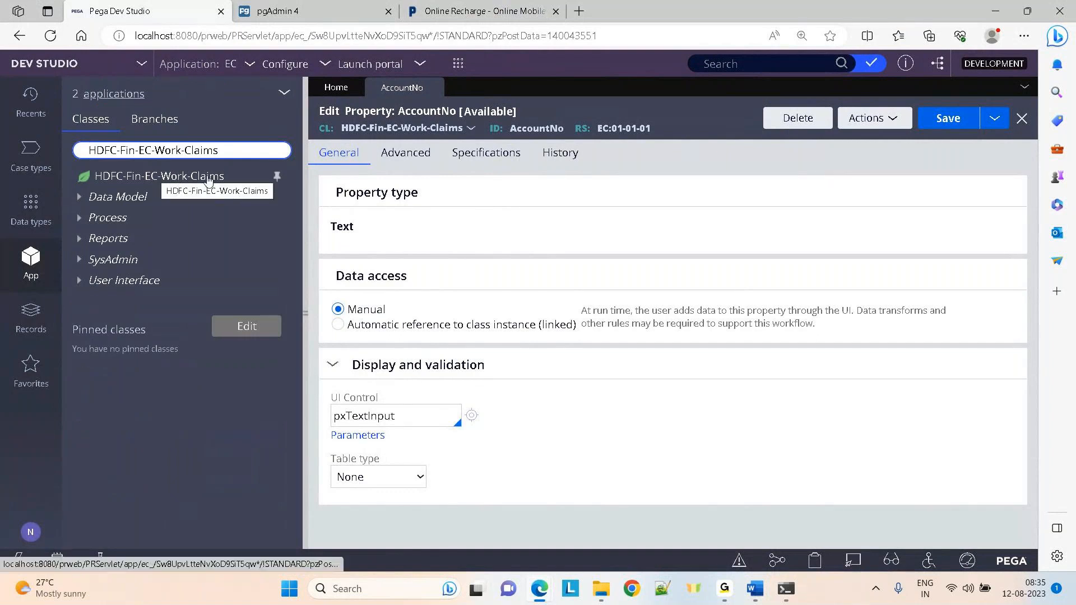
right_click(146, 178)
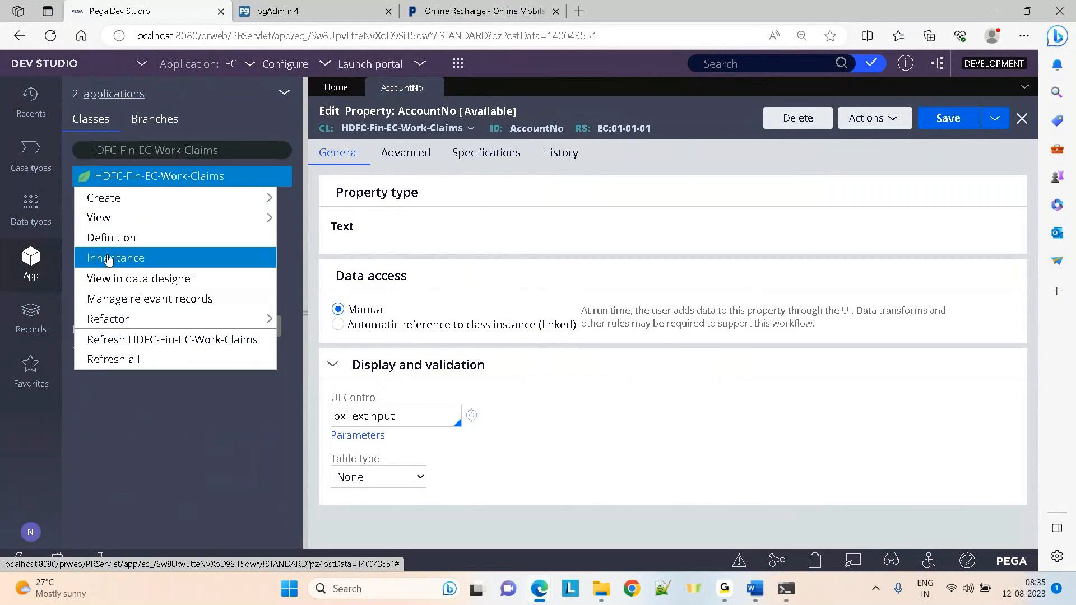
click(109, 259)
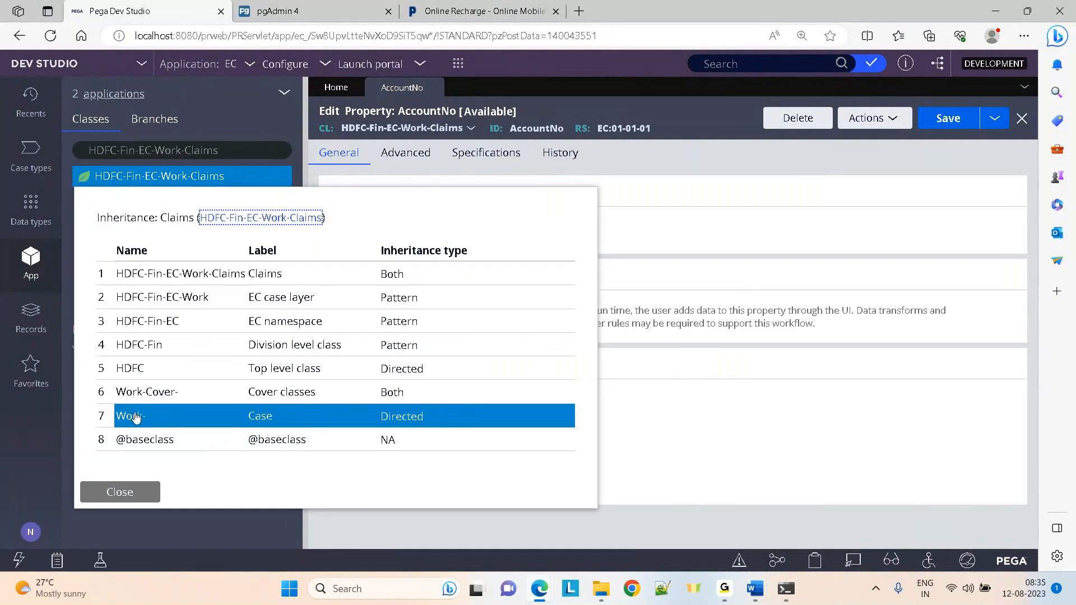
click(120, 492)
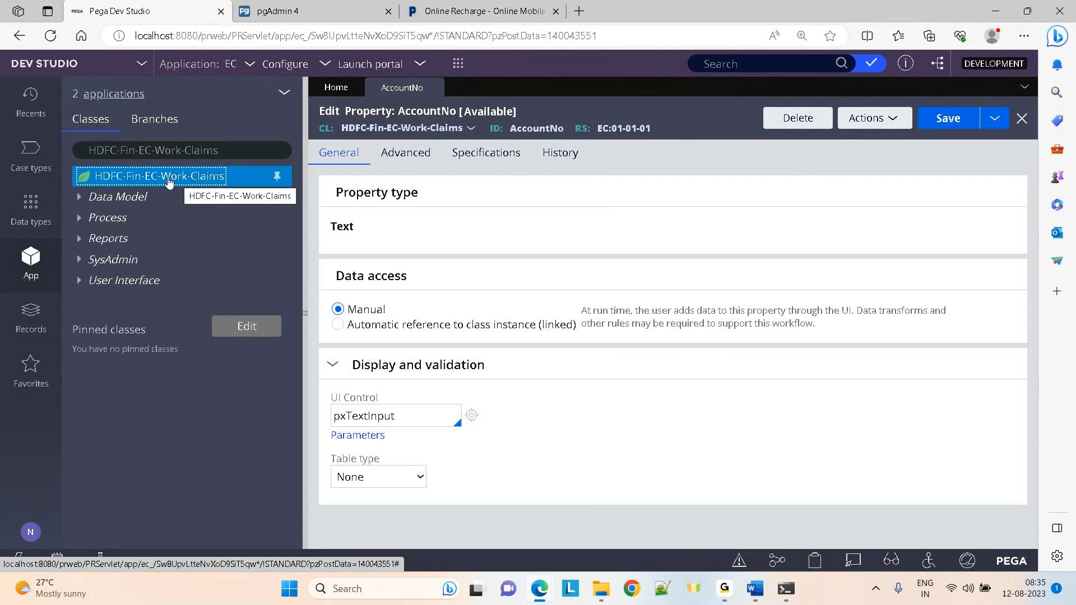
Highlight the 'Data -' class entry in the Word notes
key(alt+Tab)
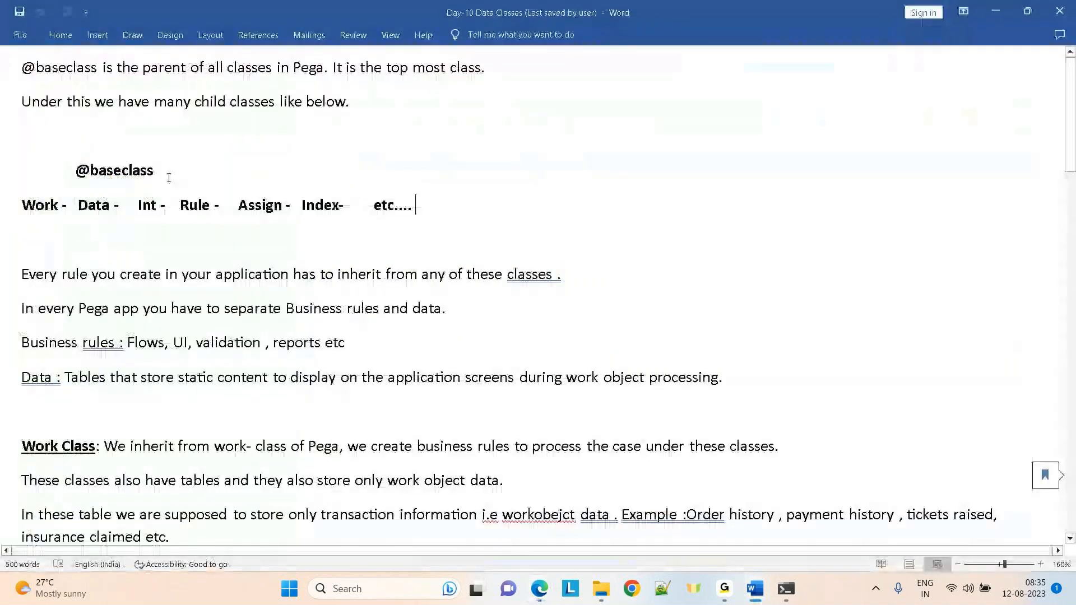
drag(138, 206, 78, 205)
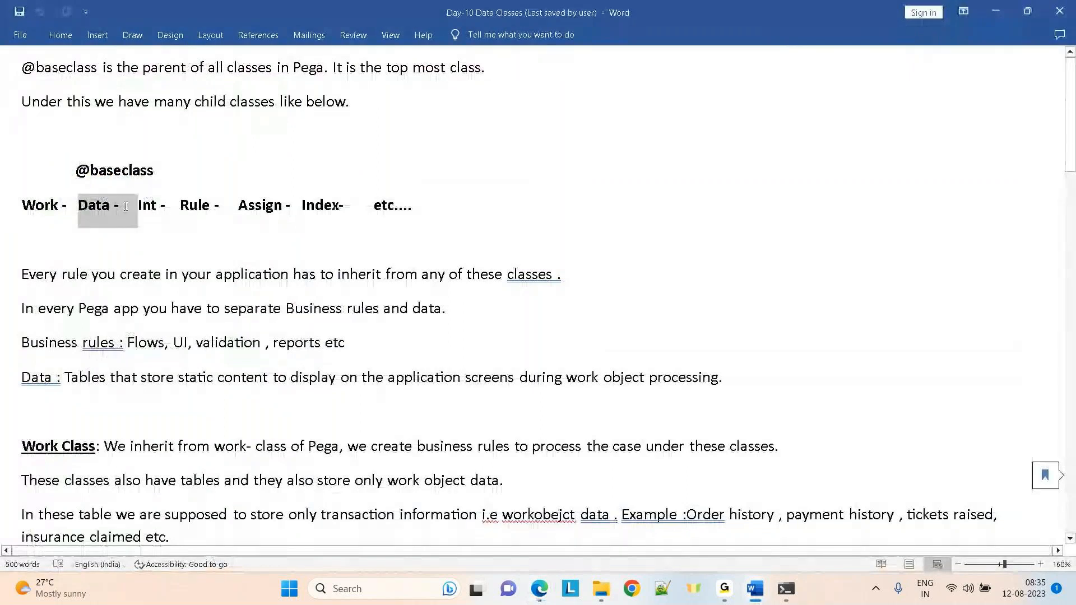
key(alt+Tab)
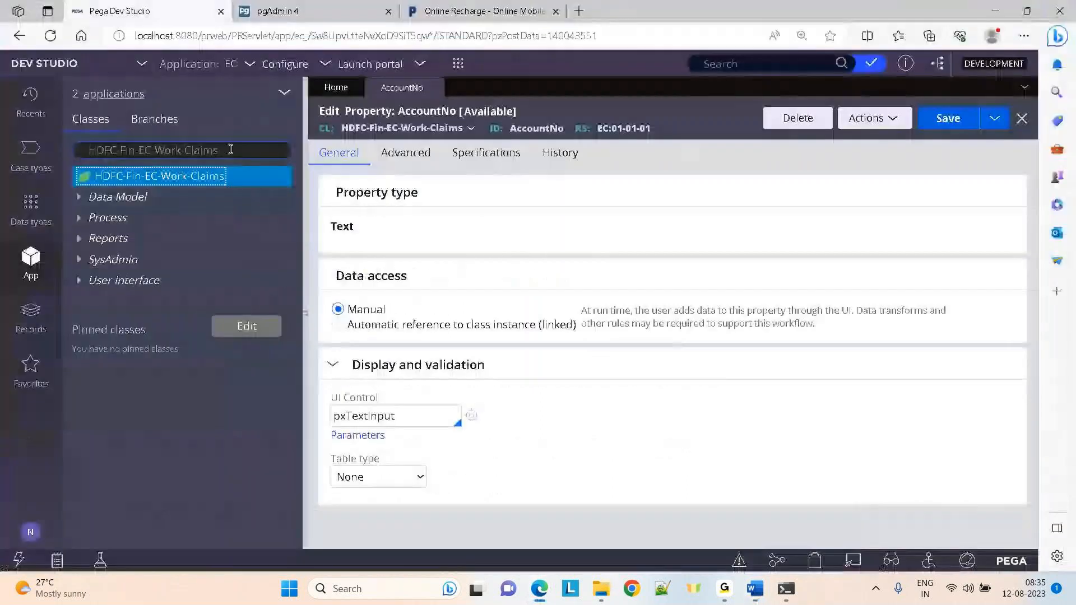
key(BackSpace)
key(BackSpace)
key(BackSpace)
key(BackSpace)
key(BackSpace)
key(BackSpace)
key(BackSpace)
key(BackSpace)
key(BackSpace)
key(BackSpace)
key(BackSpace)
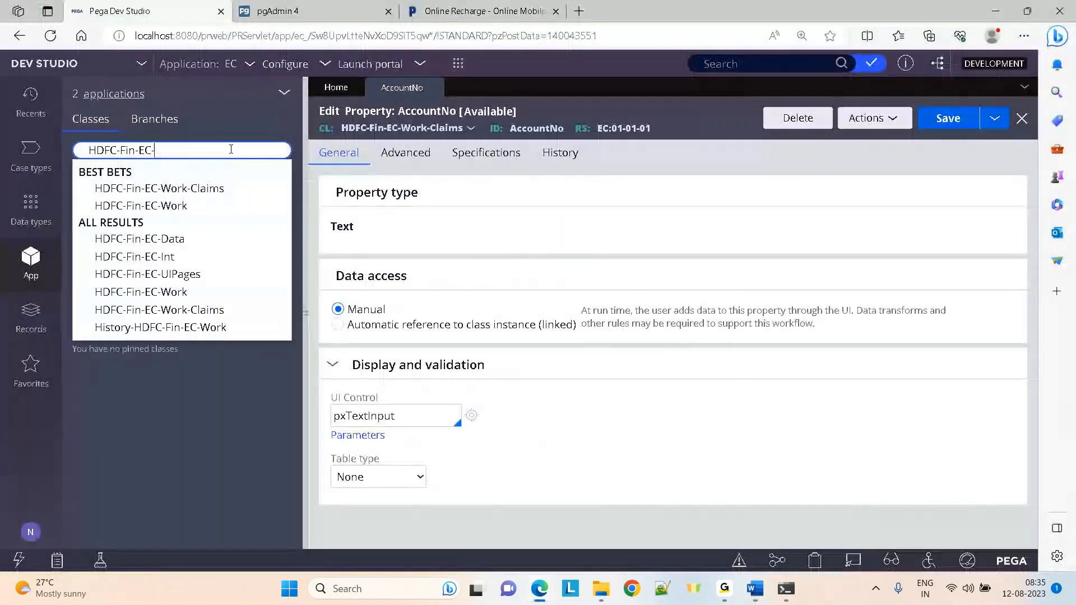
click(173, 239)
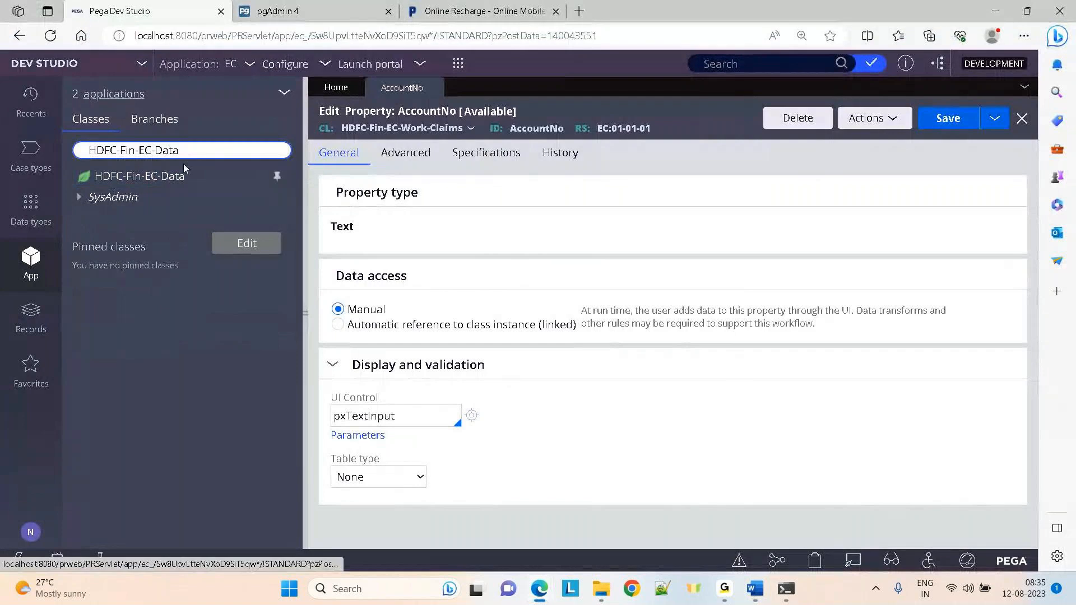
click(199, 153)
right_click(150, 177)
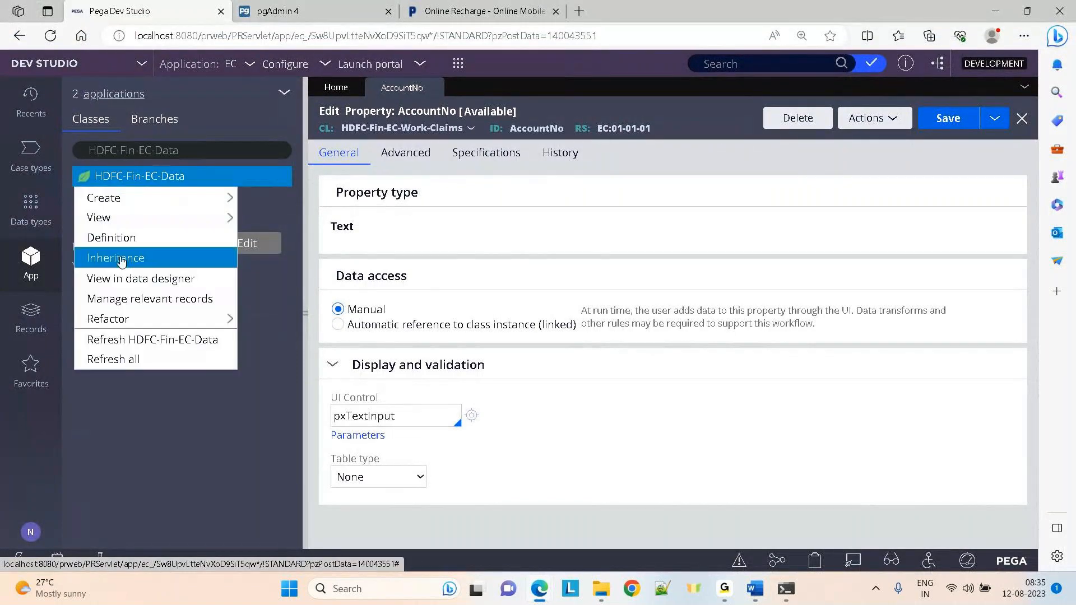
click(121, 261)
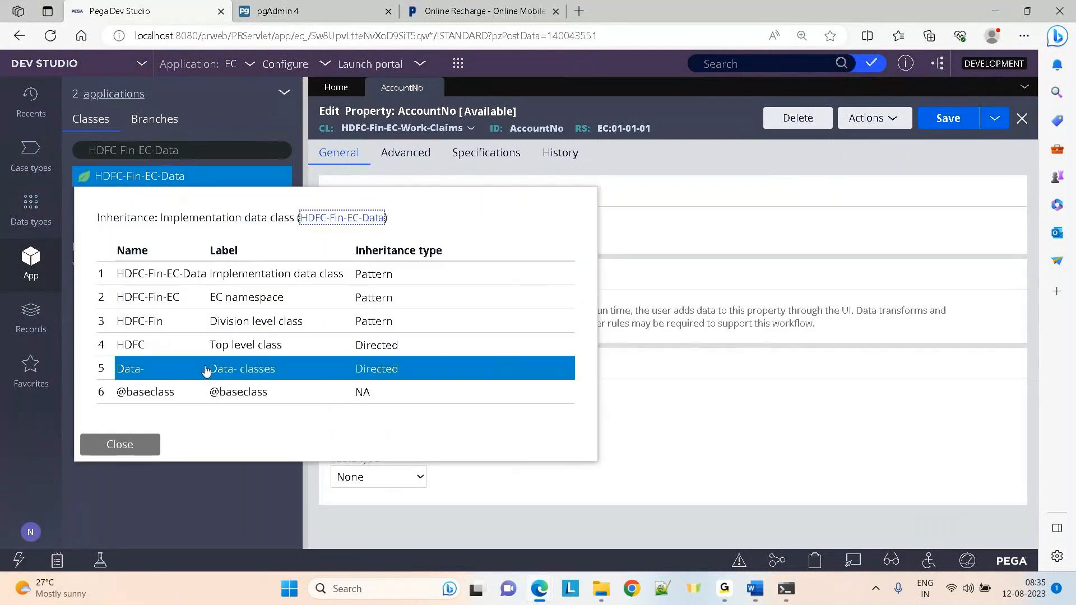
click(201, 155)
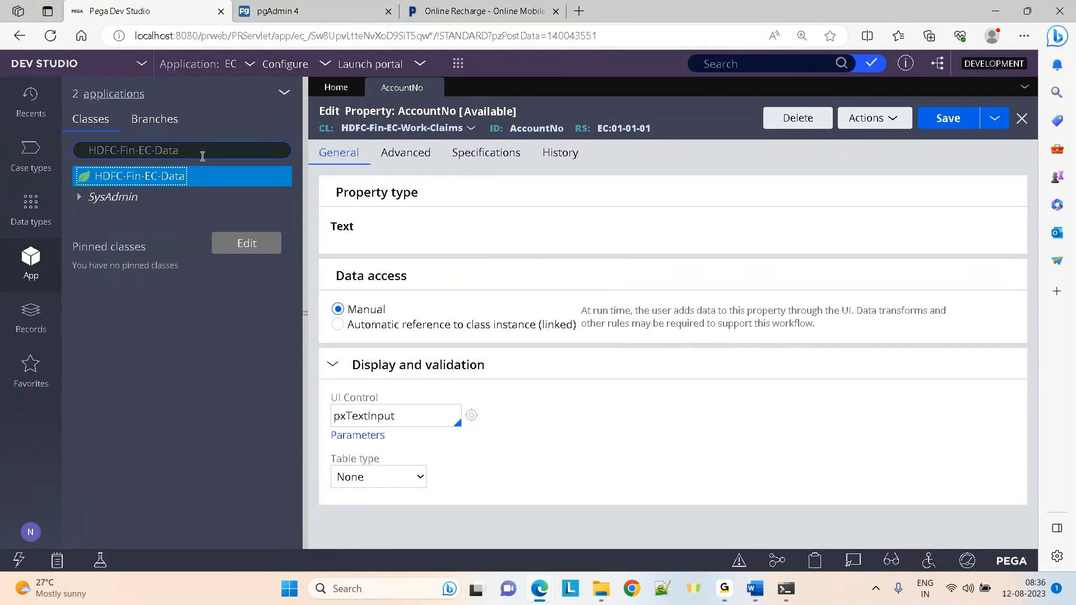
Select the words Flows, UI, validation and reports in the Business rules line
key(alt+Tab)
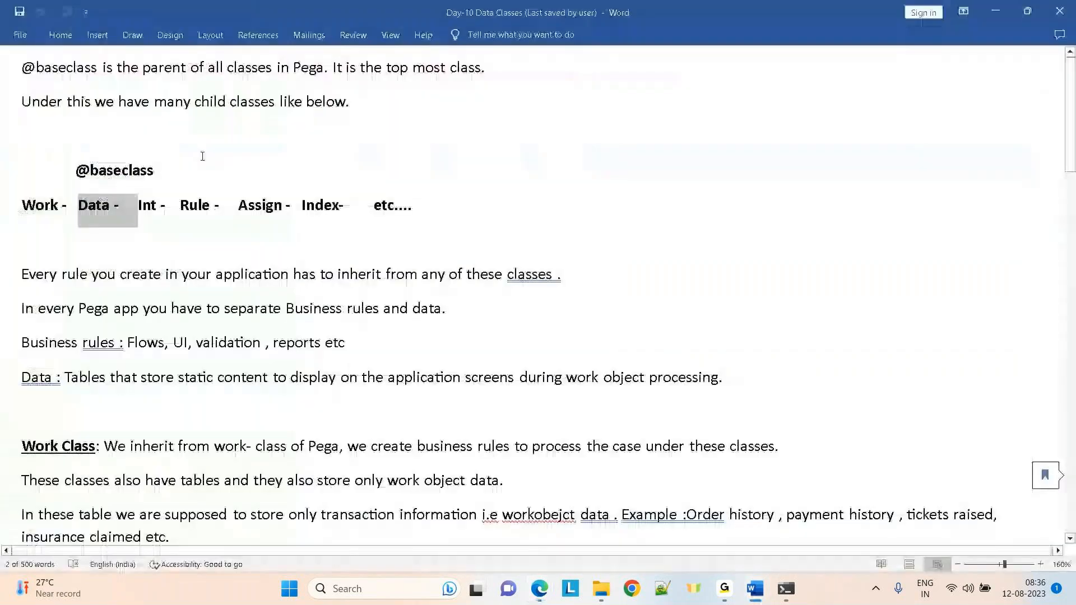
click(126, 321)
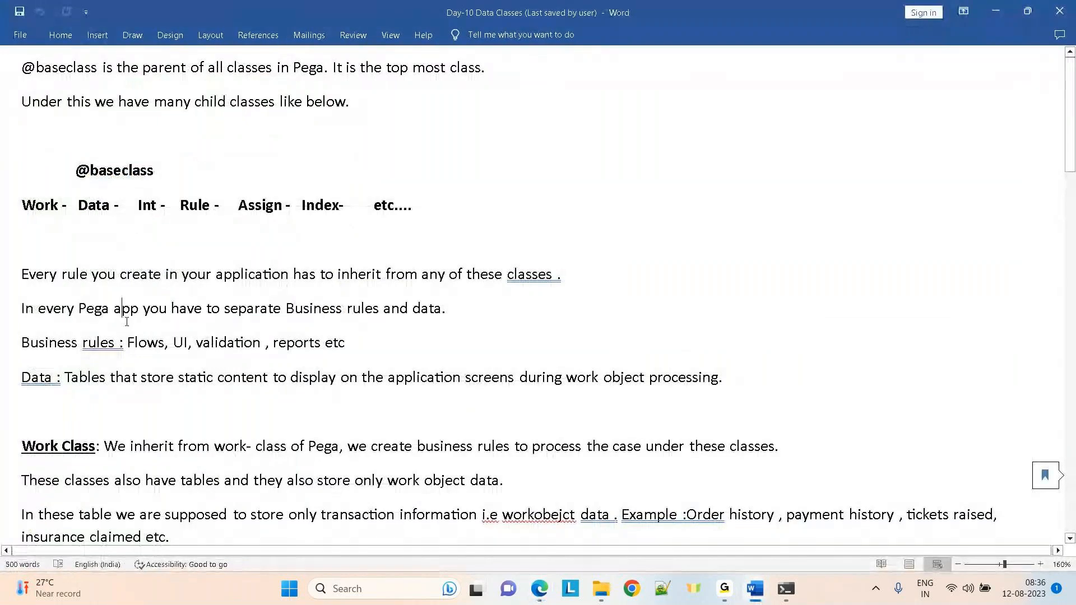
click(146, 343)
double_click(146, 344)
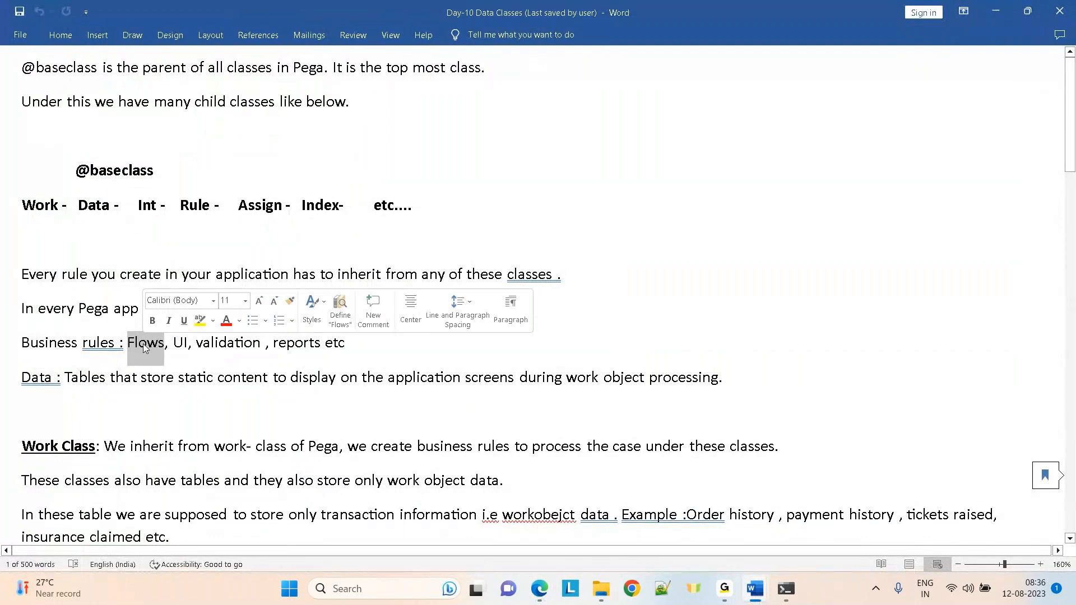
double_click(178, 344)
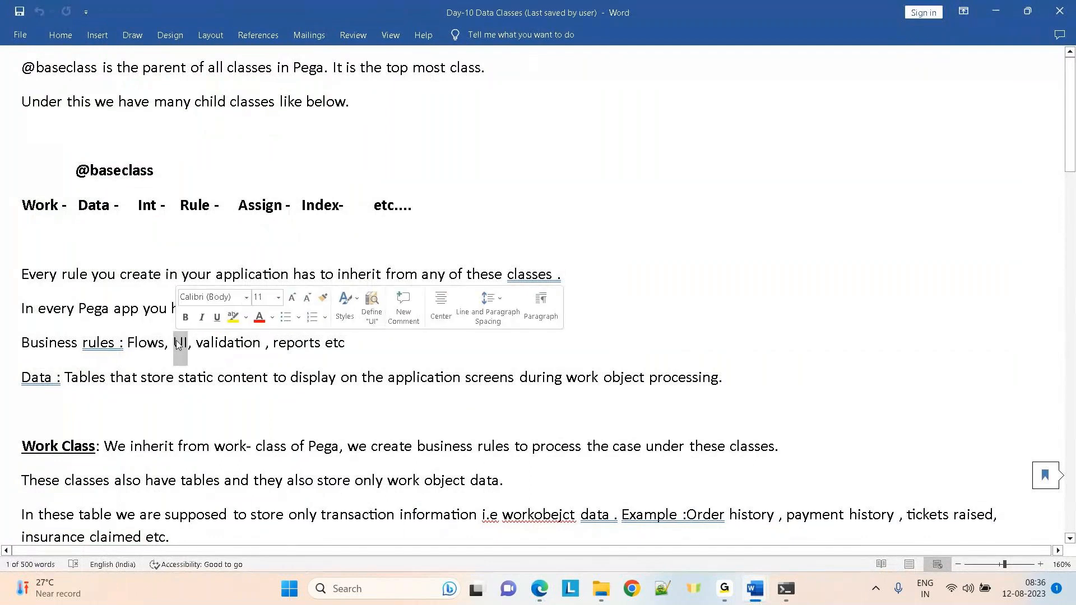
double_click(215, 343)
double_click(296, 344)
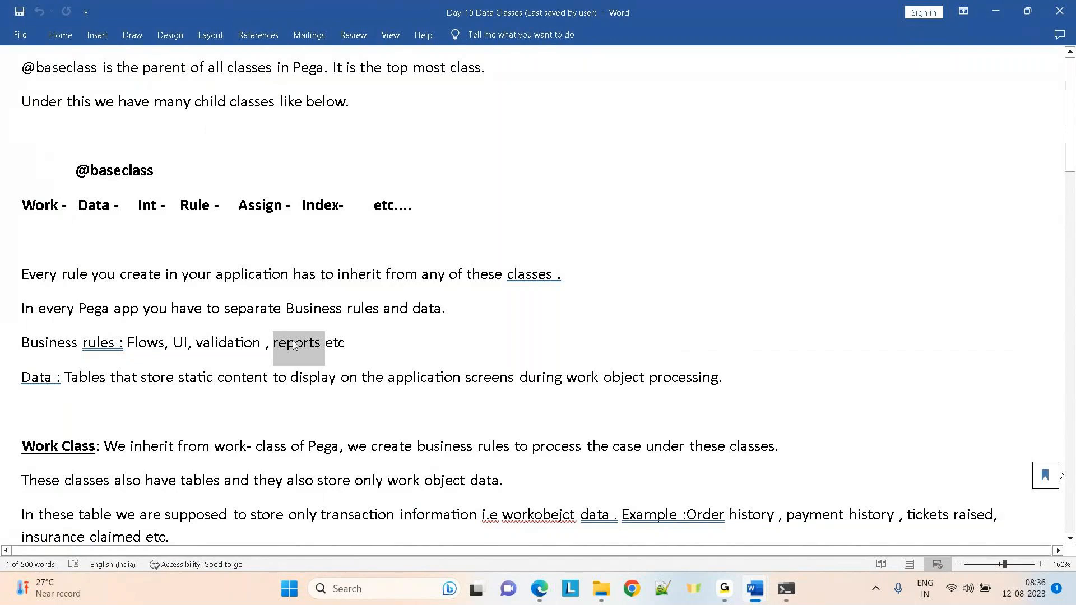
Append SLA after 'reports' in the Business rules list
click(322, 346)
text(S;)
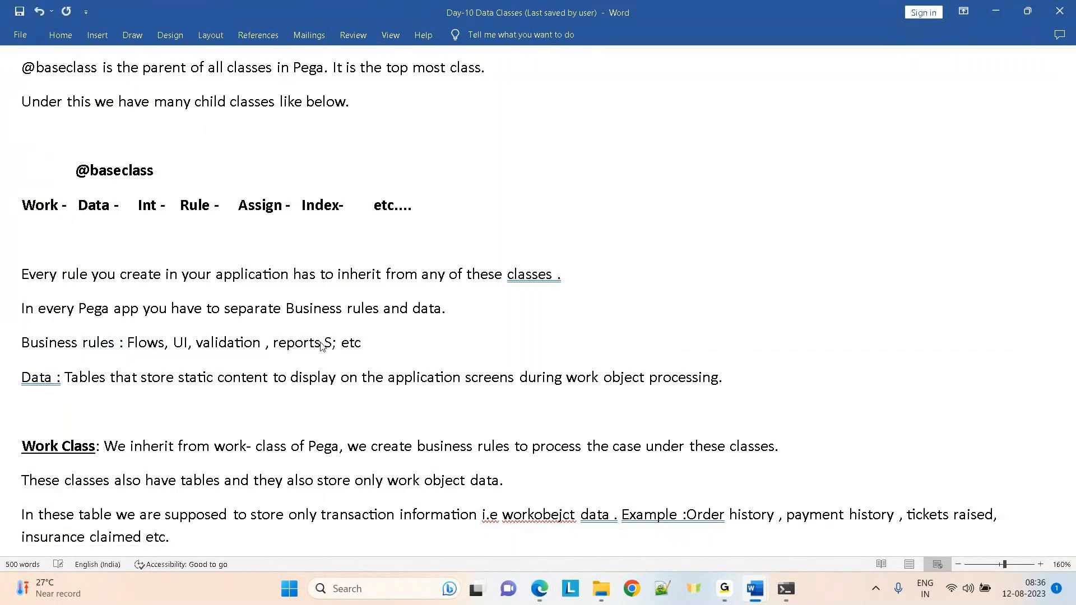
key(BackSpace)
text(LA)
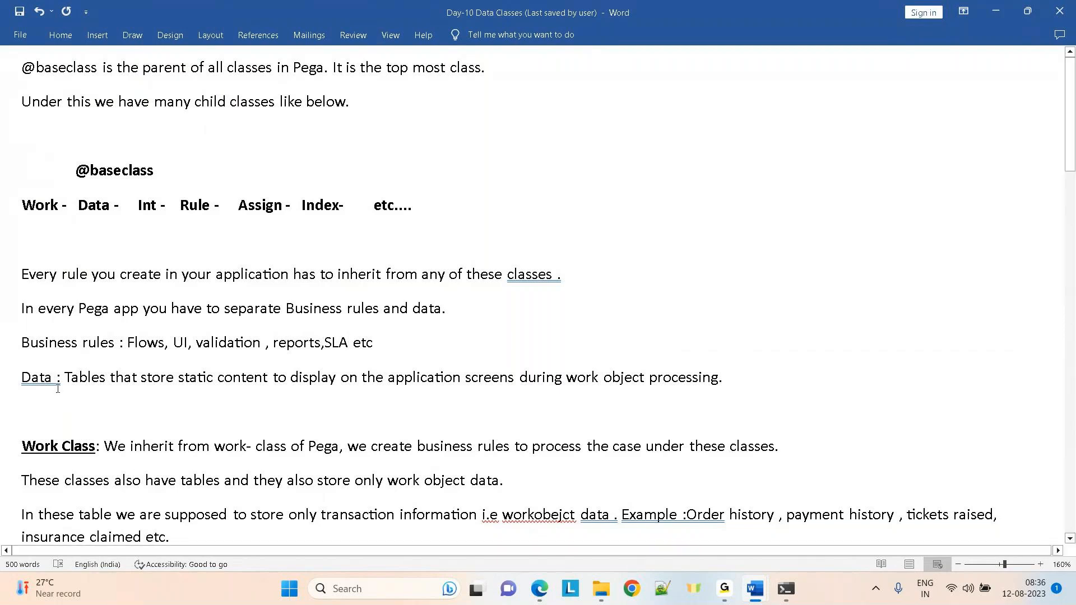
Highlight 'static content to display' in the Data line, then switch to the Paytm tab
click(179, 377)
drag(179, 377, 328, 383)
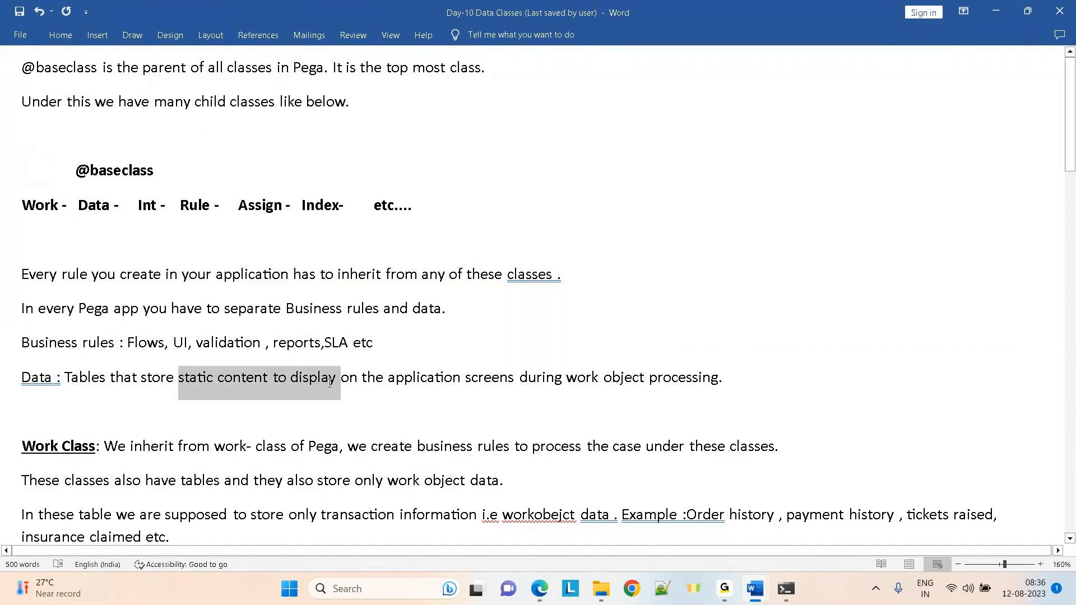
click(256, 418)
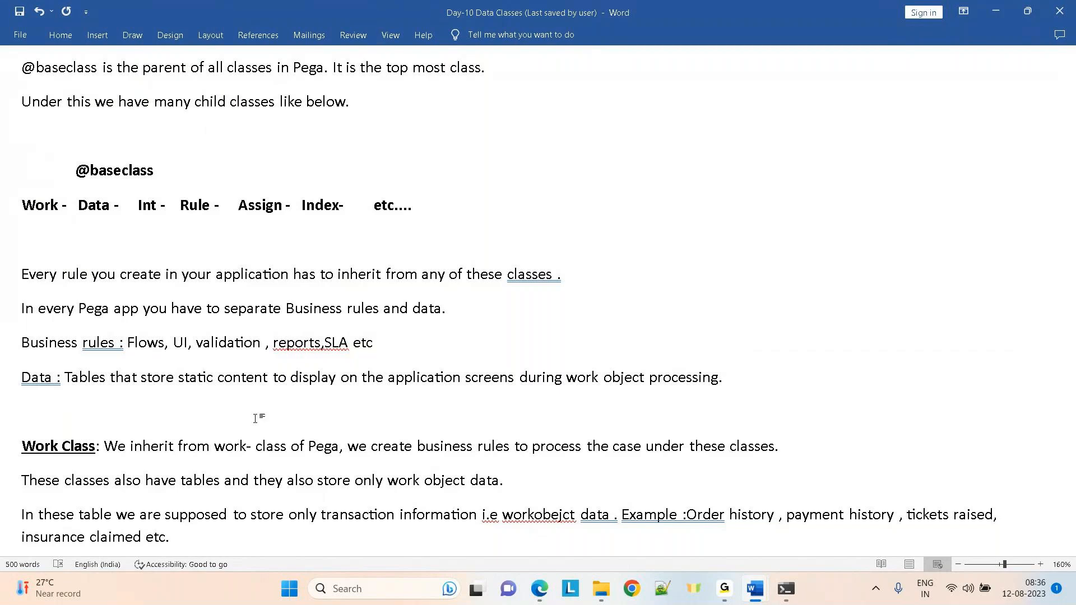
key(alt+Tab)
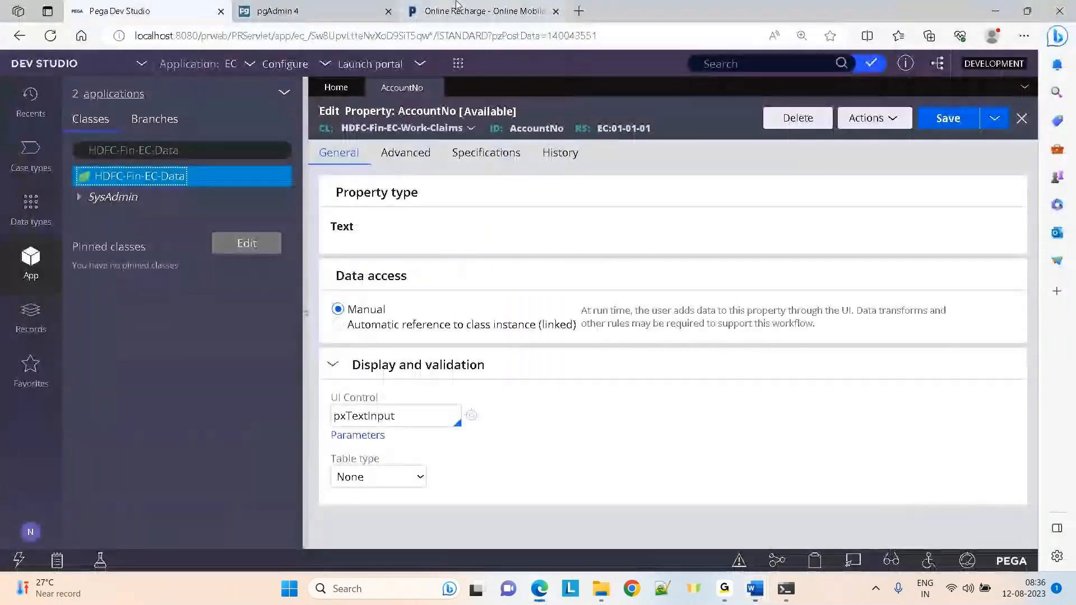
click(457, 7)
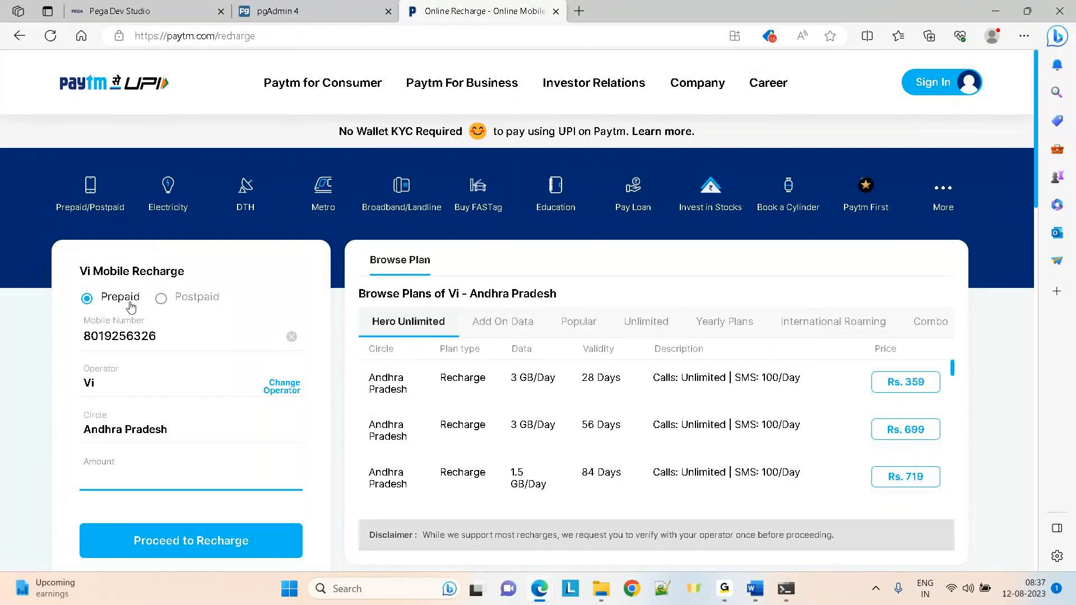
Remove the mobile number's last digit, enter amount 100, and submit the recharge
click(164, 339)
key(BackSpace)
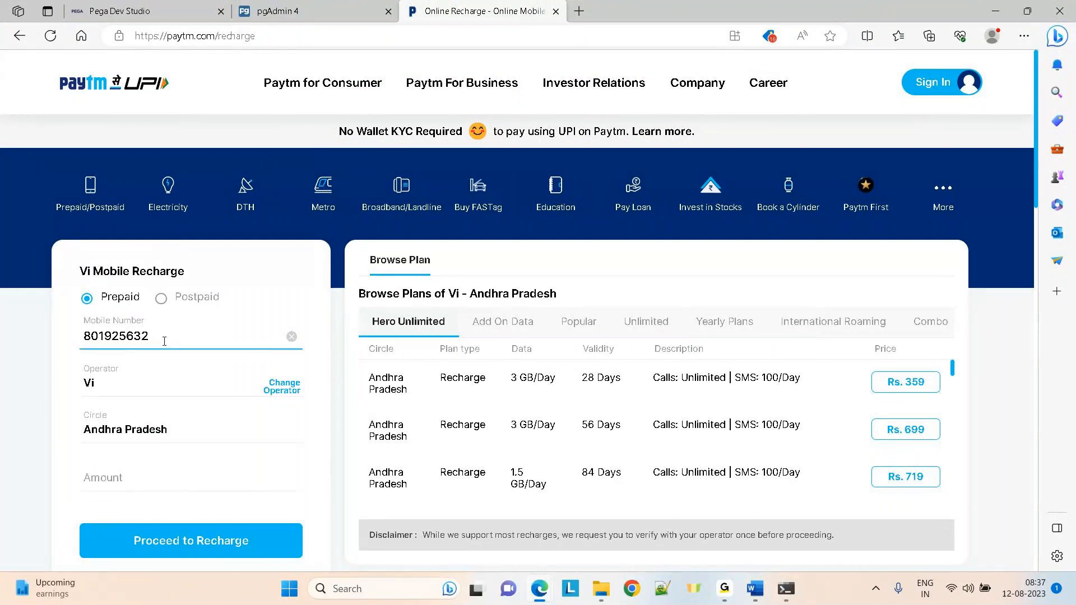
click(130, 484)
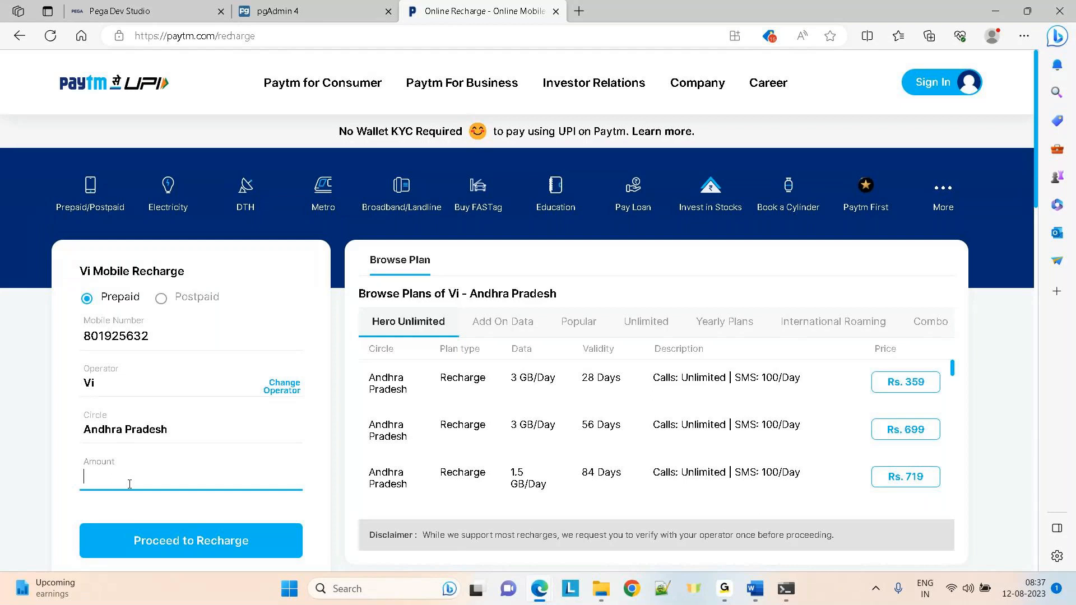
text(100)
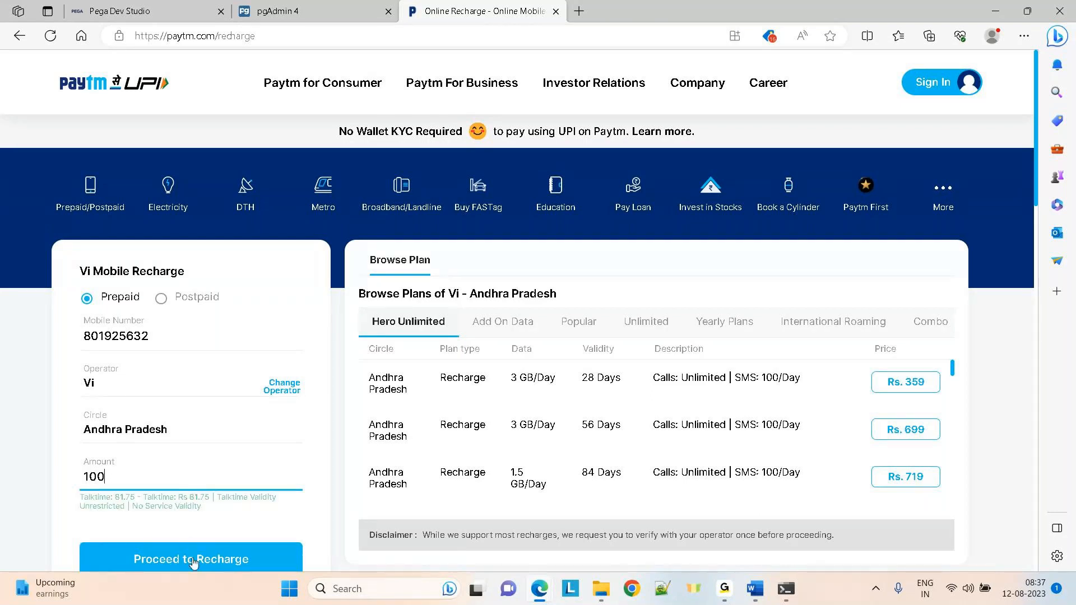
click(193, 562)
drag(78, 269, 260, 363)
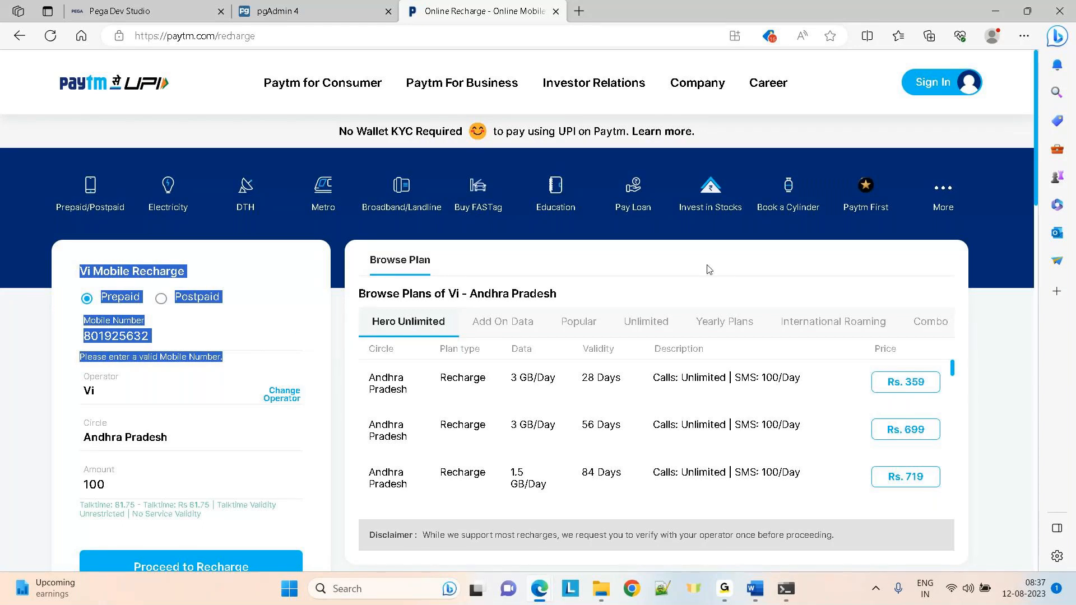
click(787, 262)
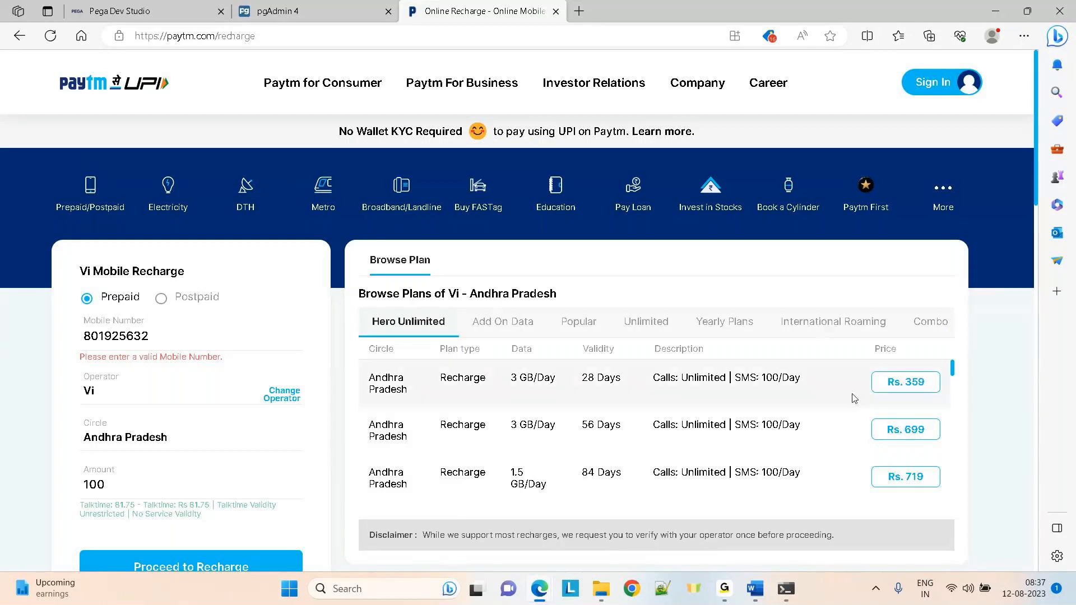
Browse the Add On Data, Unlimited and Combo plan categories
click(540, 330)
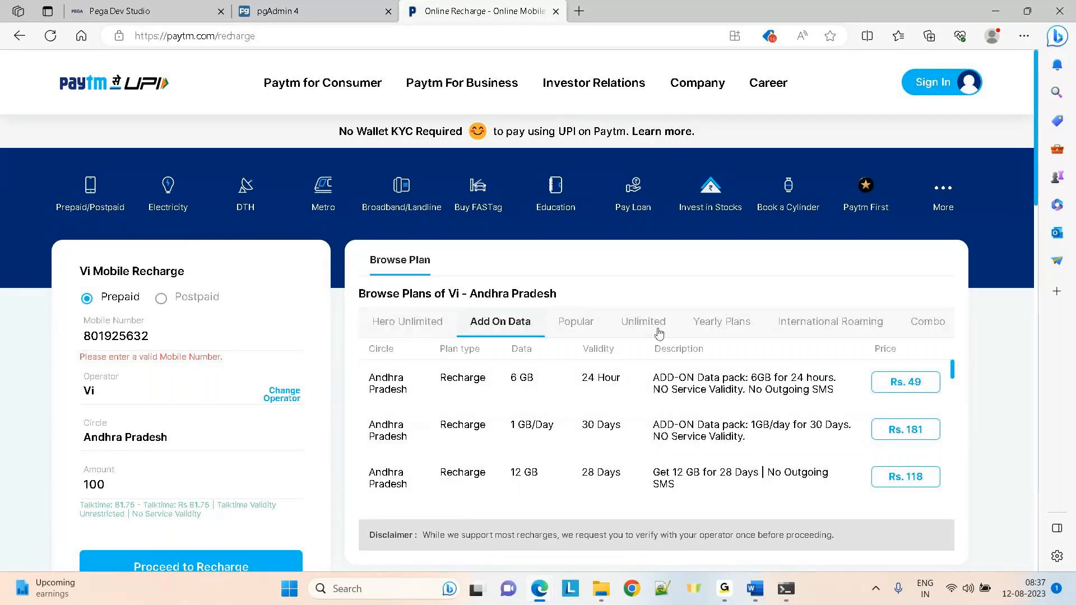
click(635, 329)
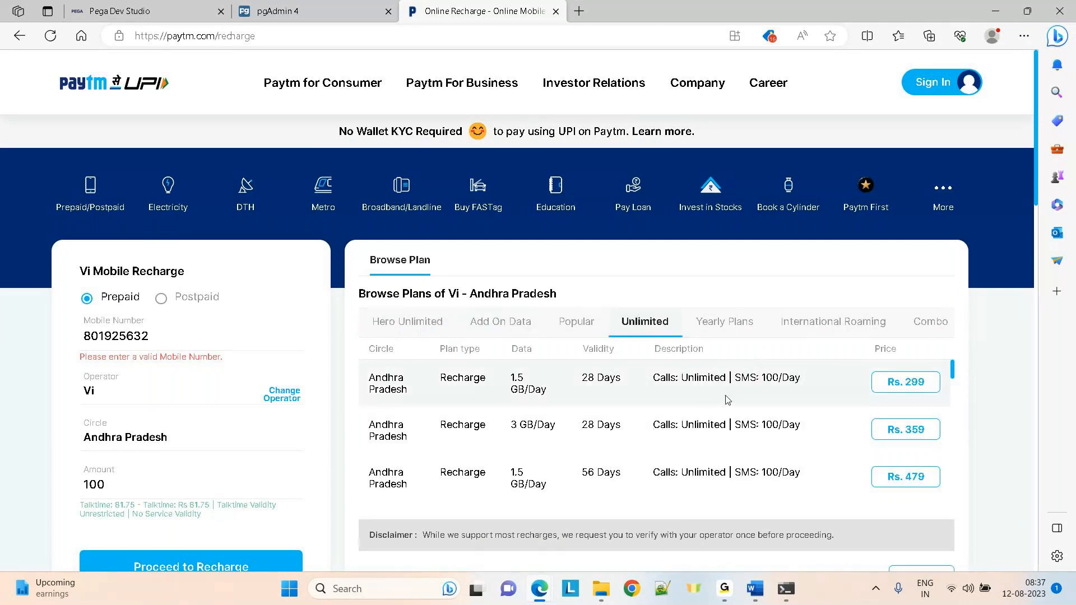
click(929, 323)
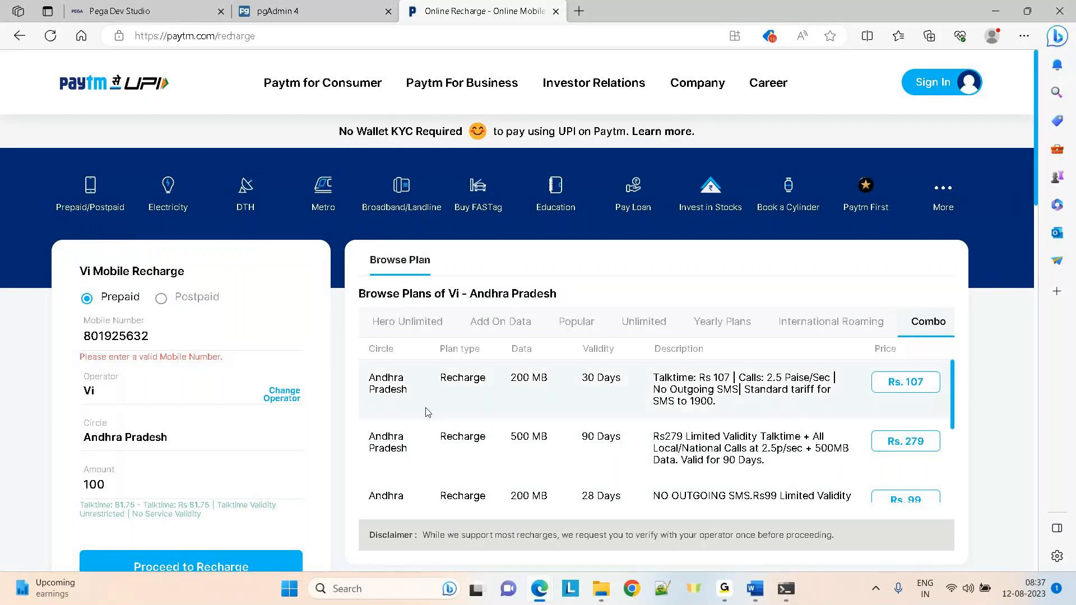
Switch the form to Vi Postpaid bill payment and clear the Andhra Pradesh circle
click(139, 399)
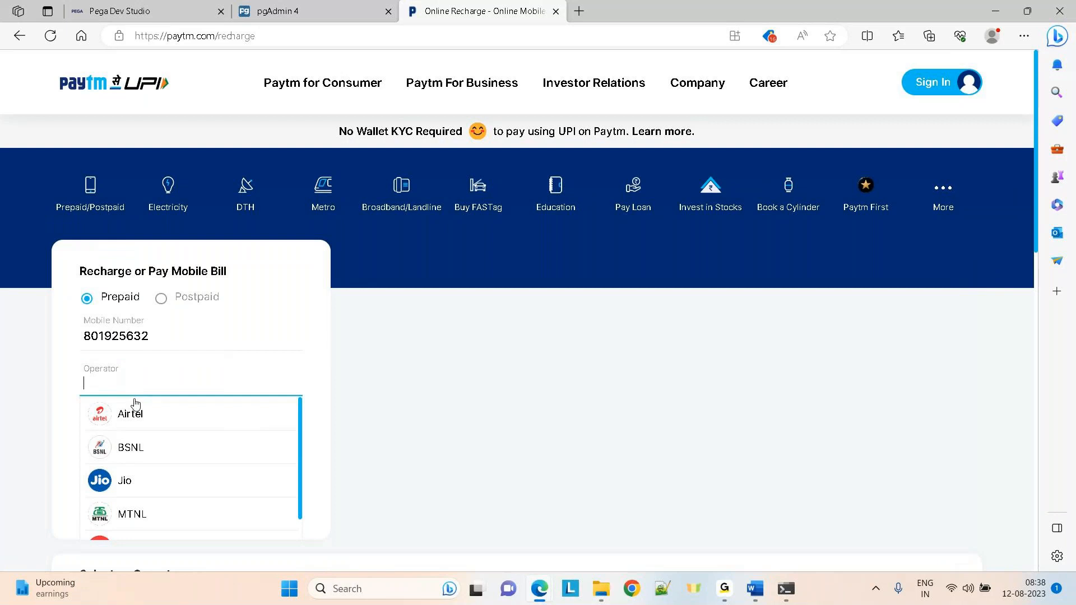
drag(299, 415, 295, 523)
click(505, 440)
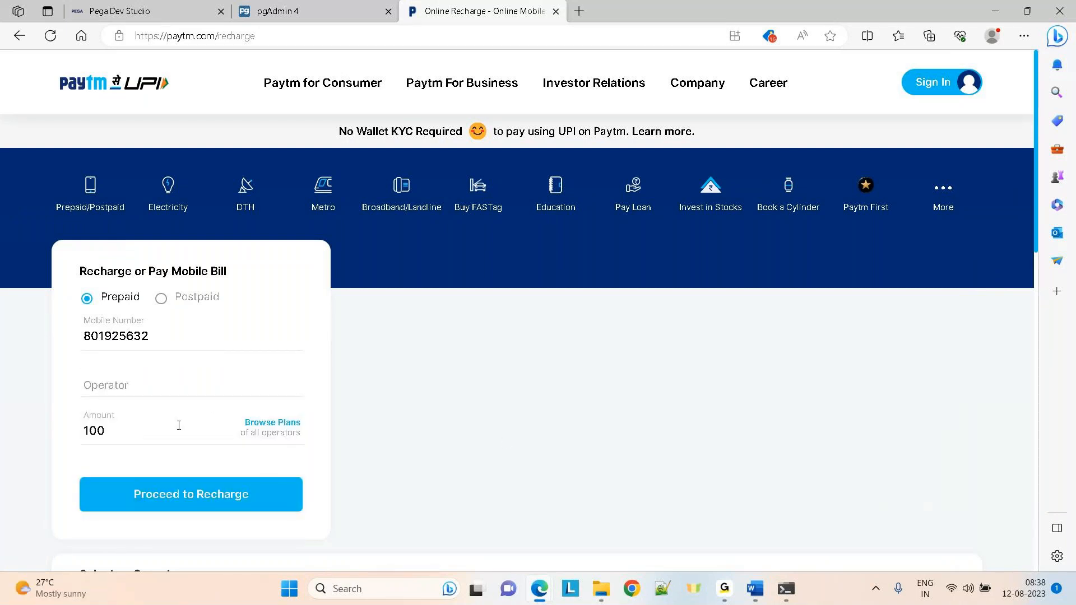
click(162, 299)
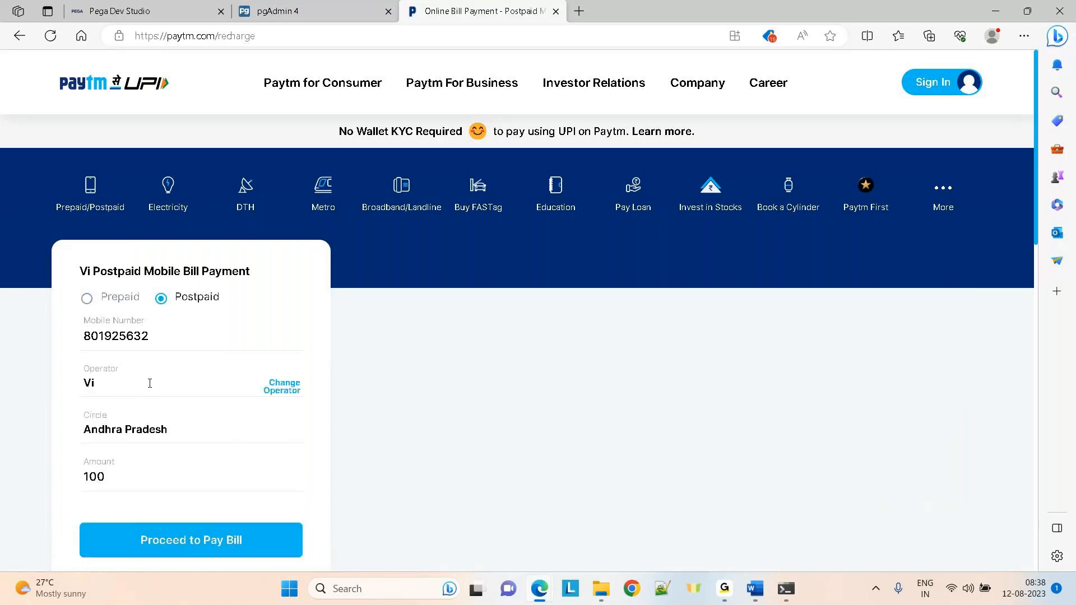
click(187, 435)
key(ctrl+a)
key(BackSpace)
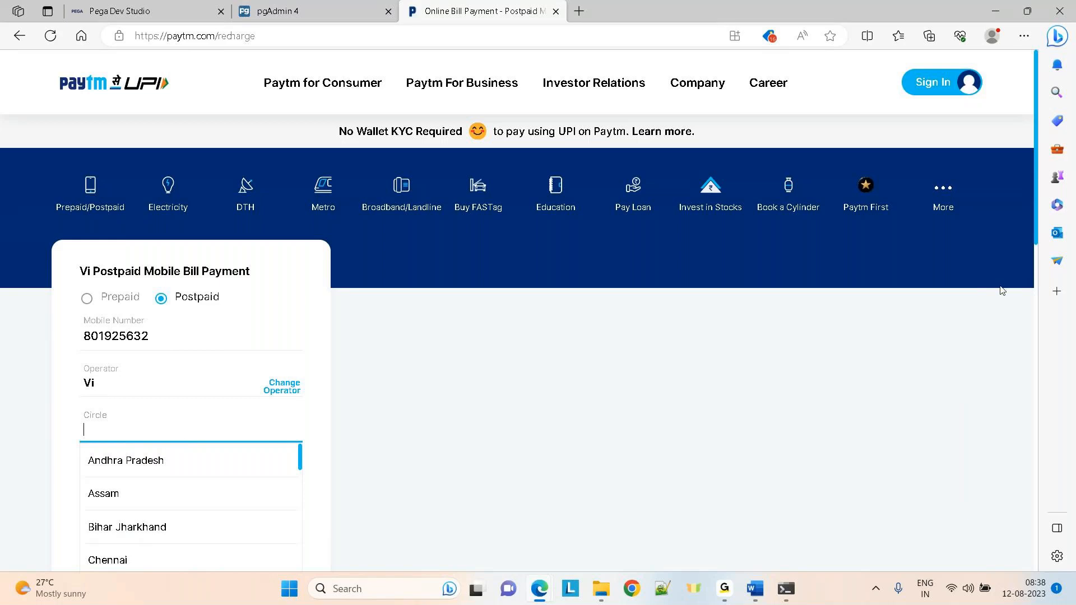
drag(1037, 234, 1022, 153)
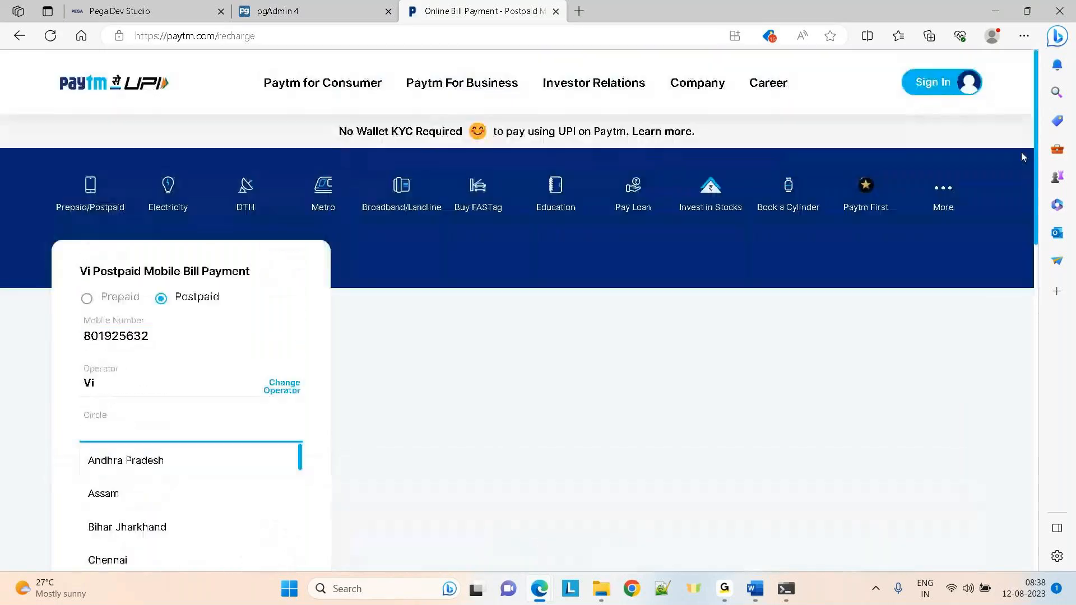
Open amazon.in through a web search in a new tab and search for mobiles
click(578, 11)
text(amazon)
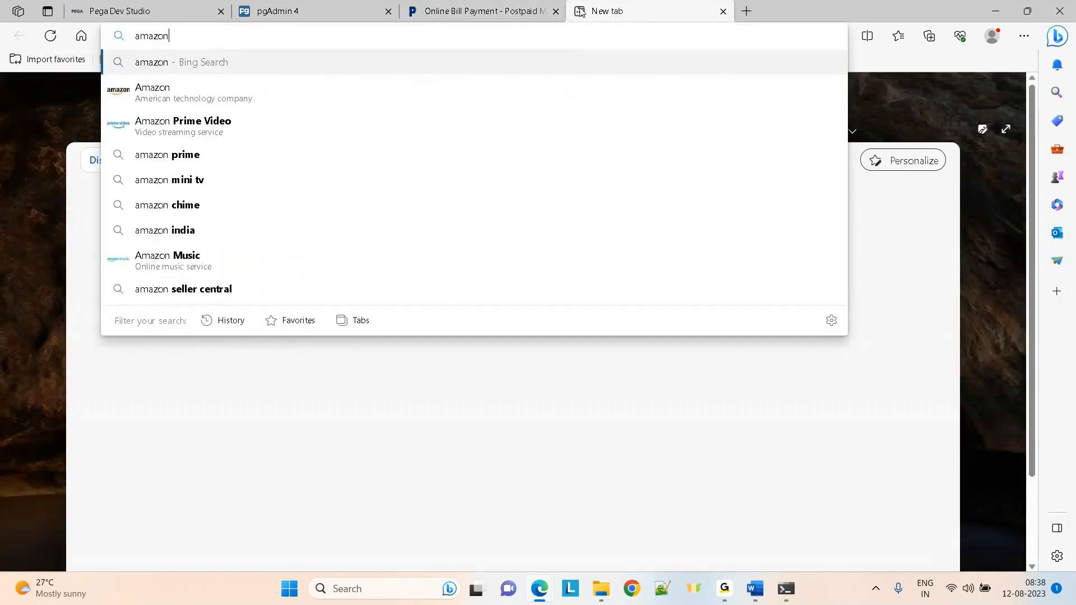
key(Return)
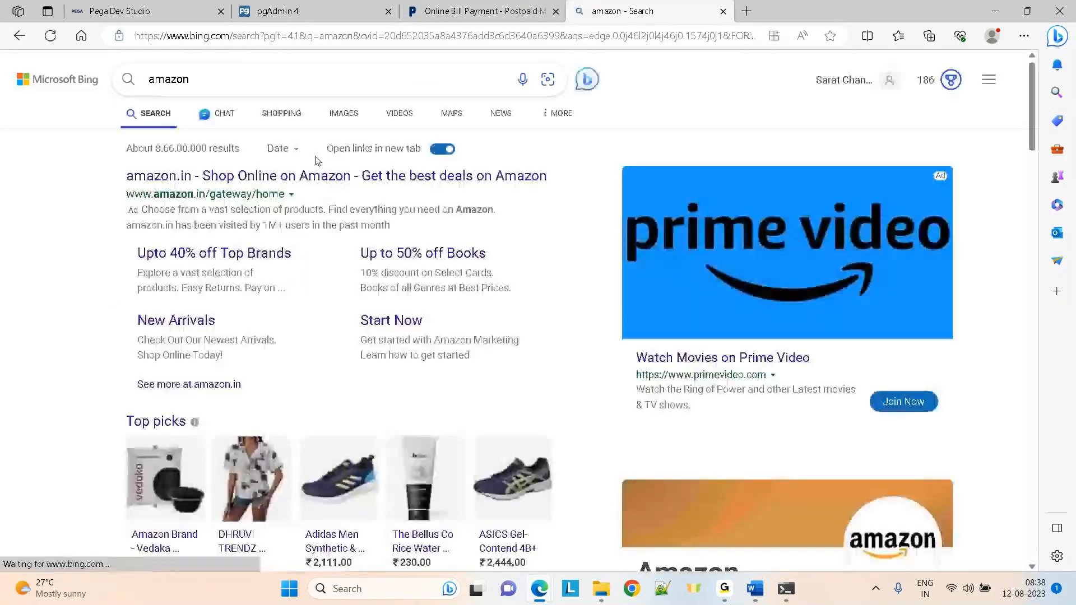
click(212, 176)
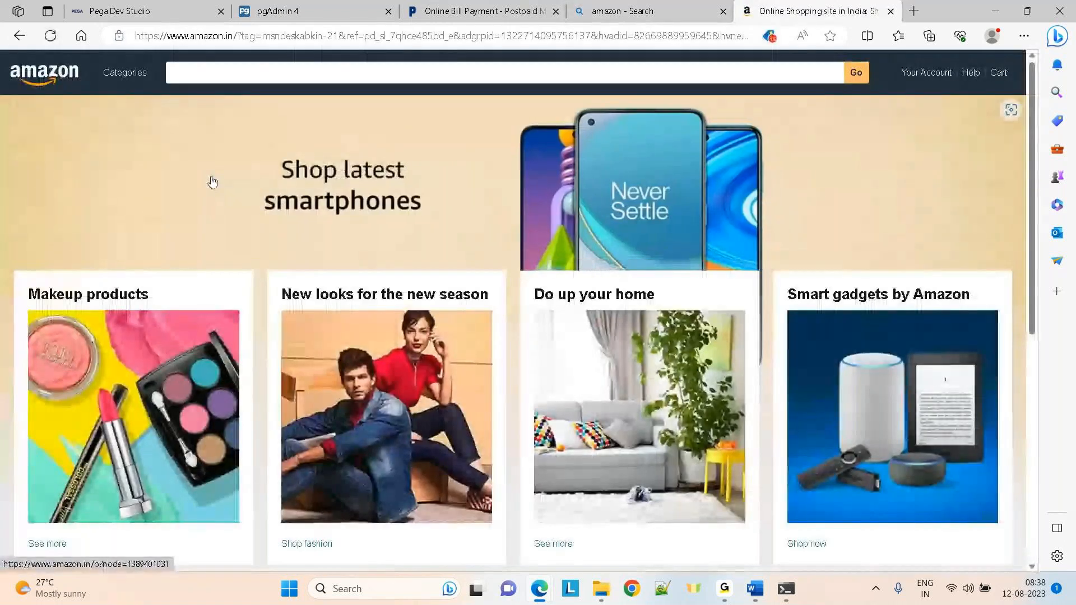
text(m)
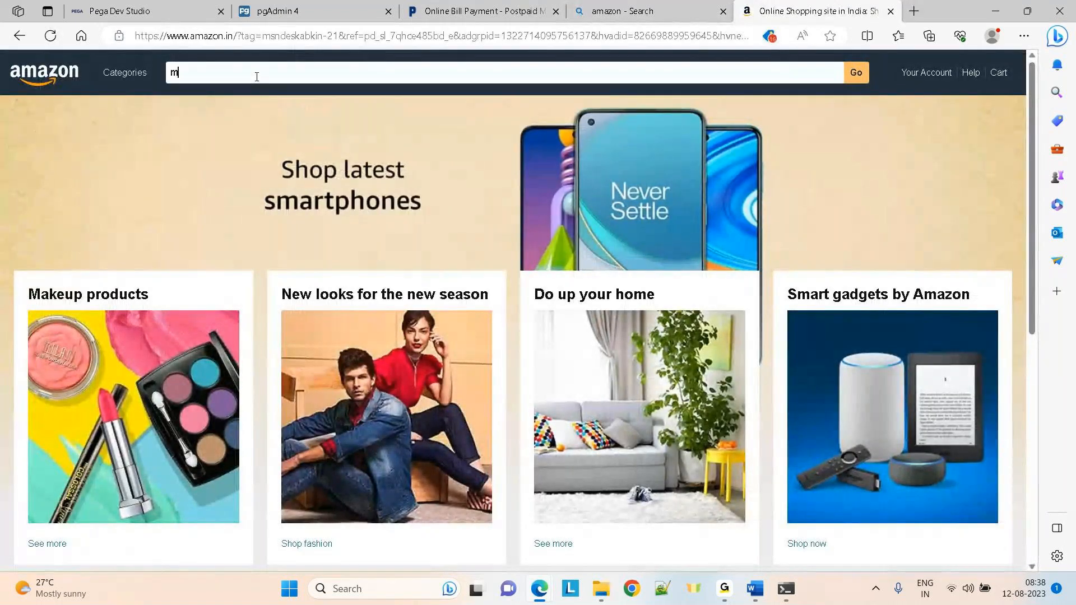
text(obiles)
key(Return)
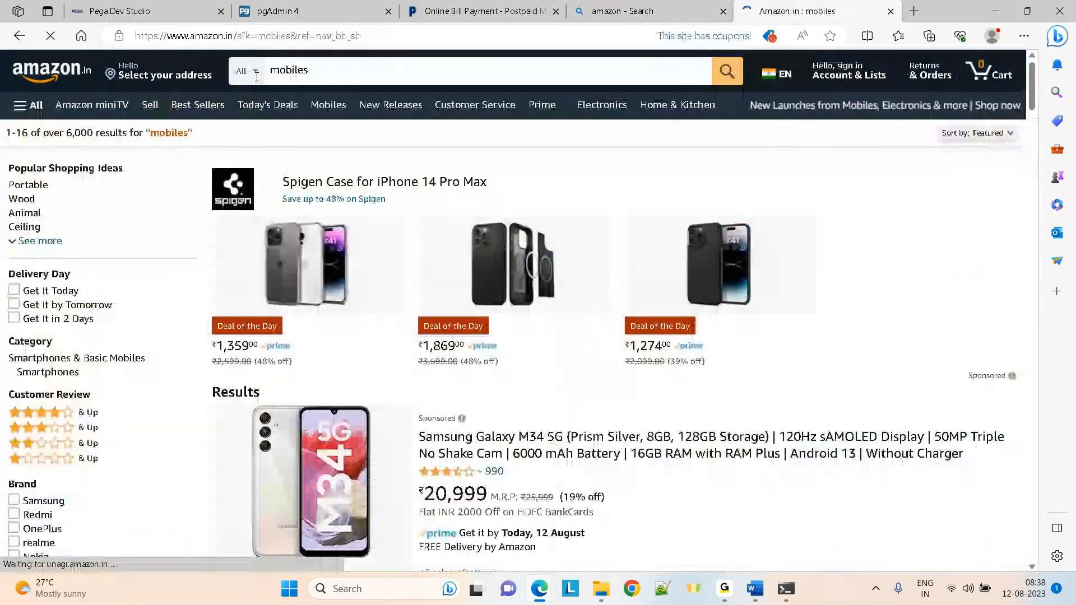
drag(1032, 82, 1031, 201)
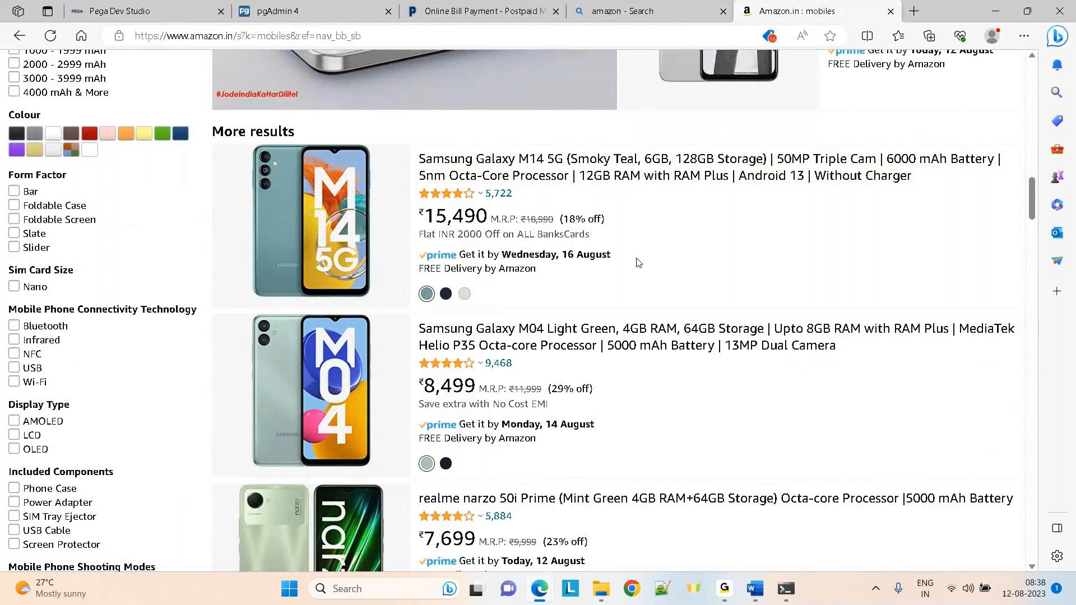
drag(1031, 191, 1022, 69)
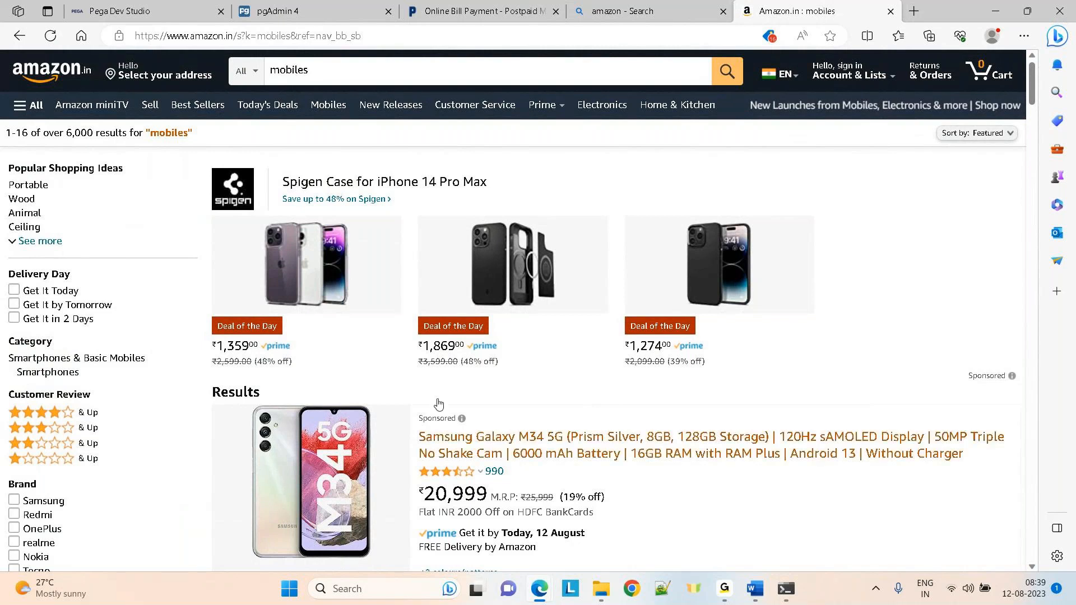
Show Amazon's bestsellers in Amazon Launchpad, then focus the address bar for a new search
click(47, 74)
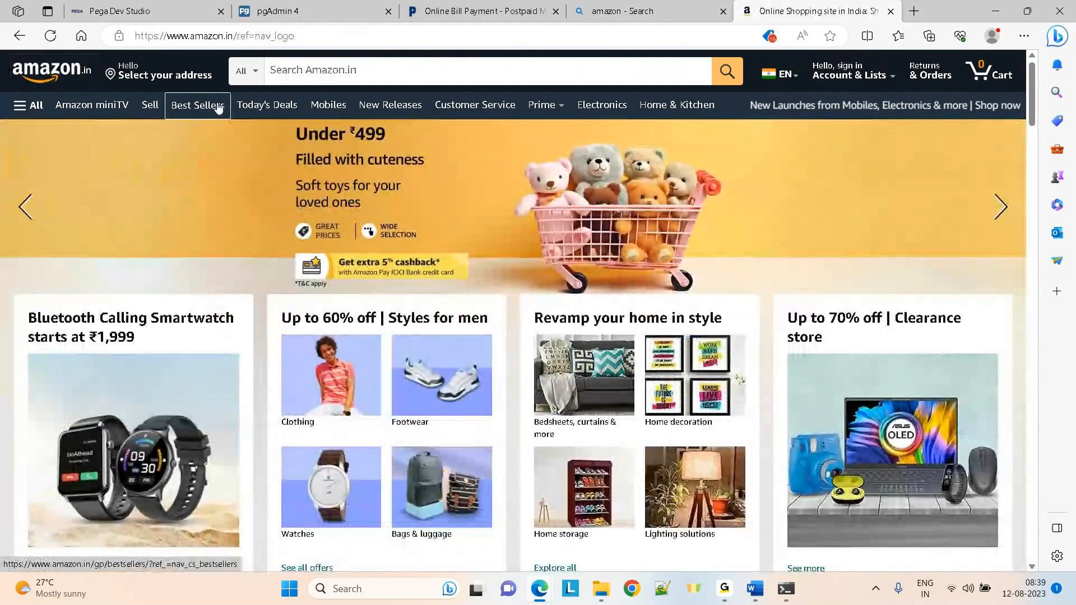
click(196, 107)
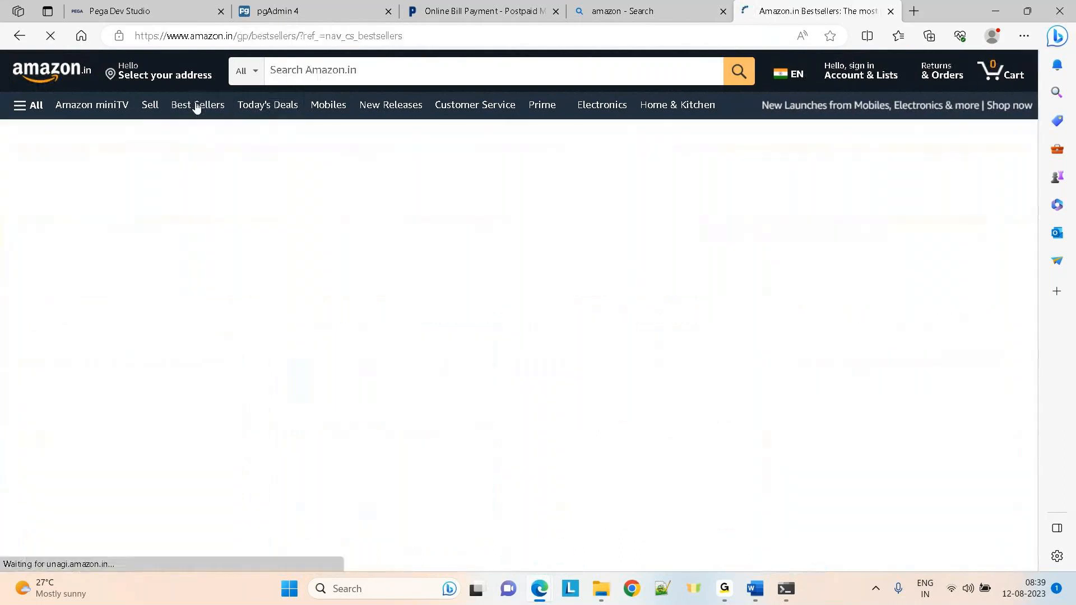
click(46, 234)
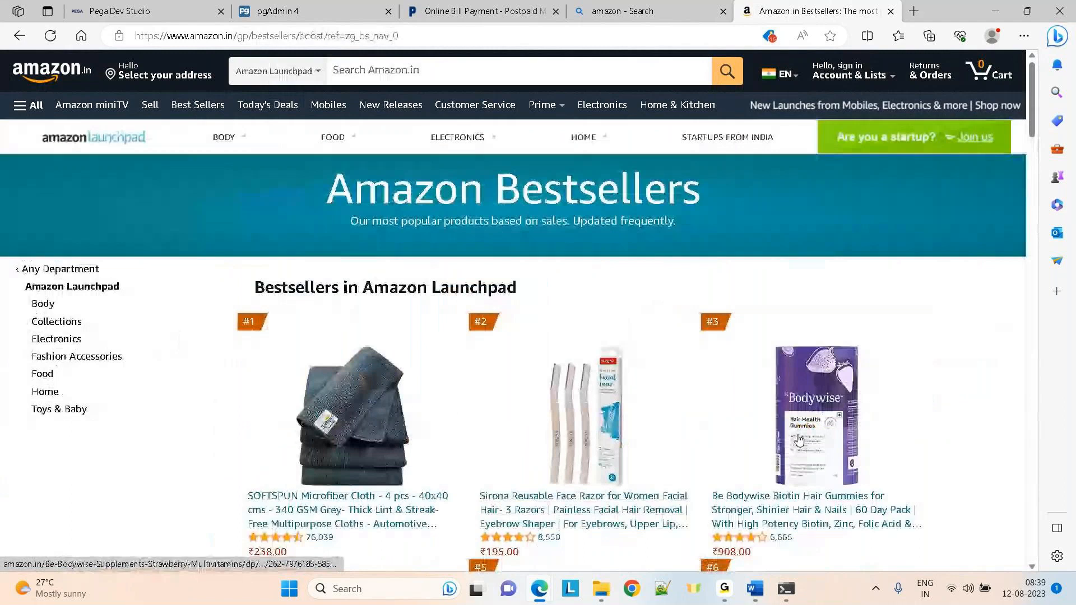
mouse_move(1031, 114)
mouse_down()
mouse_move(1025, 346)
mouse_move(1024, 114)
mouse_up()
mouse_move(365, 141)
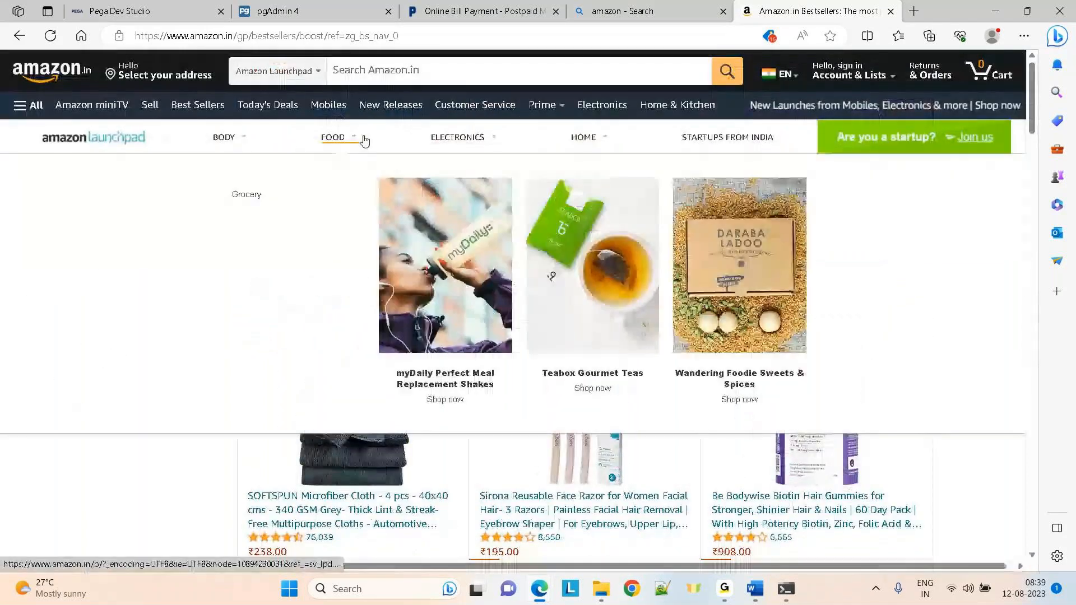
click(290, 38)
Search the web for goibibo, open goibibo.com and dismiss the login popup
text(goibibo)
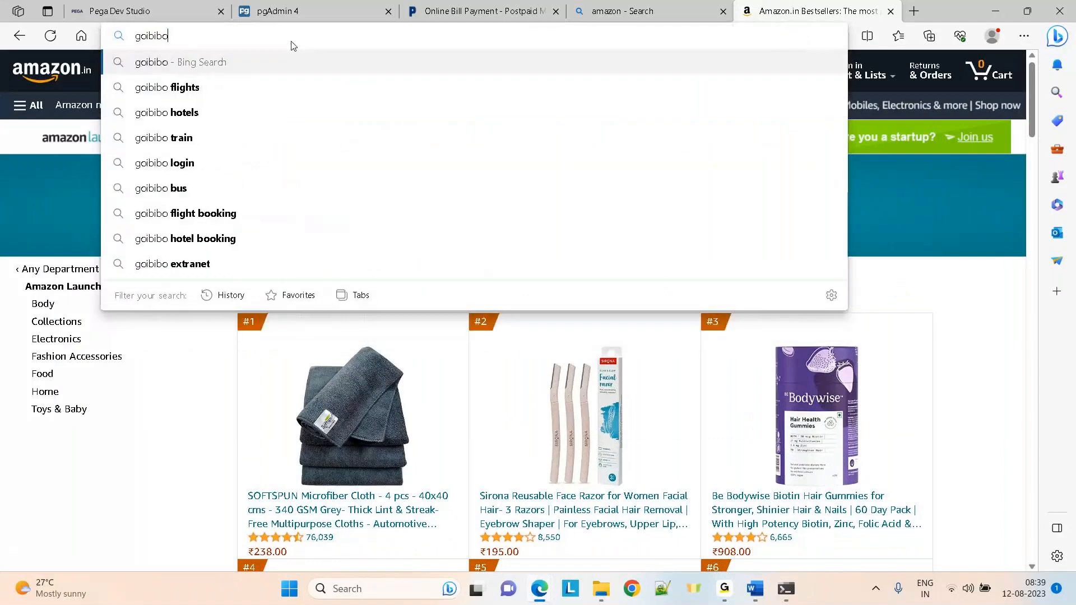
key(Return)
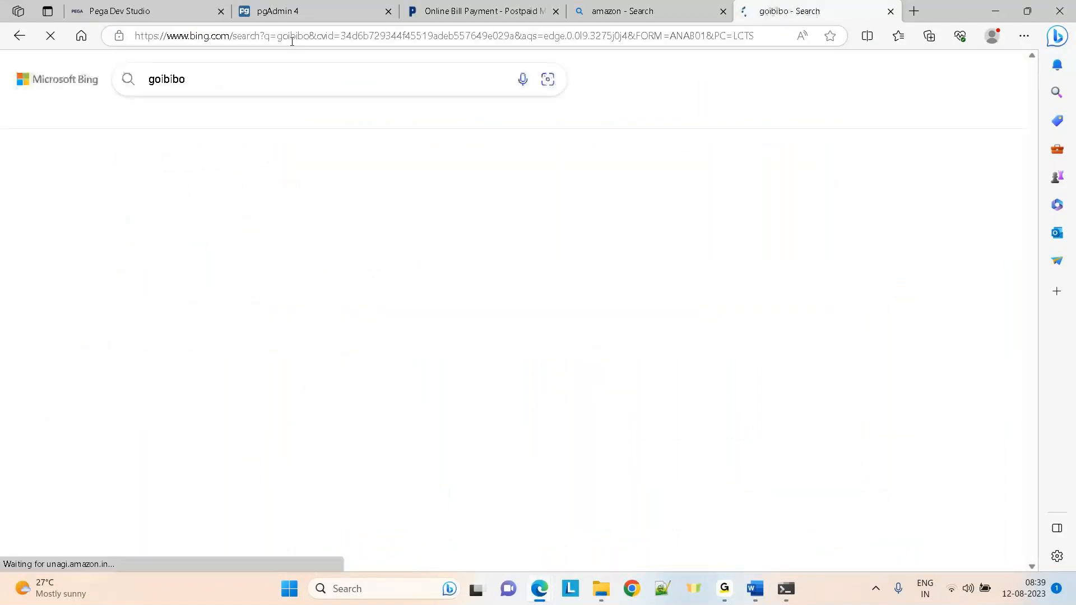
click(215, 176)
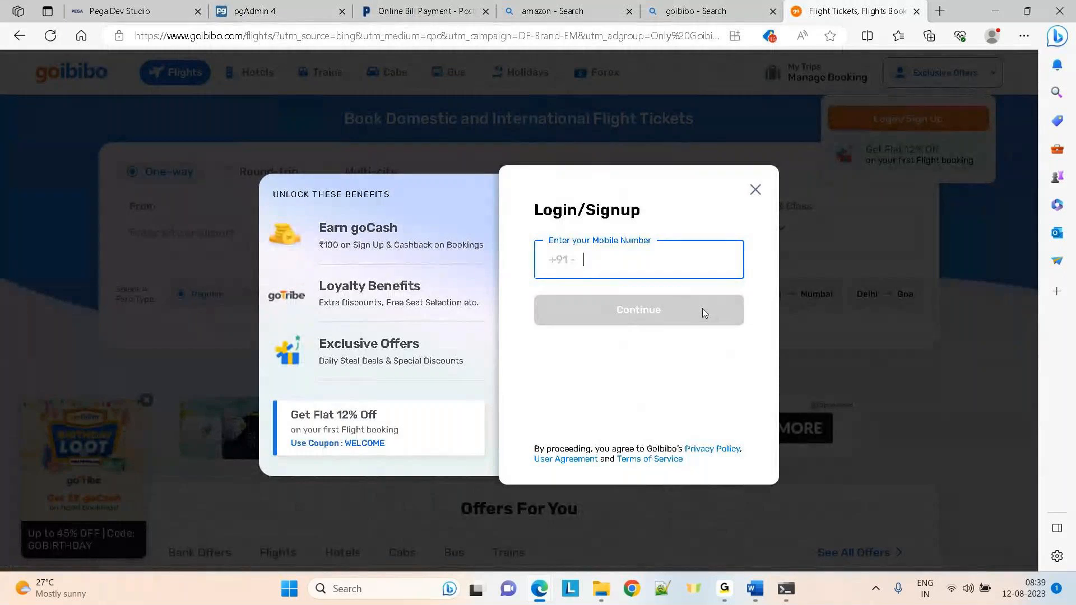
click(755, 189)
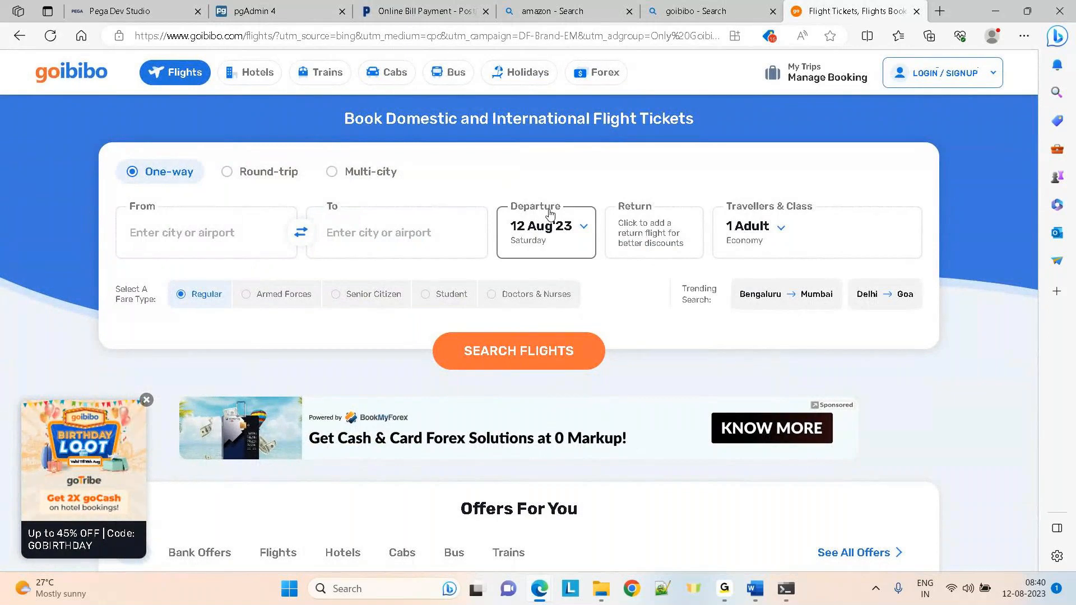
Search one-way flights from Mumbai to Hyderabad departing 29 September
click(217, 235)
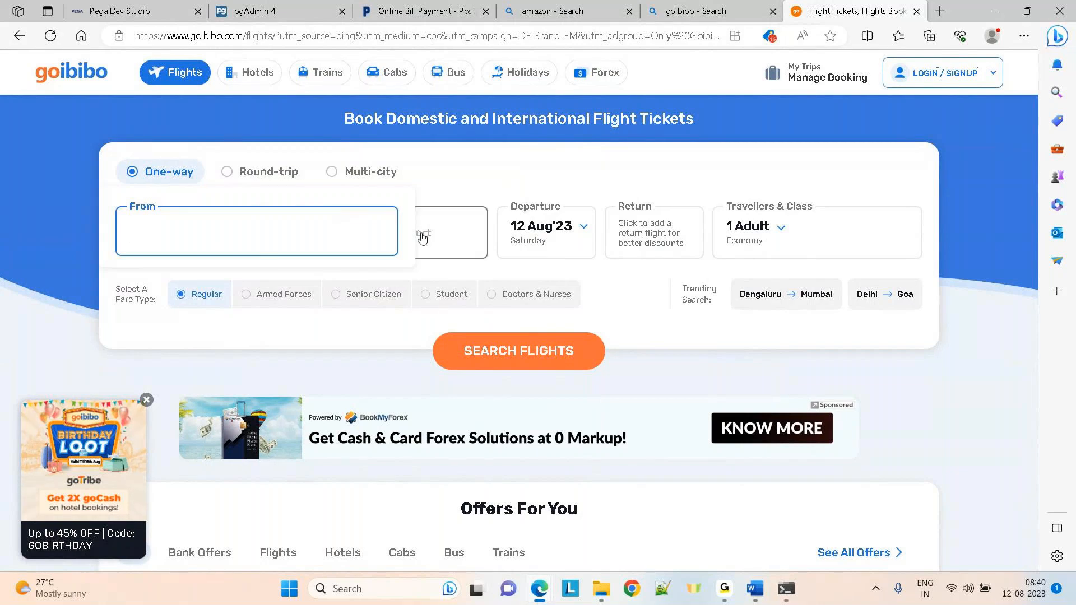
click(439, 241)
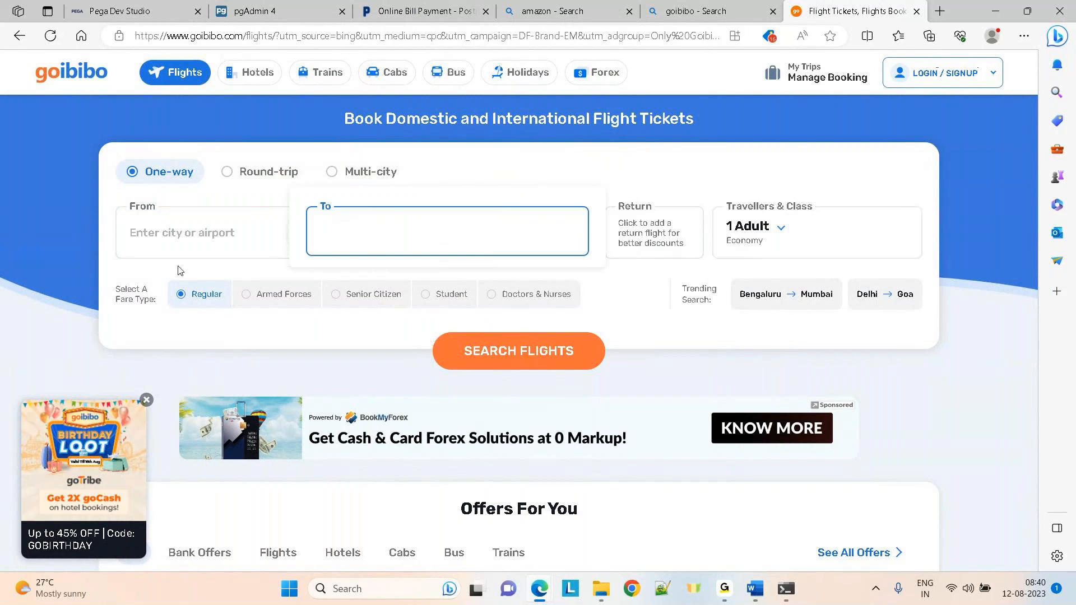
click(153, 255)
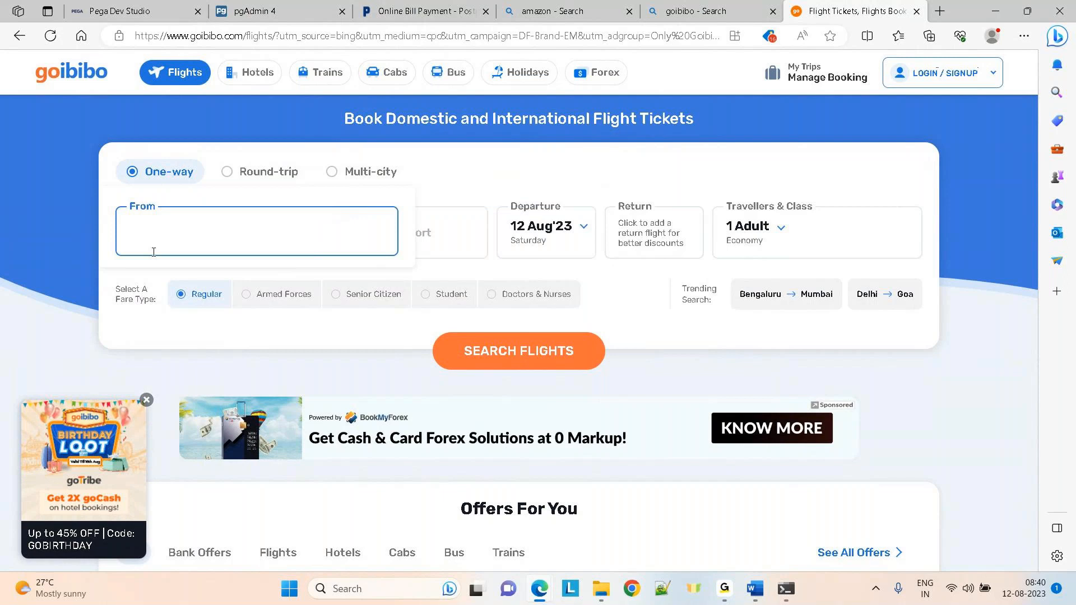
text(mum)
click(202, 290)
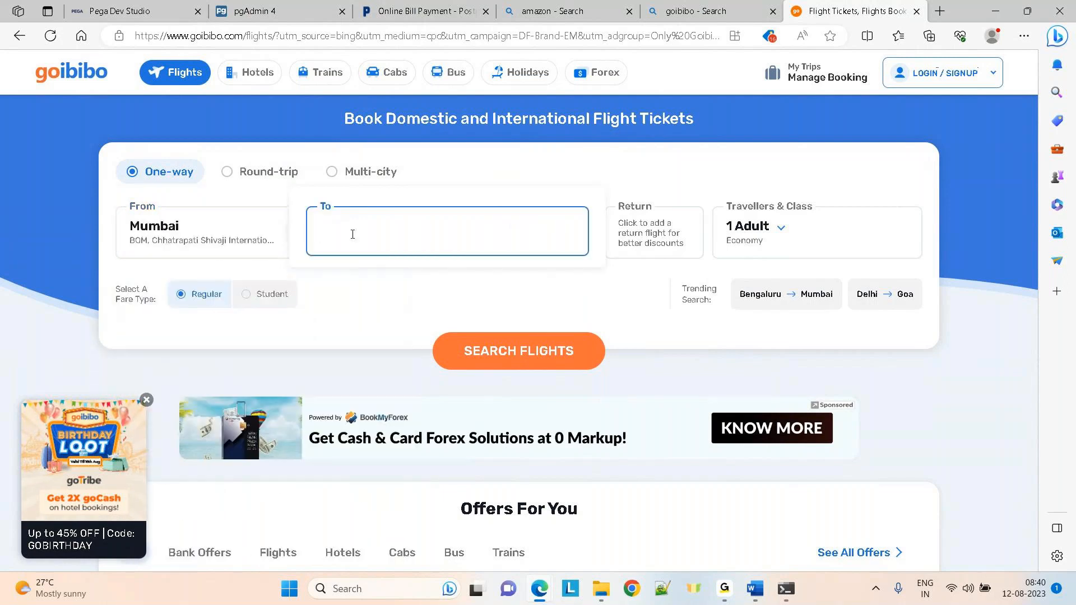
text(hyd)
click(435, 319)
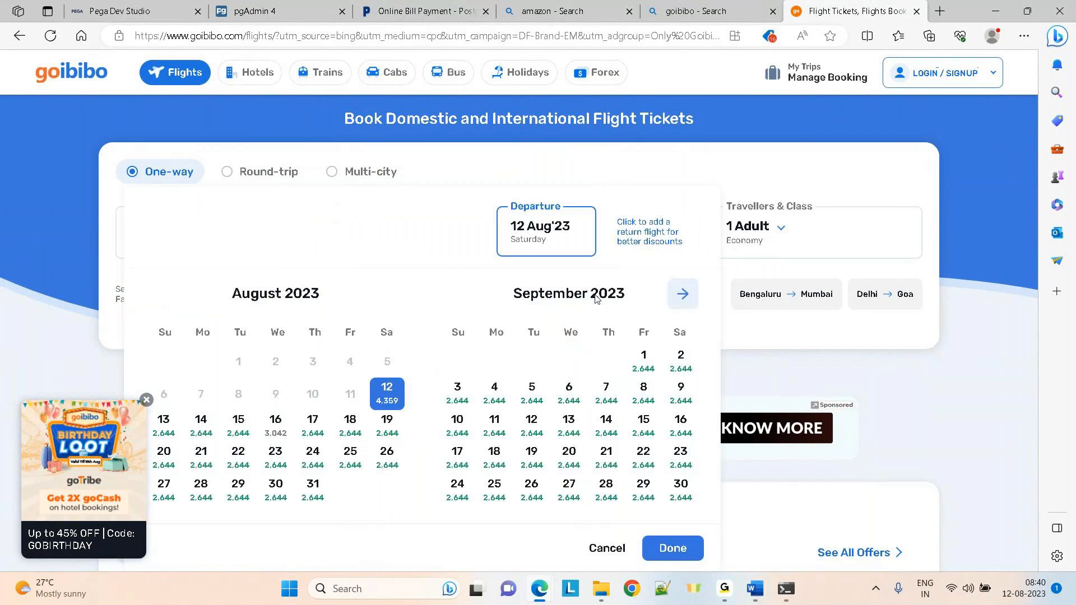
click(648, 498)
click(672, 548)
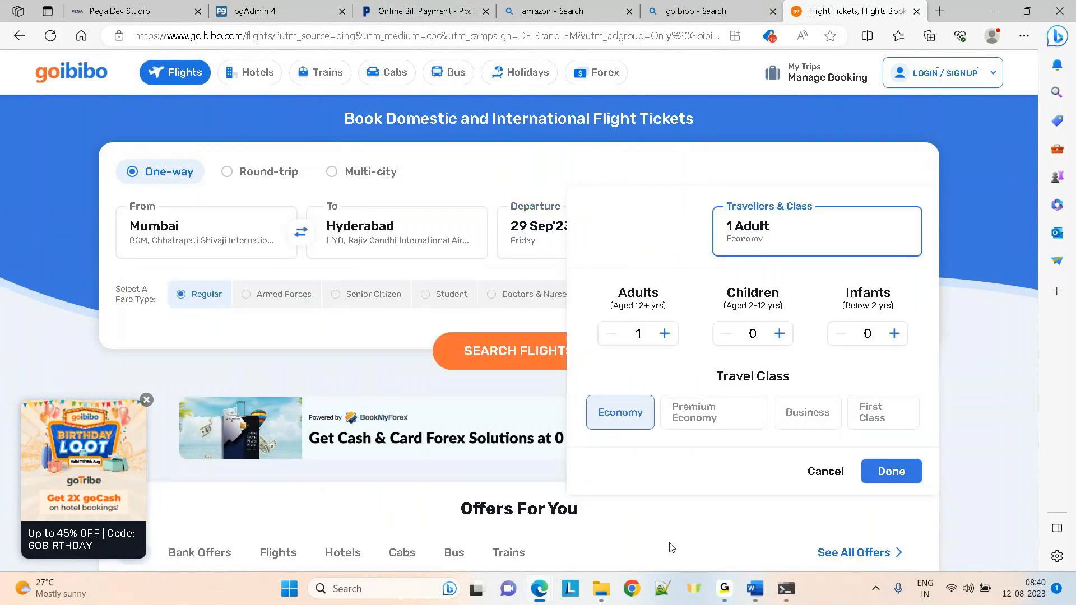
click(494, 365)
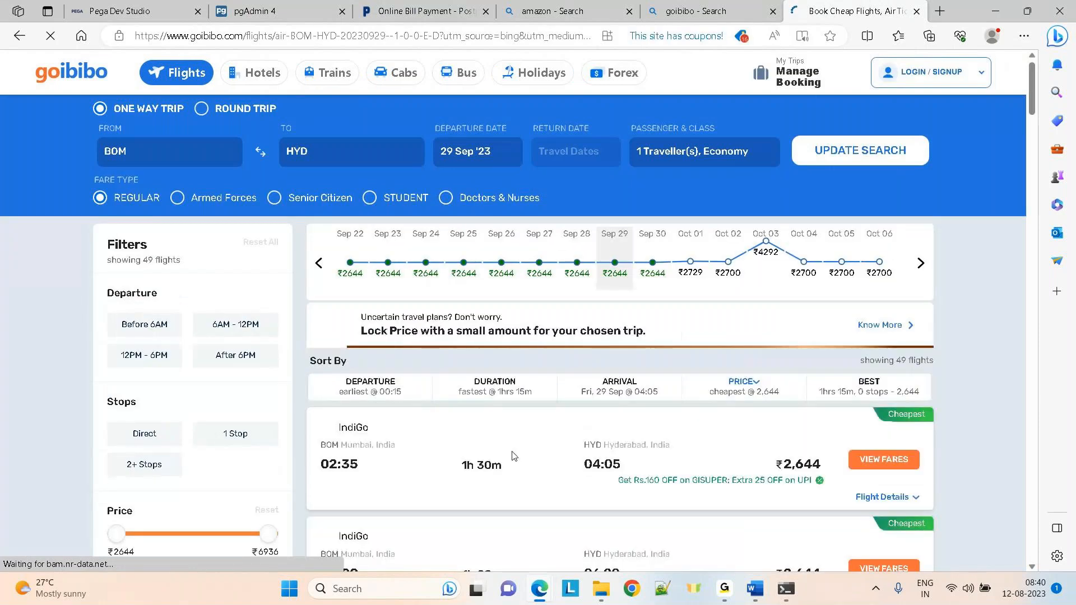
mouse_move(1030, 95)
mouse_down()
mouse_move(1036, 203)
mouse_move(1046, 83)
mouse_up()
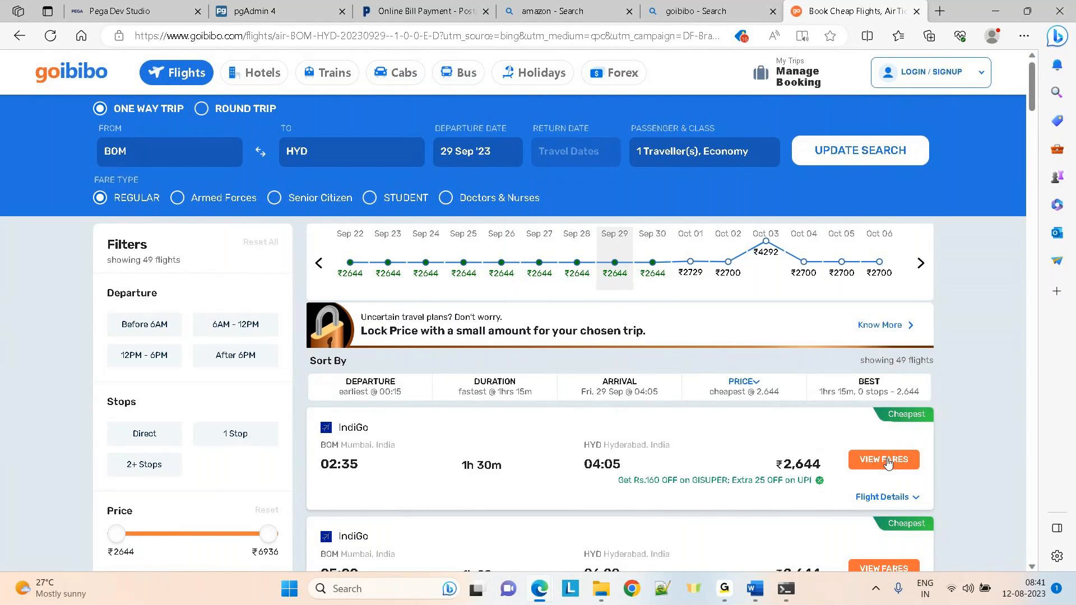
mouse_move(725, 589)
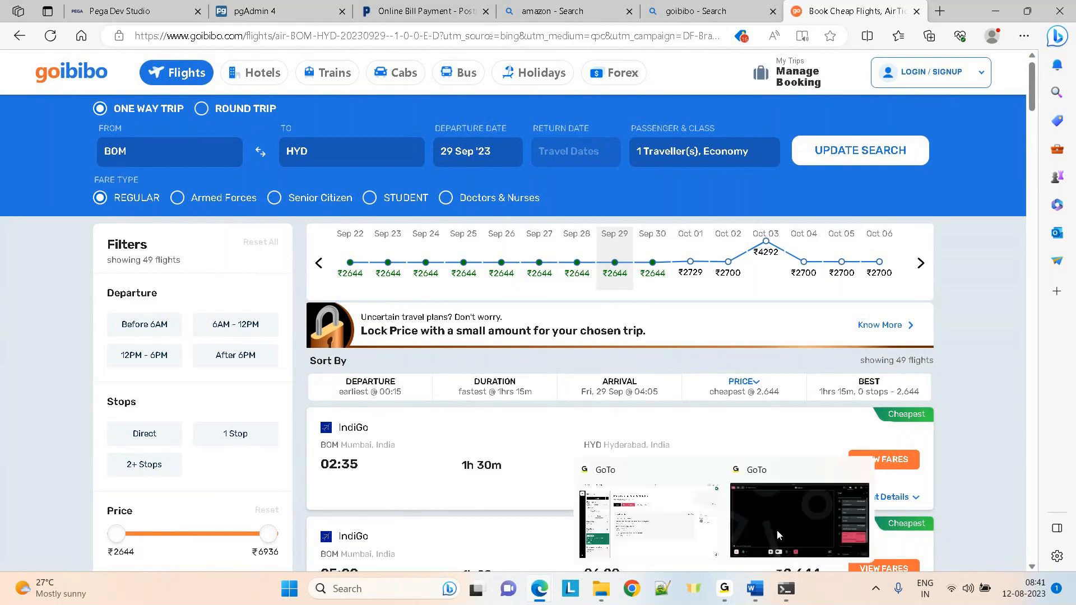
drag(1034, 102, 1027, 17)
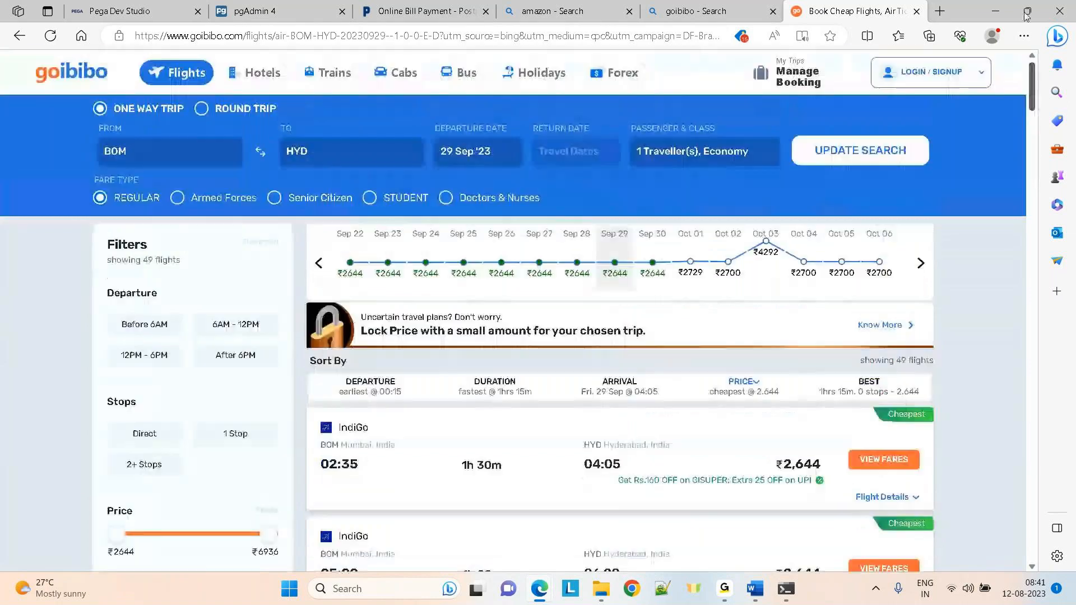
Switch to Hotels and pick Singapore from Trending Cities as the destination
click(268, 80)
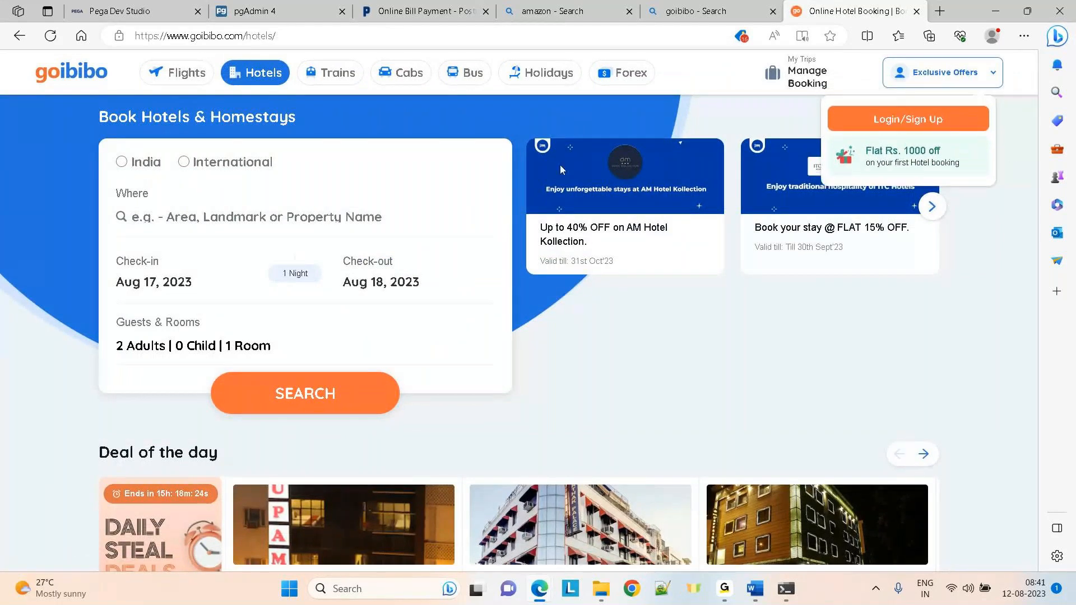
click(348, 216)
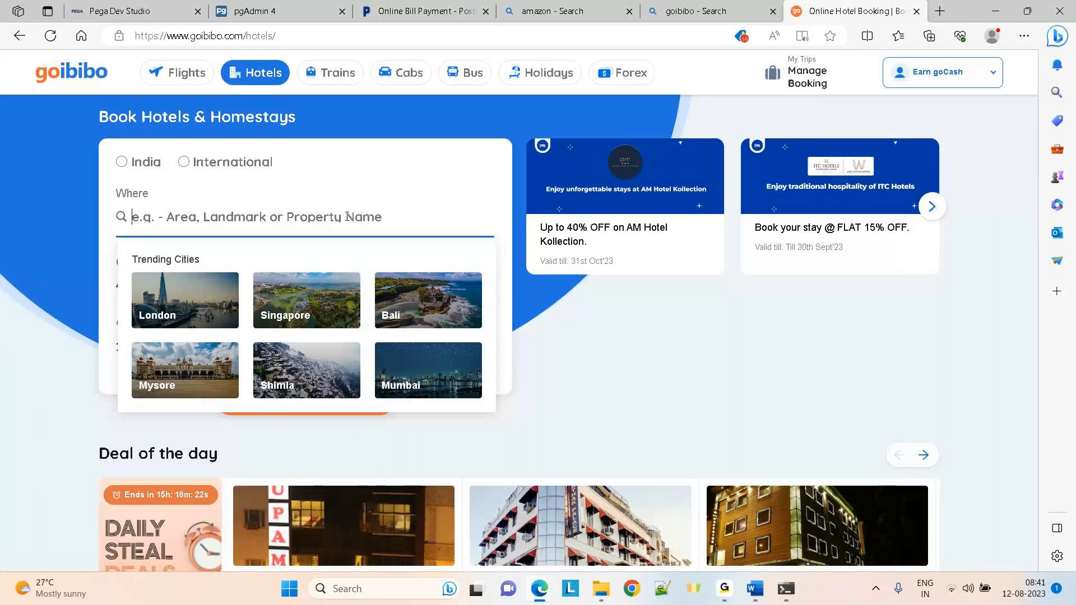
click(307, 300)
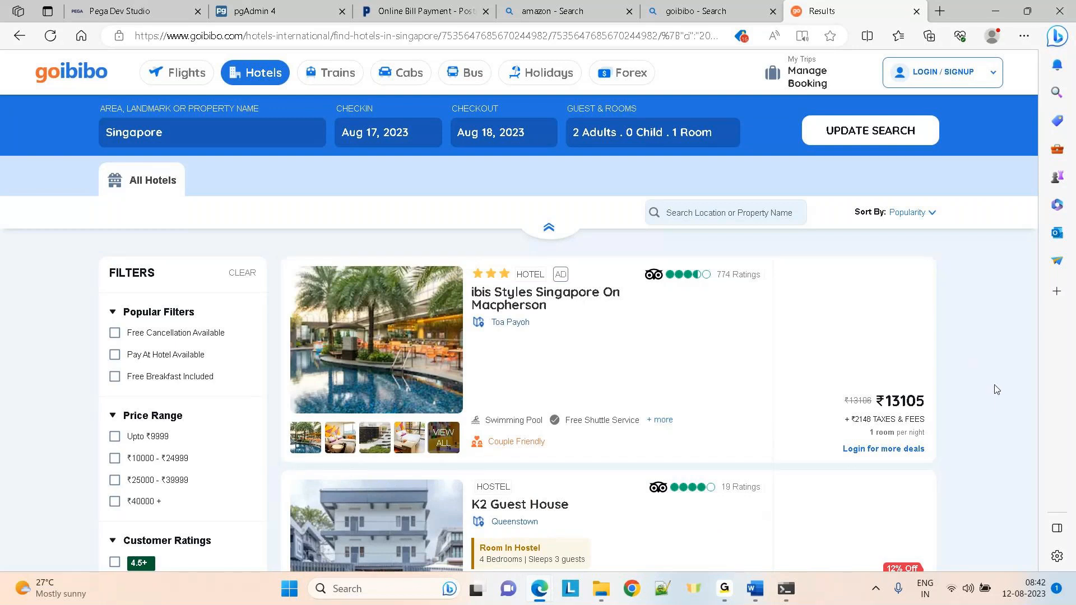
Change the hotel destination to Guwahati, Assam and dismiss the login prompt
click(225, 139)
text(Si)
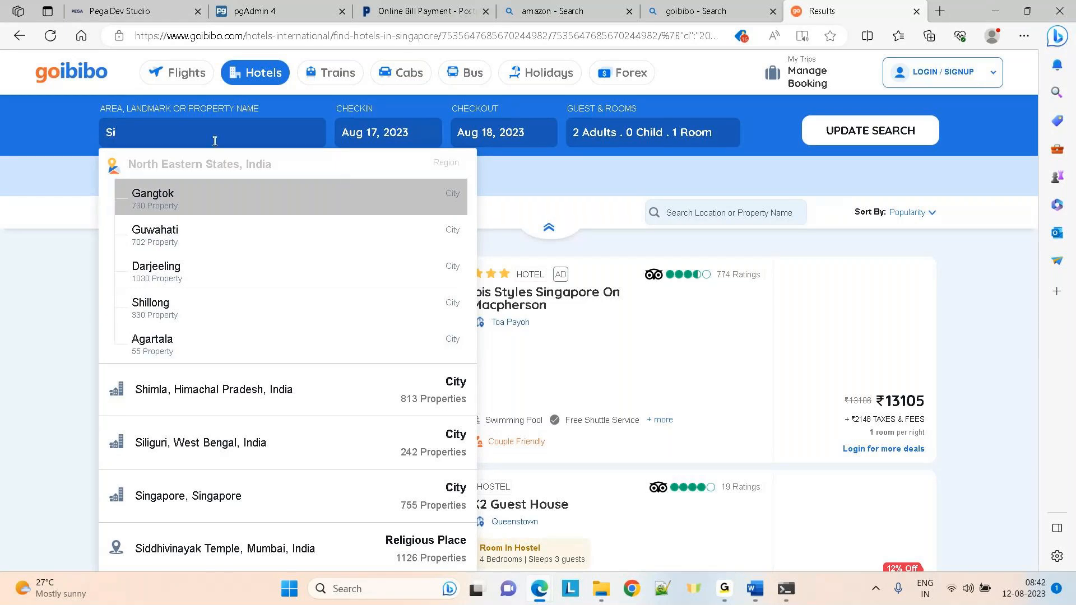
click(179, 231)
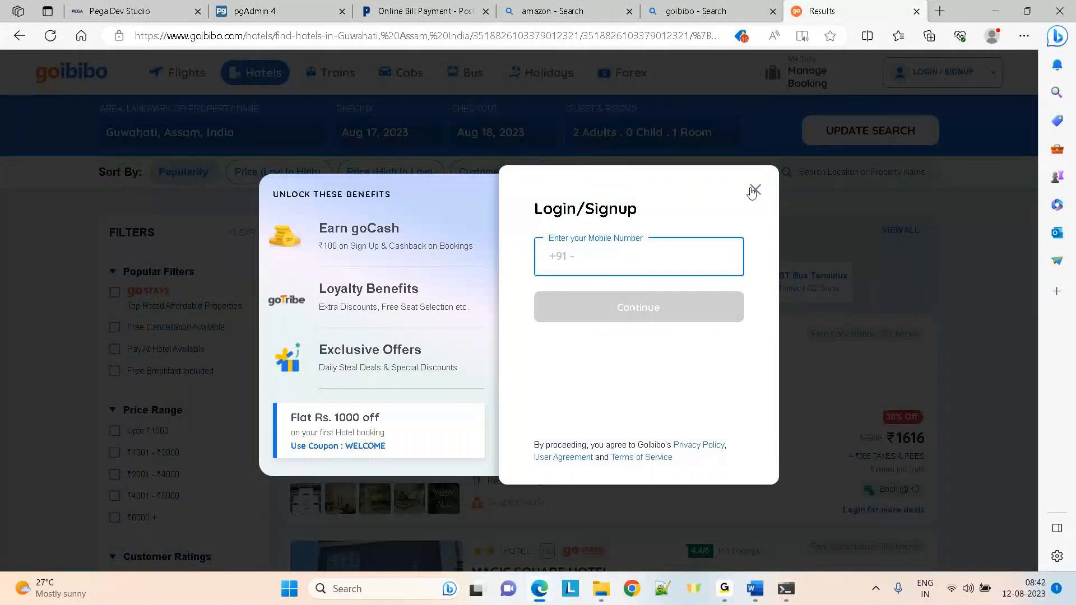
click(755, 190)
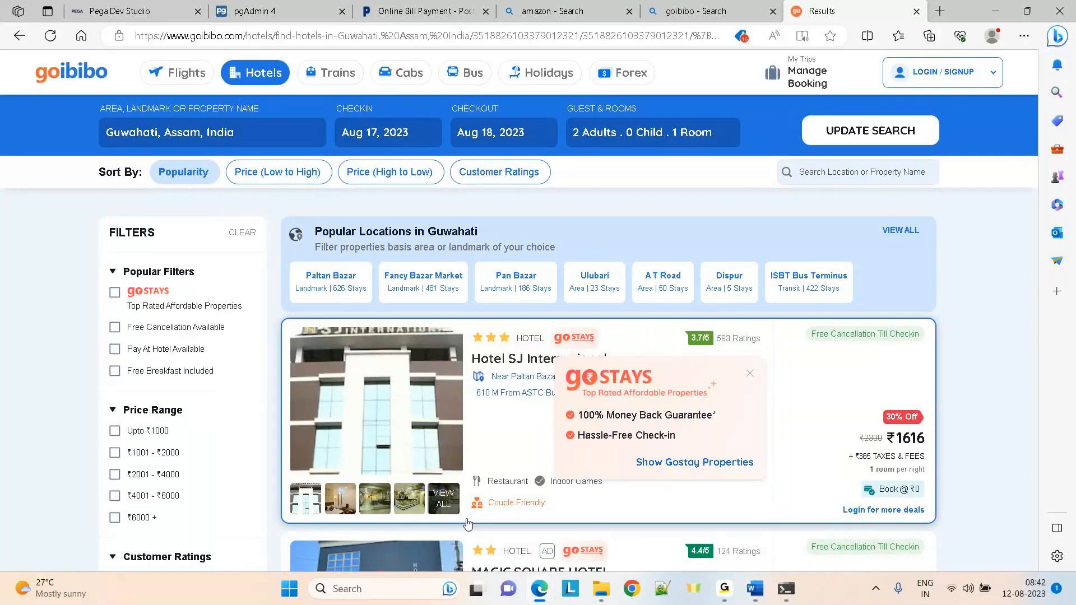
click(261, 130)
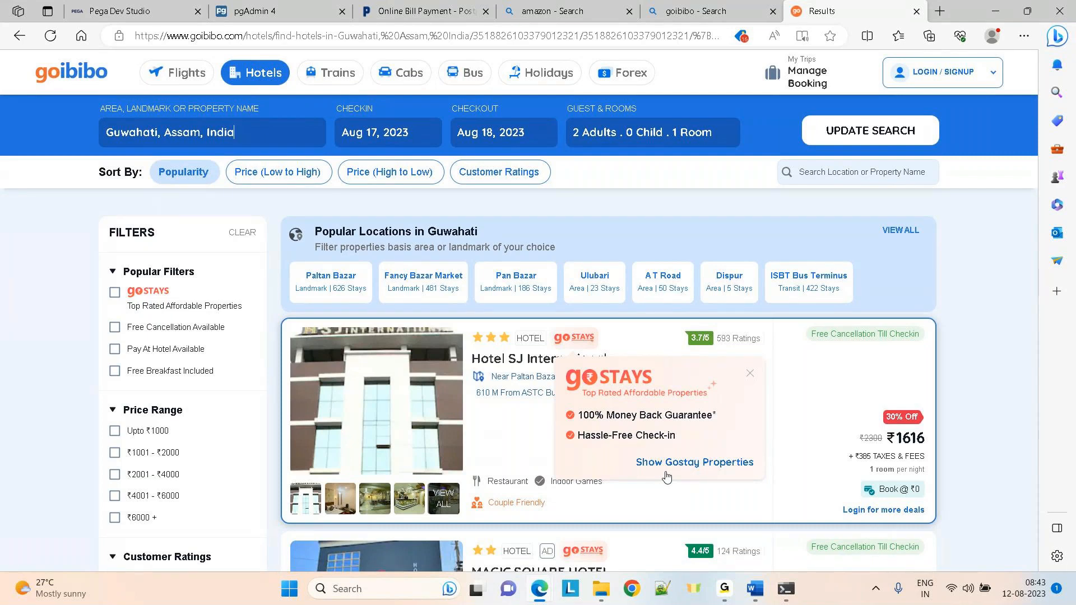
Close the bill payment, Amazon, goibibo and hotel results browser tabs
click(486, 12)
click(486, 13)
click(486, 12)
key(ctrl+1)
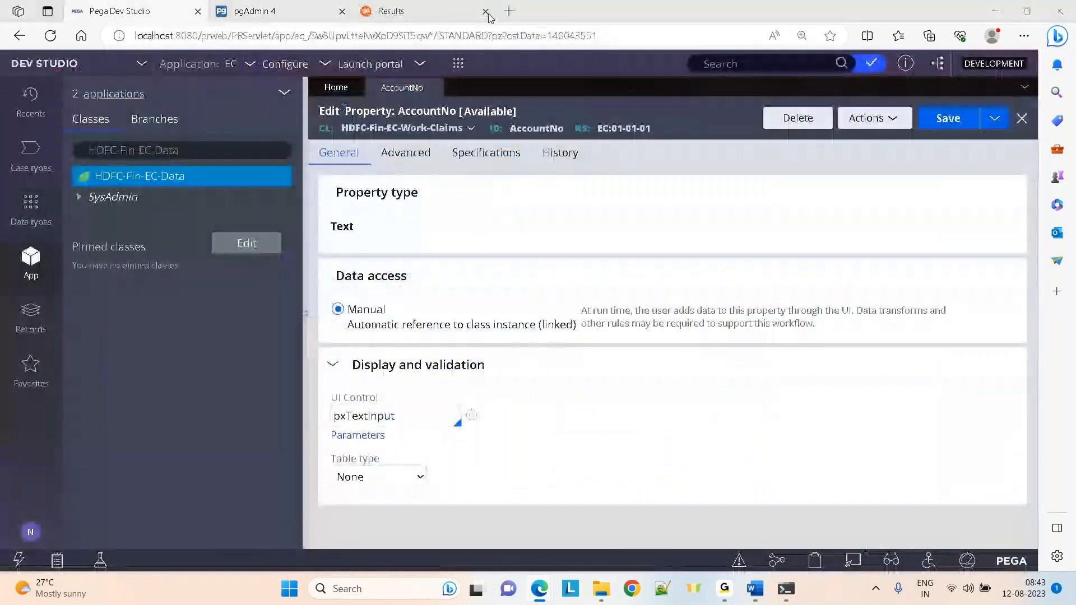
click(488, 16)
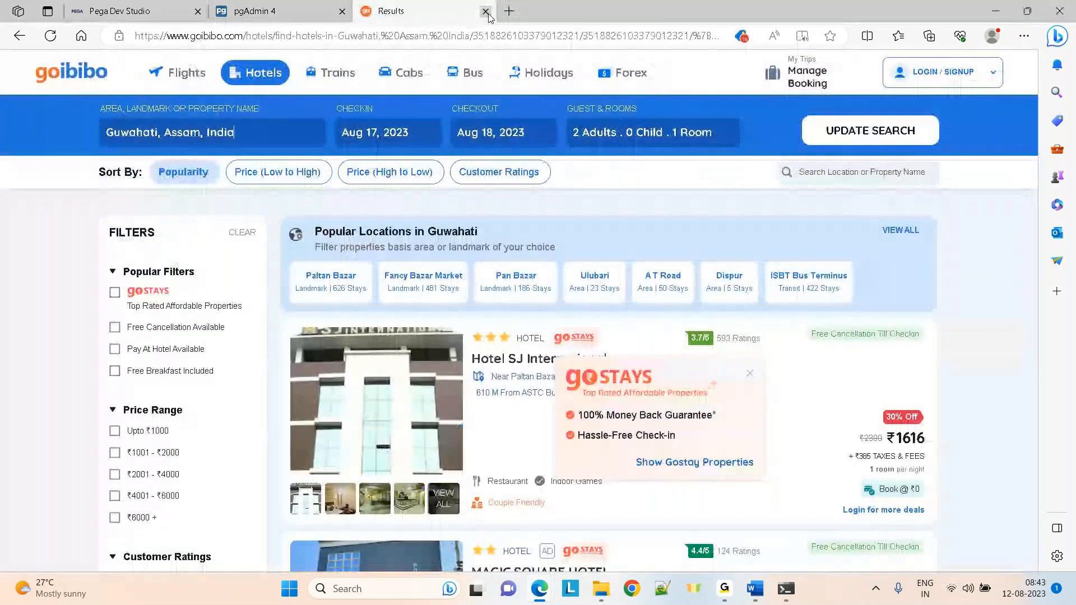
click(486, 12)
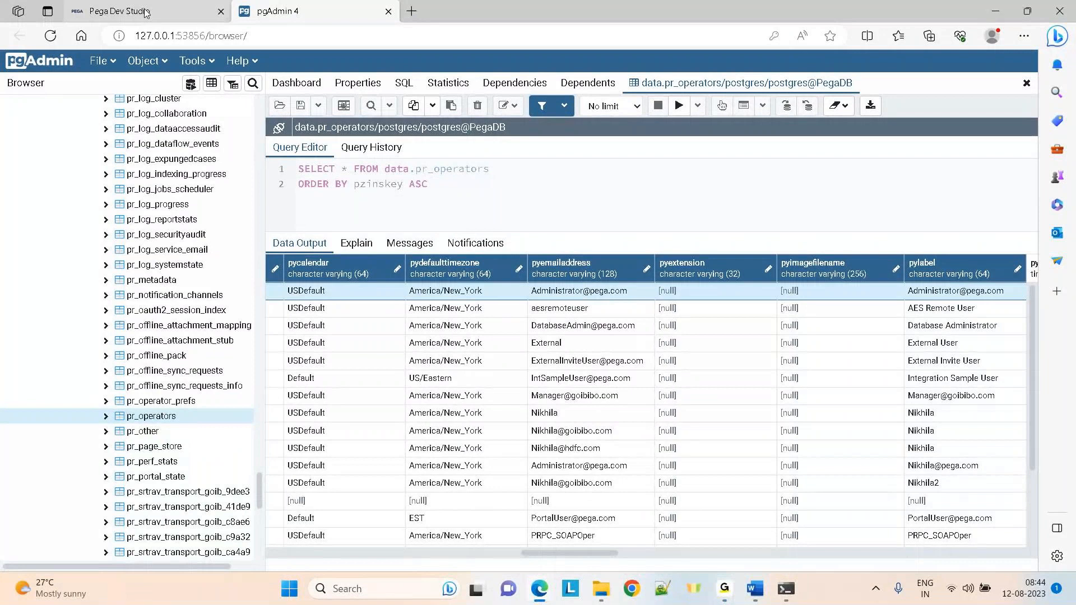
Return to the Pega Dev Studio tab with the AccountNo property form
click(119, 5)
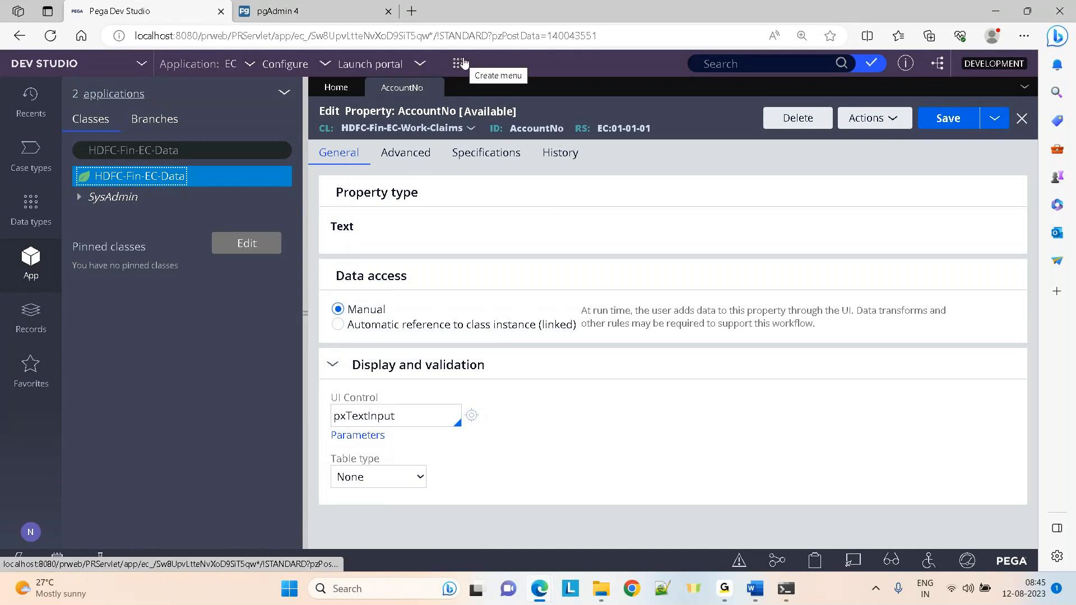
Change the class filter to 'work' and show the HDFC-Fin-EC-Work class tree
click(191, 151)
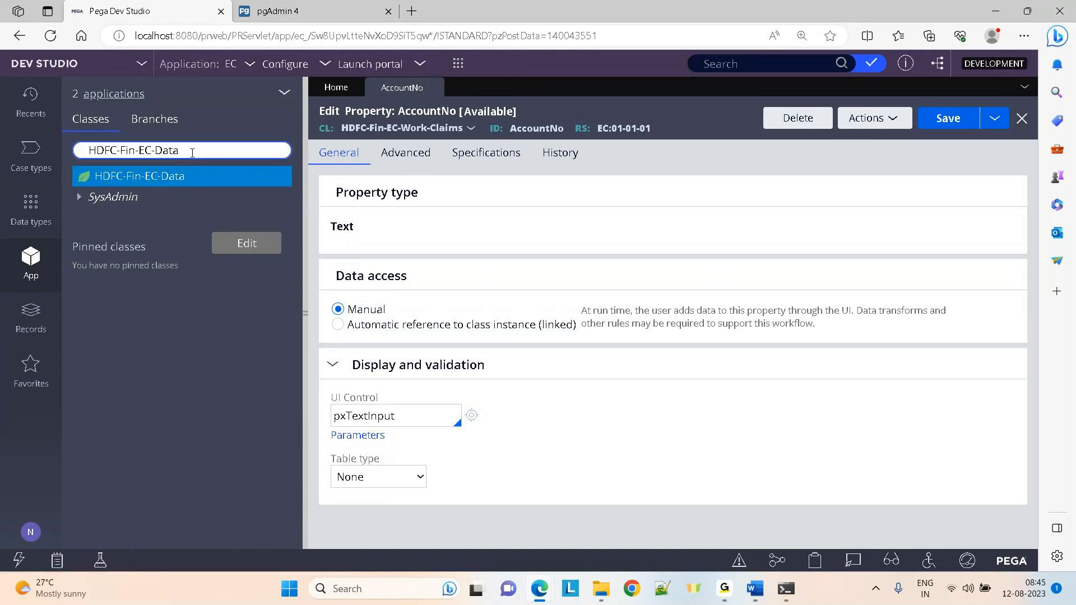
key(BackSpace)
key(BackSpace)
key(BackSpace)
key(BackSpace)
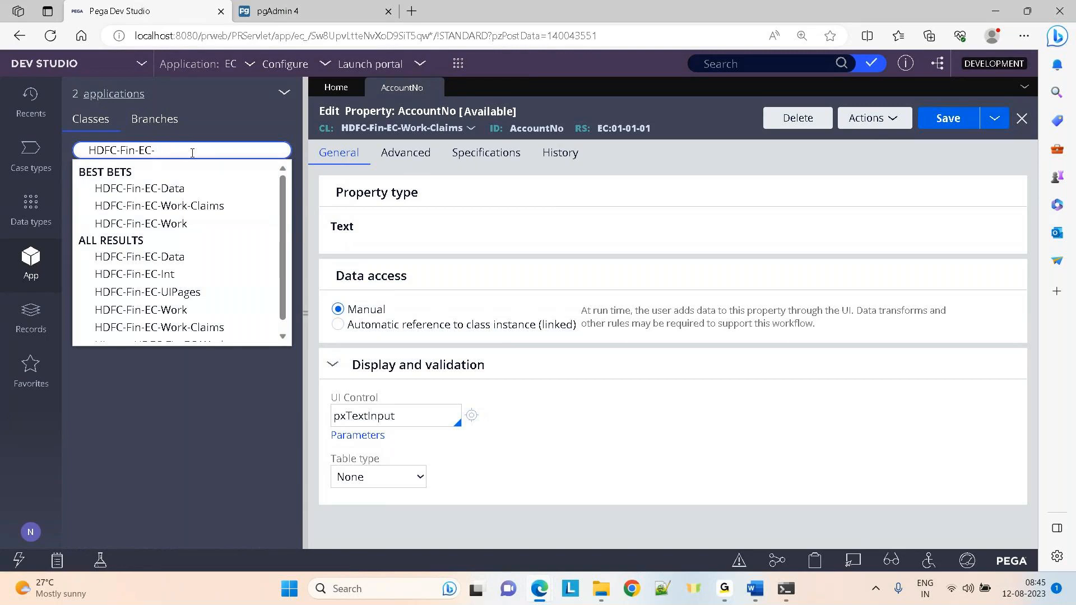
text(work)
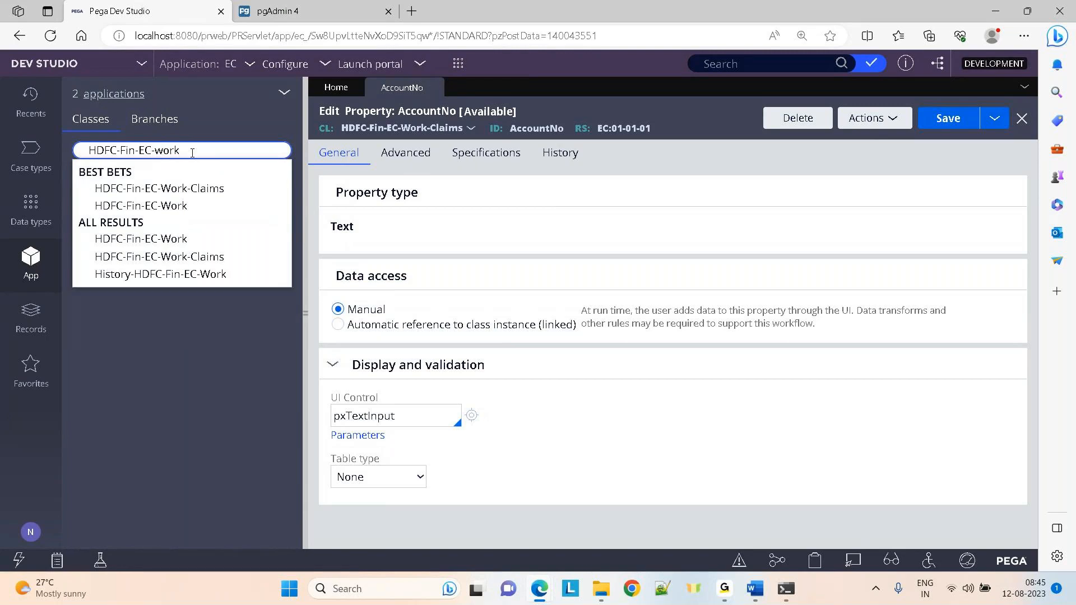
click(168, 206)
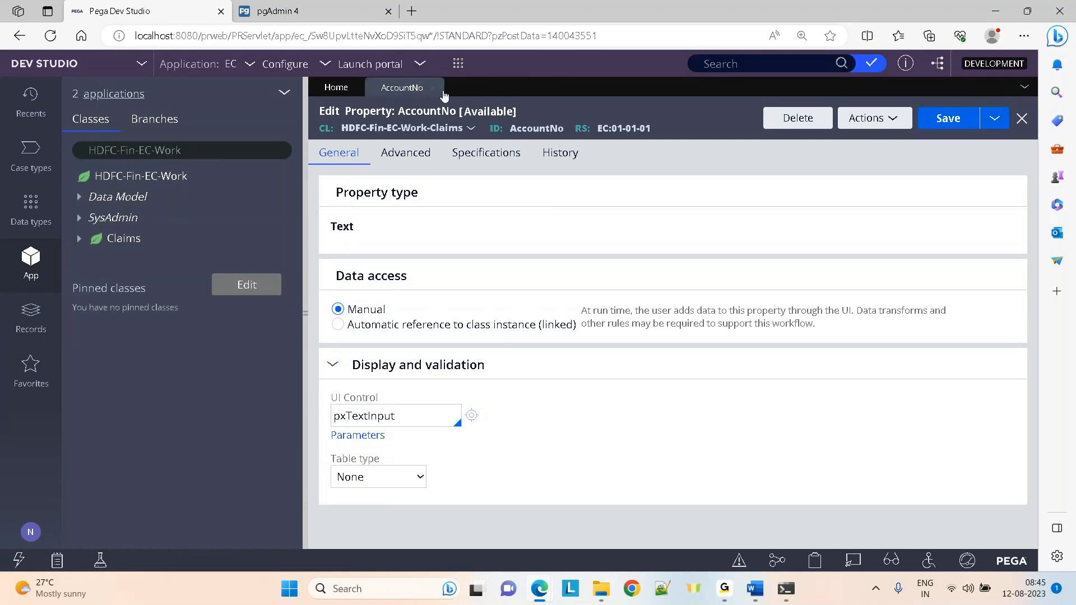
Close the AccountNo property form, glancing at pgAdmin 4 before returning to Pega
click(433, 89)
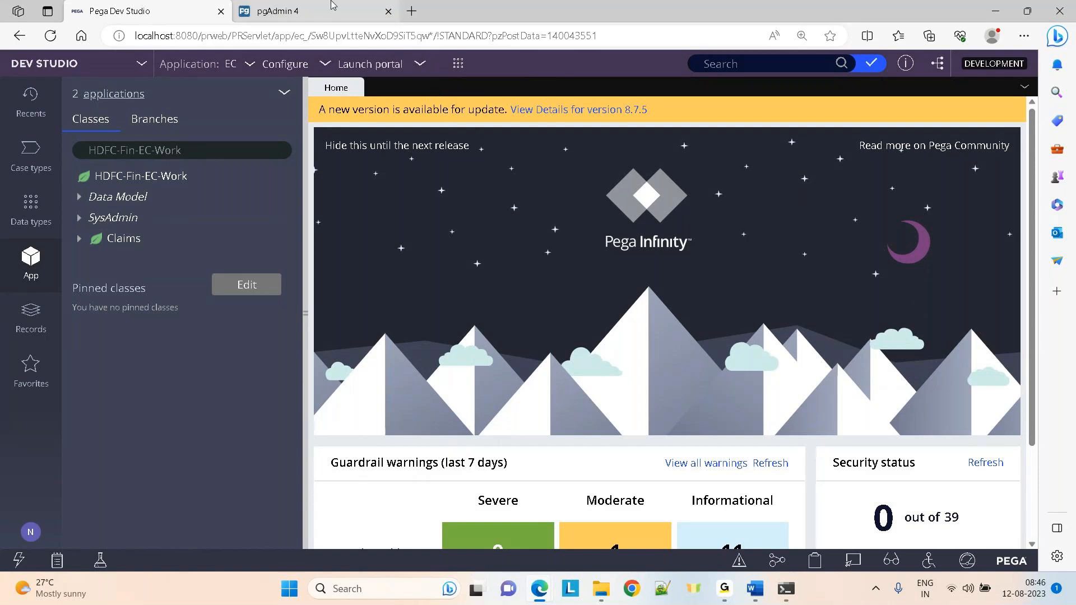
click(330, 6)
click(155, 8)
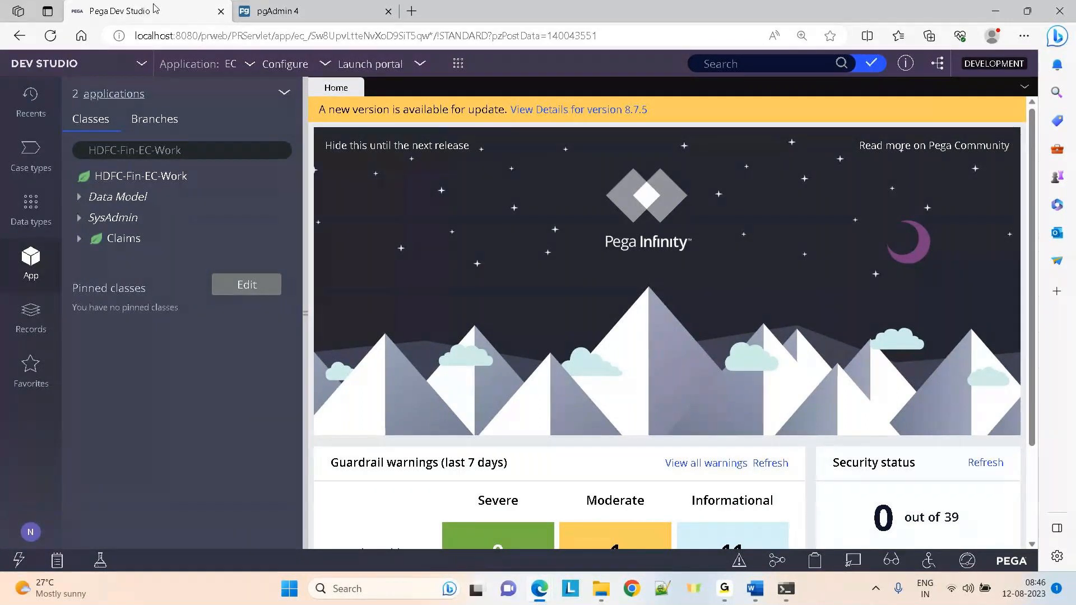
click(325, 7)
click(146, 10)
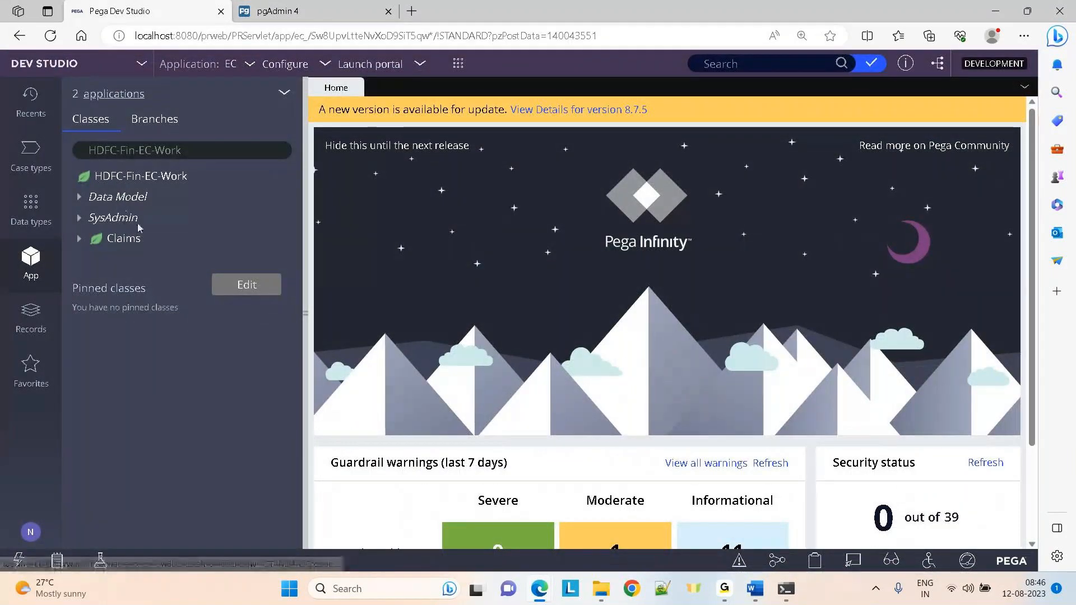
List the Claims case instances, collapse the Claims branch, and switch to pgAdmin 4
right_click(120, 244)
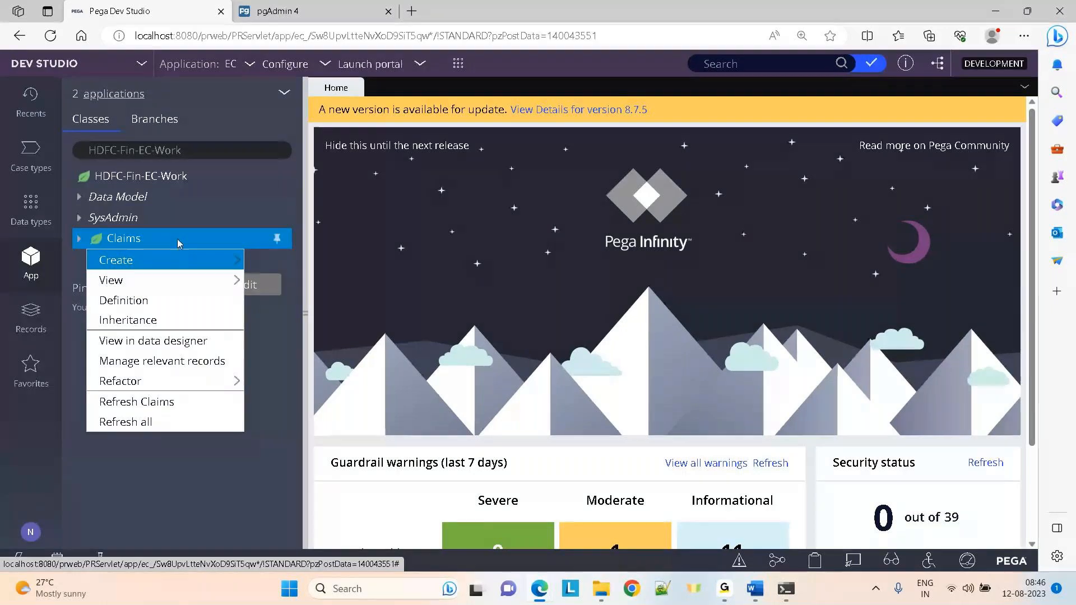
click(163, 238)
click(164, 238)
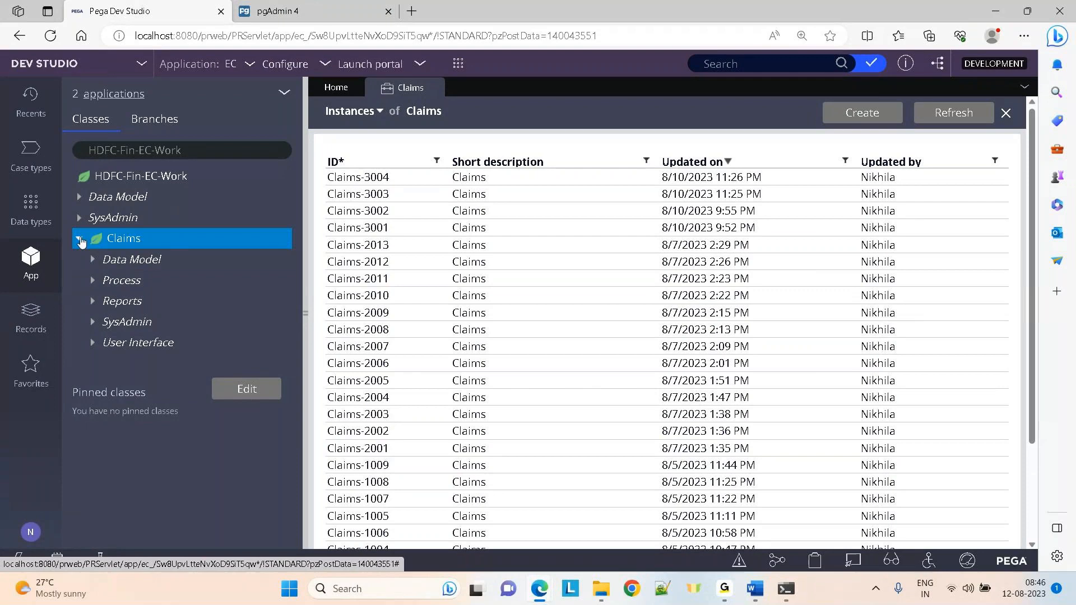
click(80, 240)
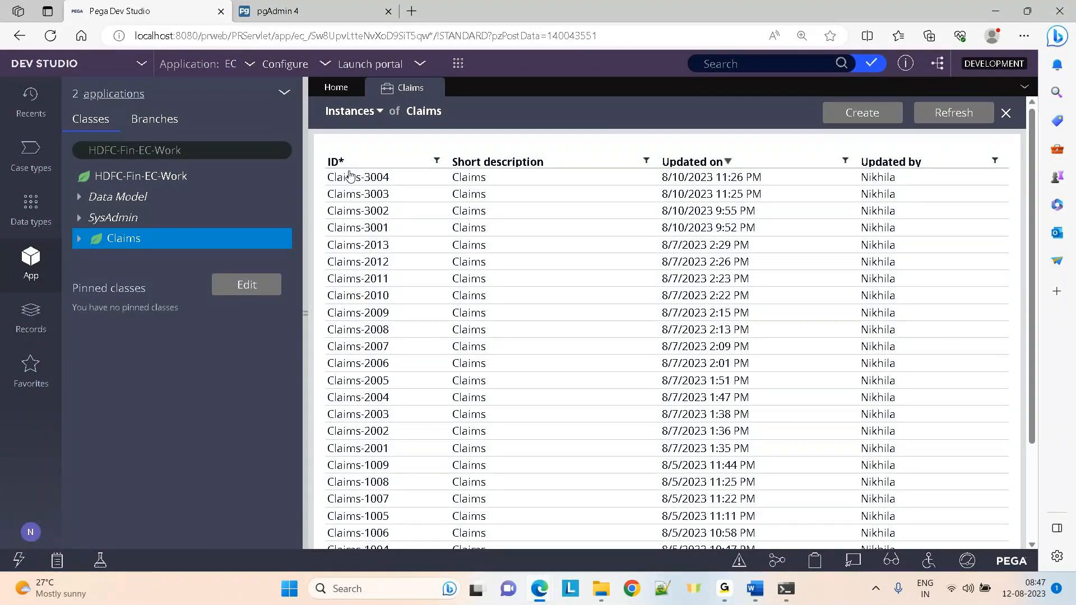
click(336, 5)
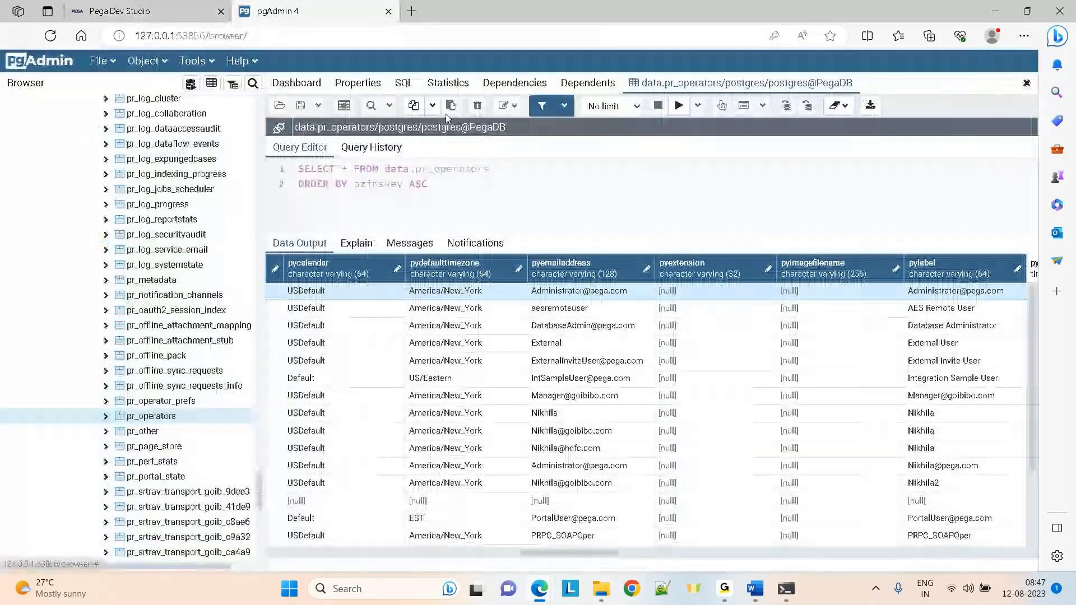
View all rows of the pc_hdfc_fin_ec_work table in pgAdmin 4
drag(261, 496, 259, 175)
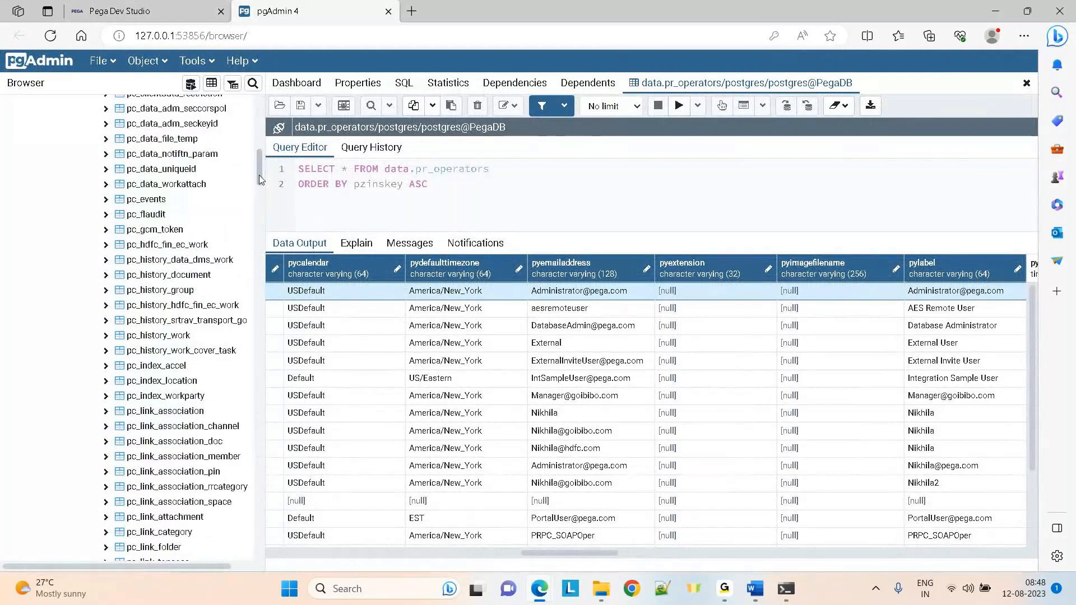
right_click(166, 247)
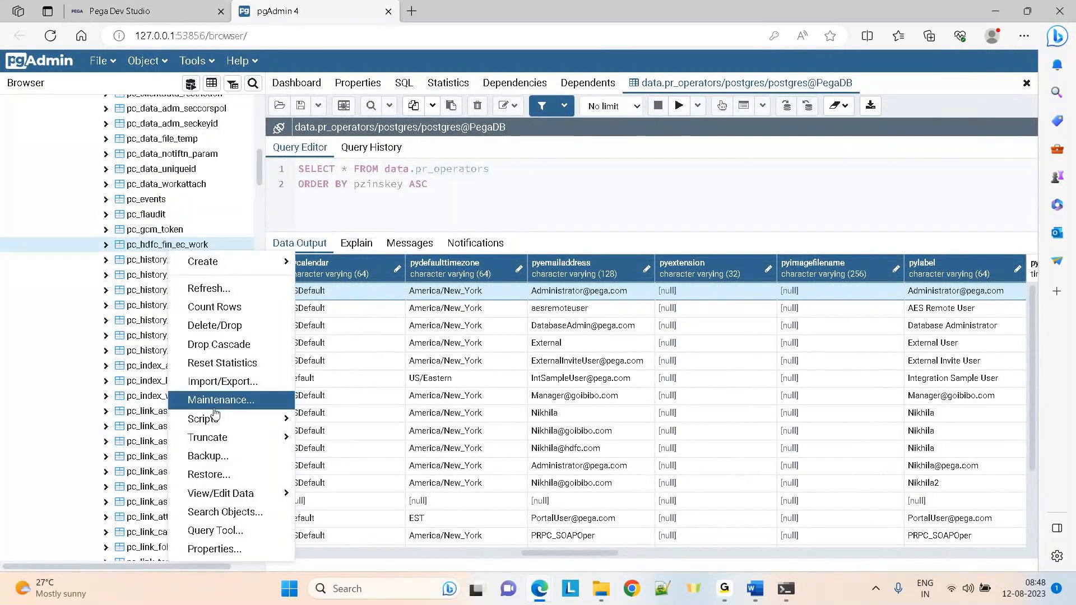
mouse_move(230, 499)
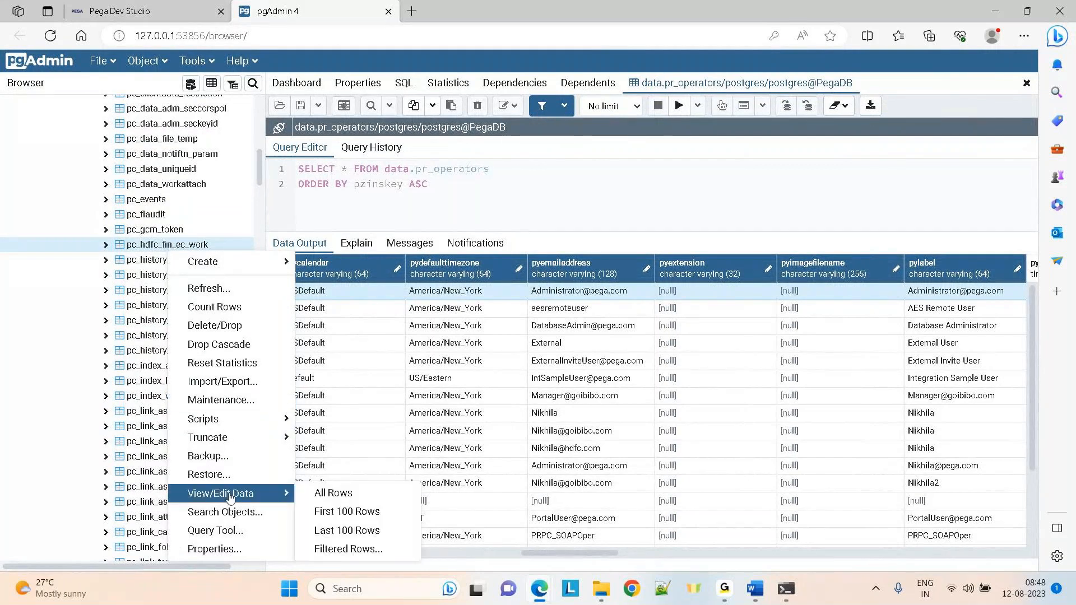
click(331, 494)
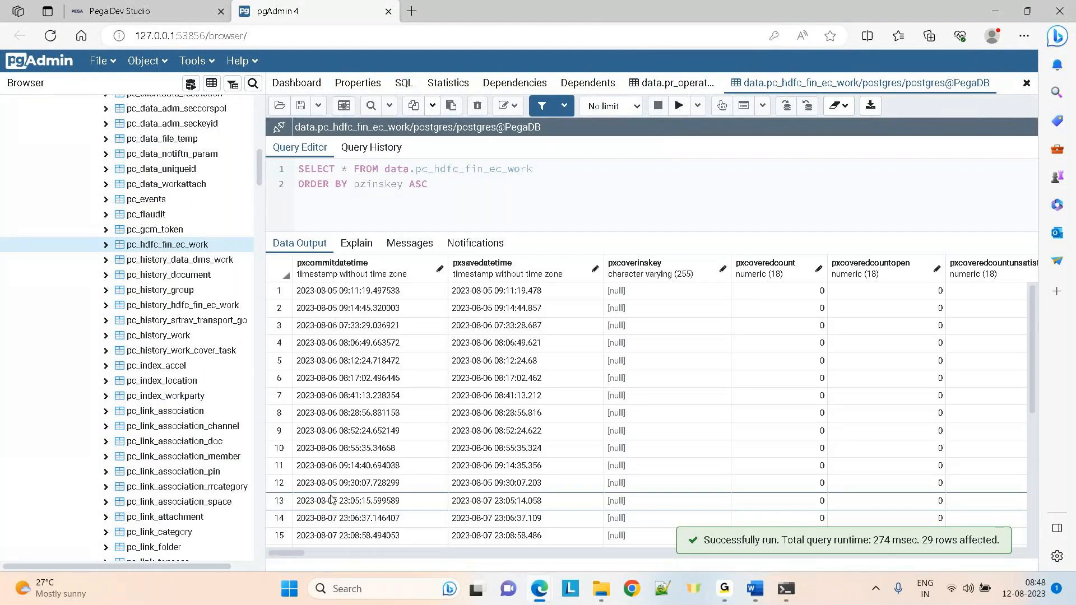
Inspect the transactionid, cardtype, transactionamount and transactiondate columns down to the last rows
click(485, 343)
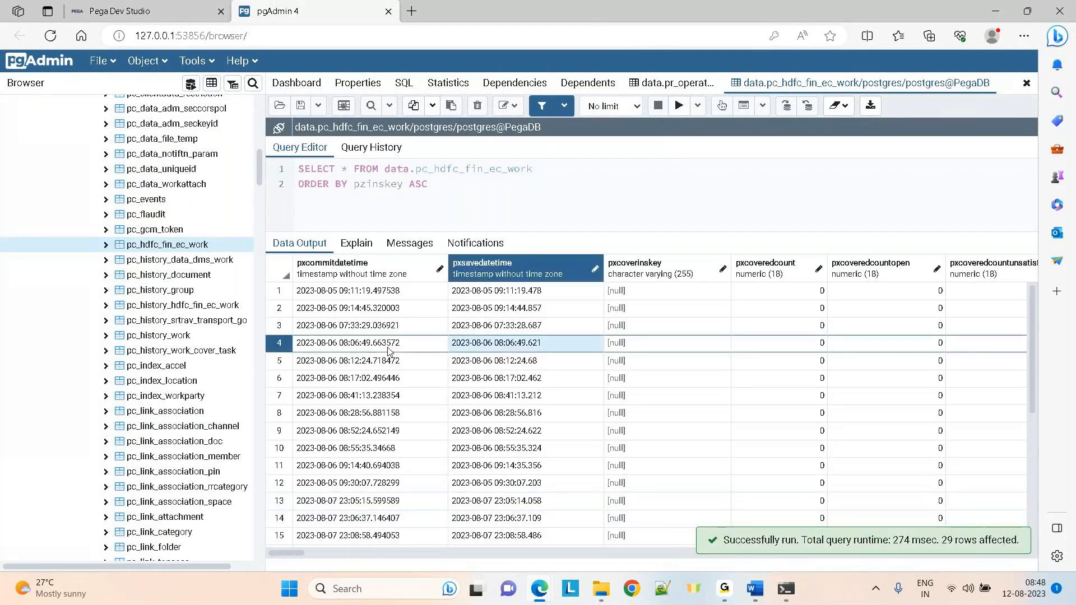
key(Right)
key(Right)
key(Right)
key(Right)
key(Right)
key(Right)
key(Right)
key(Right)
key(Right)
key(Right)
key(Right)
key(Right)
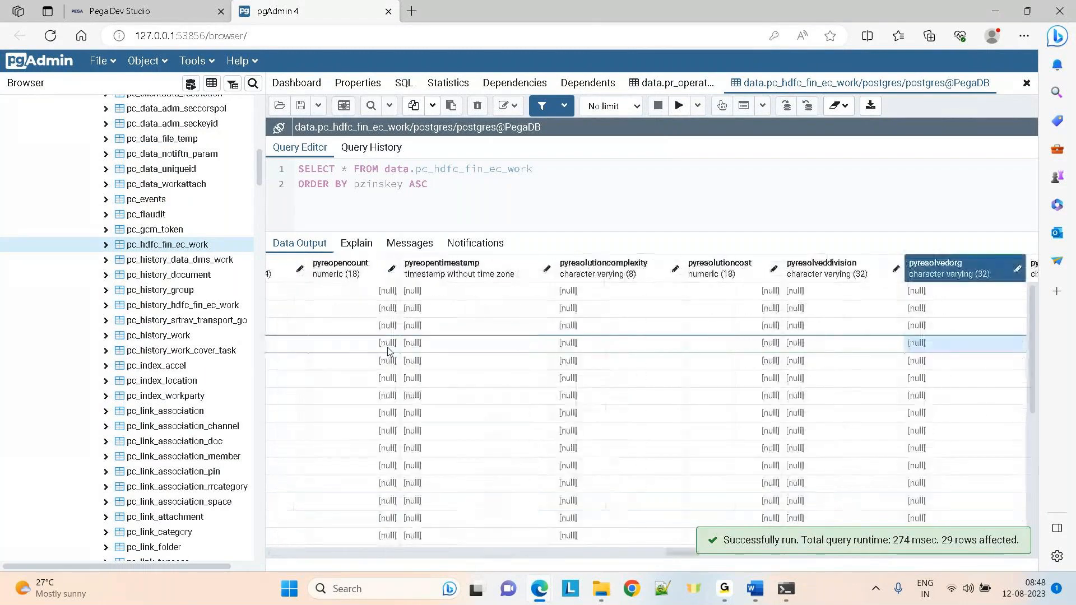
key(Right)
key(Right)
key(Right)
key(Right)
key(Right)
key(Right)
key(Right)
key(Right)
key(Right)
key(Right)
key(Right)
key(Right)
key(Right)
key(Right)
key(Right)
key(Right)
key(Right)
key(Right)
key(Right)
key(Right)
key(Right)
key(Right)
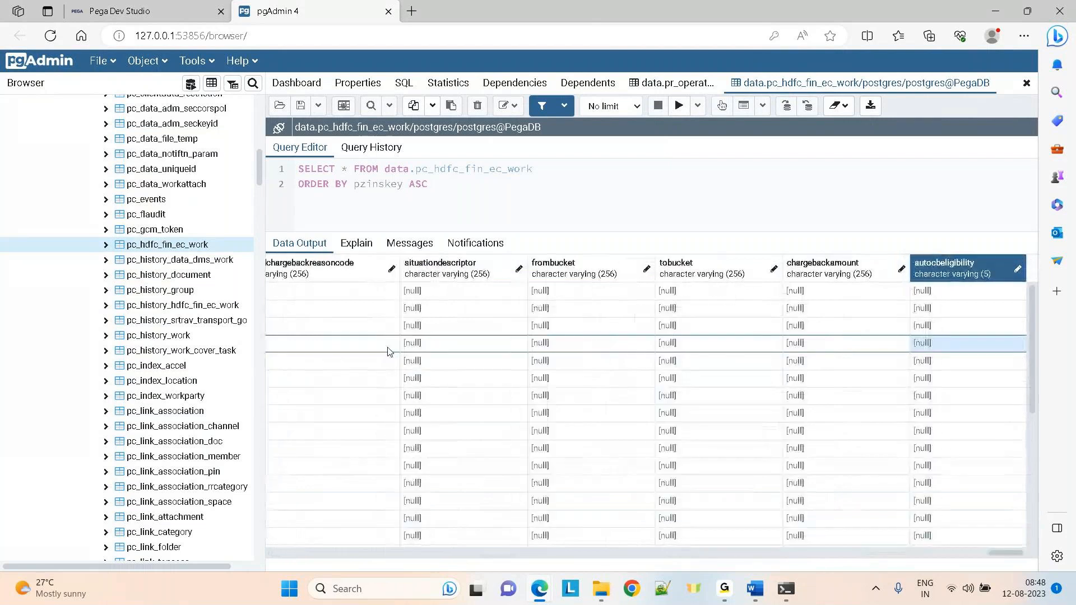
click(421, 327)
key(Left)
key(Left)
key(Left)
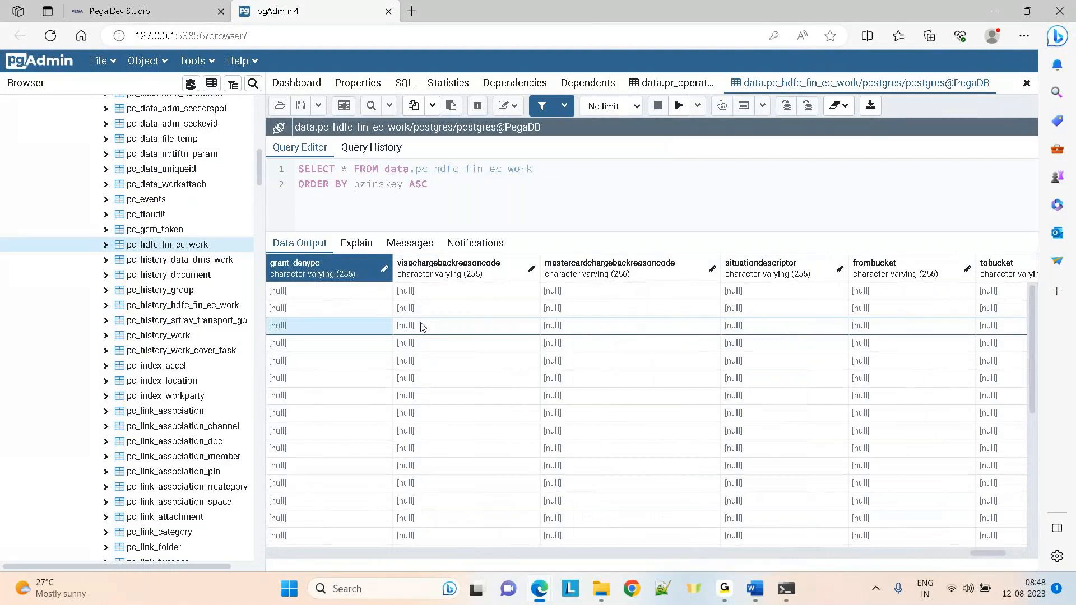
key(Left)
key(Left)
key(Left)
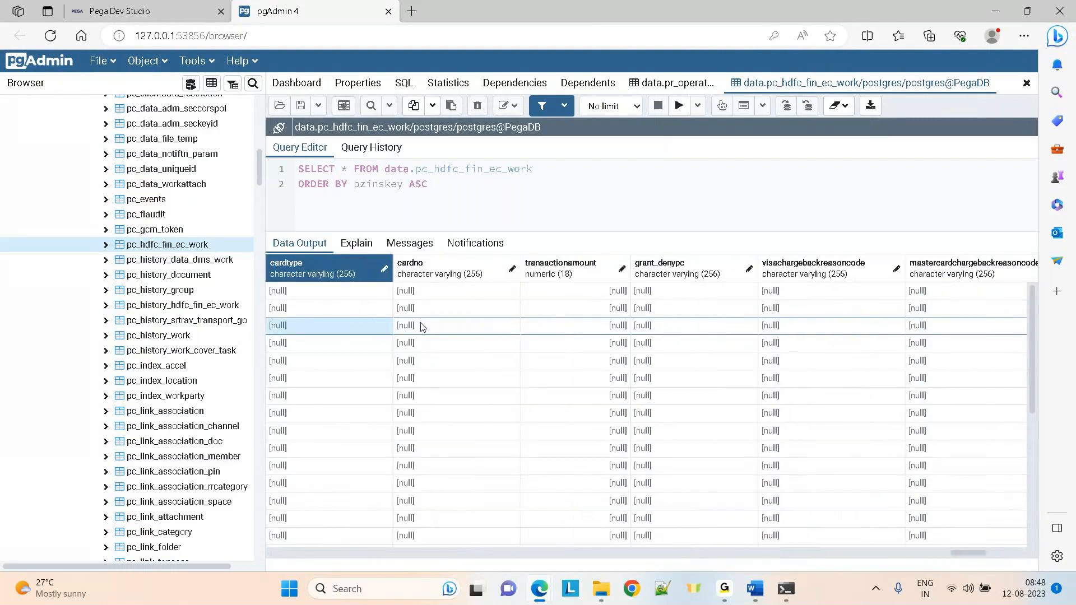
key(Left)
key(Left)
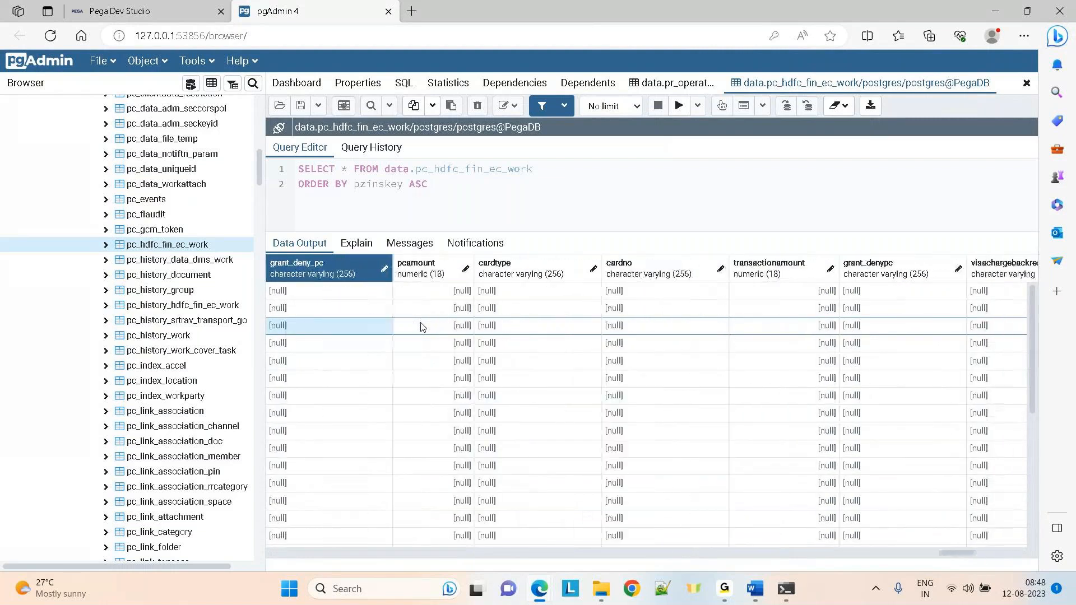
key(Left)
key(Left)
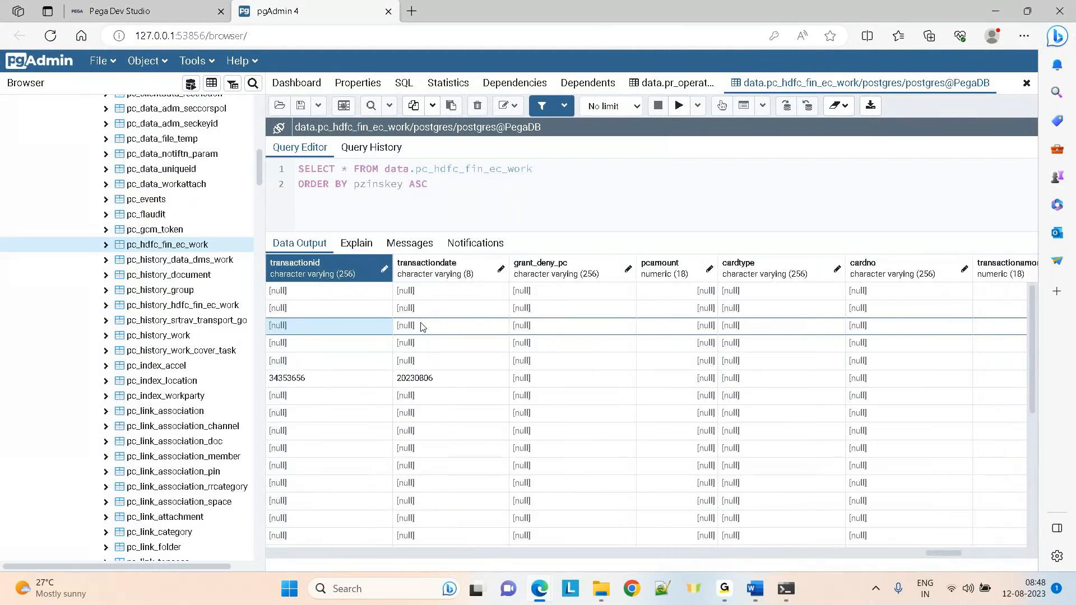
key(Left)
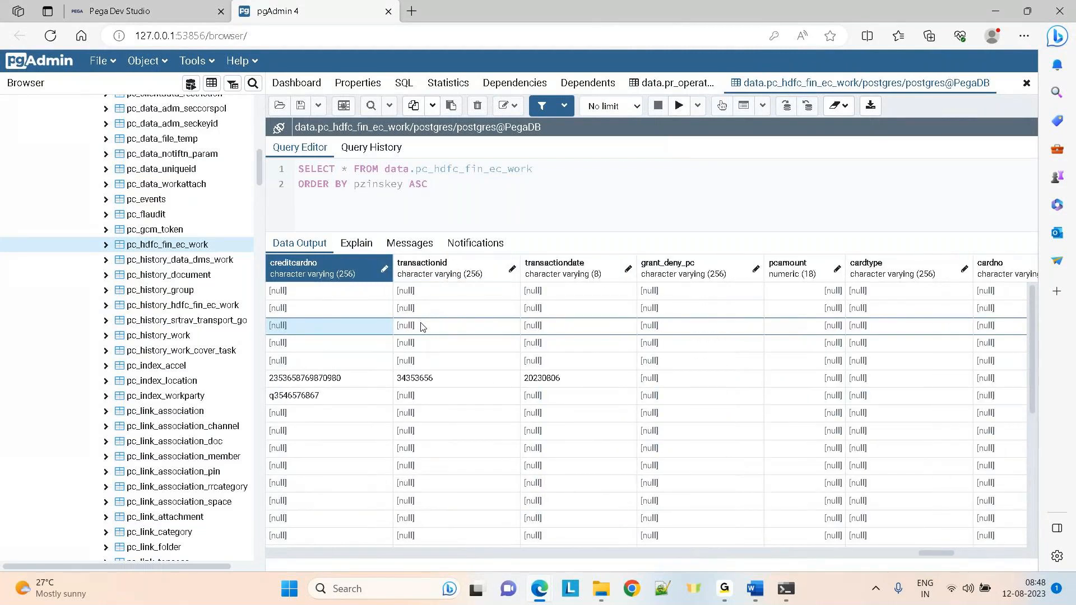
key(Down)
key(Down)
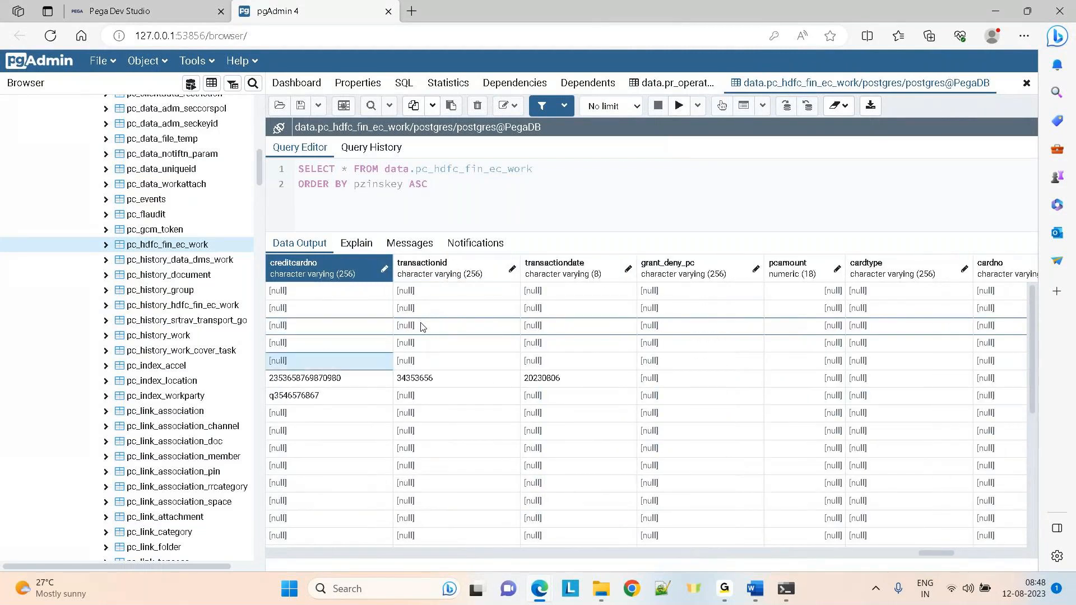
key(Down)
key(Down)
key(Down)
key(Down)
key(Down)
key(Down)
key(Down)
key(Down)
key(Down)
key(Down)
key(Down)
key(Down)
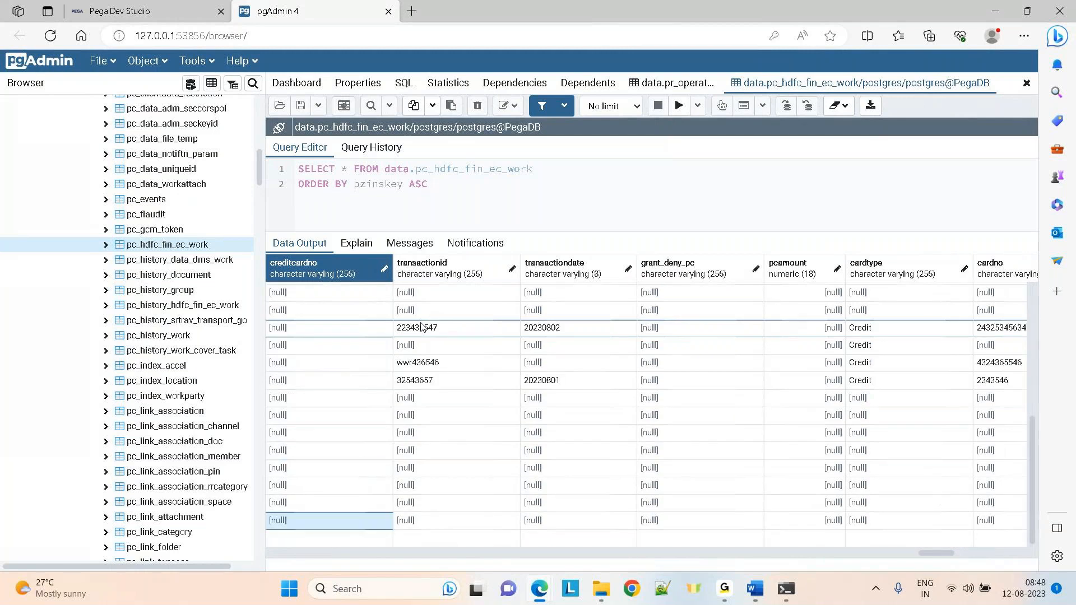
key(Right)
key(Right)
key(End)
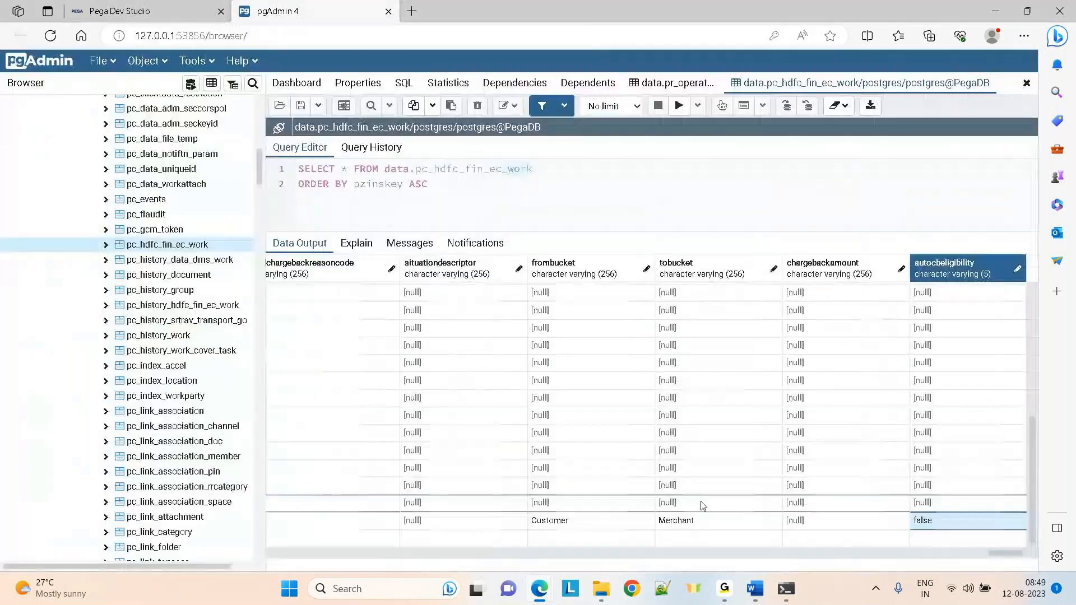
Return to the Pega Dev Studio Claims instance list
mouse_move(722, 595)
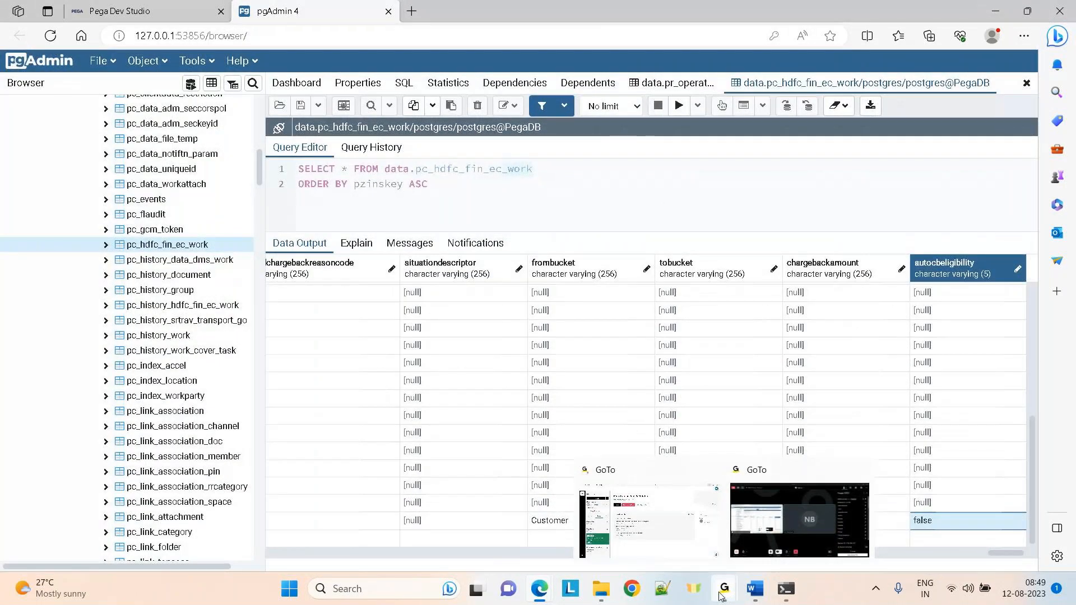
click(785, 522)
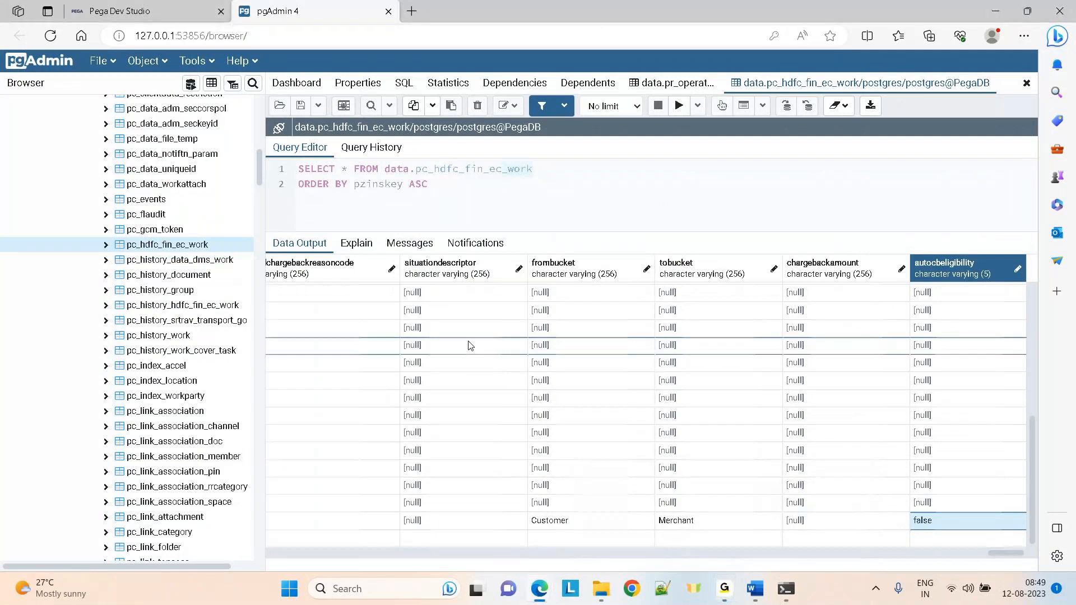
click(170, 7)
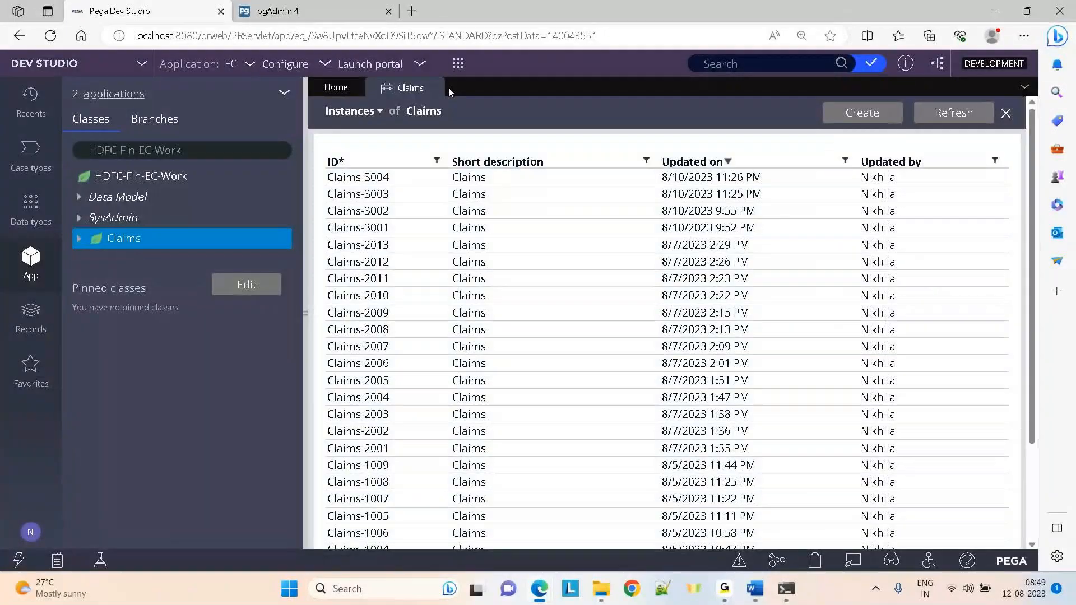
Start a new Claims case from the Create menu, opening Claims-4001's CollectInfo form
click(458, 64)
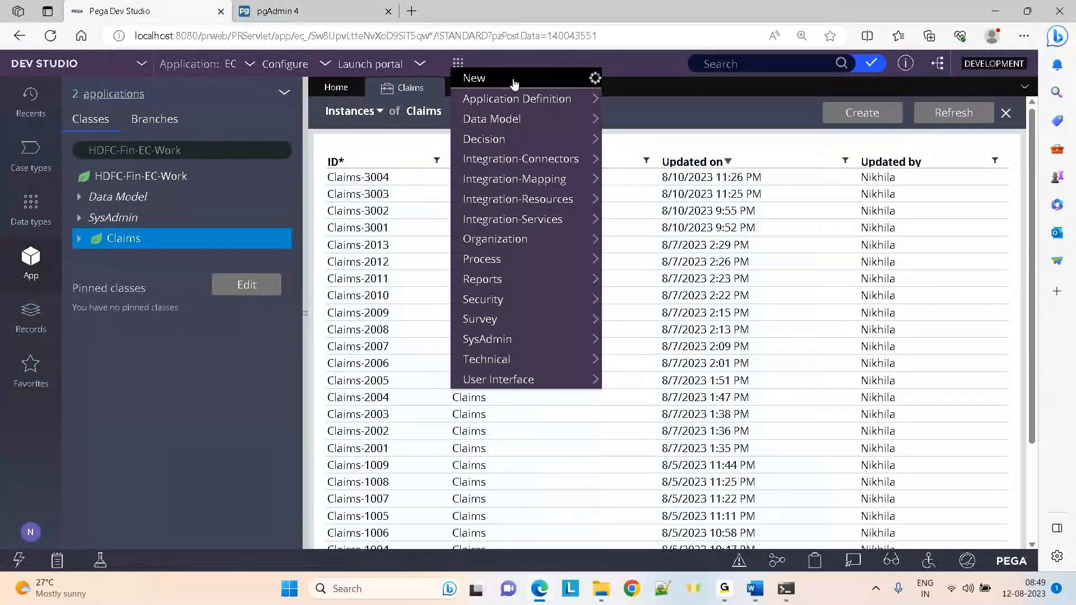
click(515, 83)
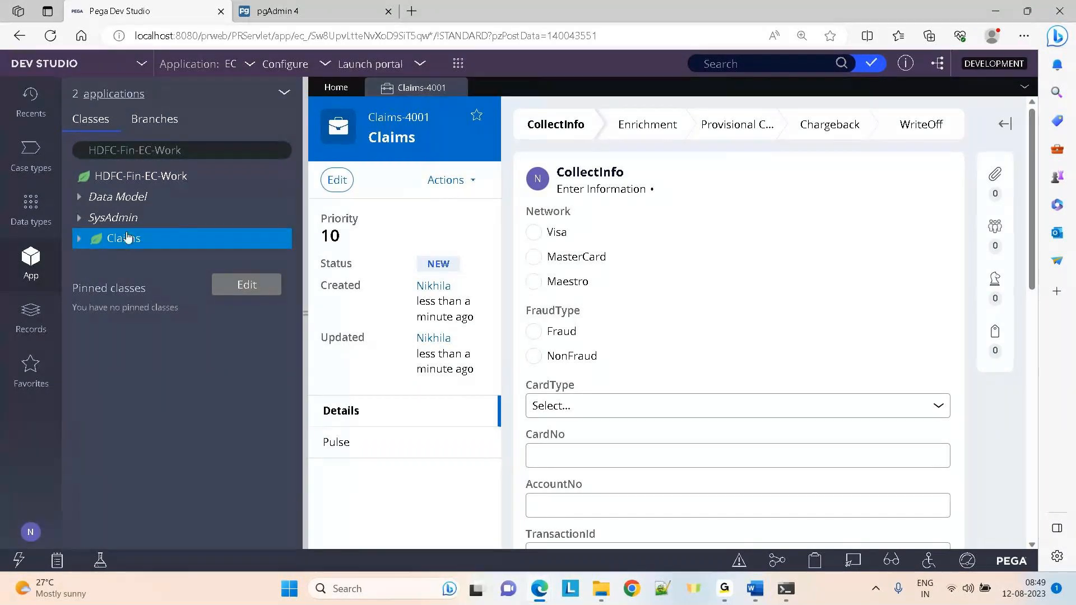
Glance at the Claims instances list, then choose Visa, Fraud and the Credit card type
click(112, 241)
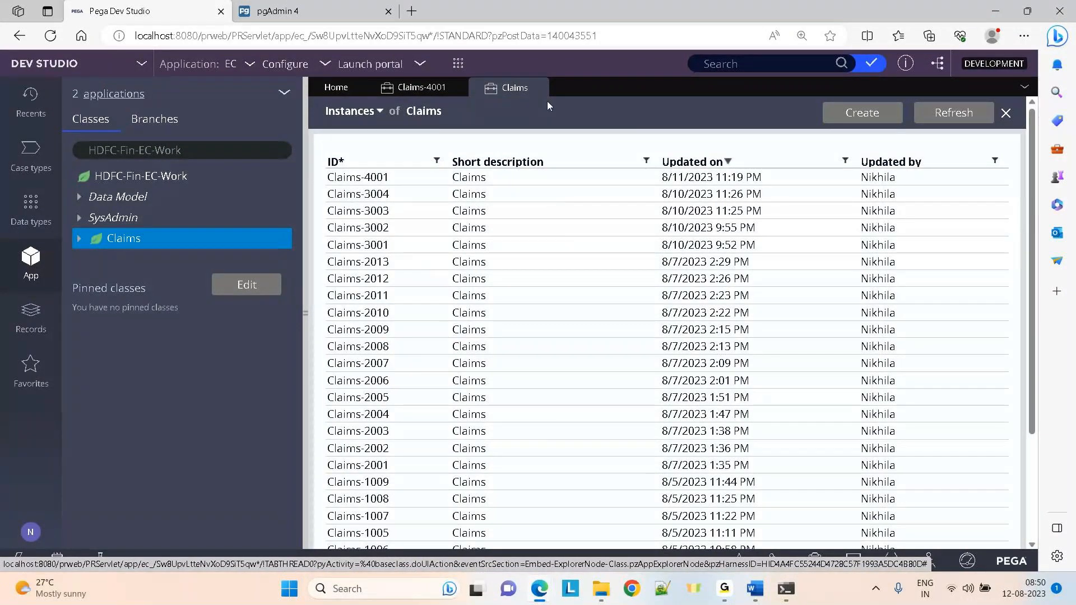
click(541, 88)
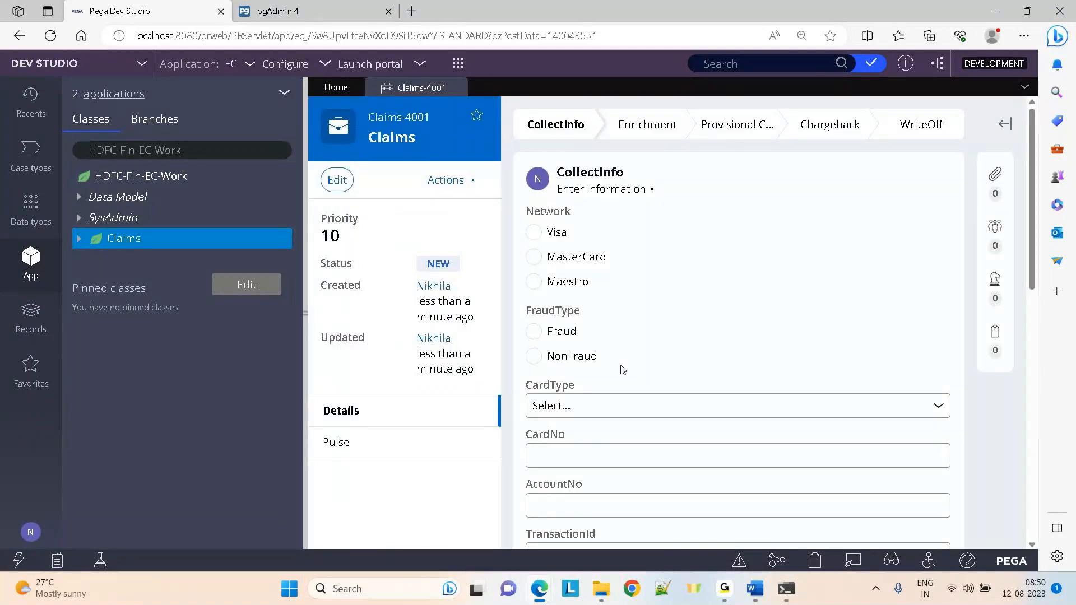
click(535, 233)
click(534, 332)
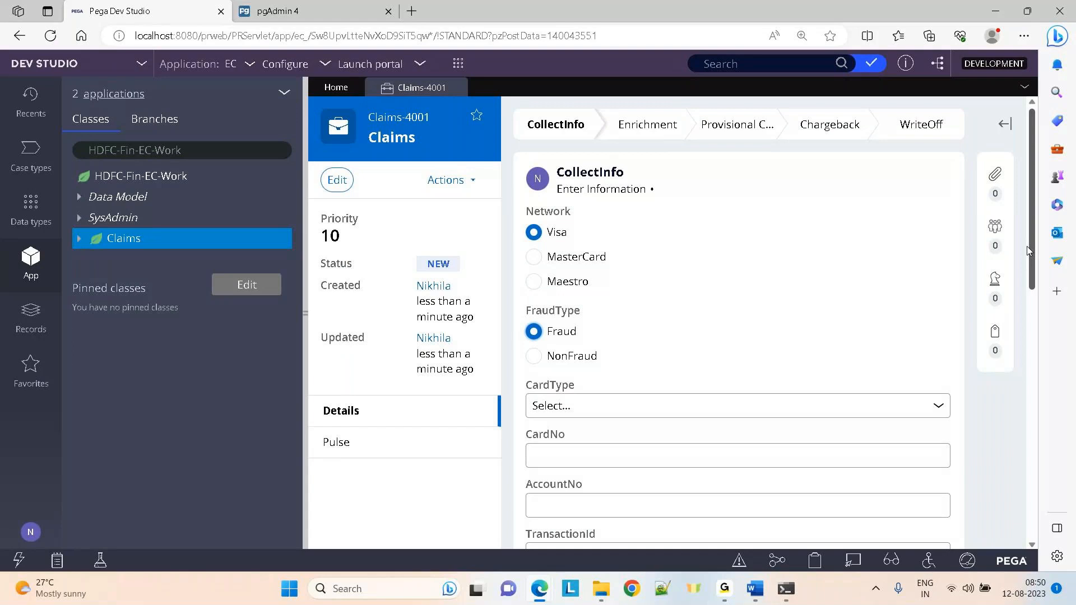
scroll(1030, 250, down, 3)
click(670, 250)
click(617, 286)
Enter the card number and account number, create the claim, and close Claims-4001
click(567, 294)
text(1321435346)
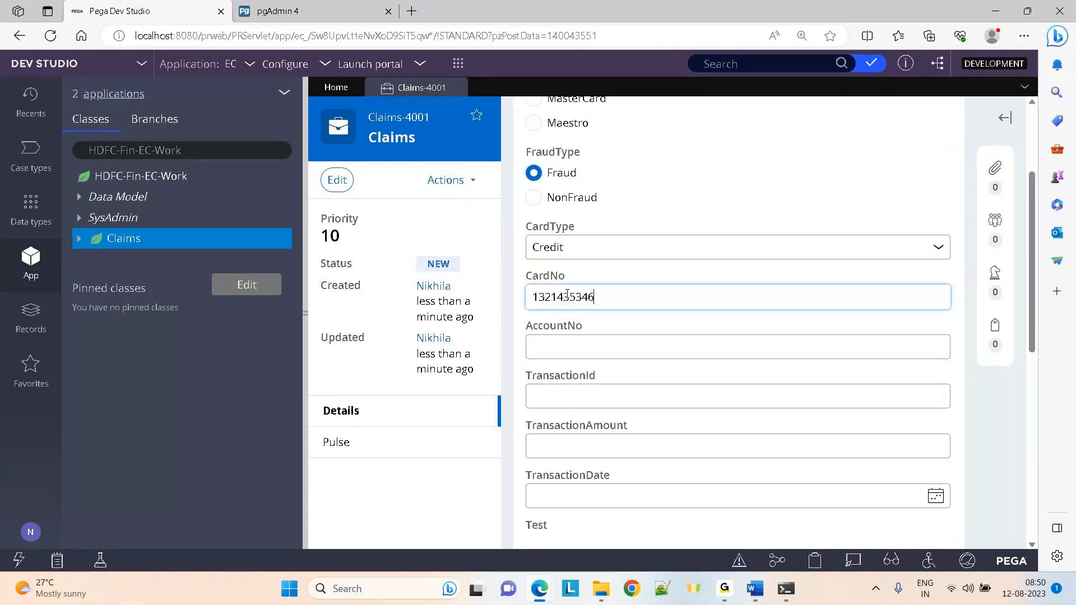
key(Tab)
text(qw35345)
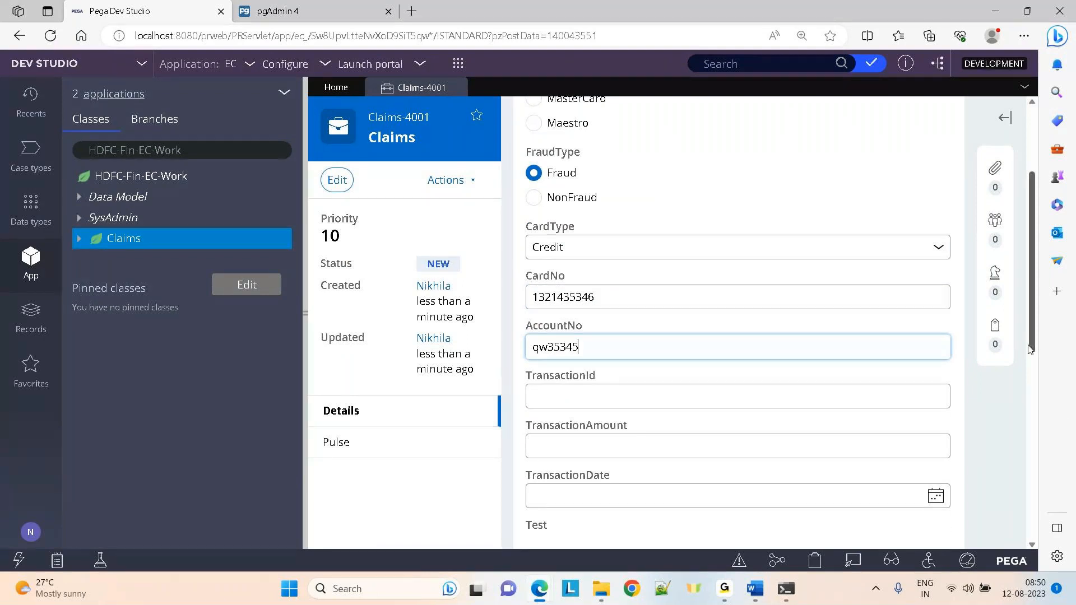
scroll(1031, 348, down, 3)
click(929, 386)
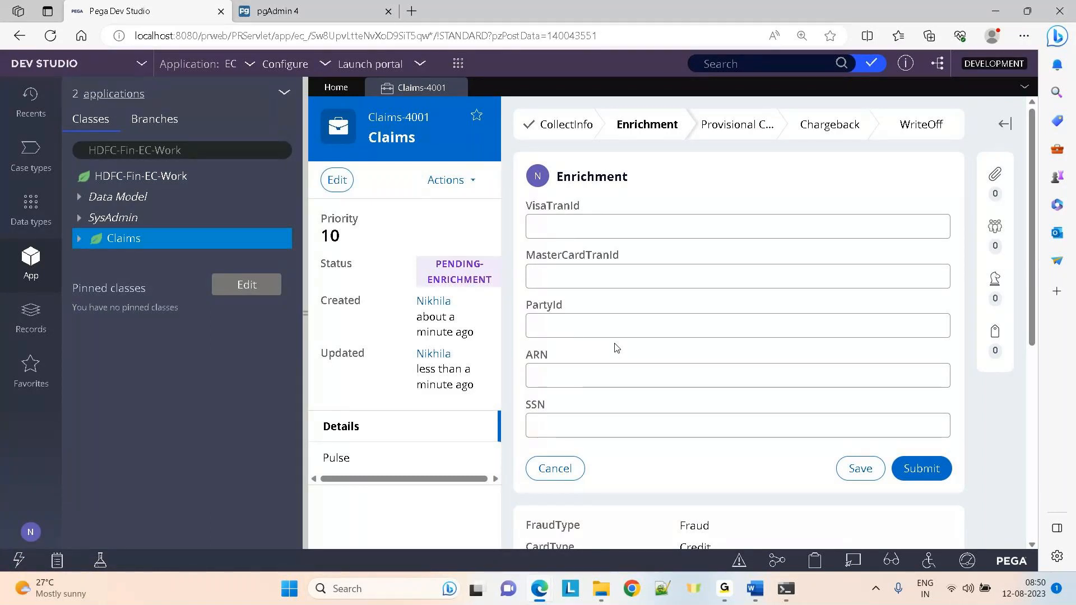
mouse_move(459, 89)
click(457, 89)
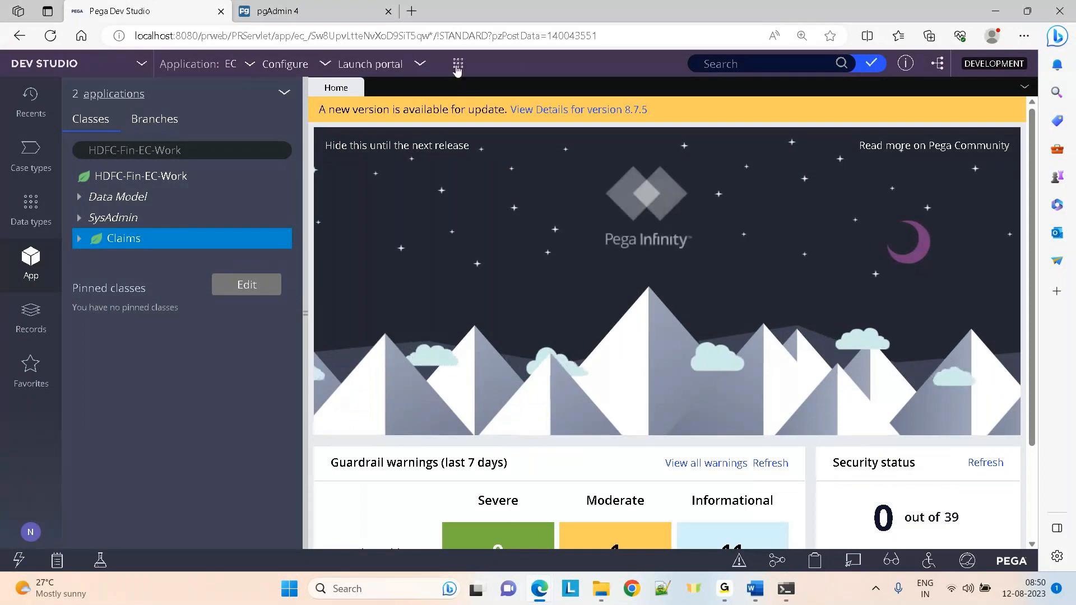
Start a new Claims case and choose Visa, Fraud and the Credit card type
click(458, 64)
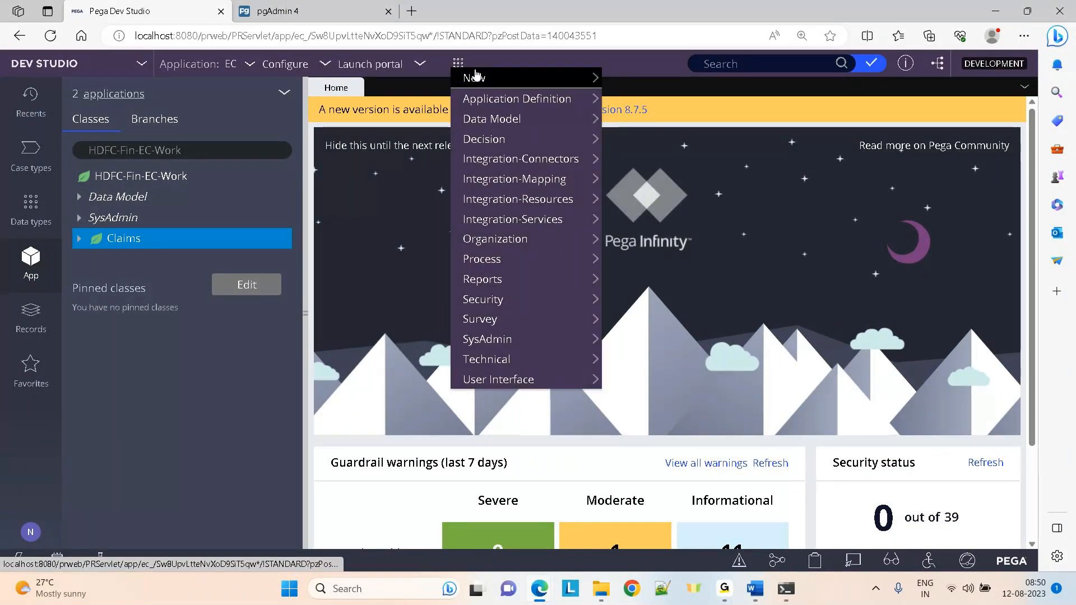
click(476, 77)
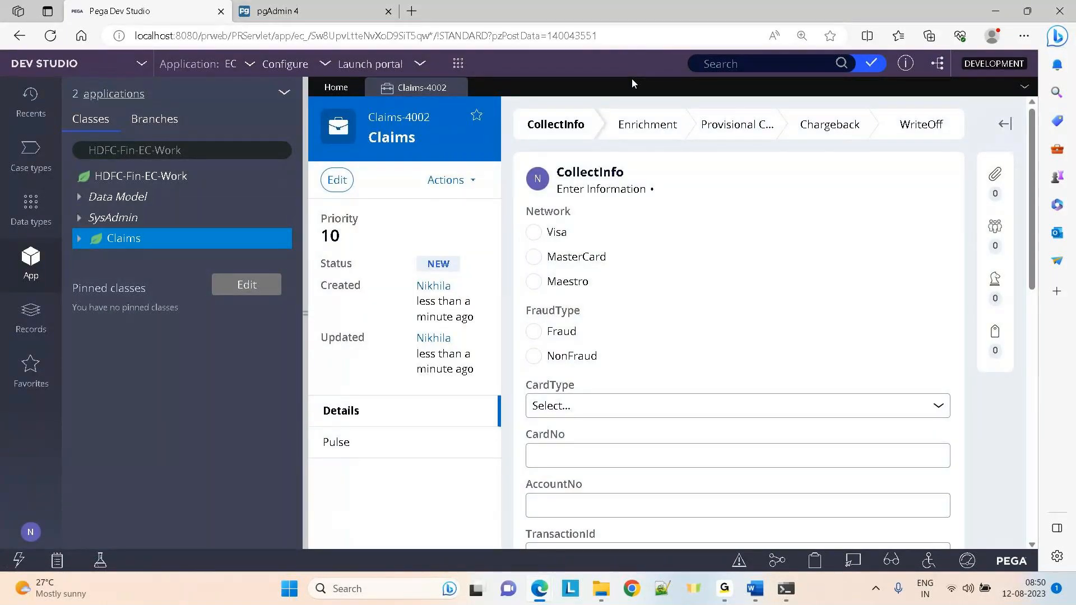
click(536, 237)
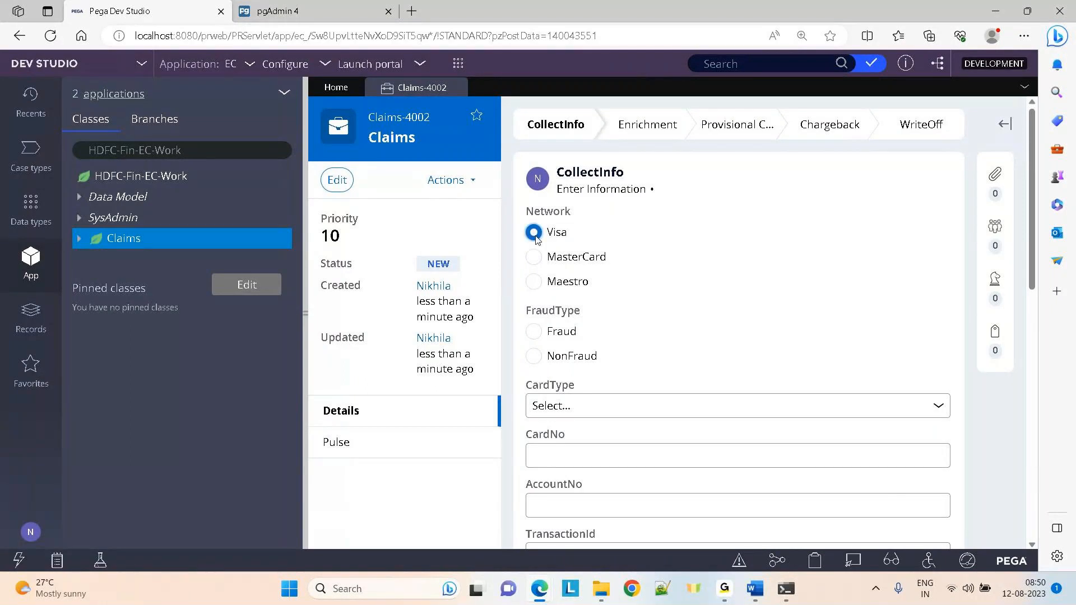
click(534, 334)
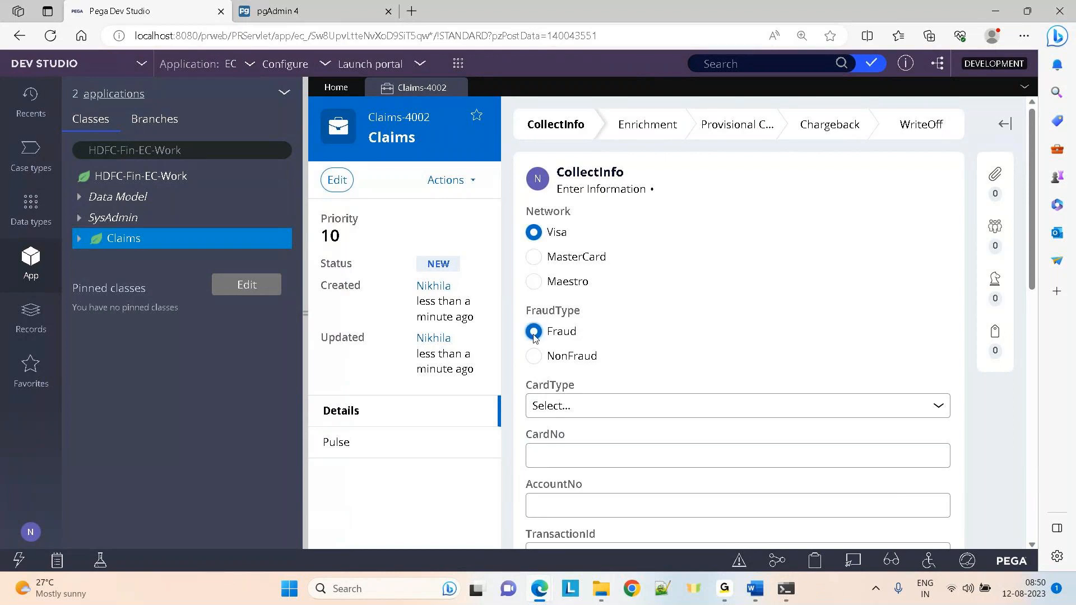
click(583, 413)
click(577, 442)
Enter the card number, TransactionId 32132 and amount 312434, then show the Data types list
click(573, 450)
text(2435646565)
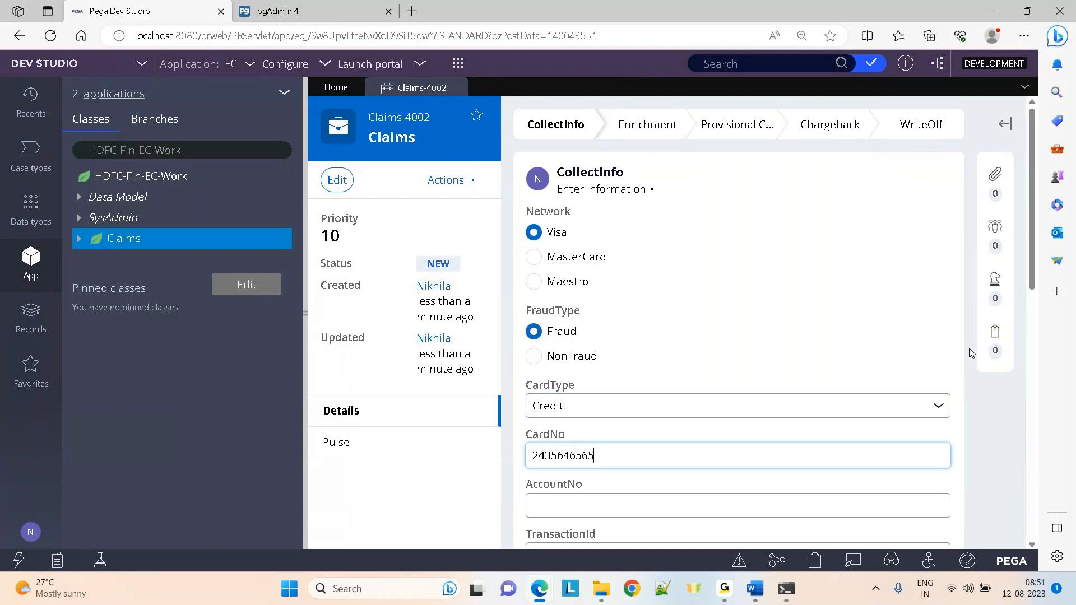
scroll(680, 440, down, 2)
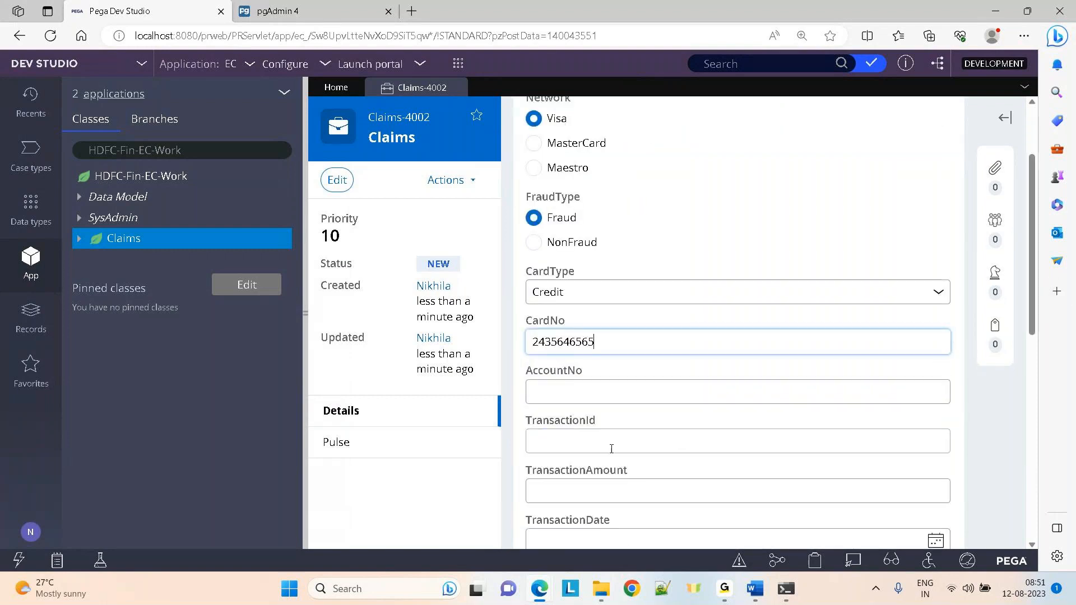
click(610, 447)
text(32132)
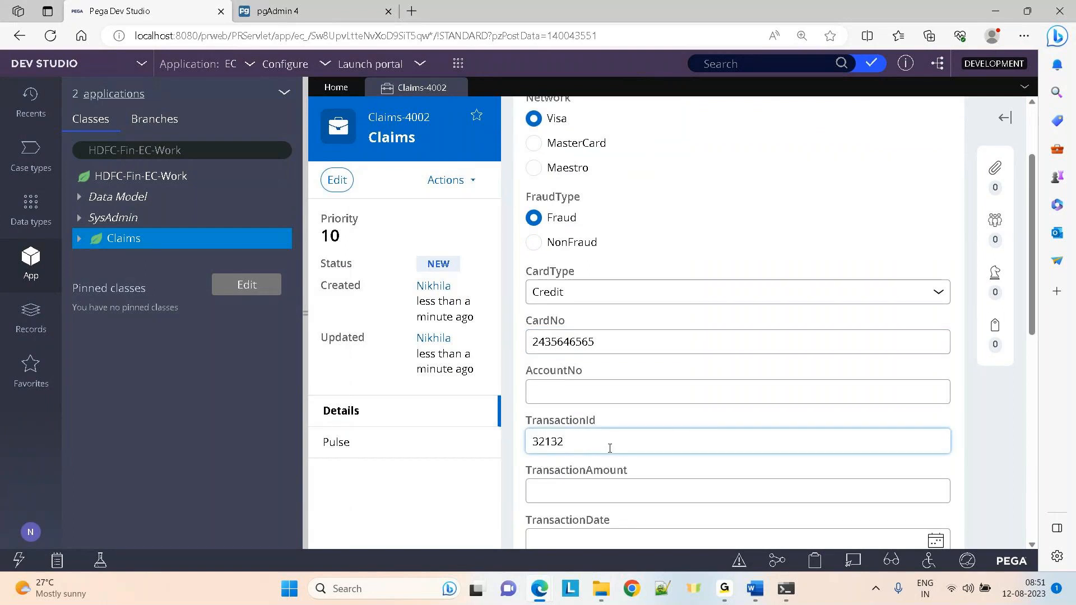
click(541, 493)
text(312434)
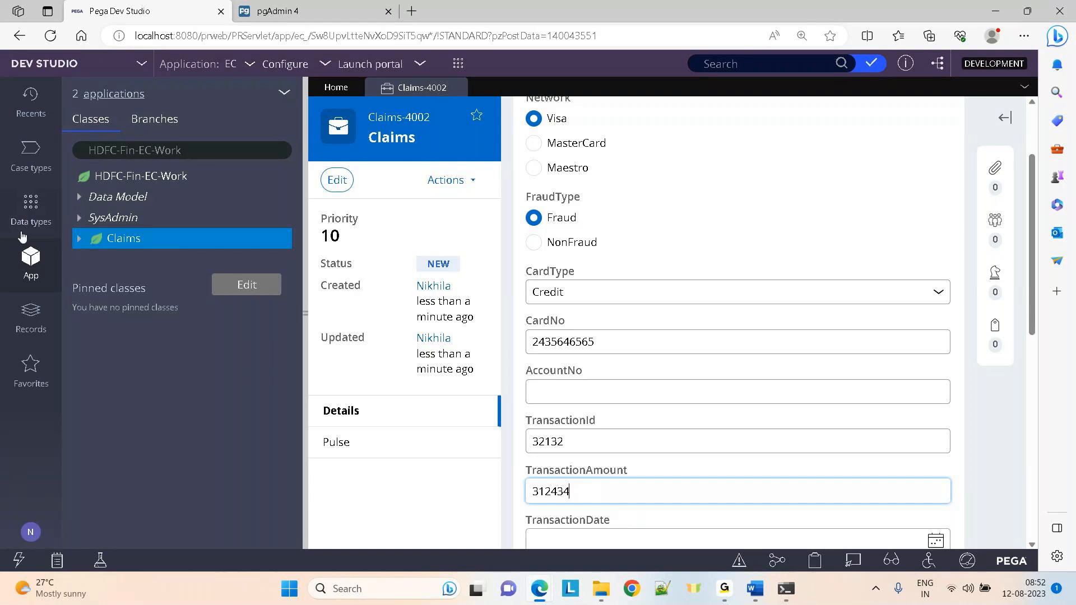
click(38, 207)
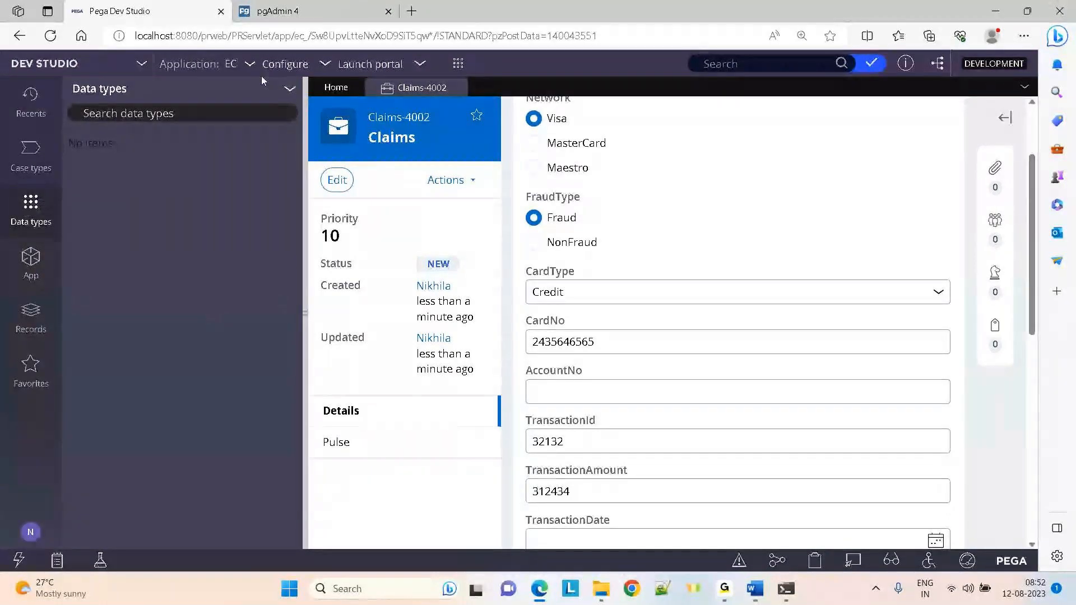
Add a new data type labelled TransactionDetails with a matching description
click(292, 91)
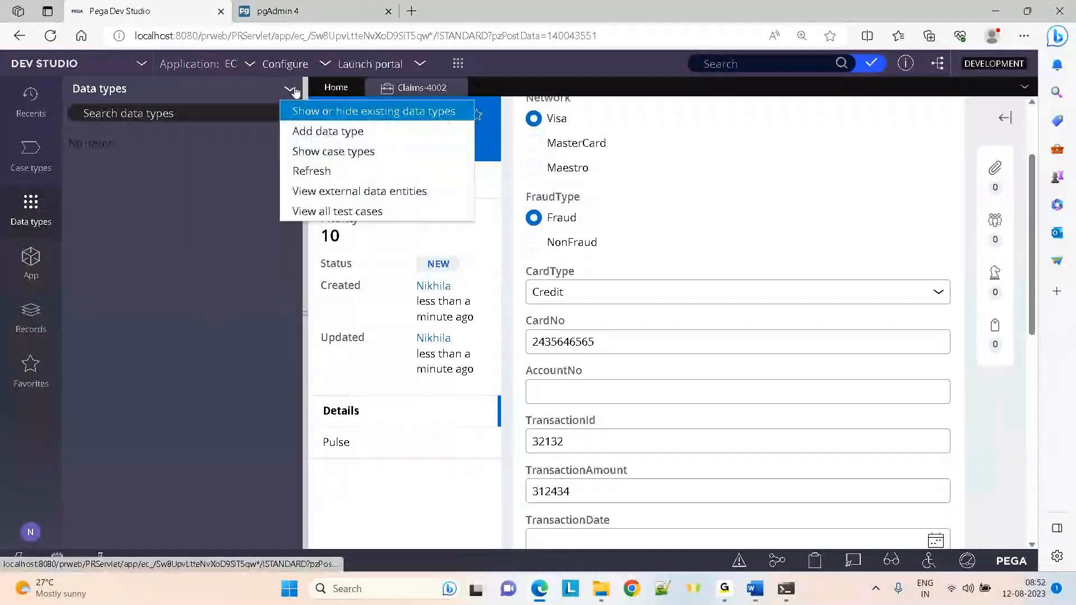
click(320, 133)
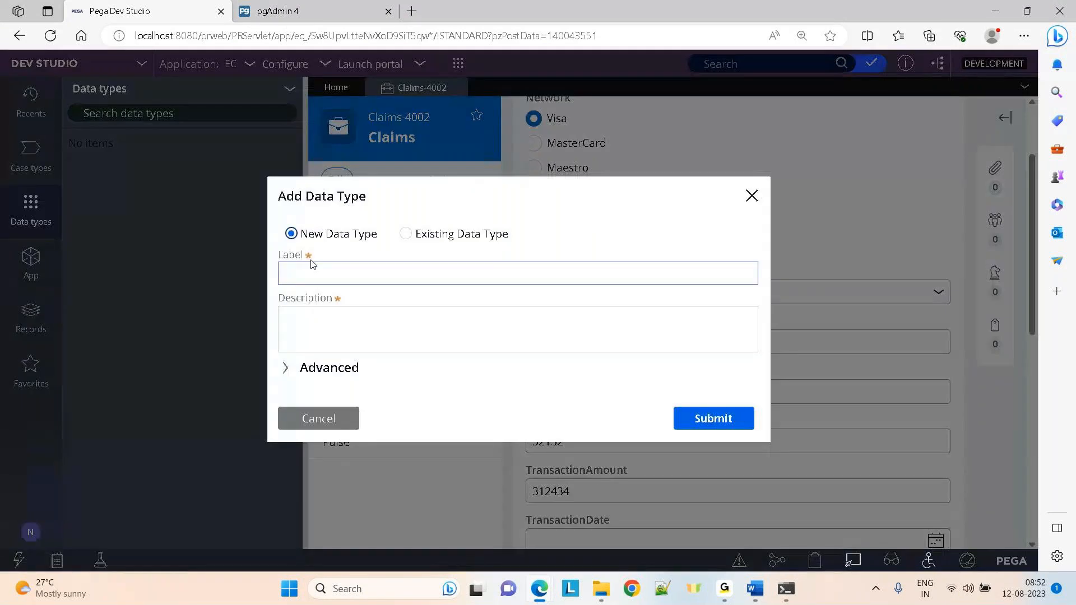
click(313, 267)
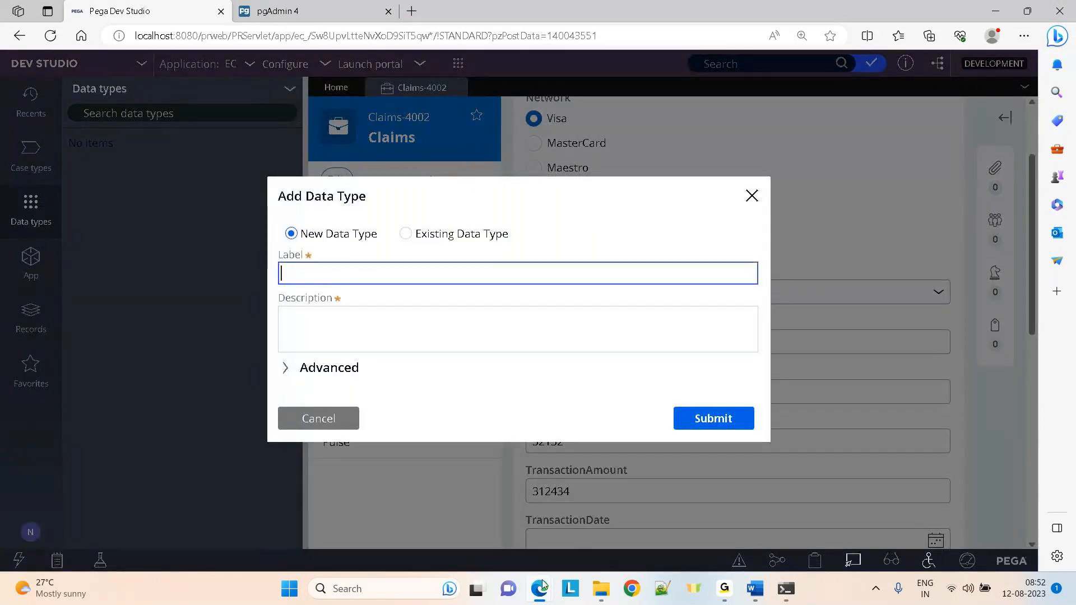
mouse_move(598, 599)
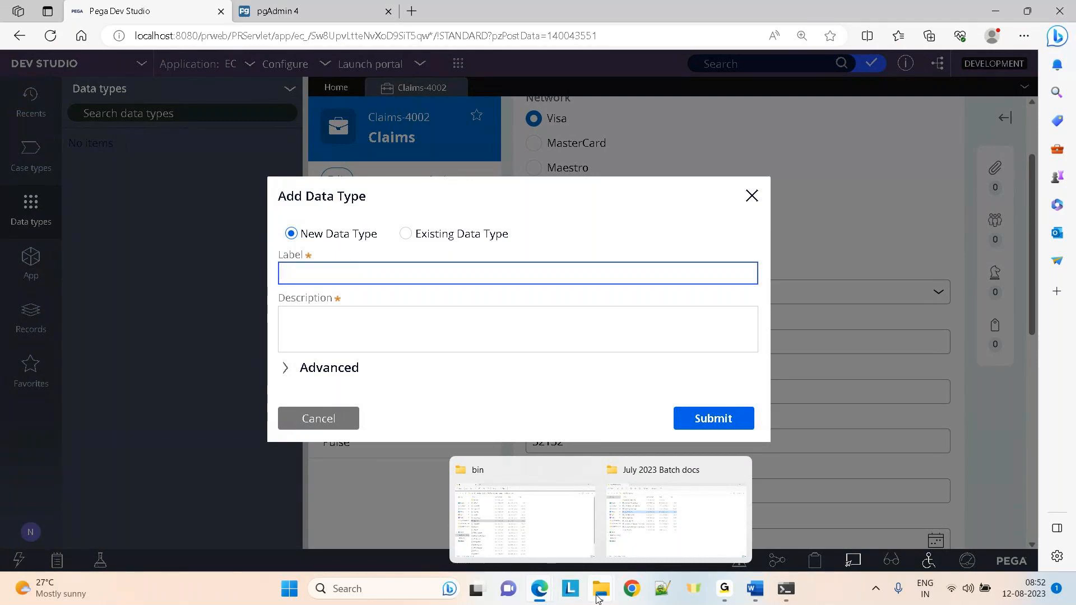
text(Transaction)
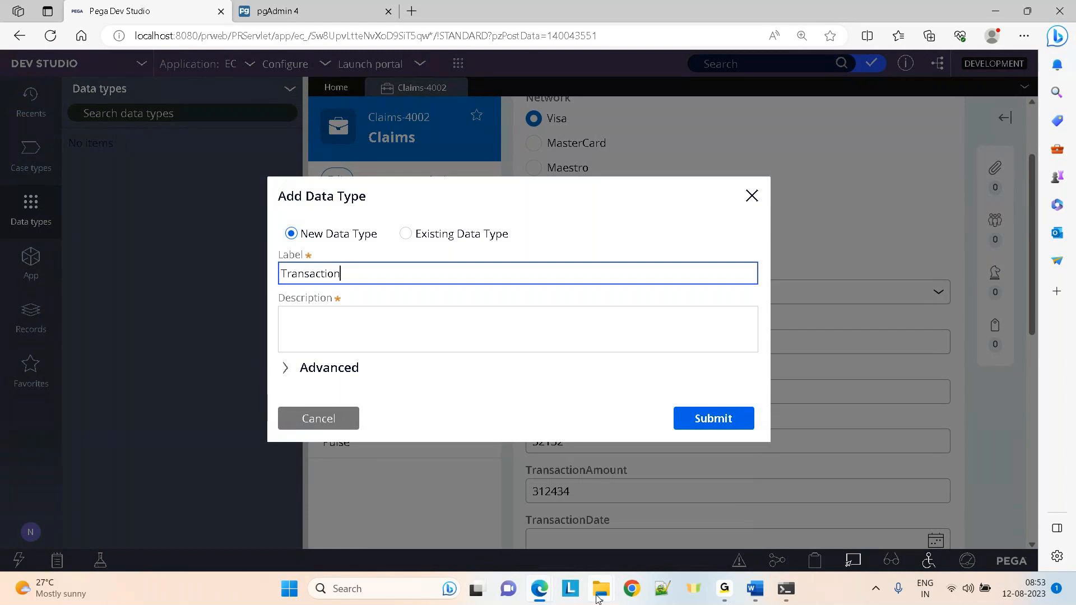
text(Details)
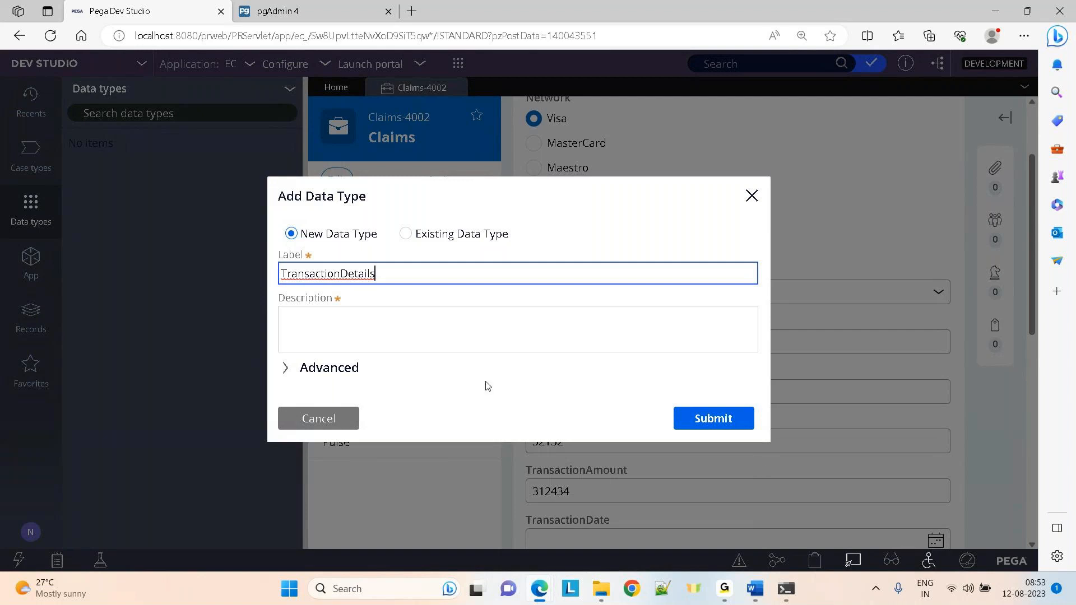
key(Tab)
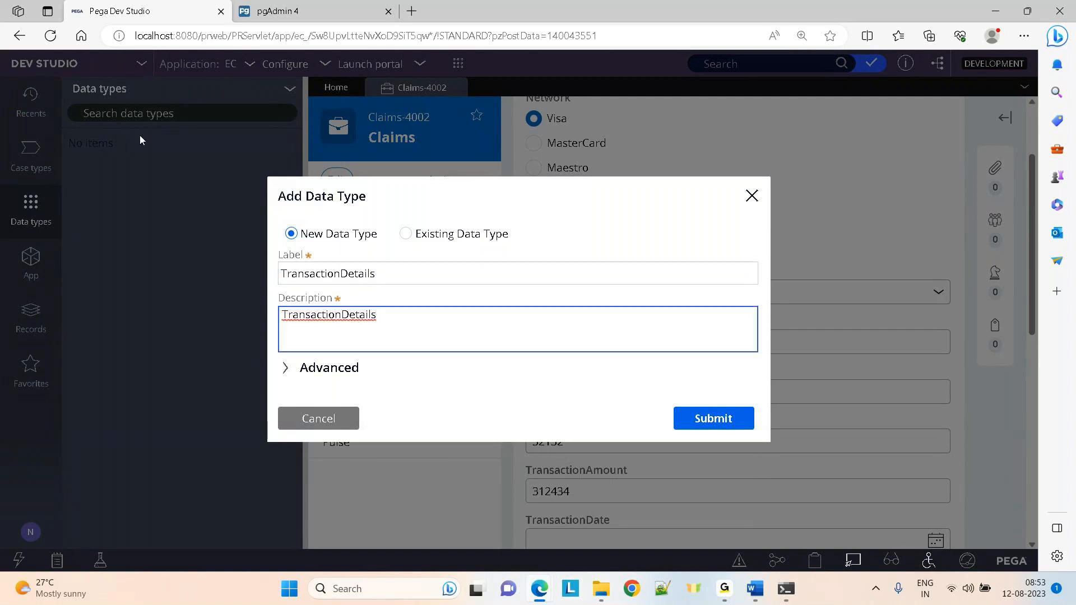
Expand the advanced settings to check parent class HDFC-Fin-EC-Data, then switch to the Word notes
click(286, 370)
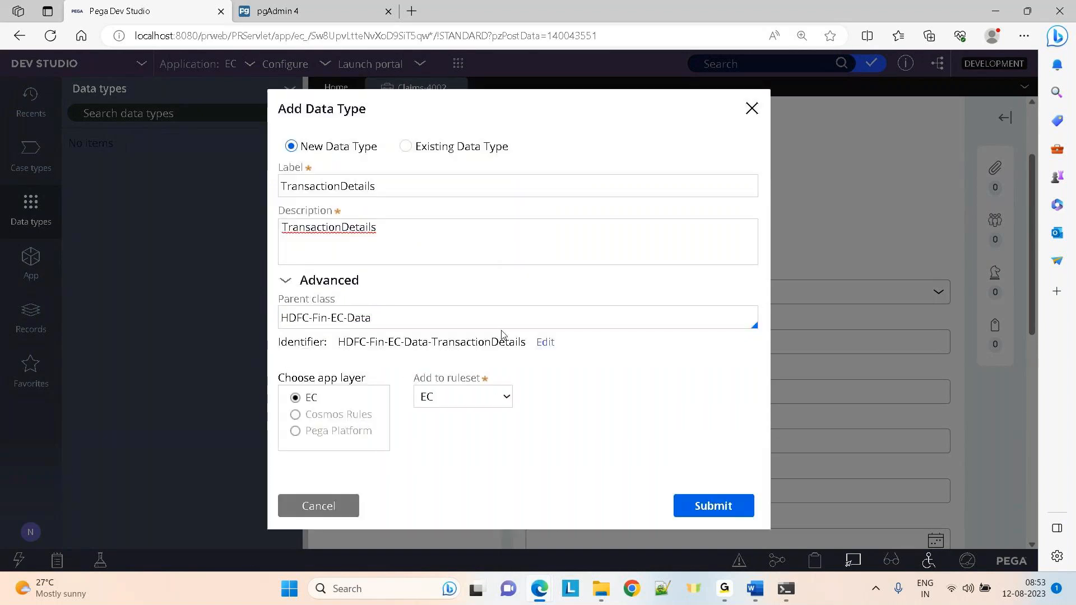
double_click(360, 319)
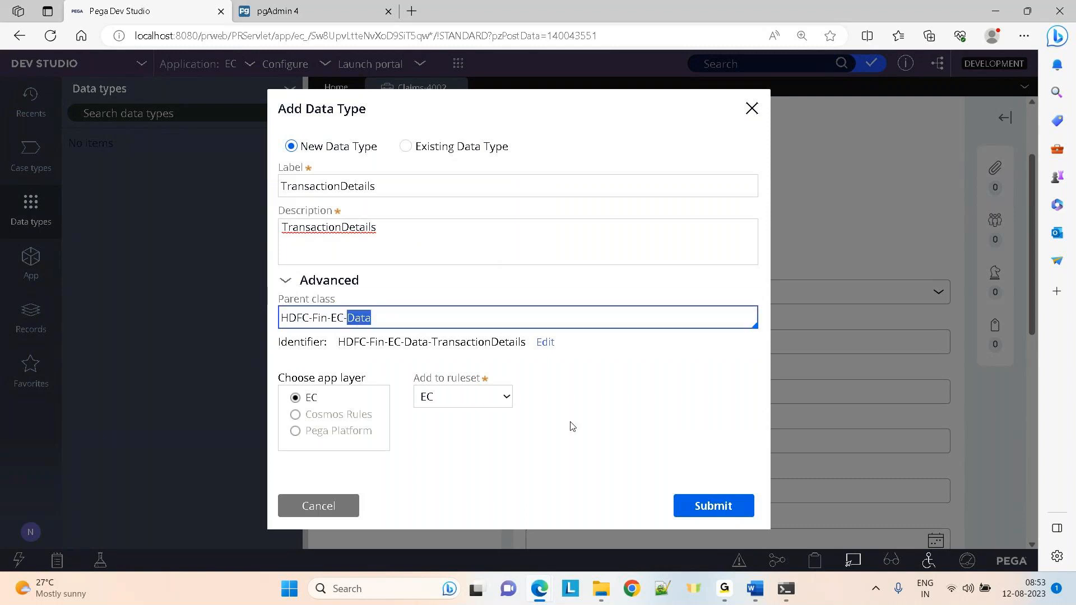
mouse_move(765, 591)
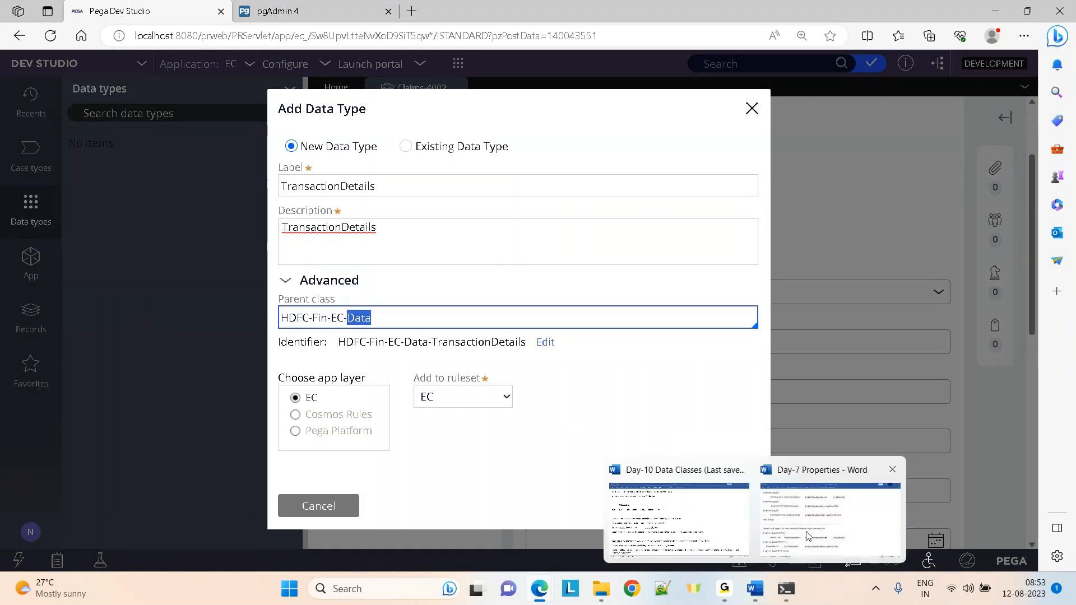
click(679, 513)
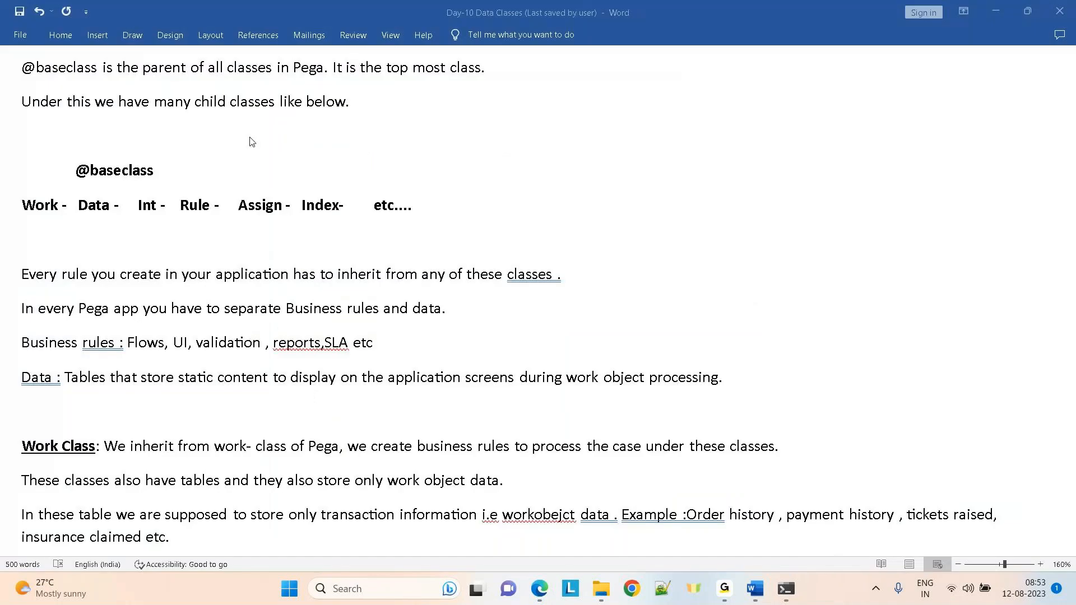
Highlight the Data, Work and Int-through-Index class names in the notes, then return to Pega
double_click(97, 207)
double_click(38, 209)
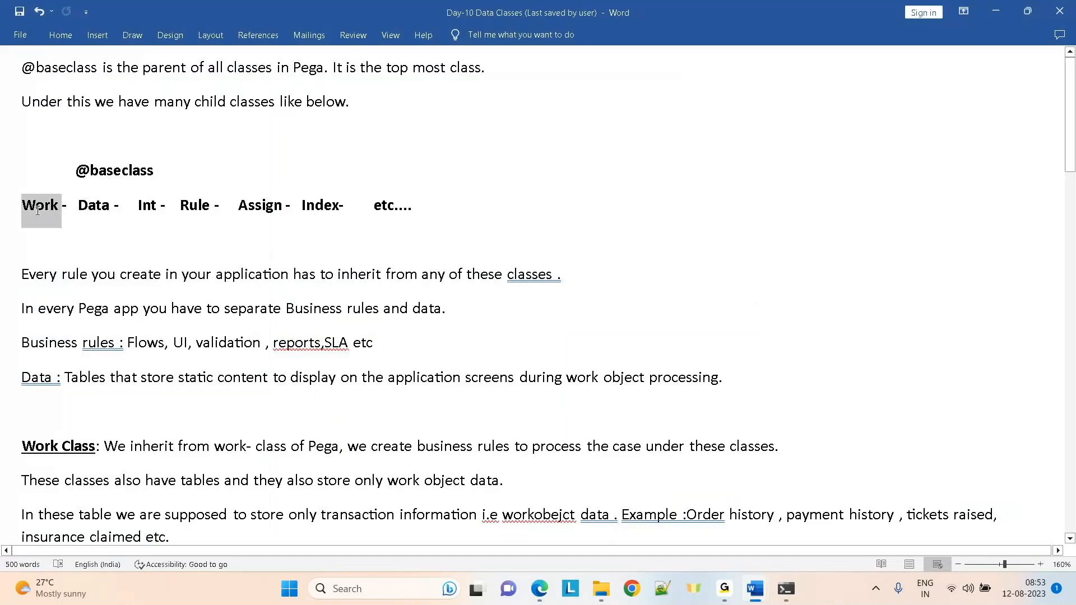
click(181, 257)
click(138, 206)
drag(138, 206, 423, 213)
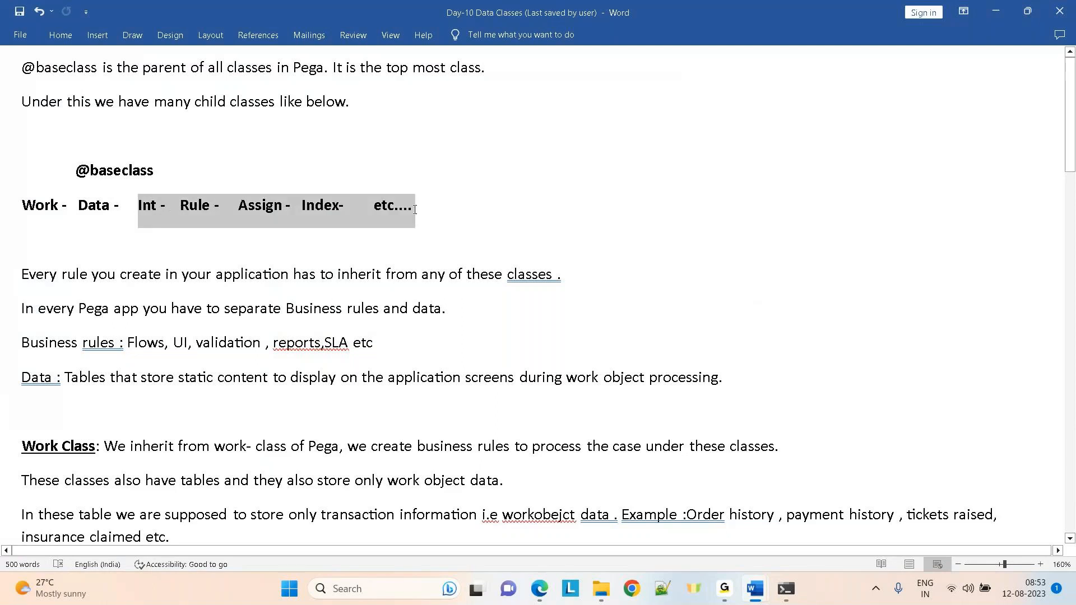
click(601, 255)
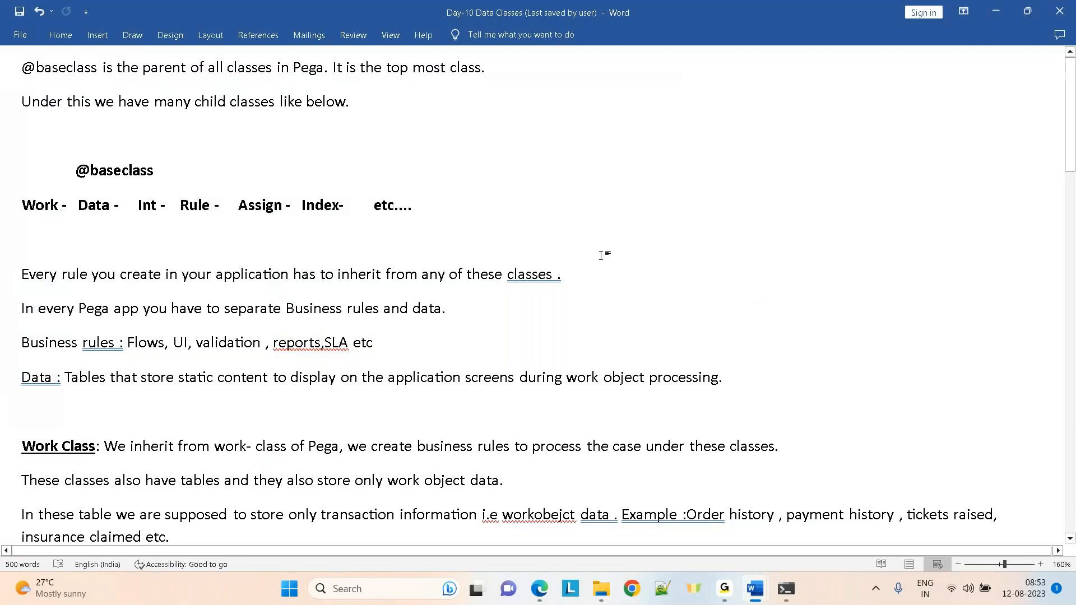
key(alt+Tab)
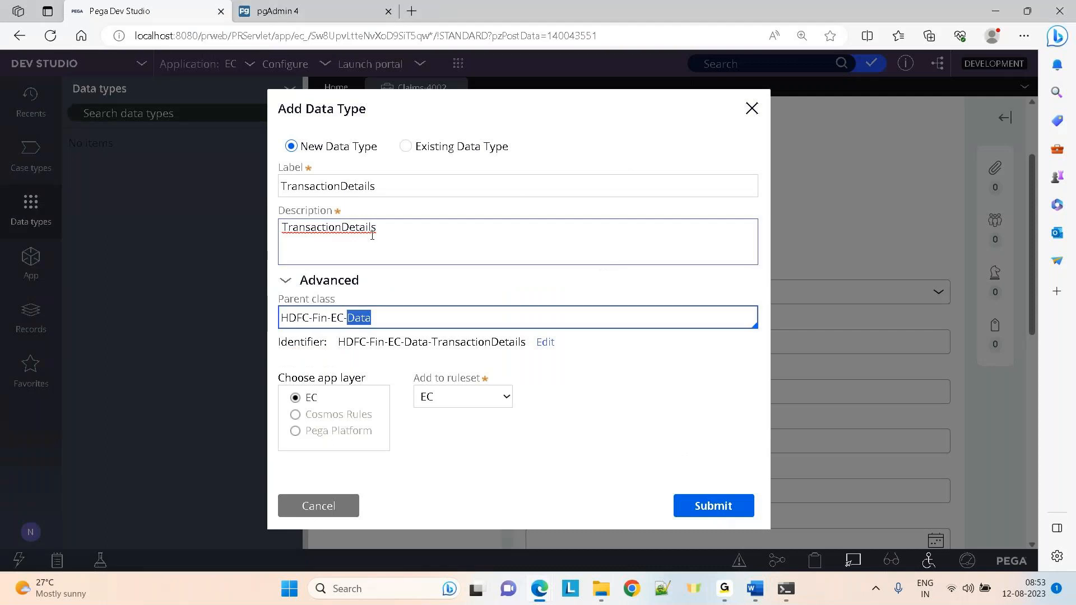
Keep parent class HDFC-Fin-EC-Data and ruleset EC, and submit the TransactionDetails data type
click(386, 318)
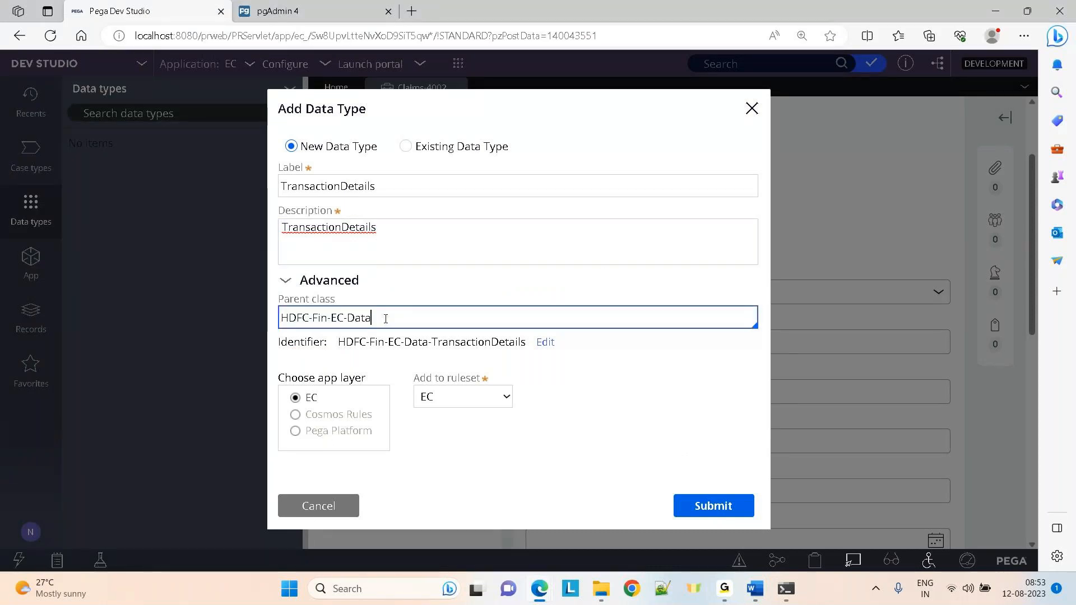
drag(404, 342, 431, 345)
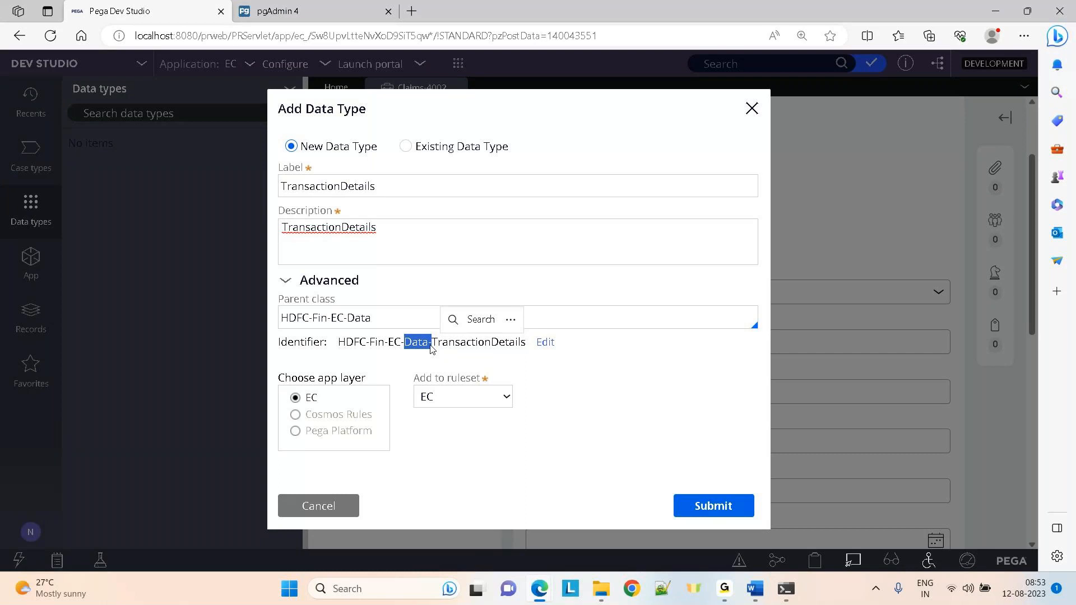
click(431, 349)
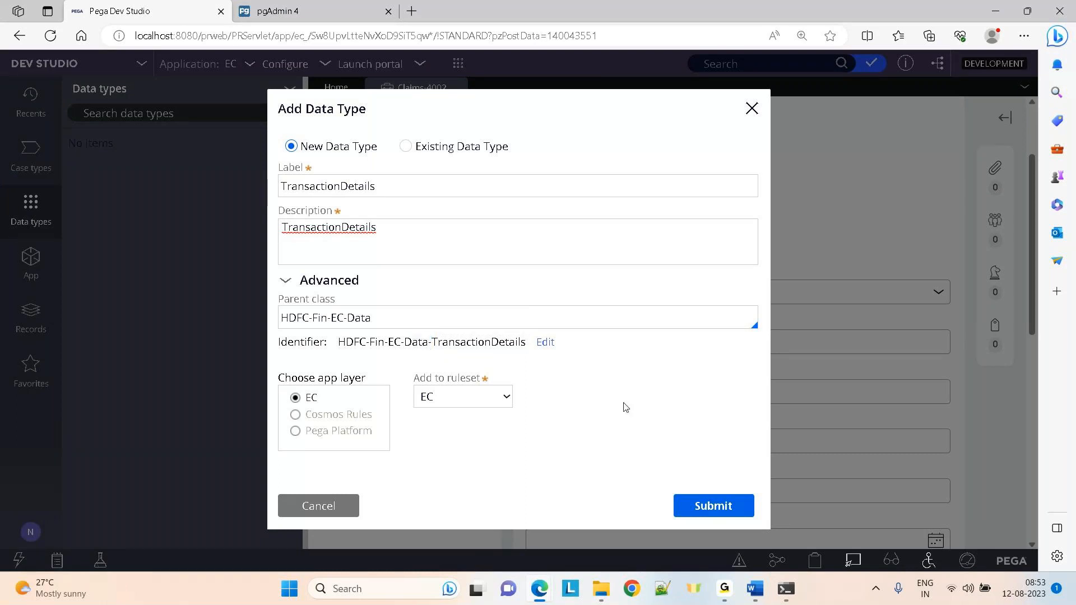
click(719, 507)
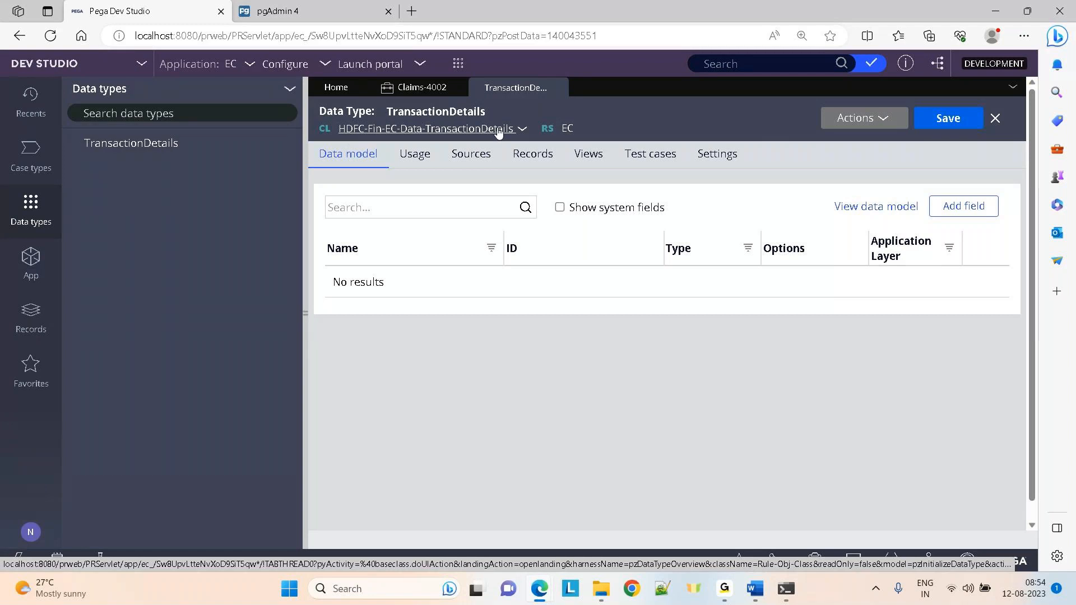
Search App Explorer for HDFC-Fin-EC-Data-TransactionDetails, then browse the HDFC-Fin-EC-Work-Claims class
click(31, 269)
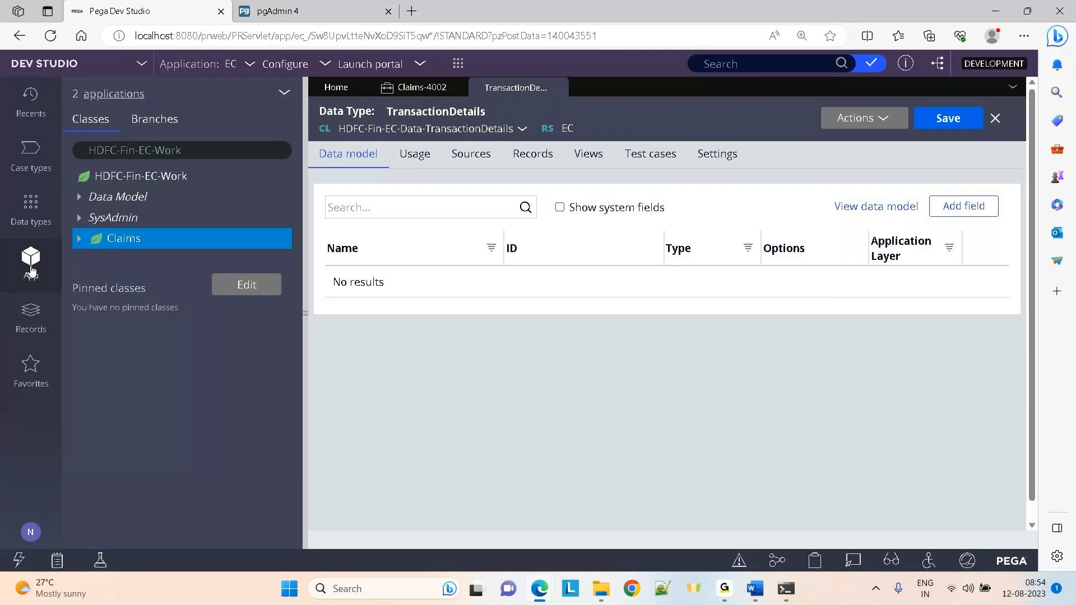
click(227, 144)
key(BackSpace)
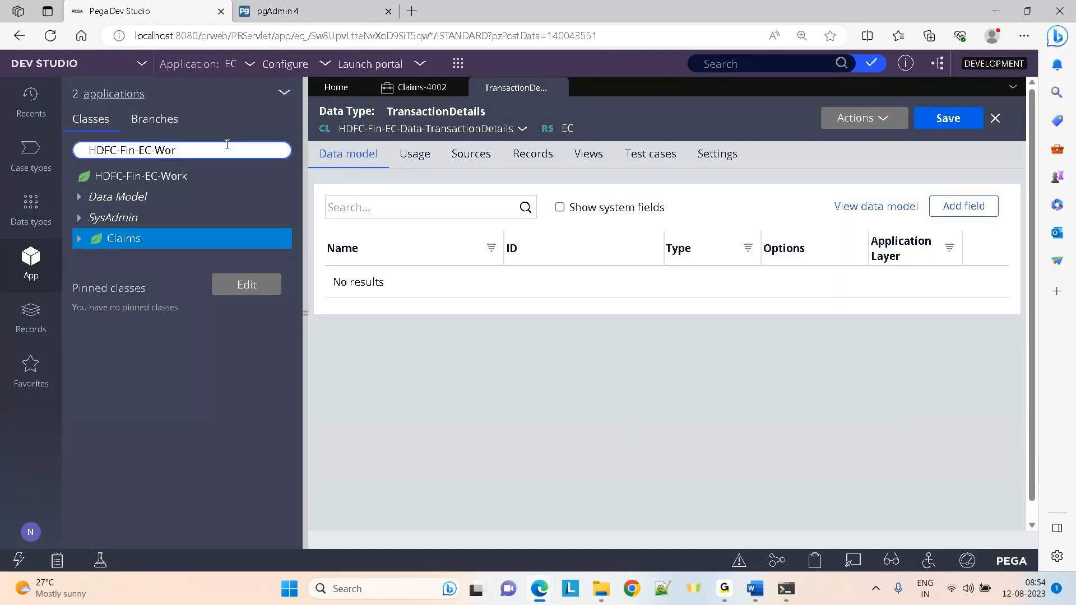
key(BackSpace)
key(BackSpace)
key(BackSpace)
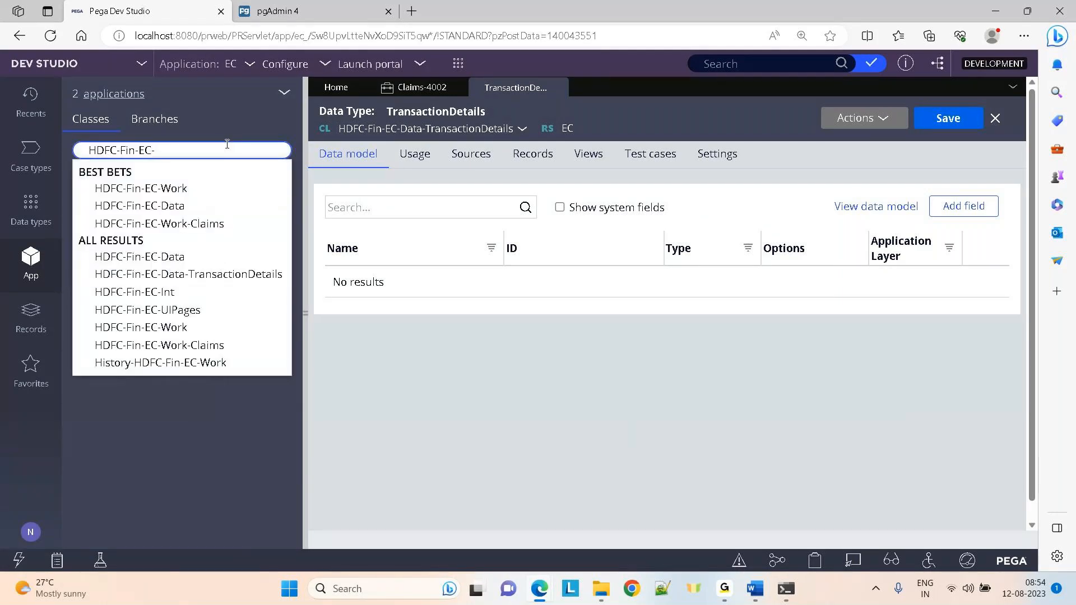
key(Down)
key(Down)
key(Down)
key(Down)
key(Down)
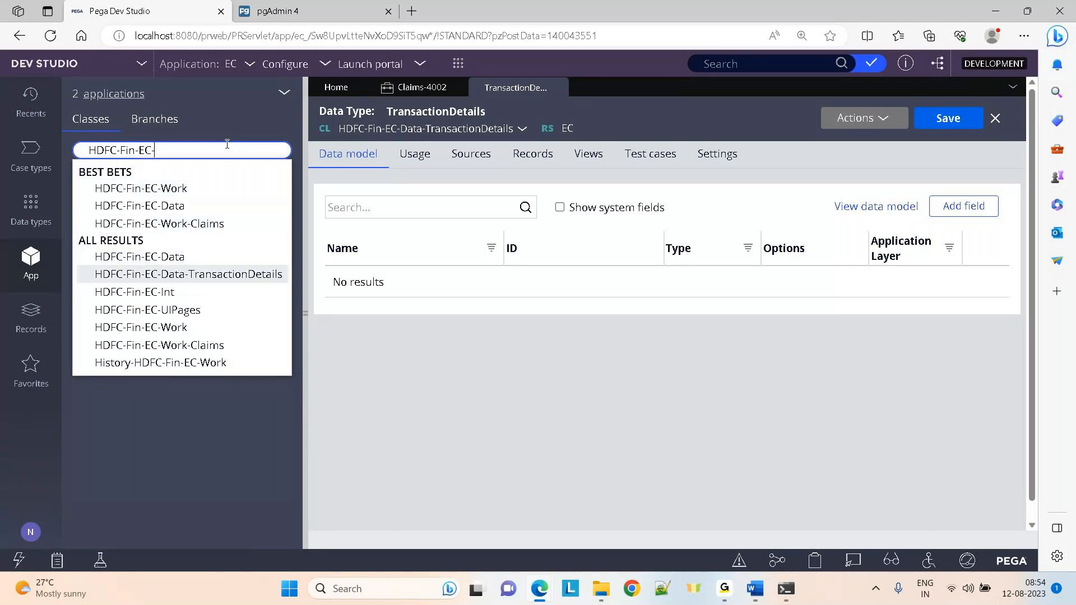
key(Return)
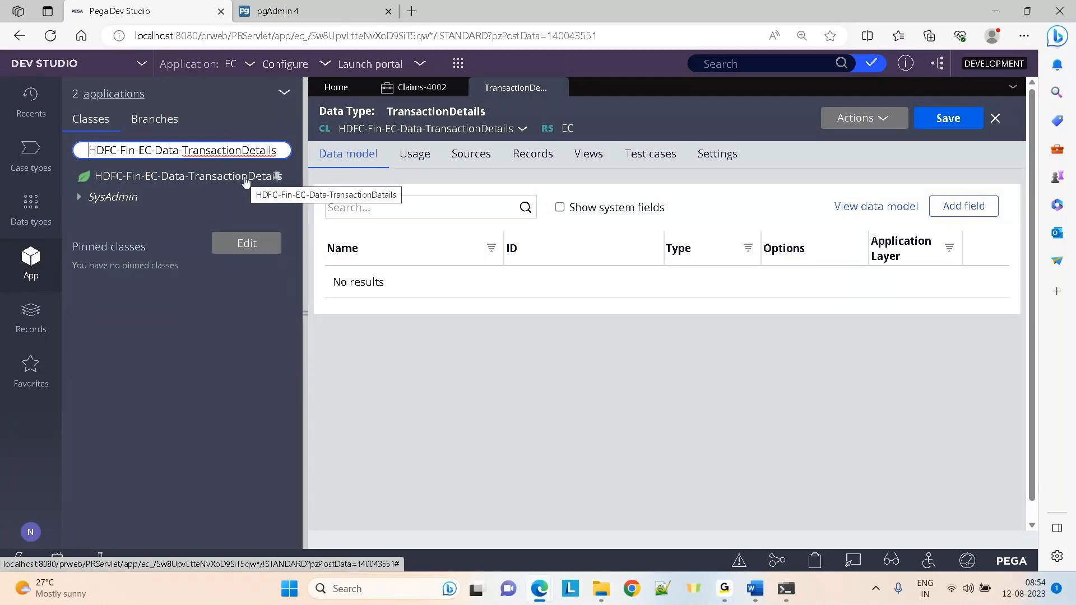
triple_click(151, 150)
key(BackSpace)
text(hdfc)
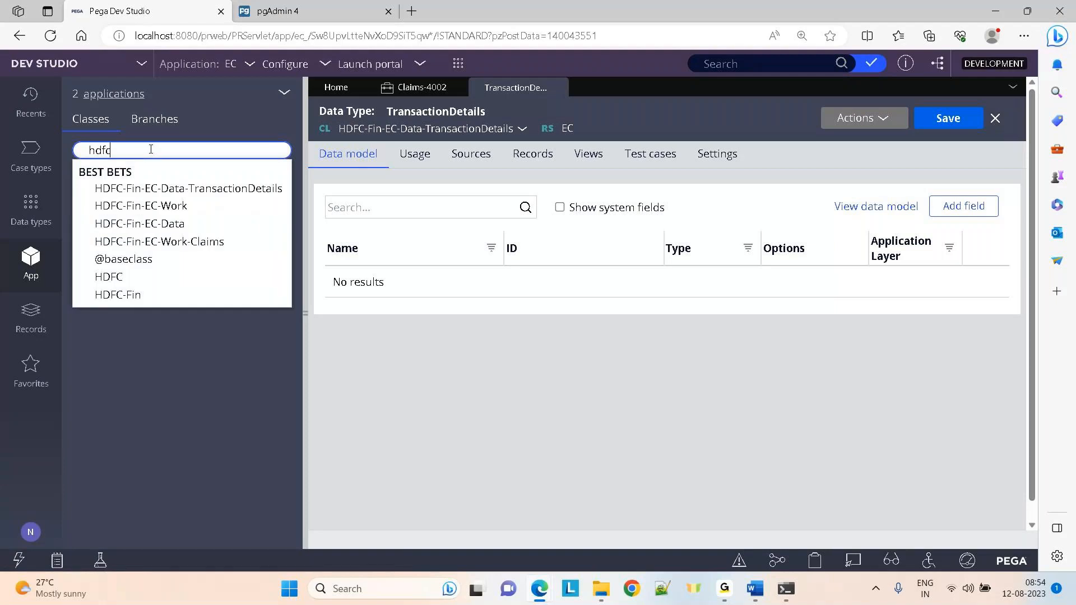
click(157, 241)
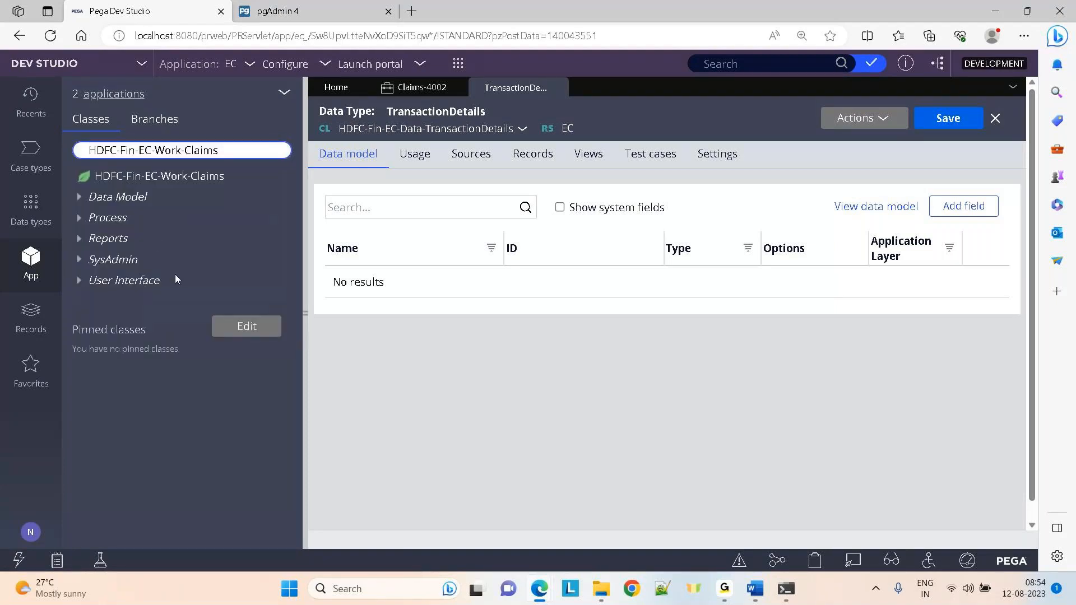
Make HDFC-Fin-EC-Data-TransactionDetails the only pinned class and submit
click(247, 328)
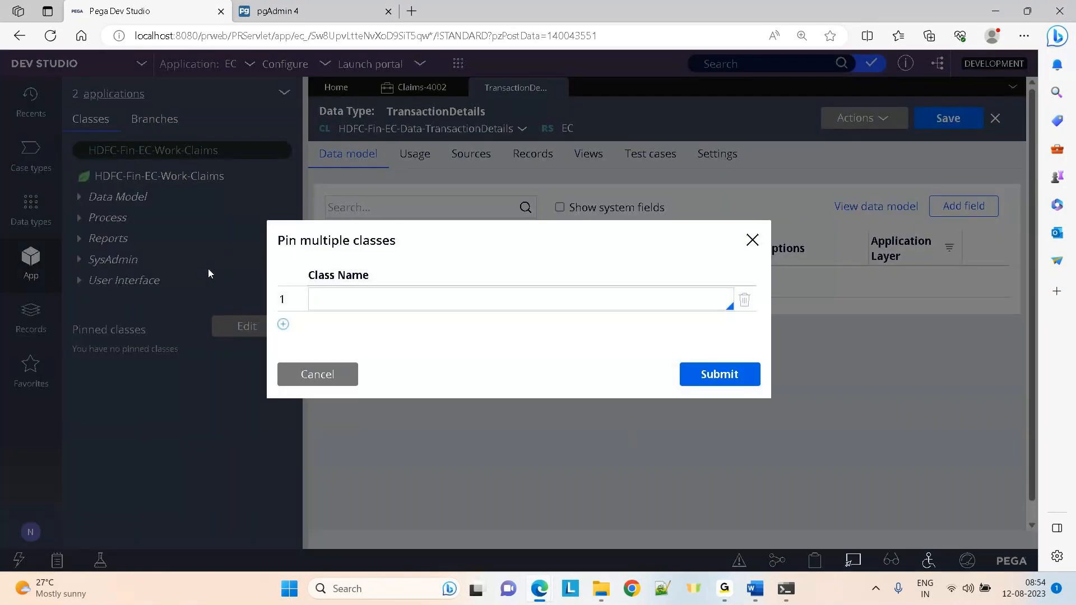
click(381, 303)
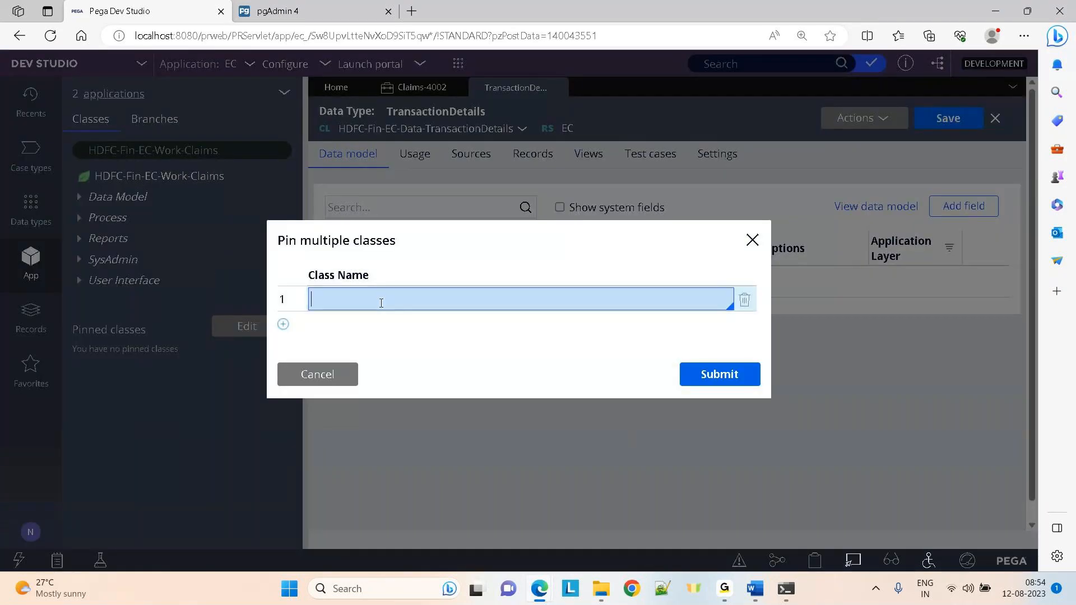
text(hdfc)
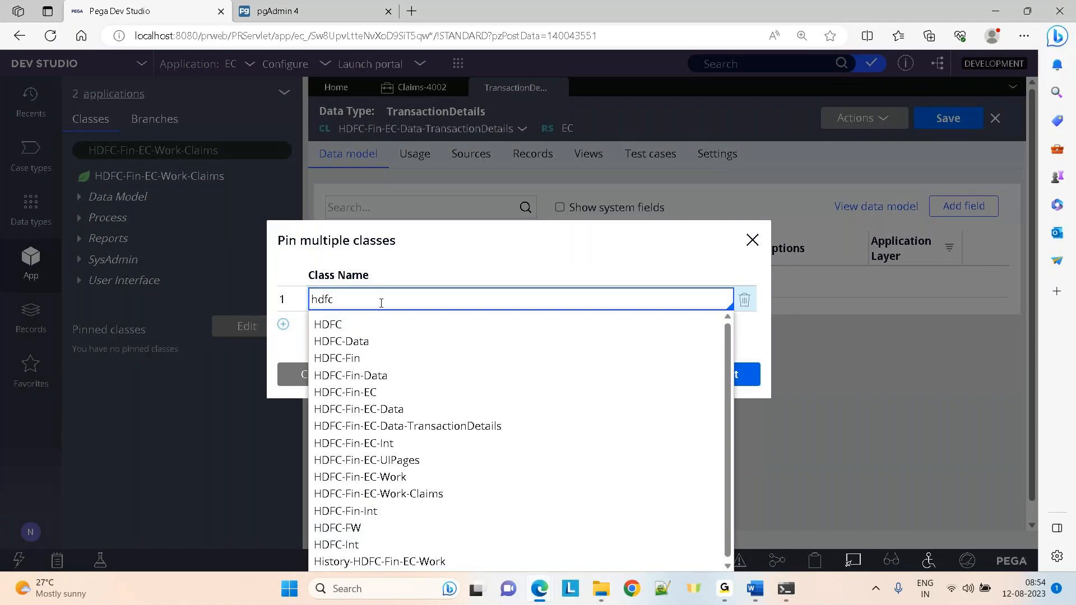
key(Down)
key(Down)
key(Down)
key(Down)
key(Down)
key(Down)
key(Down)
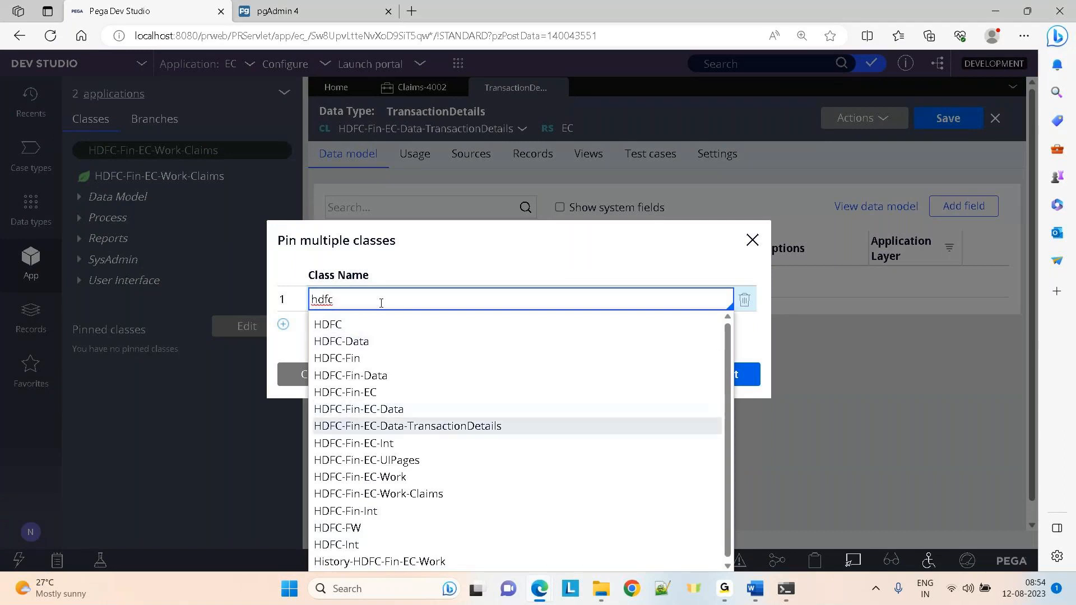
key(Return)
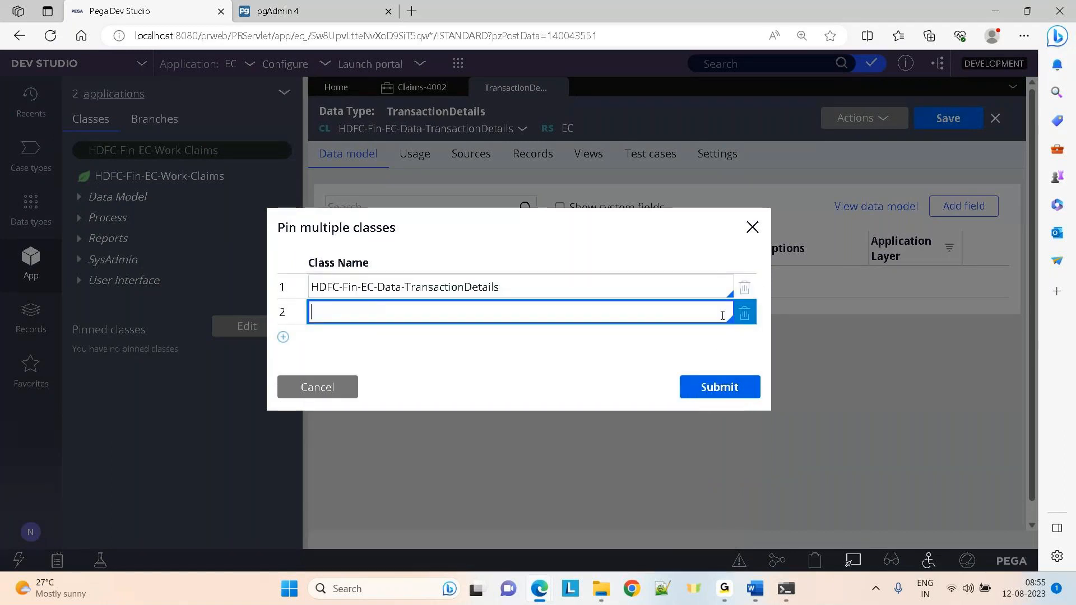
click(742, 317)
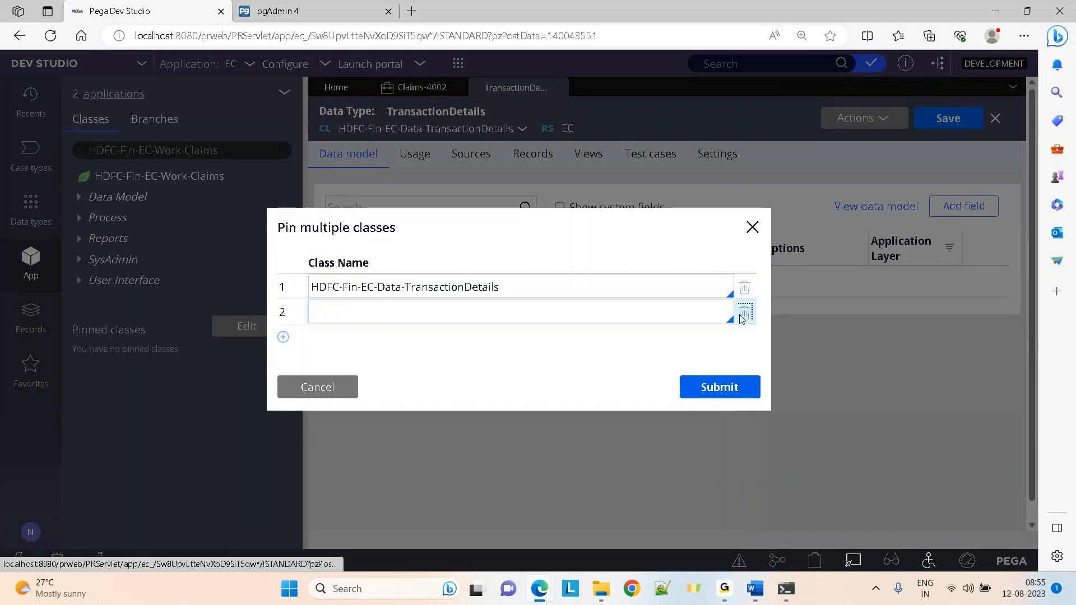
click(736, 380)
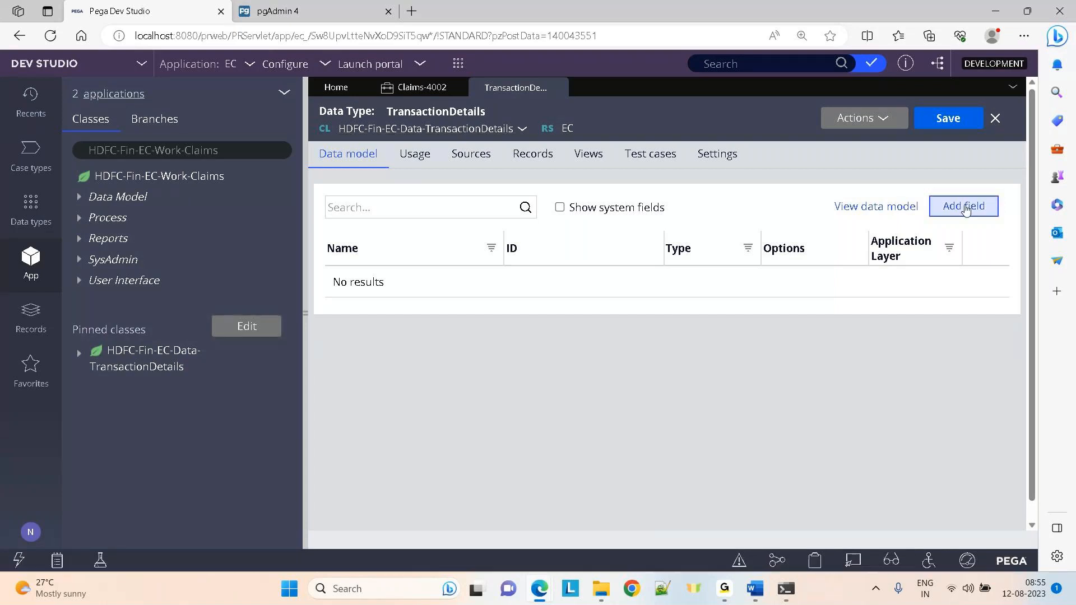
Add the Transactionid field and a date-only TransactionDate field
click(967, 211)
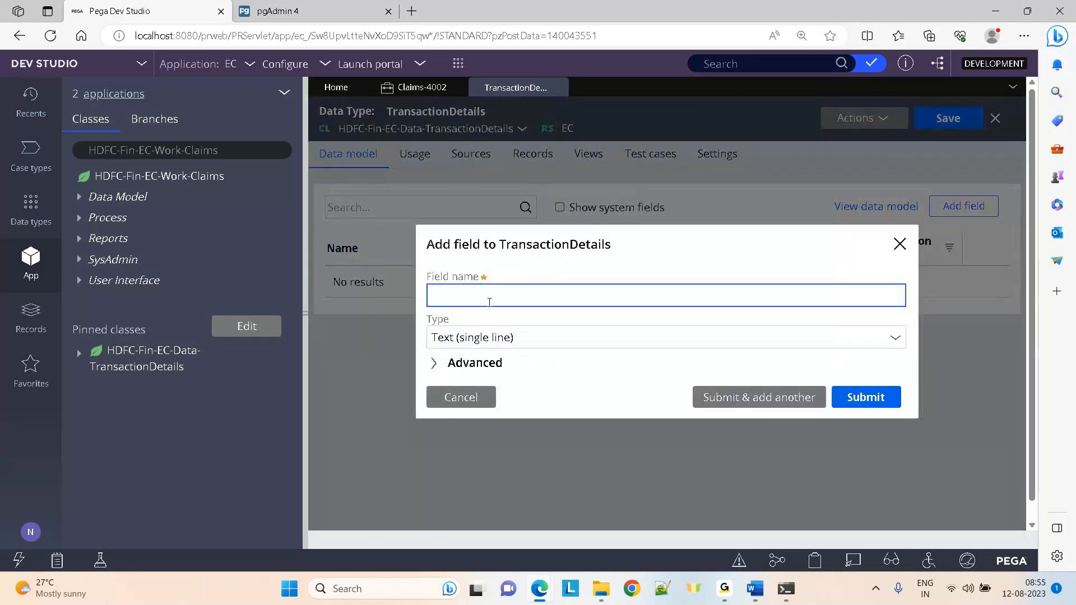
text(Transactionid)
click(718, 398)
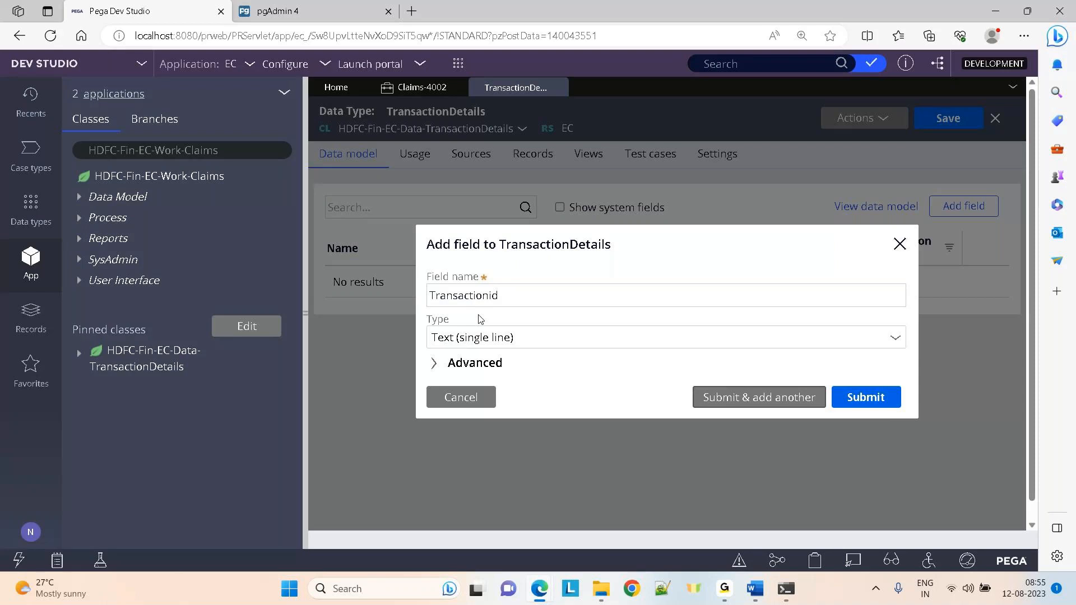
text(Transa)
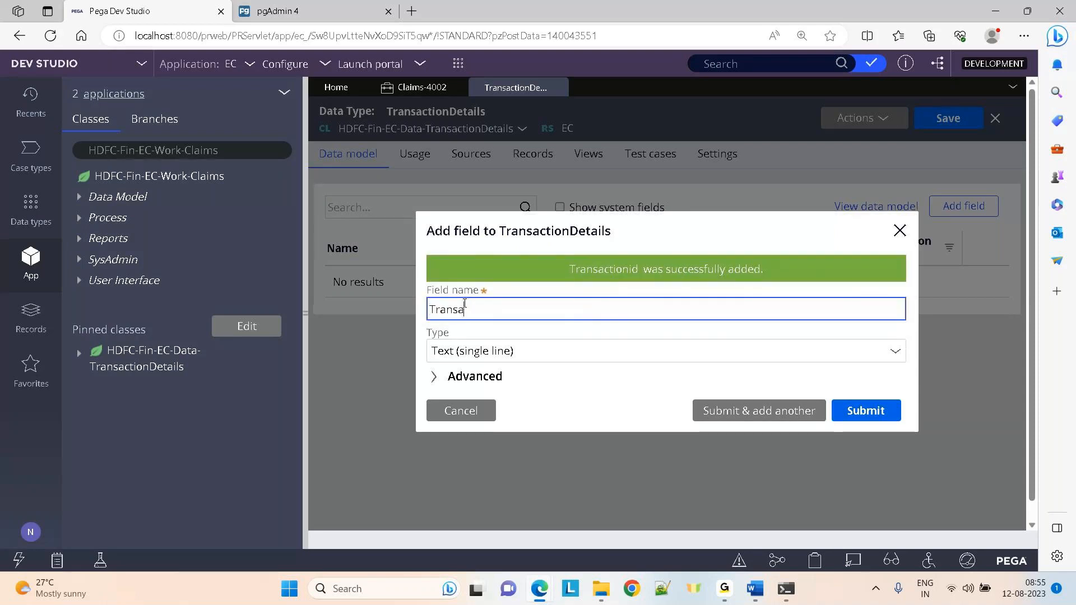
text(ctionDate)
triple_click(526, 358)
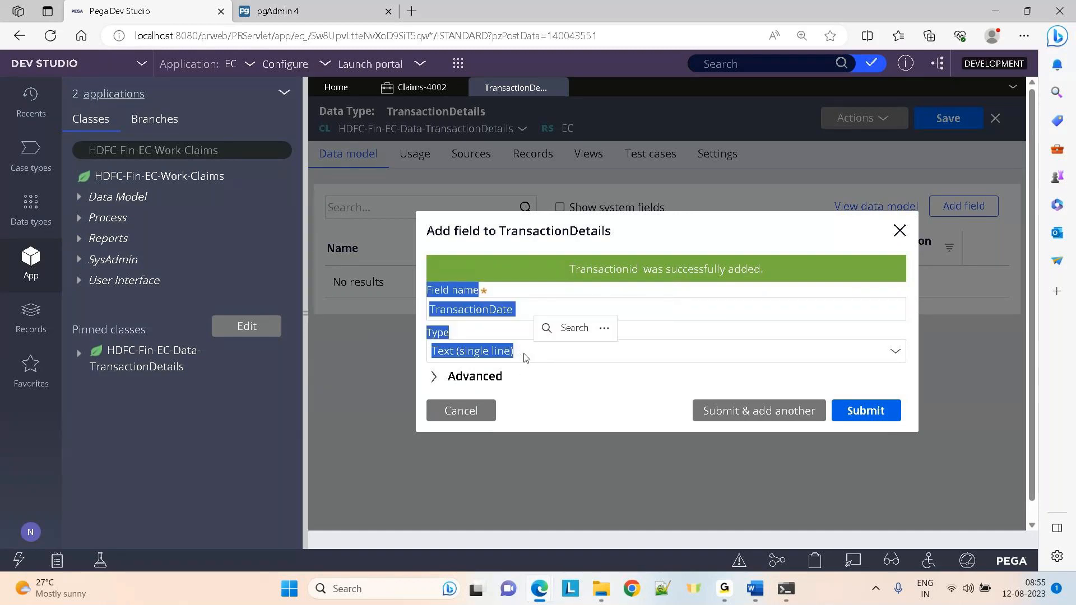
click(525, 357)
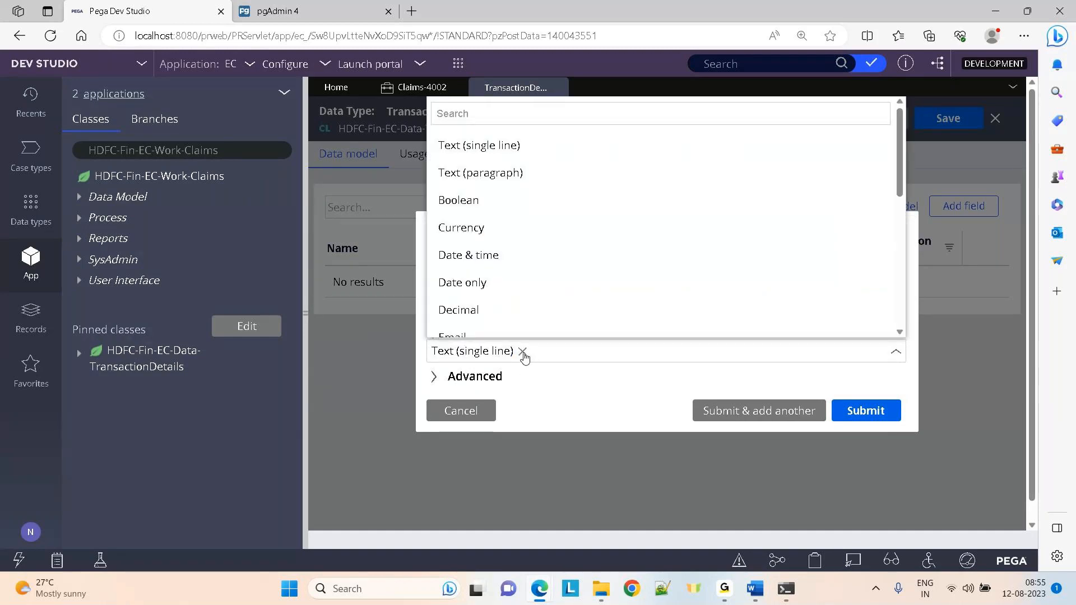
click(446, 270)
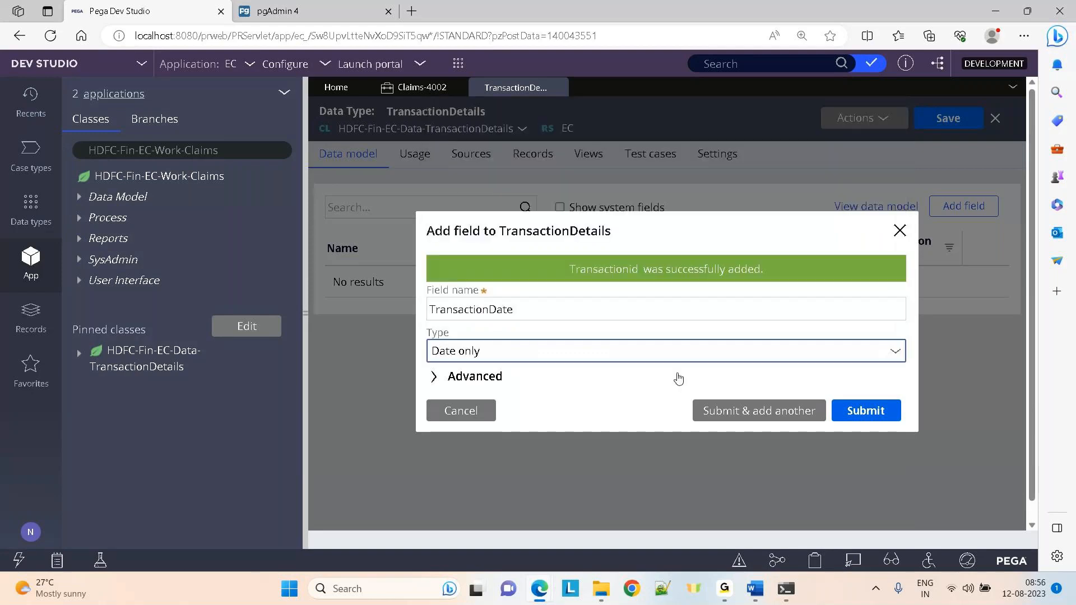
click(784, 410)
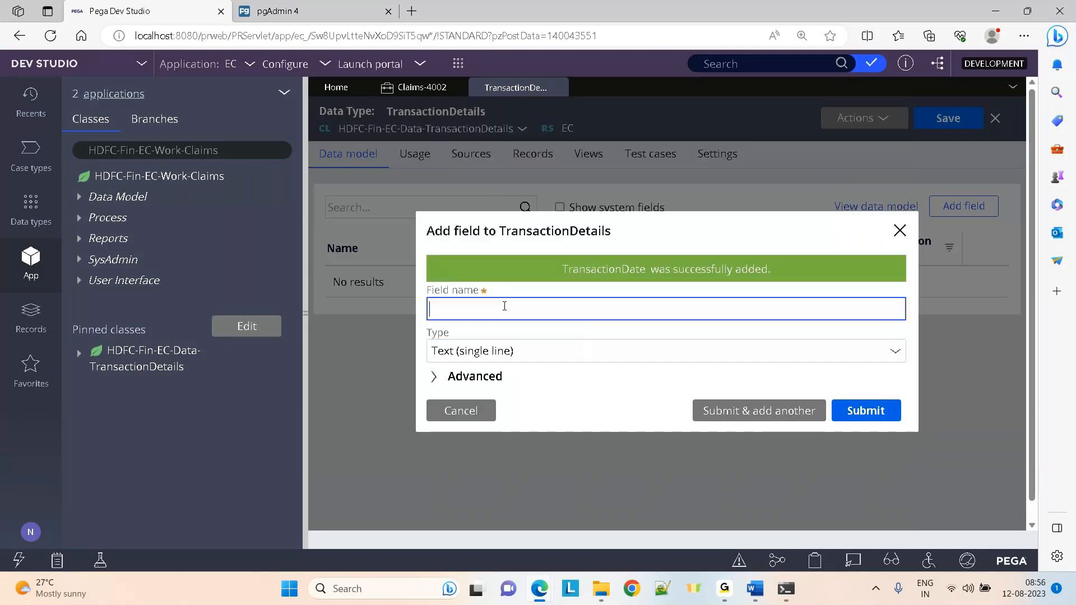
Add TransactionAmt as an Integer field
text(TransactionAmt)
double_click(524, 354)
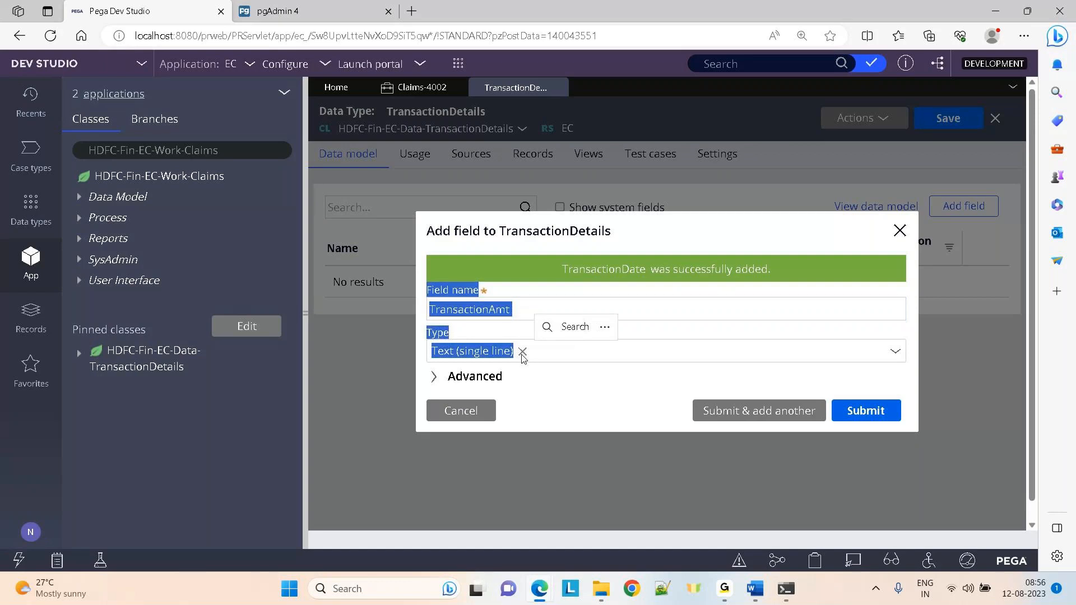
click(523, 355)
click(523, 355)
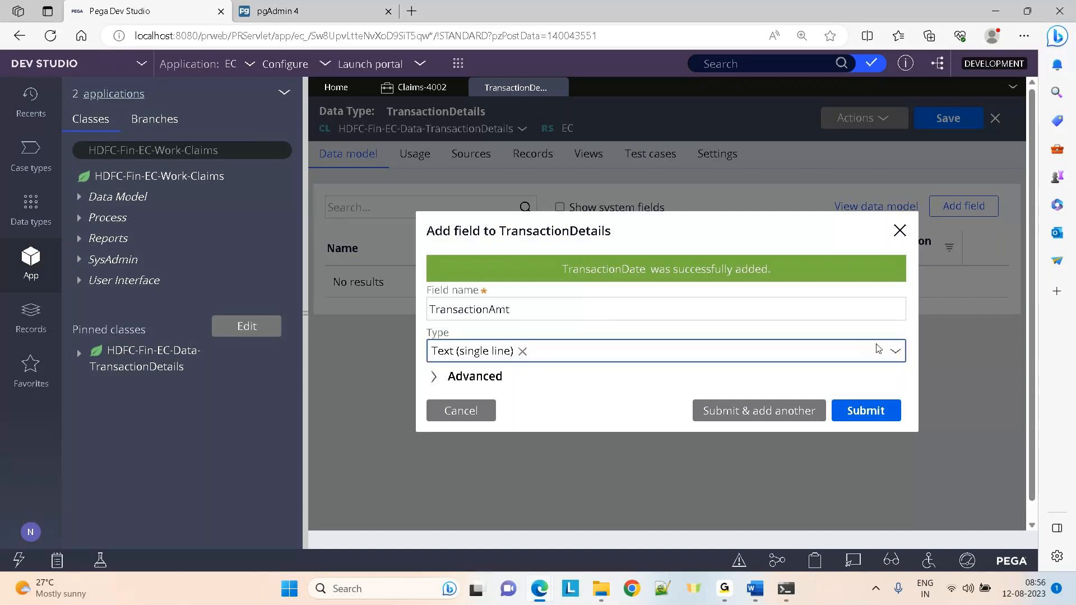
click(893, 352)
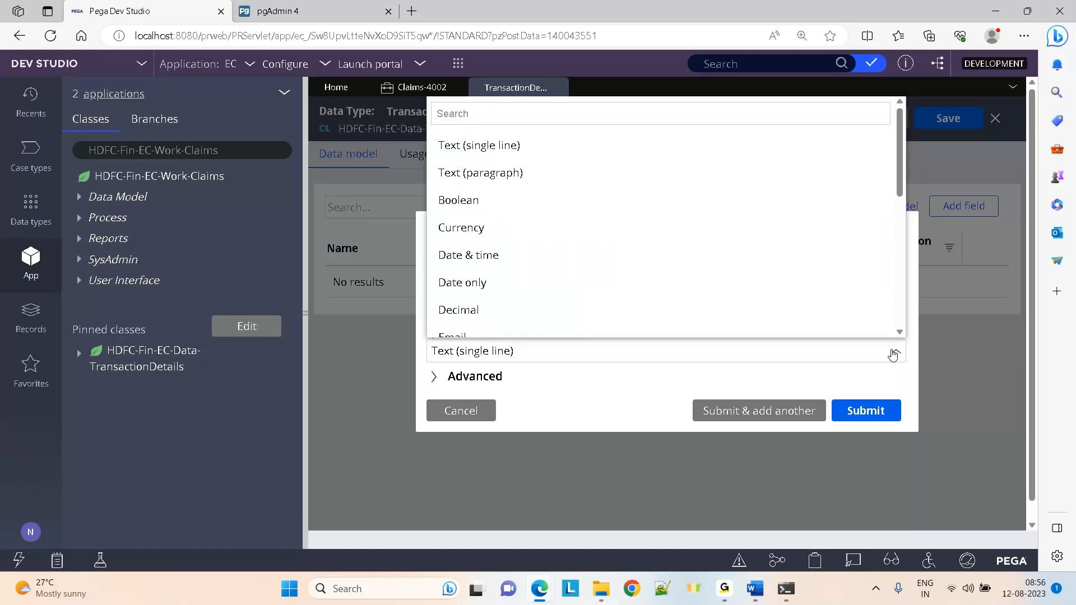
text(in)
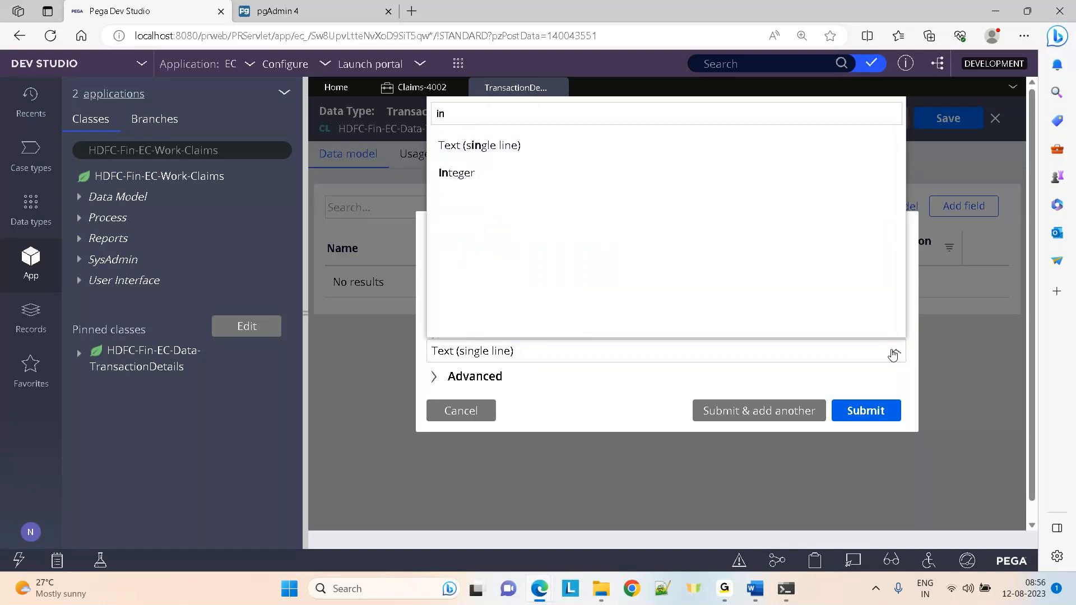
click(462, 171)
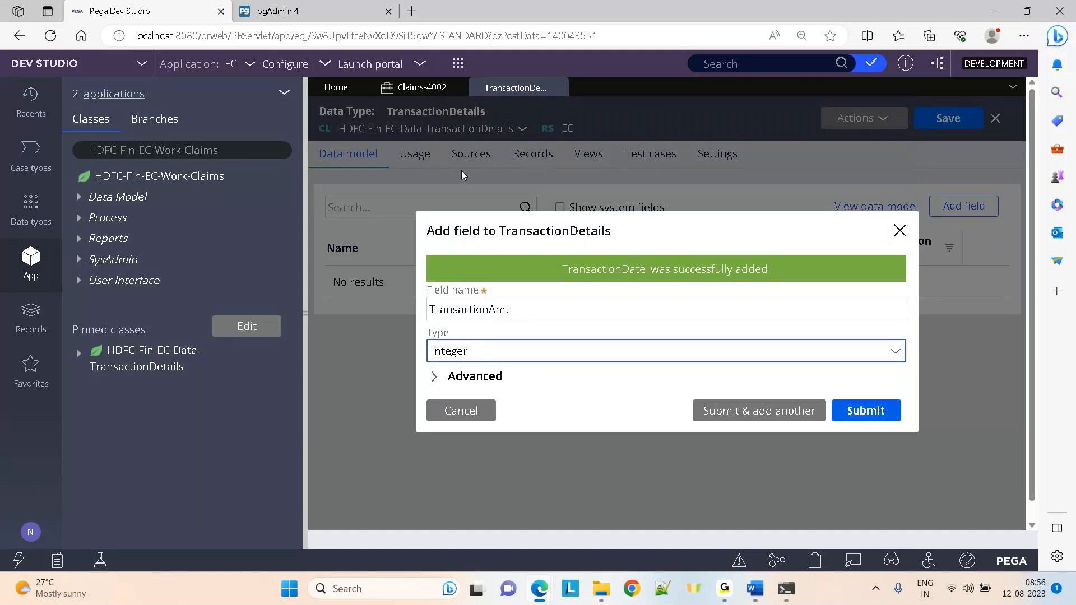
click(752, 412)
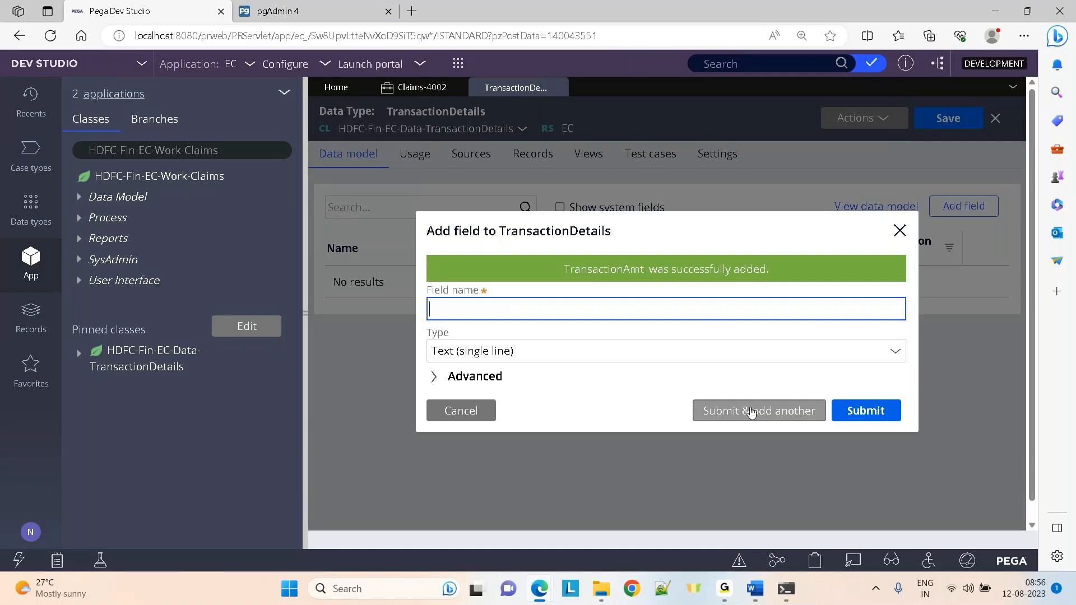
Add the CardNo and AccountNo fields and finish
text(CardNo)
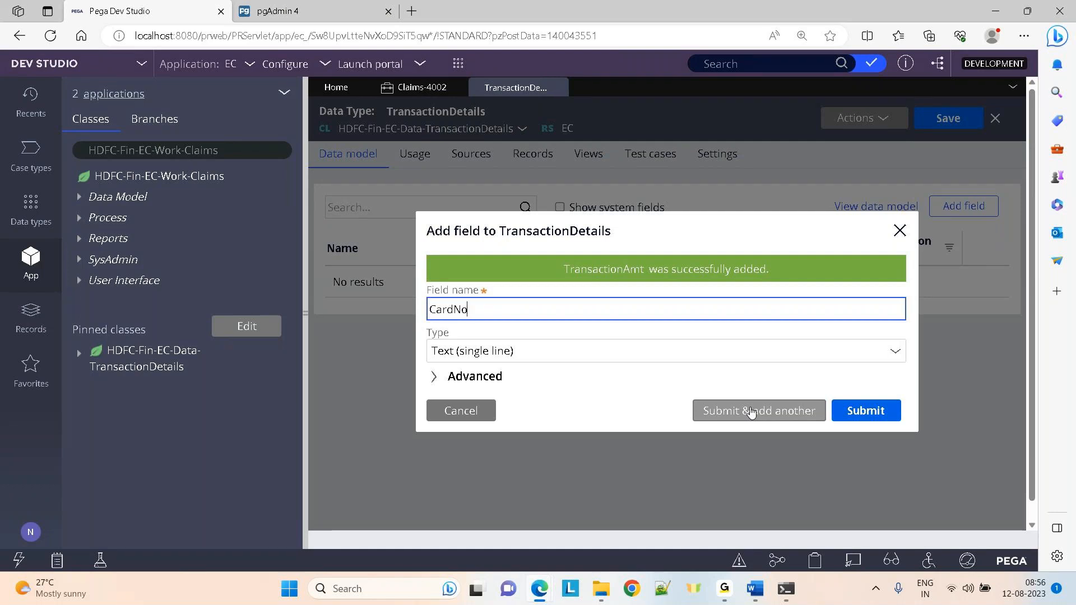
click(735, 411)
text(AccountNo)
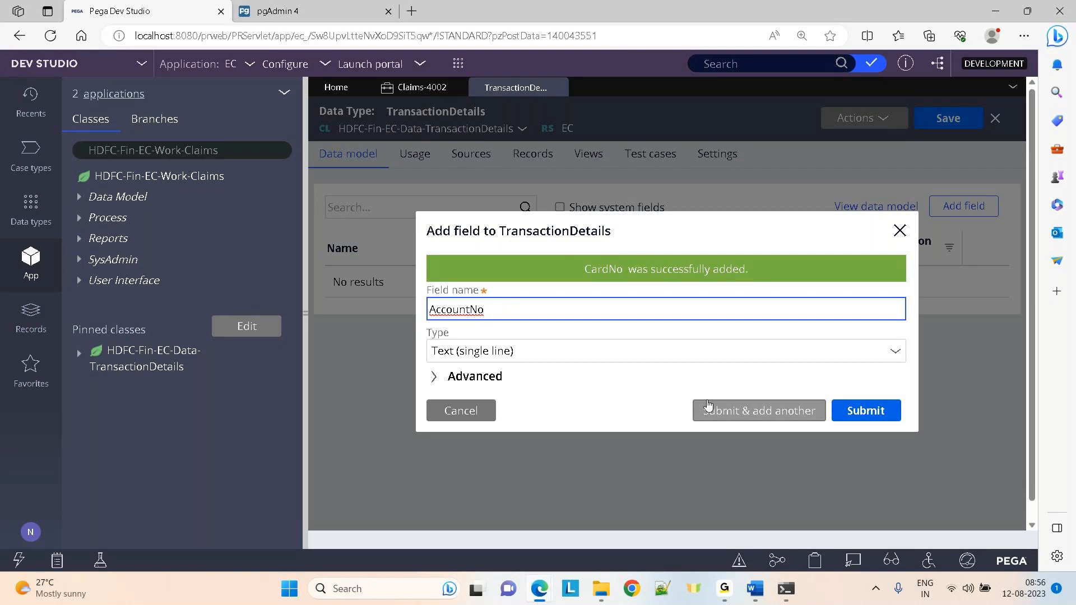
click(890, 419)
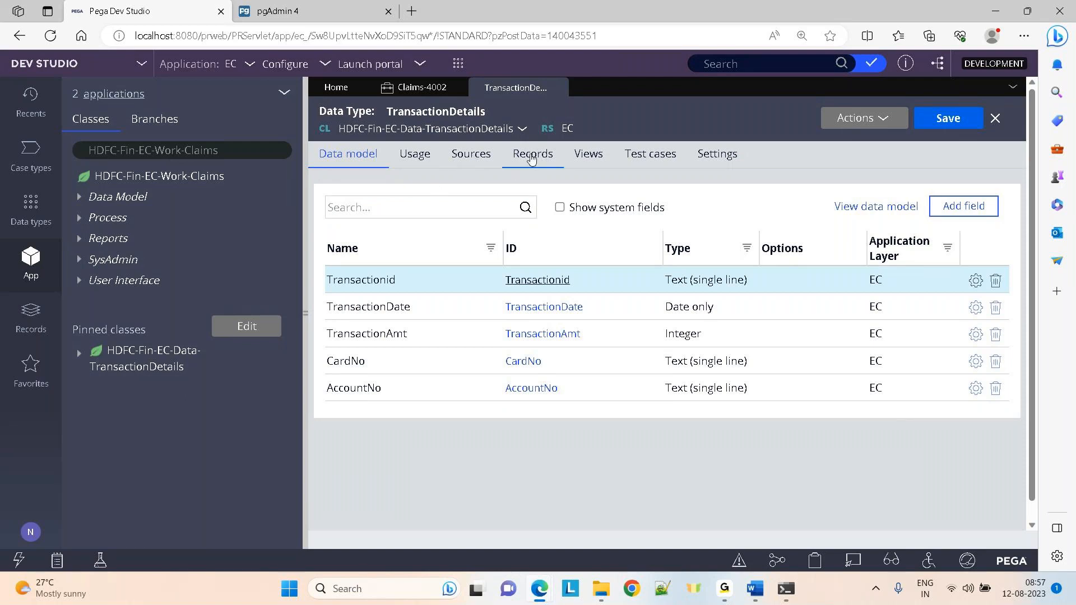
Show TransactionDetails' Records page, whose Local data storage source is not yet configured
click(531, 157)
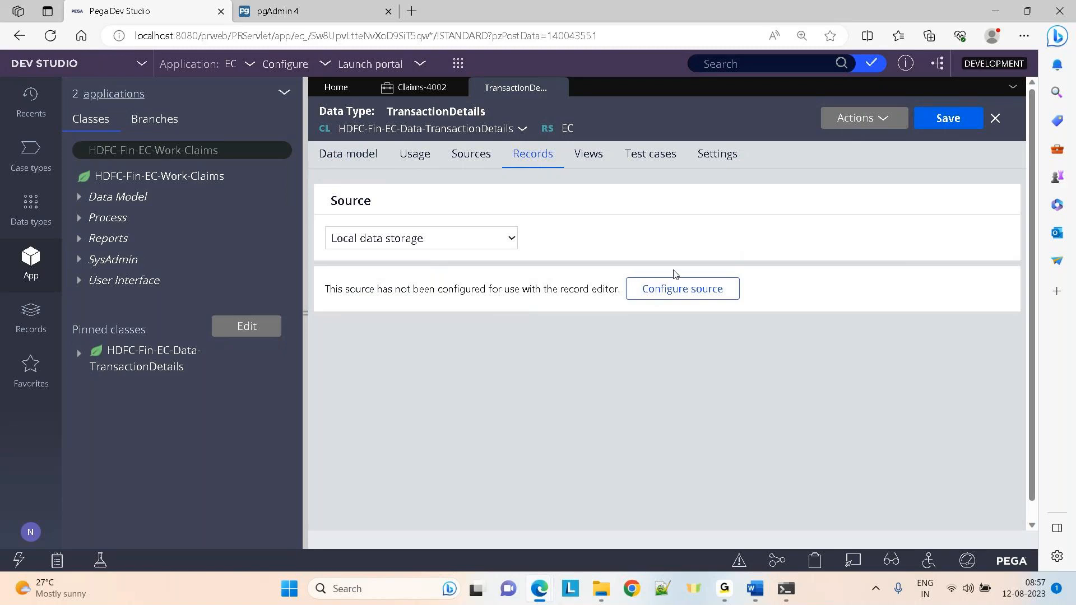
Configure the local data source with Transactionid as the record key
click(672, 290)
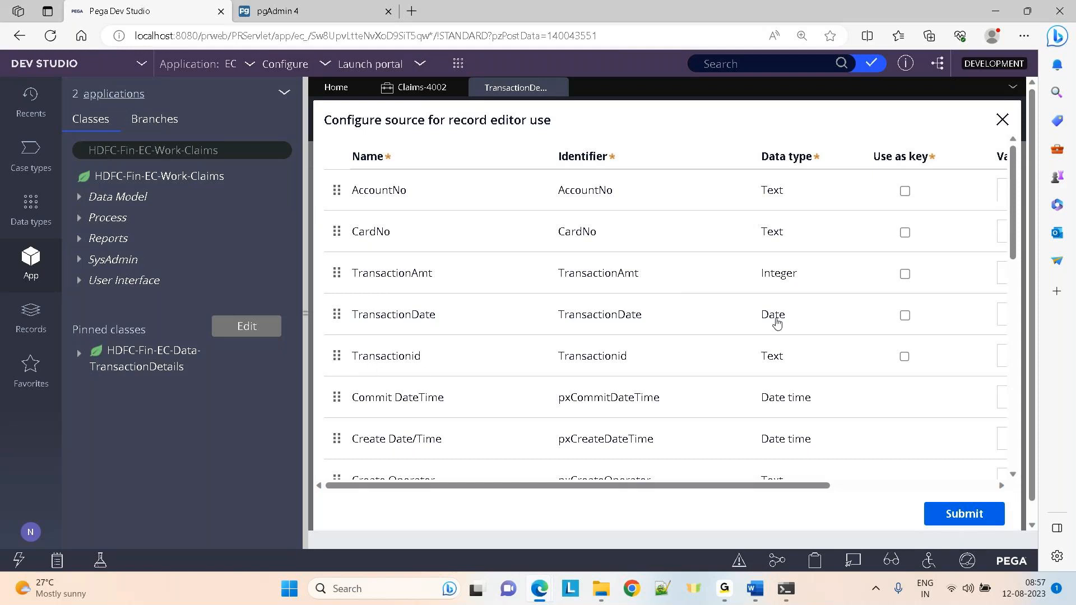
click(905, 356)
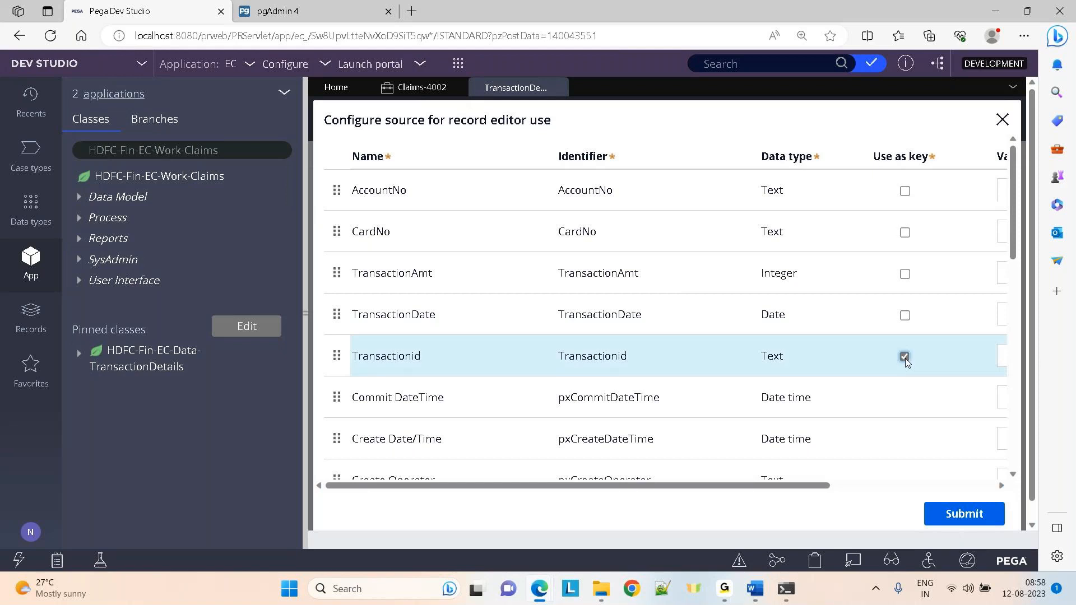
drag(873, 161, 937, 156)
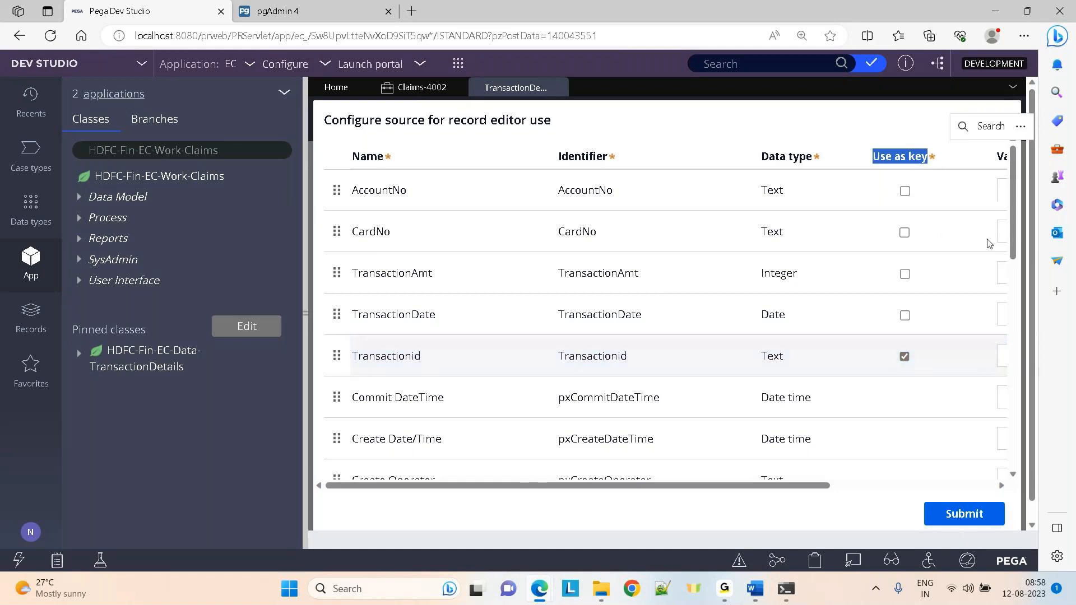
scroll(1013, 236, down, 10)
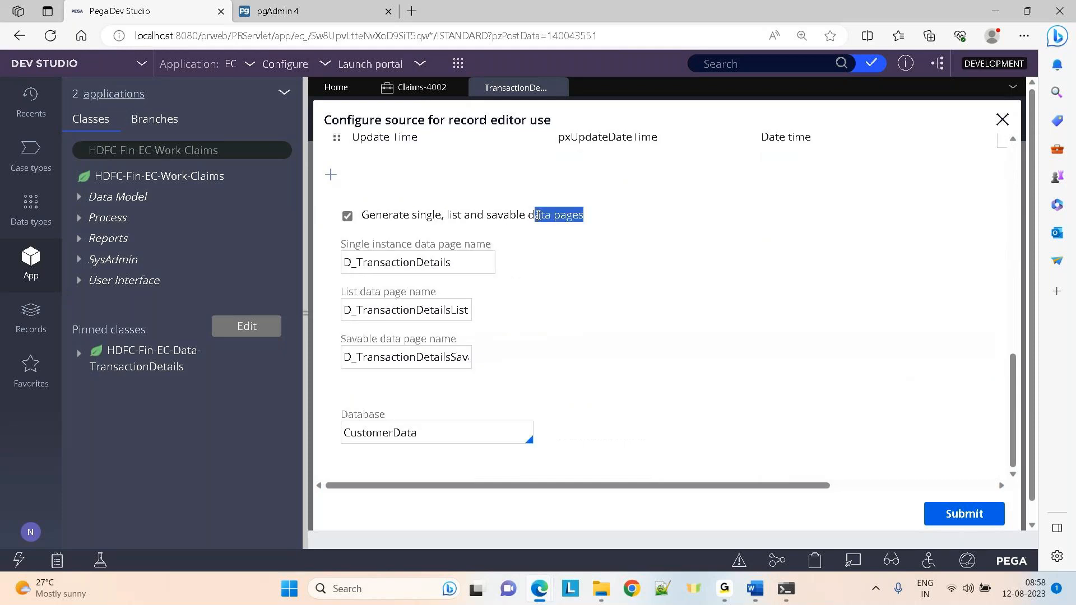
drag(407, 226, 391, 220)
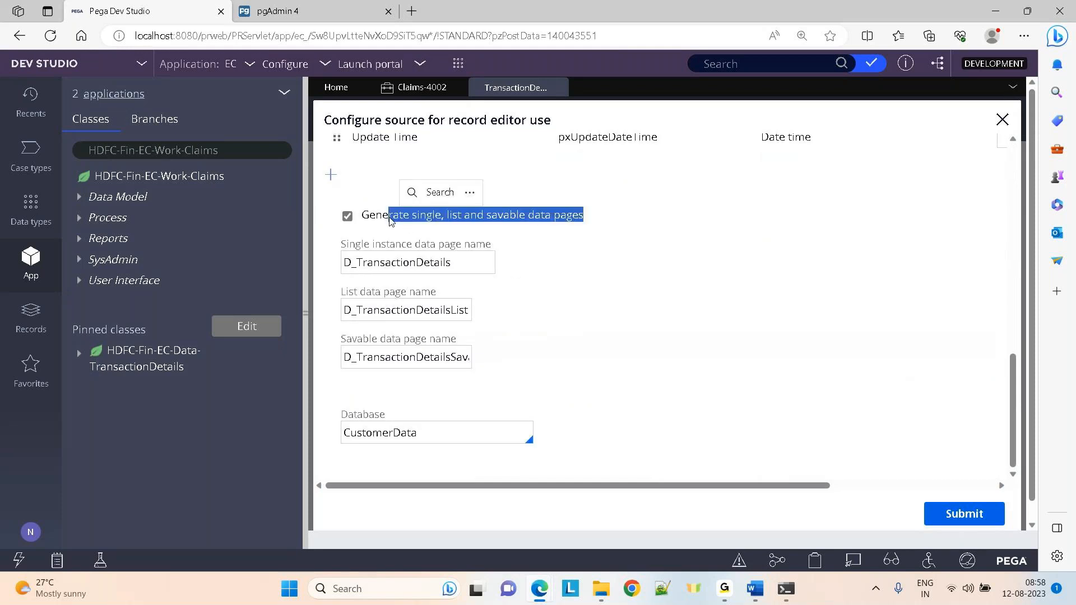
click(692, 299)
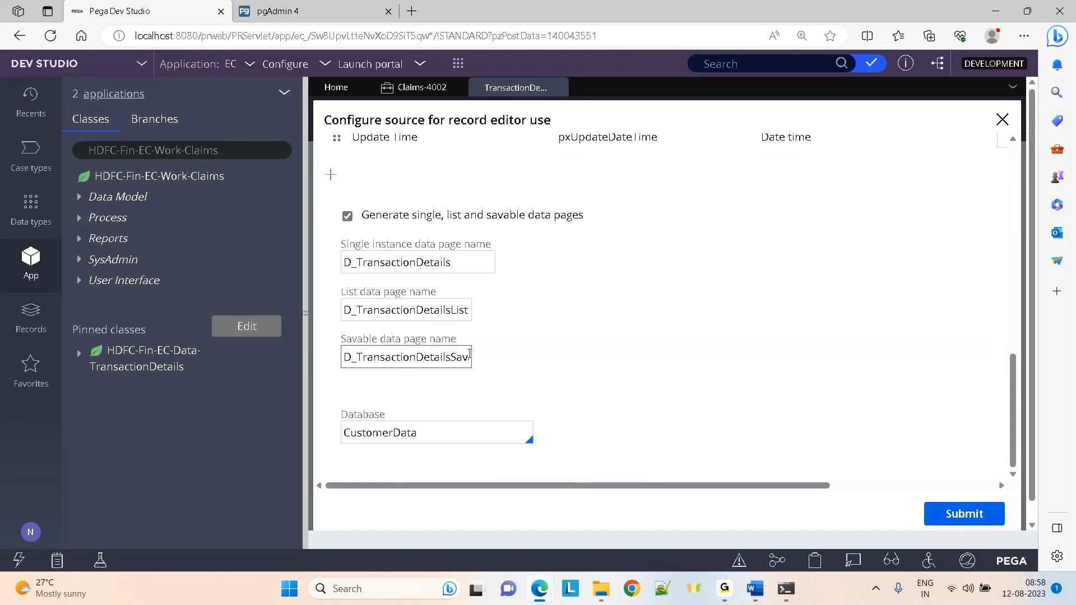
Leave data page generation on, submit the storage configuration, and close the review
click(347, 218)
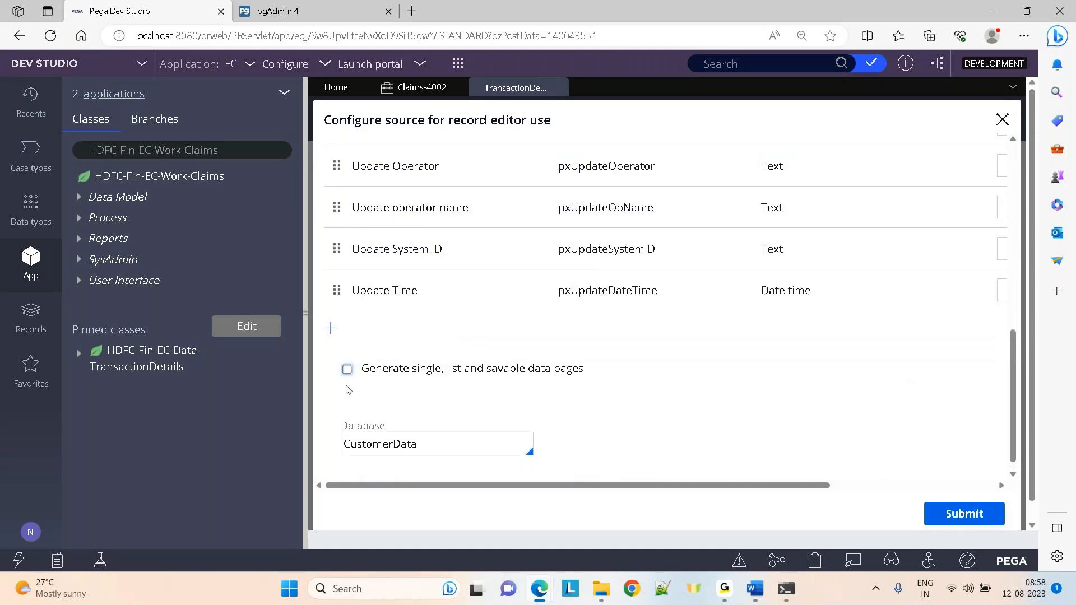
click(346, 372)
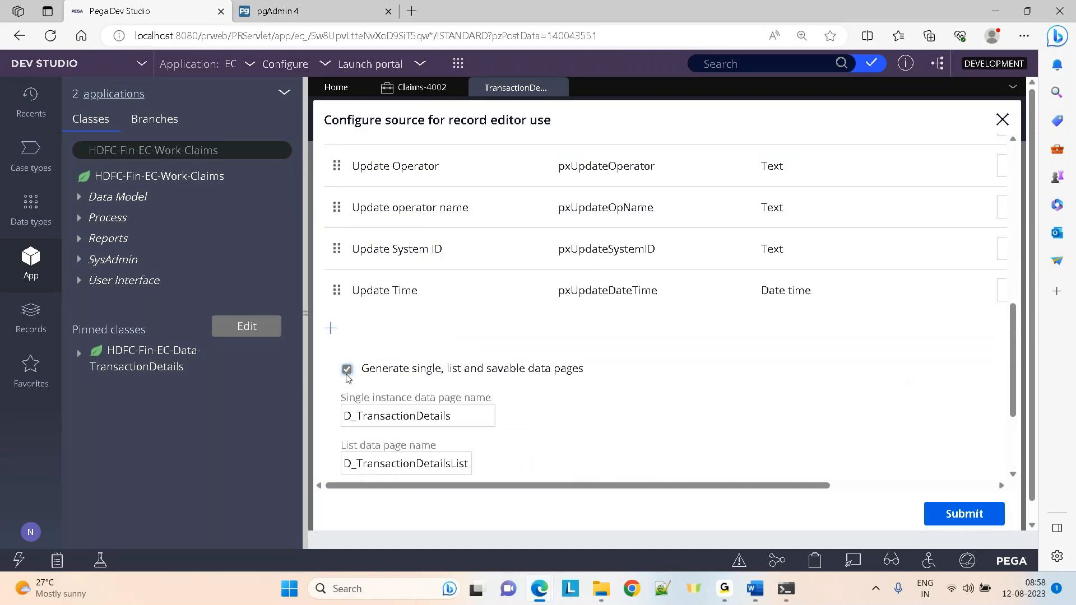
click(347, 374)
click(971, 515)
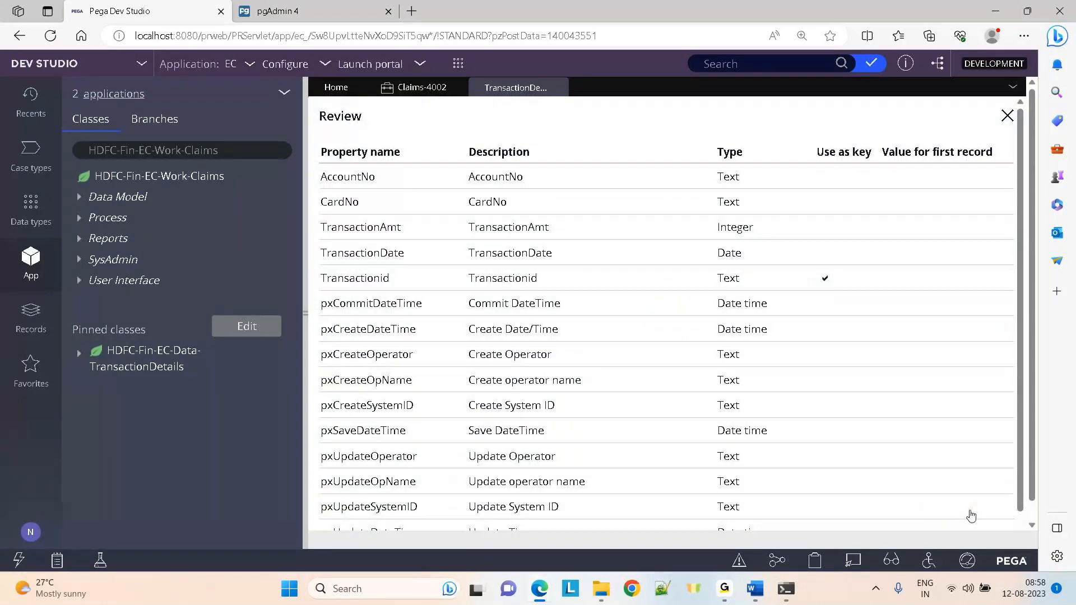
click(1007, 117)
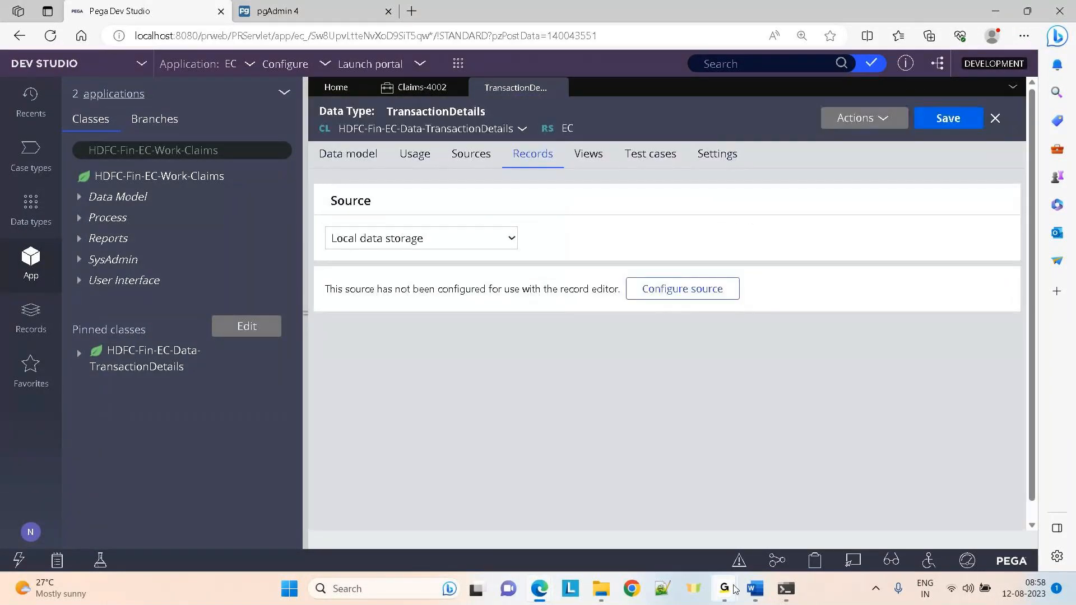
Switch over to the GoTo window, then bring Pega Dev Studio back into focus
mouse_move(733, 591)
click(799, 522)
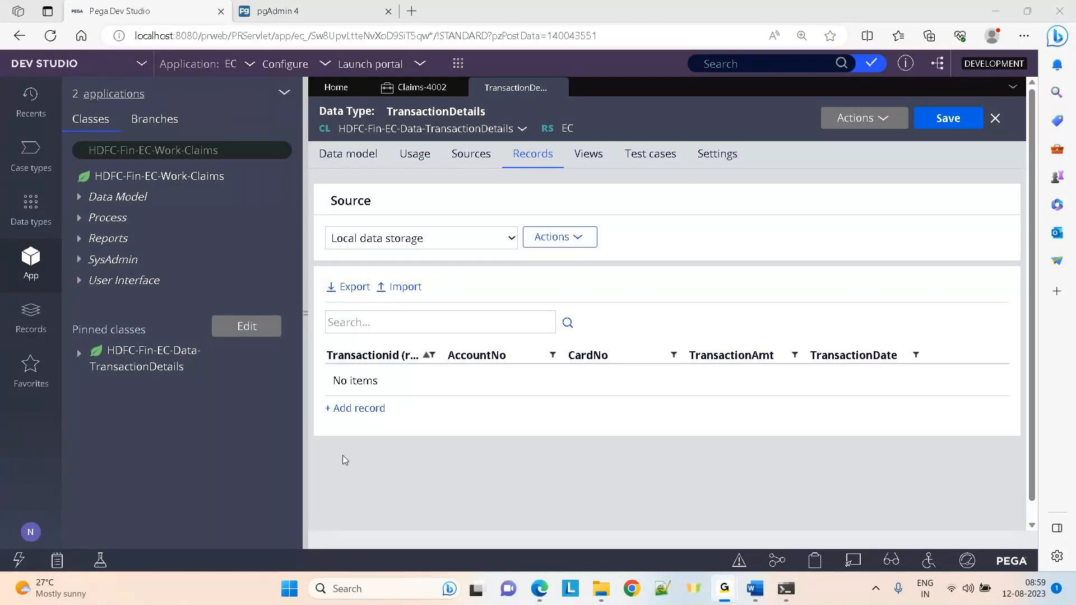
click(441, 326)
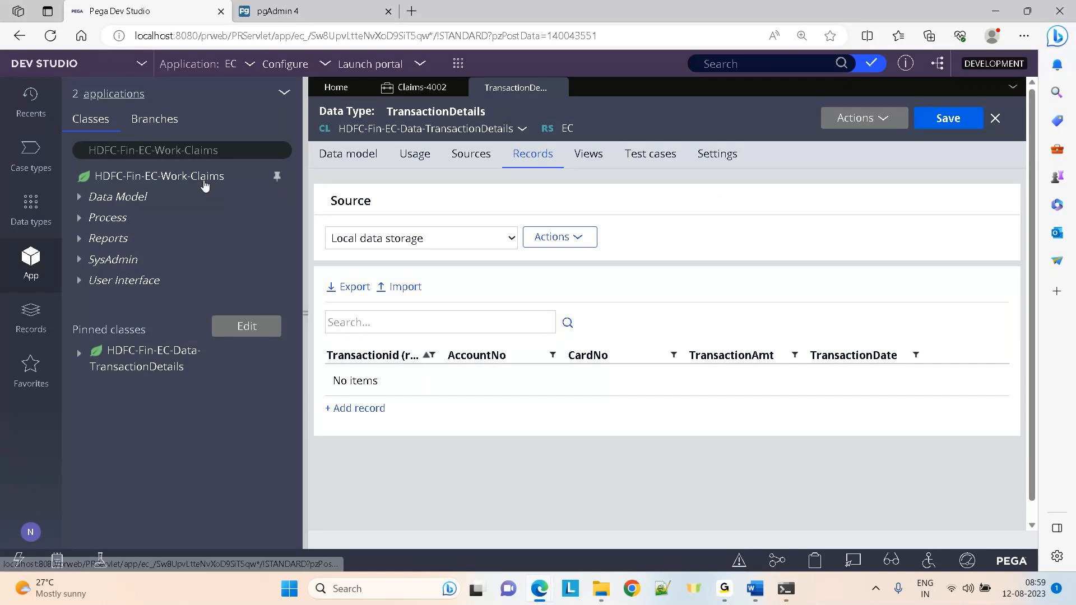
Close the TransactionDetails and Claims-4002 tabs, discarding the case's unsaved changes
click(560, 87)
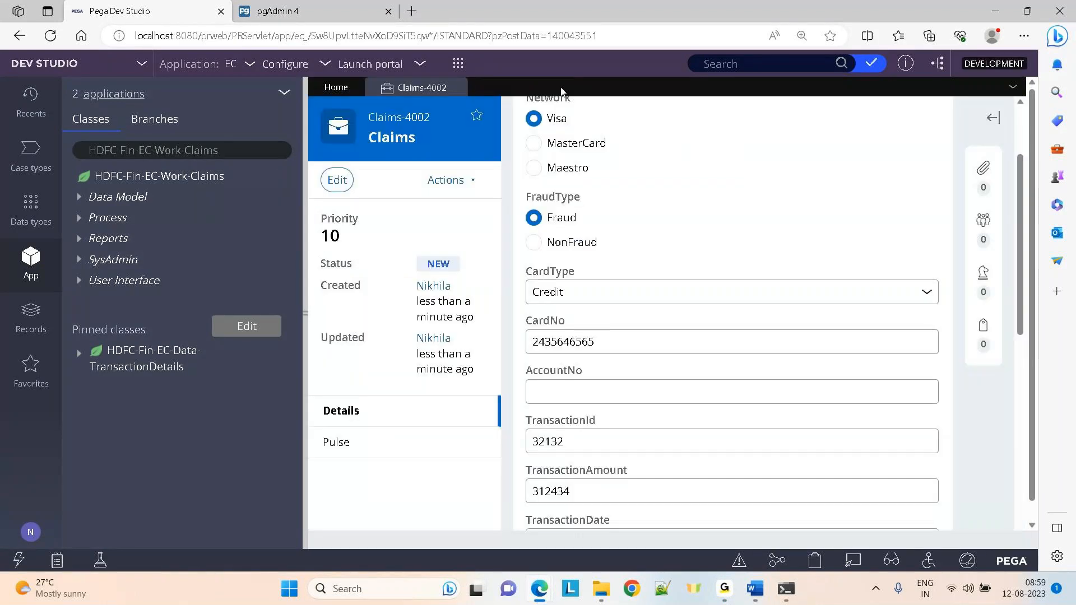
click(458, 88)
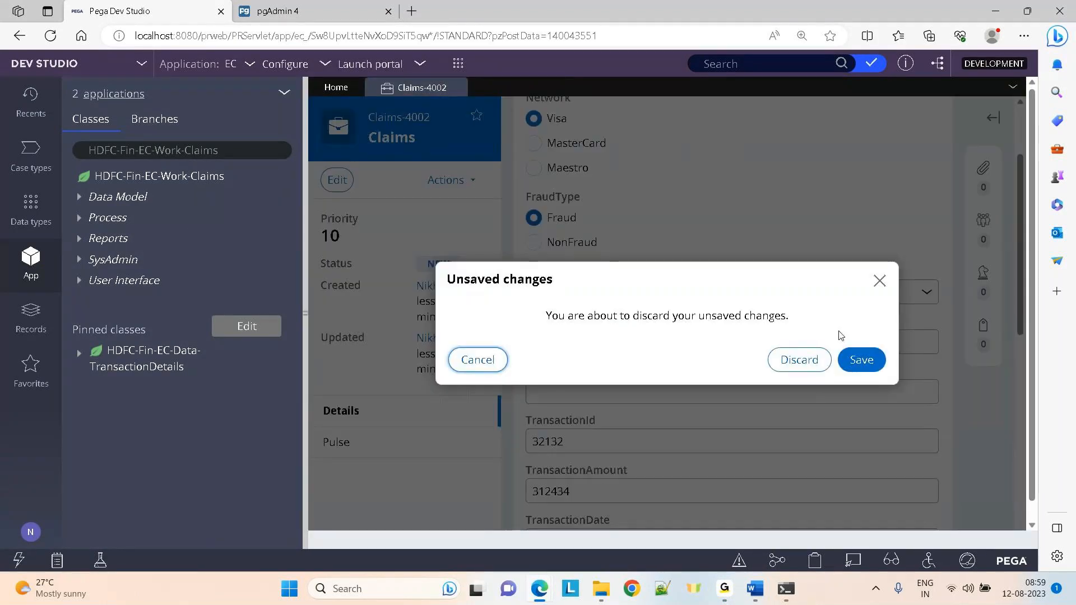
click(825, 361)
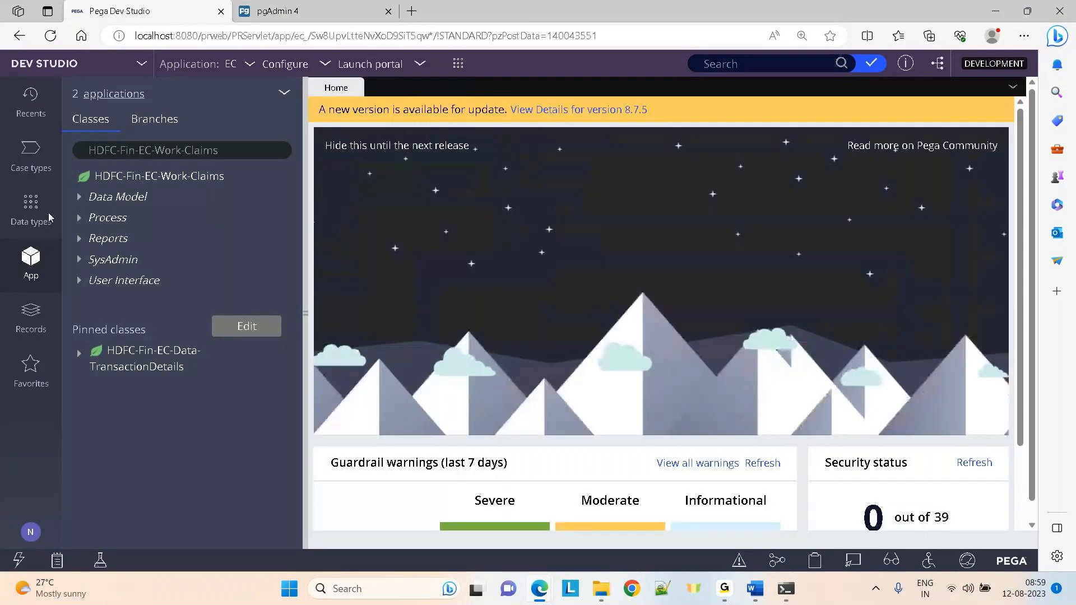
Reopen TransactionDetails from Data types and show its Records page
click(33, 210)
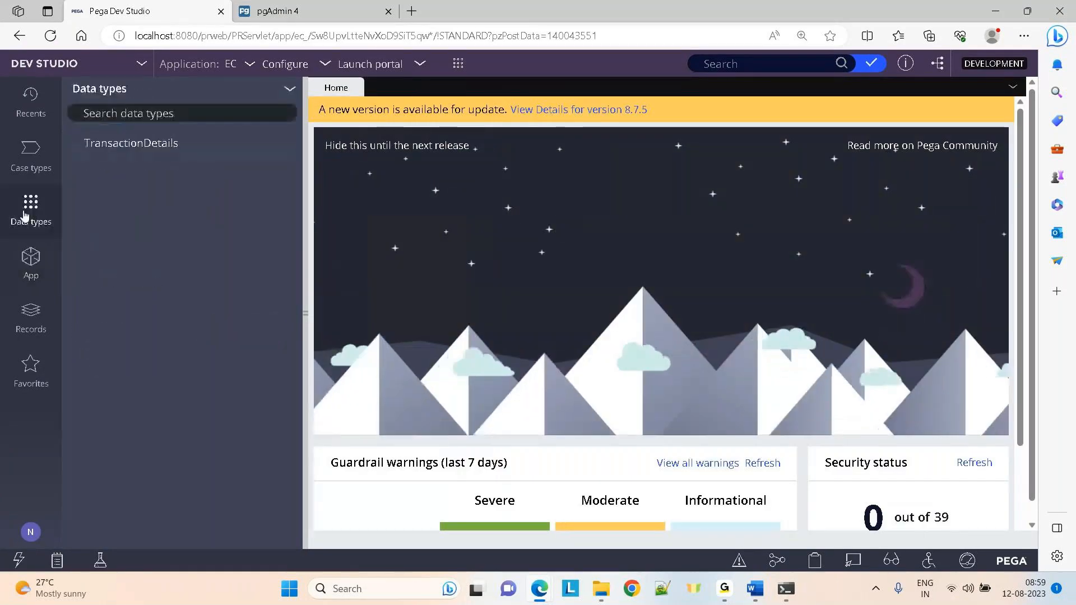
click(108, 144)
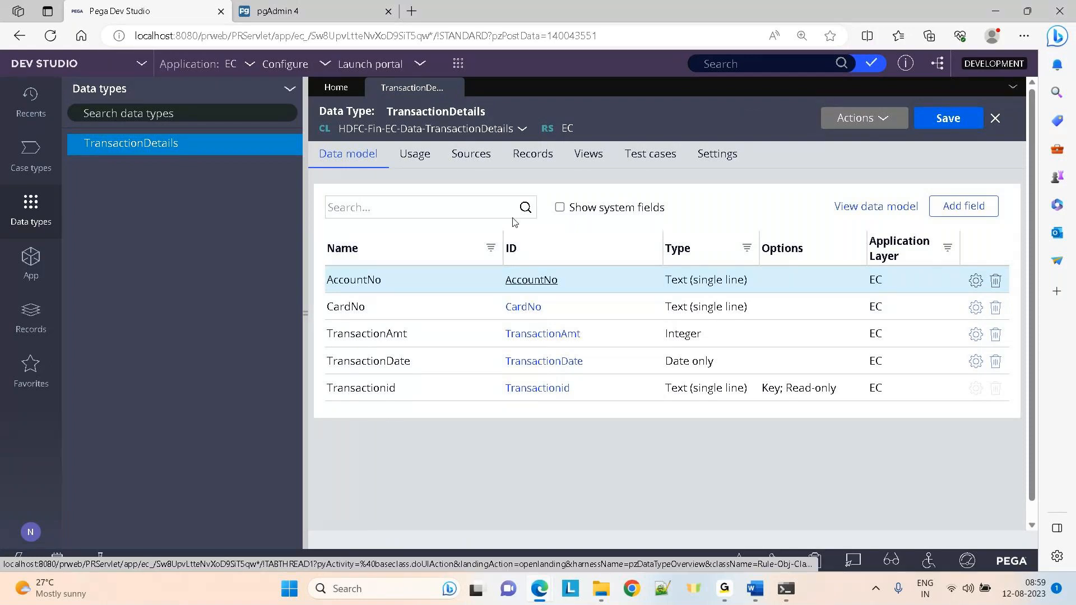
click(537, 163)
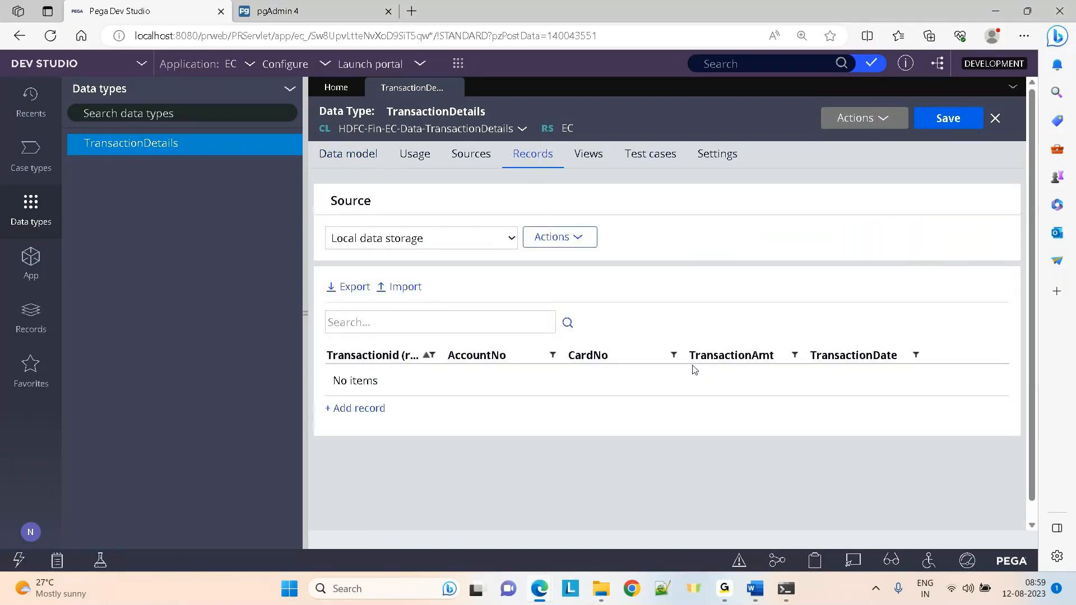
Add a new TransactionDetails record with Transactionid 1111, checking the GoTo window alongside
click(373, 416)
text(1111)
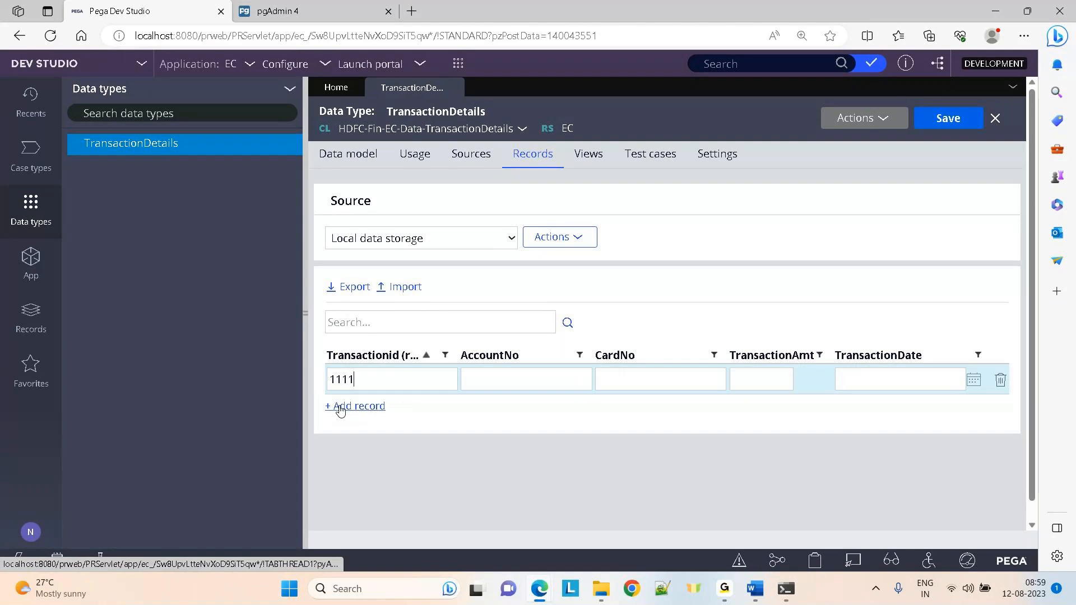
click(727, 587)
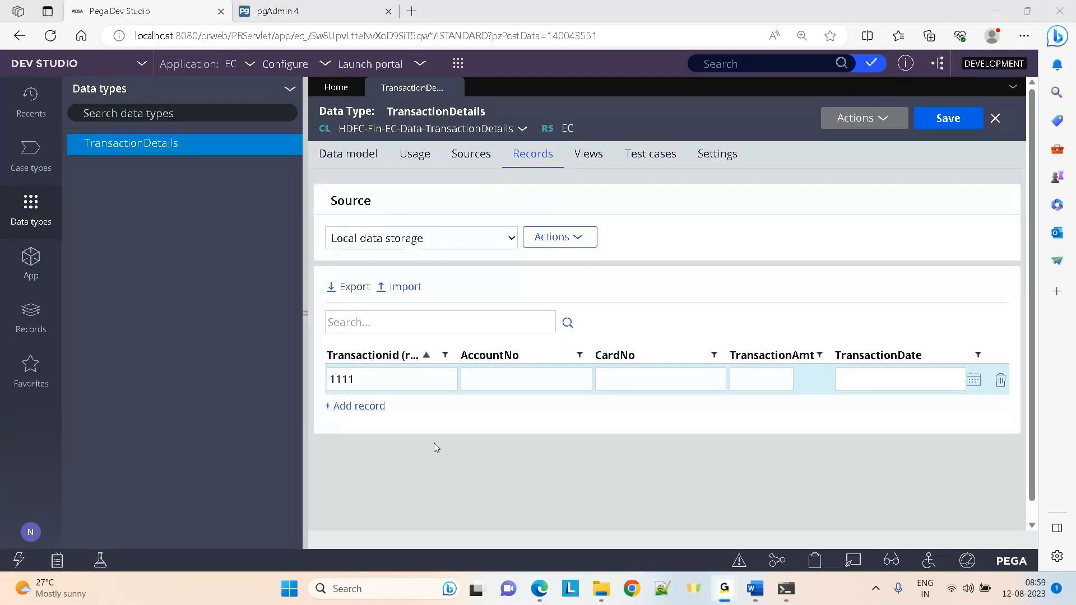
click(493, 380)
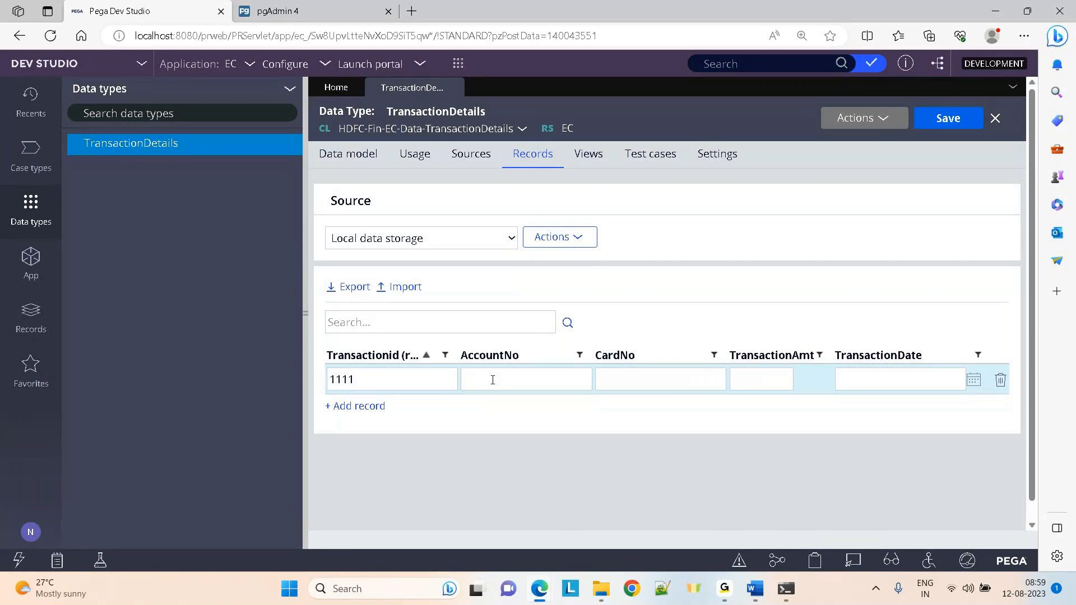
key(alt+Tab)
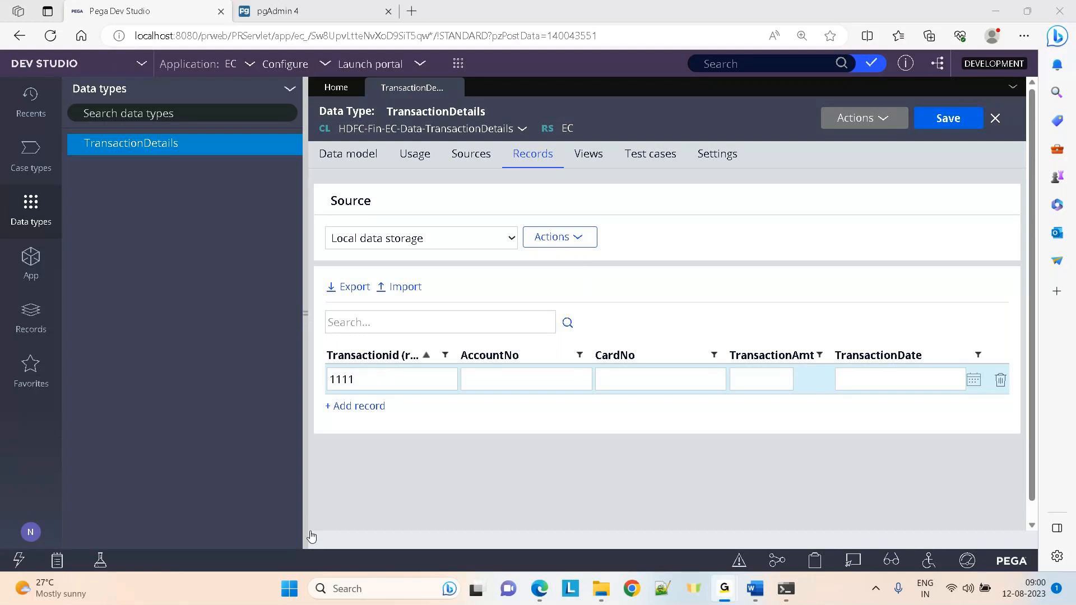
Give record 1111 its account and card numbers, amount 1500 and date 8/1/2023, then add a row
mouse_move(539, 602)
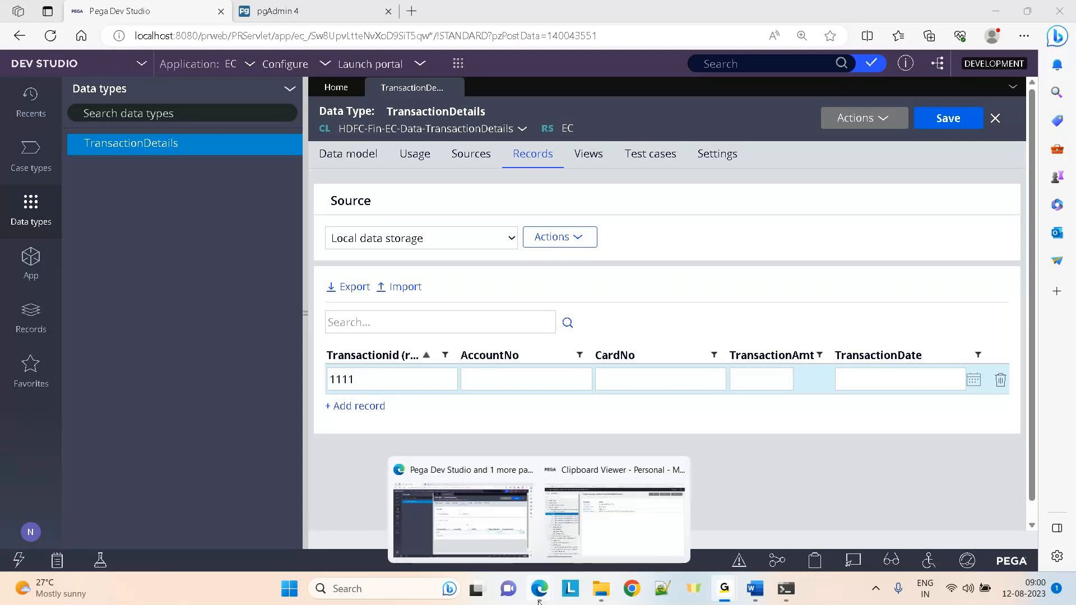
click(438, 538)
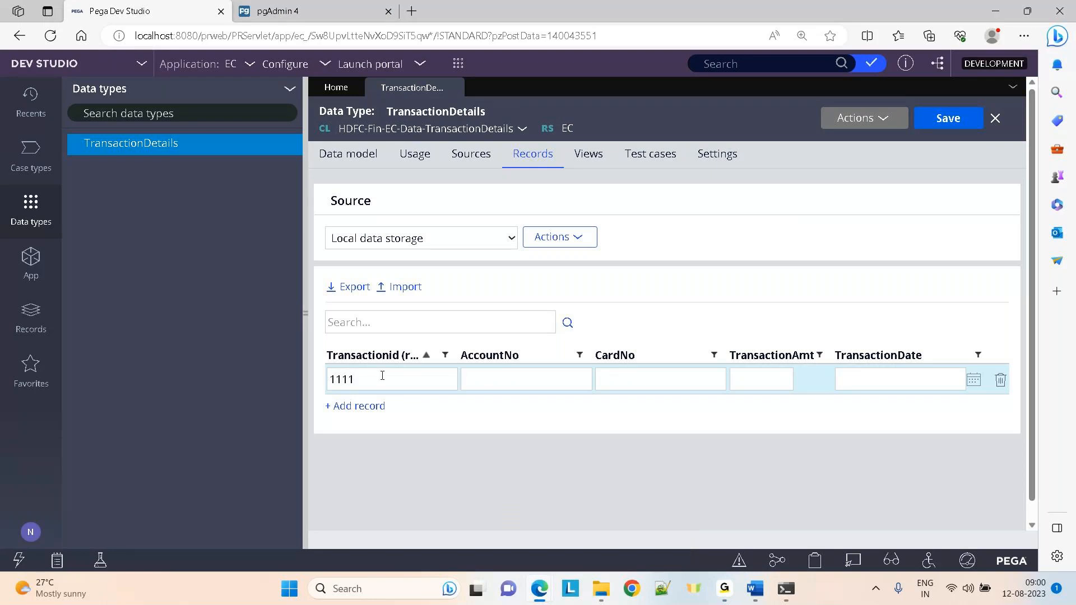
text(1234567890)
click(627, 386)
text(987654321)
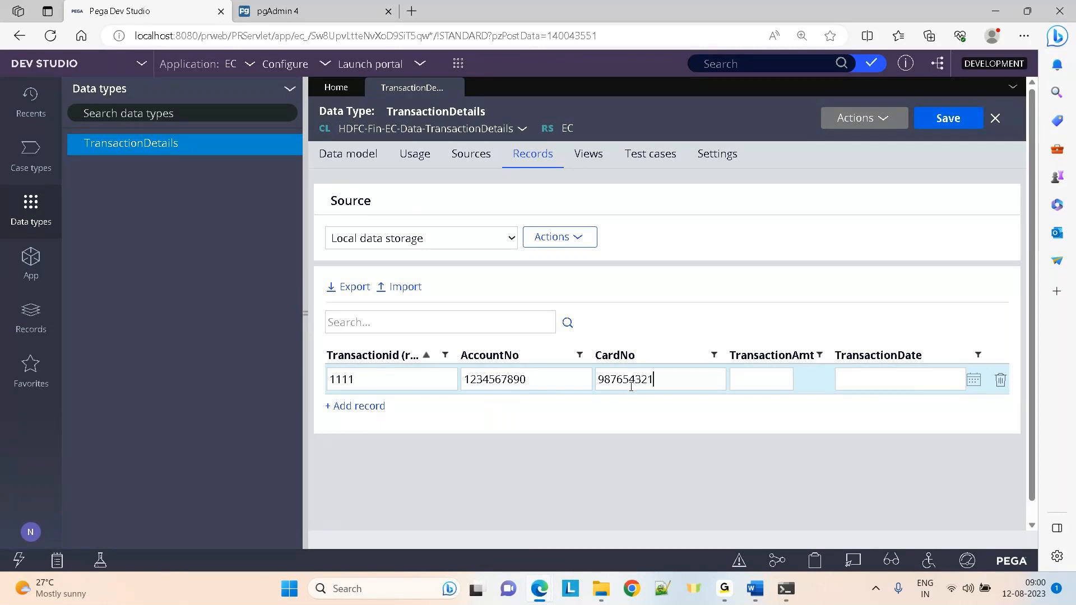
text(1500)
click(974, 379)
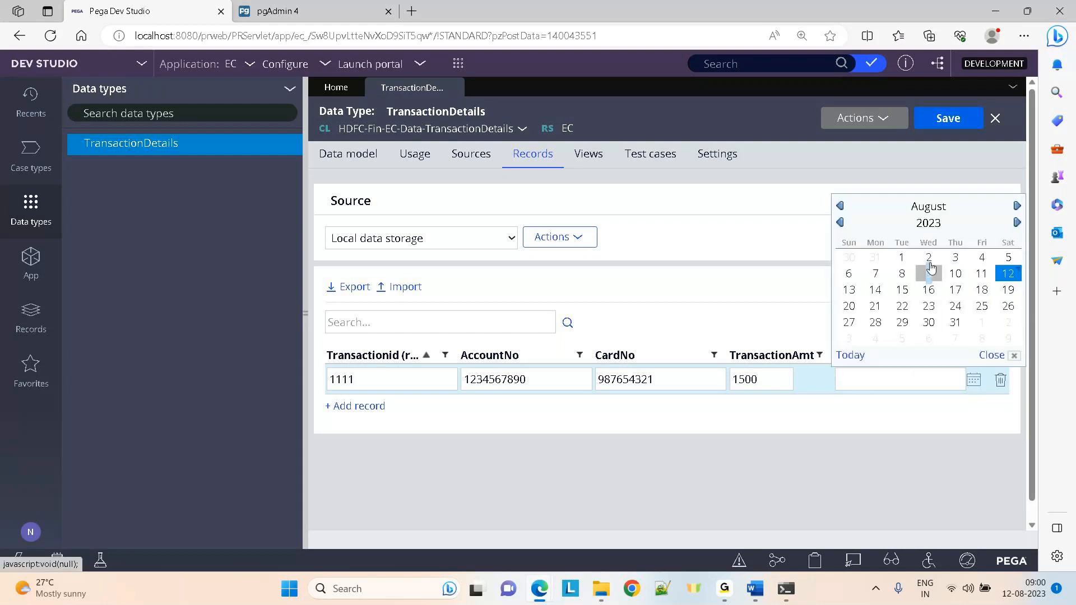
click(902, 258)
click(359, 406)
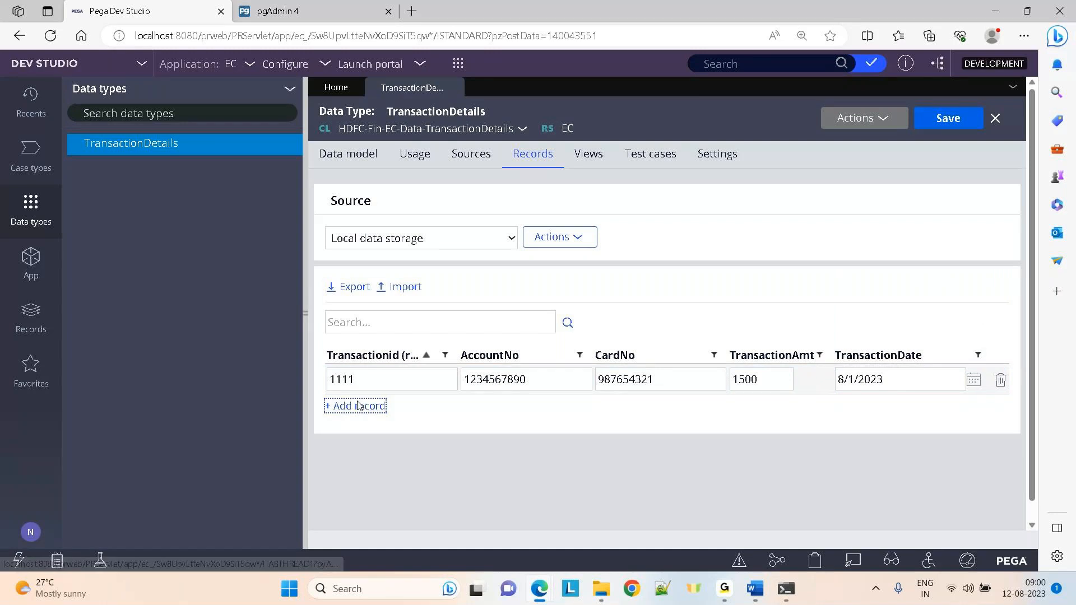
Add record 2222 with 1111's account and card numbers, amount 4000, dated 8/1/2023
text(2222)
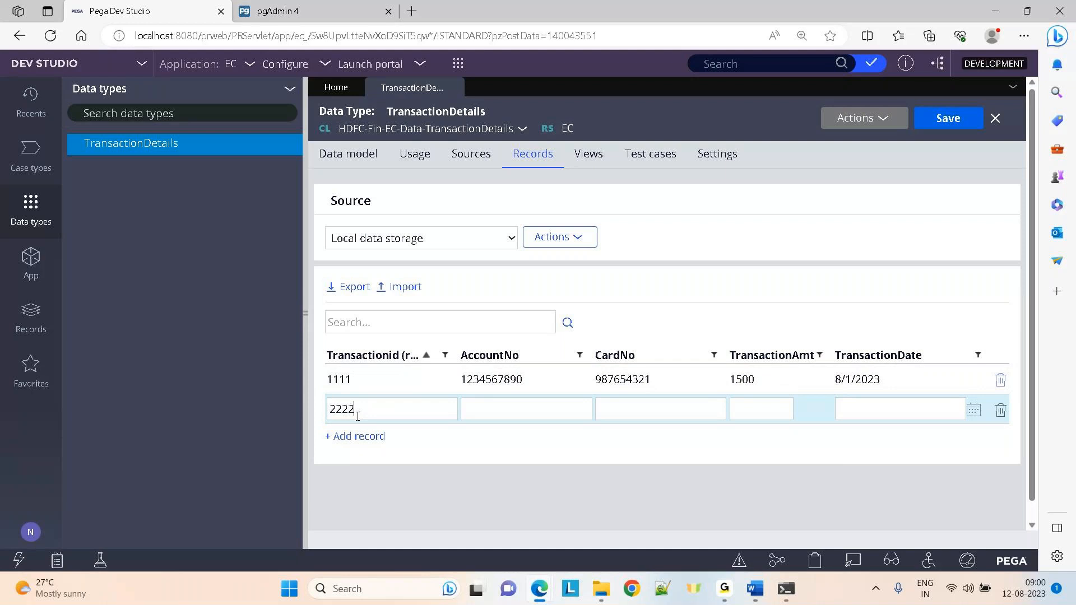
drag(462, 379, 522, 386)
click(522, 387)
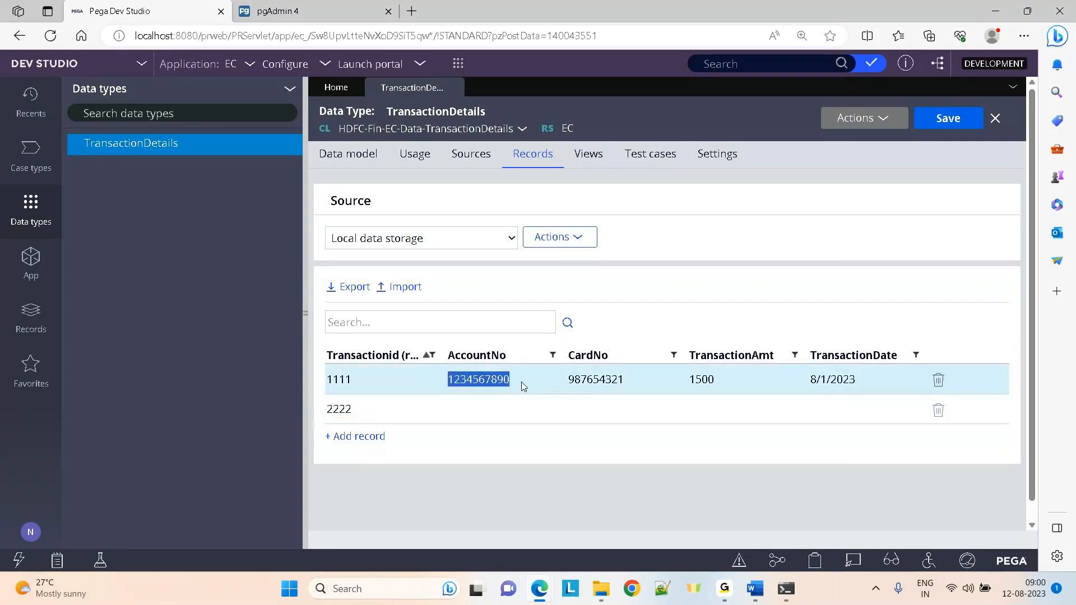
double_click(499, 386)
key(ctrl+c)
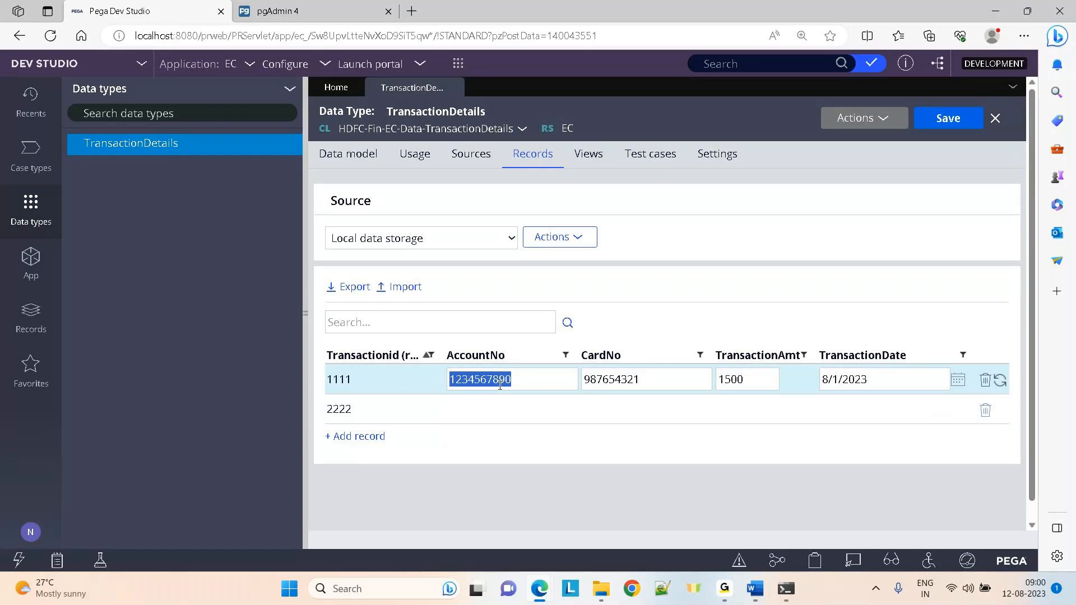
click(476, 410)
key(ctrl+v)
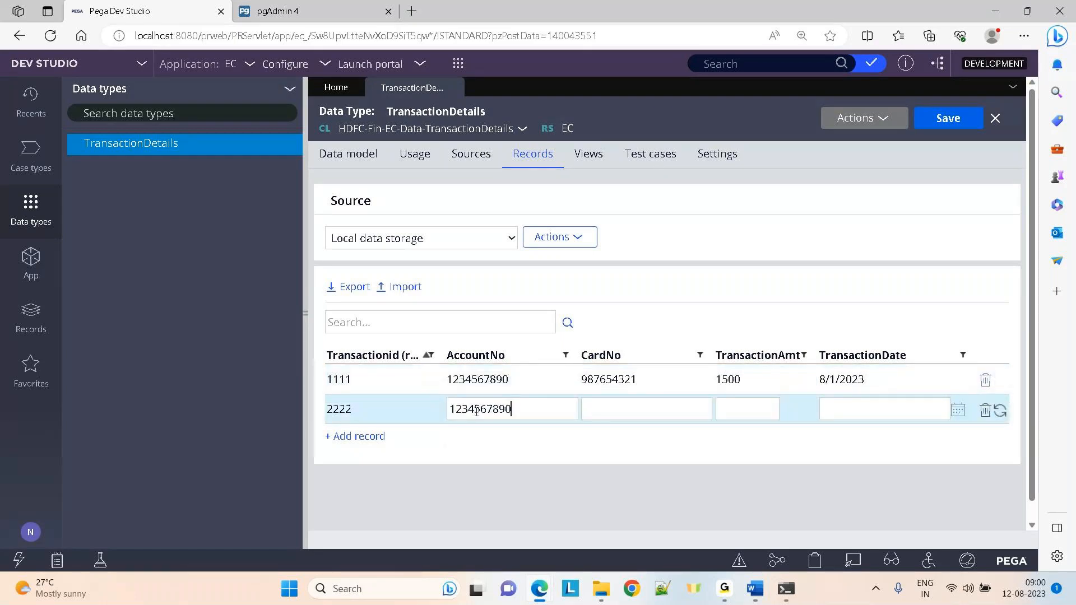
click(587, 381)
key(ctrl+c)
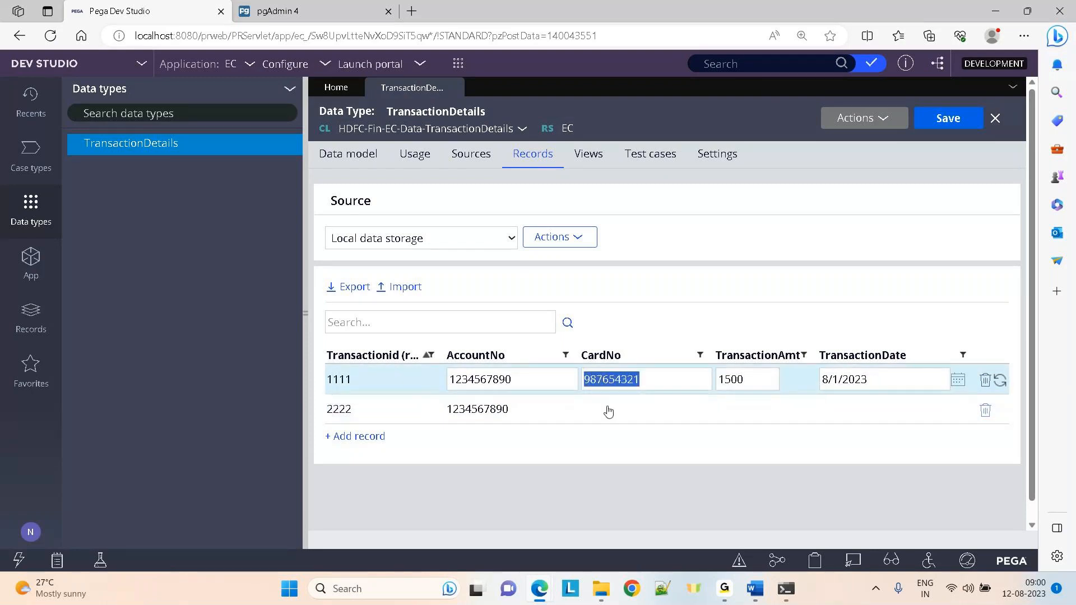
click(609, 410)
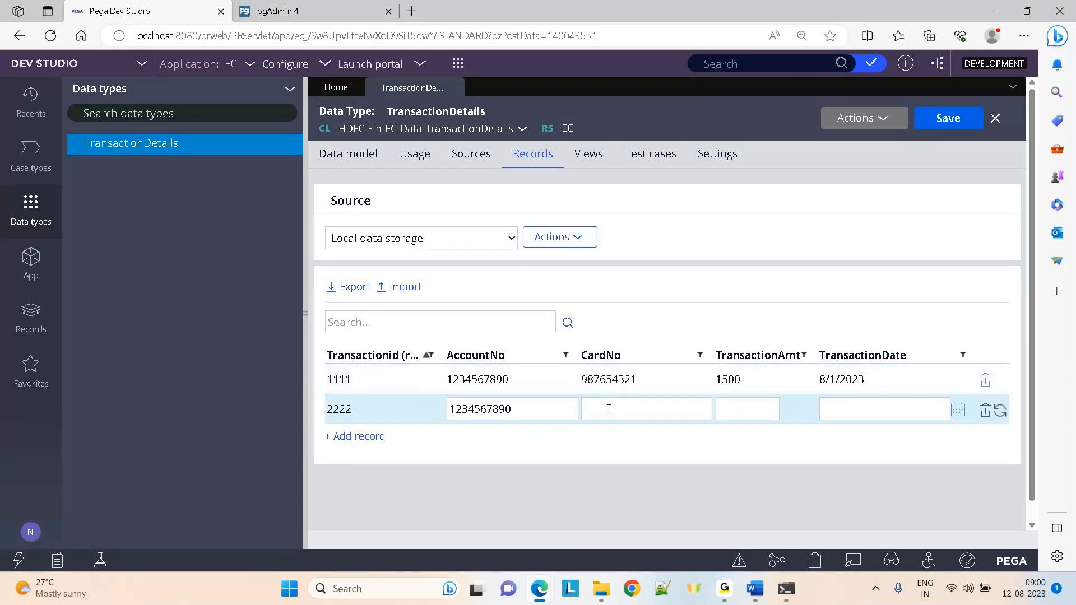
key(ctrl+v)
click(748, 402)
text(4000)
click(956, 410)
click(888, 288)
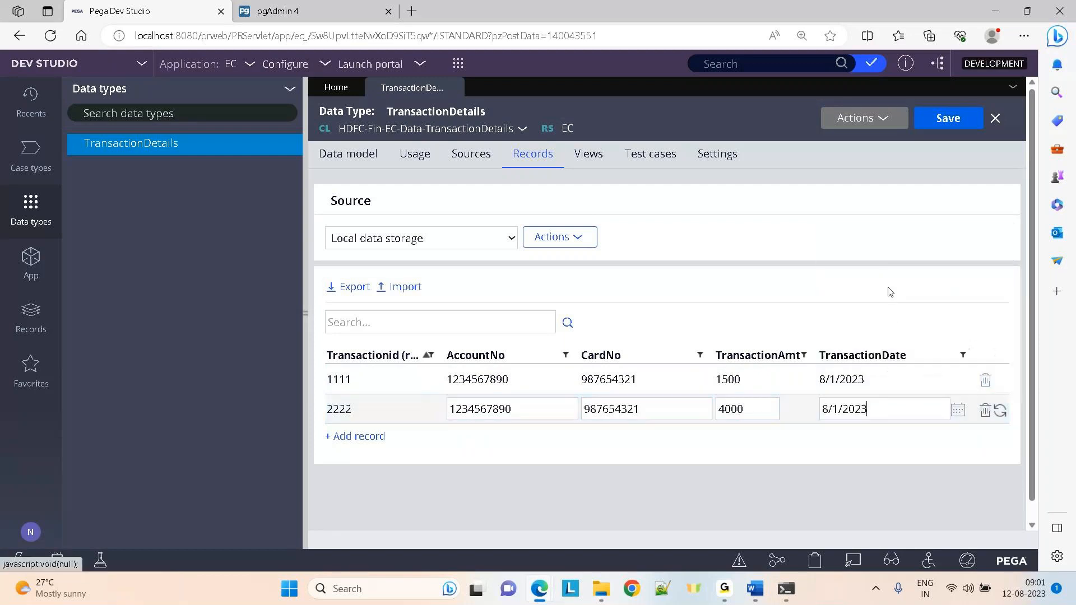
click(374, 437)
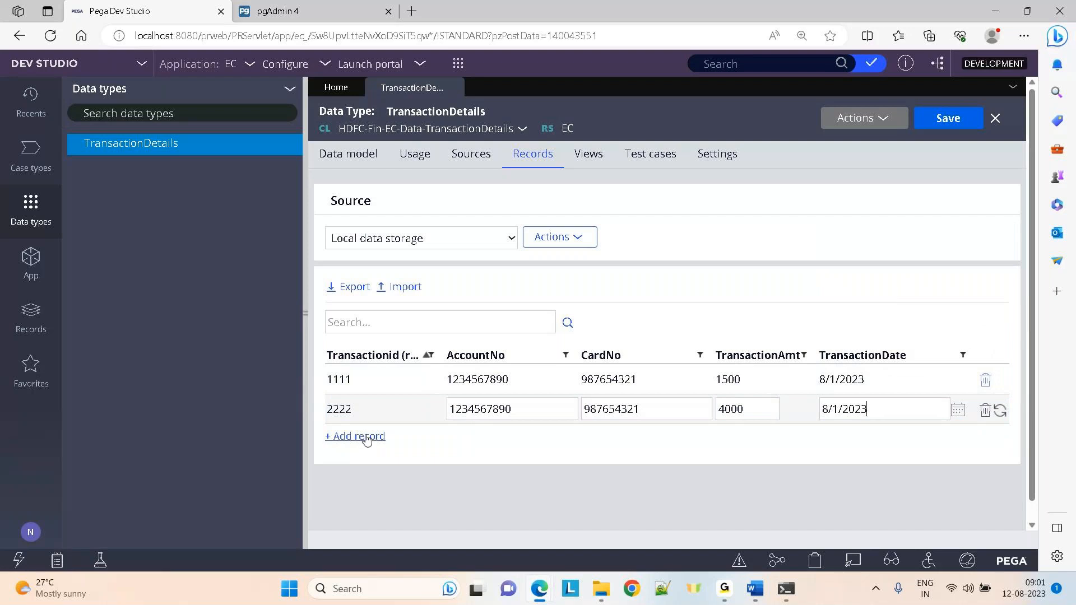
Add record 3333 with the same account and card numbers, amount 5000, dated 8/4/2023; begin 4444
text(3333)
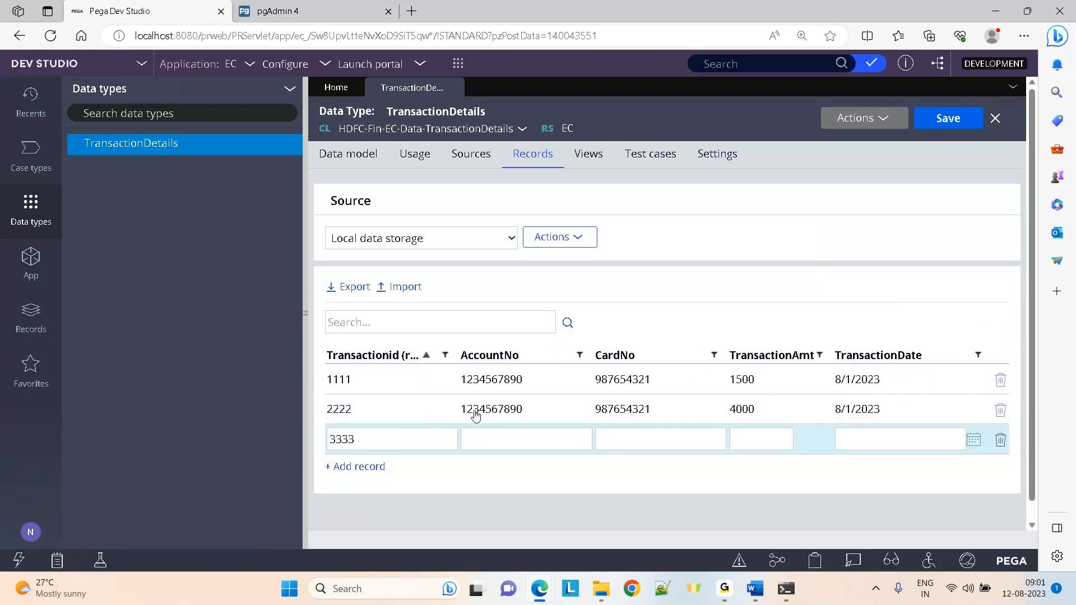
click(477, 410)
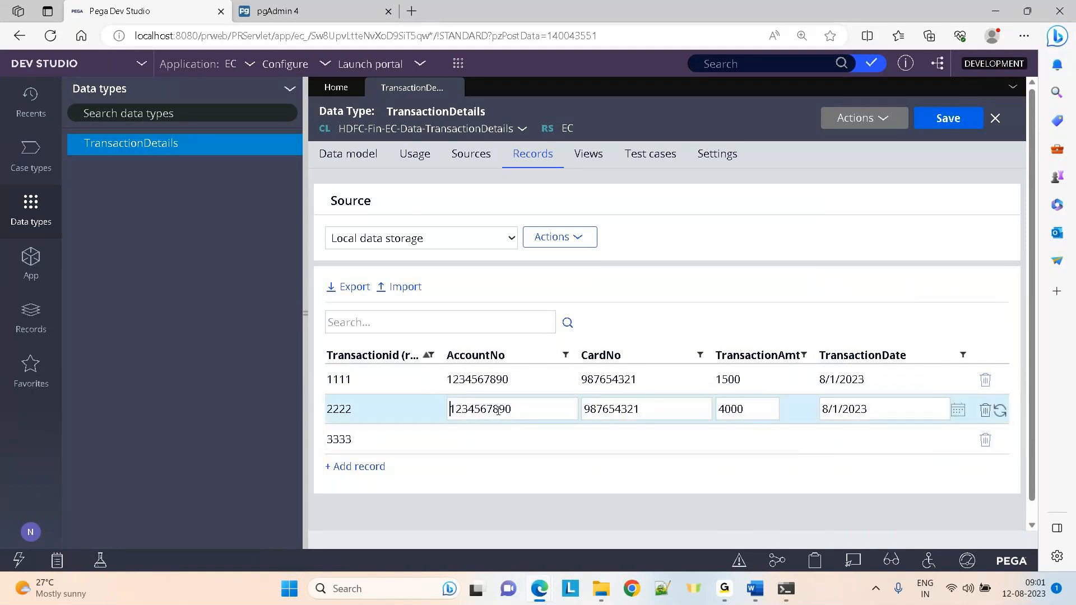
double_click(497, 411)
key(ctrl+c)
click(475, 452)
key(ctrl+v)
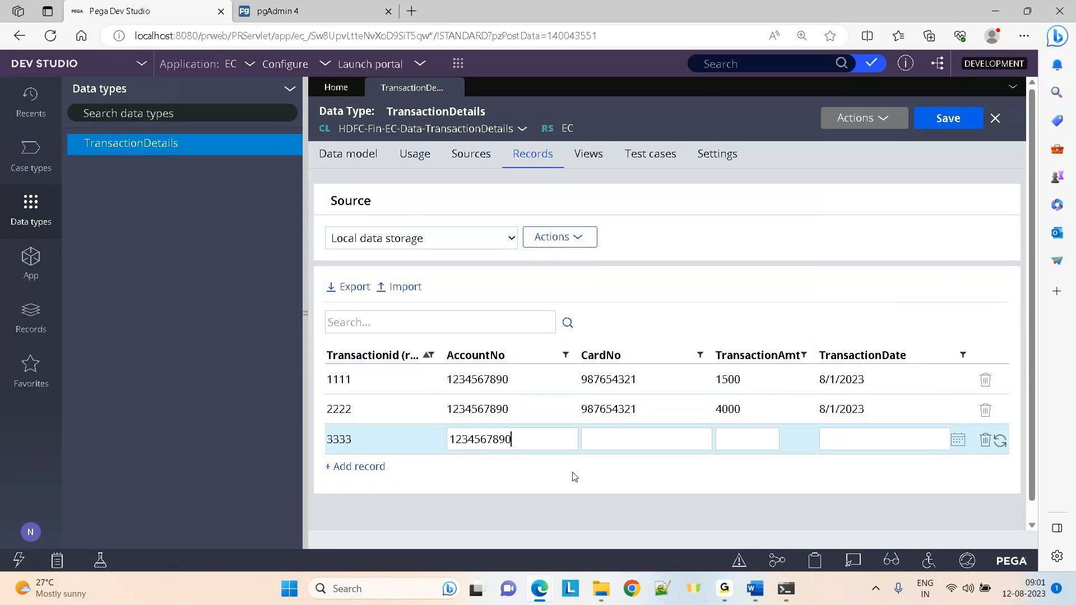
click(631, 442)
click(595, 416)
double_click(596, 410)
key(ctrl+c)
click(610, 446)
key(ctrl+v)
key(Tab)
text(5000)
click(958, 439)
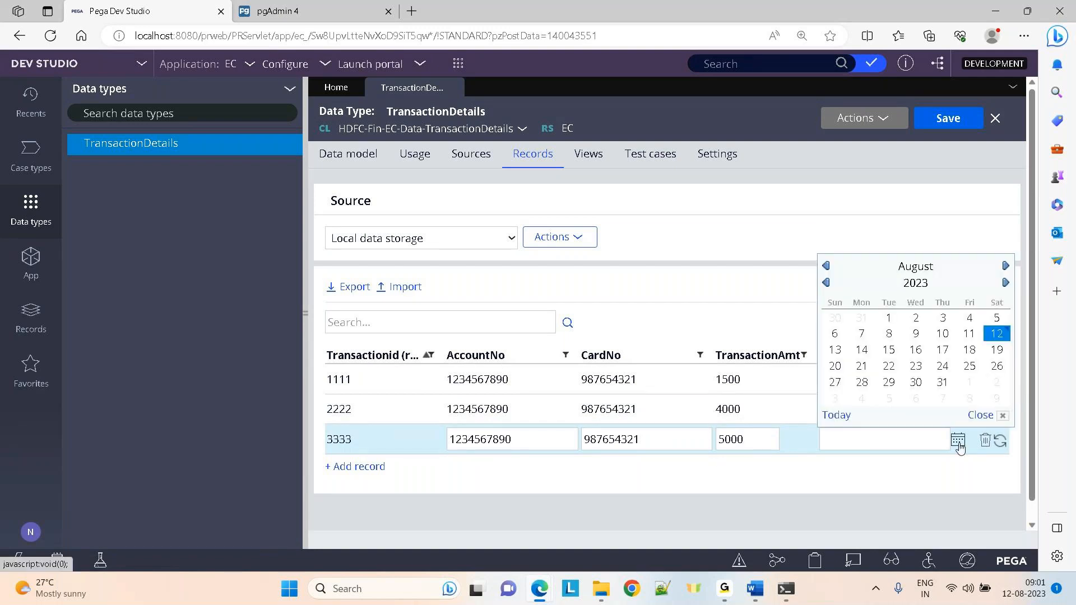
click(960, 319)
click(355, 467)
text(4444)
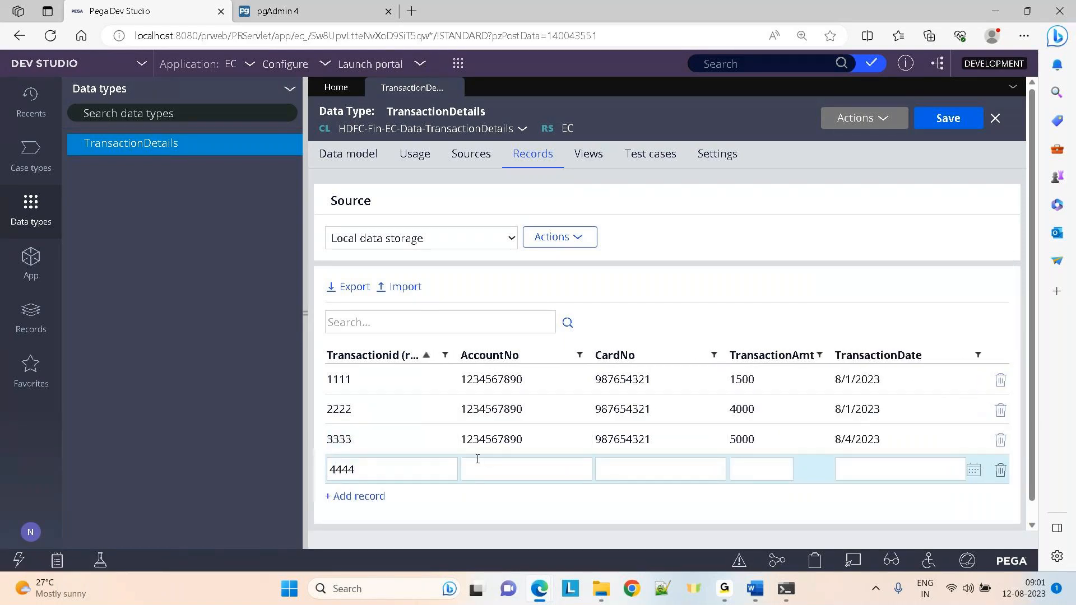
Complete record 4444 with 3333's account and card numbers, amount 9000, dated 8/4/2023
click(480, 440)
key(ctrl+c)
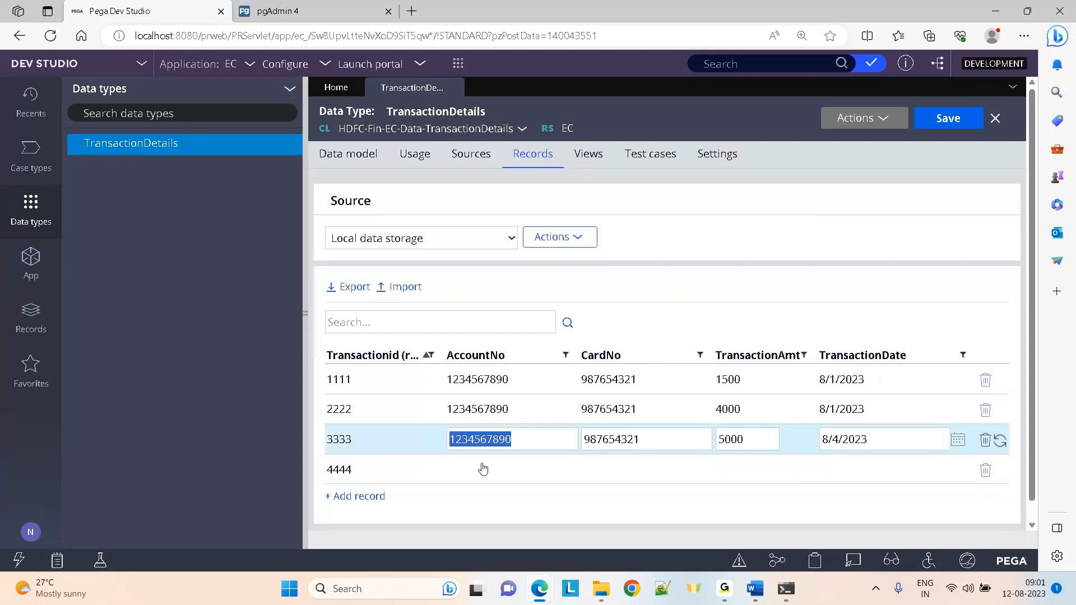
click(483, 469)
key(ctrl+v)
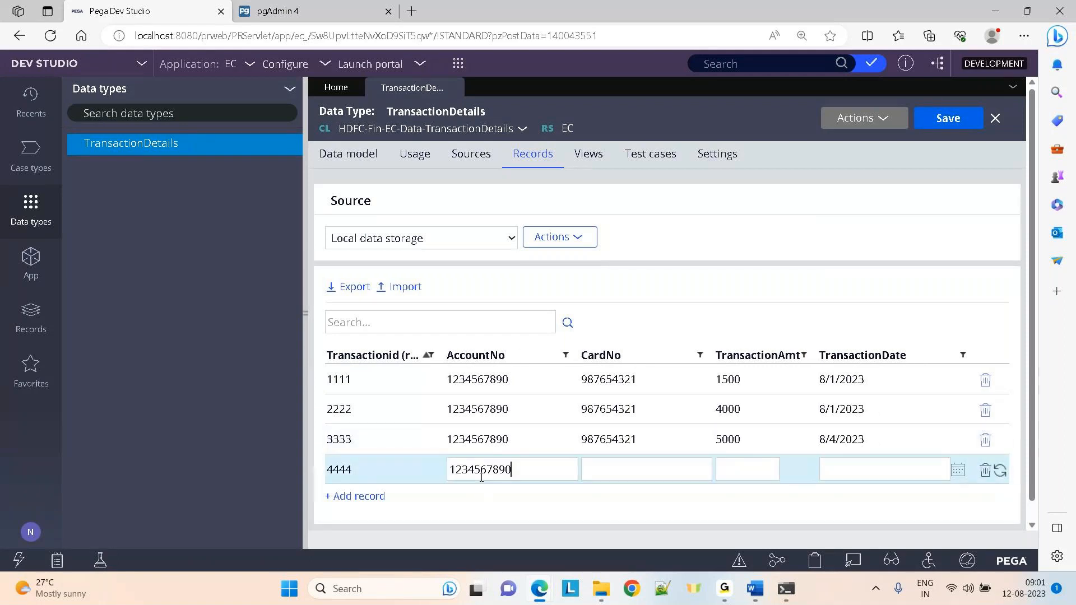
click(591, 439)
double_click(591, 439)
key(ctrl+c)
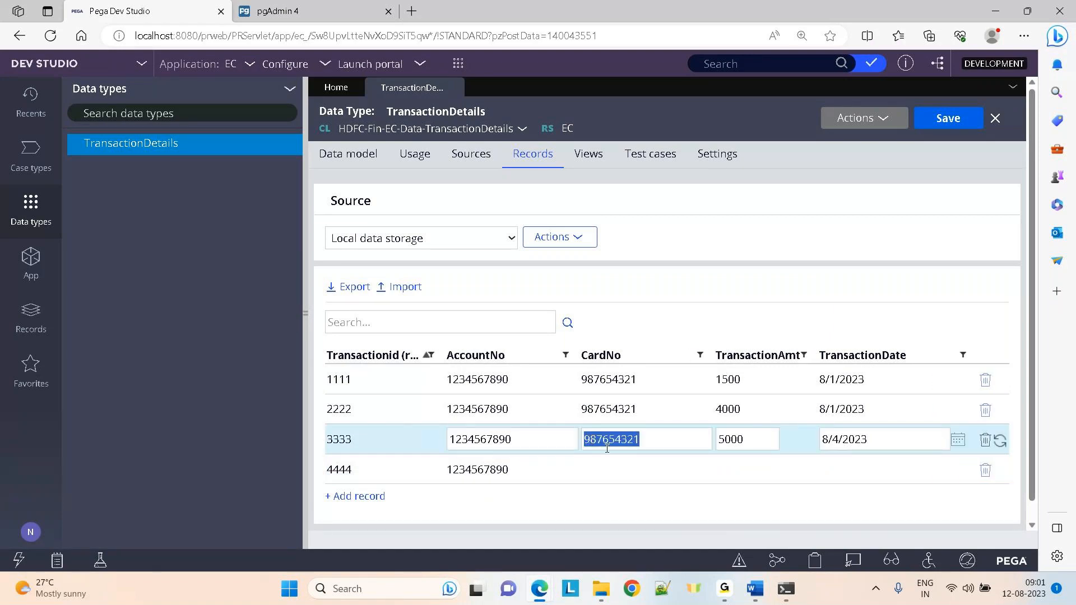
click(626, 470)
key(ctrl+v)
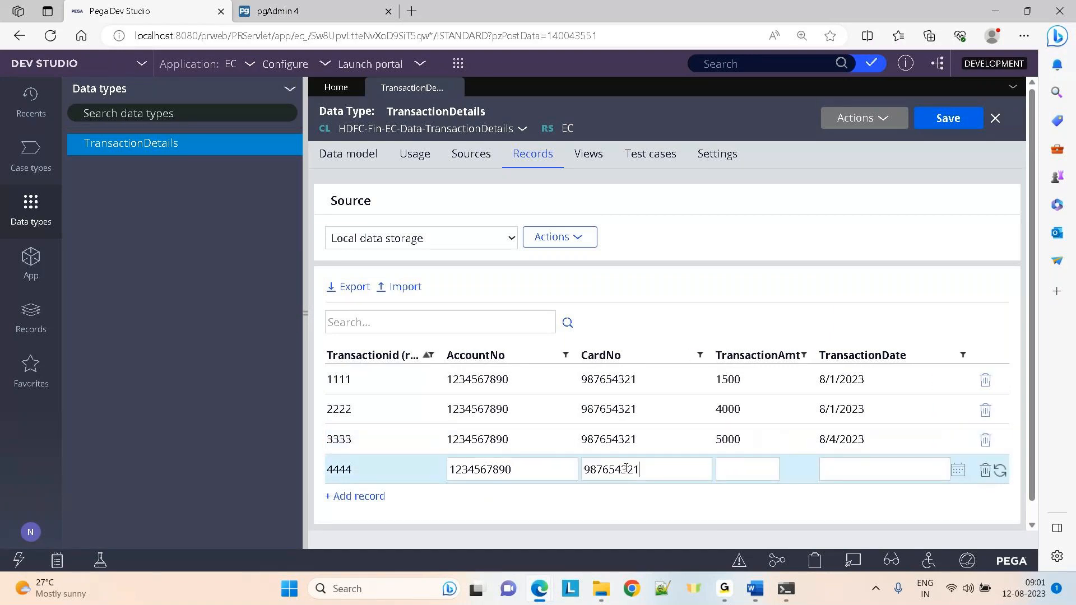
click(734, 469)
text(9000)
click(957, 470)
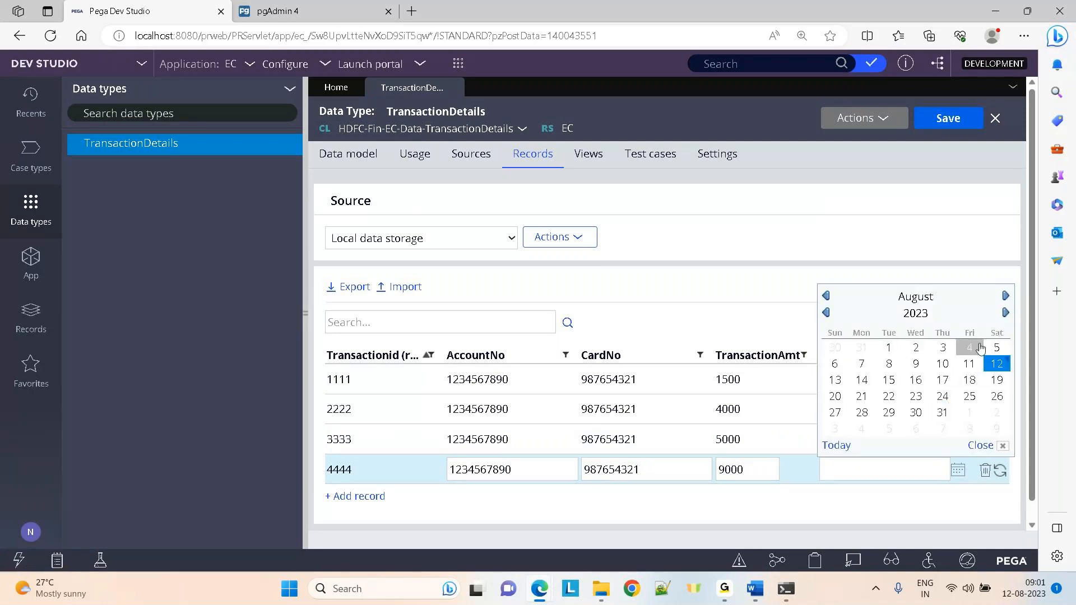
click(969, 347)
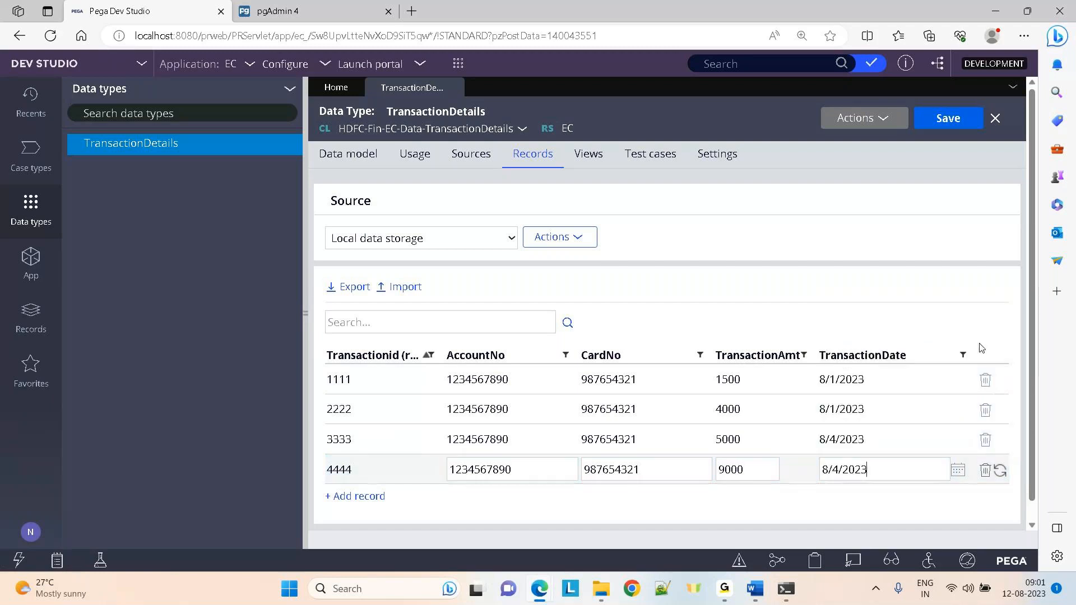
click(693, 293)
click(367, 497)
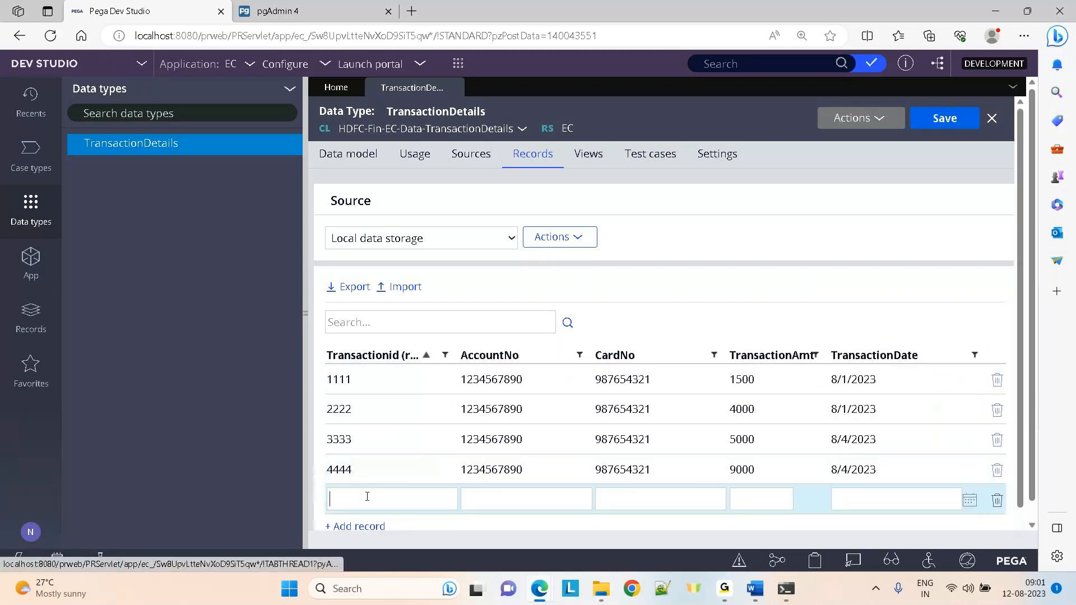
Add record 5555 with new account and card numbers, amount 2000, dated 8/2/2023
text(5555)
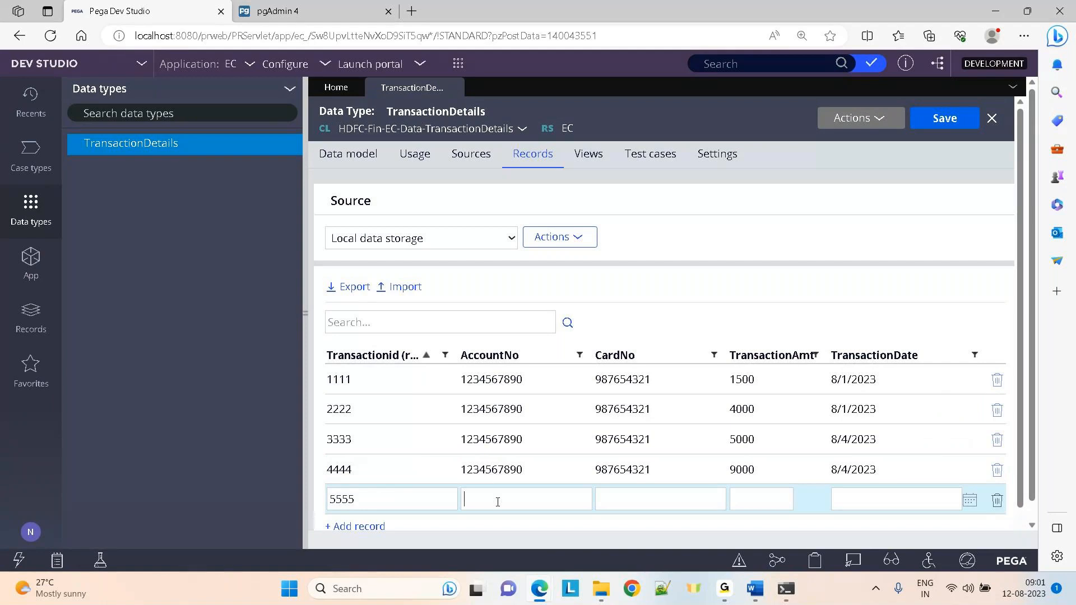
click(497, 501)
text(2345678901)
click(612, 506)
text(23456789)
text(0)
text(2000)
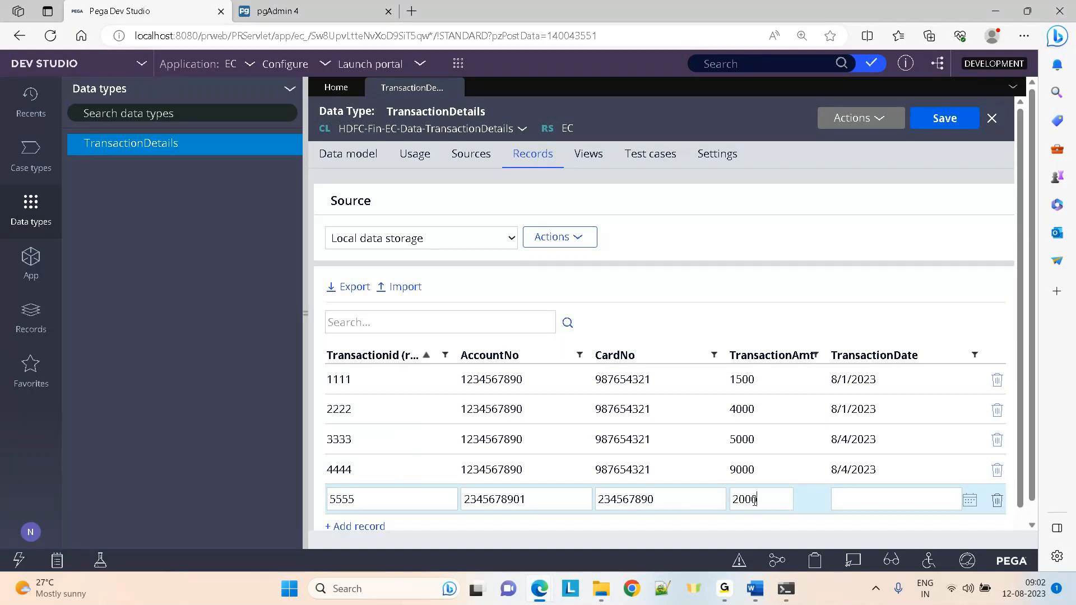
click(970, 501)
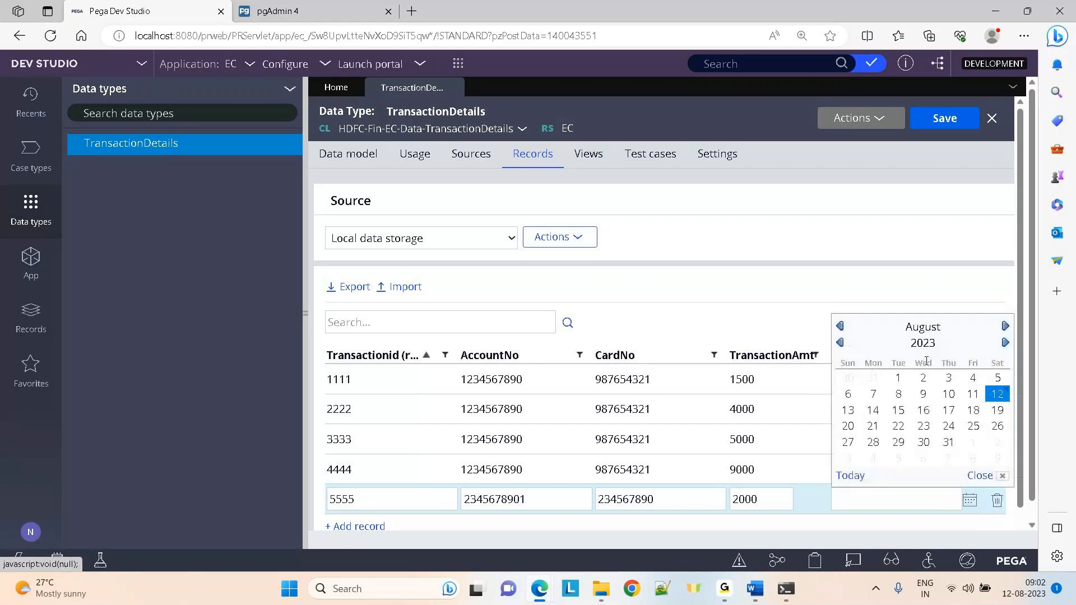
click(923, 378)
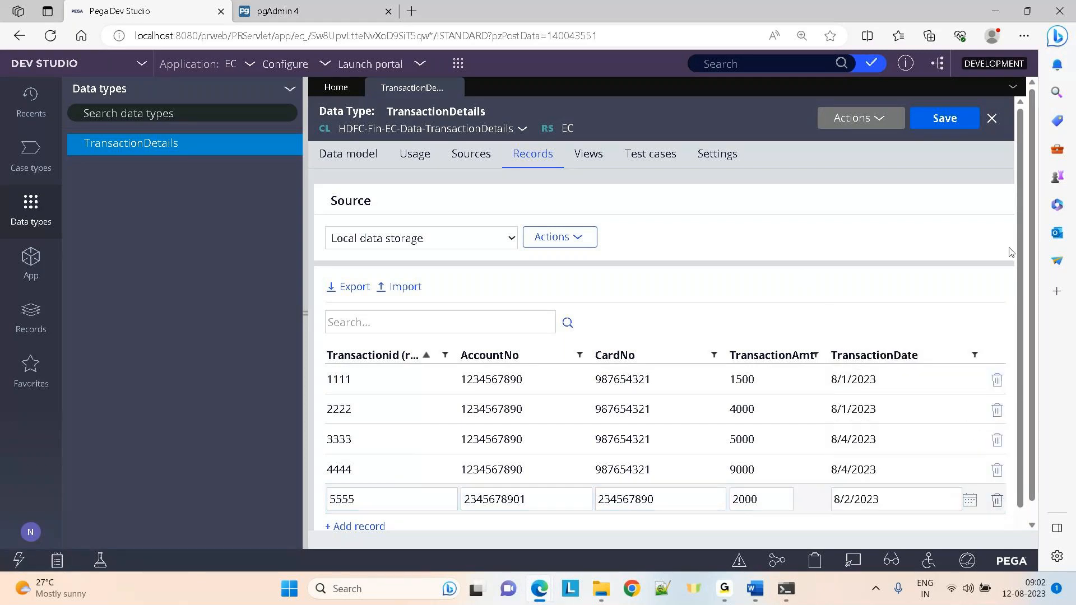
scroll(1012, 394, down, 1)
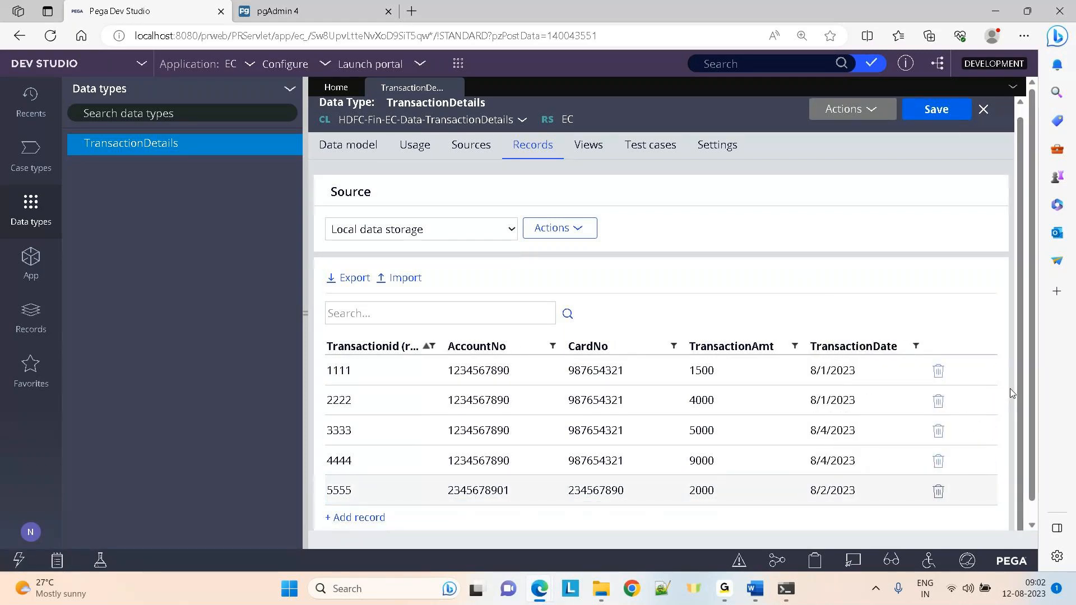
click(361, 518)
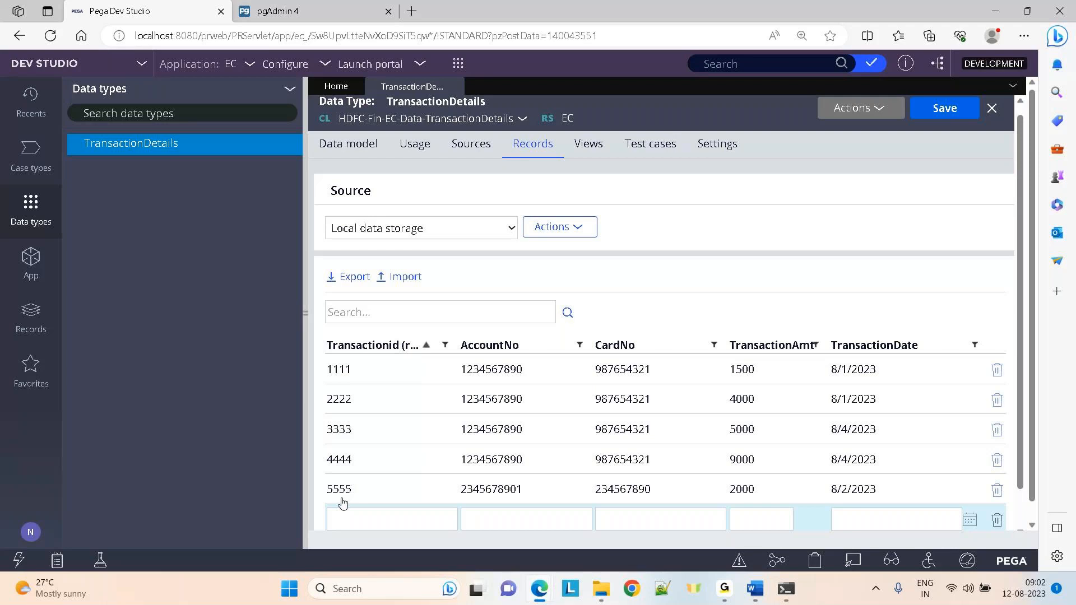
Add record 6666 with 5555's account and card numbers, amount 30000, dated 8/2/2023
text(6666)
click(488, 491)
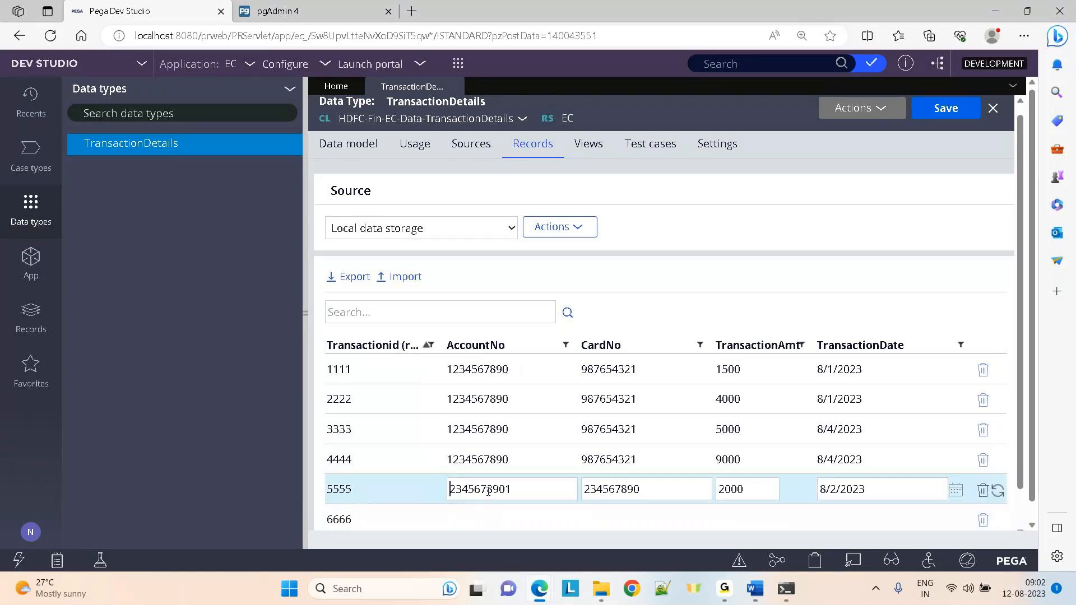
double_click(488, 491)
key(ctrl+c)
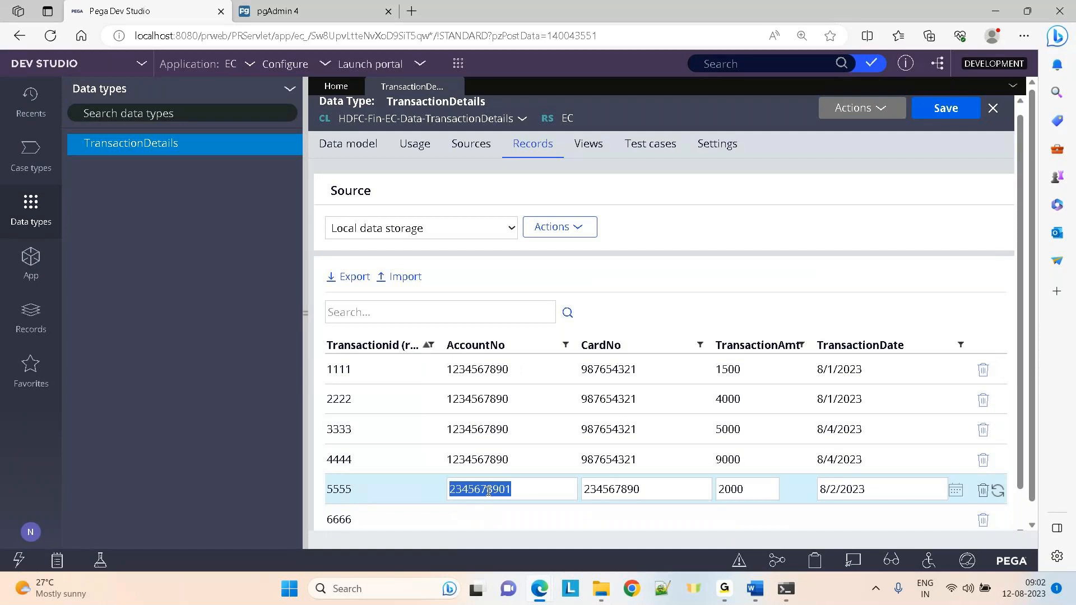
click(480, 519)
key(ctrl+v)
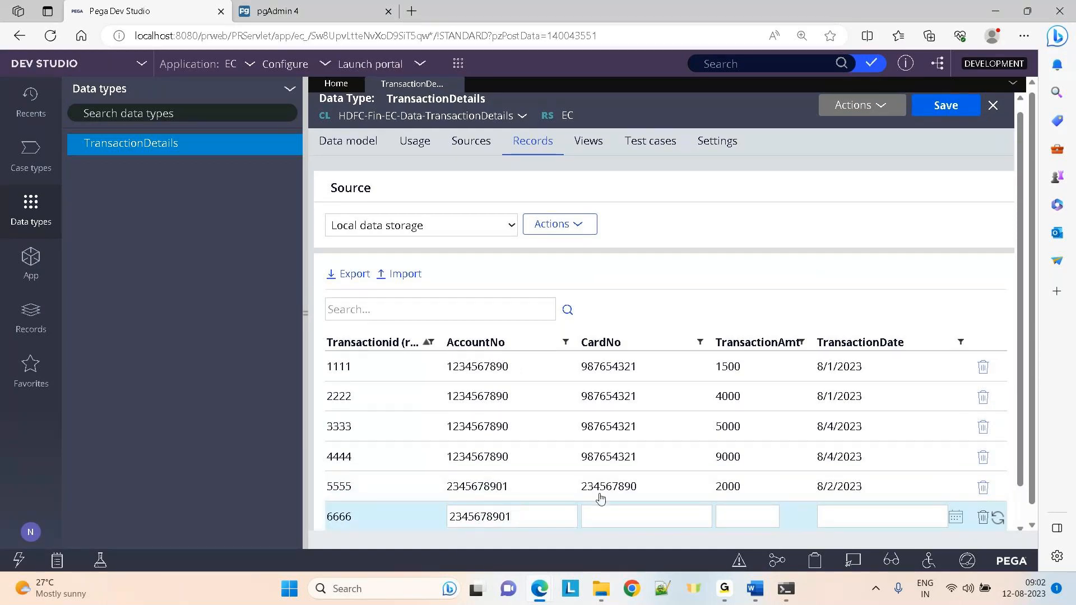
click(598, 498)
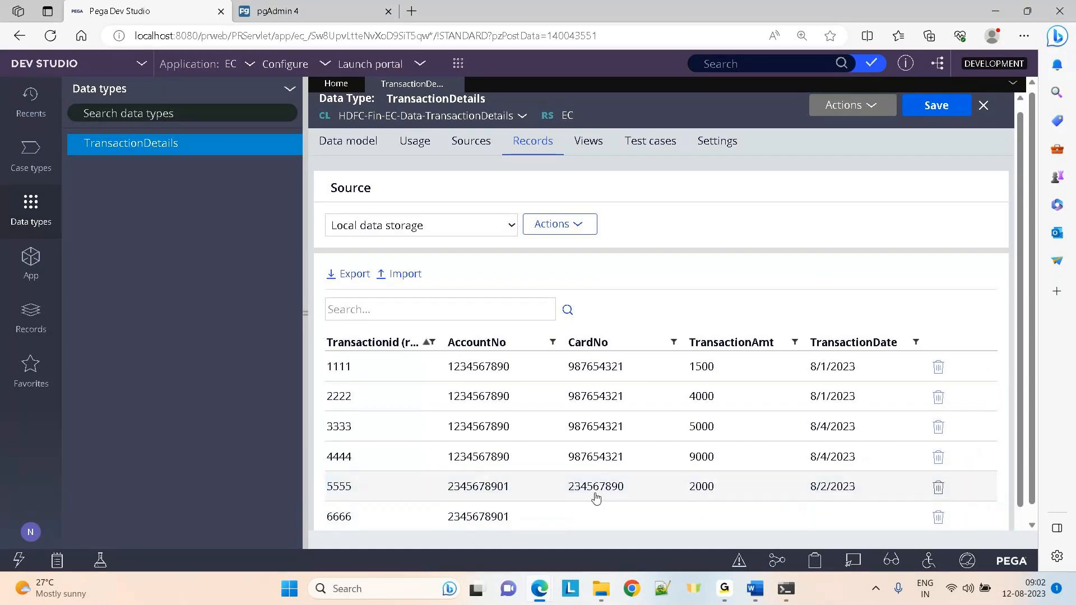
click(622, 514)
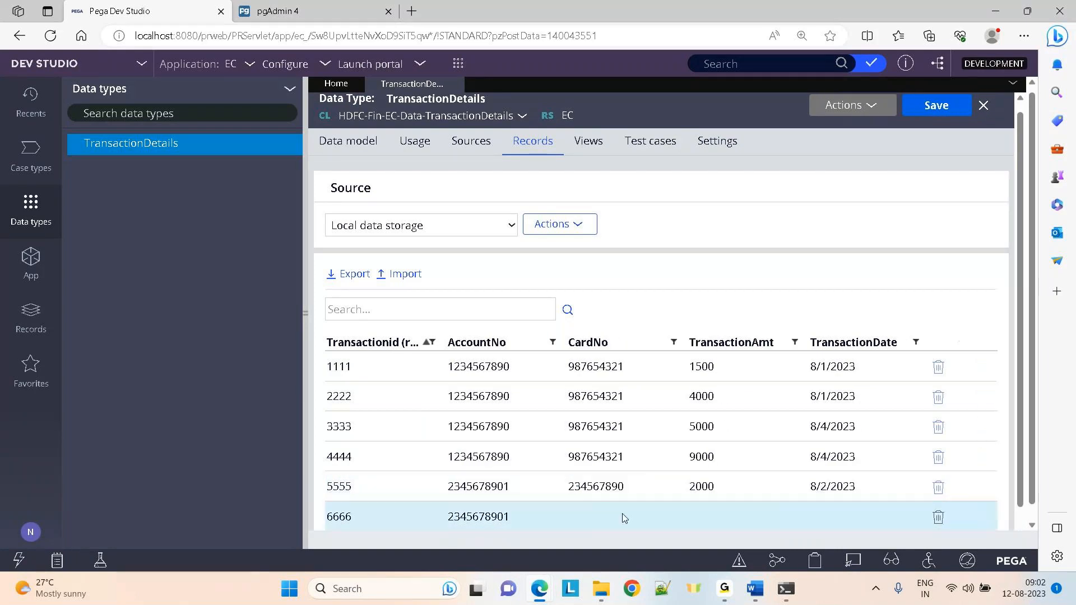
text(234567890)
click(744, 514)
text(30000)
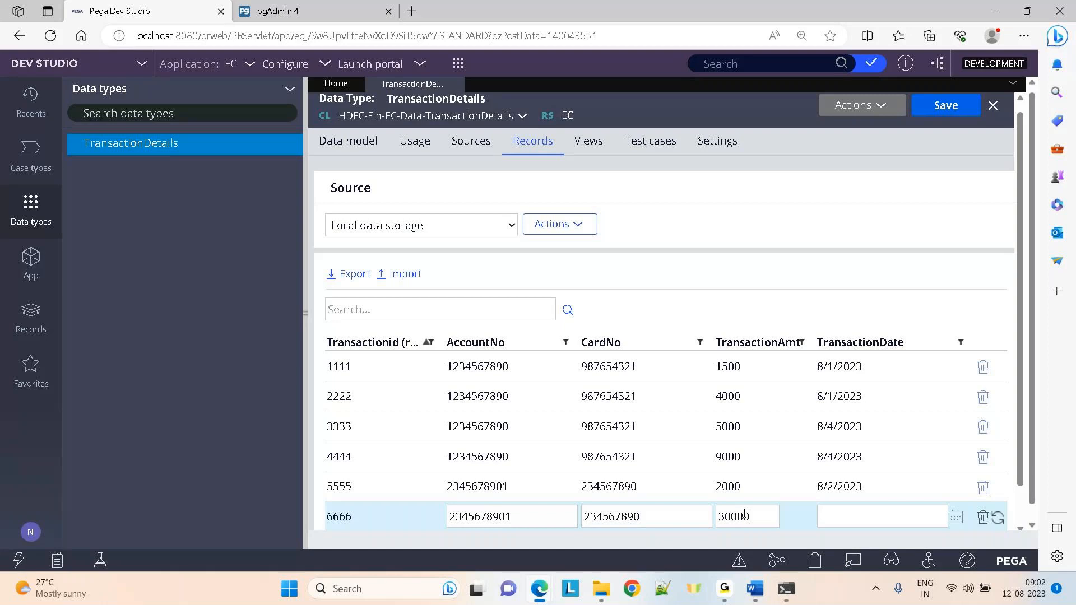
click(955, 518)
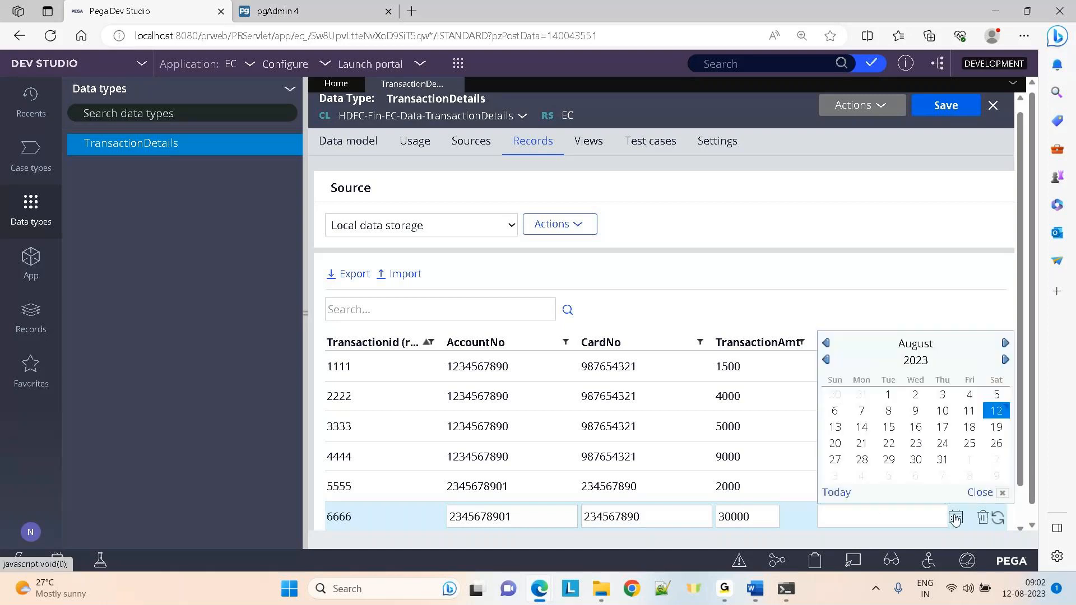
click(917, 396)
click(798, 271)
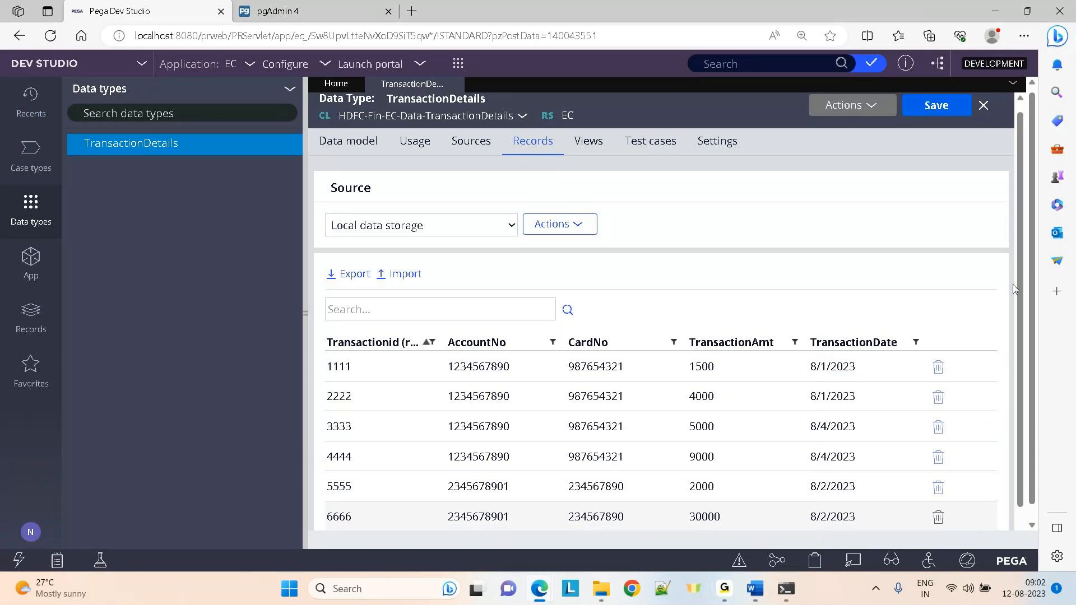
Glance at the work table results in pgAdmin, then come back to Dev Studio
drag(1018, 294, 1014, 412)
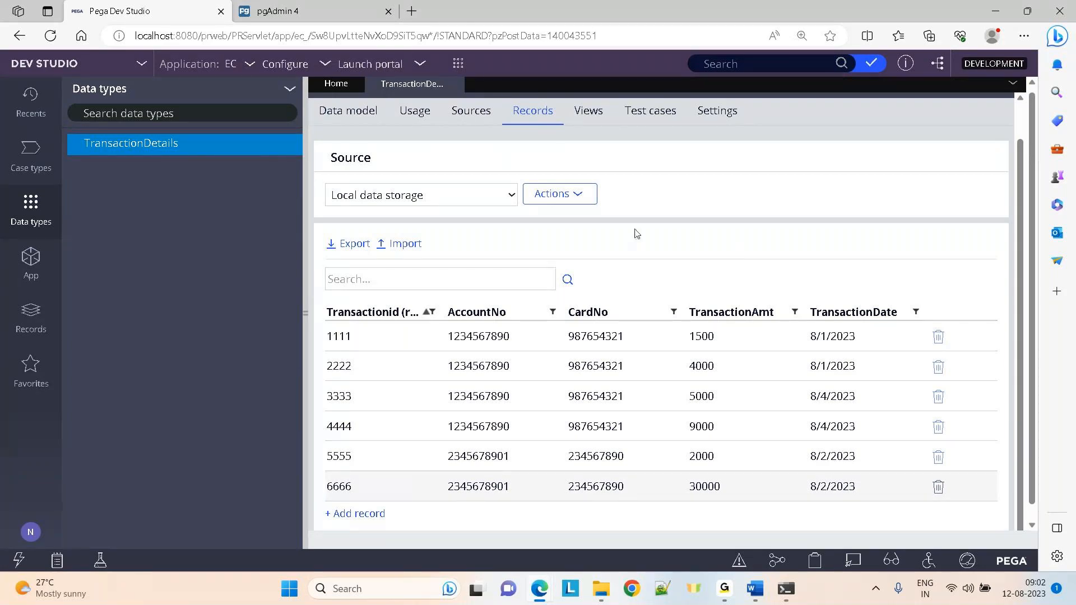
scroll(639, 224, up, 1)
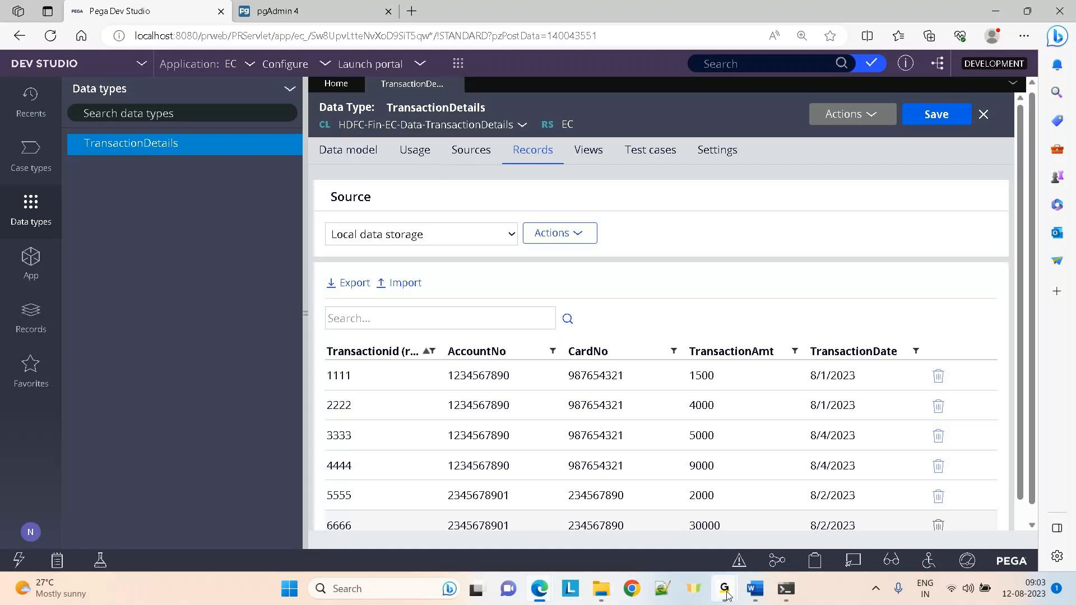
mouse_move(726, 594)
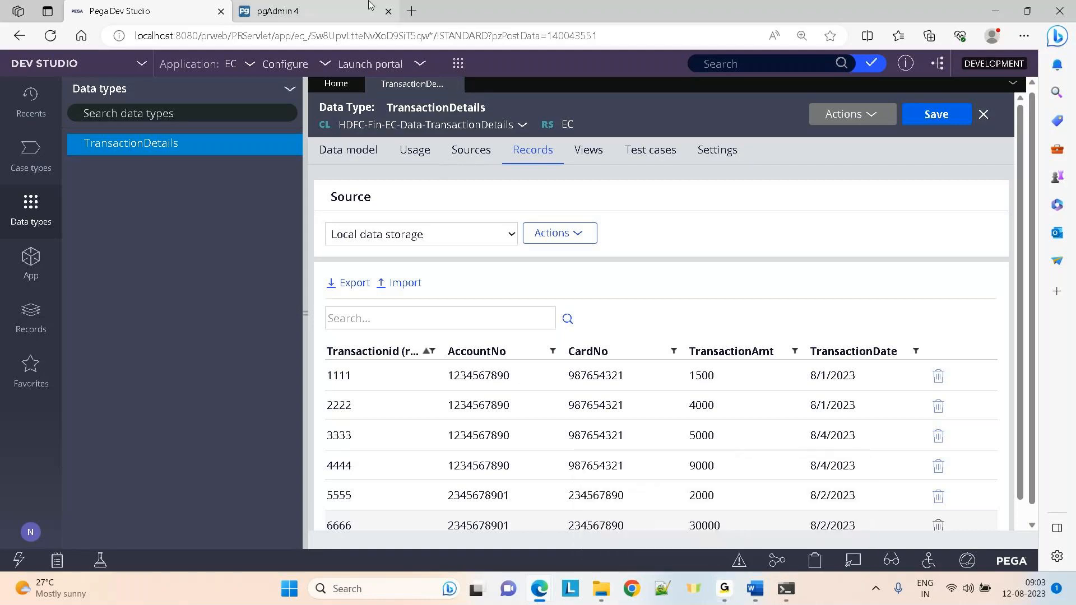
click(321, 5)
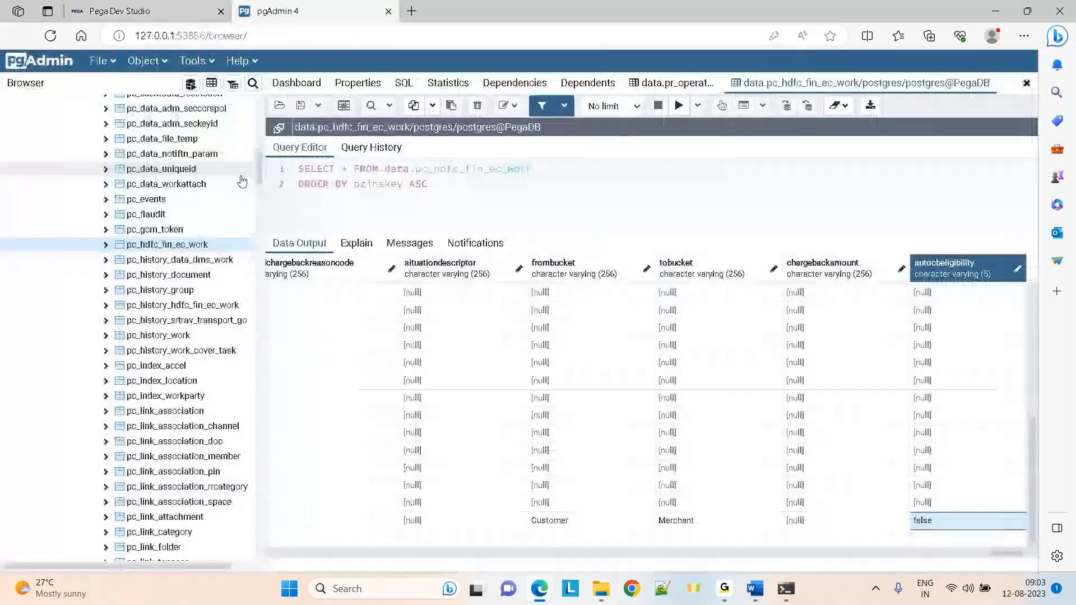
click(133, 6)
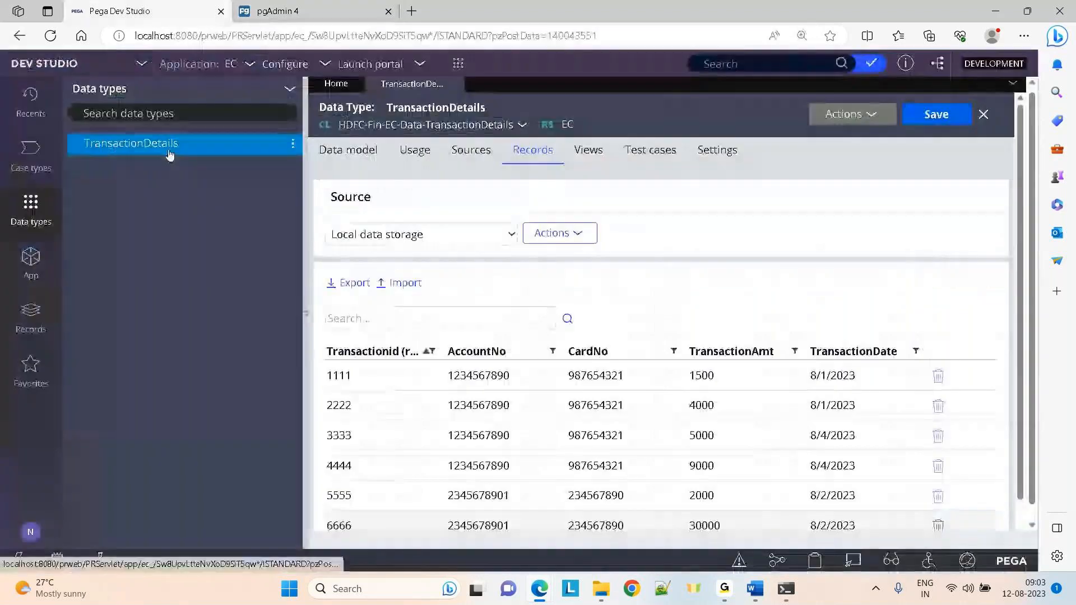
Open the pinned HDFC-Fin-EC-Data-TransactionDetails class definition from App Explorer and run Test connection
click(30, 258)
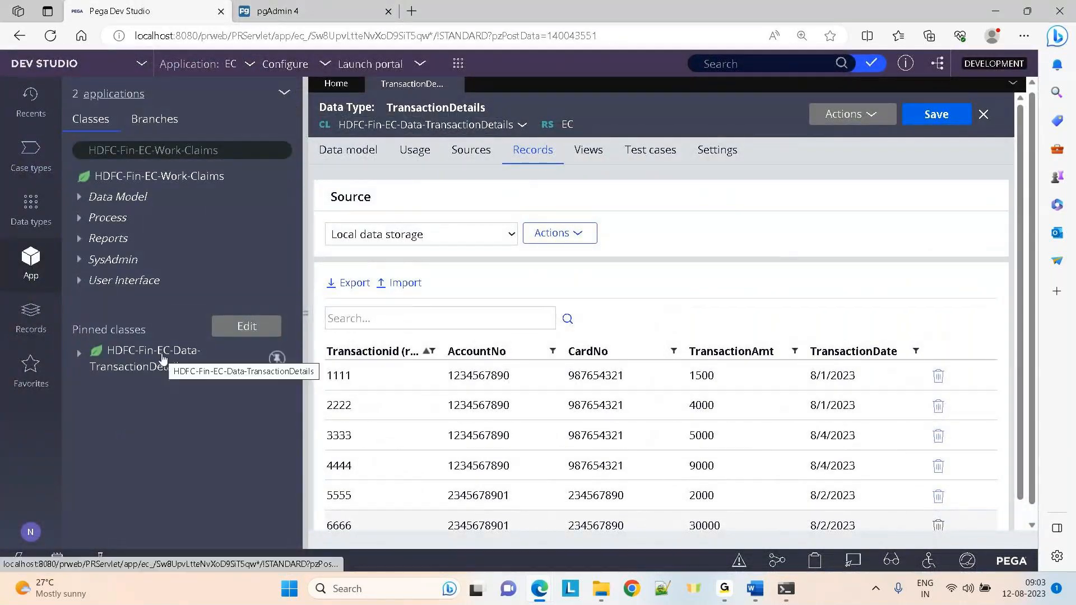
click(163, 359)
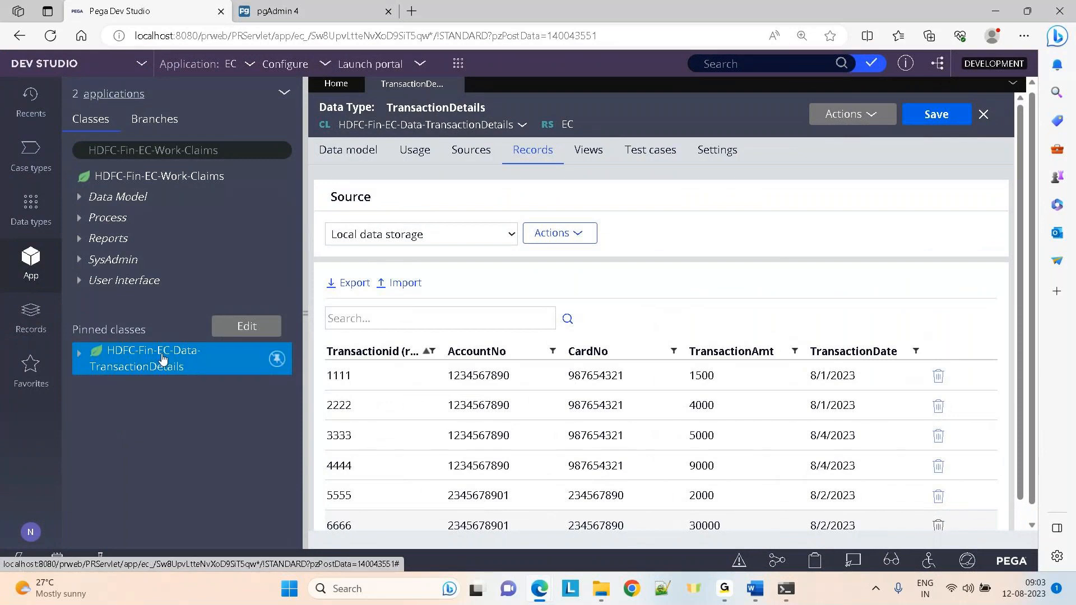
right_click(163, 359)
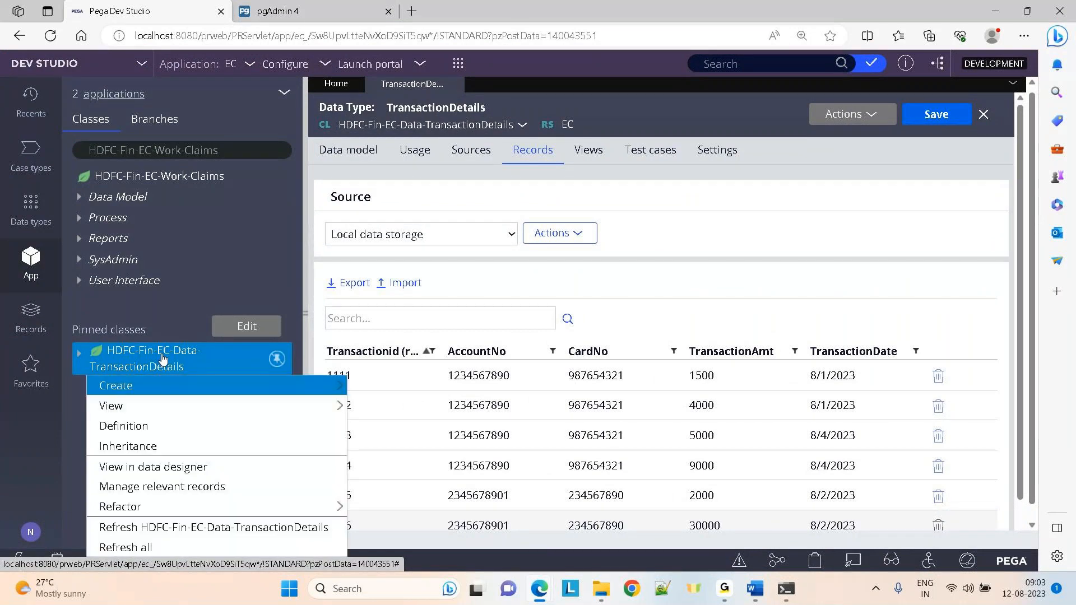
click(127, 427)
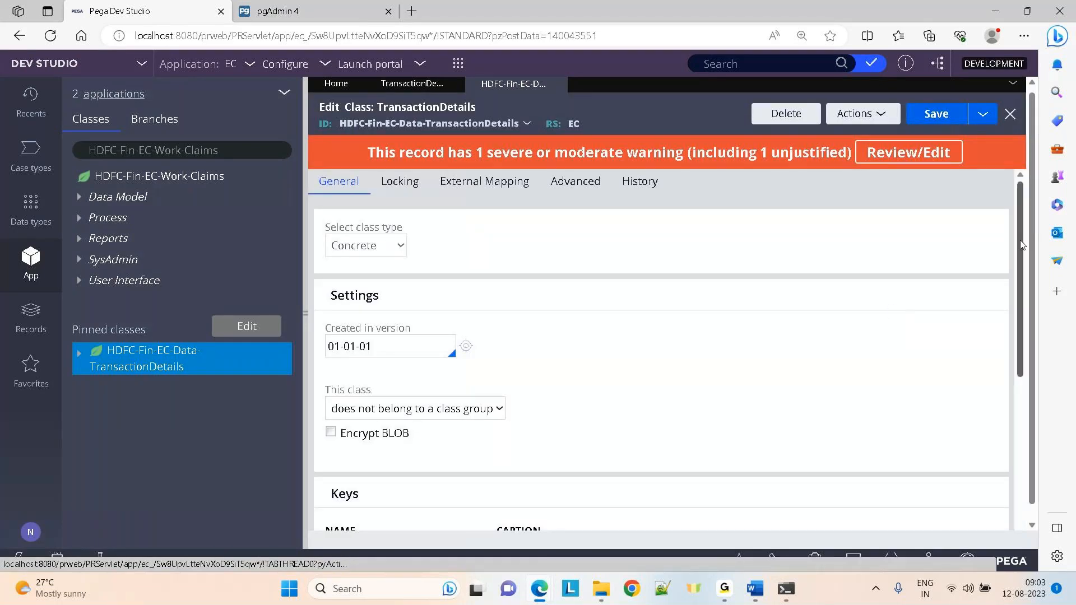
scroll(620, 468, down, 5)
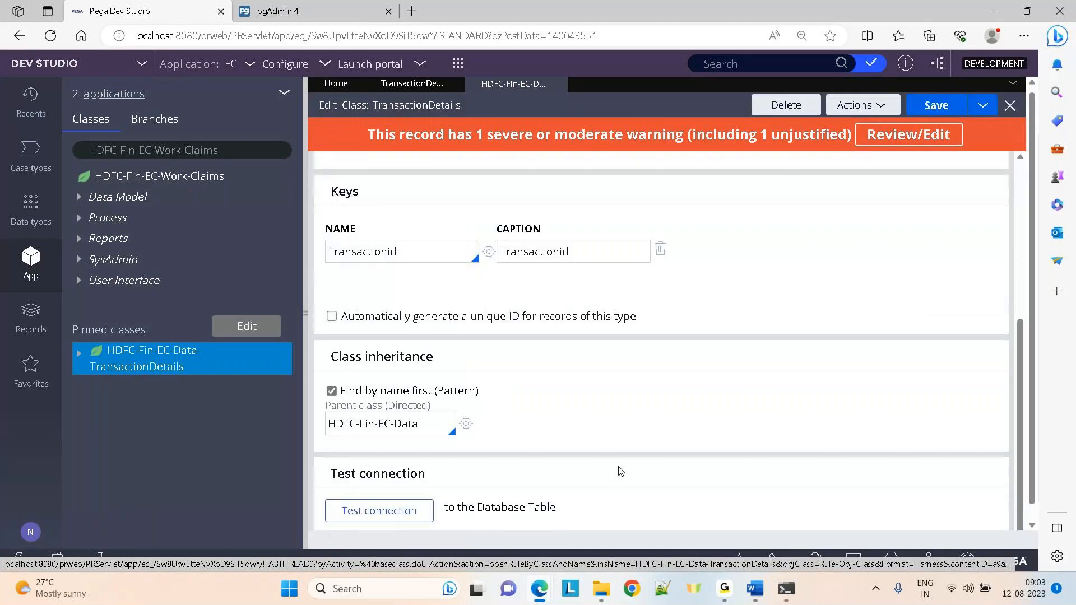
click(410, 517)
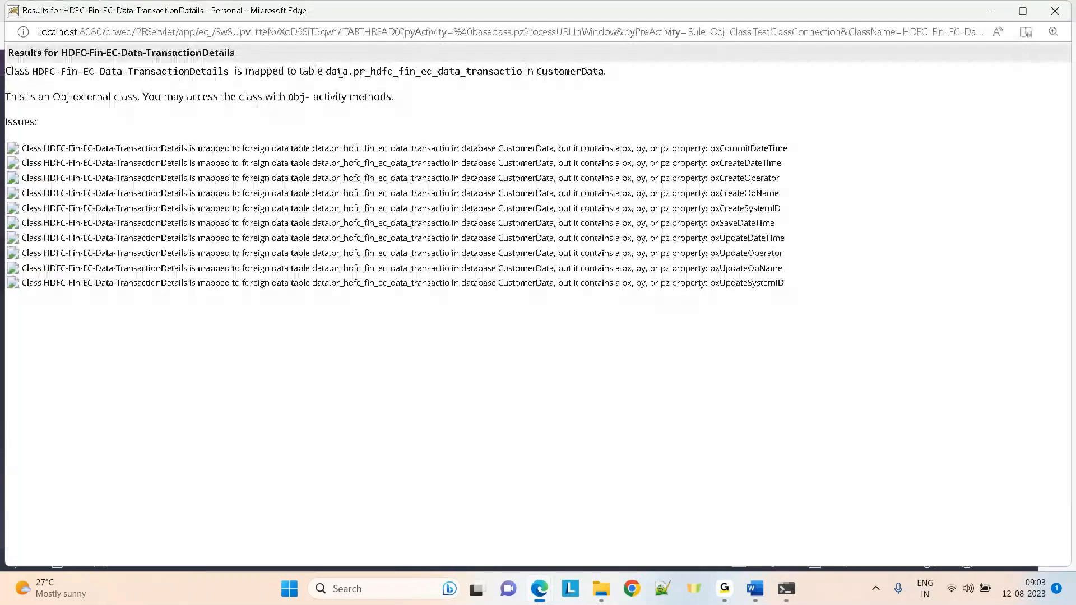
Review the mapped table data.pr_hdfc_fin_ec_data_transactio in the results and return to the class rule
double_click(340, 73)
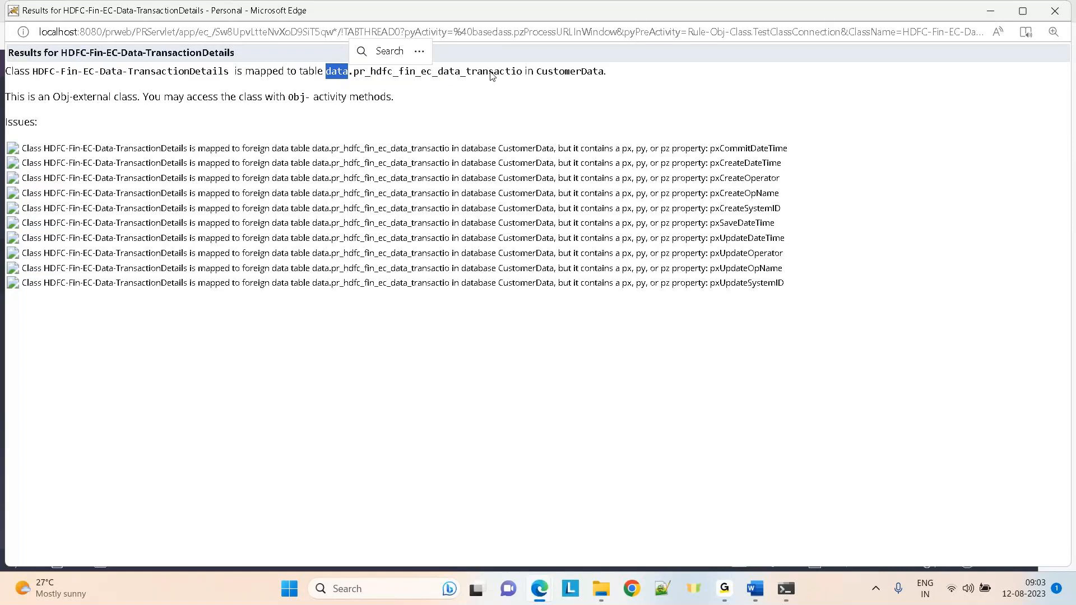
key(alt+Tab)
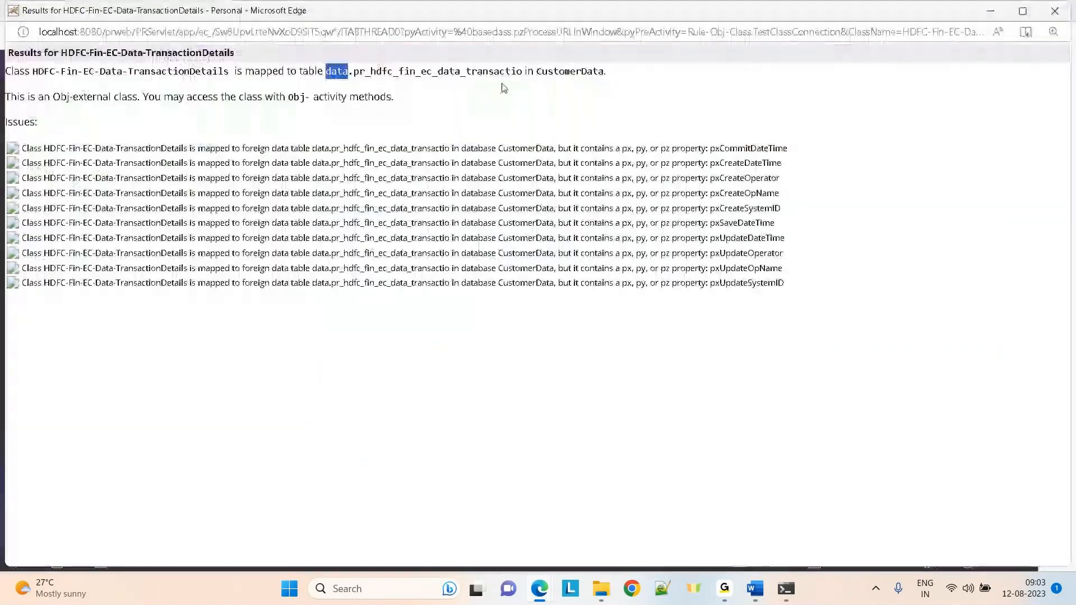
click(366, 72)
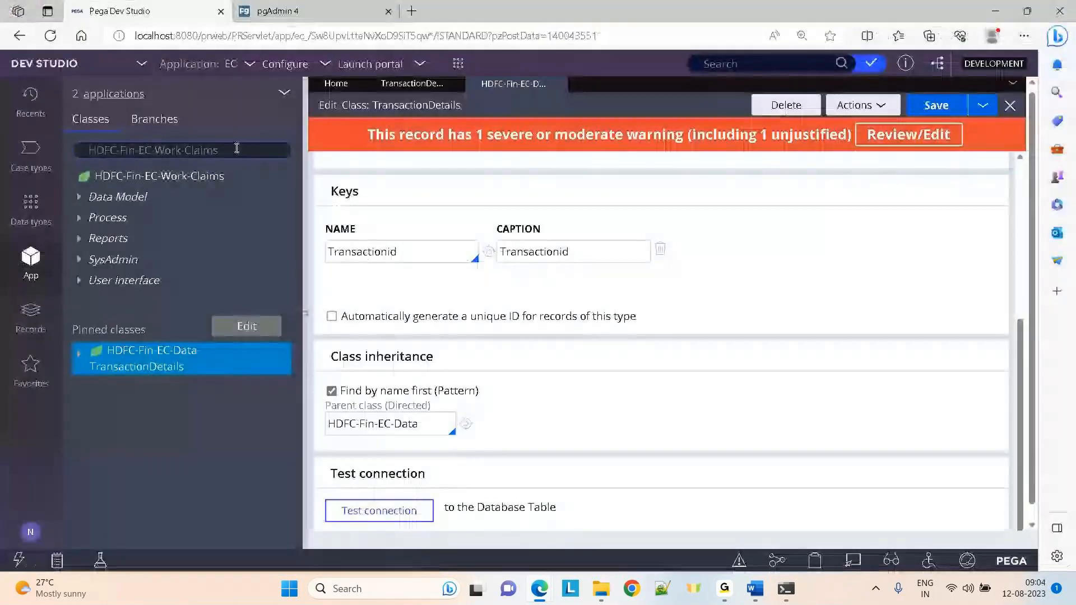
Test the HDFC-Fin-EC-Work-Claims class connection, confirming table data.pc_HDFC_Fin_EC_Work, and close the results
right_click(169, 178)
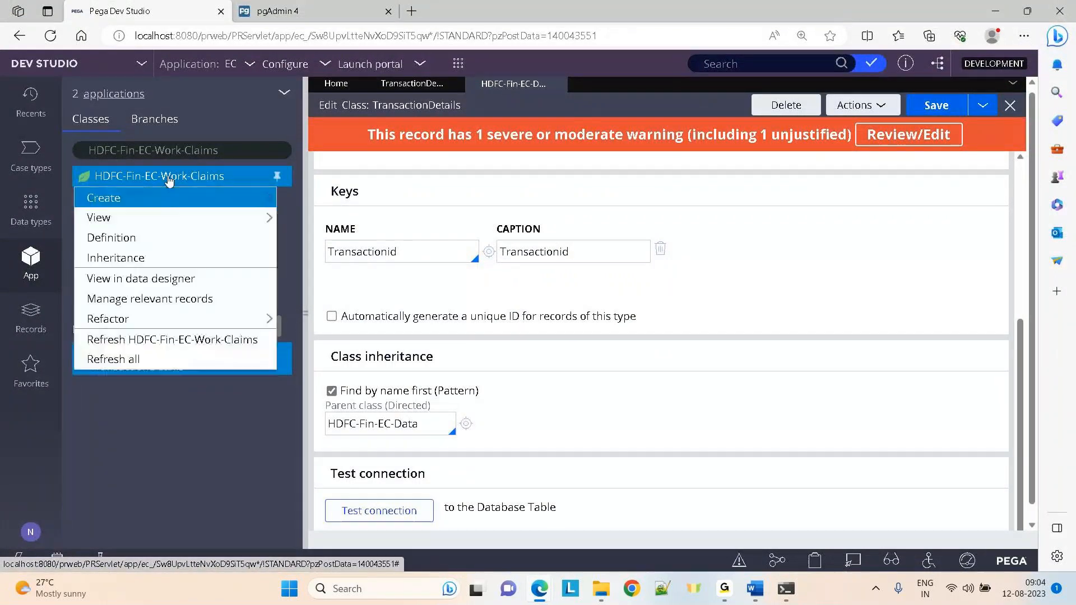
click(127, 235)
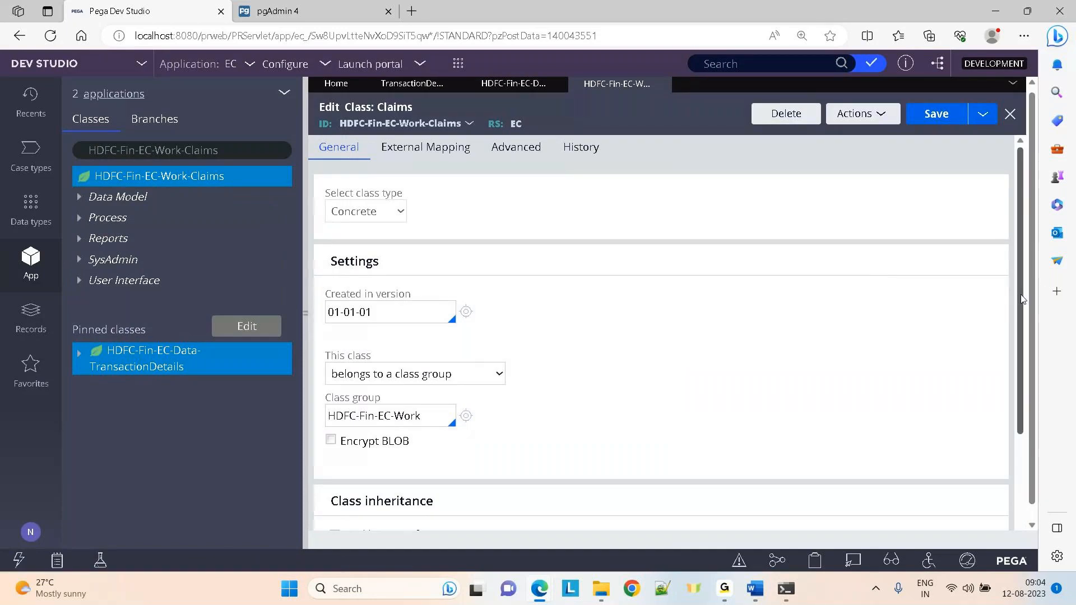
scroll(1021, 299, down, 3)
click(395, 512)
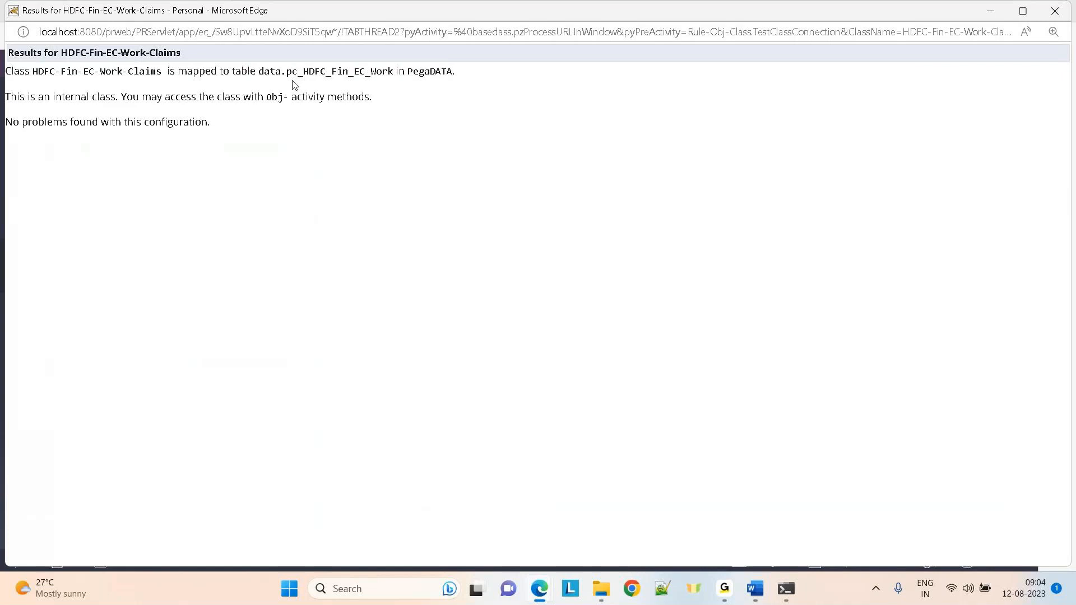
drag(287, 71, 521, 83)
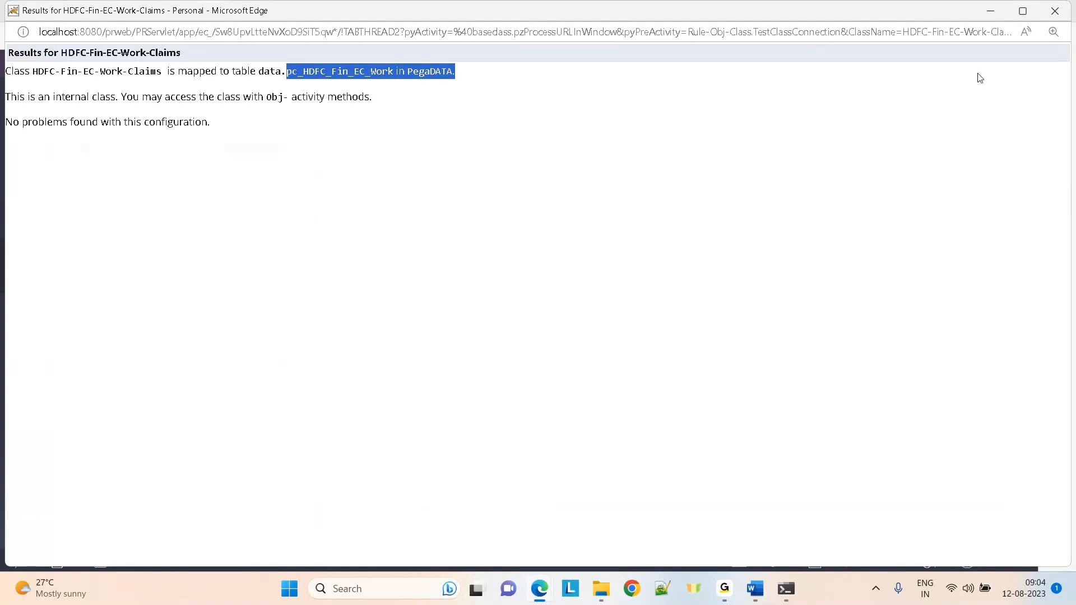
click(1046, 16)
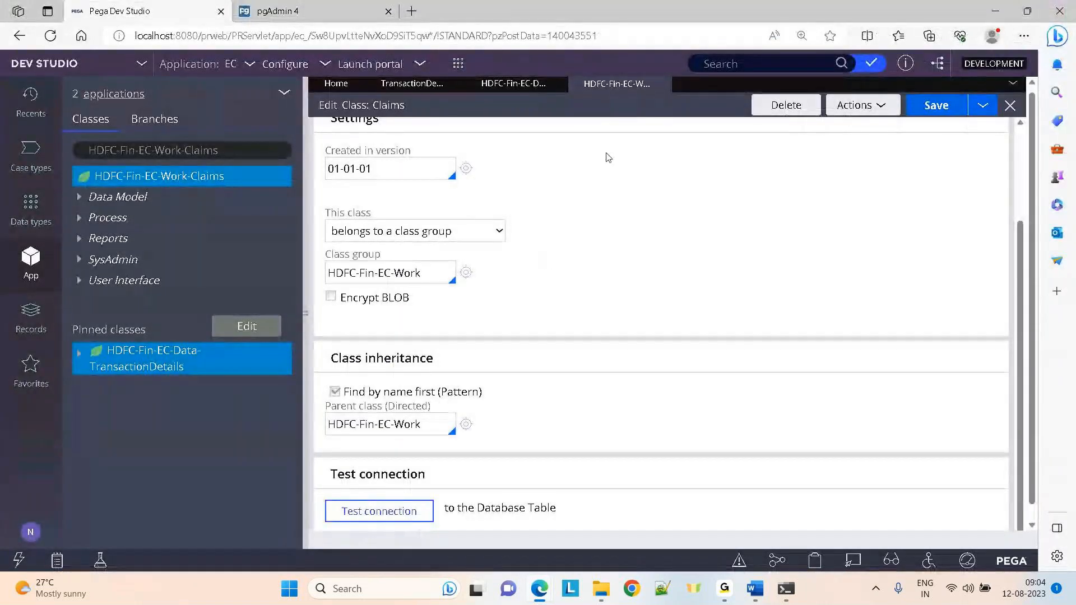
Refresh the Tables list under the data schema in pgAdmin 4
click(306, 7)
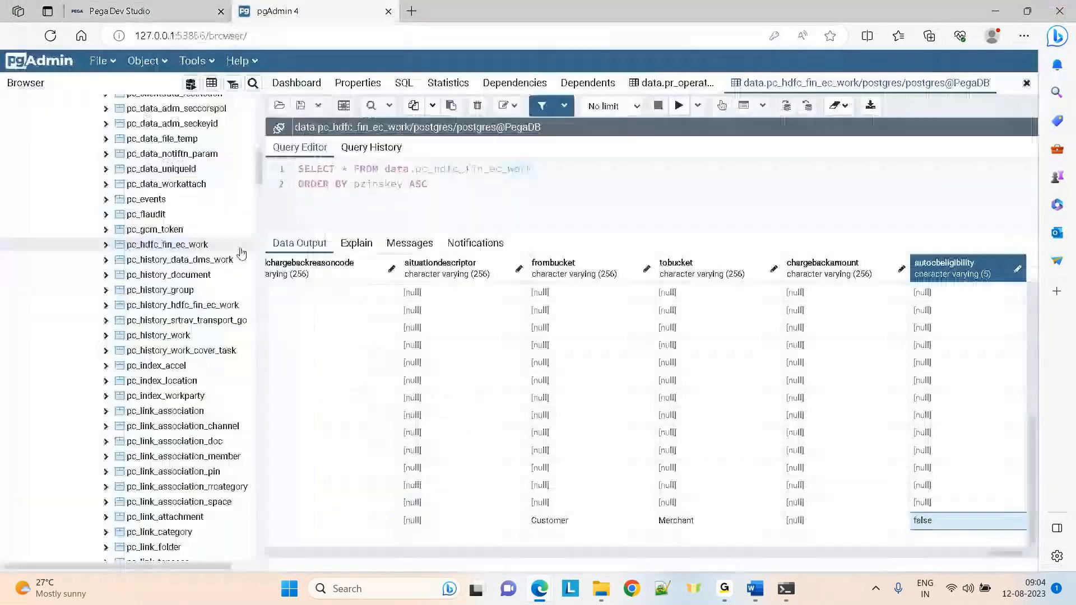
drag(259, 179, 259, 139)
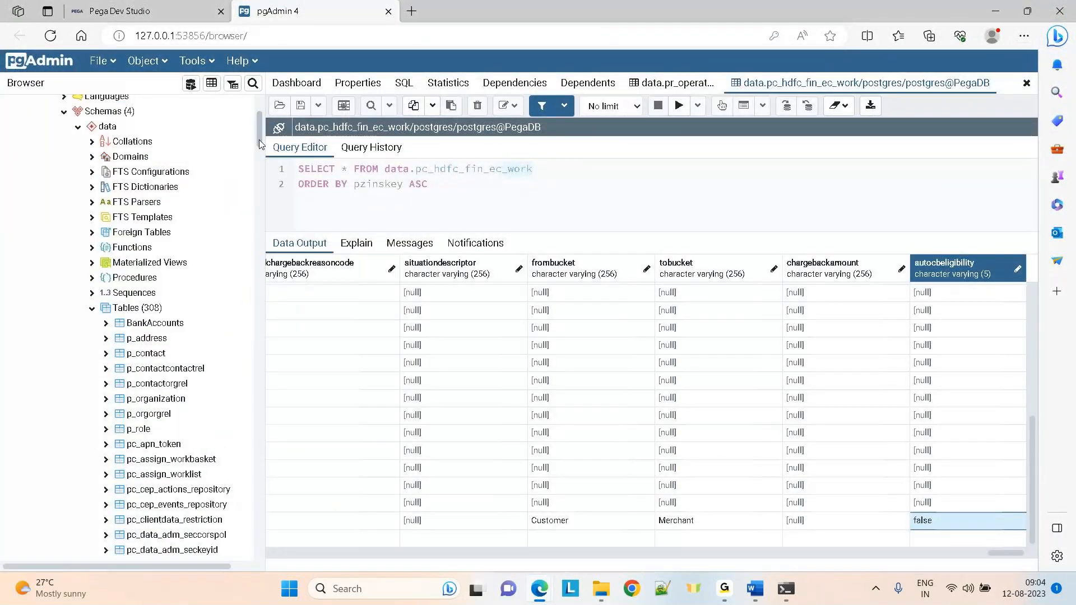
click(135, 311)
right_click(137, 317)
mouse_move(151, 339)
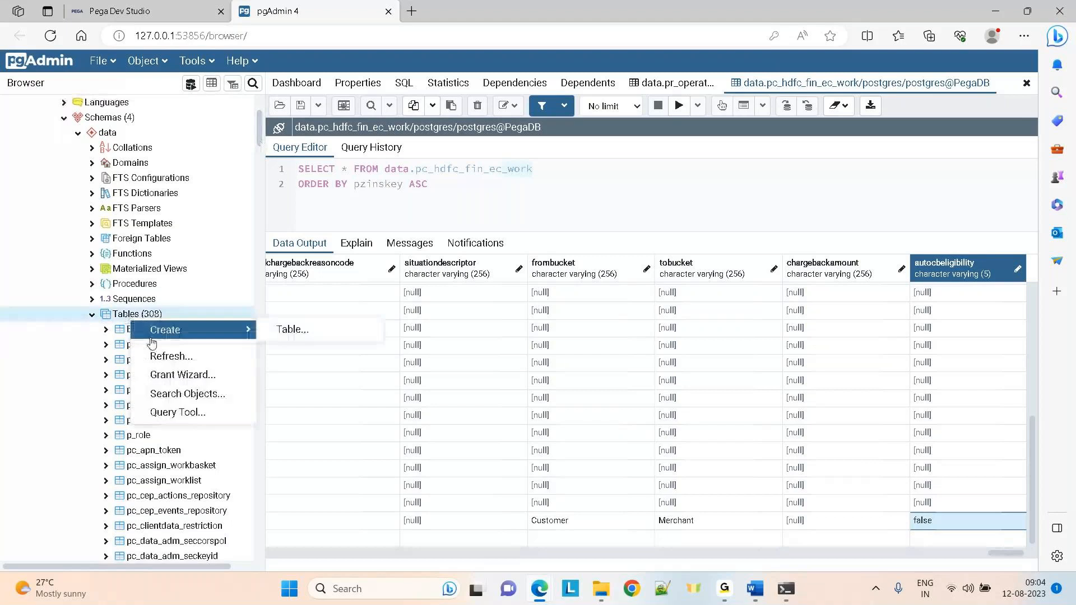
click(161, 357)
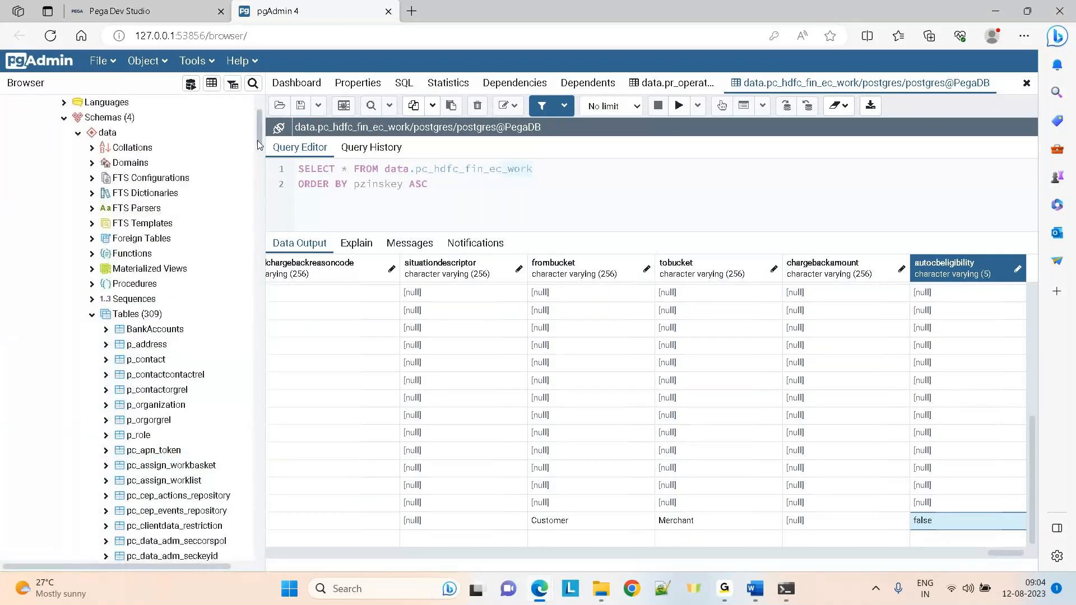
View all rows of pr_hdfc_fin_ec_data_transactio, checking records 1111-6666, then return to Dev Studio
scroll(259, 152, down, 1)
drag(257, 151, 262, 276)
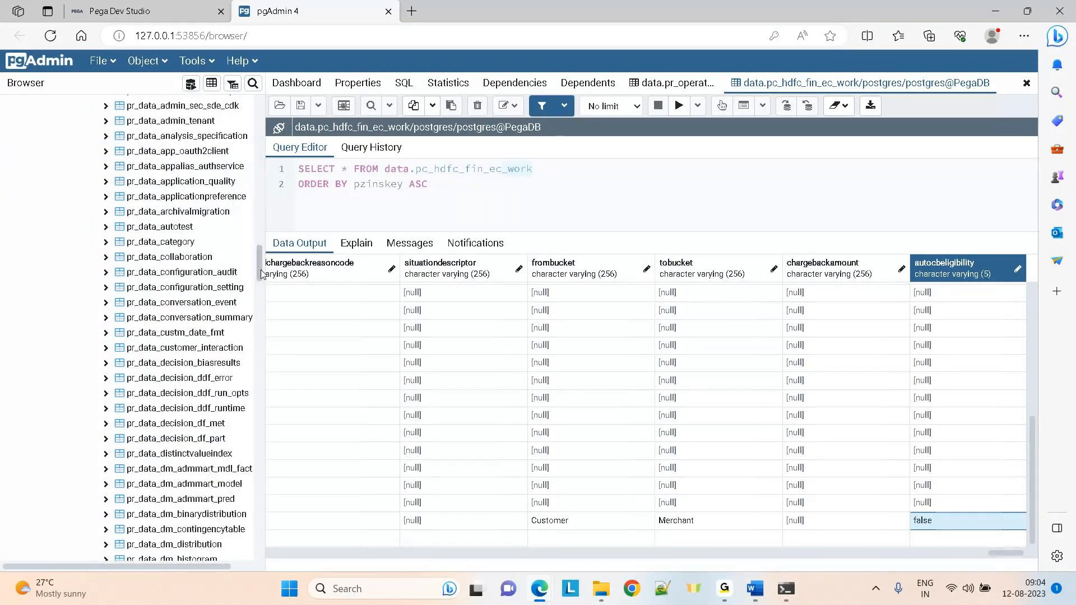
drag(262, 273, 260, 412)
right_click(201, 469)
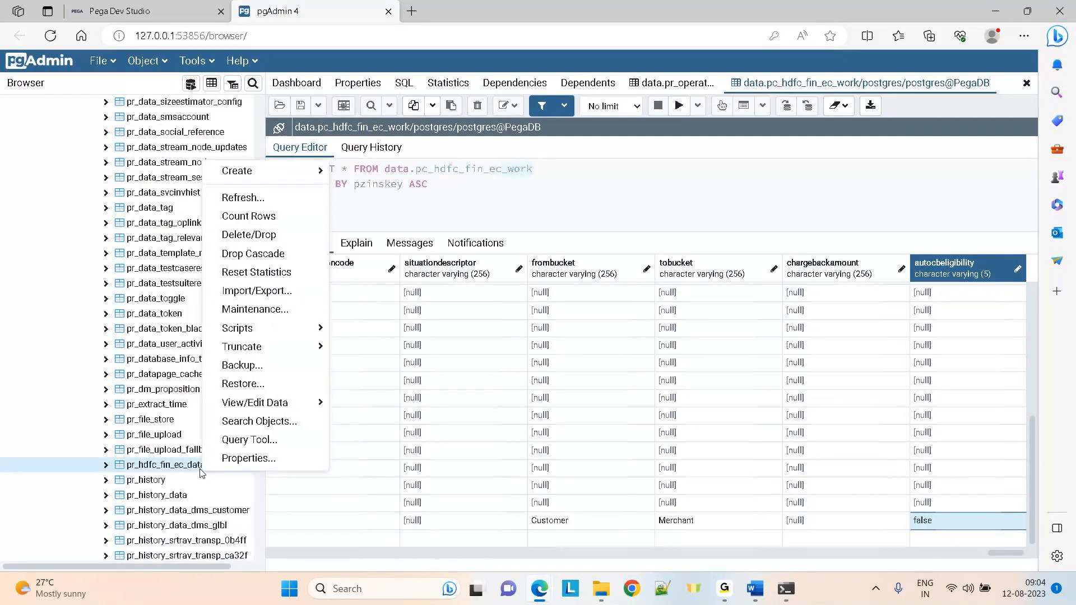
mouse_move(248, 411)
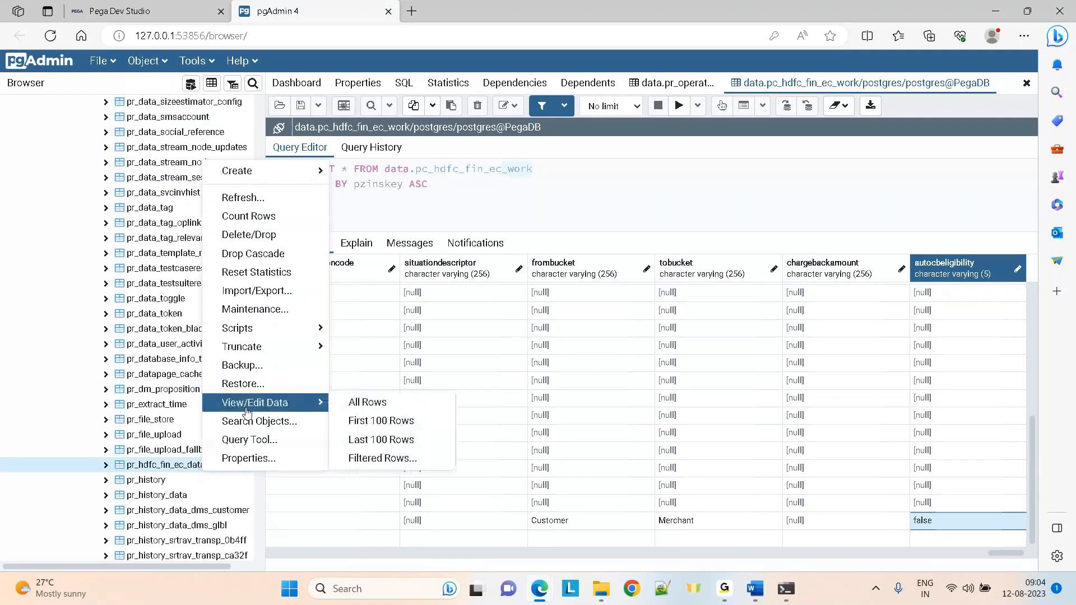
click(361, 405)
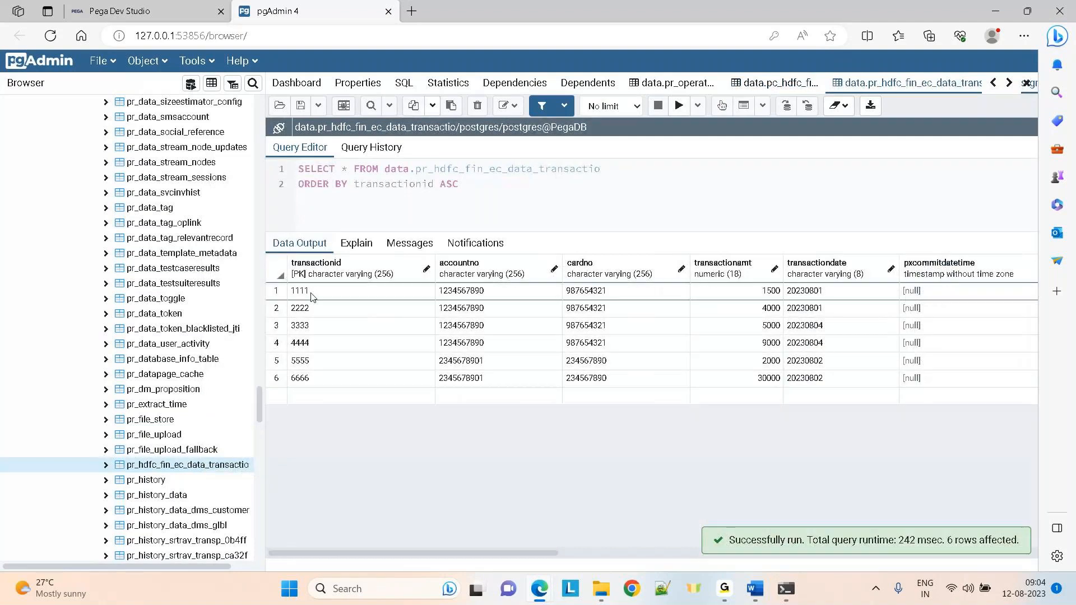
click(312, 297)
key(Right)
key(Right)
key(Right)
key(Right)
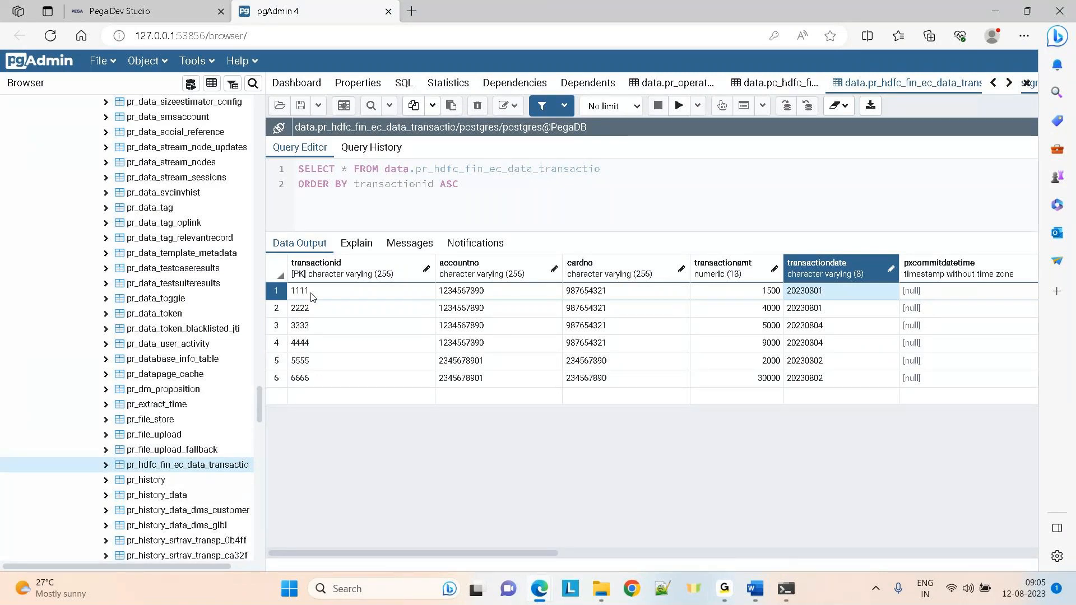
click(106, 5)
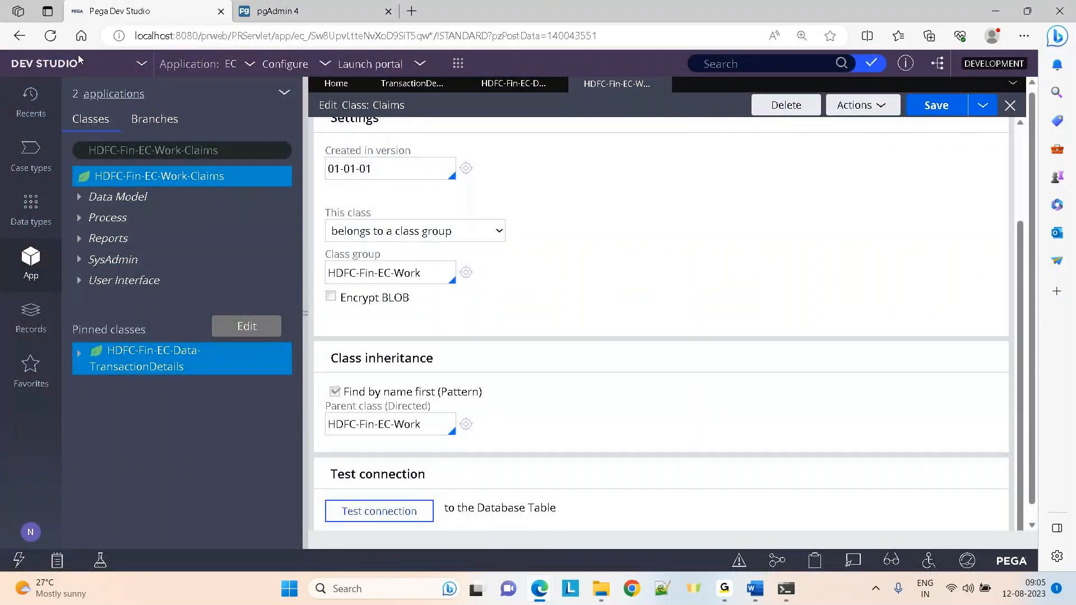
Show Data types, close the TransactionDetails and Claims class tabs, and go back to pgAdmin 4
click(31, 210)
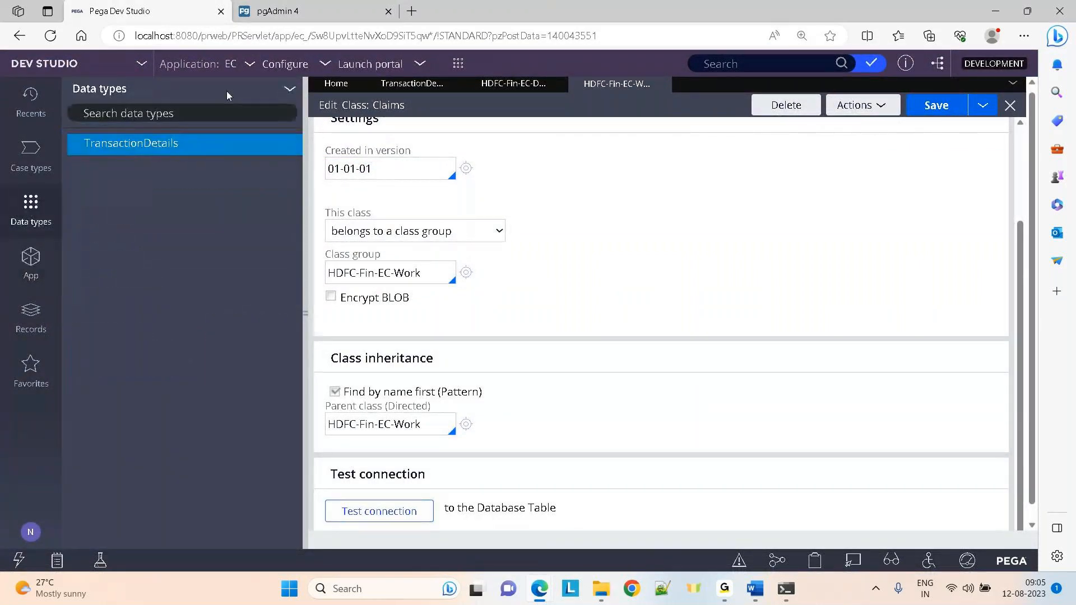
click(559, 84)
click(558, 84)
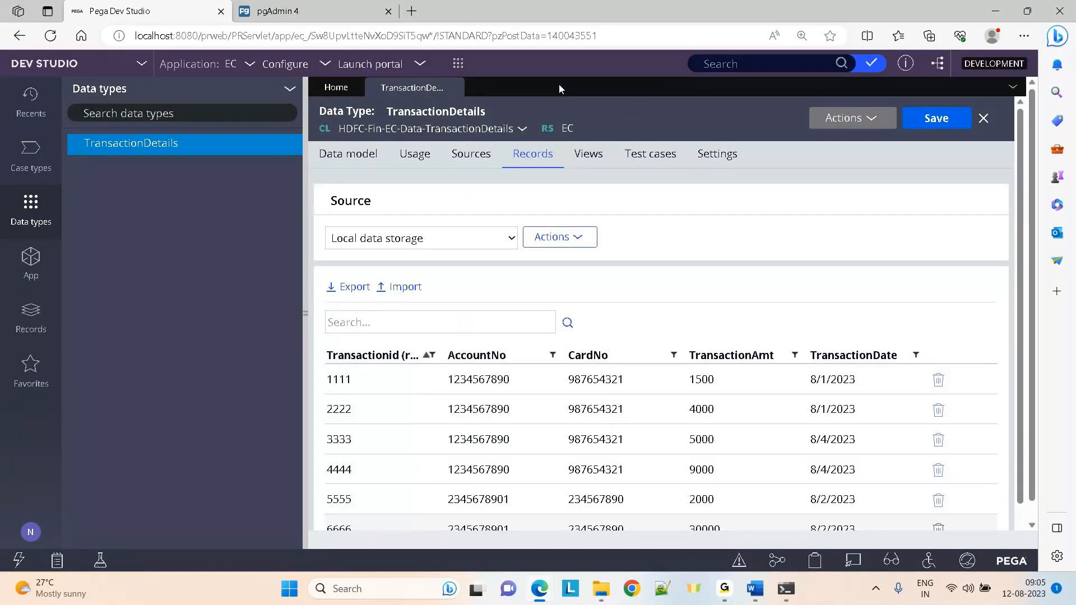
click(277, 5)
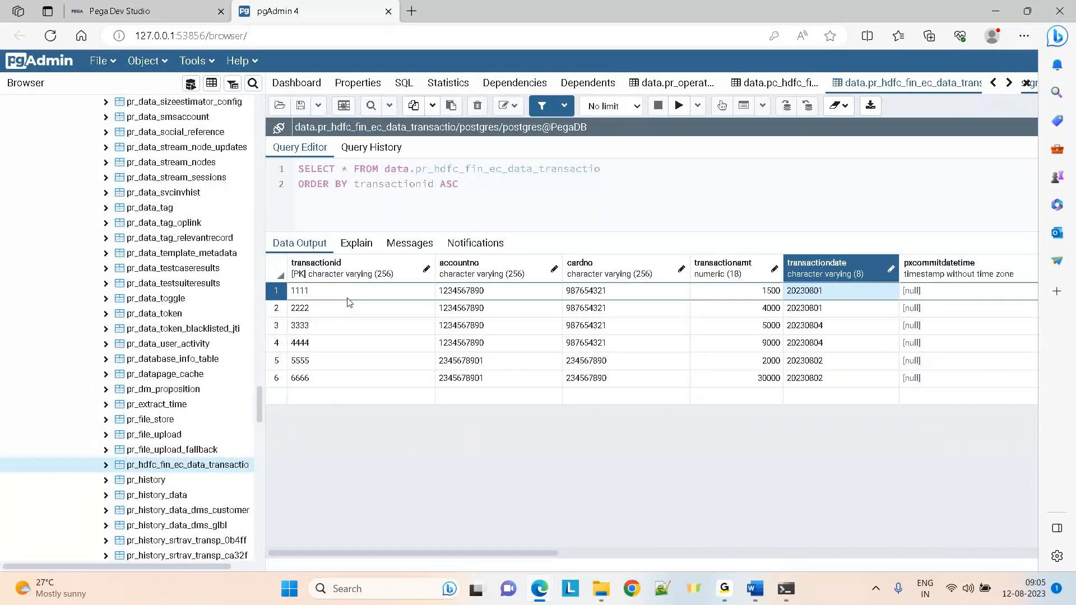
Inspect the third transaction row's date and its creation and update audit columns
click(793, 330)
key(Right)
key(Right)
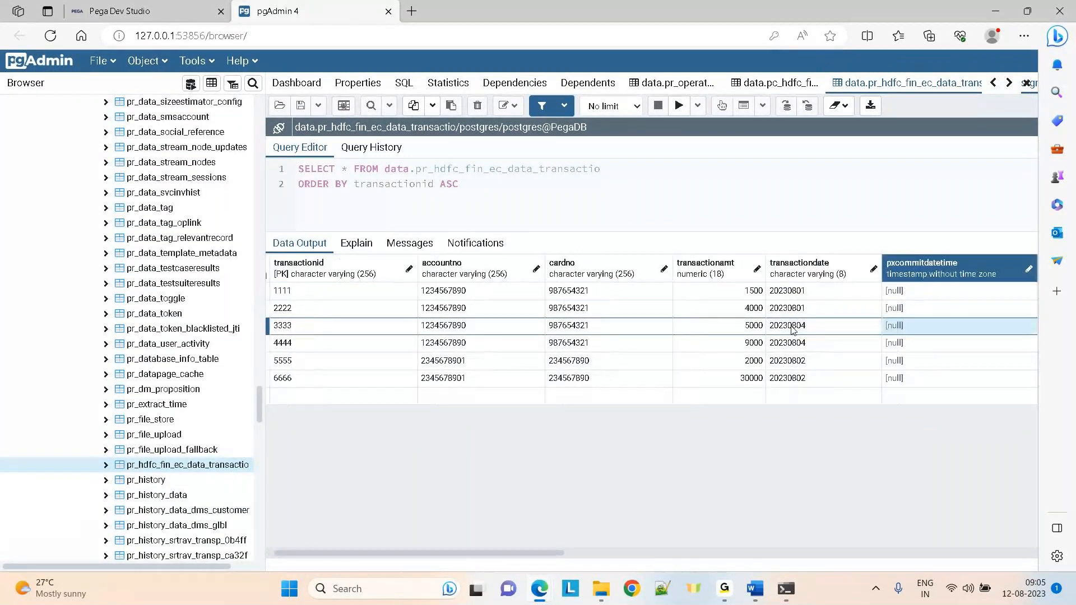
key(Right)
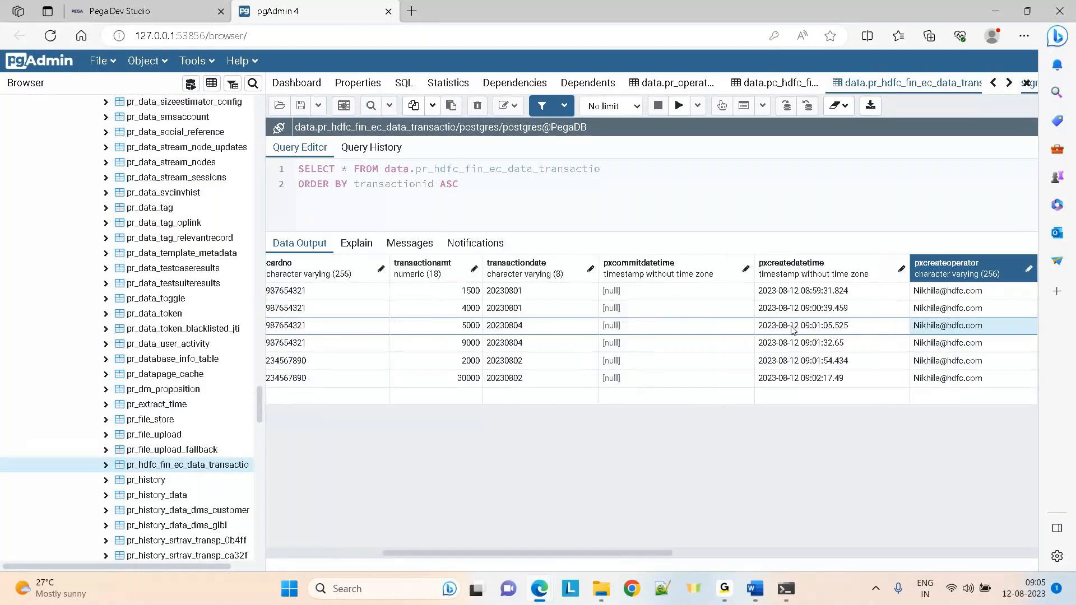
key(Right)
key(Right)
key(Right)
key(Right)
key(Right)
key(Right)
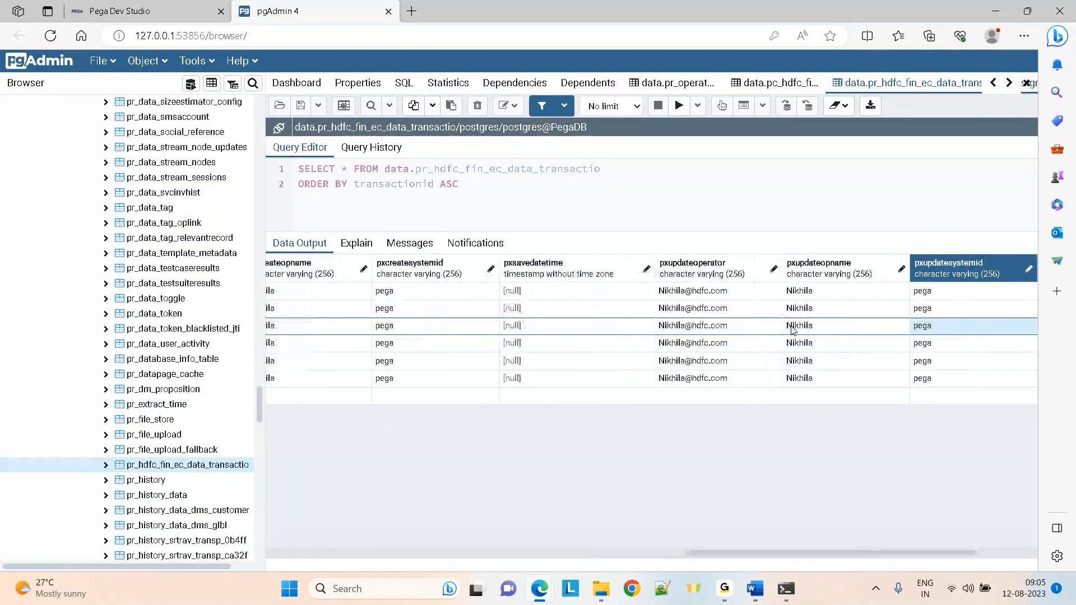
key(Right)
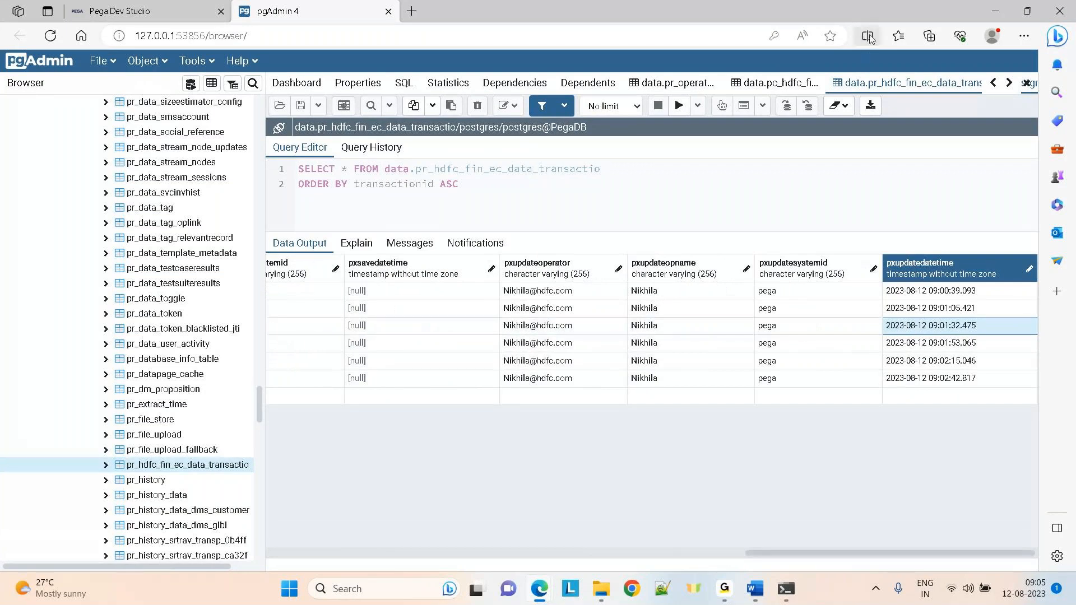
Examine the pc_hdfc_fin_ec_work case row through its fraud and transaction columns, then return to Dev Studio
click(765, 76)
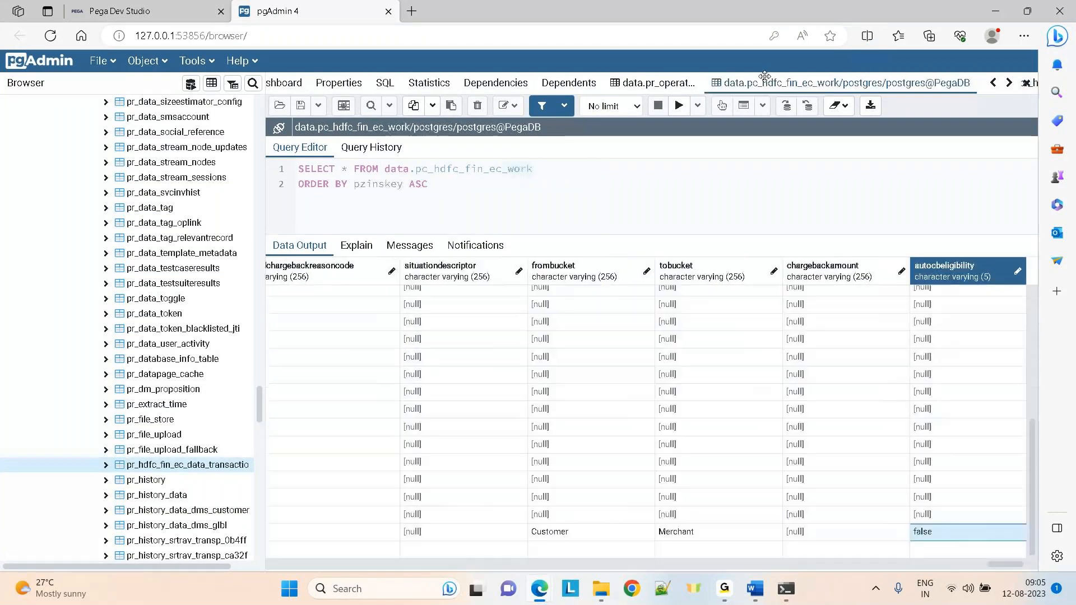
drag(1003, 565, 280, 567)
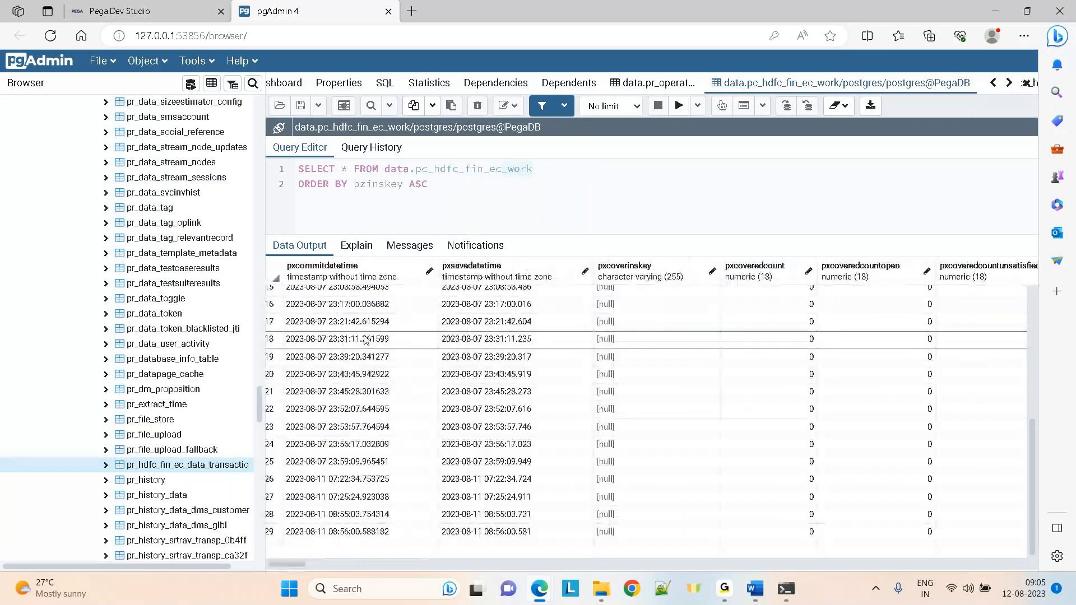
key(Right)
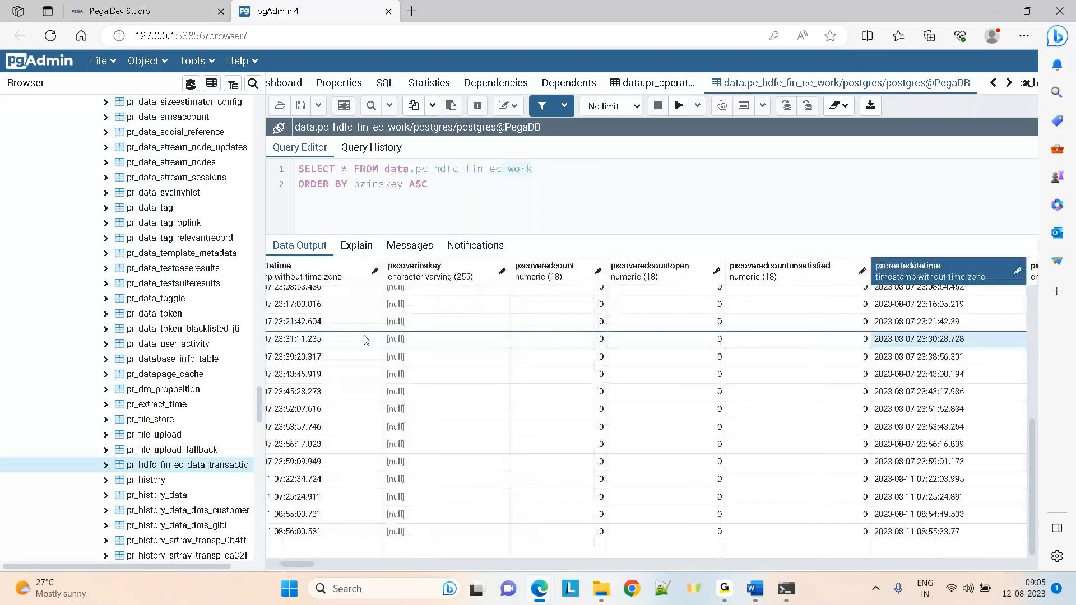
key(Right)
key(Right)
key(Right)
key(Right)
key(Right)
key(Right)
key(Right)
key(Right)
key(Right)
key(Right)
key(Right)
key(Right)
key(Right)
key(Right)
key(Right)
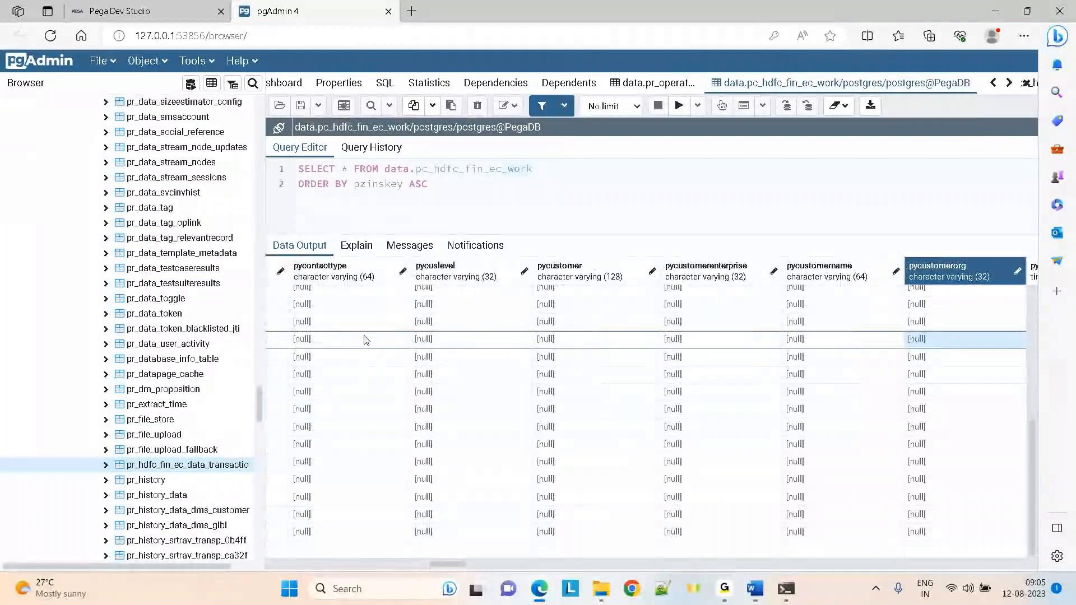
key(Right)
key(Right)
key(Right)
key(Right)
key(Right)
key(Right)
key(Right)
key(Right)
key(Right)
key(Right)
key(Right)
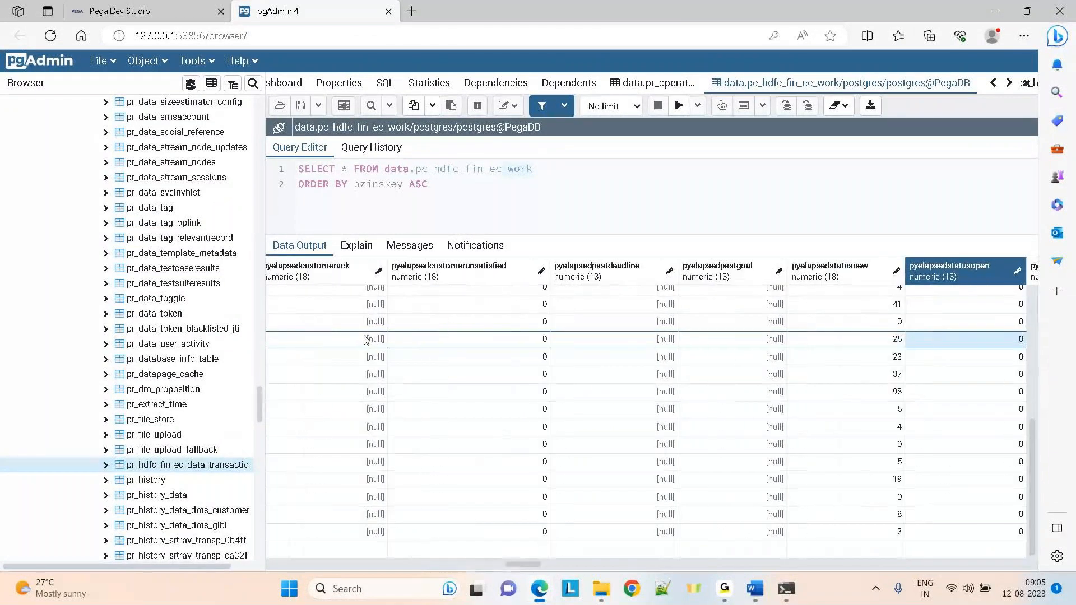
key(Right)
key(Right)
key(Right)
key(Right)
key(Right)
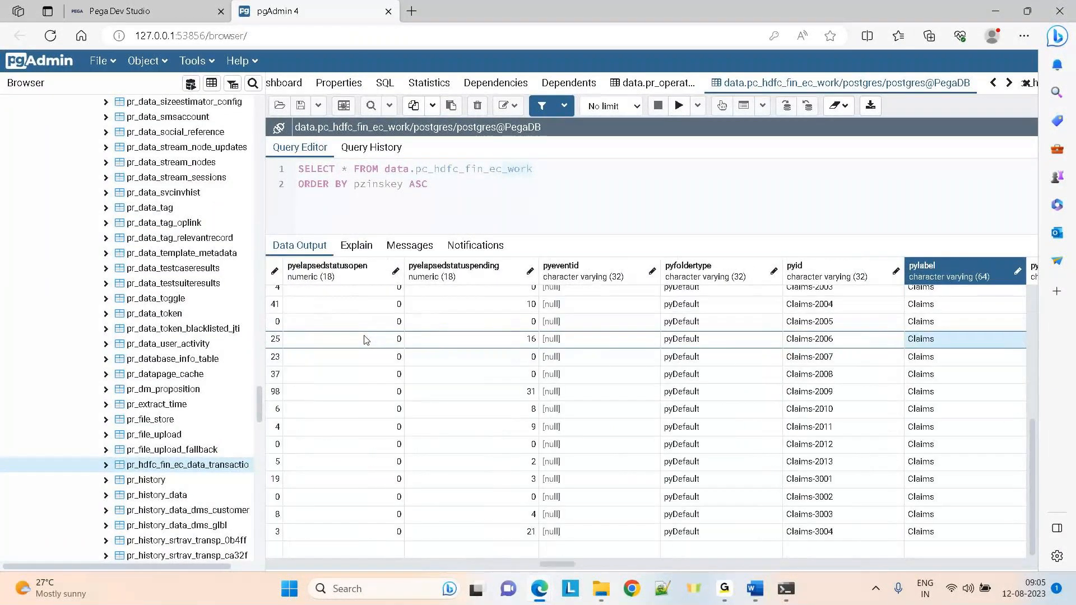
key(Right)
key(Right)
key(Right)
key(Right)
key(Right)
key(Right)
key(Right)
key(Right)
key(Right)
key(Right)
key(Right)
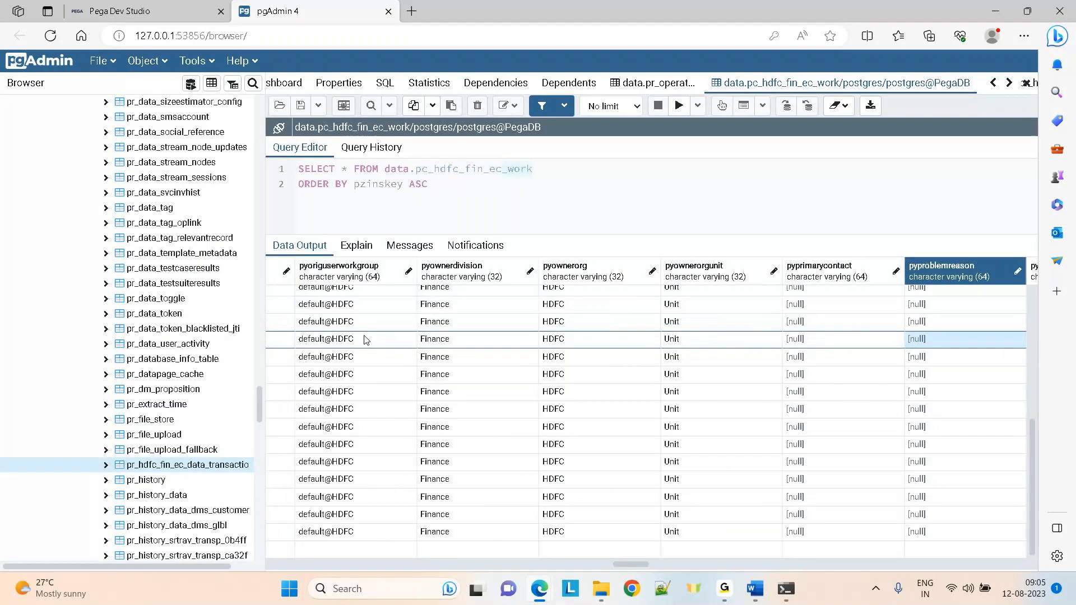
key(Right)
key(Right)
key(Right)
key(Right)
key(Right)
key(Right)
key(Right)
key(Right)
key(Right)
key(Right)
key(Right)
key(Right)
key(Right)
key(Right)
key(Right)
key(Right)
key(Right)
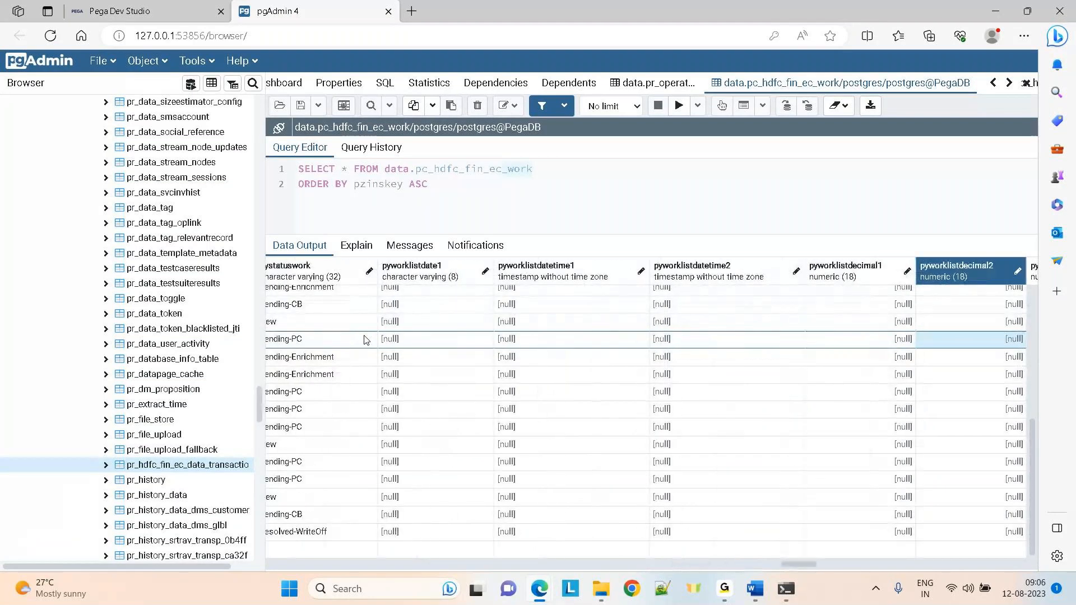
key(Right)
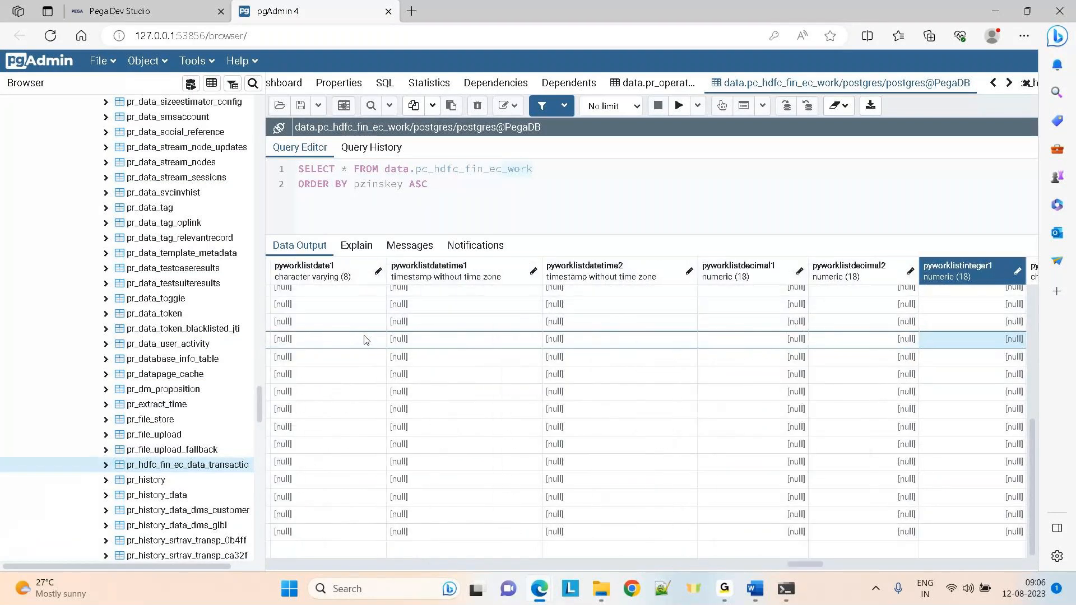
key(Right)
key(Right)
key(Right)
key(Right)
key(Right)
key(Right)
key(Right)
key(Right)
key(Right)
key(Right)
key(Right)
key(Right)
key(Right)
key(Right)
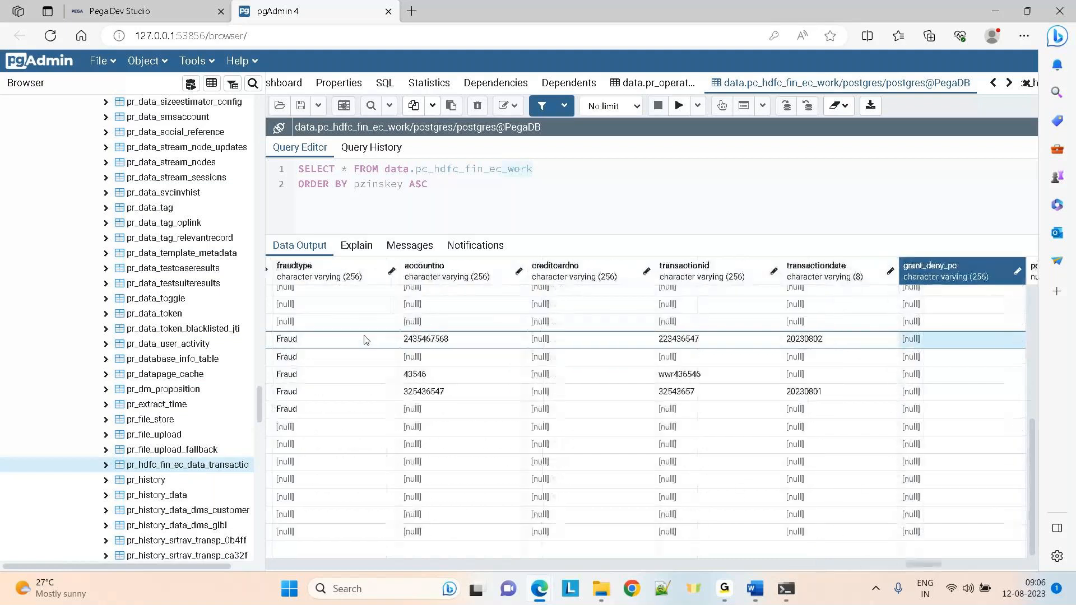
key(Left)
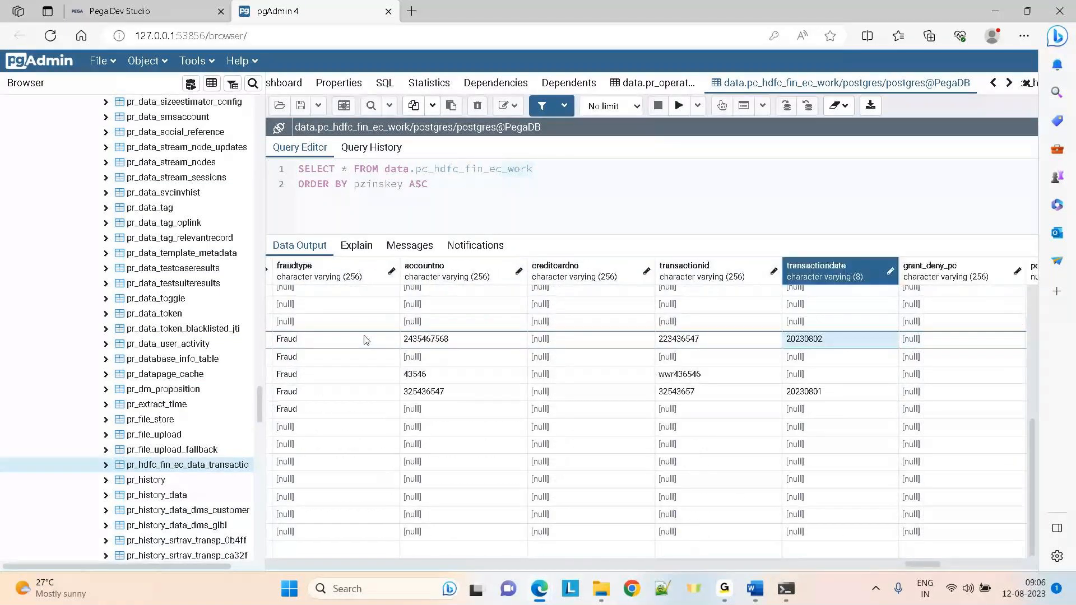
key(Left)
key(Left)
key(Left)
key(Left)
key(Left)
key(Left)
key(Left)
key(Left)
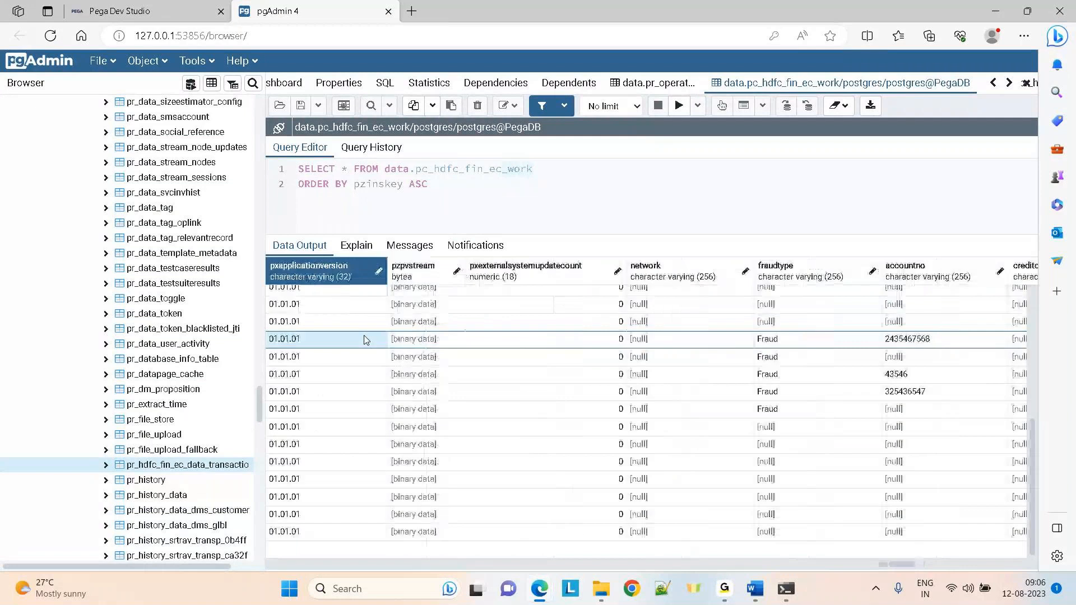
key(Right)
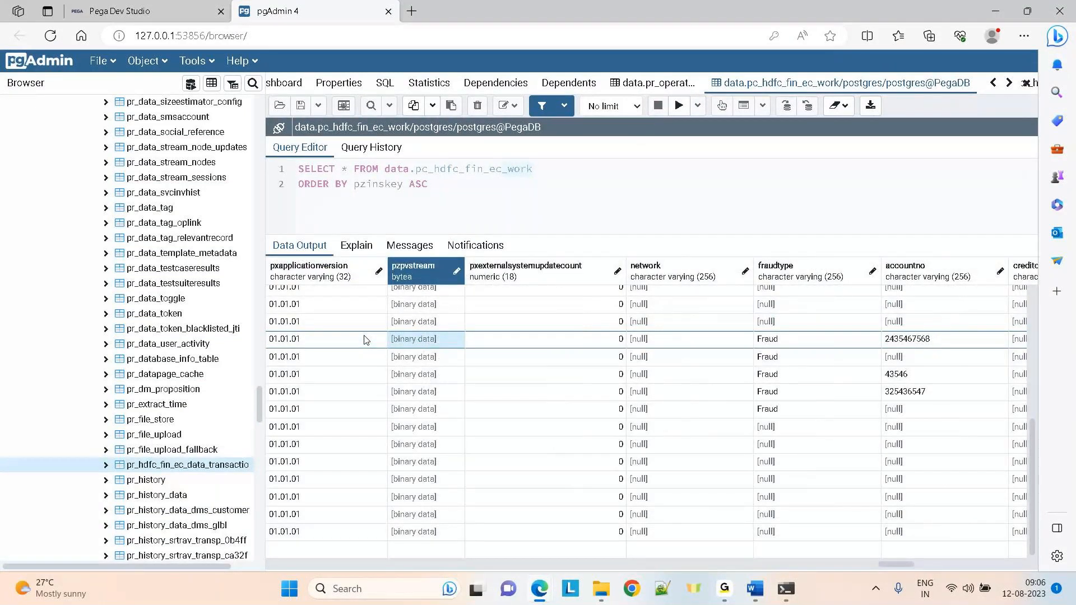
click(162, 6)
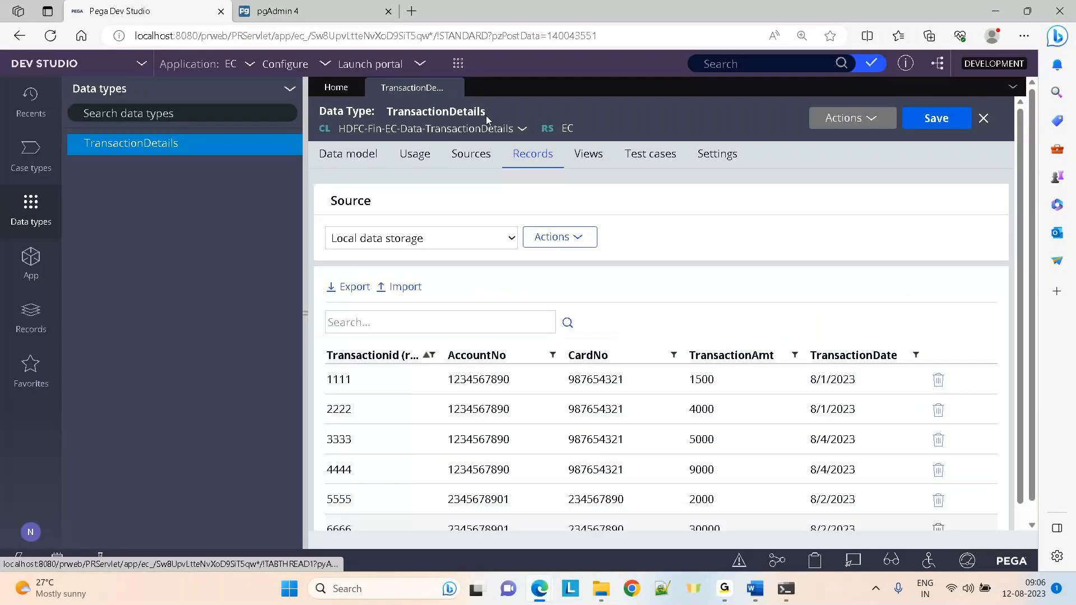
Create a new Claims case (Claims-4003) and open the Clipboard viewer for its thread
click(458, 63)
click(555, 77)
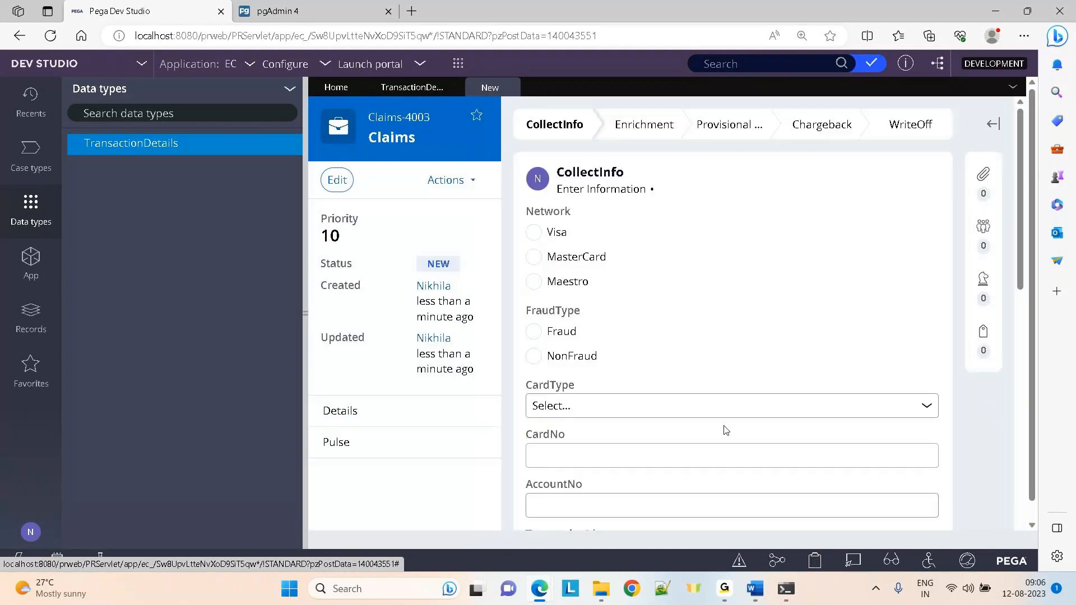
click(811, 565)
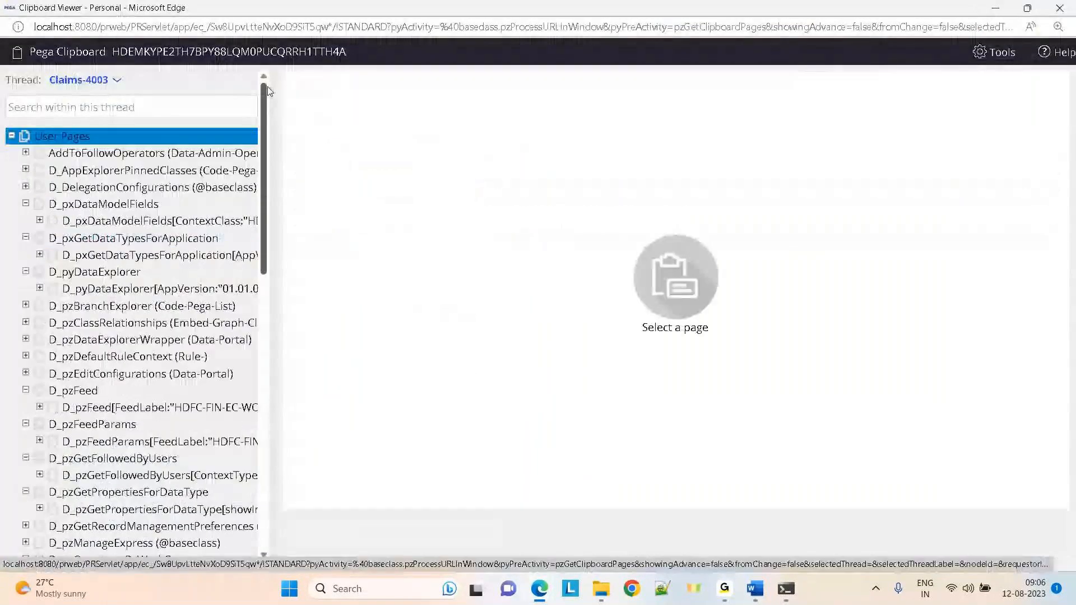
Review Claims-4003's pyWorkPage properties to the bottom, then bring up the Day-7 Properties Word notes
drag(263, 111, 283, 431)
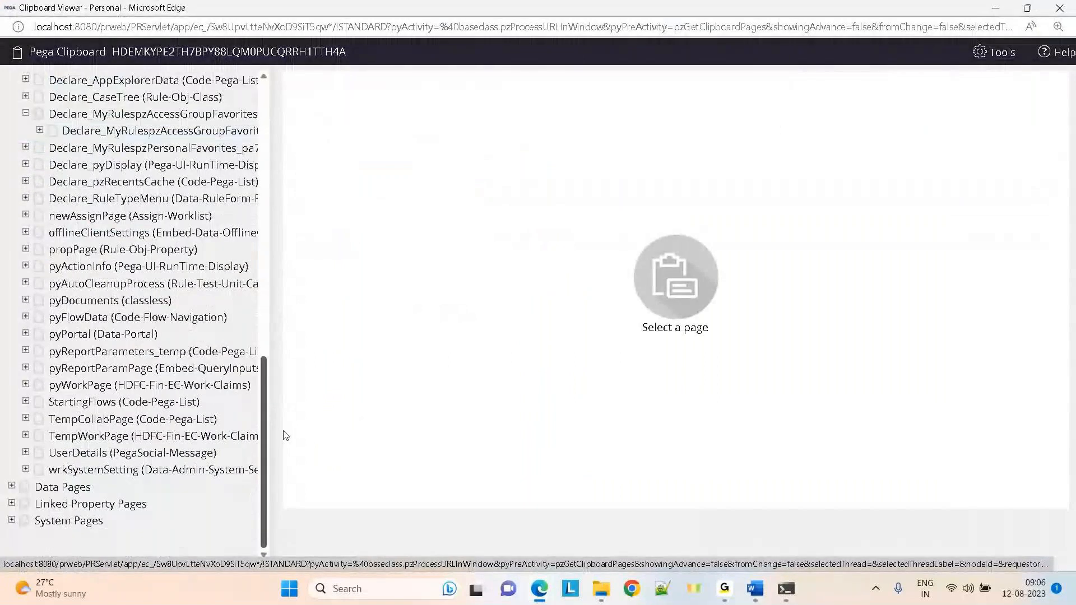
click(134, 383)
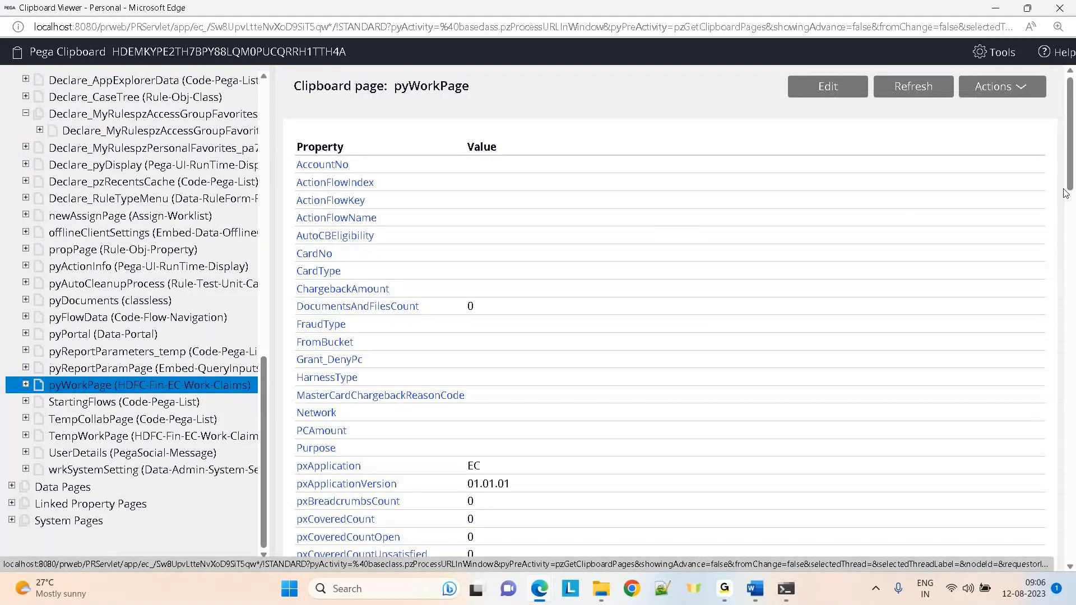
scroll(1068, 167, down, 5)
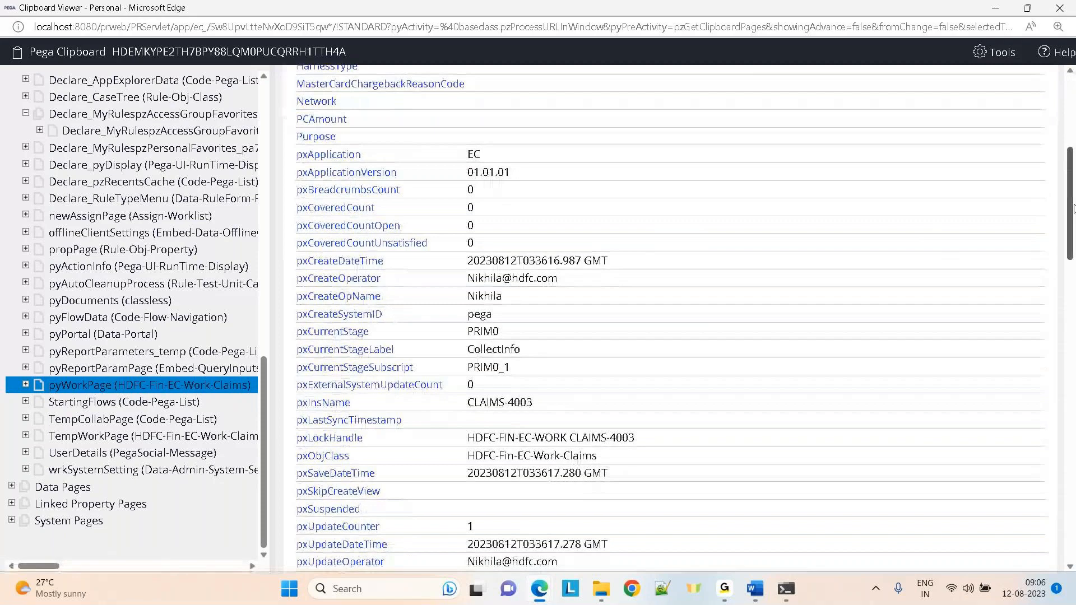
drag(1072, 207, 1071, 394)
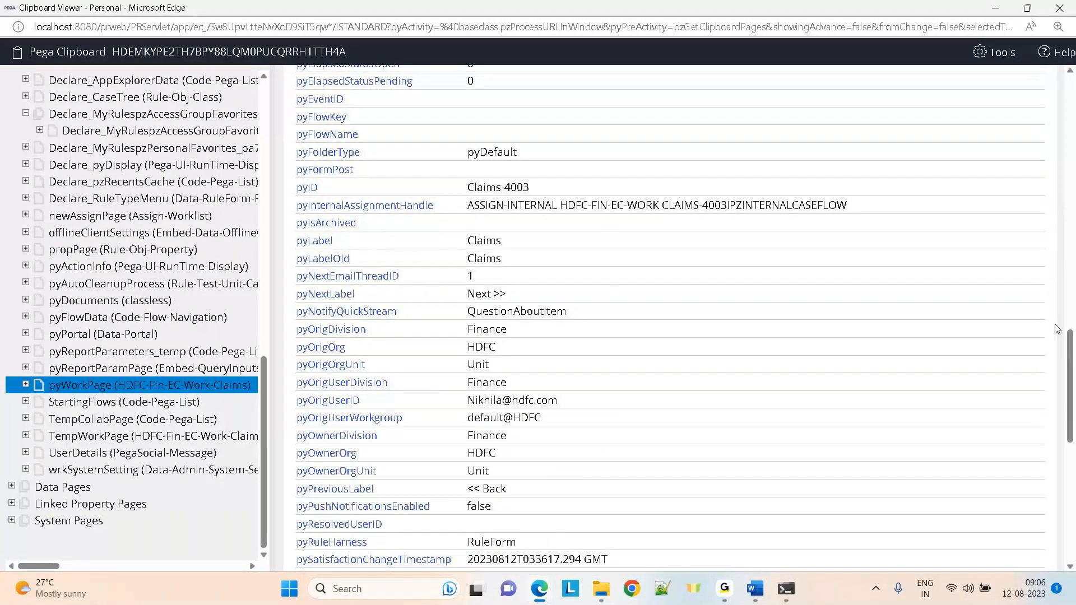
drag(1072, 364, 1070, 488)
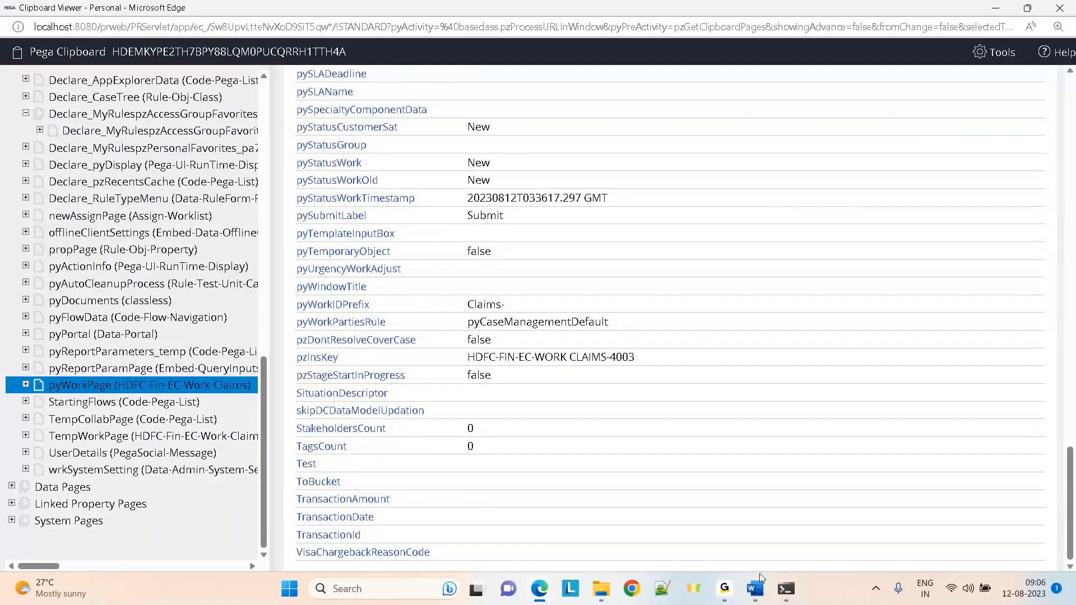
click(766, 593)
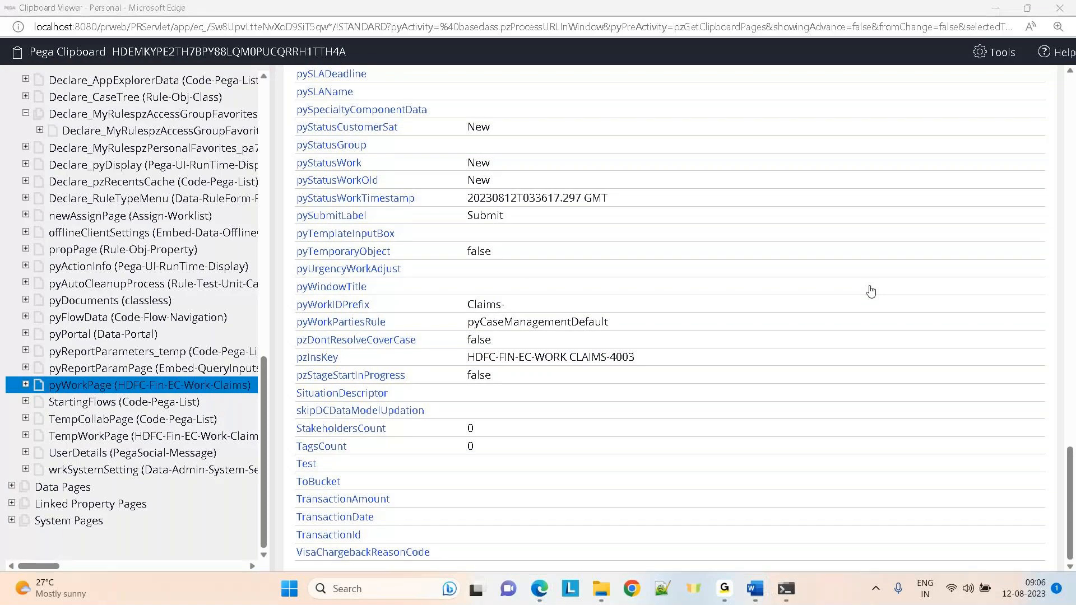
click(853, 472)
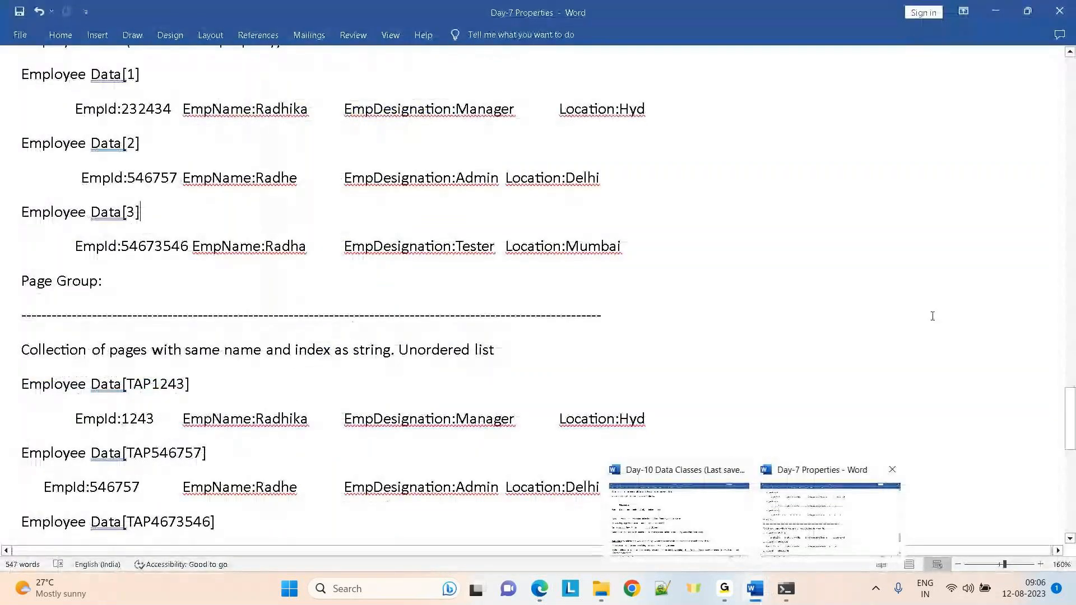
Jump to the end of the notes and highlight the px, pz and py prefix paragraphs
key(ctrl+End)
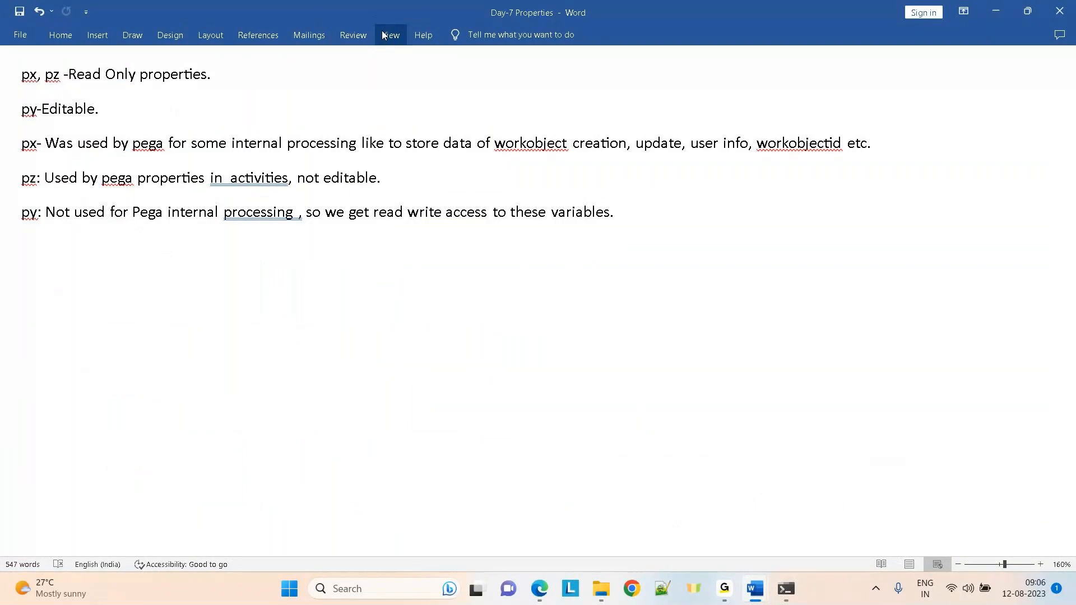
drag(28, 82, 268, 74)
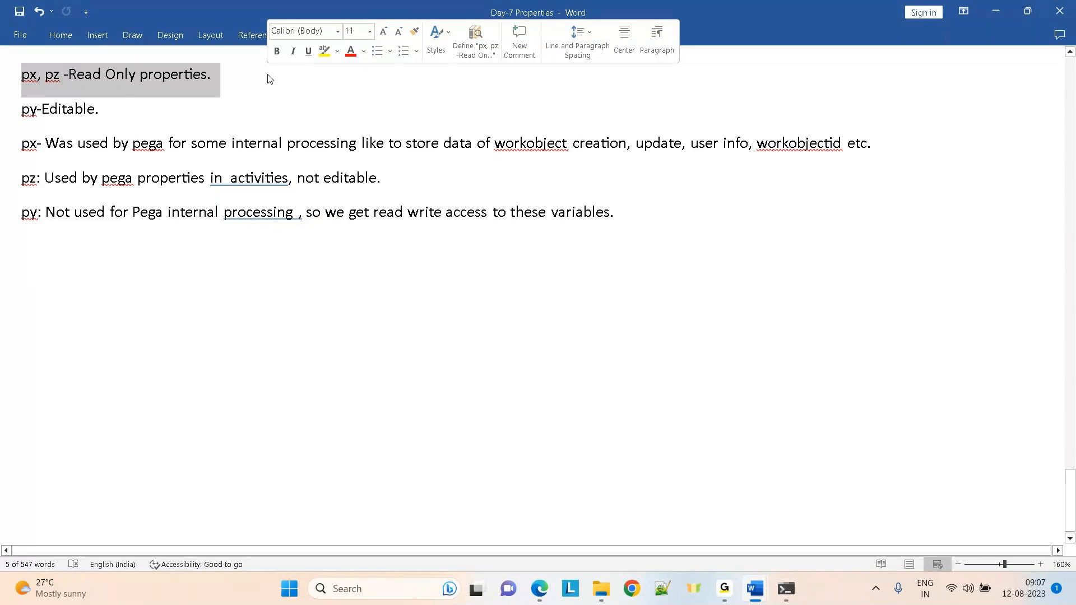
click(262, 97)
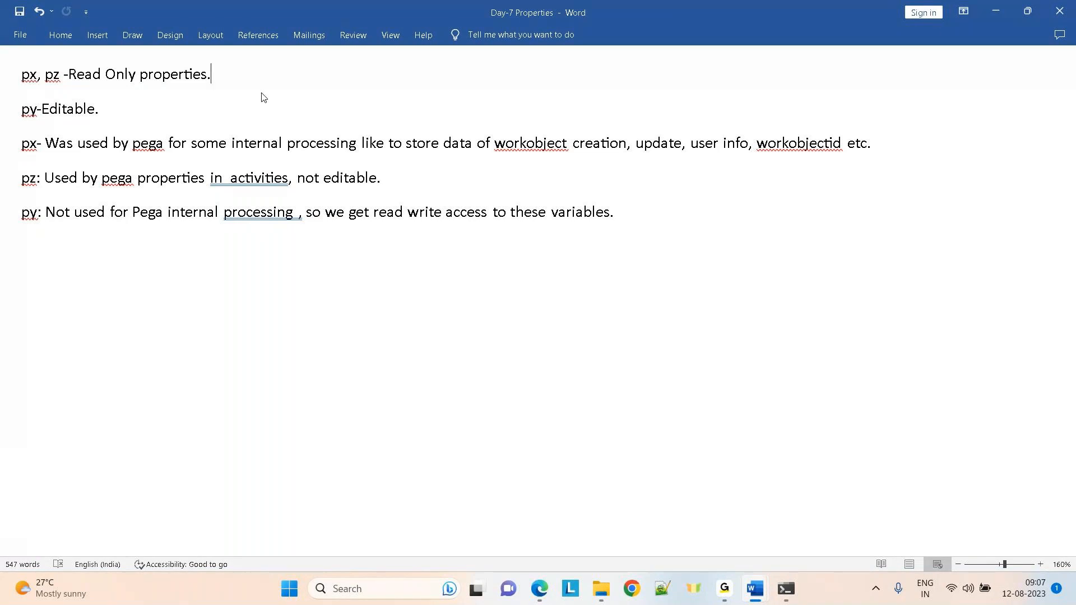
drag(105, 105, 26, 110)
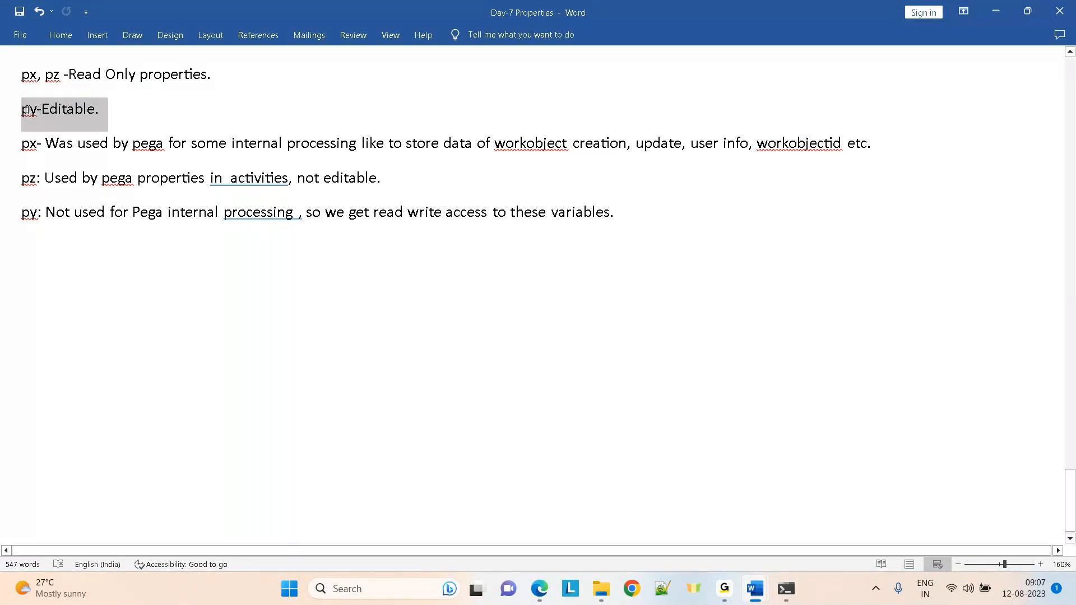
click(47, 258)
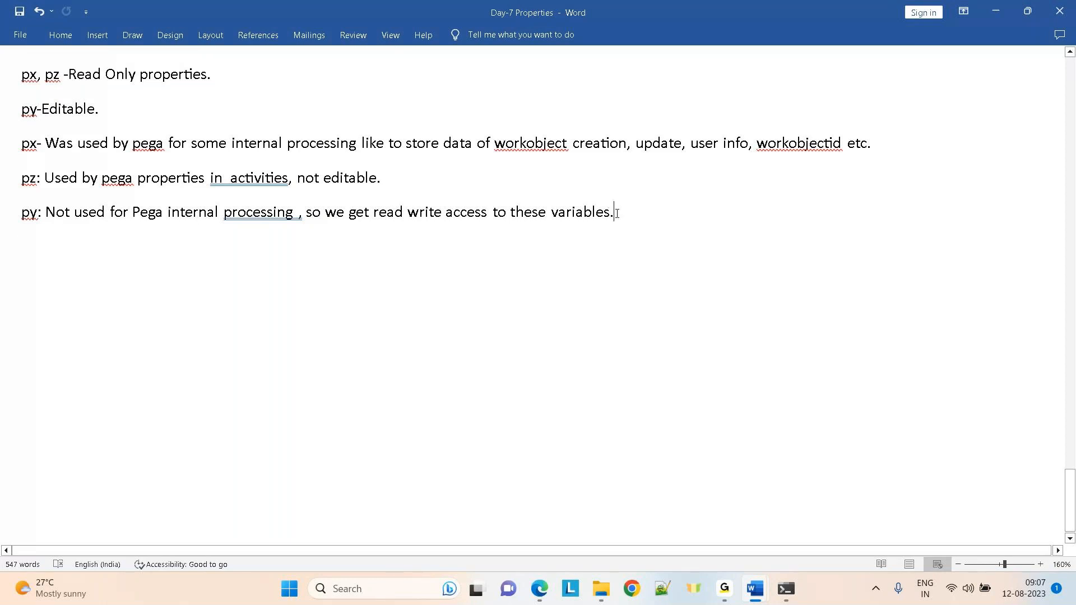
drag(617, 214, 21, 70)
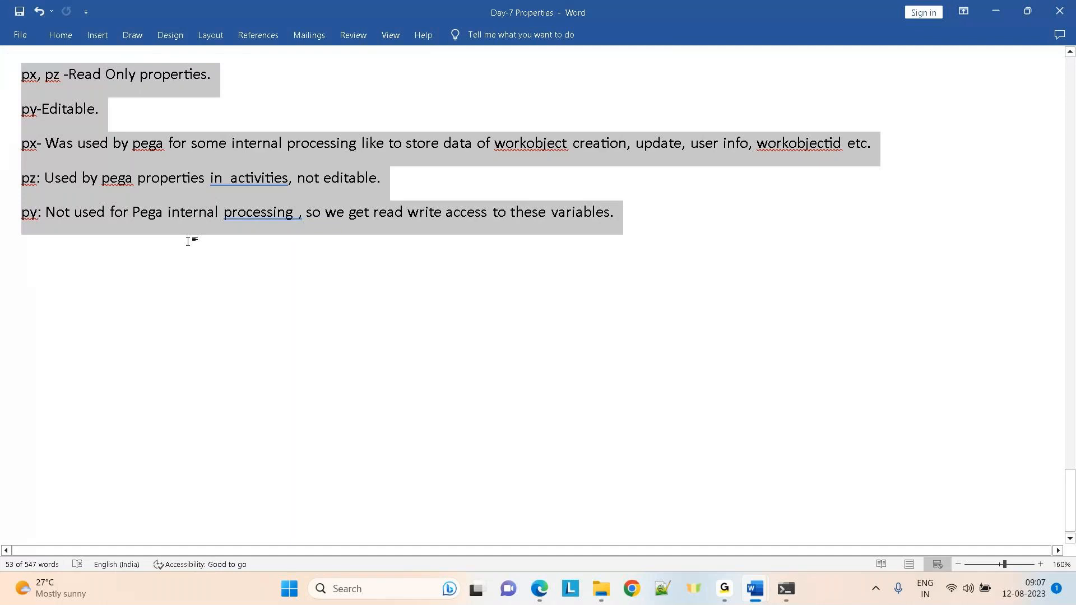
click(188, 241)
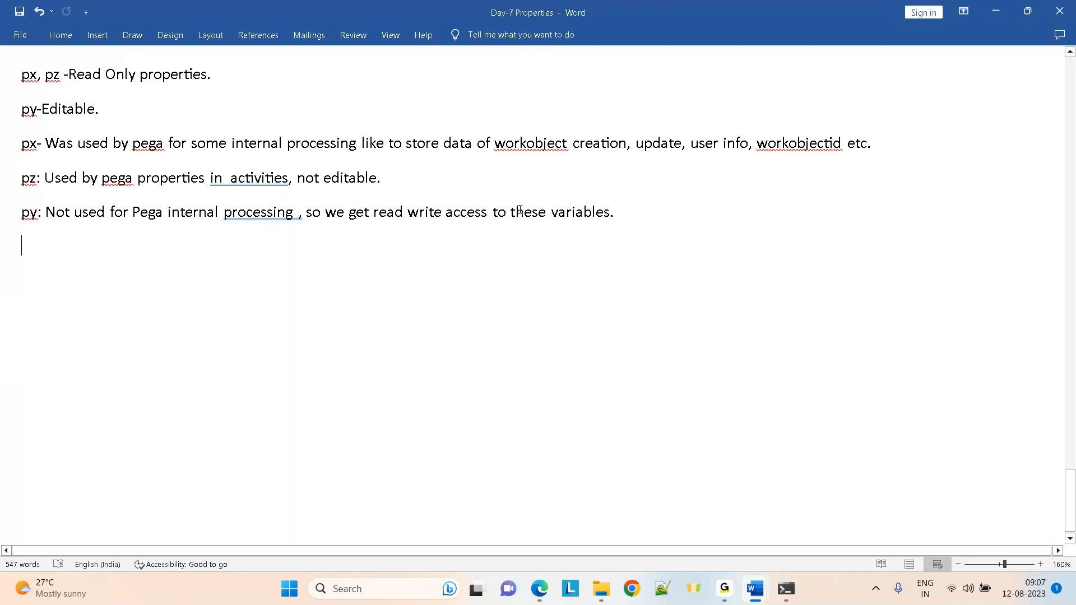
Add a Note that property names can never start with prefix px, py or pz, and save
key(Return)
text(N)
text(otre)
key(BackSpace)
key(BackSpace)
text(e: )
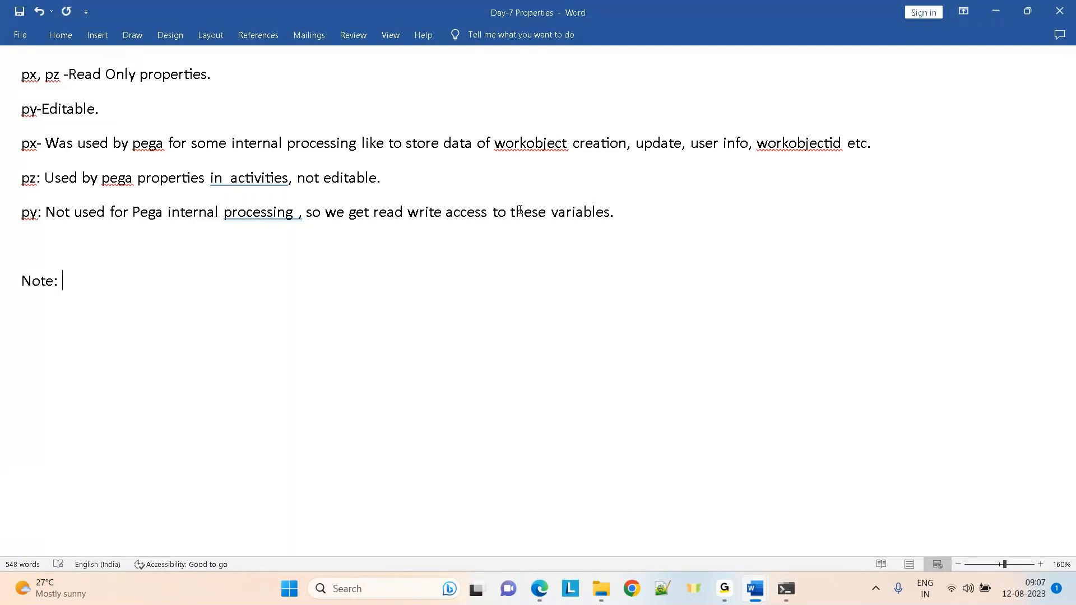
text(We can never create a property name starting with prefix px p)
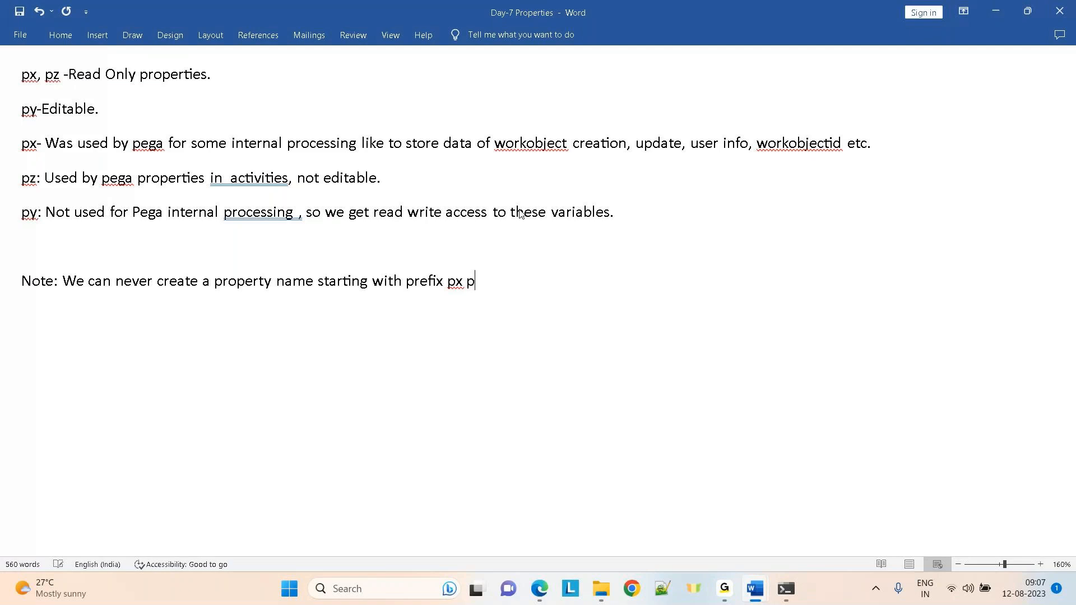
text(y or pz. They are)
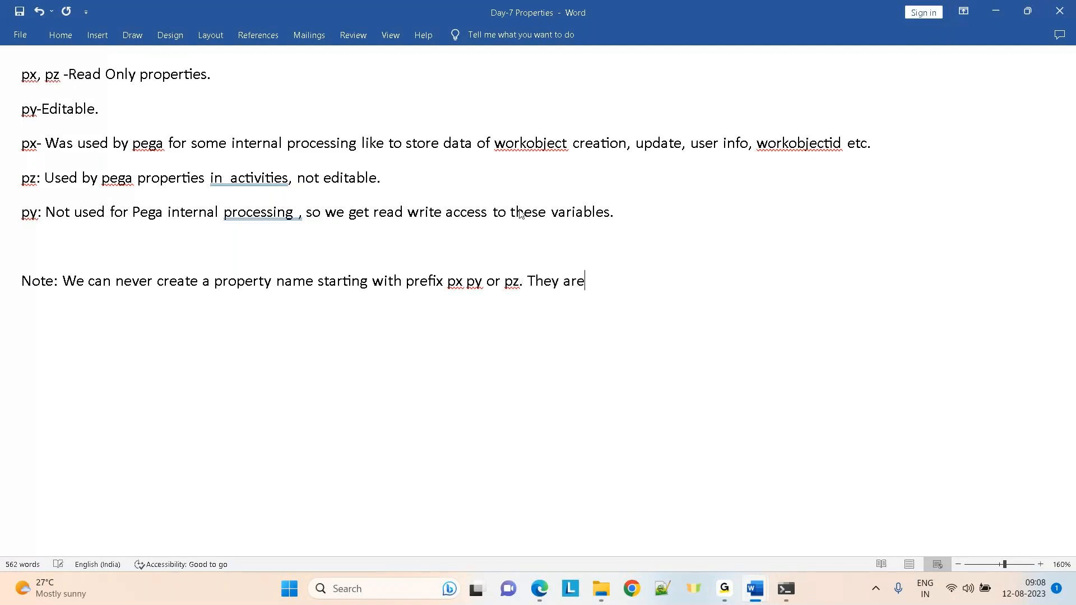
text( reserved only for P)
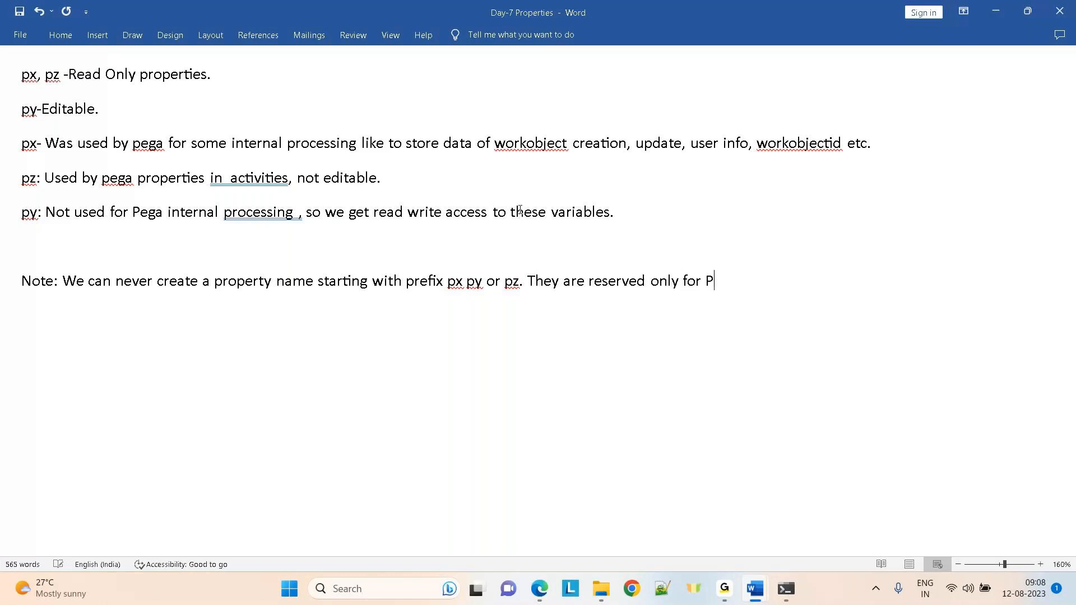
text(ega.)
key(ctrl+s)
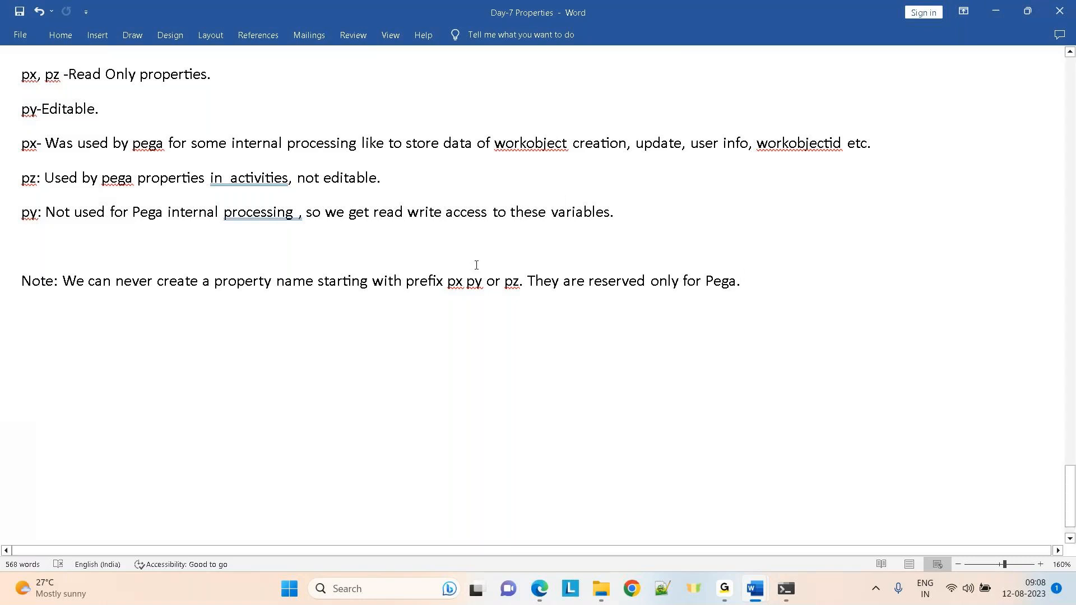
Insert a comma after px, make the Note line bold, and return to the clipboard viewer
click(467, 284)
text(,)
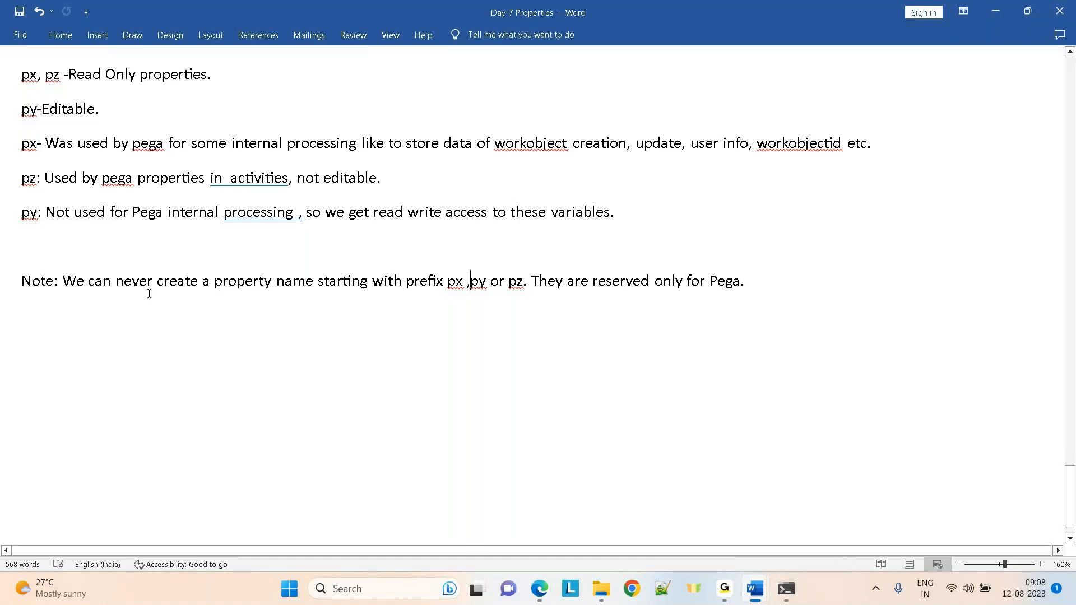
drag(761, 282, 19, 288)
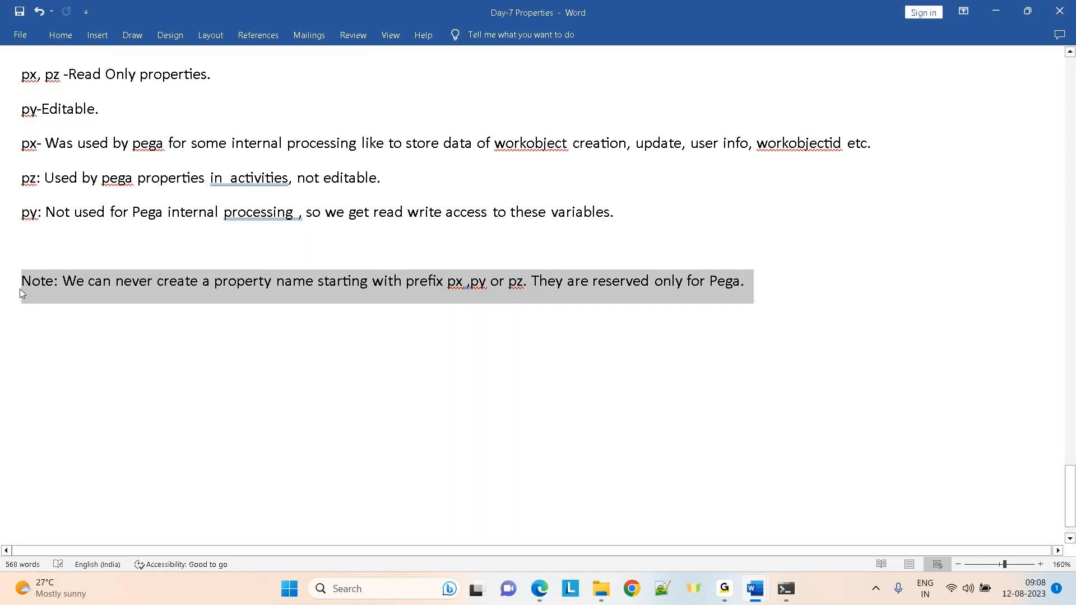
key(ctrl+b)
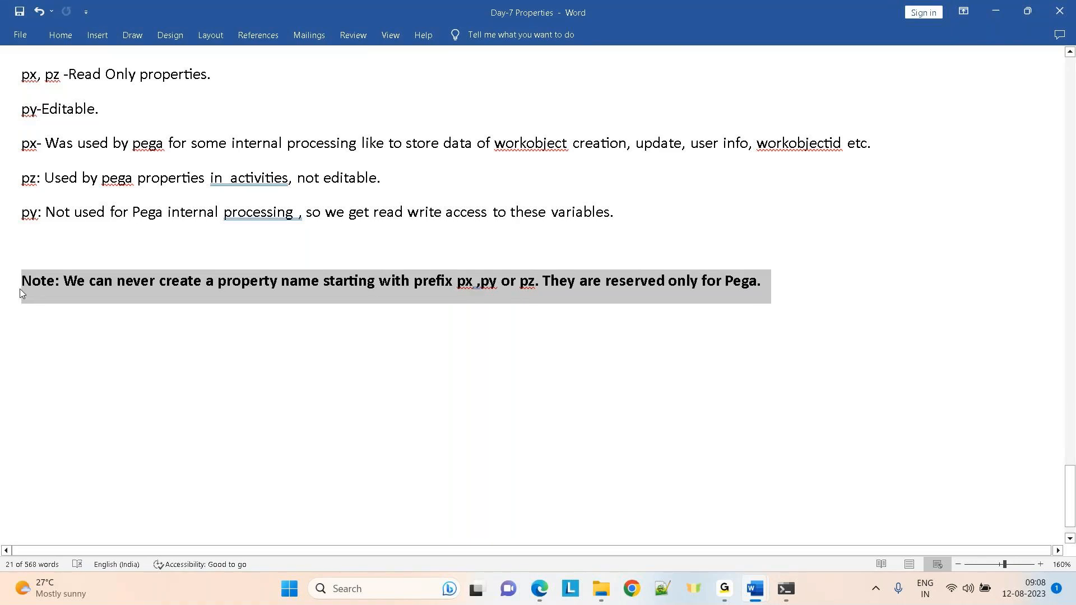
click(19, 288)
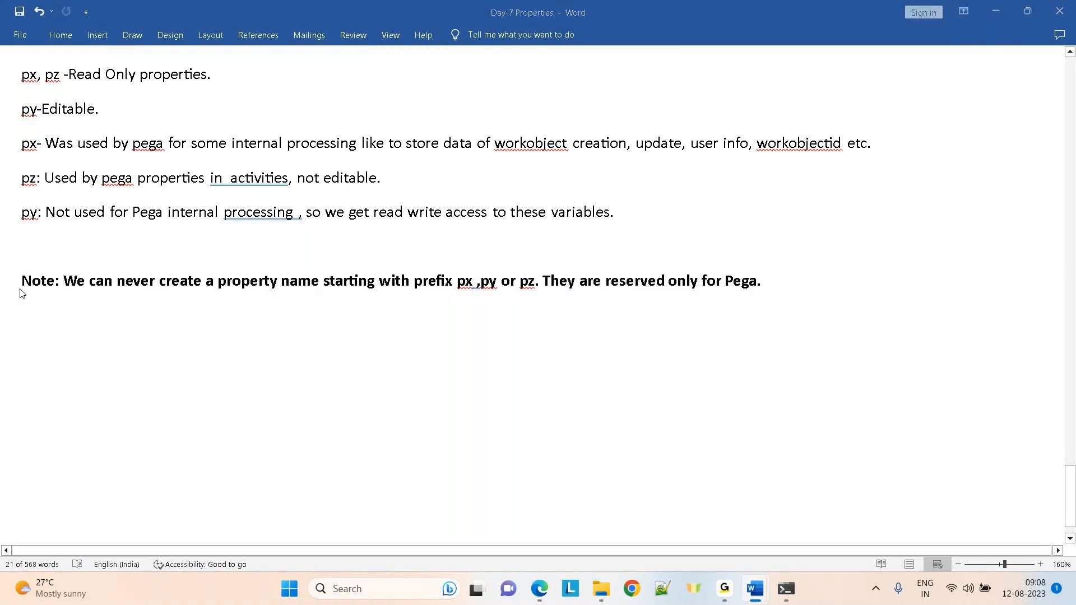
key(alt+Tab)
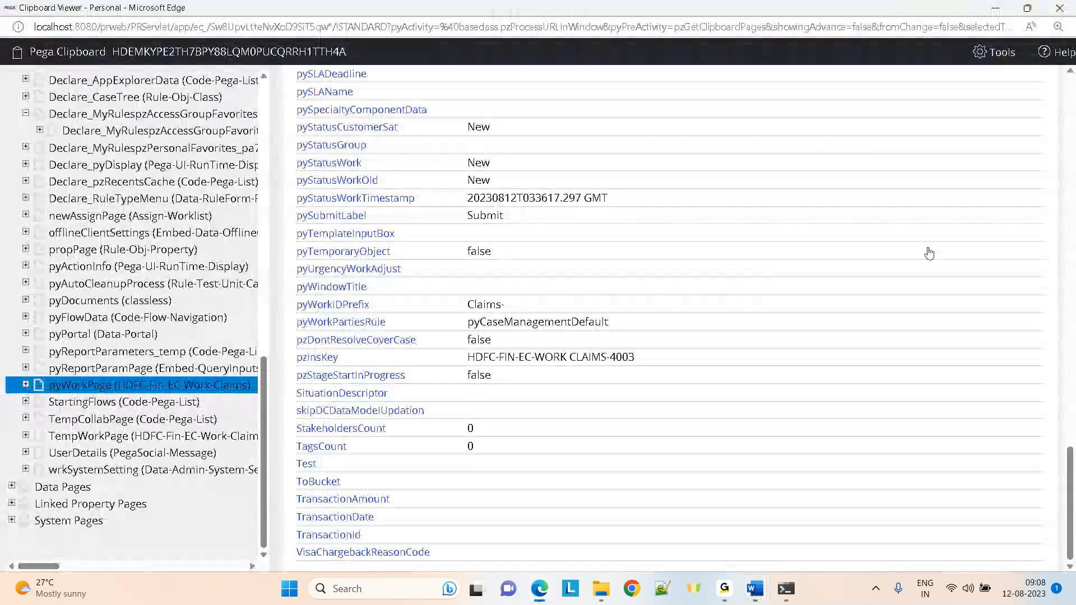
Scroll through the editable pyWorkPage values, then minimize the viewer and go back to pgAdmin 4
drag(1064, 516, 829, 84)
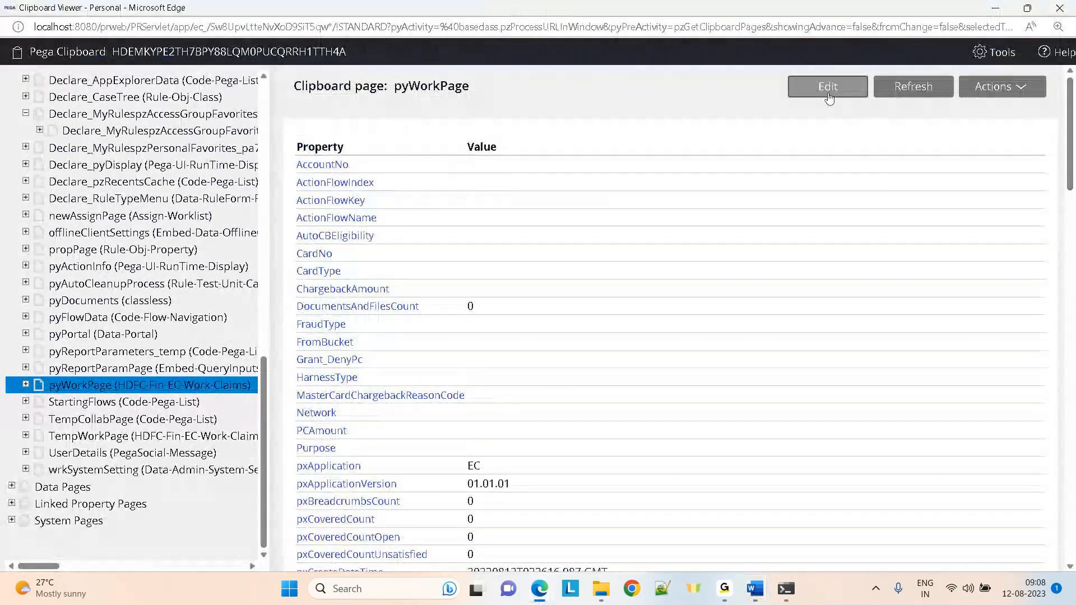
click(829, 97)
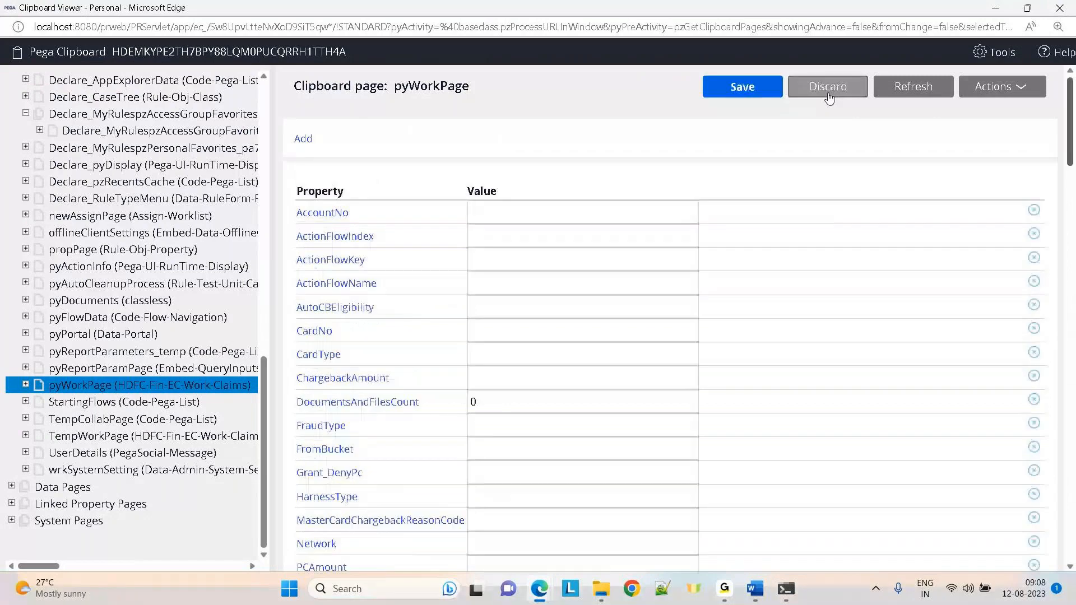
scroll(328, 266, down, 8)
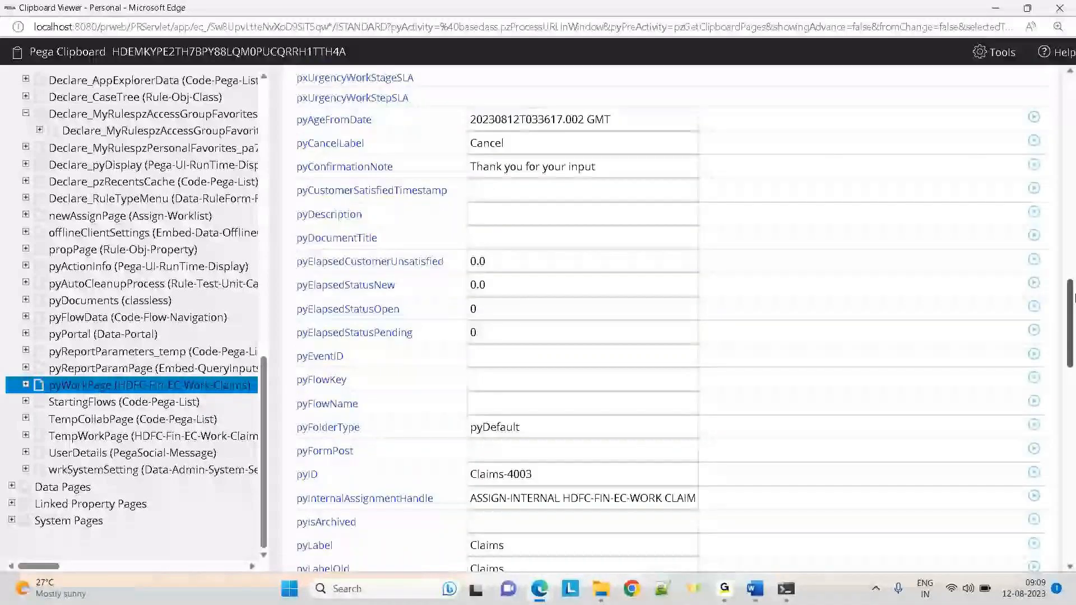
drag(1074, 297, 1073, 457)
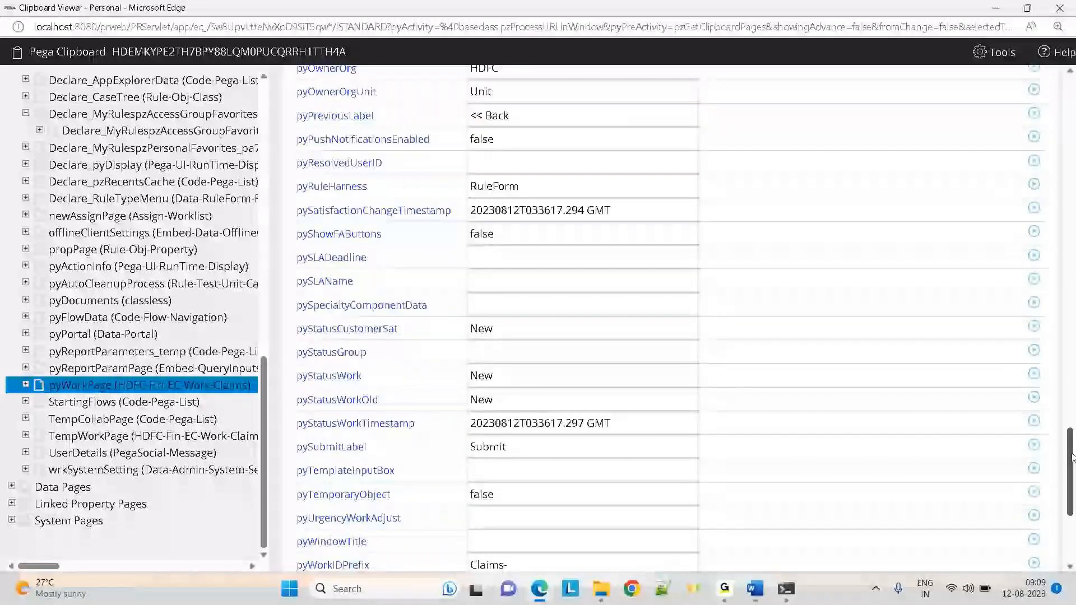
scroll(326, 271, down, 5)
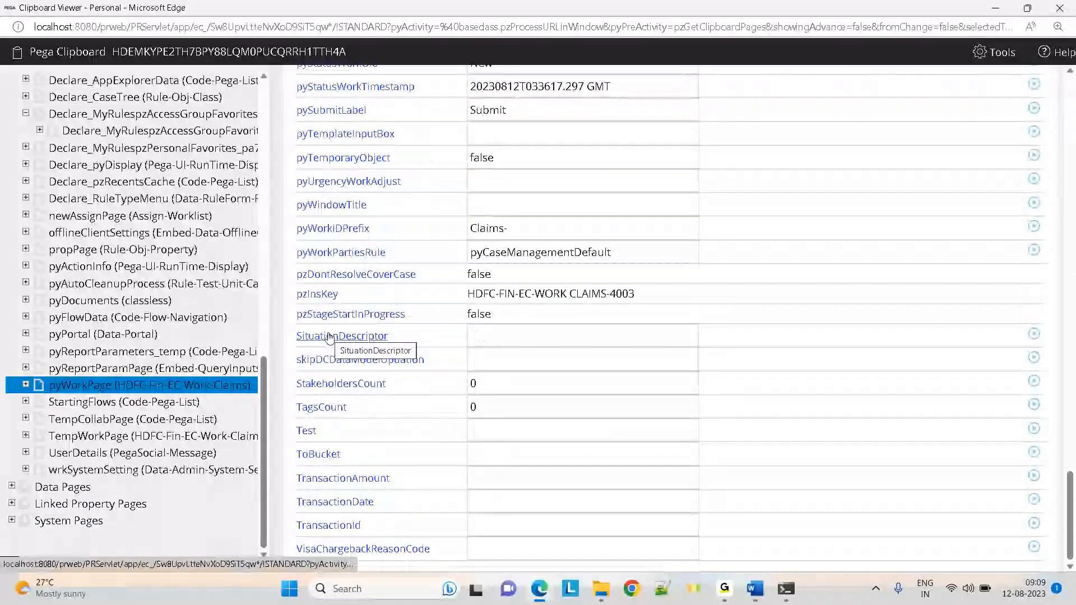
drag(1070, 515, 1068, 101)
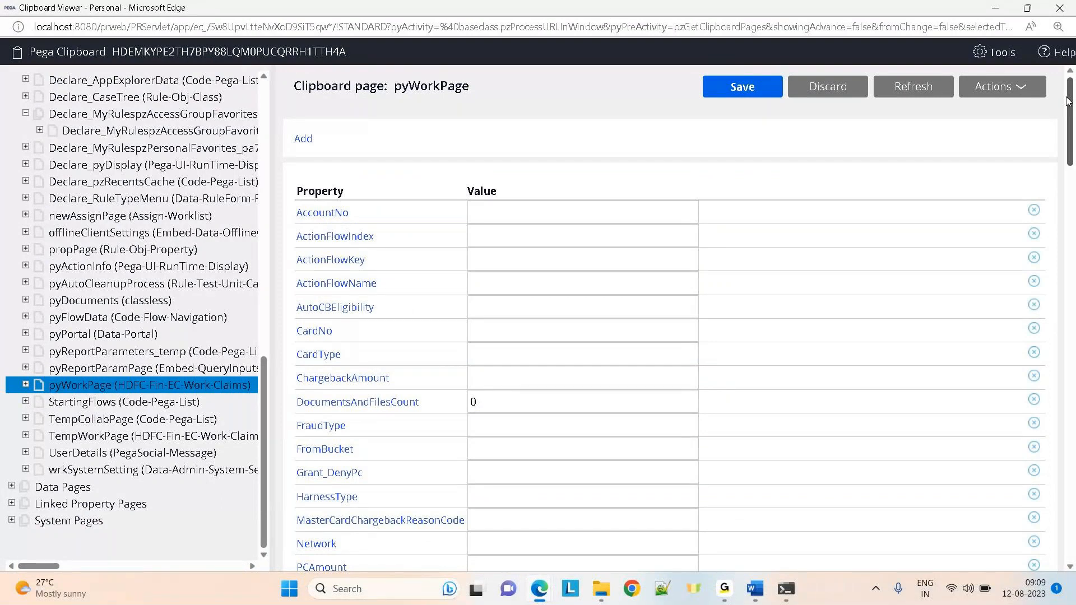
click(1003, 9)
click(345, 7)
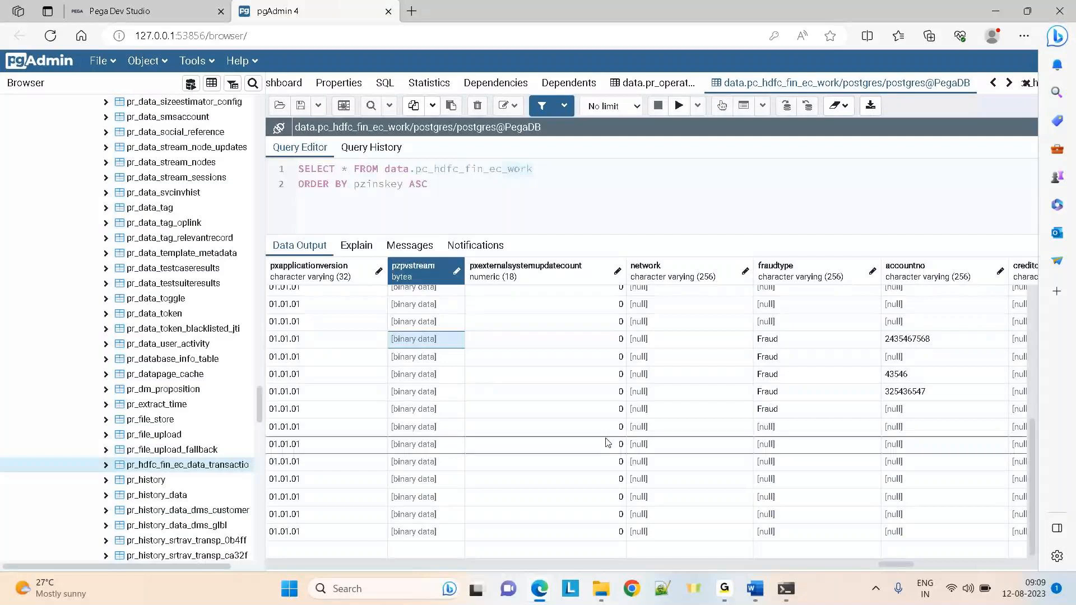
Scroll the pc_hdfc_fin_ec_work results right to the pyid column and select it
drag(895, 565, 232, 562)
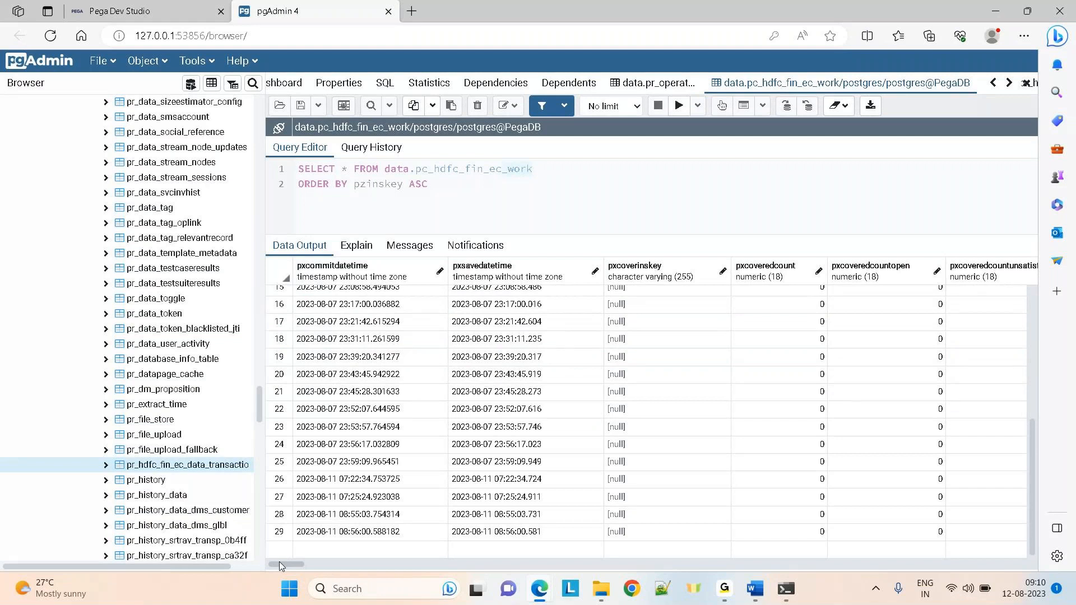
drag(280, 565, 326, 567)
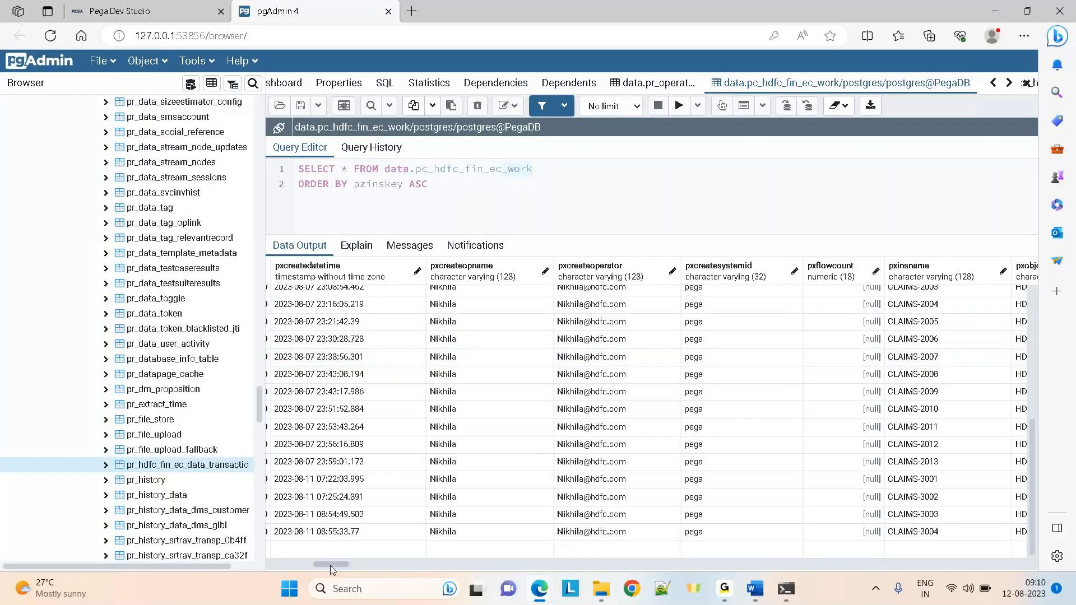
drag(330, 566, 359, 566)
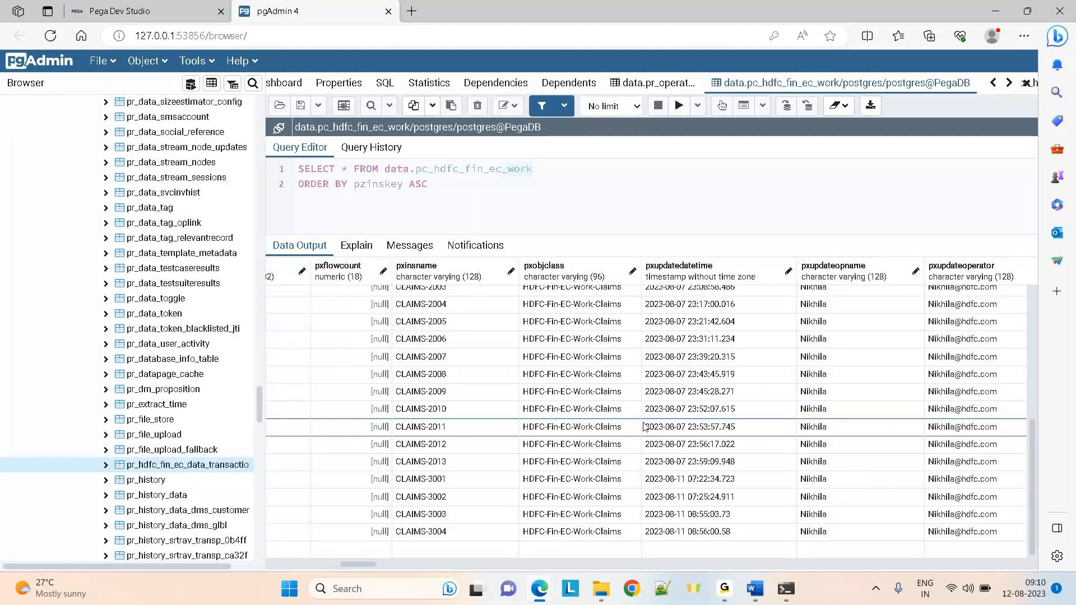
drag(354, 565, 439, 565)
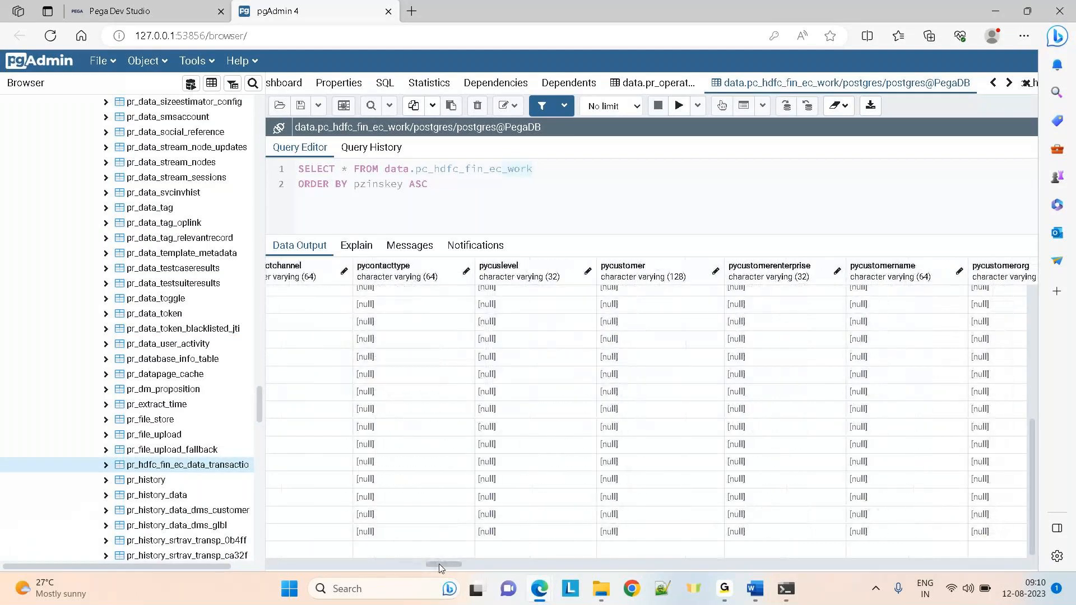
drag(439, 564, 502, 564)
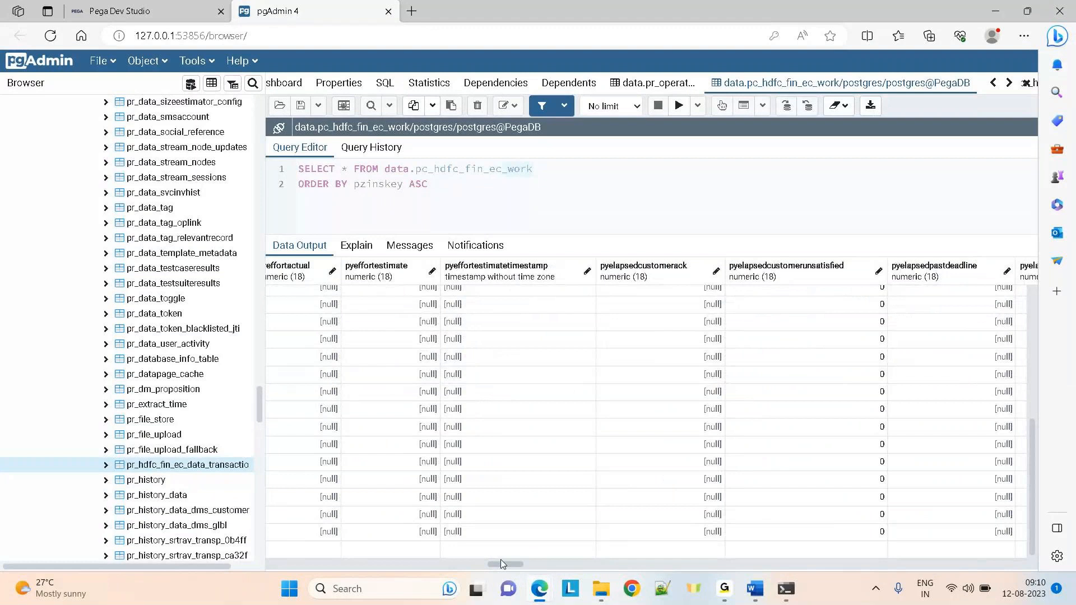
drag(503, 569, 559, 571)
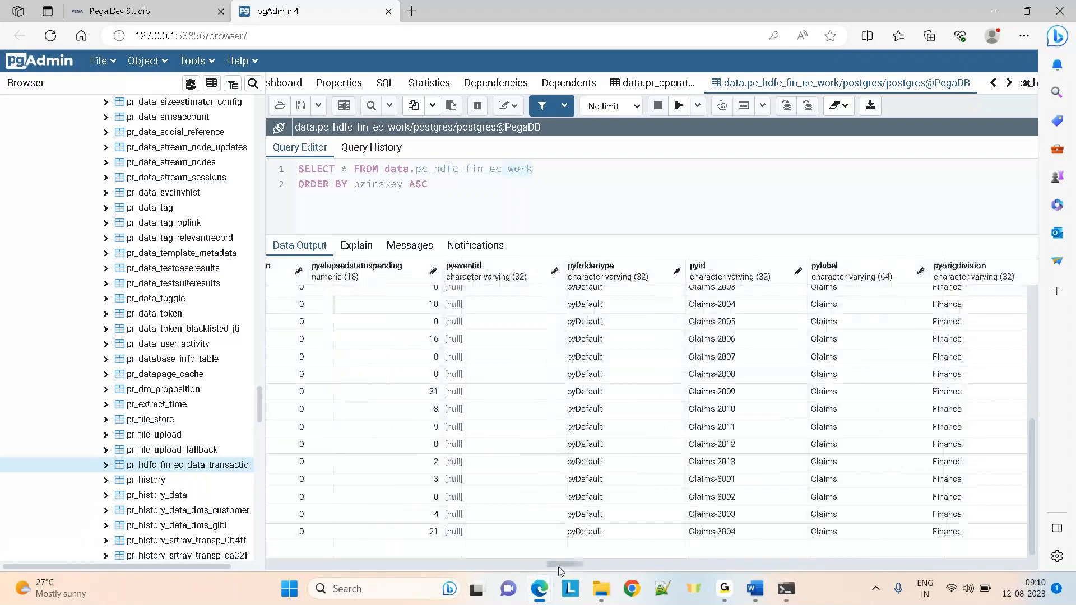
click(705, 269)
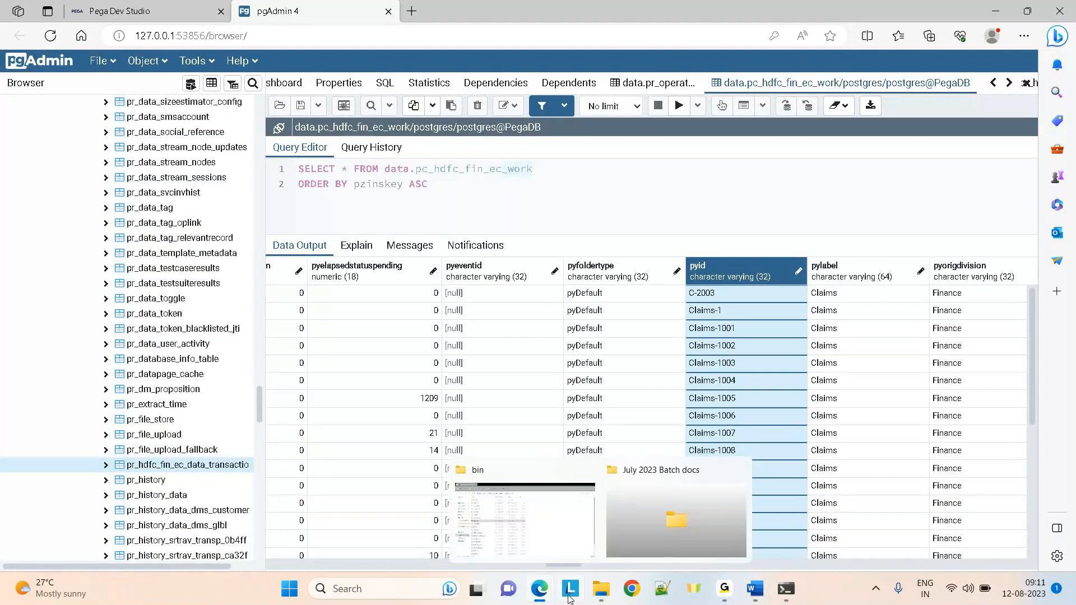
Scroll the work table further right to the pzinskey column, then return to the Claims-4003 case
drag(562, 565, 677, 569)
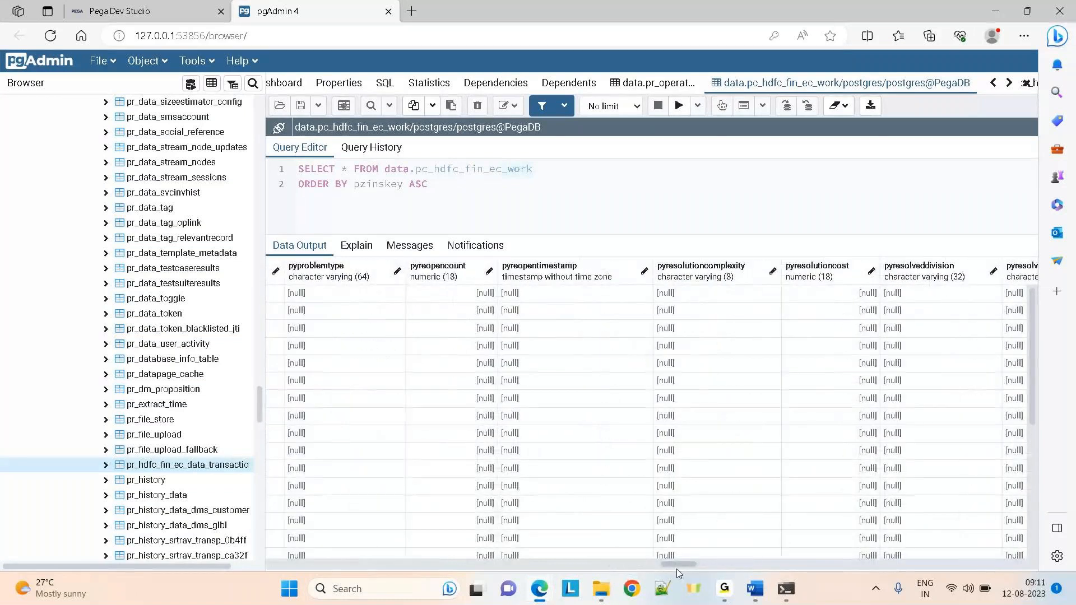
drag(679, 570, 862, 566)
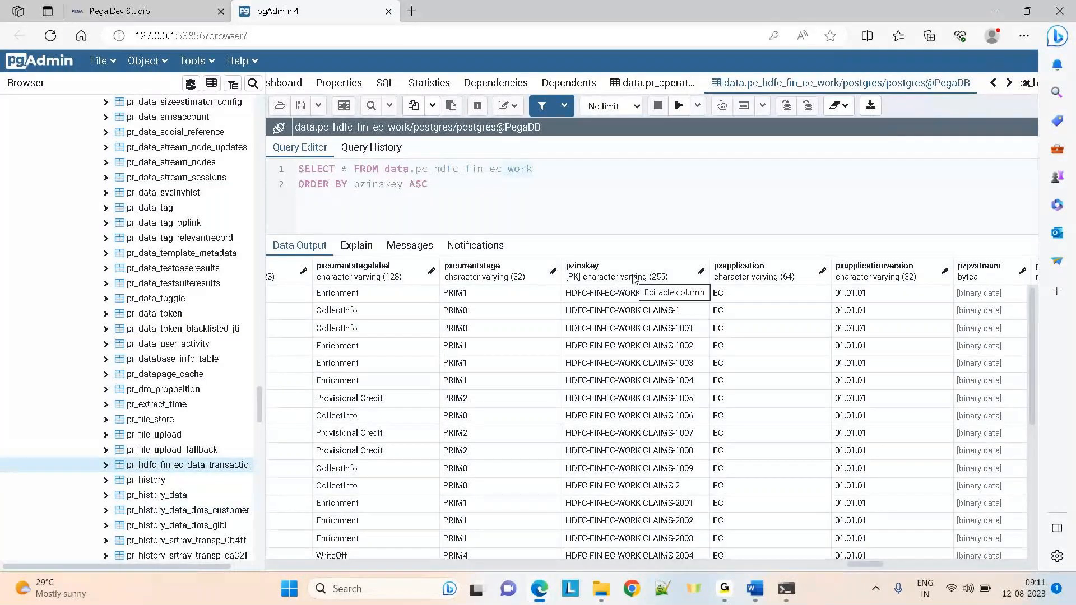
key(ctrl+Tab)
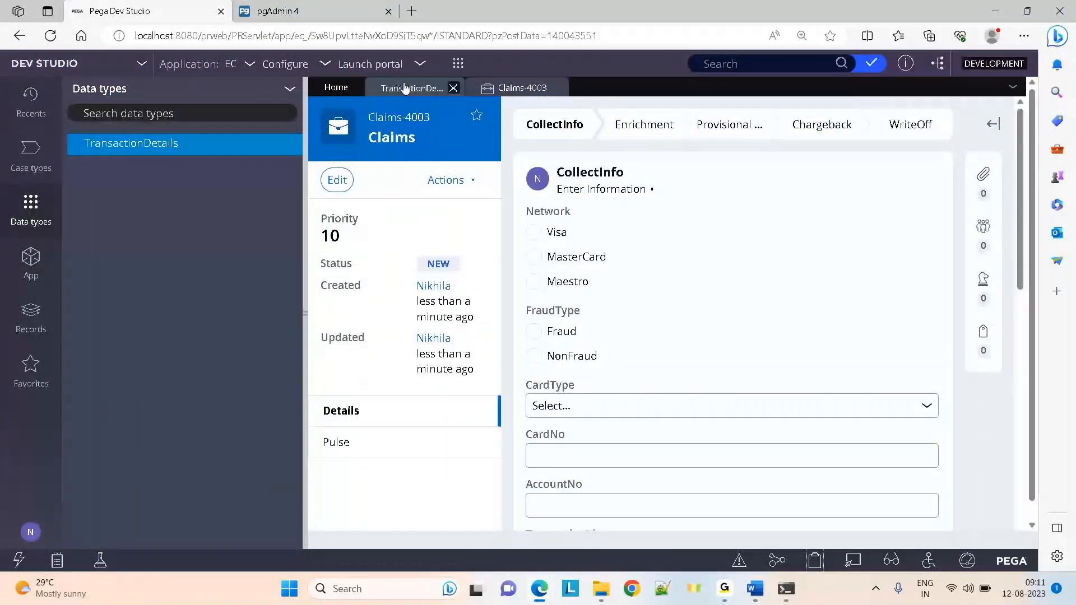
View the TransactionDetails data type records, then go back to the pgAdmin work table
click(405, 88)
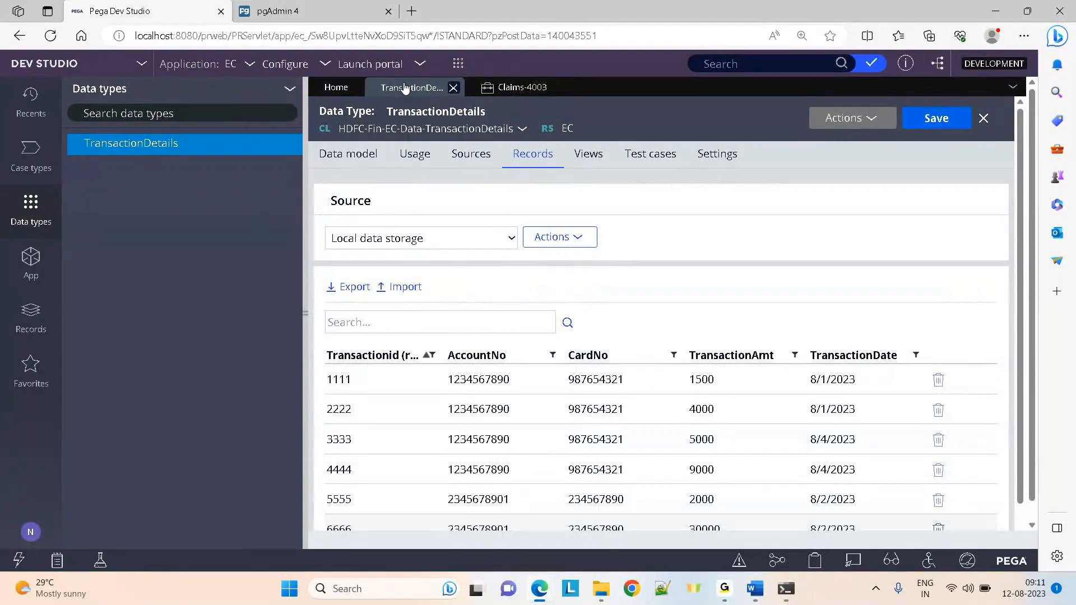
click(312, 5)
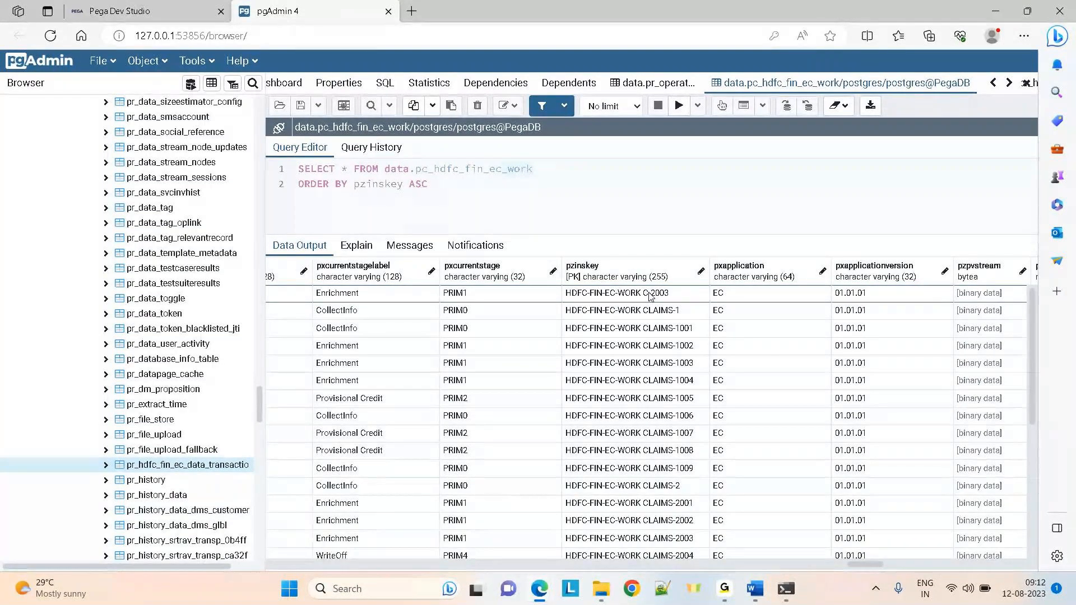
Select pzinskey and tab through row one's pxapplication and pxapplicationversion values, then switch to Dev Studio
click(592, 274)
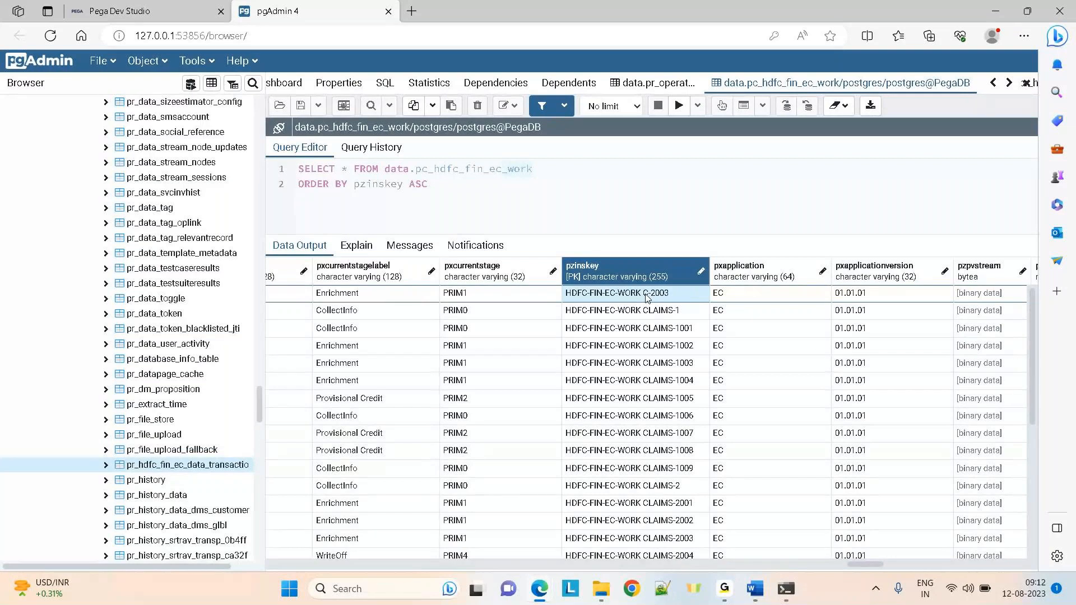
key(Tab)
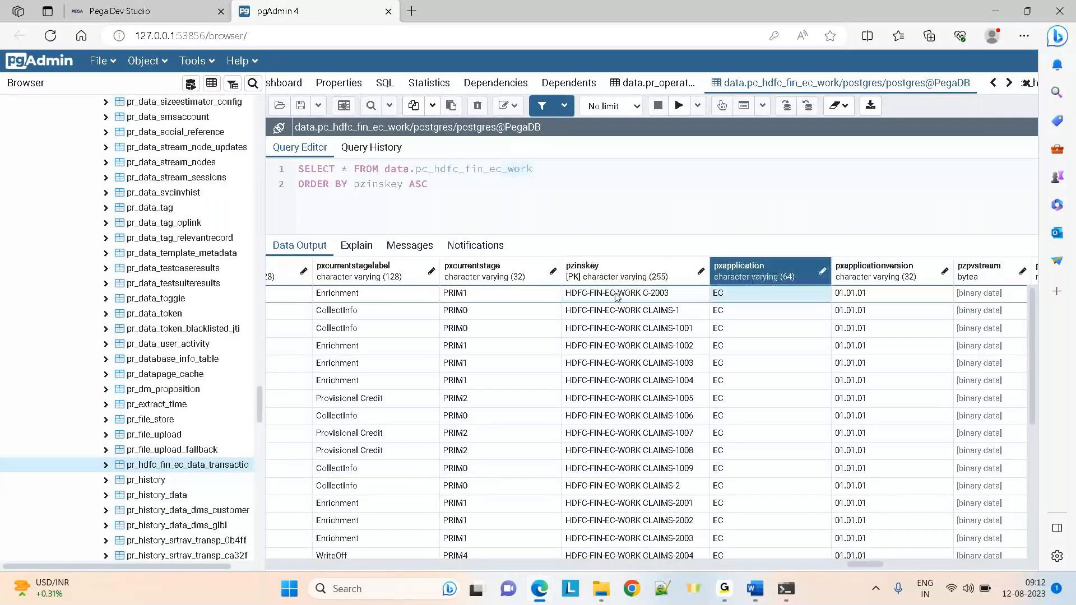
key(Tab)
key(Tab)
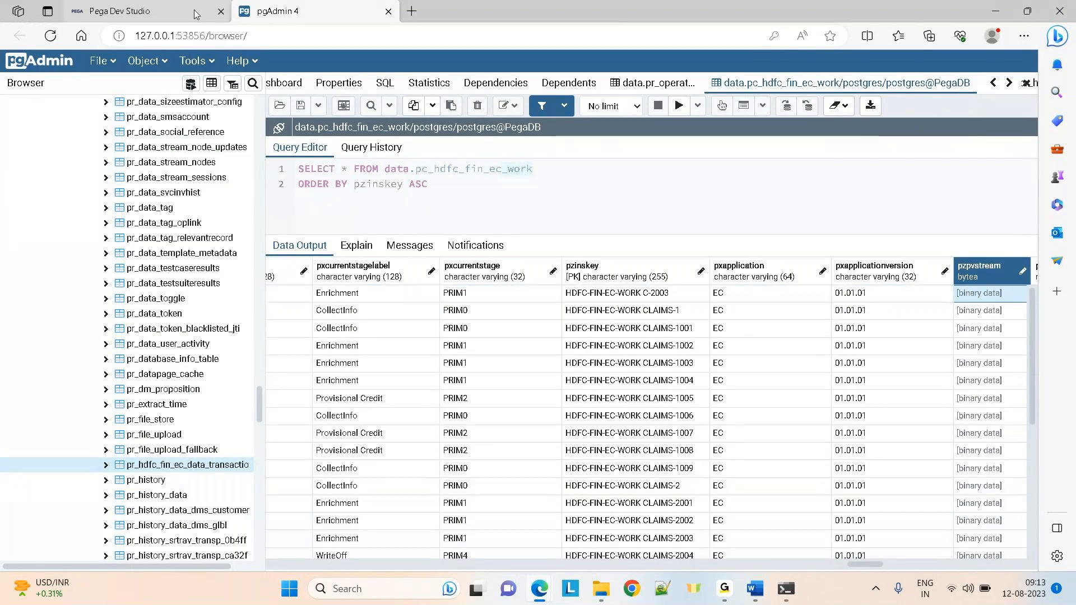
click(129, 12)
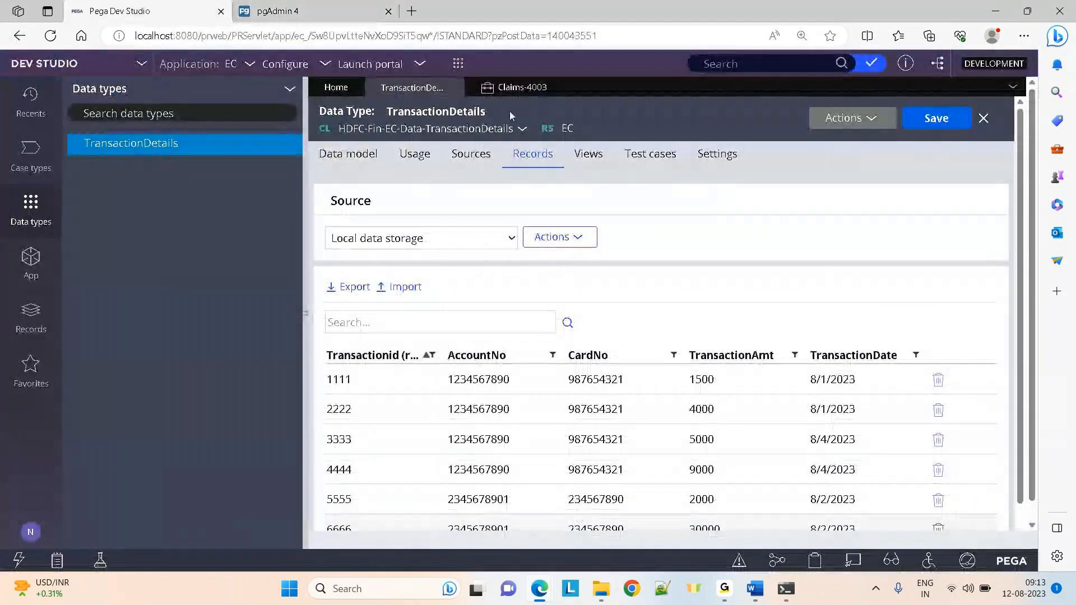
Check the Claims-4003 Clipboard Viewer twice, returning to the pgAdmin work table results each time
click(547, 88)
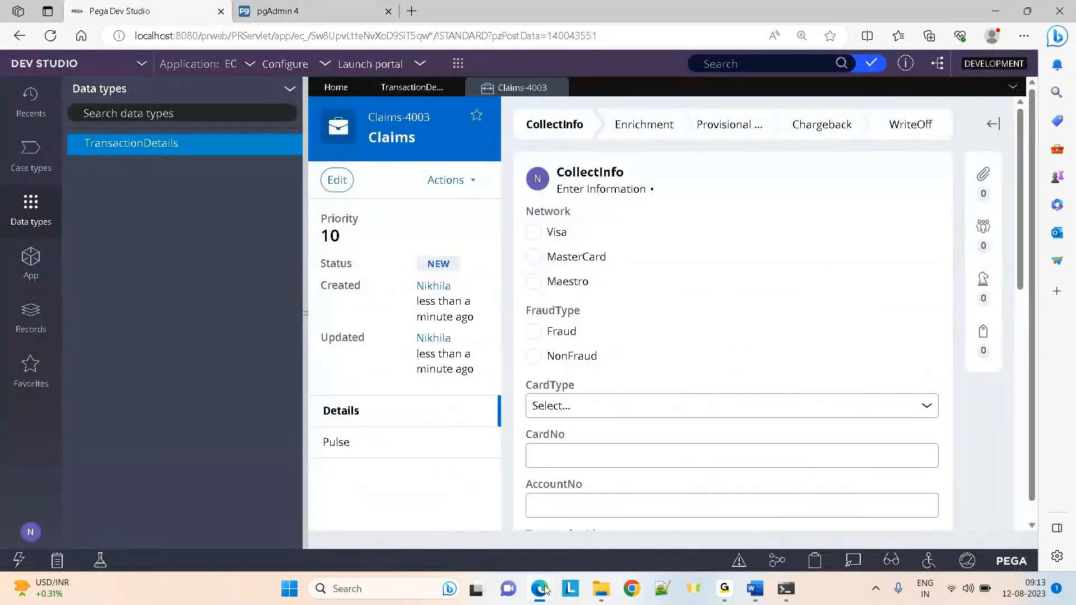
mouse_move(547, 590)
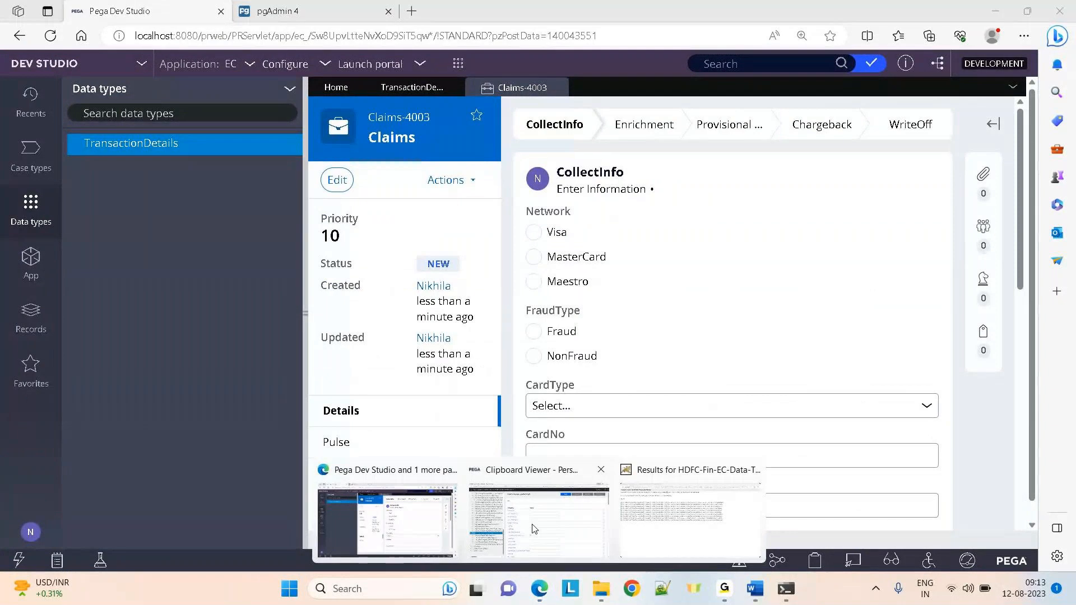
click(552, 507)
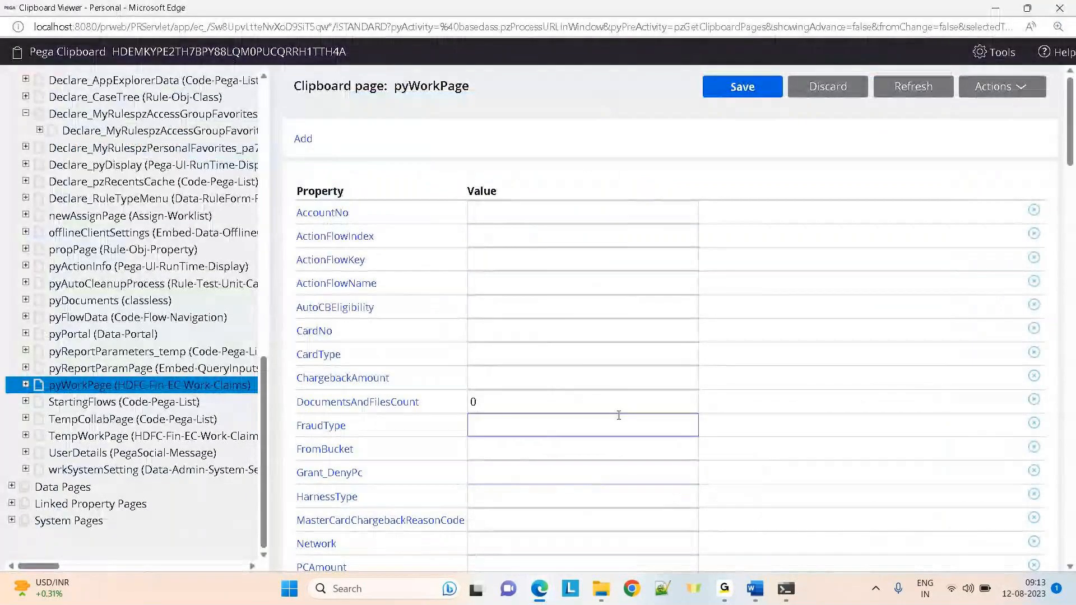
key(alt+Tab)
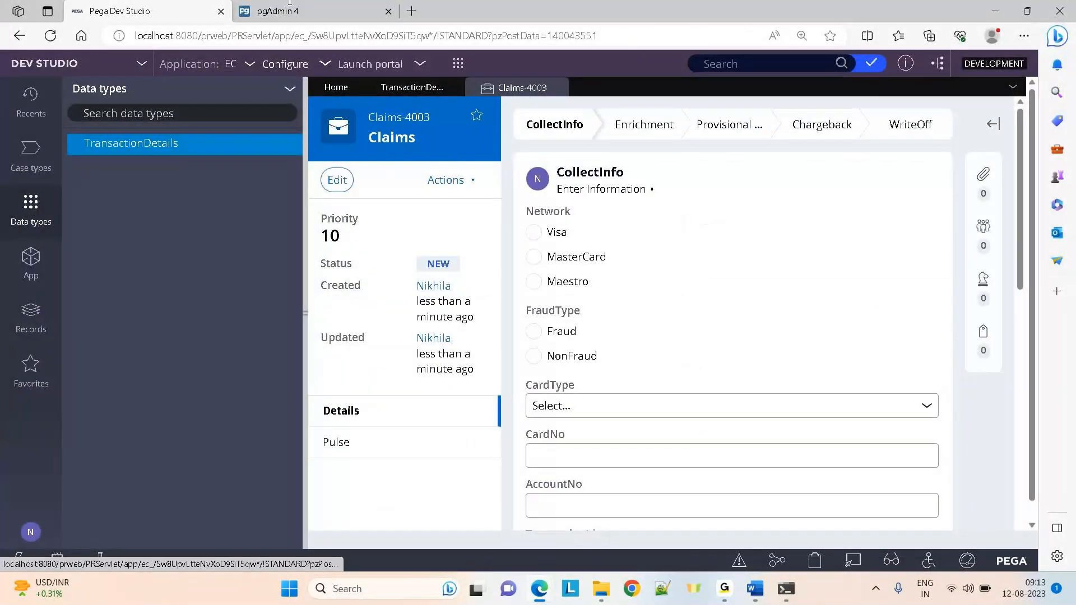
click(296, 7)
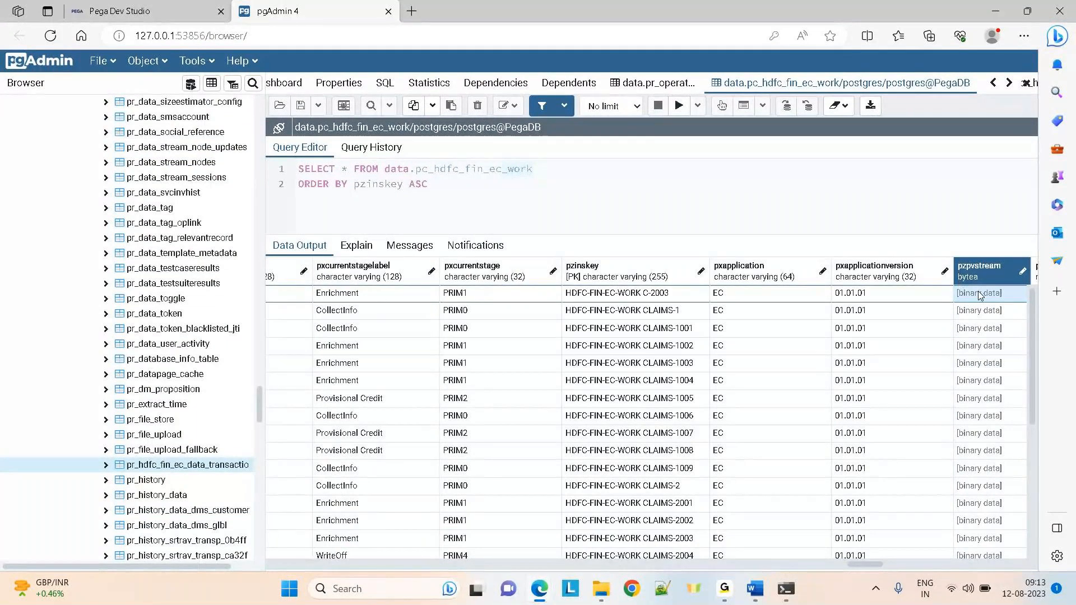
key(ctrl+Tab)
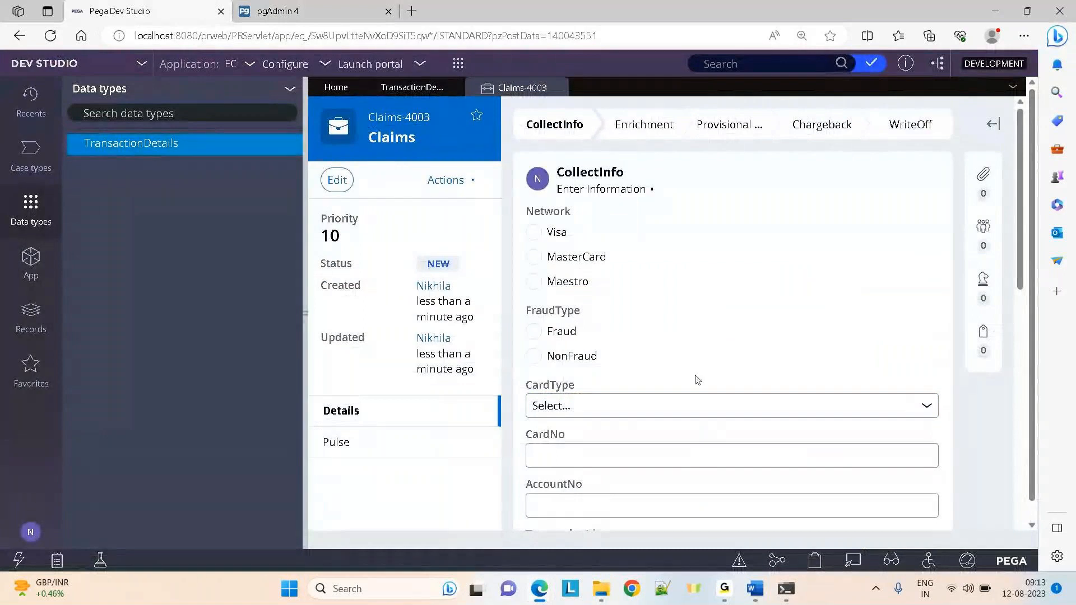
mouse_move(553, 591)
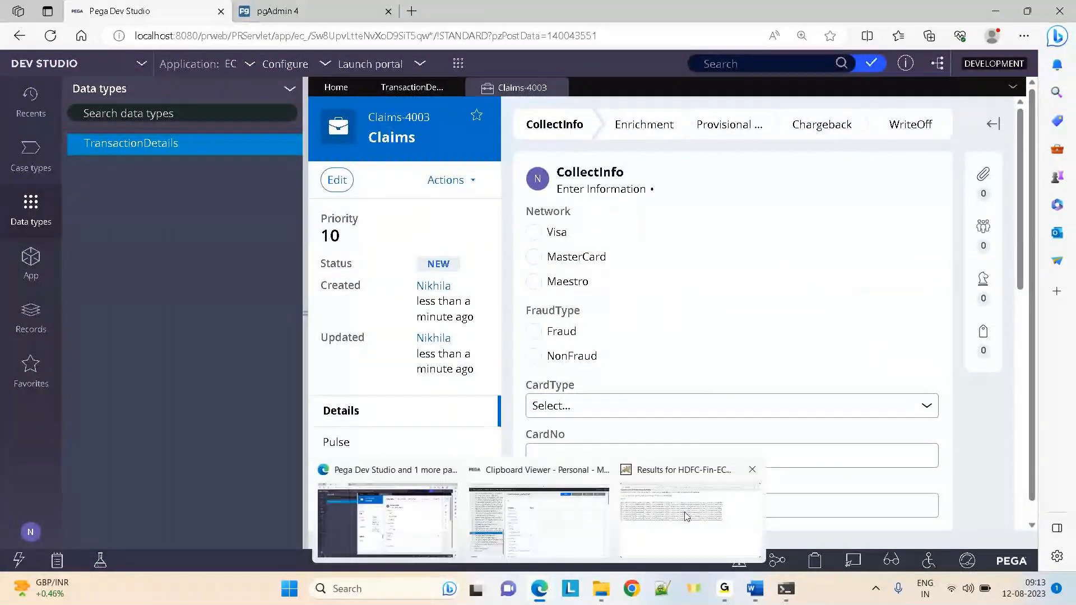
click(542, 516)
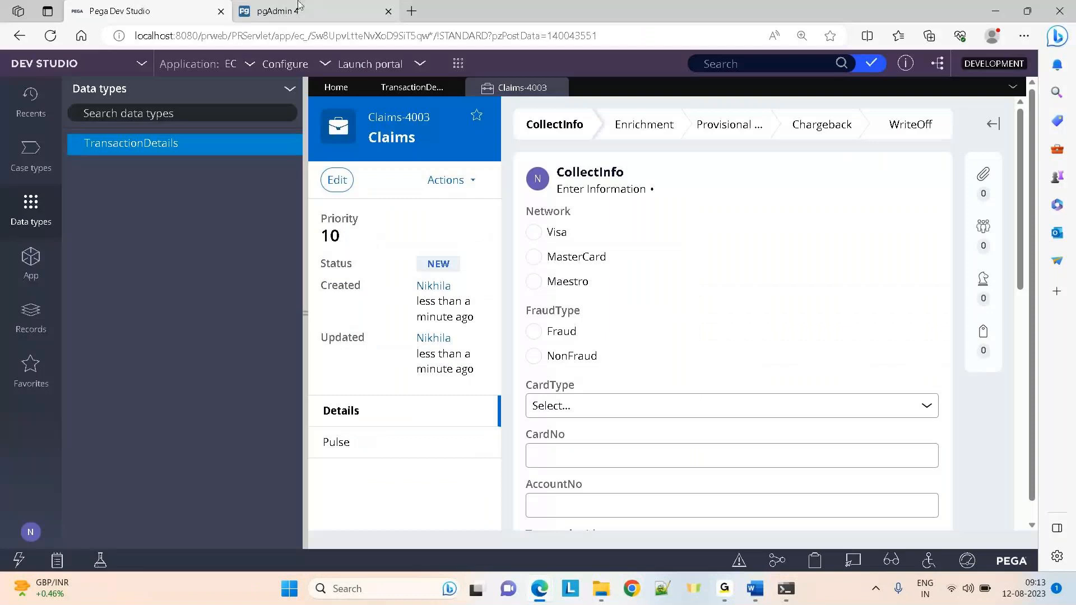
click(299, 5)
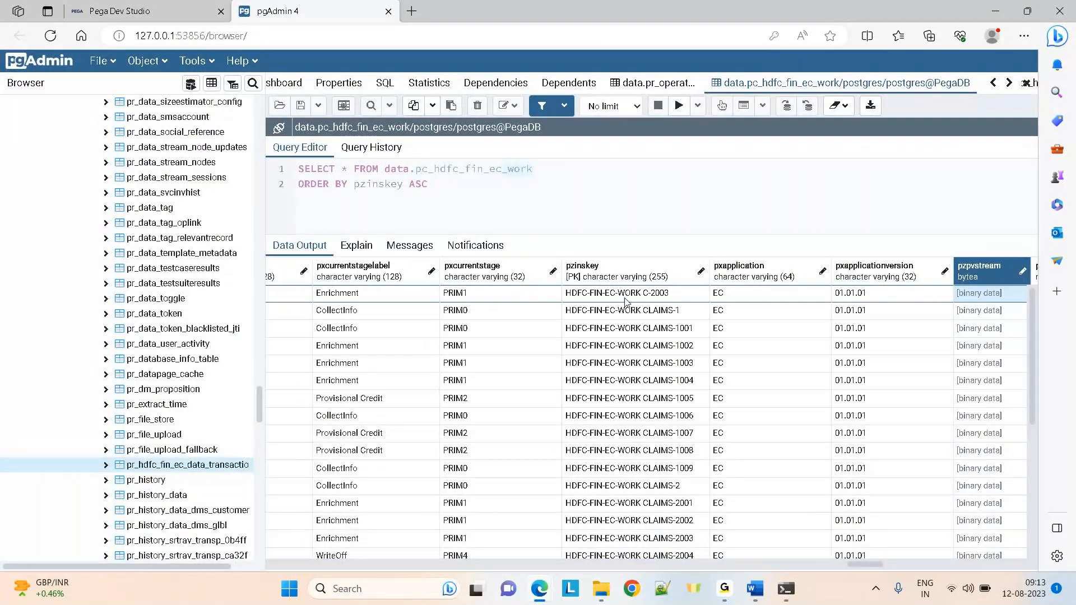
key(Right)
key(Right)
key(Right)
key(Right)
key(Right)
key(Right)
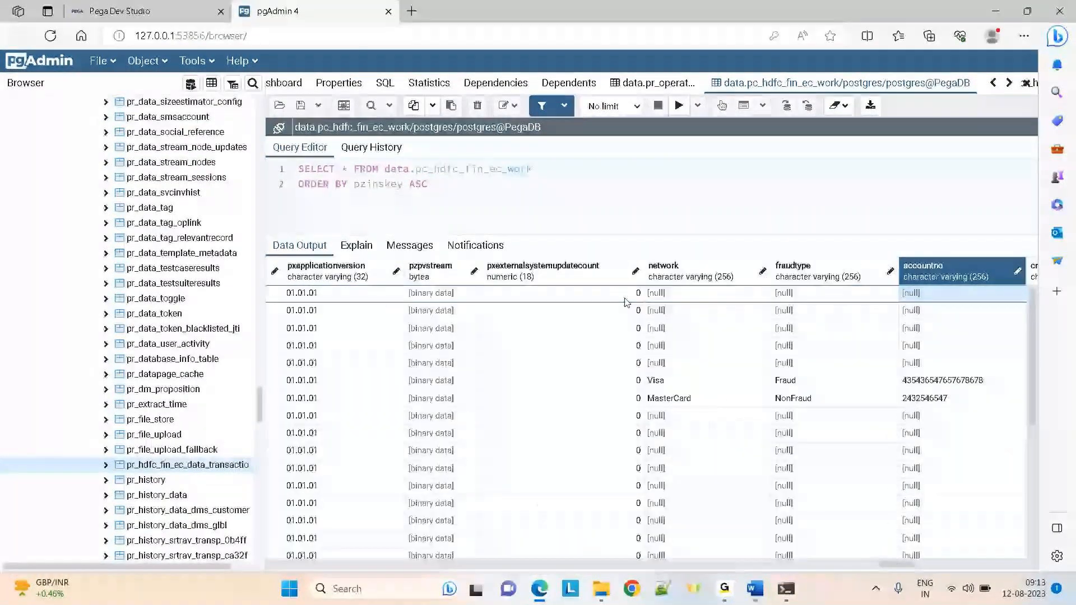
click(694, 385)
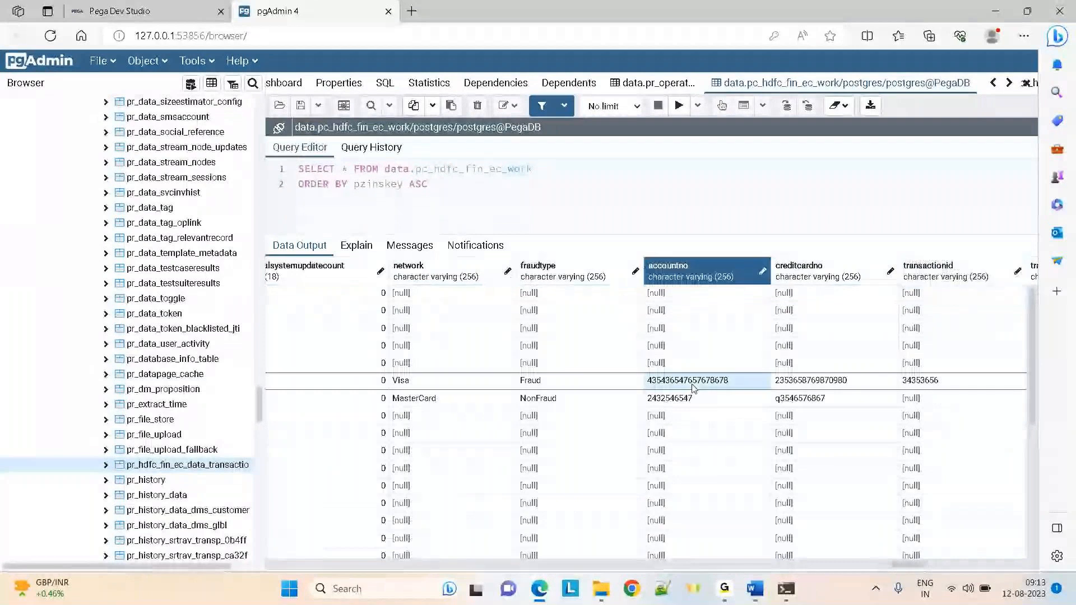
key(Right)
key(Right)
key(Right)
key(Right)
key(Right)
key(Right)
key(Right)
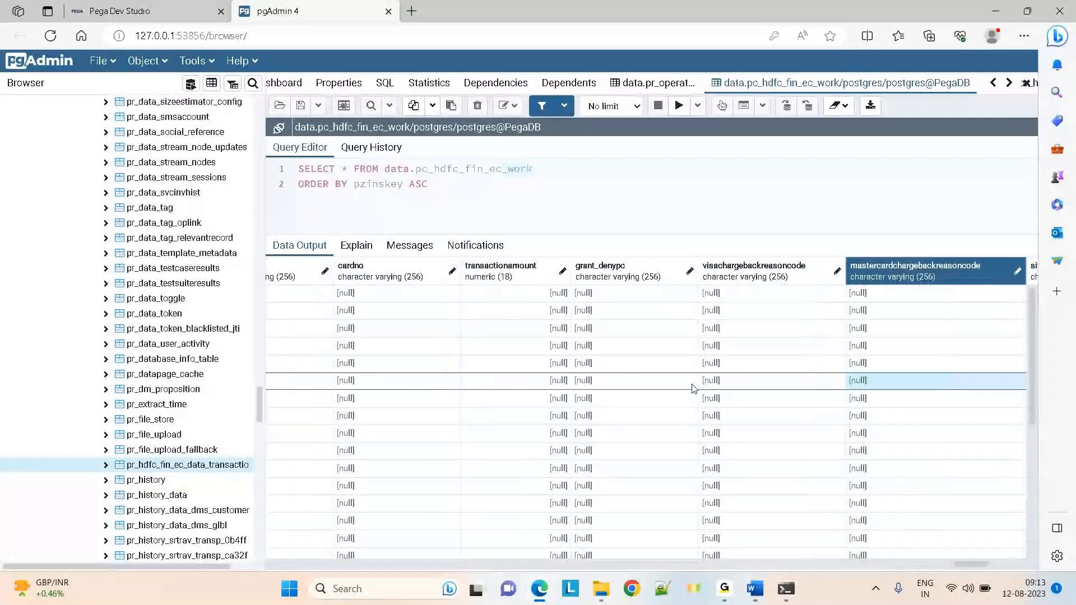
key(Home)
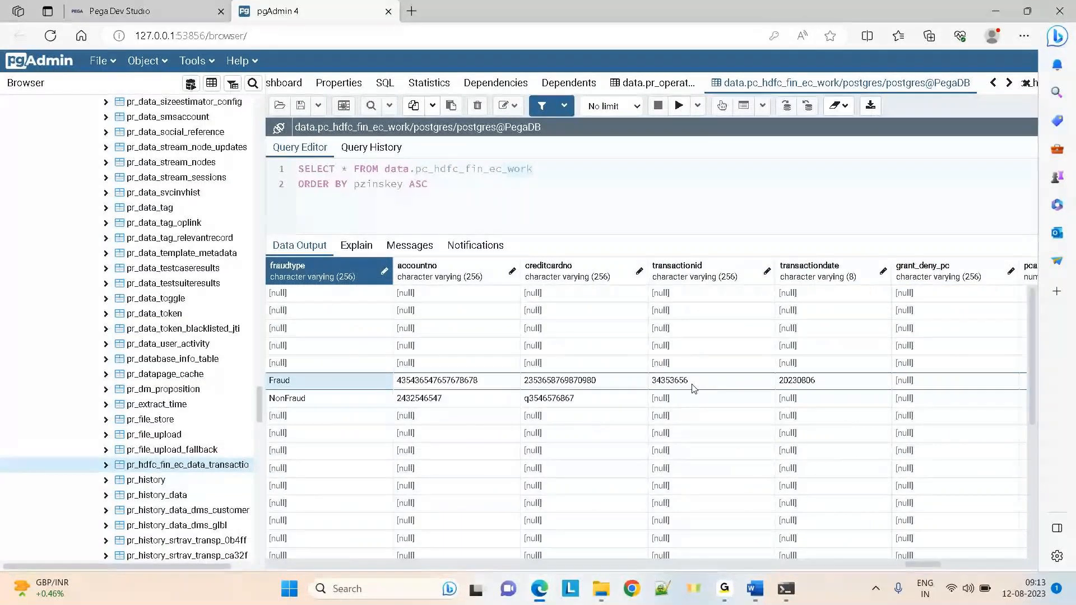
key(Left)
key(Left)
key(Left)
key(Left)
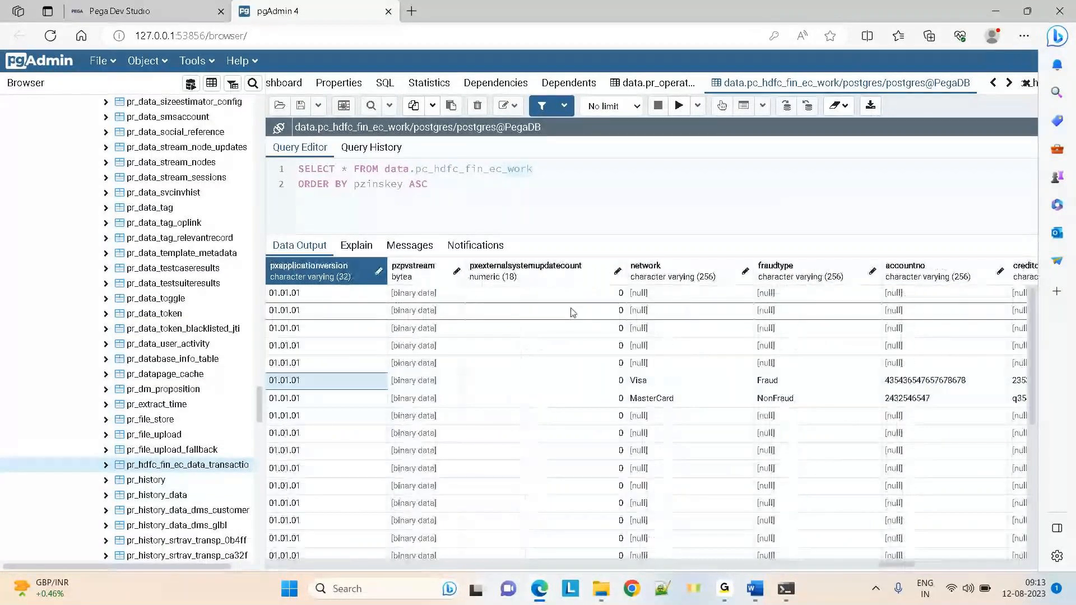
click(437, 294)
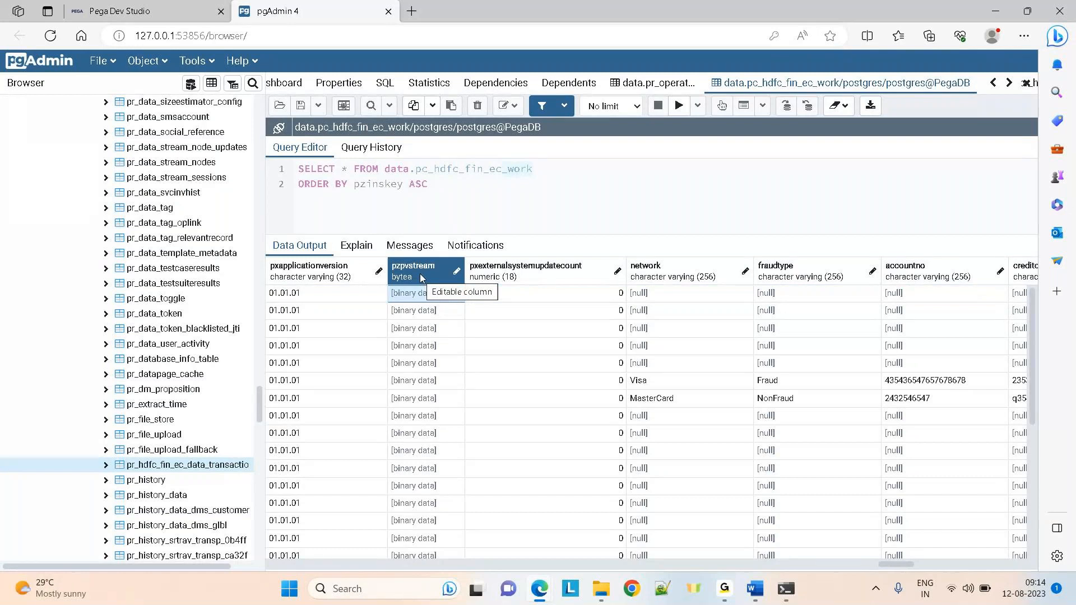
click(410, 294)
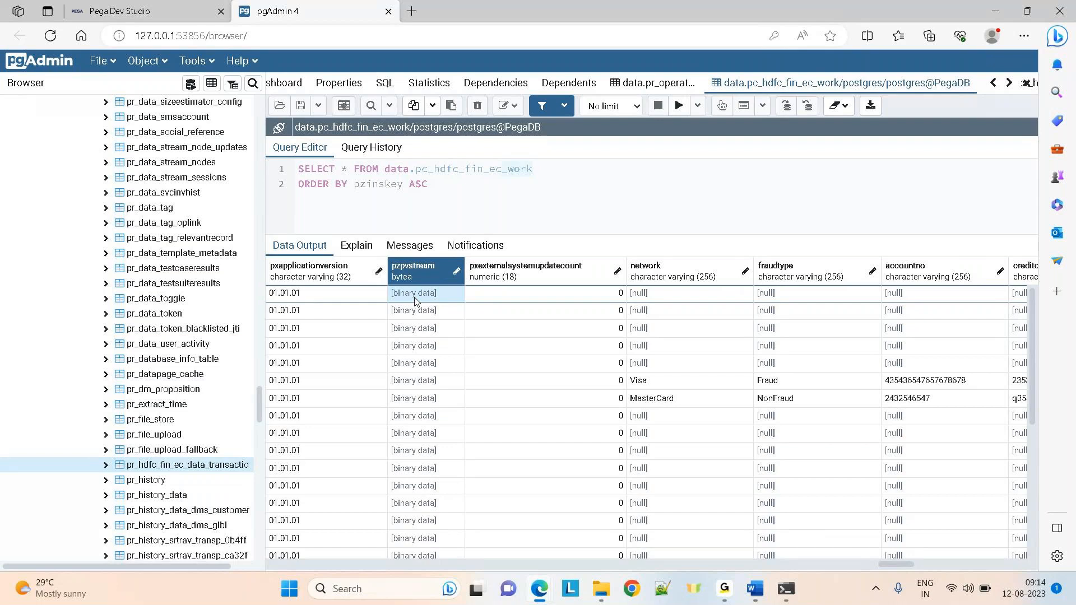
click(658, 311)
key(Right)
key(Right)
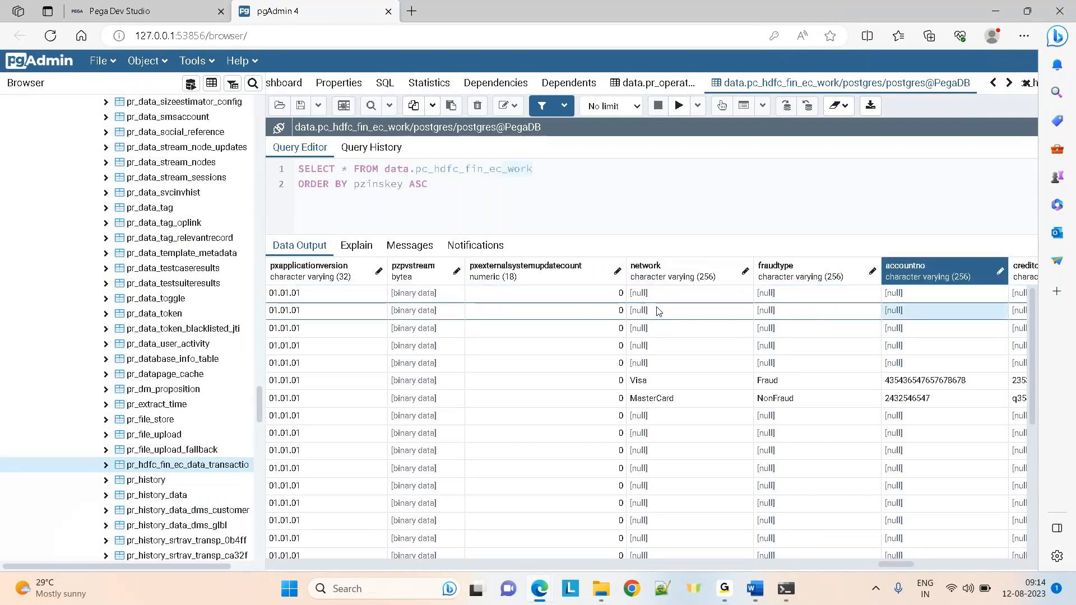
key(Right)
key(Right)
key(Right)
key(Right)
key(Right)
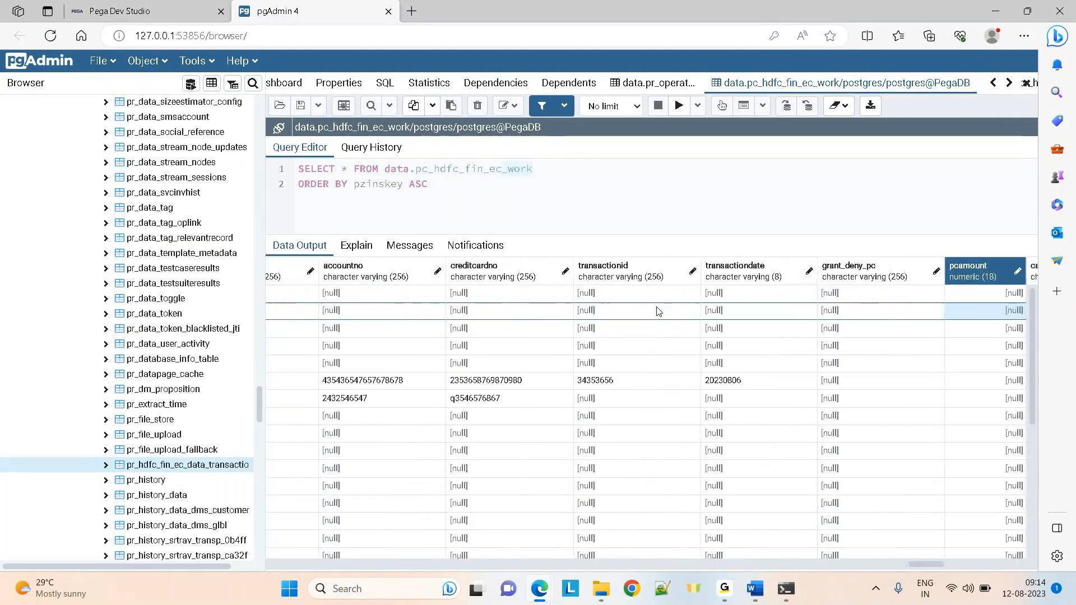
key(Right)
key(Right)
key(Right)
key(Right)
key(Right)
key(Right)
key(Right)
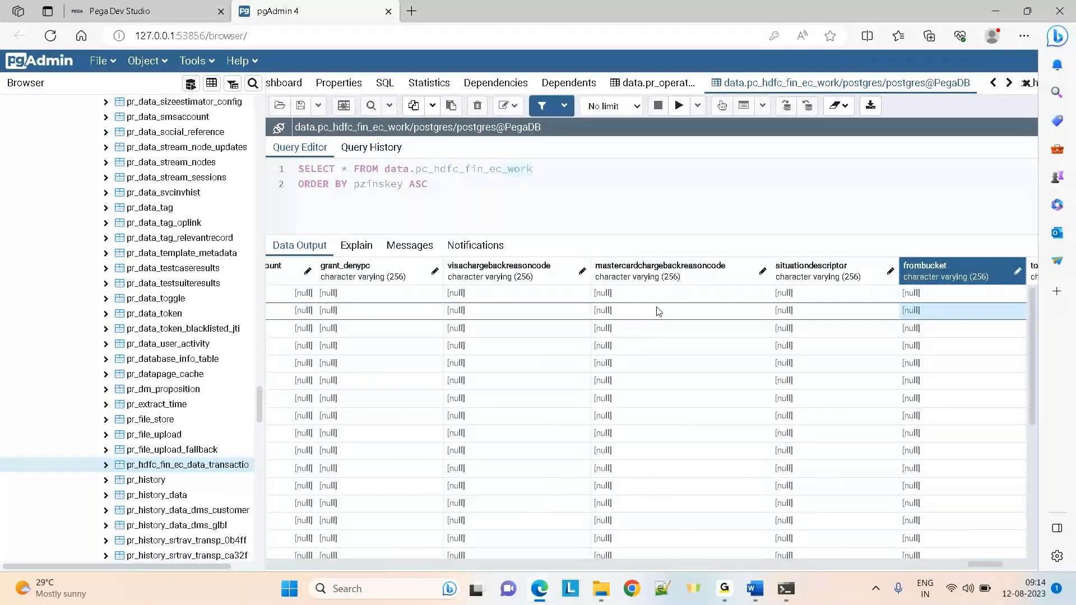
key(Left)
key(Left)
key(Left)
key(Left)
key(Left)
key(Left)
key(Left)
key(Left)
key(Left)
key(Left)
key(Left)
key(Left)
key(Left)
key(Left)
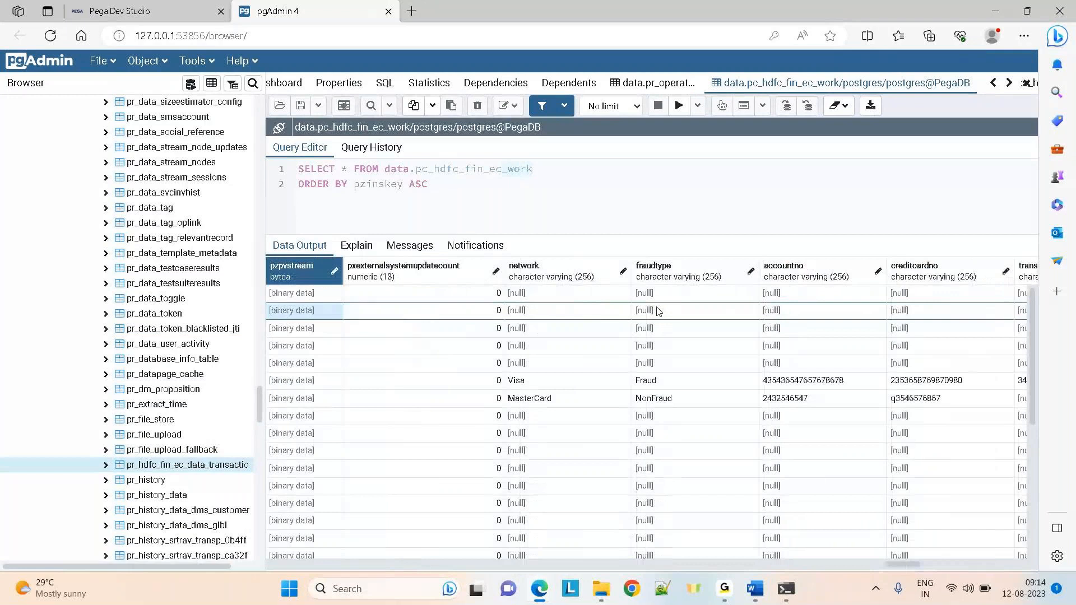
key(Left)
key(Left)
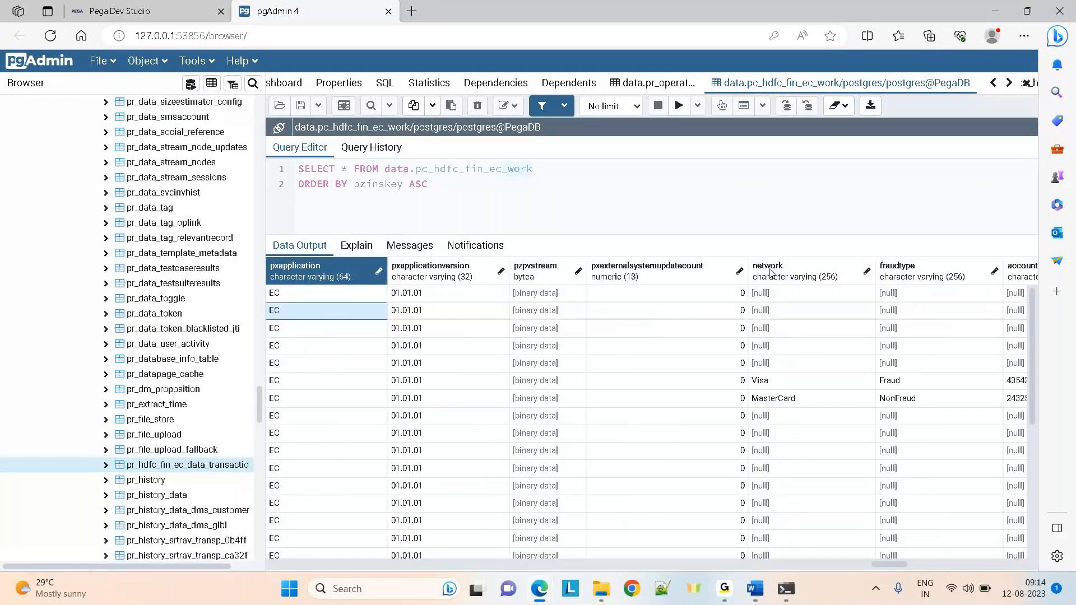
click(556, 299)
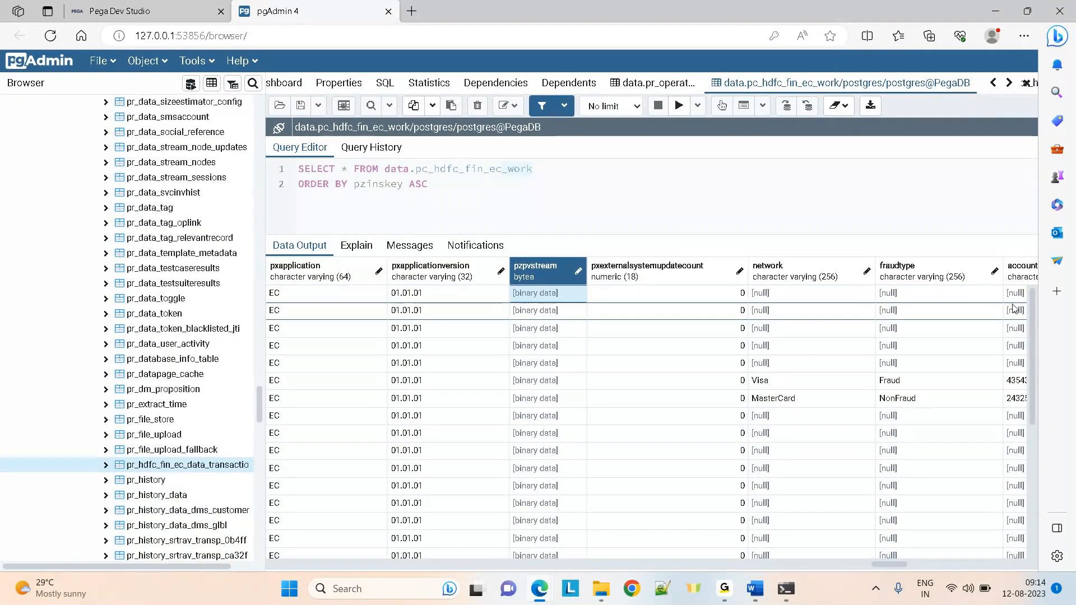
drag(889, 565, 732, 485)
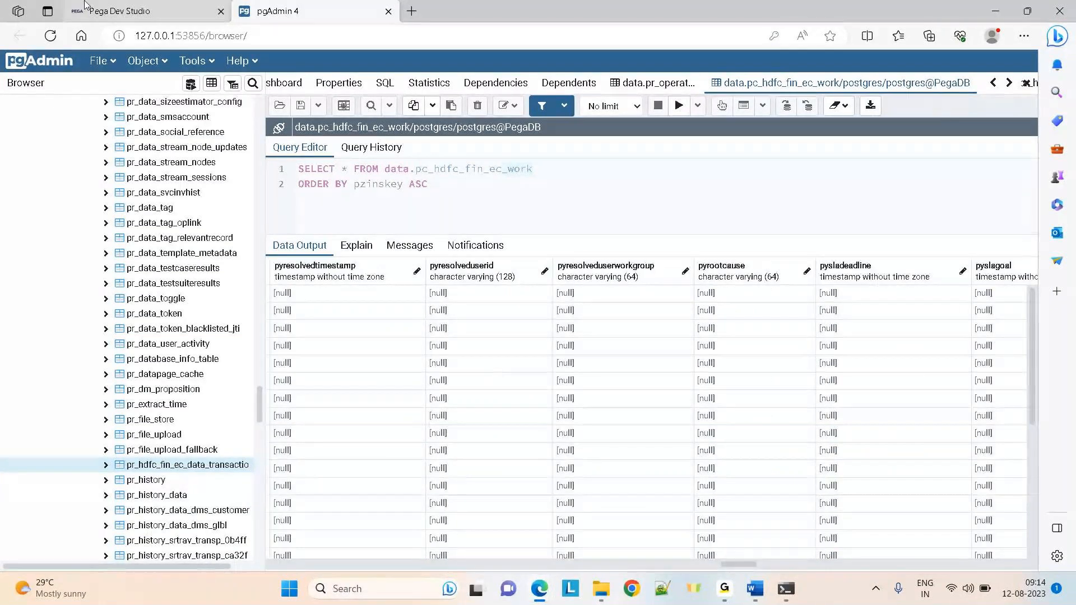
click(140, 11)
List the HDFC-Fin-EC-Work-Claims data model properties, AccountNo through VisaTranId, then return to pgAdmin
click(30, 258)
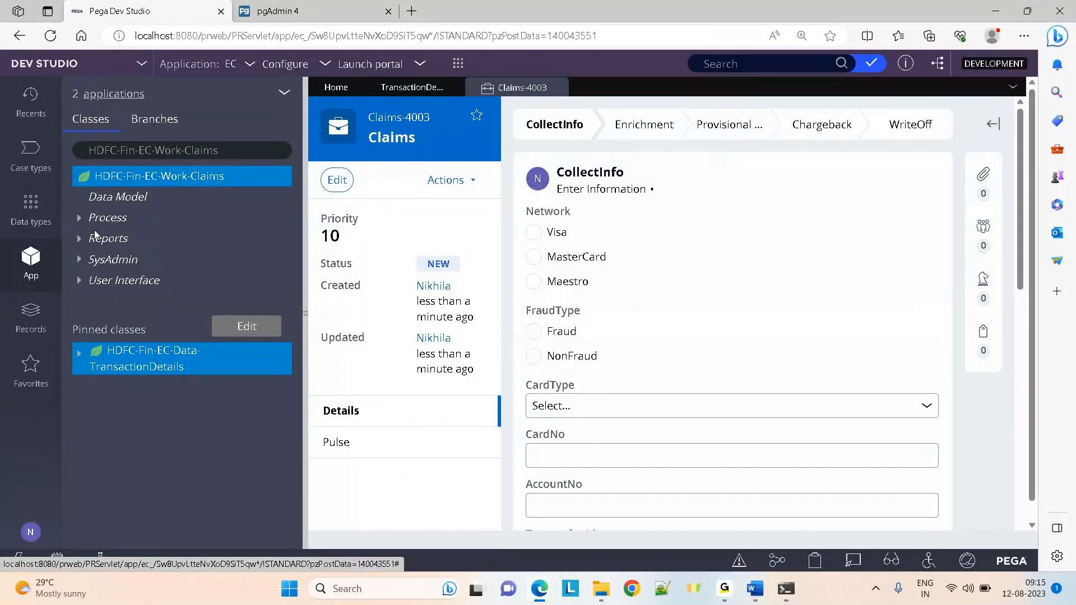
click(96, 201)
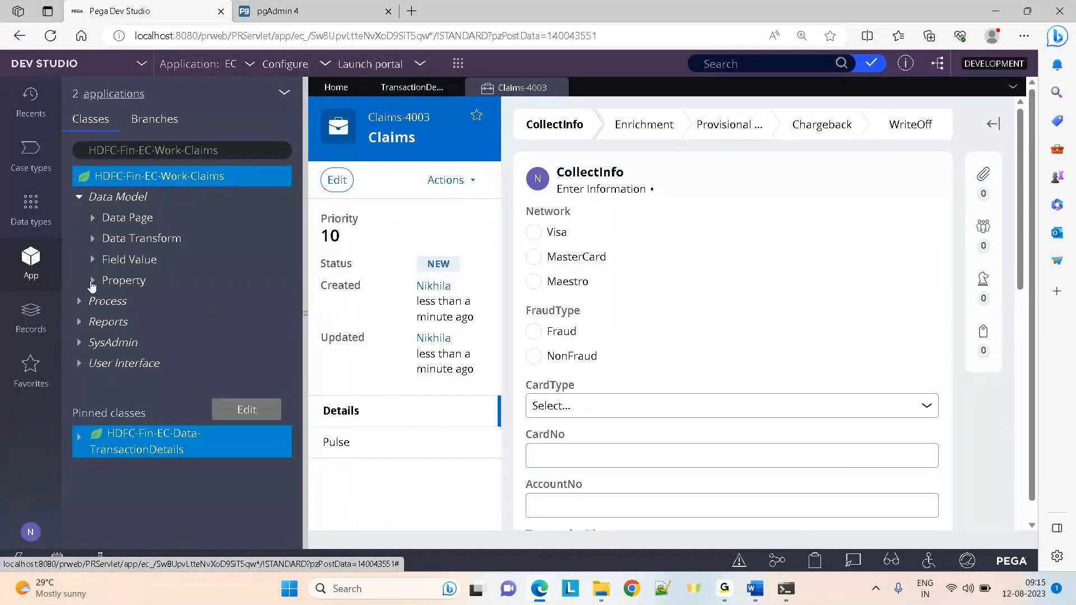
click(92, 281)
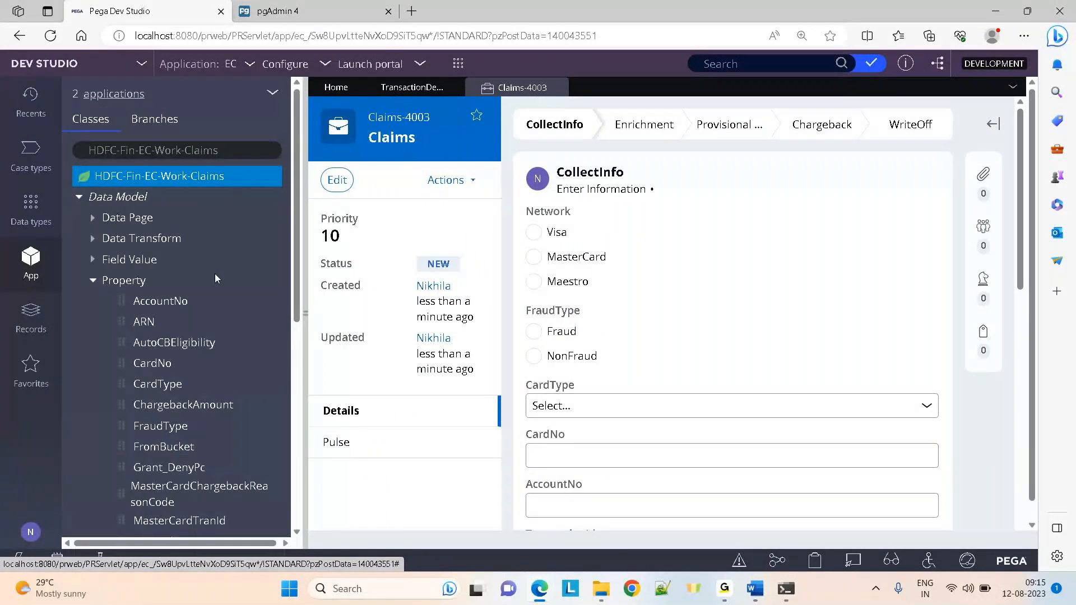
drag(295, 270, 291, 422)
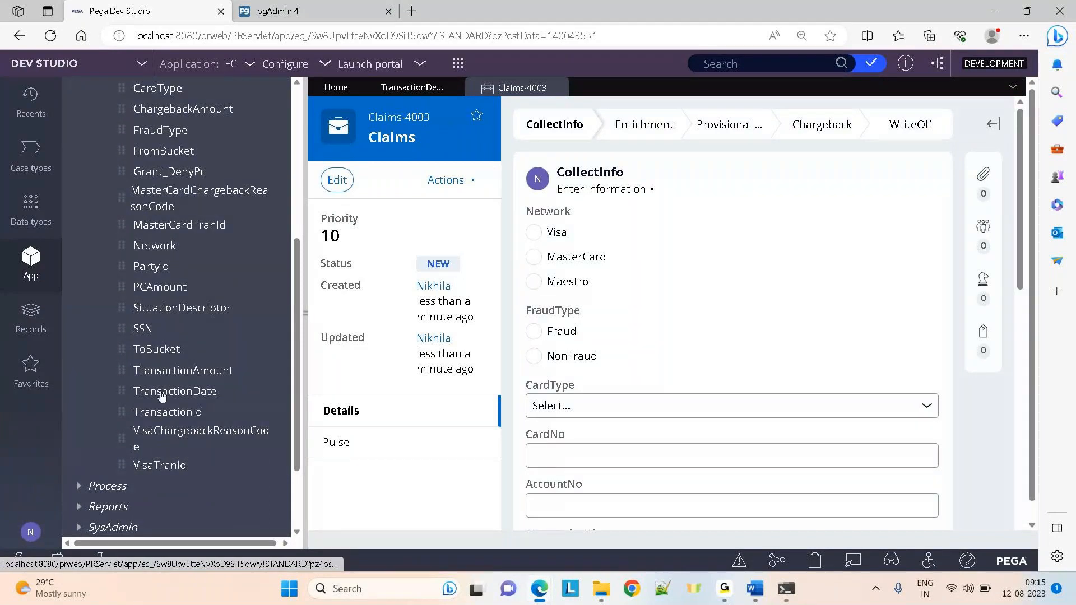
click(314, 12)
Browse row 4's pyrootcause, autocbeligibility, tobucket and frombucket columns in the work table
click(722, 350)
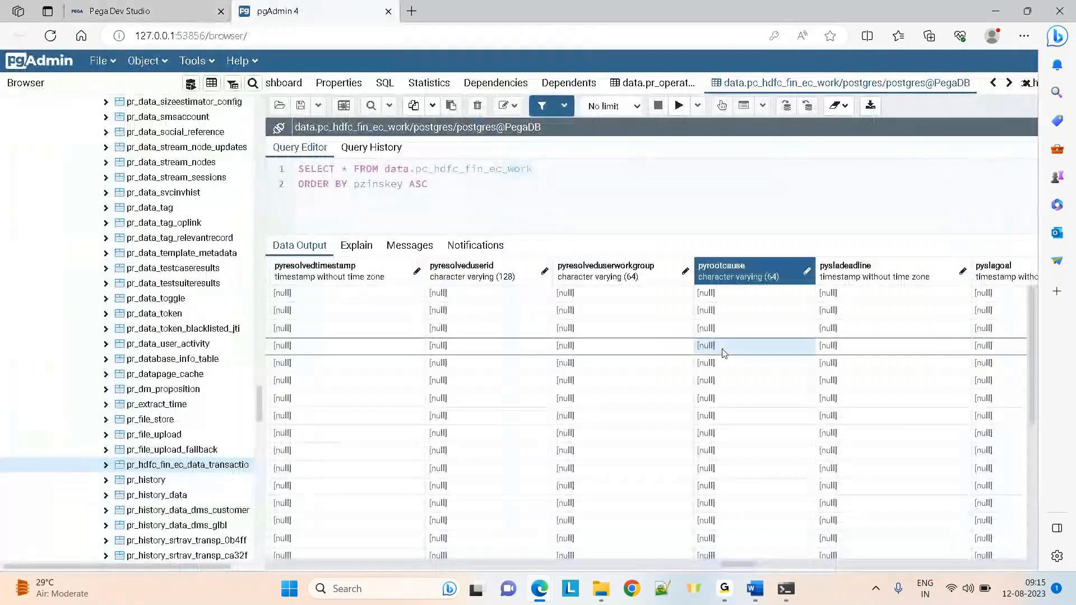
key(Right)
key(Right)
key(Right)
key(Right)
key(Right)
key(Right)
key(Right)
key(Right)
key(Right)
key(Right)
key(Right)
key(Right)
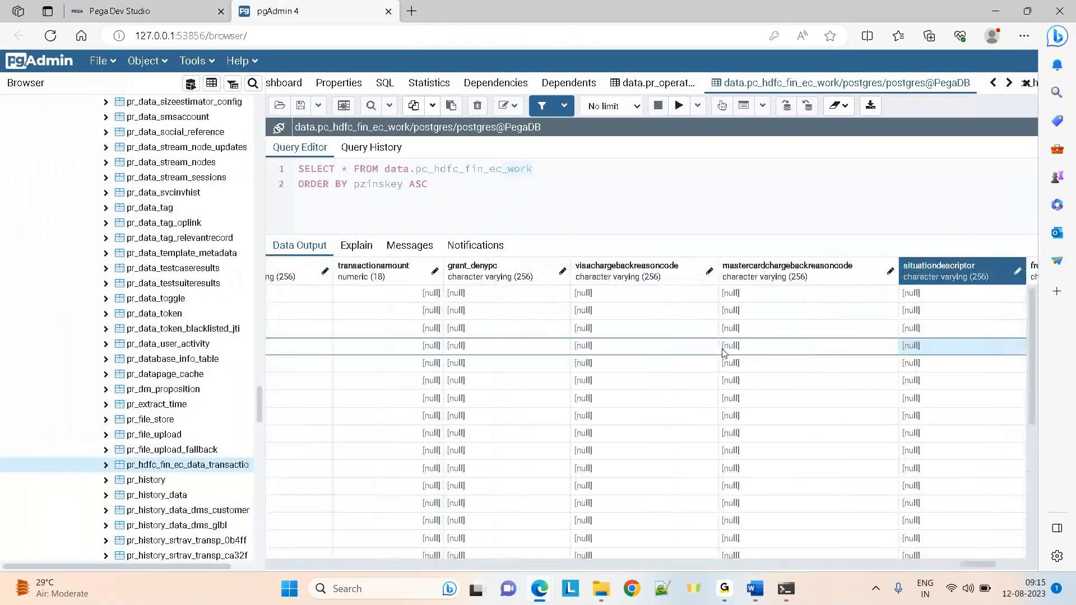
key(Right)
key(Right)
key(Right)
key(Right)
key(Left)
key(Left)
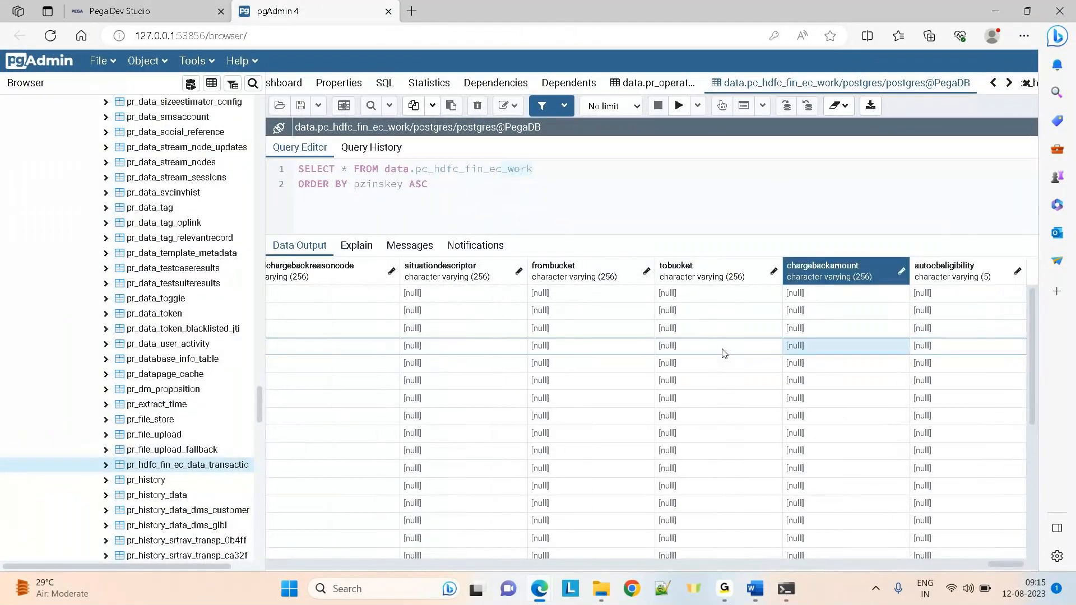
key(Left)
key(Left)
key(Left)
key(Left)
key(Left)
key(Left)
key(Left)
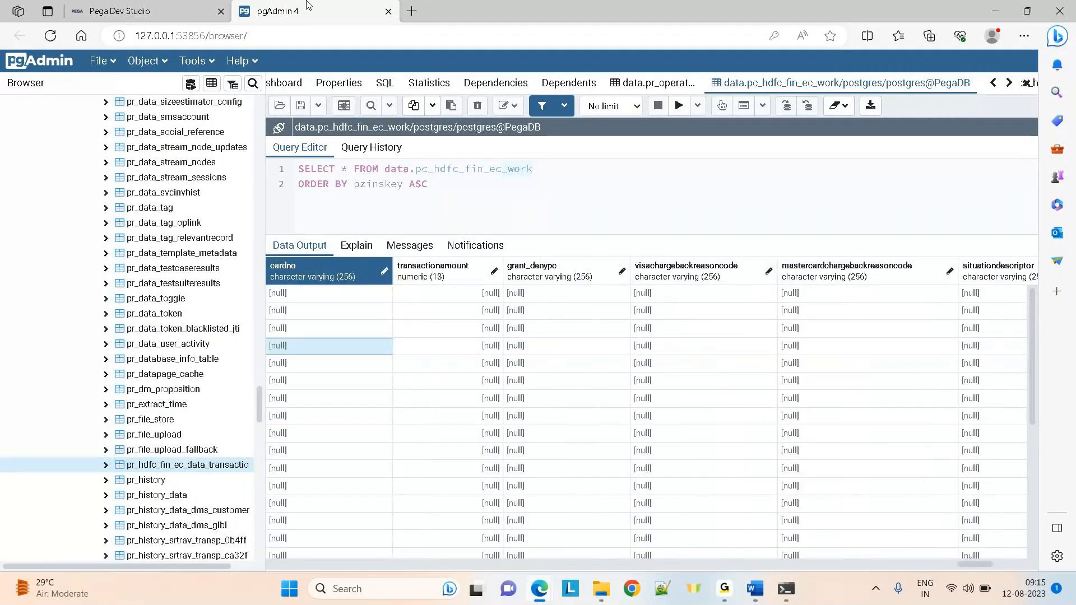
click(119, 5)
click(284, 6)
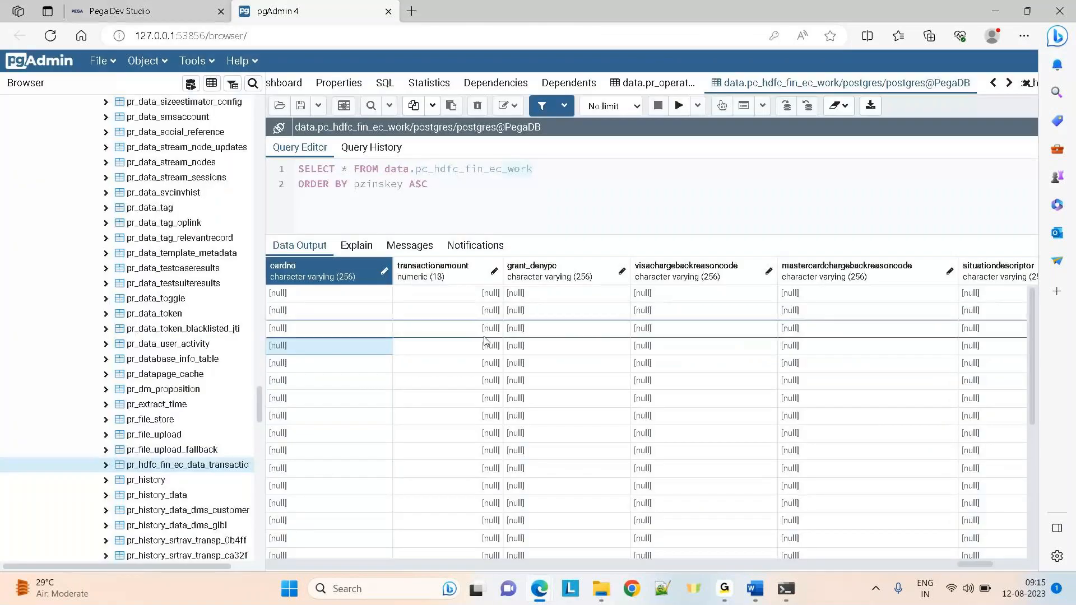
Inspect row 3's accountno, cardno and situationdescriptor values
click(348, 335)
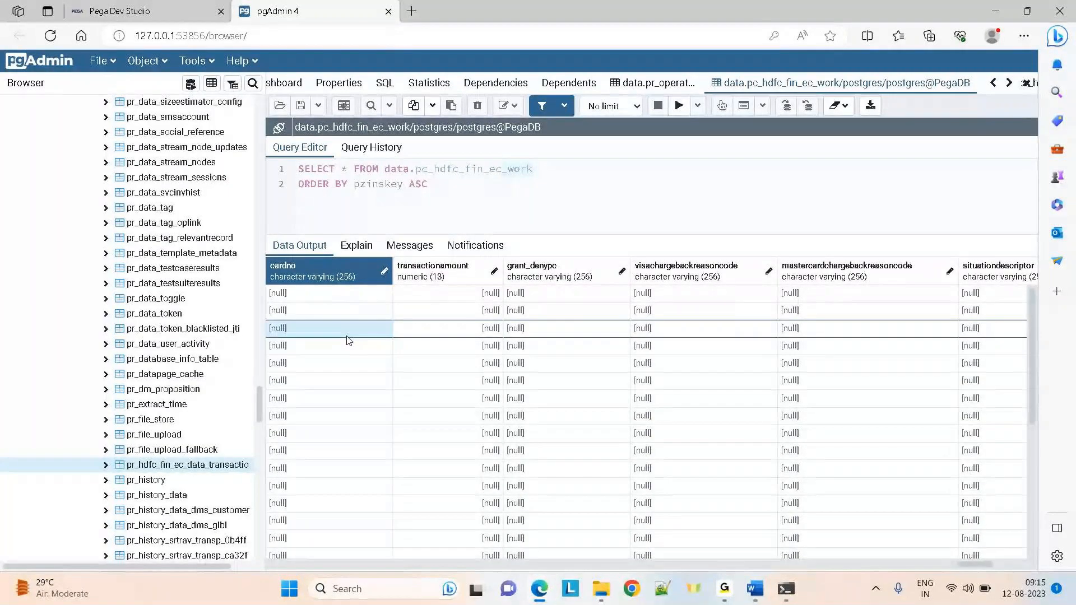
scroll(347, 340, left, 5)
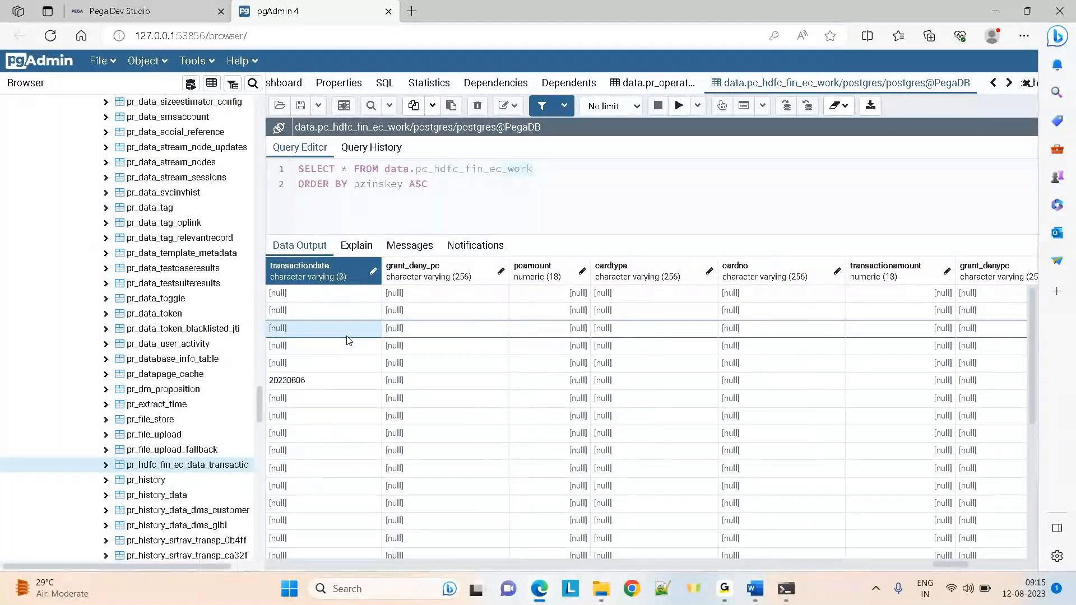
scroll(348, 340, left, 6)
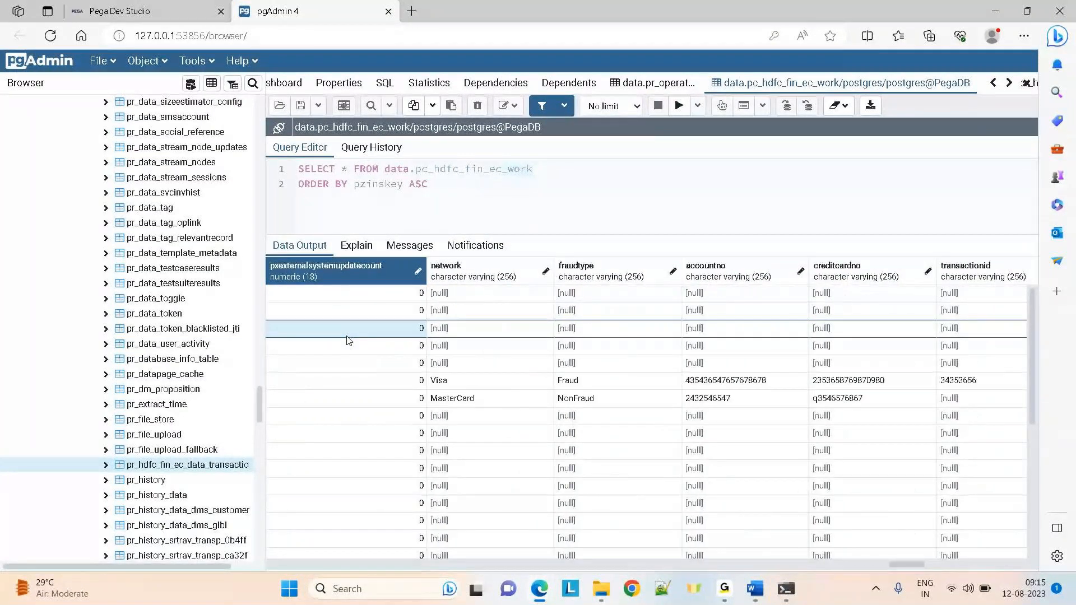
key(Right)
key(Right)
key(Right)
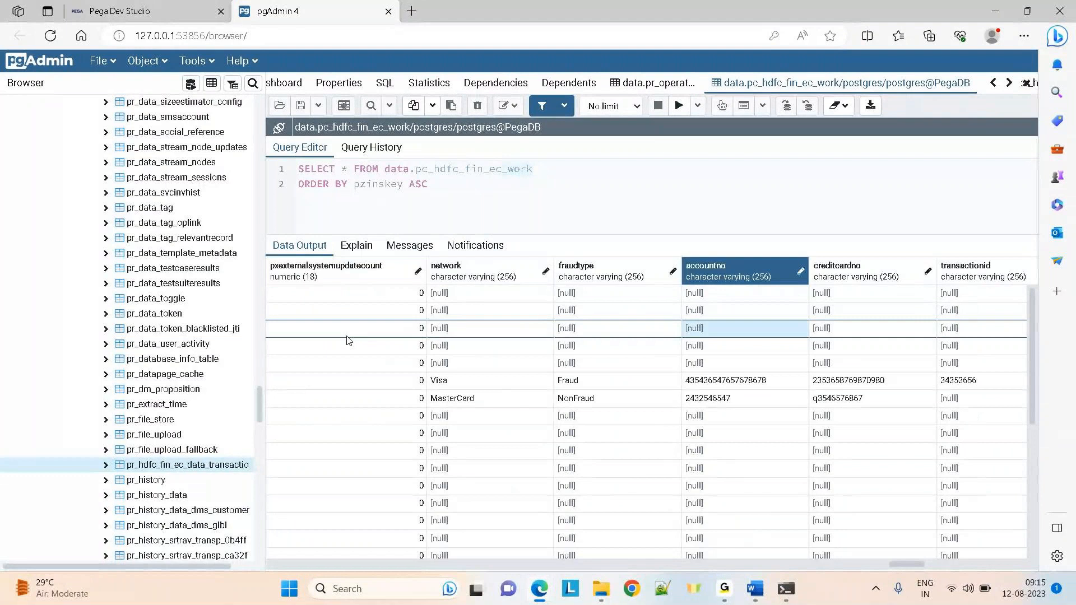
key(Right)
key(Right)
key(Right)
key(Right)
key(Right)
key(Right)
key(Right)
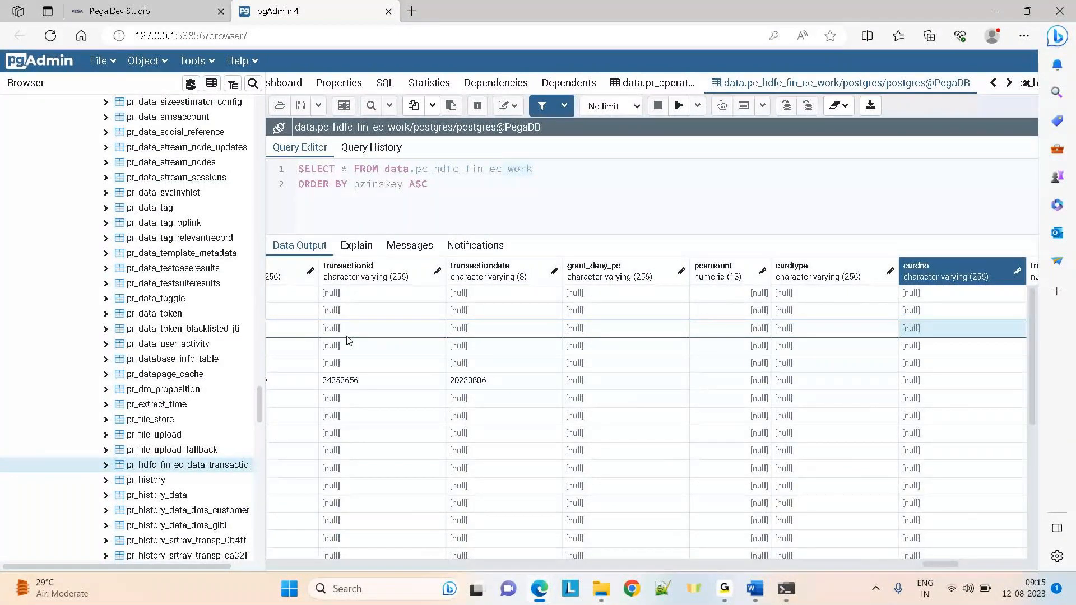
key(Right)
key(Right)
key(Right)
key(Right)
key(Right)
key(Right)
key(Right)
key(Right)
key(Right)
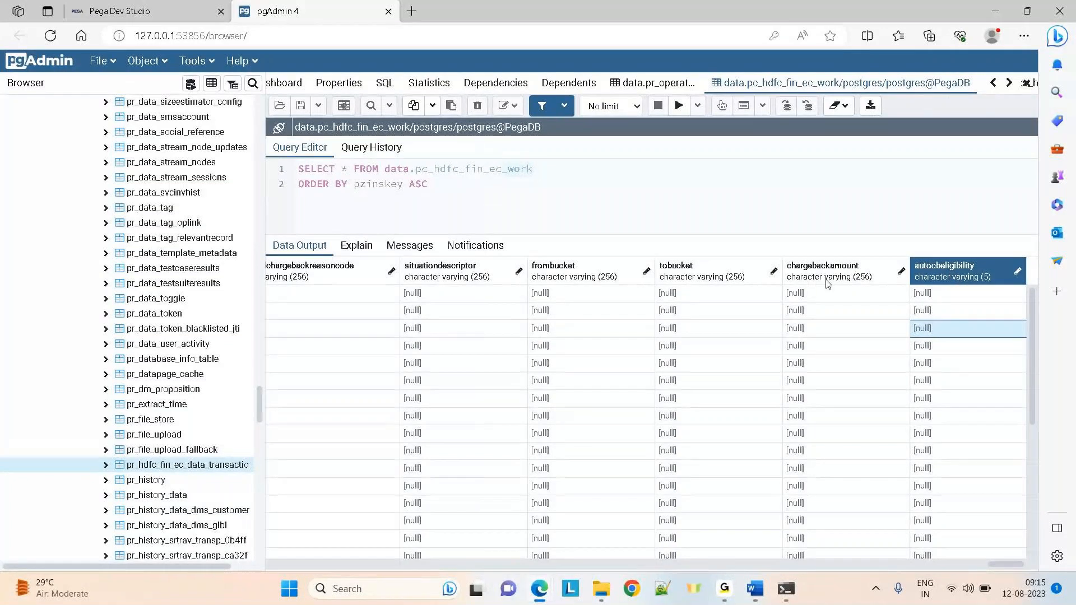
Check the chargeback reason code, cardtype, accountno and fraudtype columns, then return to Claims-4003
click(327, 270)
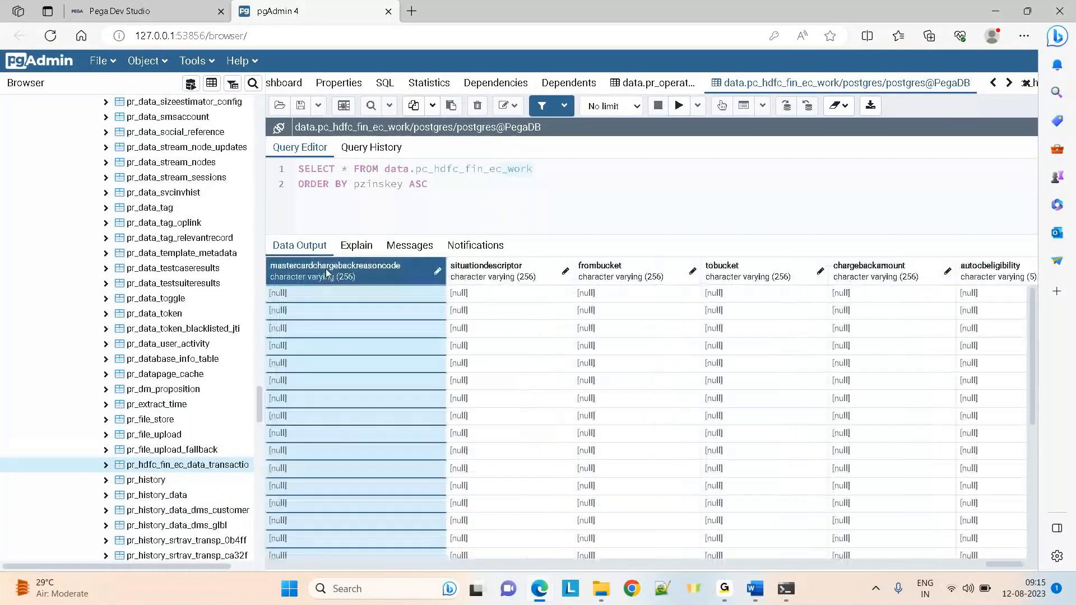
key(Left)
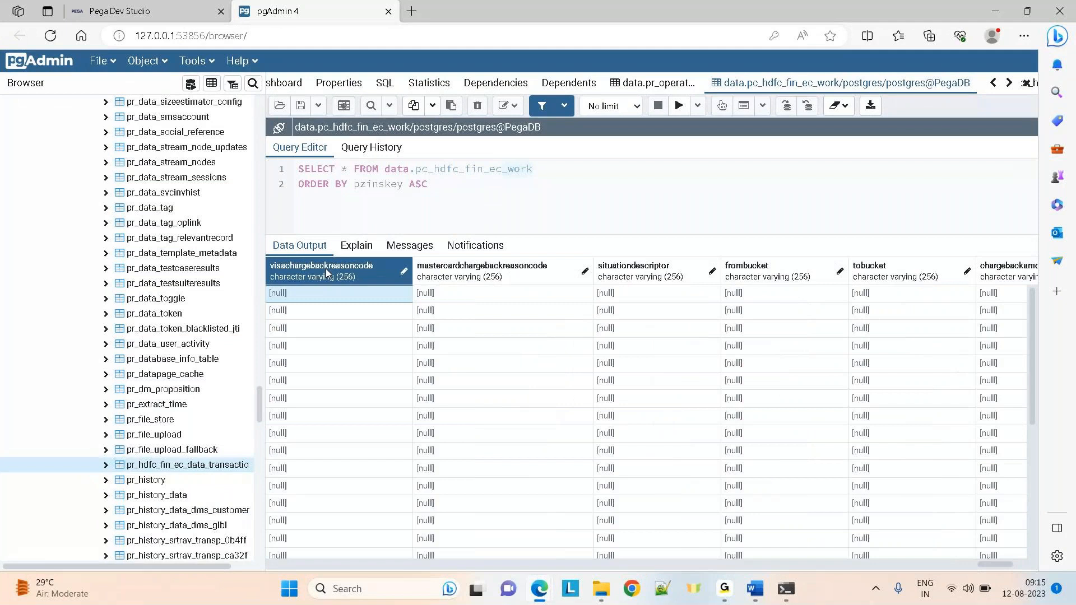
key(Left)
key(Left)
key(Left)
key(Left)
key(Left)
key(Left)
key(Left)
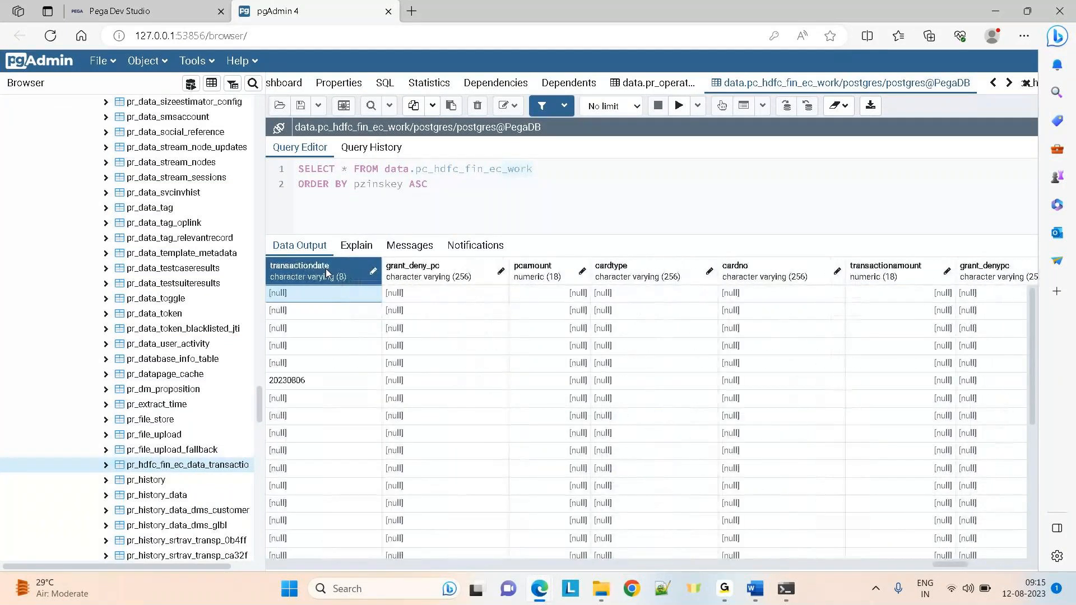
key(Left)
key(Left)
key(Left)
key(Left)
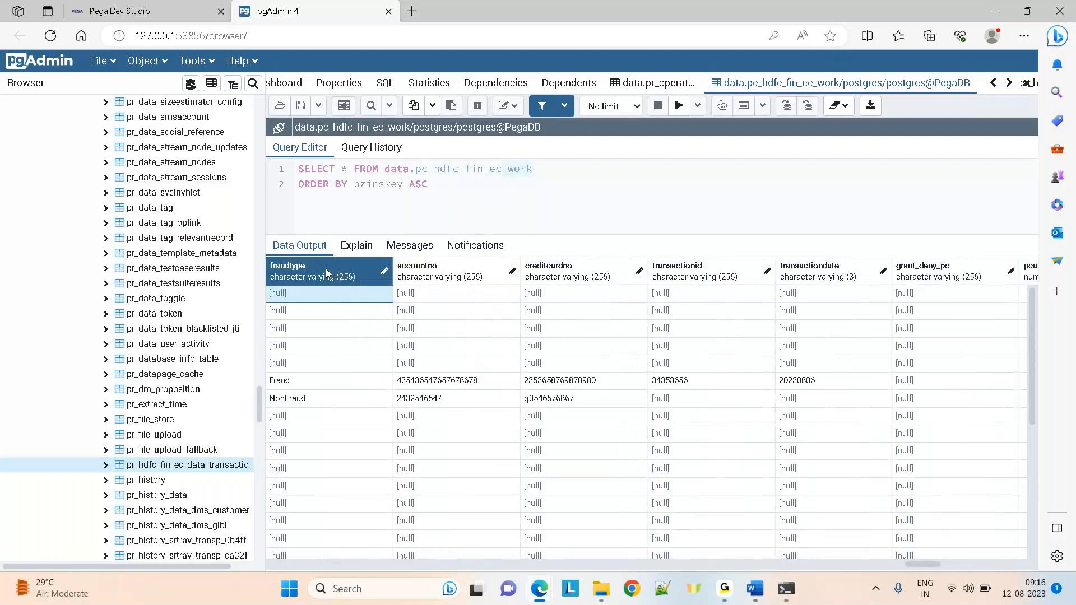
key(Left)
key(Left)
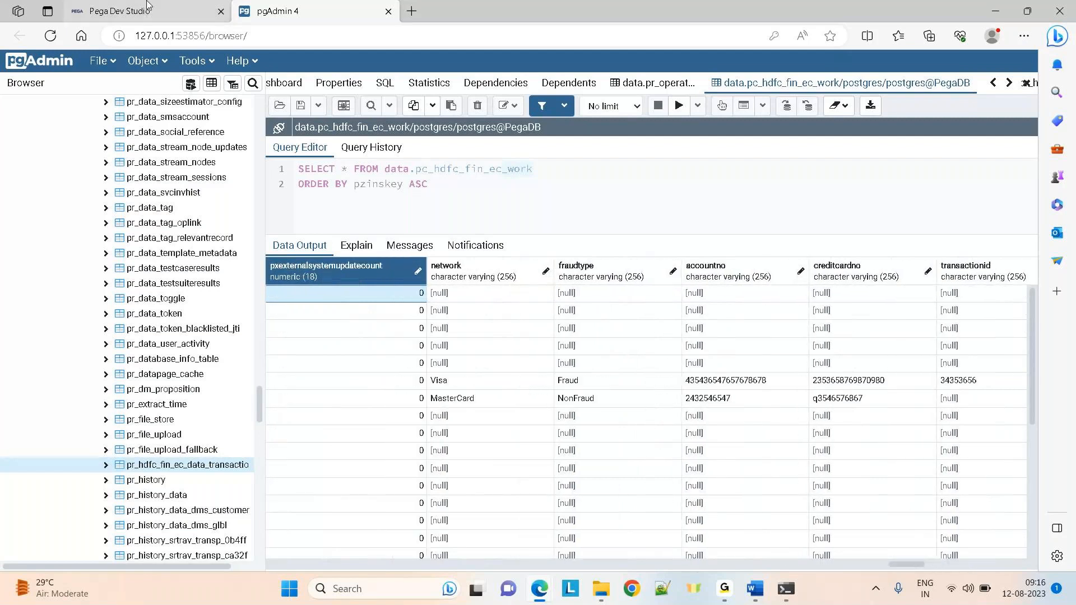
click(147, 7)
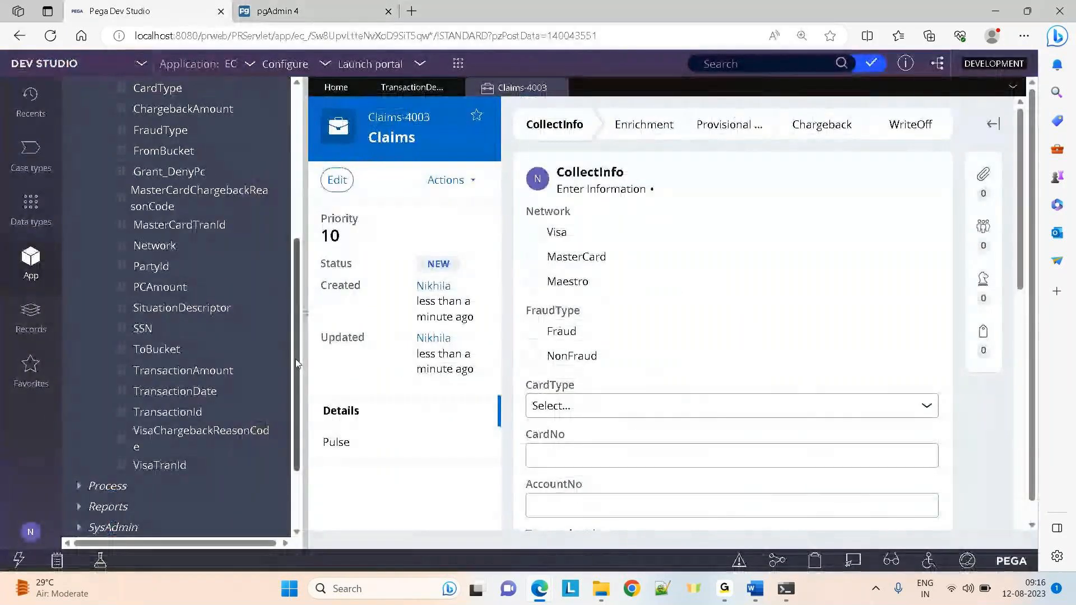
scroll(297, 370, up, 3)
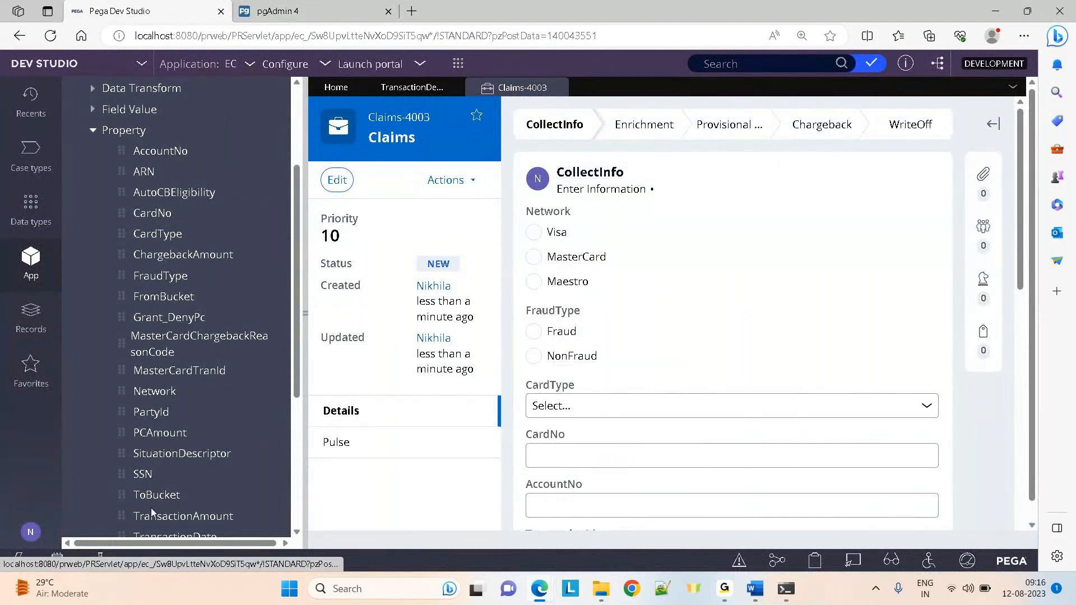
drag(294, 295, 285, 412)
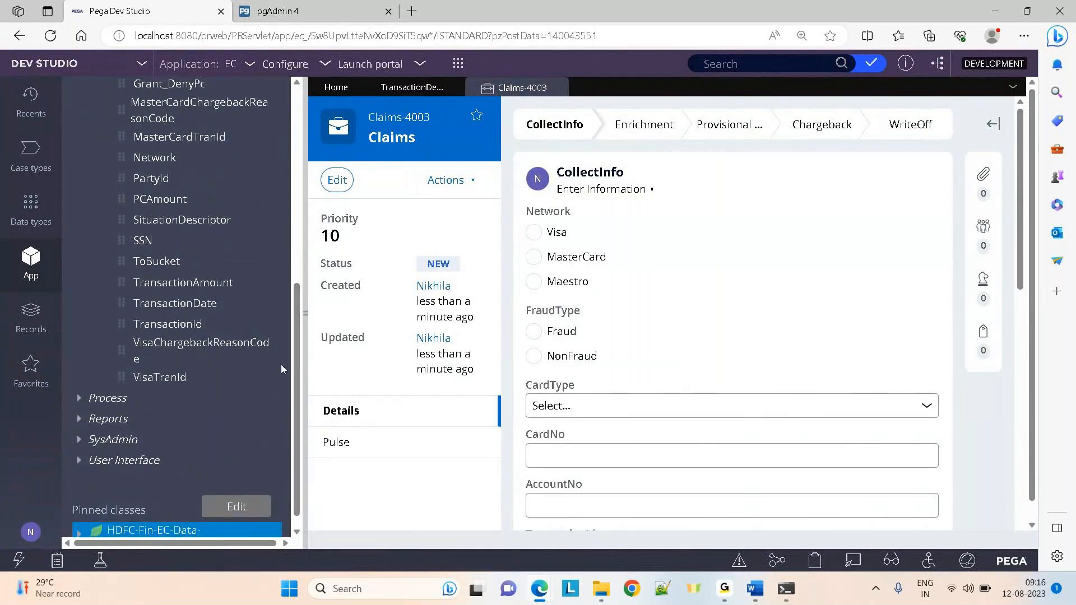
click(350, 5)
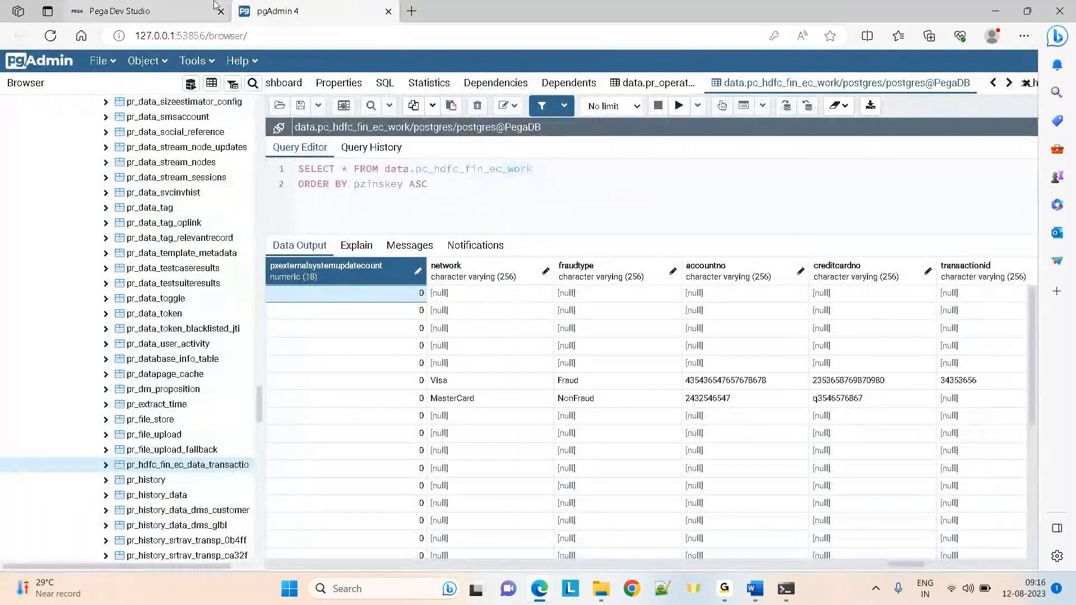
click(166, 12)
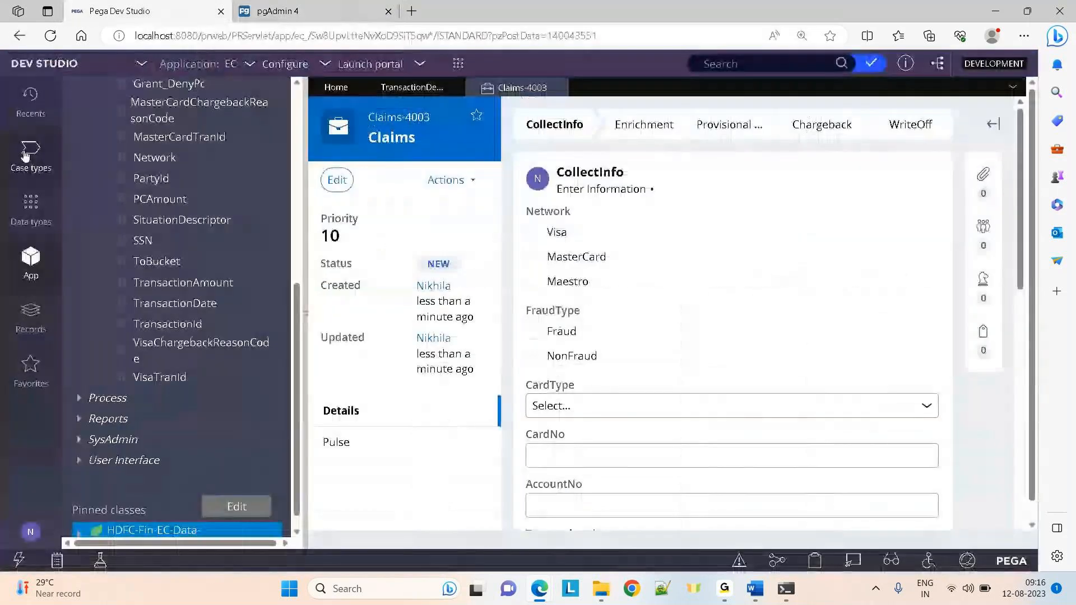
click(30, 154)
Add a new 'TestData' field to the Claims case type's Enrichment step view
click(98, 143)
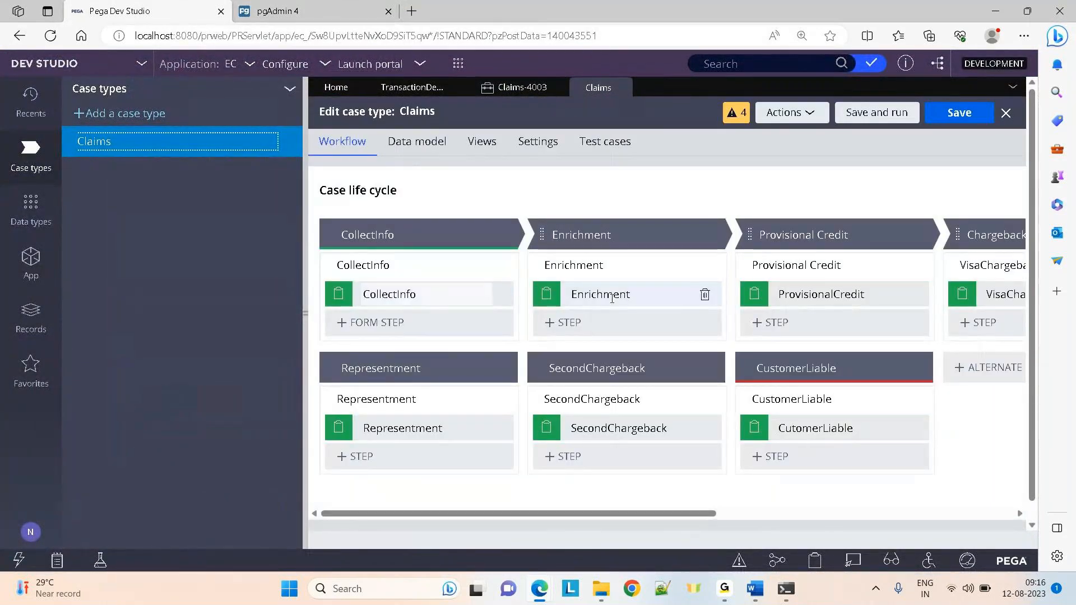
click(645, 290)
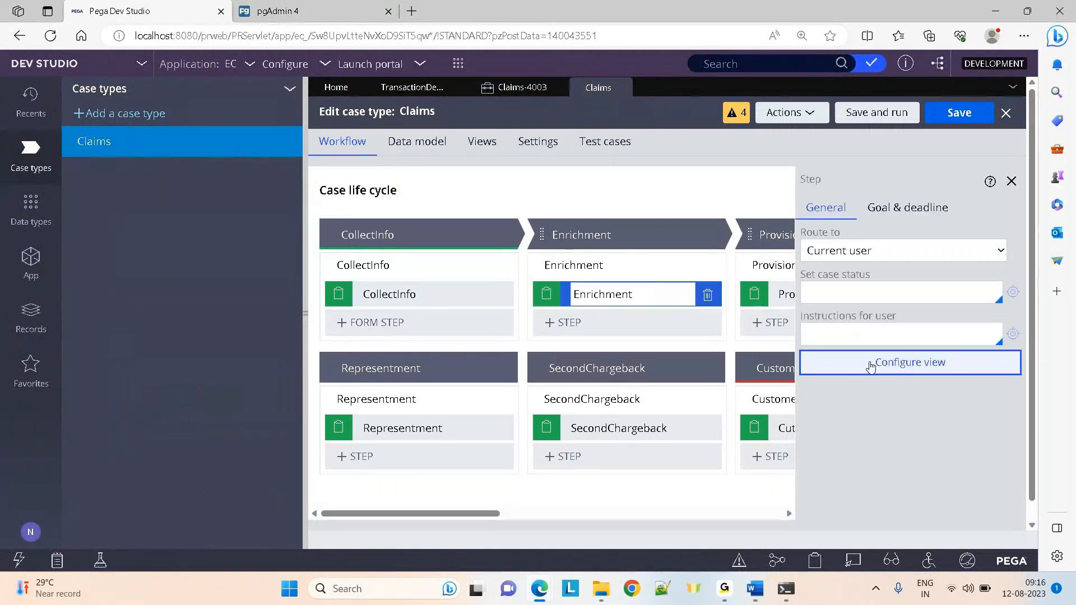
click(870, 364)
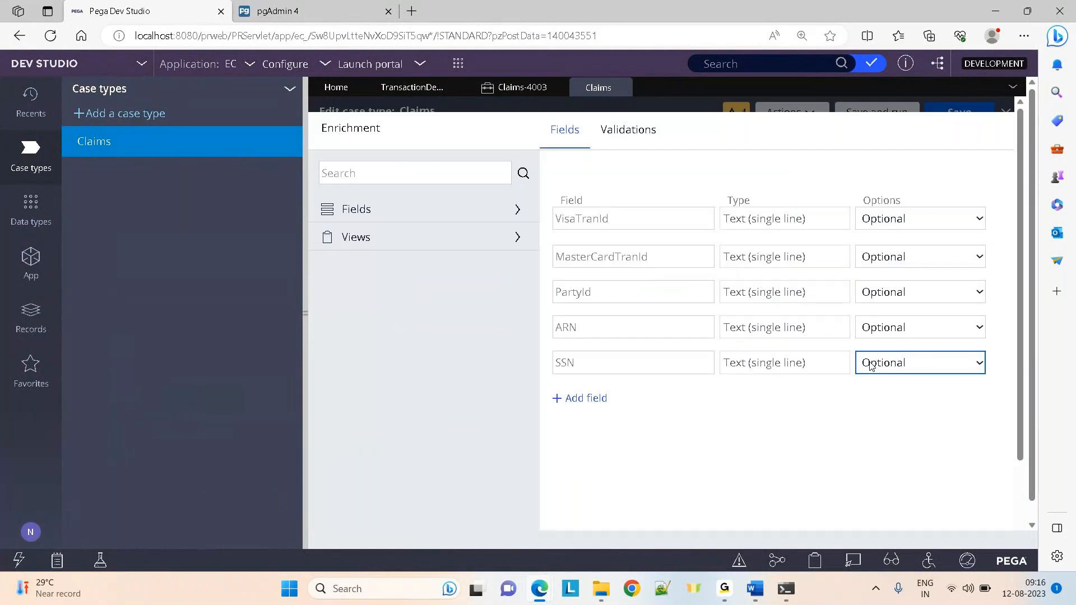
click(601, 399)
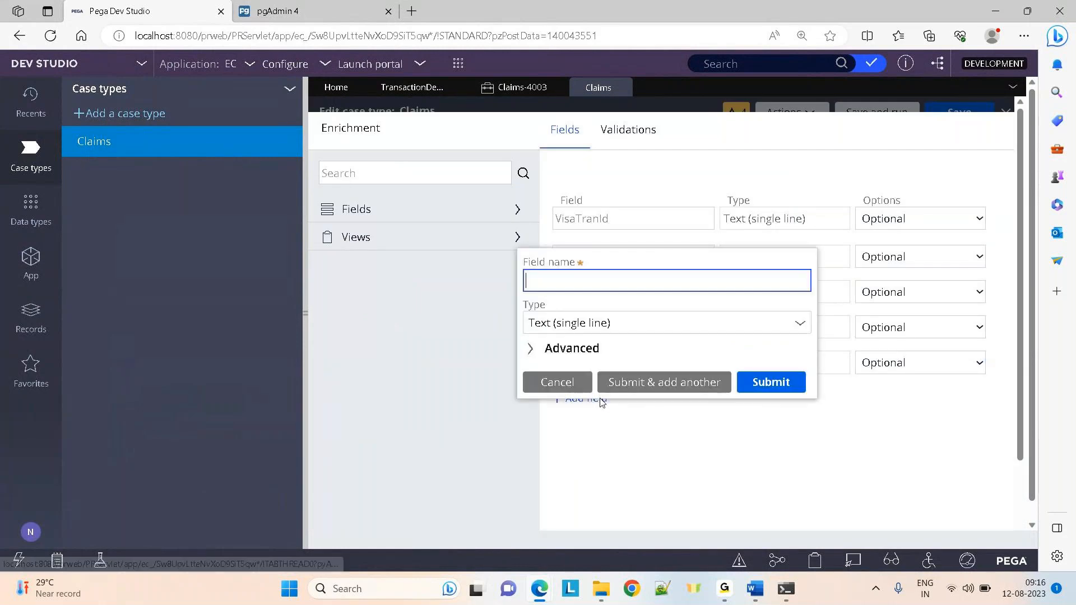
text(Test)
key(BackSpace)
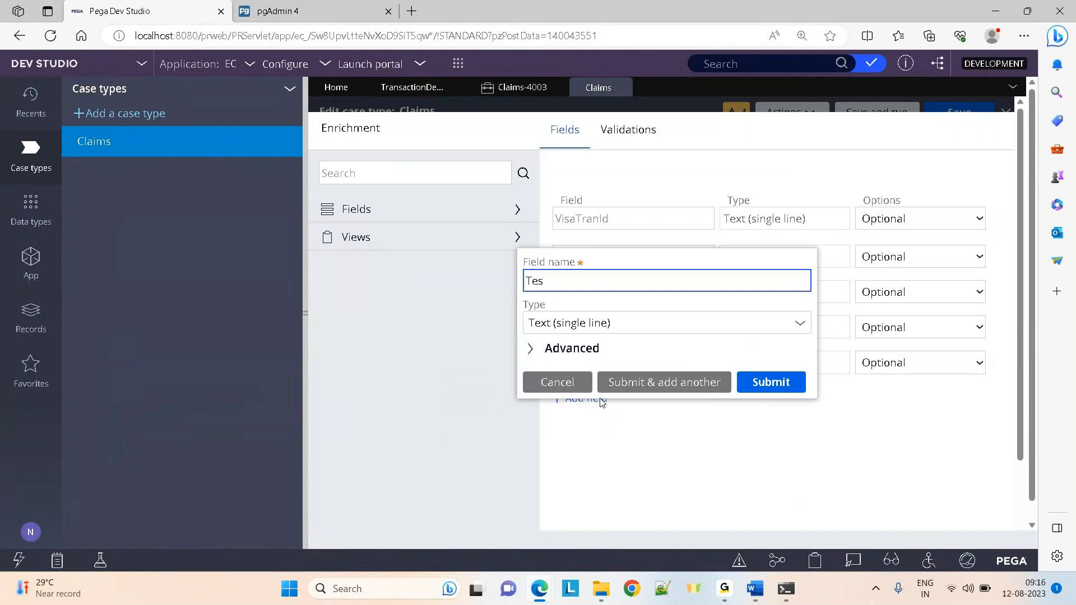
text(tData)
click(768, 383)
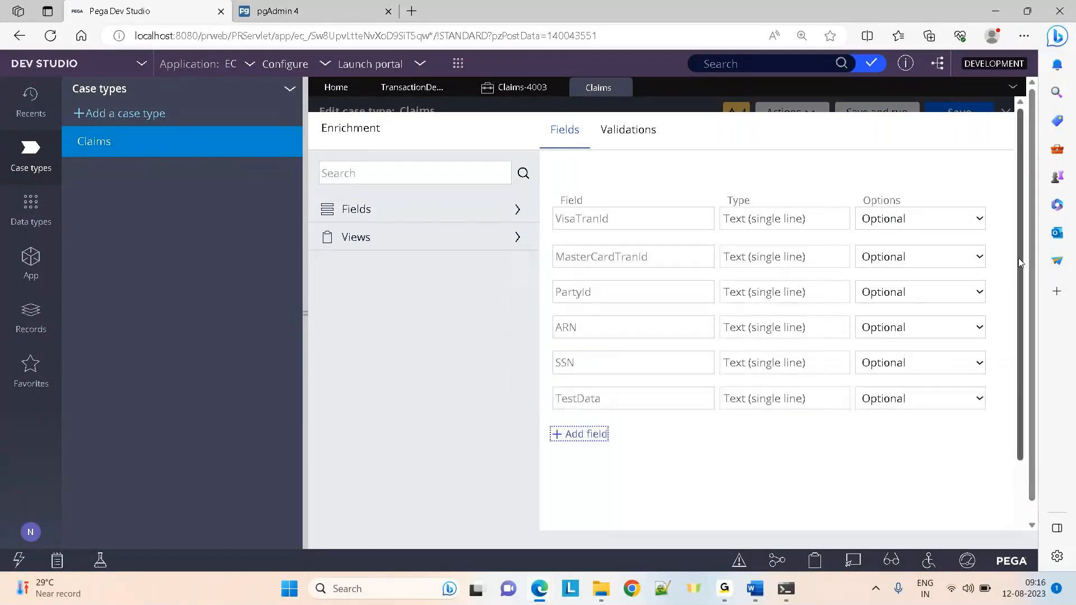
Submit the updated Enrichment view, save the Claims case type, and go back to pgAdmin
scroll(1018, 258, down, 2)
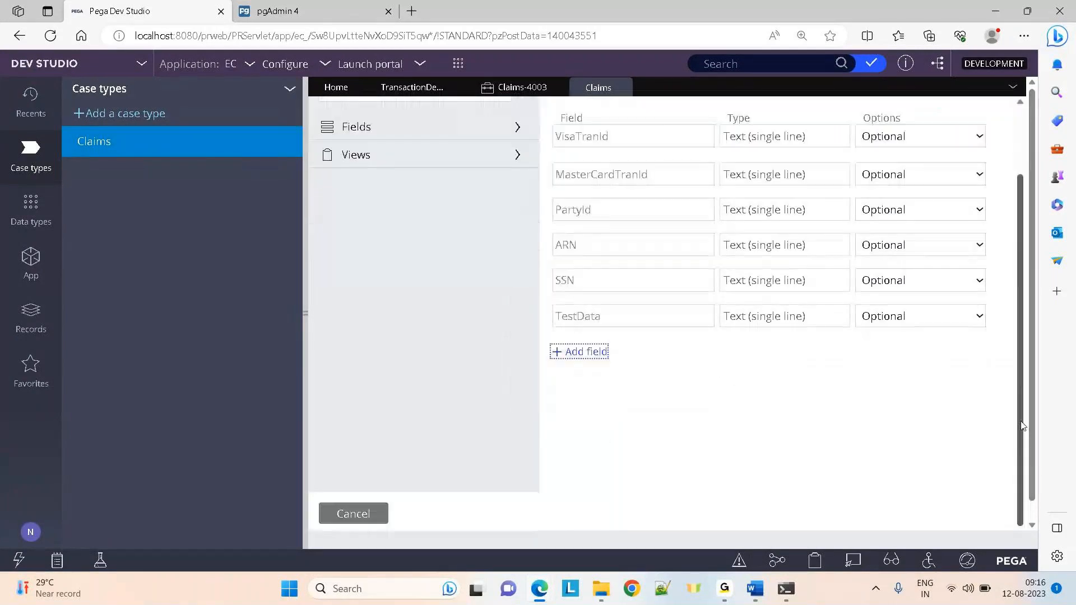
click(306, 322)
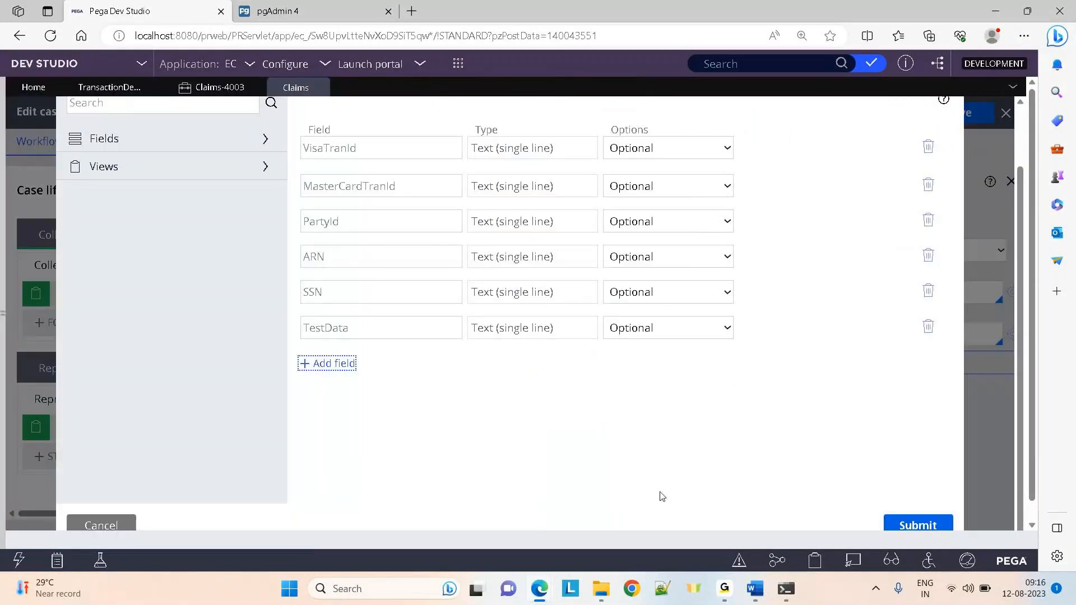
click(899, 527)
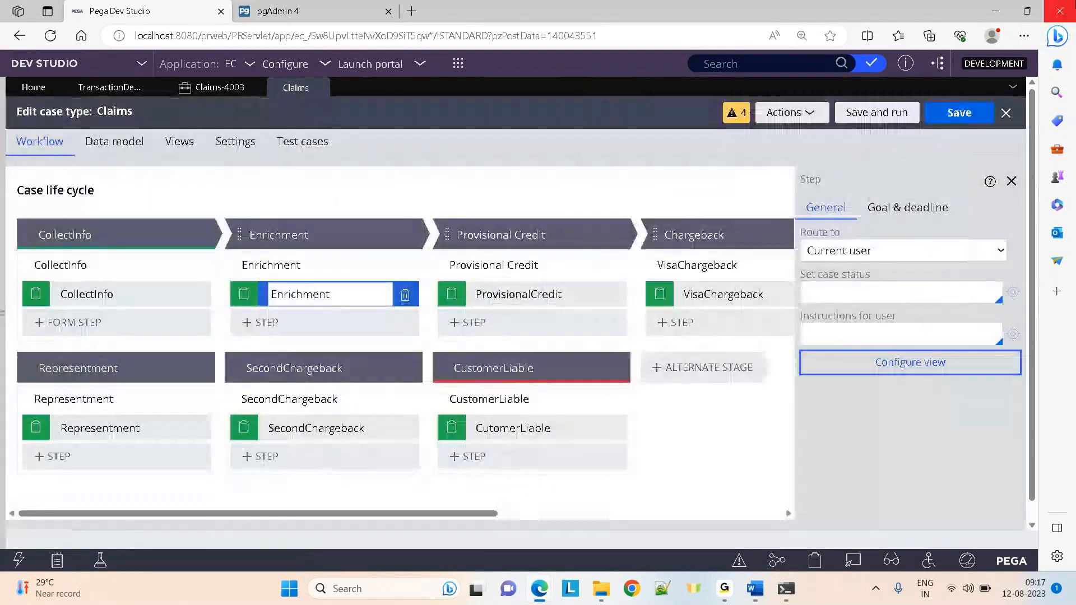
click(960, 113)
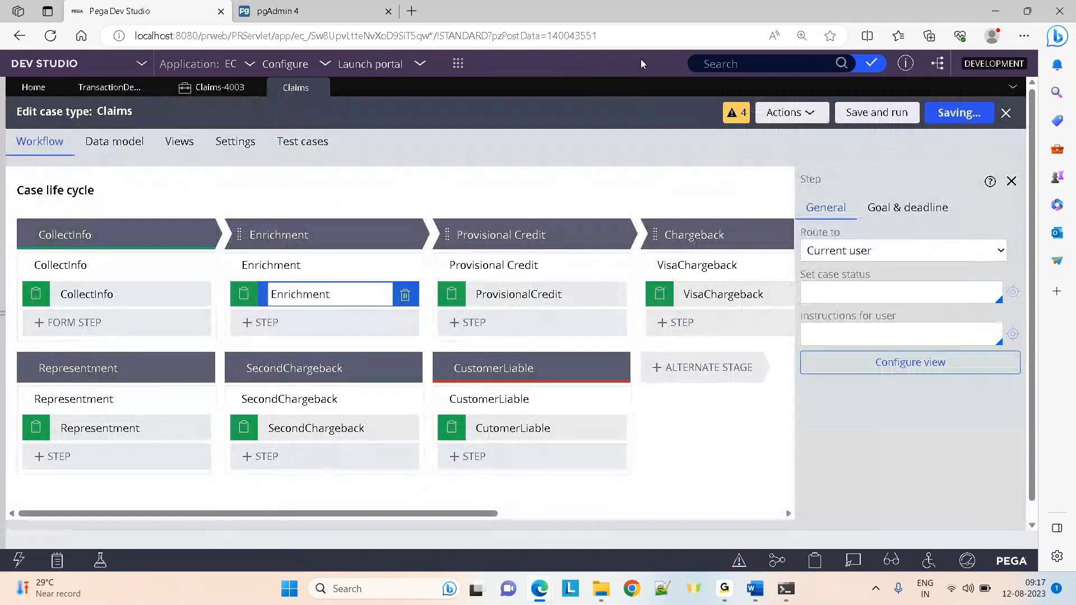
click(329, 6)
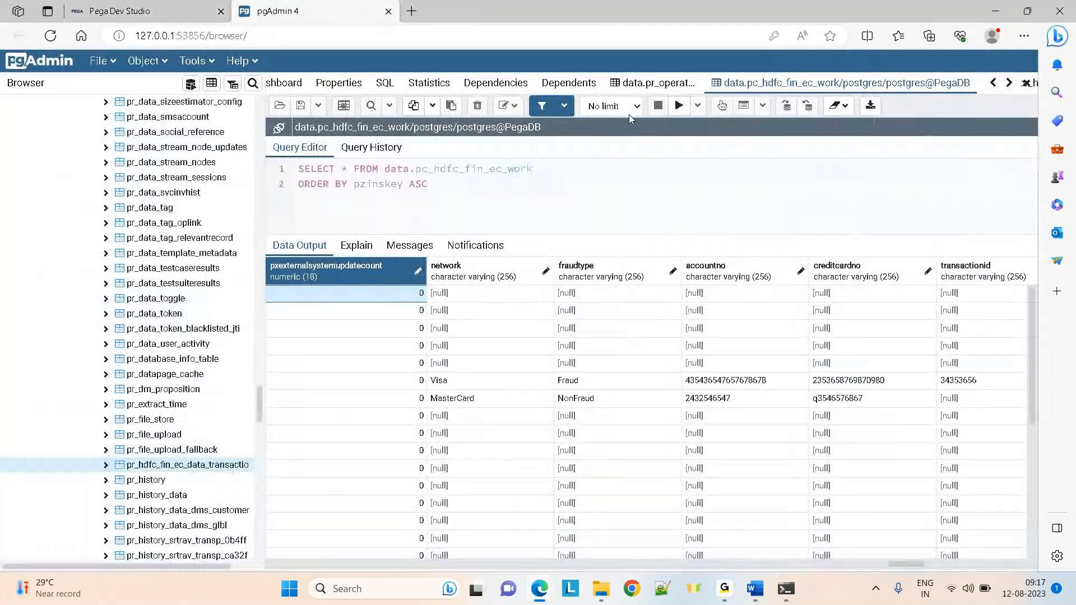
Re-run the work table query and browse row 3 from ssn and partyid back to pzpvstream
click(679, 106)
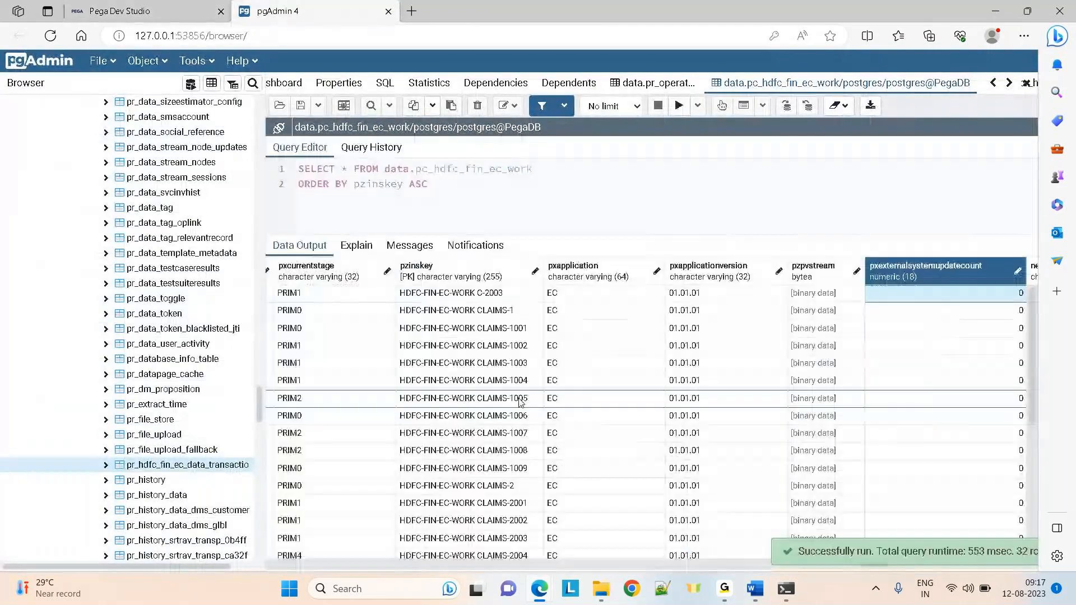
scroll(520, 402, right, 15)
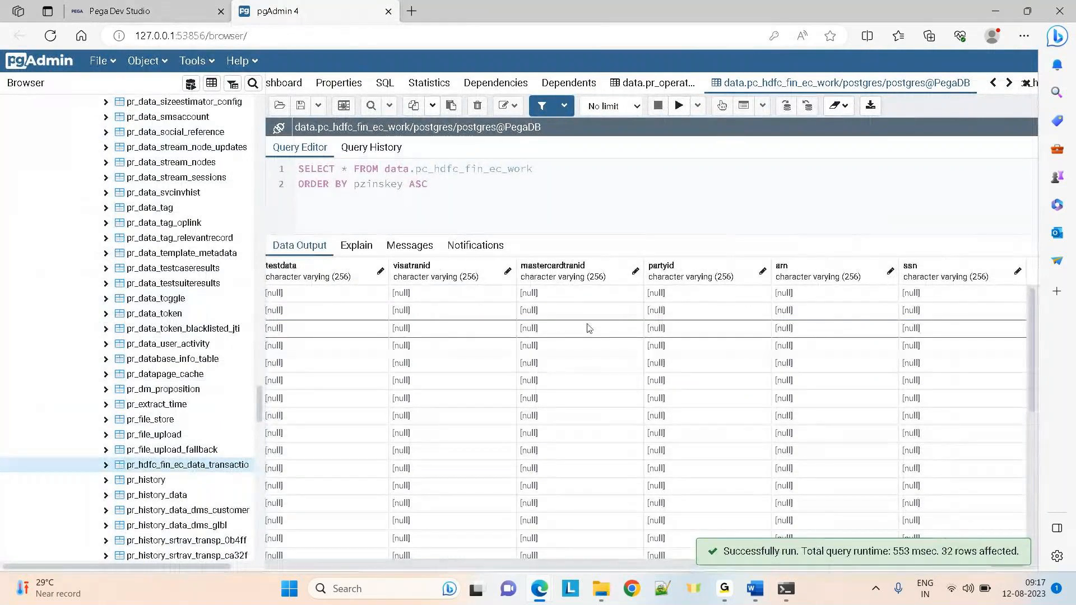
click(737, 335)
key(Right)
key(Right)
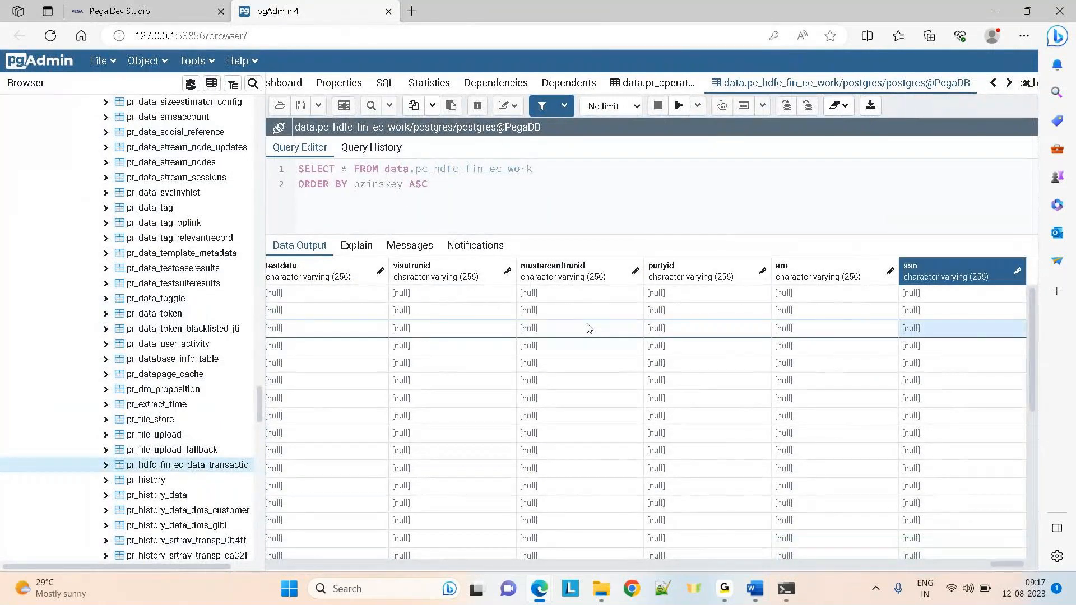
key(Left)
key(Left)
key(Left)
key(Left)
key(Left)
key(Left)
key(Left)
key(Left)
key(Left)
key(Left)
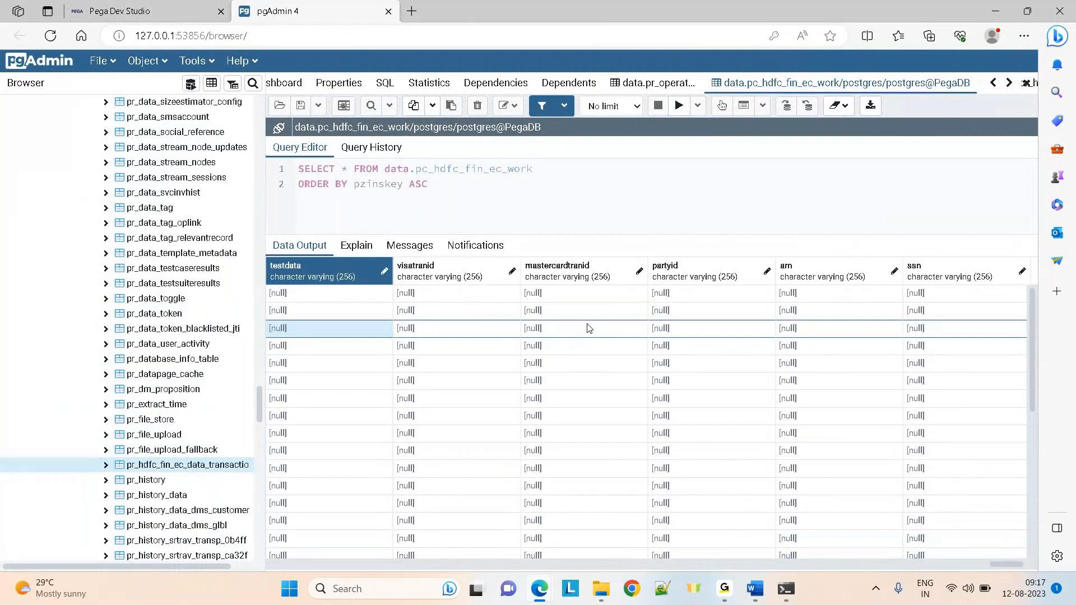
key(Left)
key(Left)
key(Left)
key(Left)
key(Left)
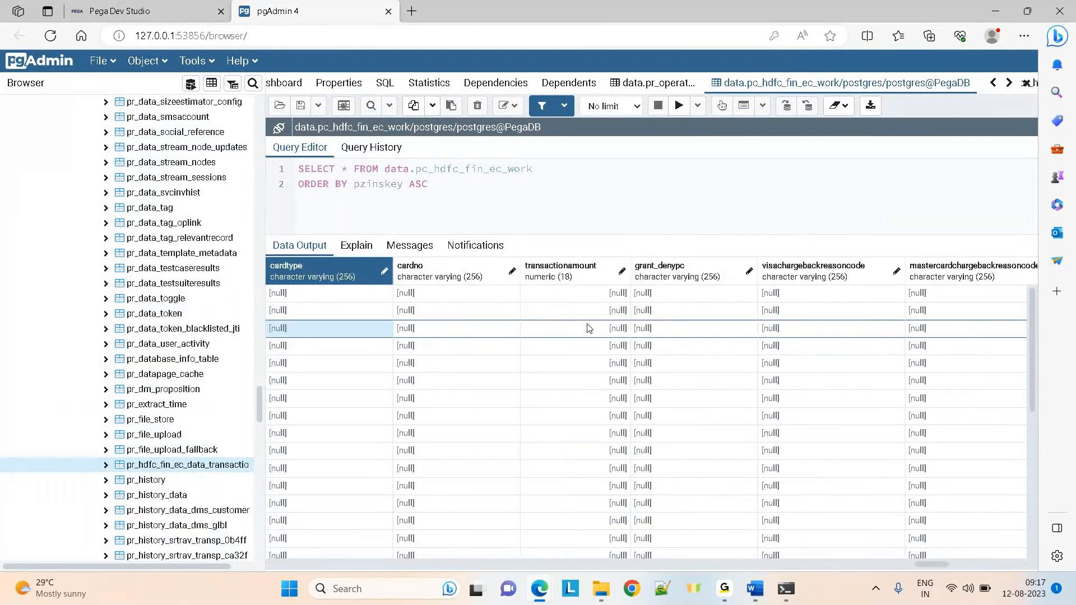
key(Left)
key(Left)
key(Left)
key(Left)
key(Left)
key(Left)
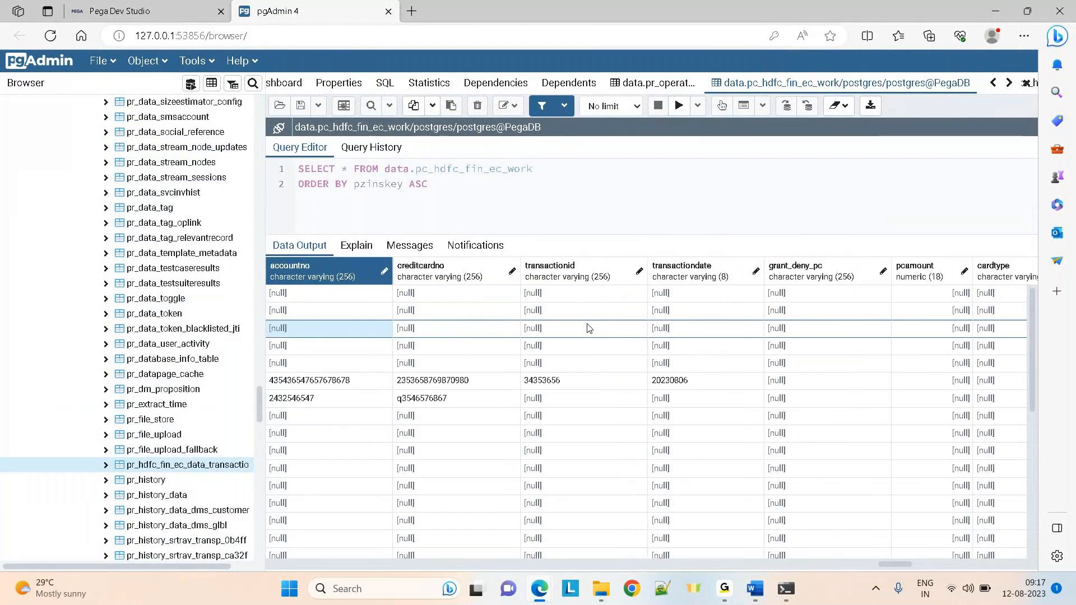
key(Left)
key(Left)
key(Left)
key(Left)
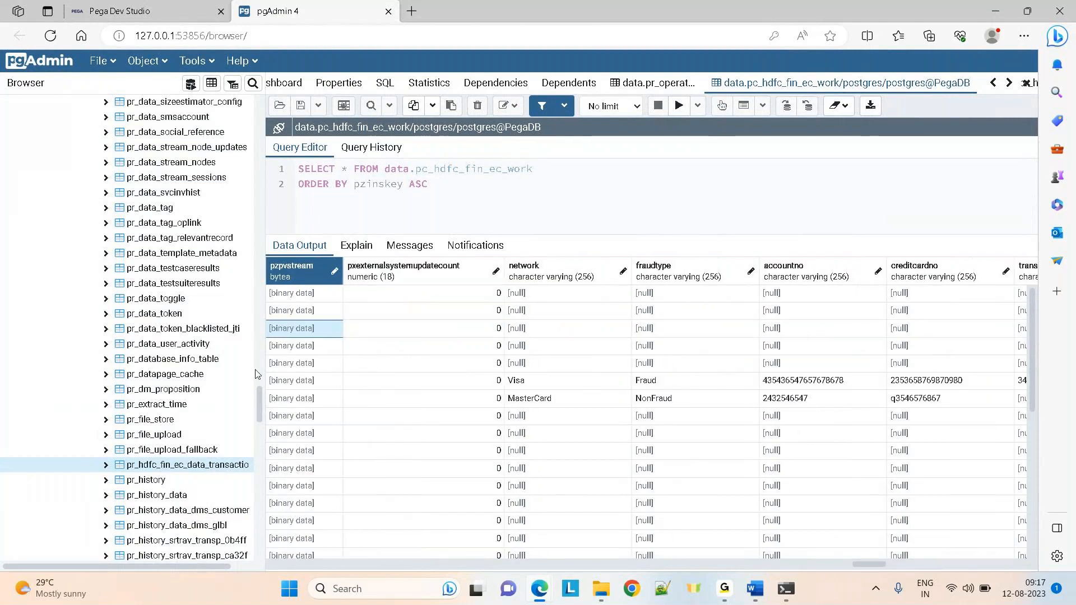
Refresh the transaction data table, re-save the Claims case type, and re-run the work table query
right_click(152, 467)
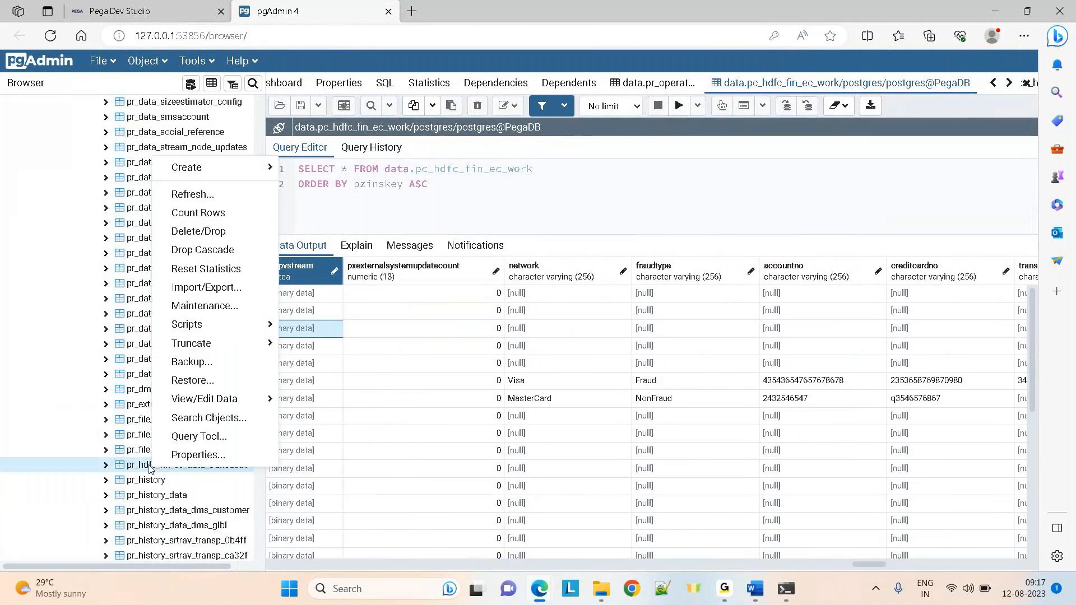
click(194, 196)
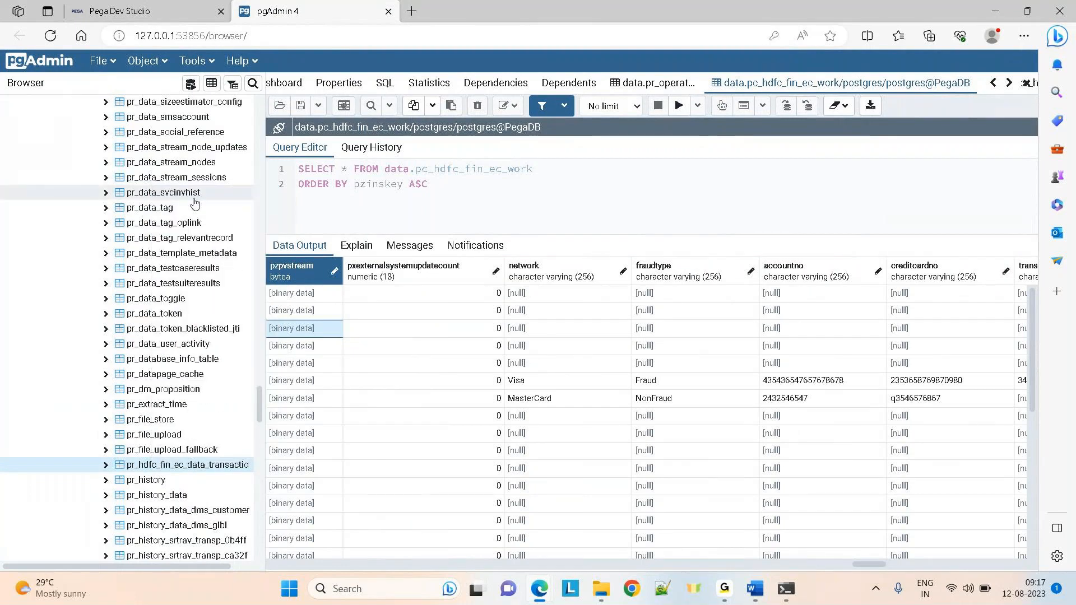
click(128, 11)
click(959, 112)
click(277, 11)
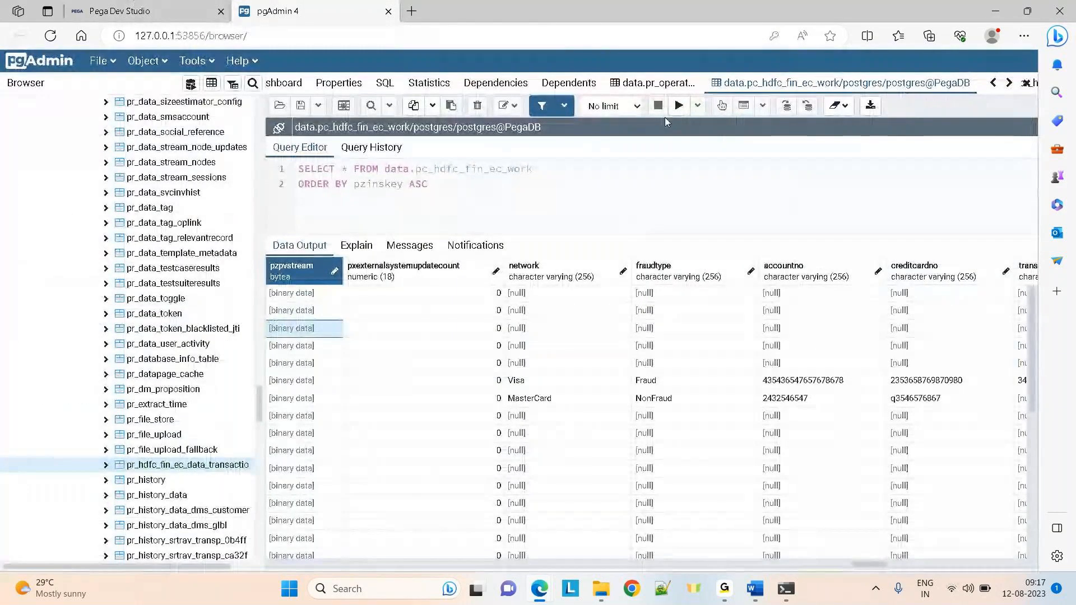
click(678, 107)
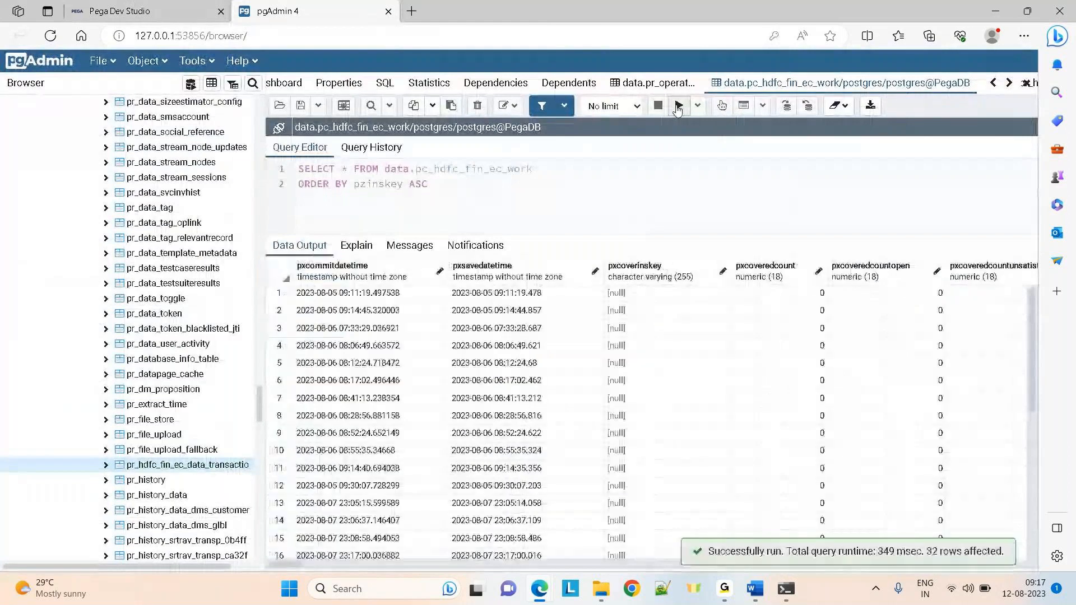
Confirm row 3's testdata column is empty, then return to the Claims case type editor
click(419, 331)
key(Right)
key(Right)
key(Right)
key(Right)
key(Right)
key(Right)
key(Right)
key(Right)
key(Right)
key(Right)
key(Right)
key(Right)
key(Right)
key(Right)
key(Right)
key(Right)
key(Right)
key(Right)
key(Right)
key(Right)
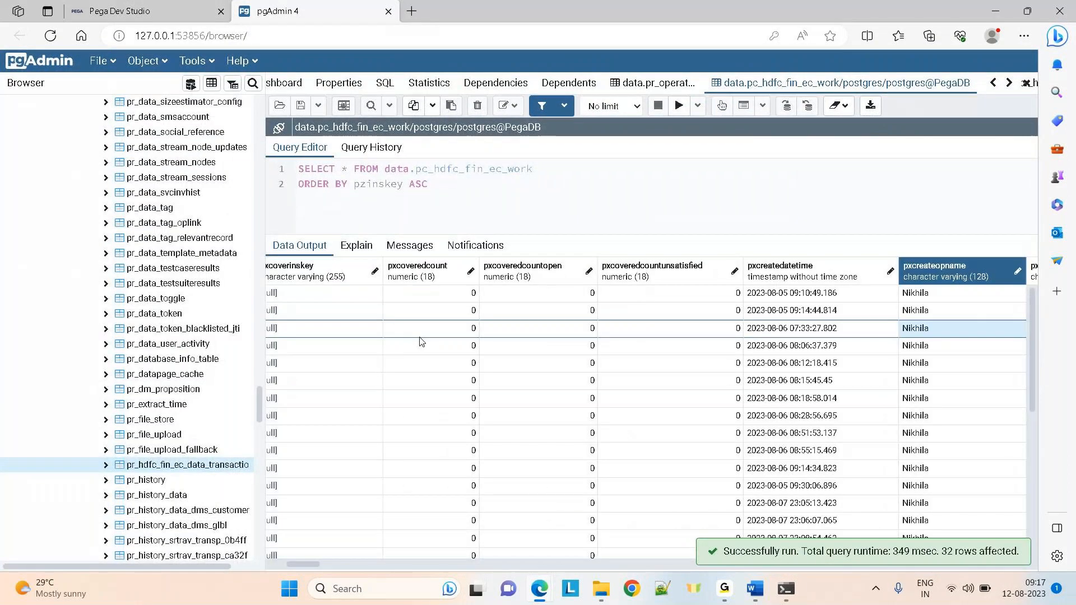
key(Right)
key(Right)
key(Right)
key(Right)
key(Right)
key(Right)
key(Right)
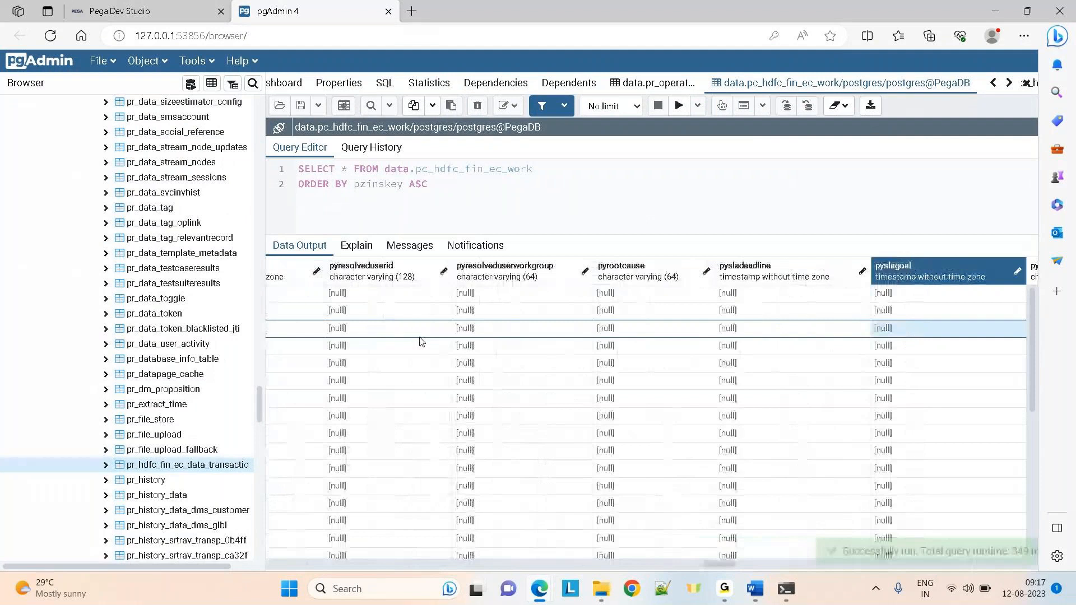
key(Right)
key(Right)
key(Right)
key(Right)
key(Right)
key(Right)
key(Right)
key(Right)
key(Right)
key(Right)
key(Right)
key(Right)
key(Right)
key(Right)
key(Right)
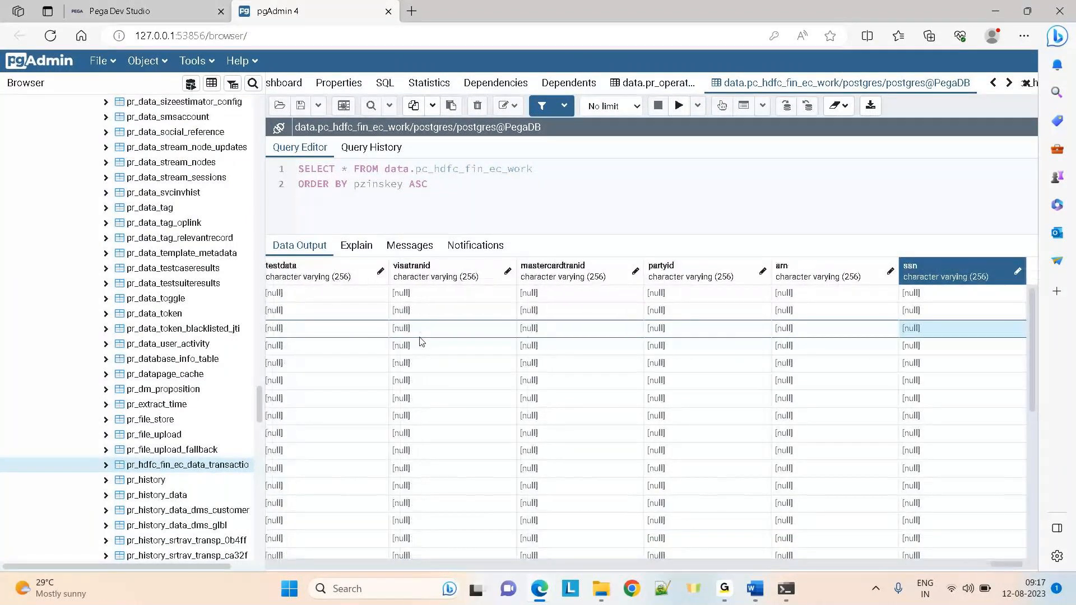
key(Left)
key(Left)
key(Left)
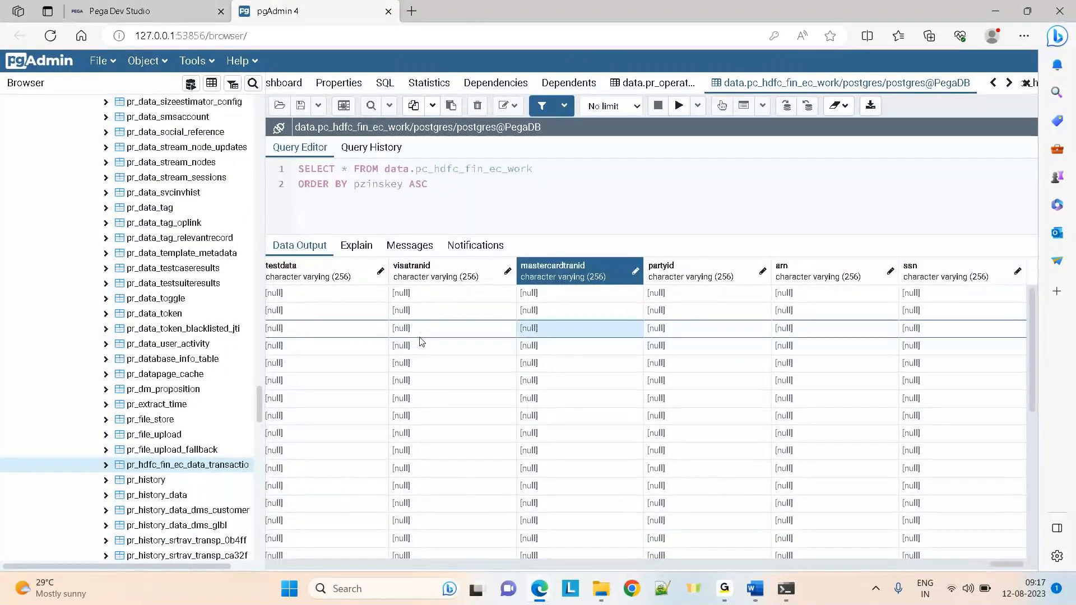
key(Left)
key(Left)
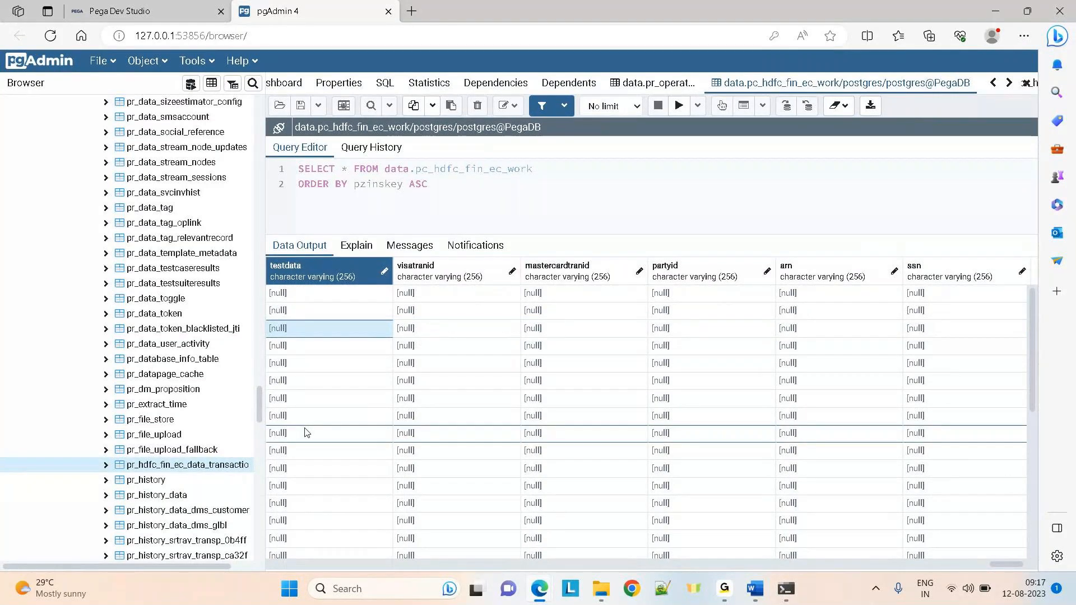
click(163, 9)
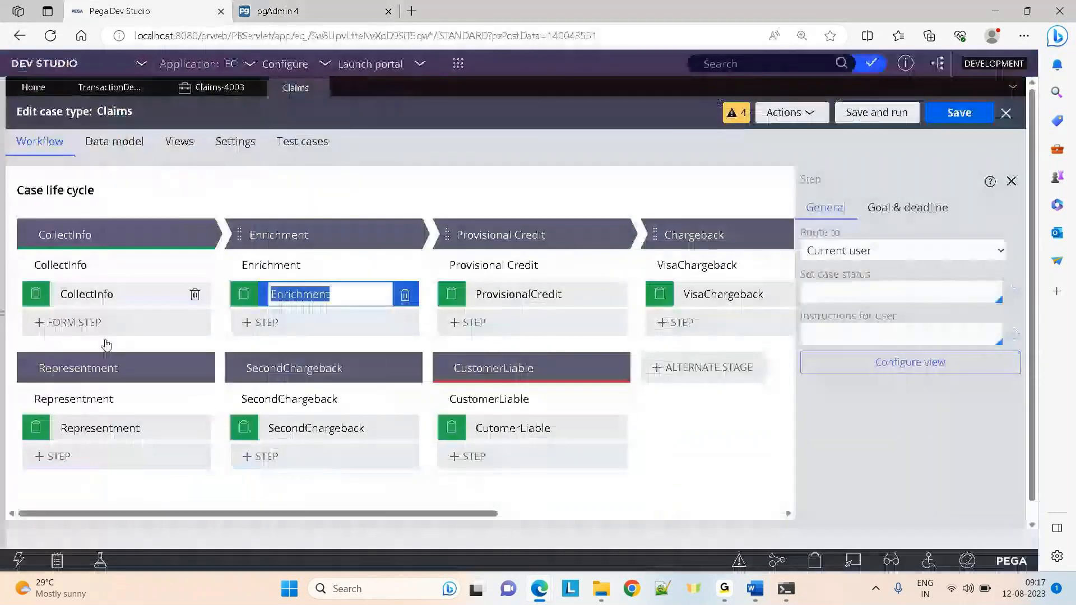
Create a new Claims case, Claims-4004, and submit its CollectInfo form
click(303, 7)
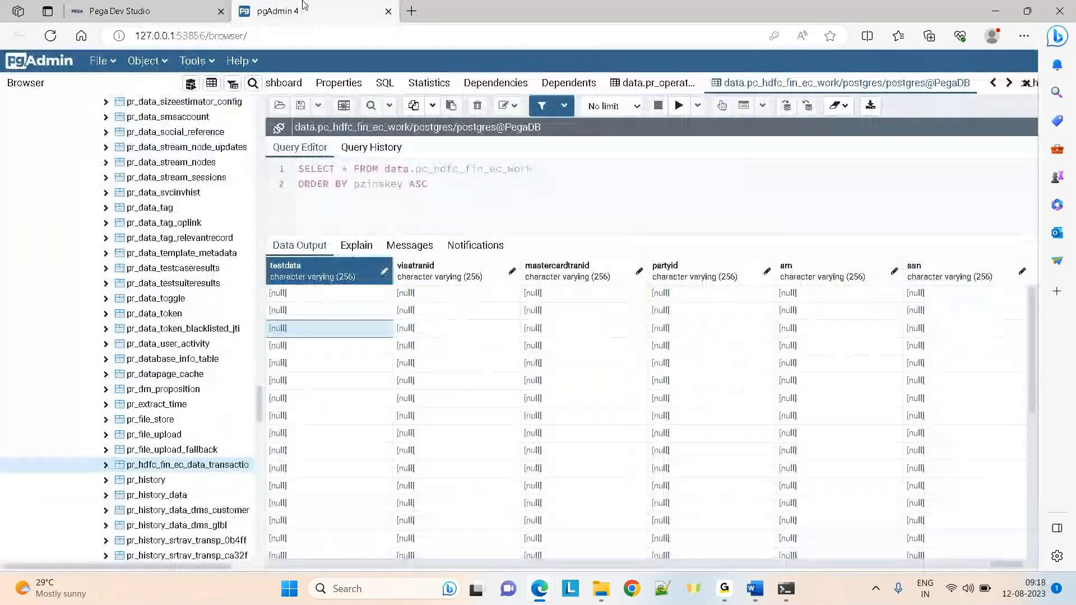
mouse_move(143, 5)
click(143, 6)
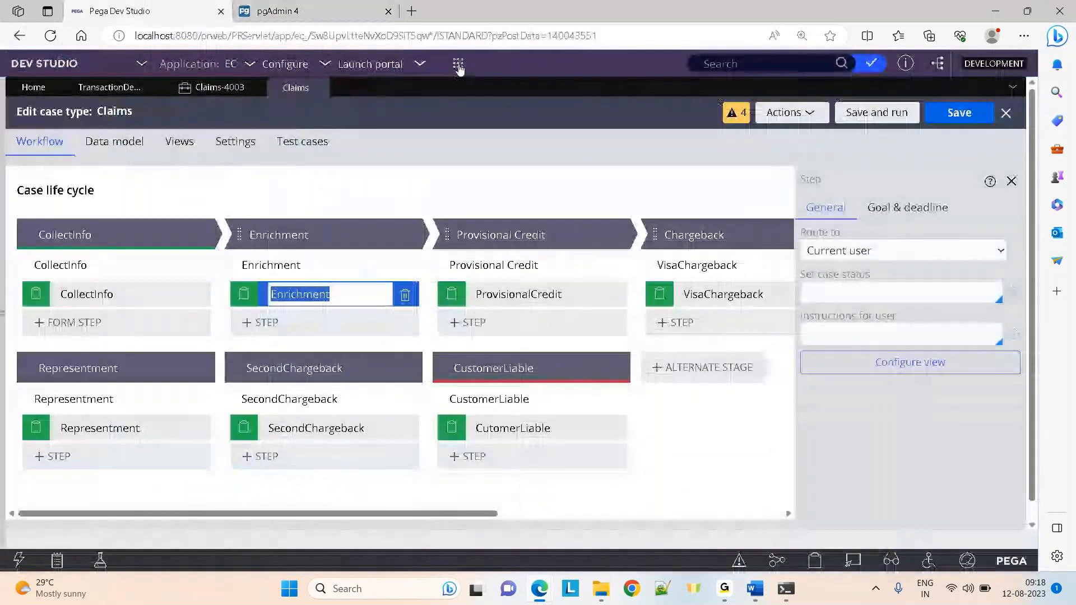
click(458, 65)
click(630, 77)
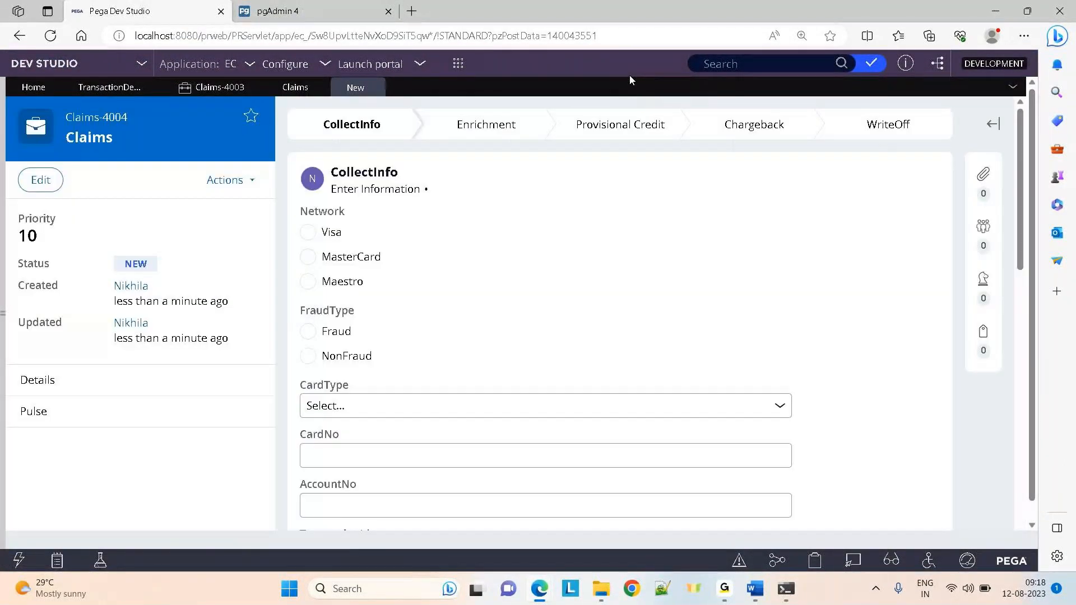
scroll(1022, 200, down, 5)
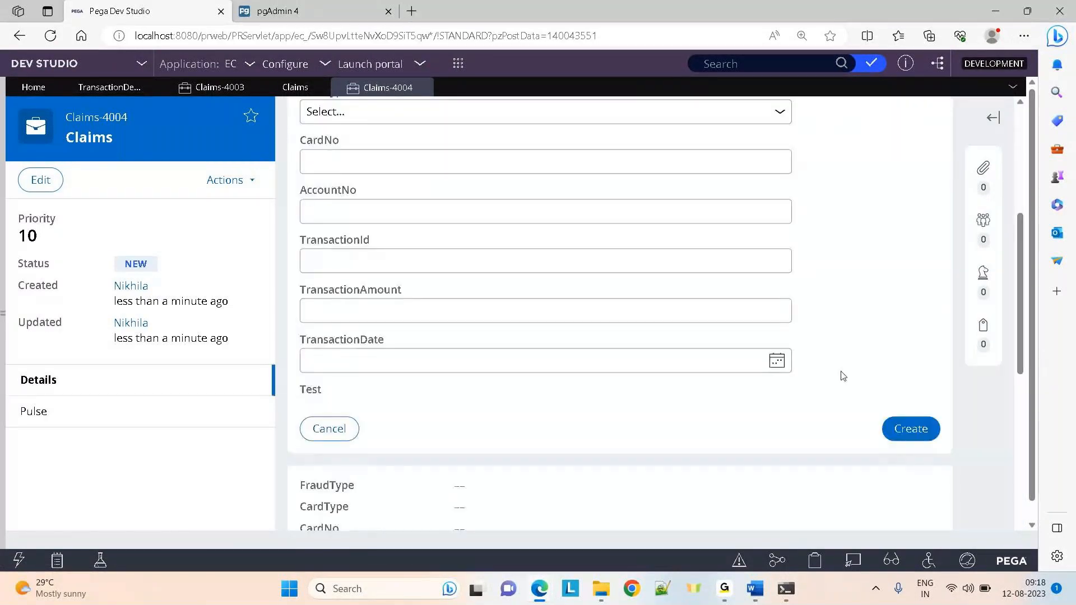
click(925, 433)
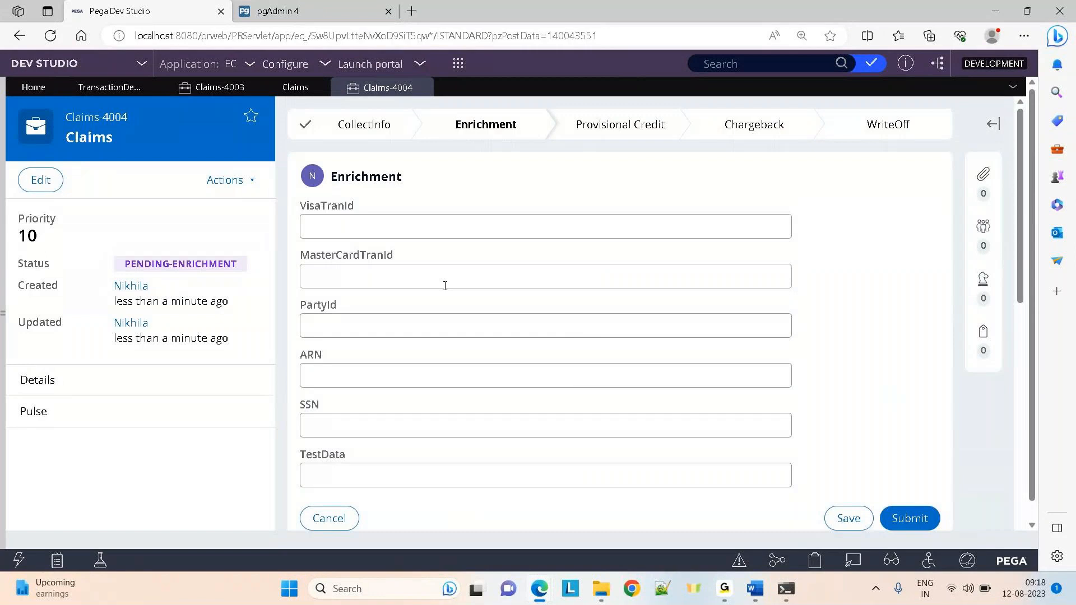
Enter TestData 'ewqeweret' in the Enrichment step, submit it, and switch to pgAdmin
click(358, 475)
text(ewqewerct)
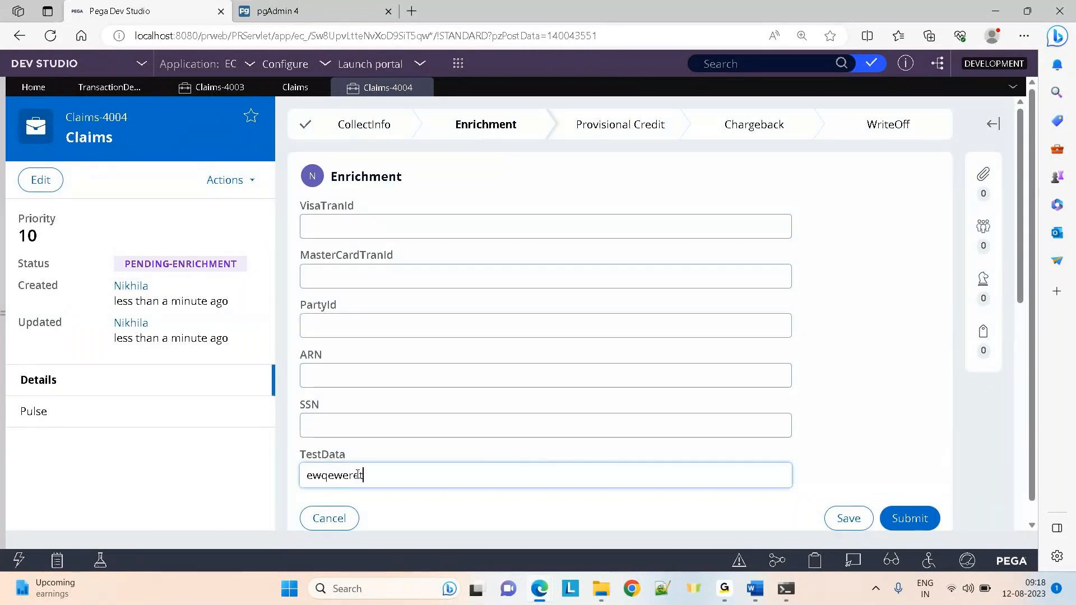
click(905, 520)
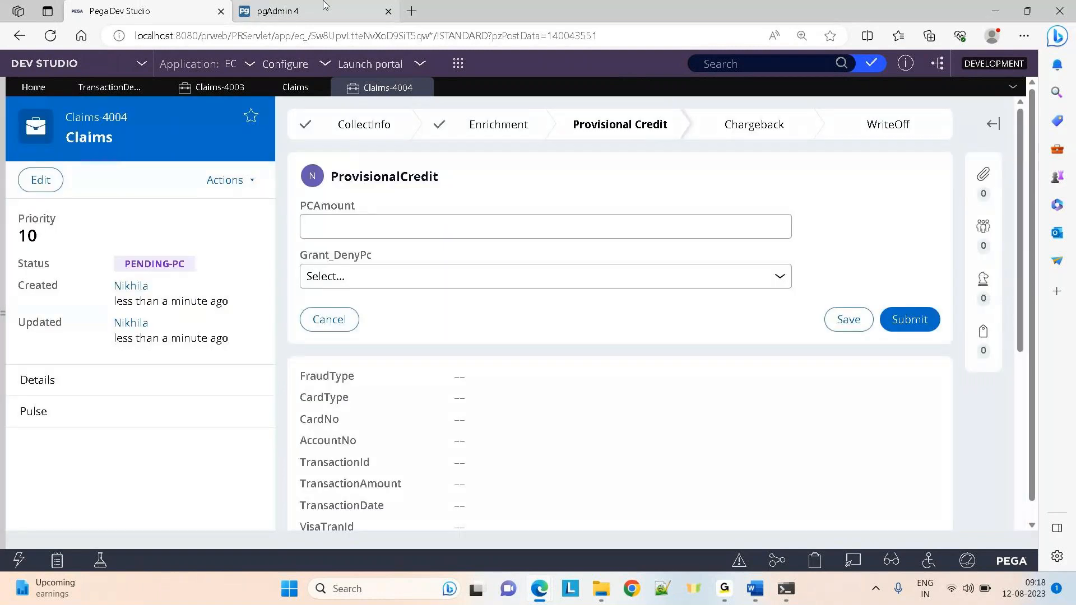
click(322, 7)
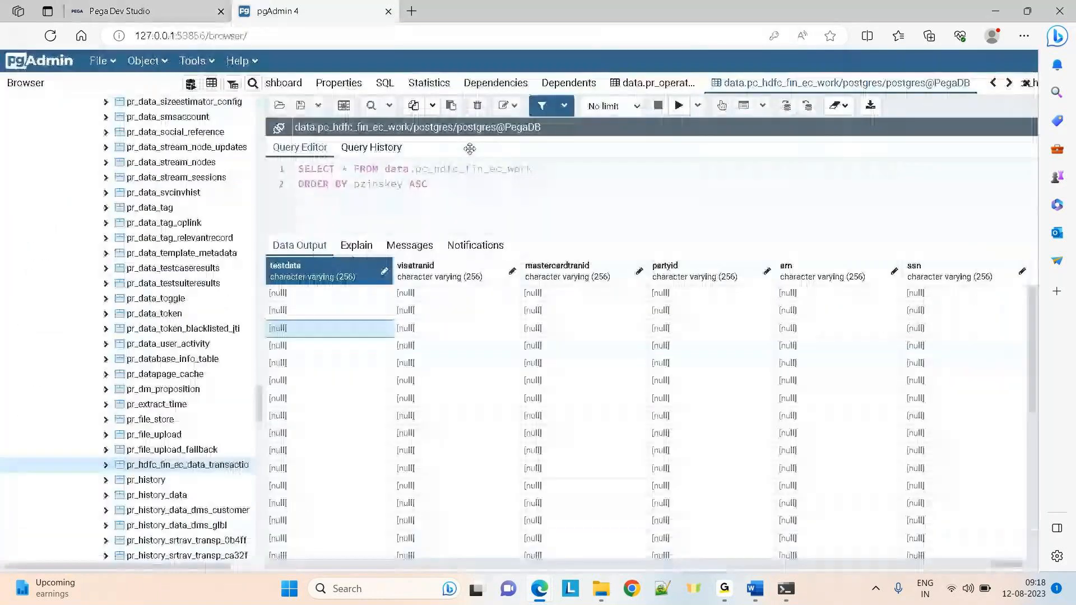
Re-run the work table query and browse row 7's columns out to the current stage columns
click(679, 106)
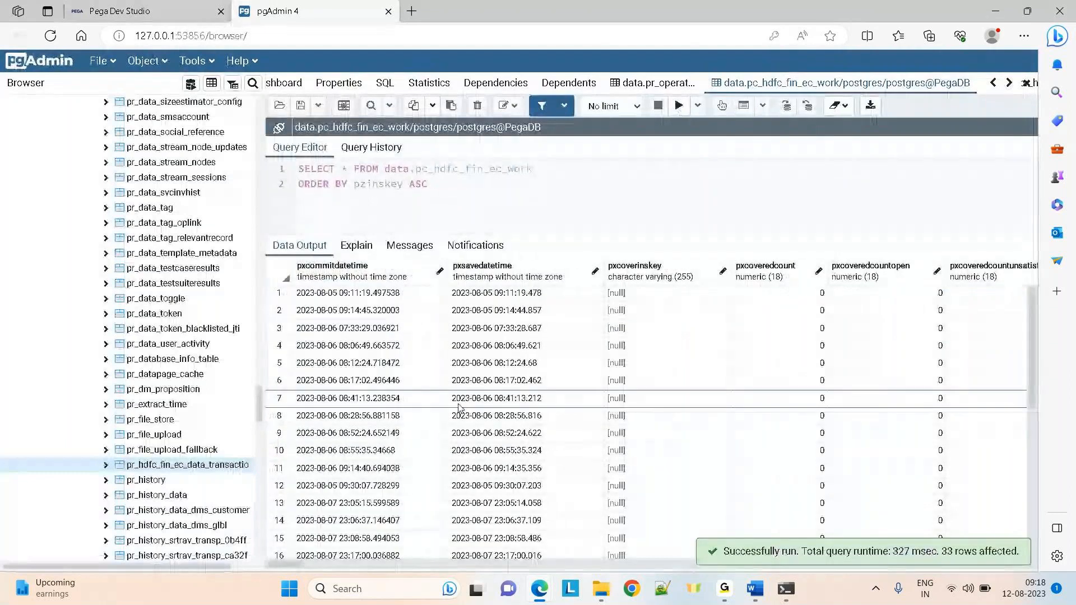
click(458, 406)
key(Right)
key(Right)
key(Right)
key(Right)
key(Right)
key(Right)
key(Right)
key(Right)
key(Right)
key(Right)
key(Right)
key(Right)
key(Right)
key(Right)
key(Right)
key(Right)
key(Right)
key(Right)
key(Right)
key(Right)
key(Right)
key(Right)
key(Right)
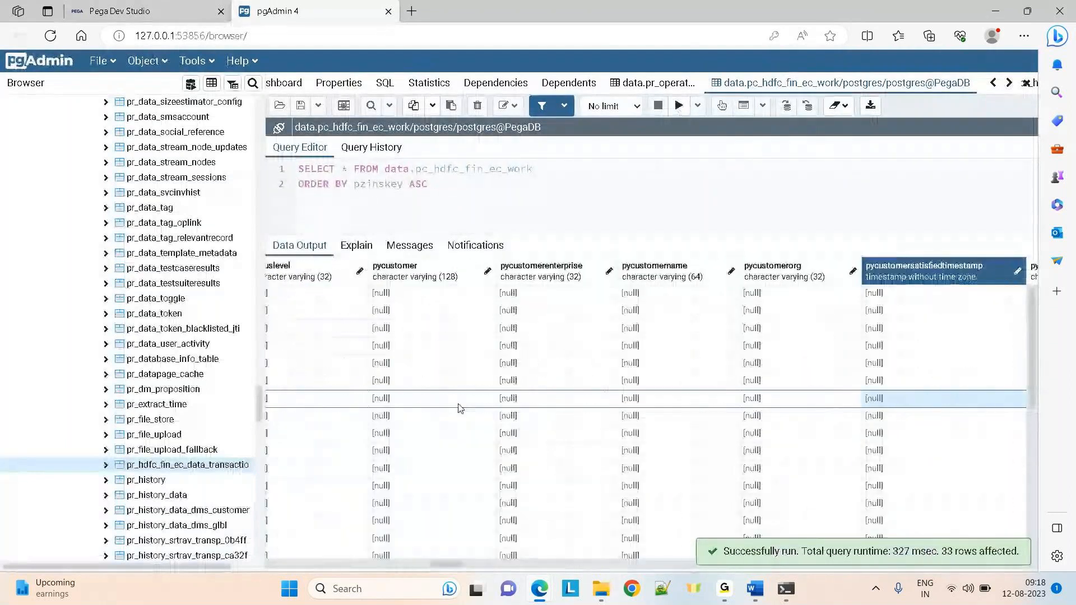
key(Right)
key(Right)
key(Right)
key(Right)
key(Right)
key(Right)
key(Right)
key(Right)
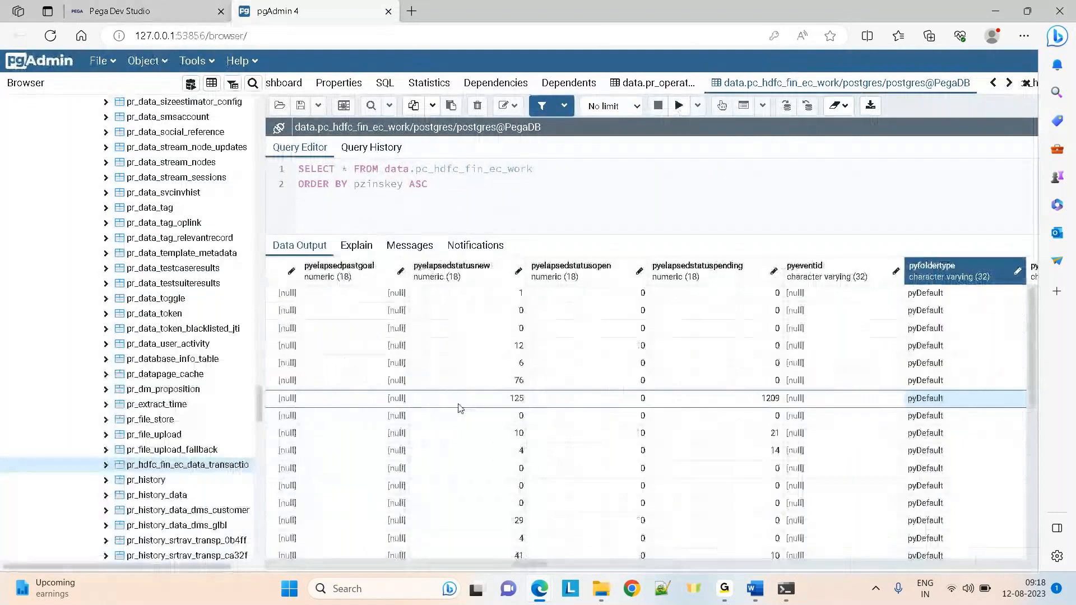
key(Right)
key(Right)
key(Right)
key(Right)
key(Right)
key(Right)
key(Right)
key(Right)
key(Right)
key(Right)
key(Right)
key(Right)
key(Right)
key(Right)
key(Right)
key(Right)
key(Right)
key(Right)
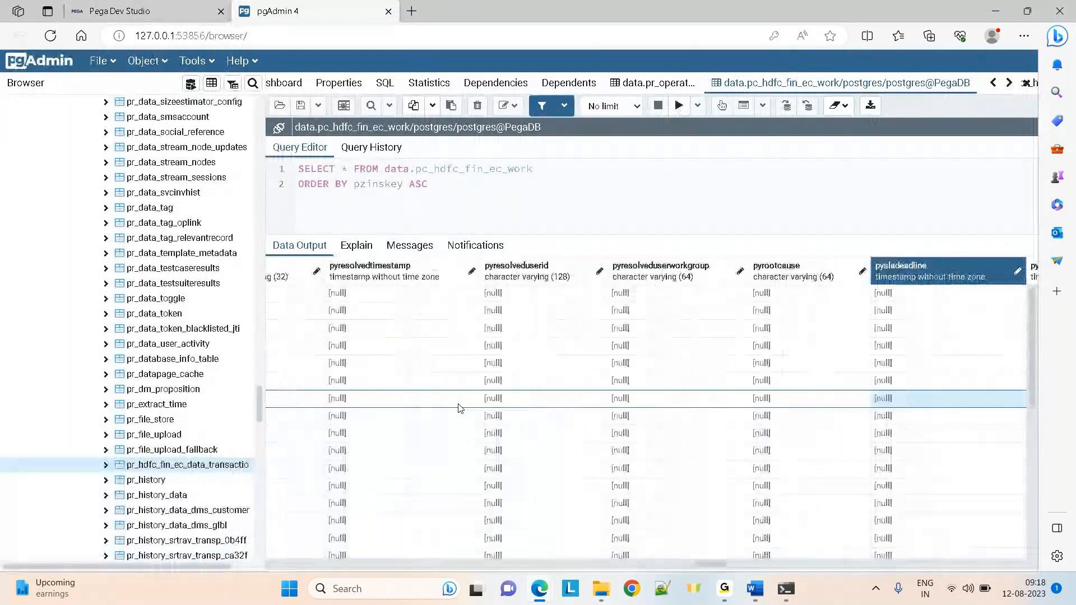
key(Right)
key(Right)
key(Right)
key(Right)
key(Right)
key(Right)
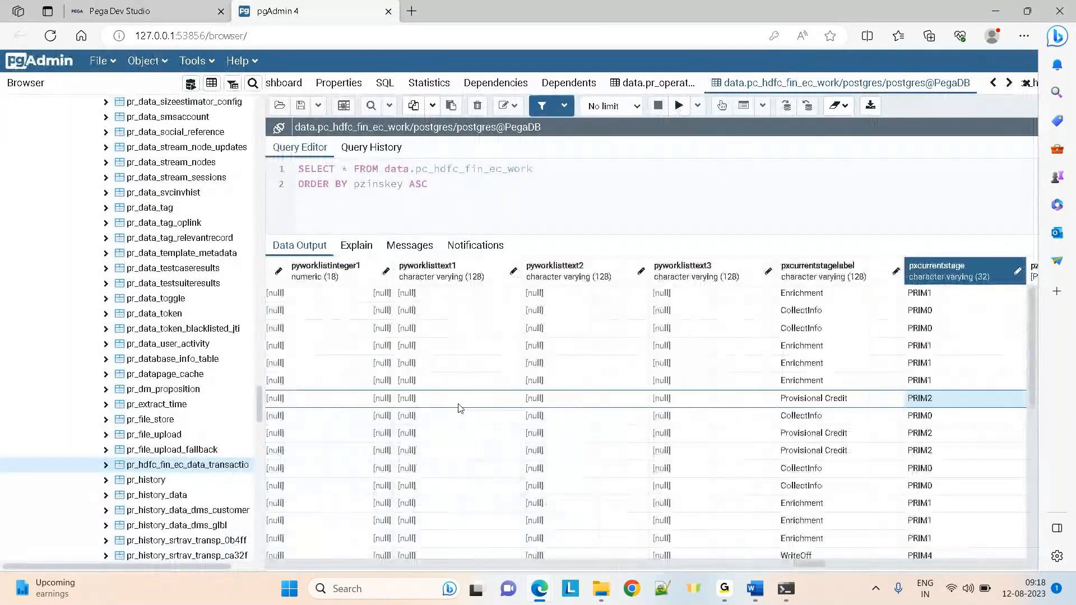
key(Right)
key(Right)
key(Right)
key(Right)
key(Right)
key(Right)
key(Right)
key(Right)
key(Right)
key(Right)
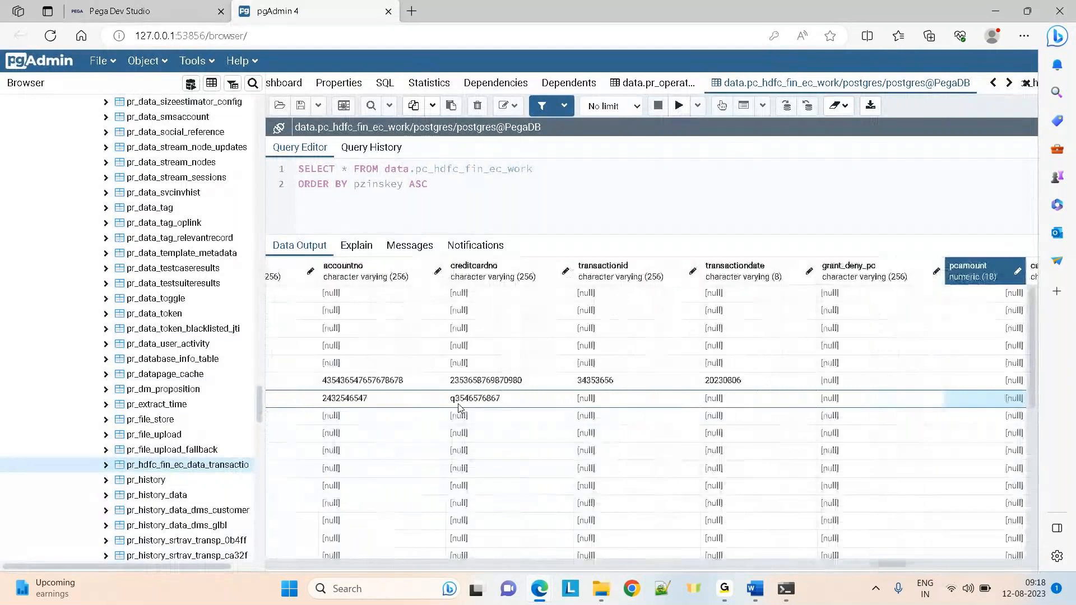
key(Left)
key(Left)
key(Left)
key(Left)
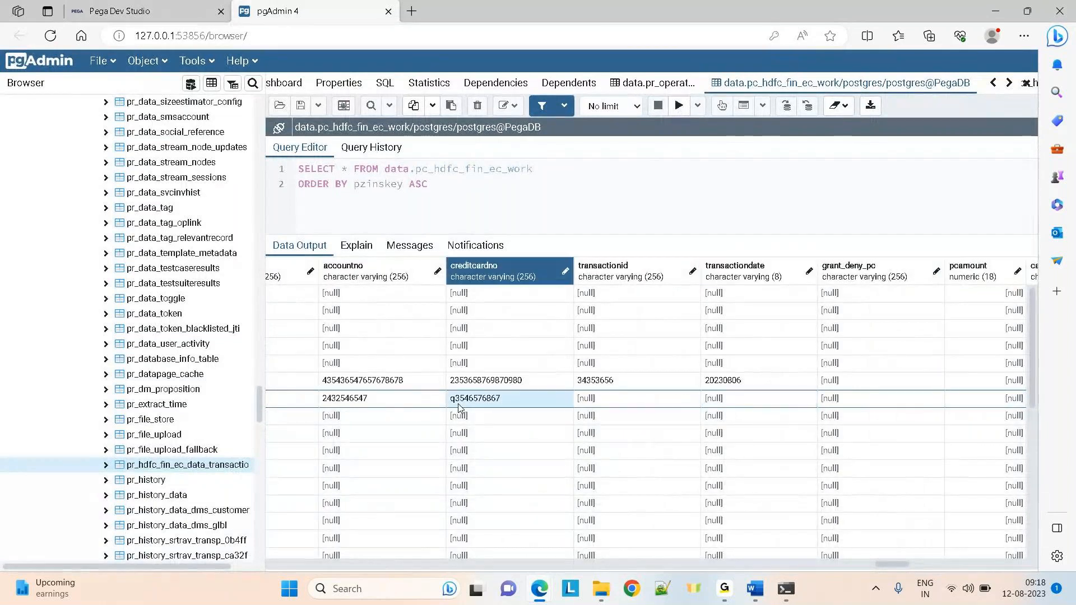
key(Left)
key(Left)
key(Left)
key(Left)
key(Left)
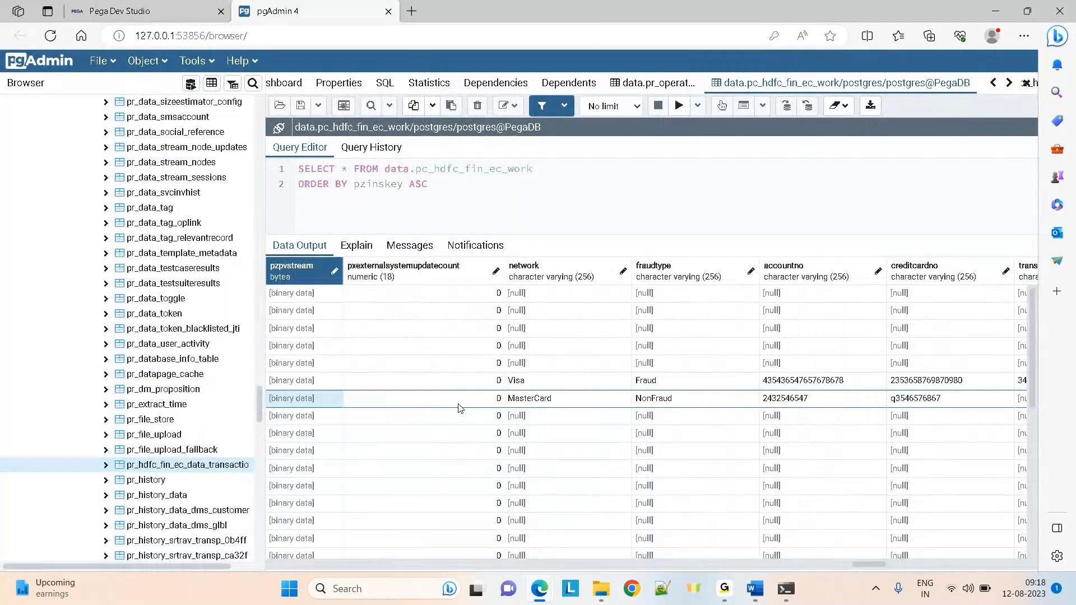
Find the testdata column and confirm the newest row holds 'ewqeweret'
key(Right)
key(Right)
key(Right)
key(Right)
key(Right)
key(Right)
key(Right)
key(Right)
key(Right)
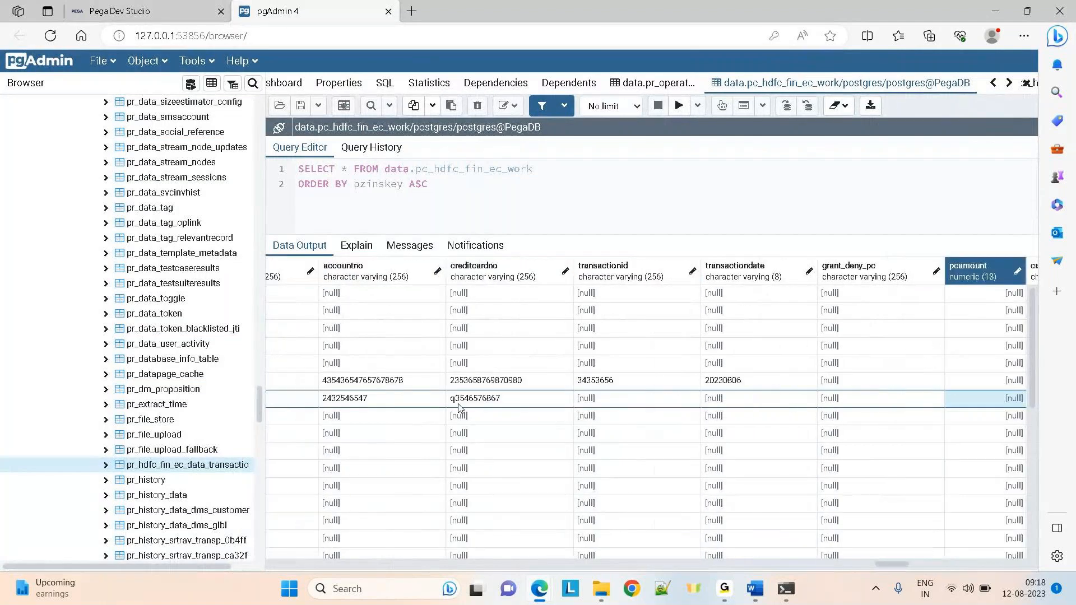
key(Right)
key(Right)
key(Right)
key(Right)
key(Right)
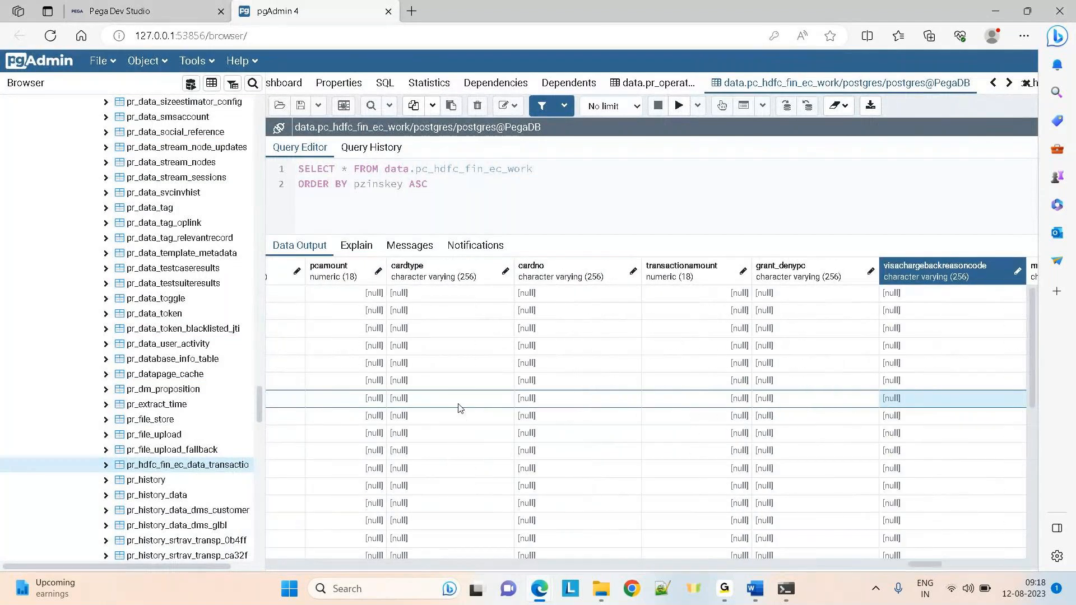
key(Right)
key(Right)
key(Right)
key(Right)
key(Right)
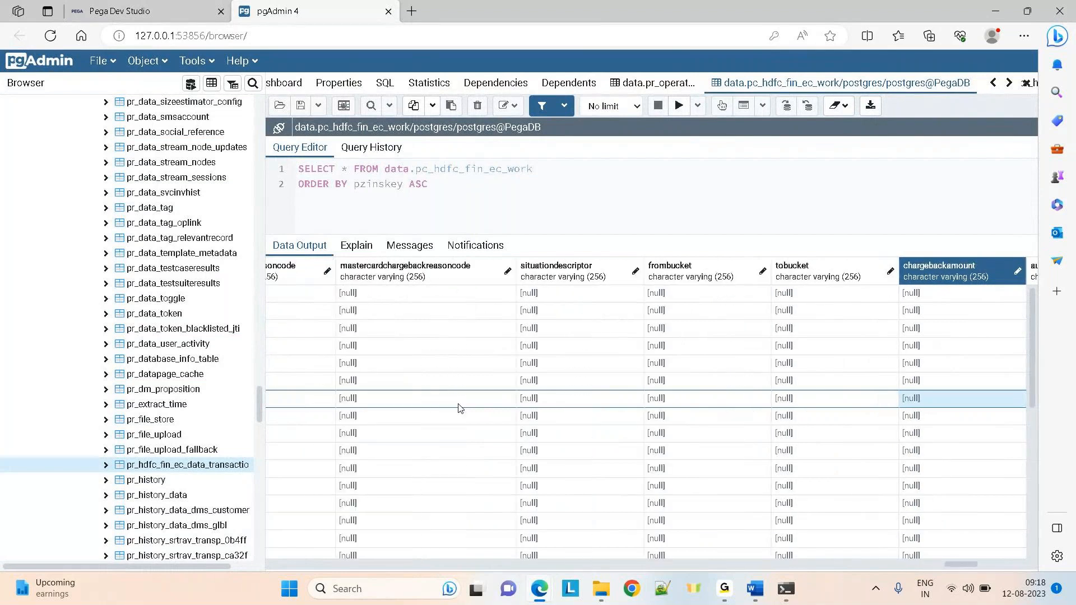
key(Right)
key(Right)
key(Right)
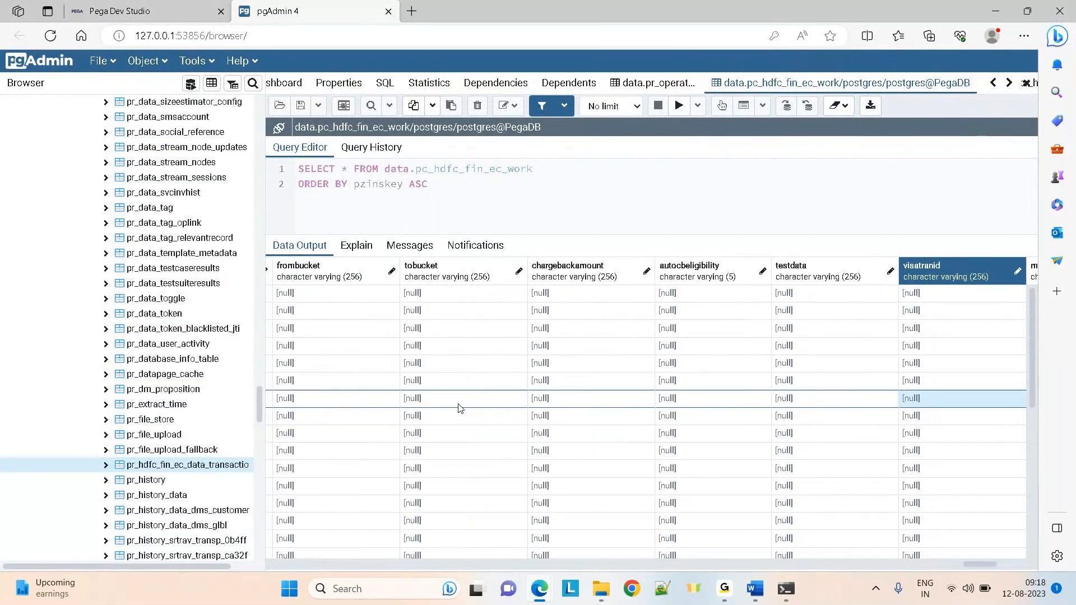
key(Left)
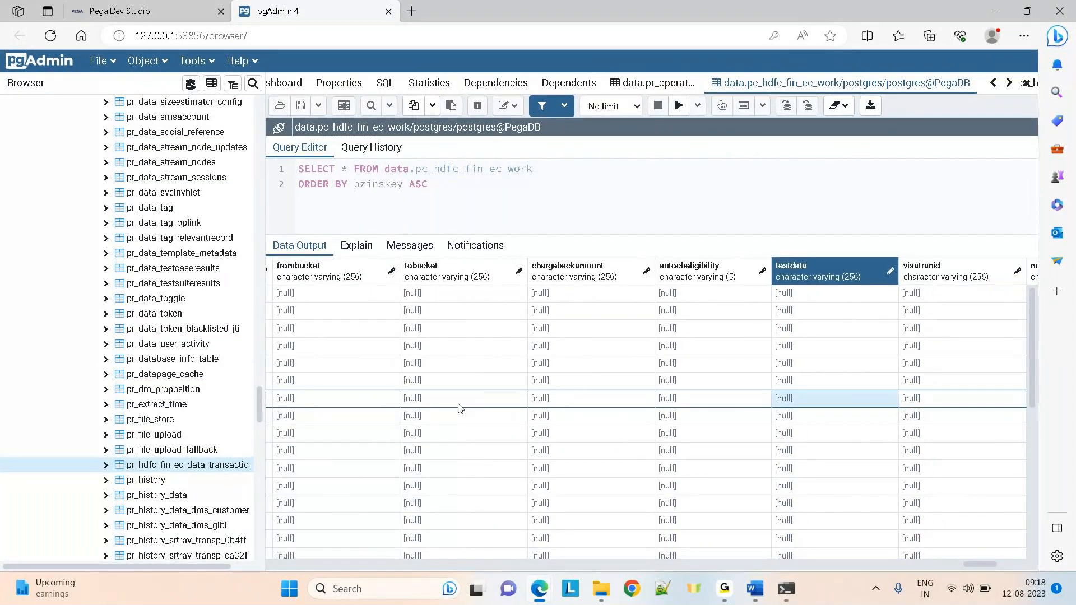
key(Down)
key(Down)
key(Down)
key(Down)
key(Down)
key(Down)
key(Down)
key(Down)
key(Down)
key(Down)
key(Down)
key(Down)
key(Down)
key(Down)
key(Down)
key(Down)
key(Down)
key(Down)
key(Down)
key(Down)
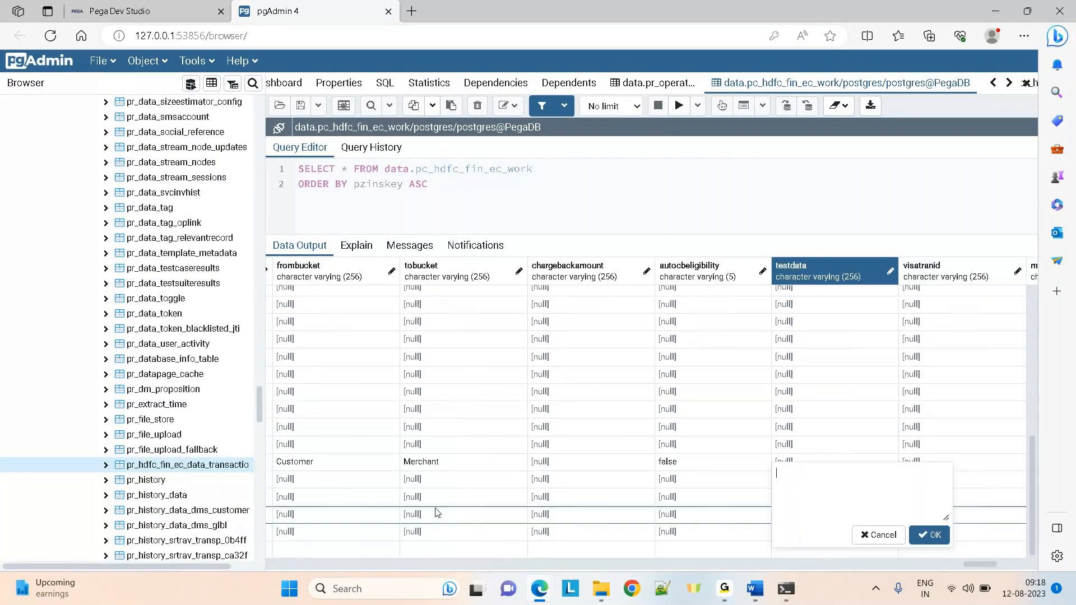
text(ewqeweret)
key(Return)
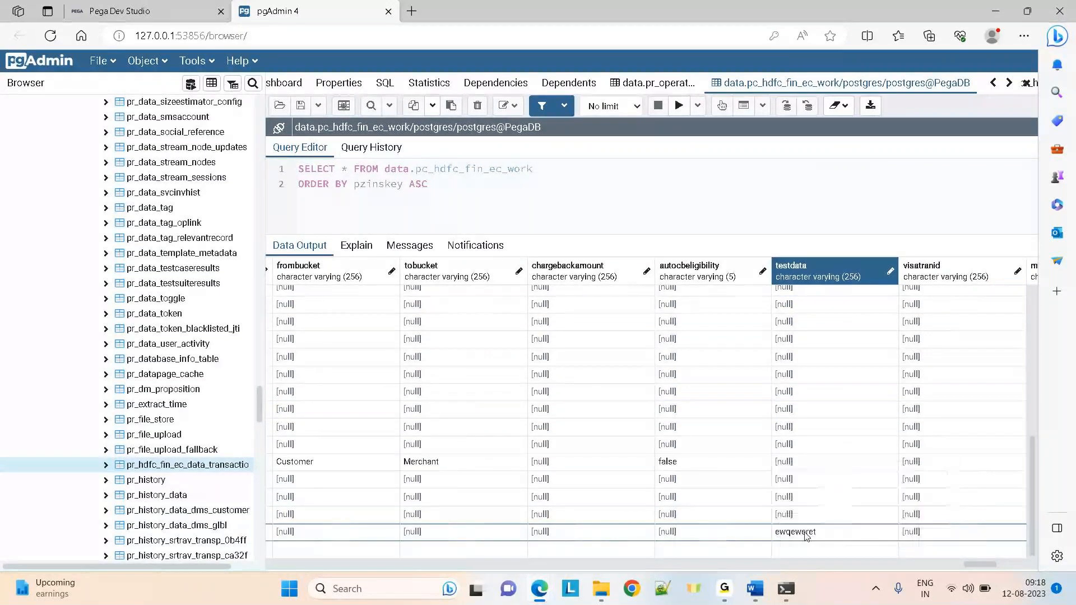
click(806, 535)
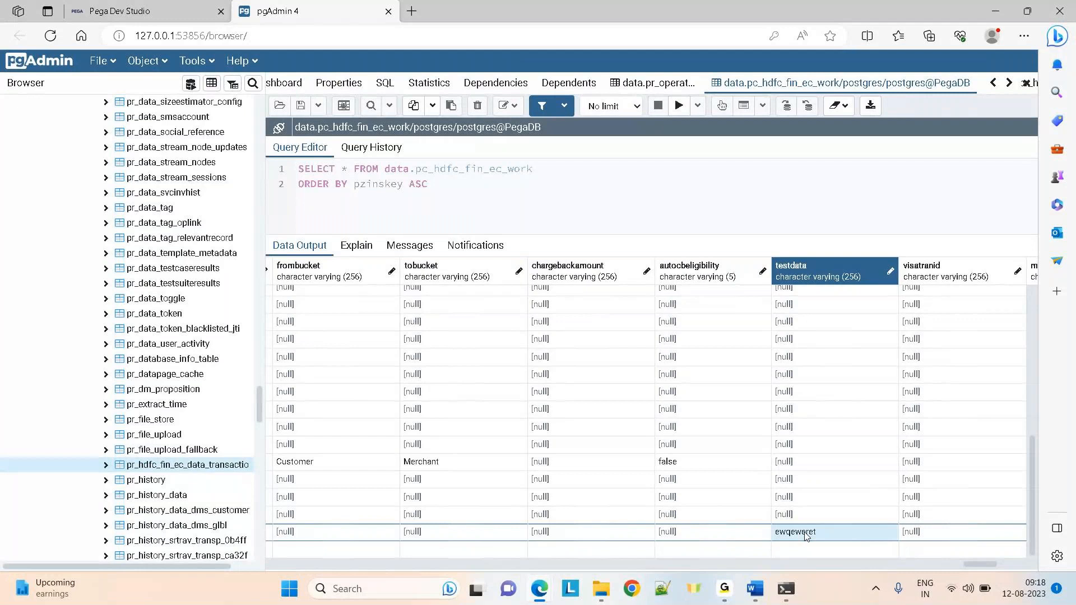
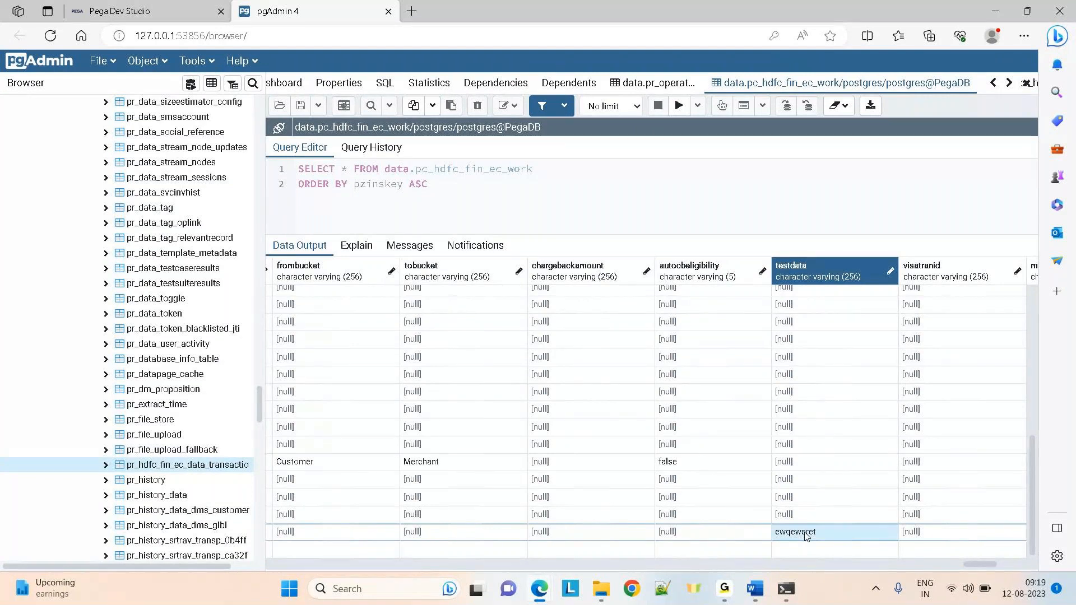
Return to Pega Dev Studio with case Claims-4004 showing at its Provisional Credit step
click(144, 5)
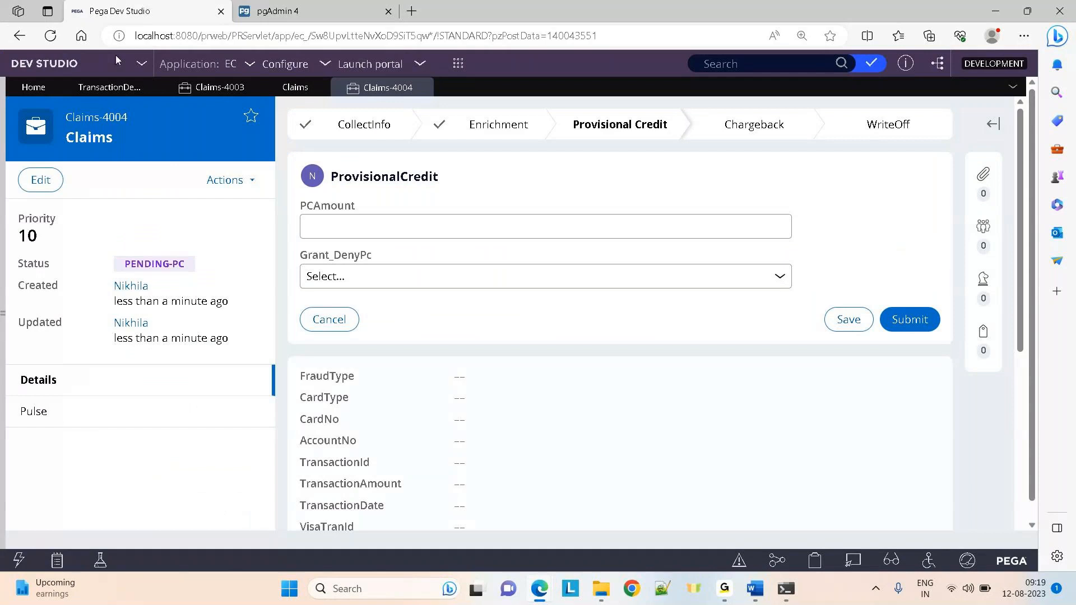
In App Explorer, start a new property on the HDFC-Fin-EC-Work-Claims class
click(3, 303)
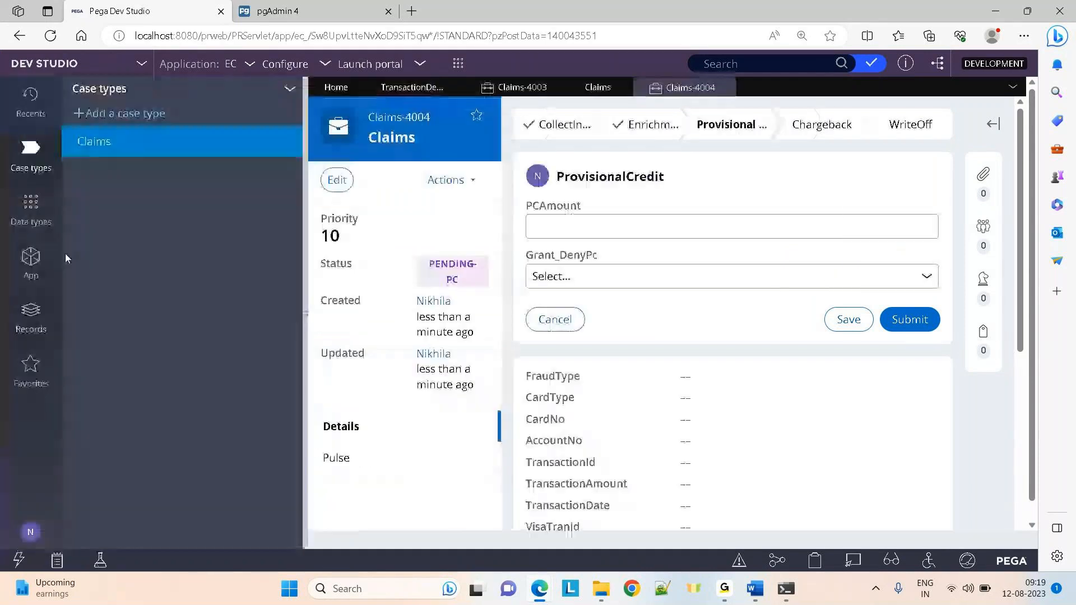
click(32, 261)
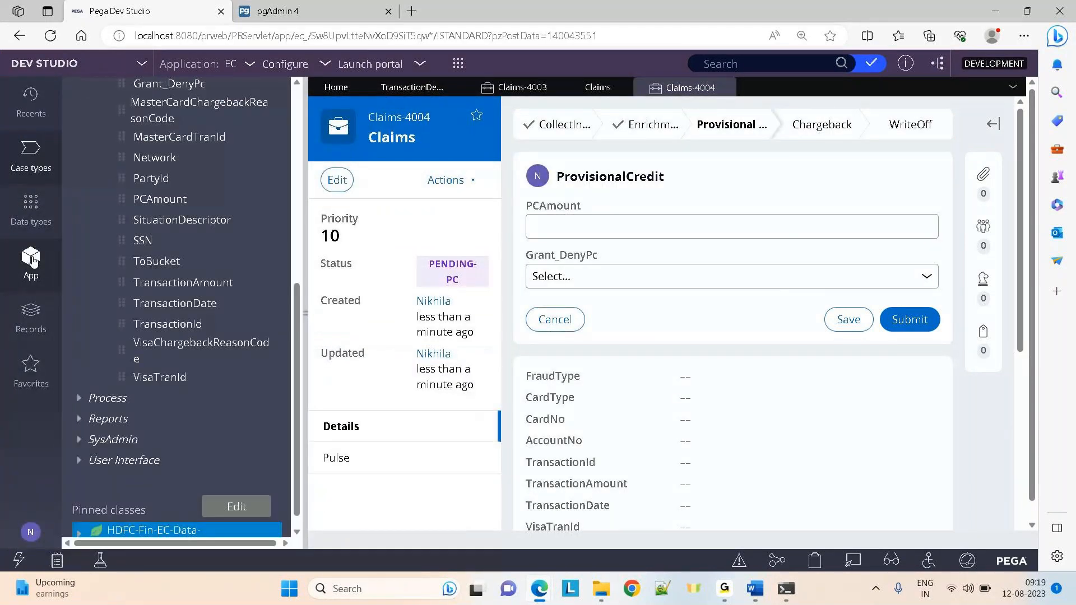
drag(295, 342, 295, 161)
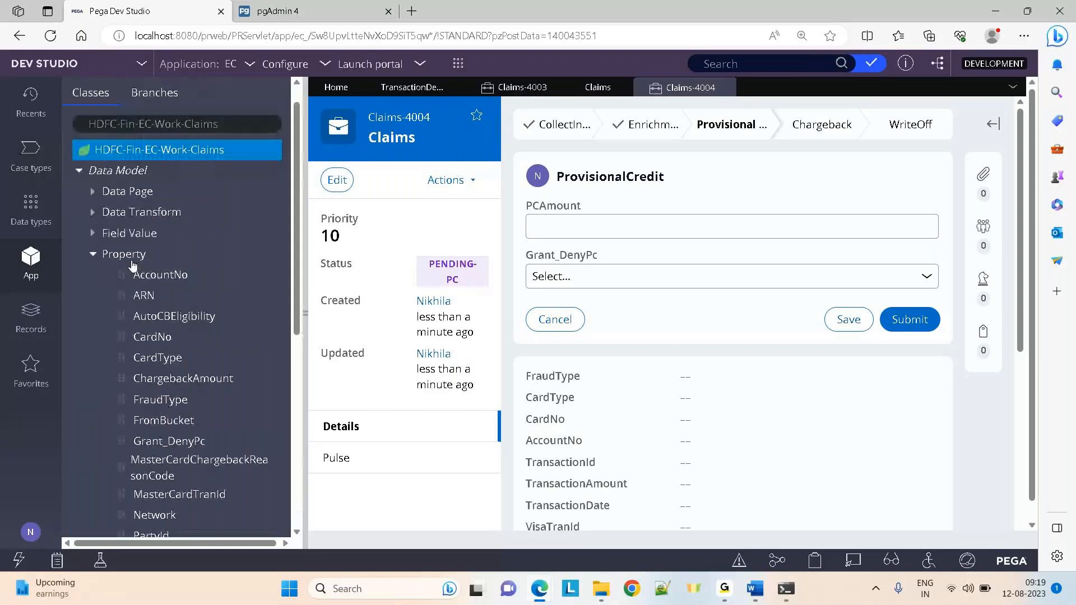
click(131, 261)
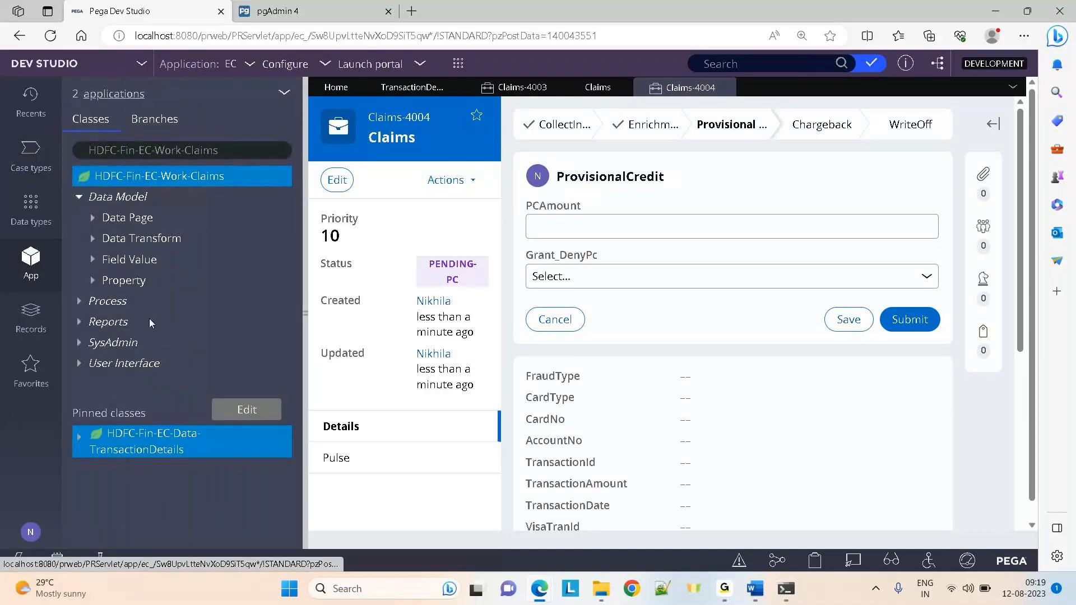
right_click(113, 280)
click(159, 280)
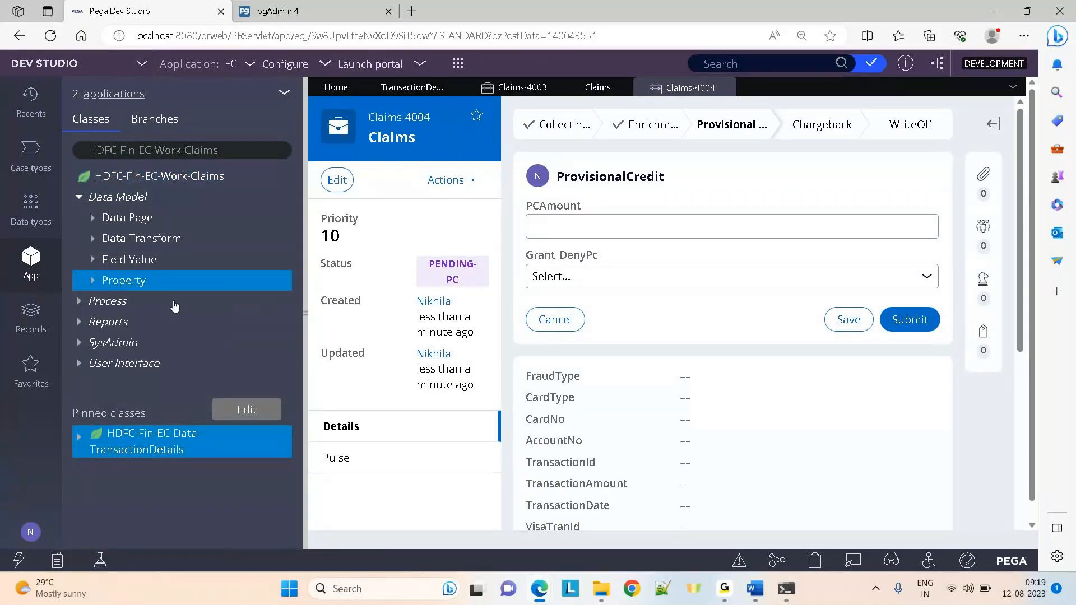
Label the new Text property TestInput, create it, and save the rule
click(389, 217)
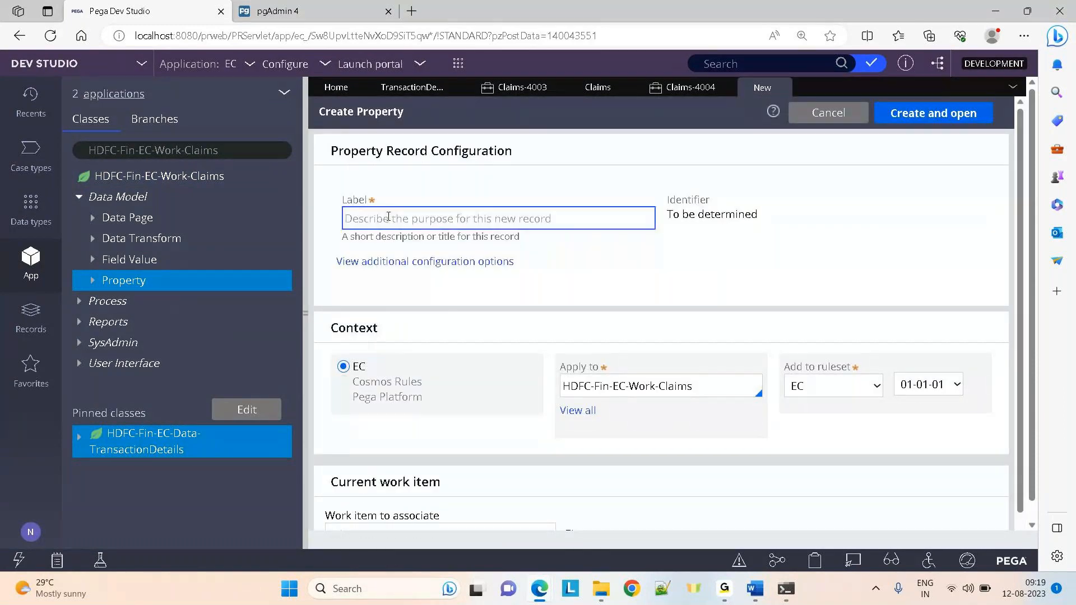
text(TestIn)
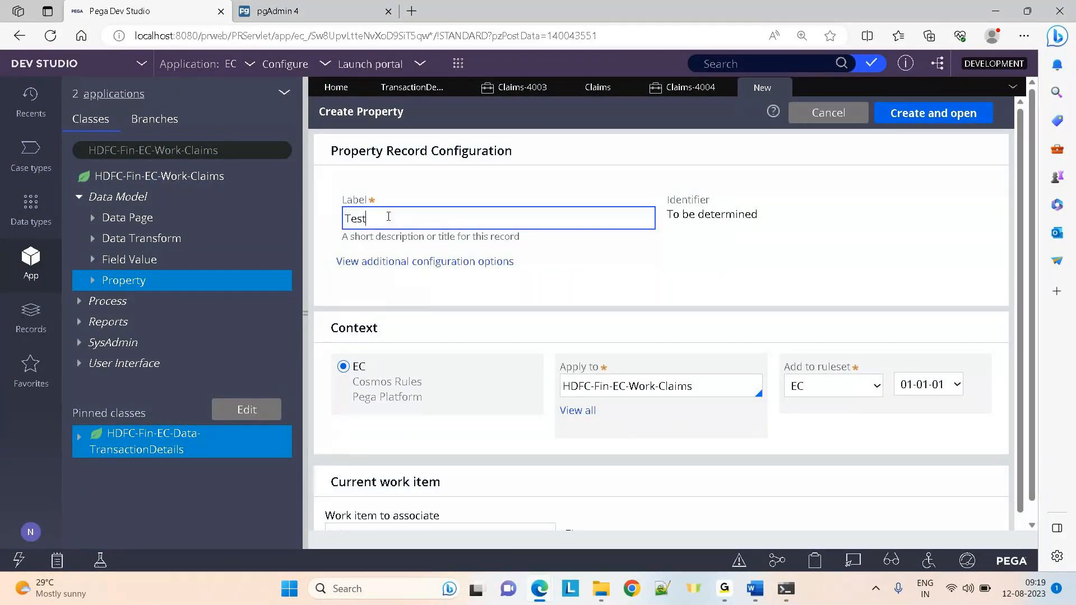
text(pu)
click(908, 115)
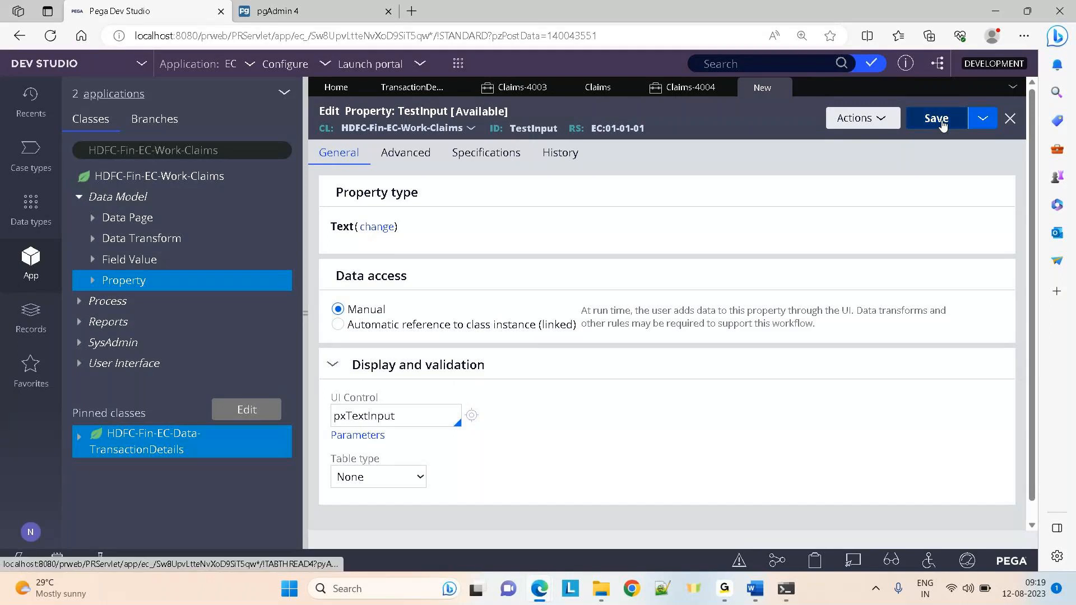
click(942, 120)
click(336, 11)
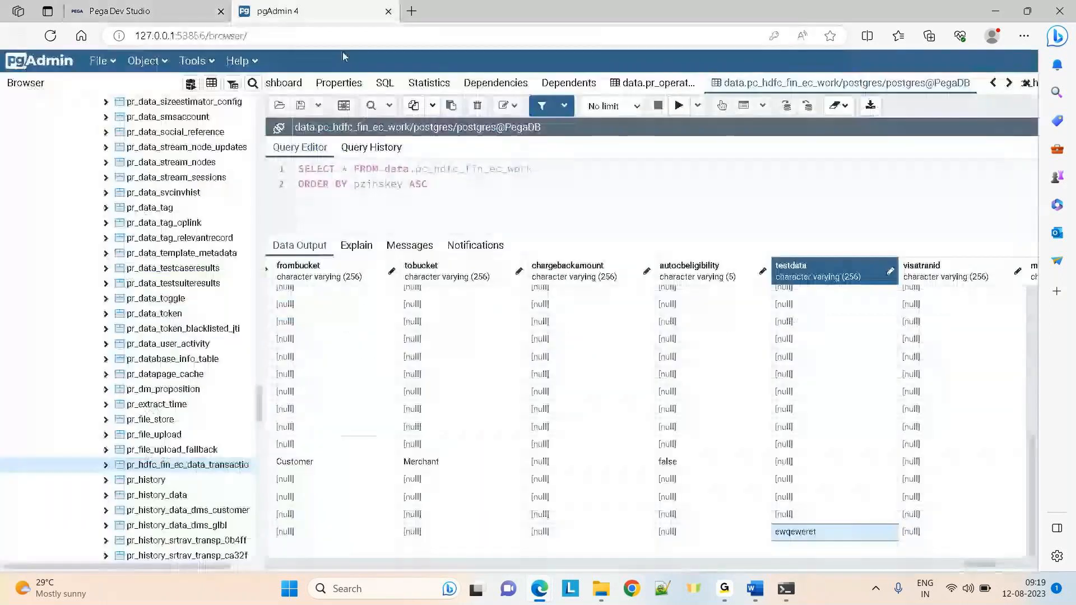
Refresh the work table, re-run the query, and scan row 8 through testdata and autocbeligibility
right_click(160, 465)
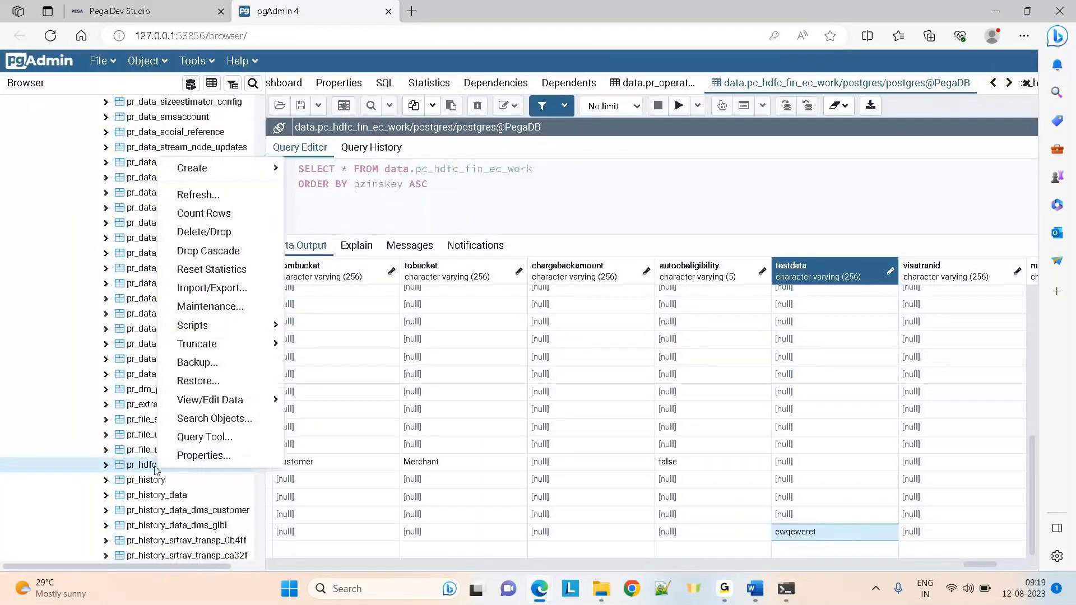
click(181, 196)
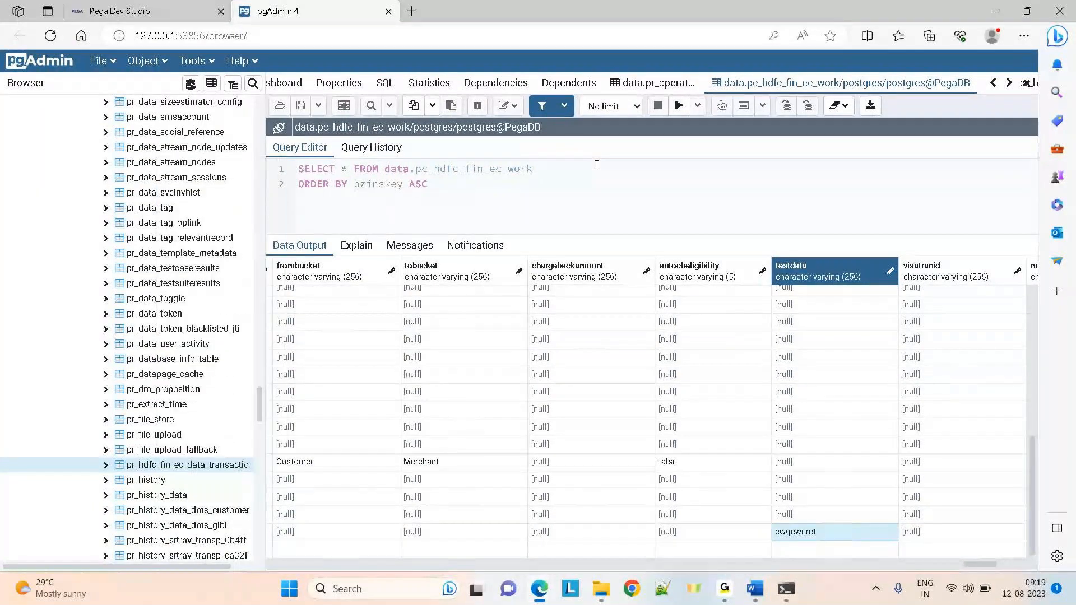
click(678, 106)
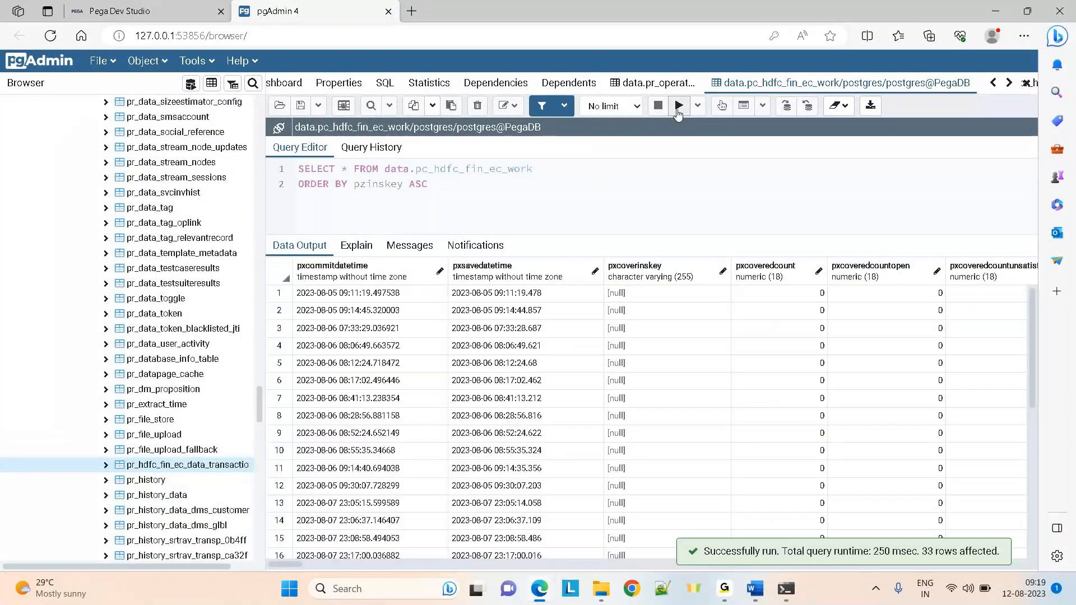
click(533, 413)
key(Right)
key(Right)
key(Right)
key(Right)
key(Right)
key(Right)
key(Right)
key(Right)
key(Right)
key(Right)
key(Right)
key(Right)
key(Right)
key(Right)
key(Right)
key(Right)
key(Right)
key(Right)
key(Right)
key(Right)
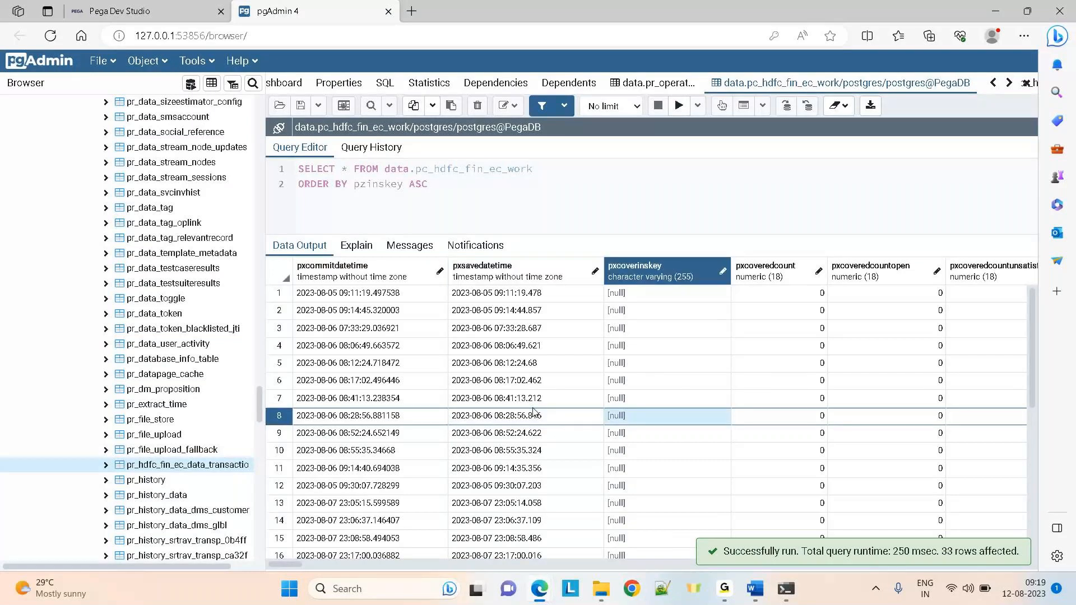
key(Right)
key(Right)
key(Right)
key(Right)
key(Right)
key(Right)
key(Right)
key(Right)
key(Right)
key(Right)
key(Right)
key(Right)
key(Right)
key(Right)
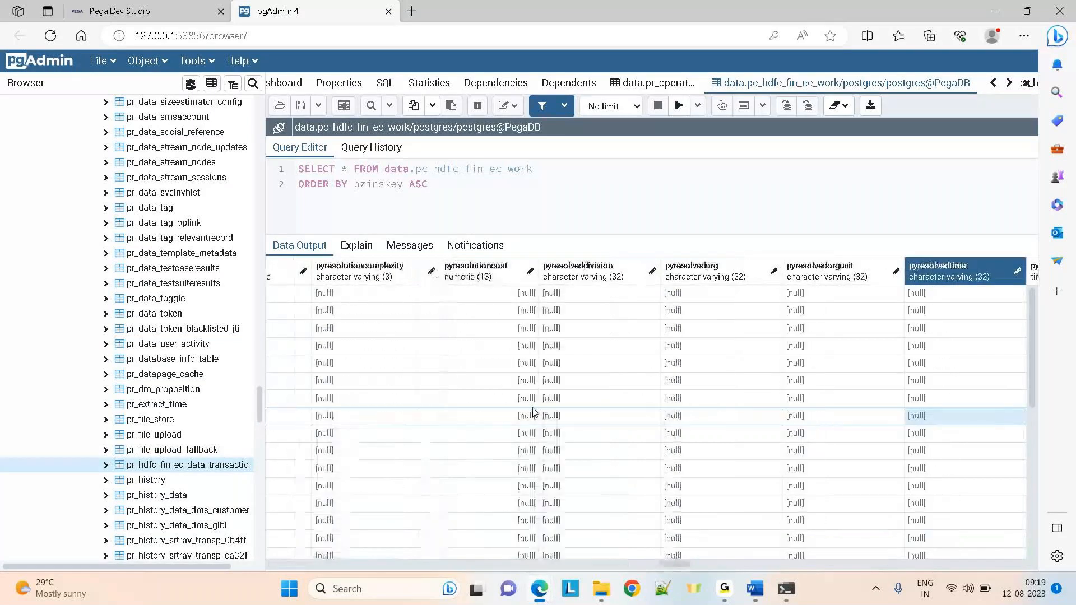
key(Right)
key(Right)
key(Right)
key(Right)
key(Right)
key(Right)
key(Right)
key(Right)
key(Right)
key(Right)
key(Right)
key(Right)
key(Right)
key(Right)
key(Right)
key(Right)
key(Right)
key(Right)
key(Right)
key(Right)
key(Right)
key(Right)
key(Right)
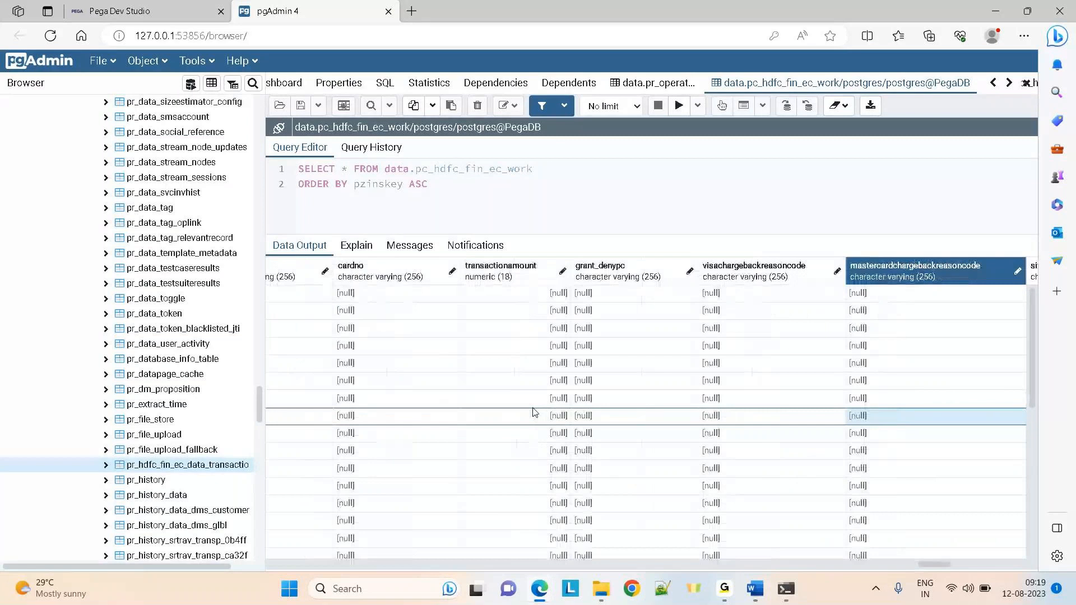
key(Right)
key(Right)
key(Right)
key(Right)
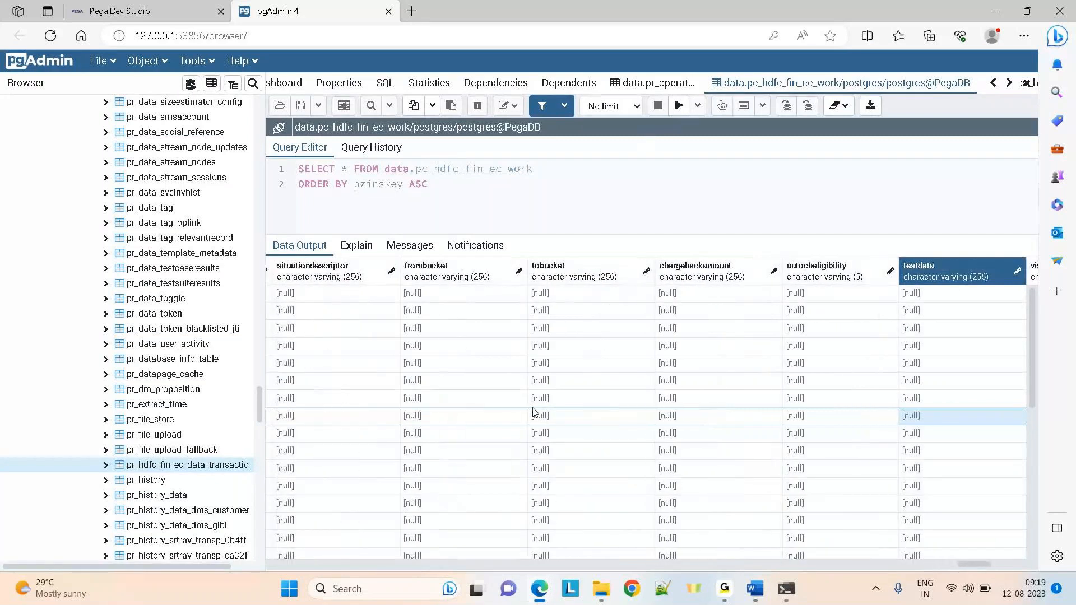
key(Right)
key(Right)
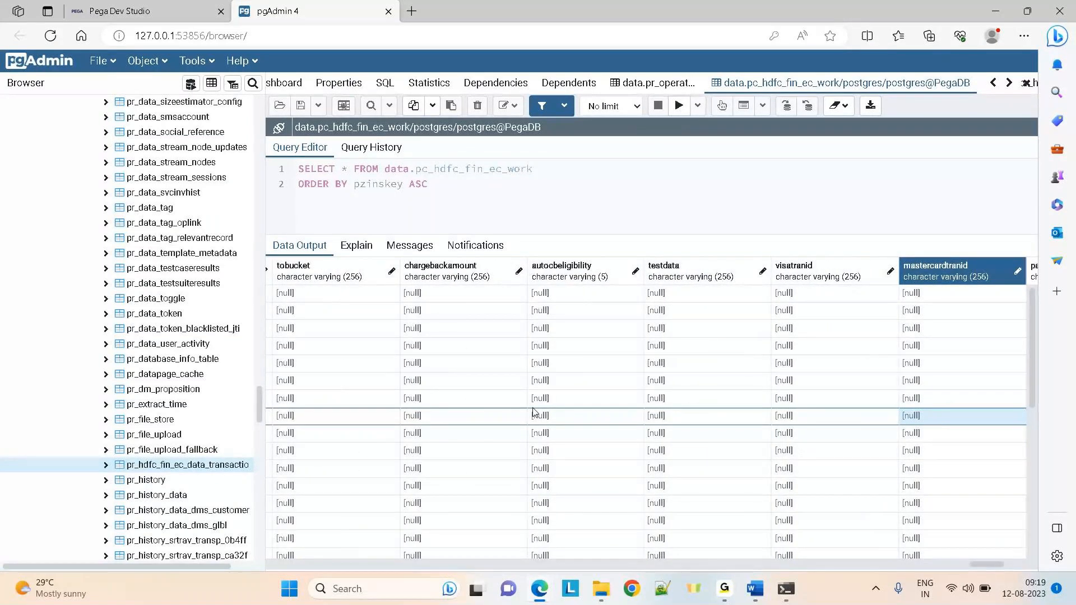
key(Right)
key(Right)
key(Right)
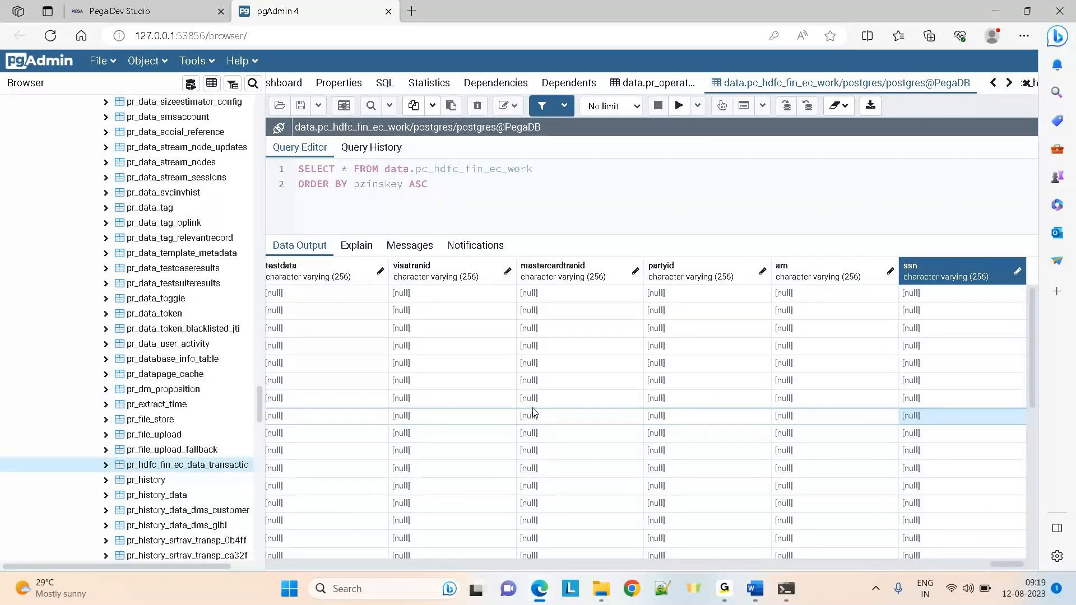
key(Left)
key(Left)
key(Left)
key(Left)
key(Left)
key(Left)
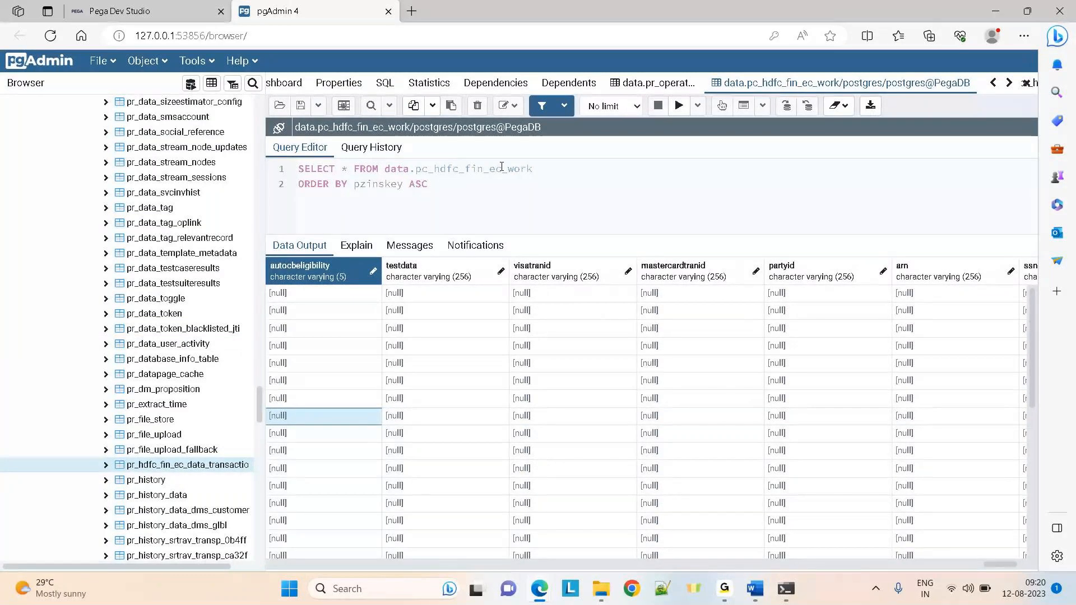
Count the table's rows, rerun the query, and check row 2's testdata columns before returning to Pega
right_click(174, 466)
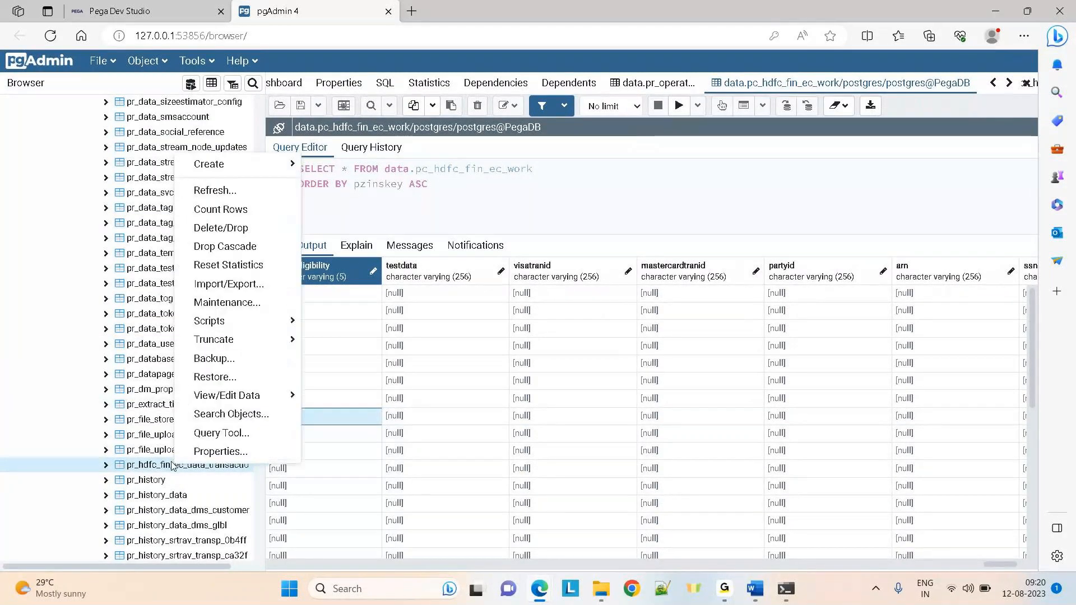
click(207, 210)
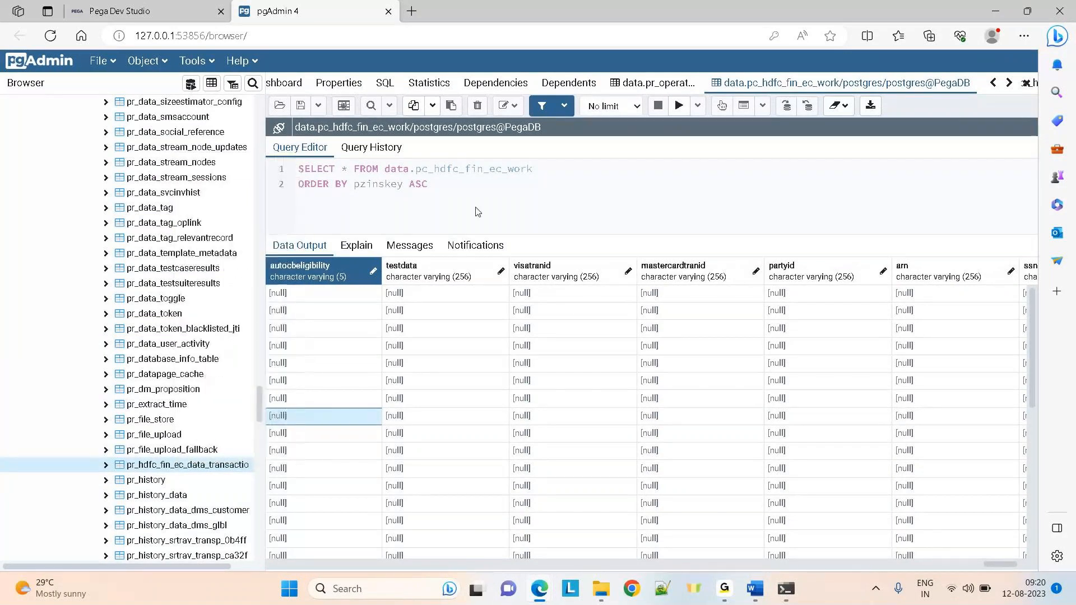
click(677, 105)
click(493, 317)
key(Right)
key(Right)
key(Right)
key(Right)
key(Right)
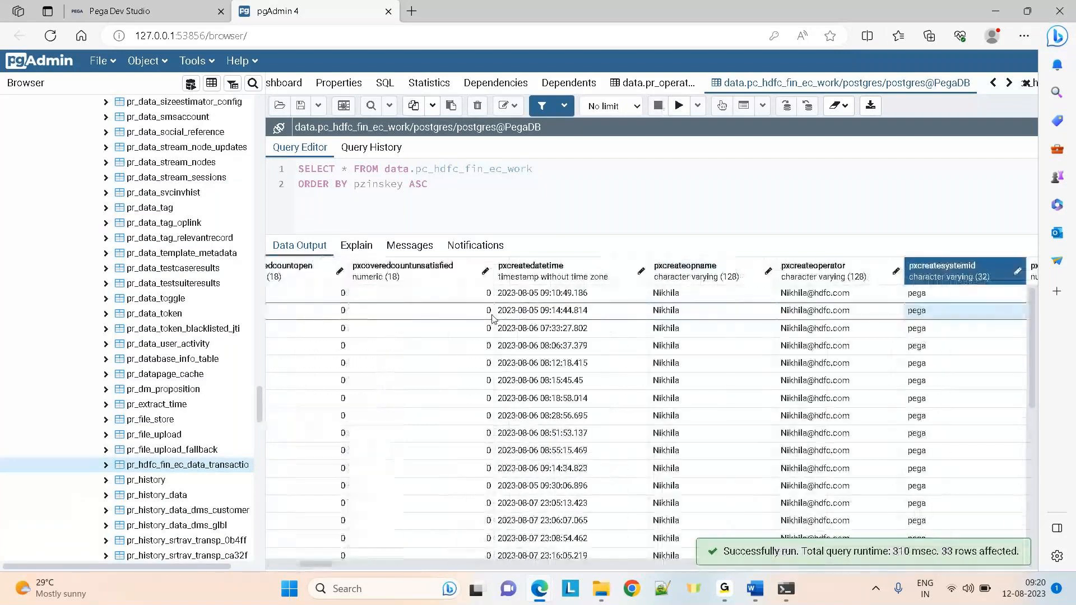
key(Right)
key(Right)
key(Right)
key(Right)
key(Right)
key(Right)
key(Right)
key(Right)
key(Right)
key(Right)
key(Right)
key(Right)
key(Right)
key(Right)
key(Right)
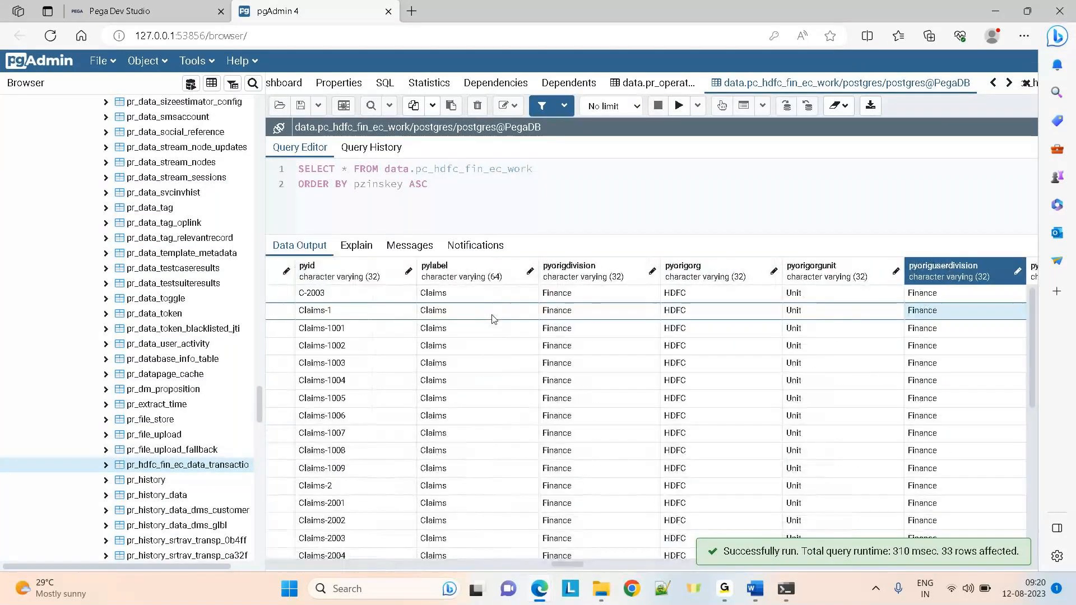
key(Right)
key(Right)
key(Right)
key(Right)
key(Right)
key(Right)
key(Right)
key(Right)
key(Right)
key(Right)
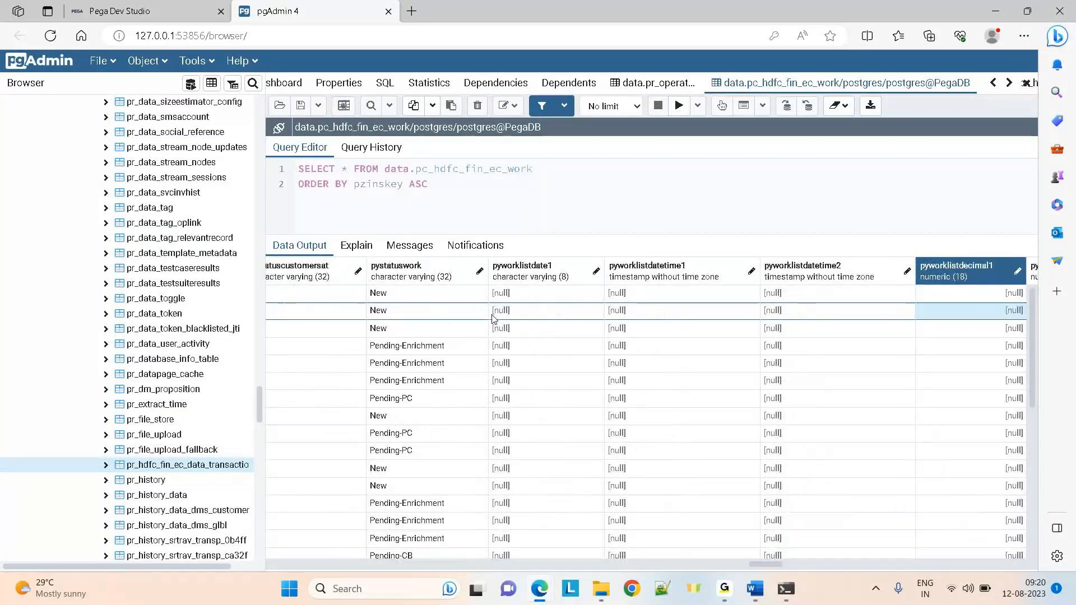
key(Right)
key(Right)
key(Right)
key(Right)
key(Right)
key(Right)
key(Right)
key(Right)
key(Right)
key(Right)
key(Right)
key(Right)
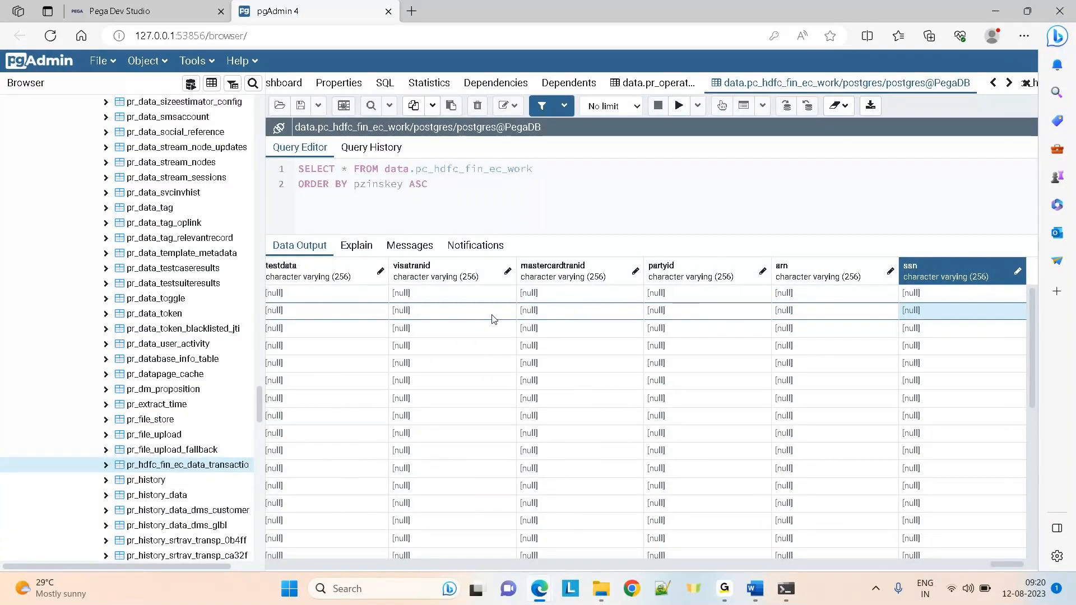
click(102, 6)
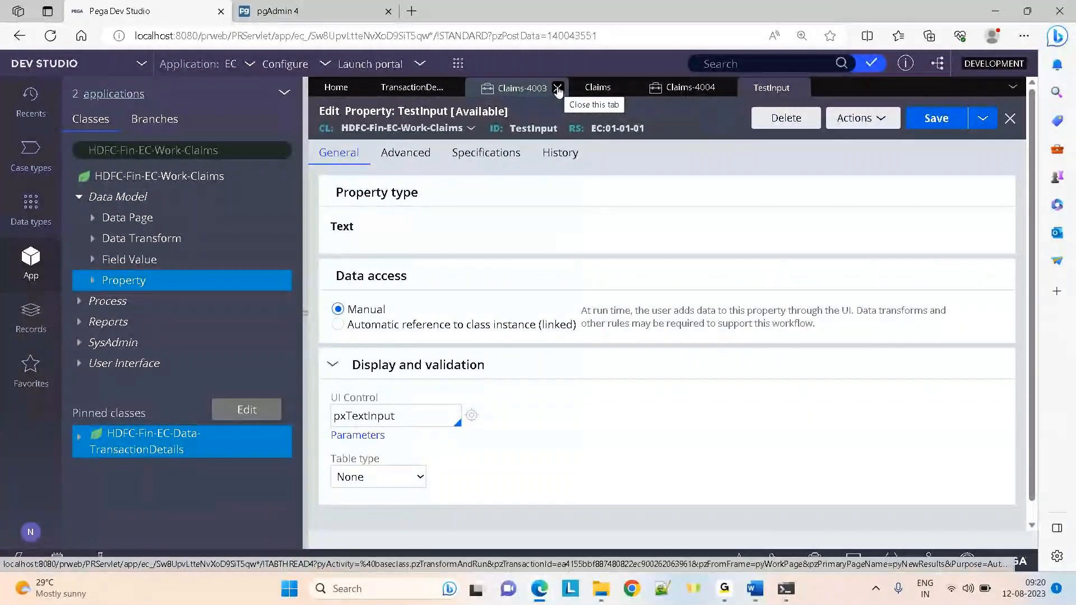
Close the Claims-4003, Claims-4004 and Claims tabs and open the Enrichment section rule
click(558, 89)
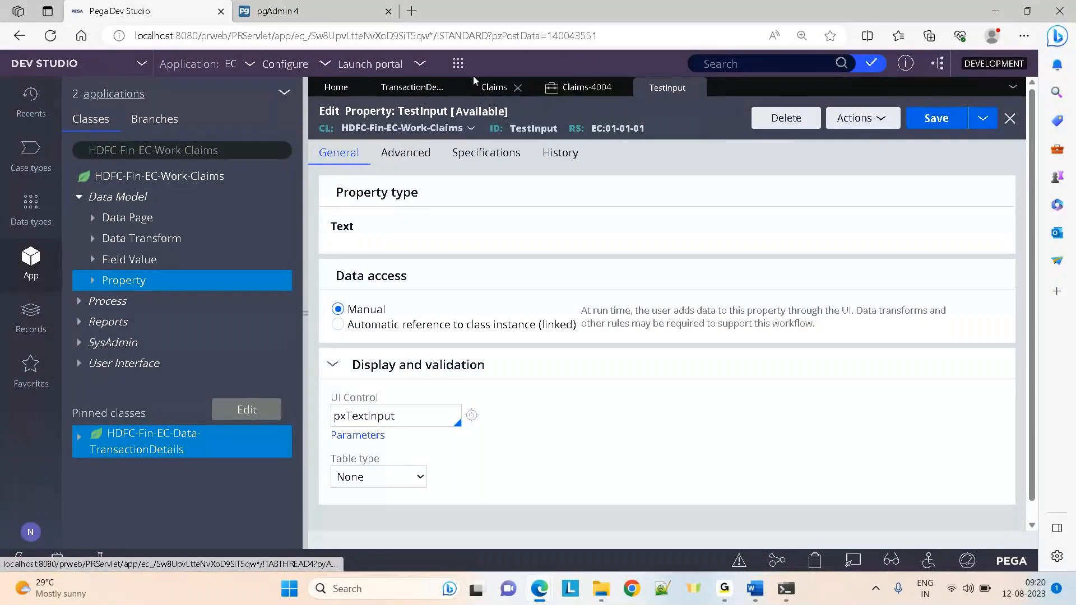
click(458, 63)
click(690, 187)
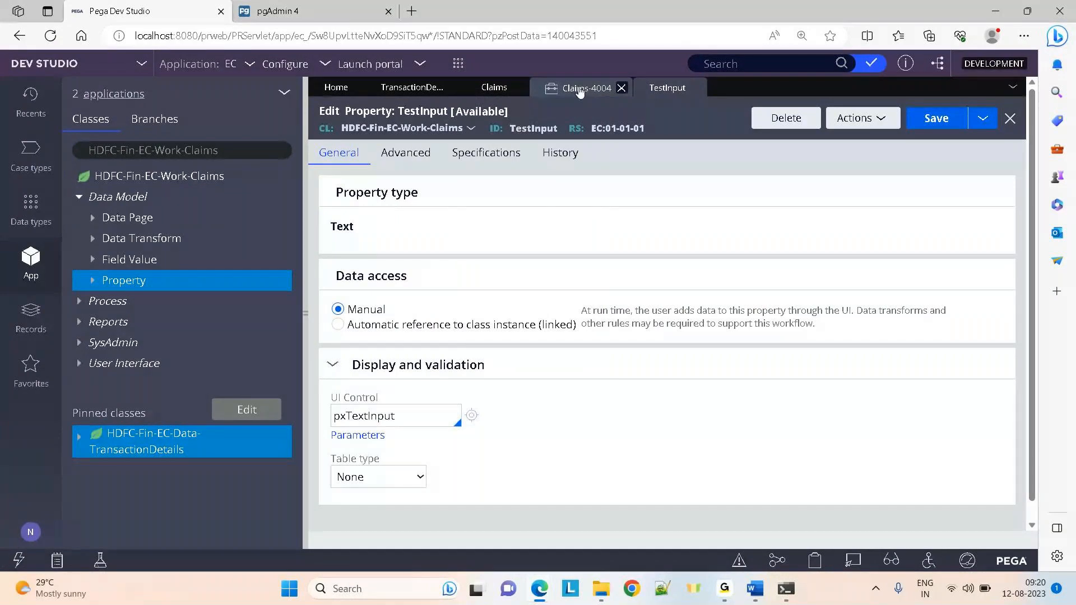
click(621, 88)
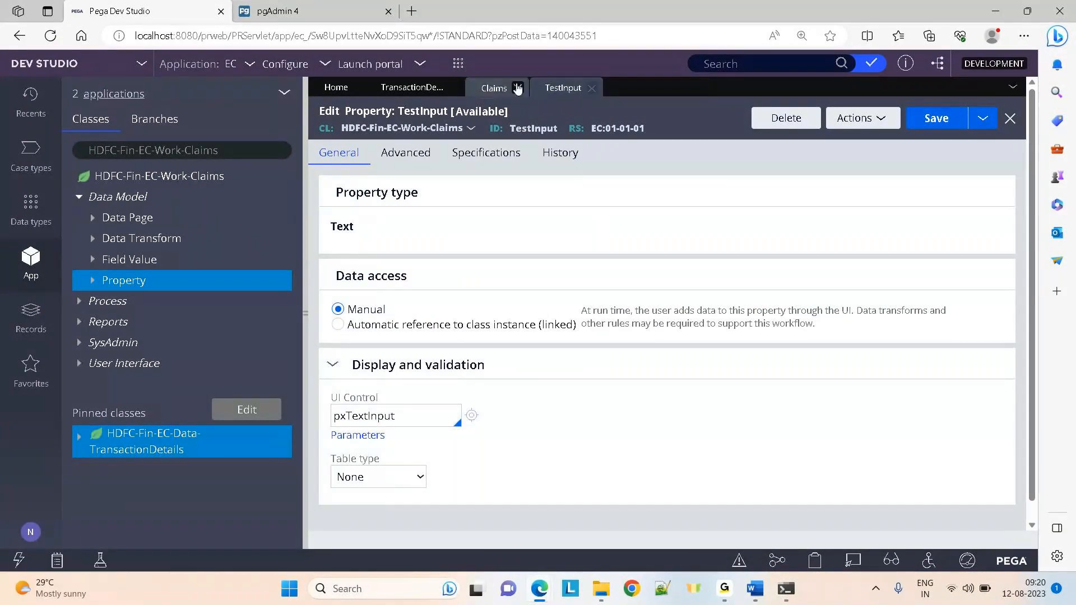
click(519, 88)
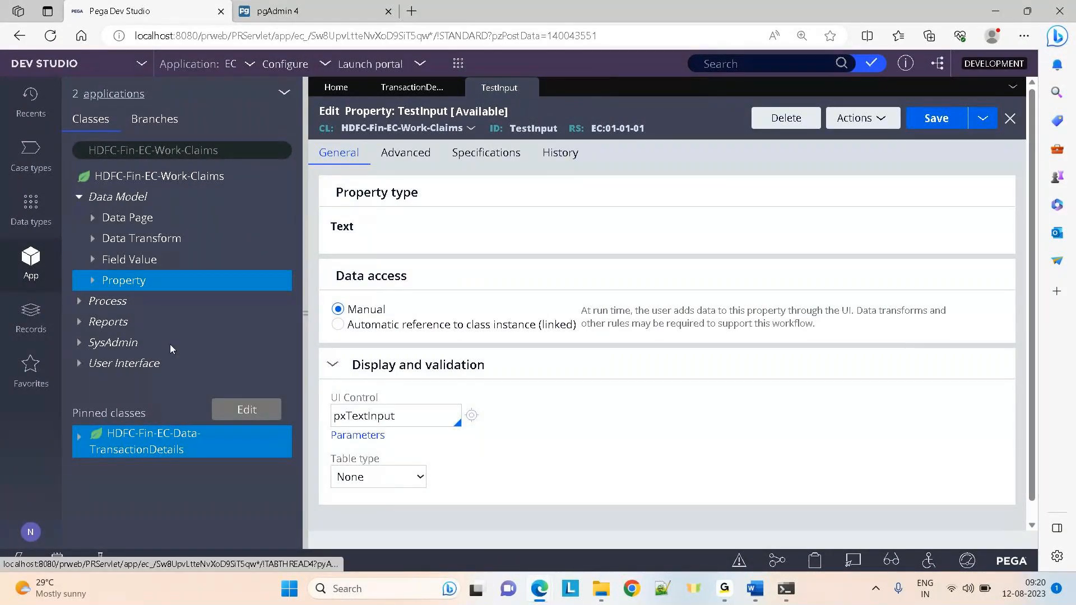
click(80, 366)
click(93, 385)
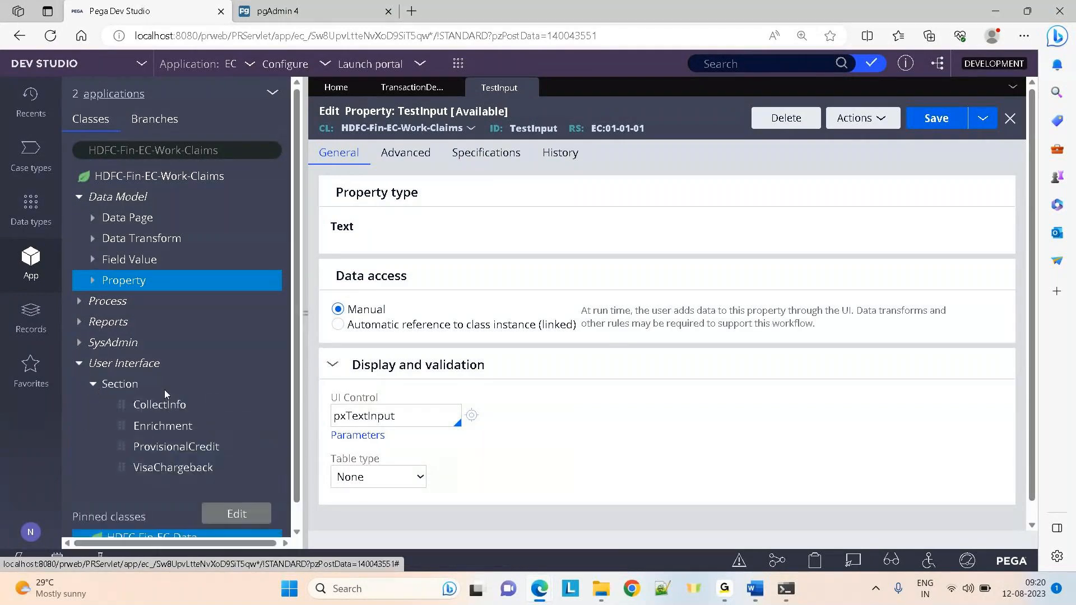
click(165, 431)
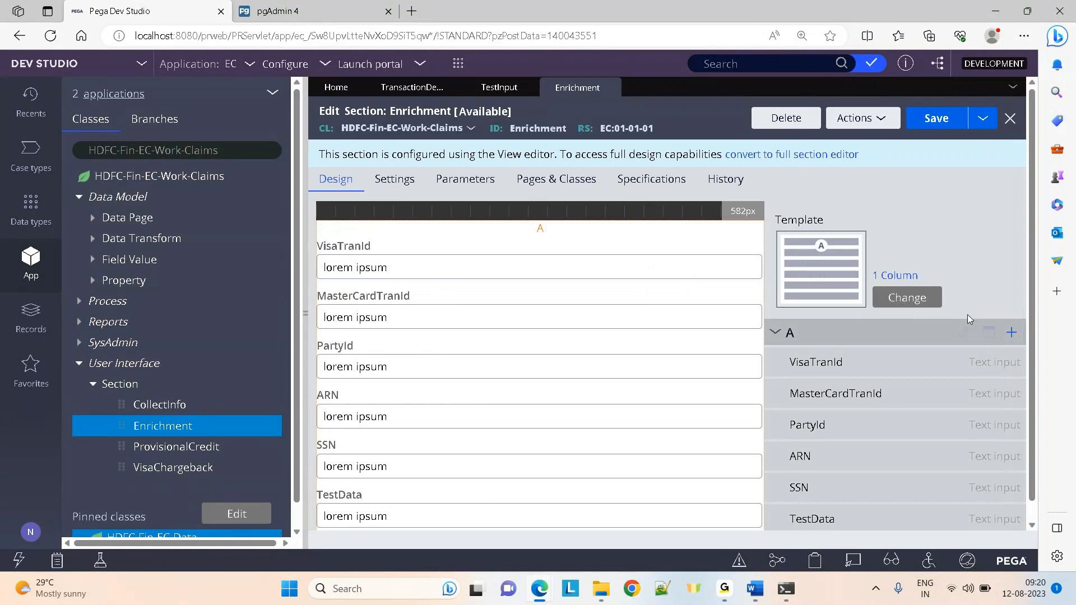
Add a Text input bound to .TestInput below TestData and save the Enrichment section
click(1012, 333)
click(841, 161)
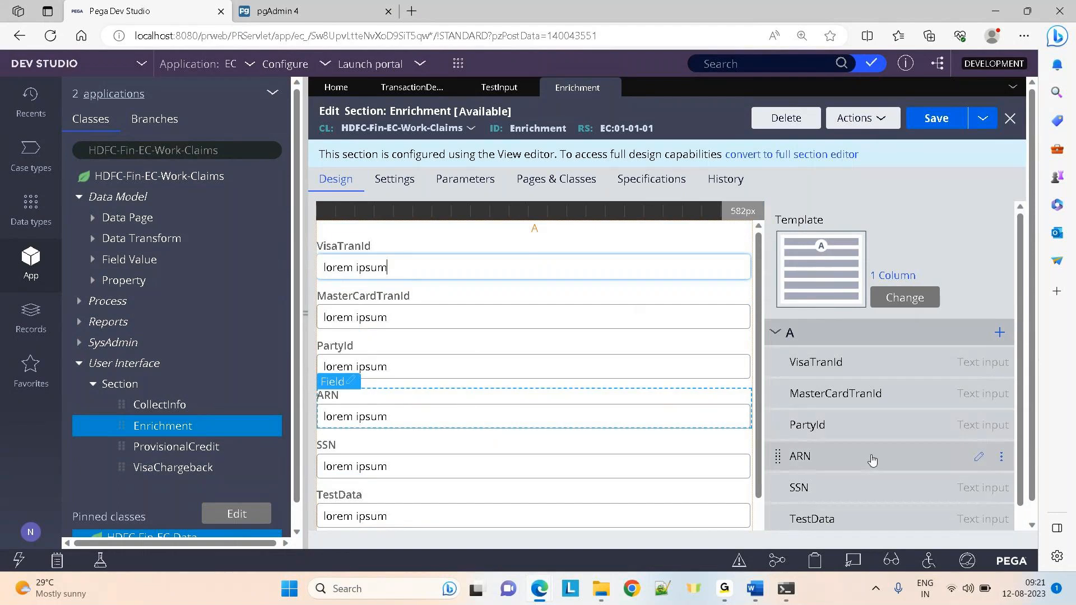
scroll(1020, 459, down, 1)
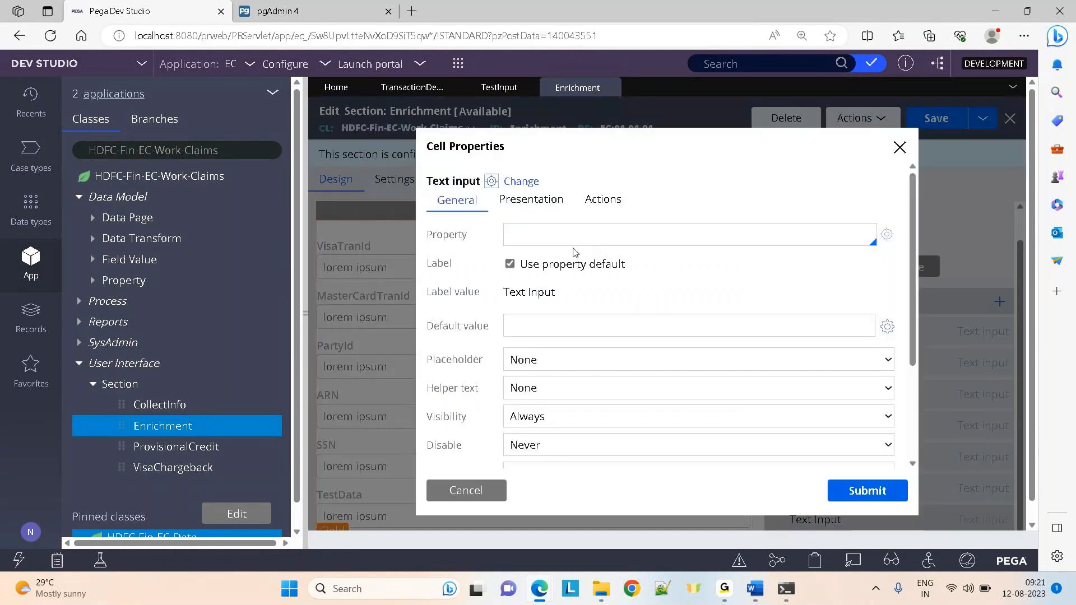
click(530, 242)
text(.te)
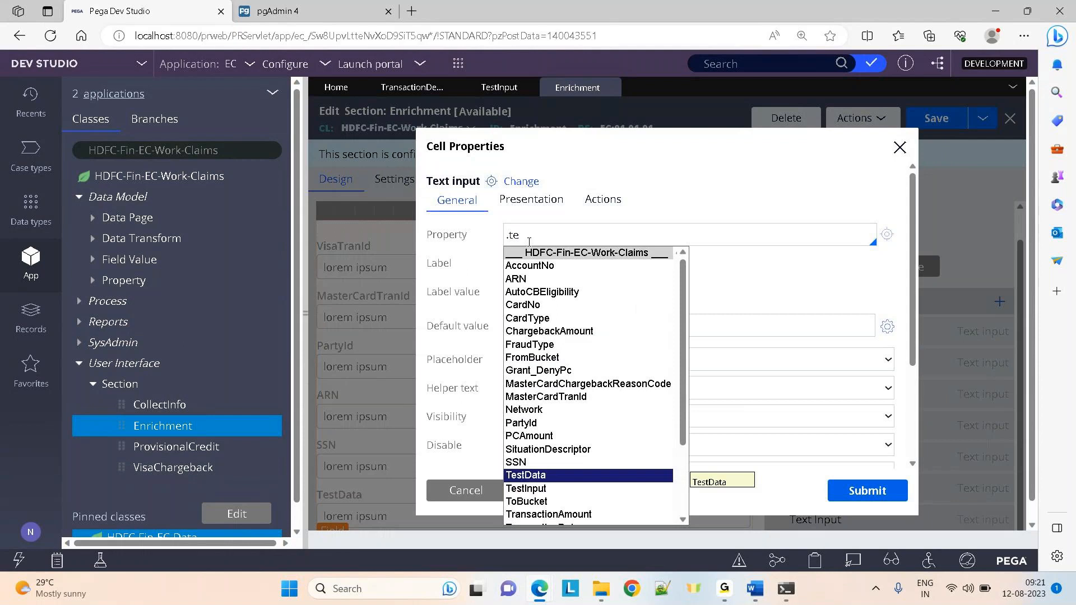
key(Down)
key(Return)
click(867, 491)
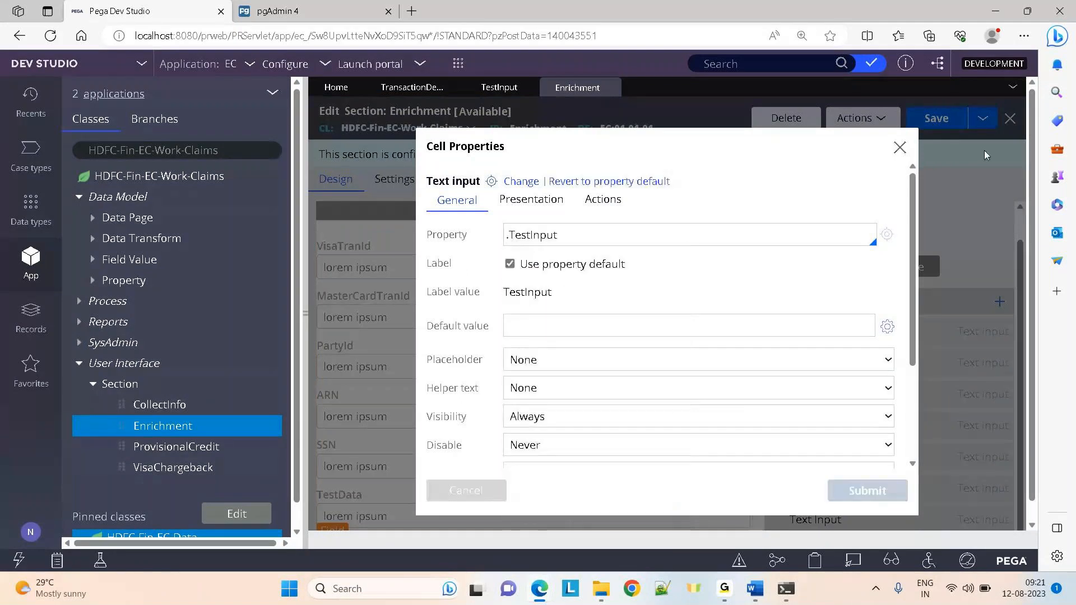
click(928, 119)
Create a new Claims case from the CollectInfo form
click(458, 64)
mouse_move(597, 81)
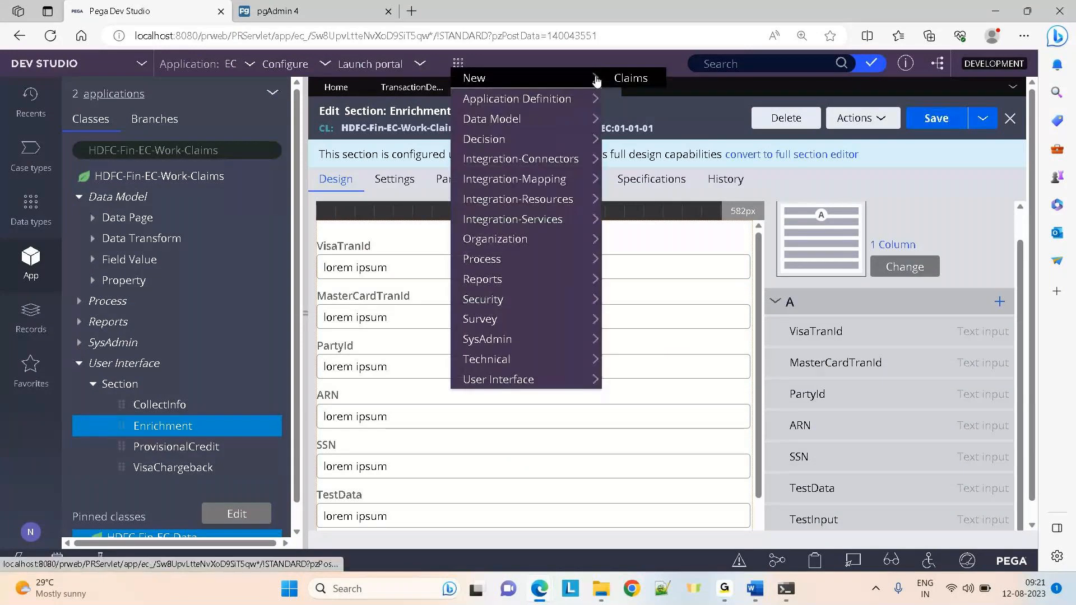
click(631, 78)
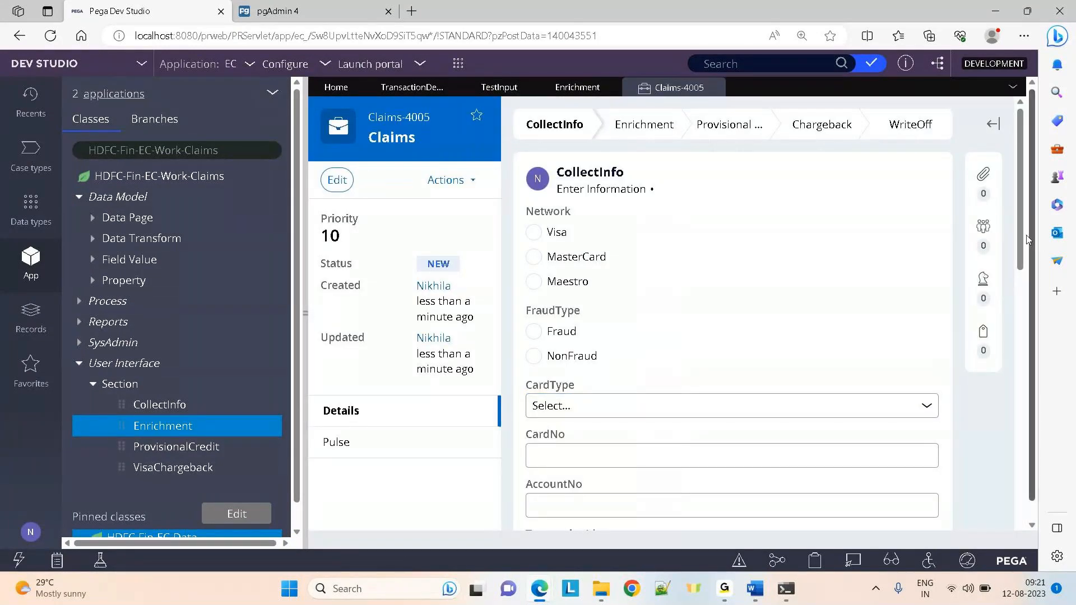
scroll(1028, 240, down, 5)
click(896, 406)
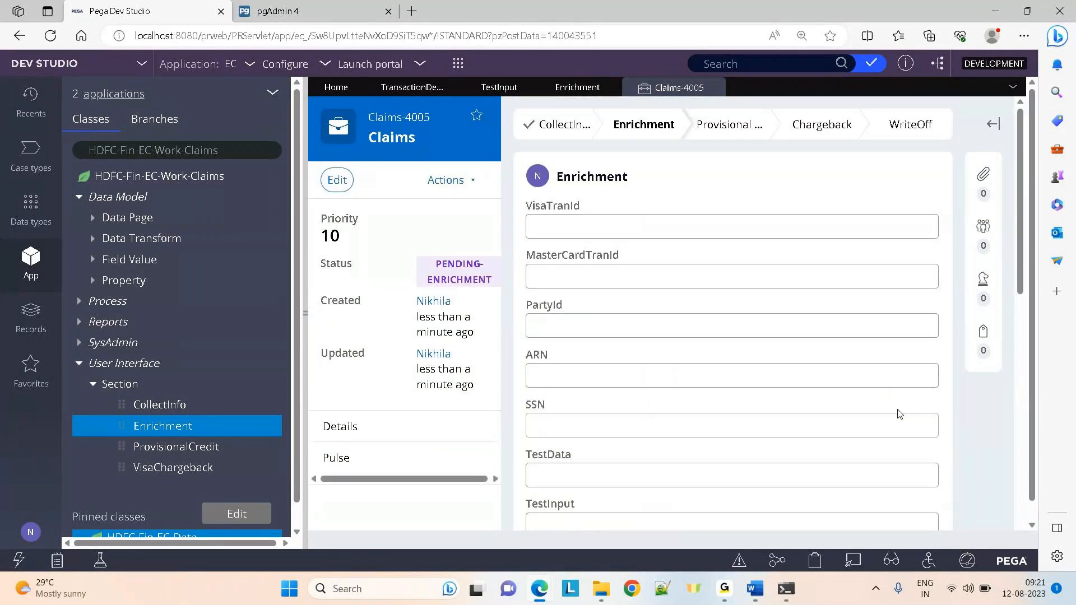
Enter 6785875 in TestInput on the Enrichment step and submit it
click(618, 521)
text(6785875)
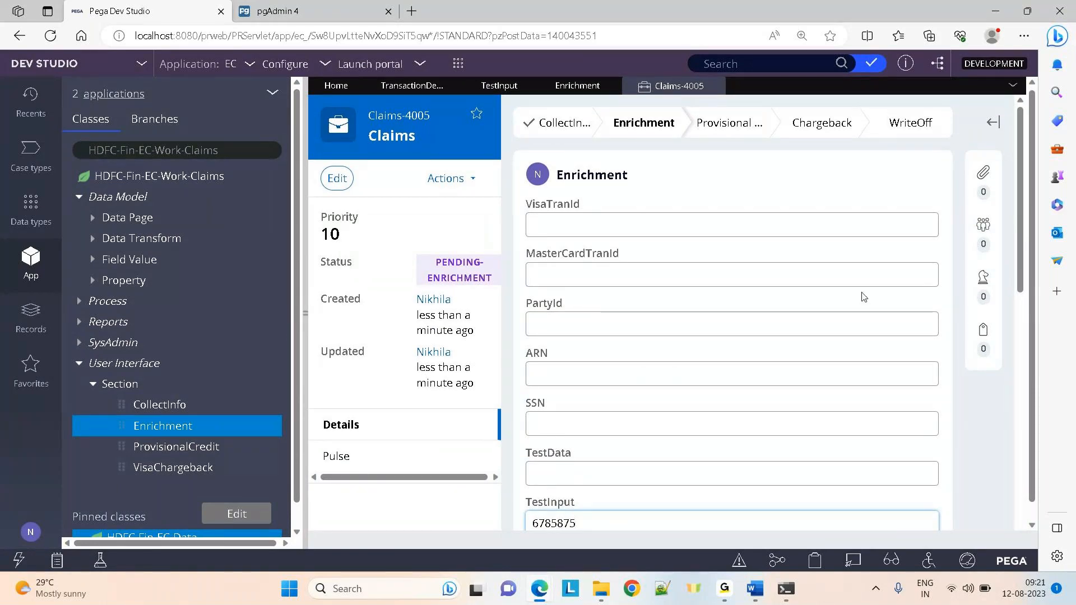
scroll(1025, 257, down, 3)
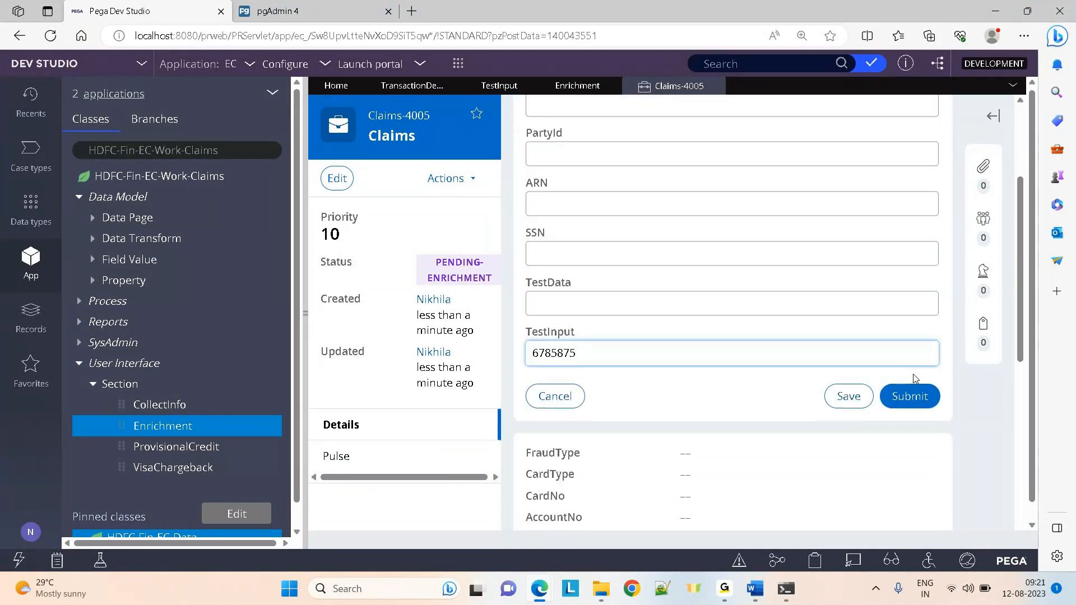
click(902, 402)
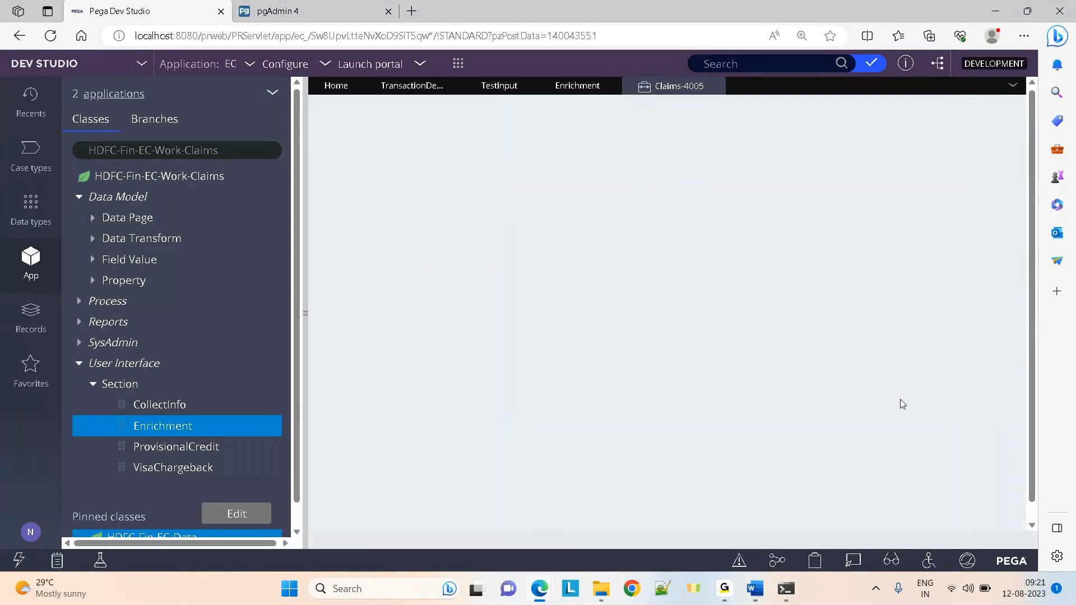
Rerun the pc_hdfc_fin_ec_work query and browse columns to mastercardtranid, finding testdata through ssn null
click(350, 7)
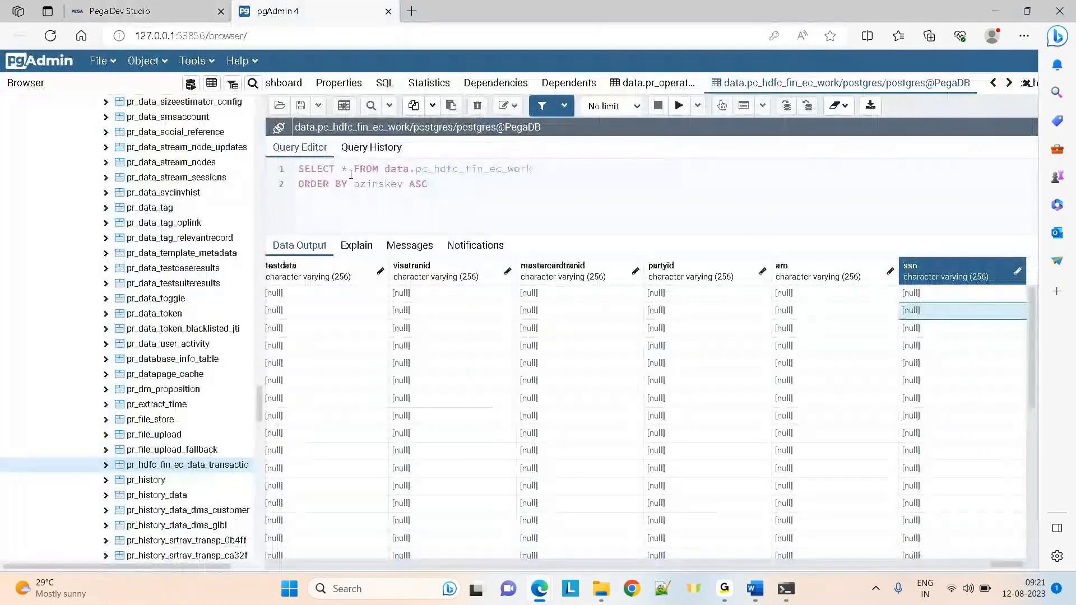
click(679, 106)
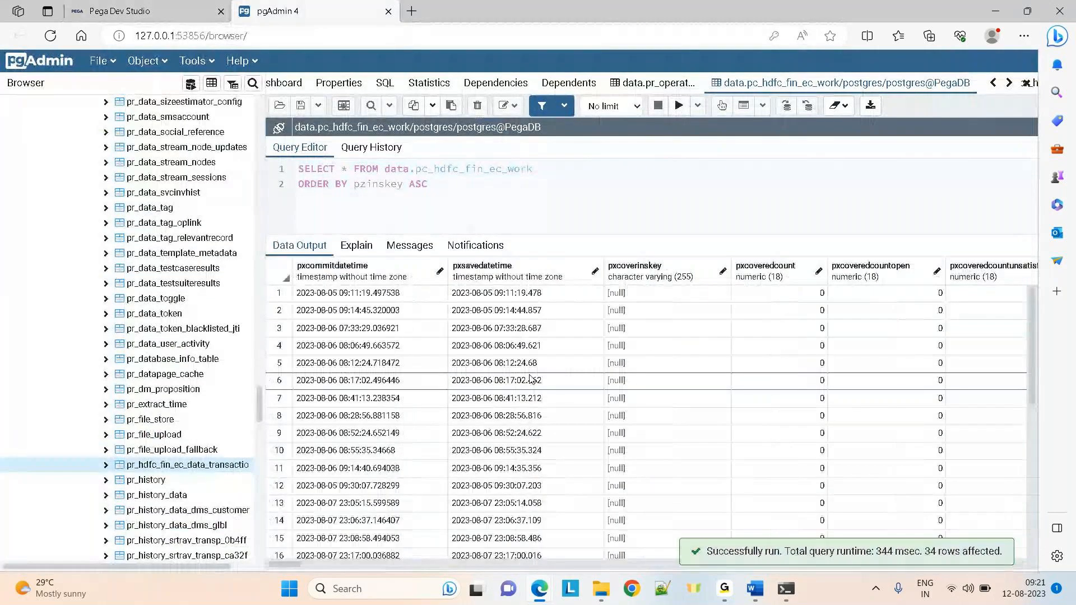
click(473, 386)
key(Right)
key(Right)
key(Right)
key(Right)
key(Right)
key(Right)
key(Right)
key(Right)
key(Right)
key(Right)
key(Right)
key(Right)
key(Right)
key(Right)
key(Right)
key(Right)
key(Right)
key(Right)
key(Right)
key(Right)
key(Right)
key(Right)
key(Right)
key(Right)
key(Right)
key(Right)
key(Right)
key(Right)
key(Right)
key(Right)
key(Right)
key(Right)
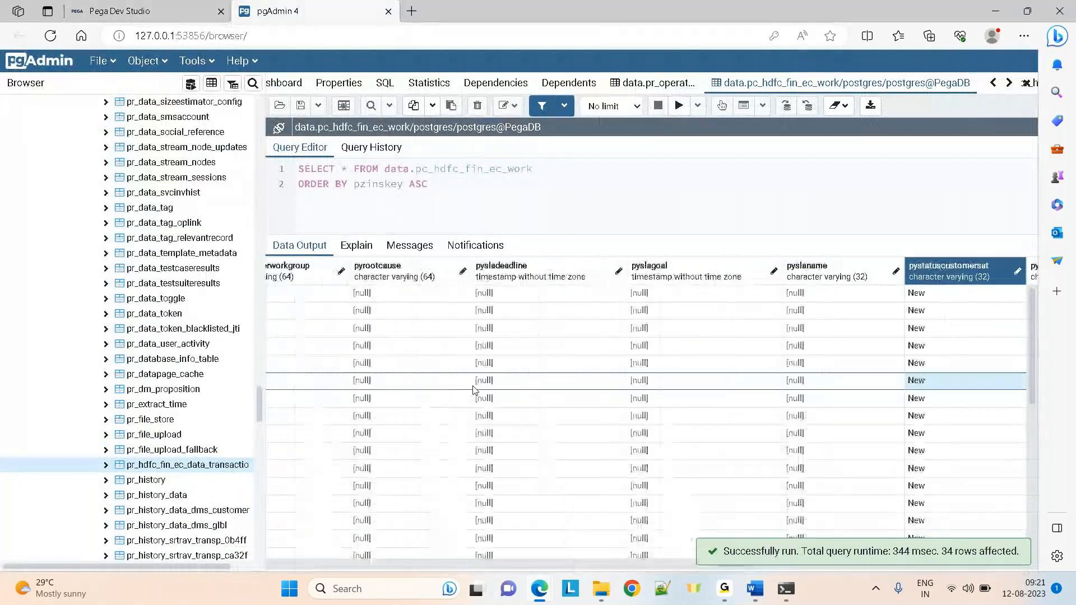
key(Right)
key(Right)
key(Right)
key(Right)
key(Right)
key(Right)
key(Right)
key(Right)
key(Right)
key(Right)
key(Right)
key(Right)
key(Right)
key(Right)
key(Right)
key(Right)
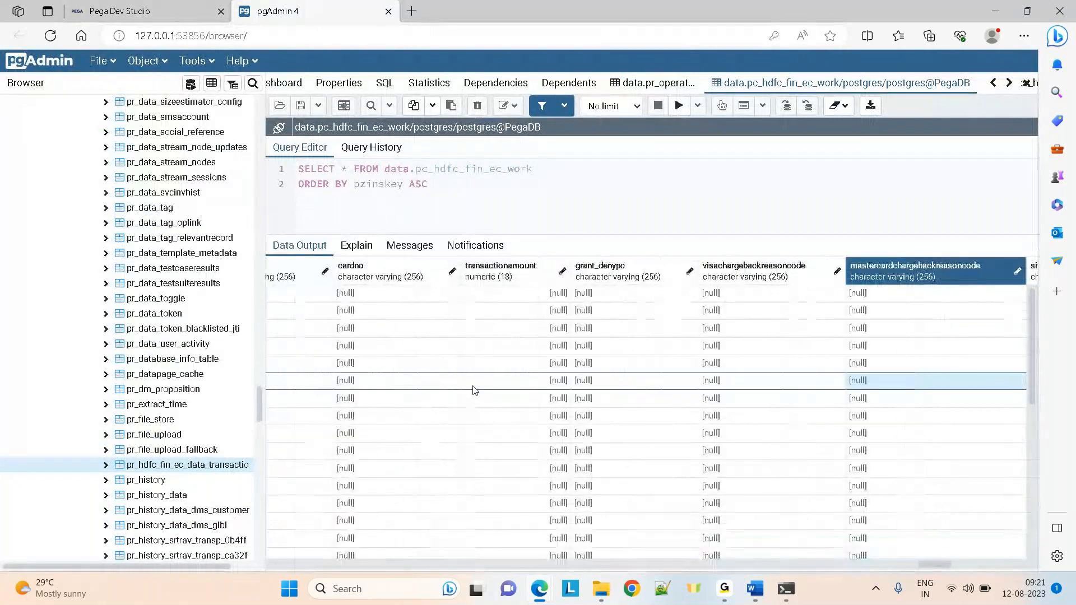
key(Right)
key(Right)
key(Right)
key(Right)
key(Right)
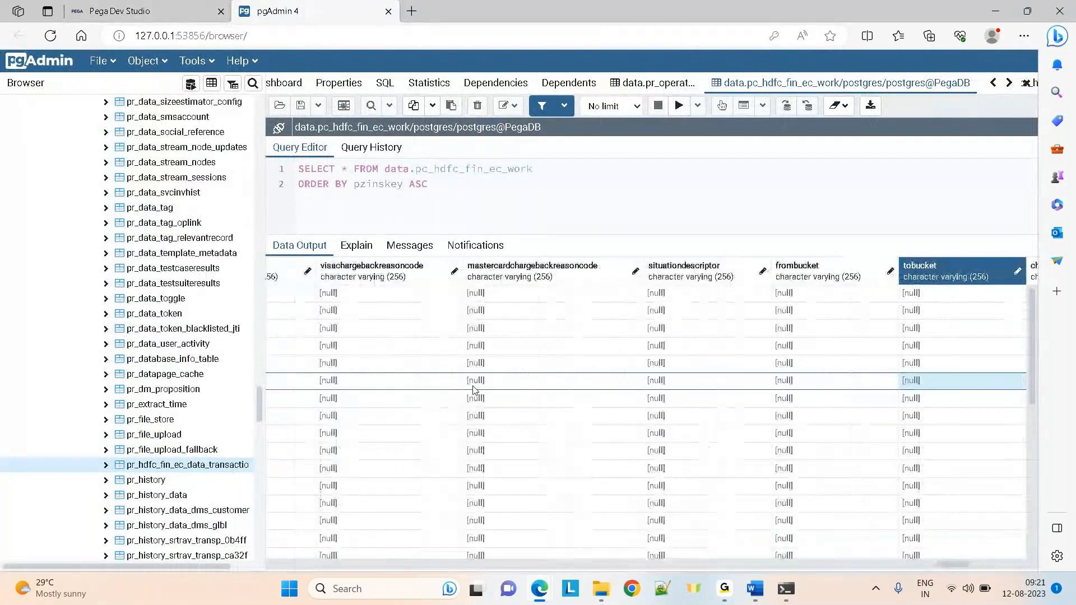
key(Right)
key(Right)
key(Right)
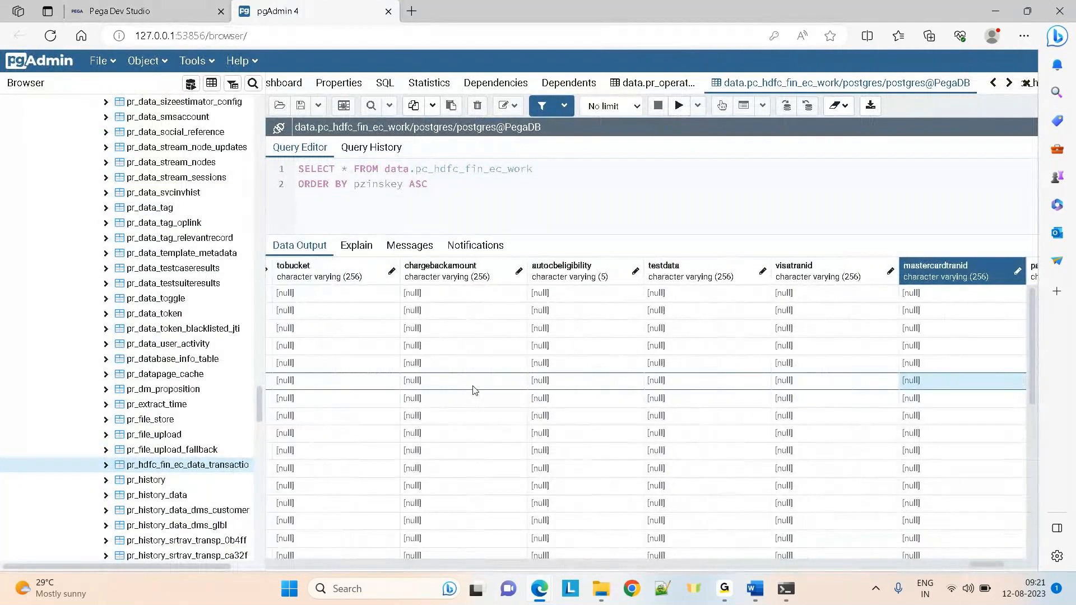
key(Right)
key(Right)
key(Right)
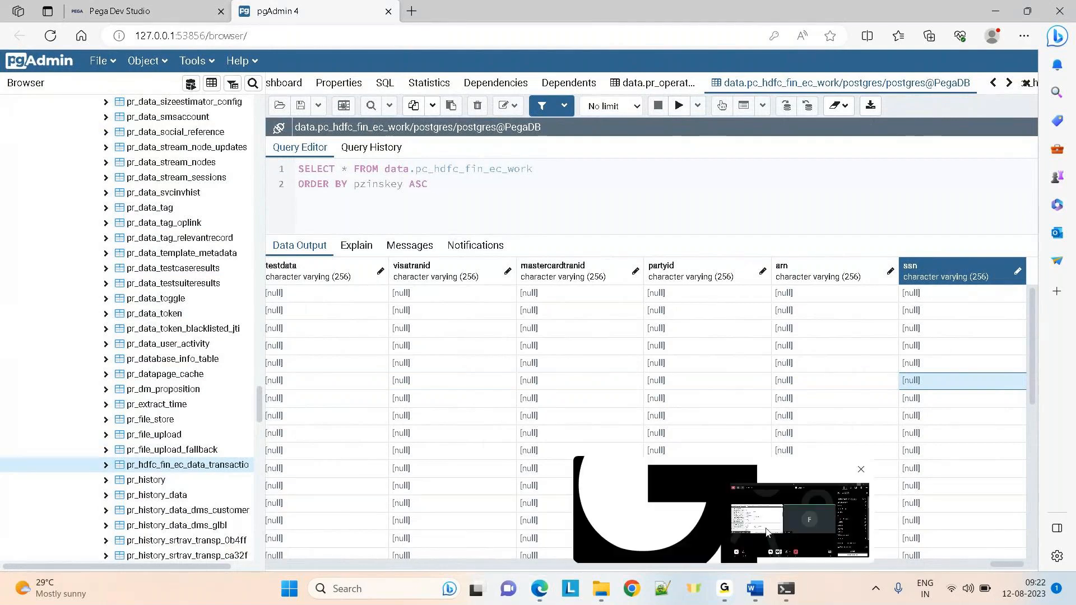
click(767, 532)
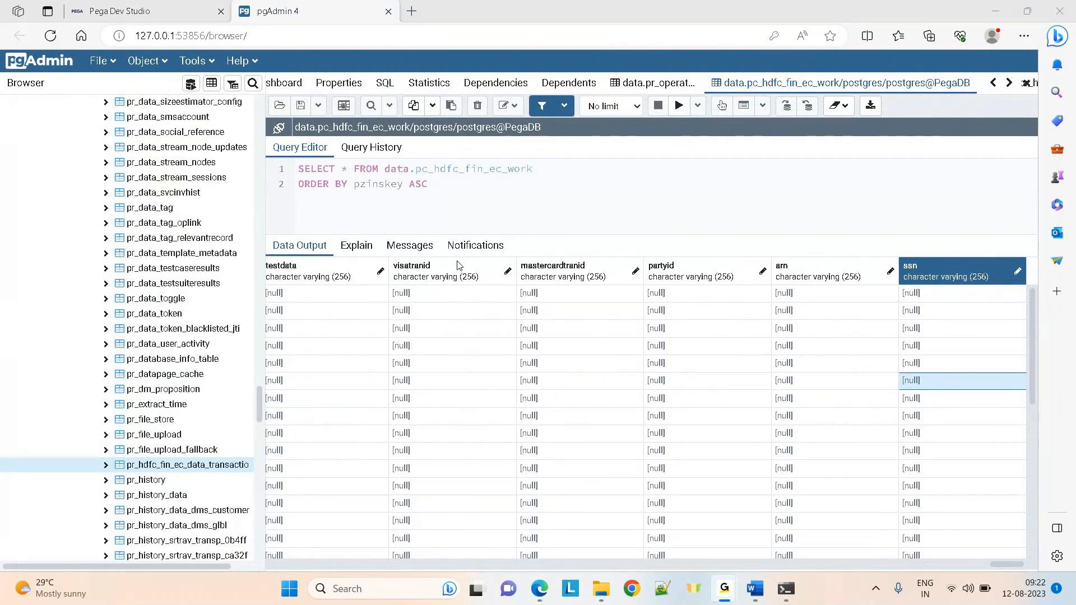
click(119, 3)
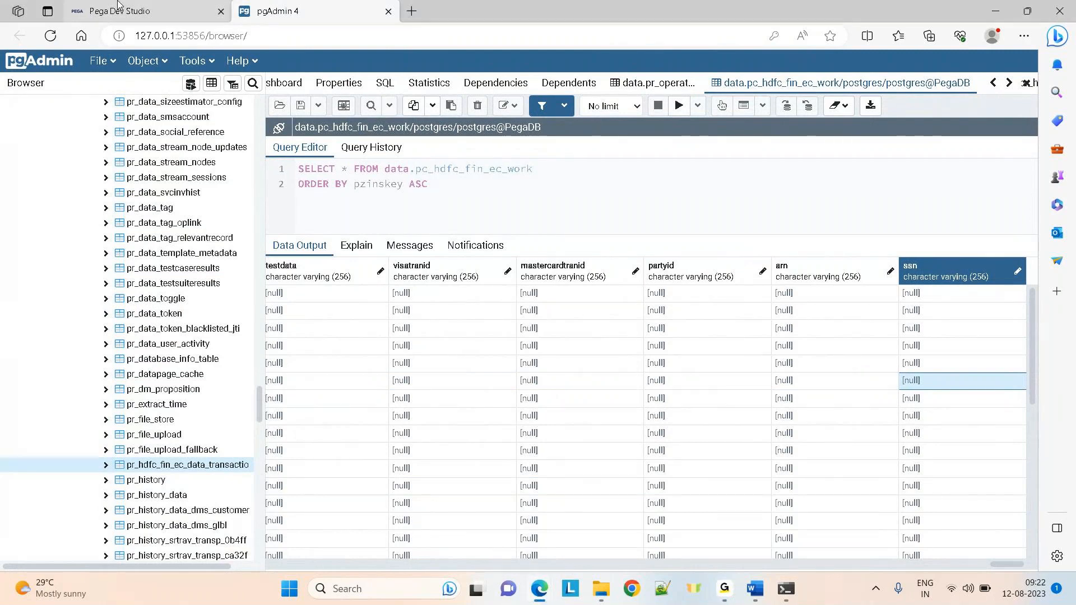
Open the Claims case type's Enrichment step view configuration, comparing it with the pgAdmin results
click(118, 6)
click(31, 160)
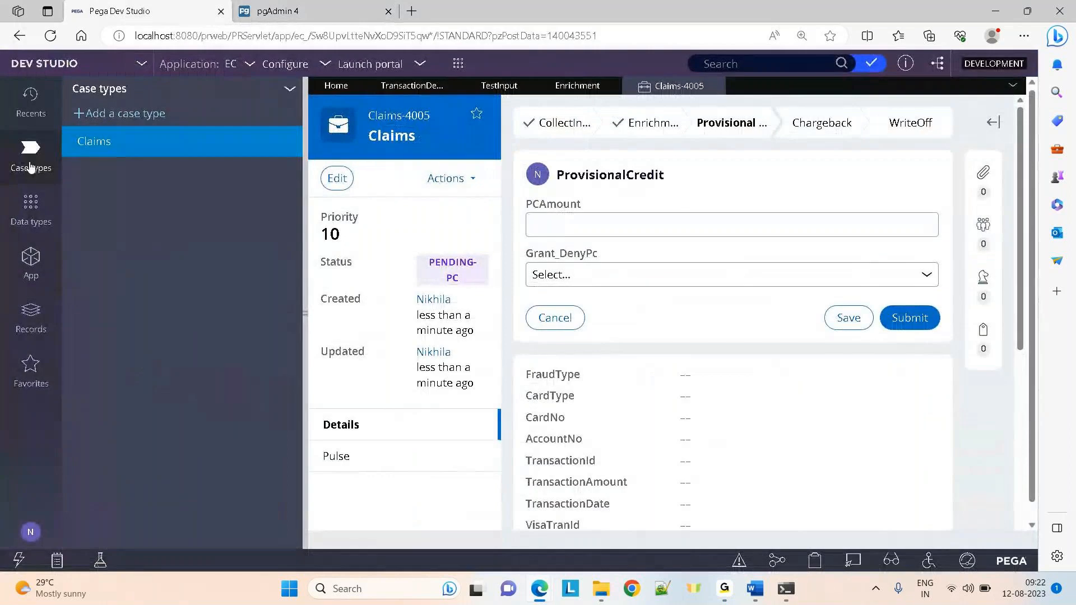
click(122, 143)
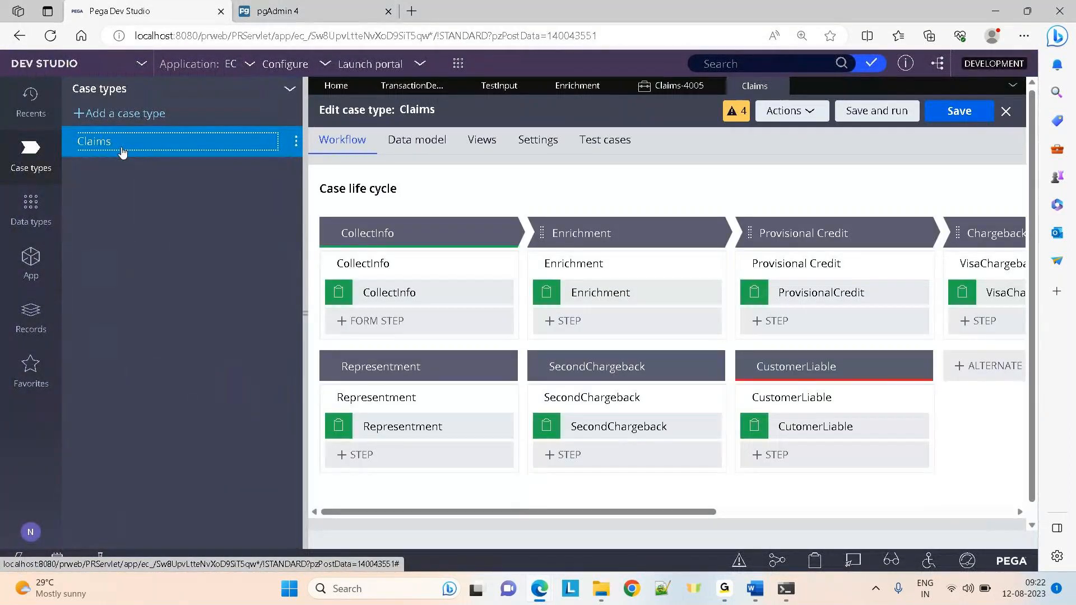
click(617, 292)
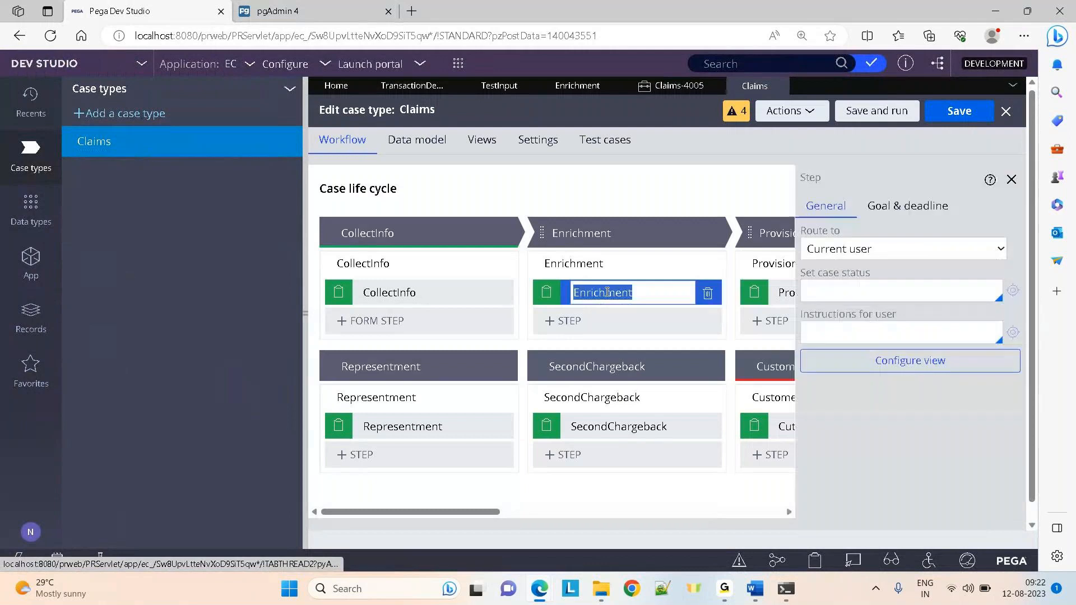
click(860, 360)
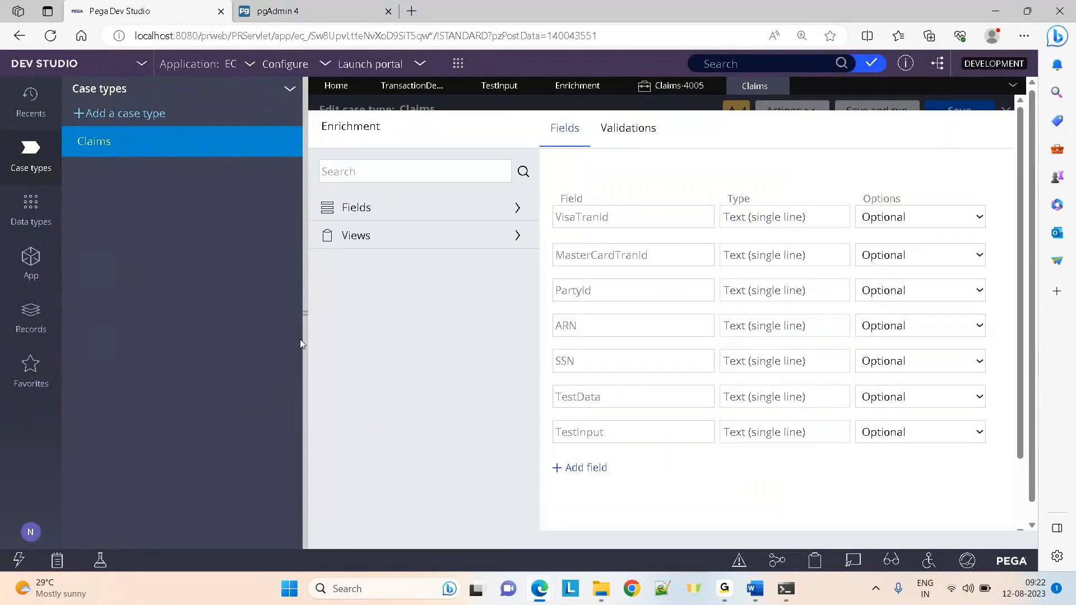
click(286, 3)
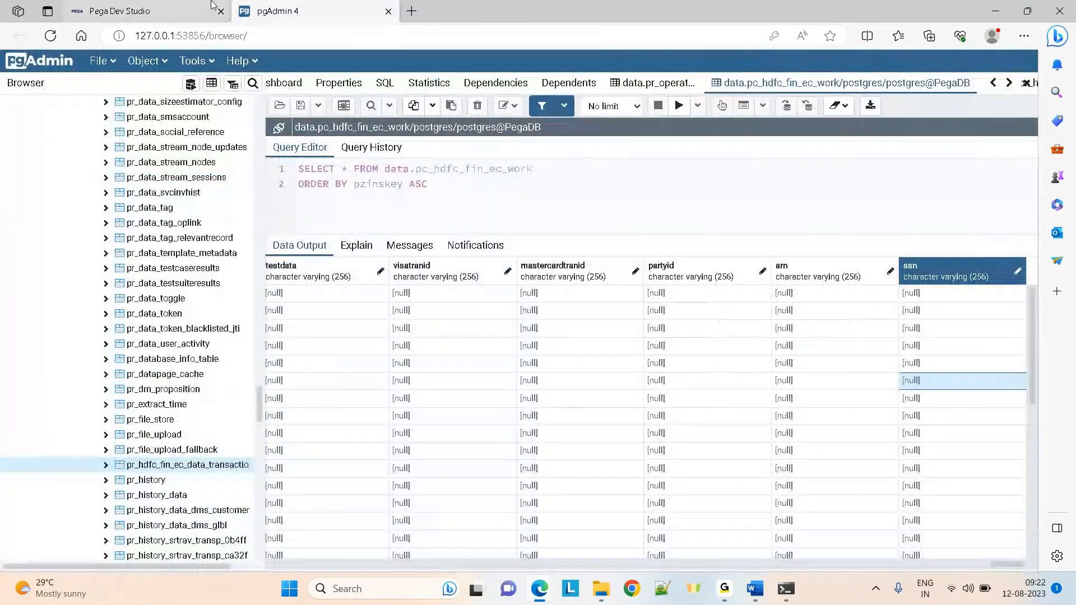
click(118, 6)
Inspect the Data Model options and query results, then open the Claims-4005 case
click(24, 271)
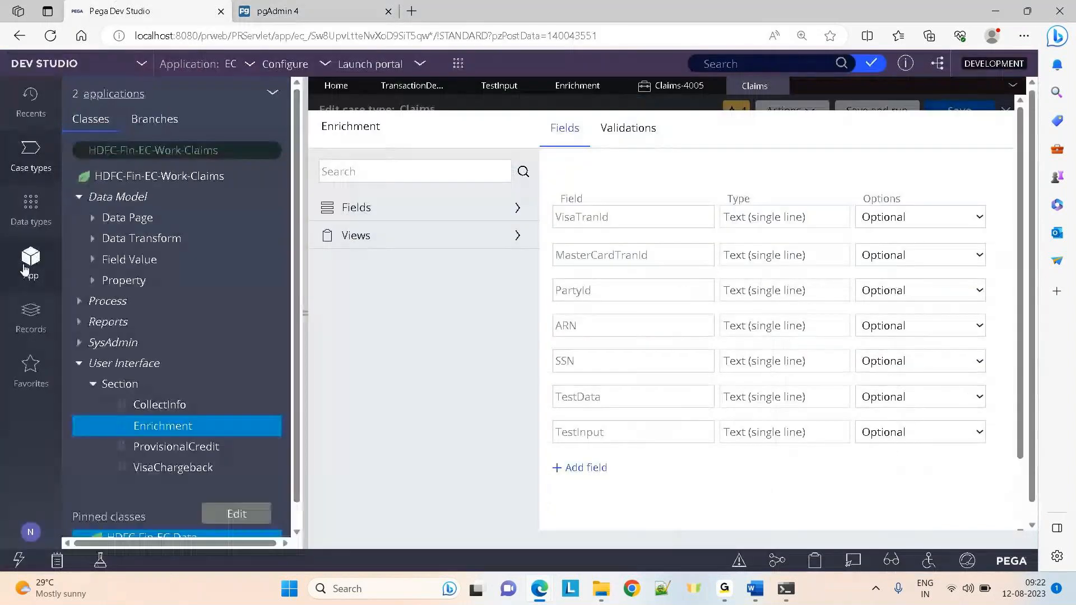
right_click(103, 198)
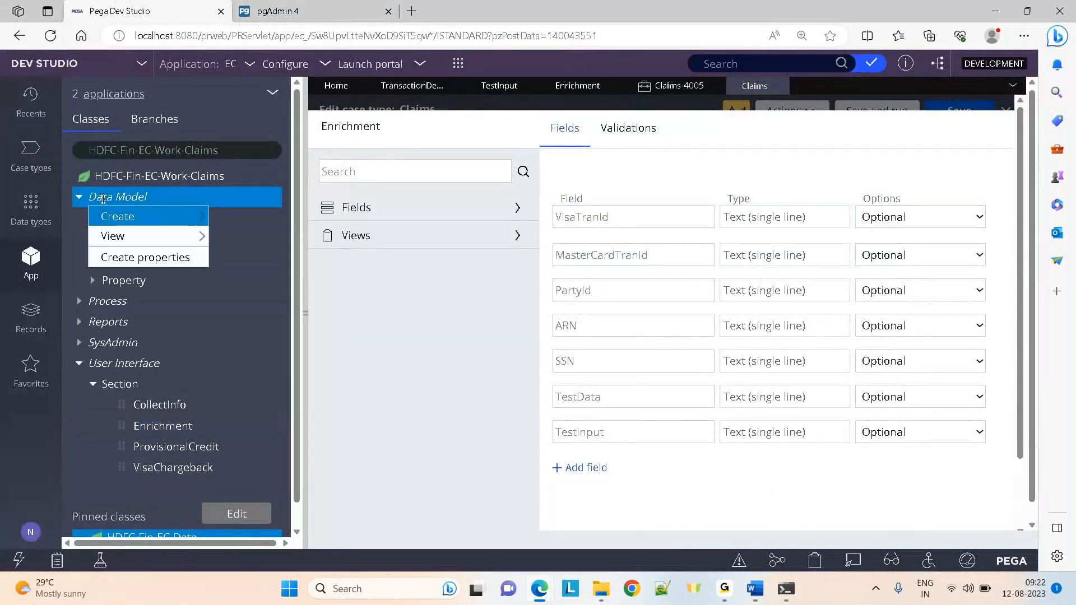
mouse_move(120, 216)
click(290, 8)
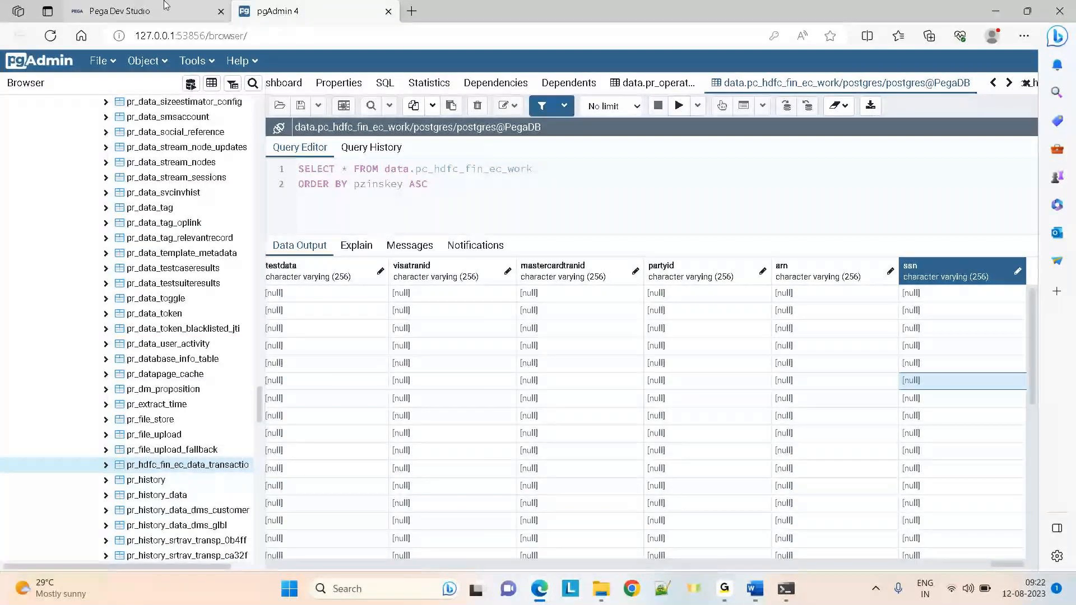
mouse_move(164, 5)
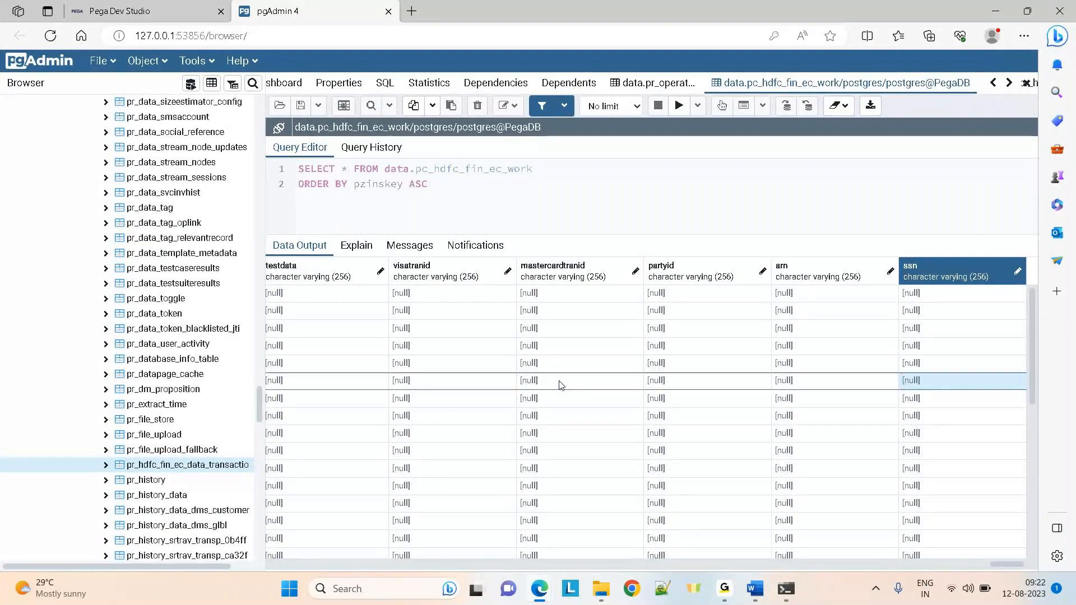
key(Left)
key(Left)
key(Left)
key(Left)
key(Left)
key(Left)
key(Left)
key(Left)
key(Left)
key(Left)
key(Left)
key(Left)
key(Left)
key(Left)
key(Left)
key(Left)
key(Left)
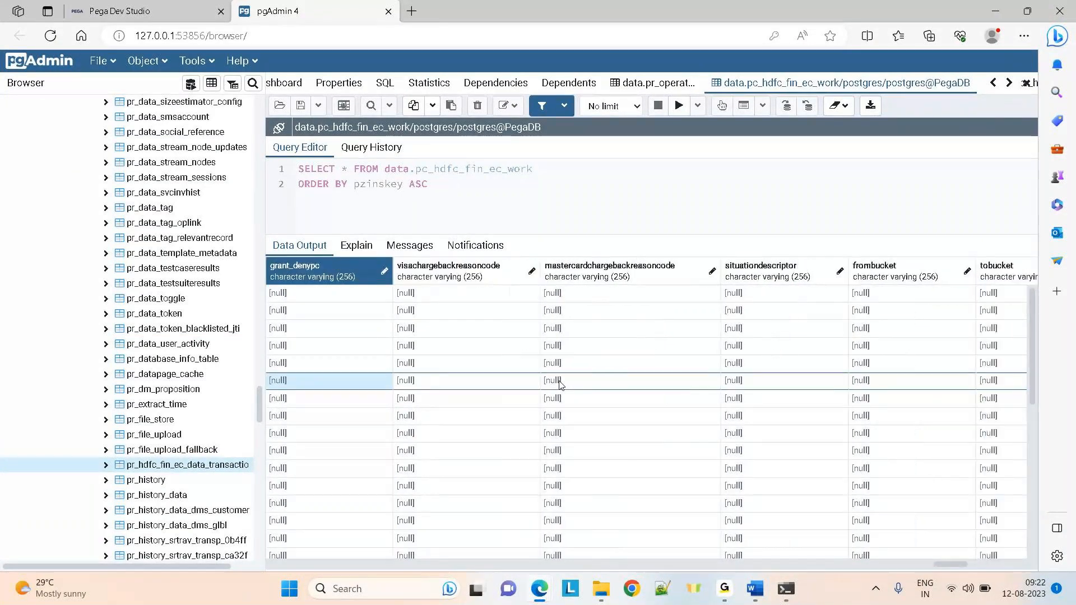
click(143, 7)
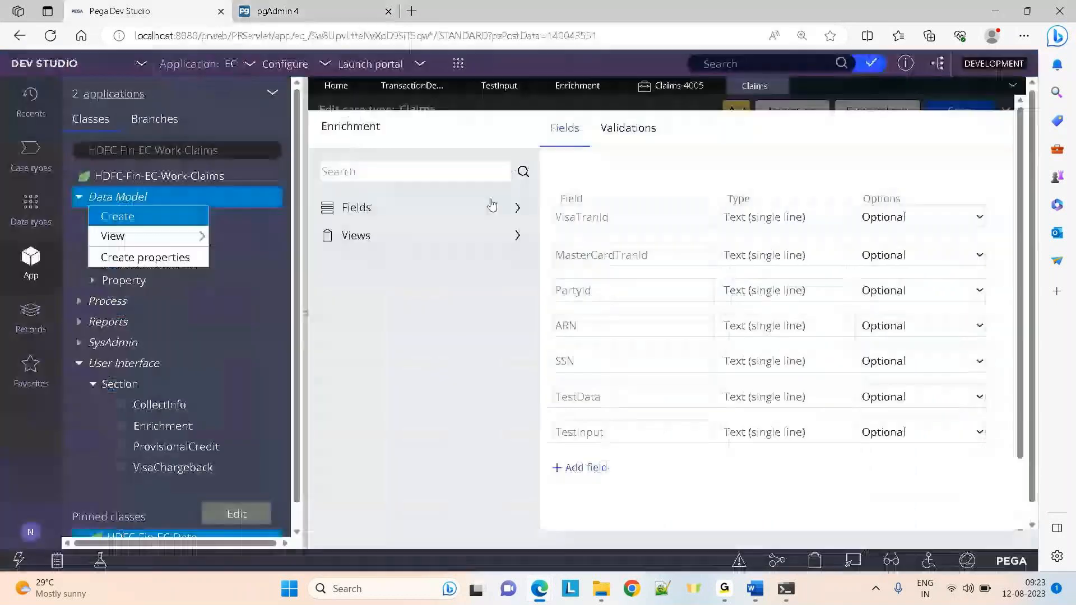
click(666, 86)
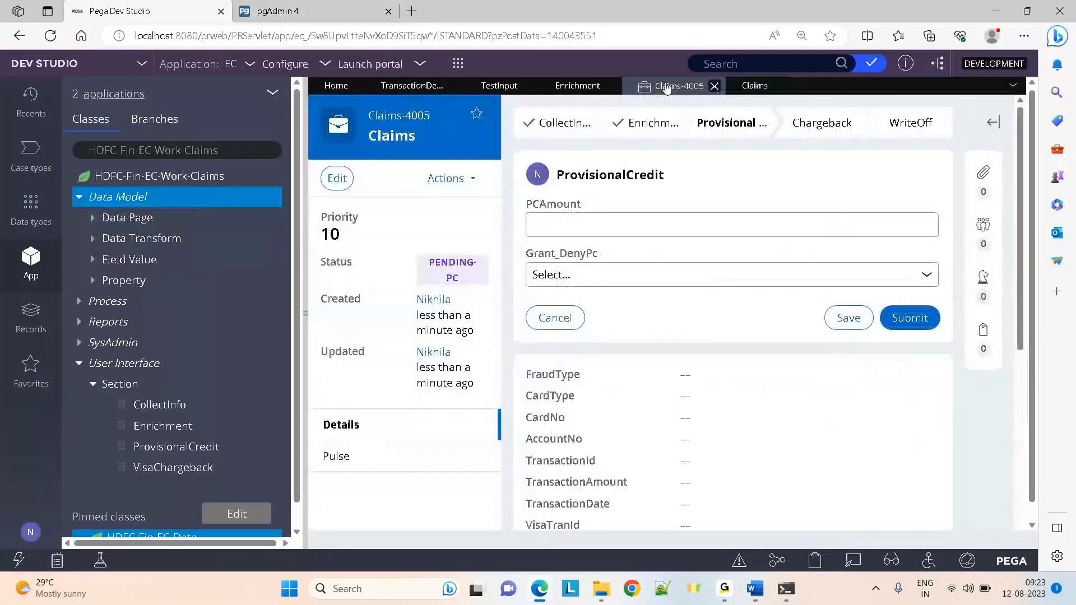
Show Claims-4005's pyWorkPage in the Clipboard and search 'test' to find TestInput 6785875
click(814, 560)
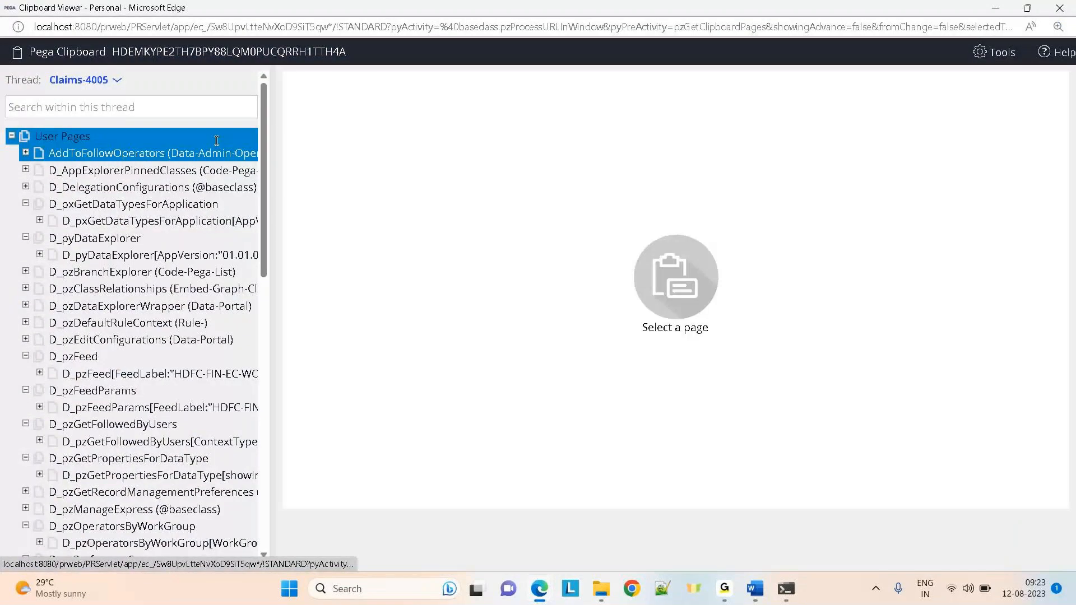
drag(263, 180, 282, 460)
click(103, 383)
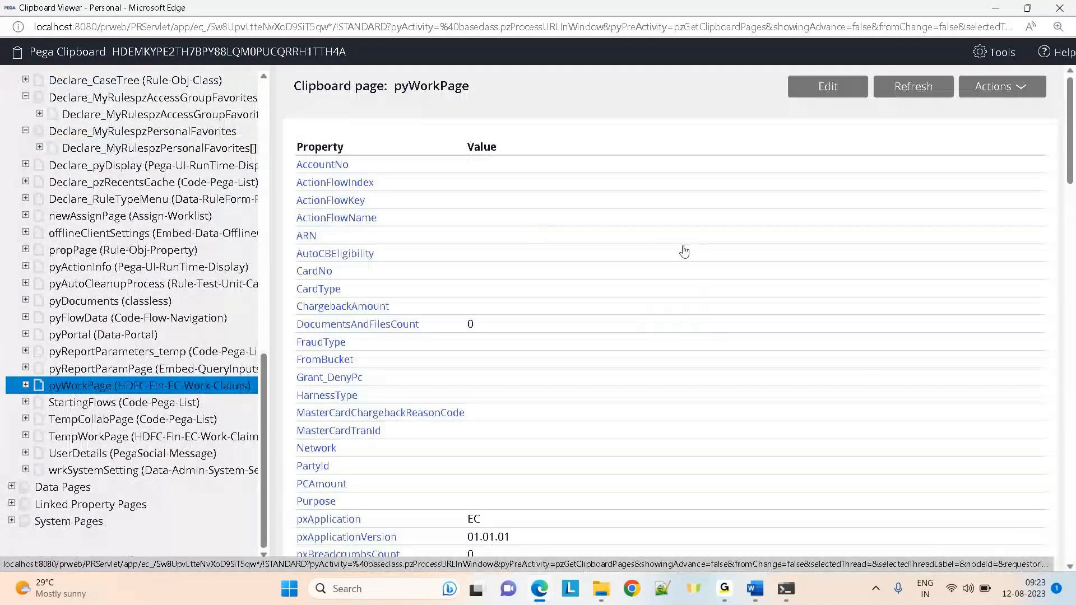
key(ctrl+f)
text(test)
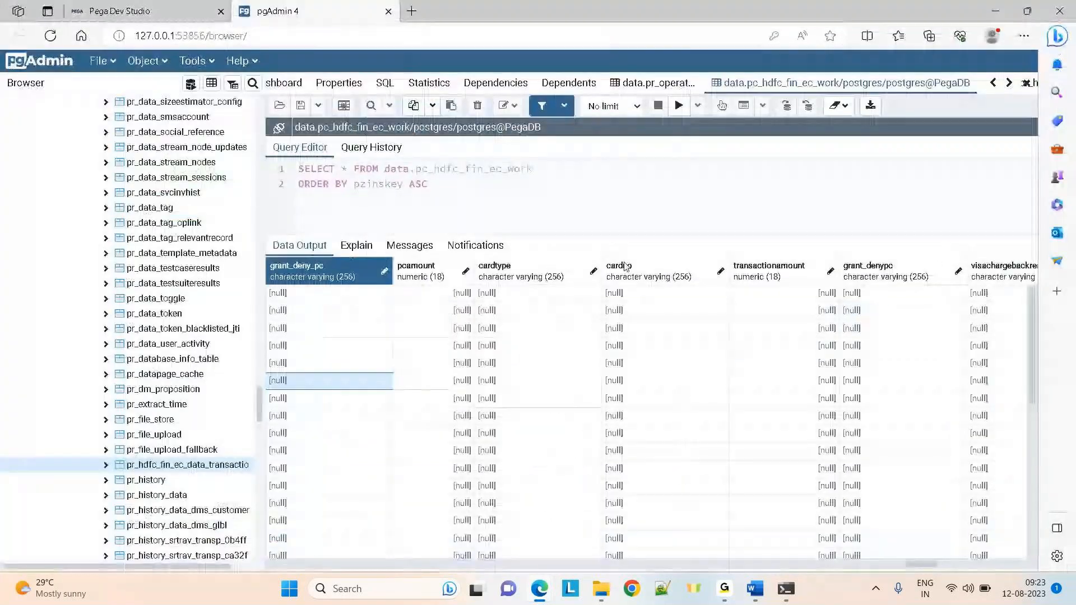
Browse the result columns from network and pxcurrentstage to grant_deny_pc and fraudtype, then return to Claims-4005
key(Left)
key(Left)
key(Left)
key(Left)
key(Left)
key(Left)
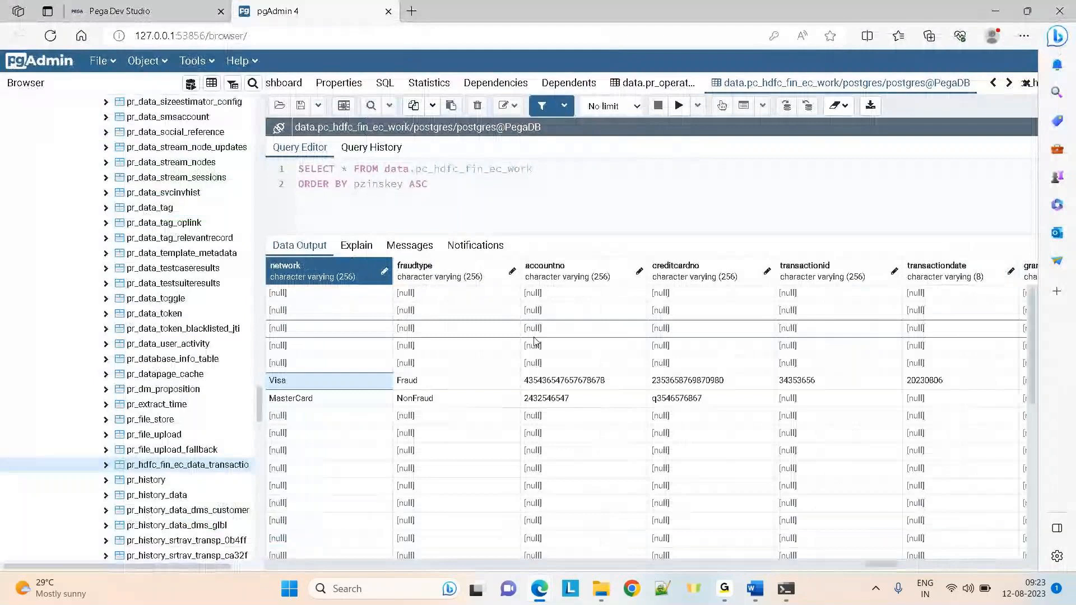
key(Left)
key(Left)
key(Left)
key(Left)
key(Left)
key(Left)
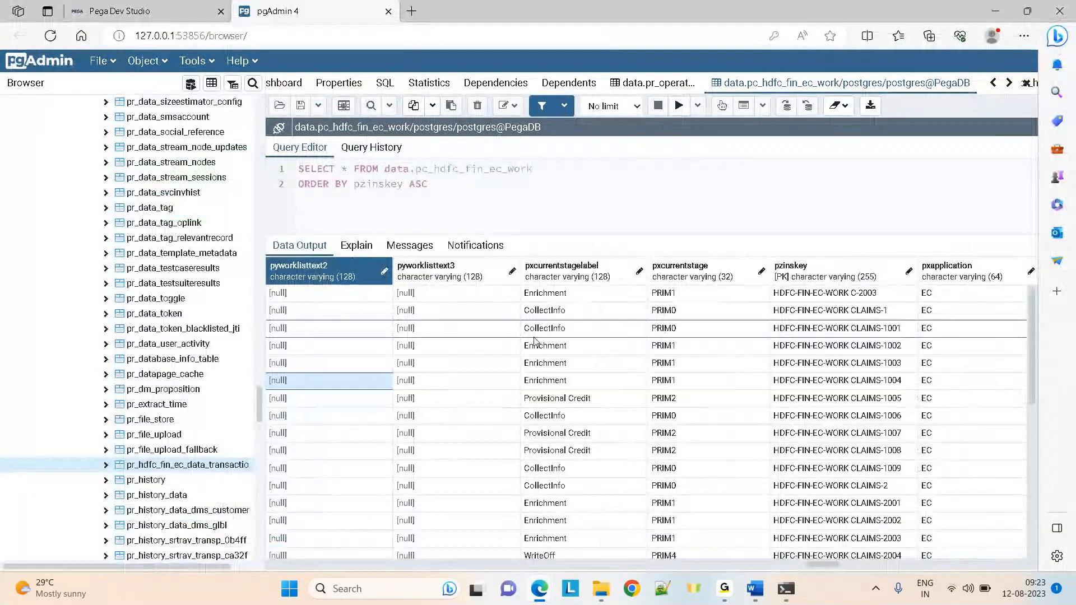
key(Right)
key(Right)
key(Right)
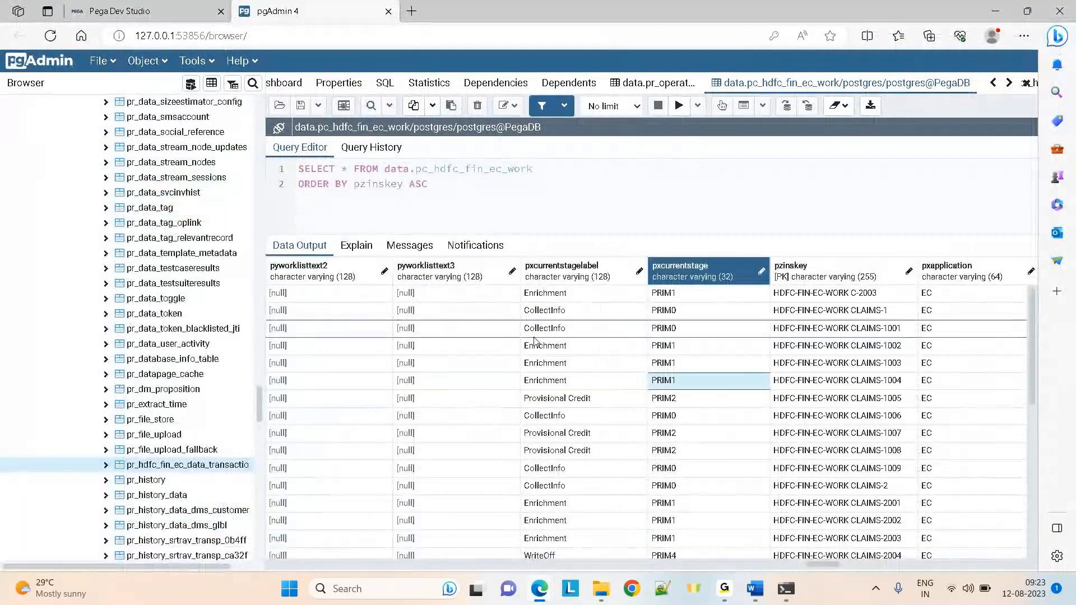
key(Right)
key(Right)
key(Right)
key(Right)
key(Right)
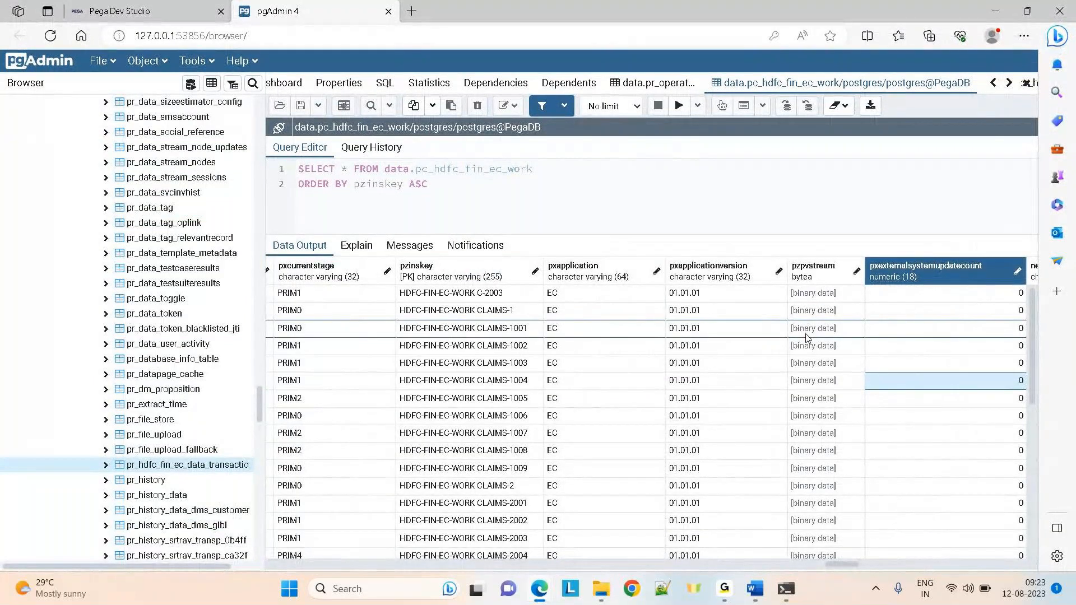
key(Right)
key(Right)
key(Right)
key(Right)
key(Right)
key(Right)
key(Right)
key(Right)
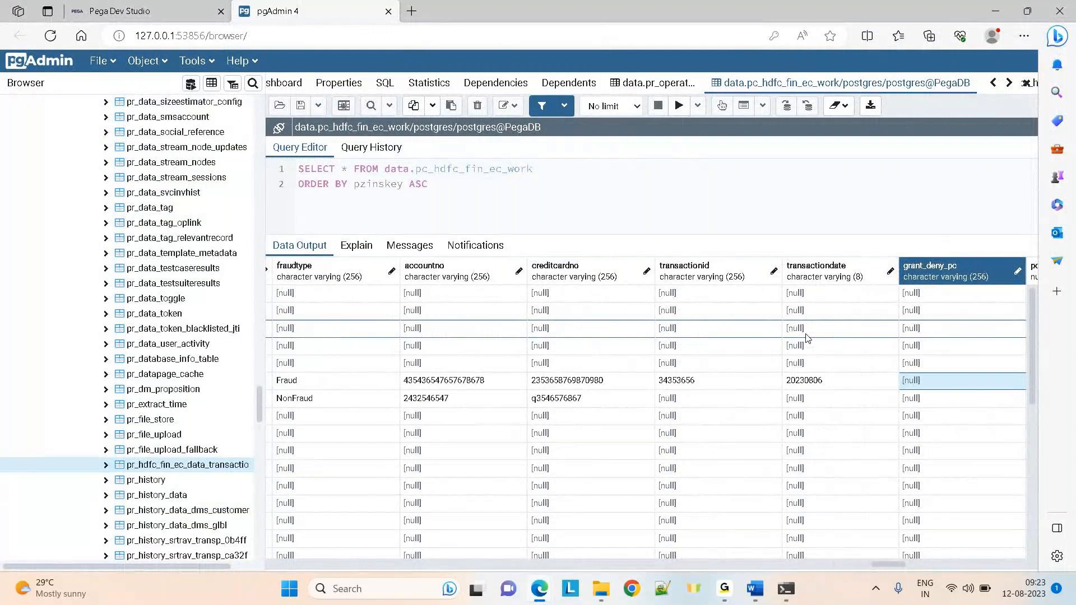
key(Left)
key(Left)
key(Left)
key(Left)
key(Left)
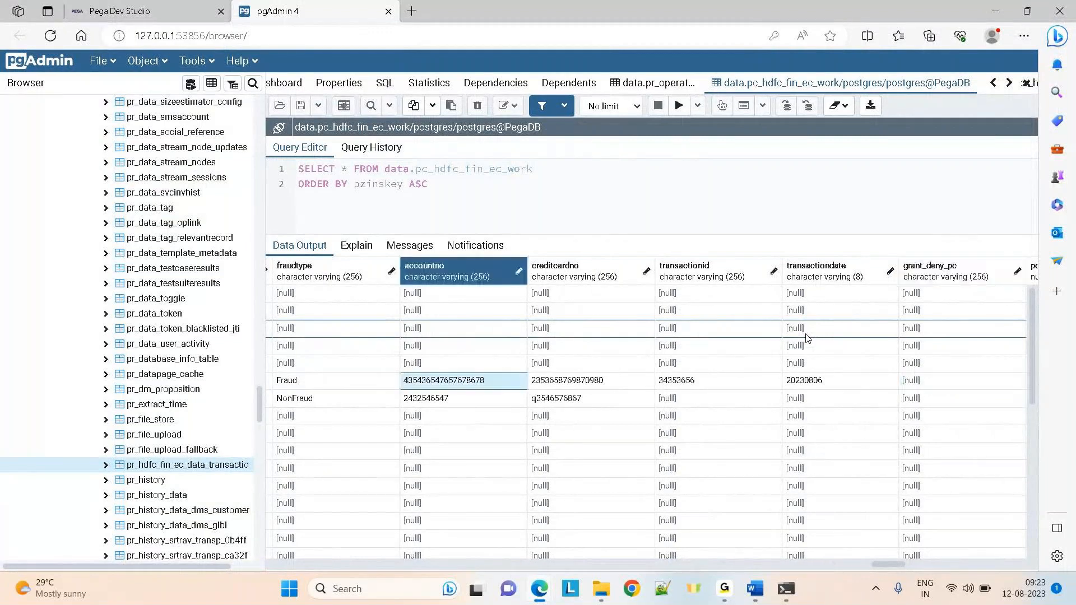
key(Left)
key(Left)
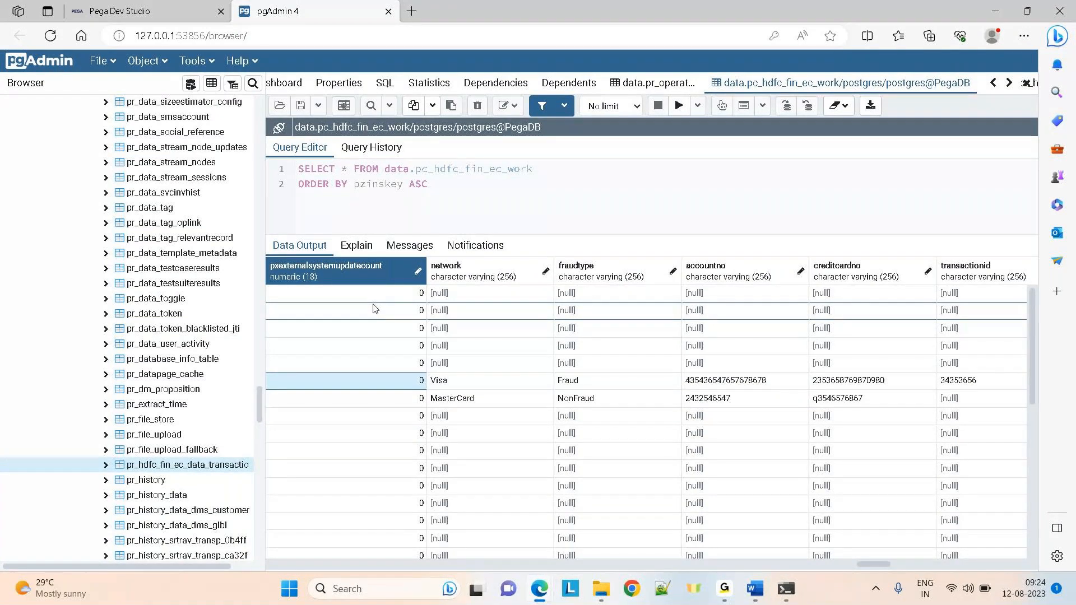
click(118, 11)
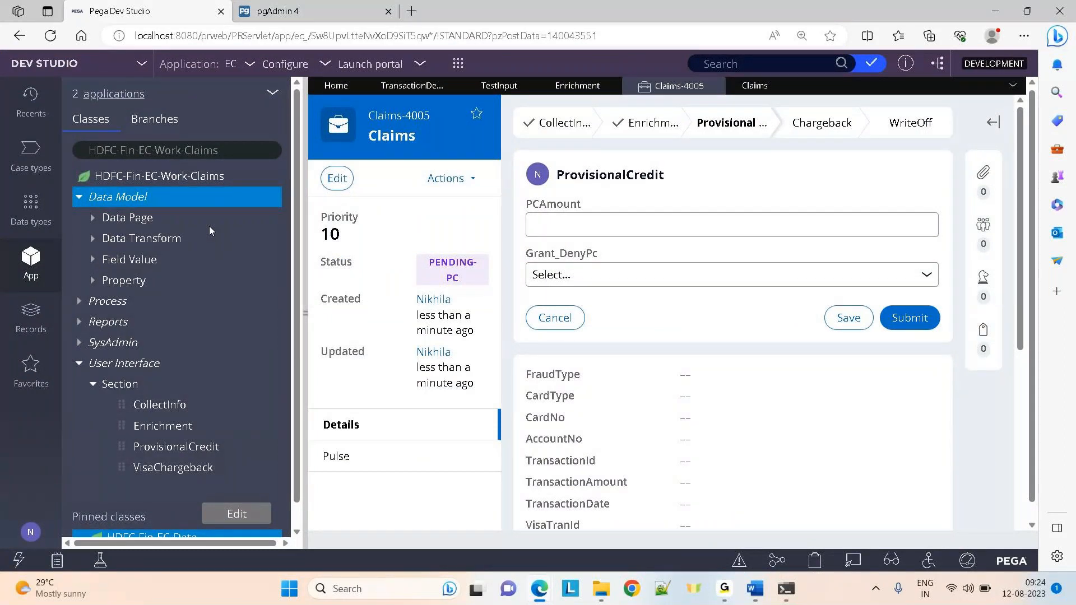
Review the Claims data model field list through the Data Model options
right_click(118, 196)
mouse_move(138, 246)
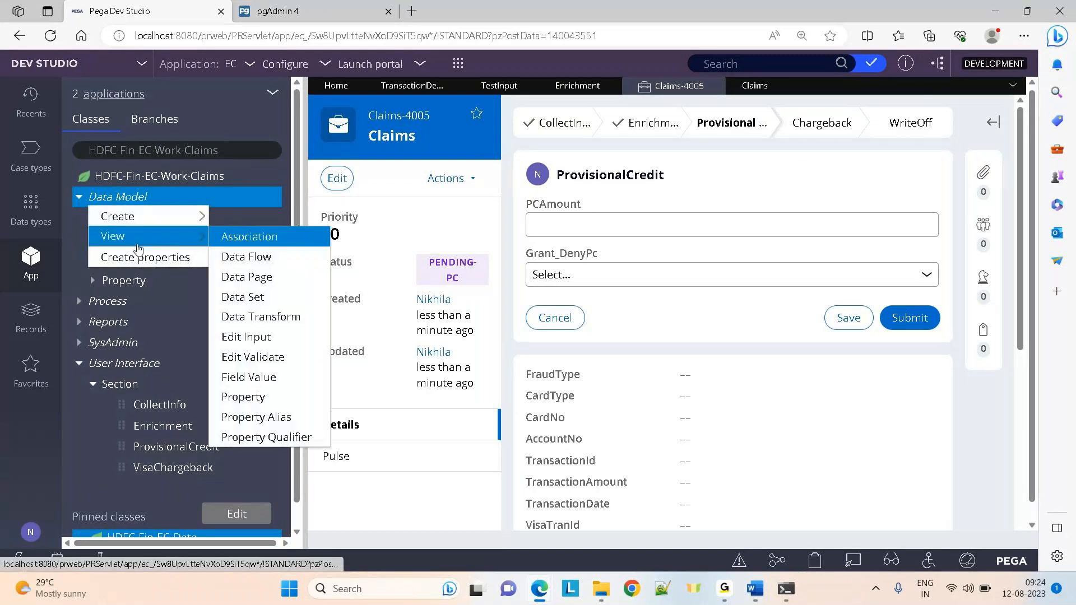
click(139, 258)
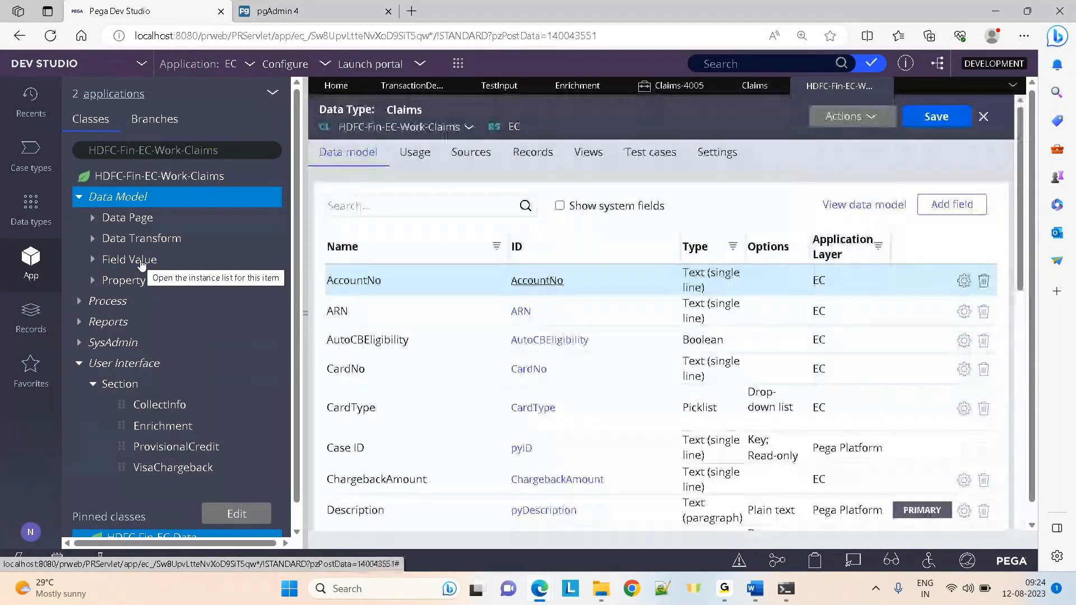
right_click(130, 201)
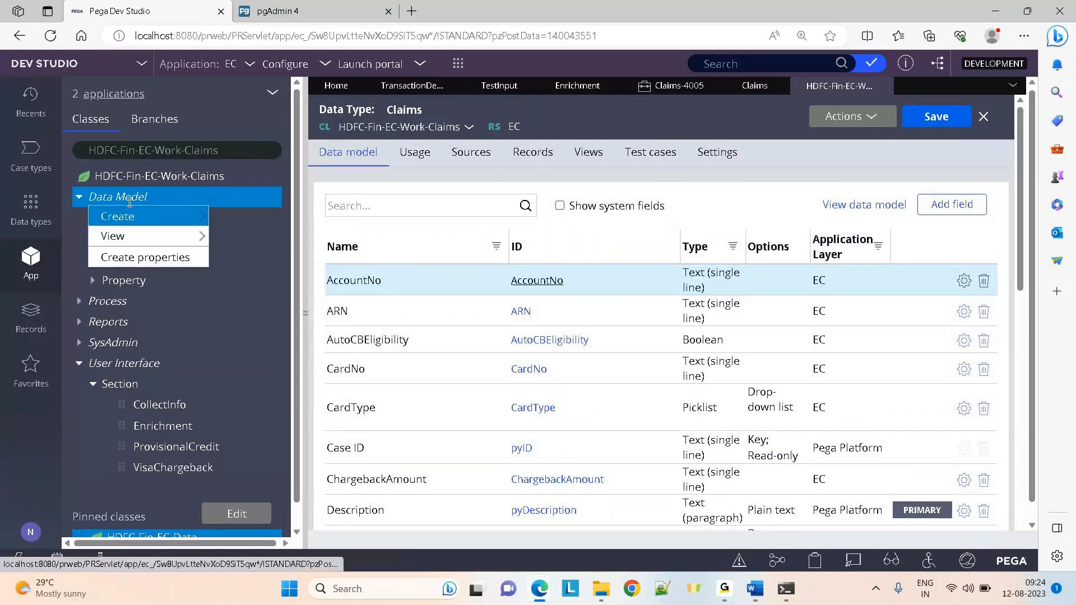
mouse_move(164, 223)
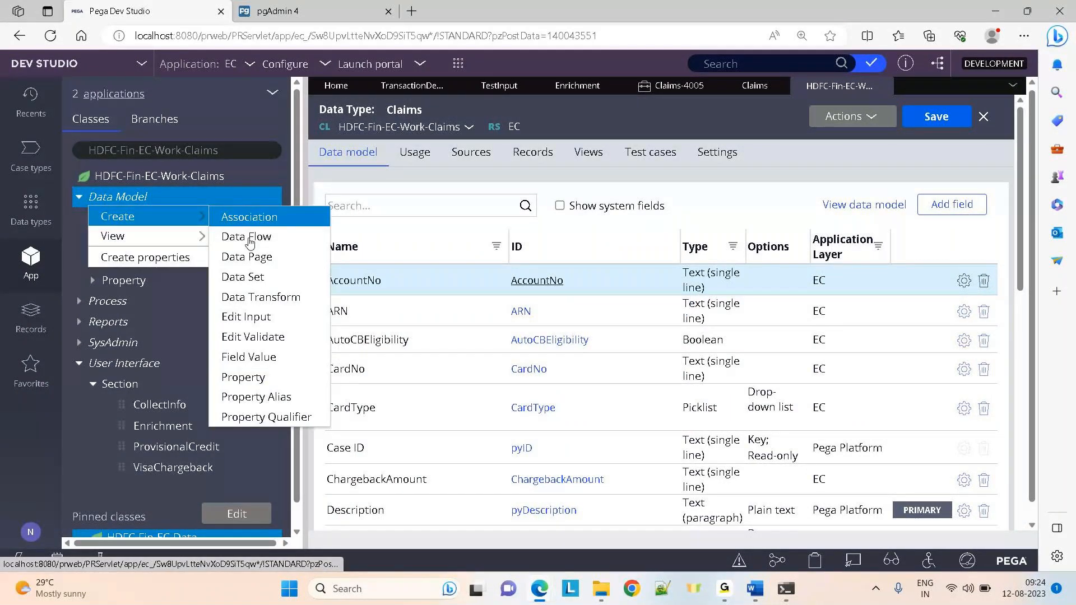
click(256, 376)
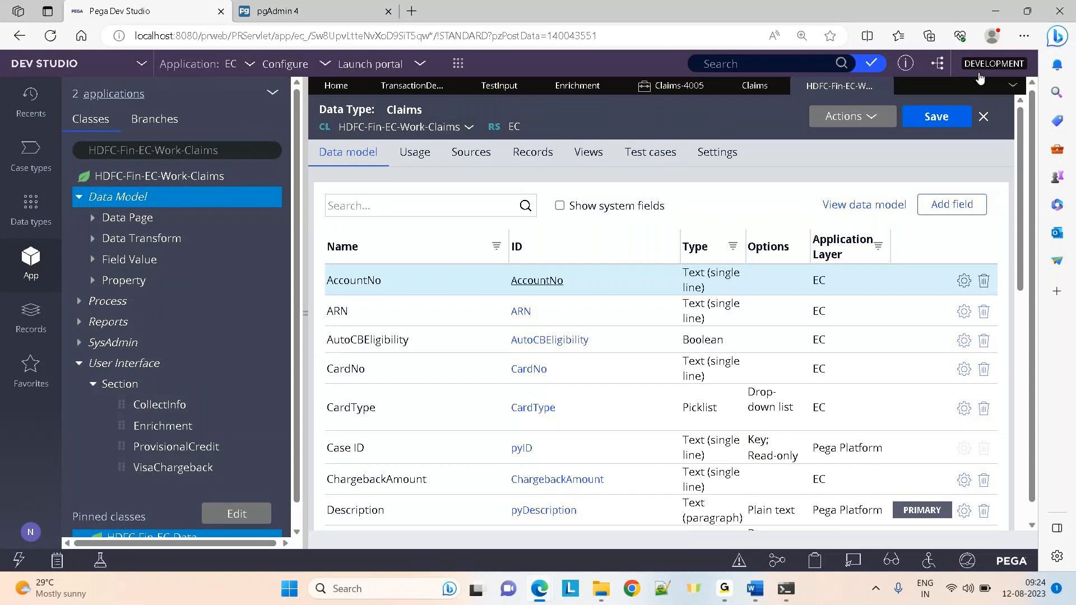
Close all open work tabs except Home and go back to pgAdmin
click(1013, 87)
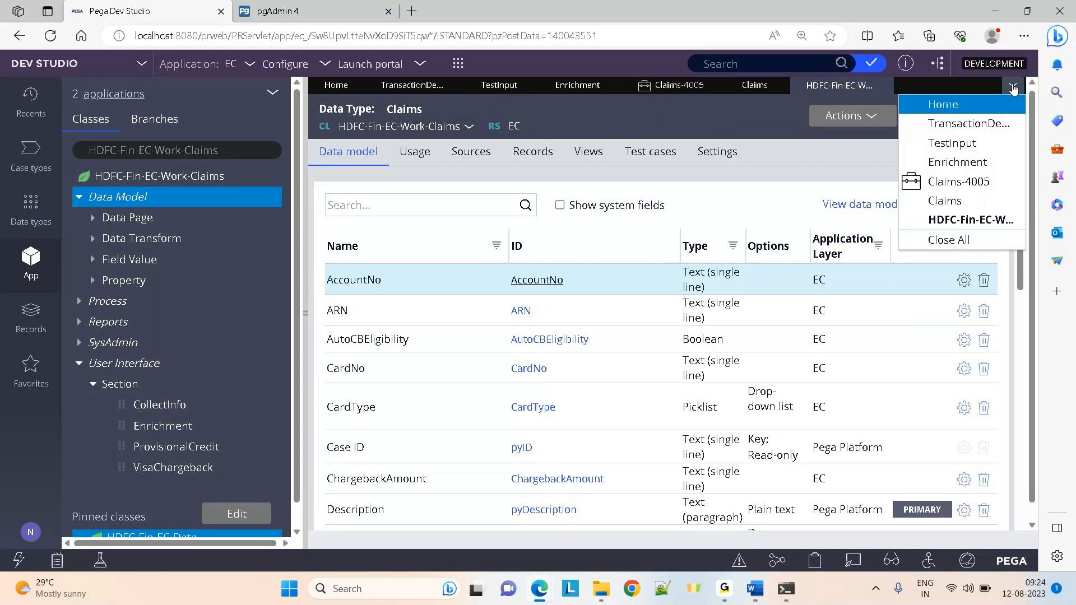
click(949, 240)
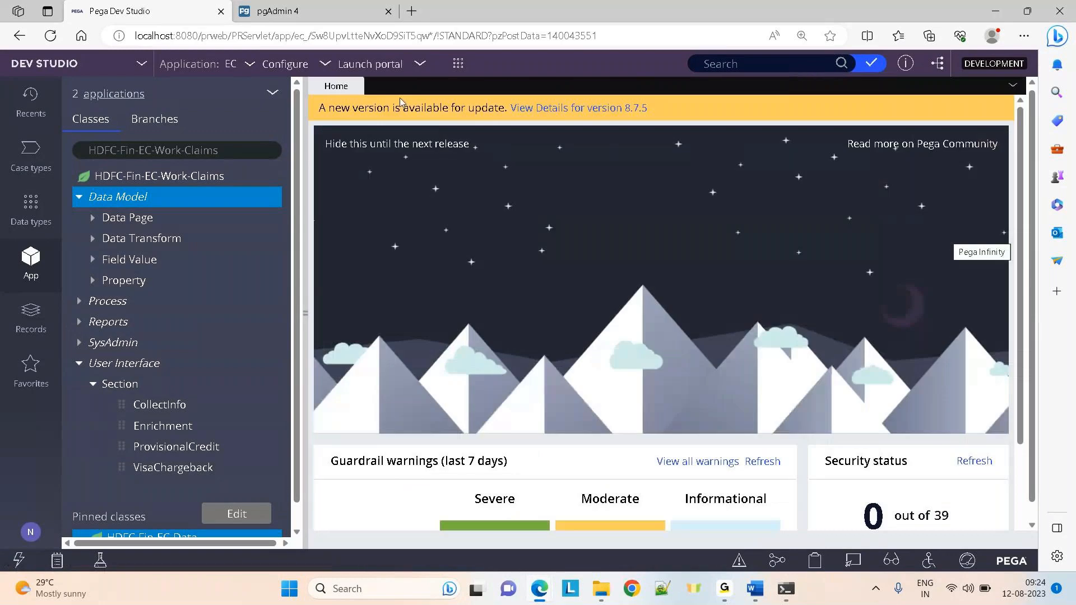
click(321, 5)
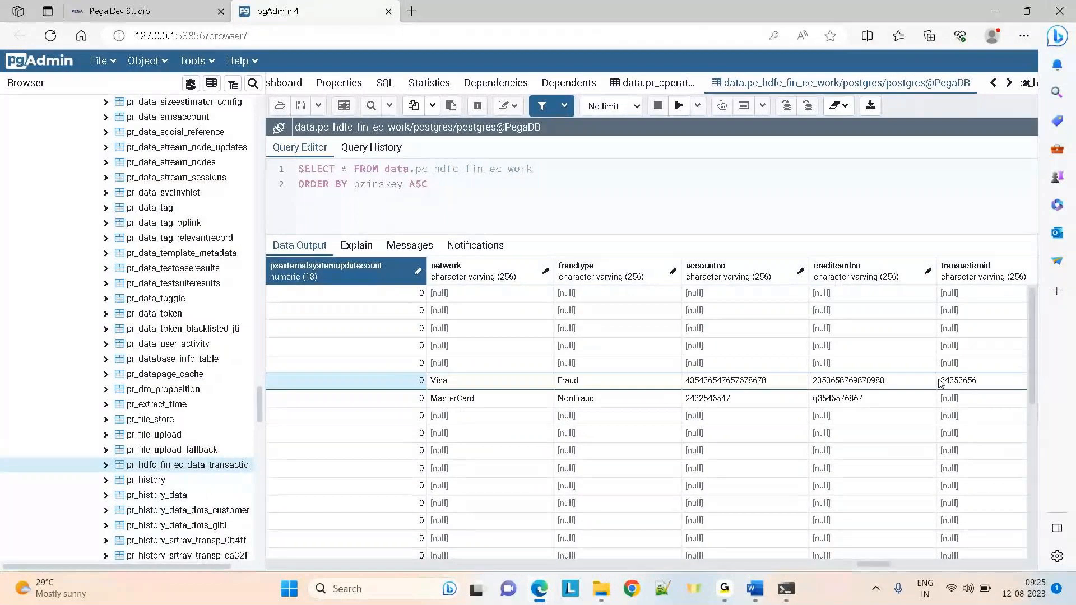
Close the work table results and scan operator row 3 across its columns to pzmcpautogenerated
click(1026, 84)
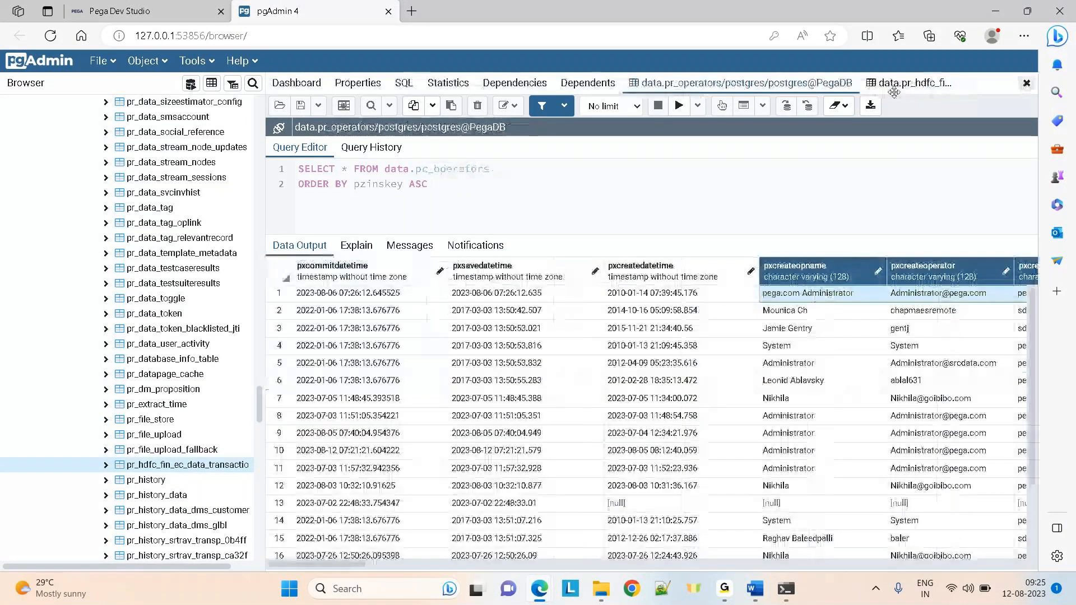
click(588, 312)
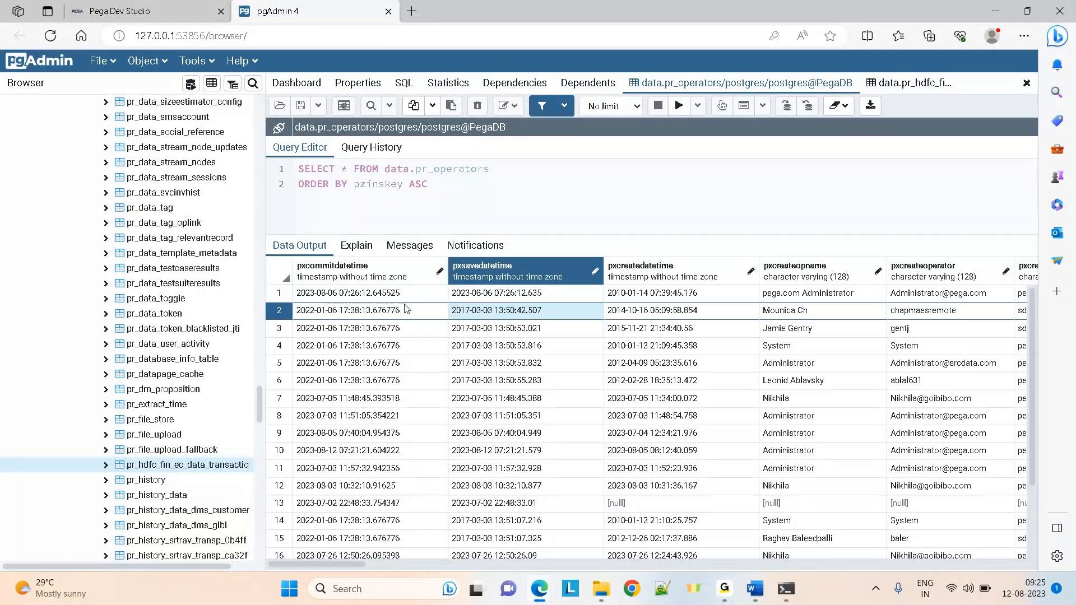
click(487, 330)
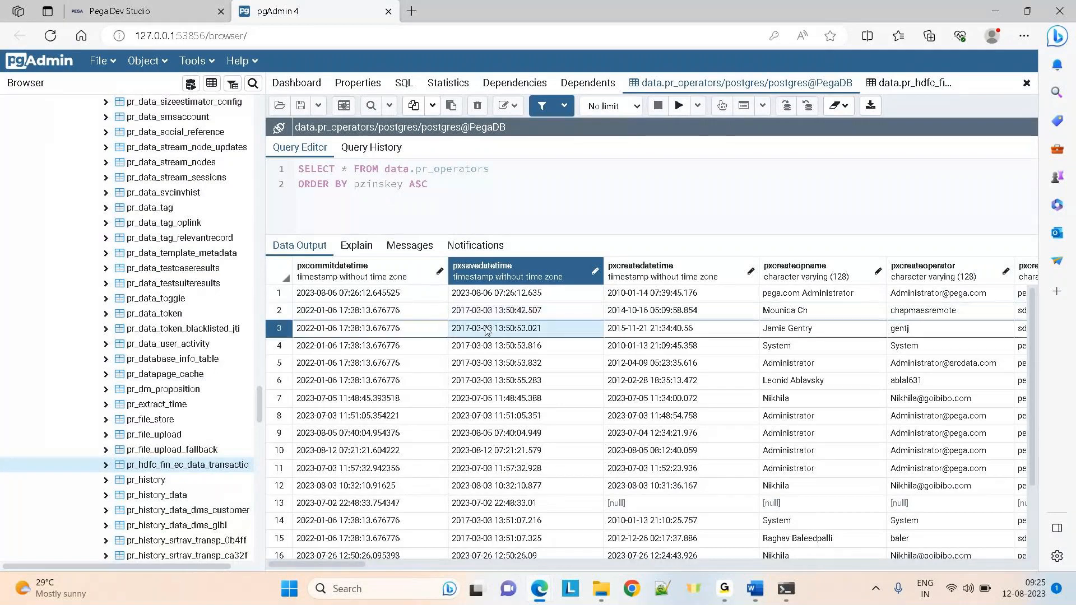
key(Right)
key(Right)
key(Right)
key(Right)
key(Right)
key(Right)
key(Right)
key(Right)
key(Right)
key(Right)
key(Right)
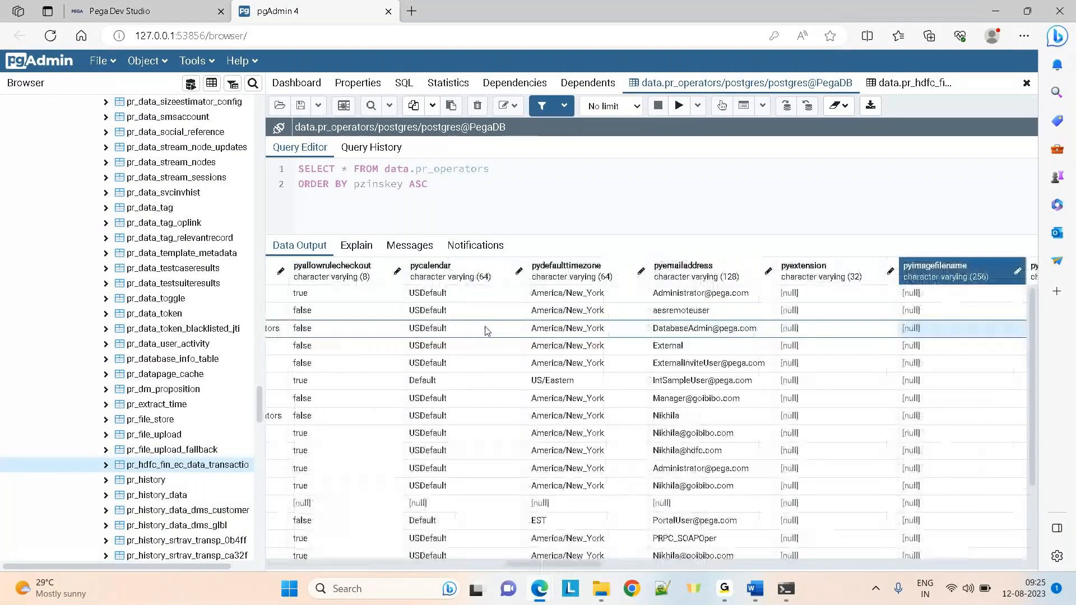
key(Right)
key(Right)
key(Right)
key(Right)
key(Right)
key(Right)
key(Right)
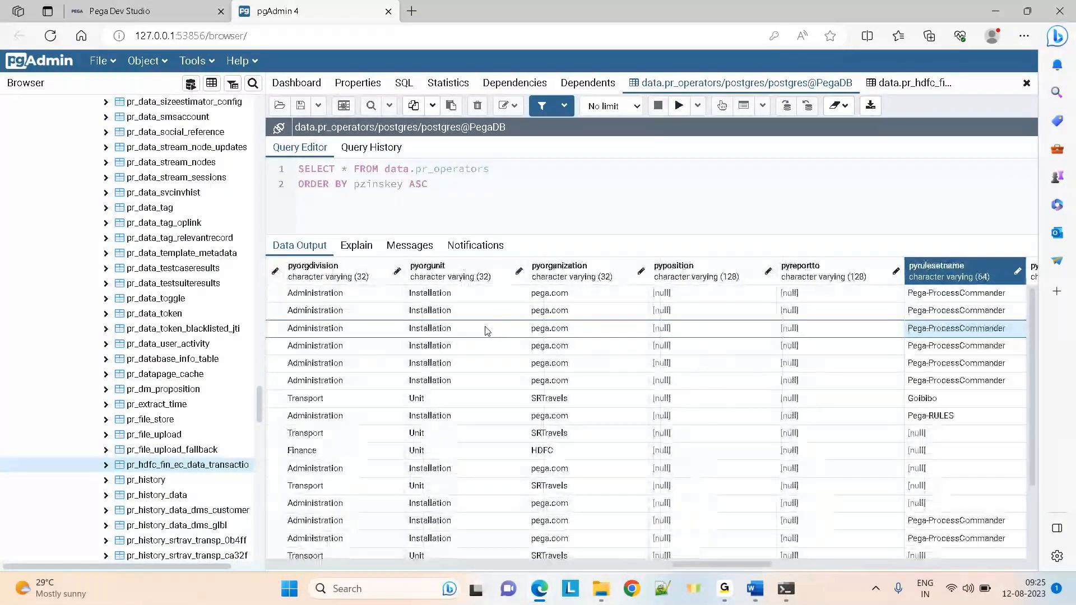
key(Right)
key(Right)
key(Right)
key(Right)
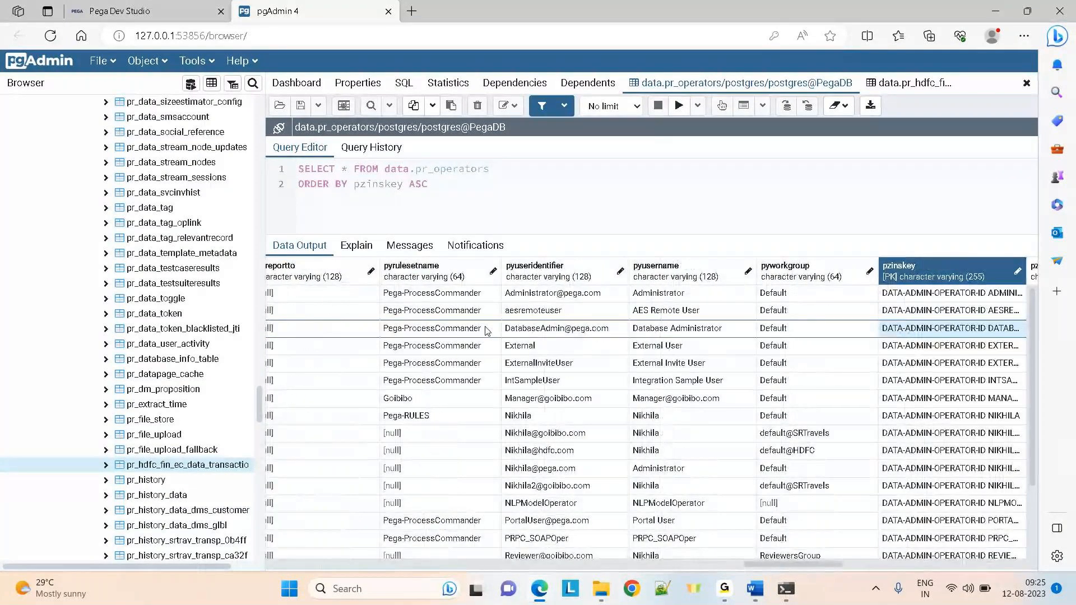
key(Left)
key(Left)
key(Left)
key(Left)
key(Left)
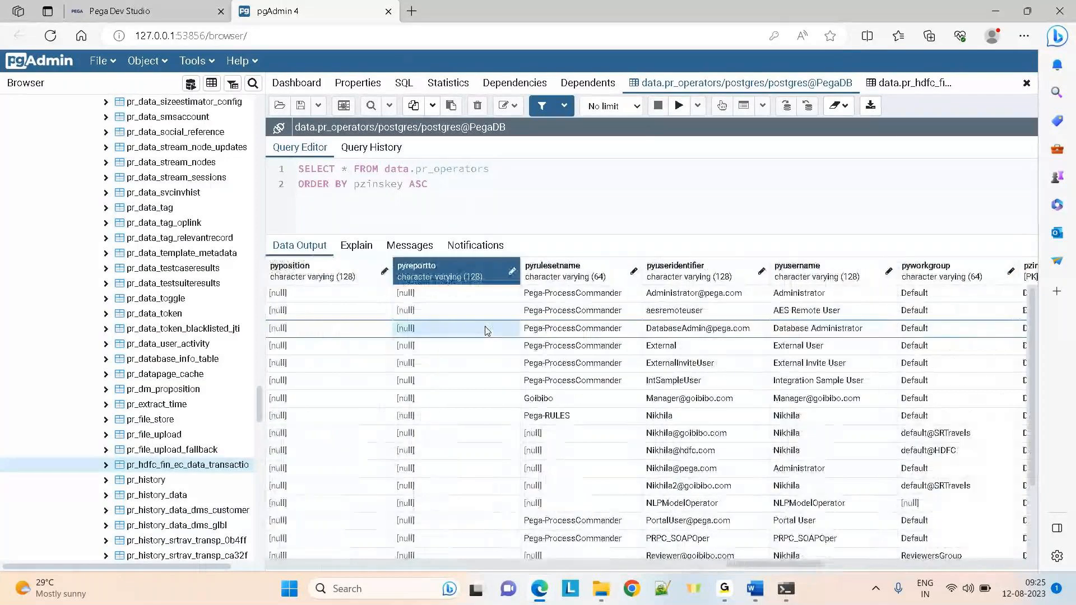
key(Right)
key(Right)
key(Right)
key(Right)
key(Right)
key(Right)
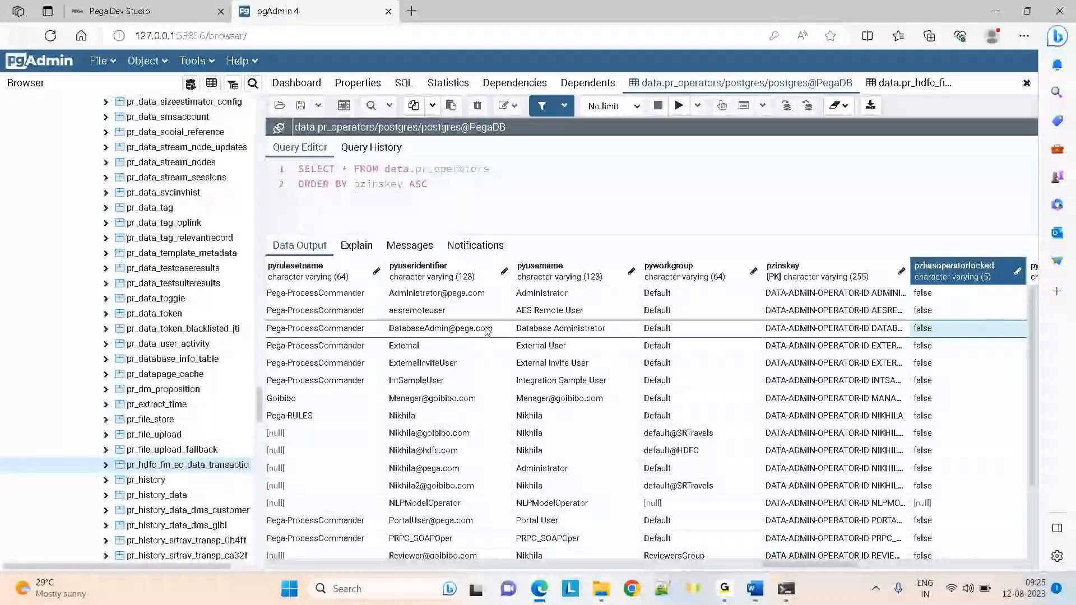
key(Right)
key(Right)
key(Right)
key(Right)
key(Right)
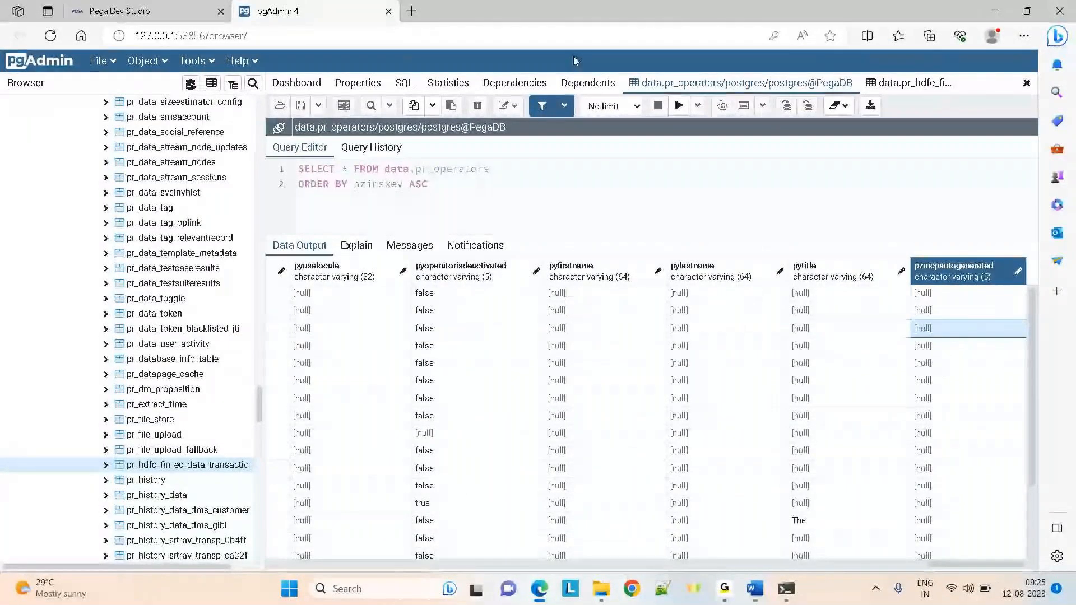
Check transaction row 2 in the transactions results, then go back to the operators results
click(905, 84)
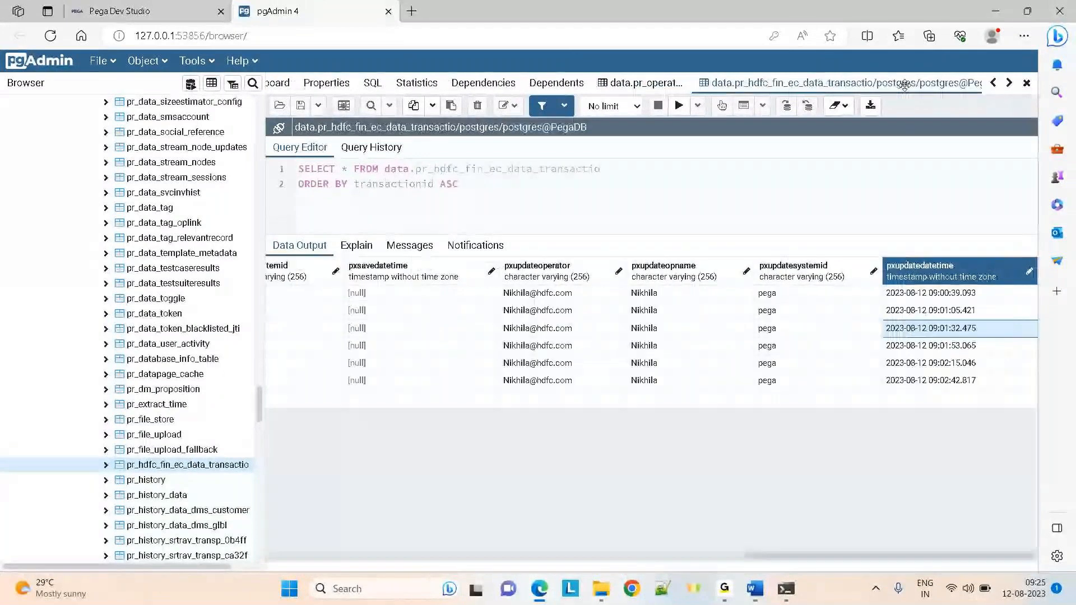
click(750, 306)
key(Home)
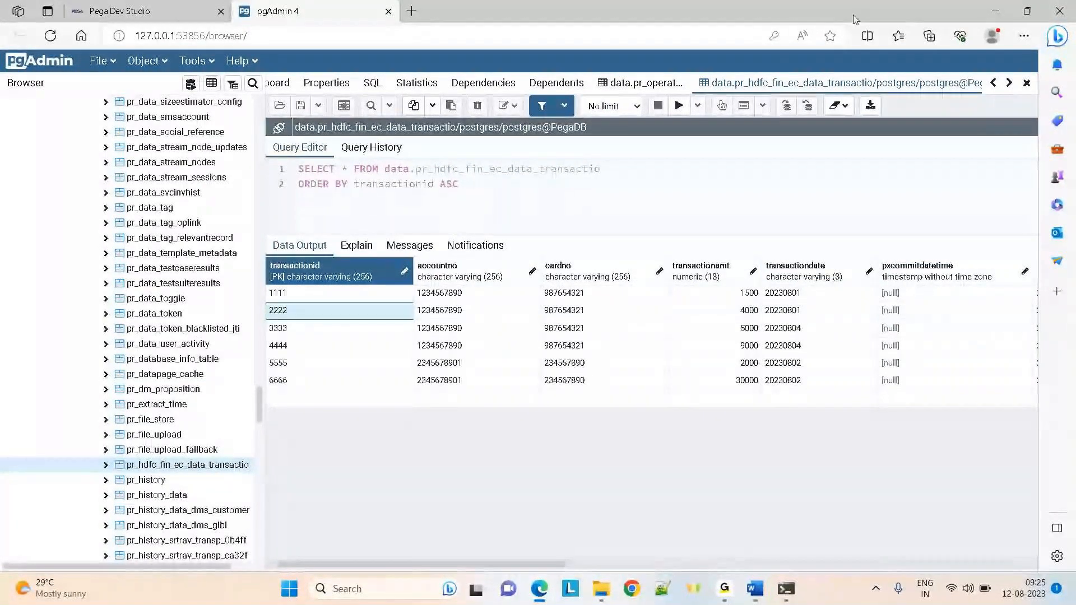
click(645, 83)
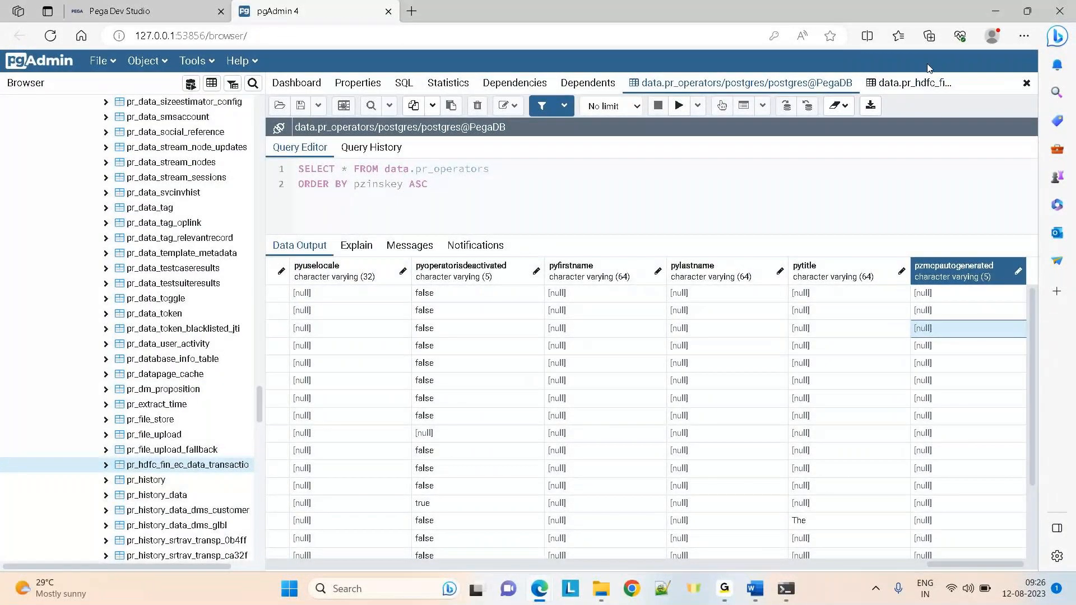
Load all rows of the HDFC transactions table via View/Edit Data, then return to Dev Studio
right_click(200, 458)
mouse_move(250, 332)
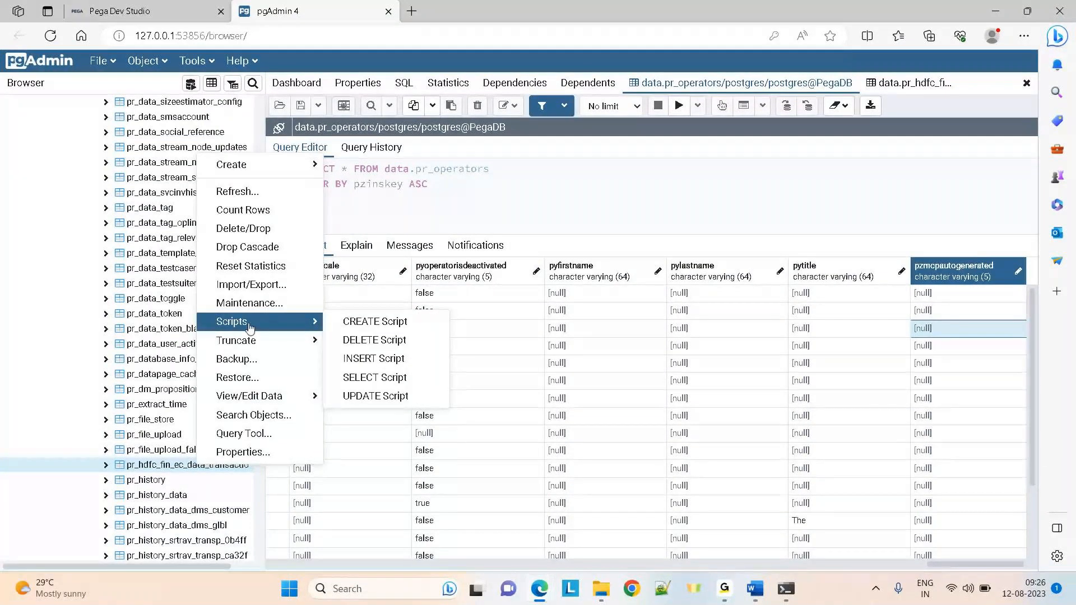
mouse_move(263, 396)
click(353, 393)
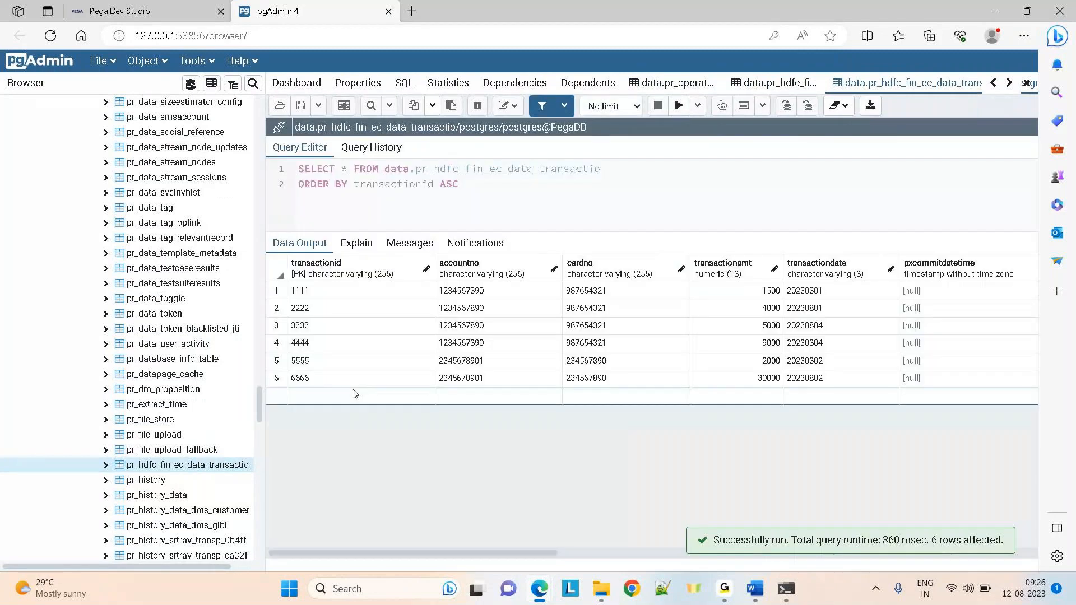
click(464, 359)
key(Right)
key(Right)
key(Right)
key(Right)
key(Right)
key(Right)
key(Right)
key(Right)
key(Right)
key(Right)
key(Right)
key(Right)
key(Right)
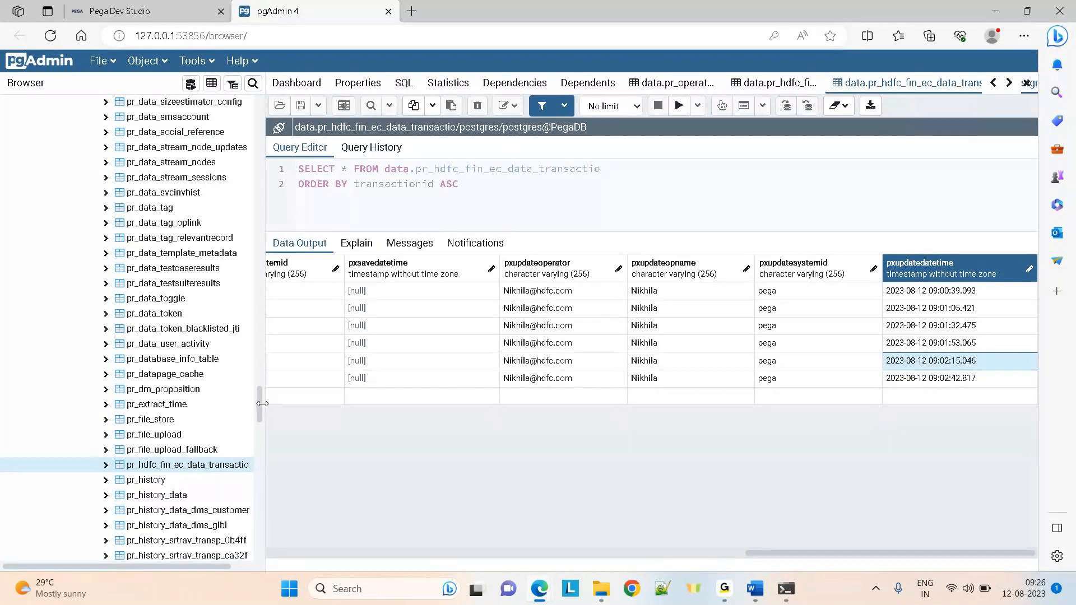
click(141, 4)
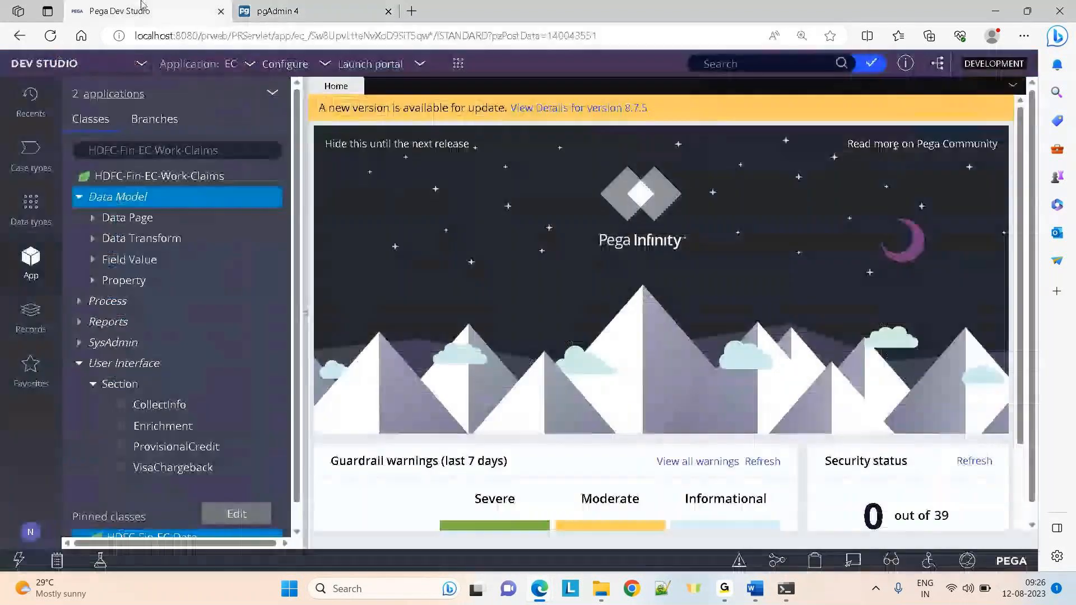
Create a new Claims case, Claims-4006, from the Create menu
click(816, 560)
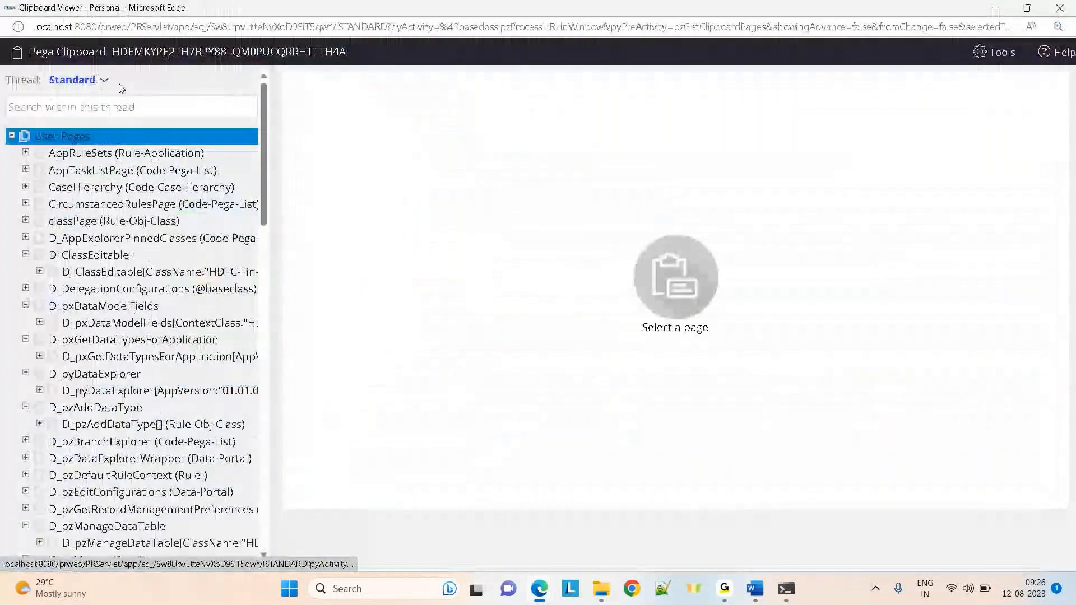
click(106, 82)
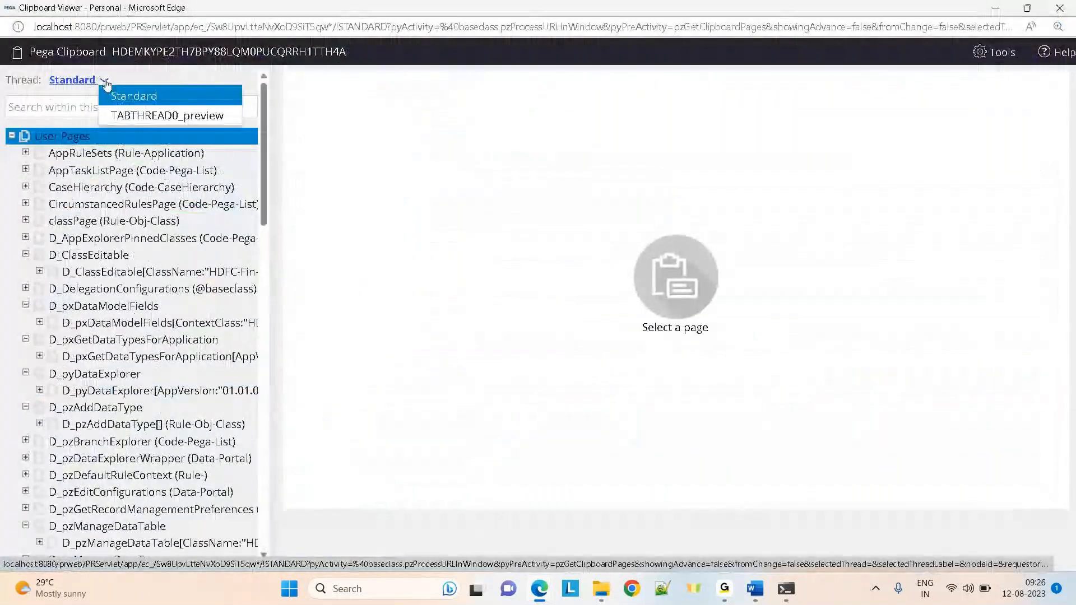
click(992, 7)
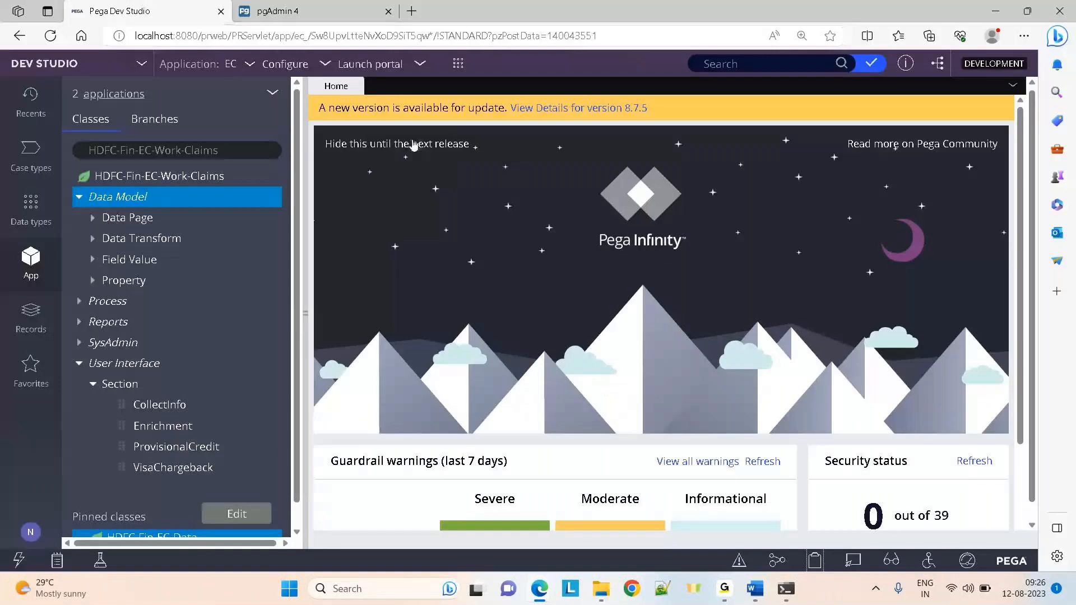
click(458, 63)
click(621, 77)
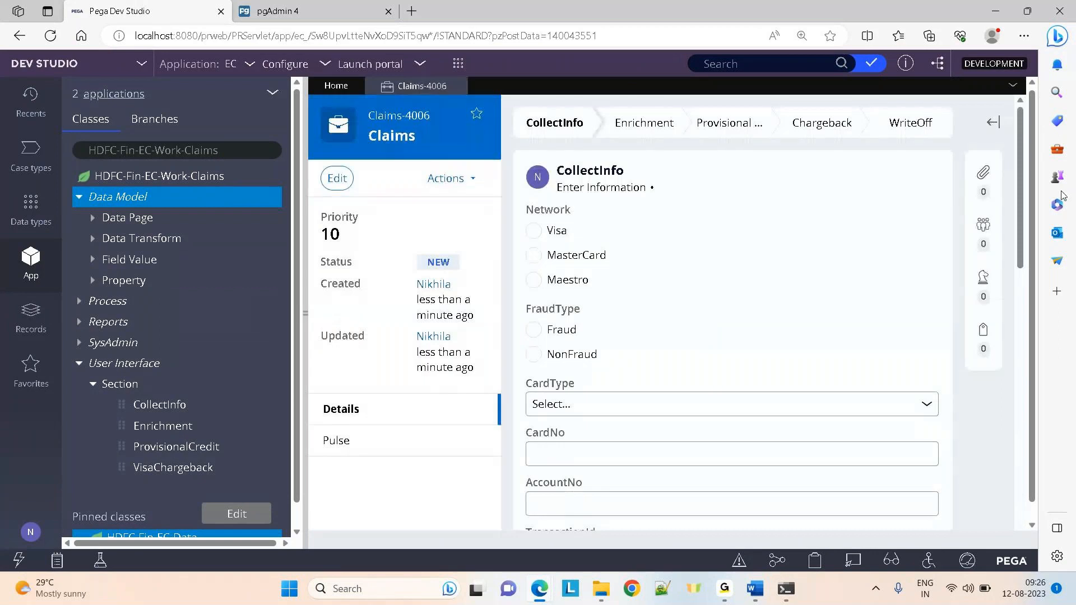
Open the Clipboard and show the pyWorkPage properties of the new case
click(816, 562)
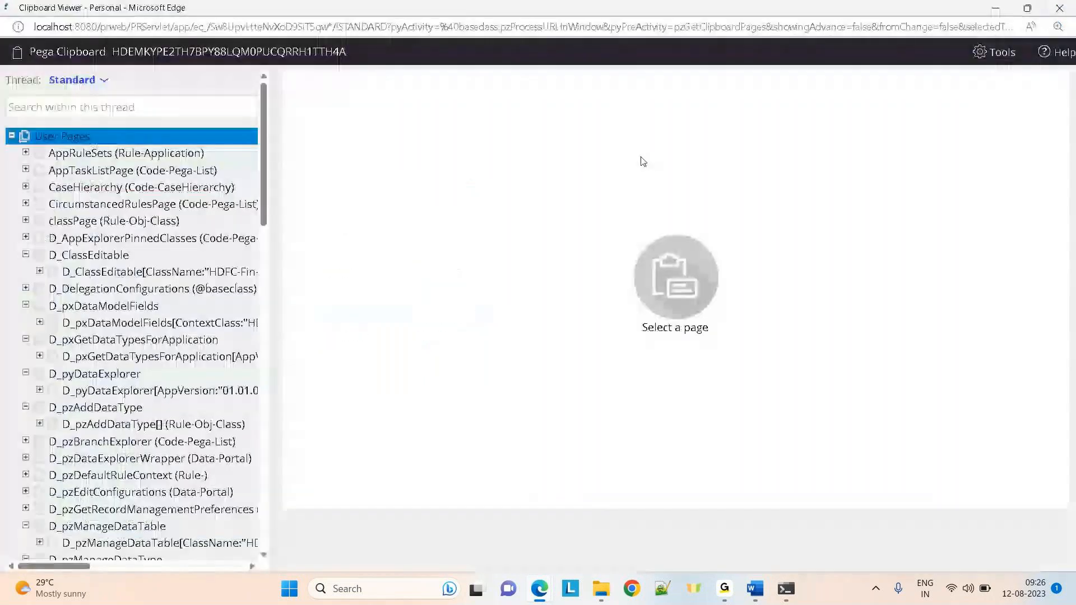
drag(262, 122, 261, 385)
click(144, 354)
click(144, 386)
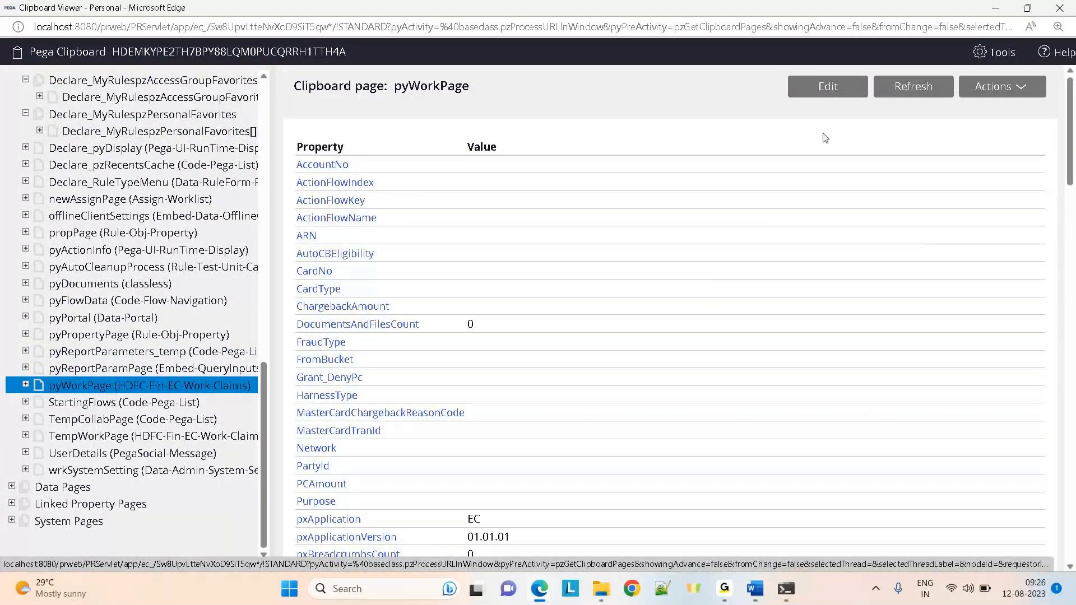
Make pyWorkPage editable, browse values like pyDescription, then discard the edits and minimize the Clipboard
click(828, 86)
drag(1070, 92, 1073, 287)
click(512, 240)
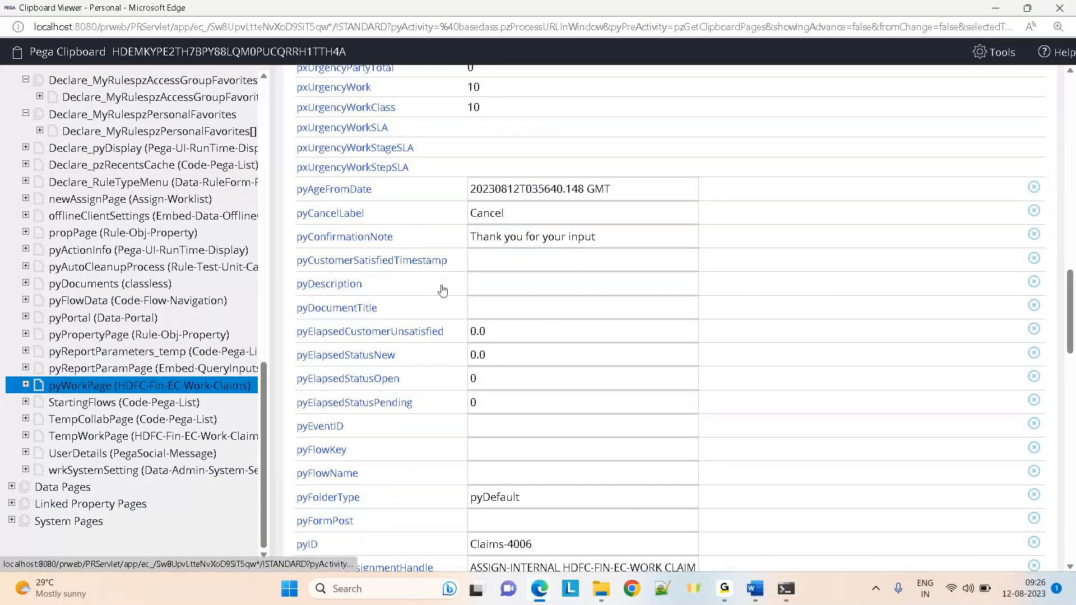
click(486, 286)
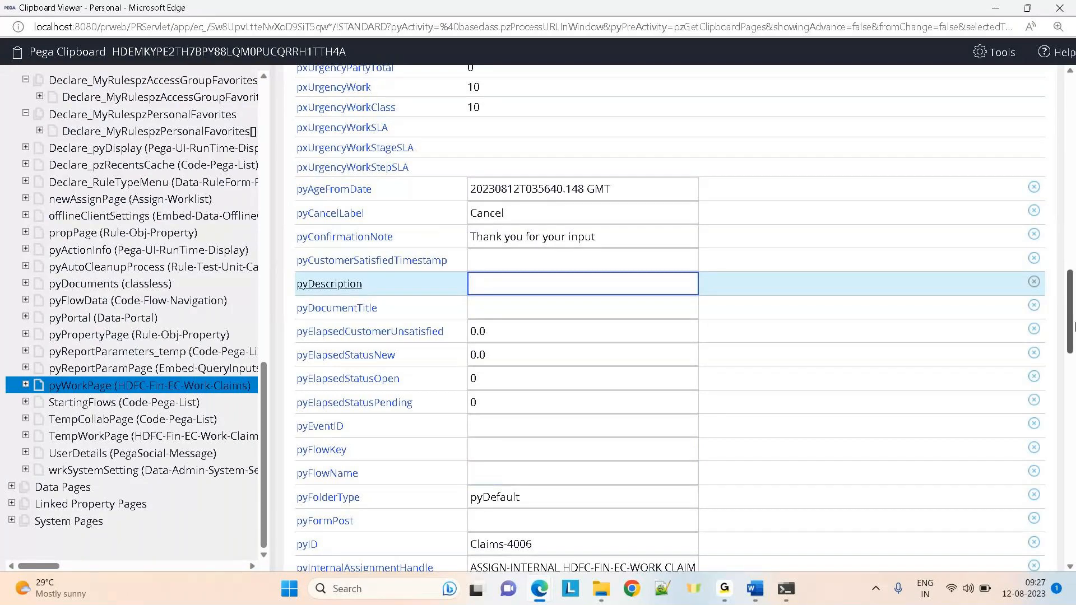
scroll(1071, 322, down, 3)
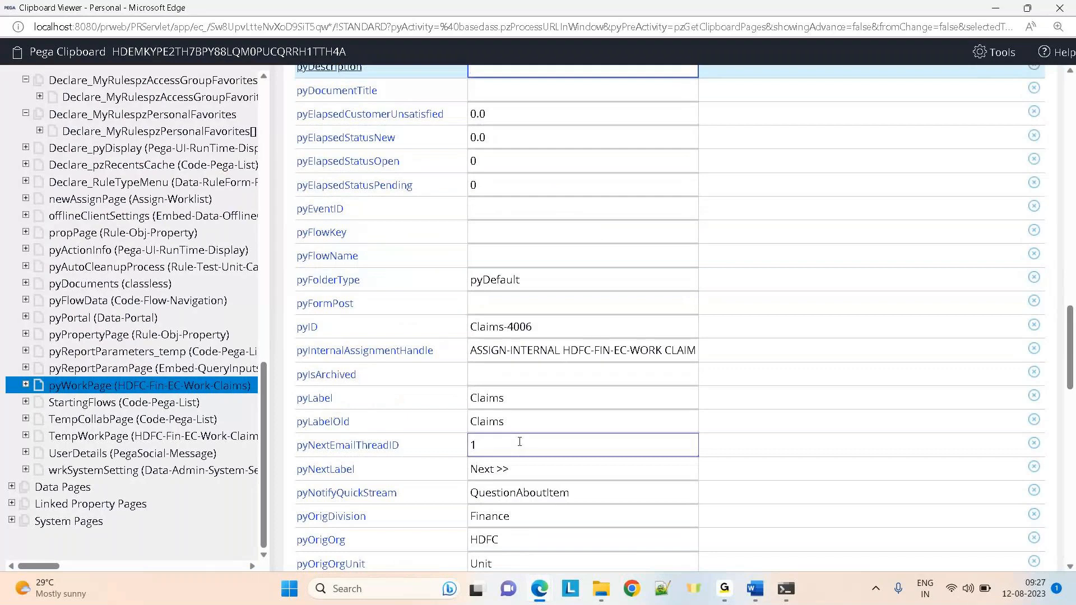
drag(1072, 330, 1071, 398)
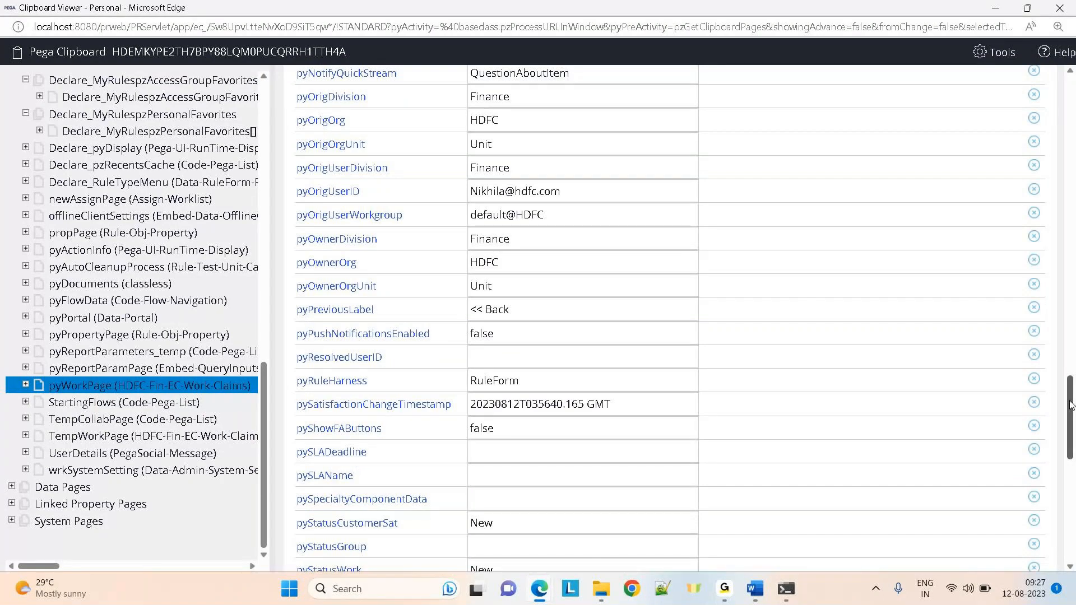
drag(1070, 404, 1068, 96)
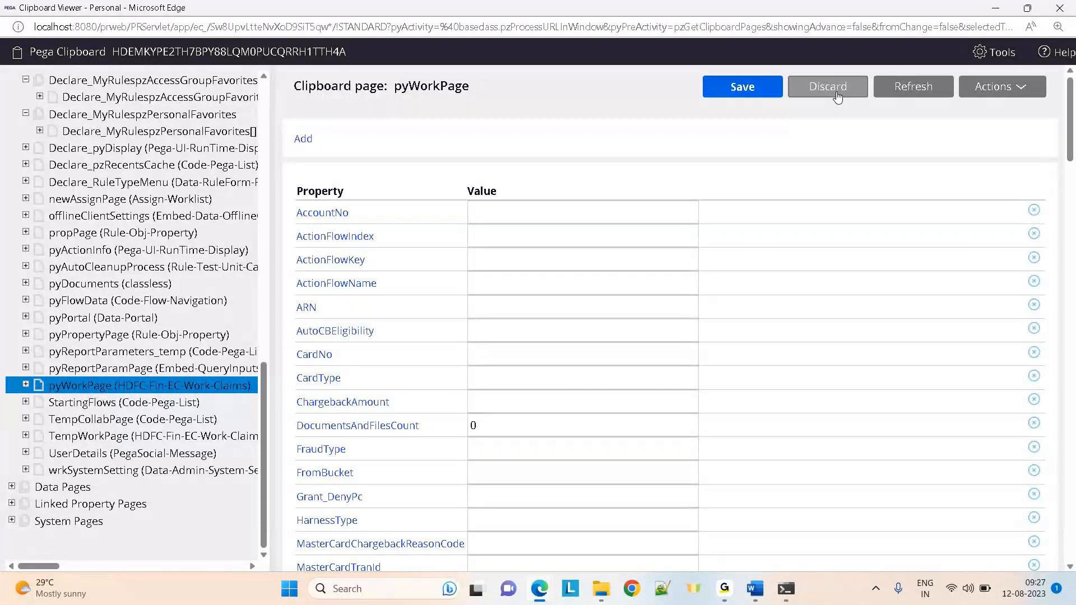
click(838, 97)
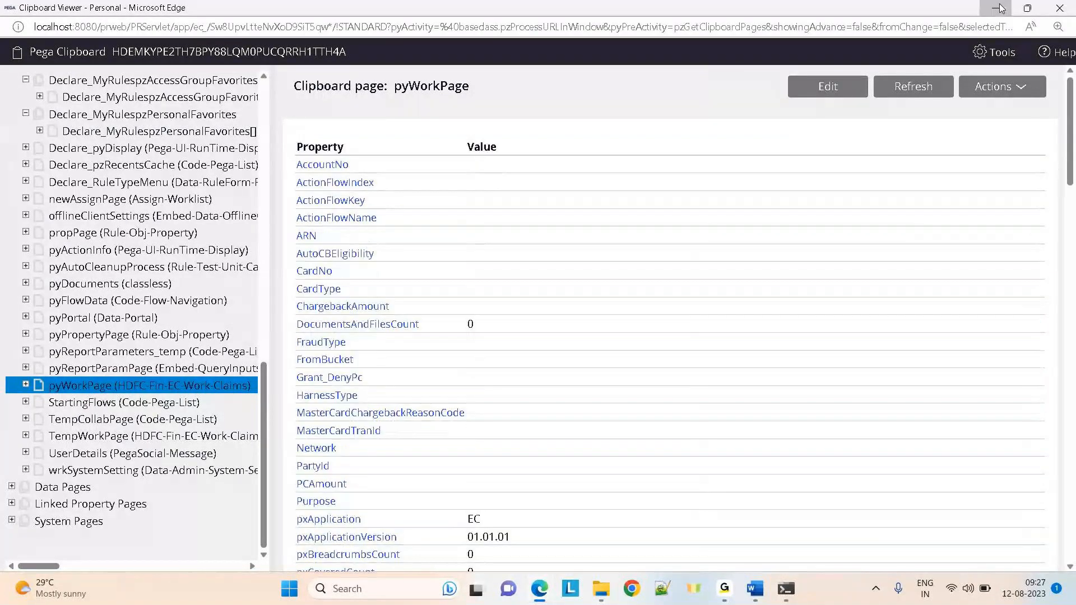
click(996, 8)
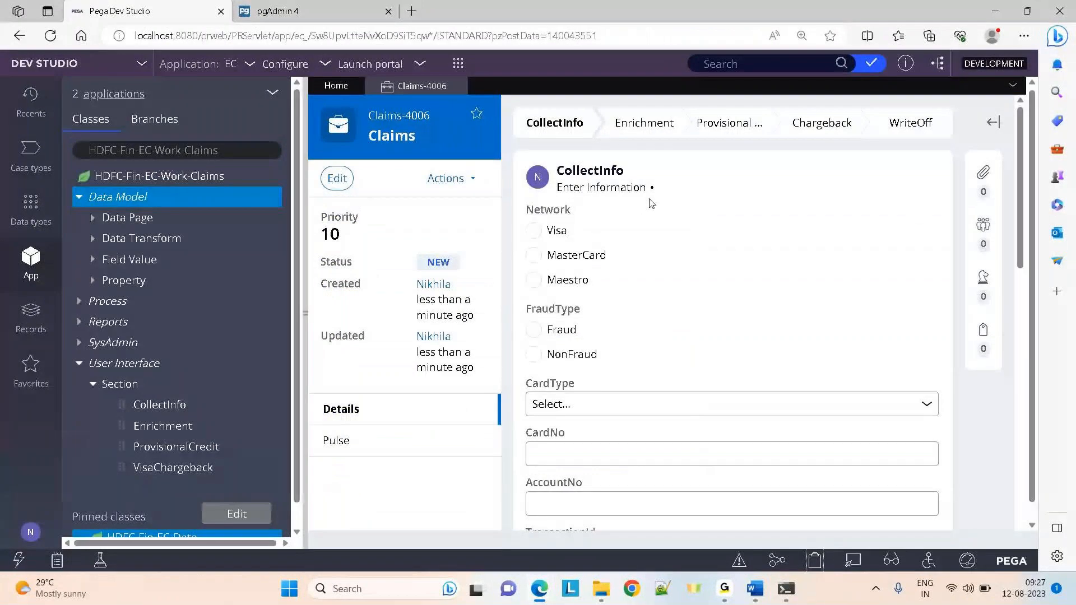
Return to Dev Studio and close the Claims-4006 case
key(alt+Tab)
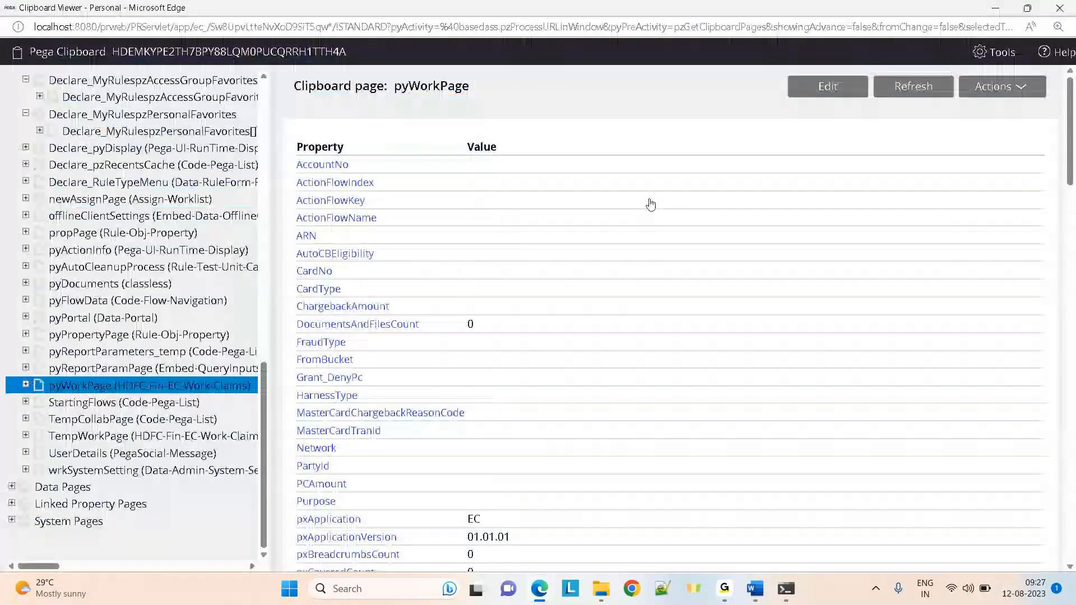
key(alt+Tab)
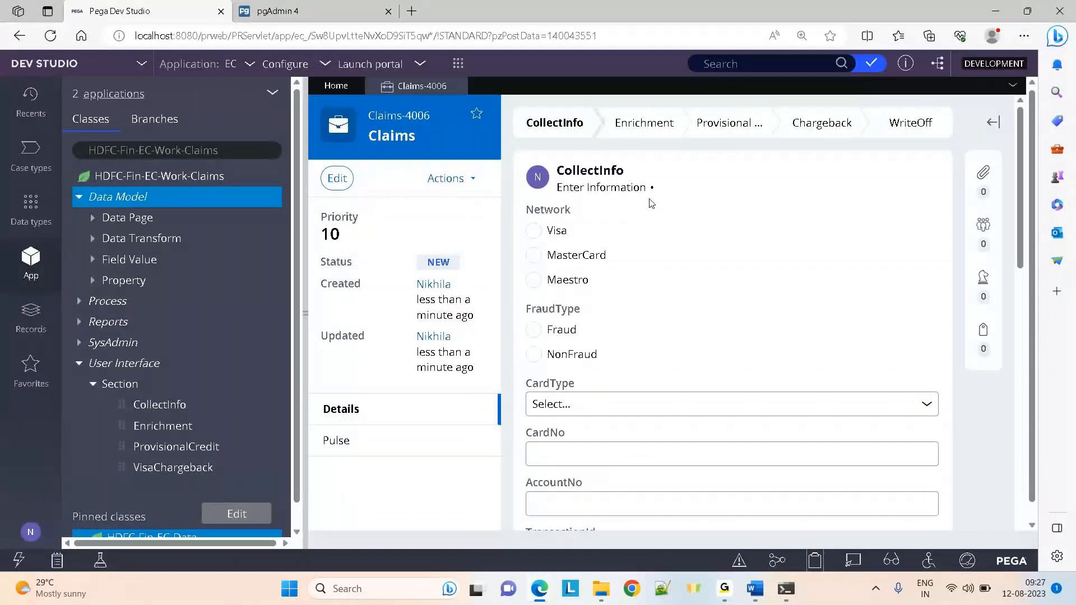
click(31, 208)
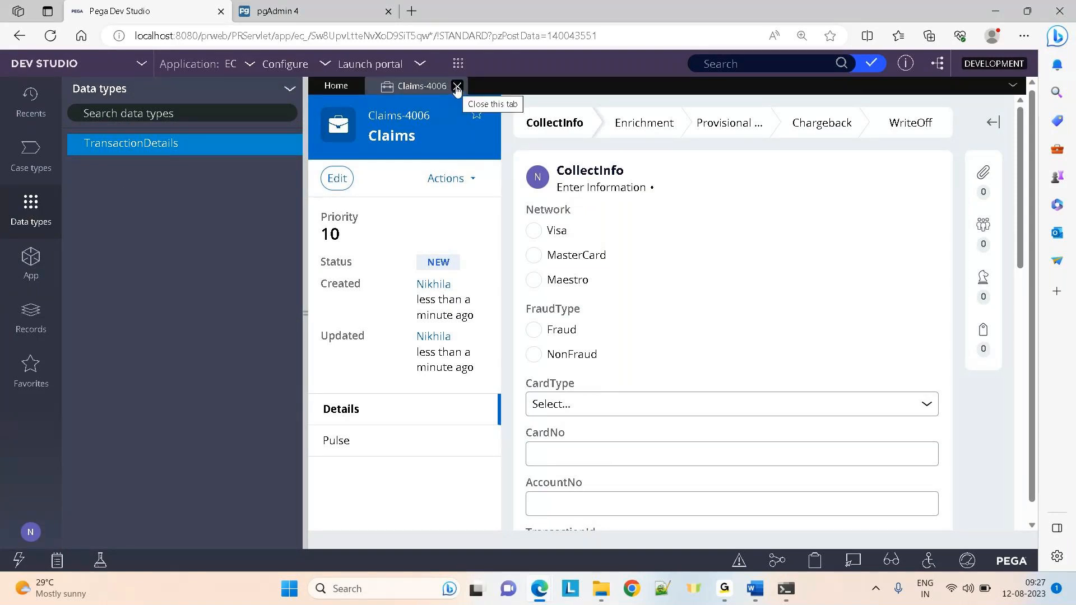
click(457, 87)
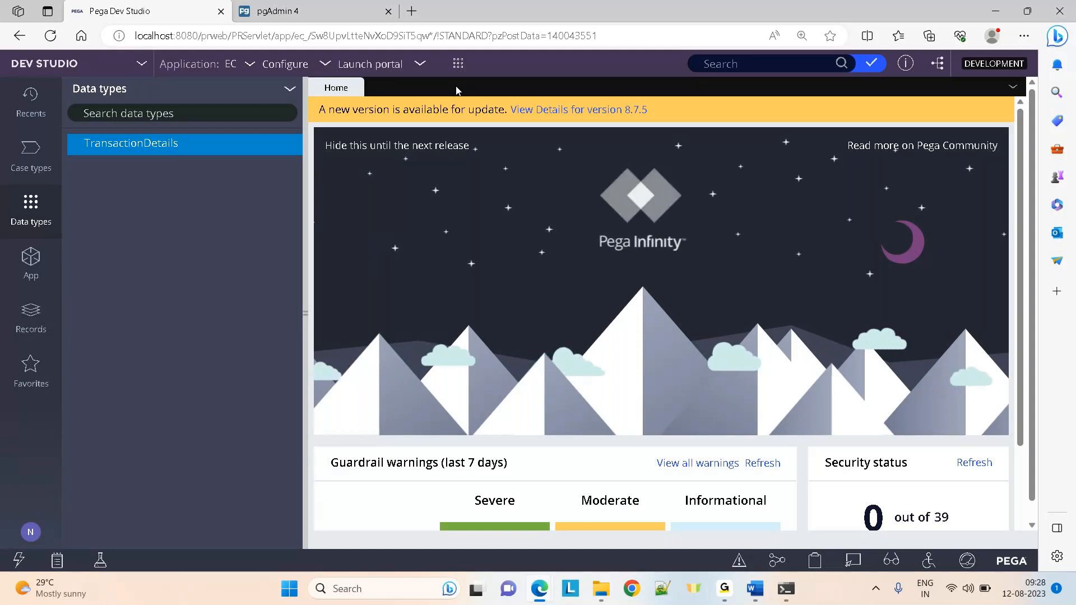
click(293, 6)
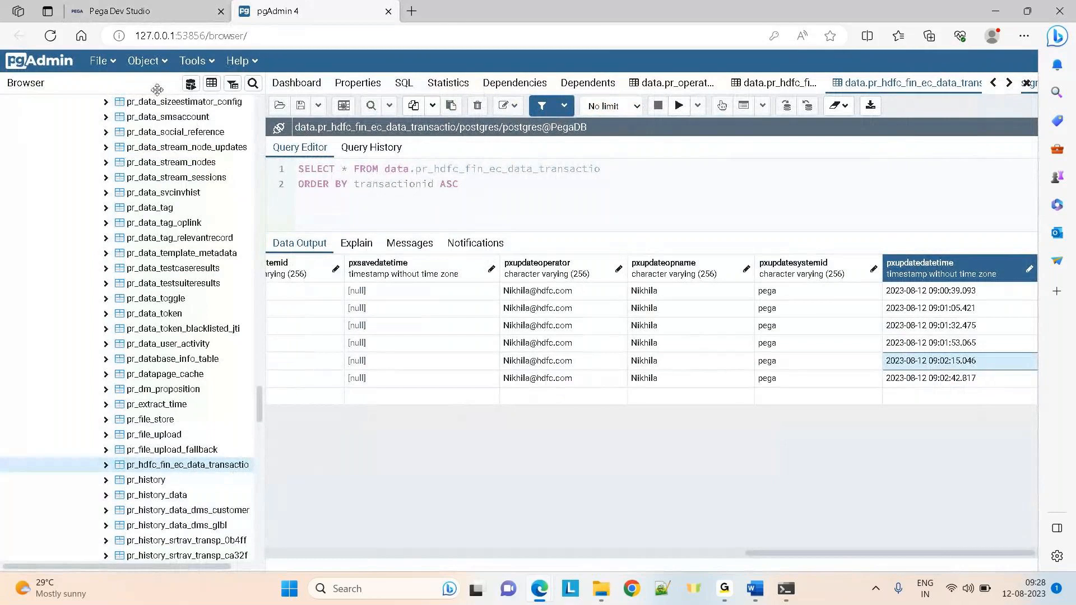
click(124, 6)
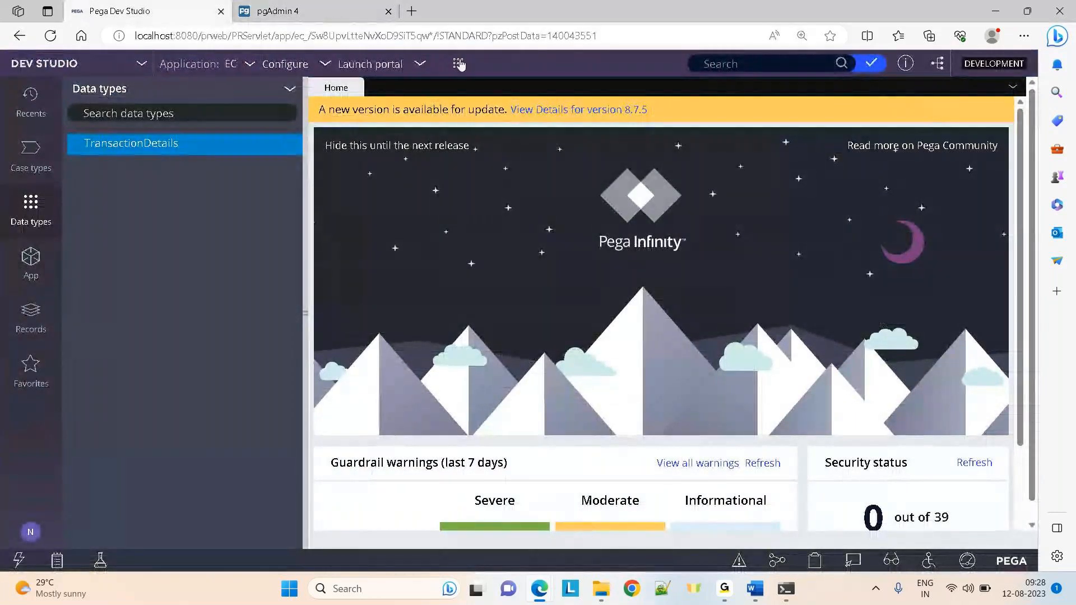
Show the App class tree, collapse Data Model and select HDFC-Fin-EC-Work-Claims
click(26, 255)
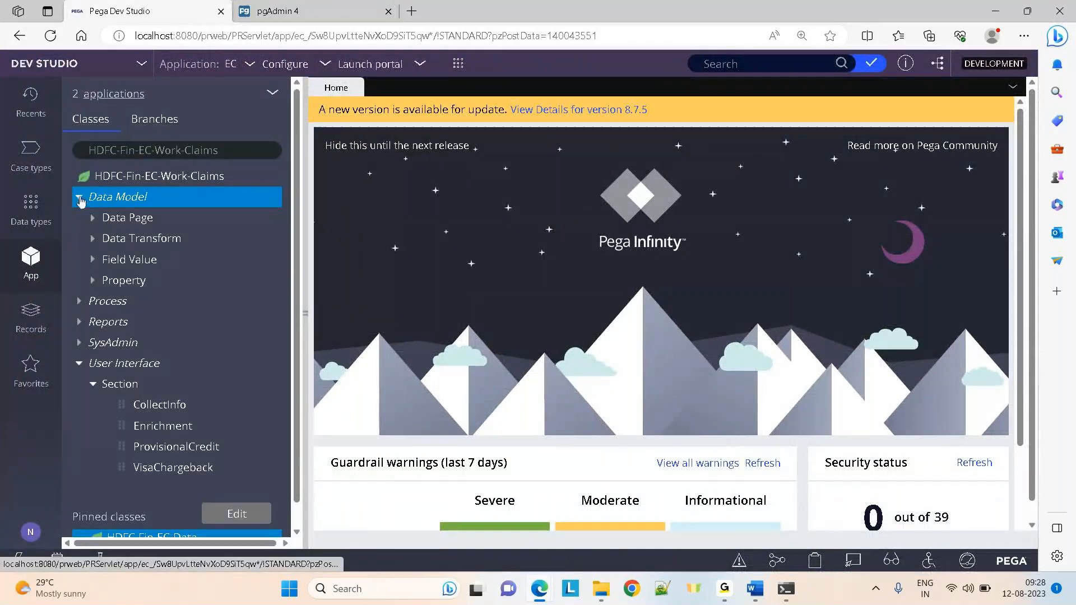
click(80, 197)
click(176, 179)
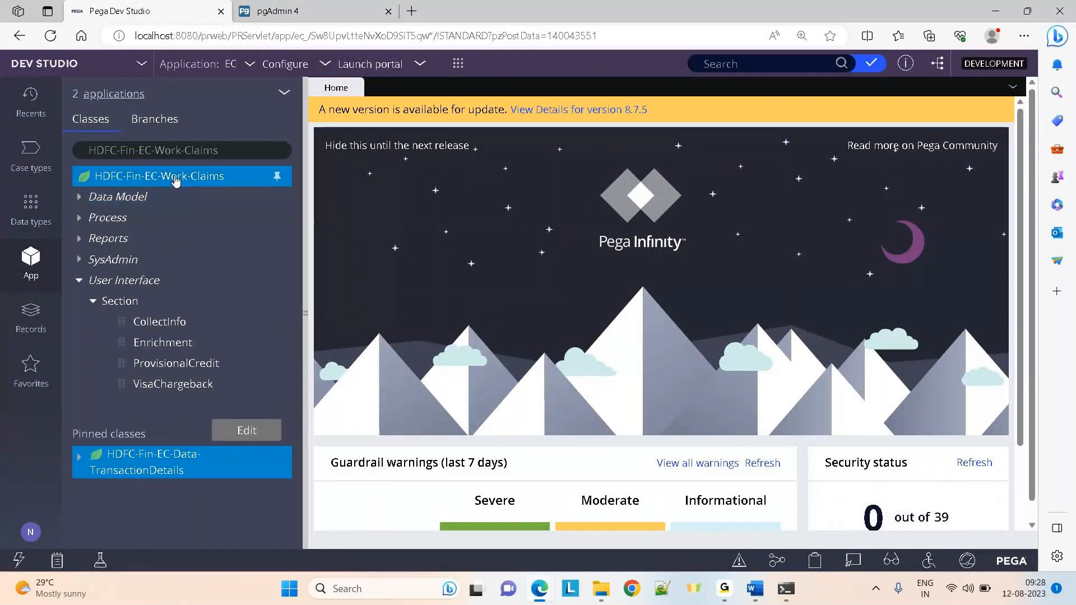
Open the HDFC-Fin-EC-Work-Claims definition and run Test connection on its table mapping
right_click(176, 178)
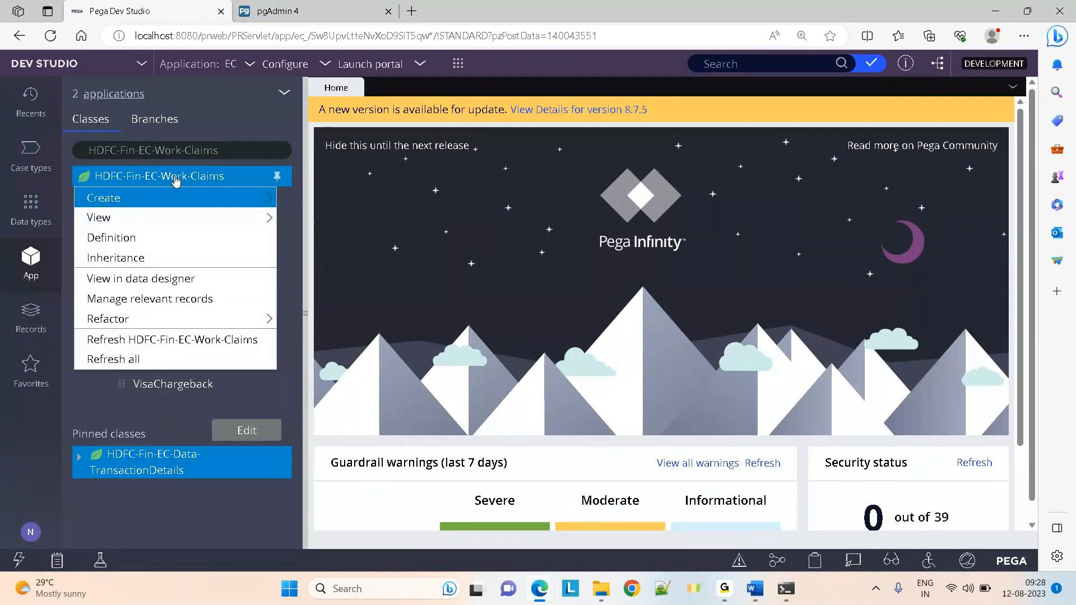
click(124, 238)
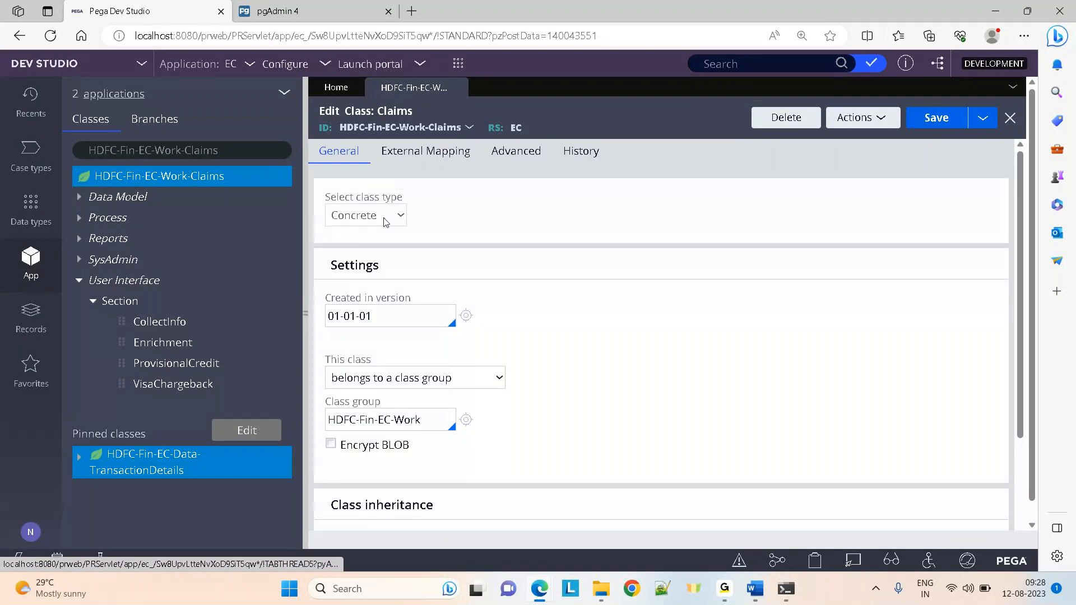
drag(1022, 249, 1024, 403)
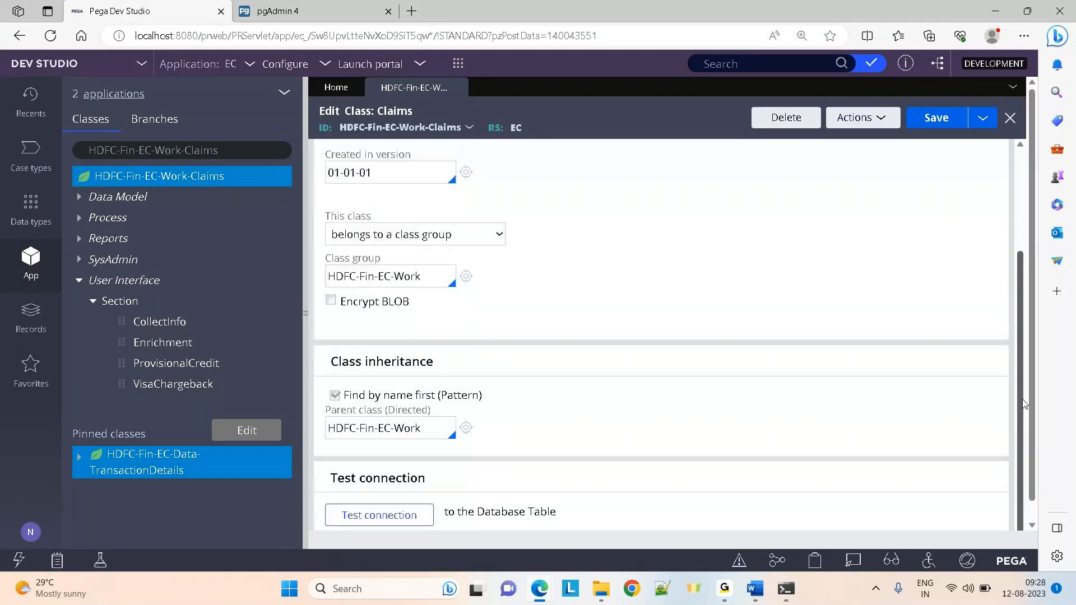
click(410, 517)
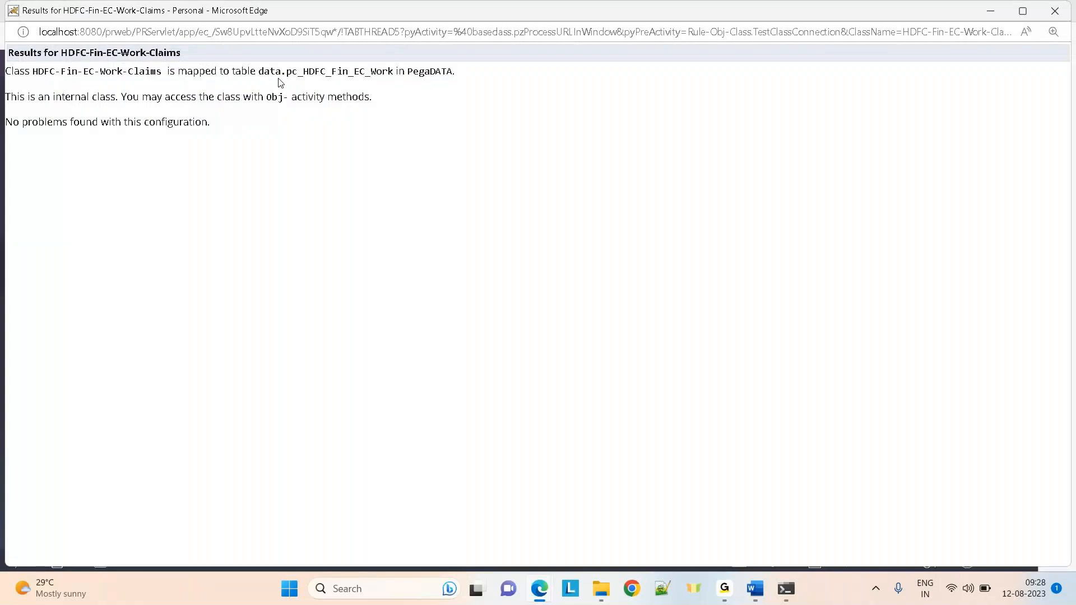
drag(278, 77, 337, 58)
click(1055, 11)
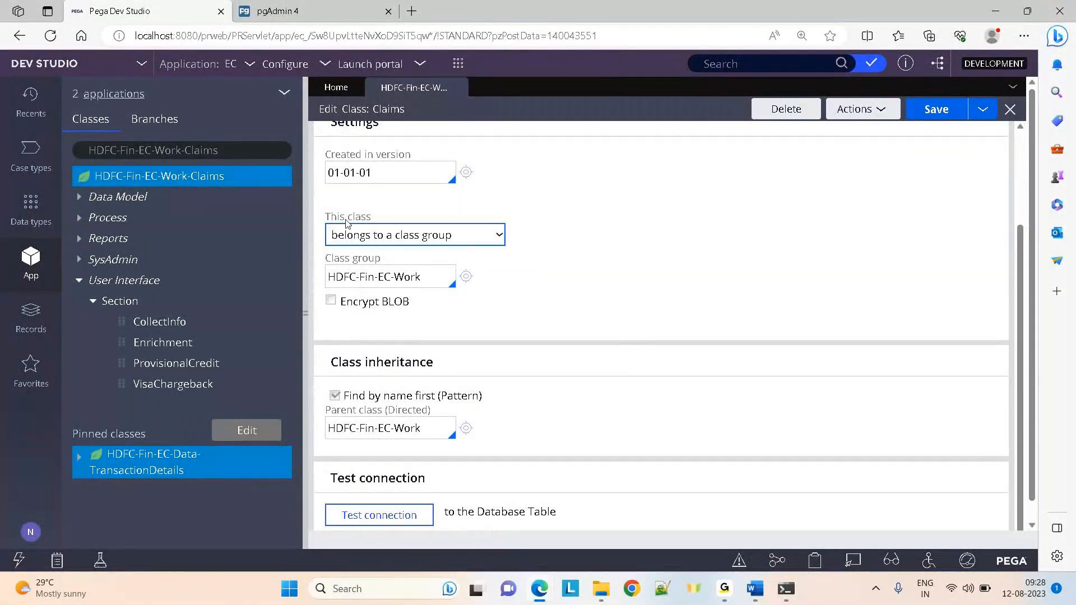
drag(327, 216, 372, 217)
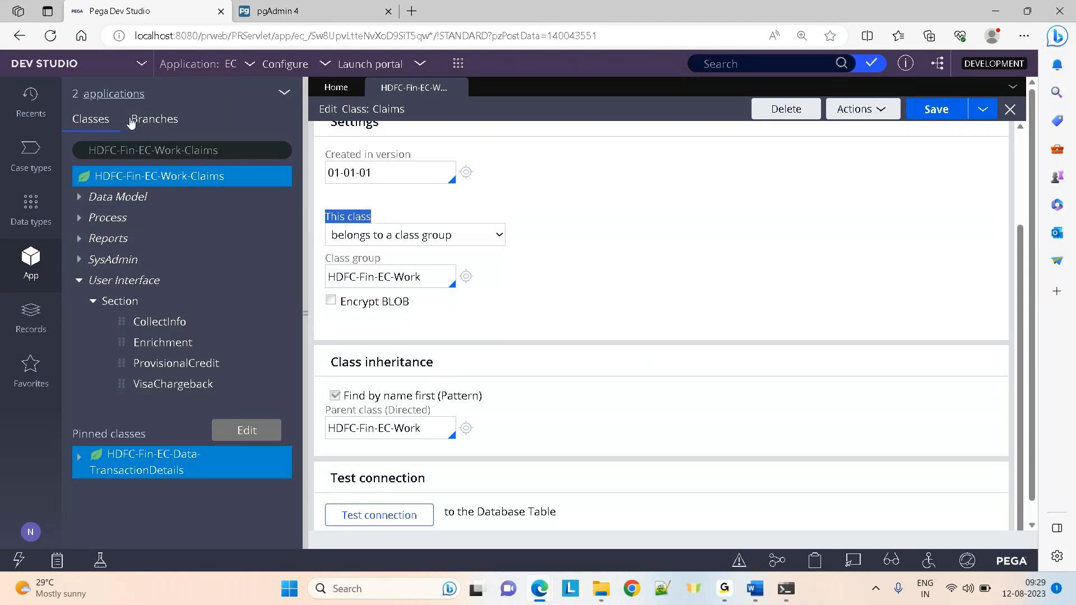
Open the HDFC-Fin-EC-Work class definition from the App explorer and close the class group tab
click(233, 150)
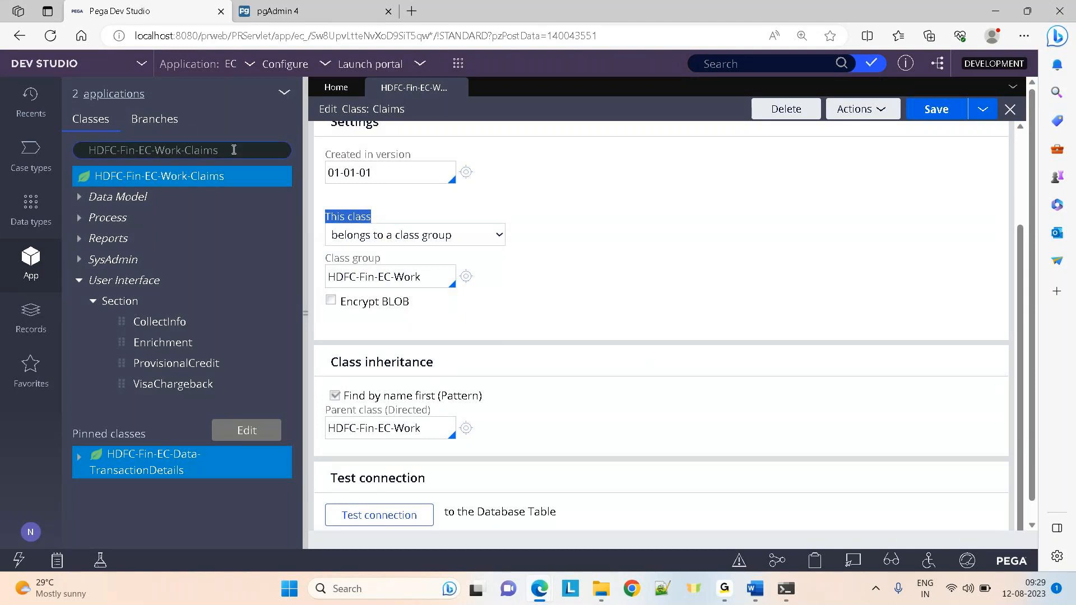
click(466, 276)
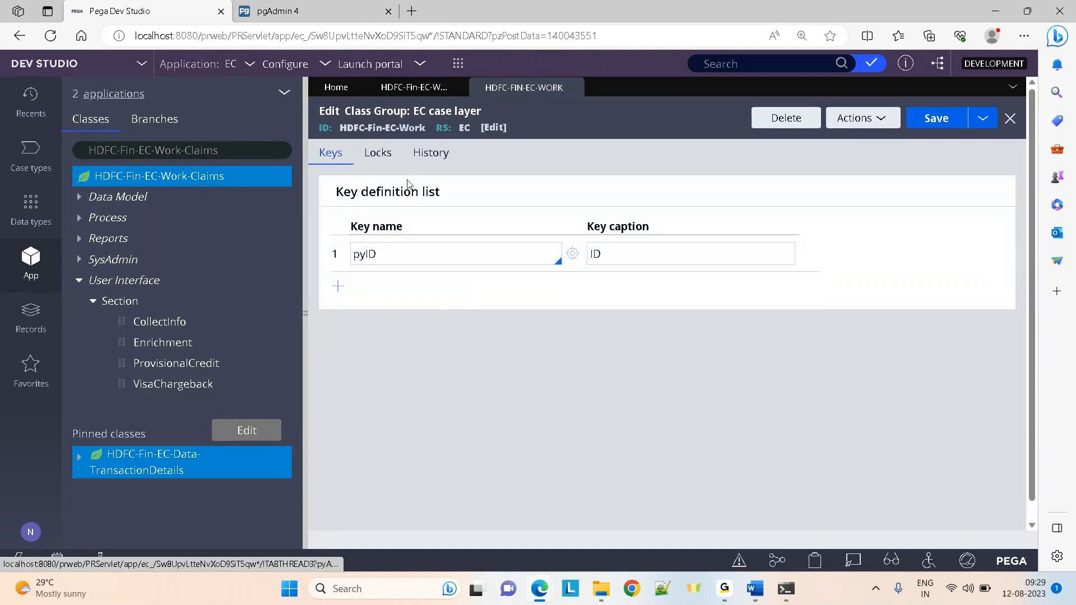
click(227, 150)
key(BackSpace)
key(BackSpace)
key(BackSpace)
key(BackSpace)
key(BackSpace)
key(BackSpace)
key(BackSpace)
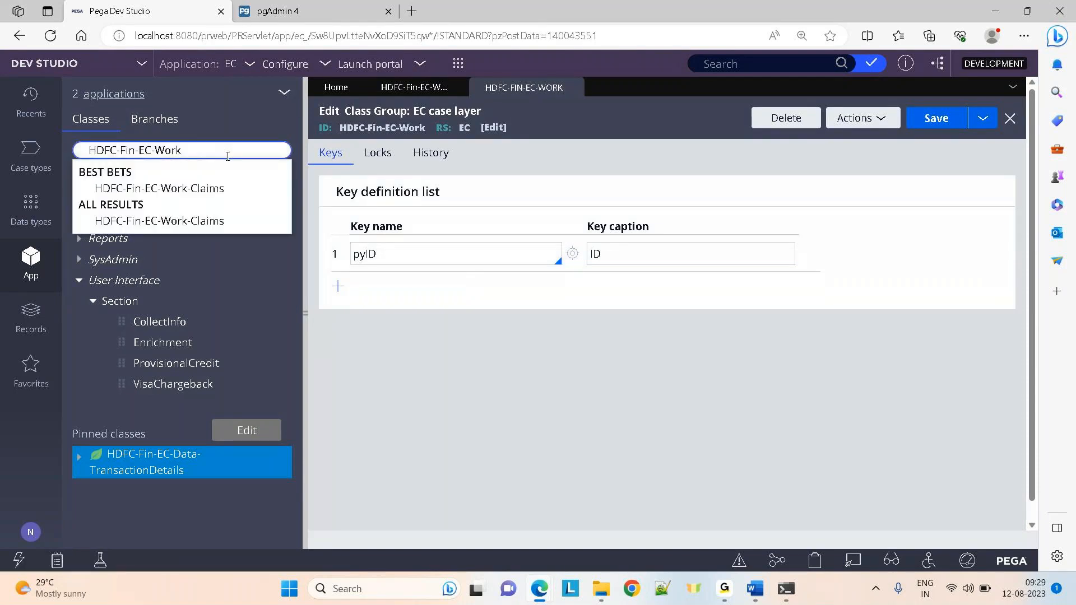
click(161, 205)
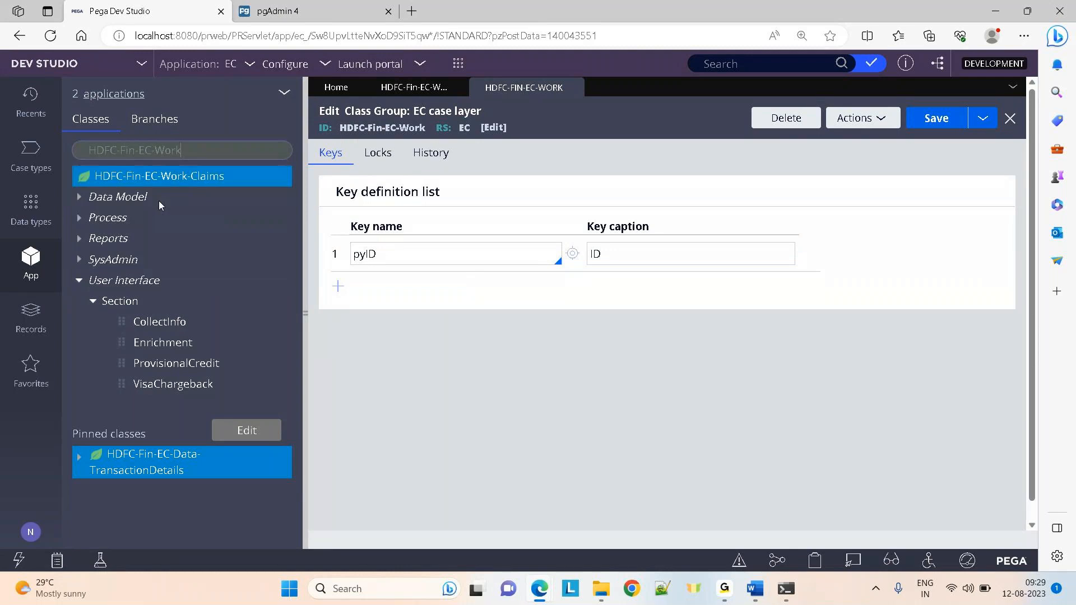
click(145, 177)
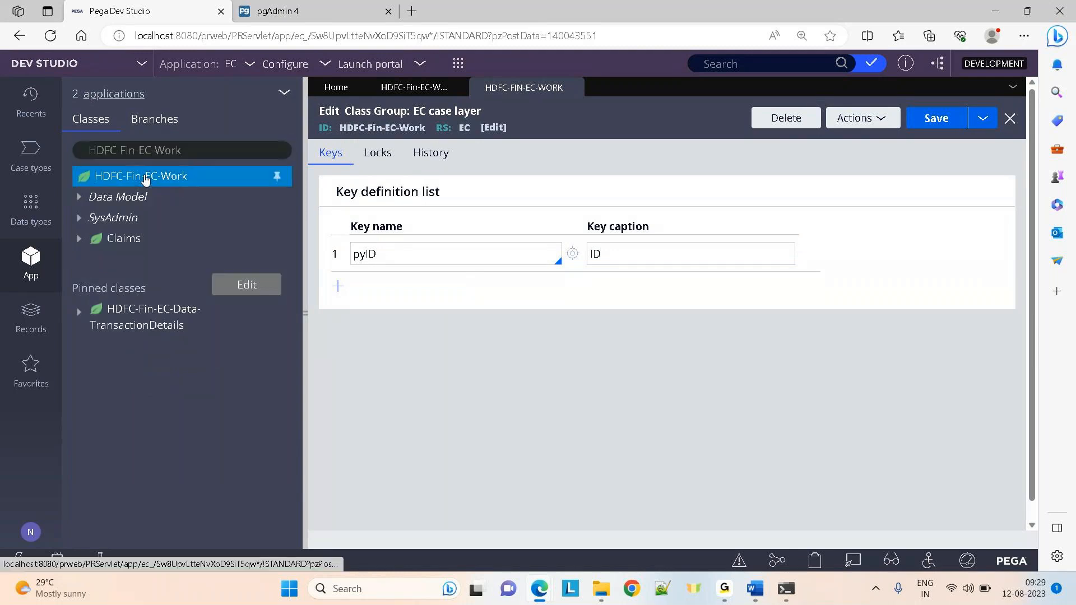
right_click(144, 177)
click(109, 240)
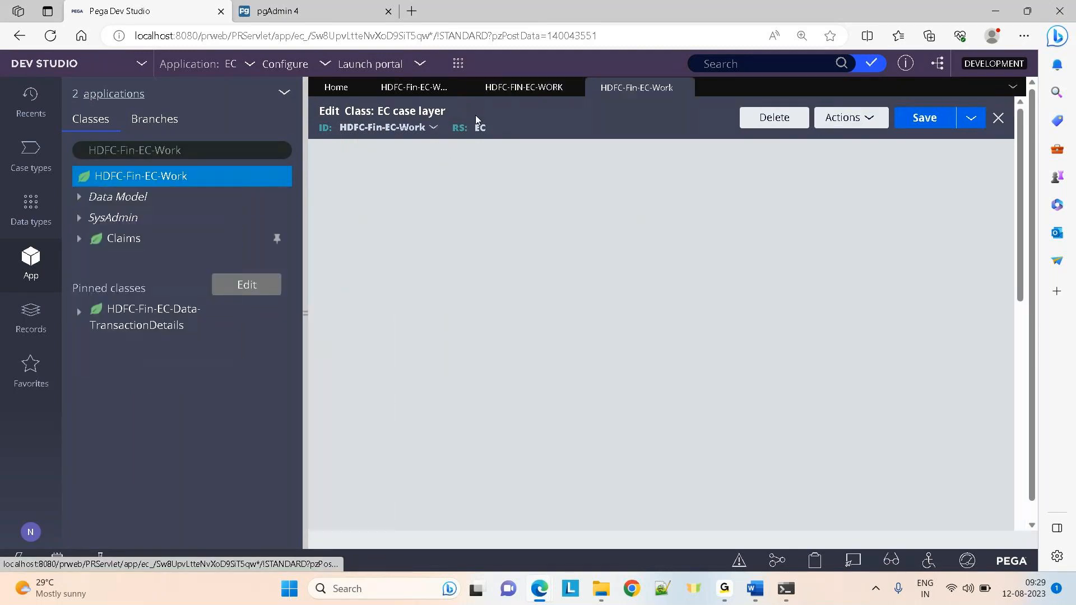
click(571, 88)
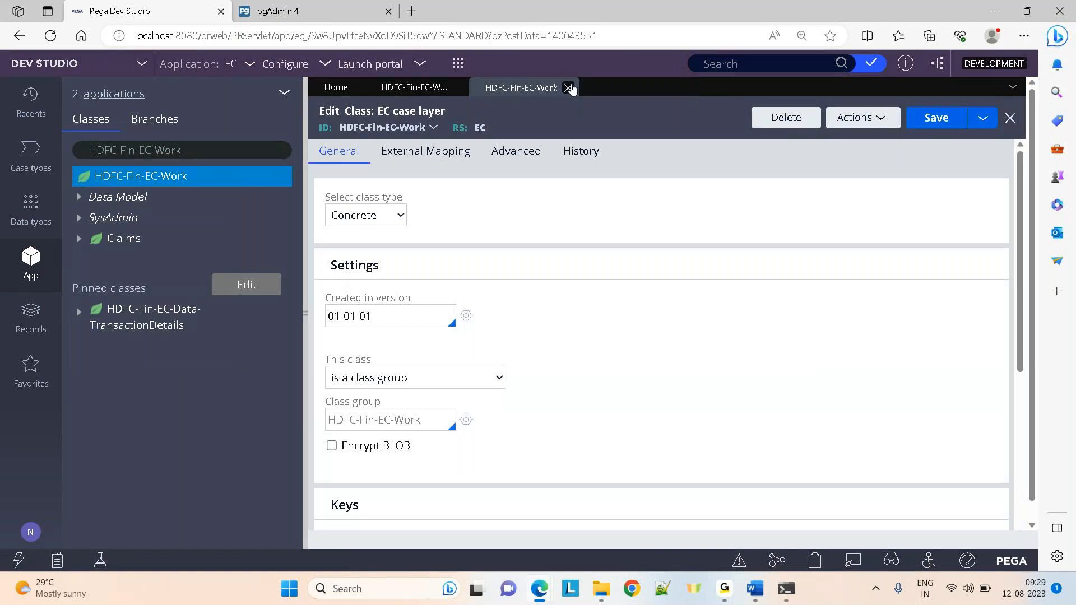
Scroll to the Keys section and highlight the pyID key
drag(1014, 260, 1019, 391)
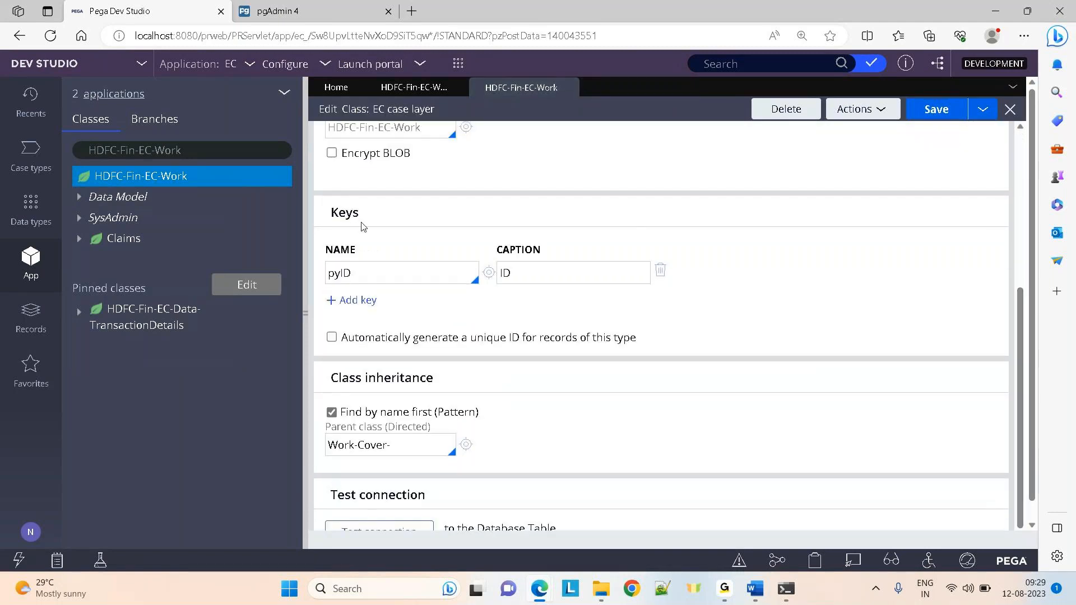
drag(361, 217, 326, 214)
drag(369, 278, 329, 275)
click(599, 133)
Search for Data-Admin-Operator-ID and open its class definition
click(187, 152)
key(ctrl+a)
key(BackSpace)
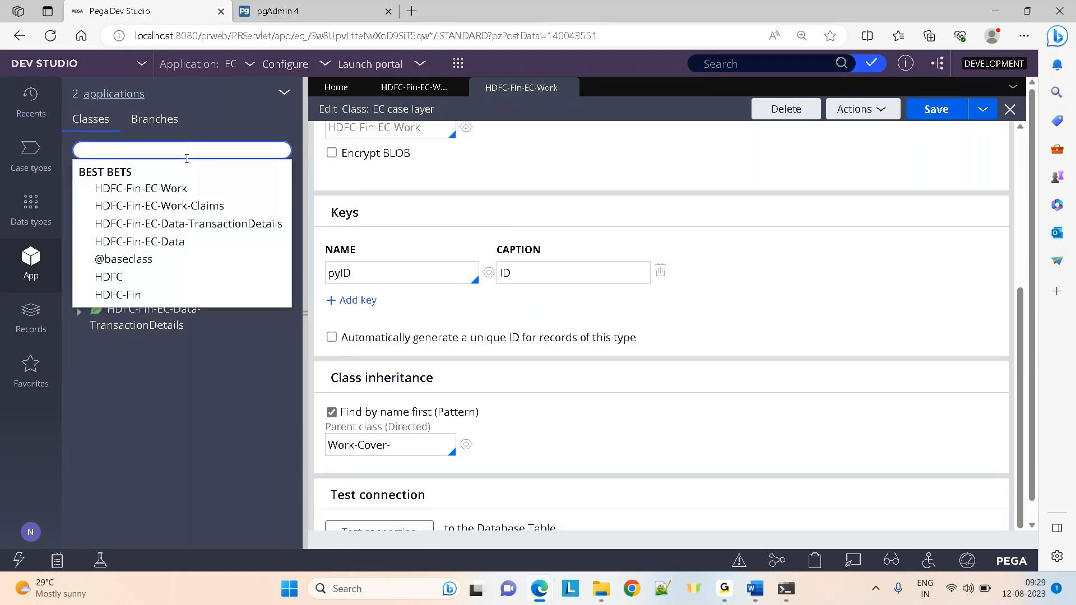
text(data-)
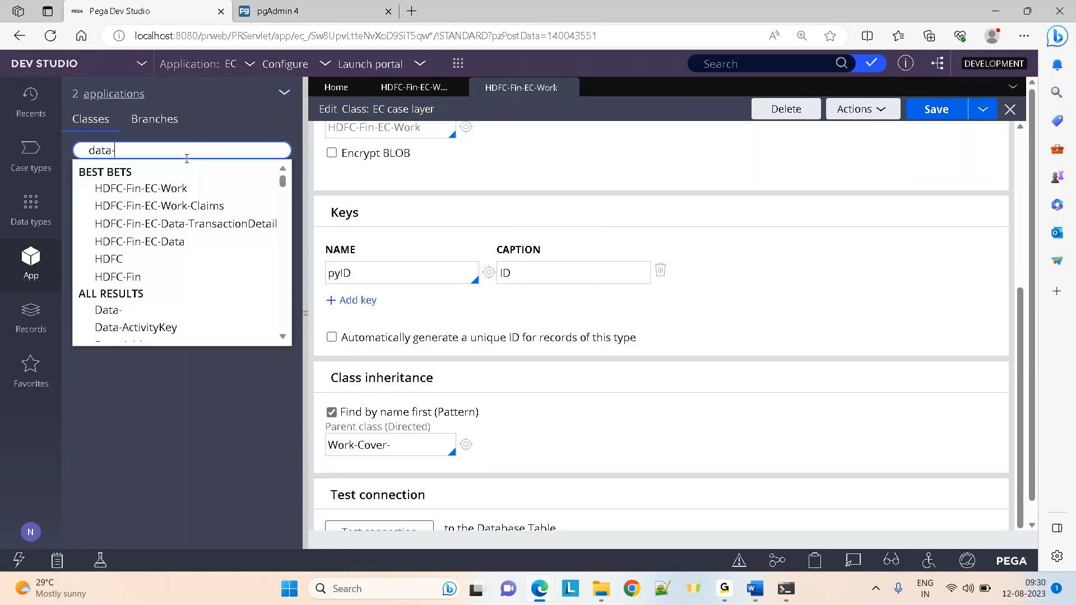
text(admin)
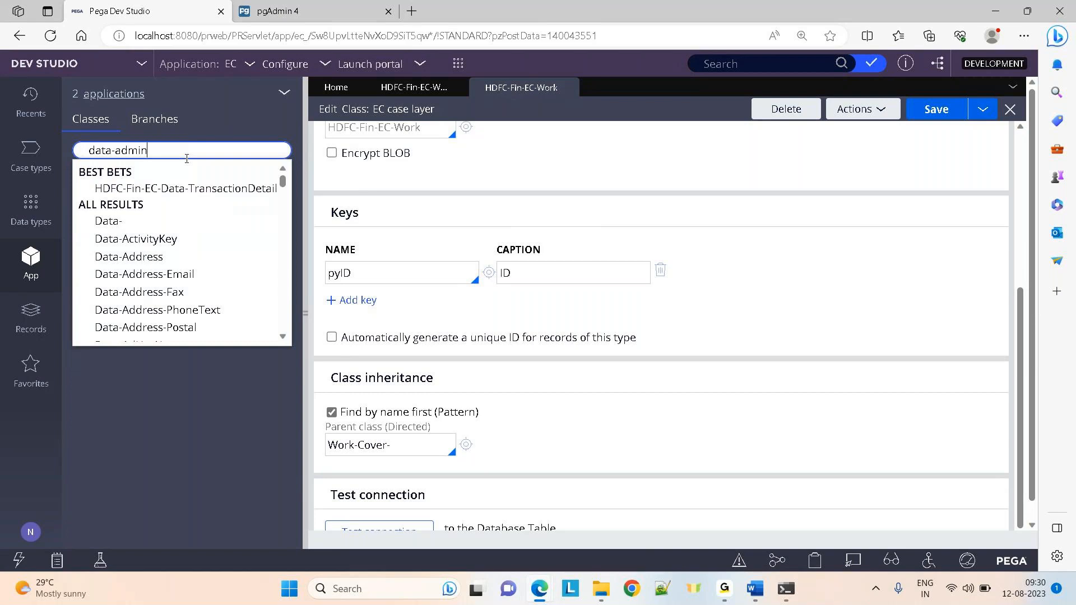
text(-op)
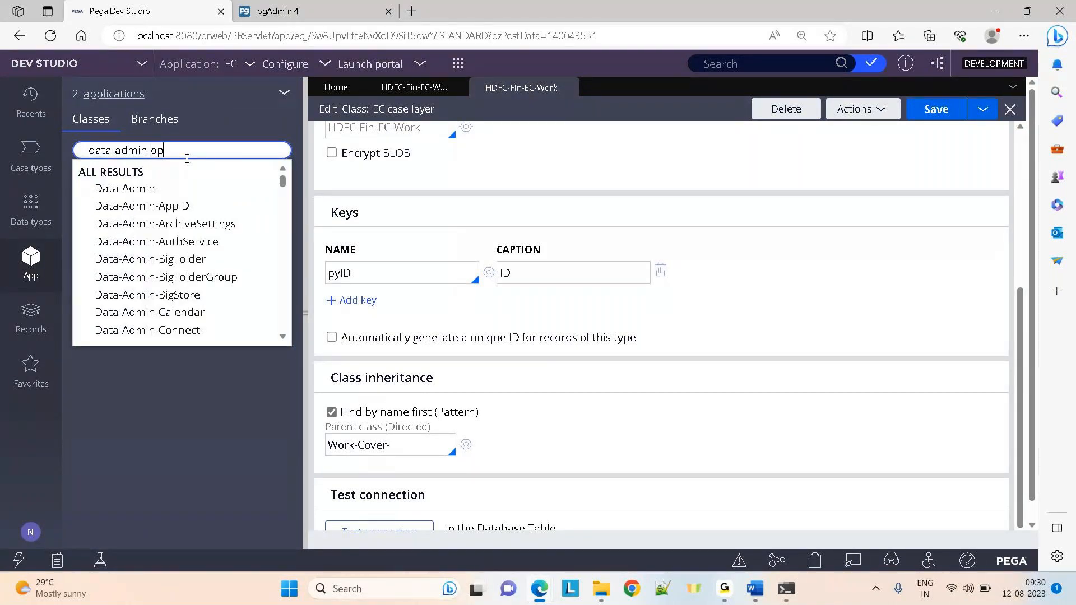
text(erat)
key(Down)
key(Down)
key(Down)
key(Down)
key(Down)
key(Return)
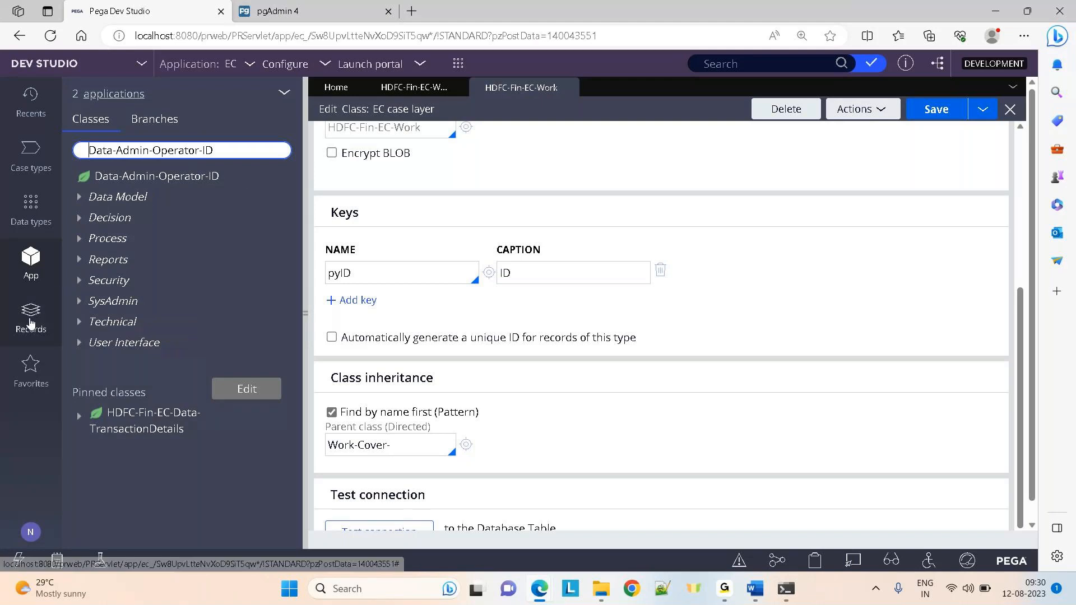
right_click(147, 180)
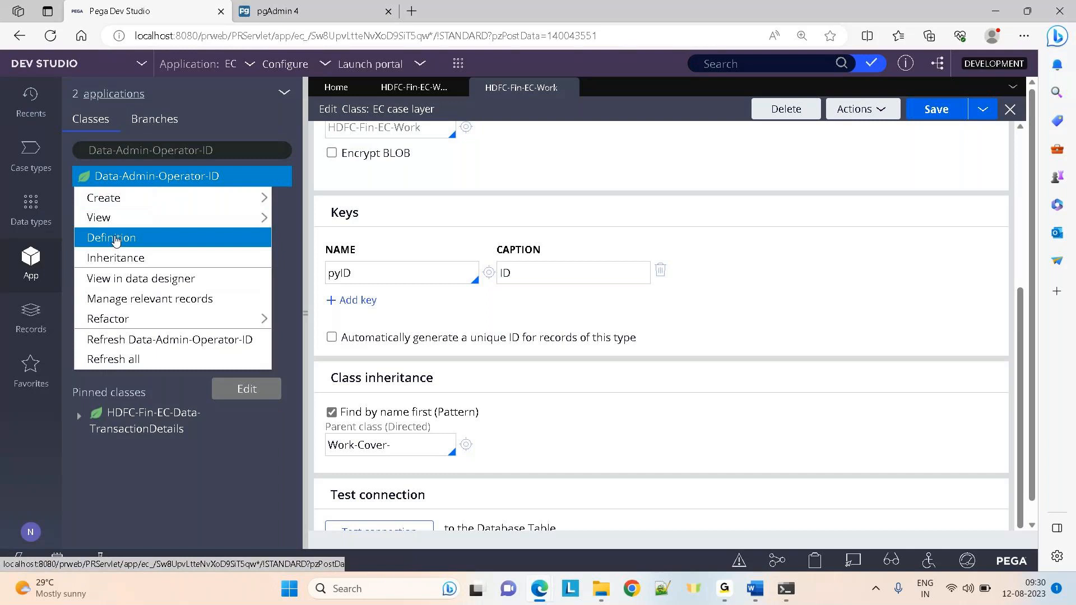
click(111, 238)
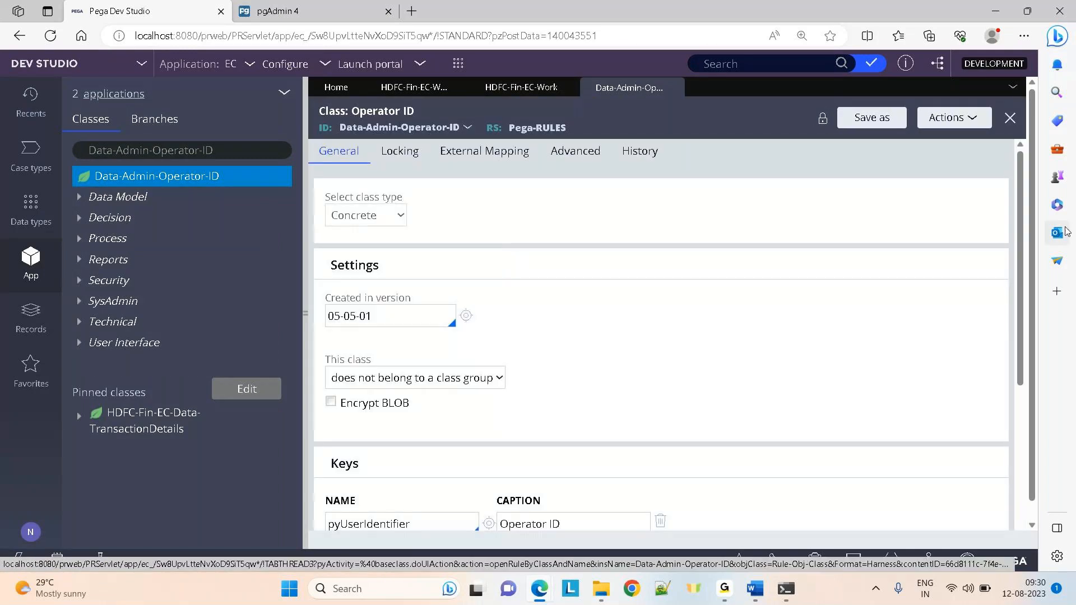
scroll(606, 514, down, 5)
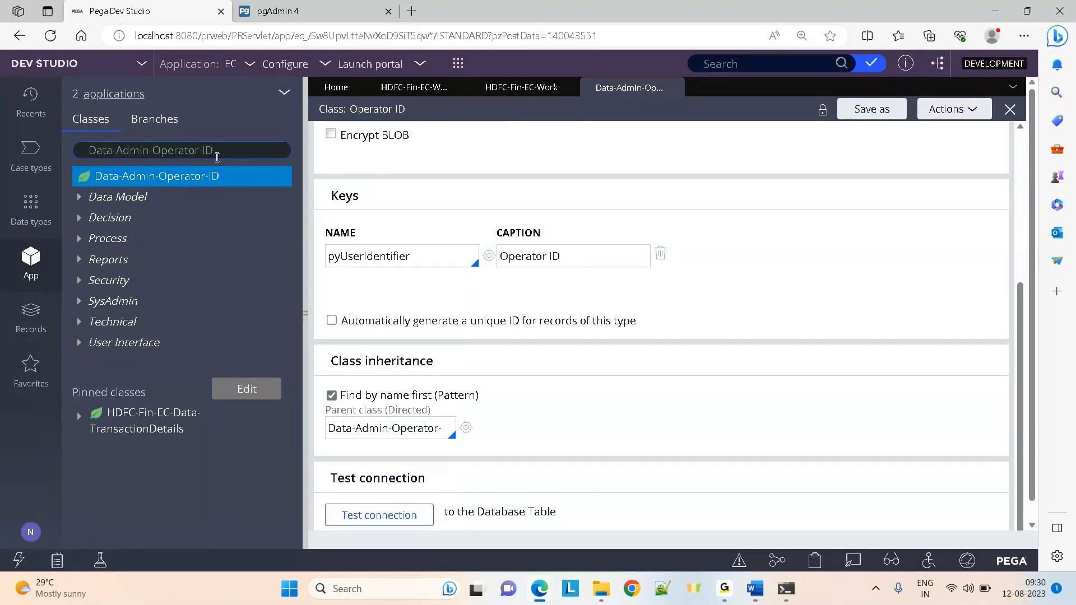
click(217, 157)
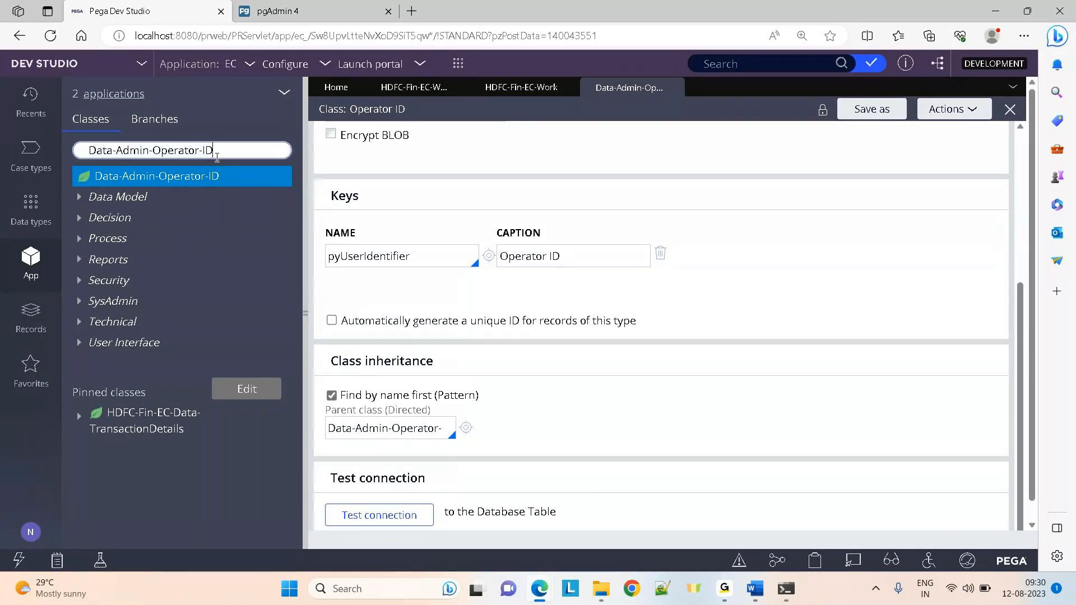
key(ctrl+a)
key(BackSpace)
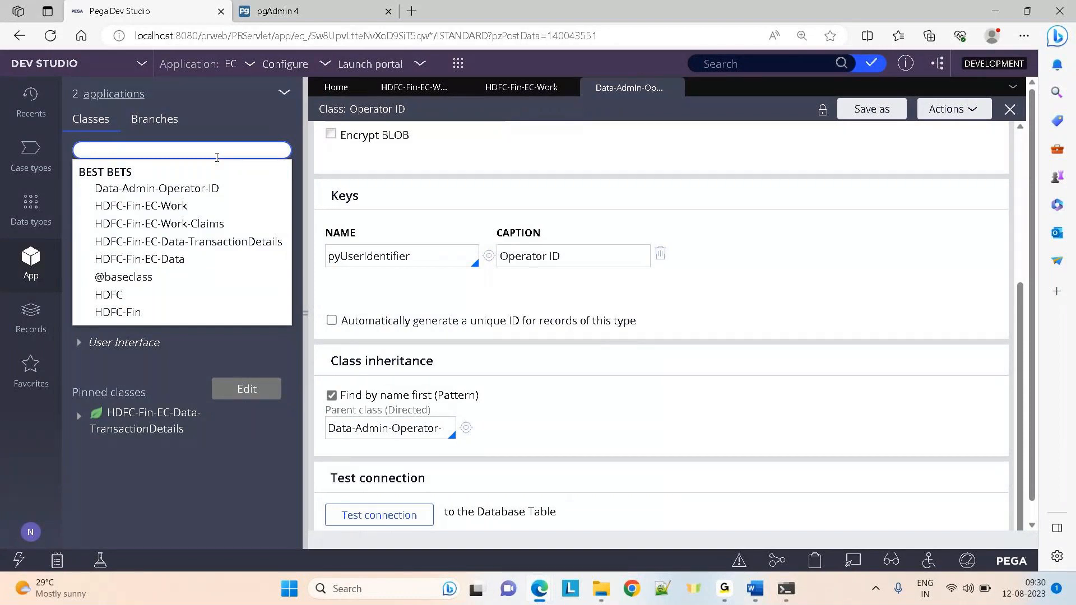
text(@basec)
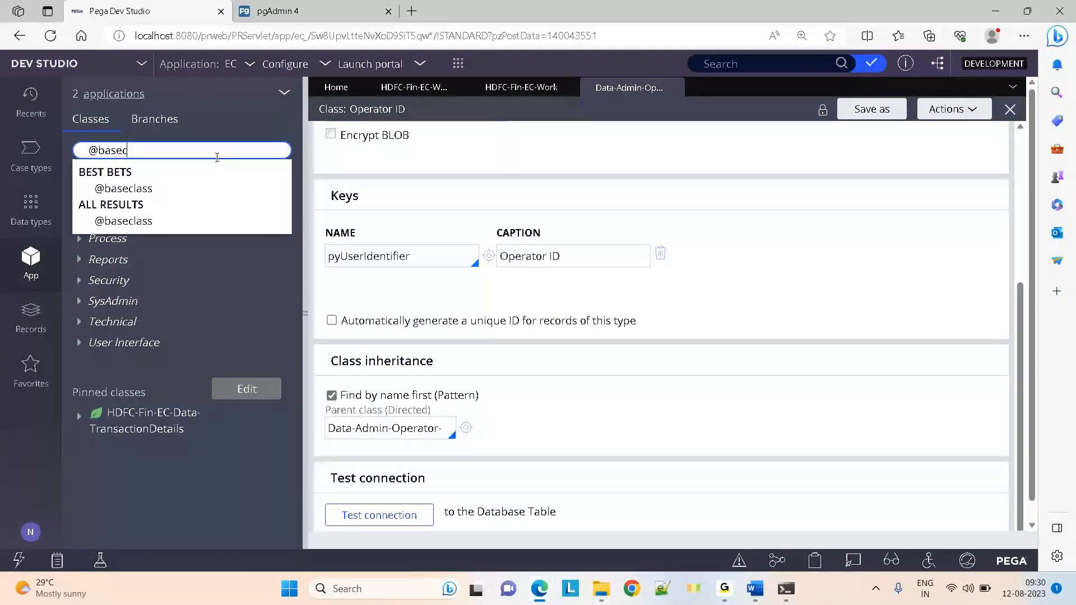
key(ctrl+a)
key(BackSpace)
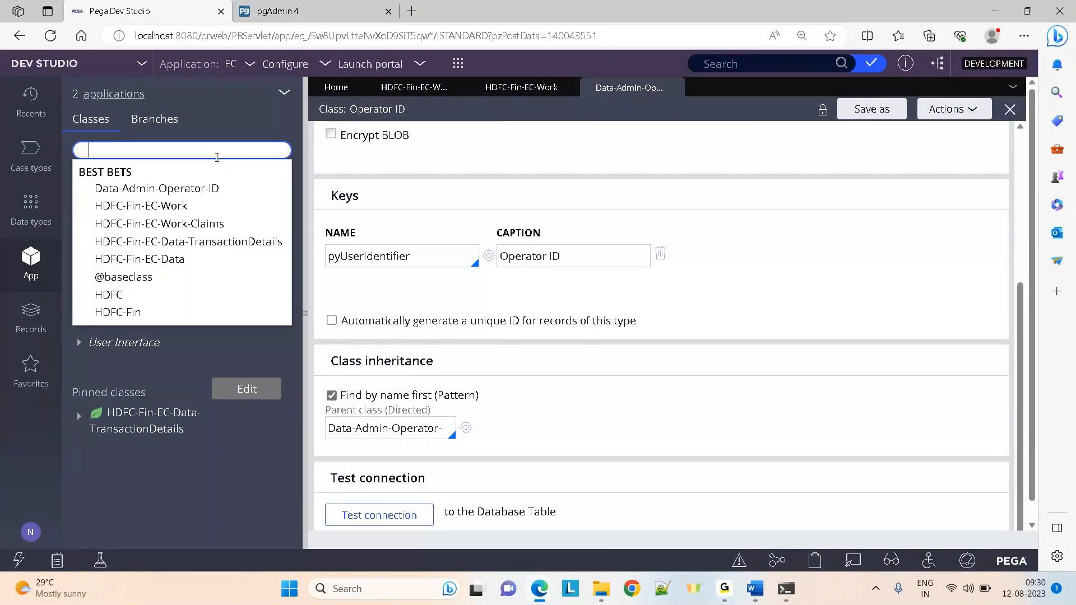
List SysAdmin Class records filtered by class name containing 'work'
click(31, 317)
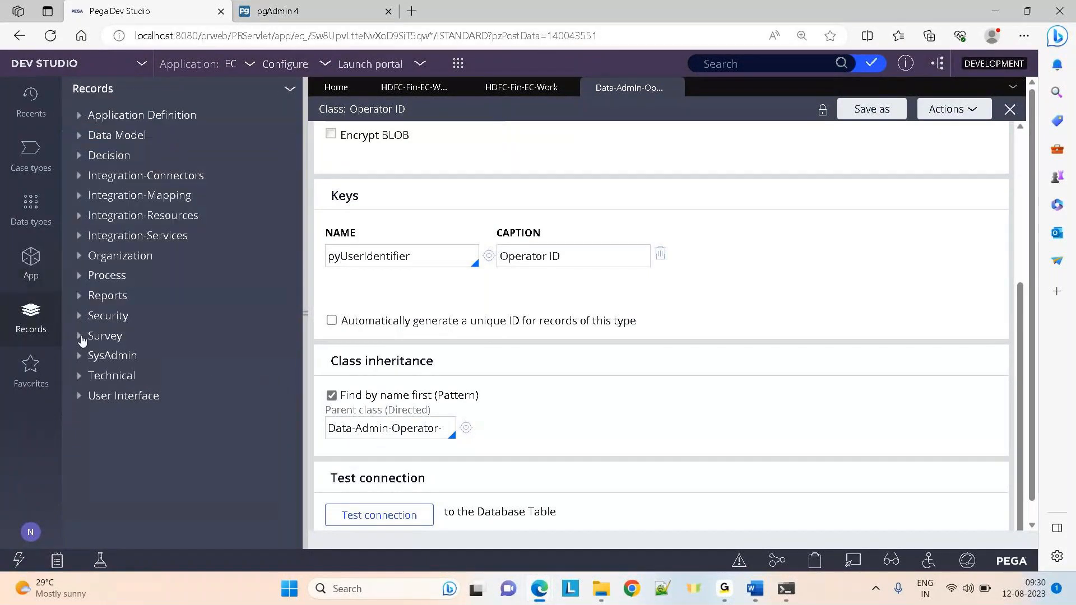
click(80, 355)
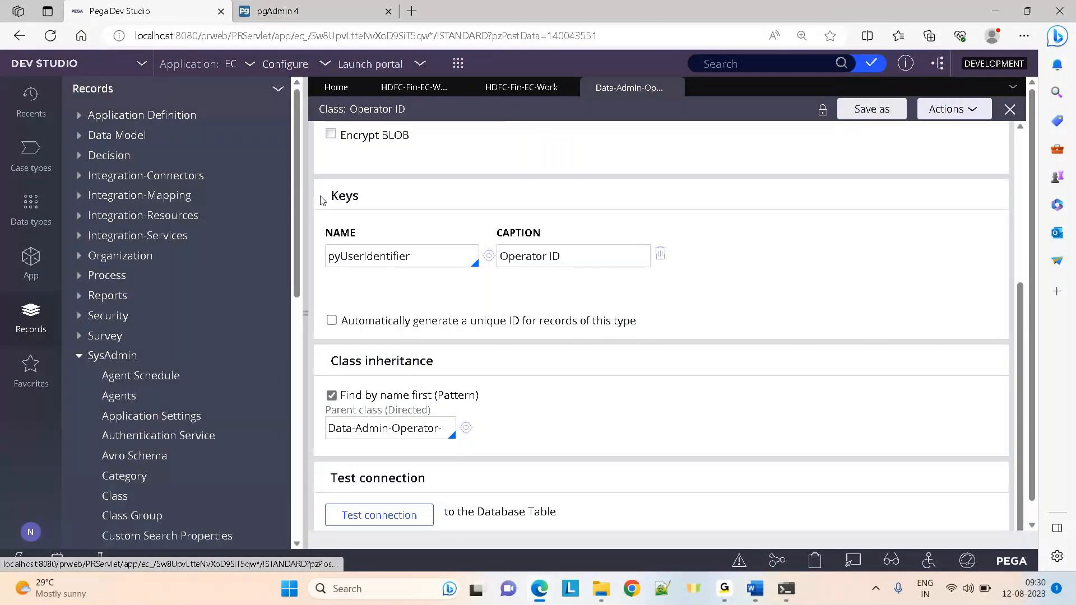
scroll(292, 318, down, 5)
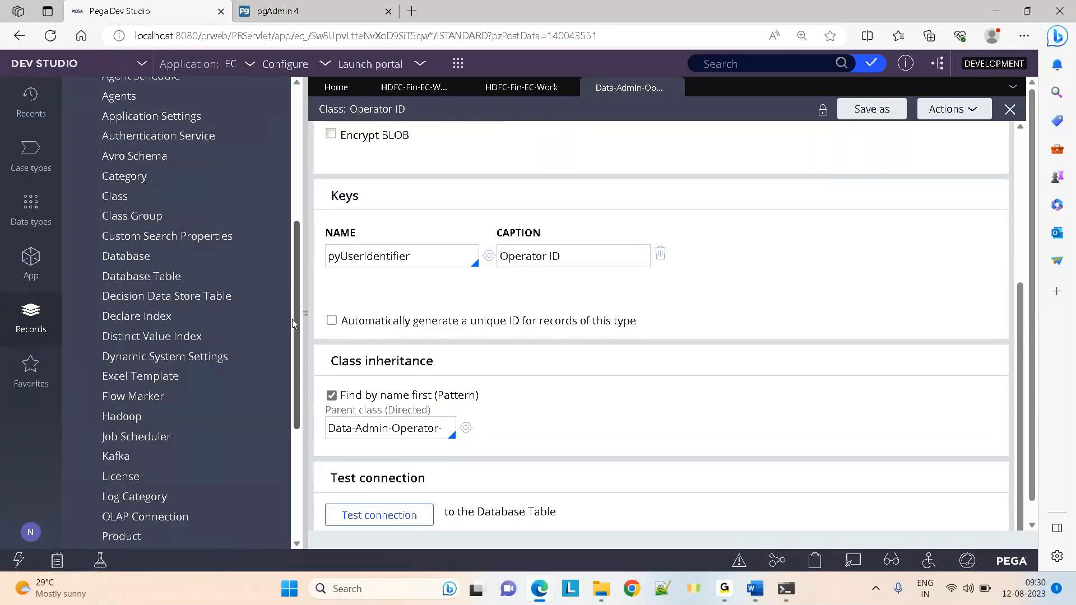
click(111, 196)
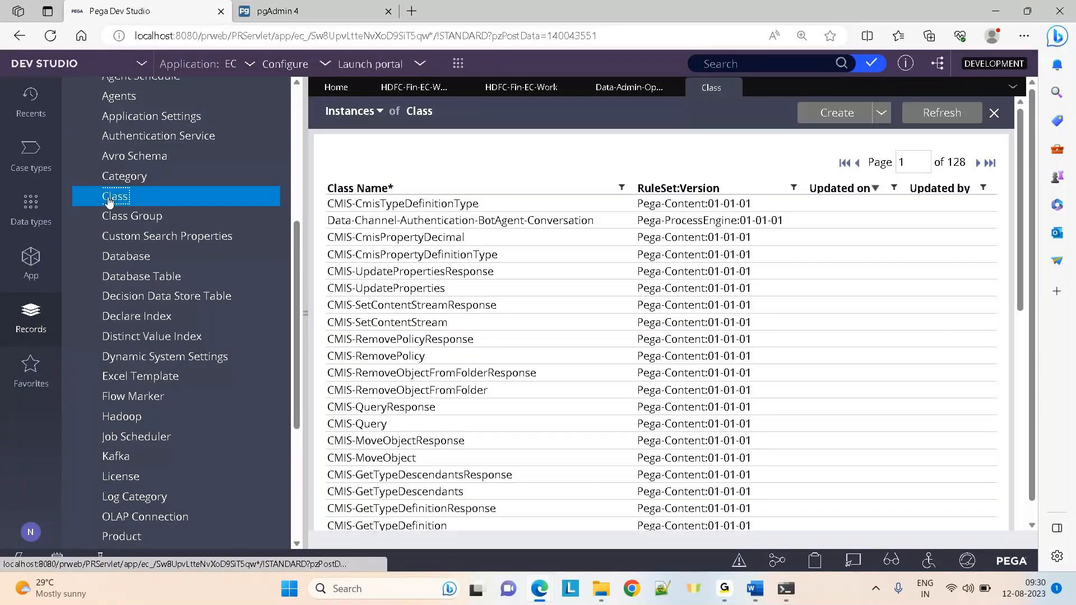
click(623, 188)
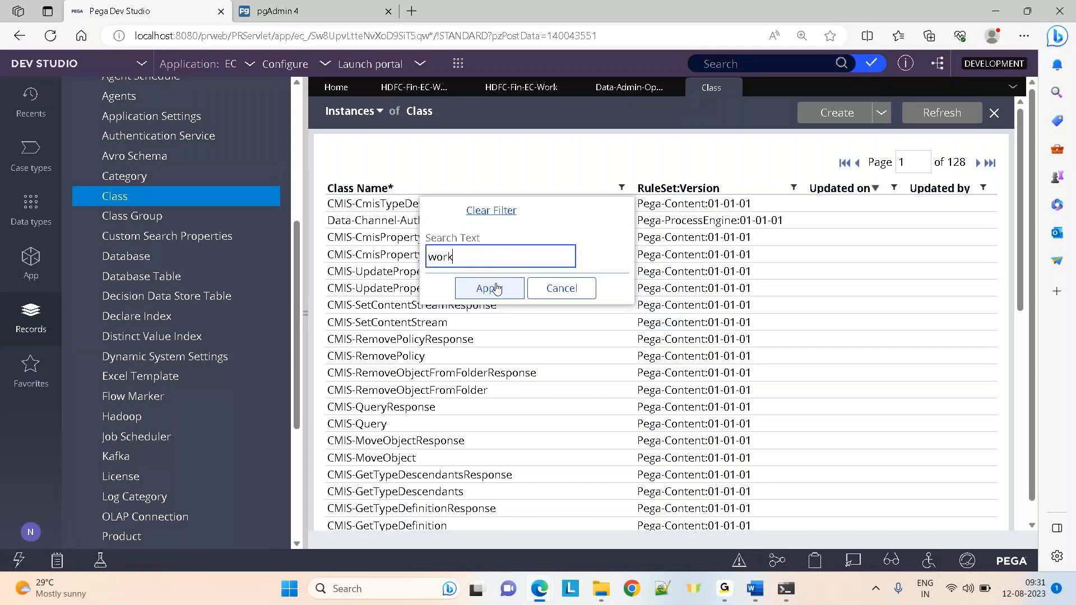
click(497, 288)
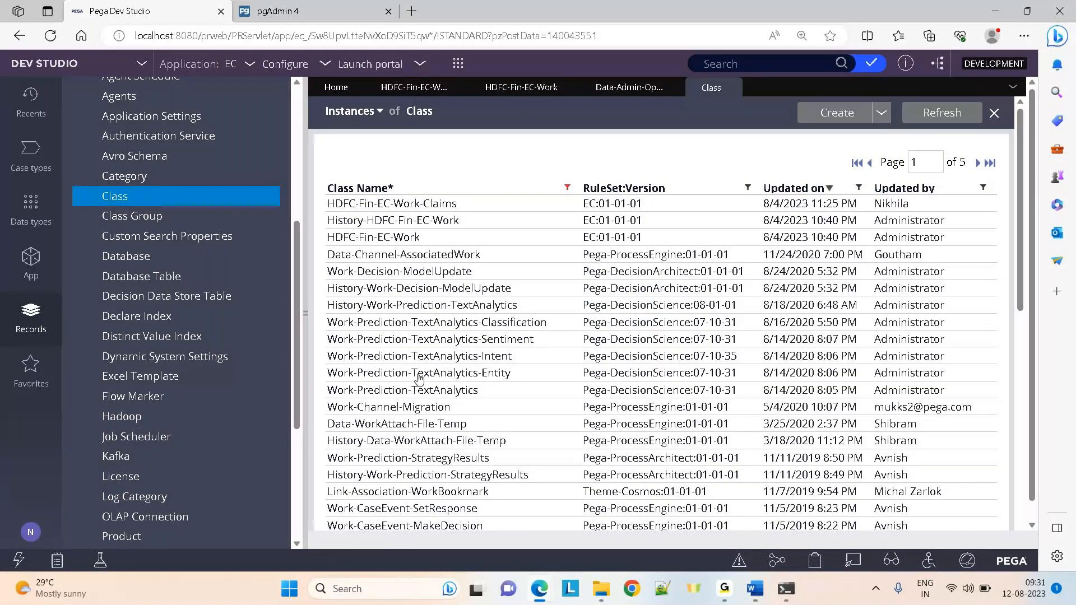
Open the Work-Prediction-TextAnalytics-Entity and Work-Prediction-TextAnalytics class records to compare their keys
click(419, 374)
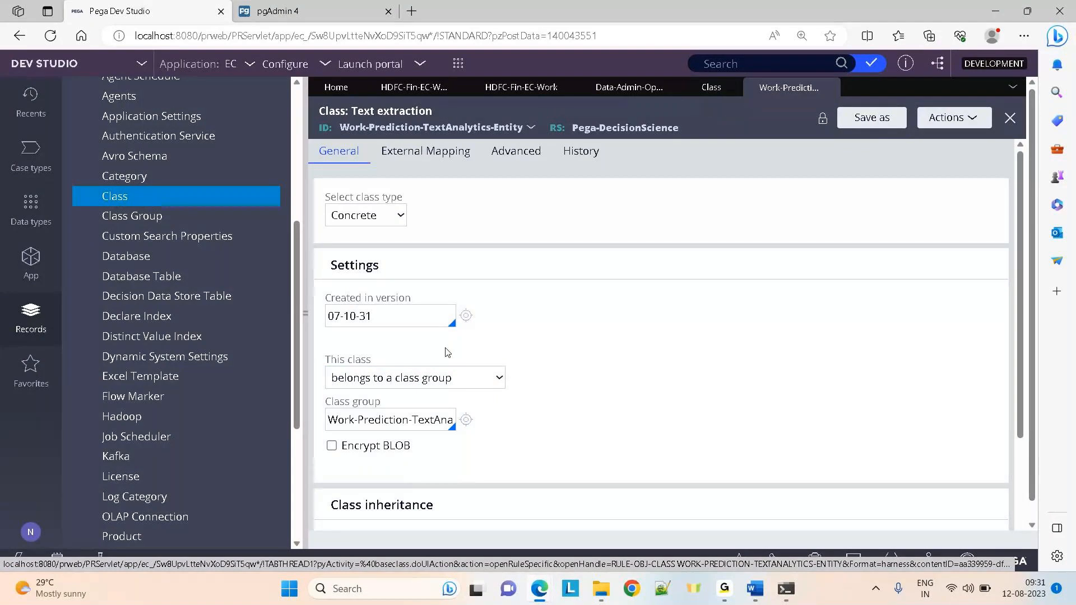
click(722, 95)
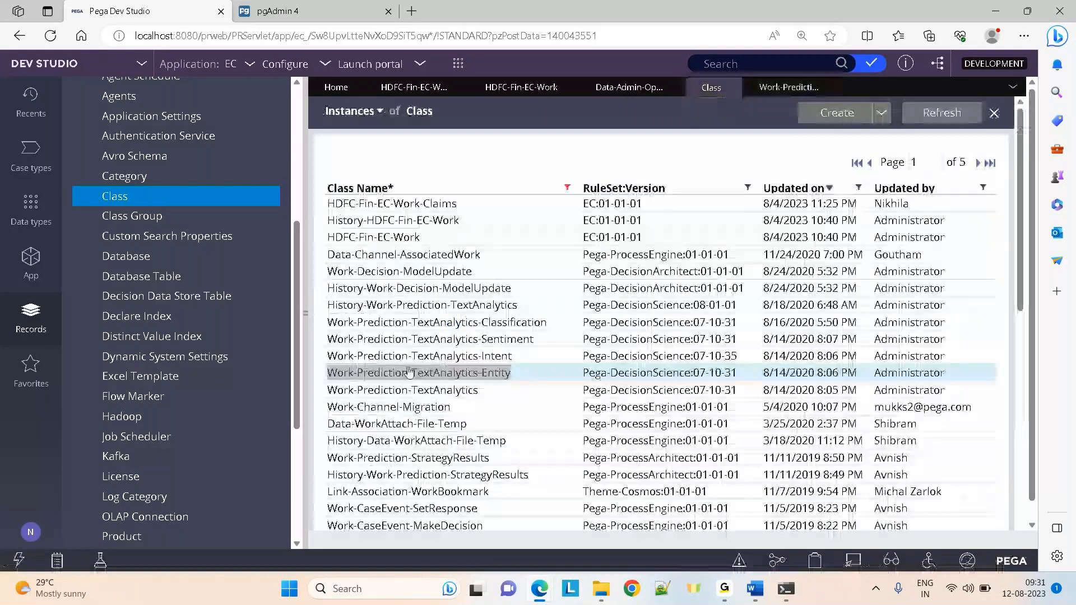
click(377, 393)
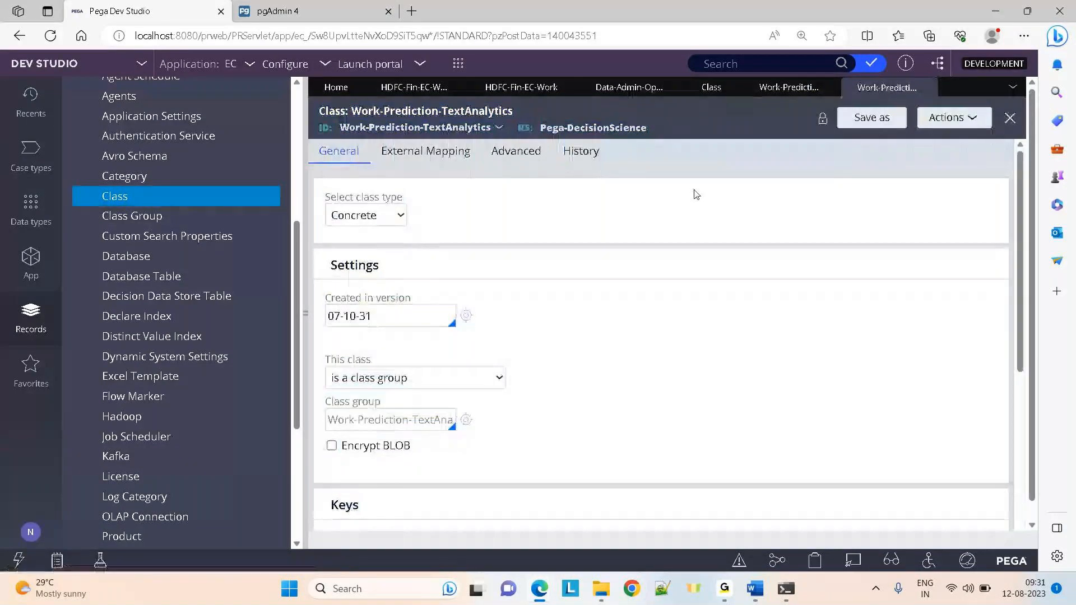
drag(1022, 233, 1022, 314)
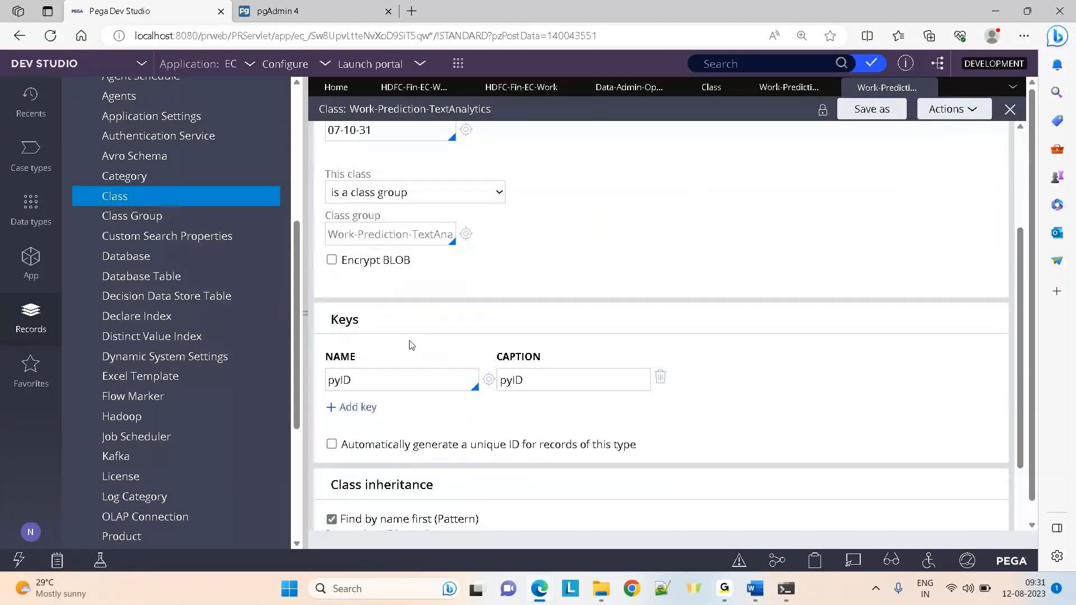
click(779, 89)
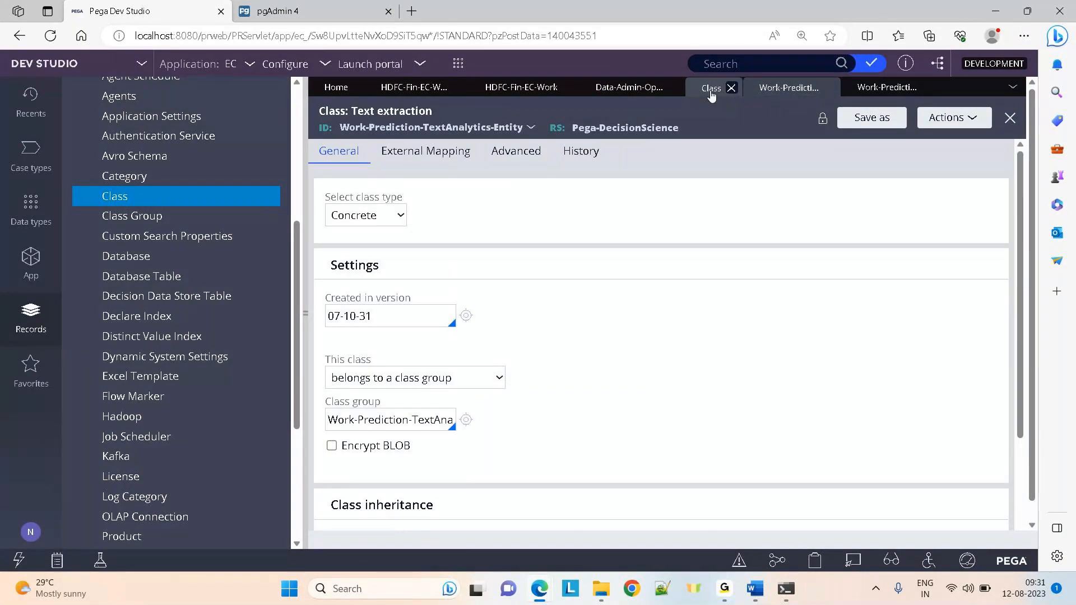
click(711, 93)
Close all open record tabs with Close All
click(566, 95)
click(32, 258)
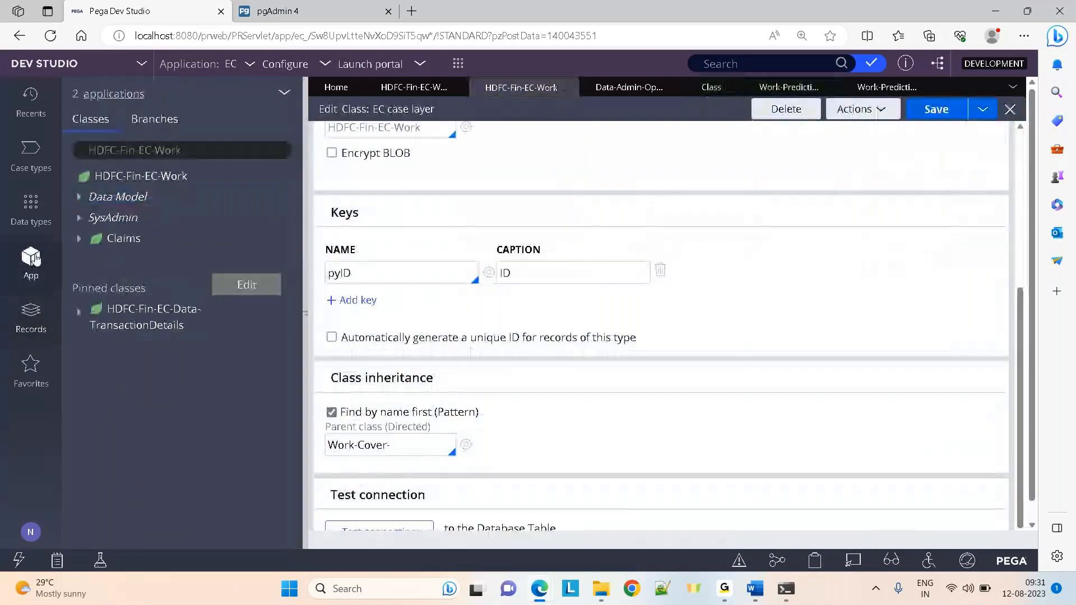
click(112, 240)
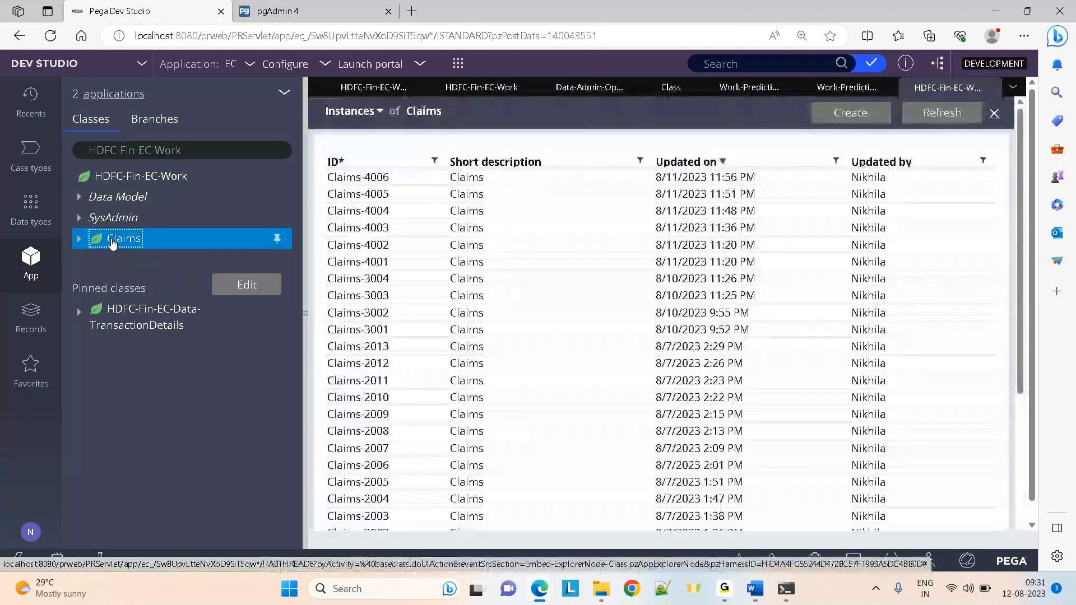
click(1013, 87)
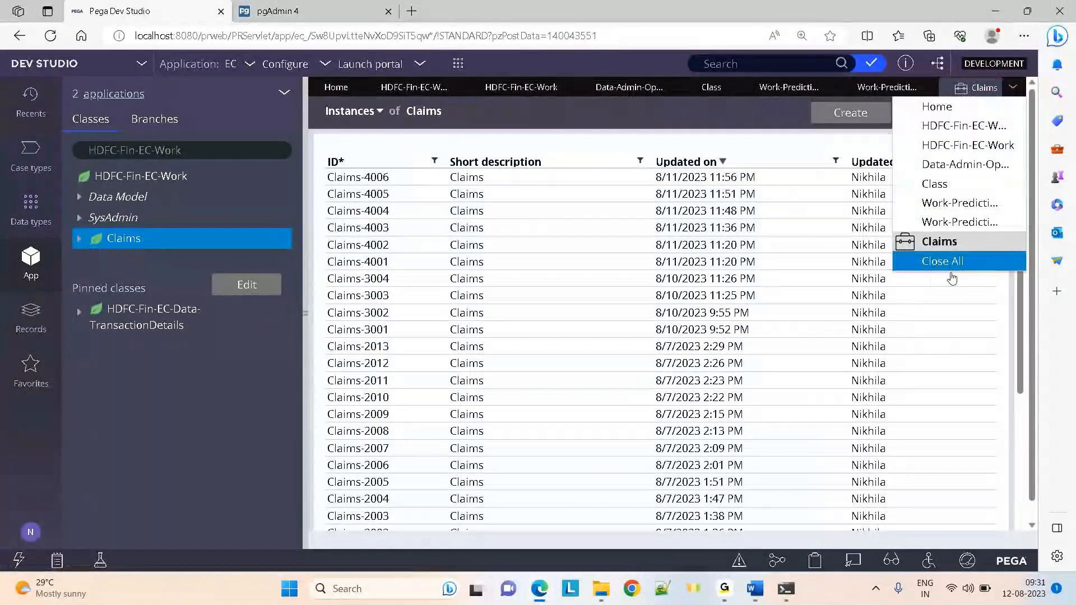
click(942, 263)
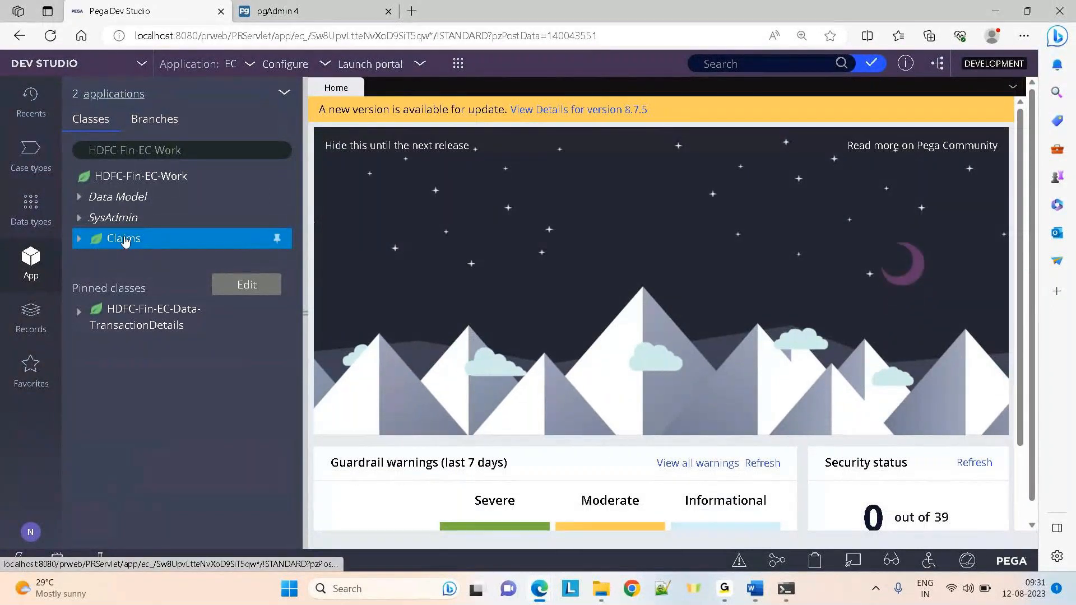
Start a new class under Claims via Create > SysAdmin > Class
right_click(124, 240)
mouse_move(126, 259)
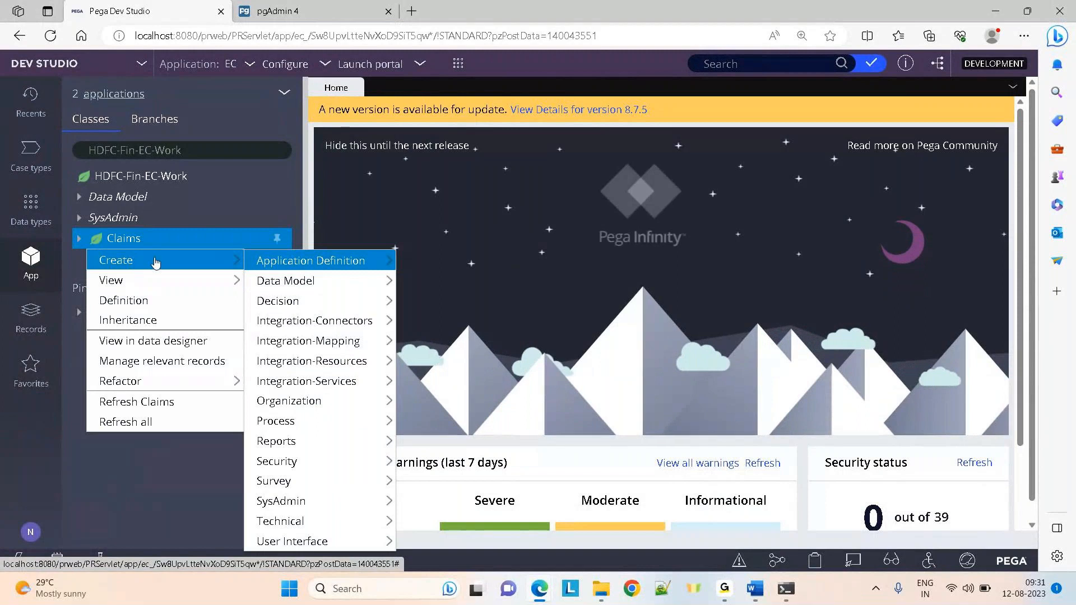
mouse_move(288, 489)
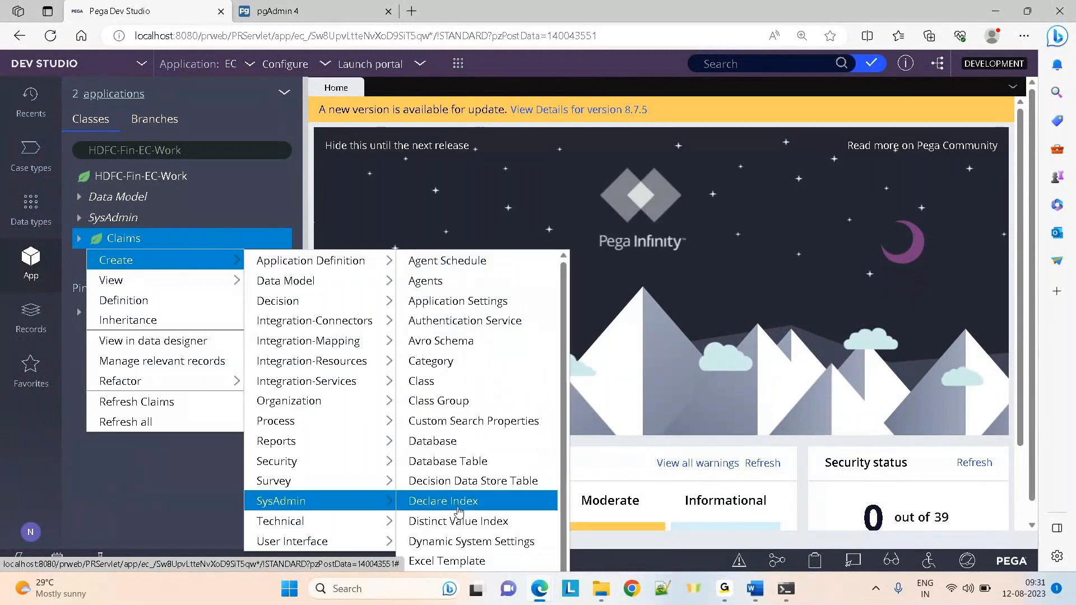
click(432, 383)
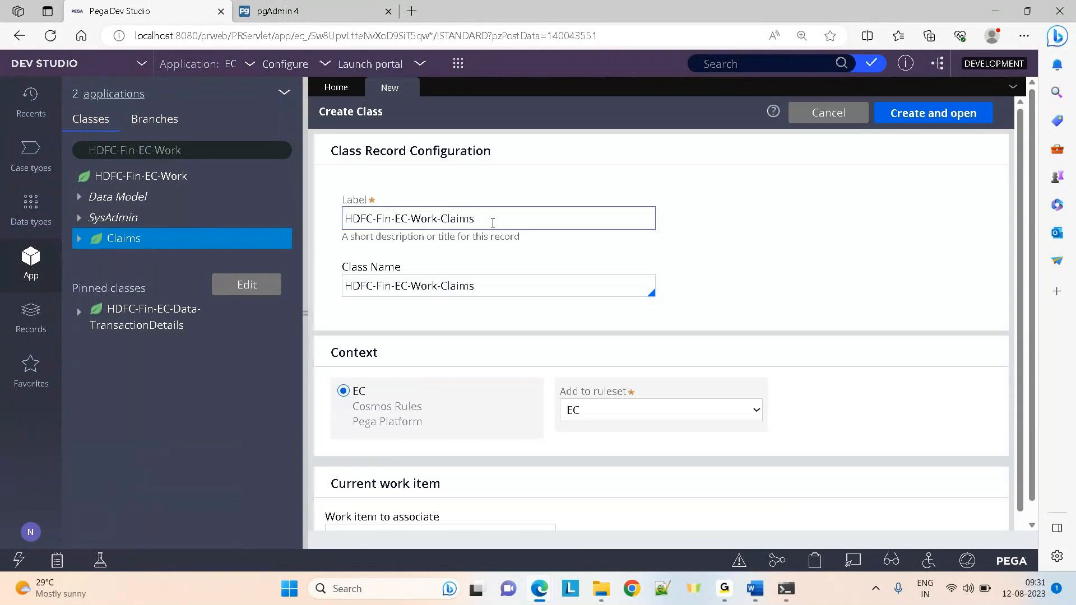
Set Label and Class Name to HDFC-Fin-EC-Work-Test and create the class
click(496, 221)
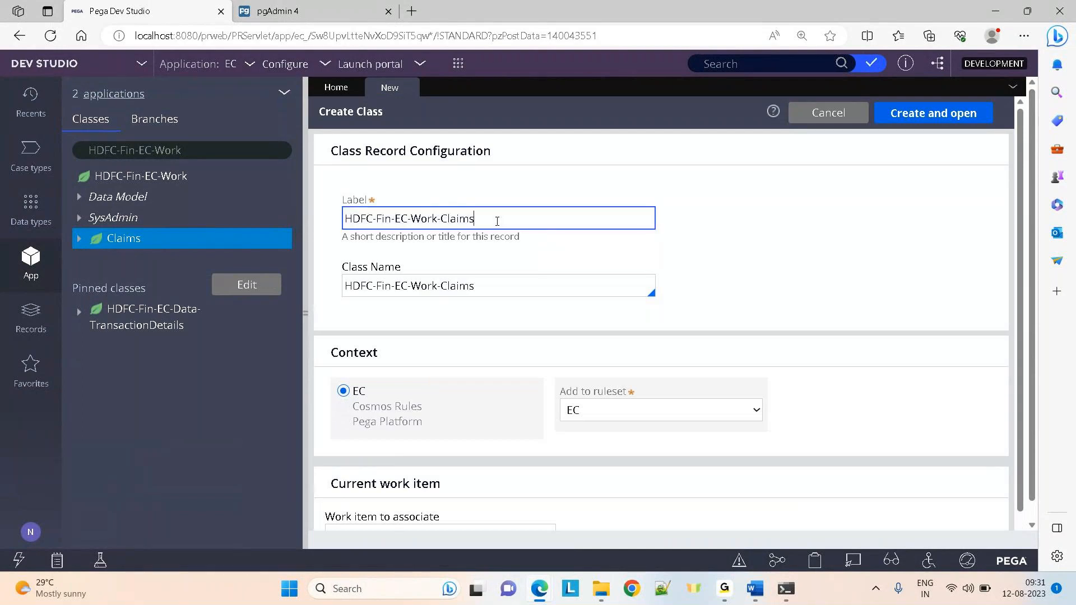
key(BackSpace)
key(BackSpace)
key(BackSpace)
key(BackSpace)
key(BackSpace)
key(BackSpace)
text(Test)
click(485, 287)
key(BackSpace)
key(BackSpace)
key(BackSpace)
key(BackSpace)
key(BackSpace)
key(BackSpace)
text(Test)
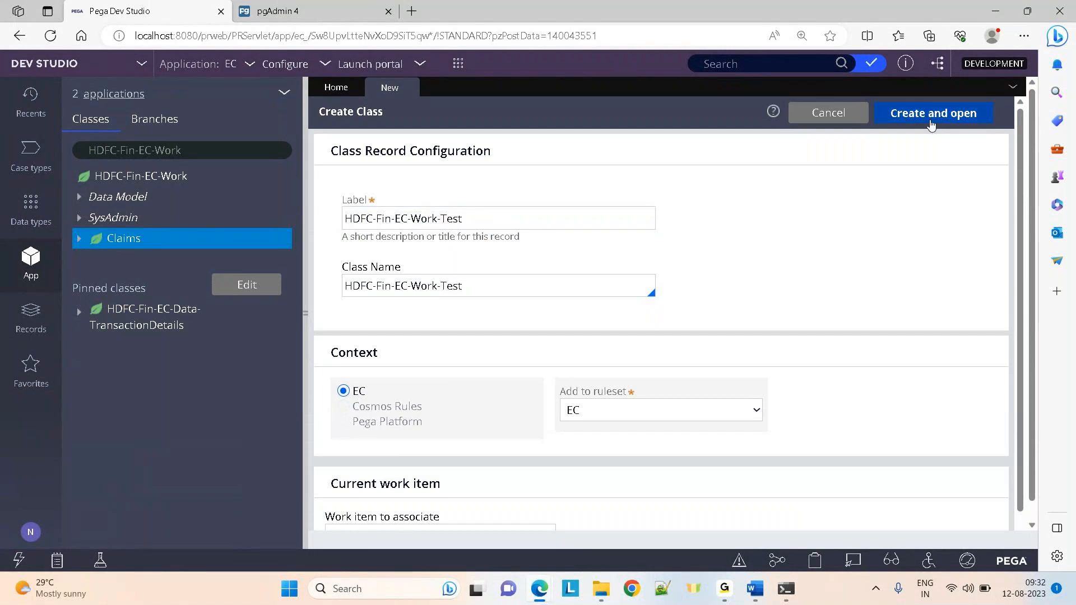
click(924, 120)
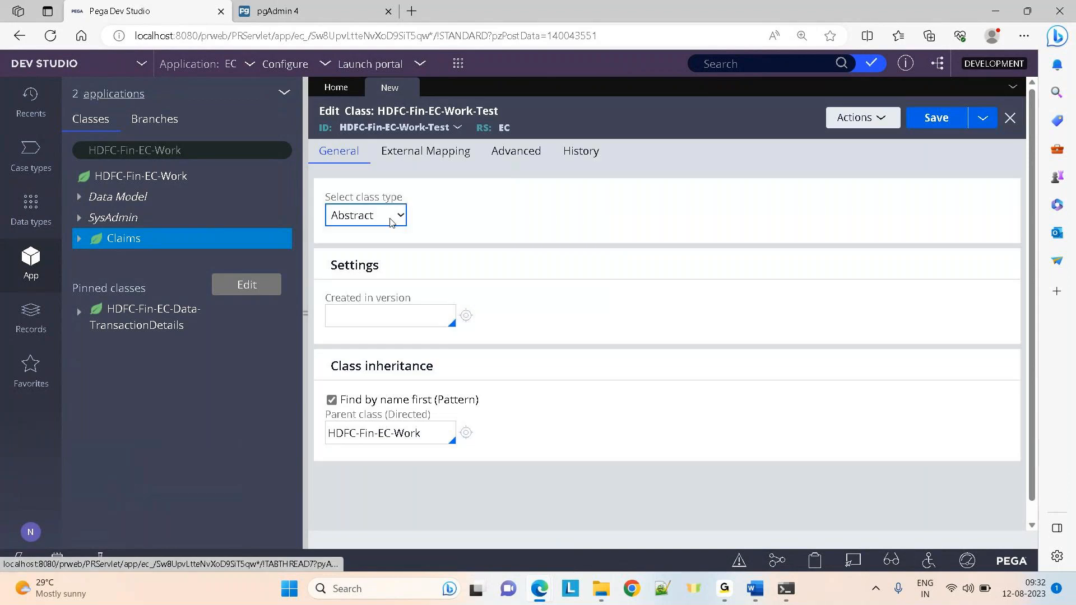
Set the class type to Concrete and Created in version to 01-01-01
click(392, 222)
click(360, 254)
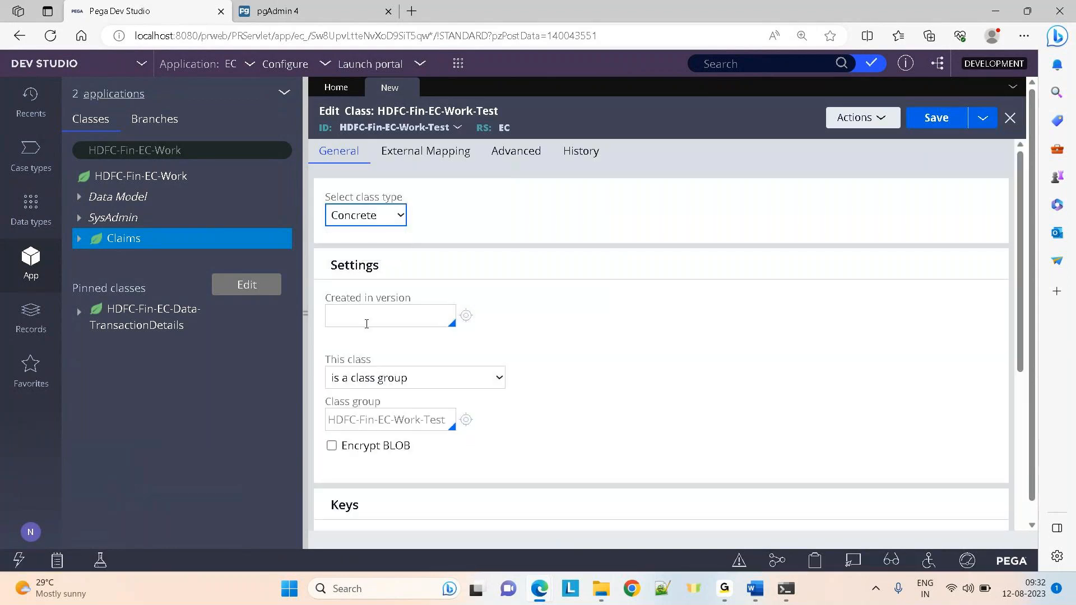
click(367, 324)
key(Return)
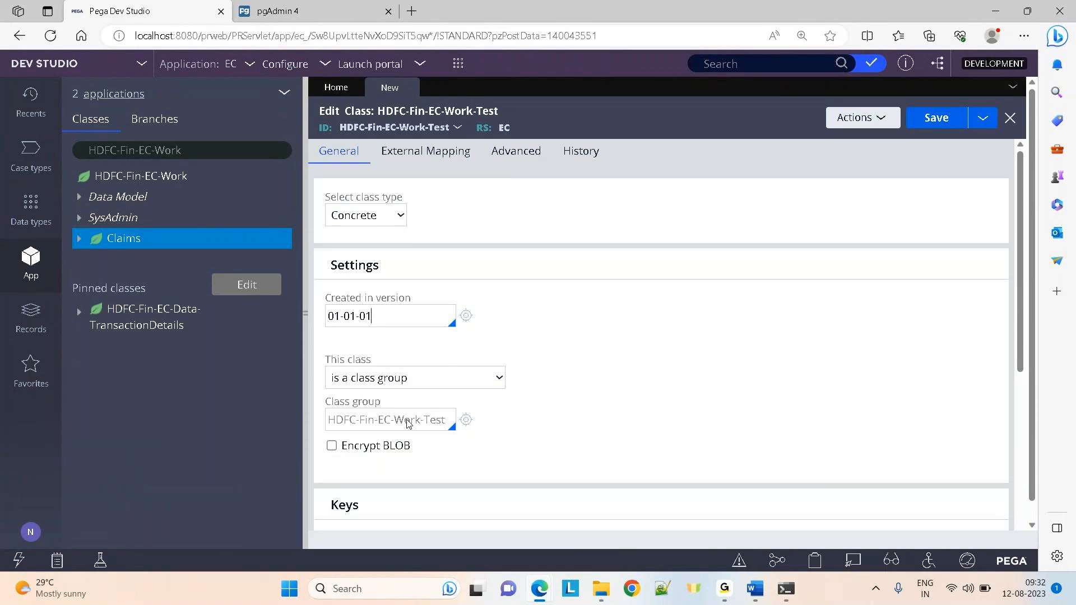
drag(1029, 313, 1030, 430)
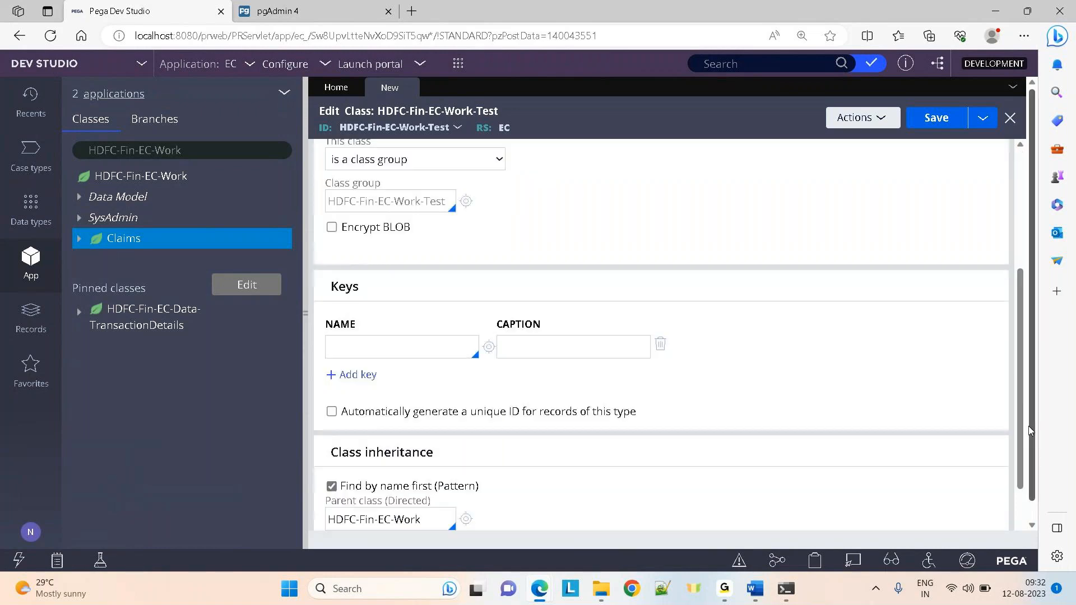
Set keys .pyID and .Test on HDFC-Fin-EC-Work-Test and try saving
click(372, 331)
text(.pyI)
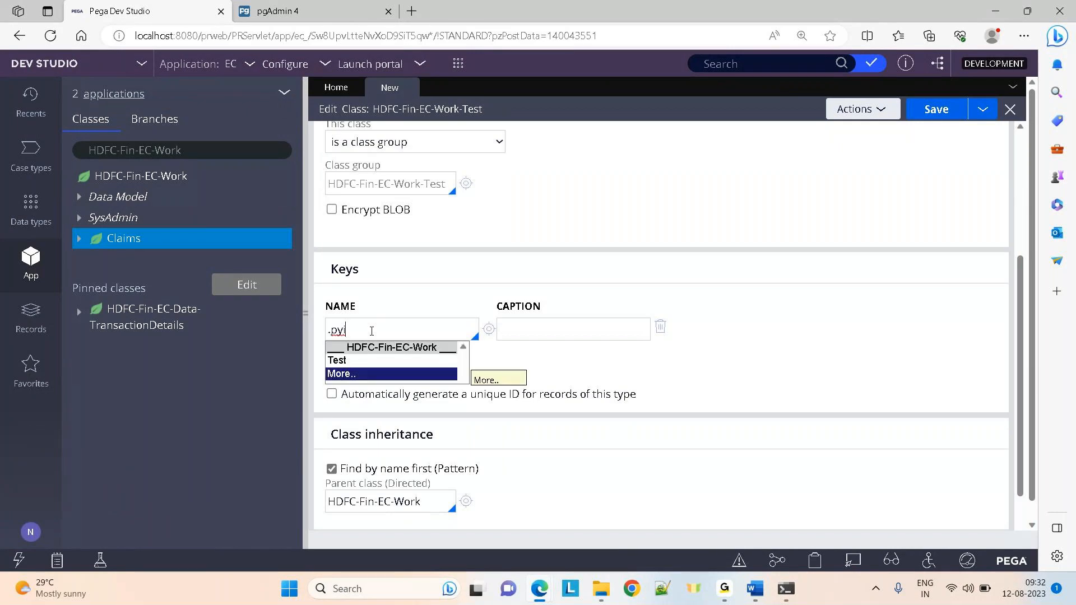
key(Return)
key(Return)
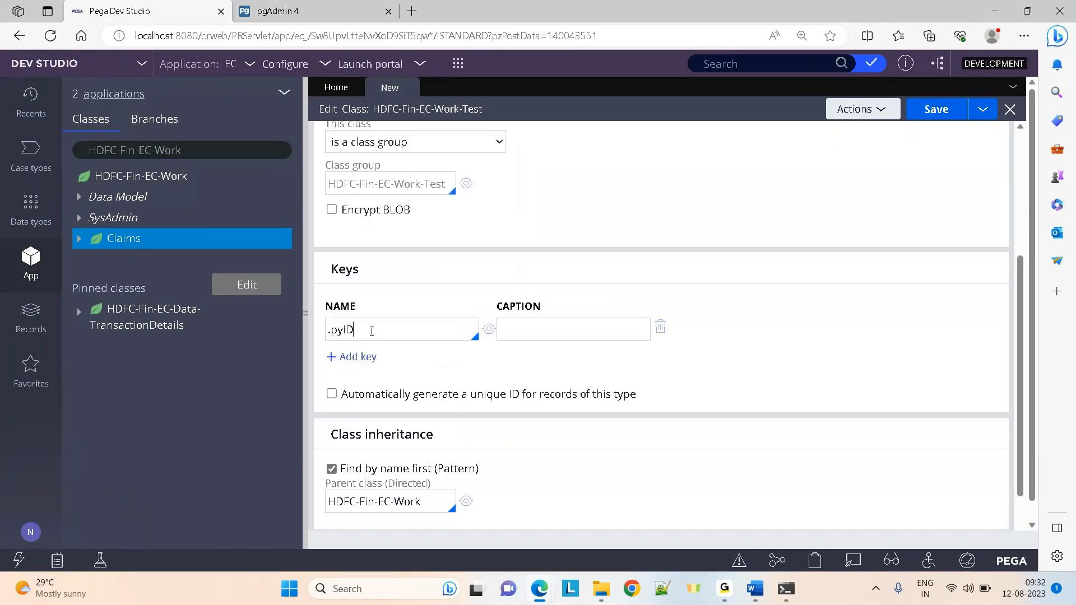
click(353, 356)
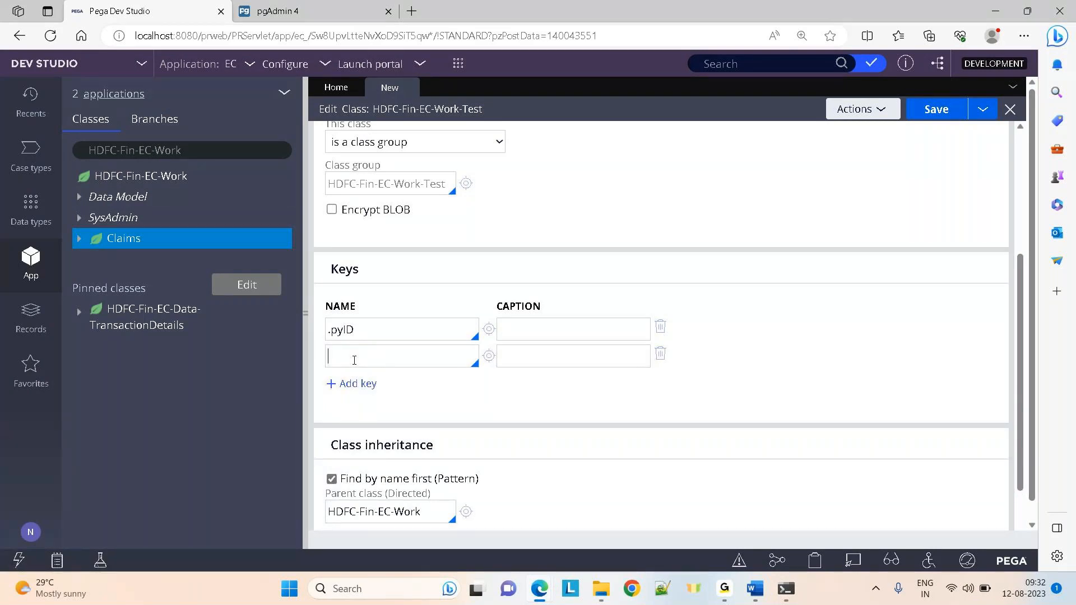
text(.)
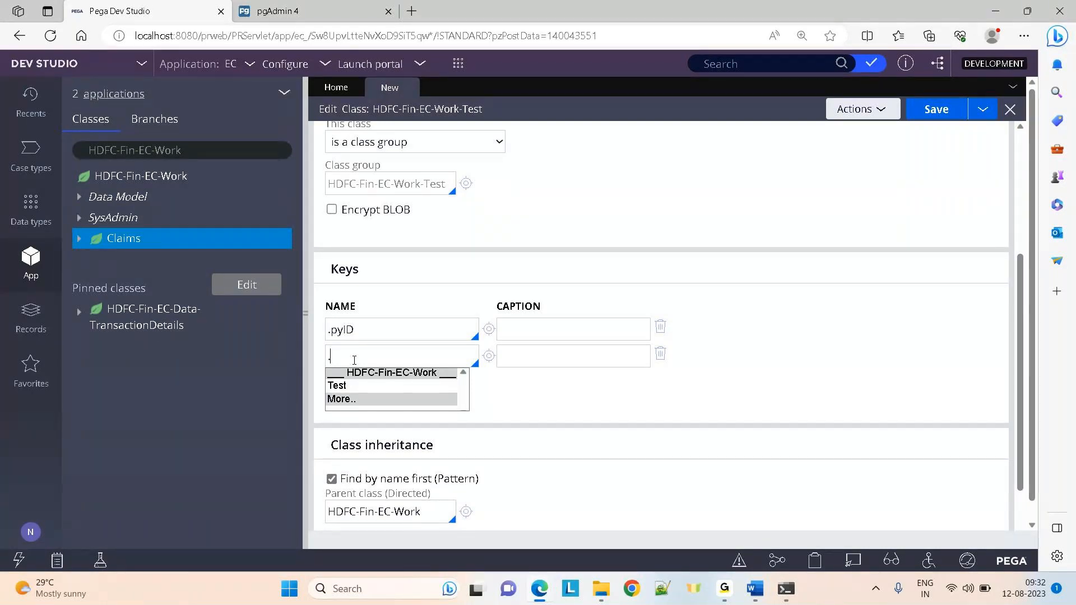
key(Down)
key(Return)
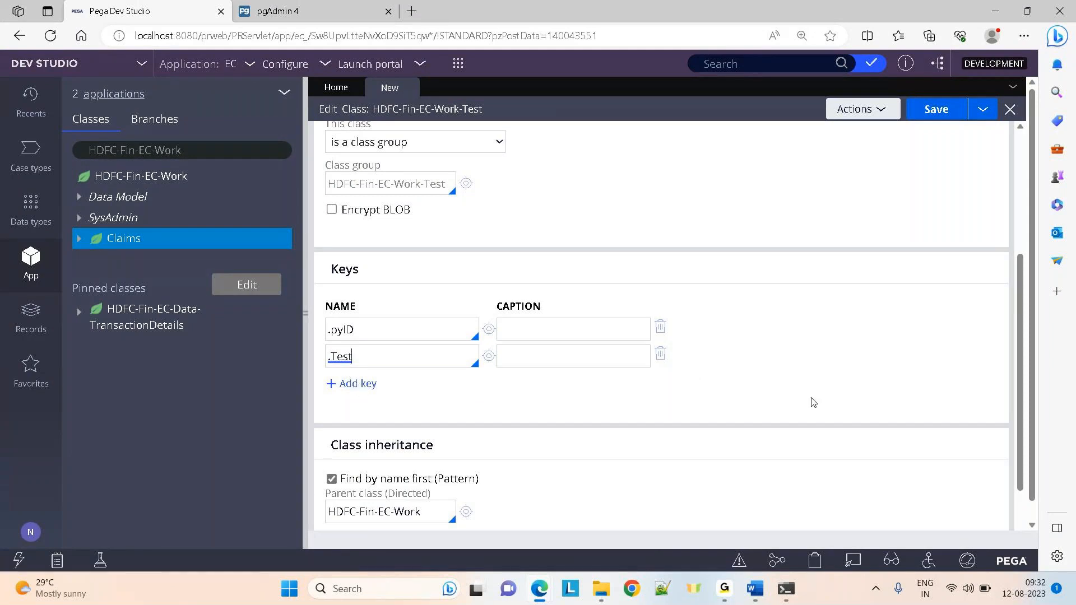
drag(1020, 365, 995, 187)
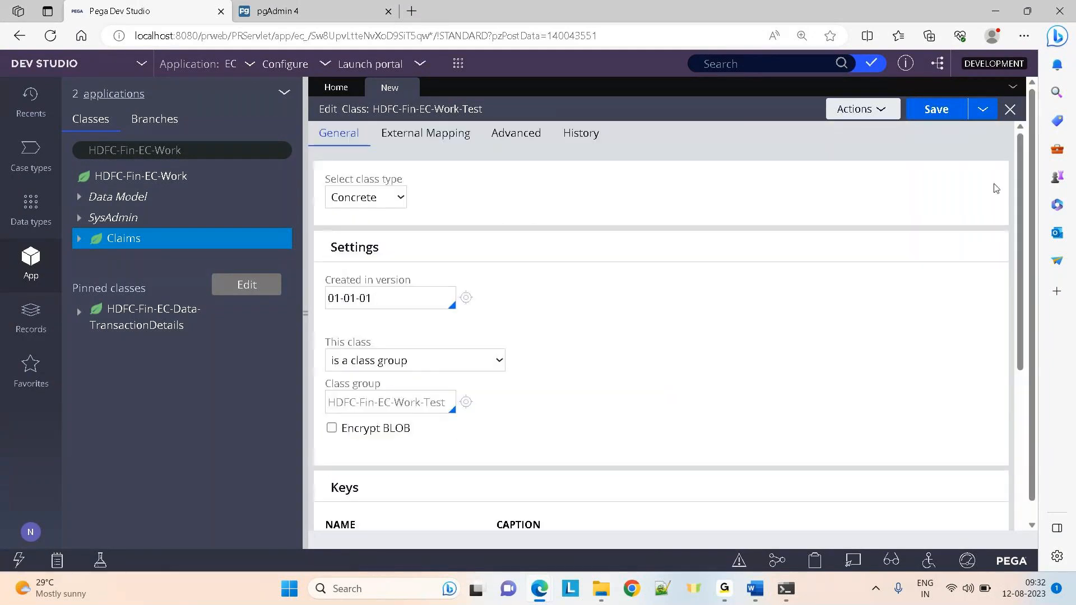
click(952, 118)
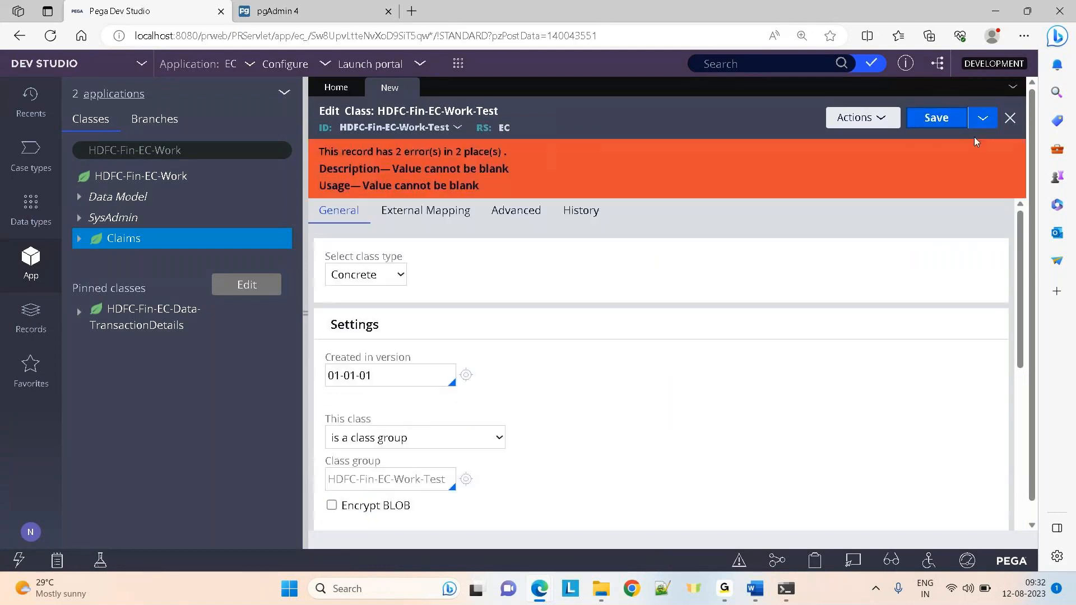
Set the class's Description and Usage to 'testing' and save it
click(581, 211)
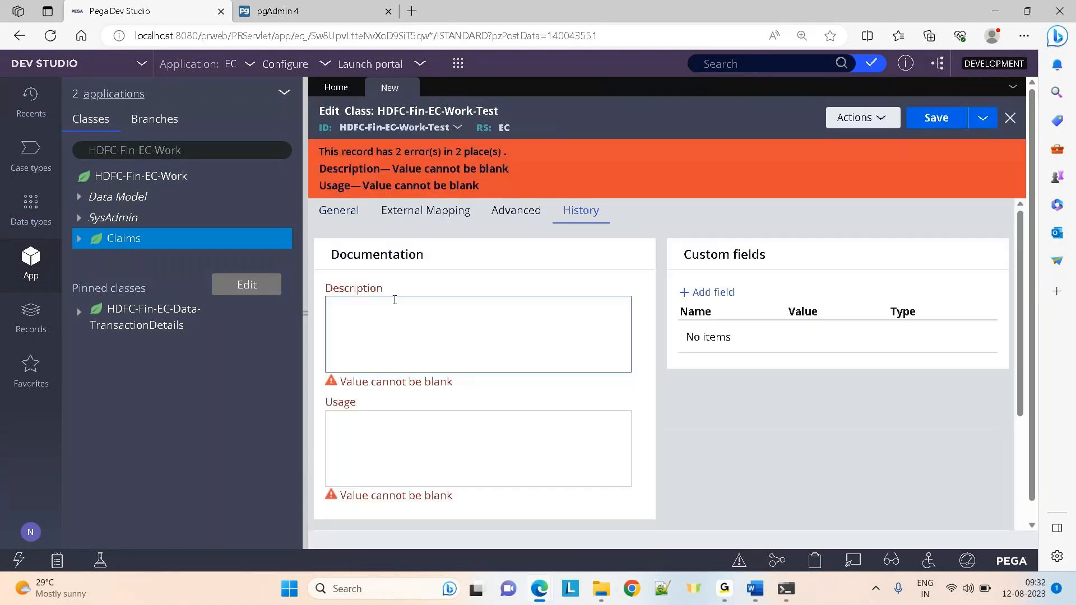
click(387, 310)
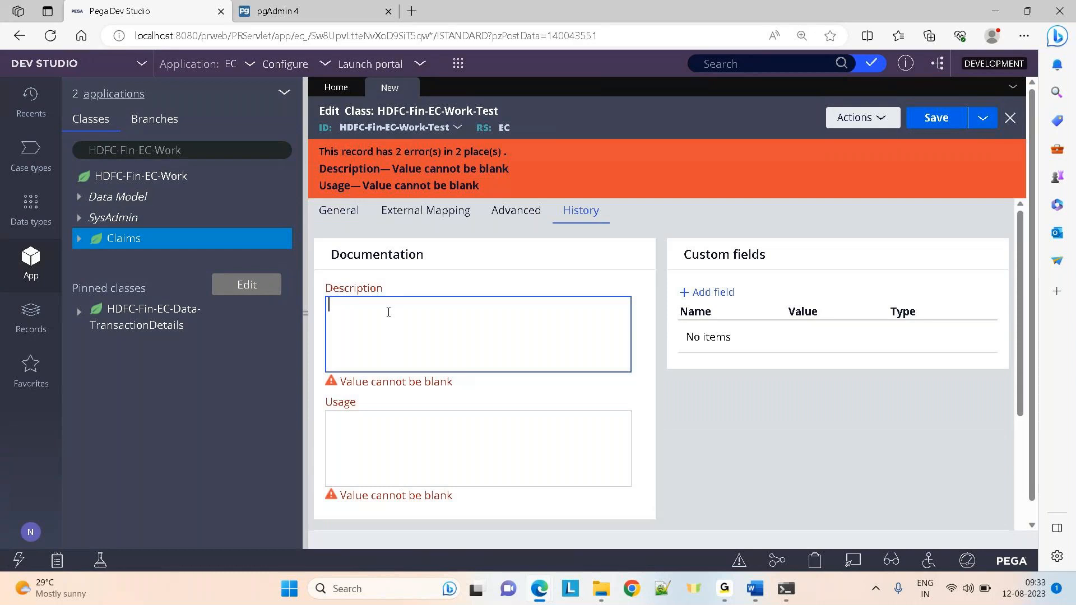
text(testing)
key(ctrl+a)
key(ctrl+c)
key(Tab)
key(ctrl+v)
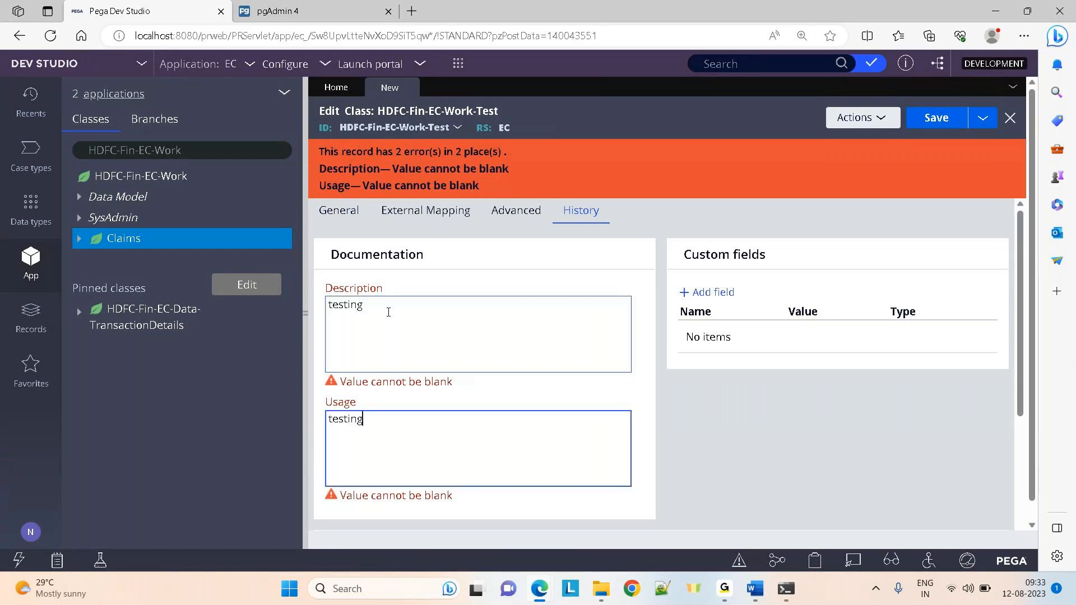
click(914, 120)
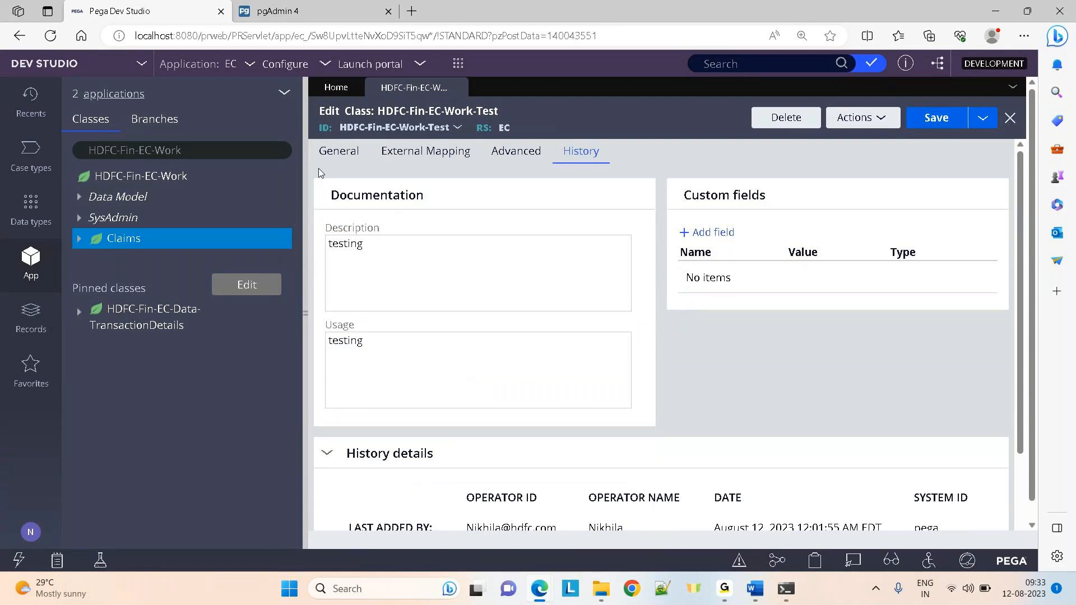
Test the class's database table connection from the General tab
click(334, 157)
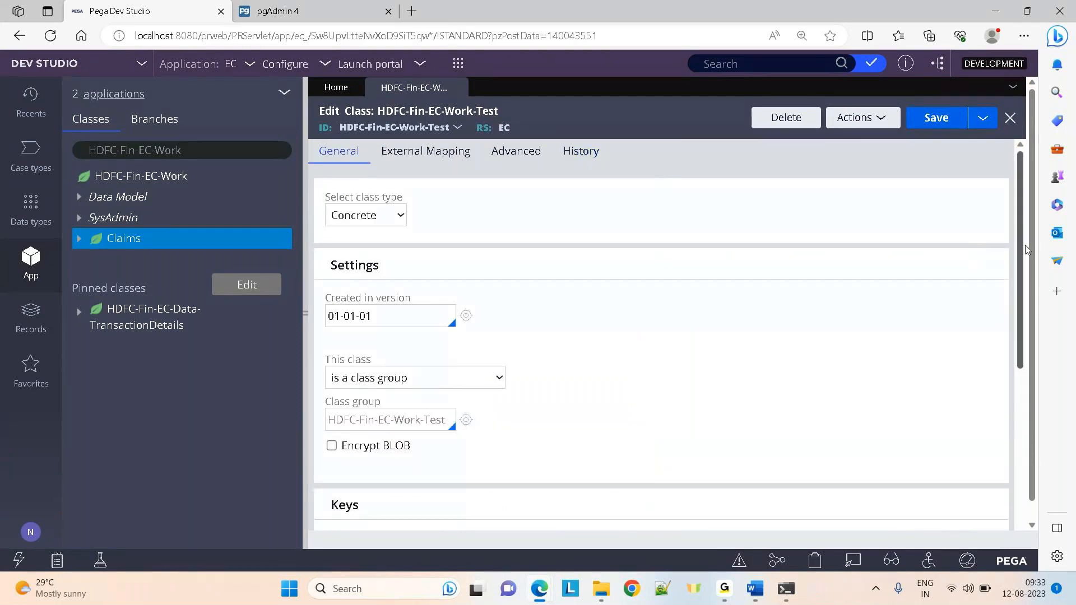
scroll(1026, 248, down, 5)
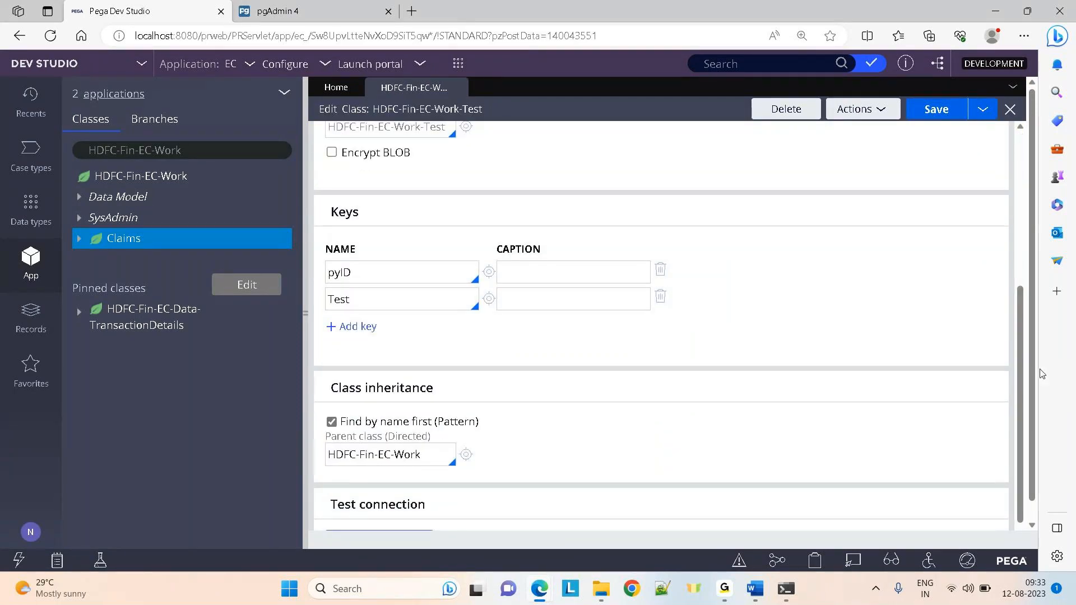
scroll(717, 443, down, 1)
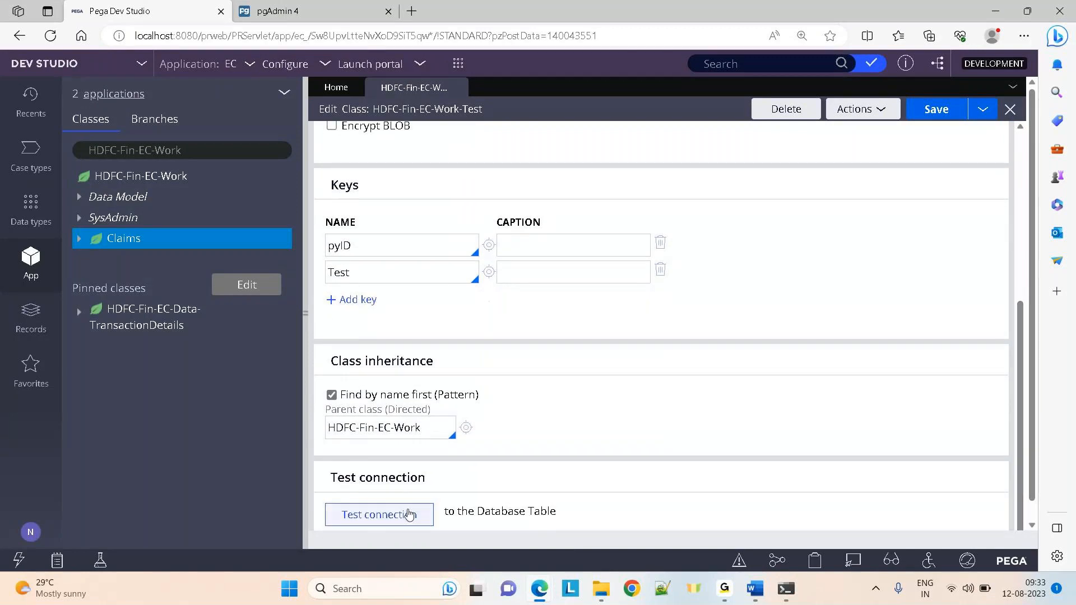
click(408, 515)
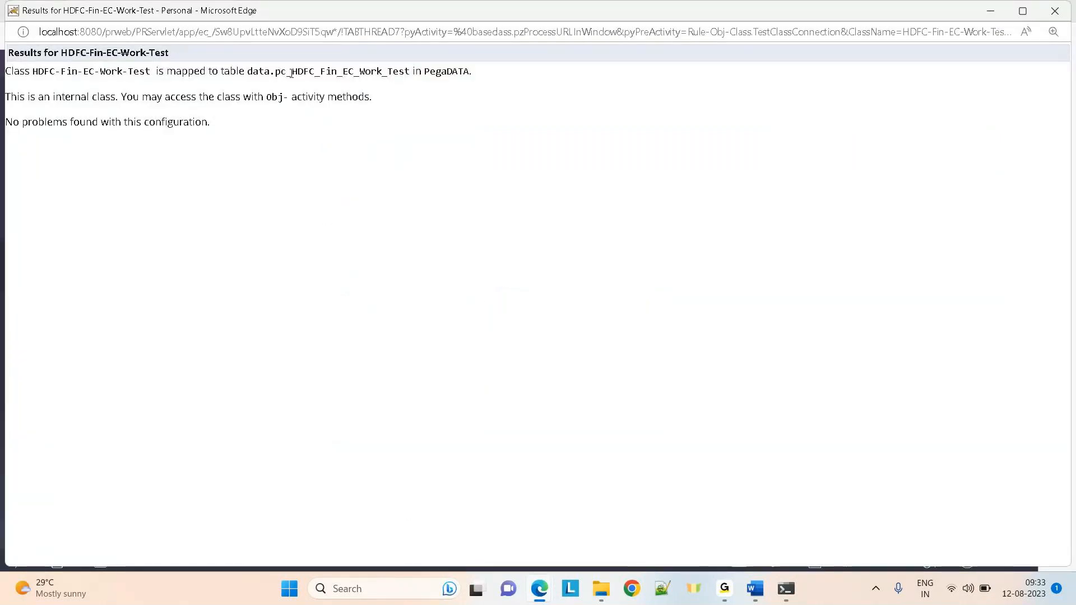
Select the mapped table name, then refresh the App Explorer to show the Test class
drag(291, 73, 414, 71)
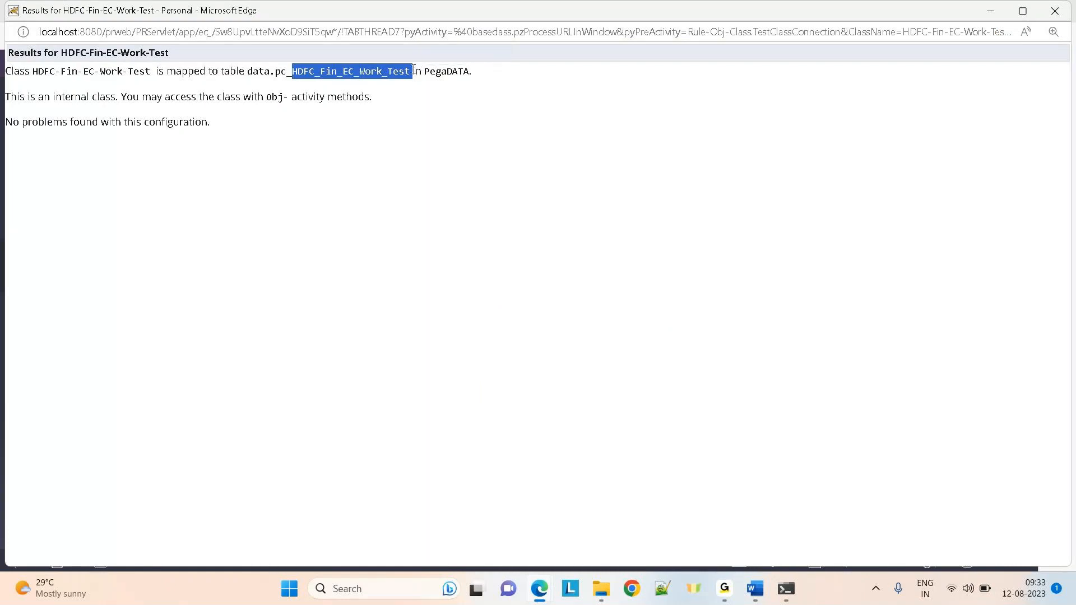
key(alt+Tab)
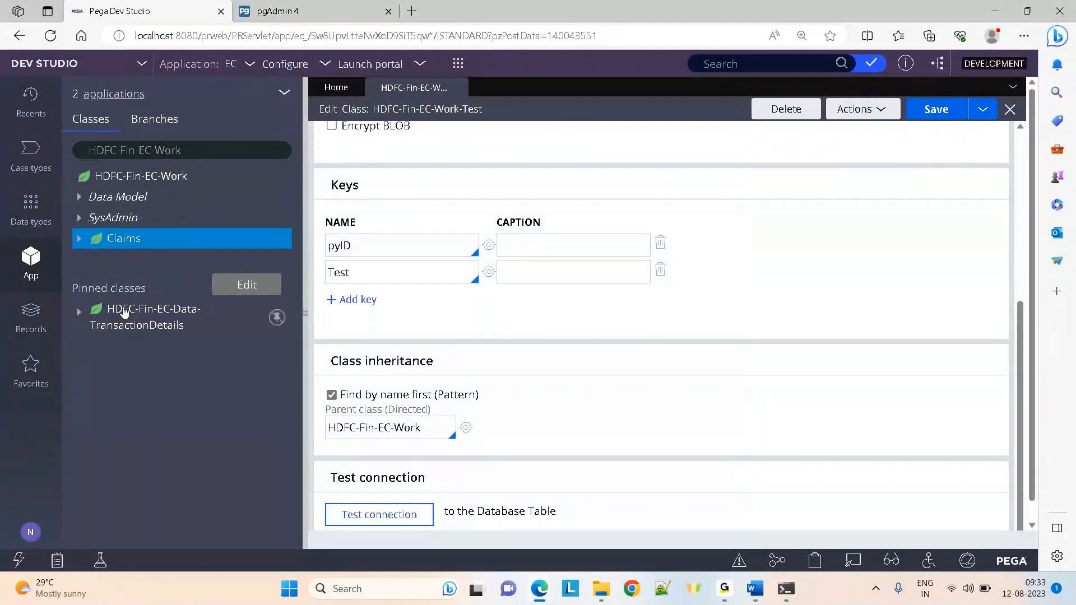
click(284, 96)
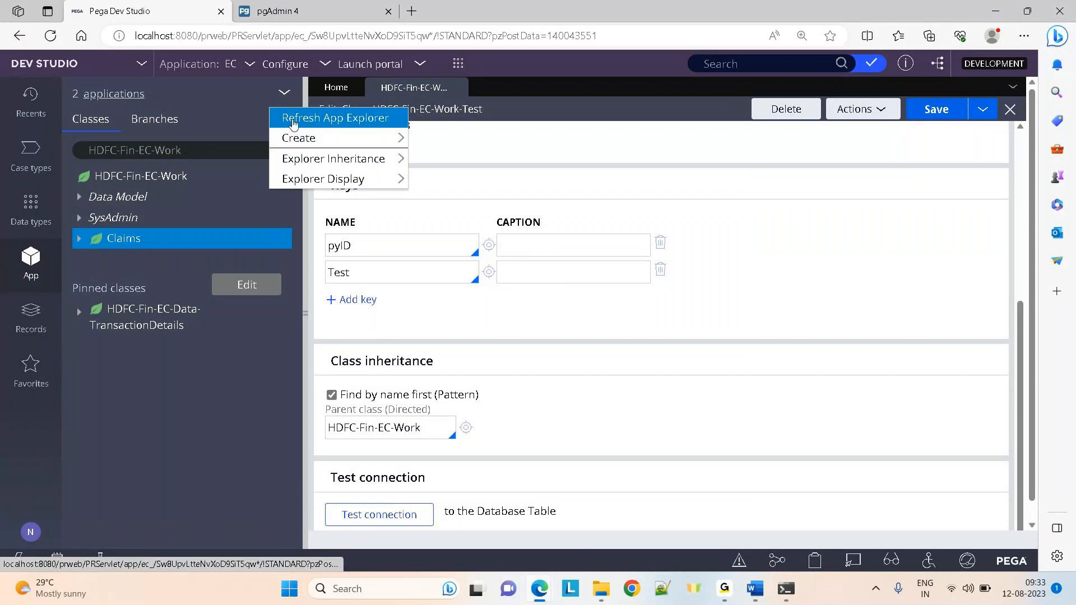
click(293, 119)
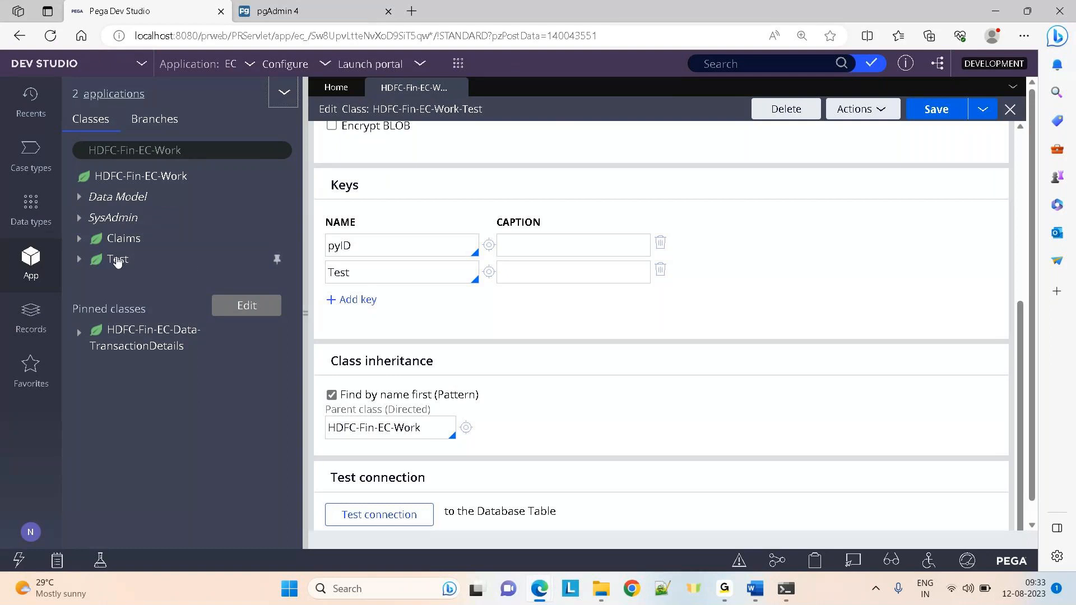
Start a new flow for the Test class via Create > Process > Flow
click(118, 261)
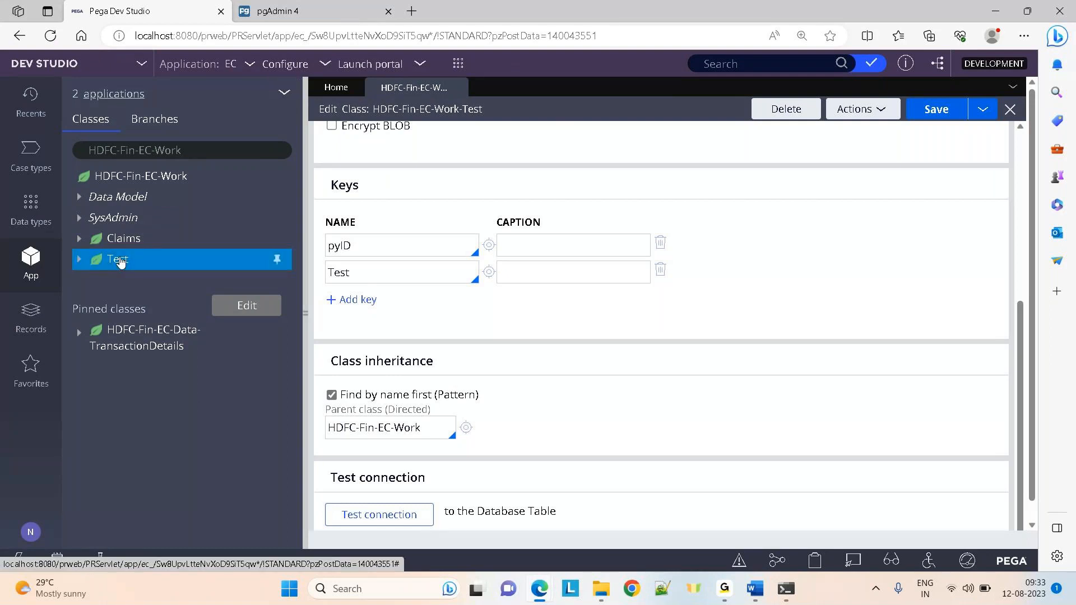
right_click(119, 263)
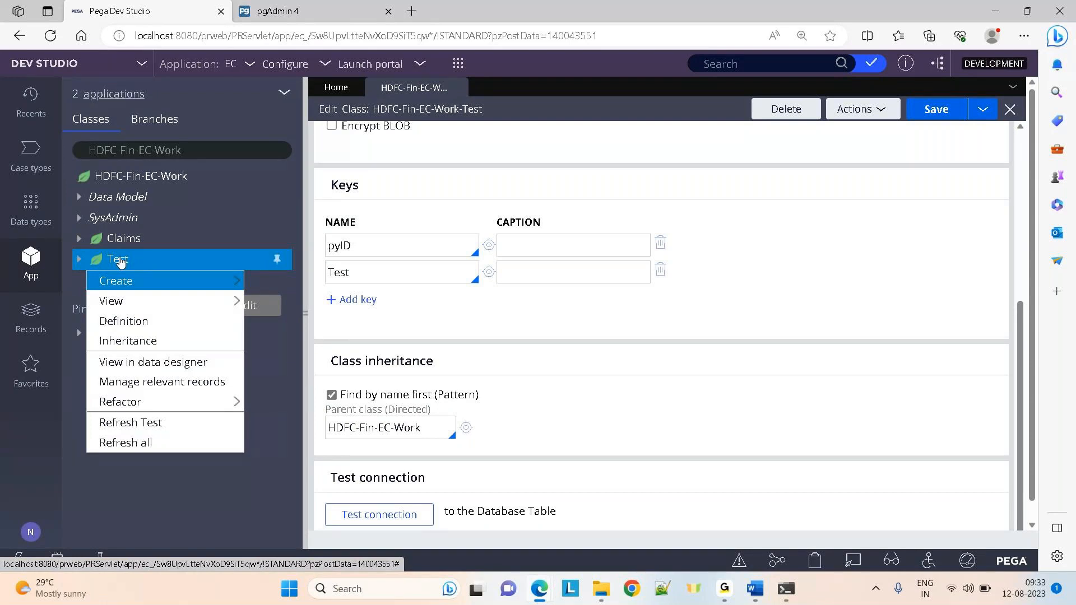
mouse_move(133, 282)
mouse_move(291, 429)
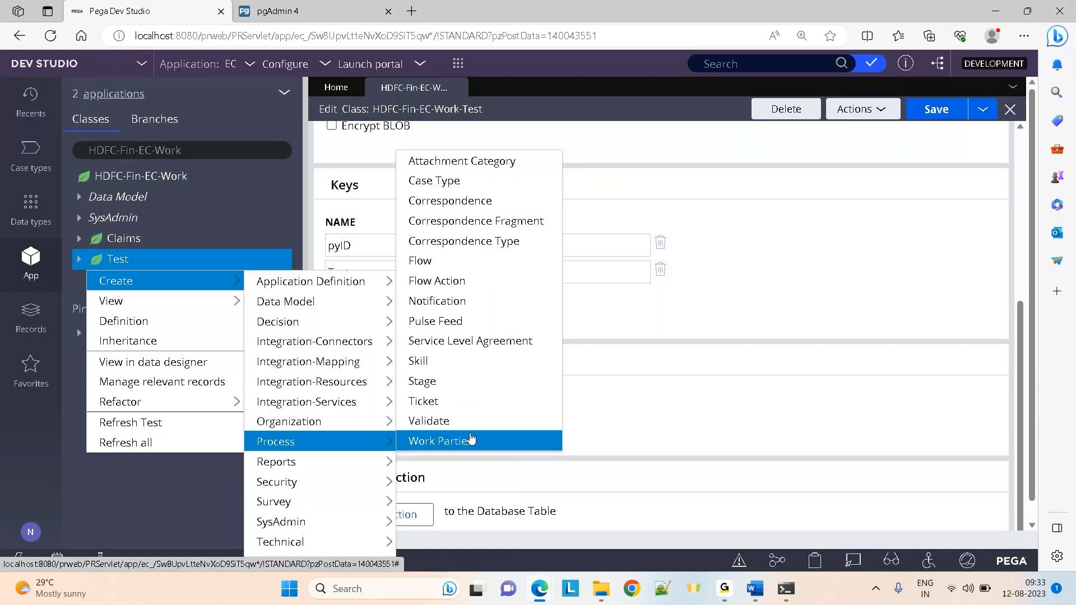
click(471, 440)
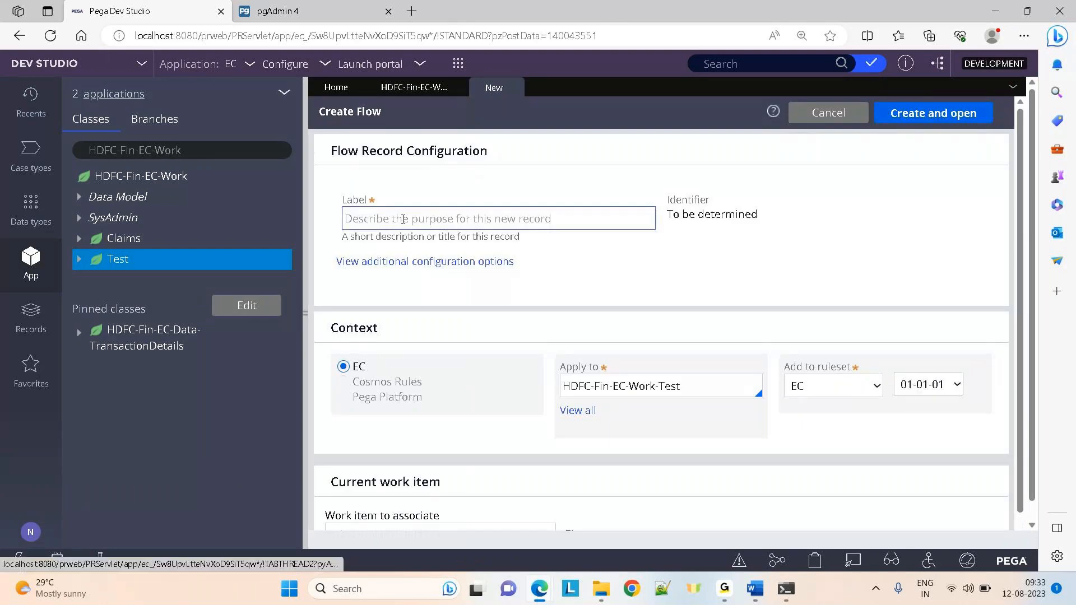
Create and open a flow labelled MyNewFlow
click(402, 219)
text(MyNew)
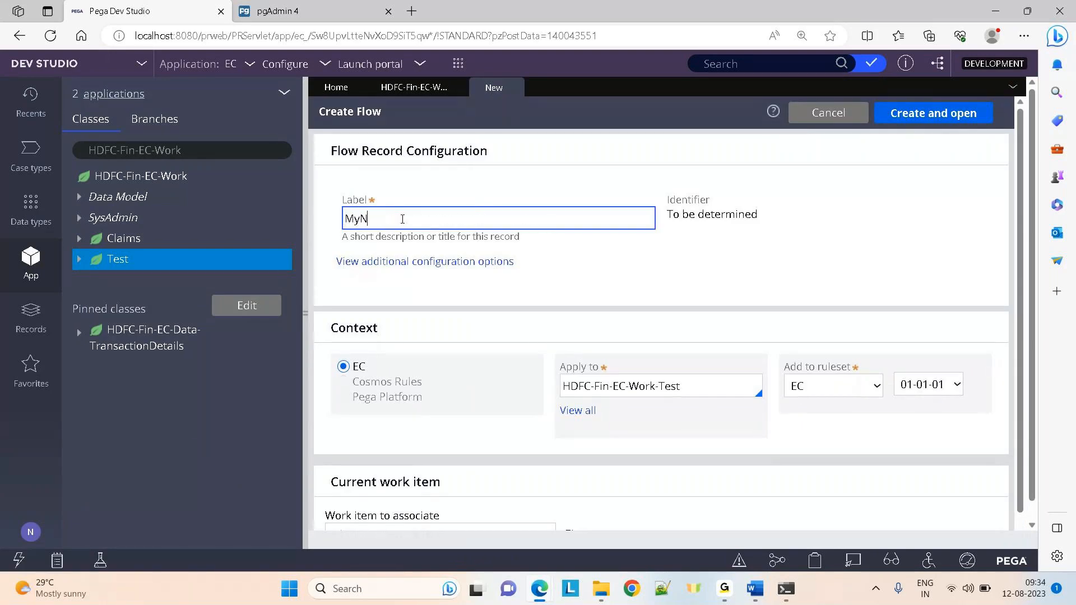
text(Flow)
click(933, 114)
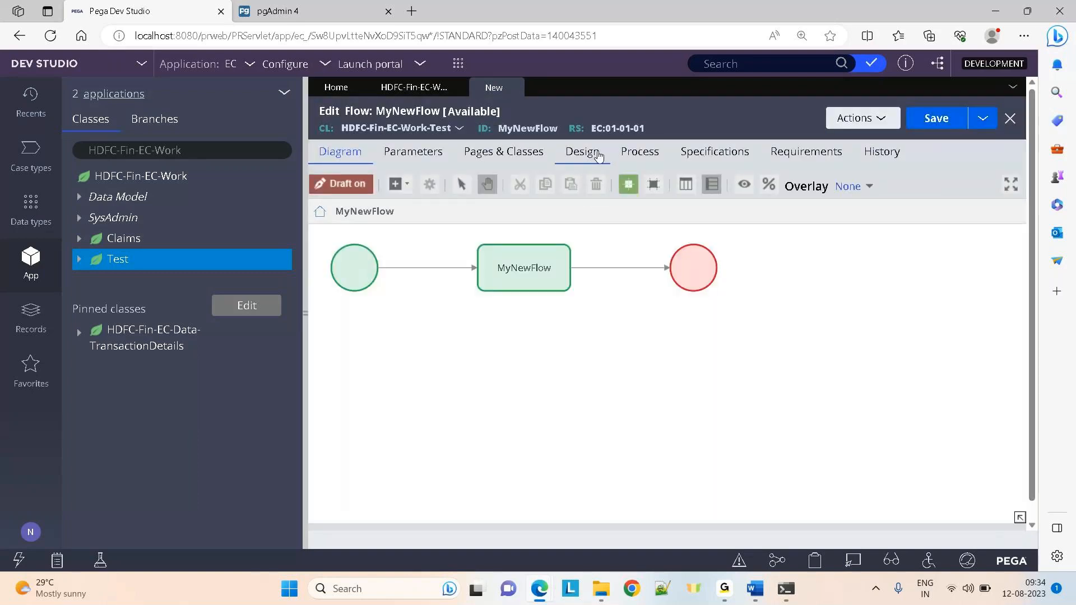
Make MyNewFlow create a new work object, save it, and return to the diagram
click(633, 154)
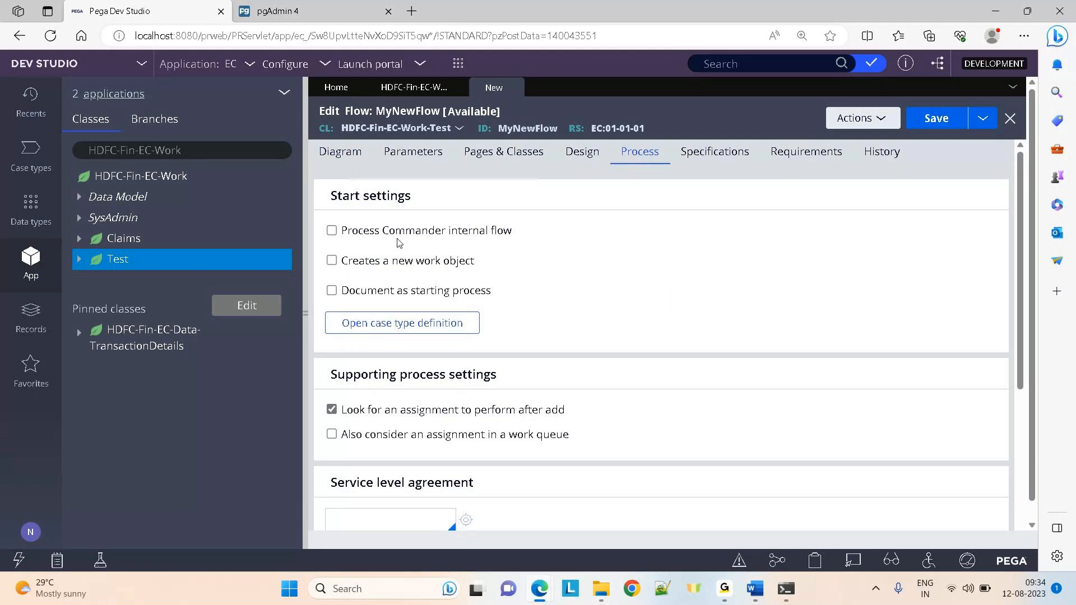
click(332, 261)
click(936, 118)
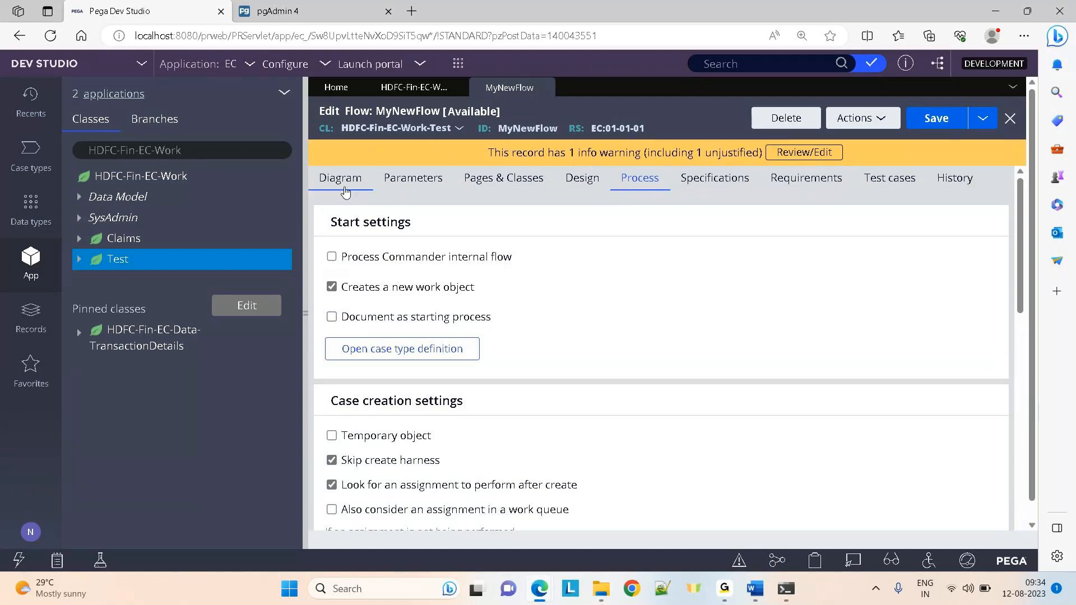
click(340, 179)
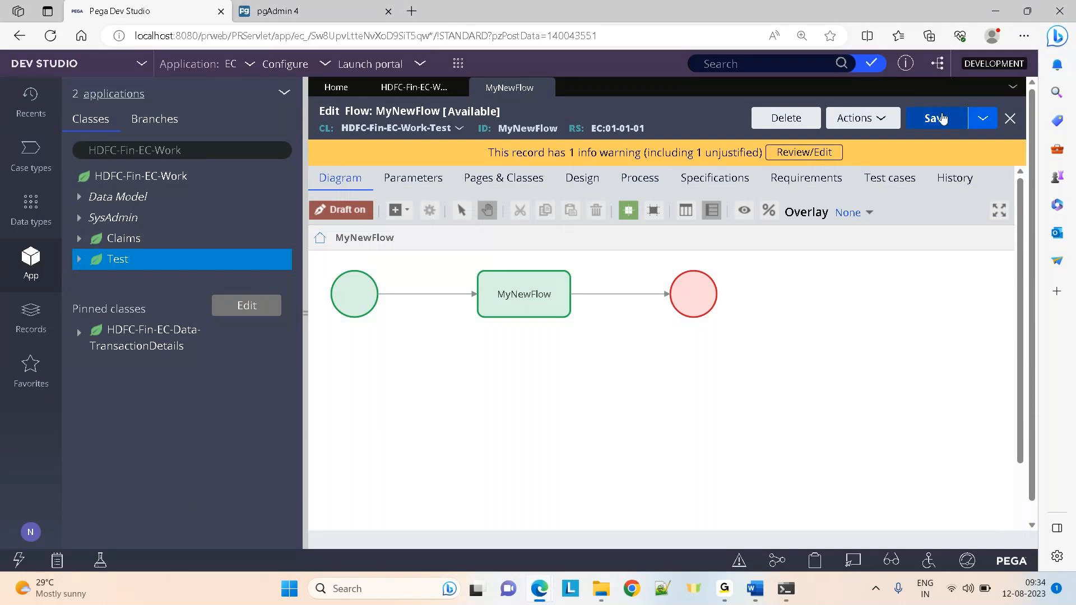
click(935, 116)
click(329, 316)
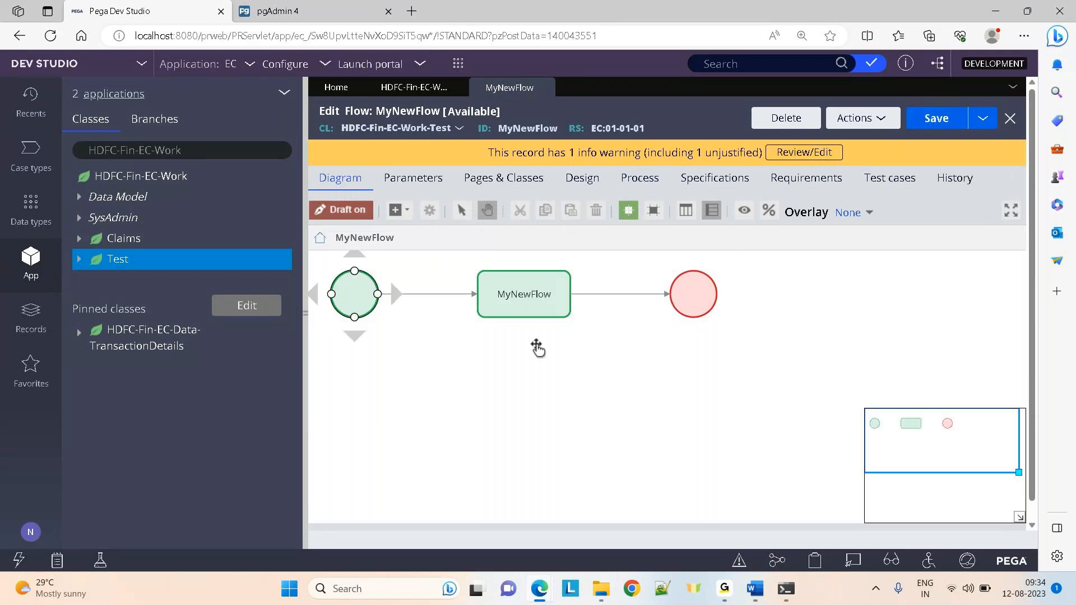
click(510, 291)
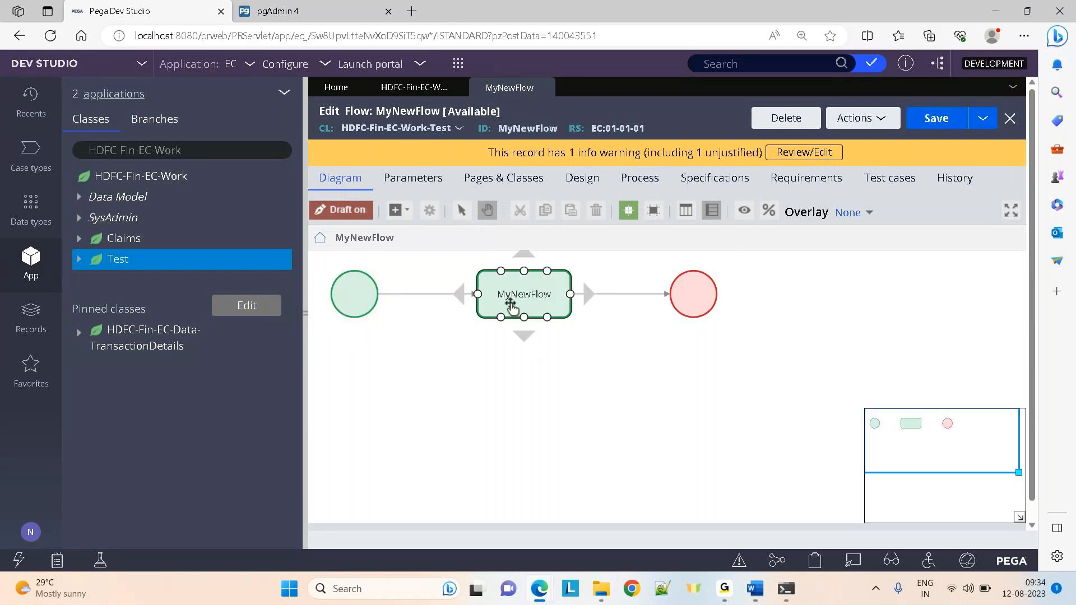
right_click(144, 266)
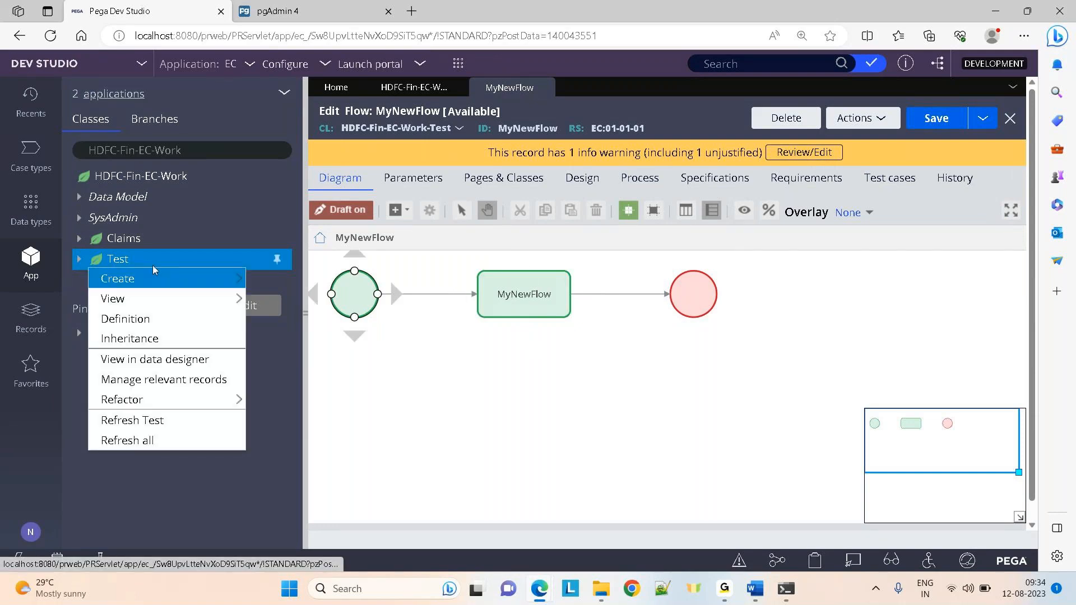
Create and open a new section labelled Testsection for the Test class
mouse_move(224, 278)
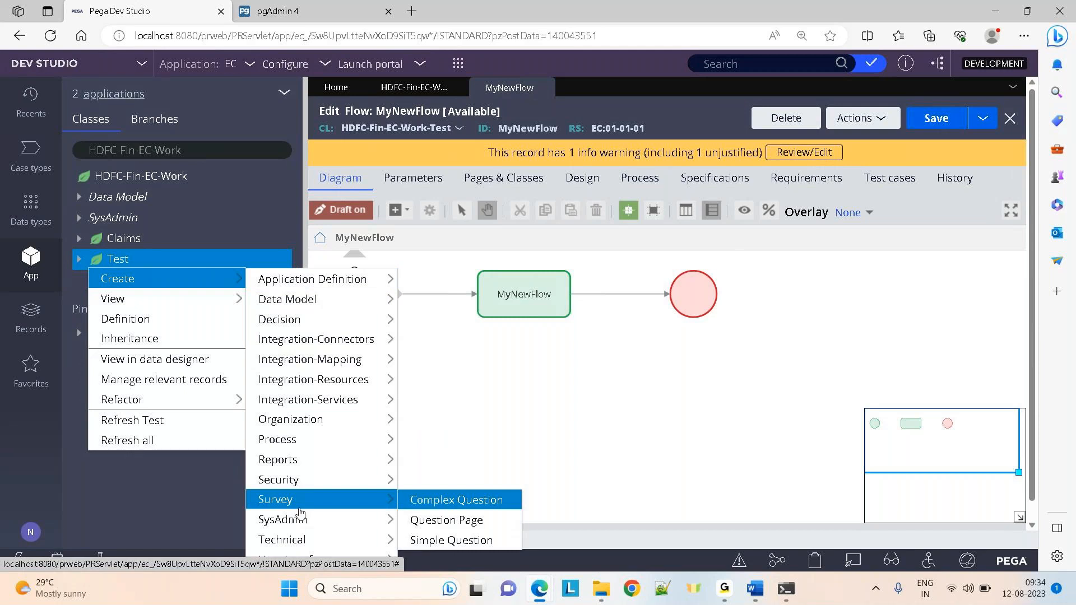
mouse_move(295, 539)
mouse_move(283, 557)
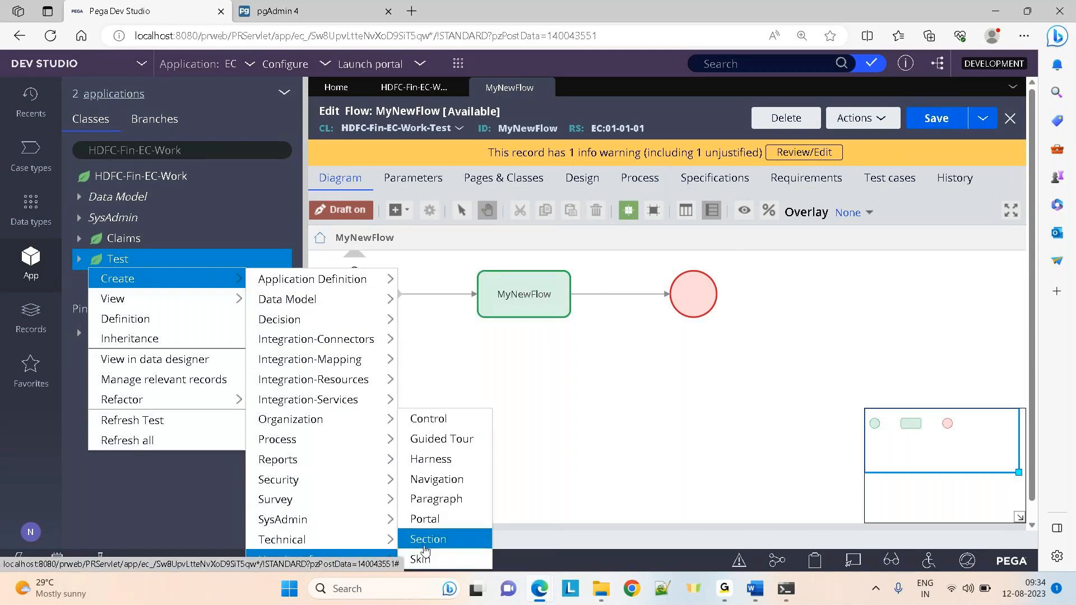
click(431, 536)
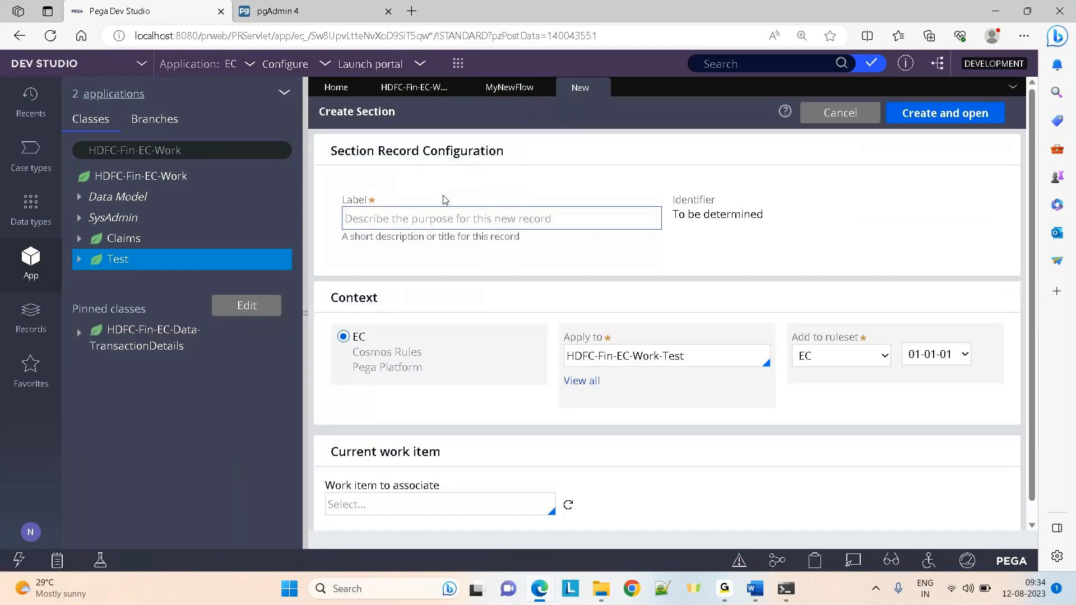
click(384, 219)
text(T)
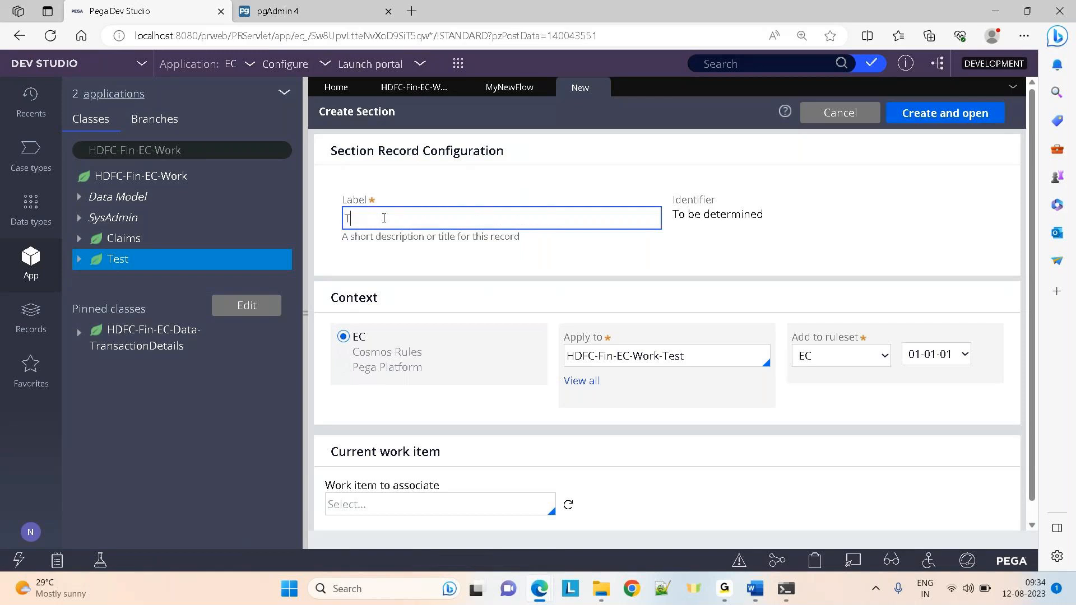
text(estsection)
click(933, 117)
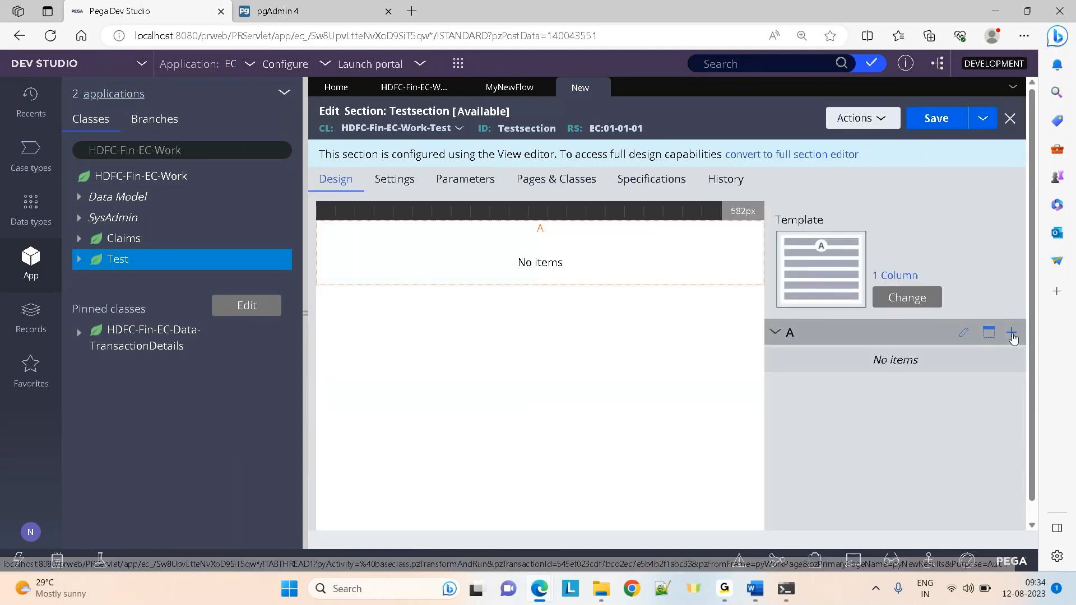
Add a Text Input bound to .Test in region A, save the section, and close it
click(1012, 334)
click(858, 150)
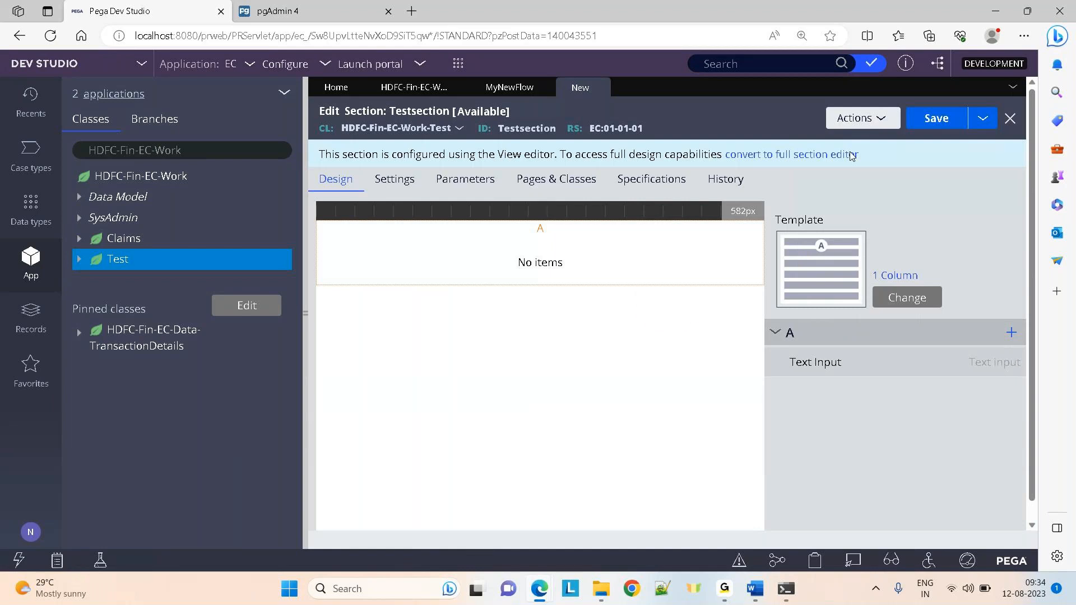
click(604, 261)
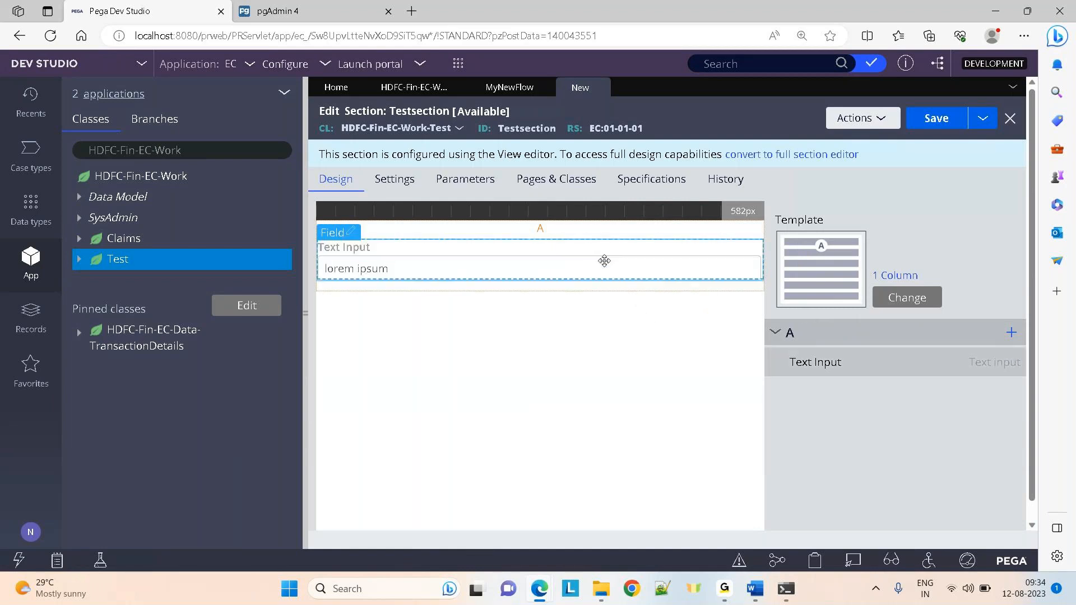
double_click(604, 261)
click(532, 234)
text(.test)
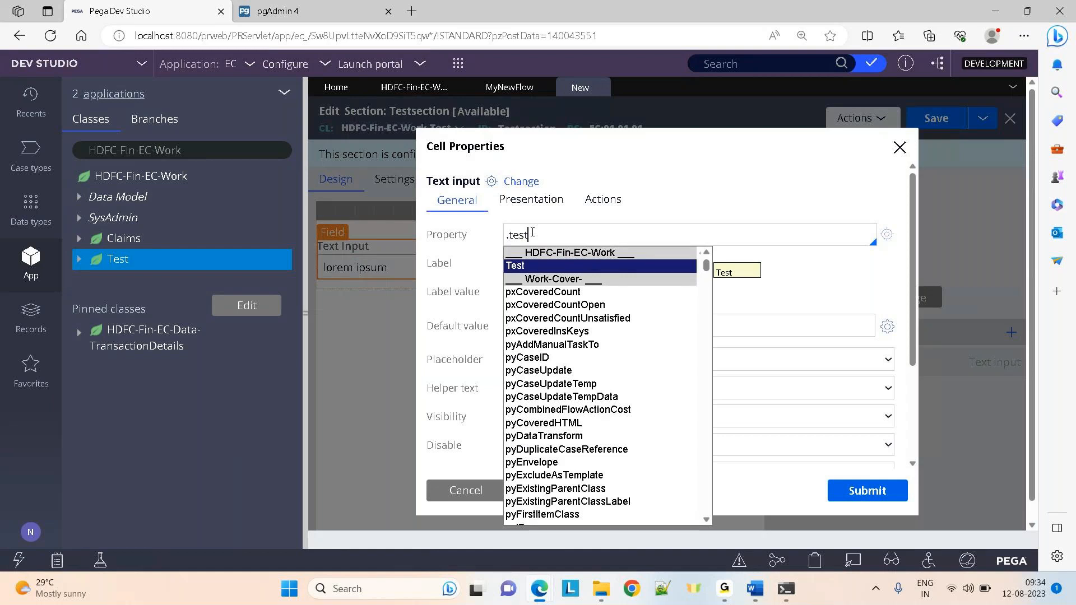
key(Return)
click(867, 491)
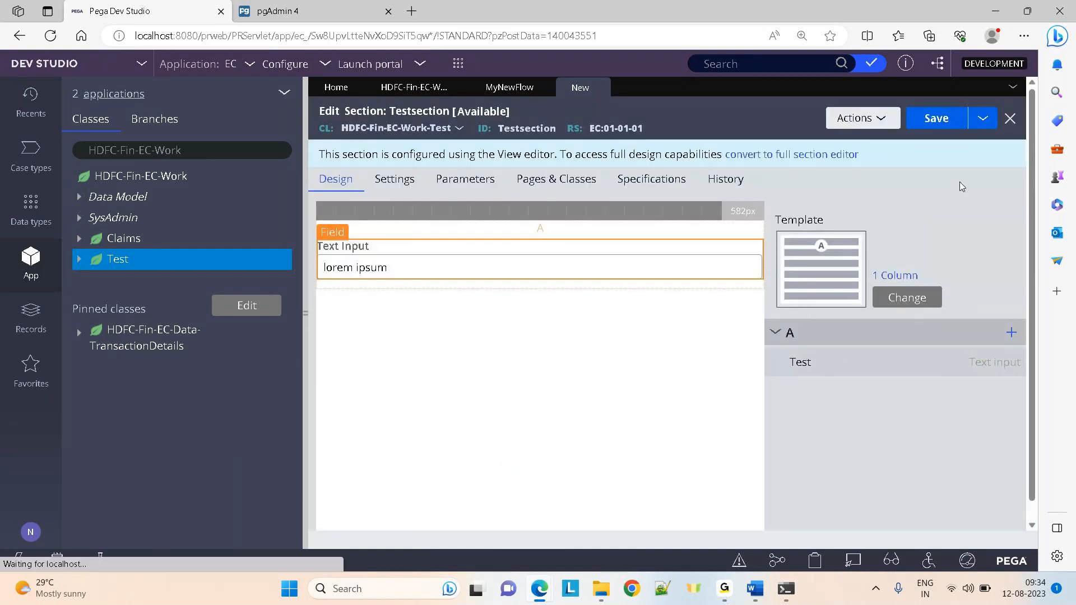
click(937, 119)
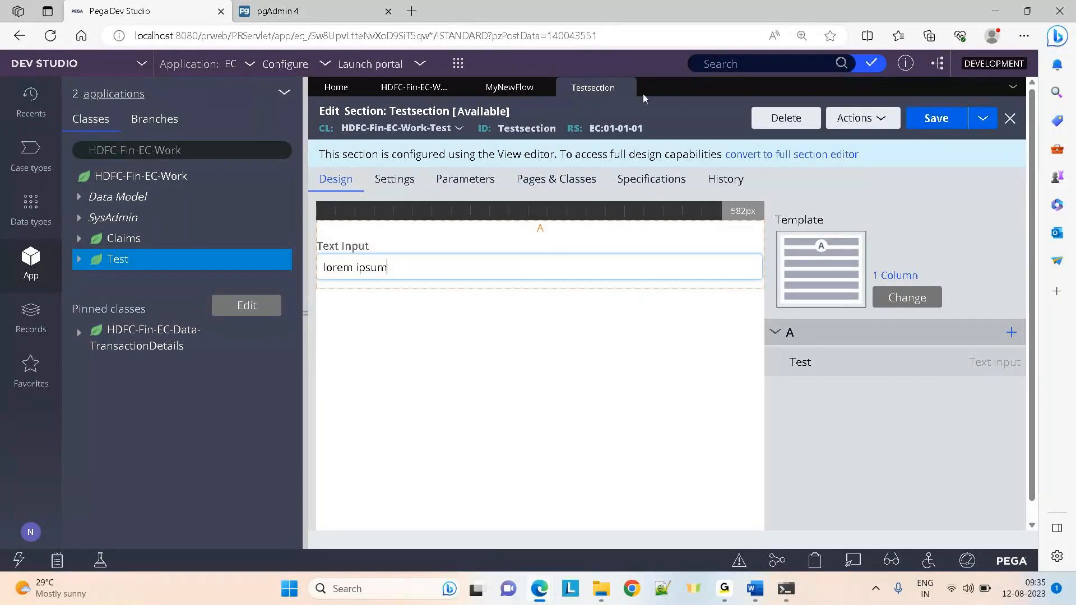
click(625, 88)
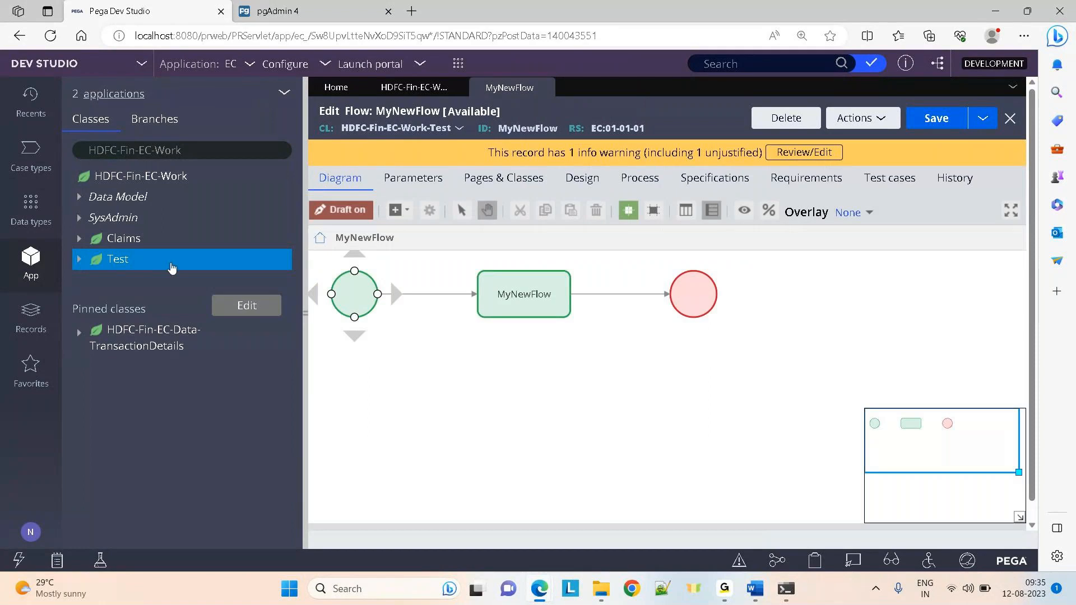
Create and open a flow action labelled TestFlowaction for the Test class
right_click(147, 265)
mouse_move(185, 279)
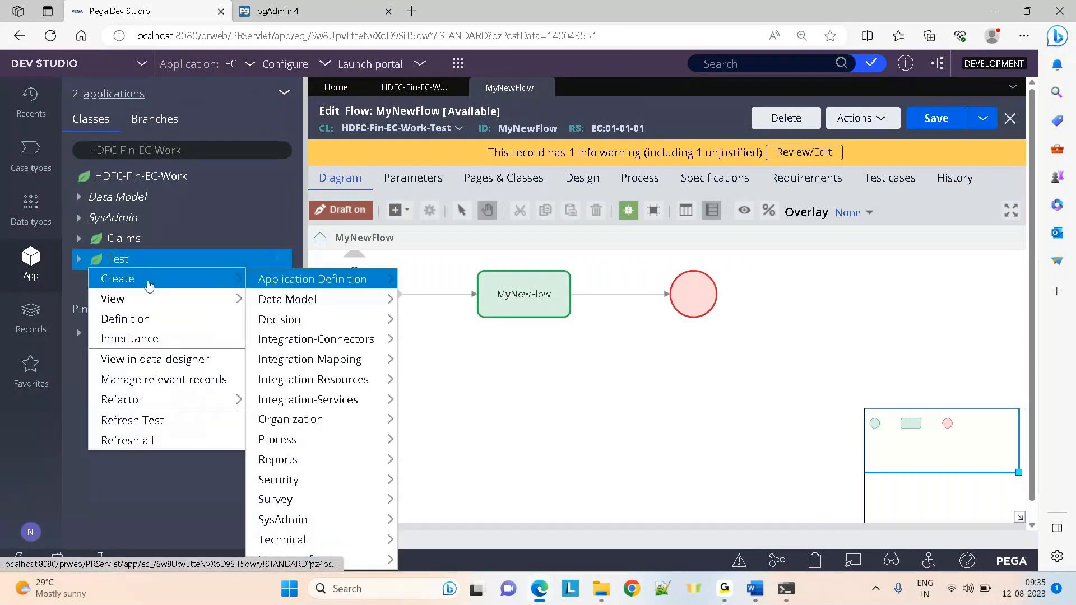
mouse_move(257, 349)
mouse_move(265, 404)
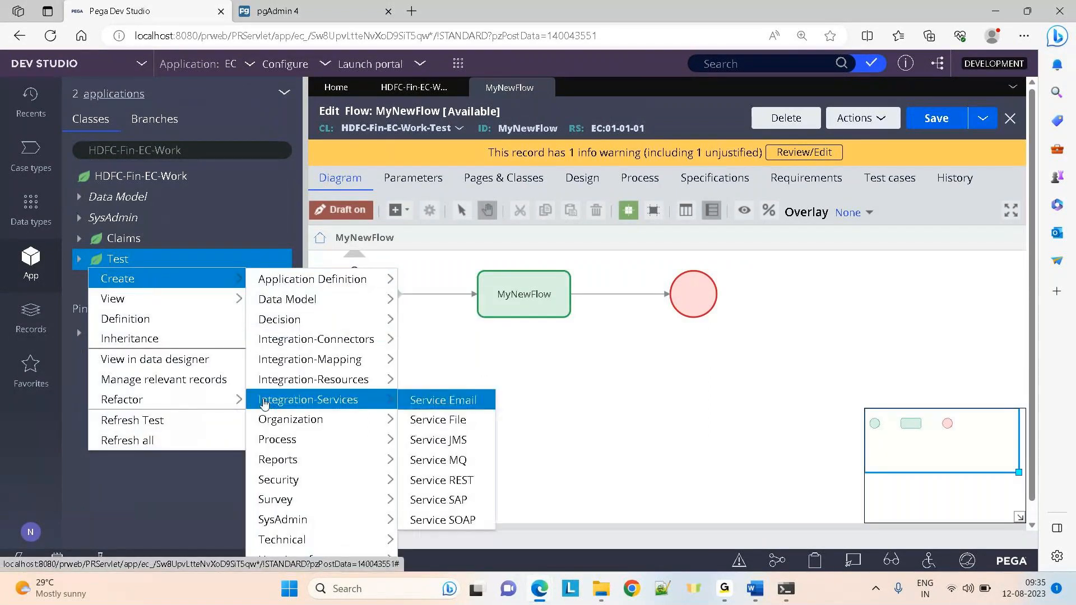
mouse_move(278, 440)
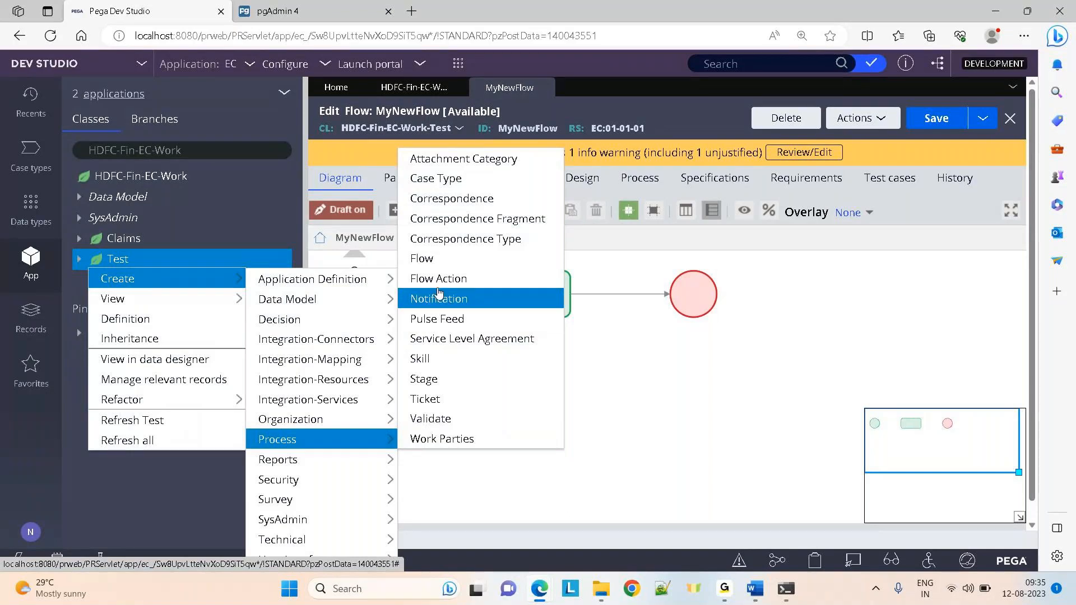
click(469, 297)
click(426, 224)
text(Test)
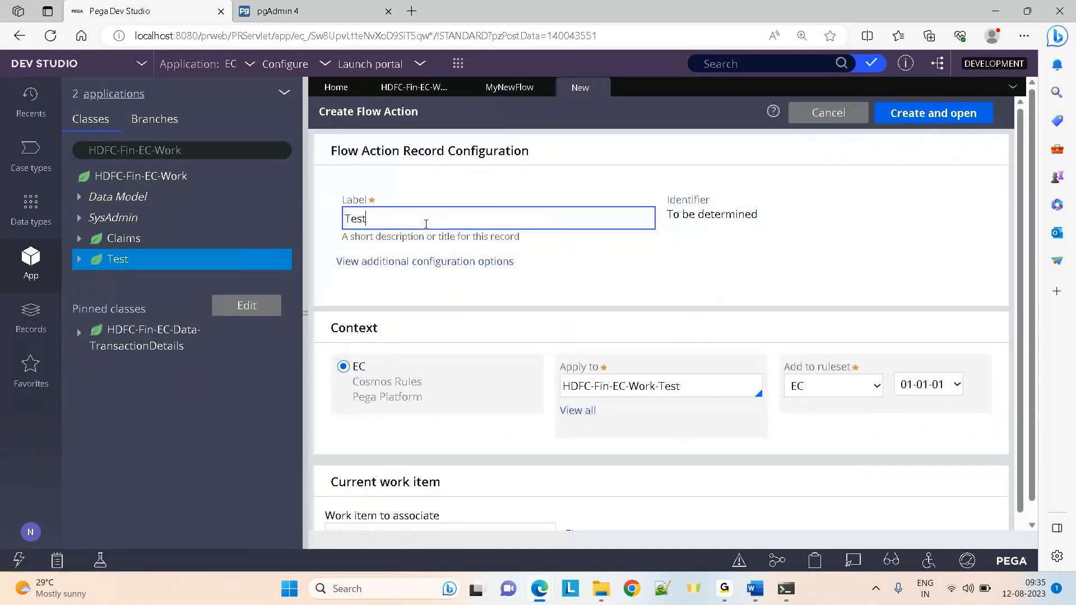
text(Flowaction)
click(934, 112)
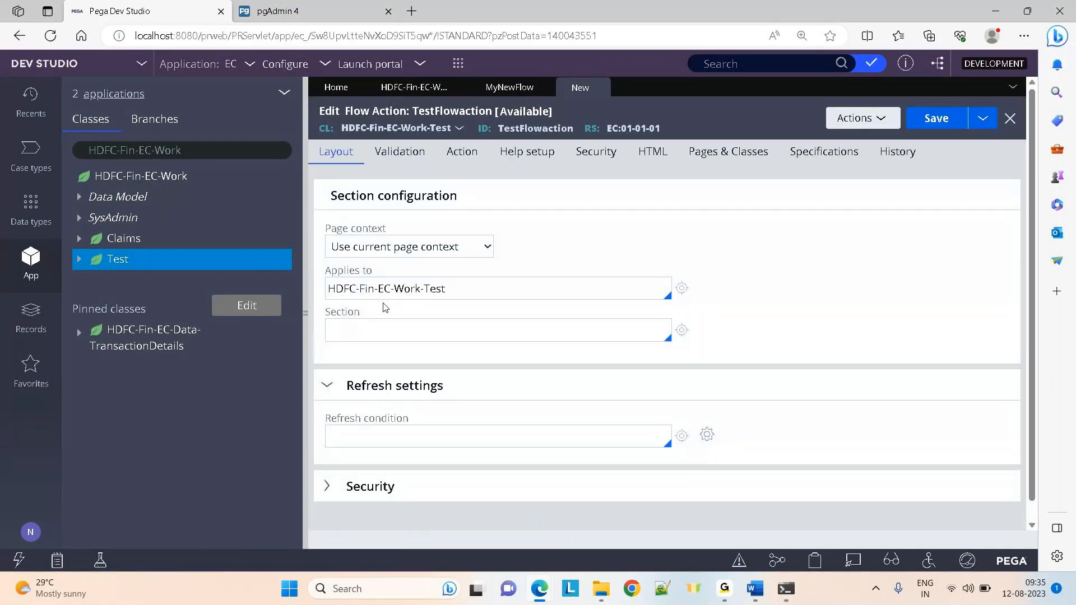
Set the flow action's section to Testsection, save it, and close the tab
click(348, 328)
key(Down)
key(Down)
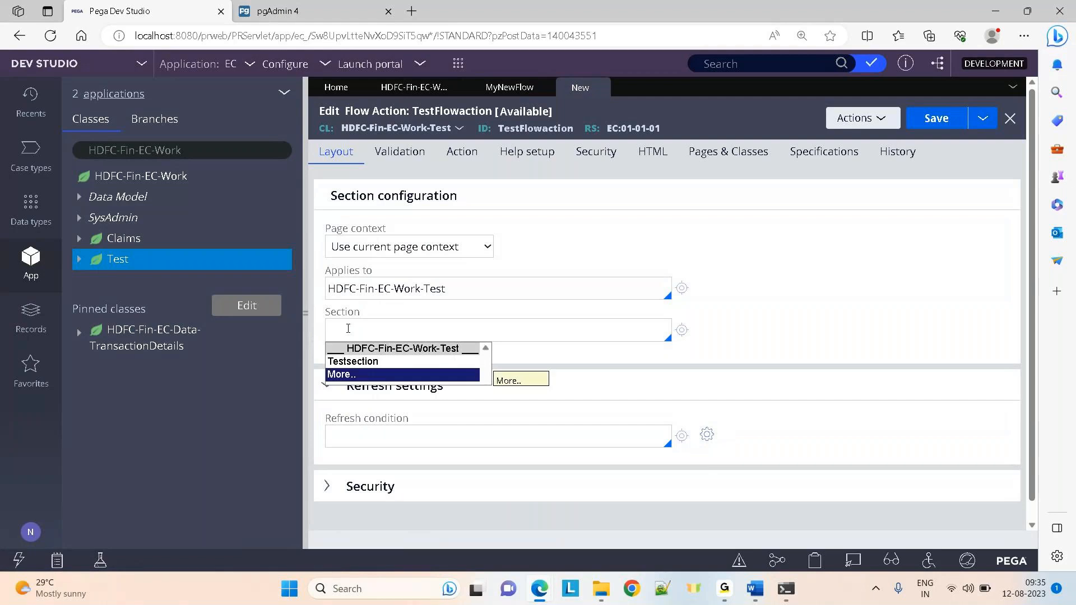
key(Up)
key(Return)
key(ctrl+s)
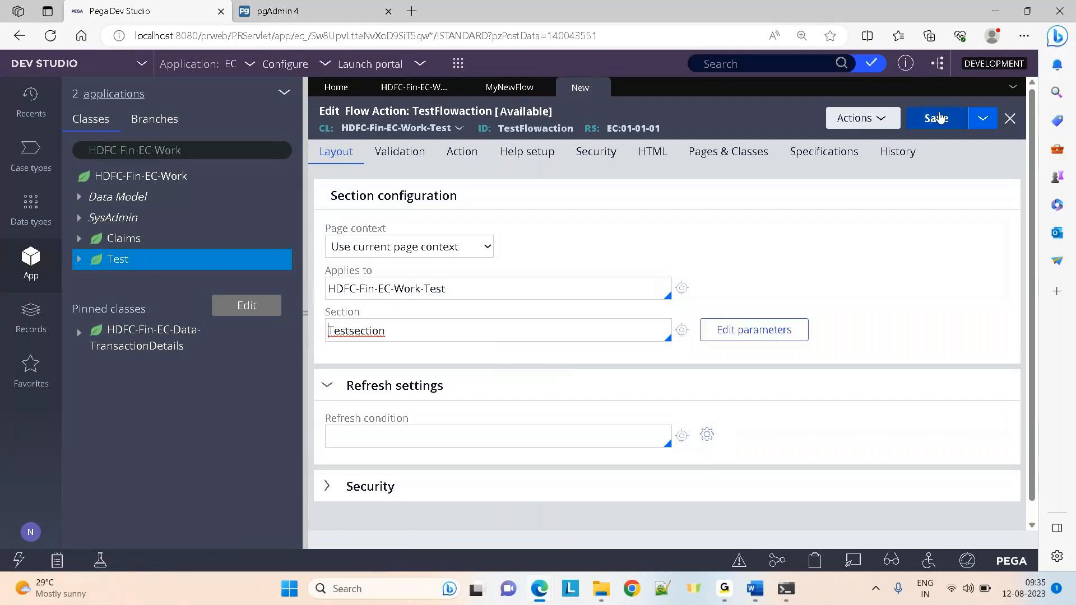
click(639, 88)
Set the connector's flow action to TestFlowaction, then save and close MyNewFlow
click(644, 297)
double_click(643, 298)
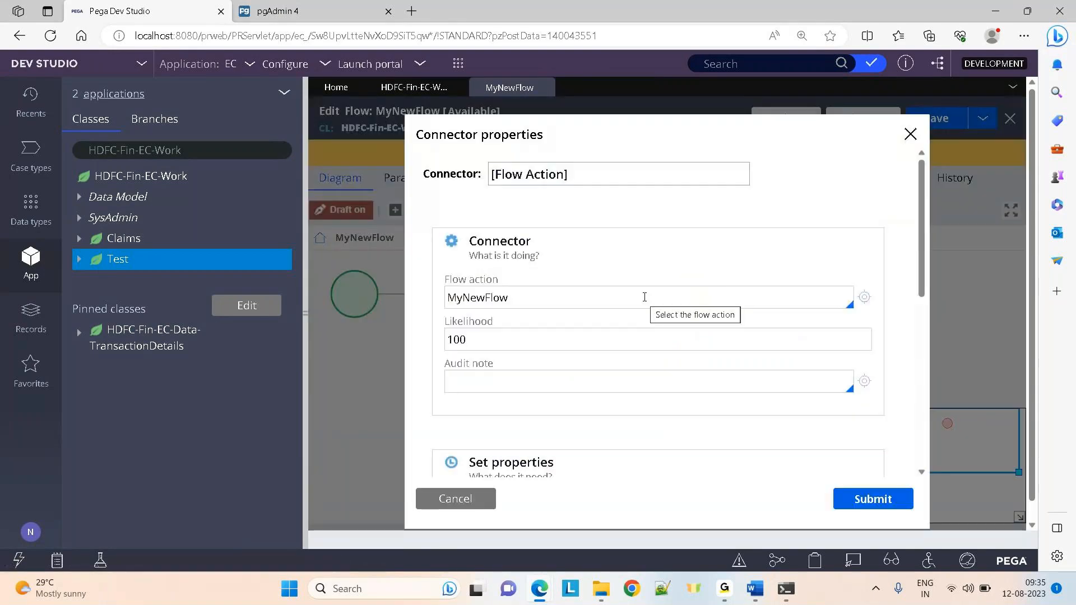
click(527, 298)
key(Down)
key(Return)
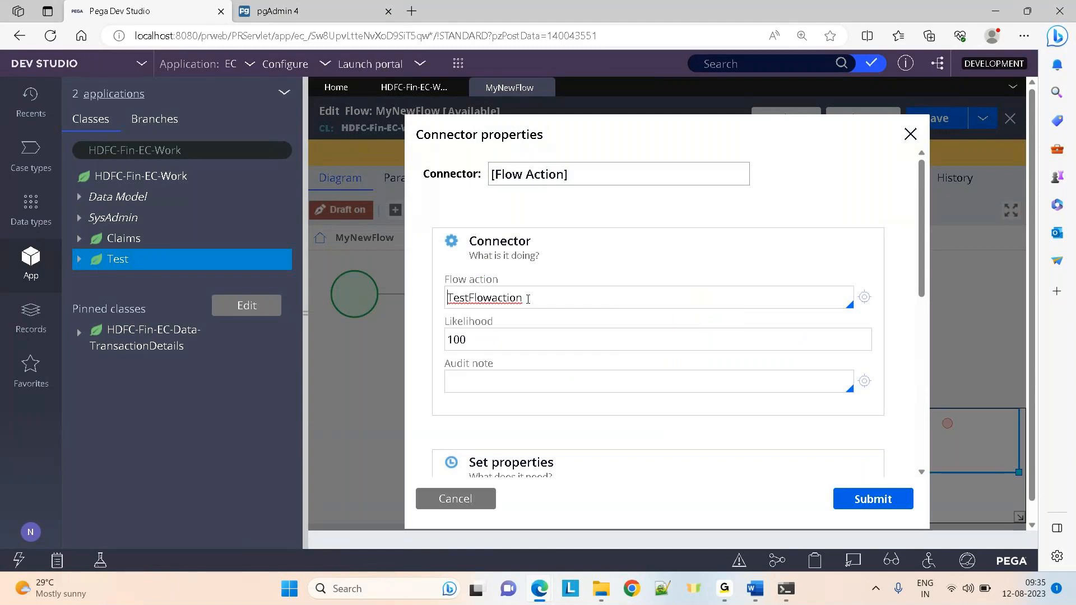
click(868, 501)
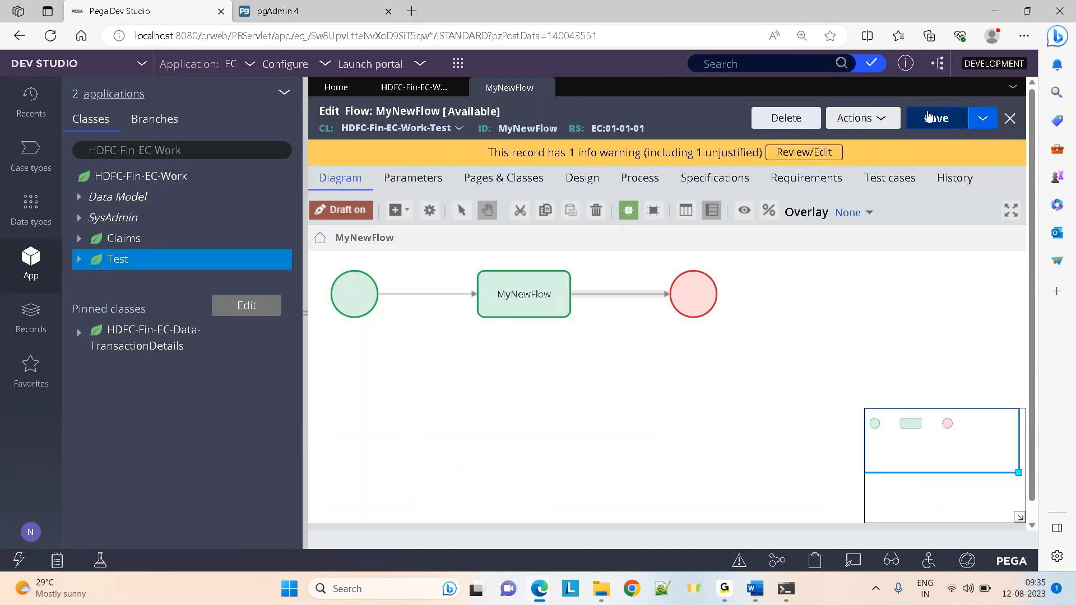
click(927, 117)
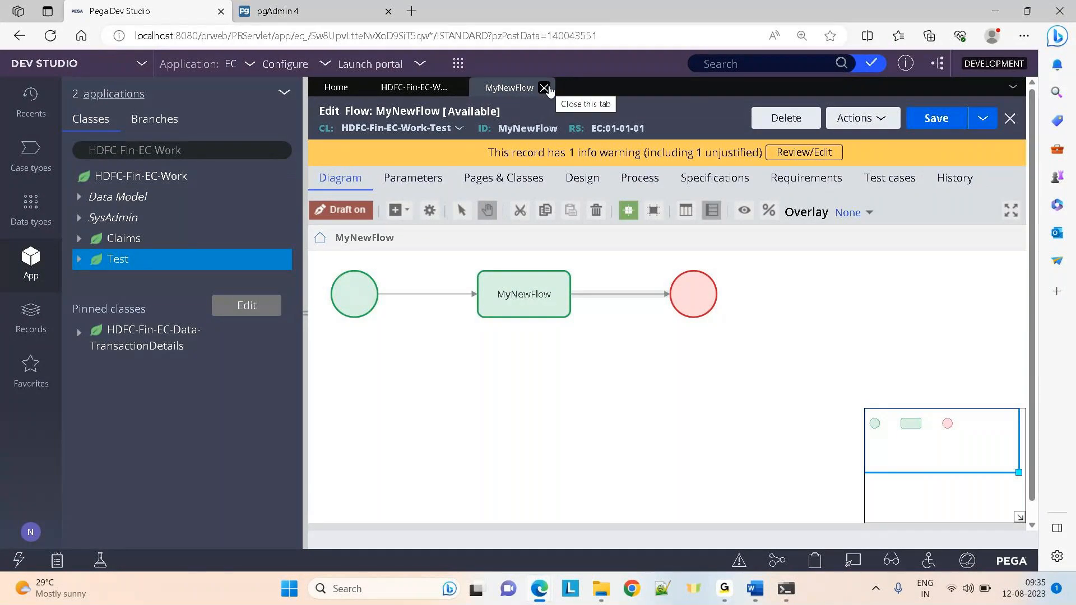
click(550, 87)
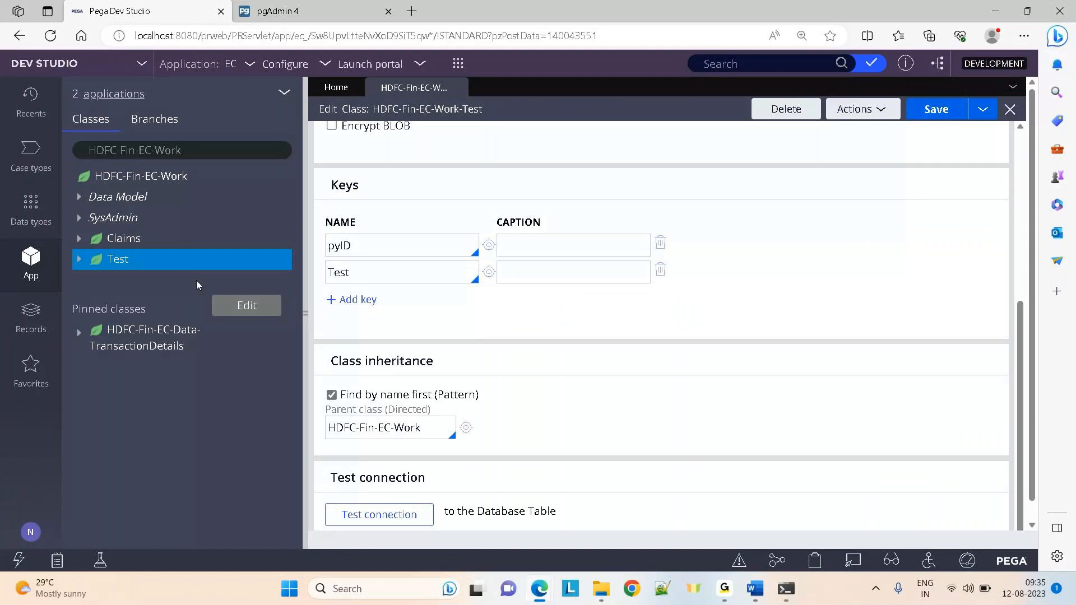
Reopen MyNewFlow from Recents and run it
click(31, 102)
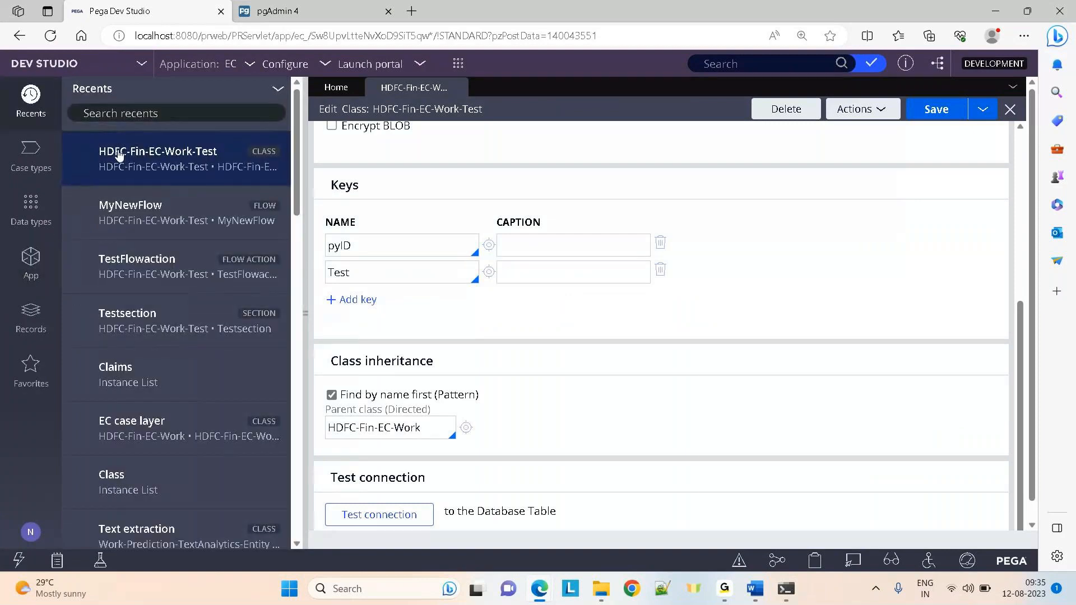
click(113, 209)
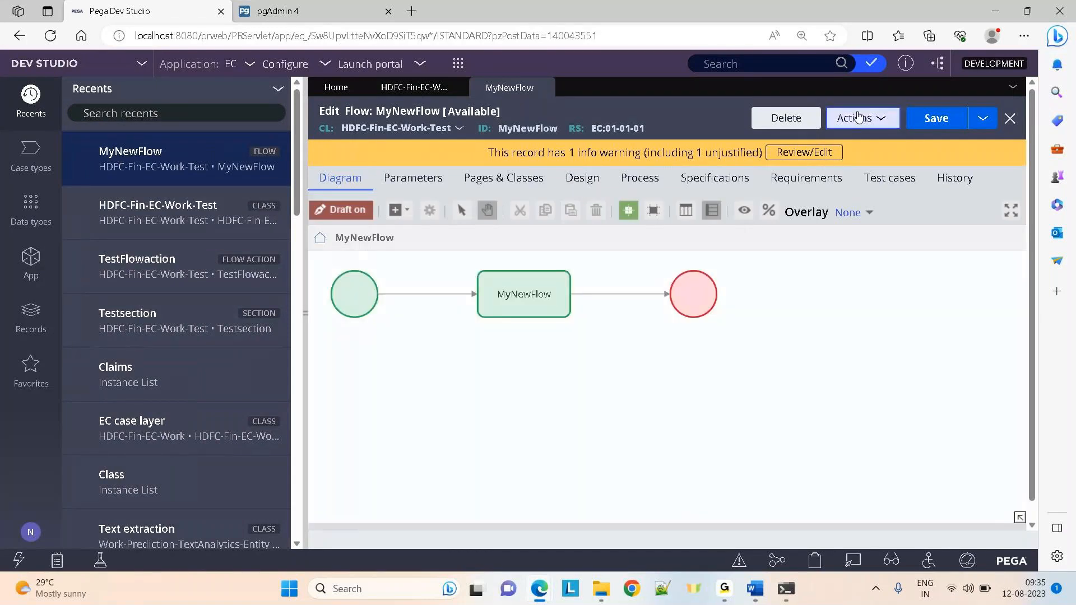
click(857, 117)
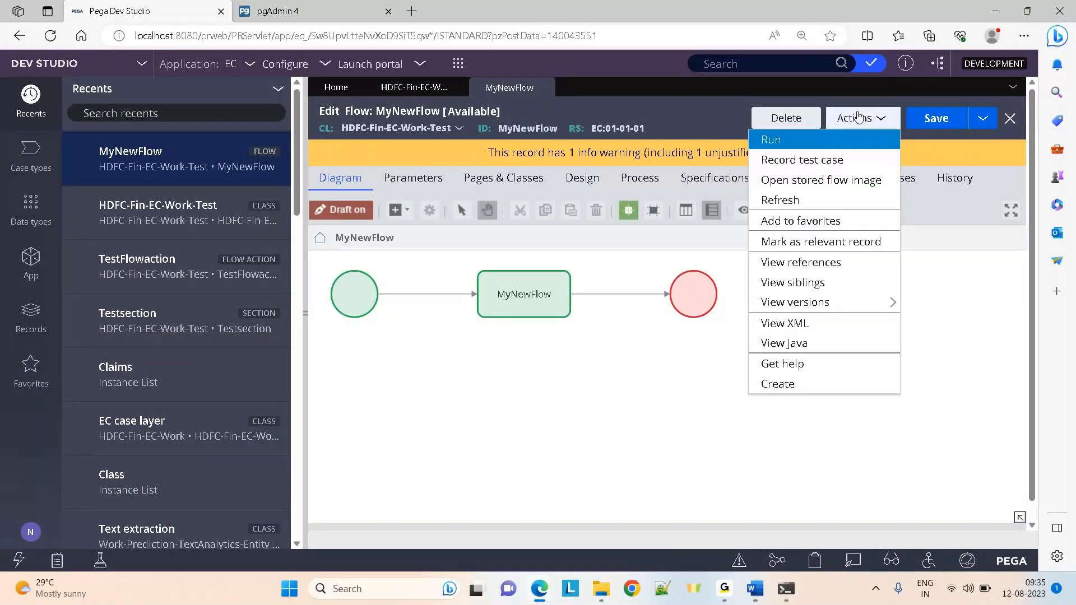
click(804, 145)
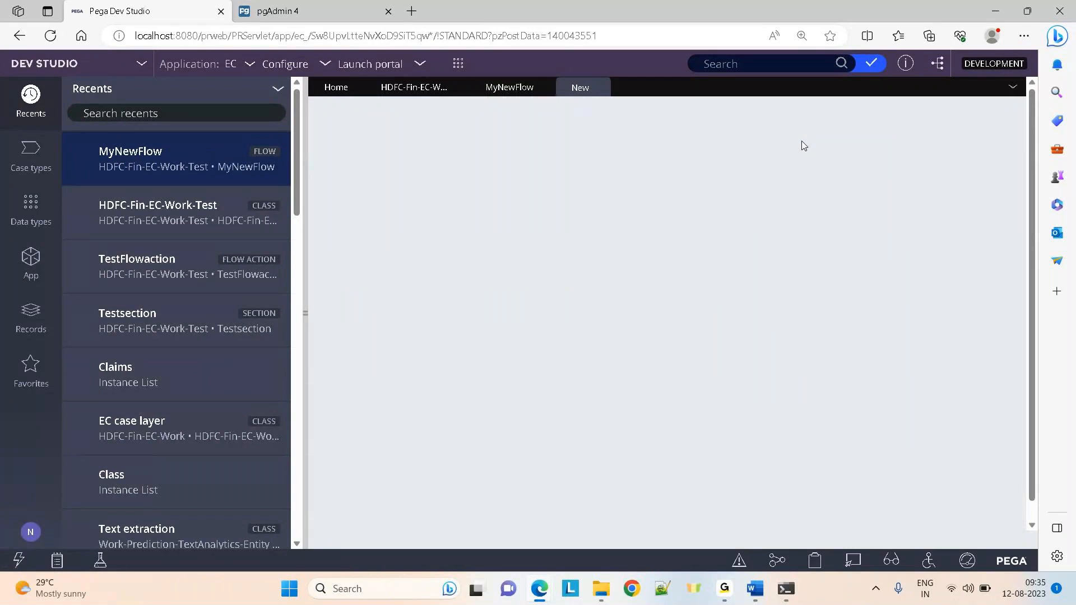
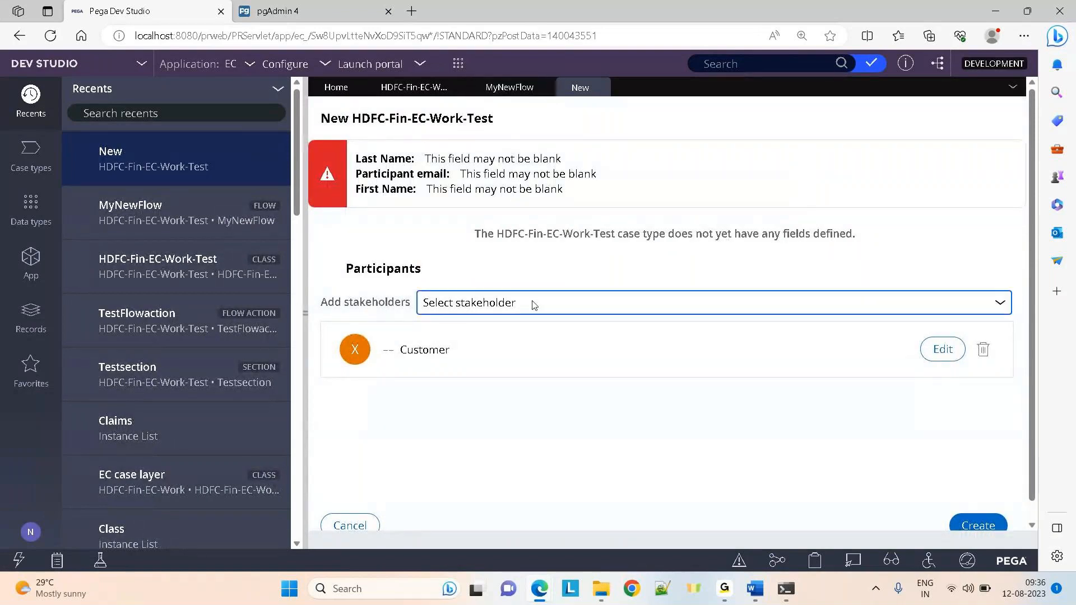
Fill in the Customer participant's first name, last name and e-mail, then create the case
click(937, 348)
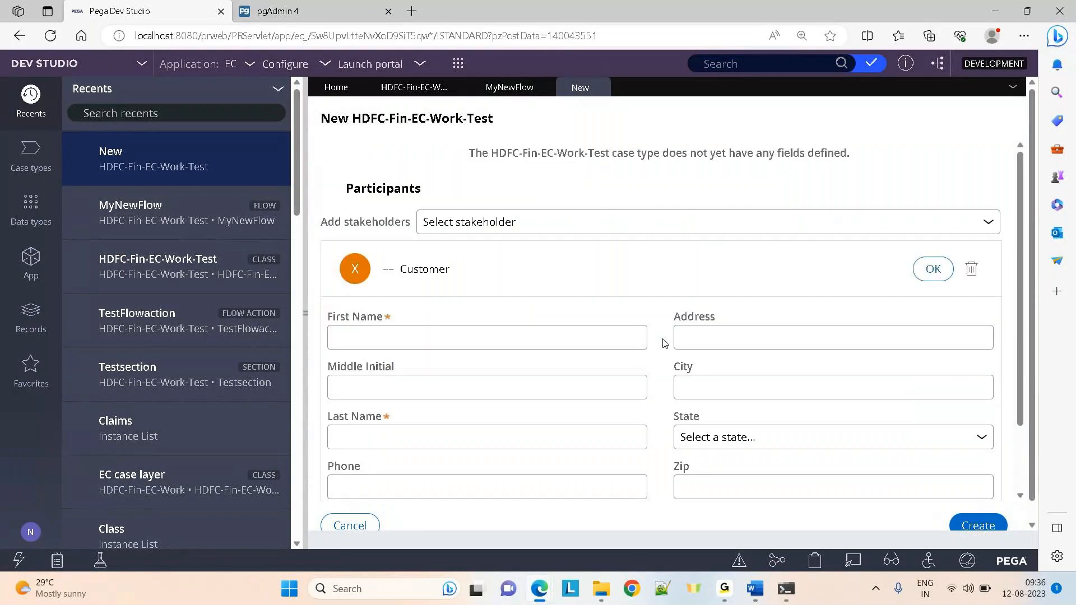
click(377, 340)
text(qeqwewqe)
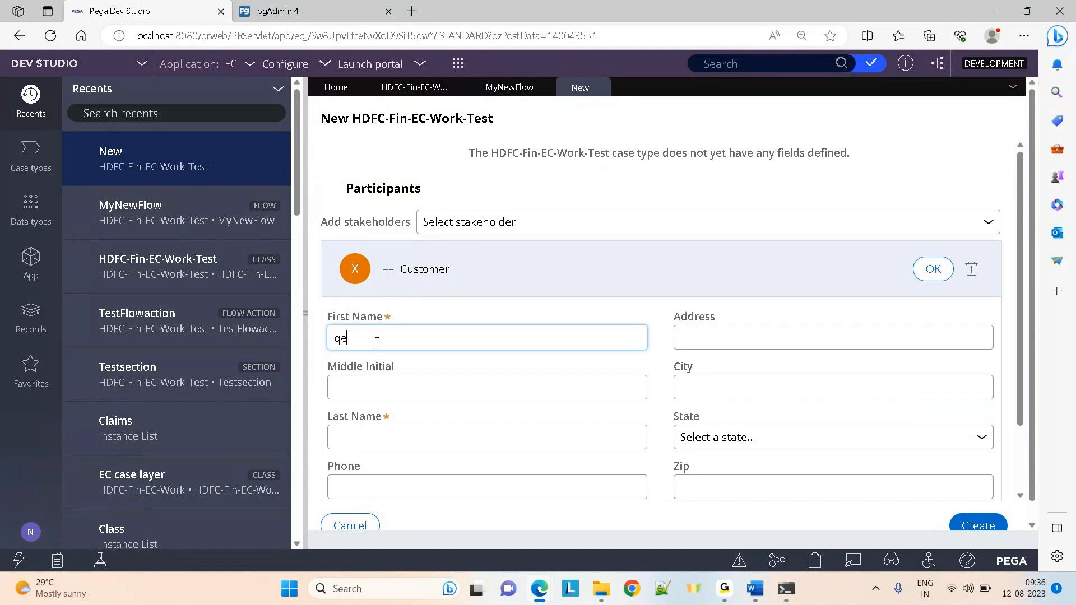
click(366, 430)
text(qewqe)
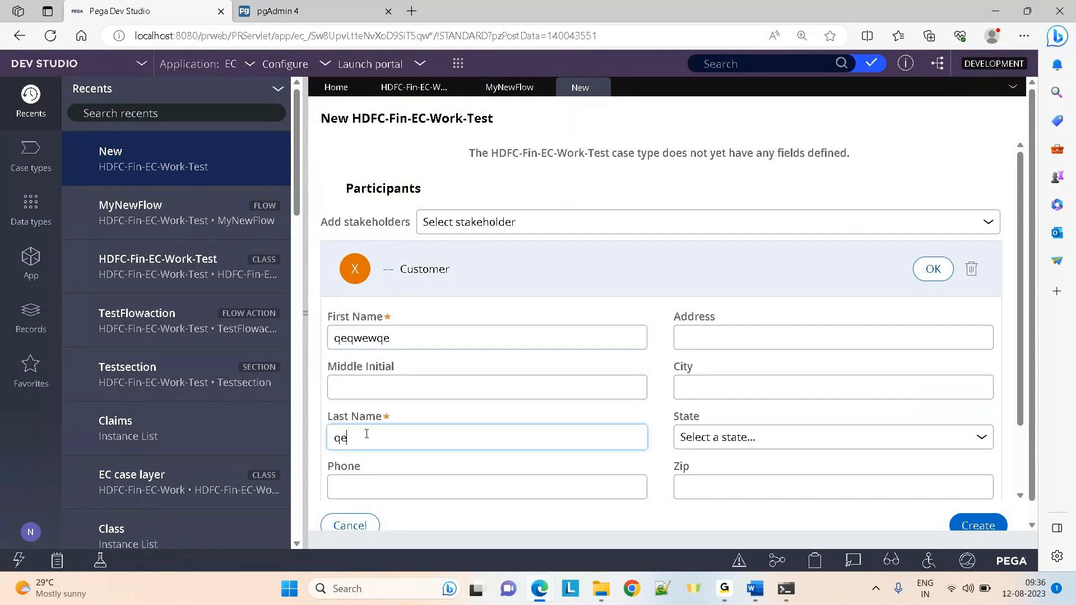
click(975, 526)
click(642, 116)
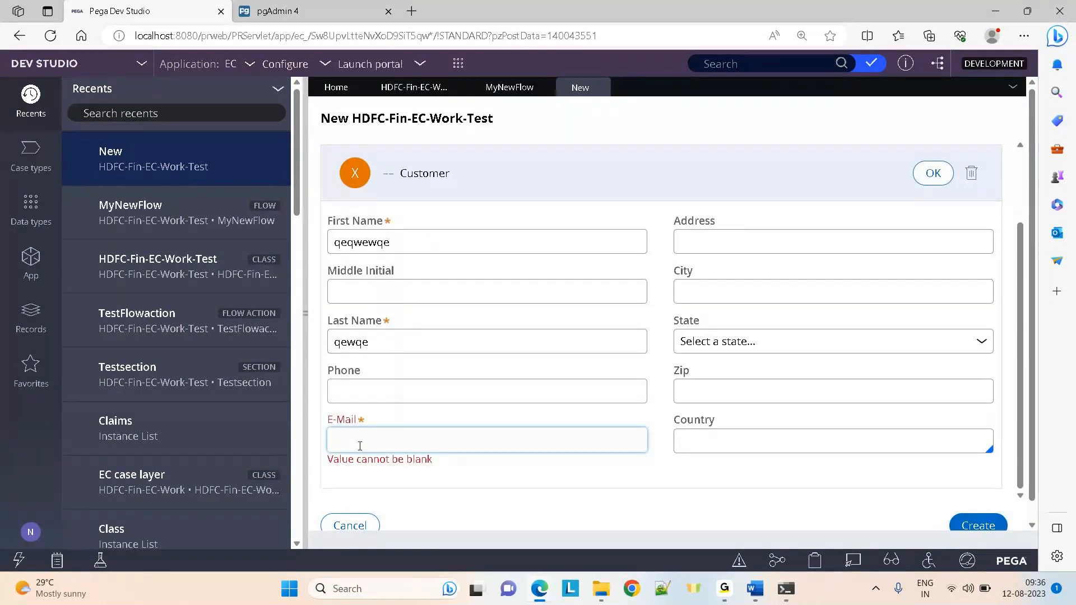
click(965, 527)
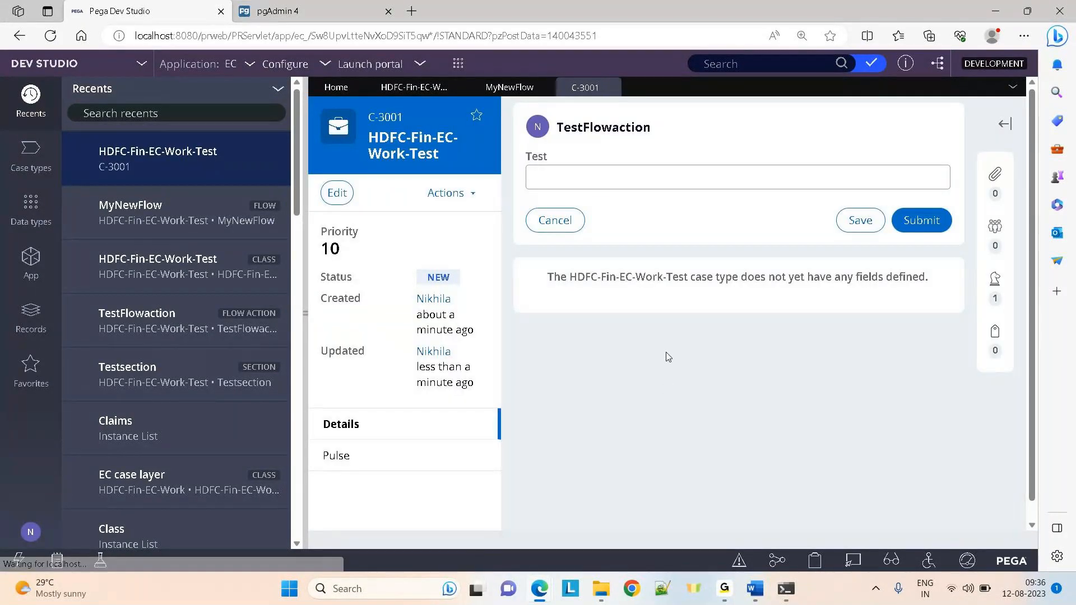
Enter 2233 in the Test field and submit it
click(601, 185)
text(2233)
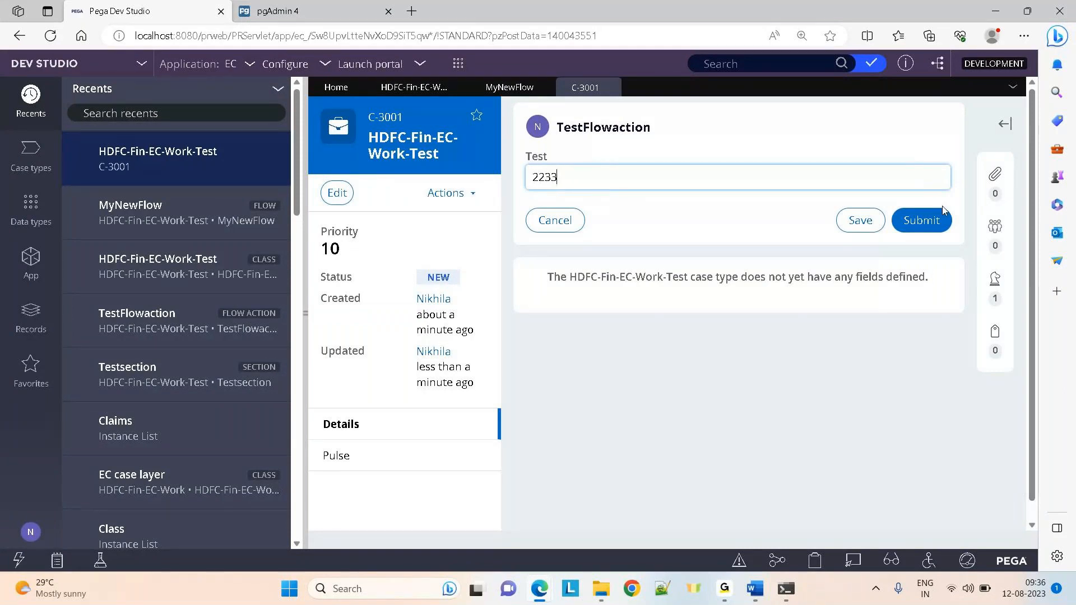
click(942, 219)
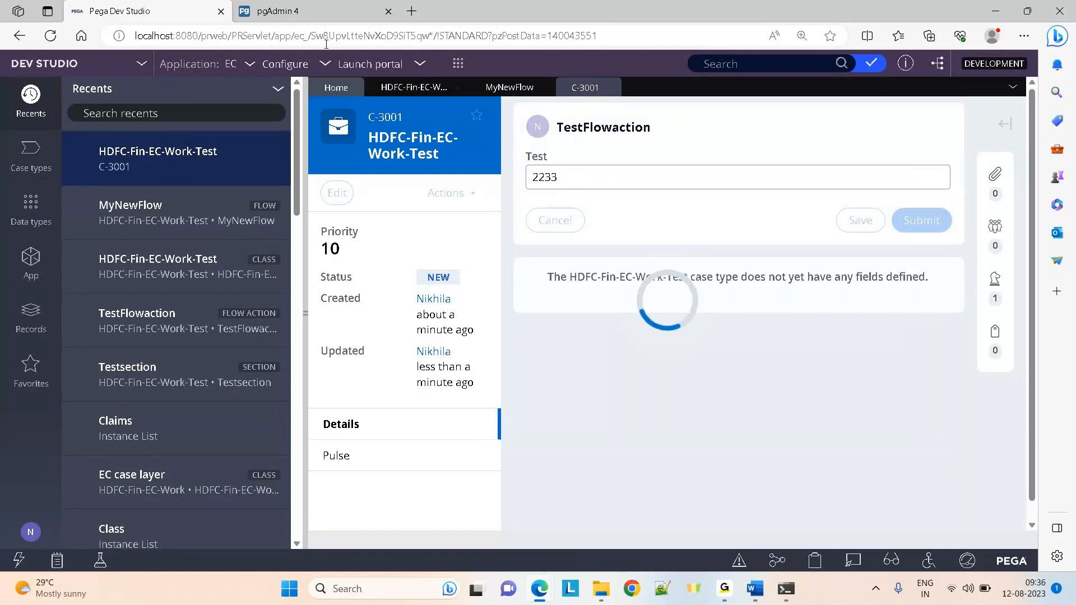
In pgAdmin, refresh the table list and view all rows of pc_hdfc_fin_ec_work_test
click(277, 11)
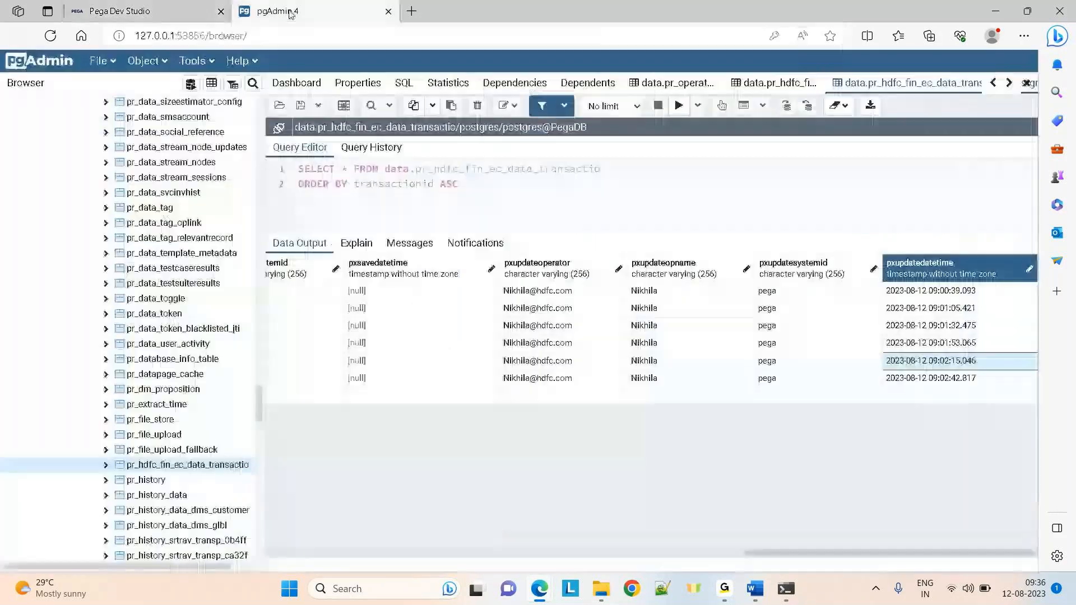
drag(258, 399, 258, 147)
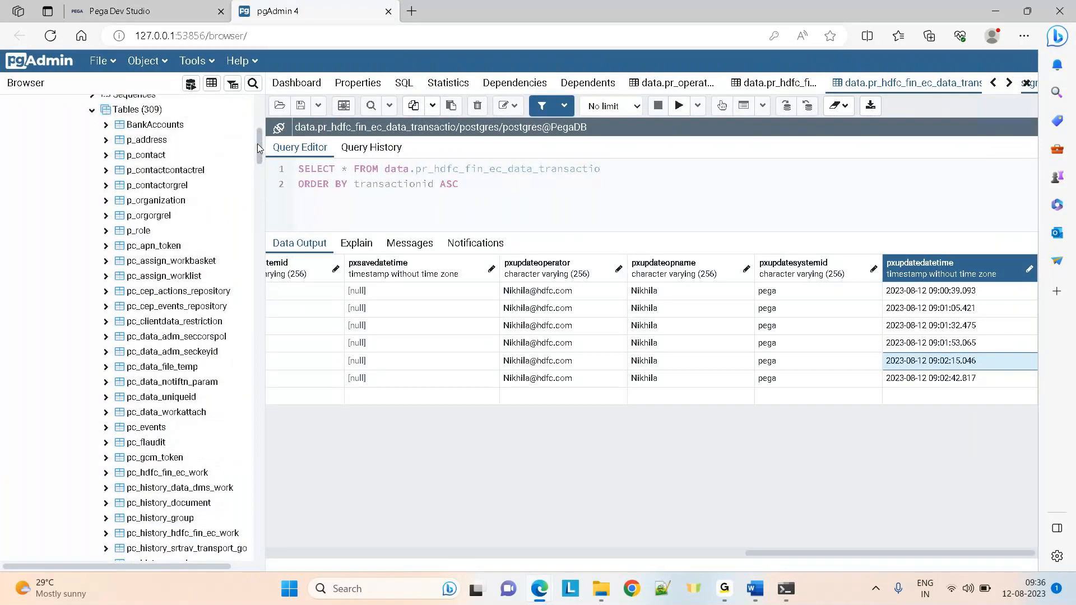
right_click(144, 110)
click(174, 150)
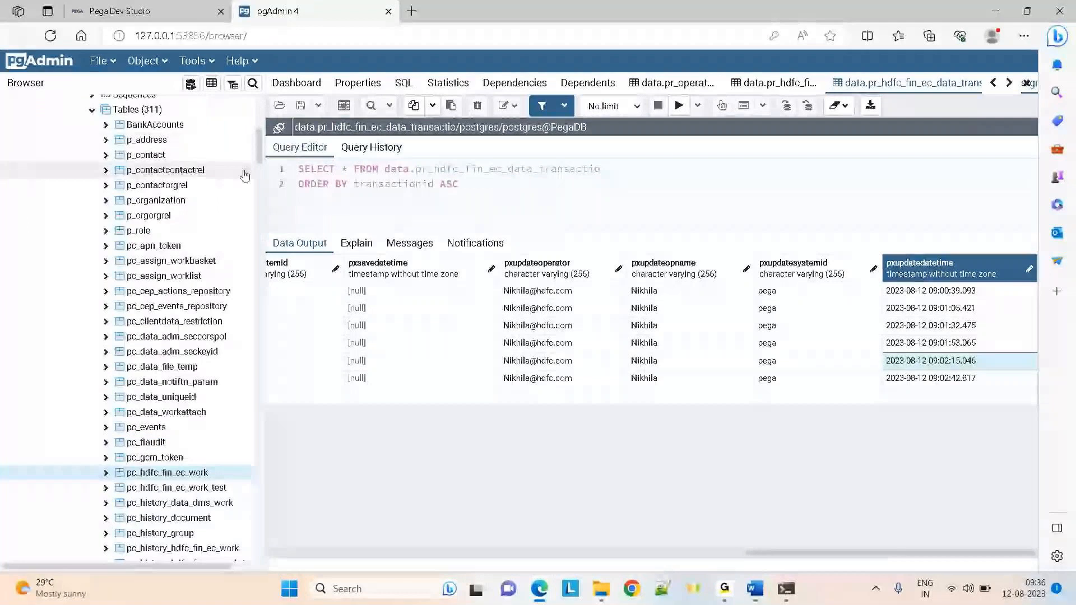
drag(258, 144, 258, 171)
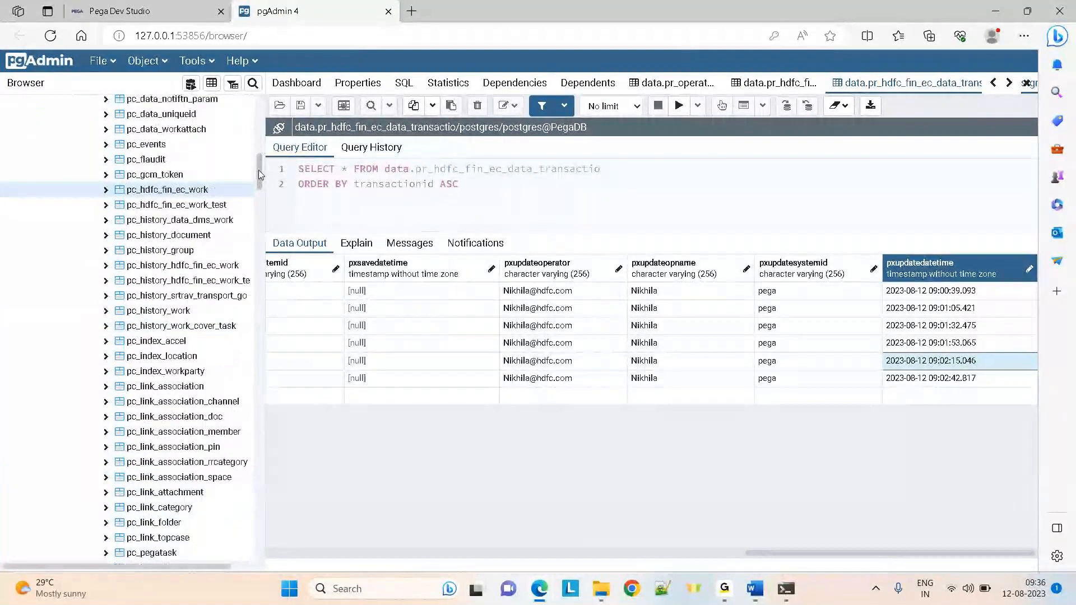
right_click(180, 206)
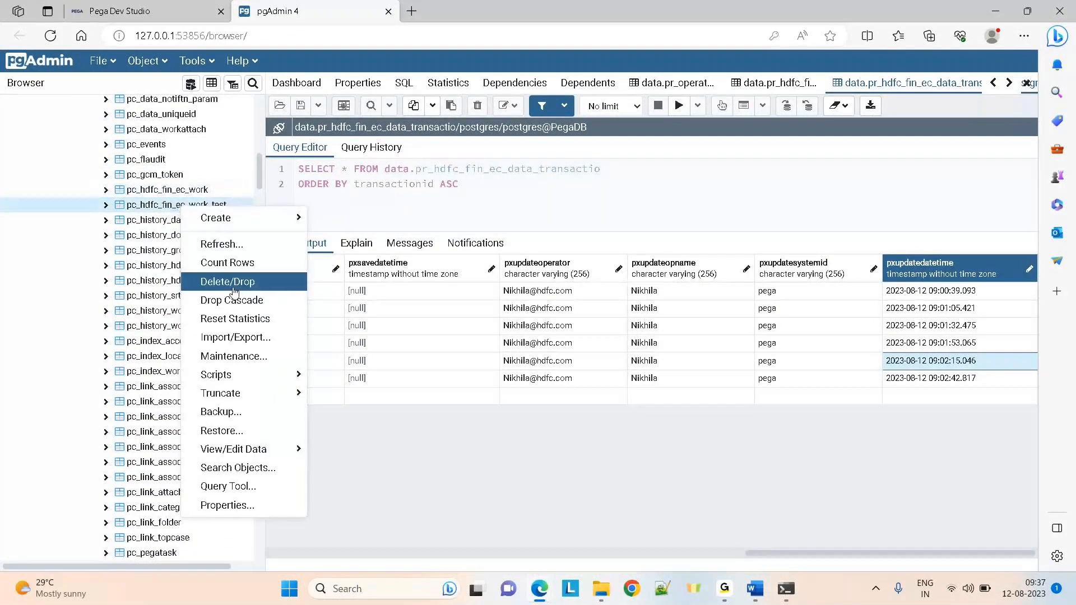
mouse_move(241, 449)
click(344, 449)
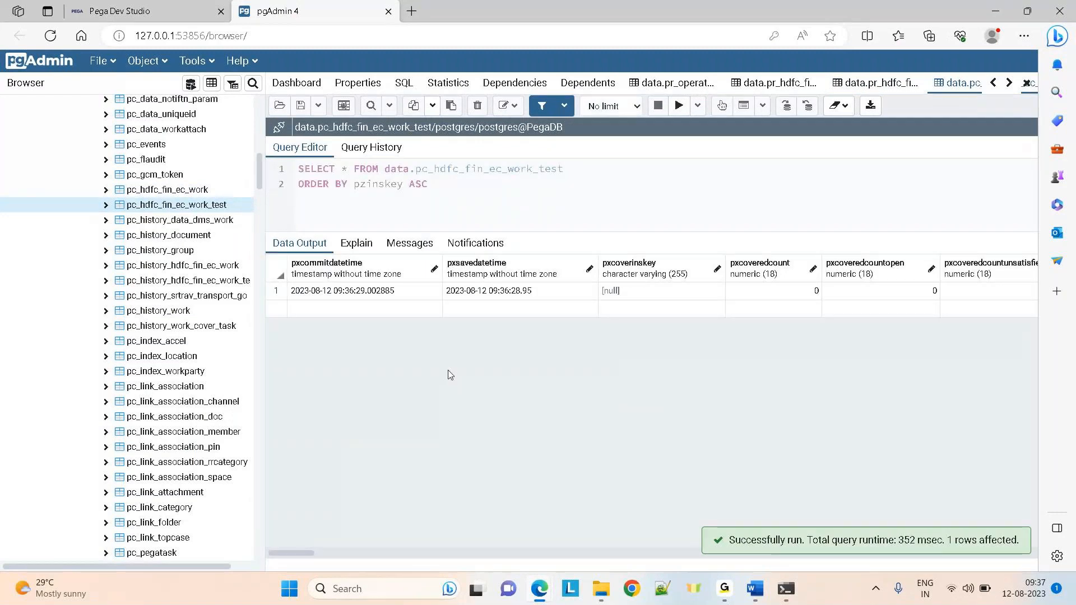
Inspect the first row's columns and widen pzinskey to read the full key
click(458, 292)
key(Right)
key(Right)
key(Right)
key(Right)
key(Right)
key(Right)
key(Right)
key(Right)
key(Right)
key(Right)
key(Right)
key(Right)
key(Right)
key(Right)
key(Right)
key(Right)
key(Right)
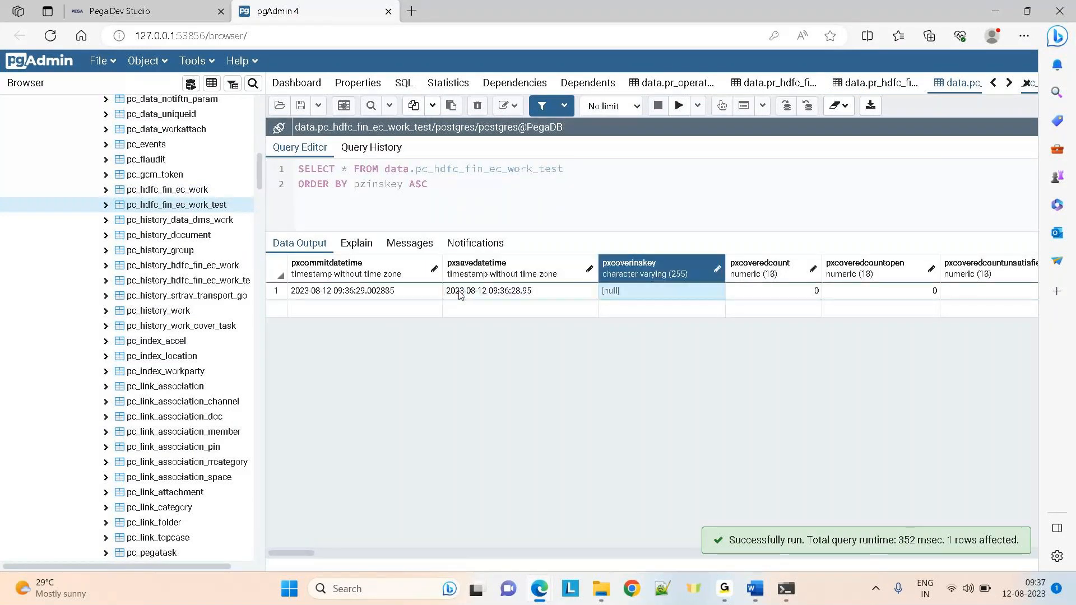
key(Right)
key(Right)
key(Right)
key(Right)
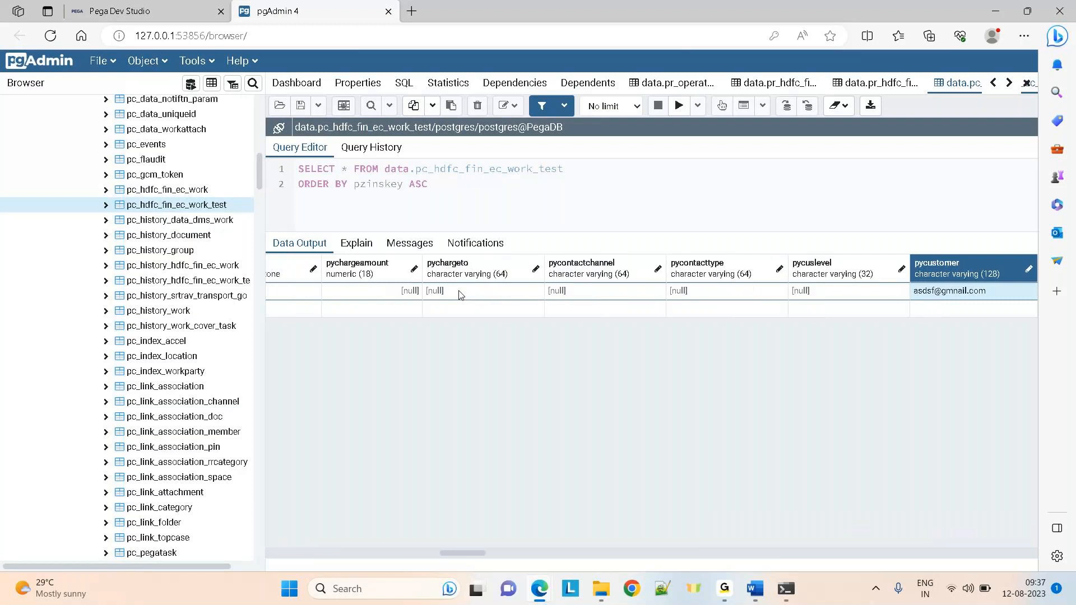
key(Right)
key(Right)
key(Right)
key(Right)
key(Right)
key(Right)
key(Right)
key(Right)
key(Right)
key(Right)
key(Right)
key(Right)
key(Right)
key(Right)
key(Right)
key(Right)
key(Right)
key(Right)
key(Right)
key(Right)
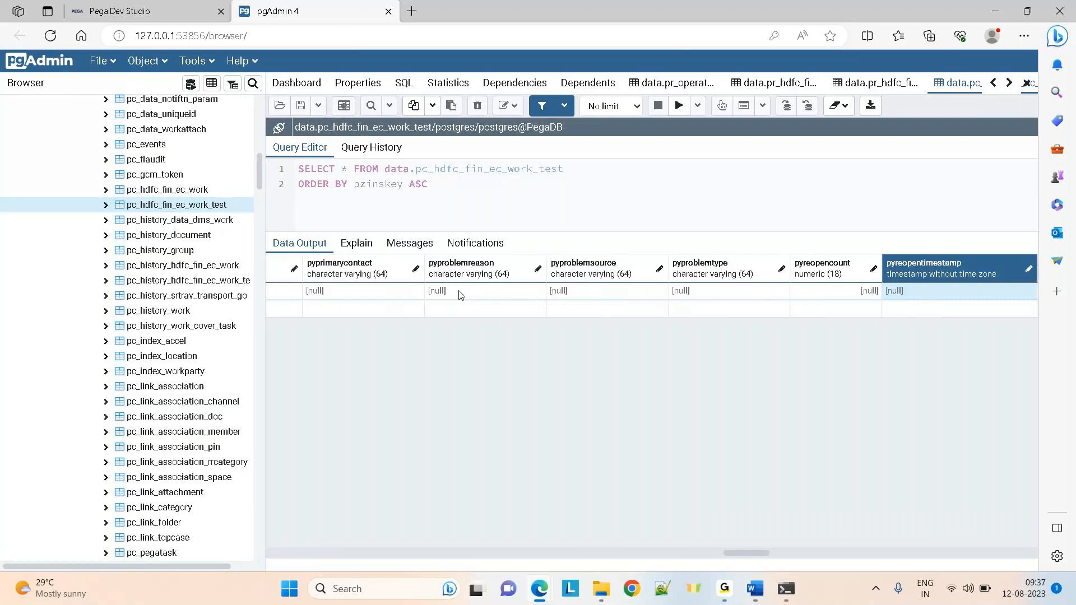
key(Right)
key(Right)
key(Right)
key(Right)
key(Right)
key(Right)
key(Right)
key(Right)
key(Right)
key(Right)
key(Right)
key(Right)
key(Right)
key(Right)
key(Right)
key(Right)
key(Right)
key(Right)
key(Right)
key(Right)
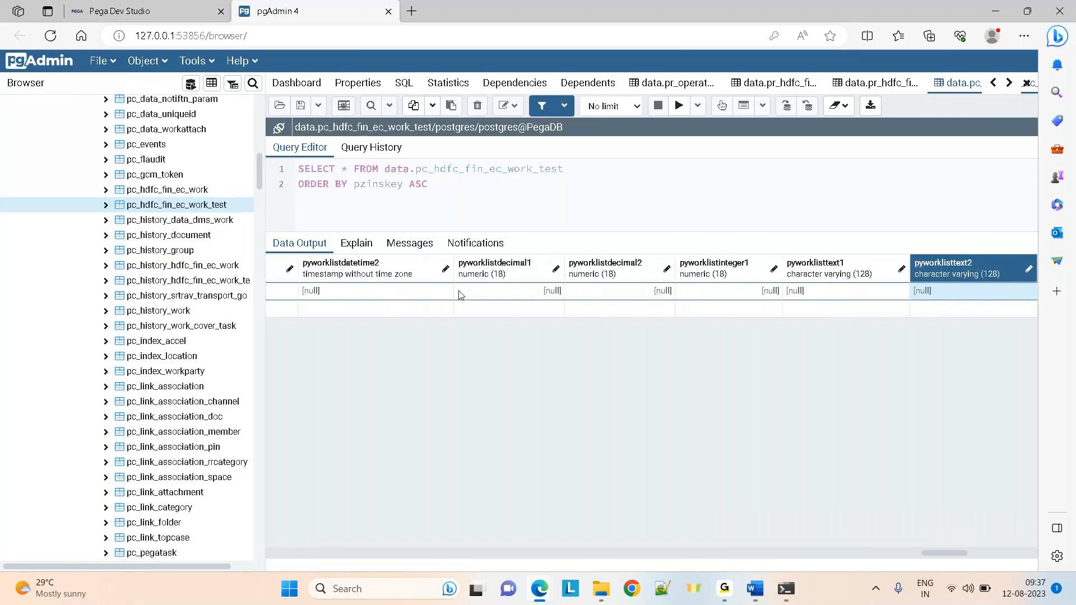
key(Right)
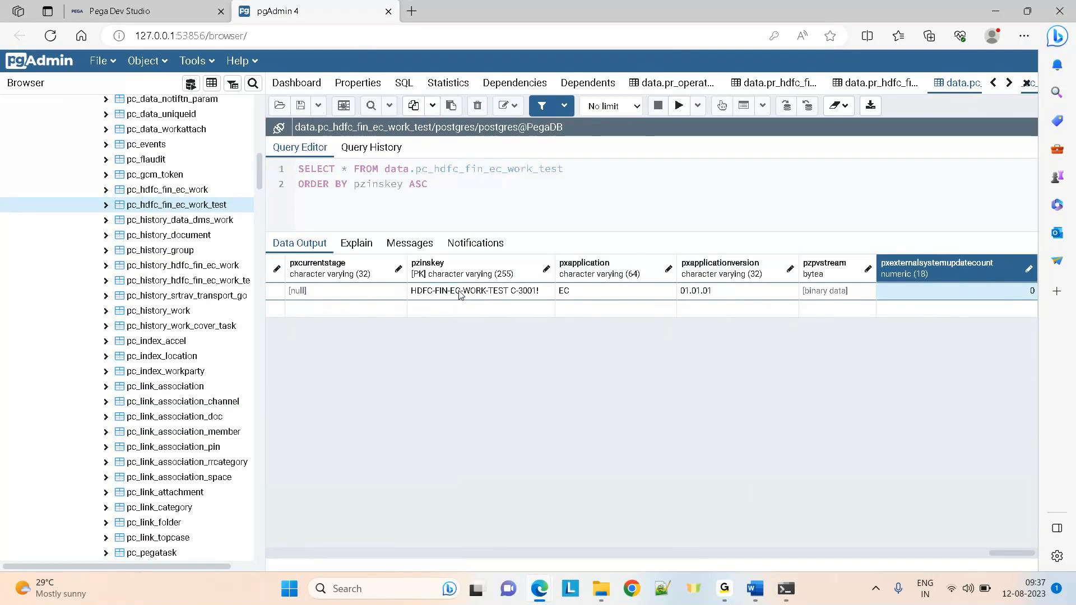
key(Left)
key(Left)
key(Left)
key(Left)
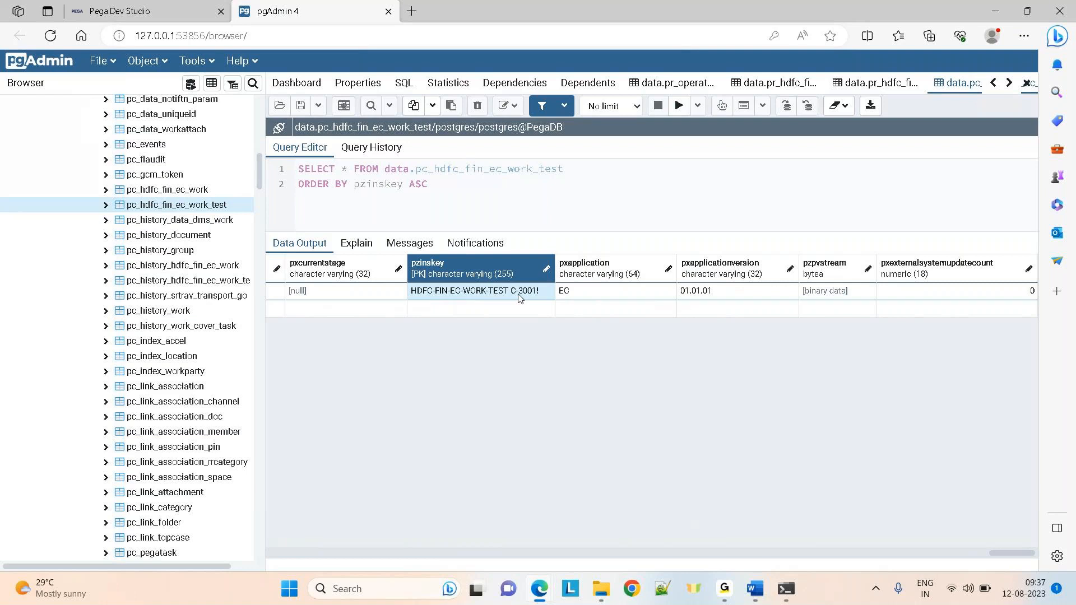
double_click(553, 266)
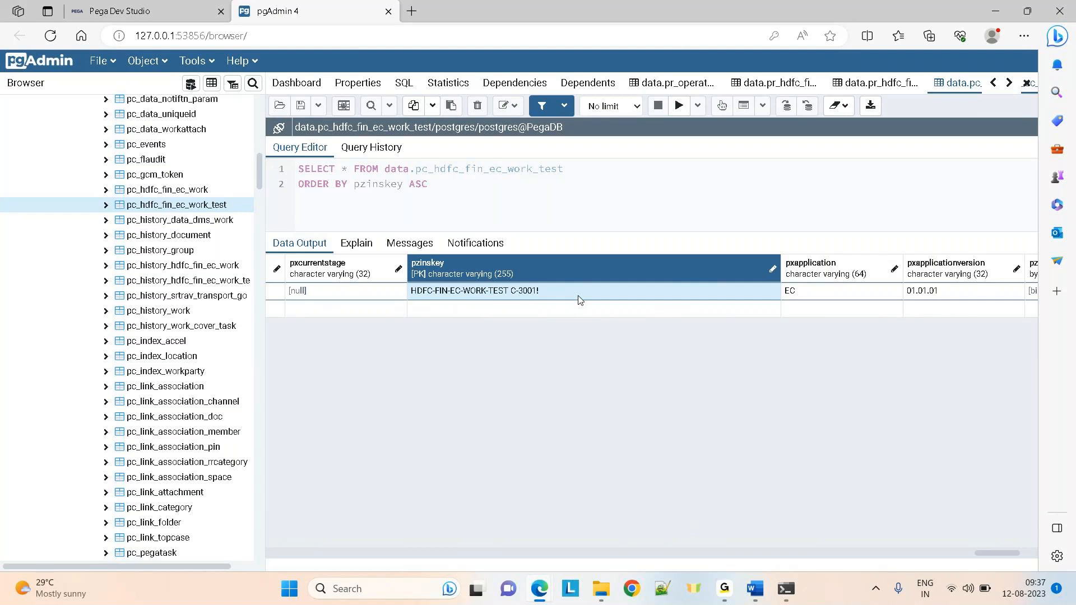
click(146, 11)
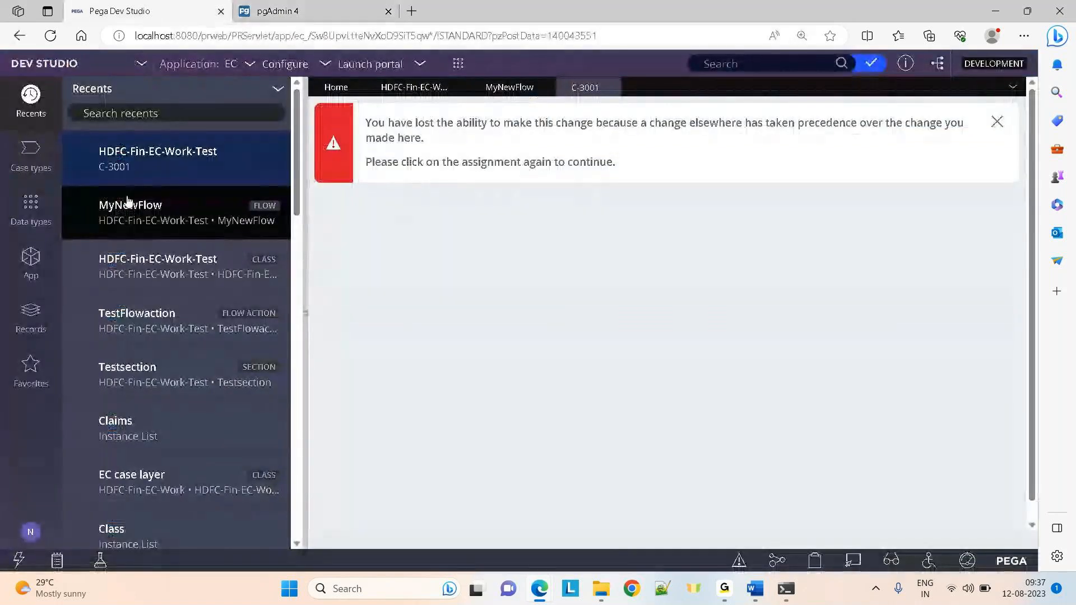
Open the HDFC-Fin-EC-Work-Test class definition, compare its Test key with pgAdmin, and refresh the explorer
click(136, 266)
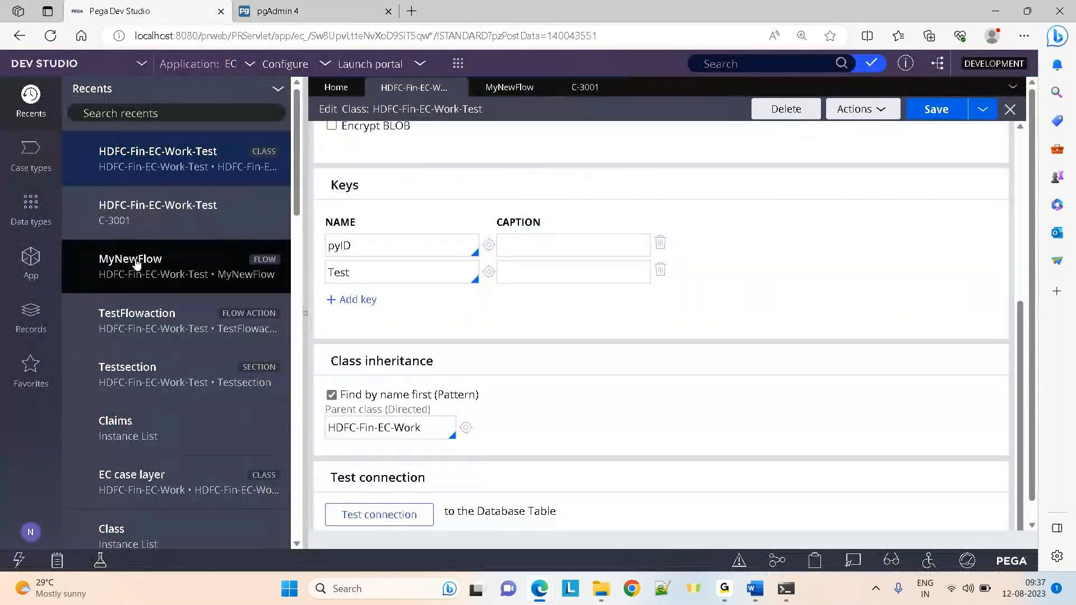
drag(351, 272, 299, 270)
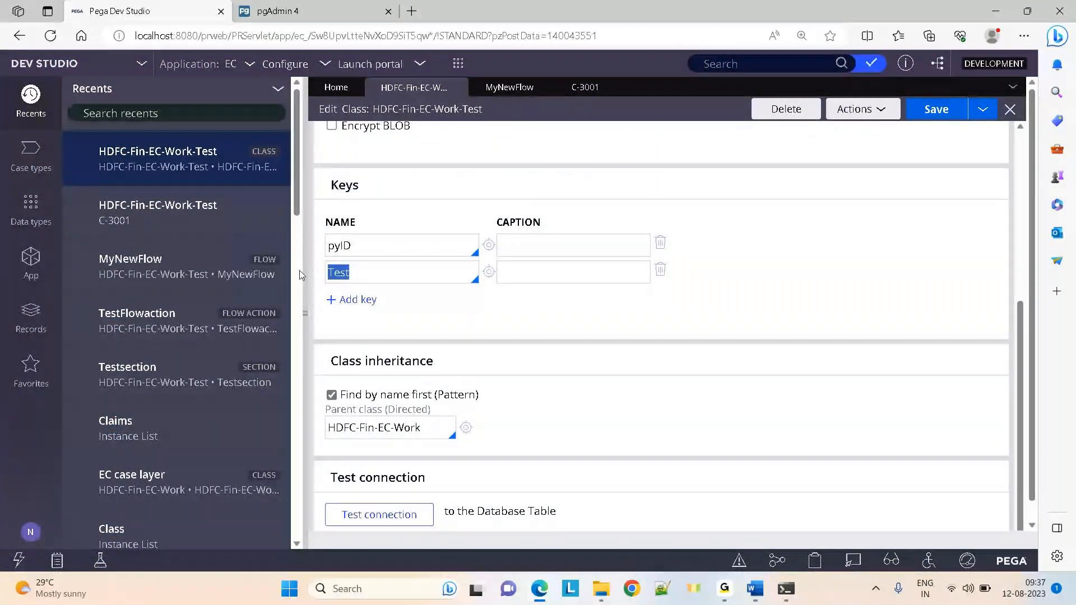
click(354, 6)
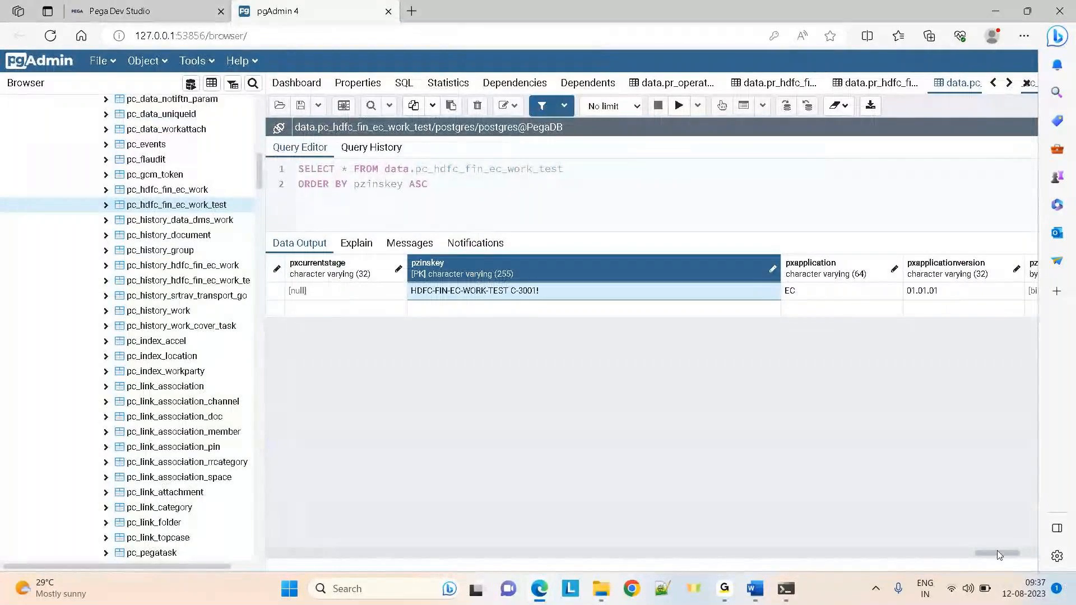
drag(999, 555, 996, 555)
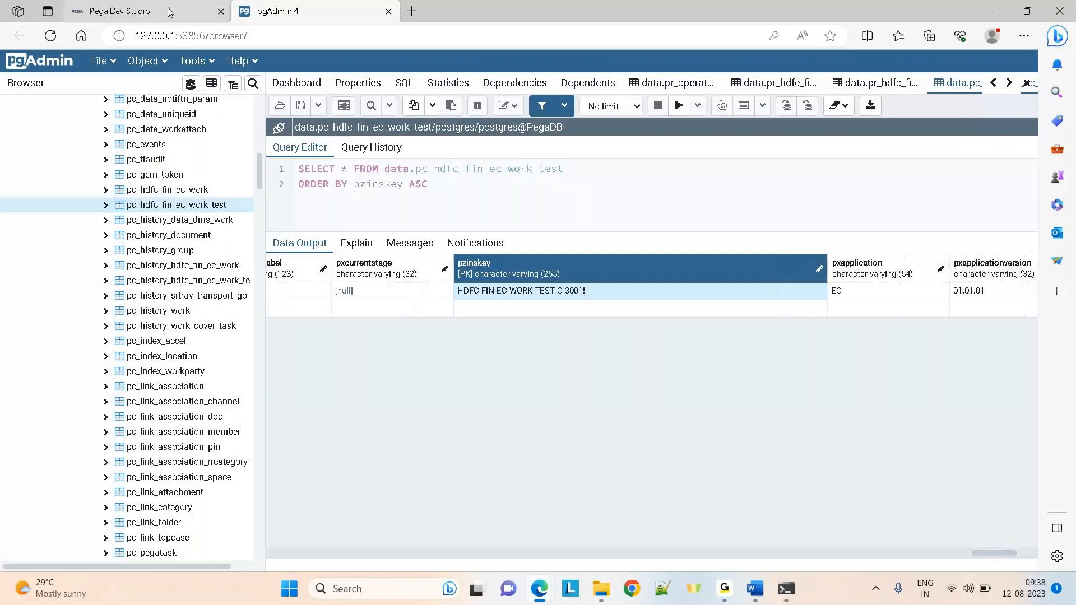
click(70, 7)
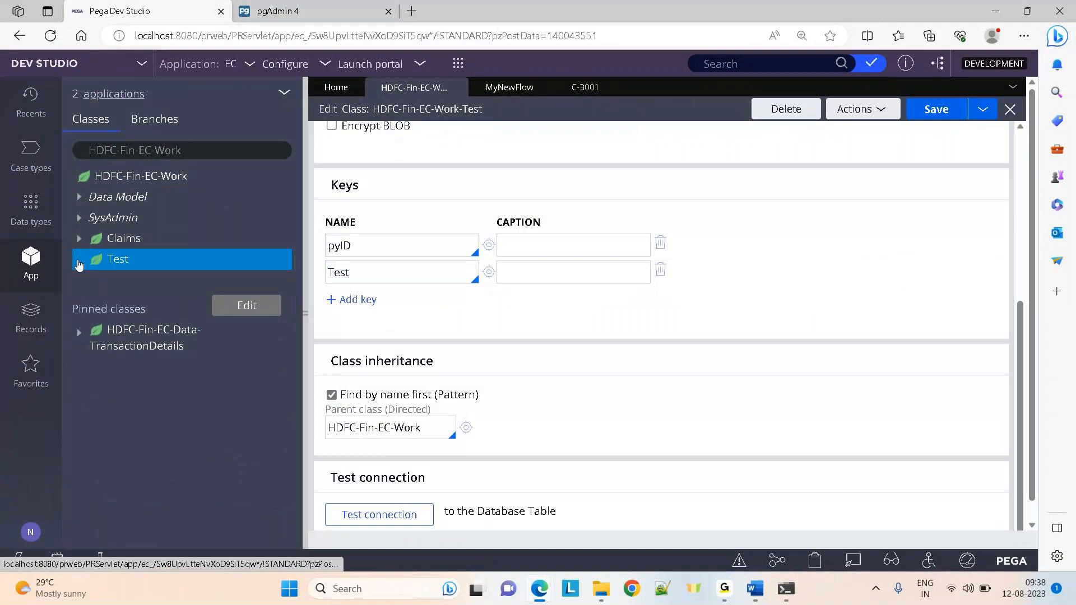
click(78, 259)
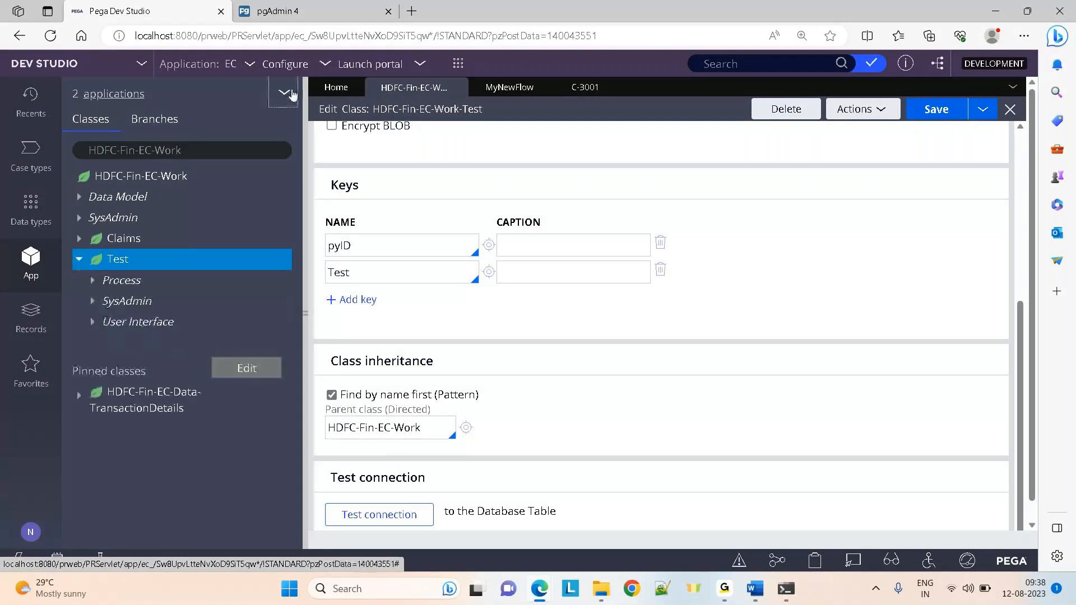
click(284, 92)
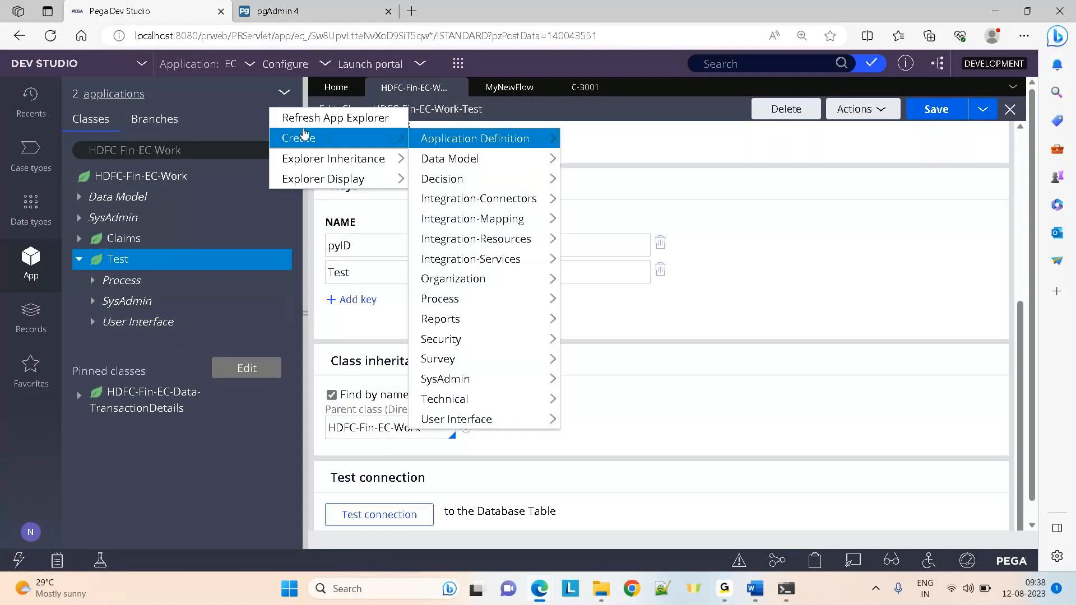
click(295, 117)
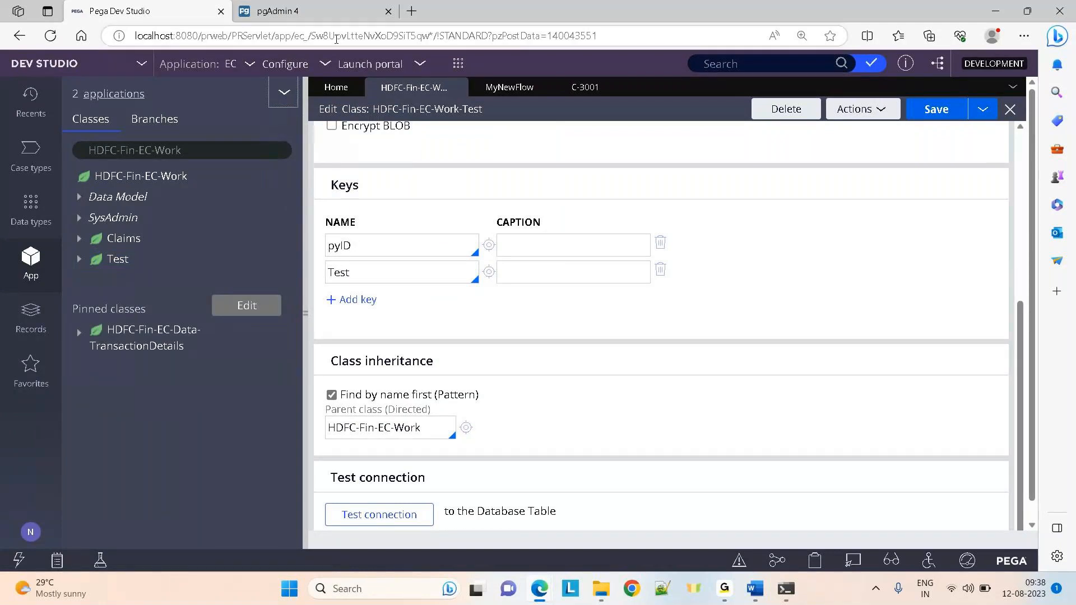
click(277, 12)
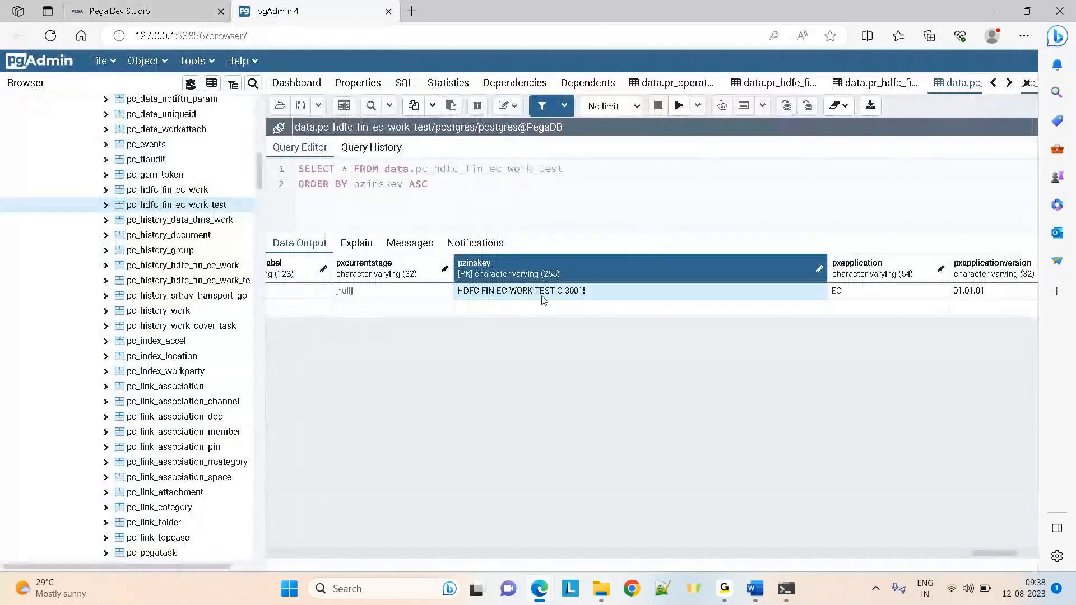
click(120, 12)
Detach pgAdmin into its own minimized window and toggle the Test class node
click(316, 12)
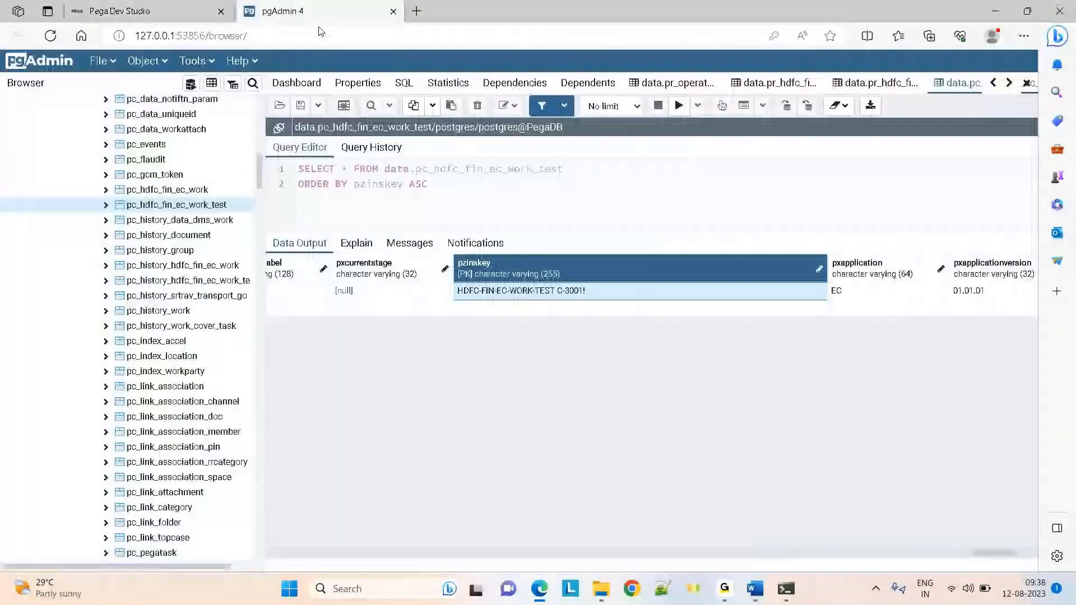
drag(319, 27, 585, 292)
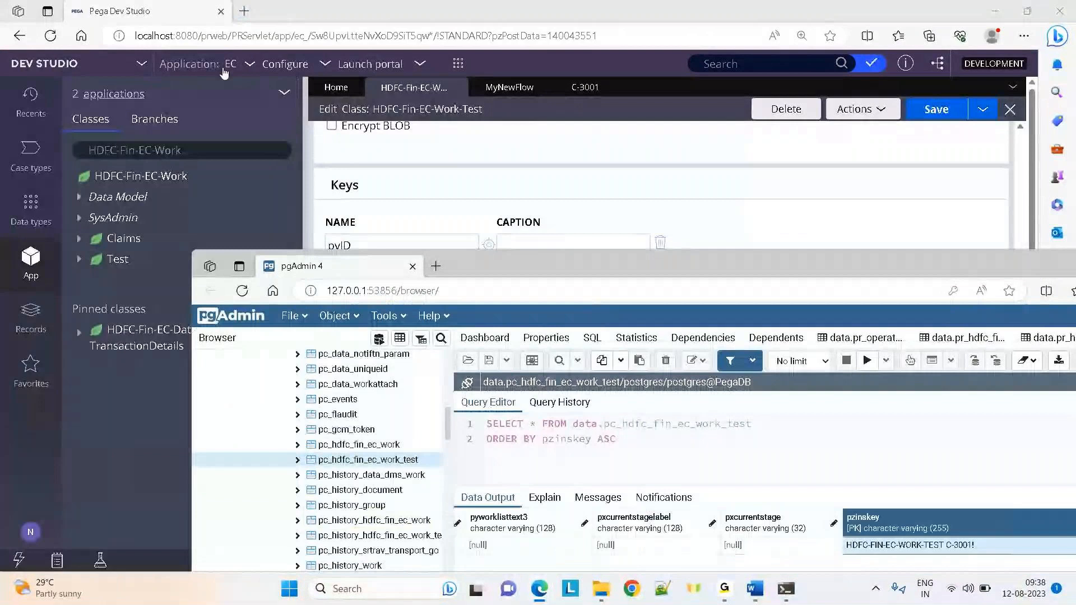
drag(920, 271, 600, 107)
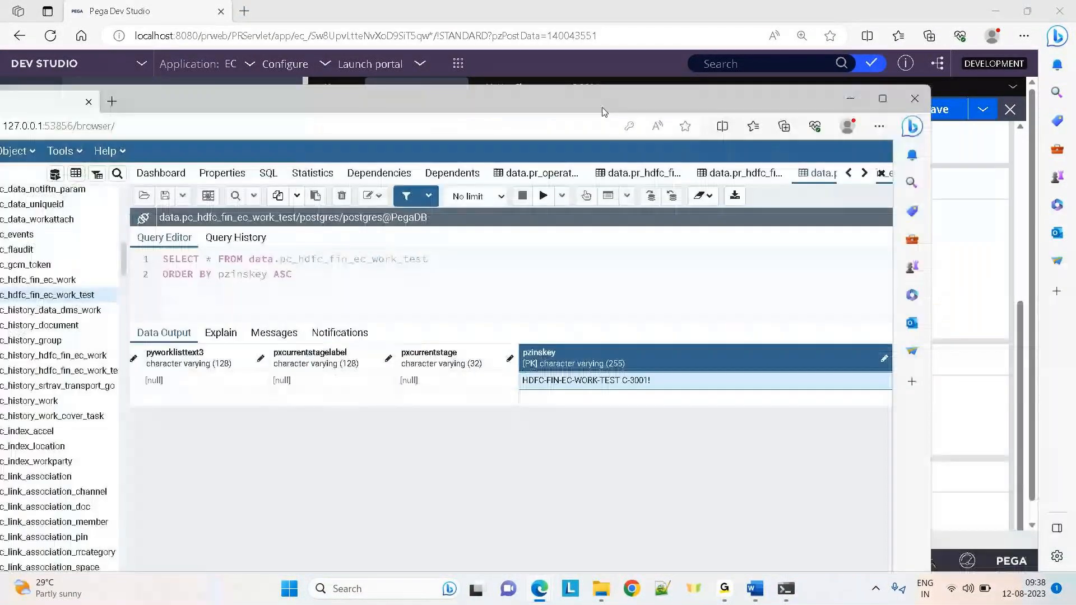
click(845, 100)
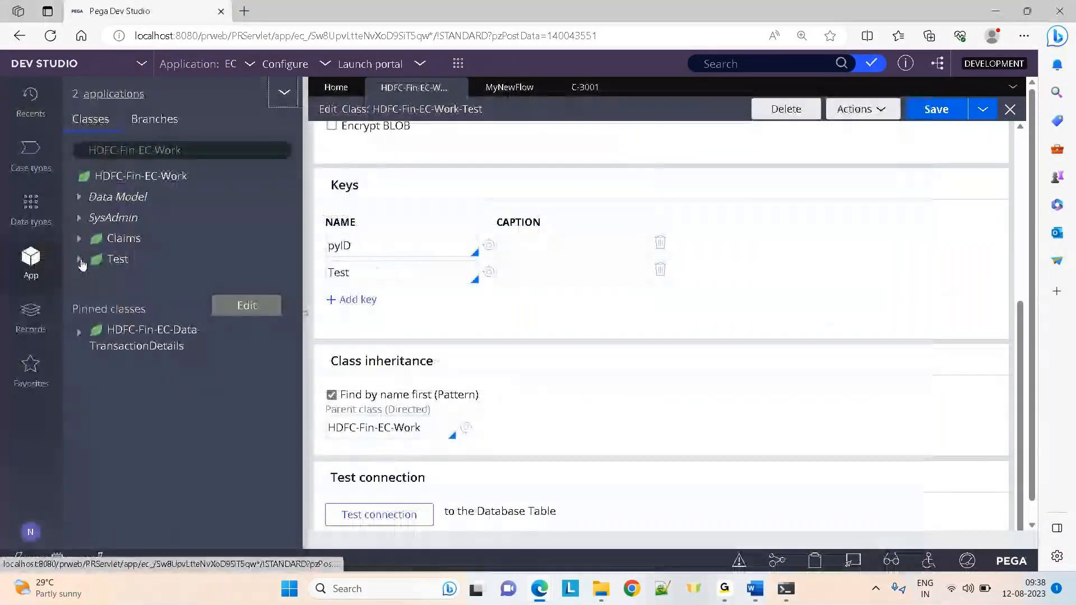
click(80, 261)
click(81, 261)
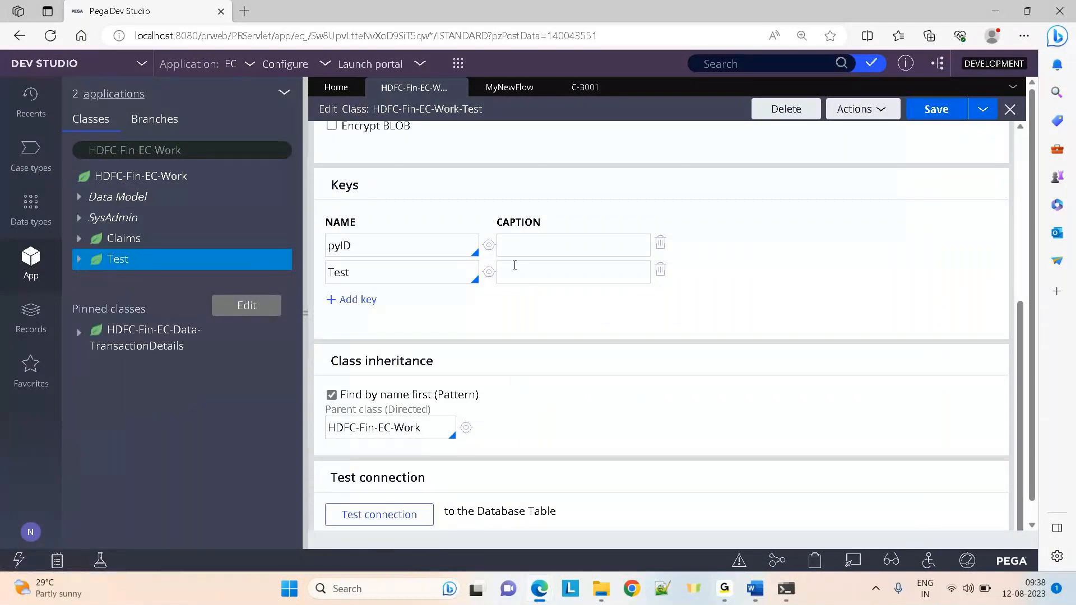
Create a Text property labelled Test in HDFC-Fin-EC-Work-Test, optimized for reporting, accepting the duplicate warning
right_click(125, 262)
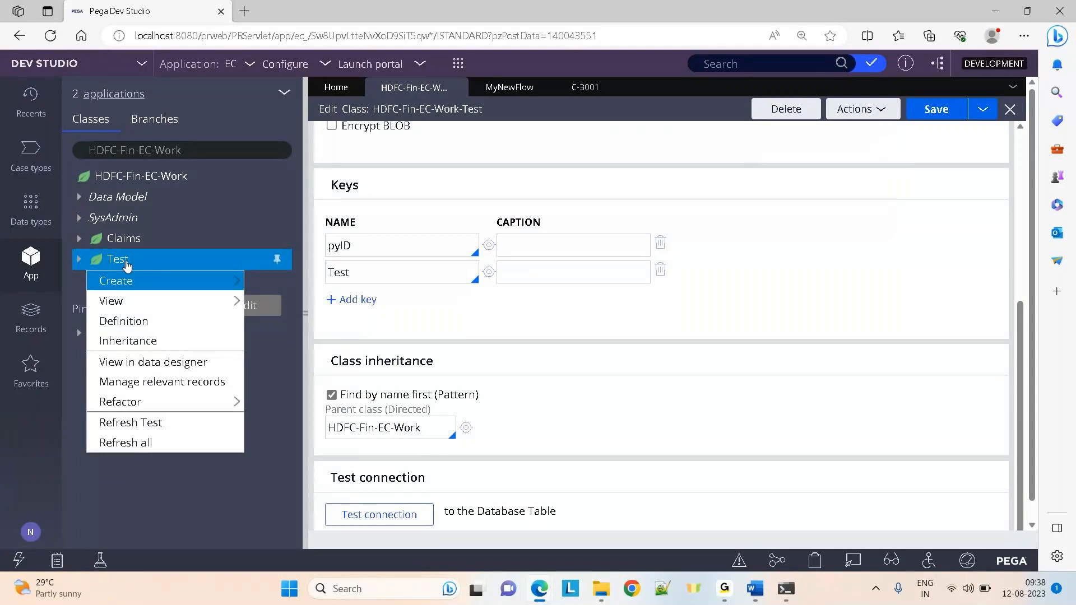
mouse_move(139, 285)
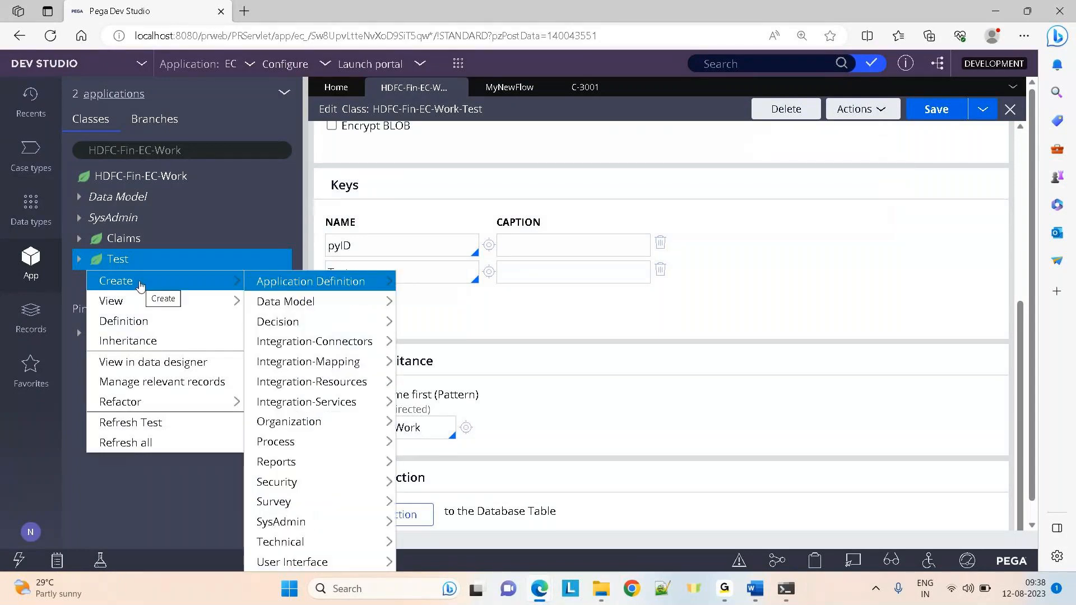
mouse_move(319, 303)
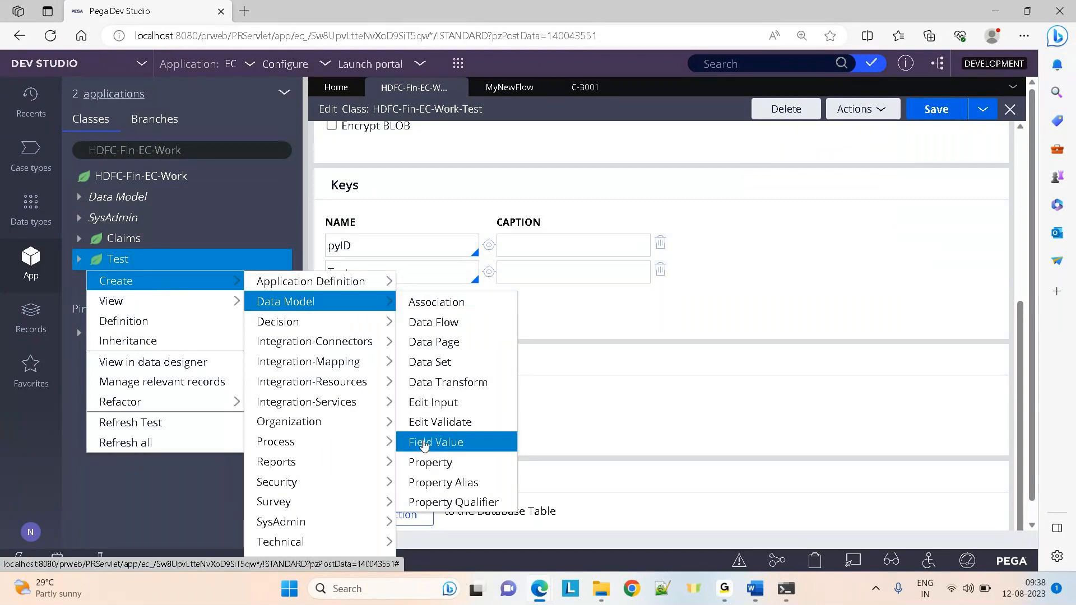
click(431, 462)
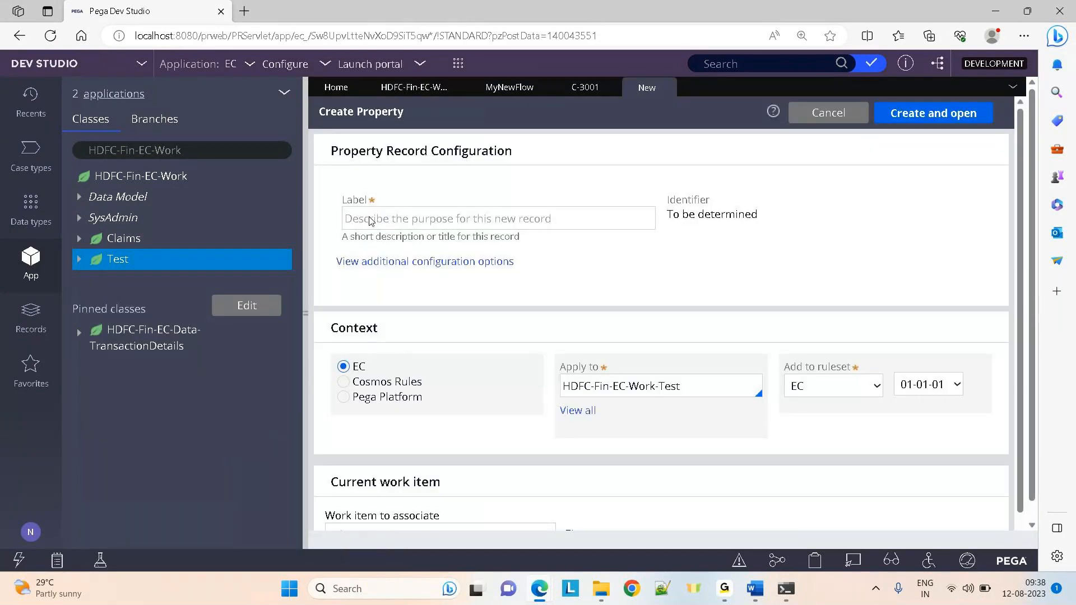
click(370, 220)
text(Test)
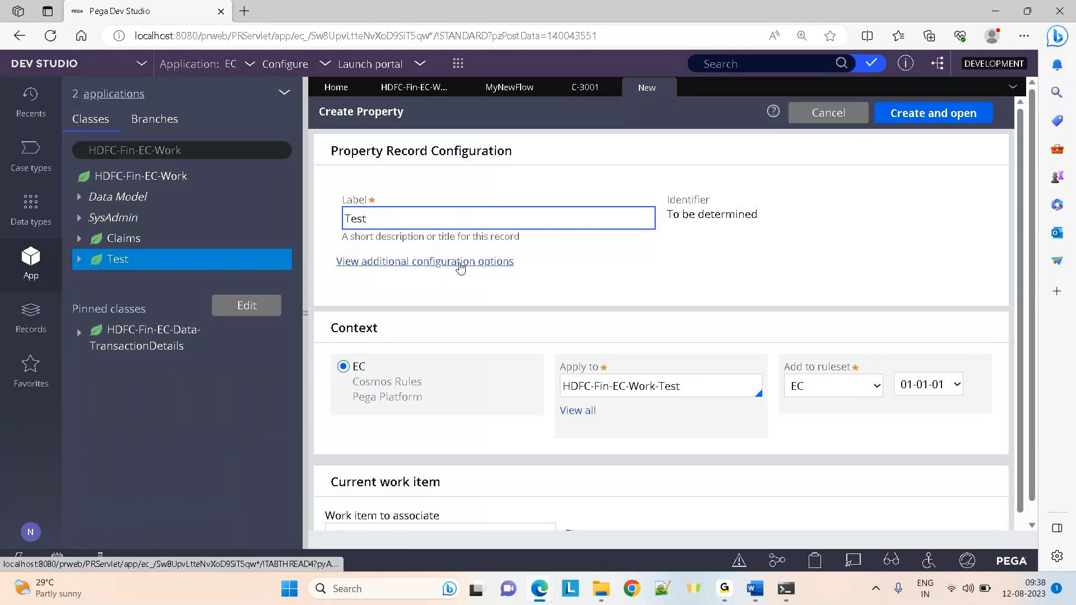
click(461, 262)
click(355, 341)
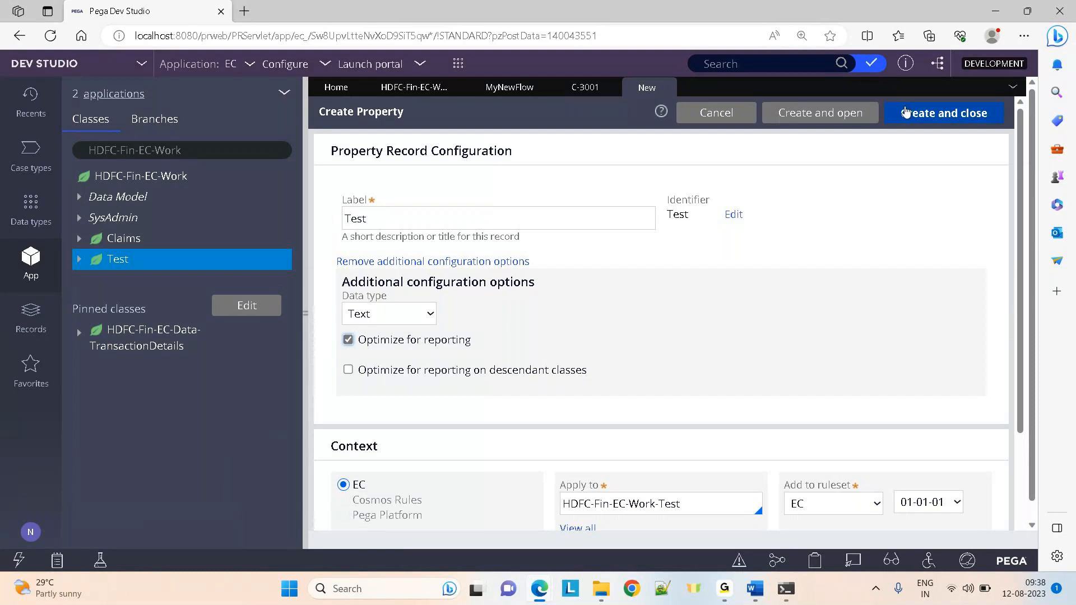
click(914, 114)
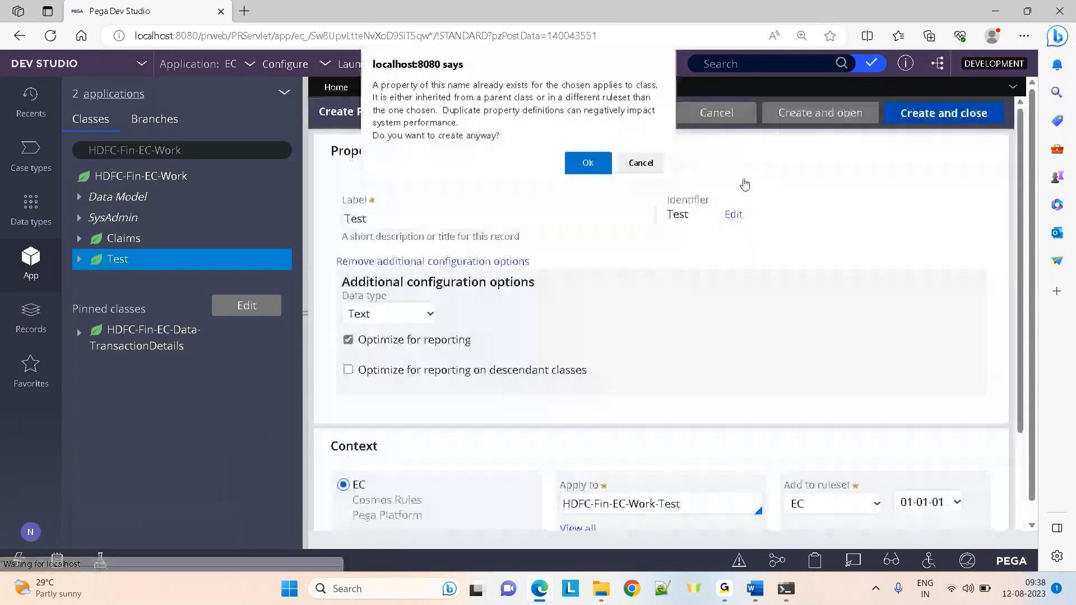
click(588, 163)
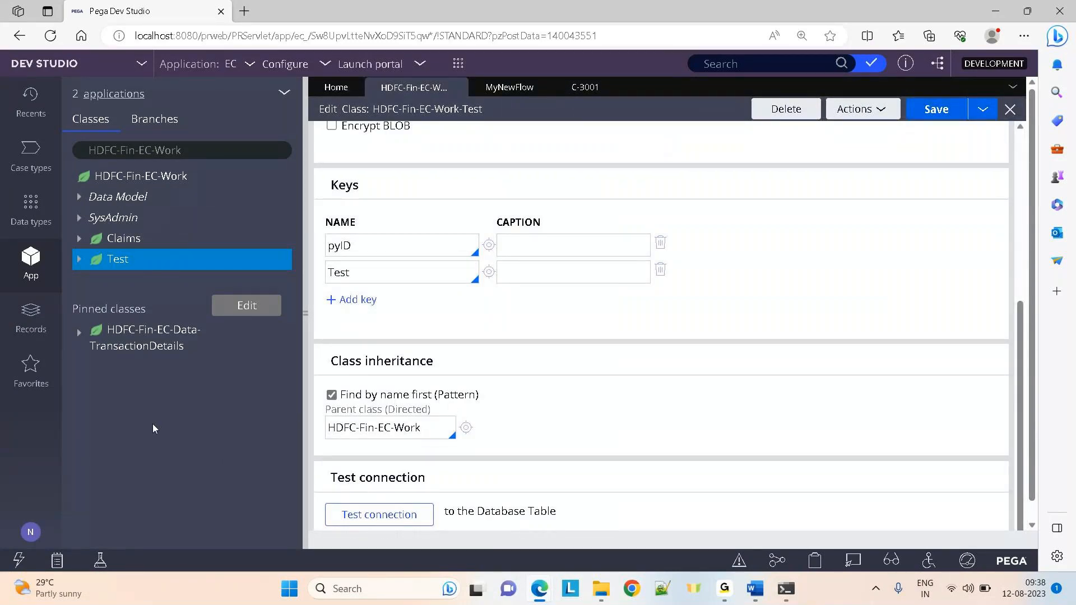
Glance at pgAdmin, then return to the Dev Studio class editor and open the Create menu
mouse_move(540, 589)
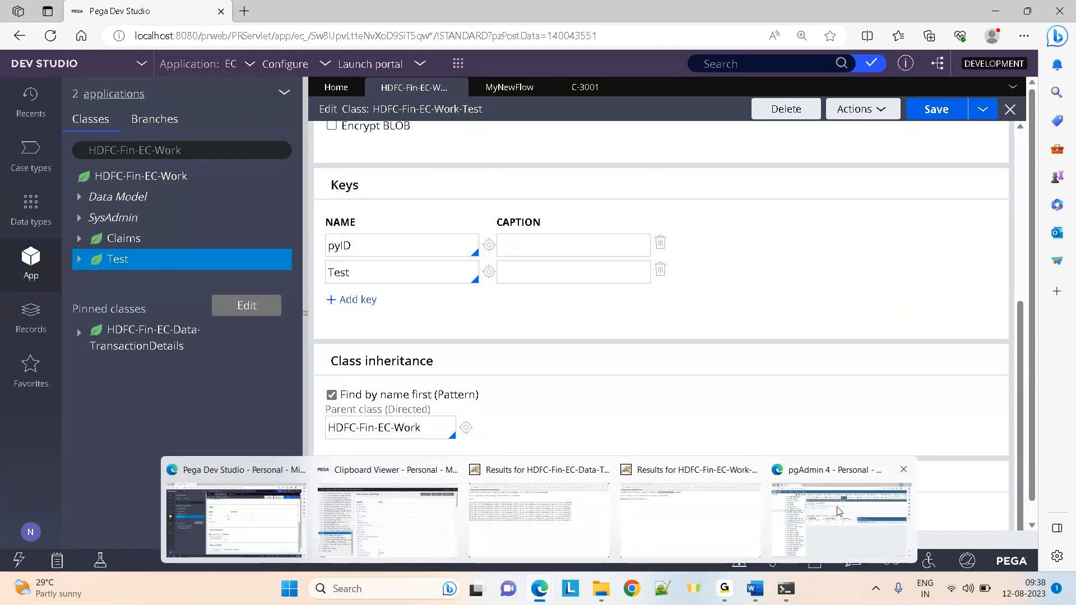
click(841, 521)
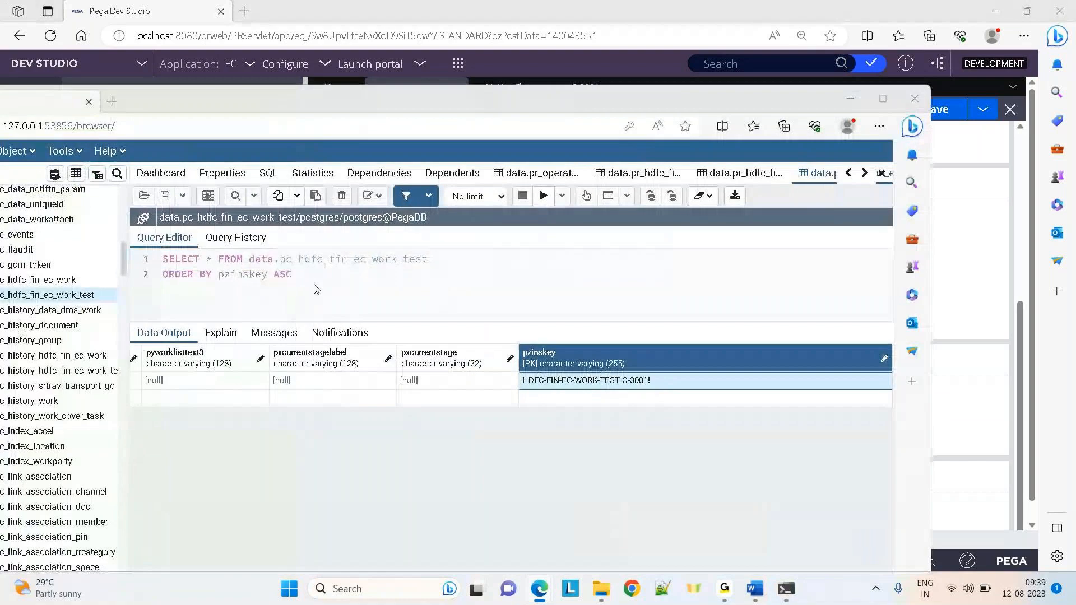
click(484, 74)
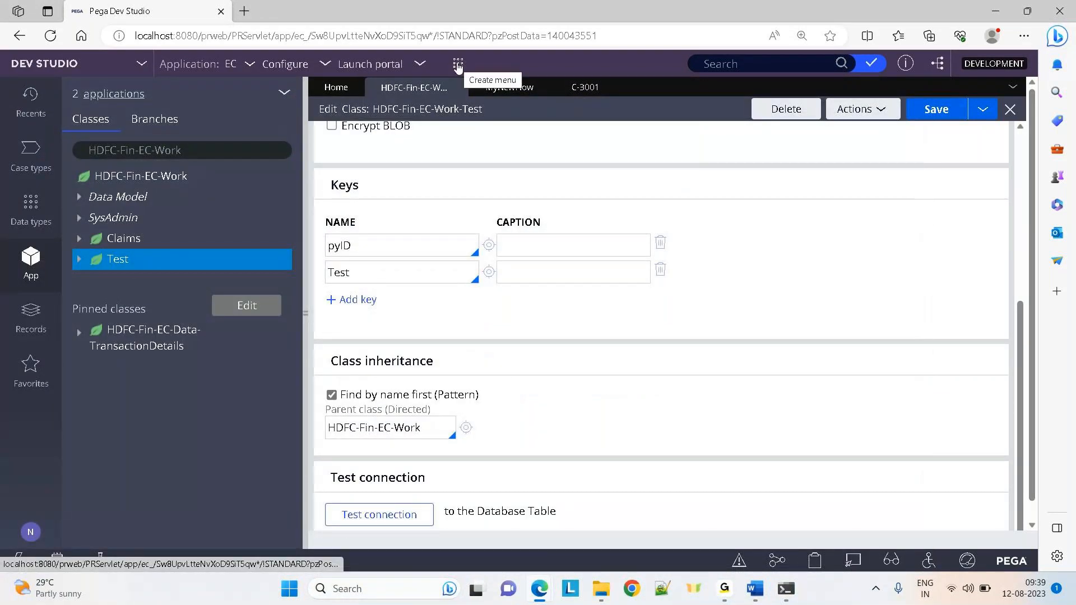
click(458, 64)
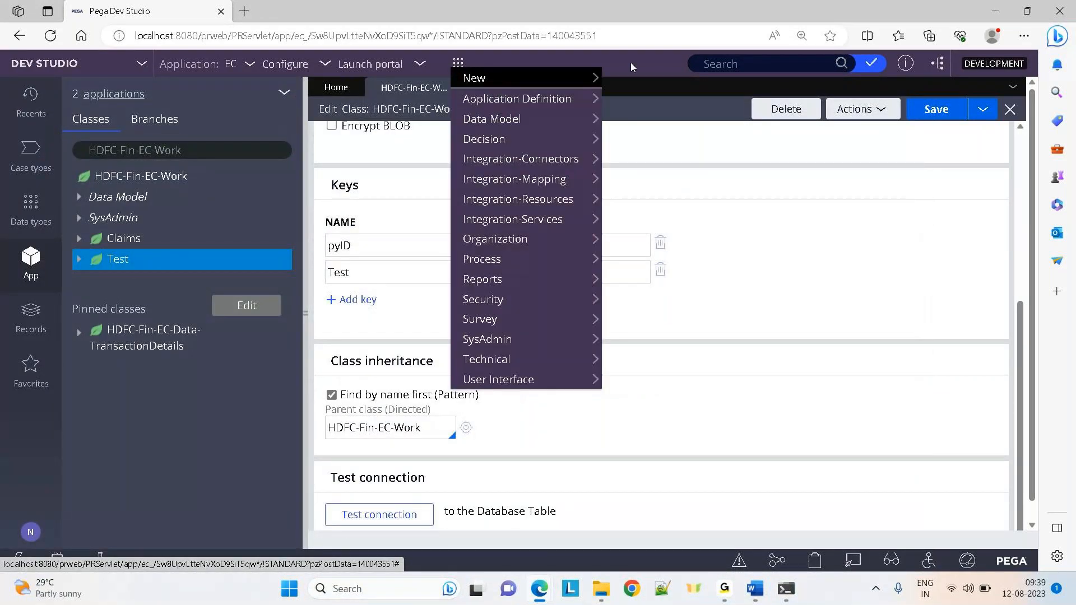
Open MyNewFlow and review its Design and Process settings, which create a new work object
click(511, 87)
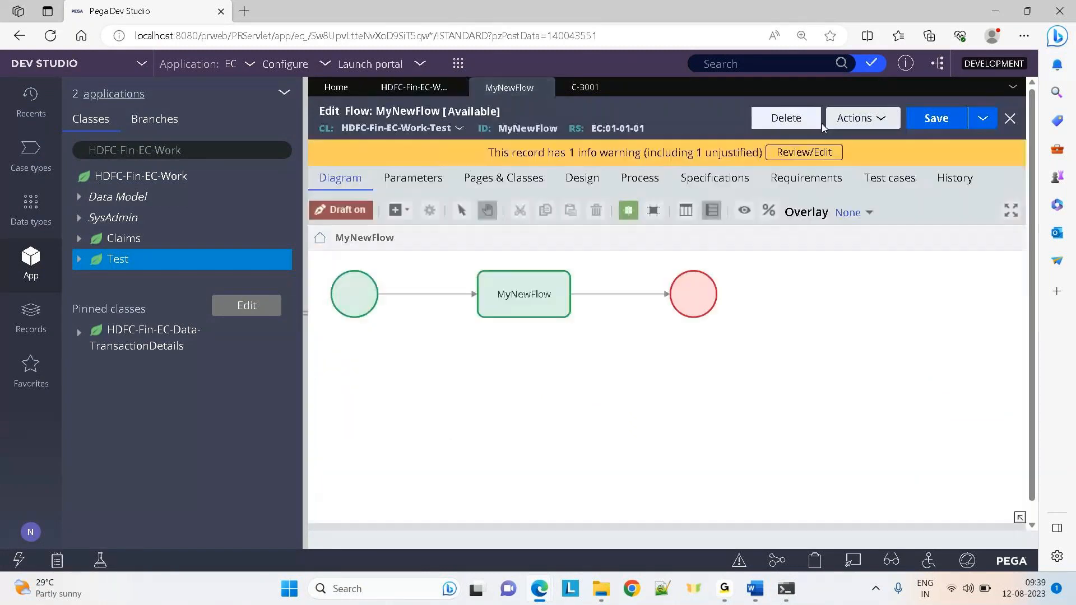
click(847, 127)
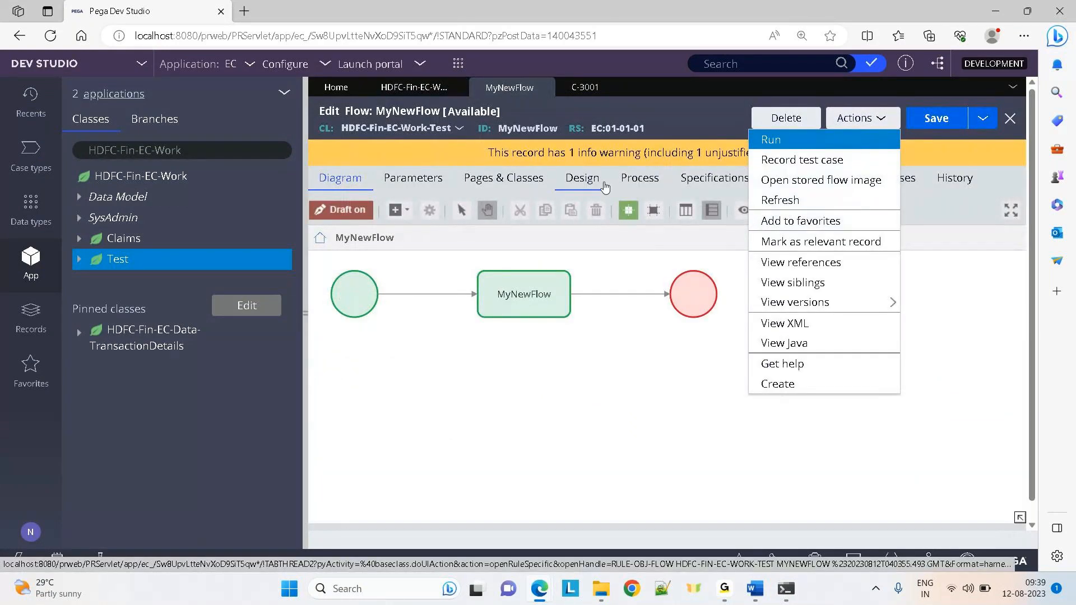
click(604, 184)
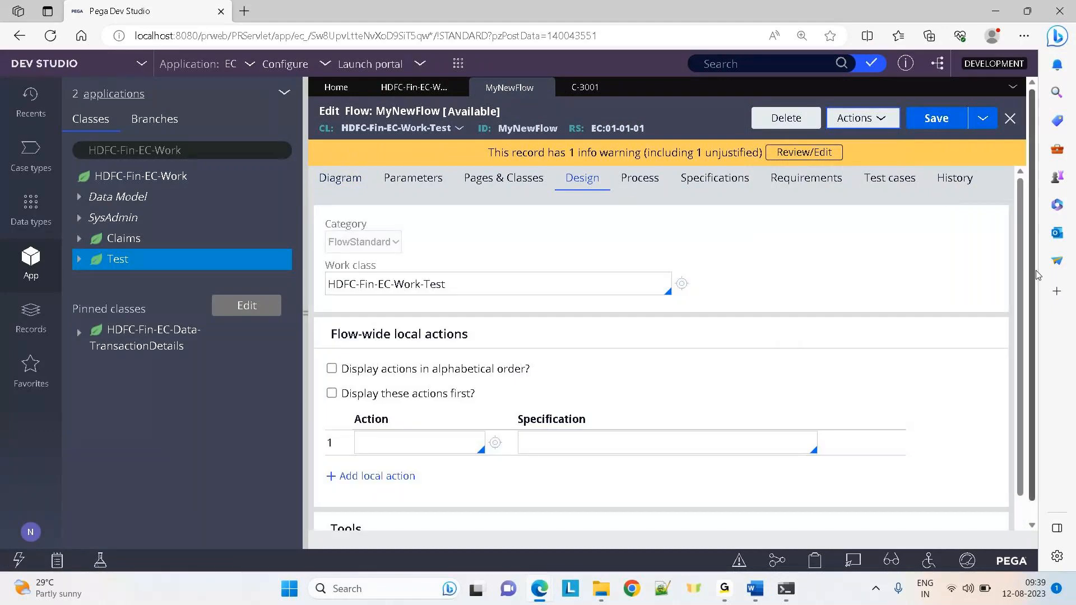
scroll(1027, 337, down, 1)
scroll(1027, 337, down, 1)
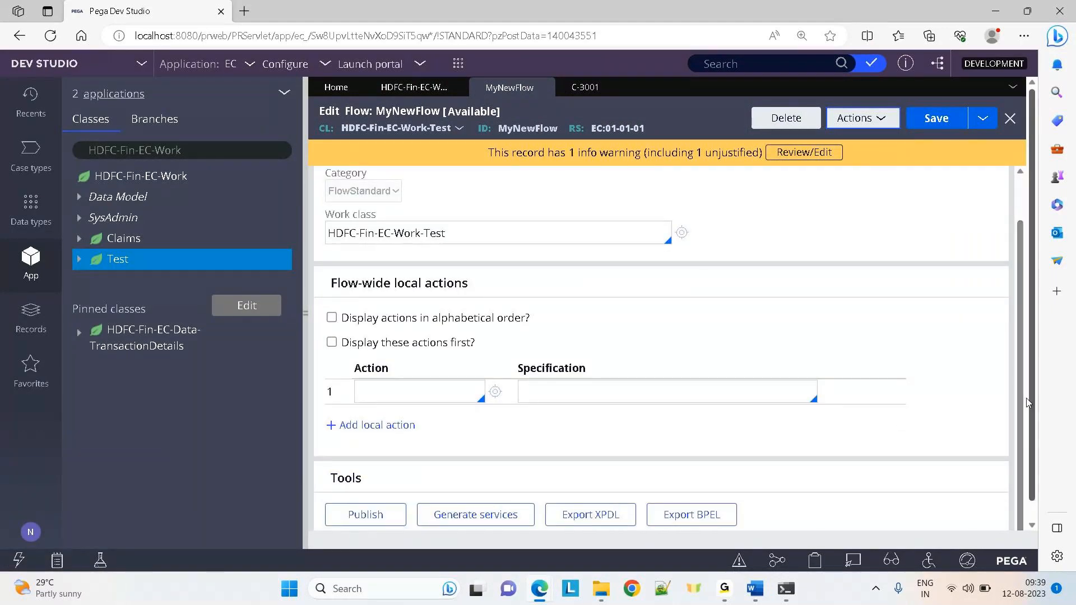
scroll(599, 201, up, 2)
click(640, 177)
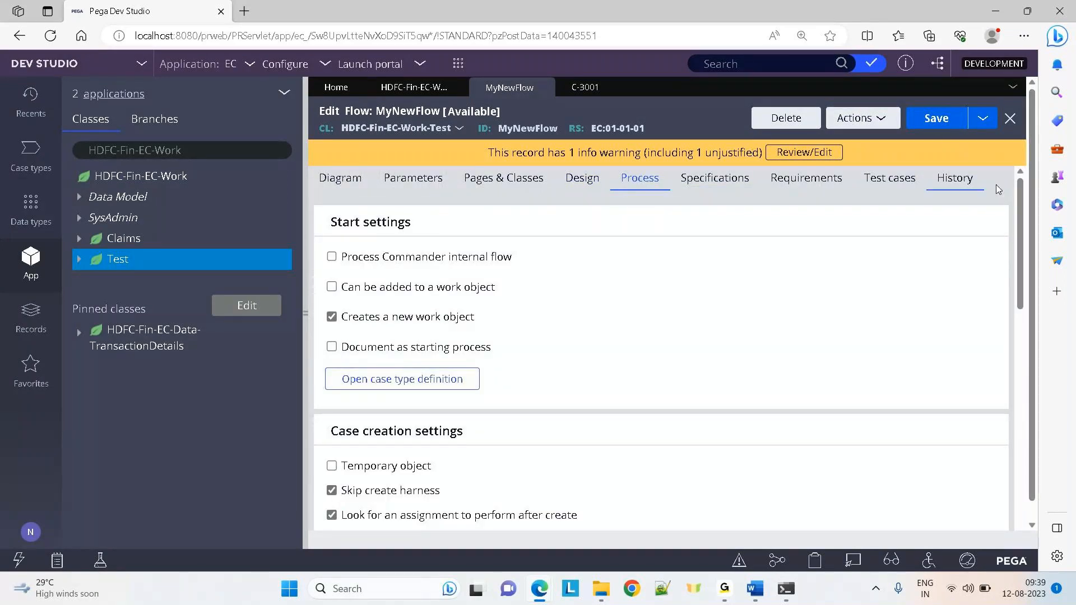
Run MyNewFlow and create case C-3002 with the customer's first name, last name and e-mail
click(860, 129)
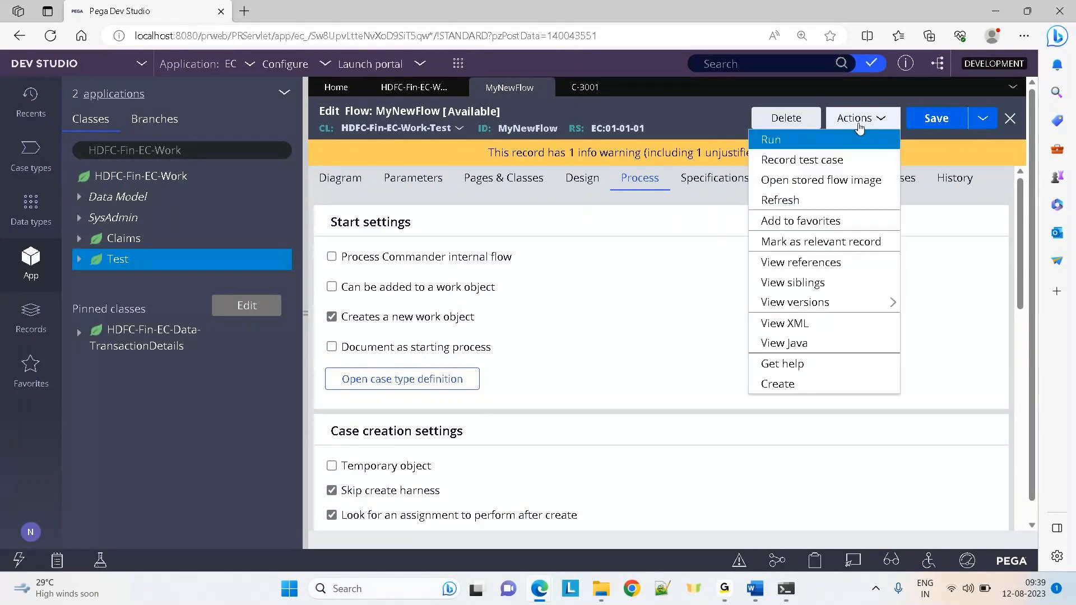
click(835, 140)
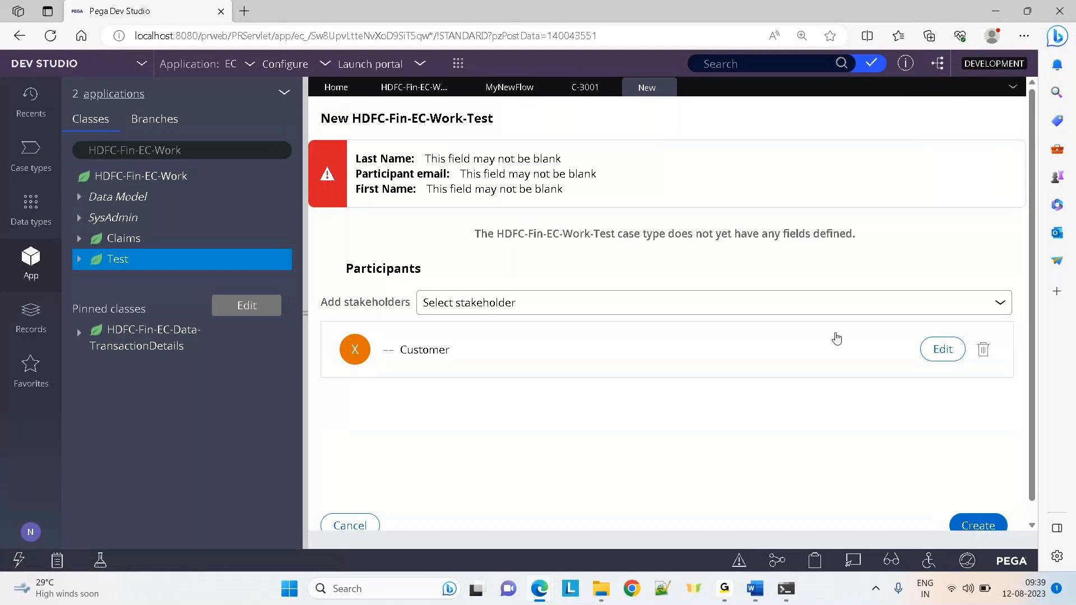
click(932, 350)
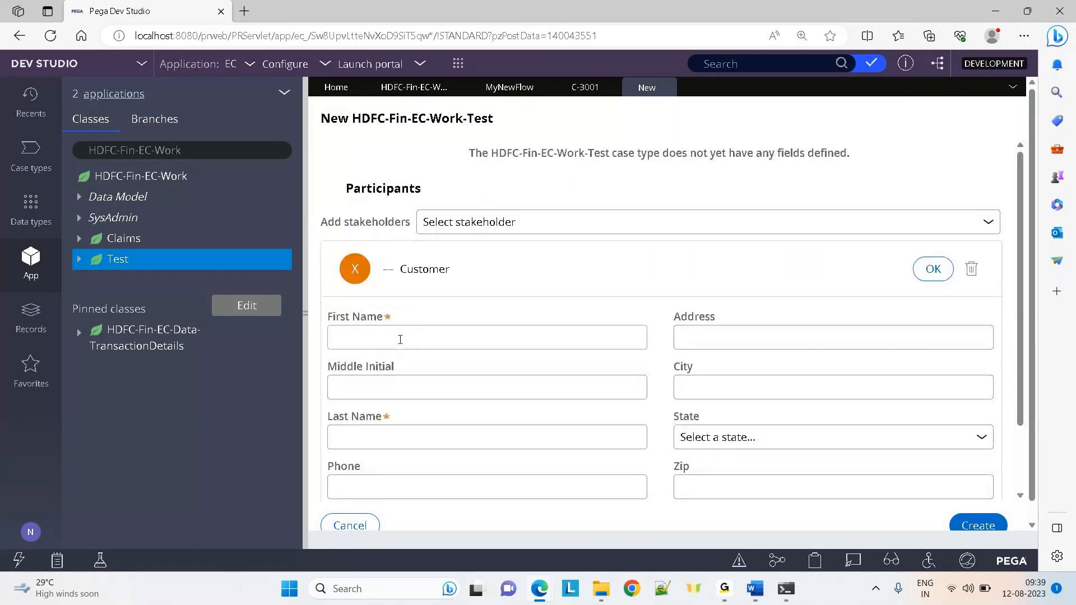
click(399, 338)
text(ww)
key(Tab)
key(Tab)
text(ee)
key(Tab)
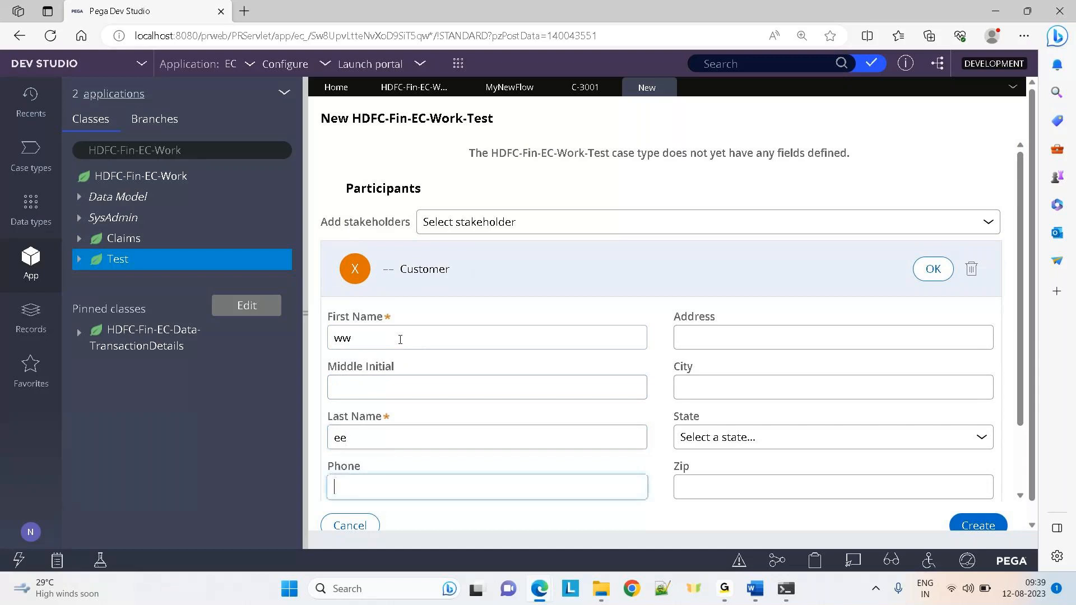
key(Tab)
click(975, 526)
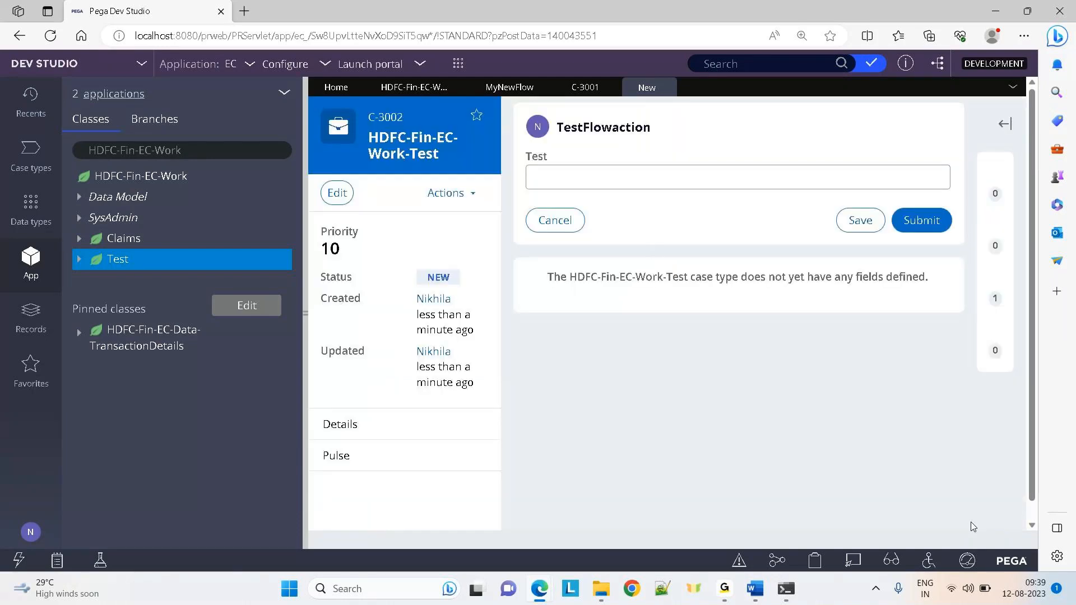
Enter 'werewr' in the Test field and submit it
click(611, 181)
text(werewr)
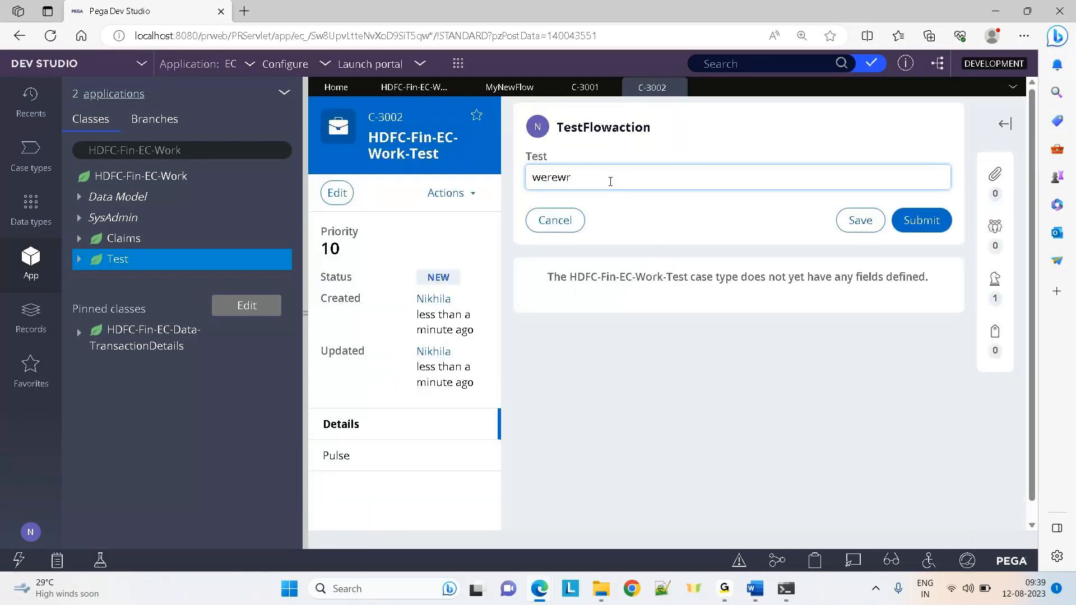
click(937, 219)
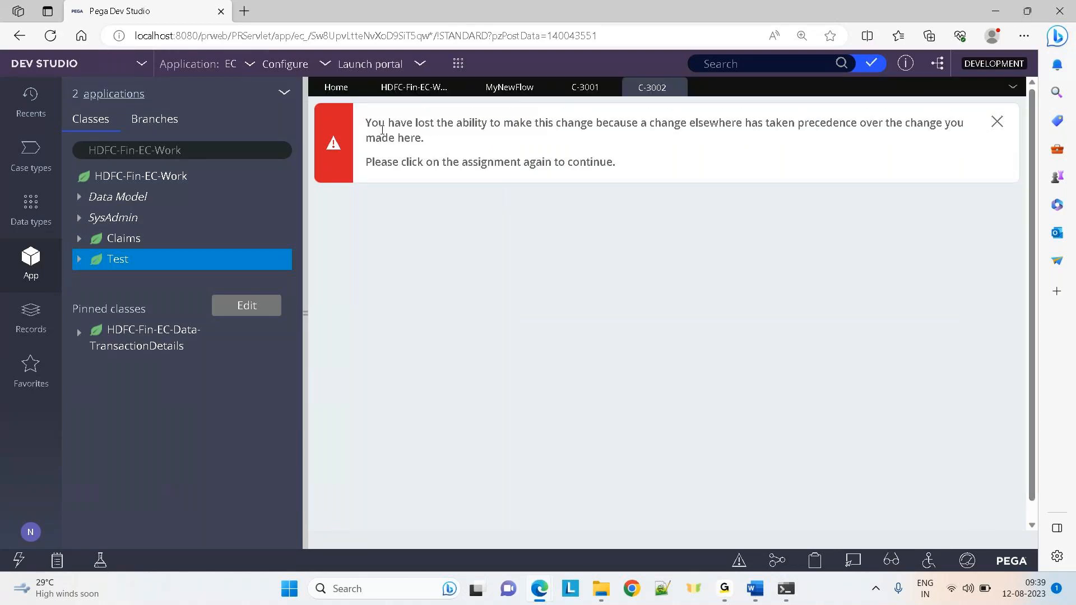
Switch to pgAdmin and rerun the query to refresh the pc_hdfc_fin_ec_work_test results
drag(376, 126, 584, 188)
click(858, 240)
mouse_move(534, 593)
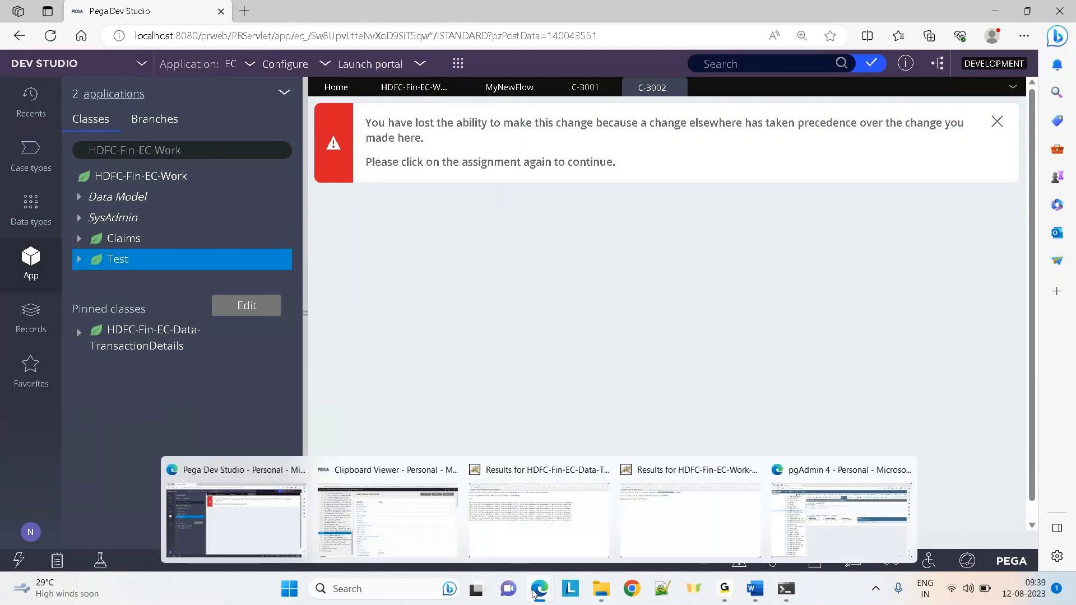
click(820, 531)
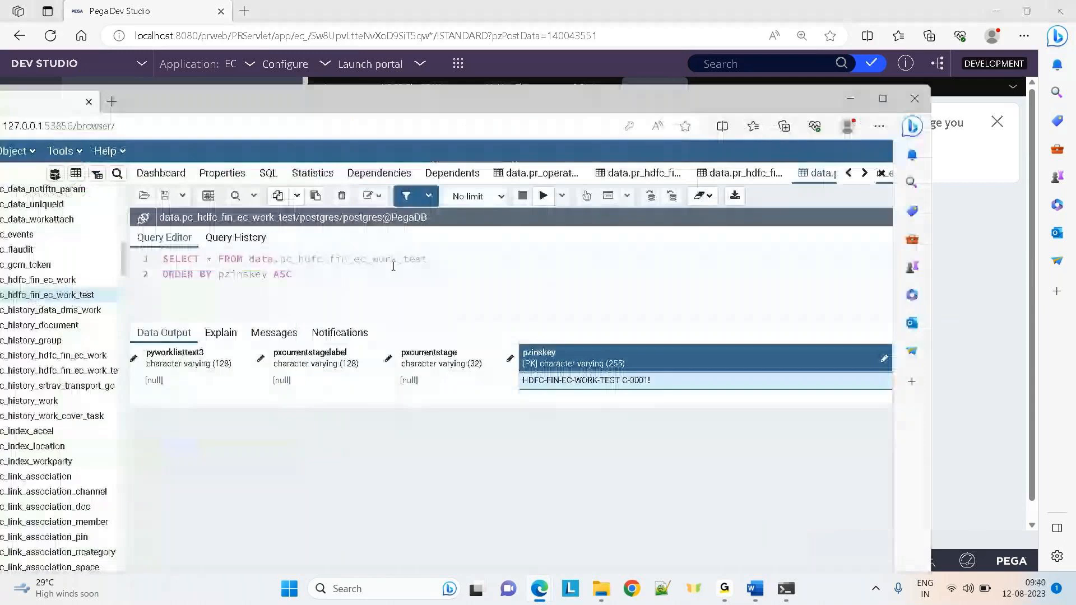
click(543, 196)
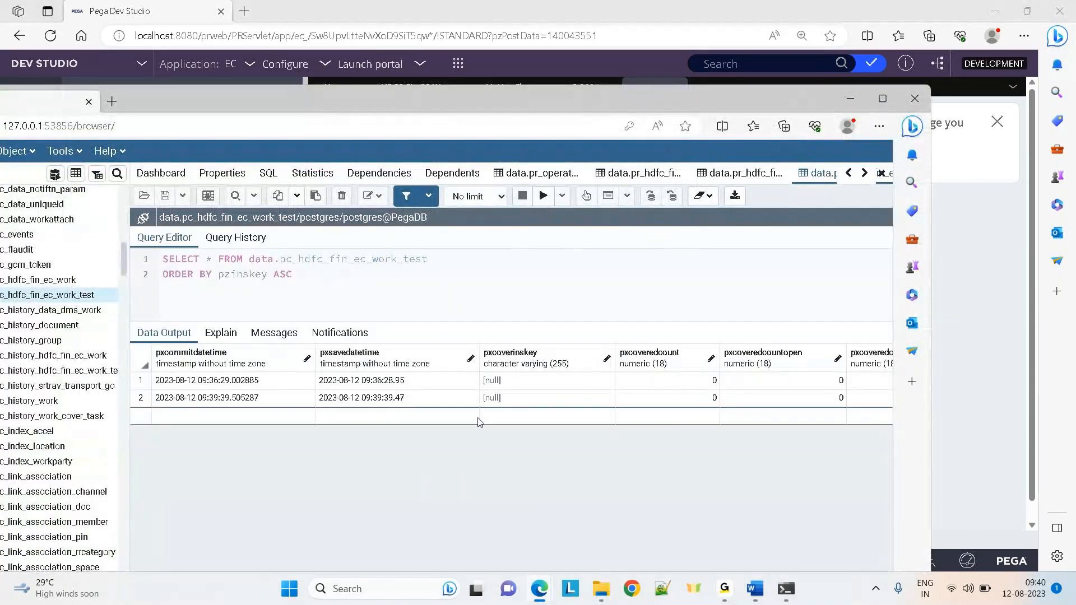
Step through the second row's columns to confirm its test column is null
click(365, 401)
key(Right)
key(Right)
key(Right)
key(Right)
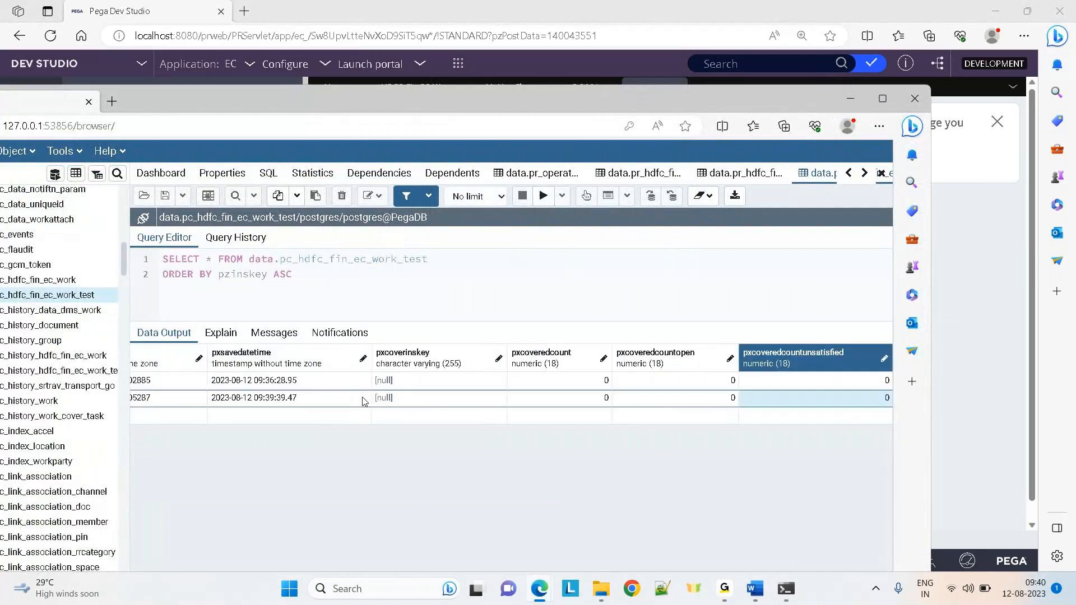
key(Right)
key(Right)
key(Right)
key(Right)
key(Right)
key(Right)
key(Right)
key(Right)
key(Right)
key(Right)
key(Right)
key(Right)
key(Right)
key(Right)
key(Right)
key(Right)
key(Right)
key(Right)
key(Right)
key(Right)
key(Right)
key(Right)
key(Right)
key(Right)
key(Right)
key(Right)
key(Right)
key(Right)
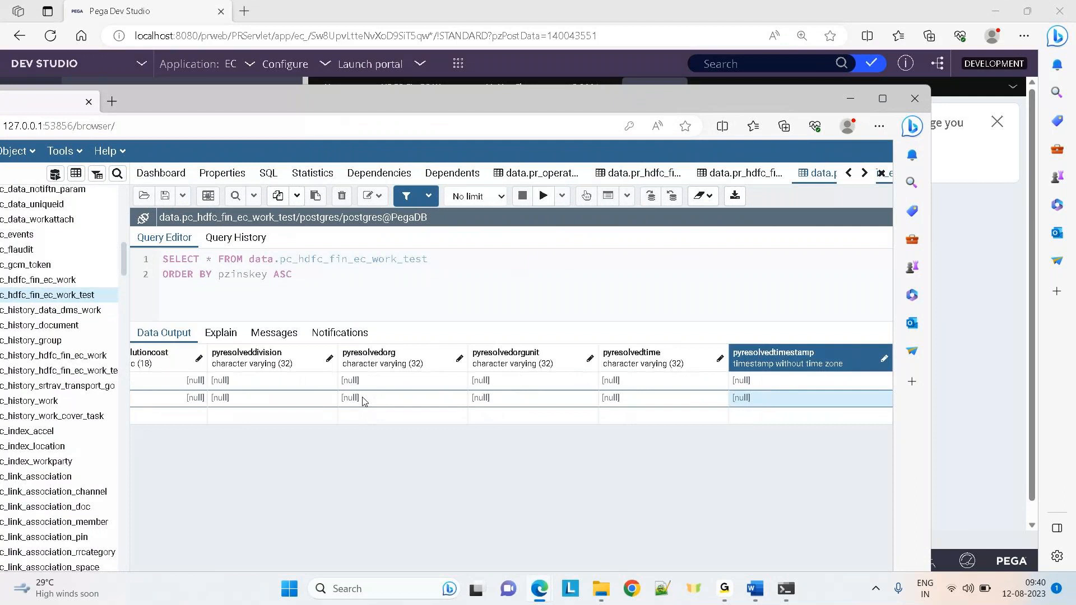
key(Right)
key(Right)
key(Right)
key(Right)
key(Right)
key(Right)
key(Right)
key(Right)
key(Right)
key(Right)
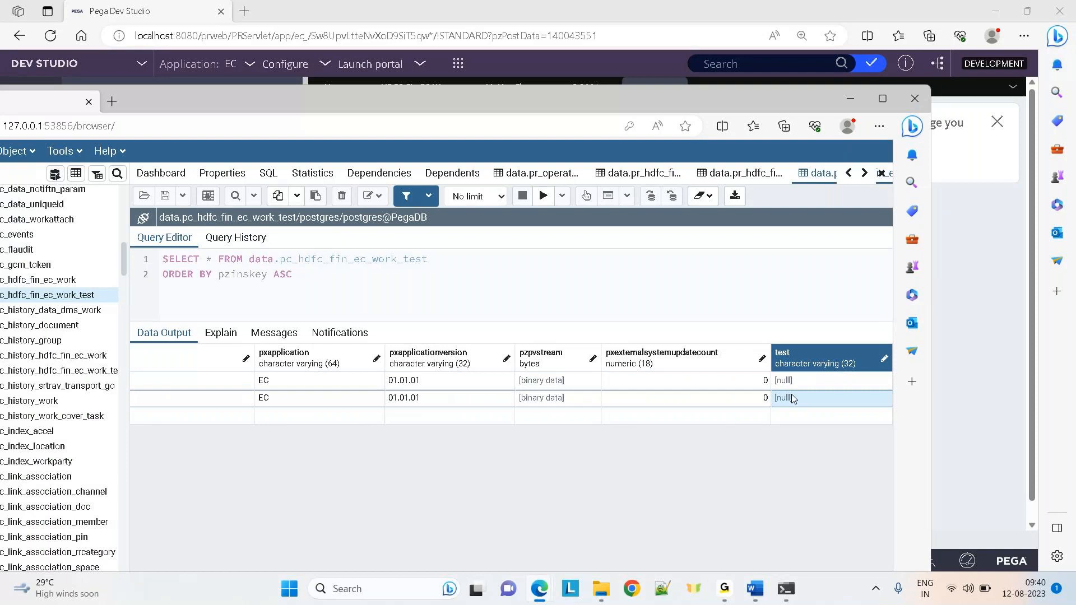
key(Left)
key(Left)
key(Left)
key(Left)
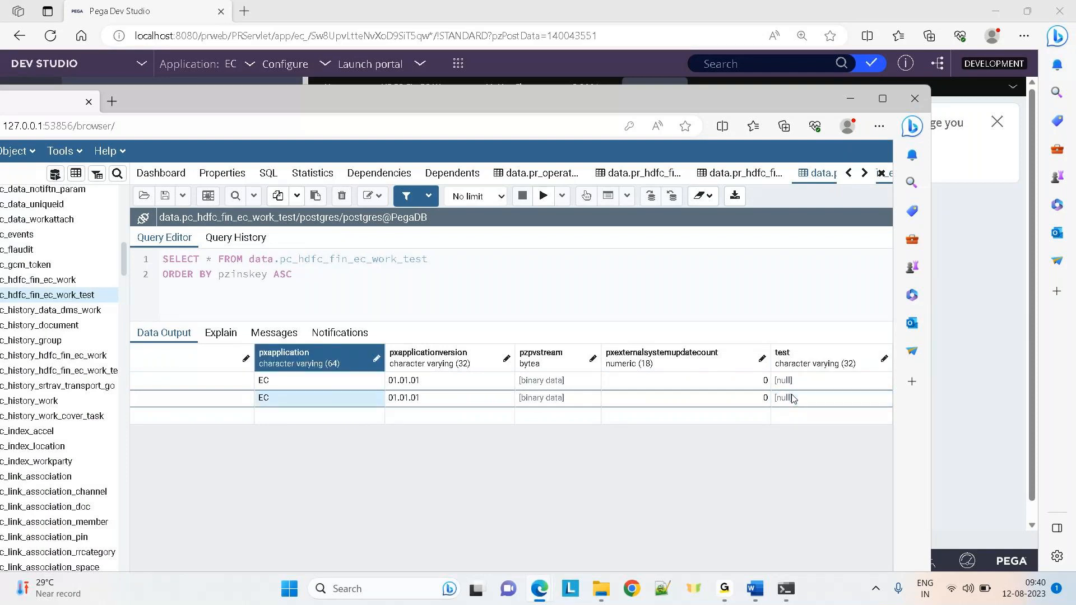
key(Left)
key(Left)
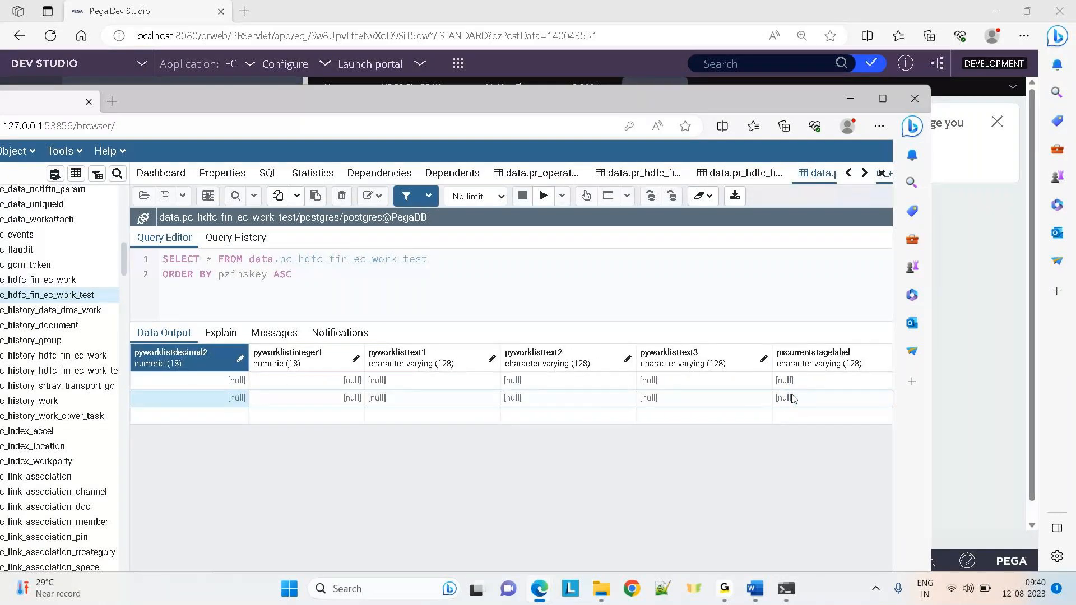
key(Left)
key(Left)
key(Left)
key(alt+Tab)
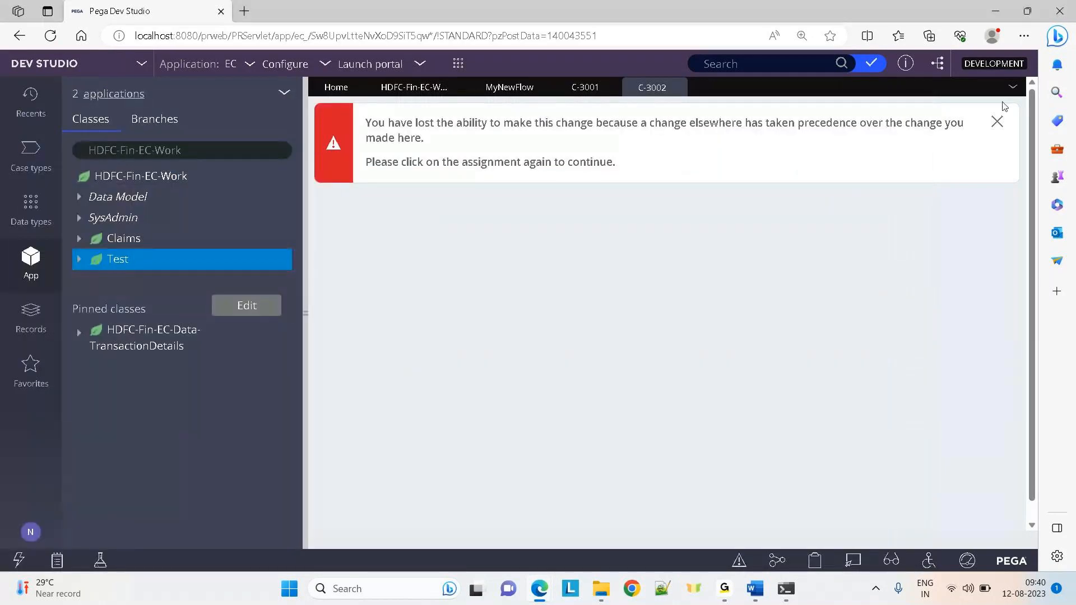
click(500, 84)
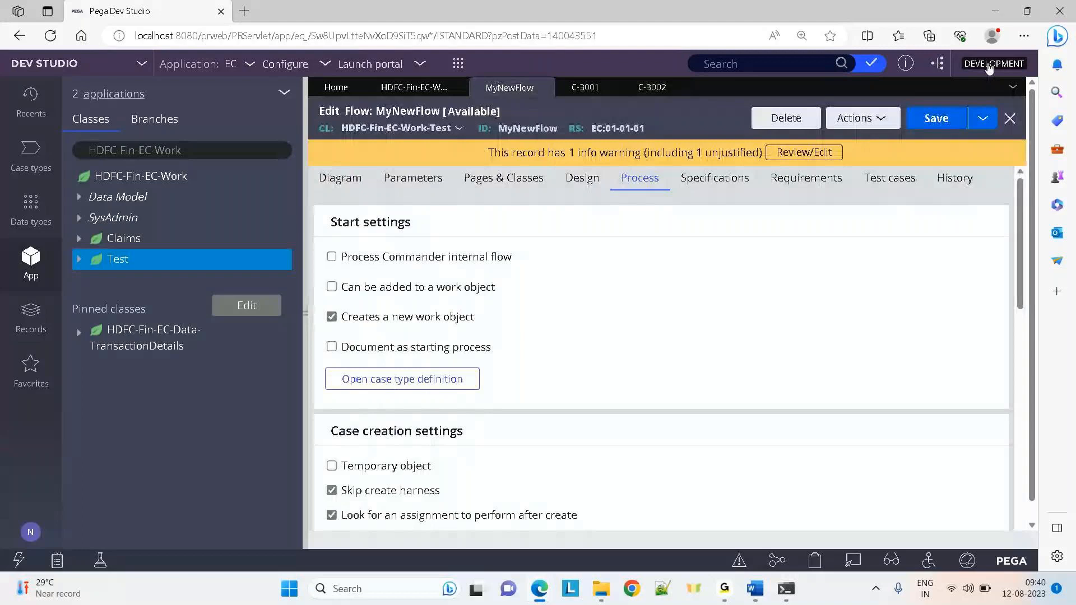
Open the pyDefault data transform from MyNewFlow's Case creation settings
click(1028, 11)
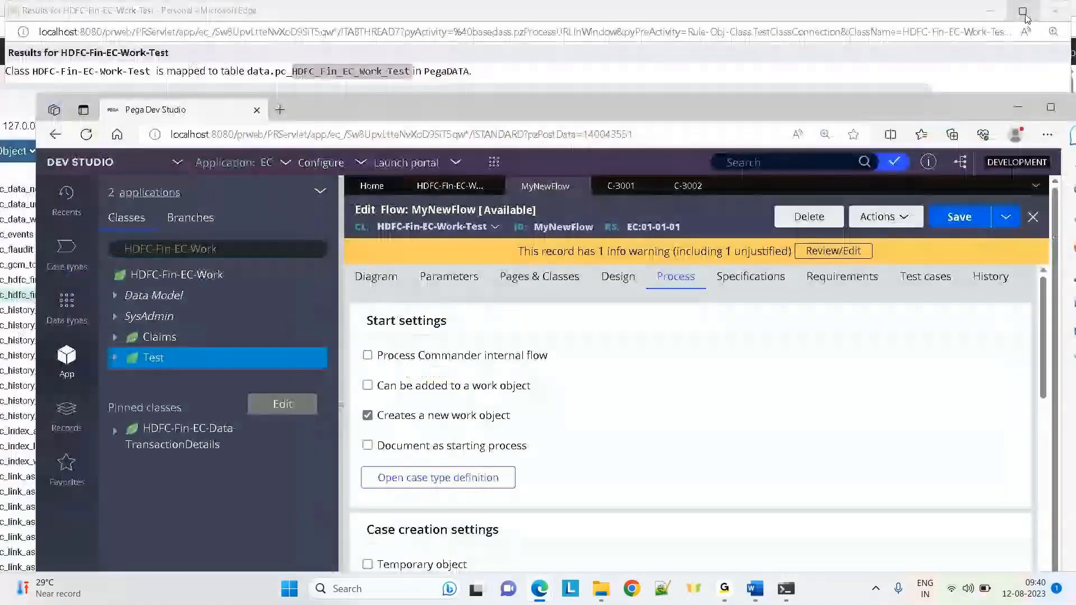
click(1051, 107)
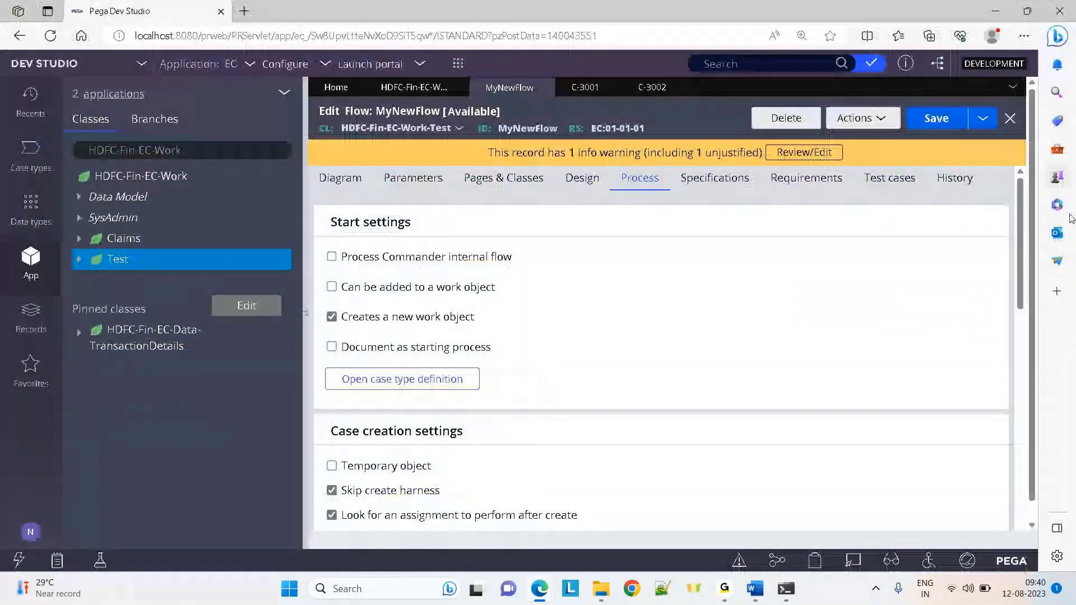
drag(1021, 286, 1022, 379)
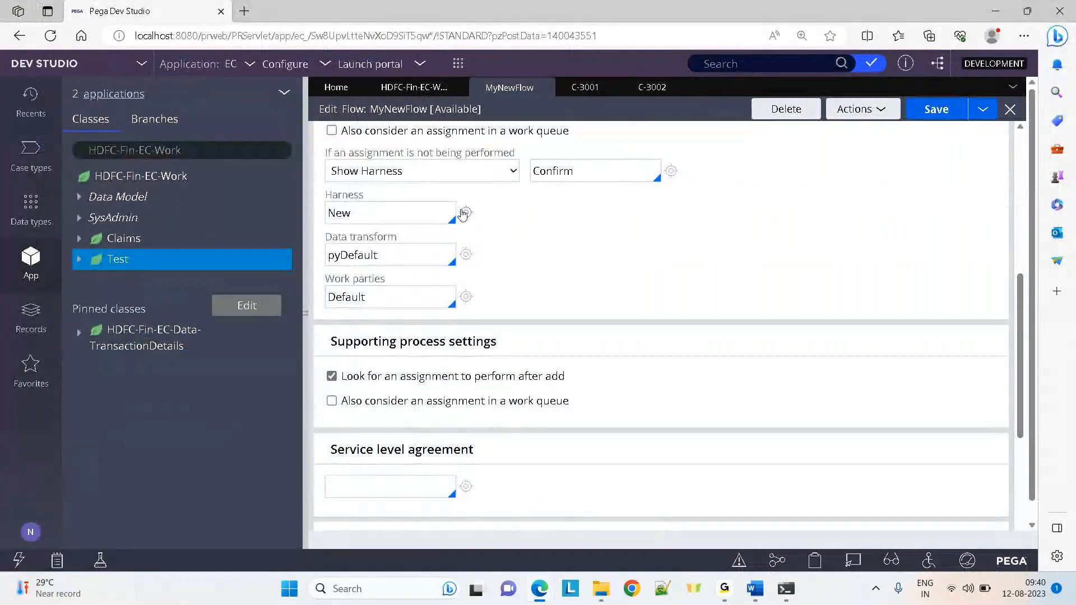
click(466, 255)
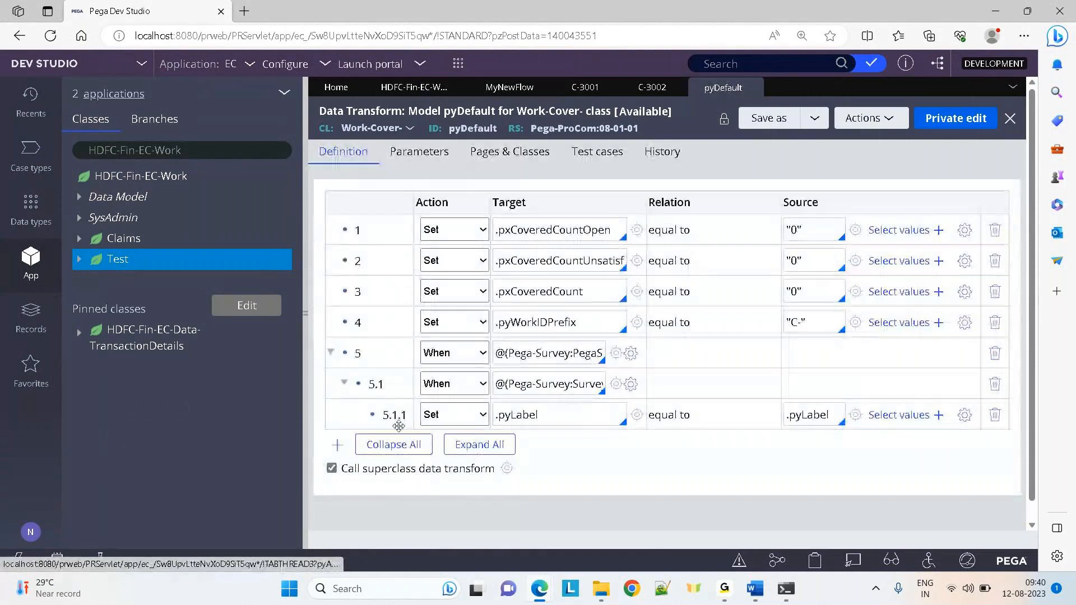
Add a step 6 targeting .test to pyDefault, then close it discarding the unsaved change
click(330, 353)
click(338, 383)
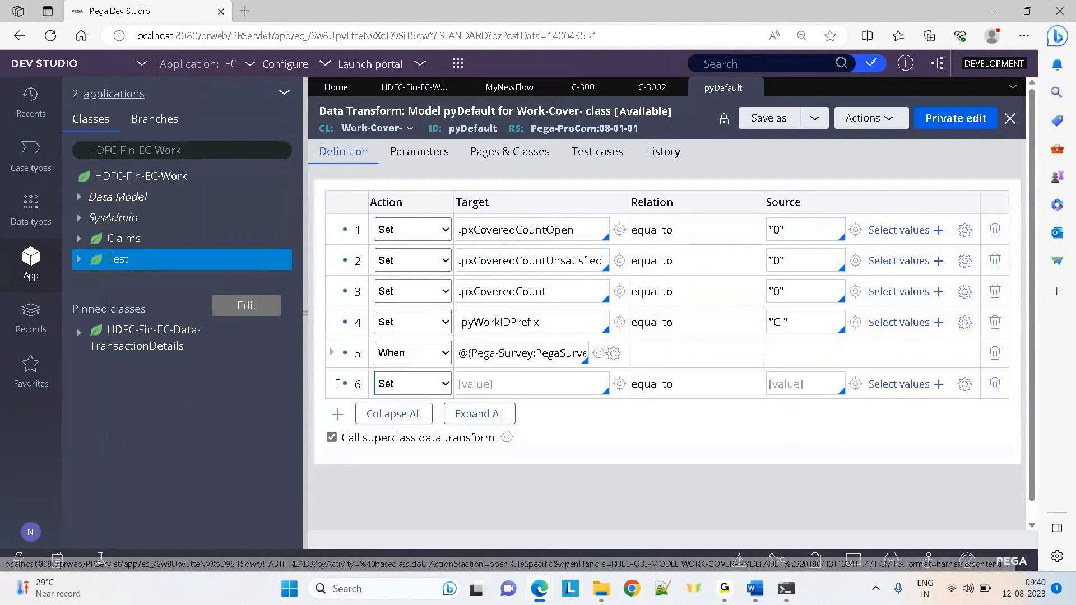
click(509, 383)
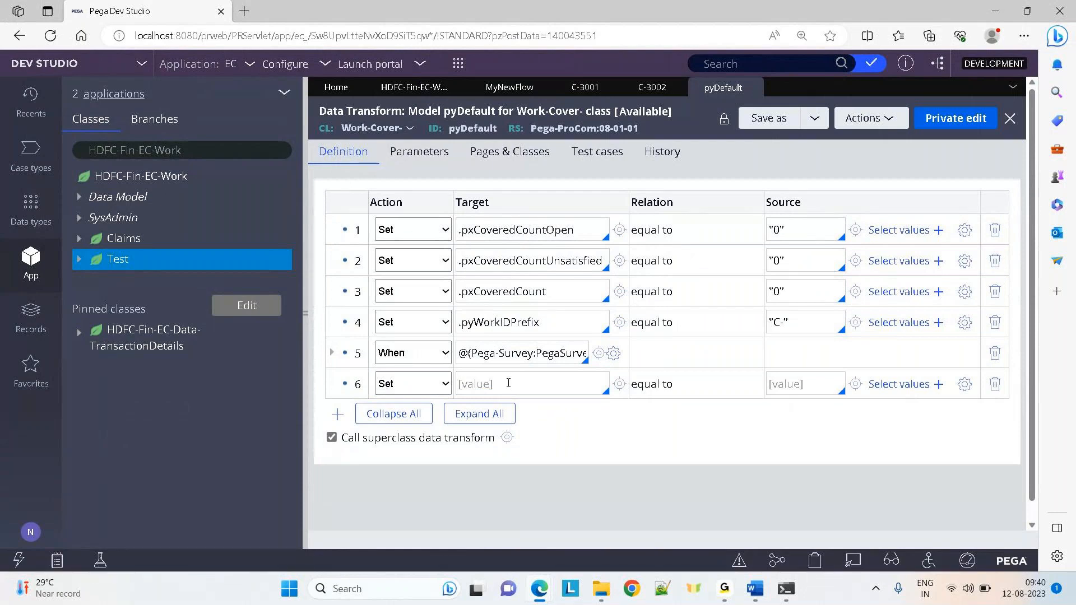
text(.test)
click(707, 485)
click(753, 89)
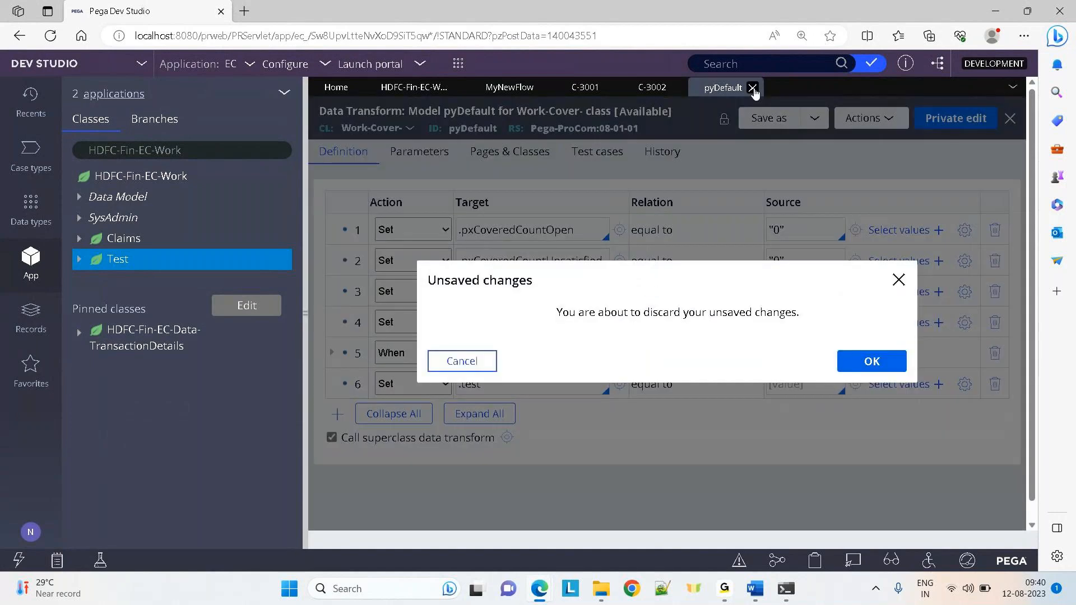
click(862, 361)
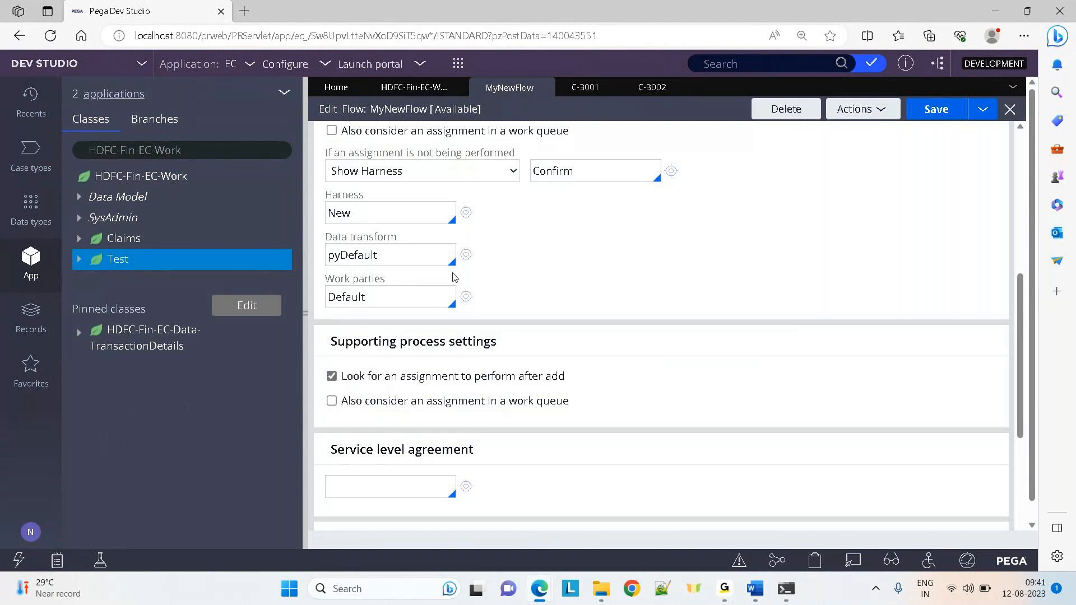
Reopen pyDefault from MyNewFlow's Data transform field, then bring up the Test class's actions in App explorer
click(432, 260)
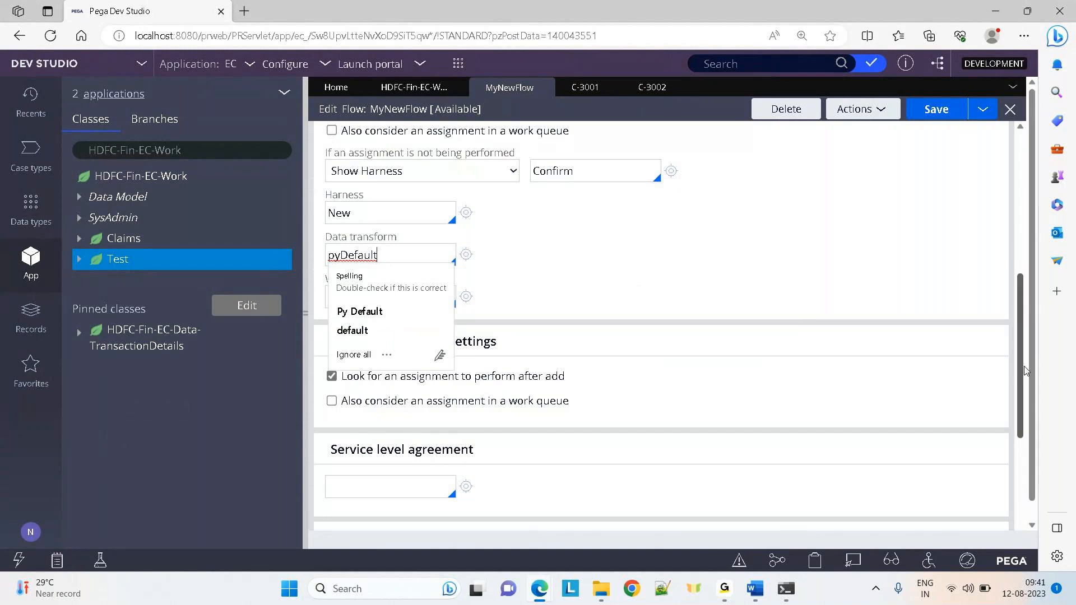
scroll(1024, 314, up, 3)
scroll(527, 343, down, 1)
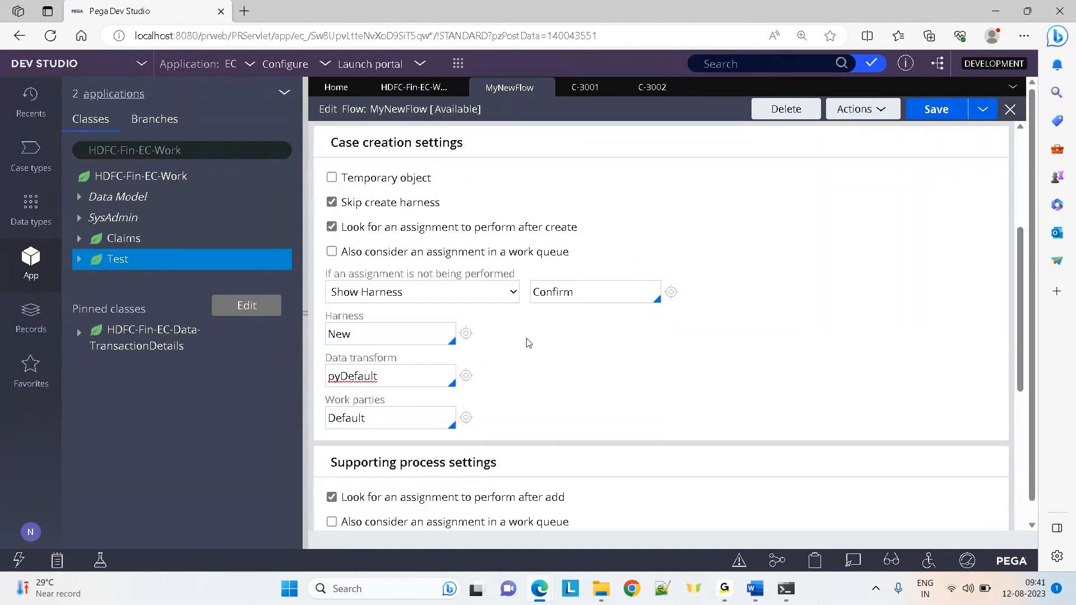
click(466, 376)
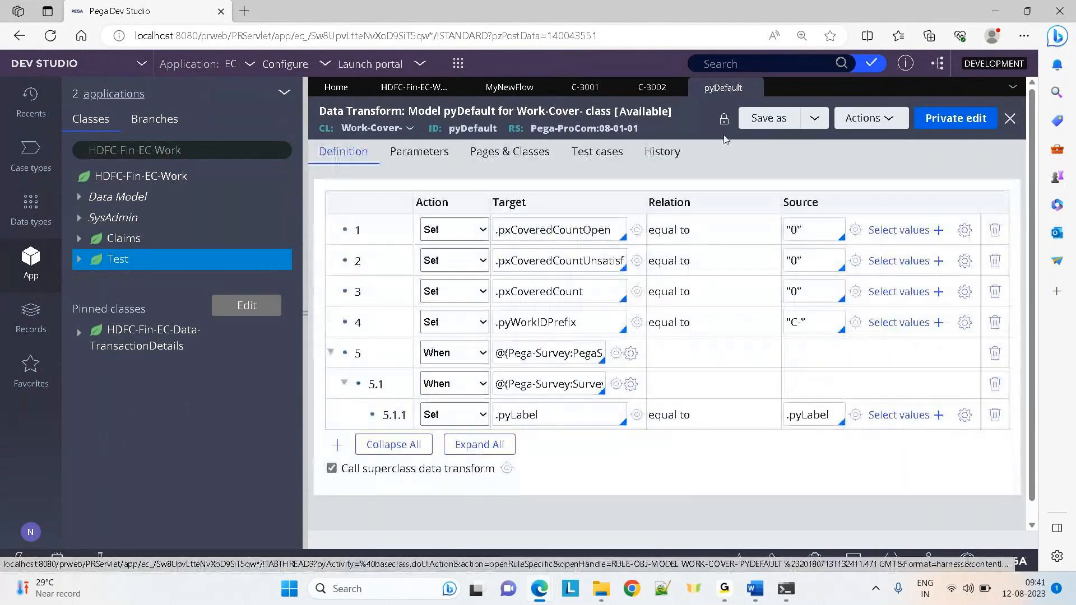
right_click(124, 260)
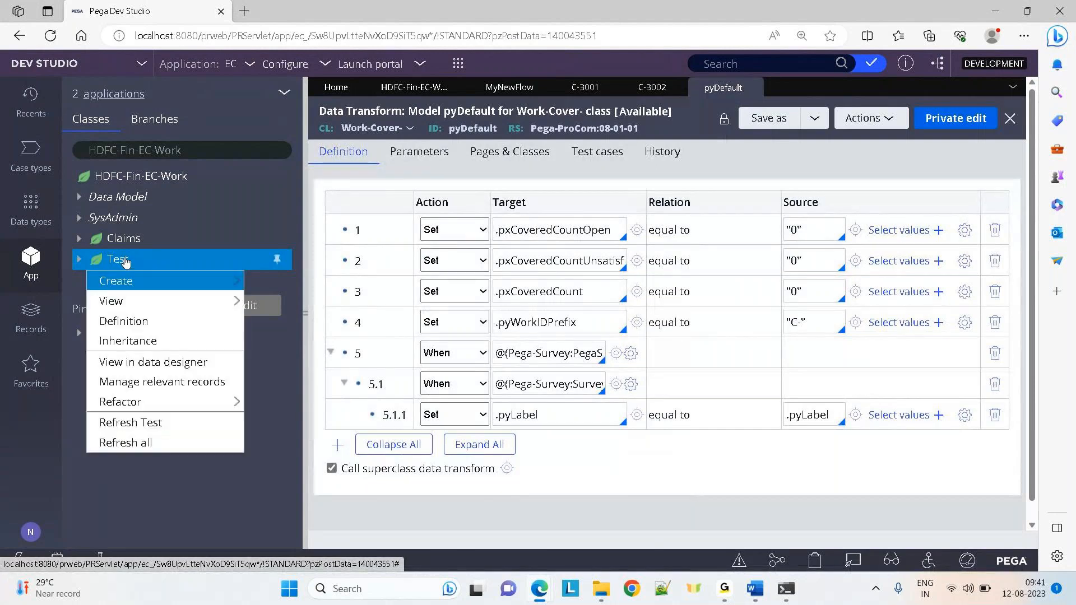
Close pyDefault, review MyNewFlow's Design settings, then switch to case C-3001 with its lost-change error
click(753, 88)
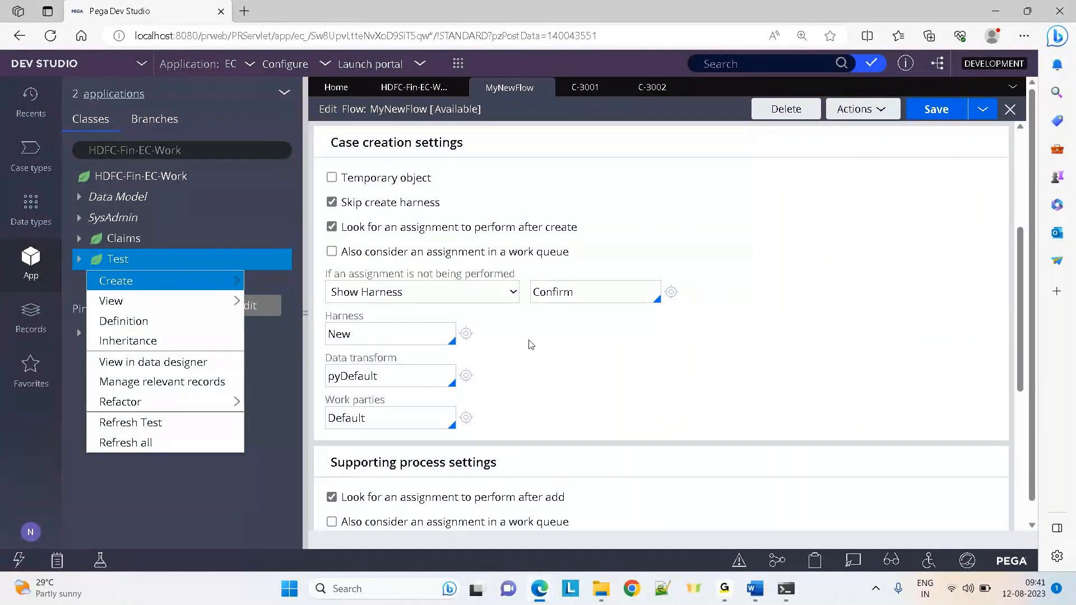
drag(1021, 297, 1010, 203)
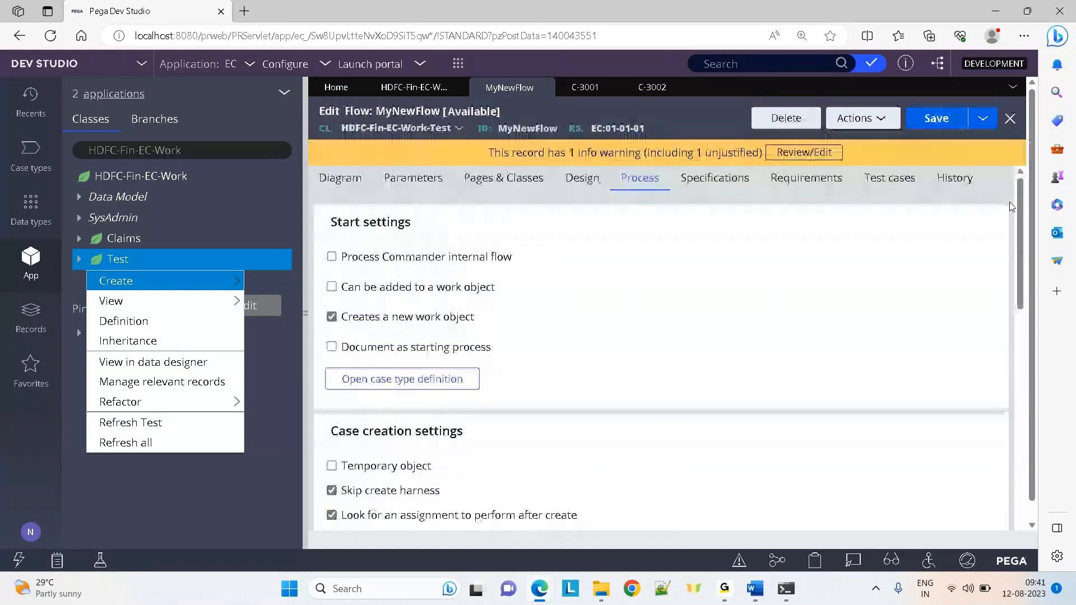
click(571, 189)
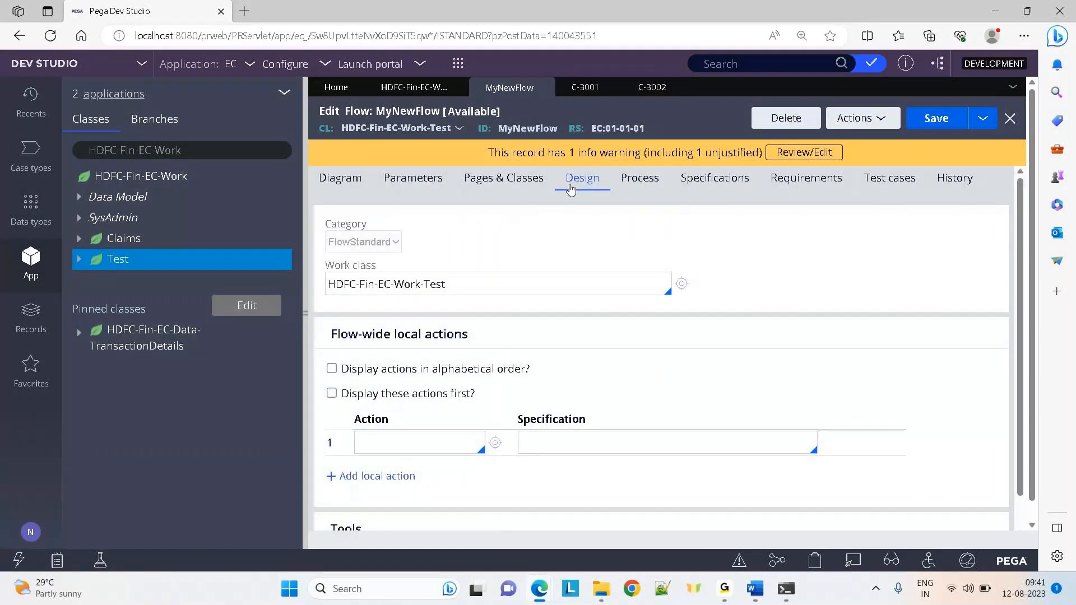
drag(1021, 257, 1020, 207)
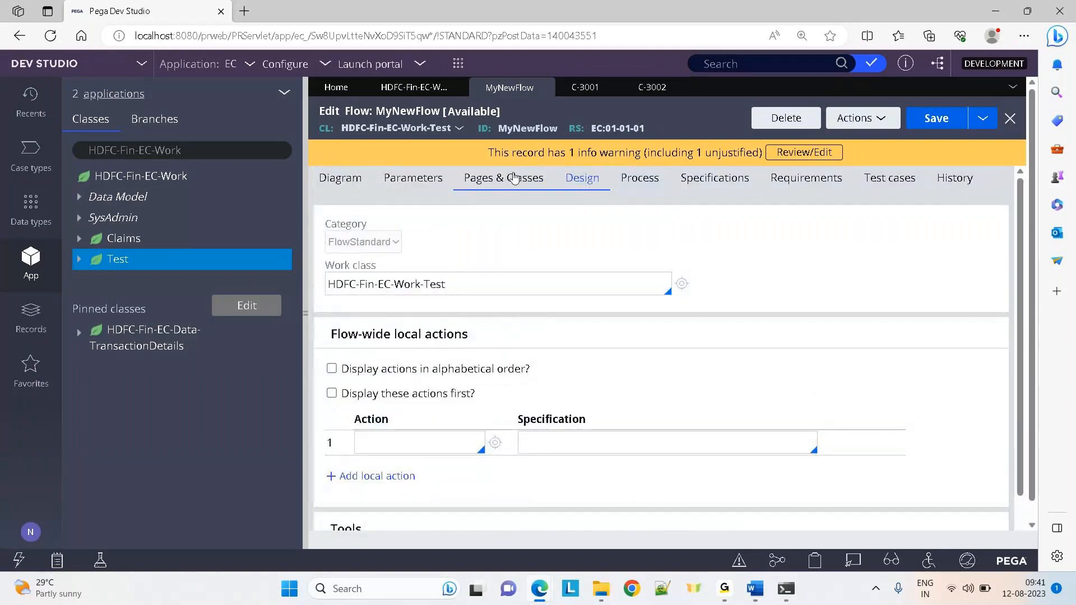
click(582, 97)
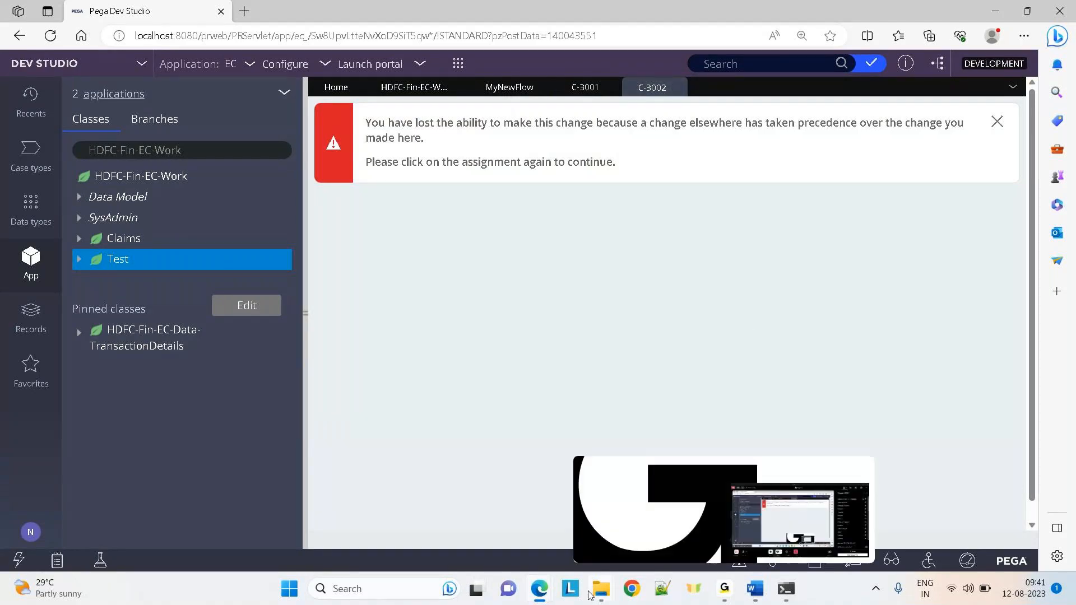
Briefly switch to pgAdmin and back, then reload the HDFC-Fin-EC-Work-Test class showing pyID and Test keys
mouse_move(539, 588)
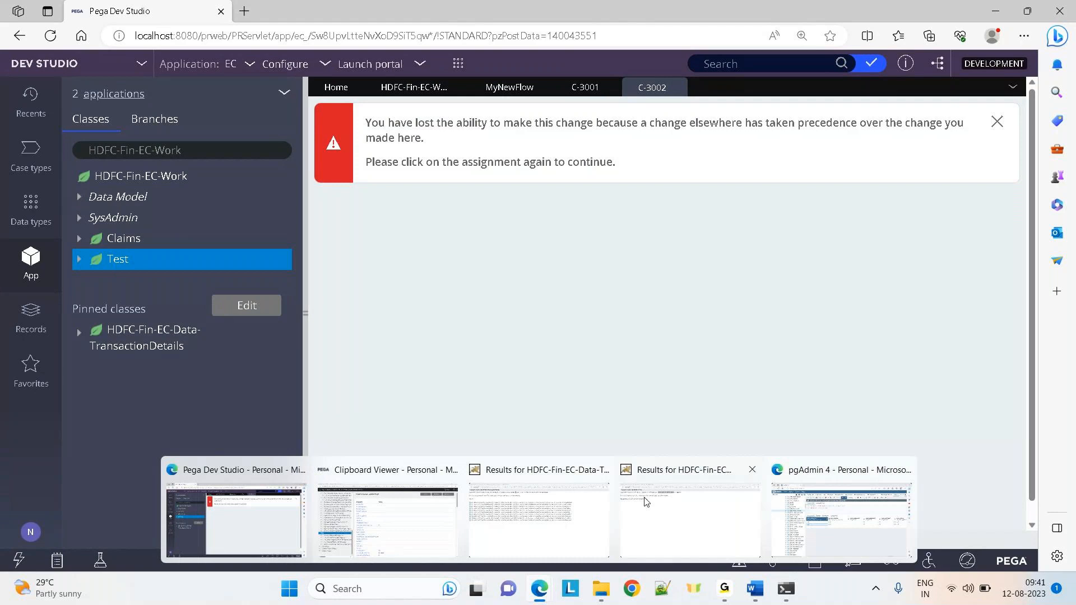
click(841, 513)
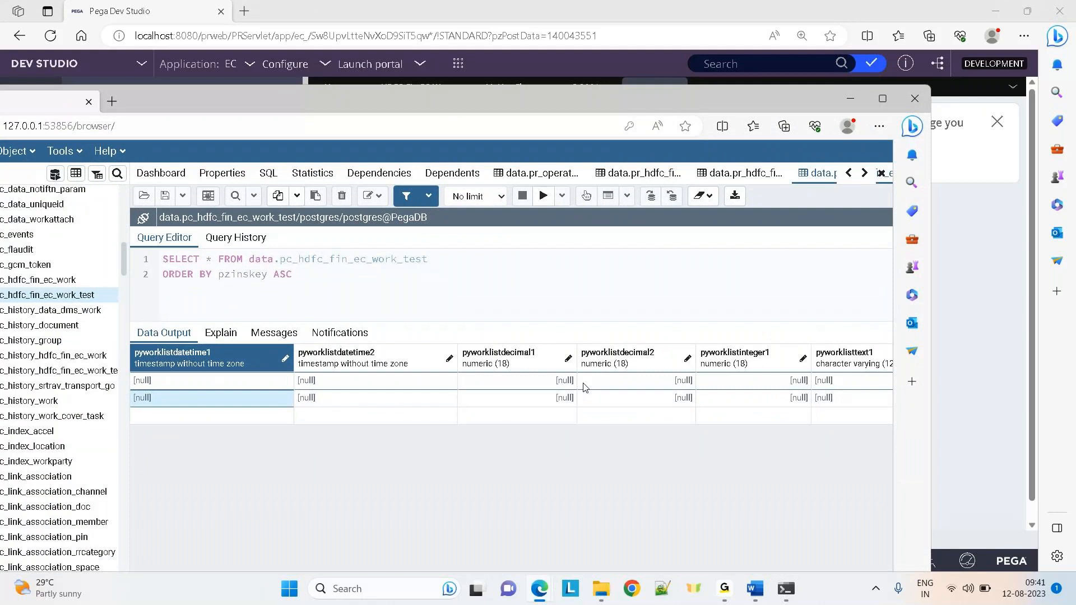
key(alt+Tab)
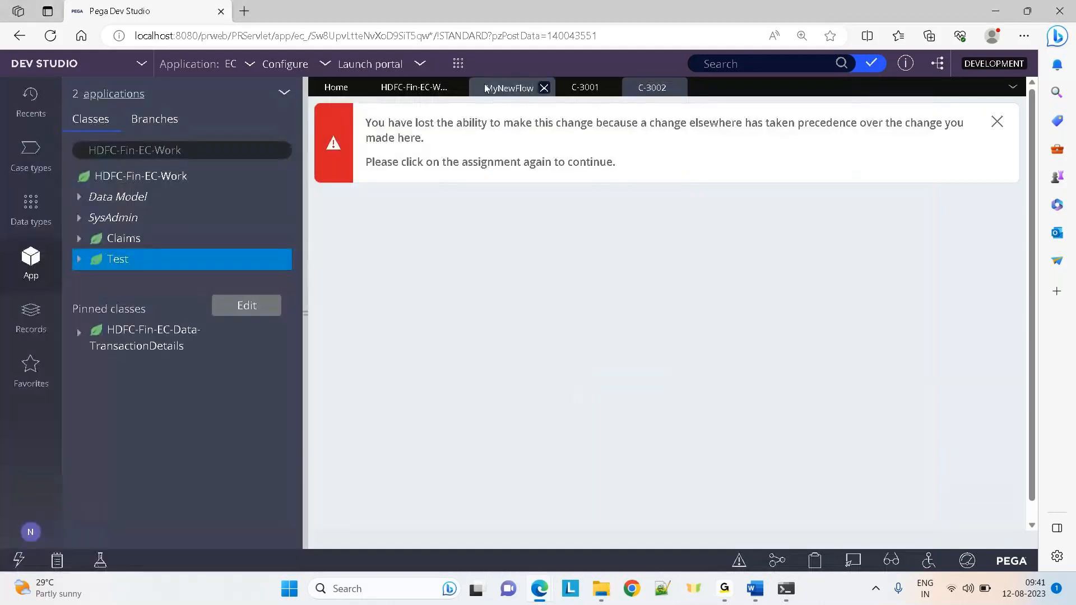
click(379, 94)
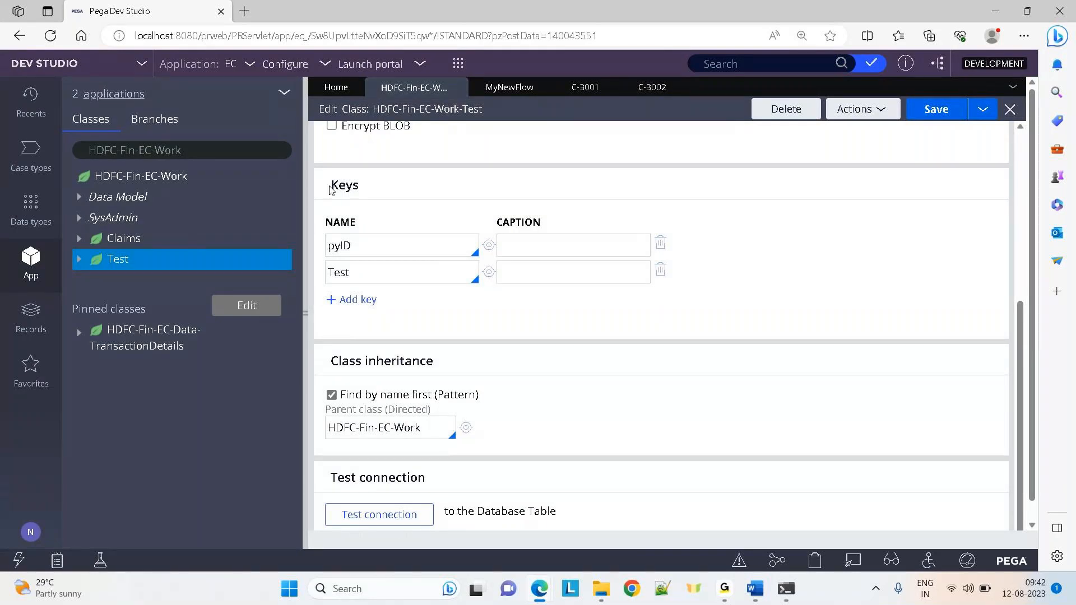
drag(329, 189, 440, 297)
click(454, 312)
click(580, 88)
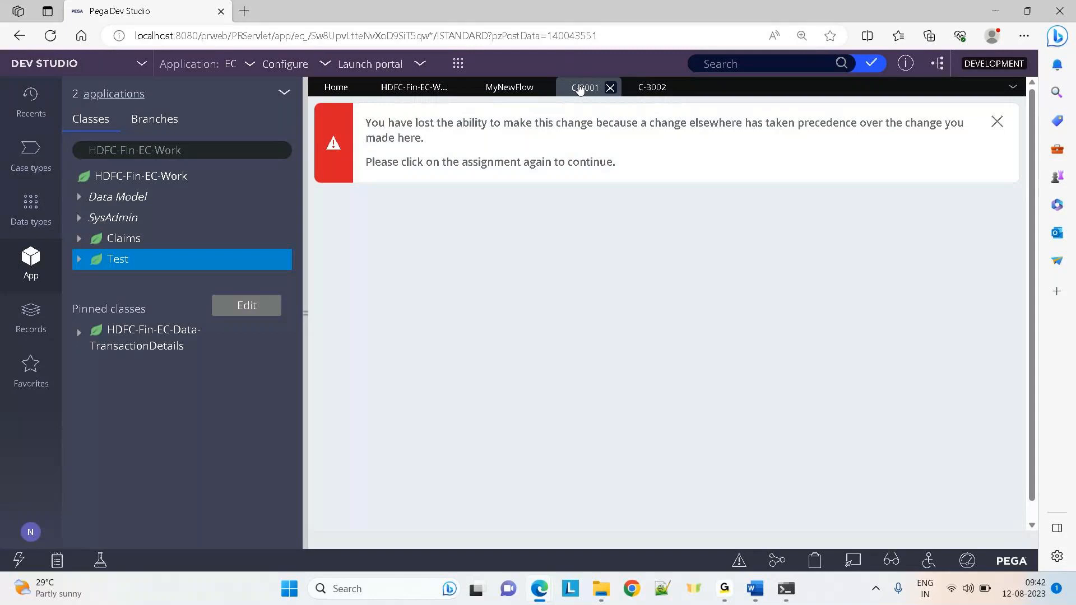
click(415, 90)
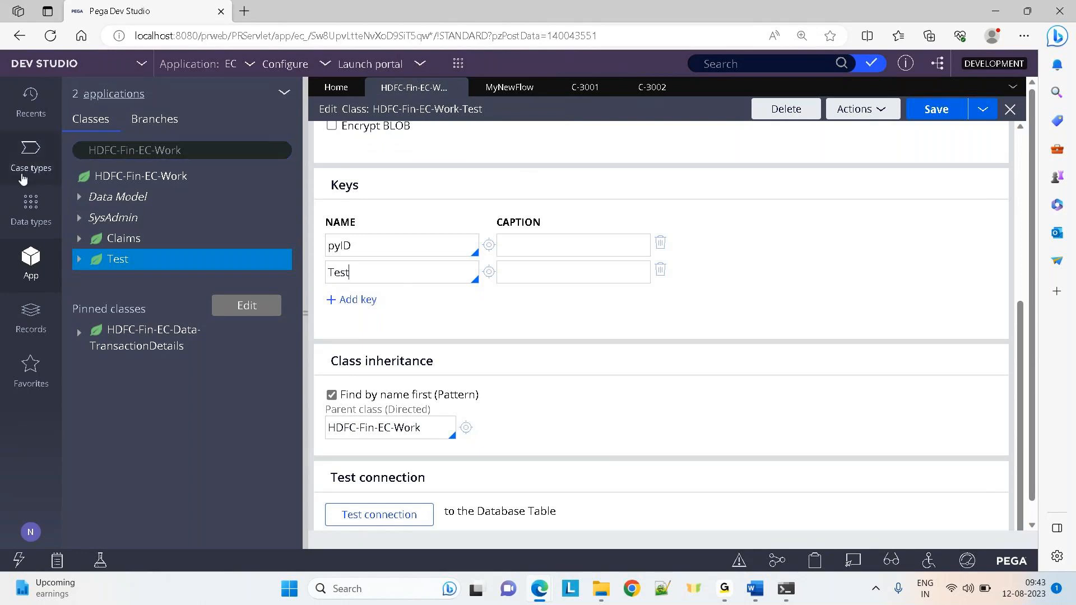
Open TransactionDetails from Data types and create a Testcol field of type Text (single line)
click(29, 206)
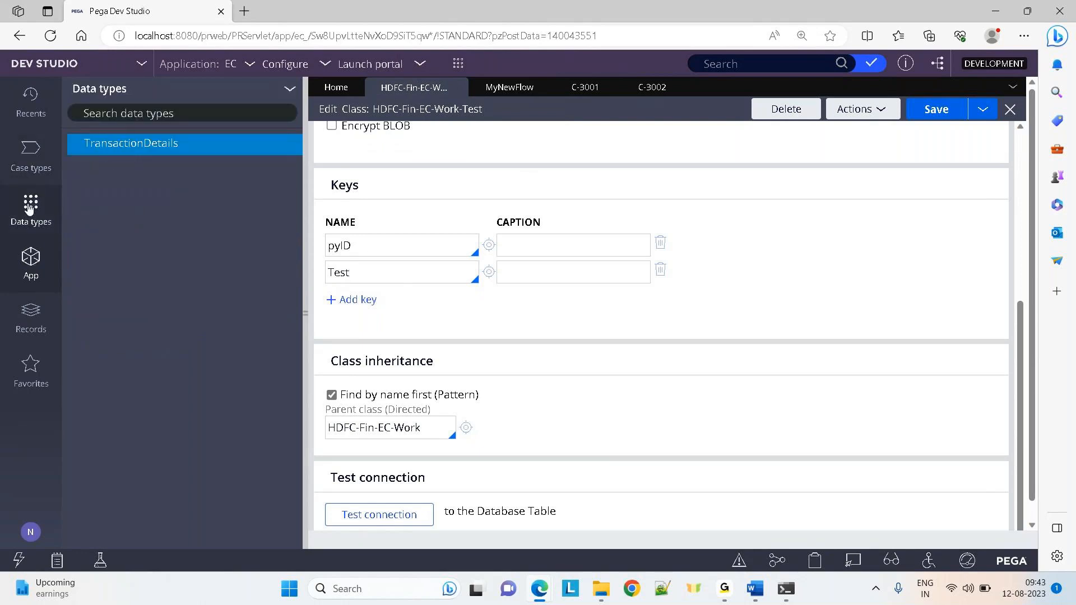
click(110, 145)
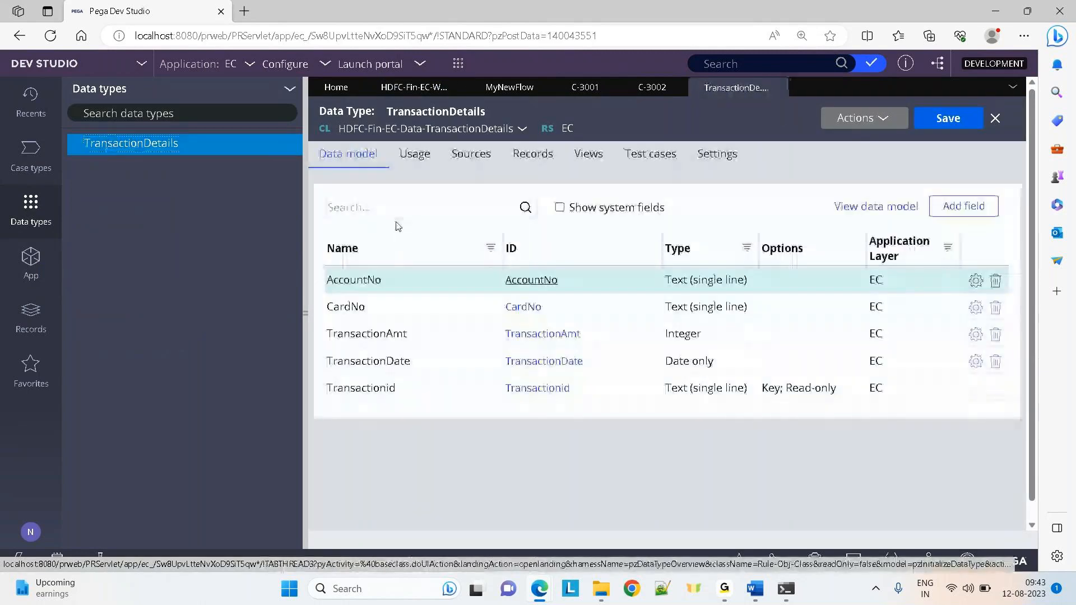
click(305, 312)
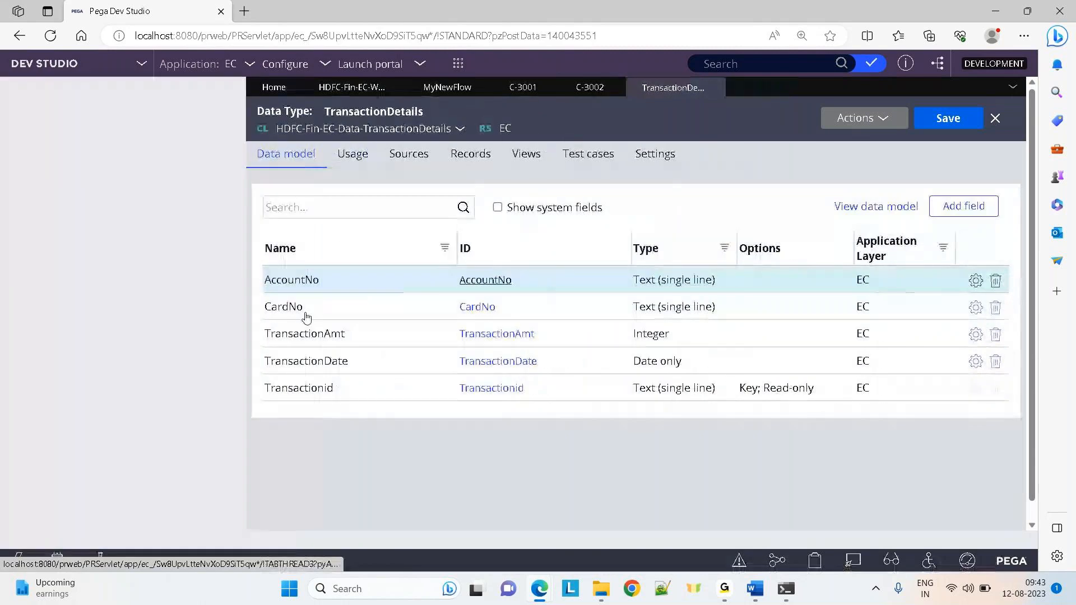
click(969, 209)
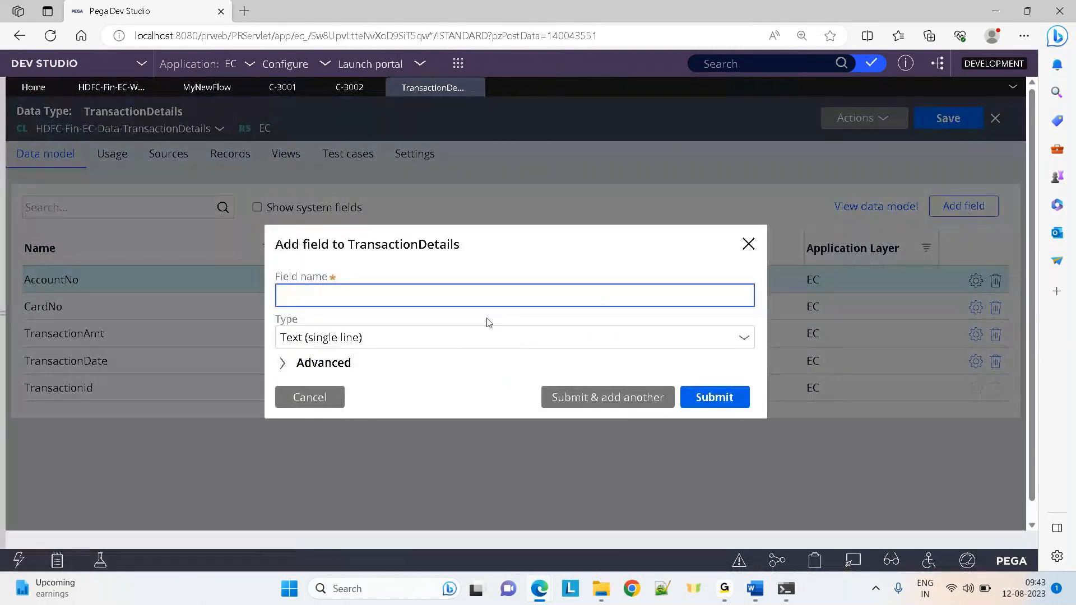
text(Testcol)
click(715, 397)
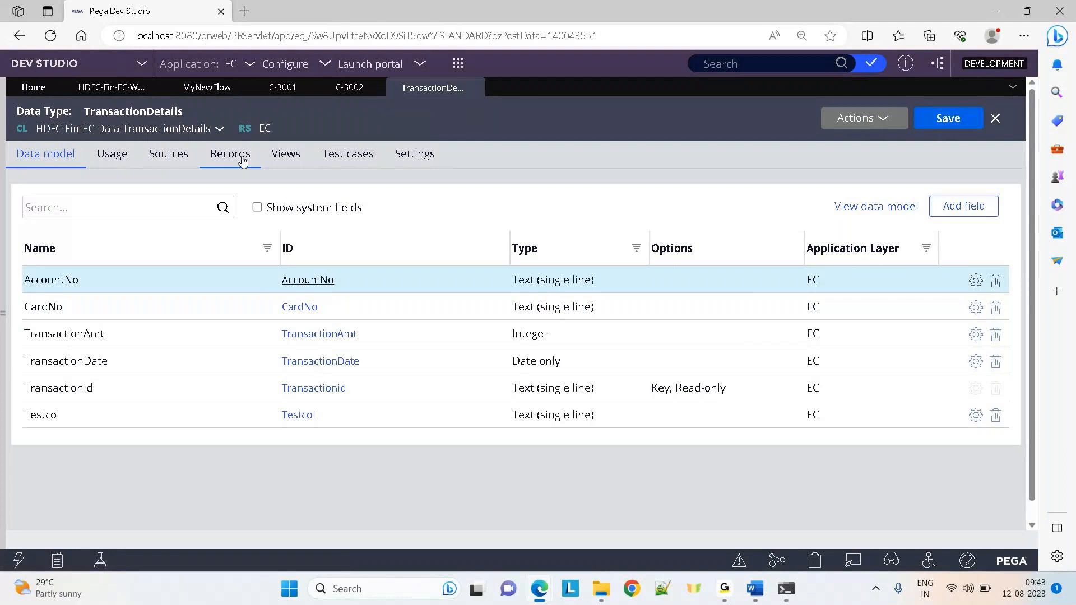
Refresh the TransactionDetails records, check record 1111's empty Testcol box, and return to the Data model
click(242, 161)
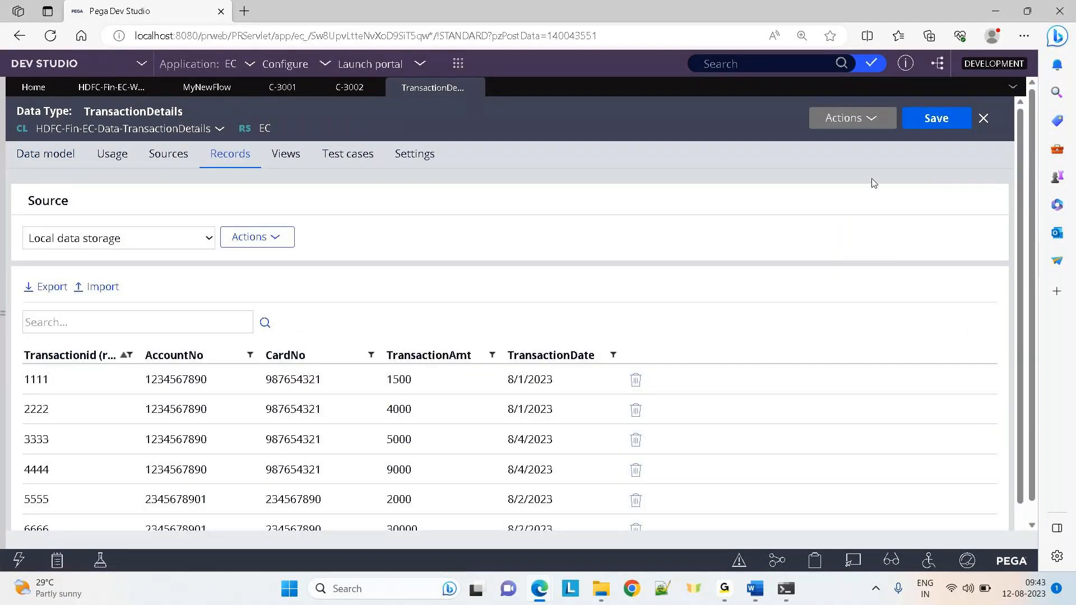
click(845, 119)
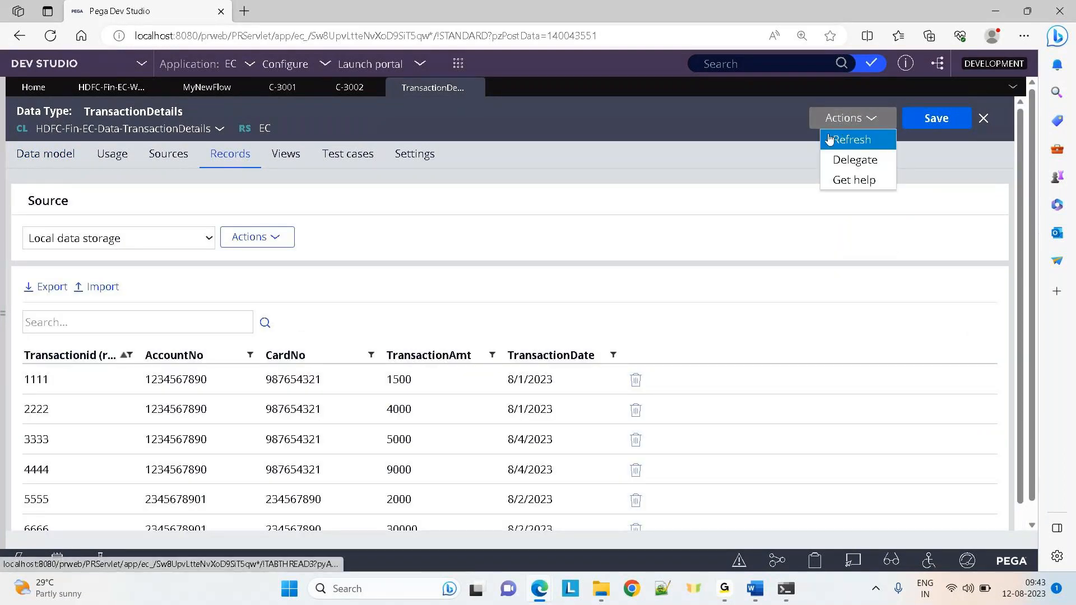
click(829, 138)
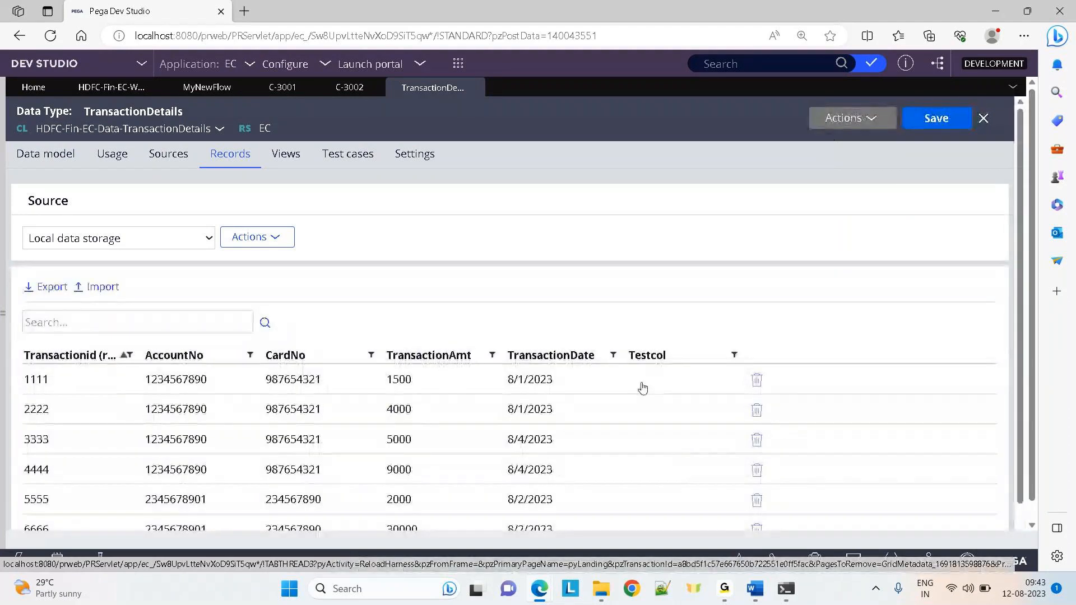
click(643, 387)
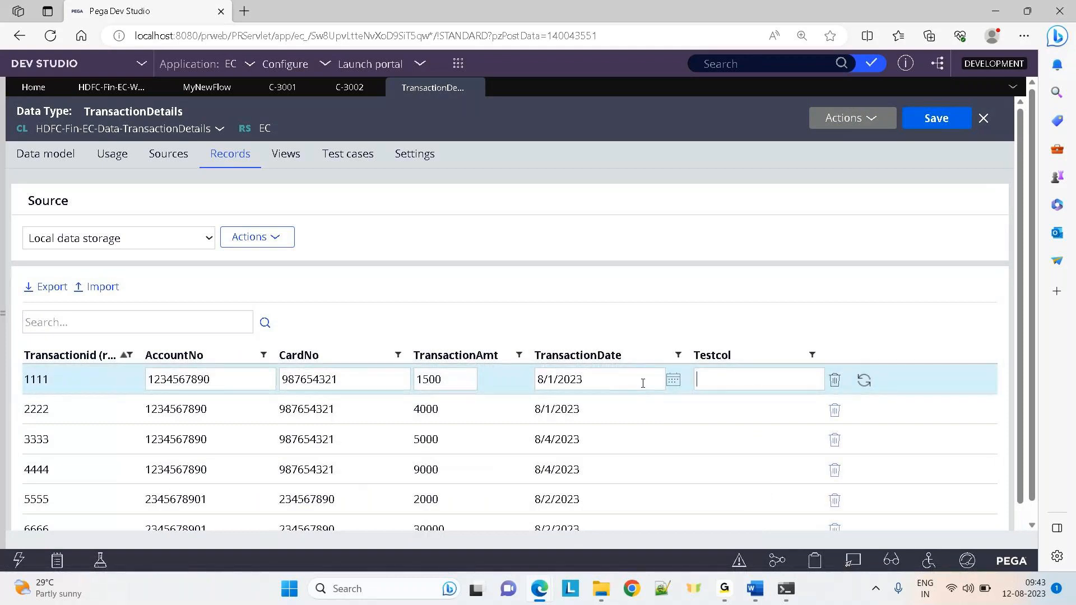
click(54, 164)
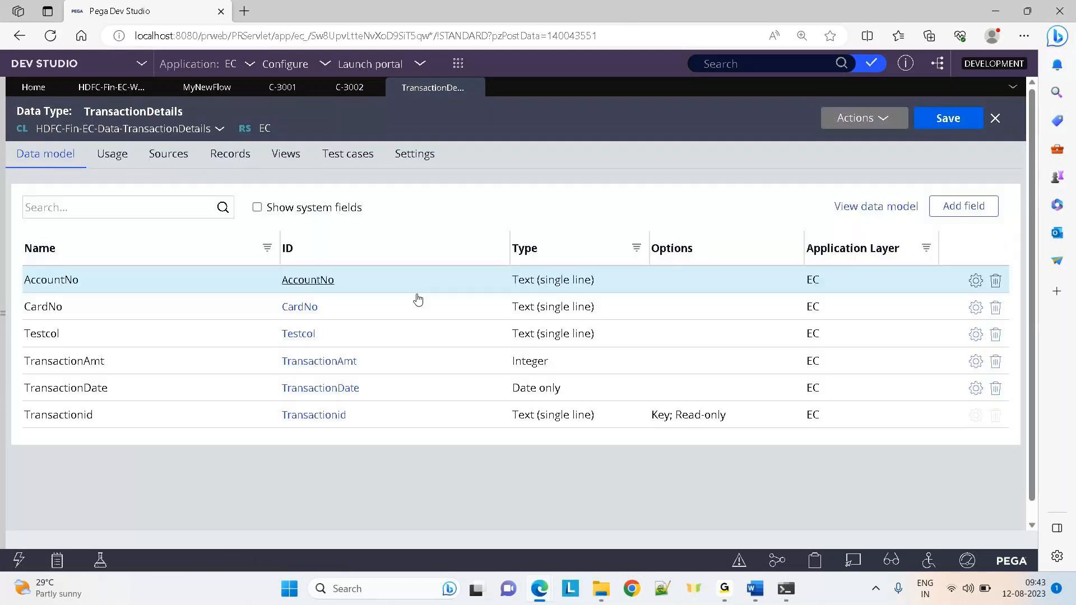
Delete the Testcol field and refresh the TransactionDetails records with Actions > Refresh
click(996, 335)
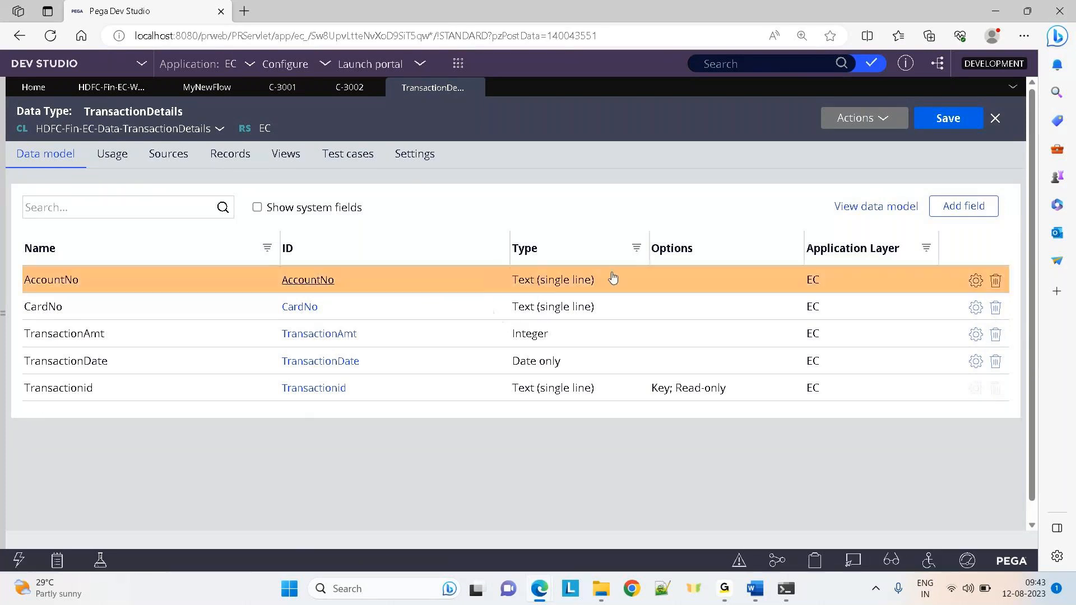
click(245, 165)
click(841, 120)
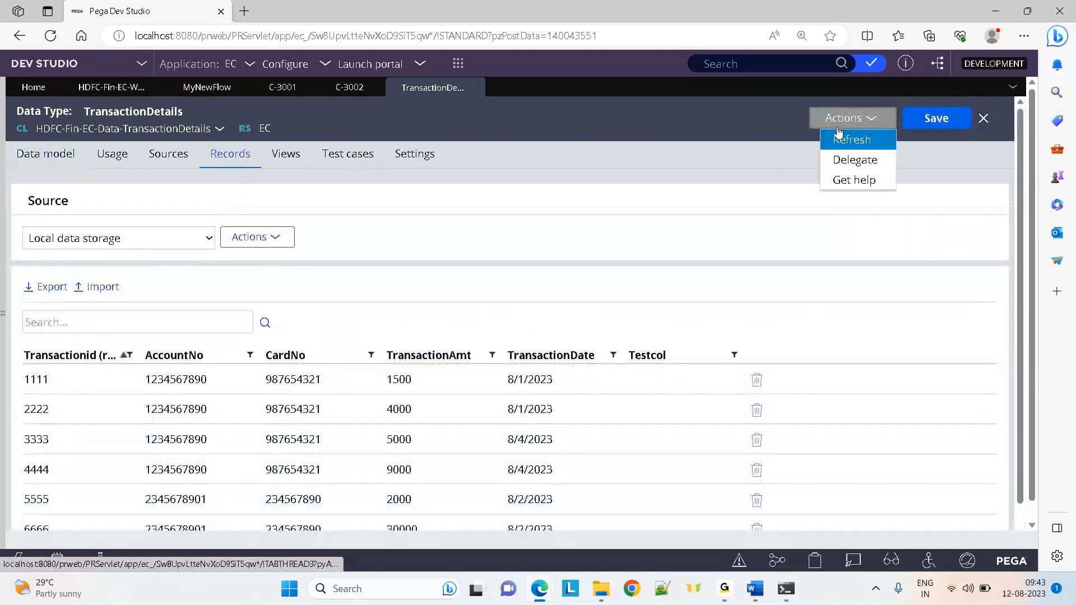
click(837, 135)
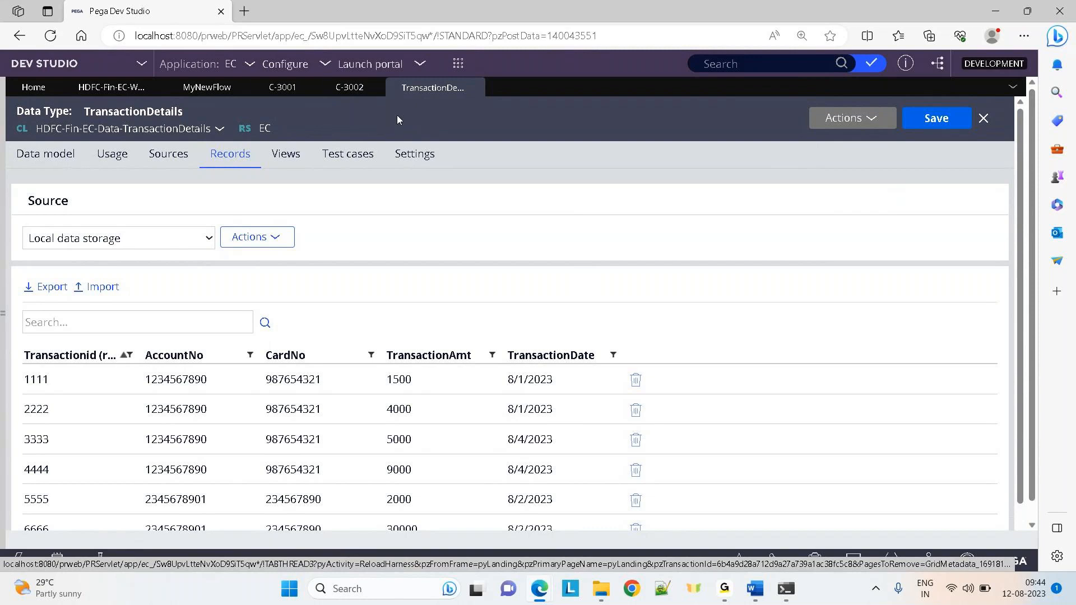
Close the C-3001, C-3002, TransactionDetails, MyNewFlow and HDFC-Fin-EC-Work-Test tabs
click(271, 88)
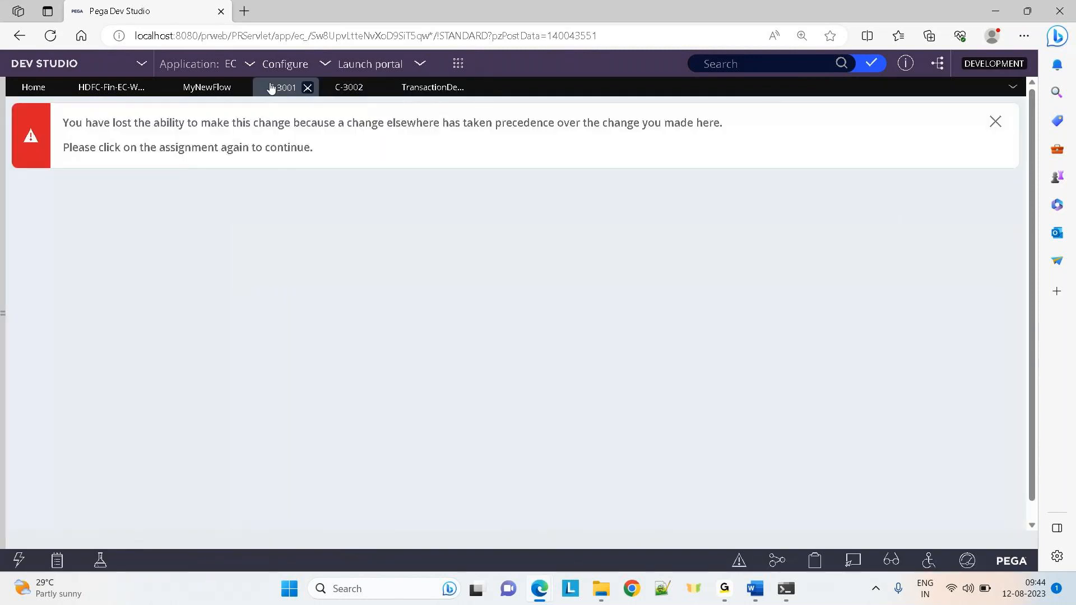
click(308, 88)
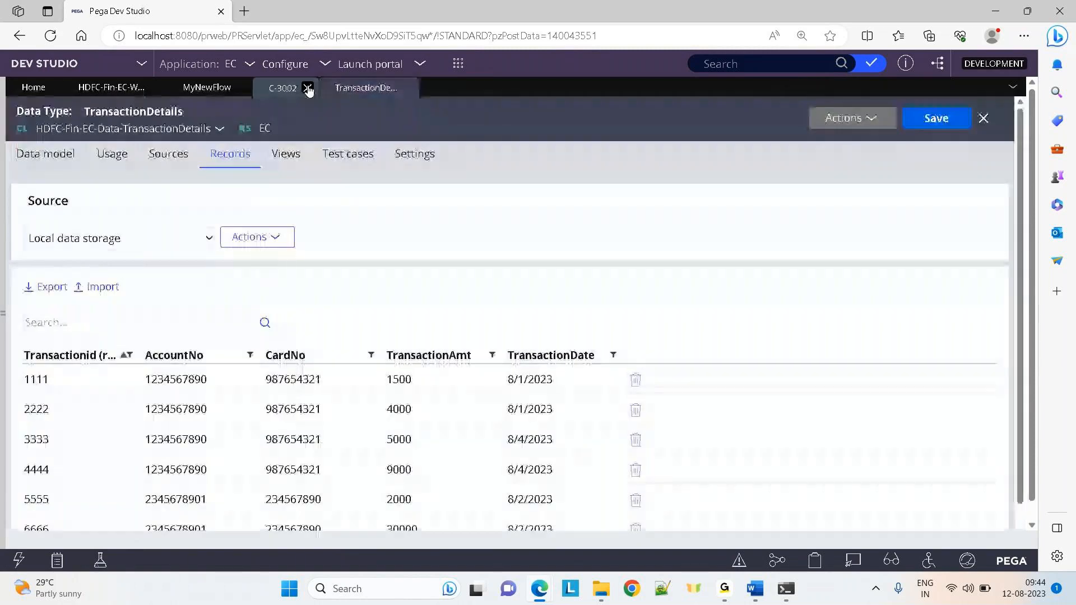
click(308, 89)
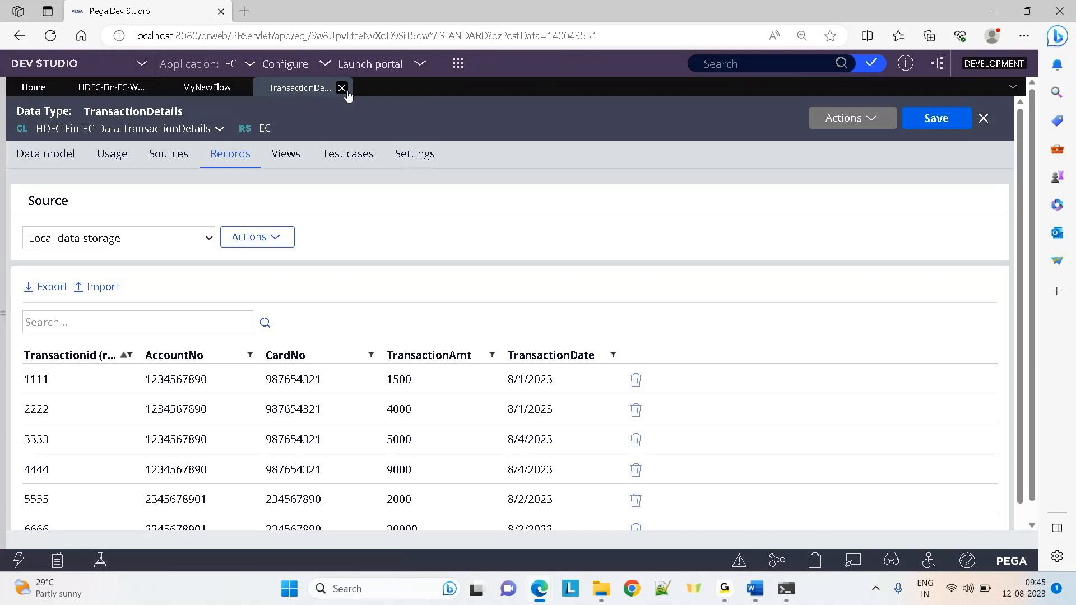
click(341, 88)
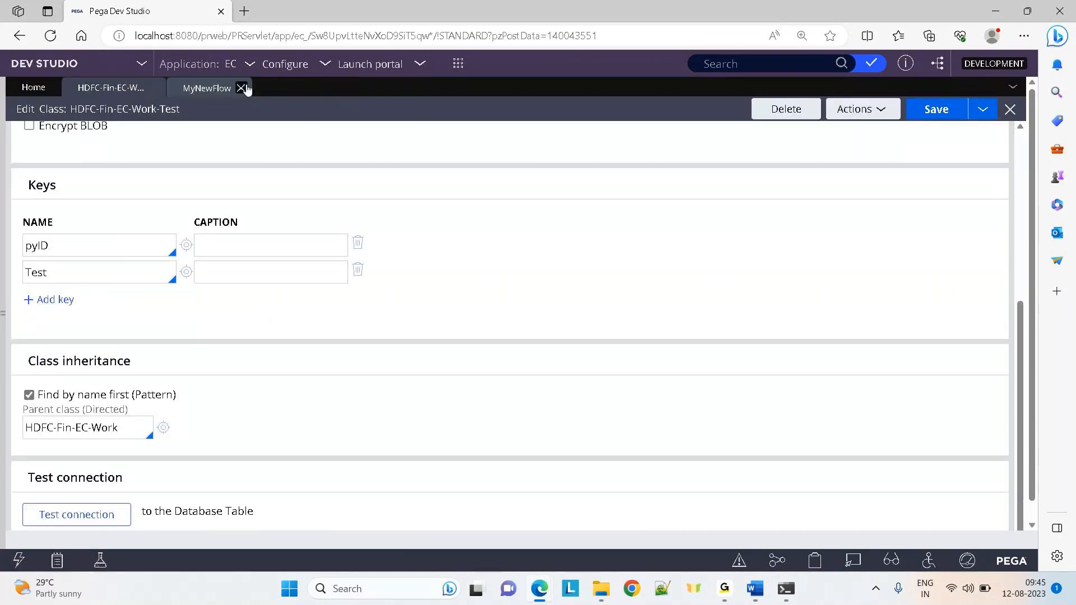
click(242, 88)
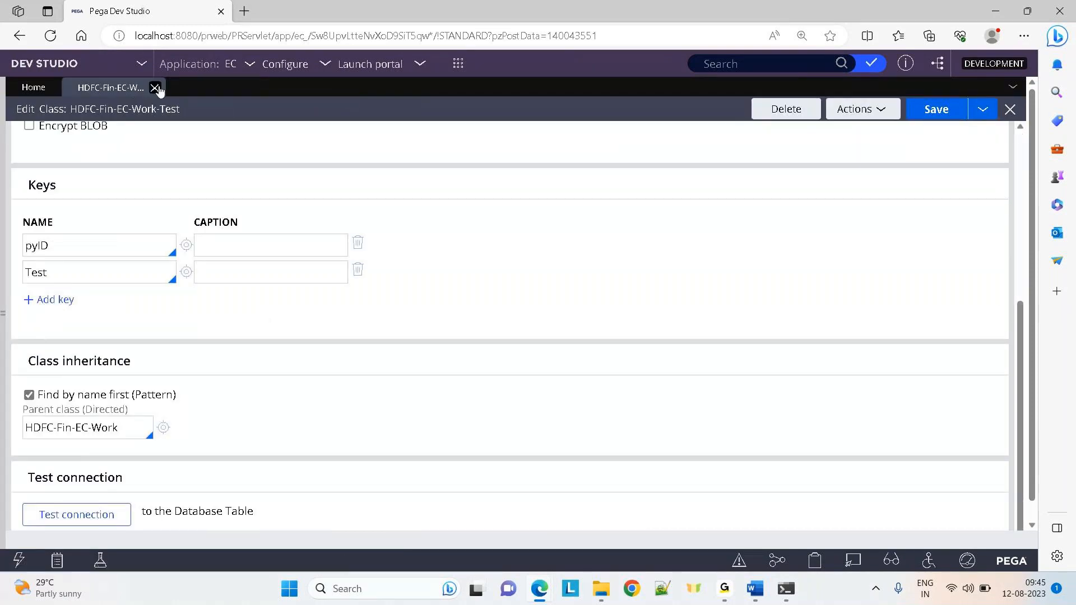
click(155, 88)
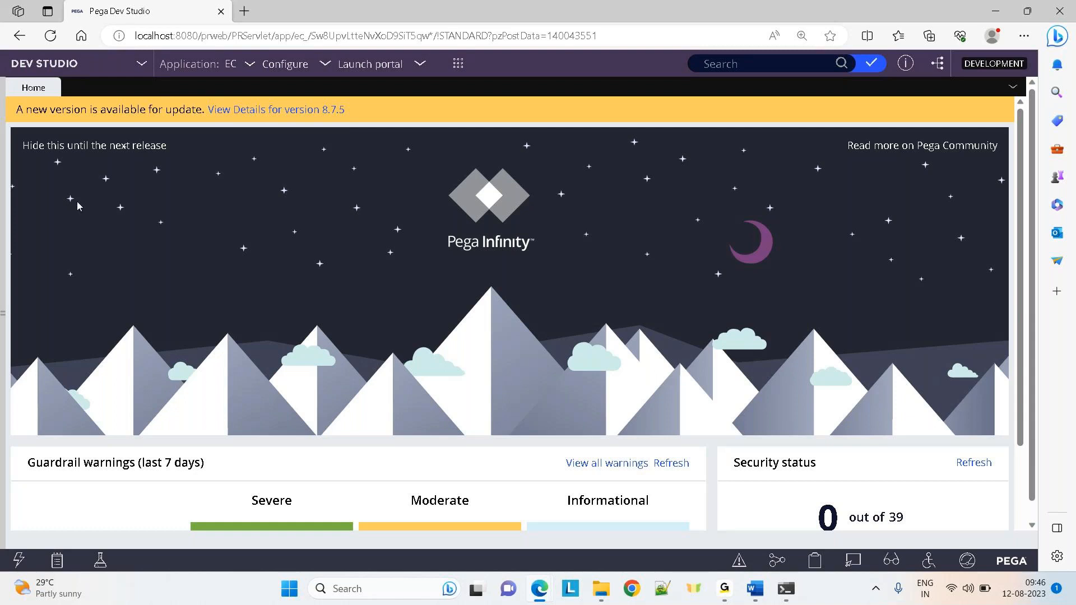
Expand the left Data types panel, showing TransactionDetails as the only data type
click(3, 311)
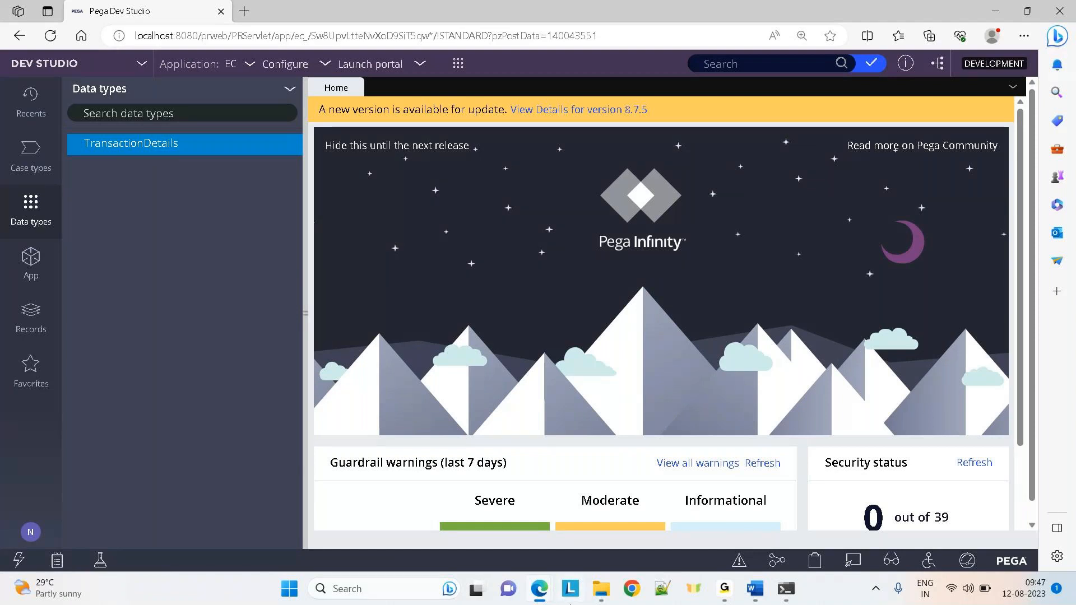
In pgAdmin, browse and select all rows of pc_hdfc_fin_ec_work_test, then reopen TransactionDetails in Pega
mouse_move(550, 589)
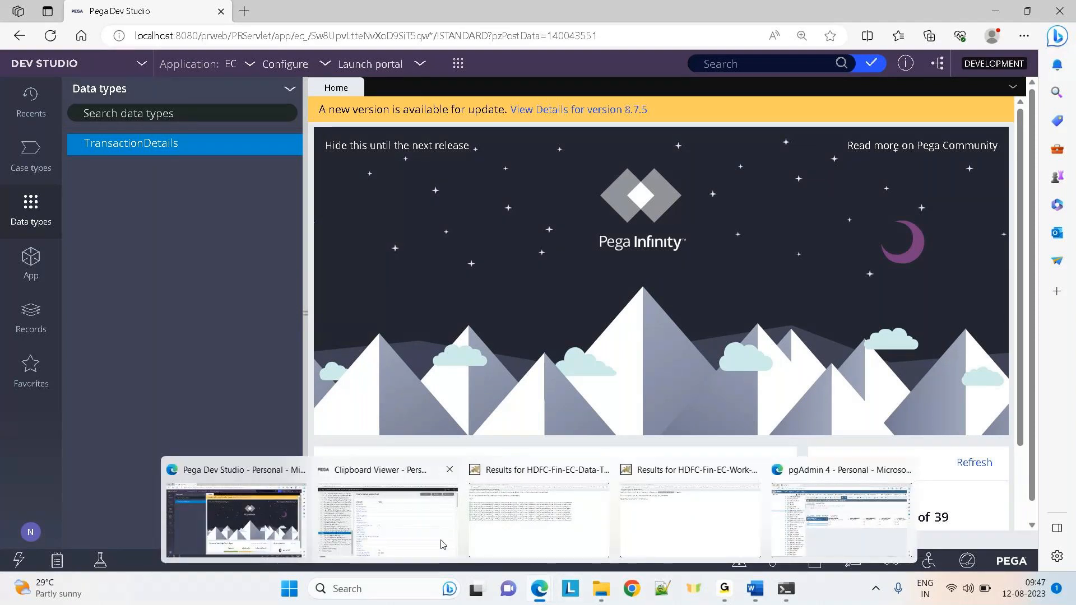
click(841, 521)
click(86, 296)
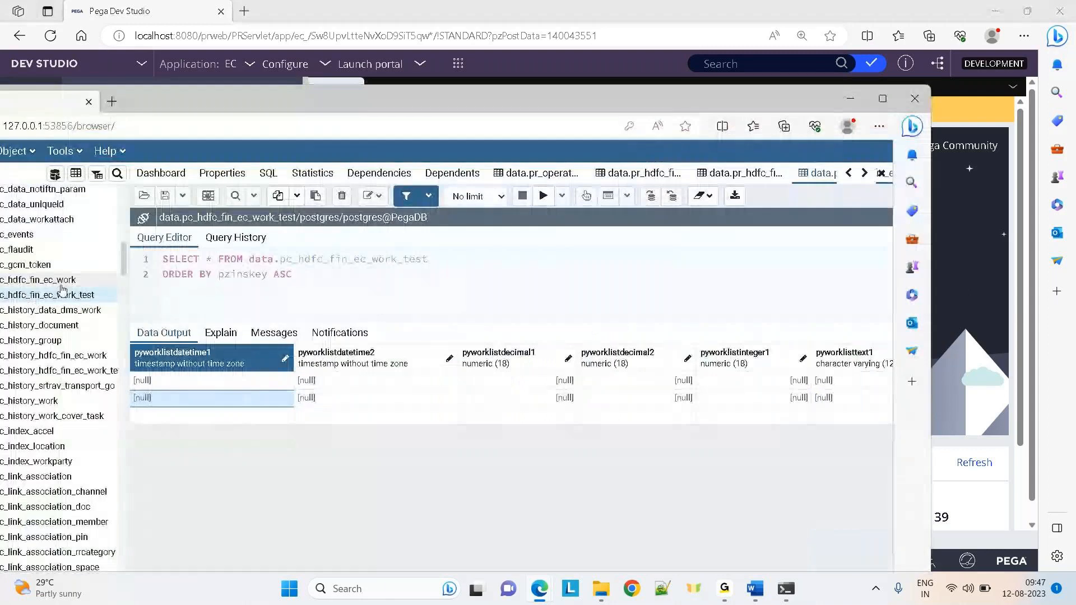
click(879, 108)
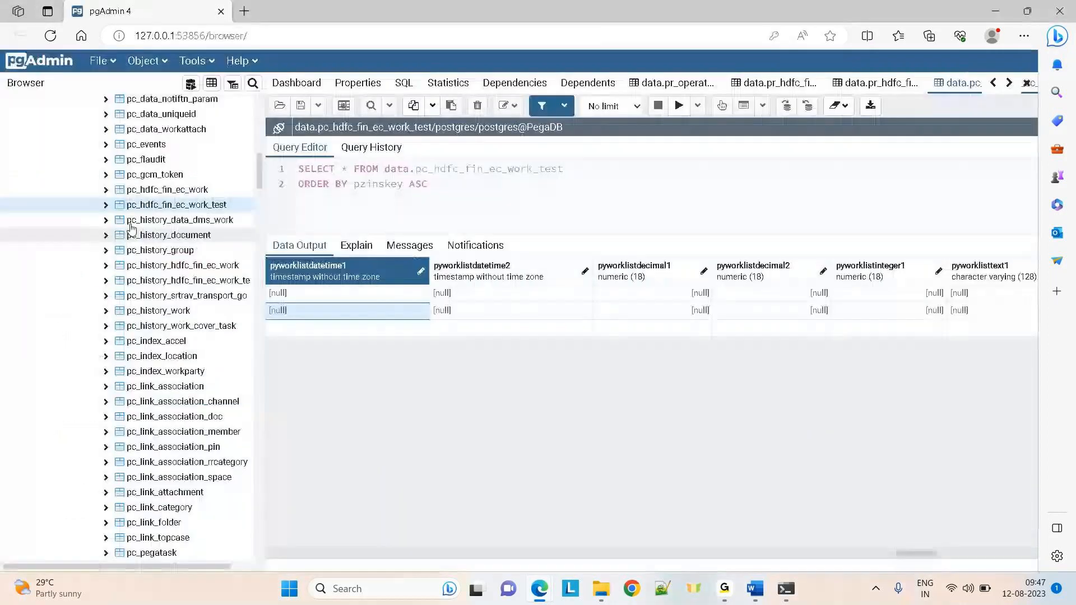
drag(254, 150, 252, 121)
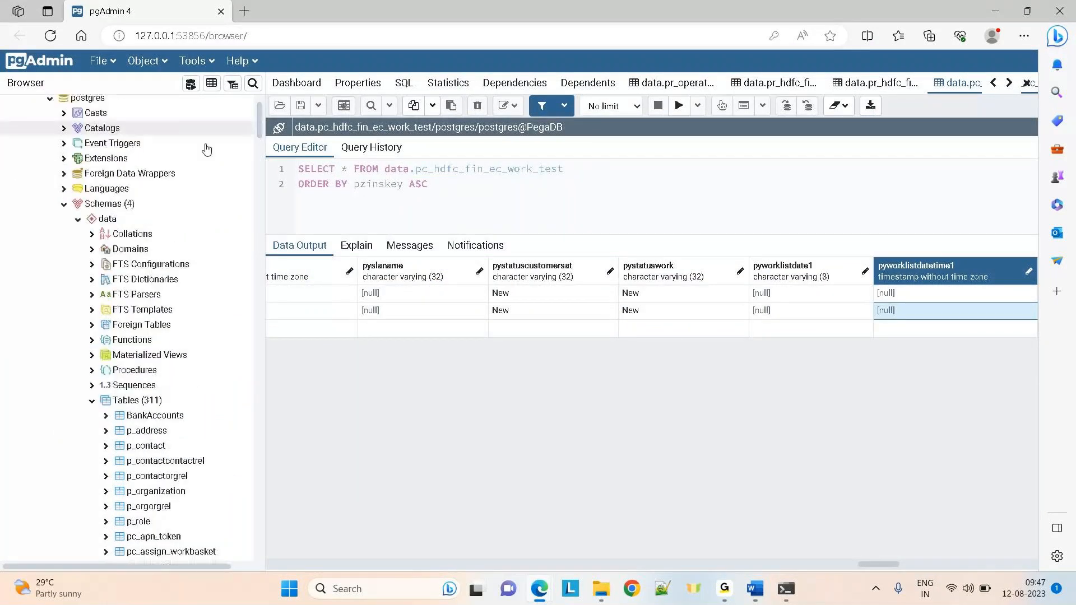
right_click(126, 405)
mouse_move(246, 415)
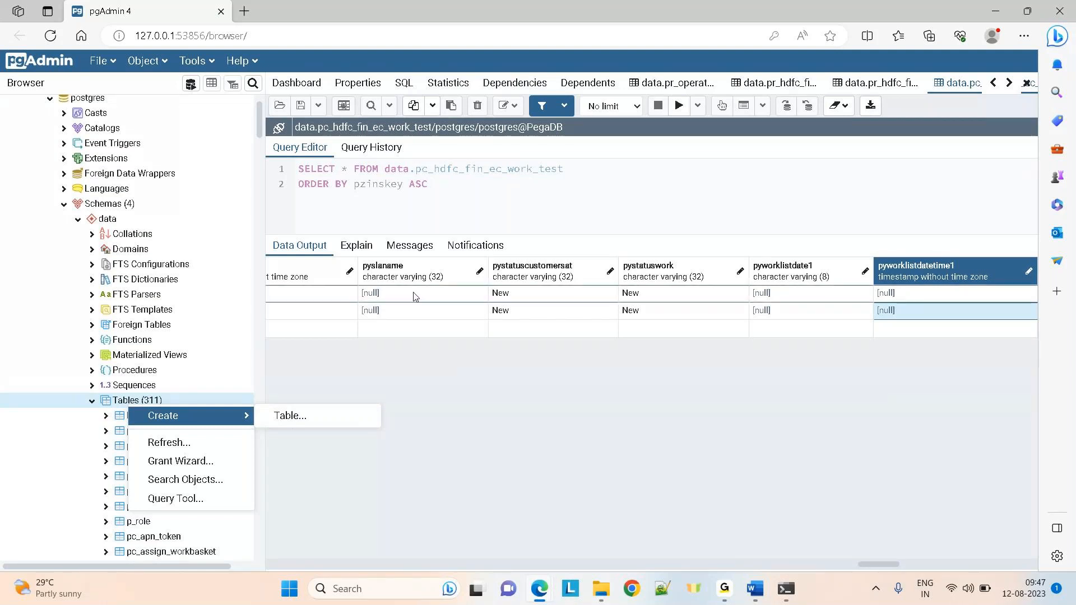
click(390, 297)
key(ctrl+a)
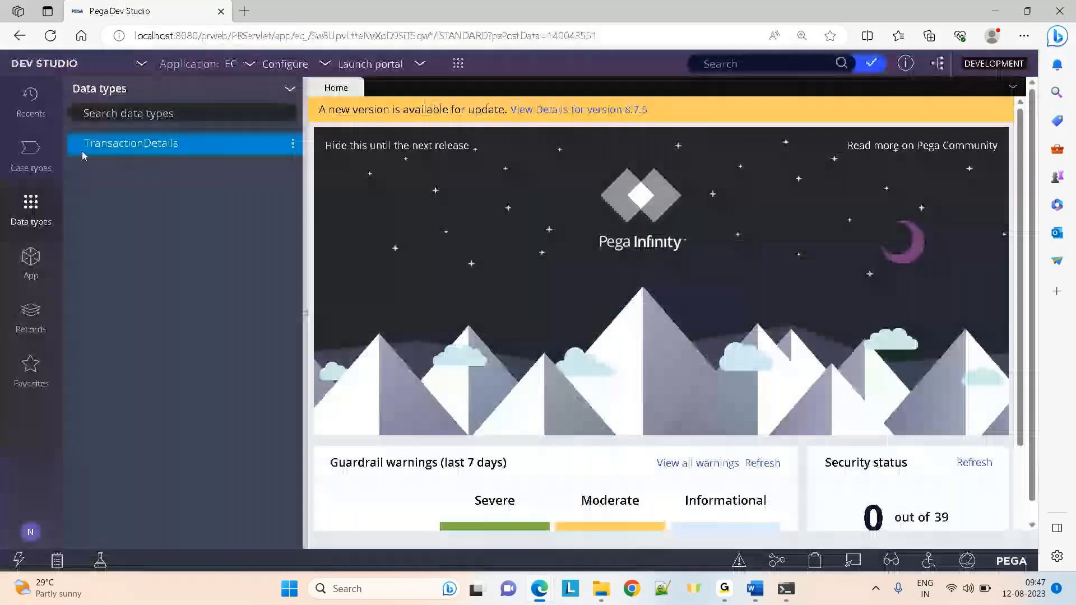
click(108, 145)
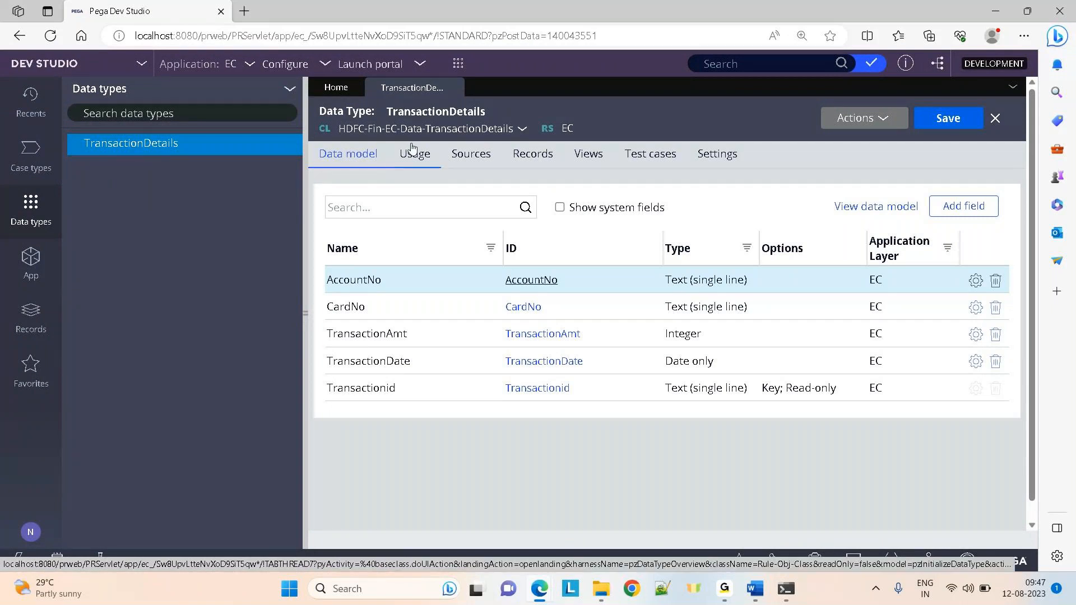
View TransactionDetails records 1111 through 6666, then open the data type's class record
click(524, 153)
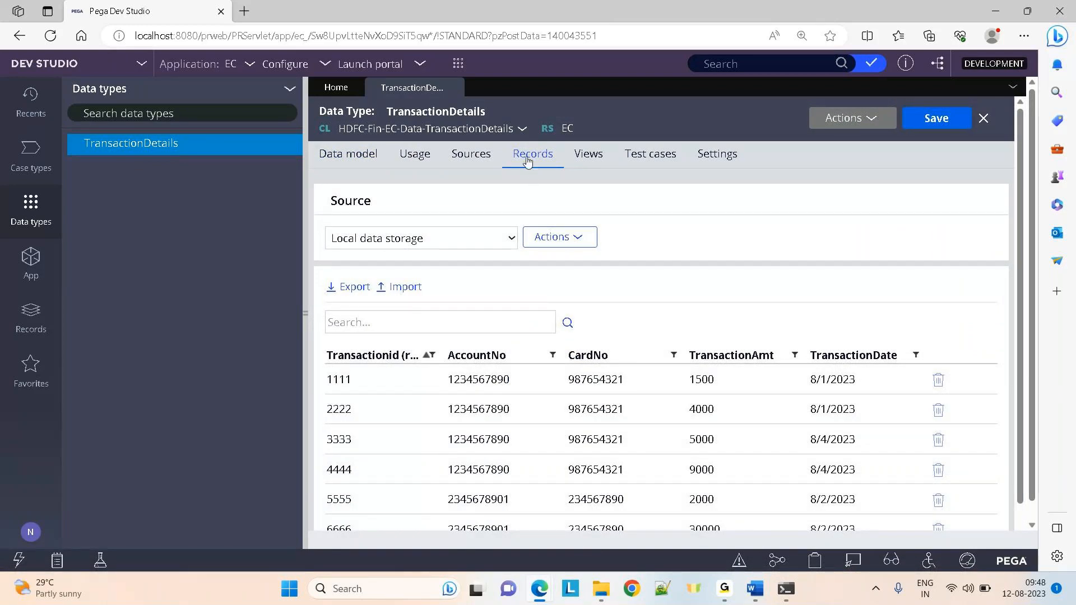
click(522, 129)
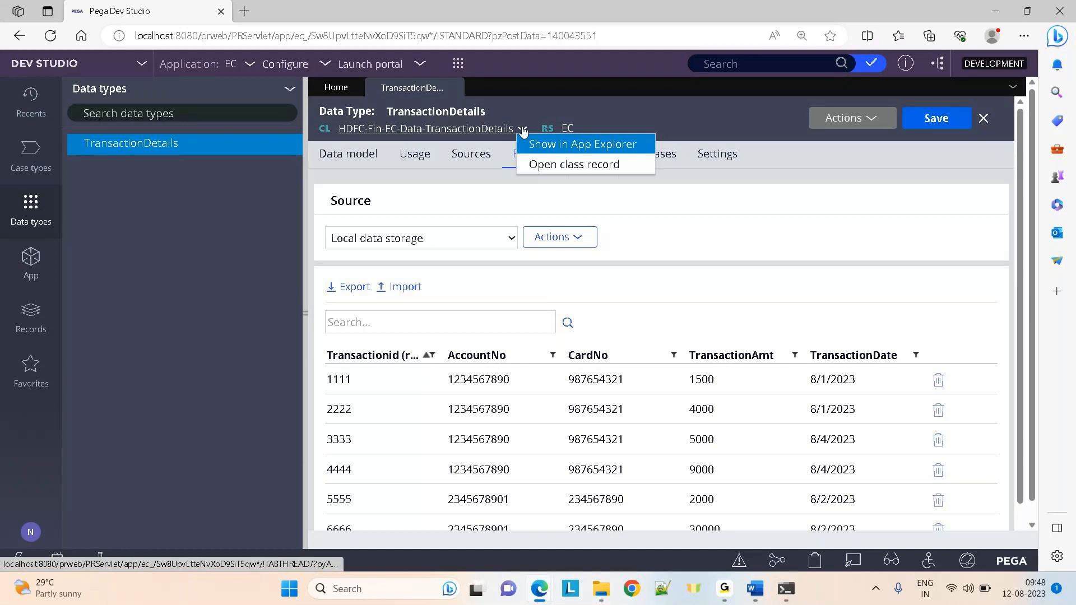
click(547, 162)
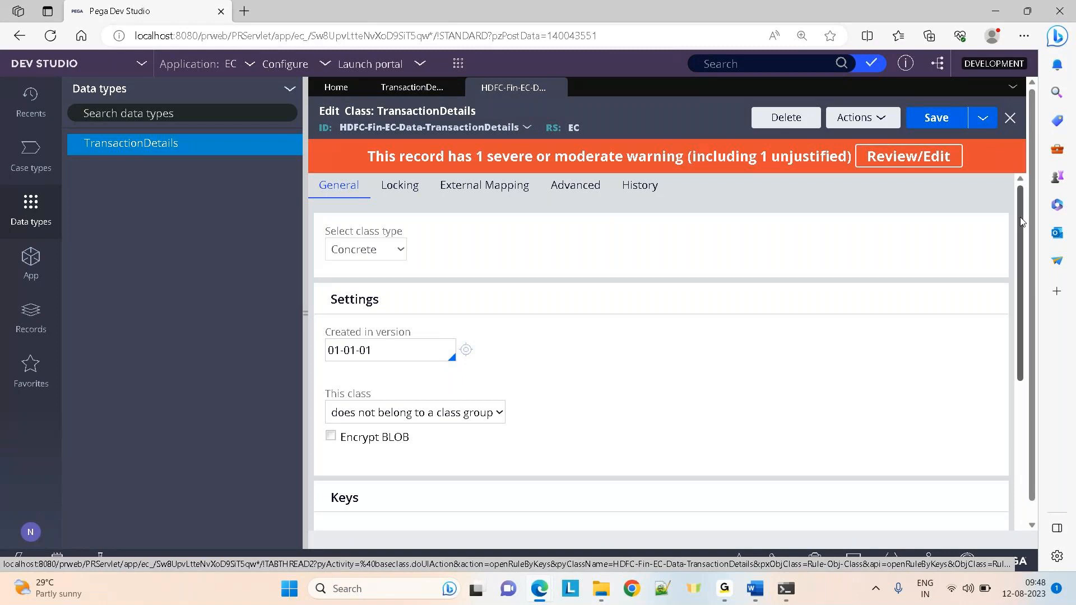
Dismiss the spelling suggestions and show the TransactionDetails data type's stored records
drag(1017, 243, 1022, 341)
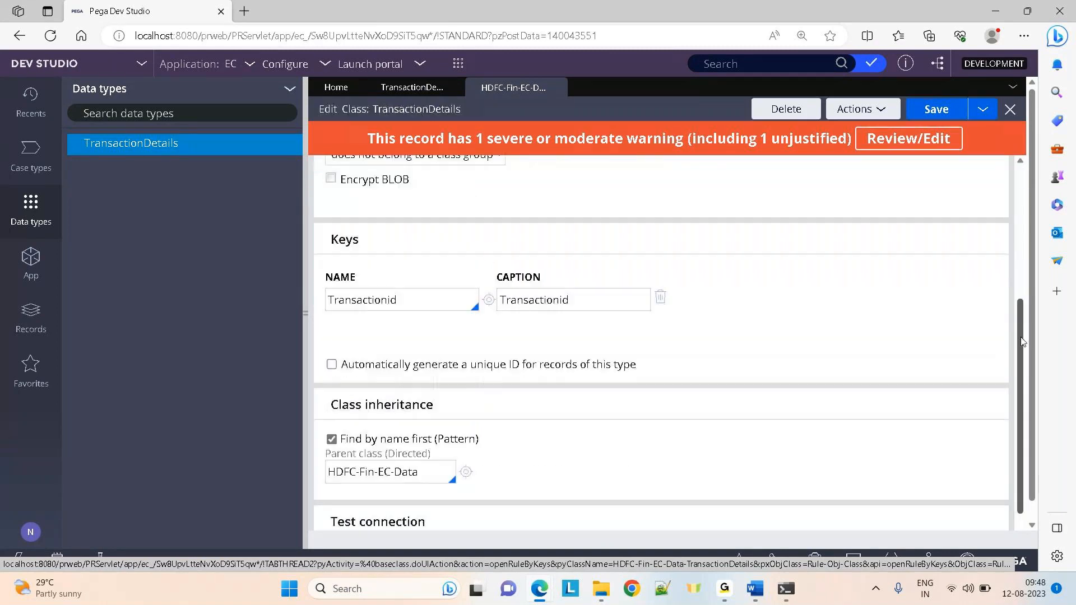
right_click(420, 301)
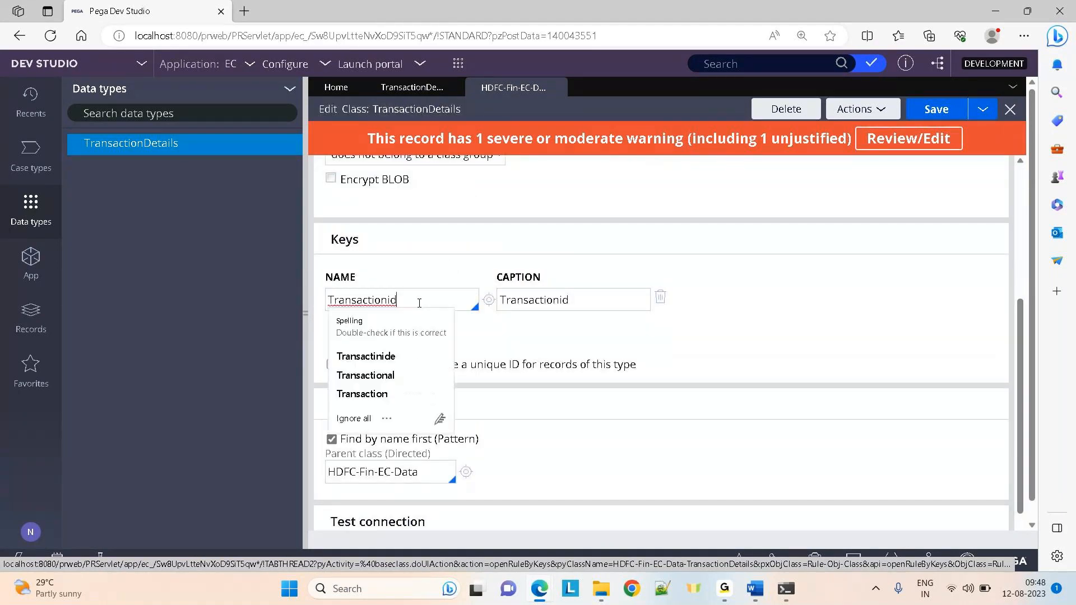
click(721, 297)
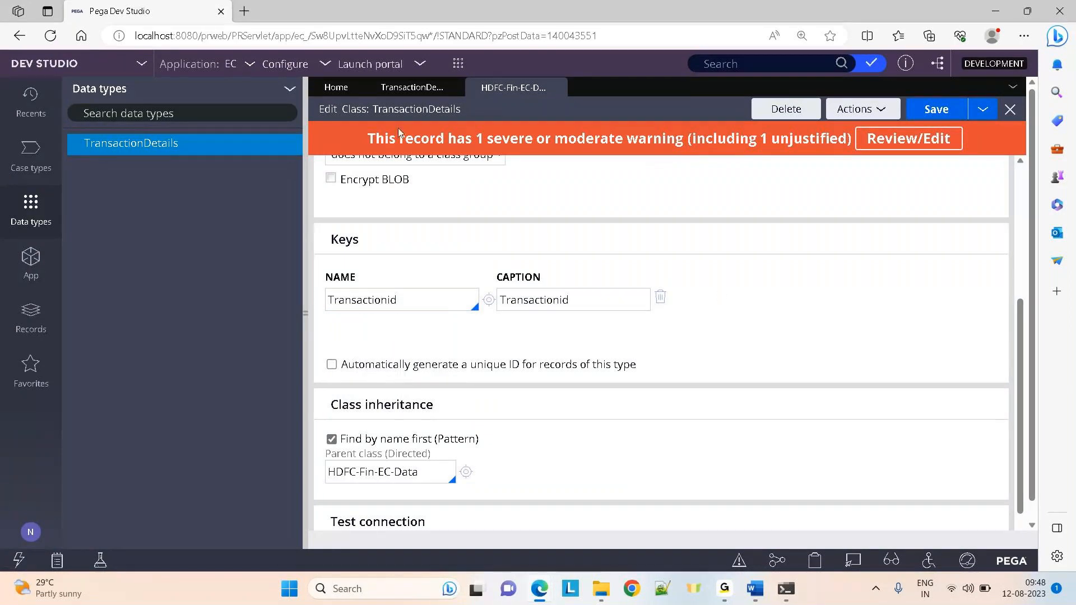
click(394, 88)
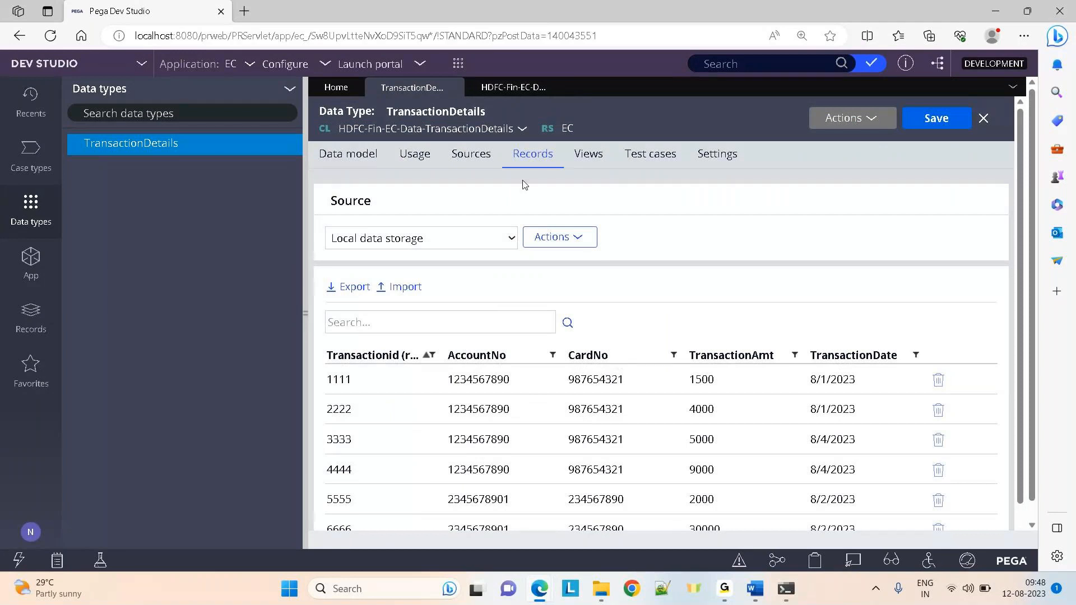
click(513, 87)
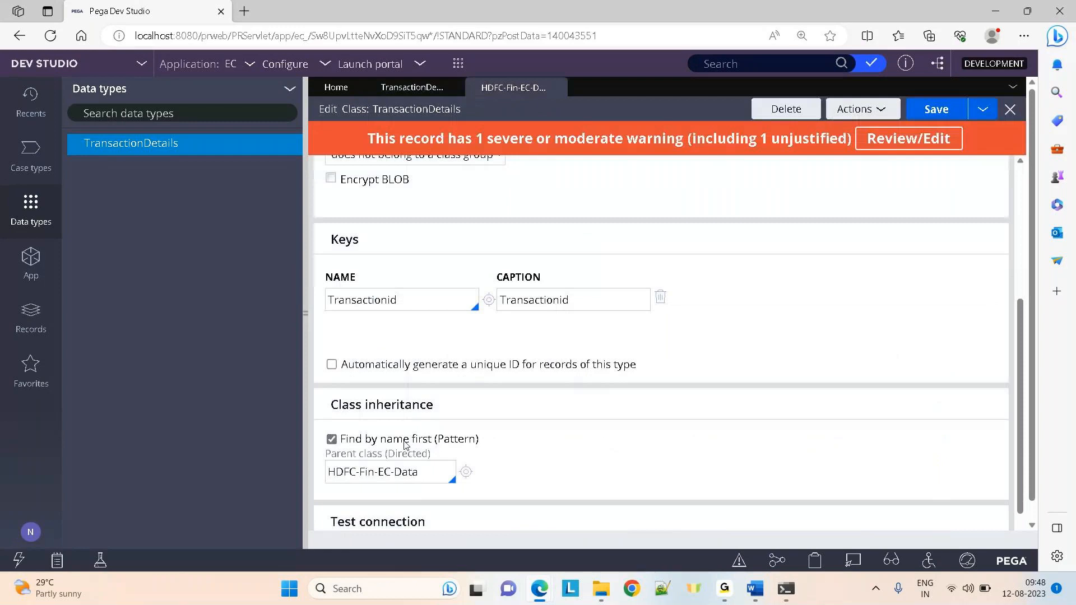
click(407, 90)
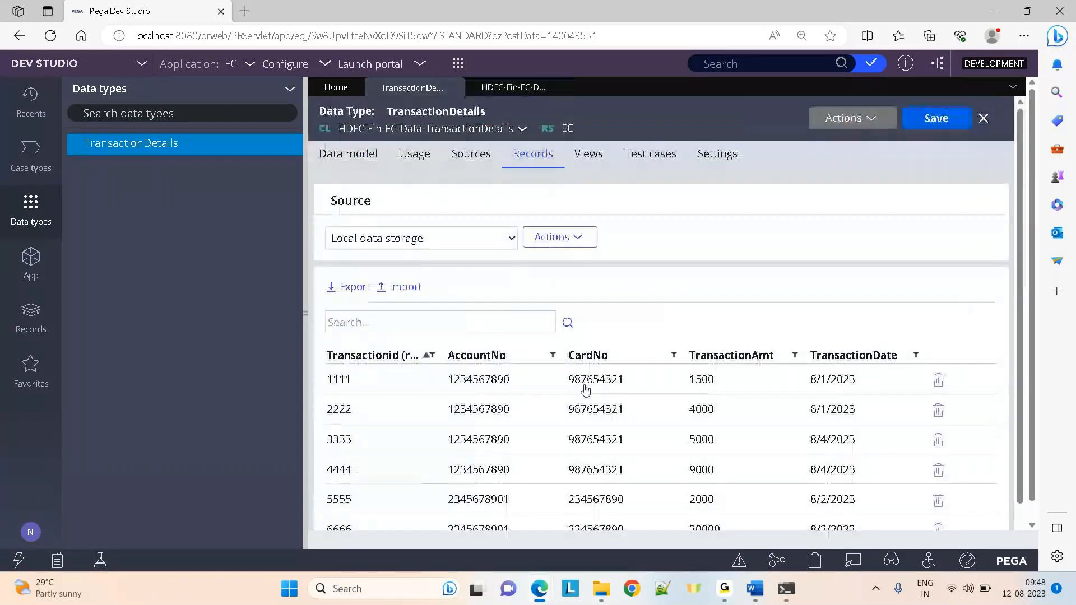
mouse_move(537, 598)
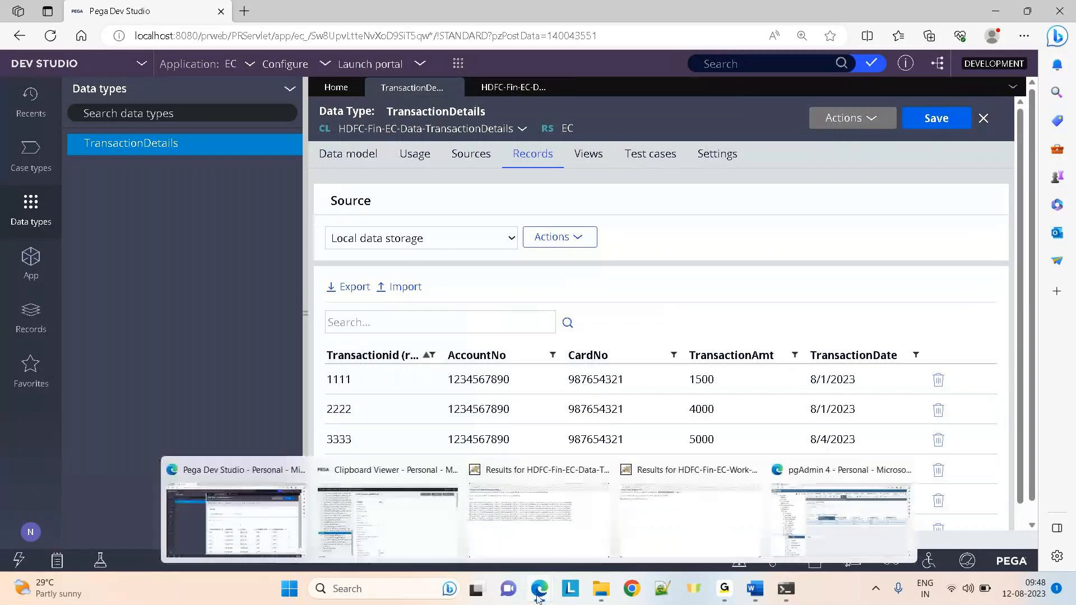
click(841, 513)
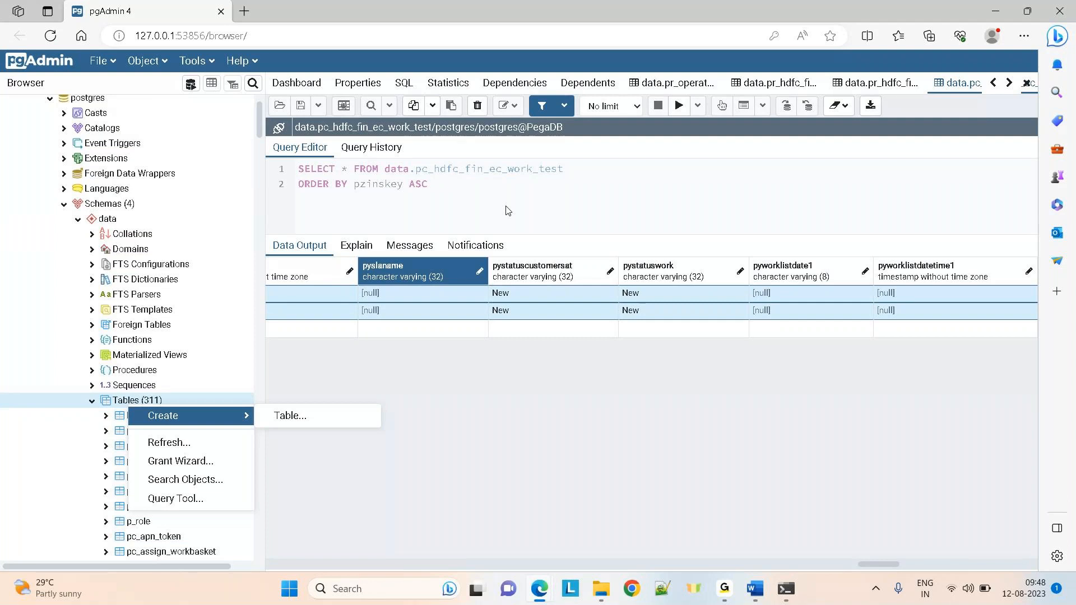
key(alt+Tab)
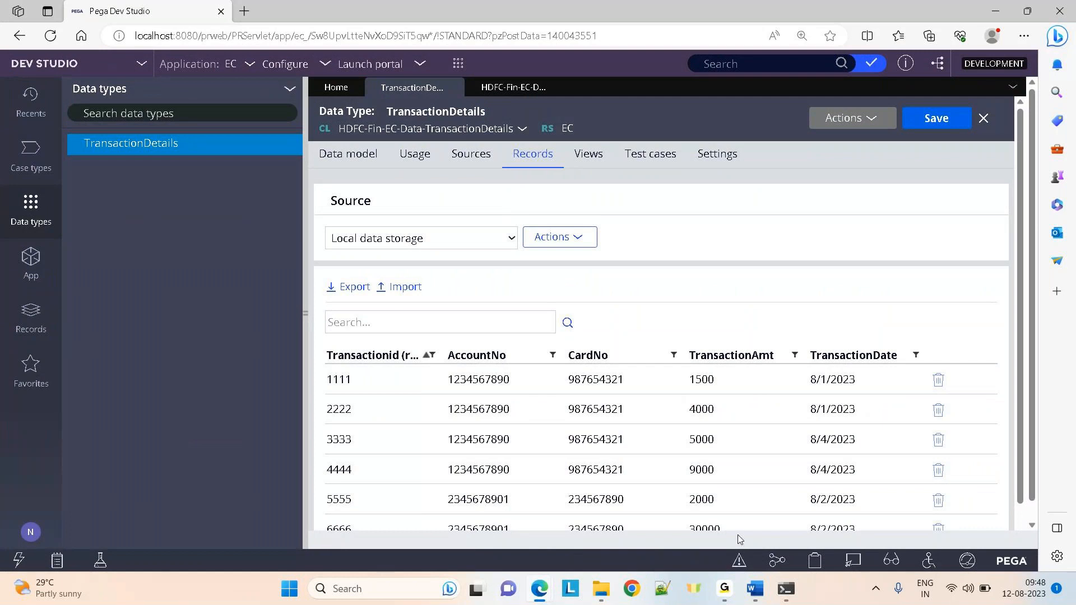
mouse_move(725, 588)
click(796, 527)
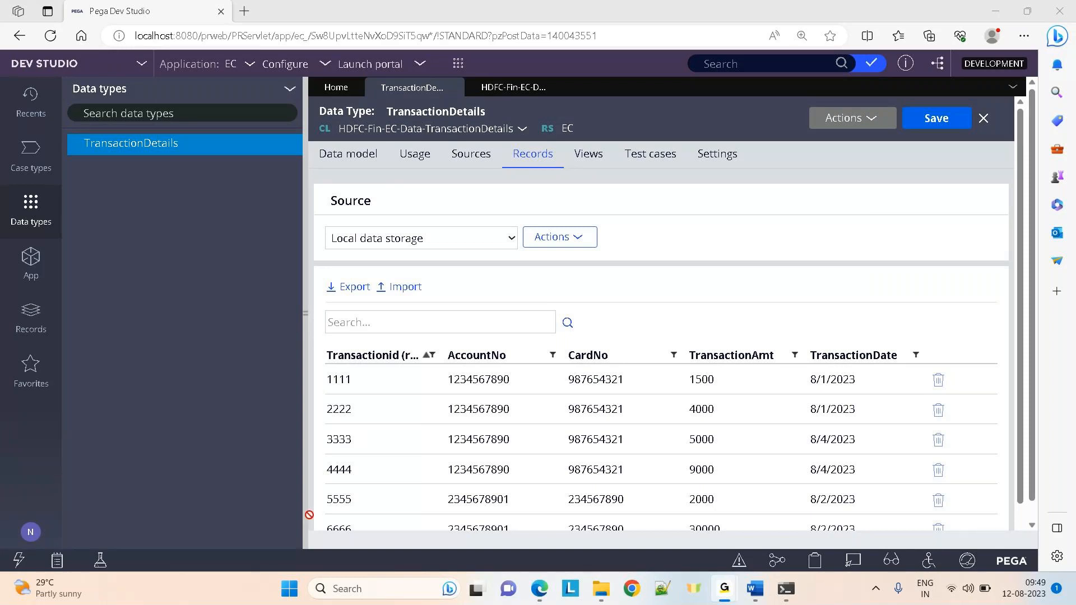
click(623, 93)
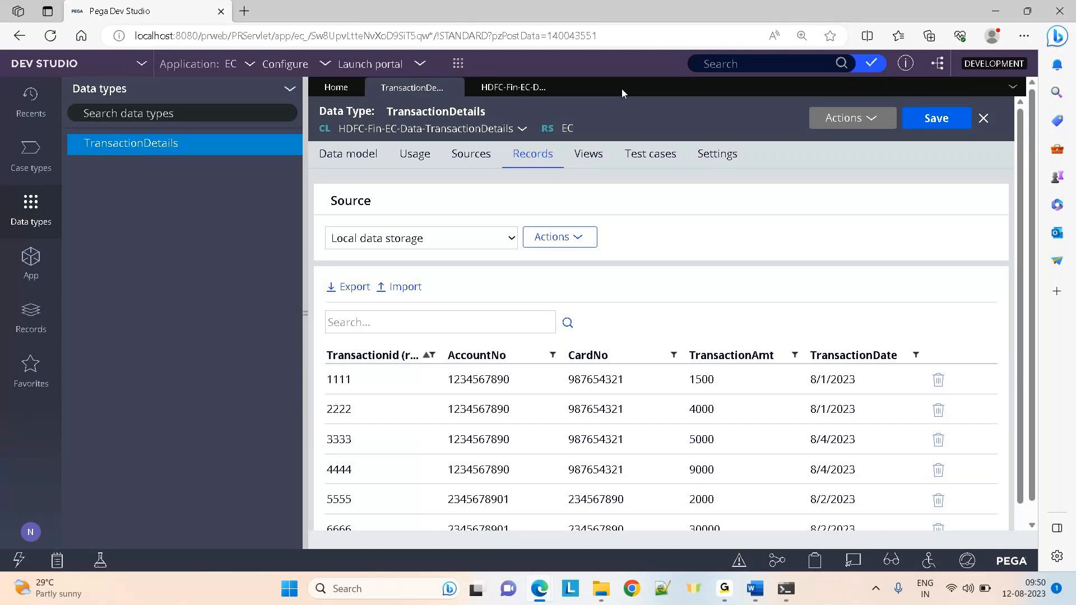
List all Class instances and filter the Class Name column on 'history'
click(32, 273)
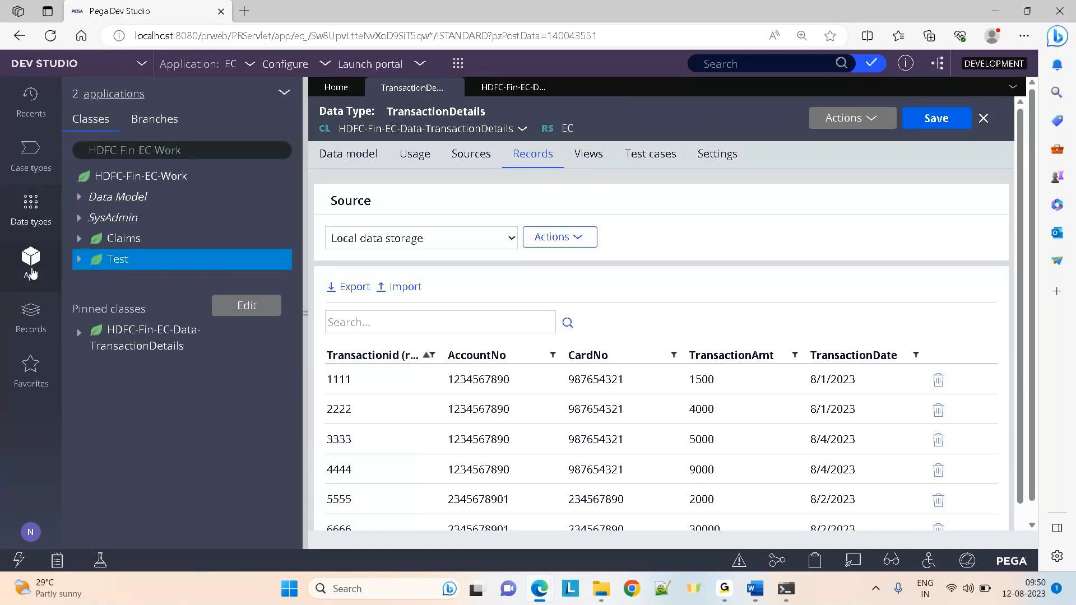
click(232, 147)
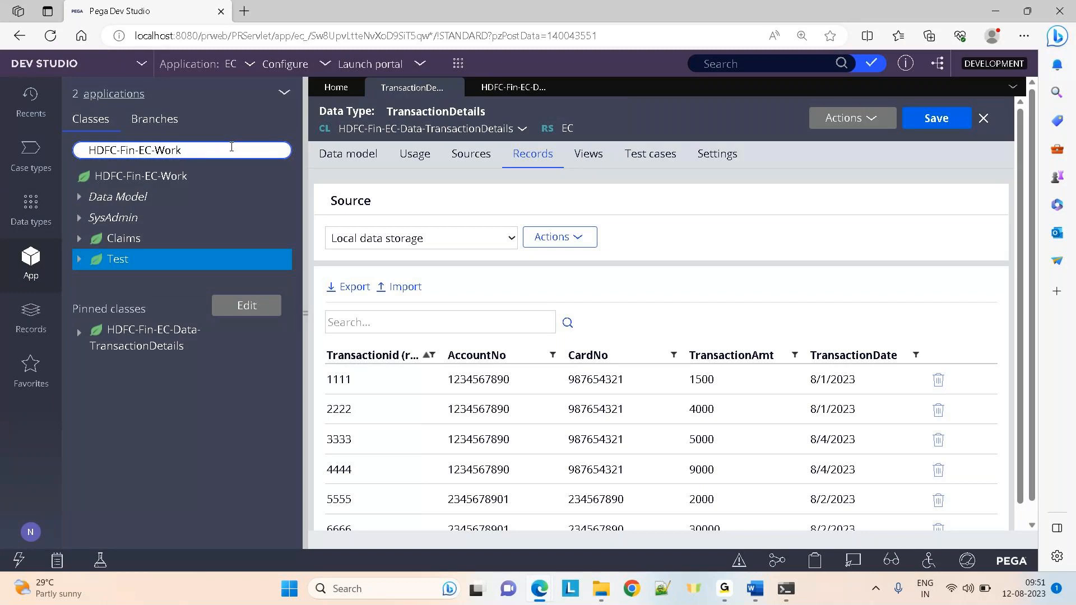
click(31, 317)
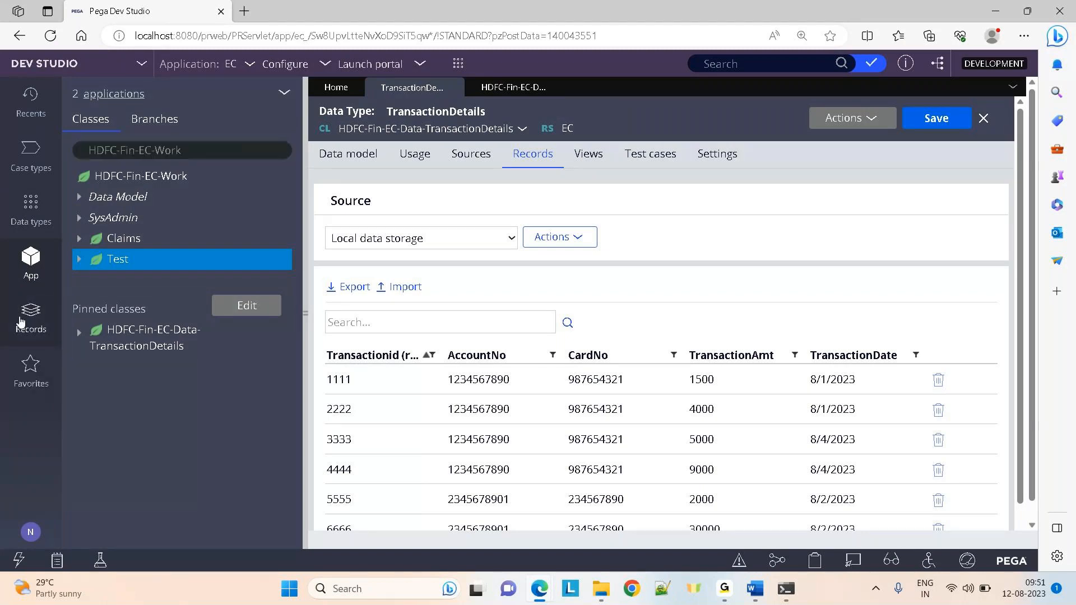
click(123, 200)
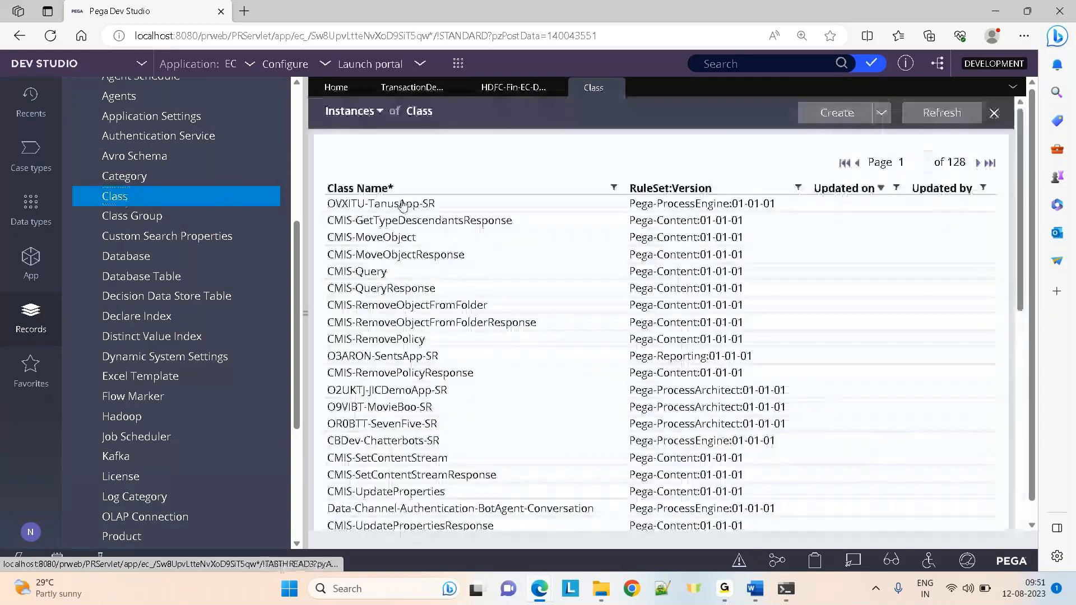
click(615, 188)
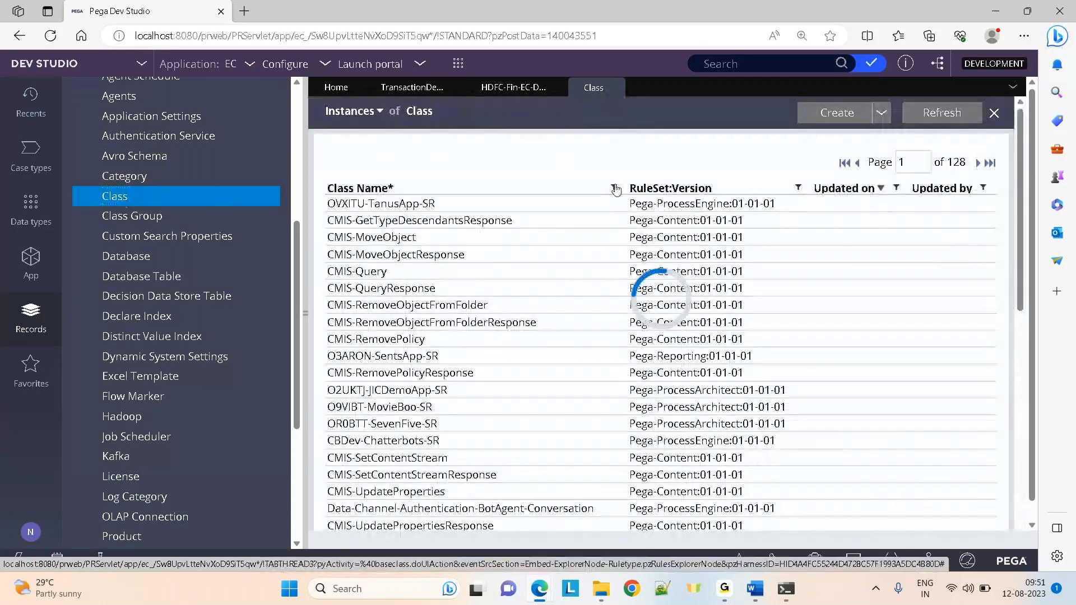
text(history)
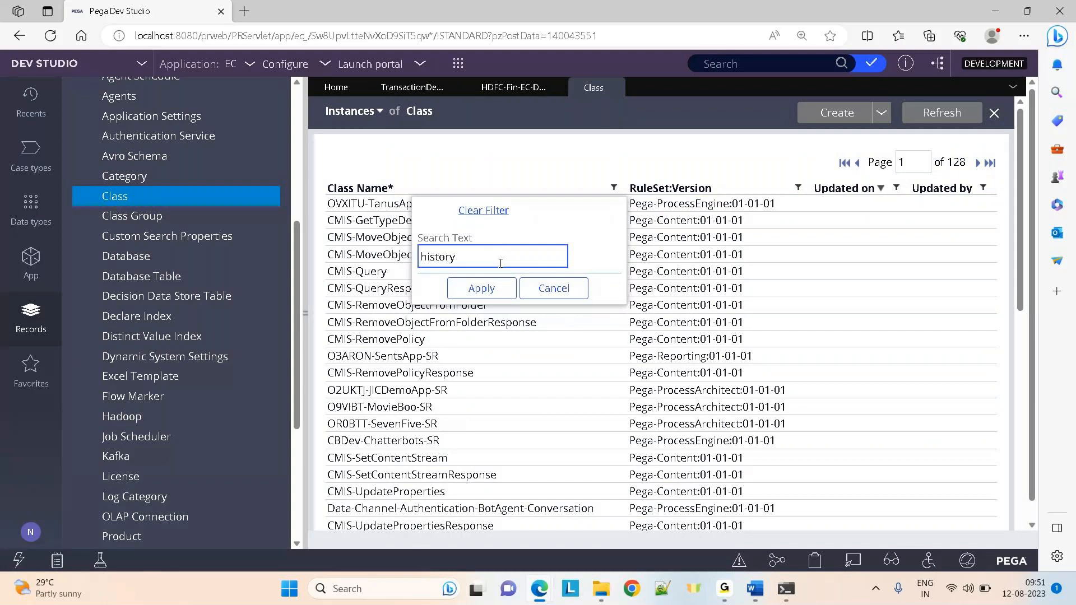
click(481, 289)
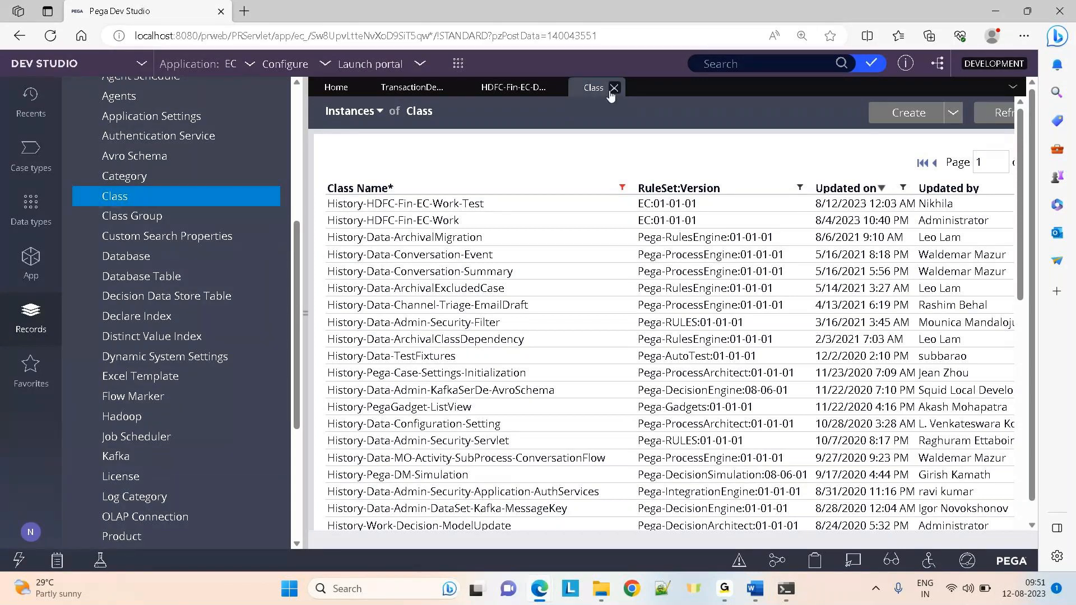
Close the filtered Class tab to get back to the TransactionDetails records
click(614, 88)
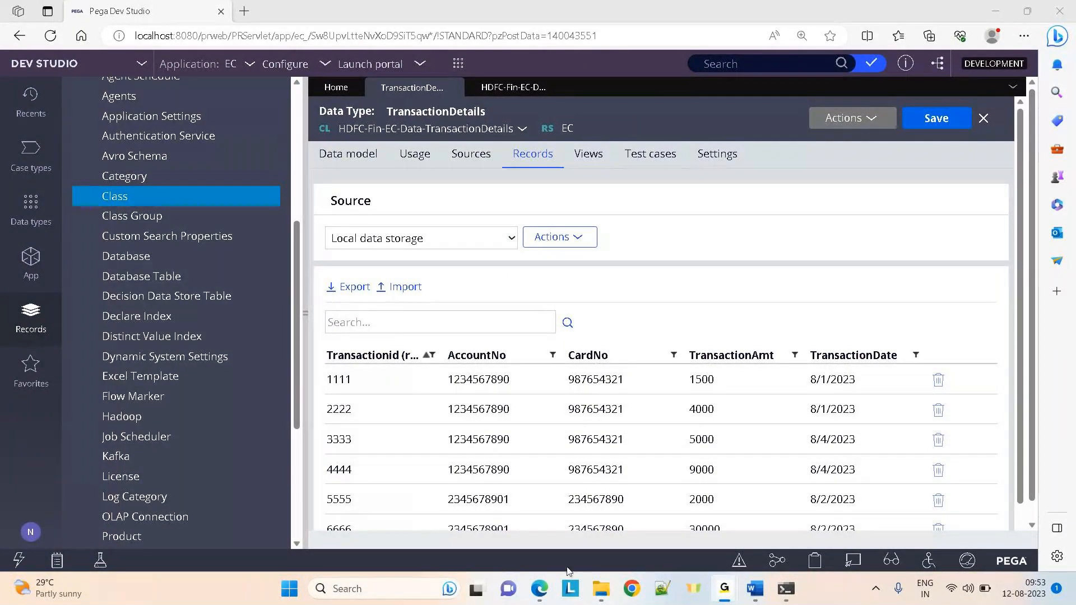
Close the two leftover 'Results for HDFC…' Edge windows and return to Pega Dev Studio
click(541, 588)
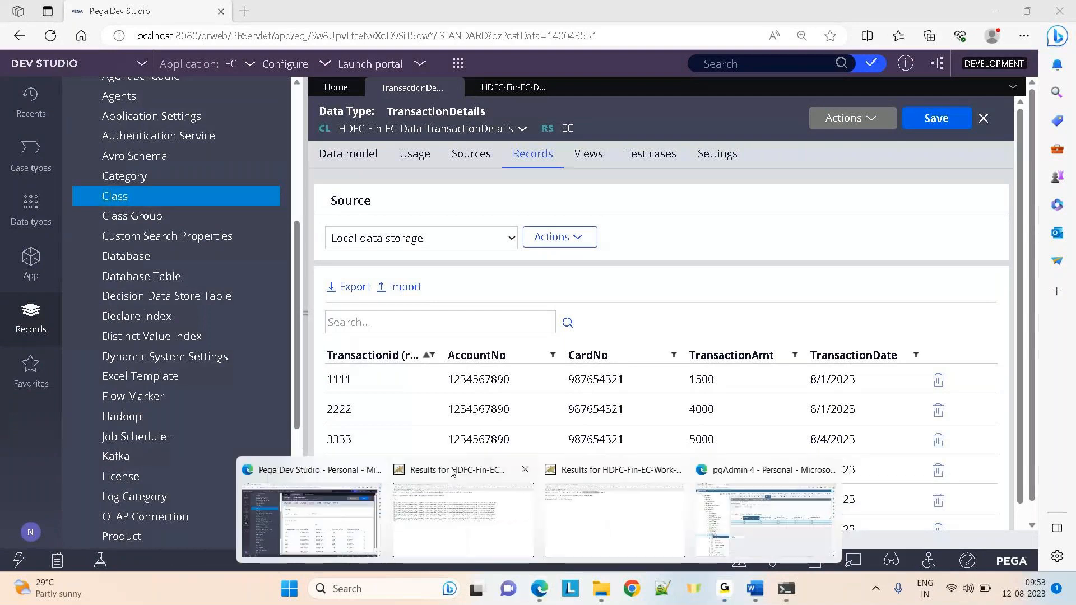
click(525, 470)
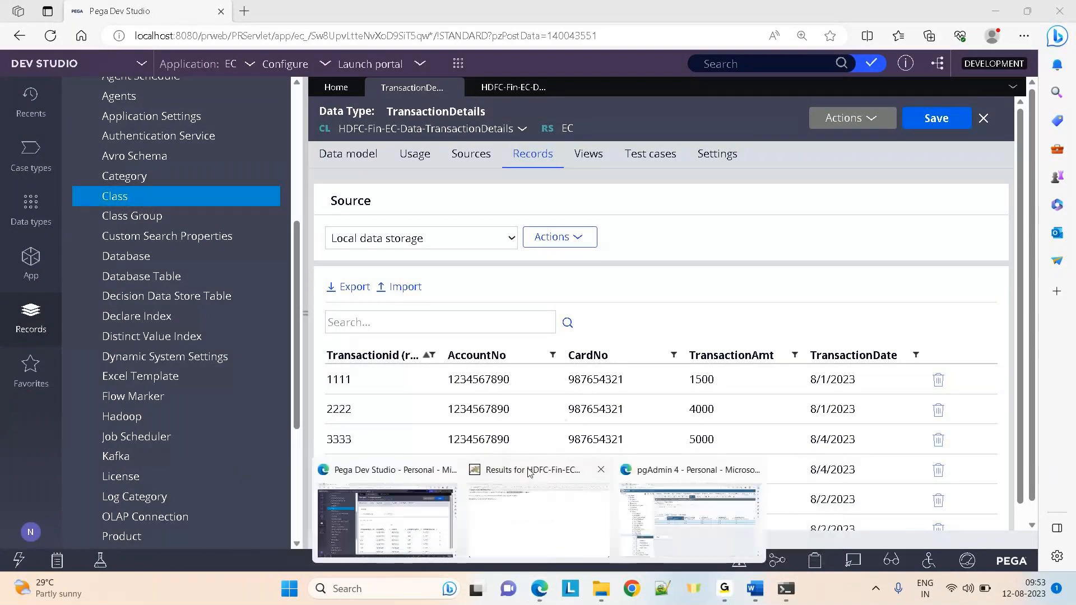
click(601, 470)
click(399, 523)
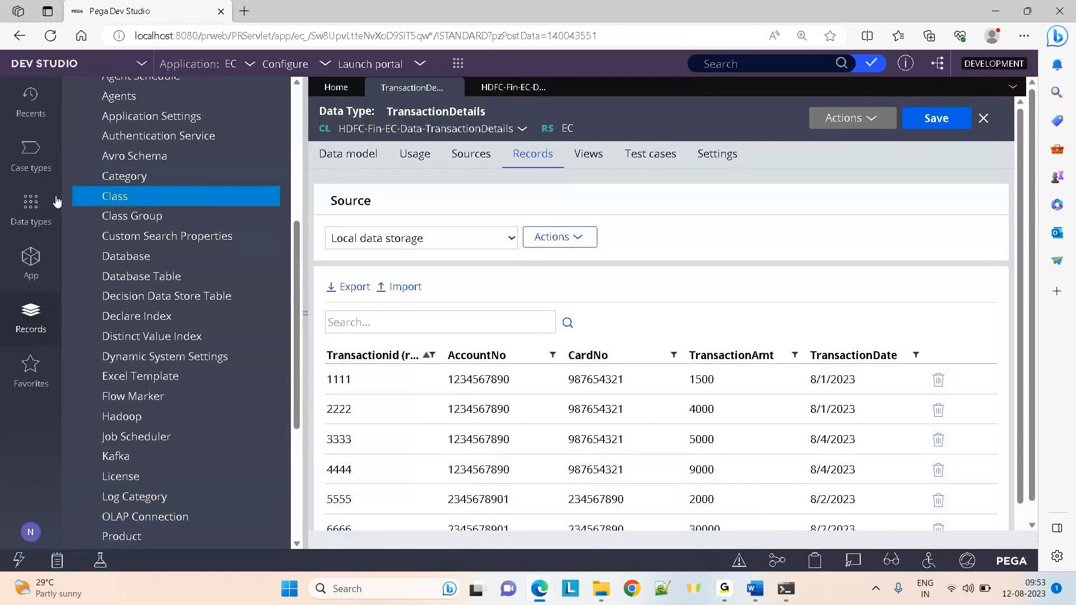
Open the Claims class from the App explorer in the data designer
click(31, 257)
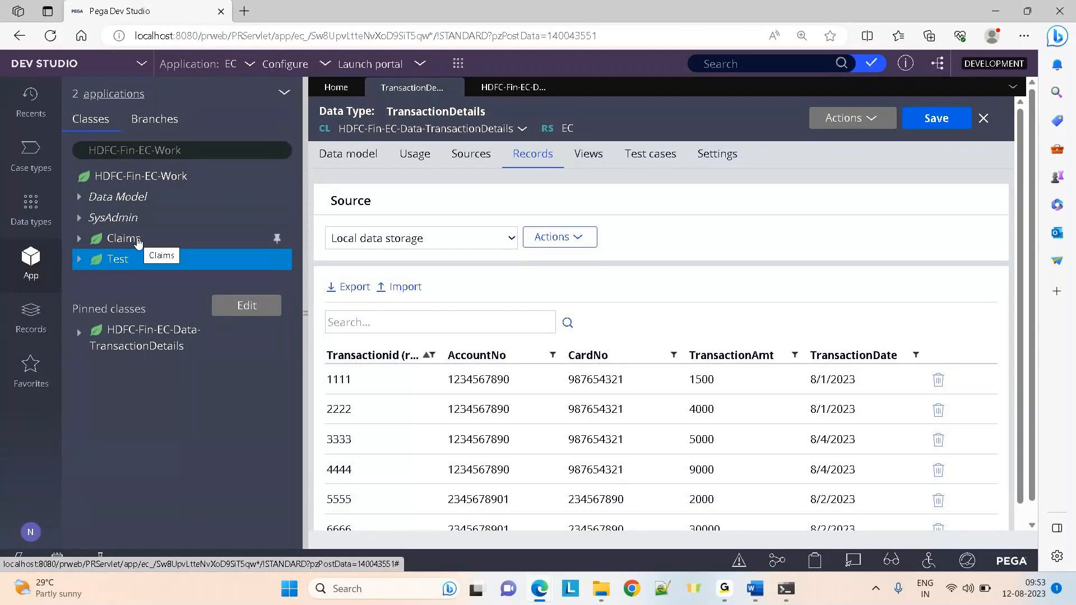
click(119, 240)
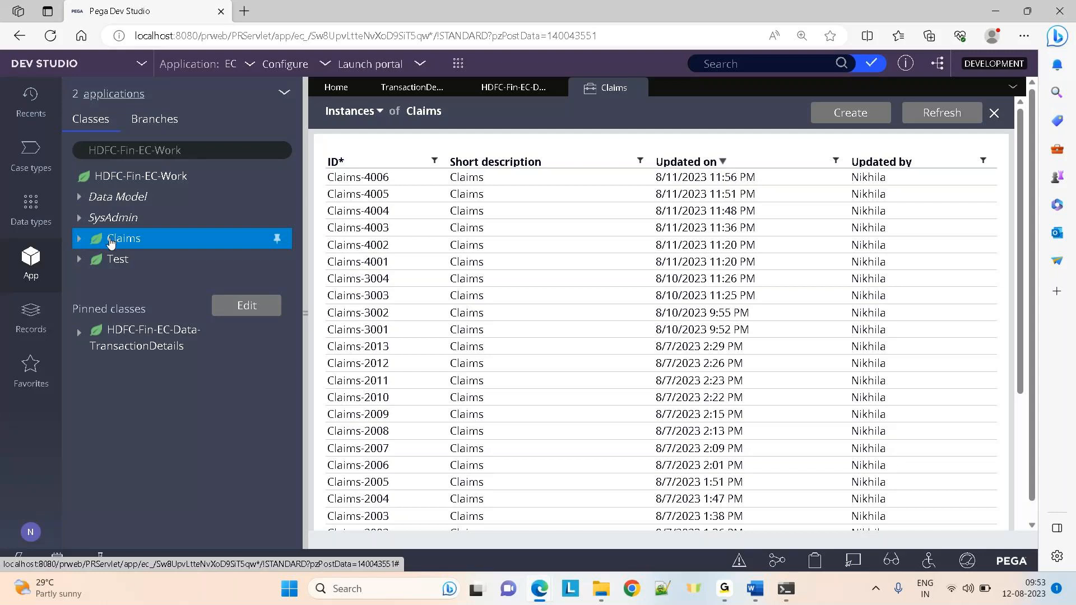
right_click(111, 242)
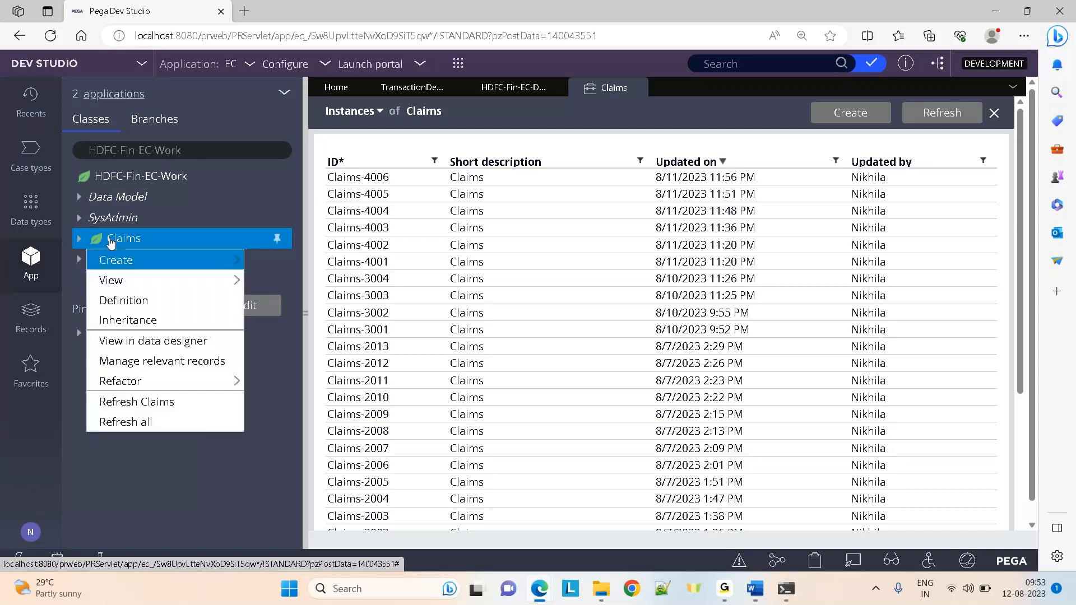
mouse_move(117, 283)
mouse_move(168, 260)
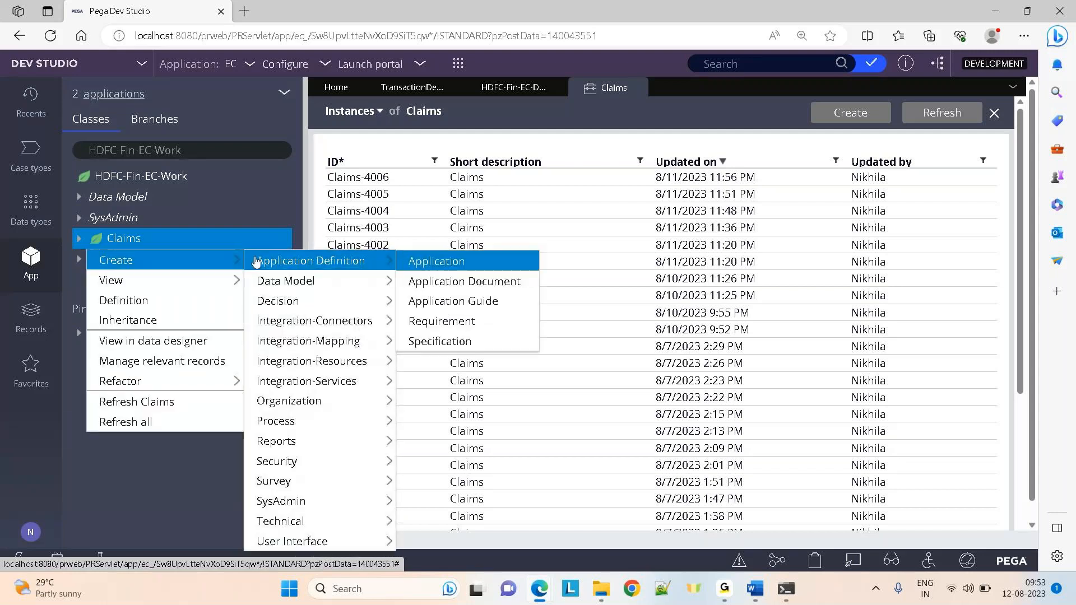
mouse_move(265, 281)
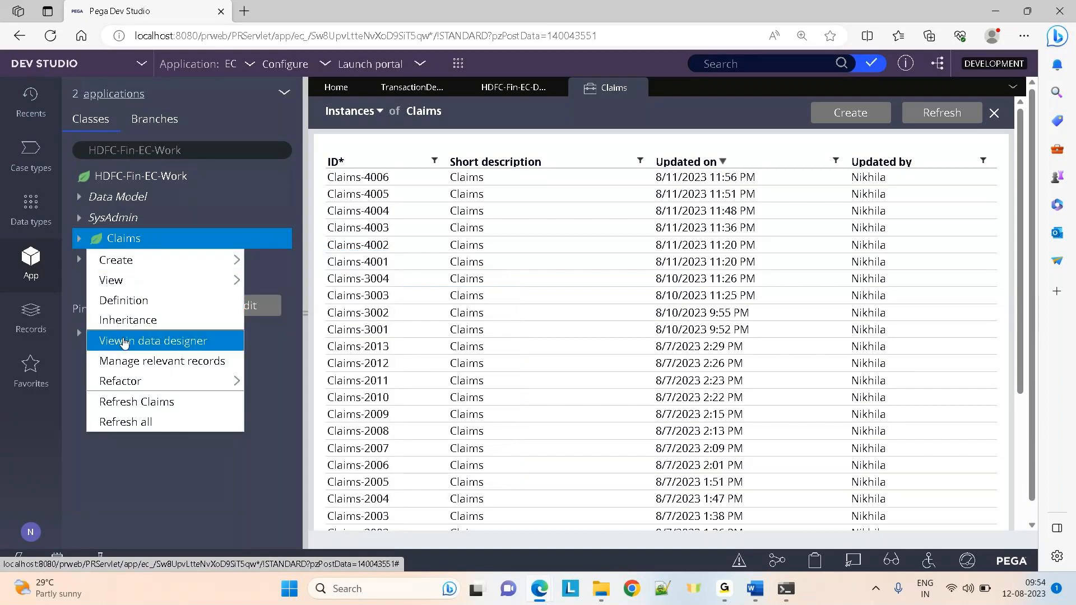
click(134, 340)
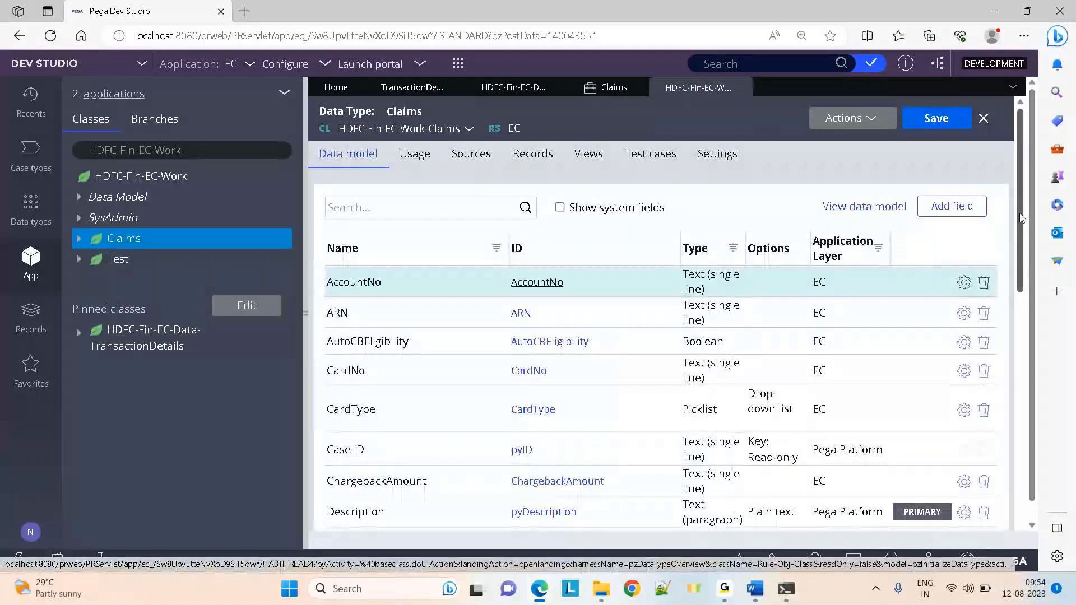
Start a new Claims field named 'test' and bring up the field type list
scroll(1021, 218, down, 10)
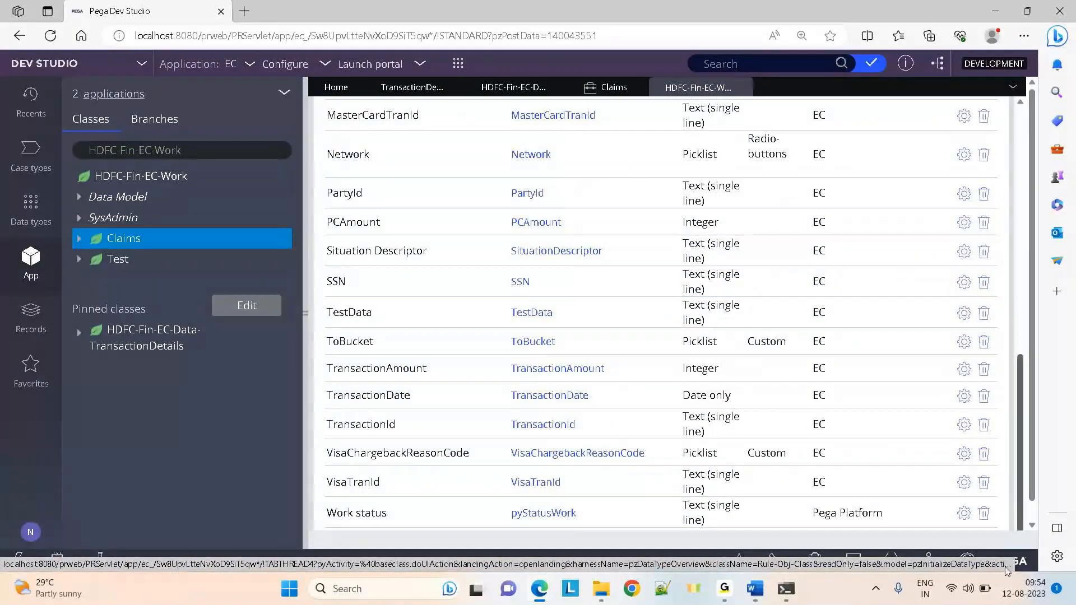
scroll(965, 280, up, 10)
click(963, 205)
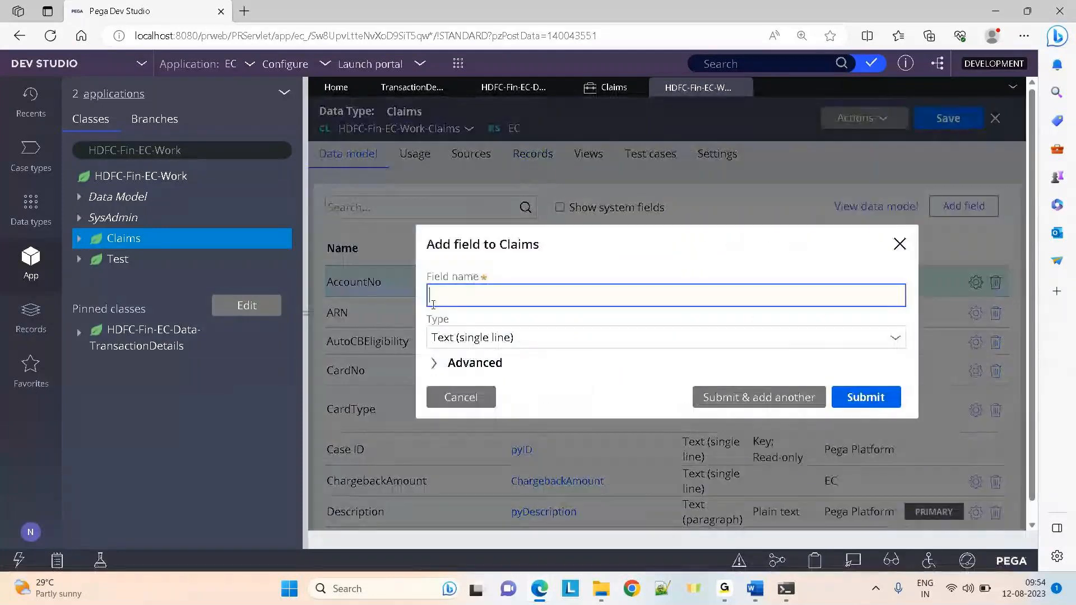
text(test)
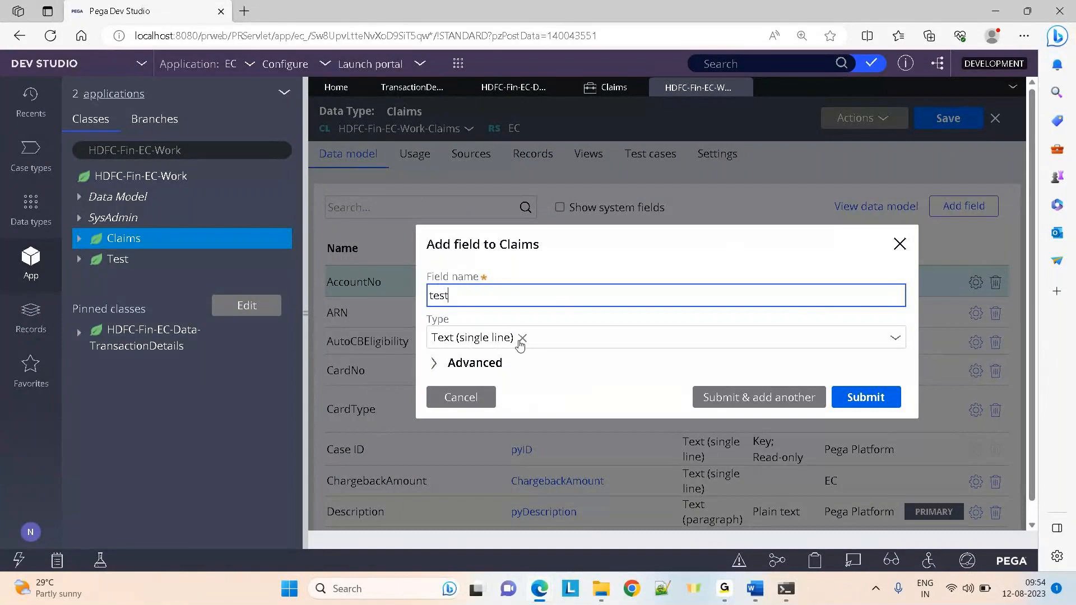
click(524, 340)
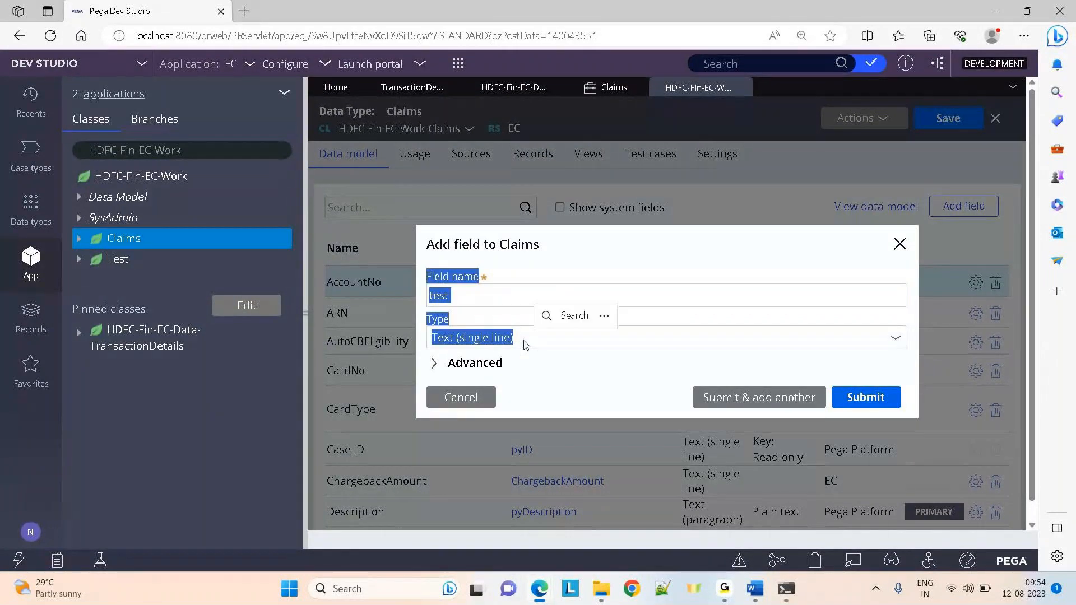
click(523, 340)
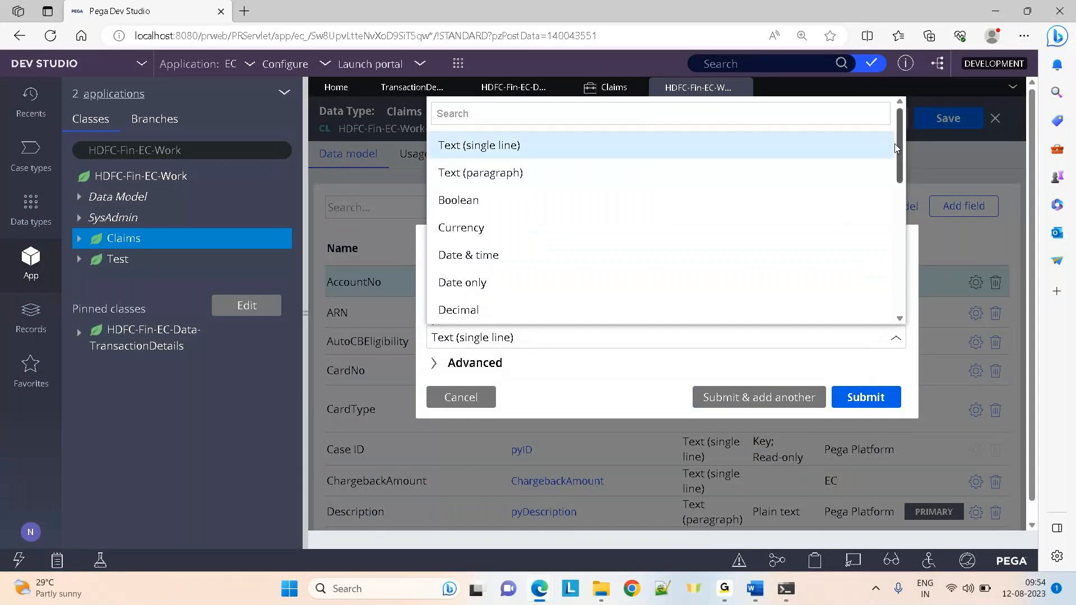
Set the test field's type to Picklist, look at its display styles, then cancel the dialog
mouse_move(900, 154)
mouse_down()
mouse_move(897, 283)
mouse_move(896, 153)
mouse_up()
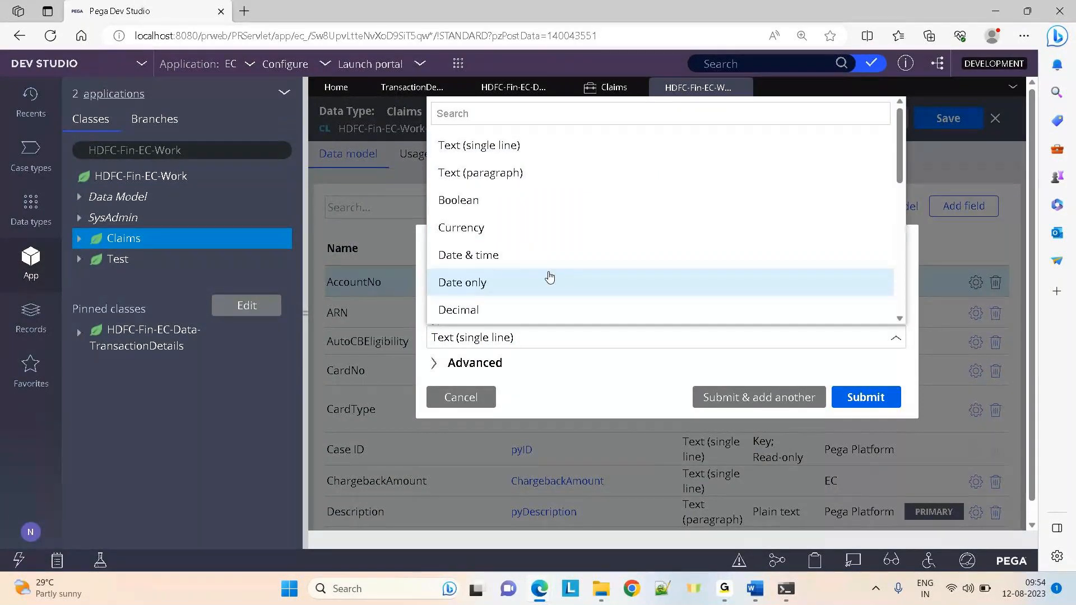
drag(899, 163, 899, 166)
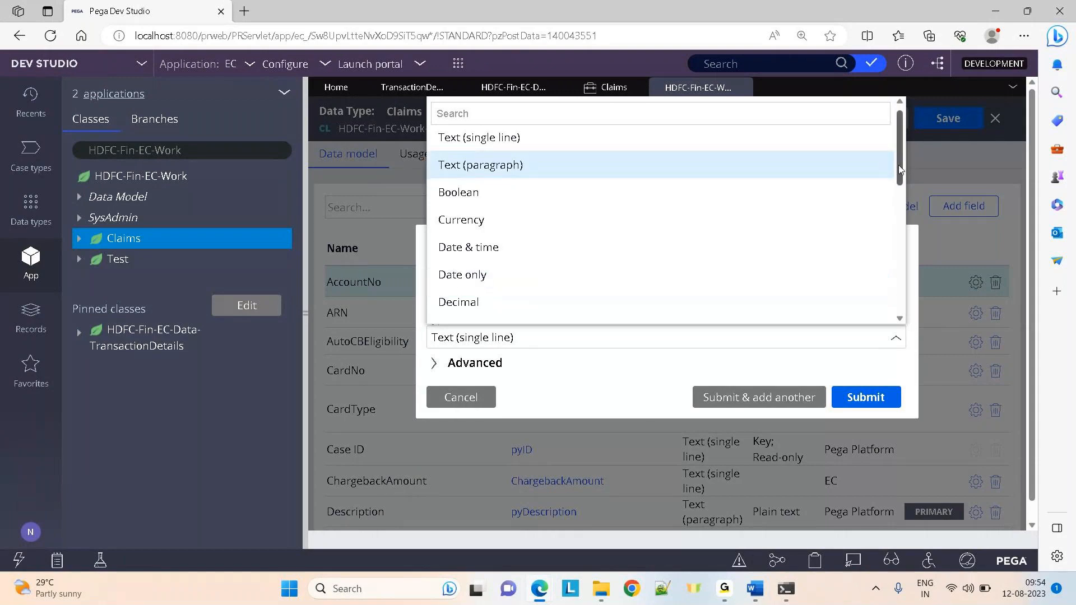
scroll(536, 192, down, 5)
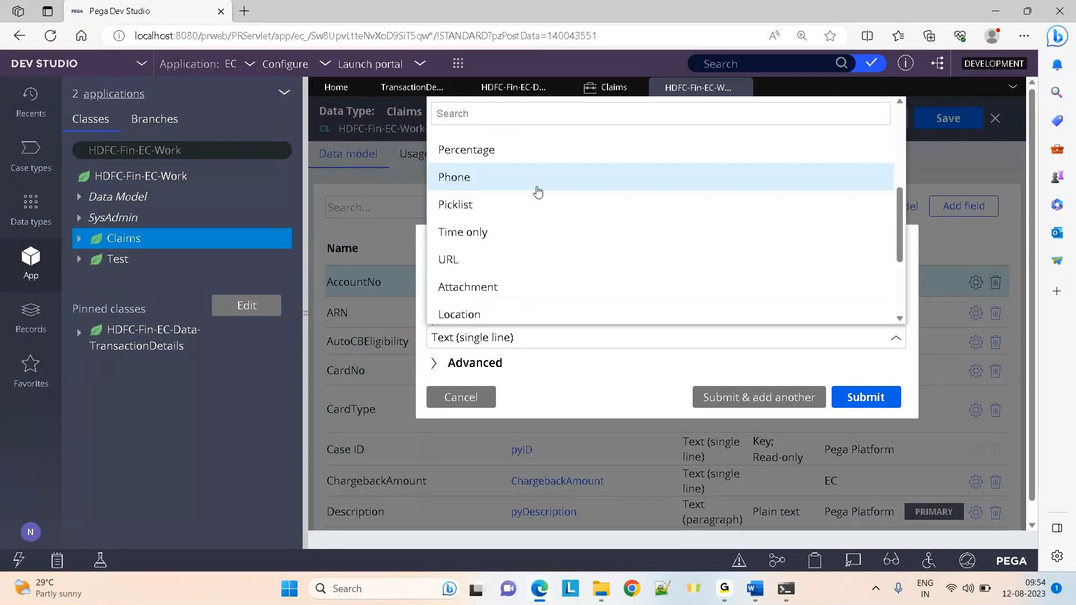
click(496, 202)
click(491, 297)
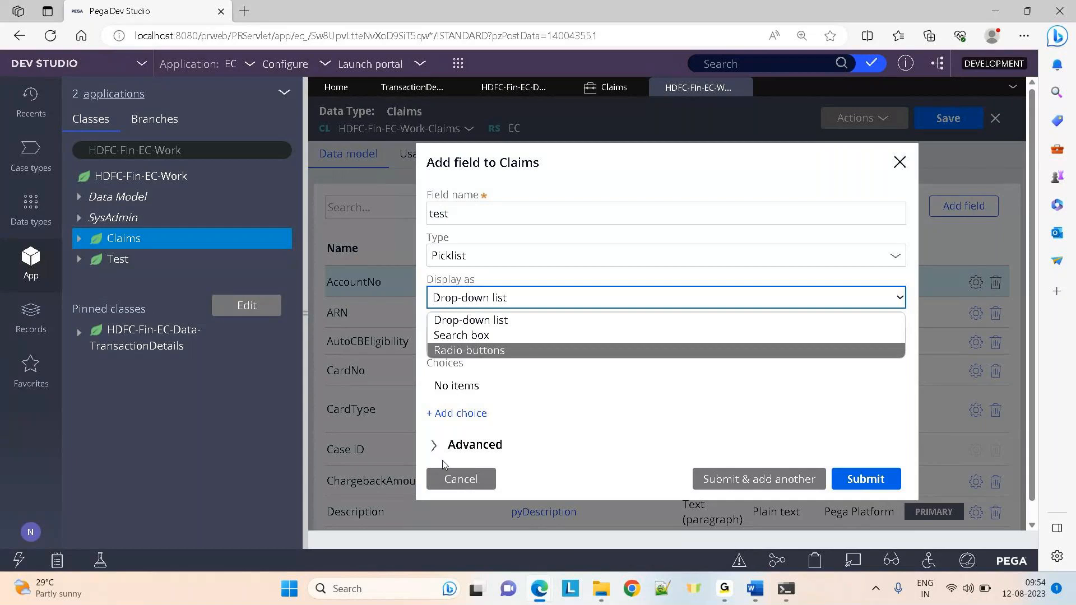
click(447, 487)
click(447, 488)
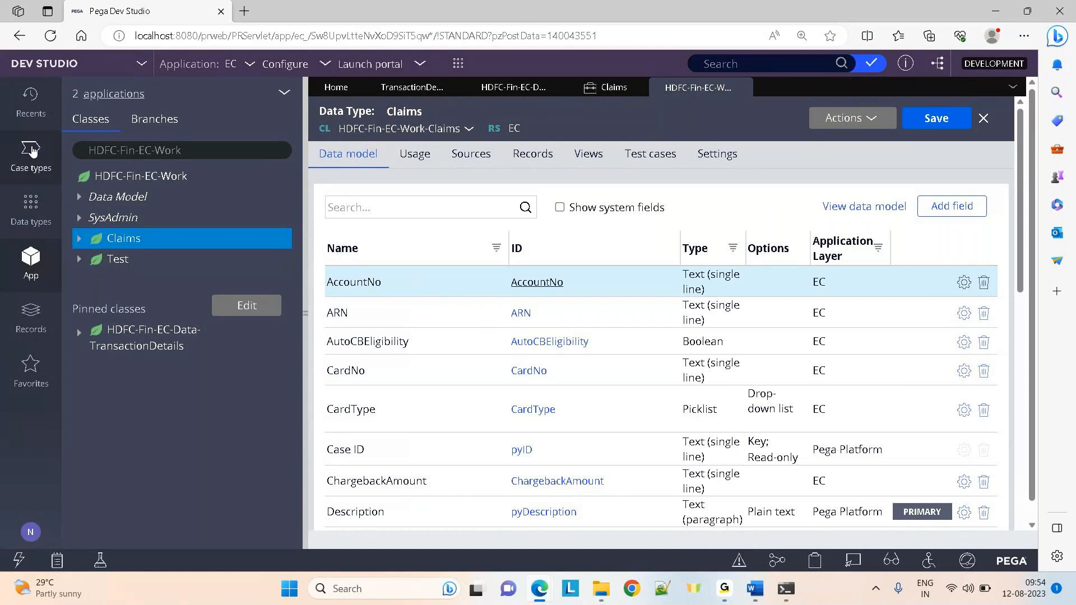
click(30, 154)
Open the Claims case type, then return to the HDFC-Fin-EC-Work data model and scroll its fields
click(96, 143)
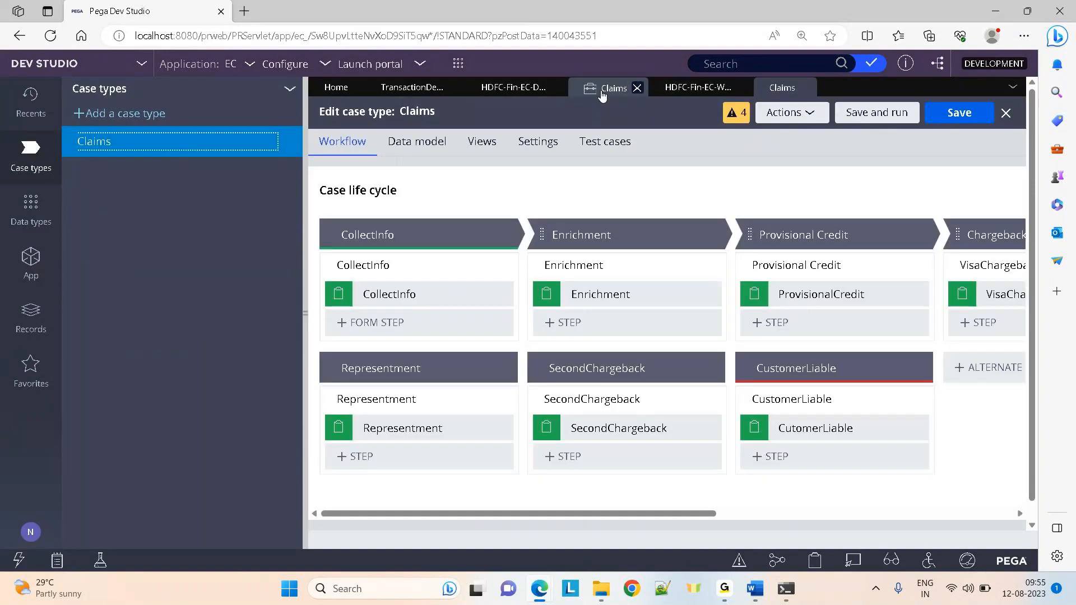
click(601, 93)
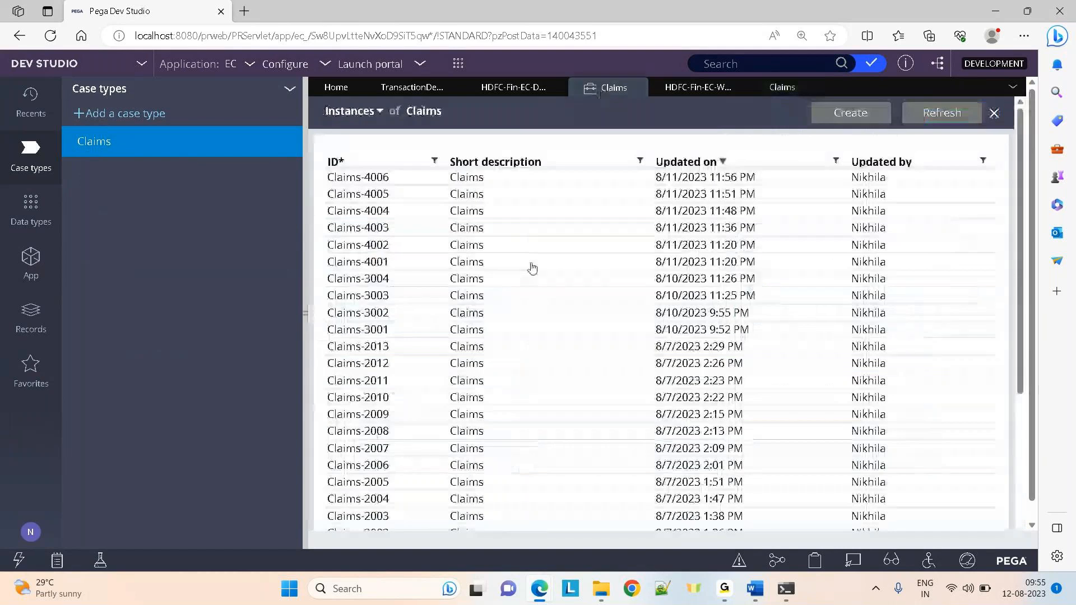
click(693, 88)
drag(1019, 236, 1011, 527)
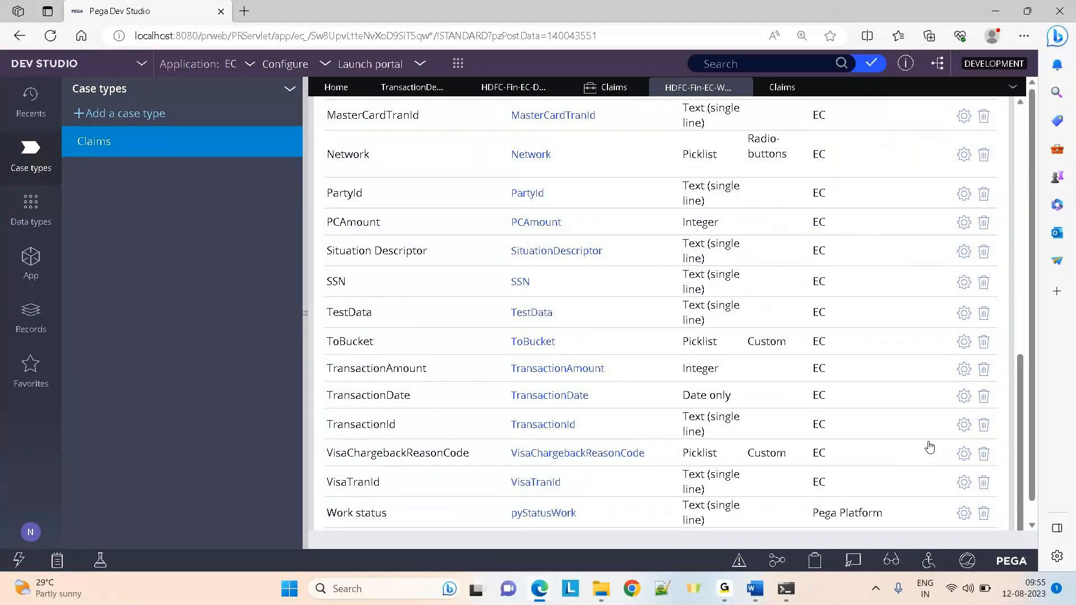
drag(1020, 473, 884, 271)
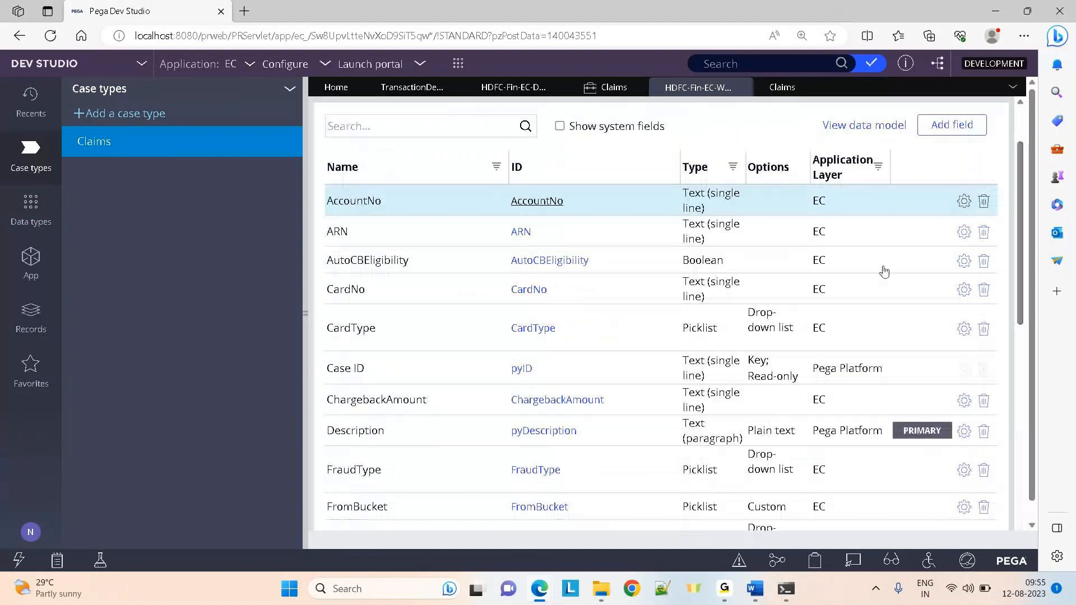
Create field Test1 of type Picklist with choices 1 and 2 on Claims and submit it
click(952, 130)
text(Test1)
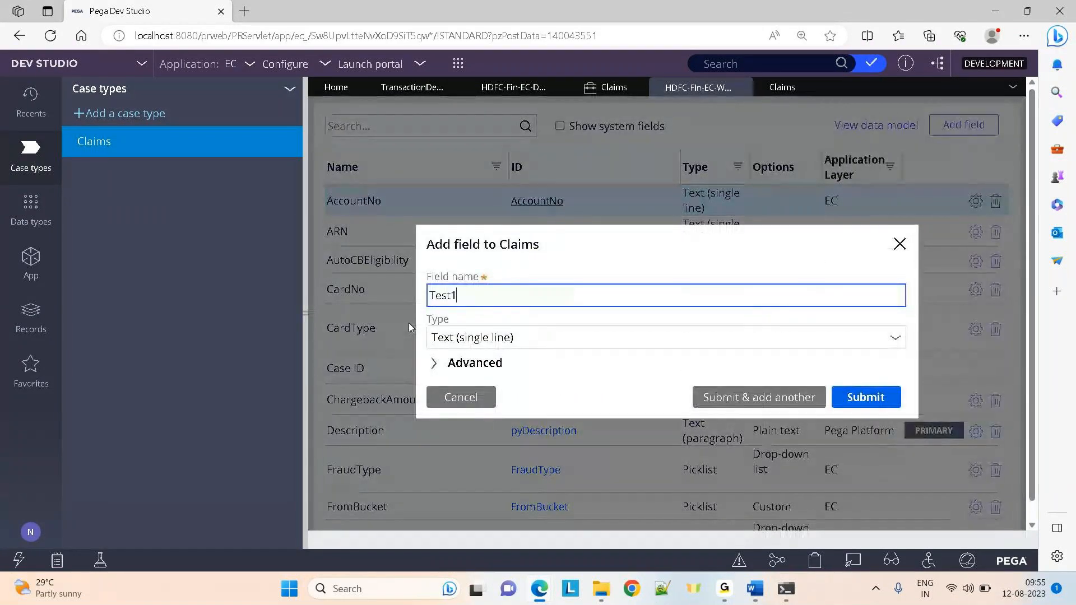
triple_click(523, 339)
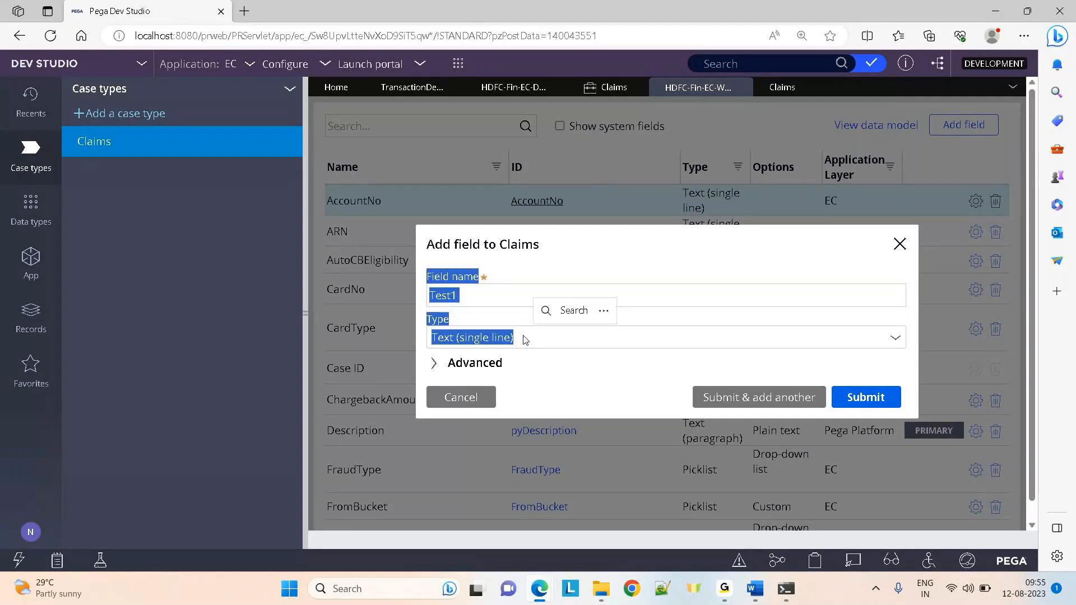
click(894, 336)
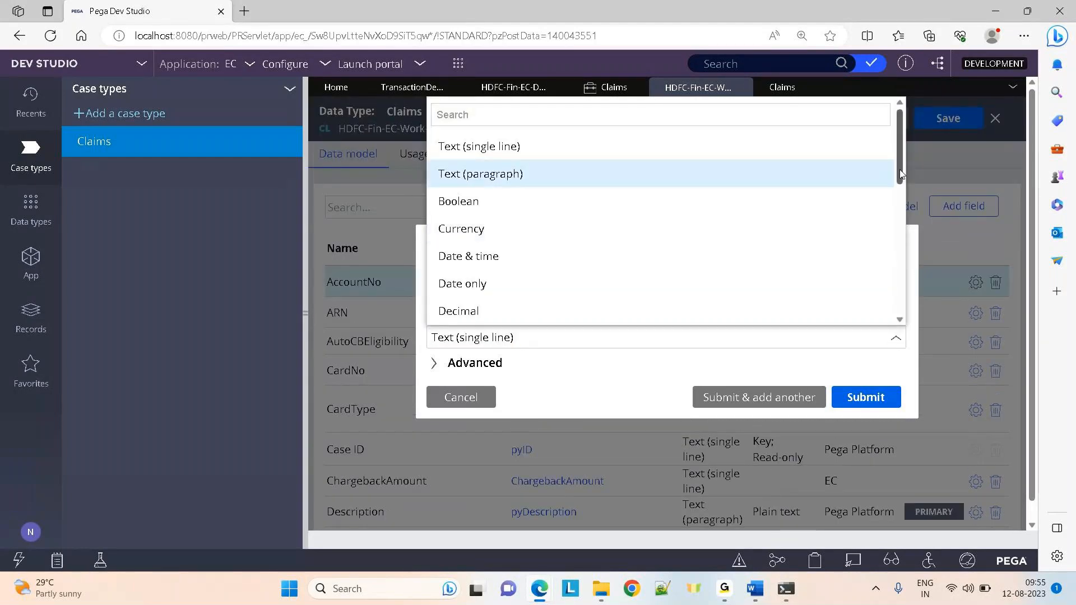
drag(900, 175, 901, 256)
click(509, 207)
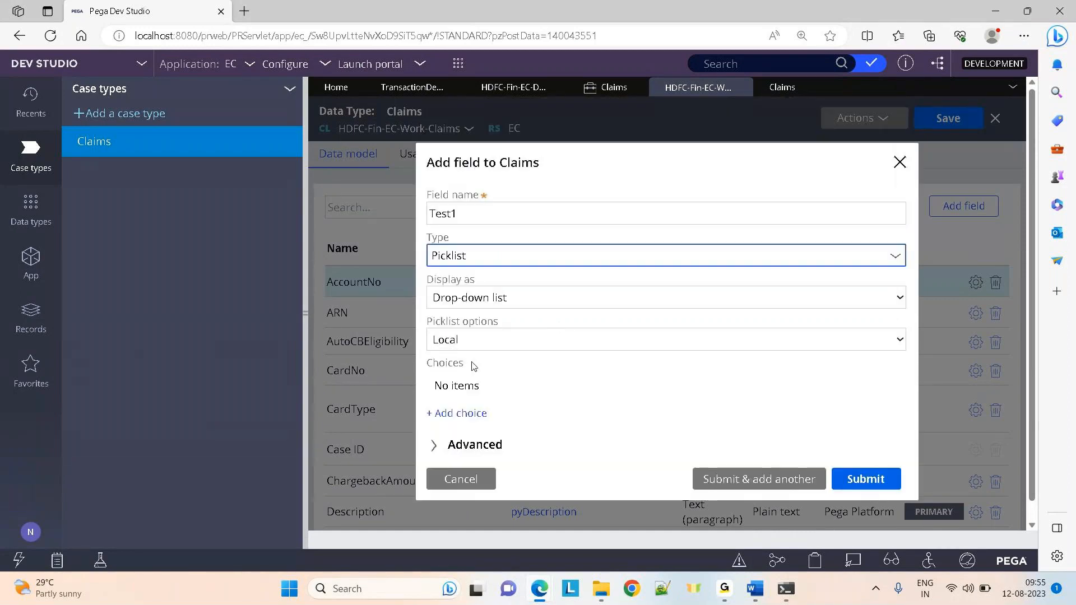
click(463, 415)
text(1)
click(469, 414)
text(2)
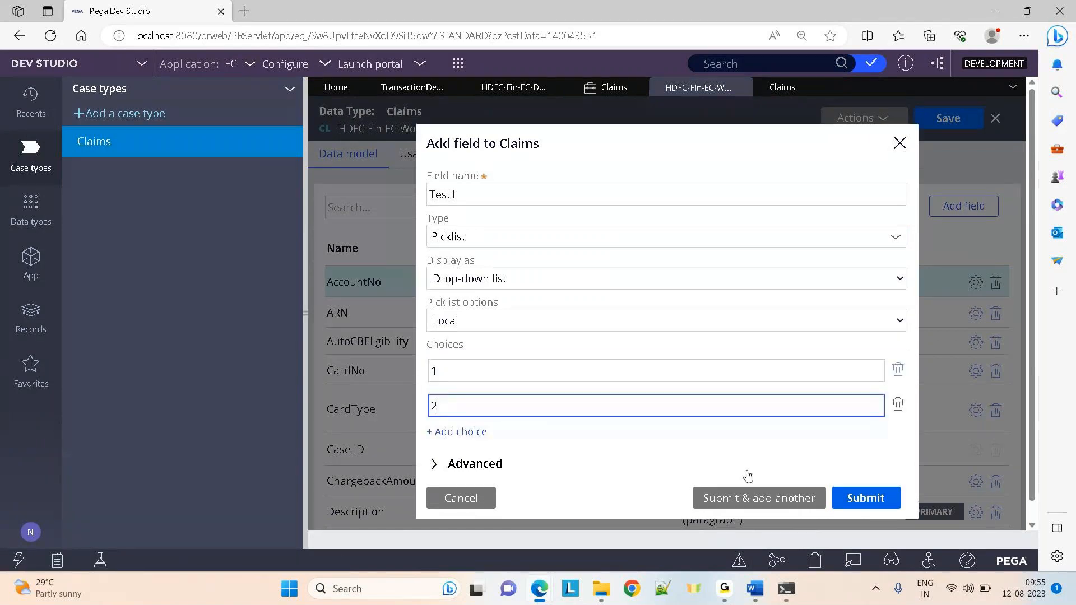
click(900, 143)
Select the CollectInfo step in the full-width Claims life cycle and open its Configure view fields
click(776, 87)
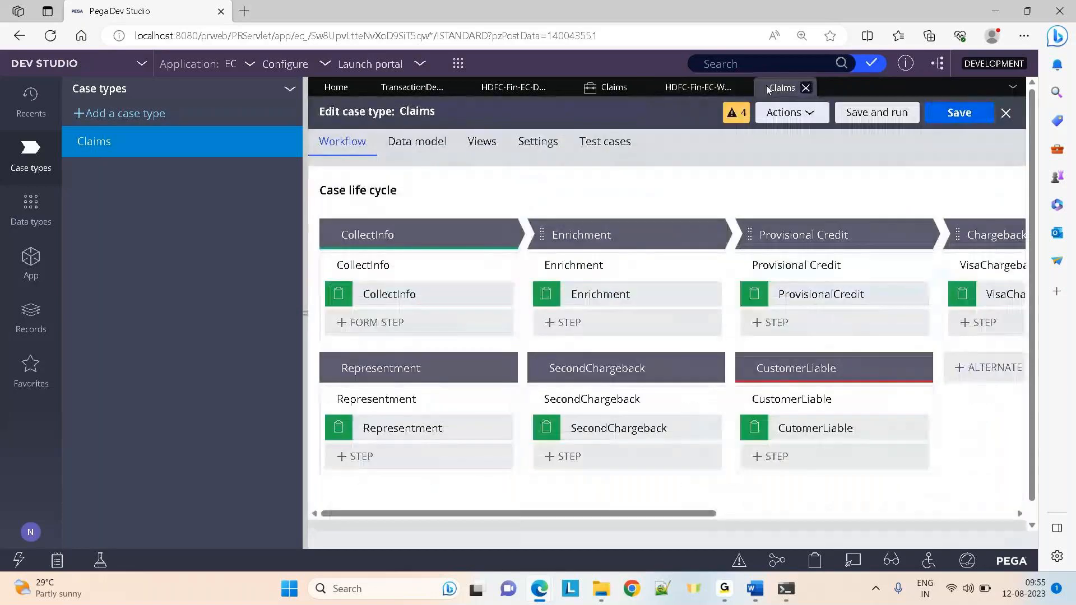
click(308, 310)
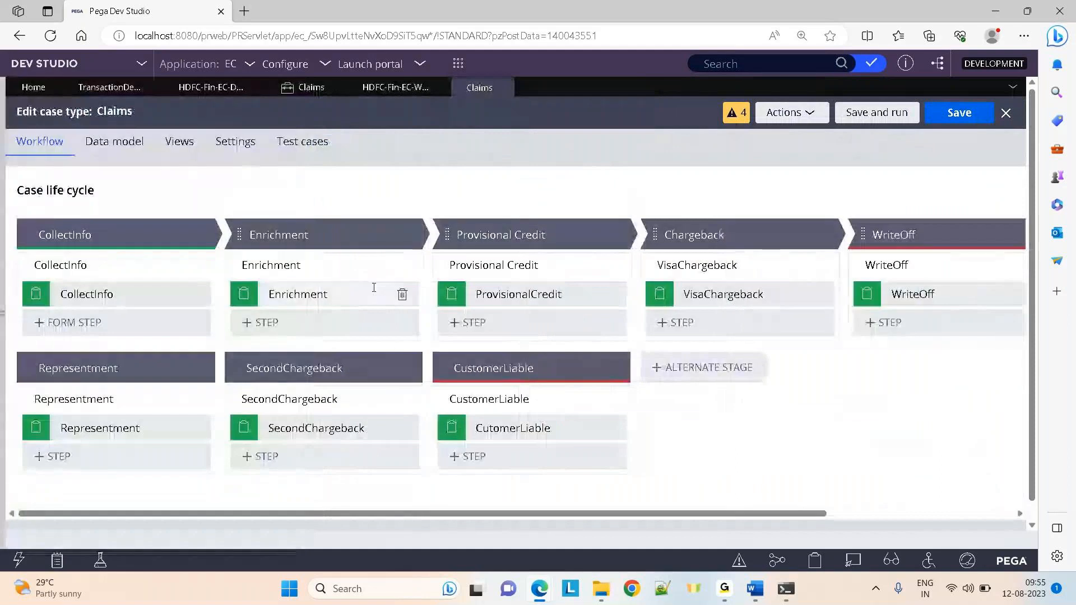
click(137, 294)
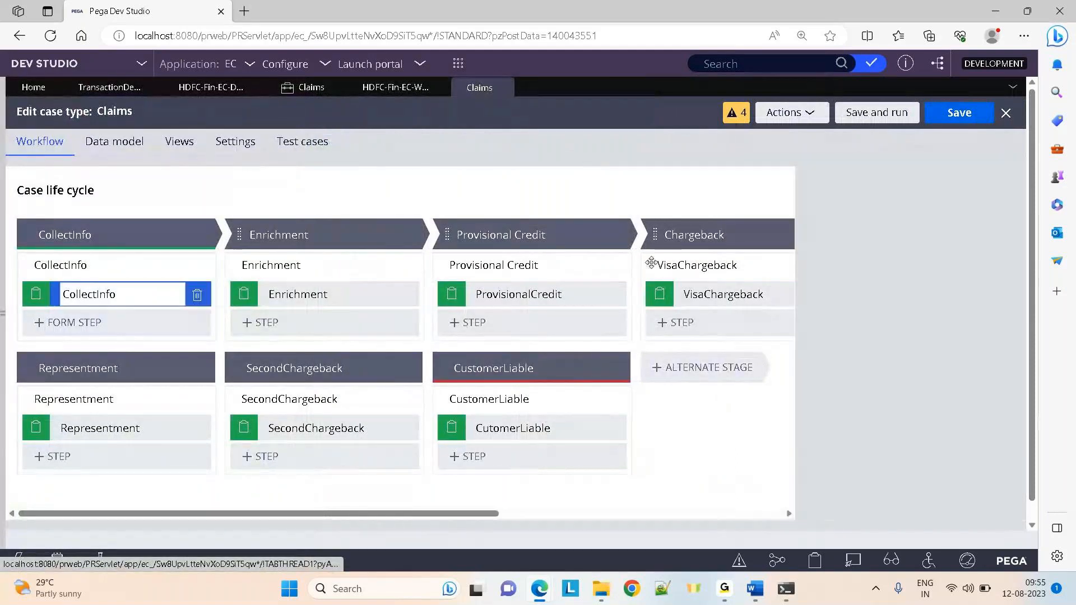
click(916, 297)
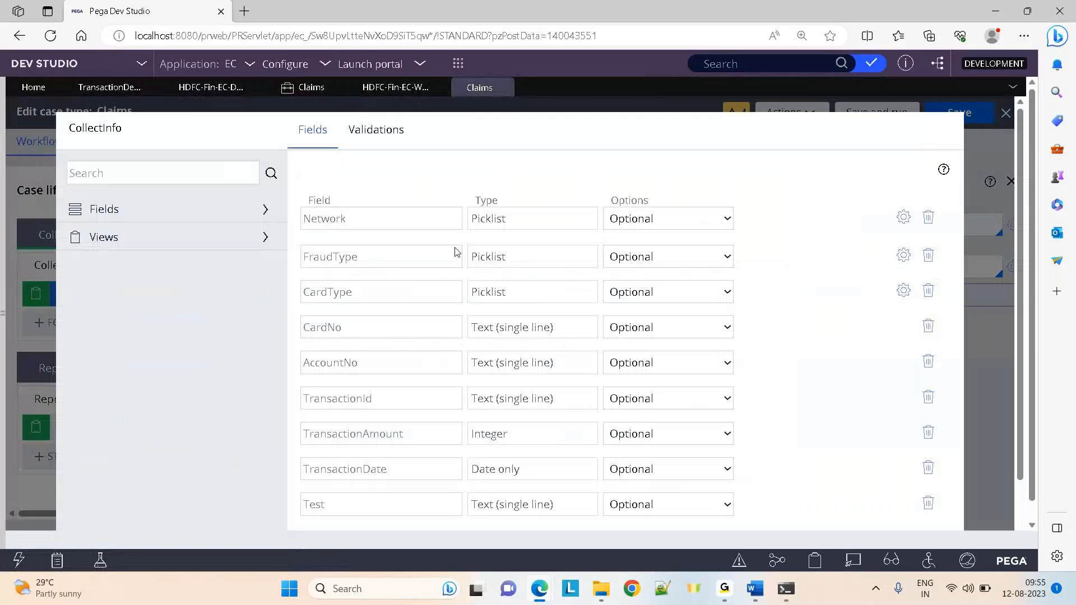
click(151, 216)
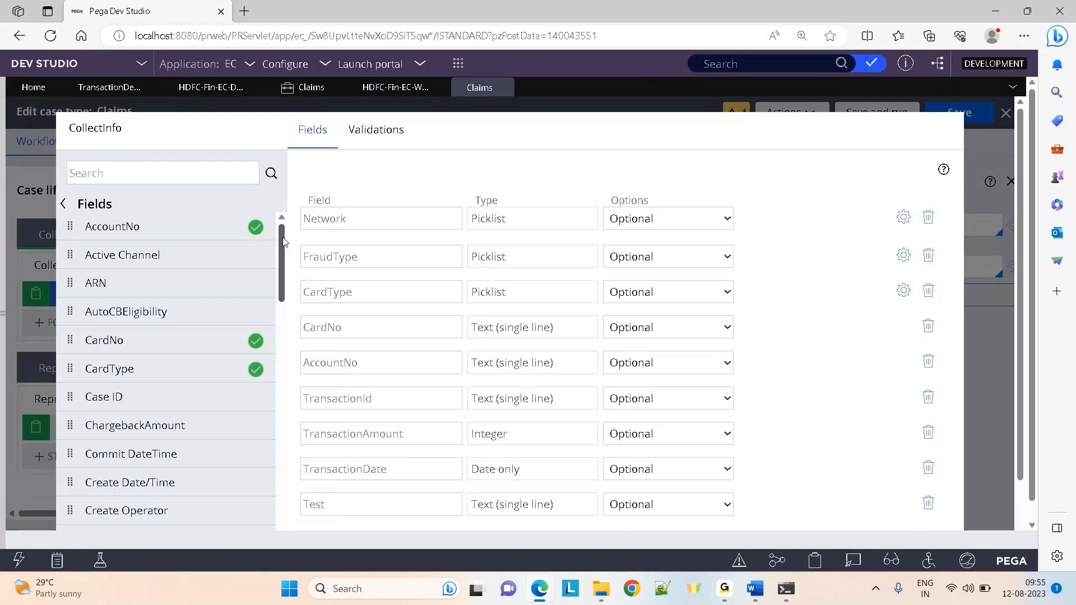
Search the available fields for test1 and add Test1 to the CollectInfo form
drag(283, 241, 283, 297)
click(111, 169)
text(test1)
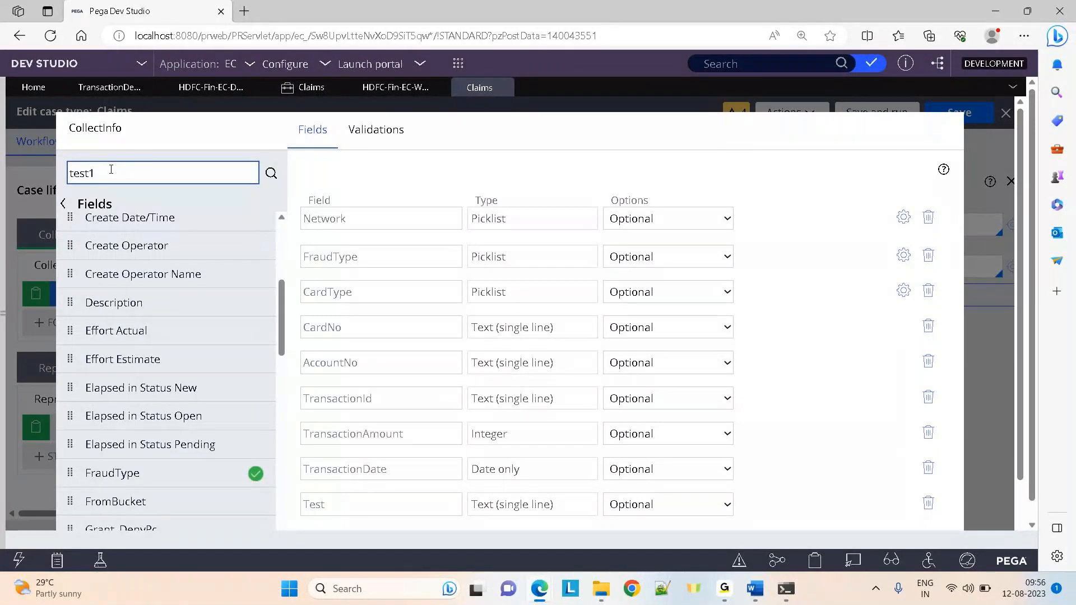
key(Return)
click(254, 241)
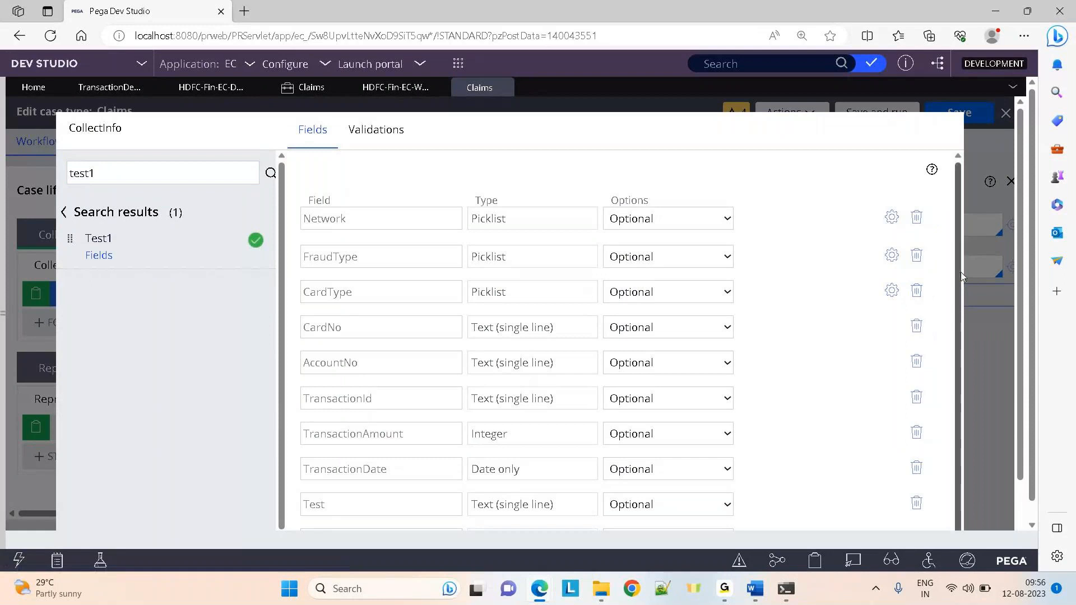
Review Test1's picklist settings, keep it optional, and submit the CollectInfo view
drag(959, 271, 973, 425)
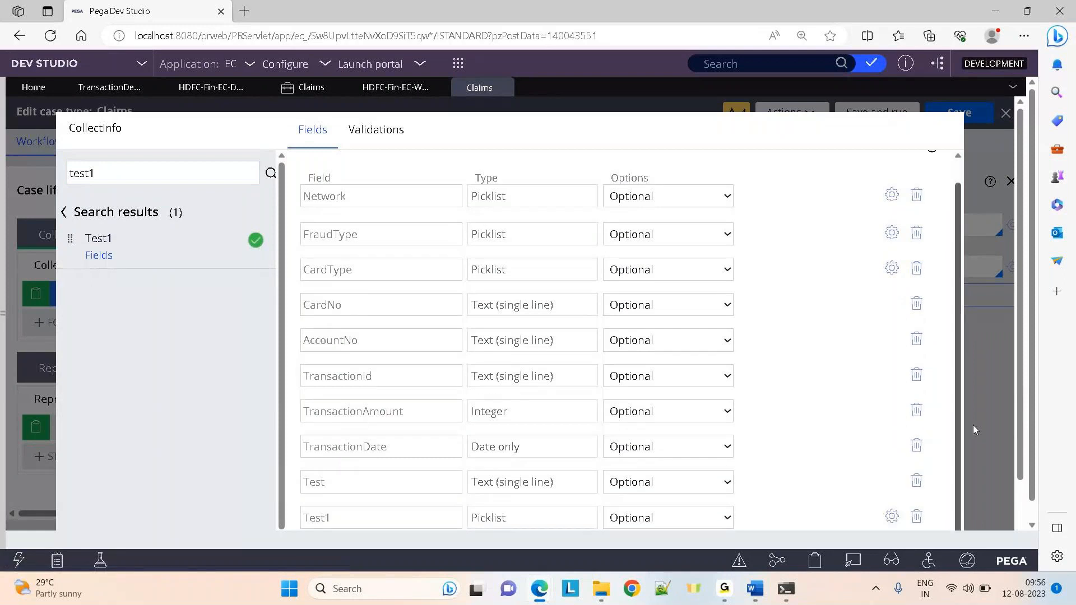
click(893, 517)
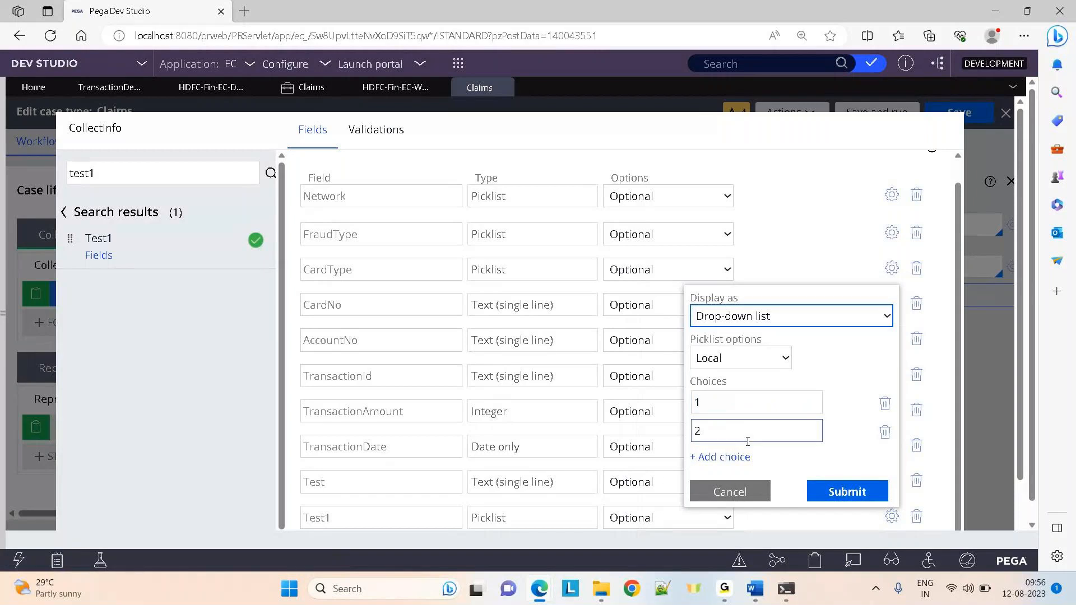
click(724, 494)
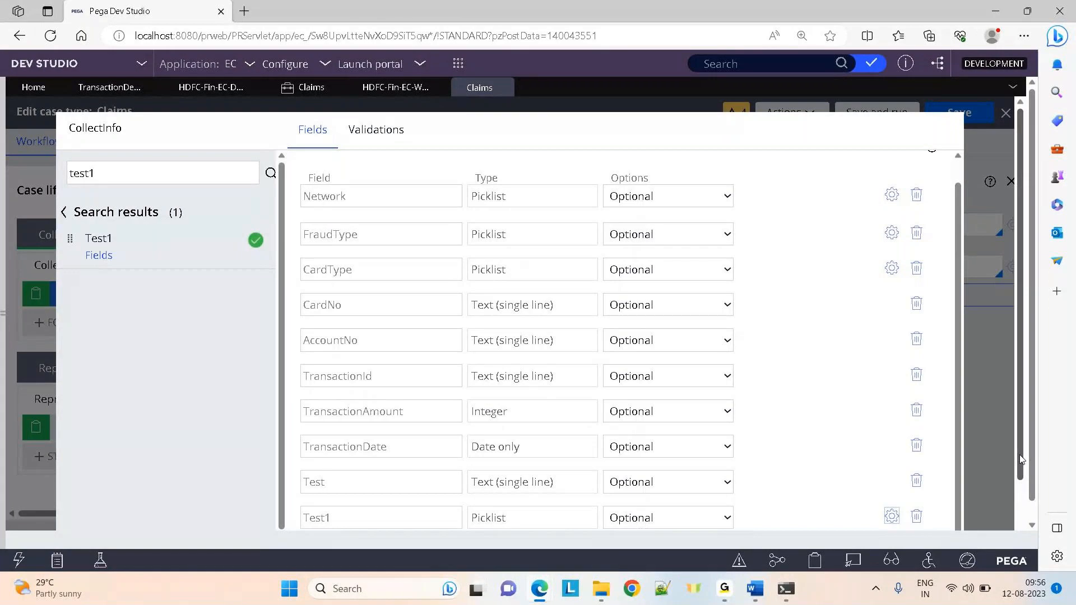
scroll(1020, 460, down, 2)
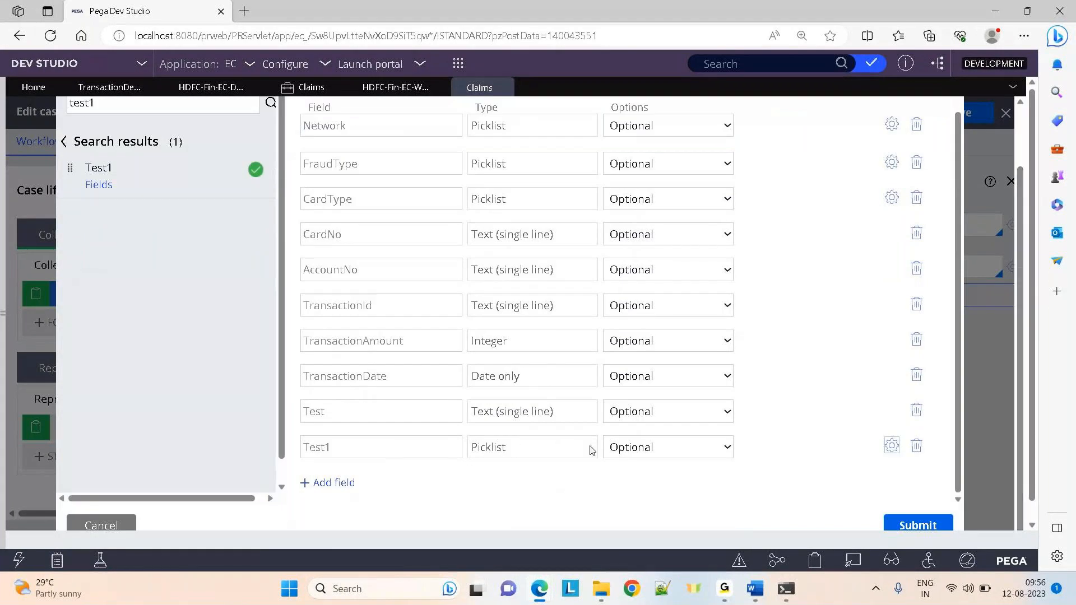
click(657, 453)
click(529, 487)
click(892, 446)
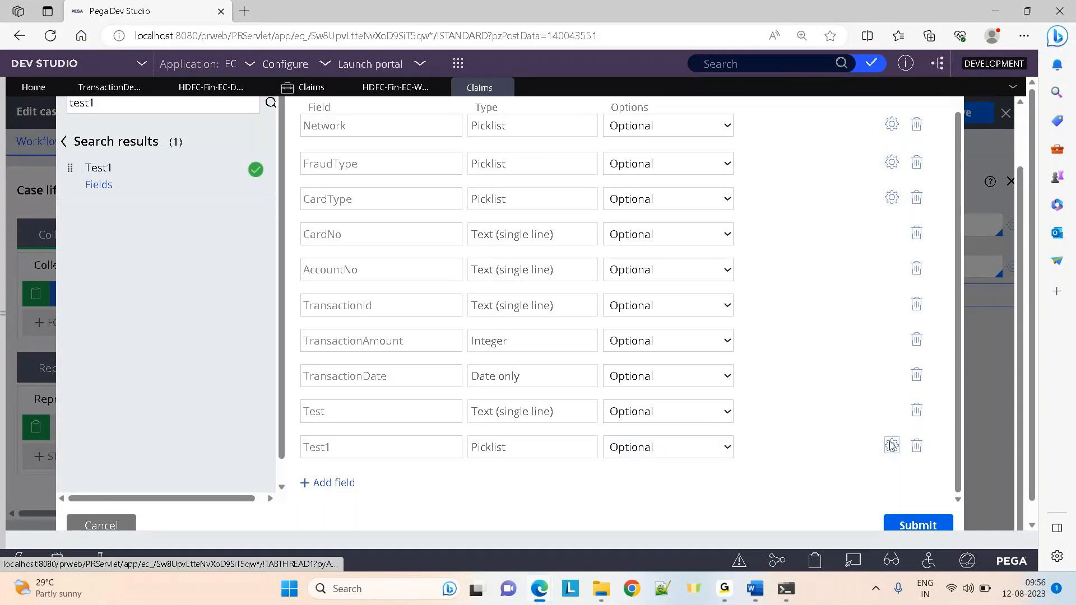
click(730, 422)
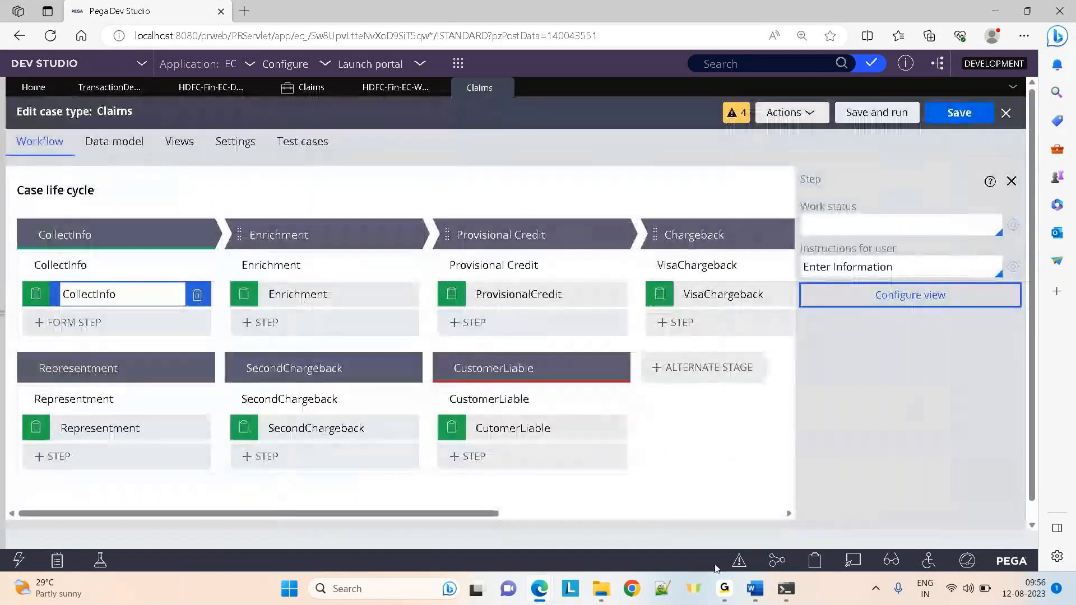
mouse_move(726, 586)
click(809, 500)
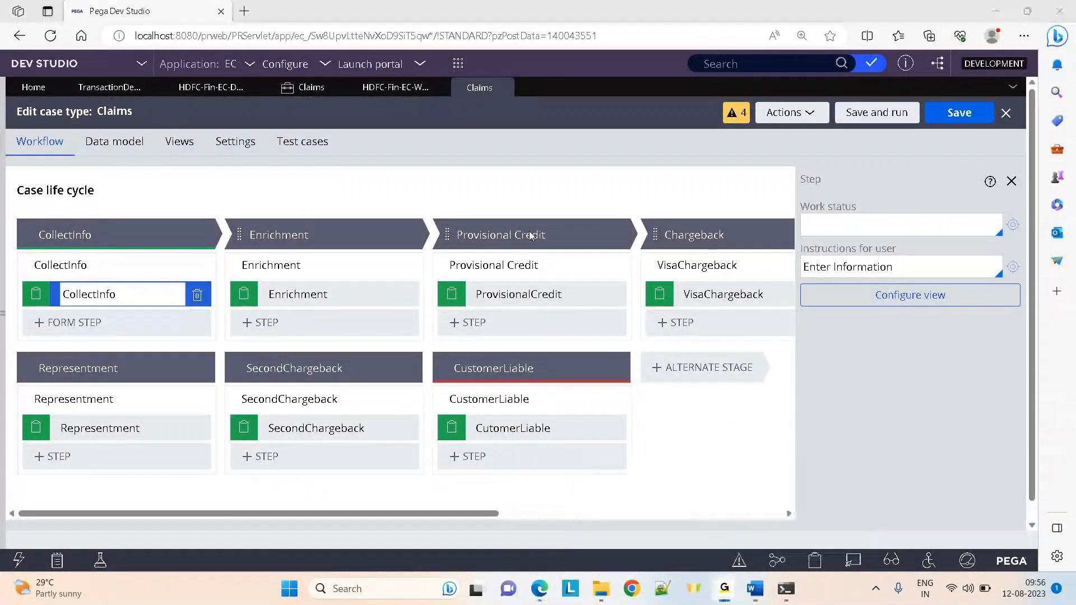
click(593, 250)
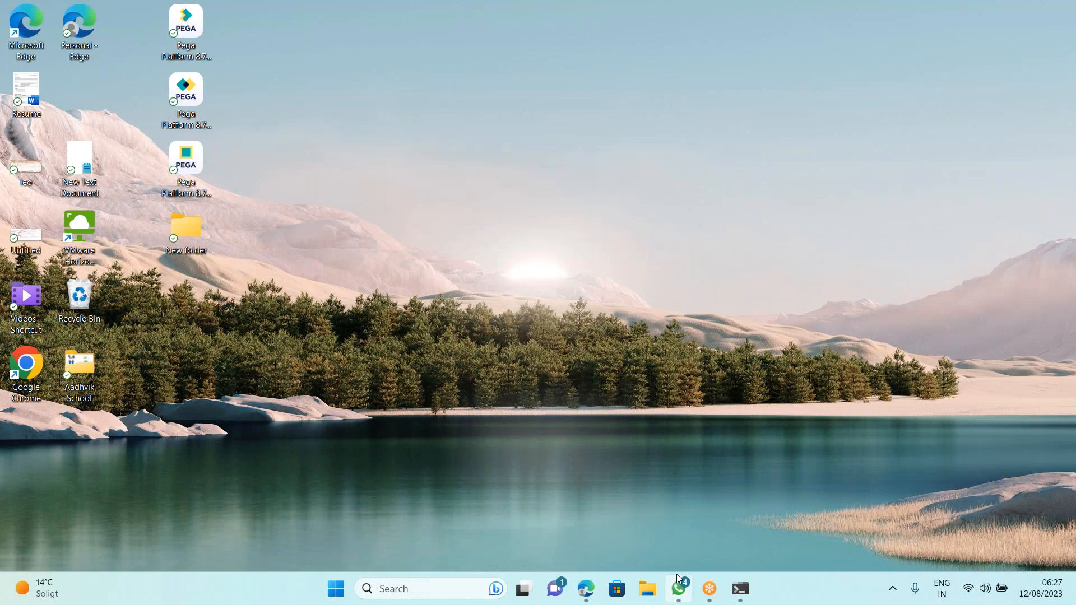
Return to Pega Dev Studio and close the ChargeBack fields dialog
click(586, 588)
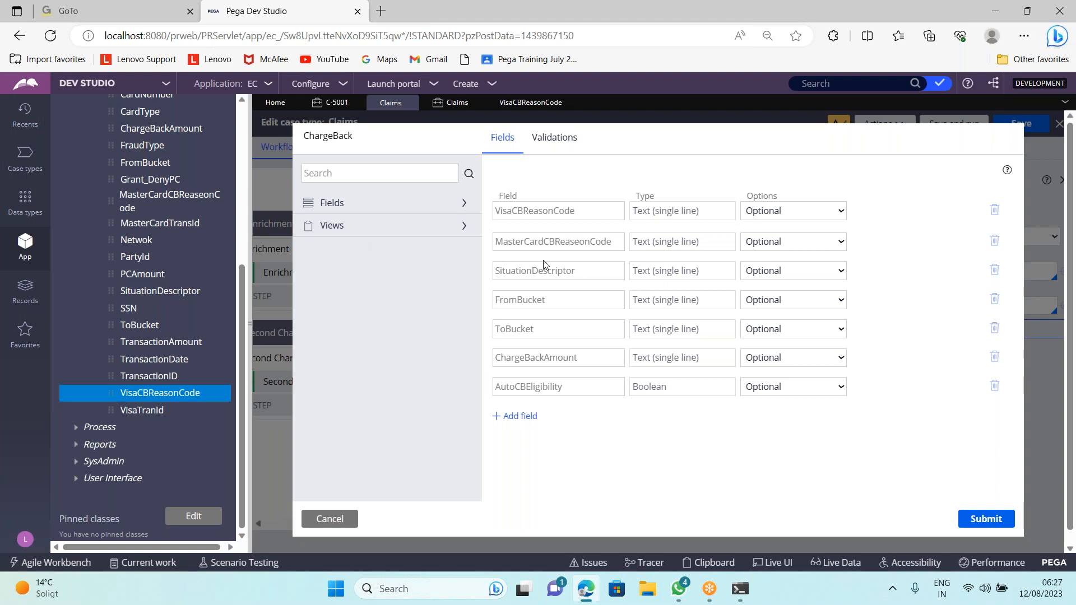
click(338, 108)
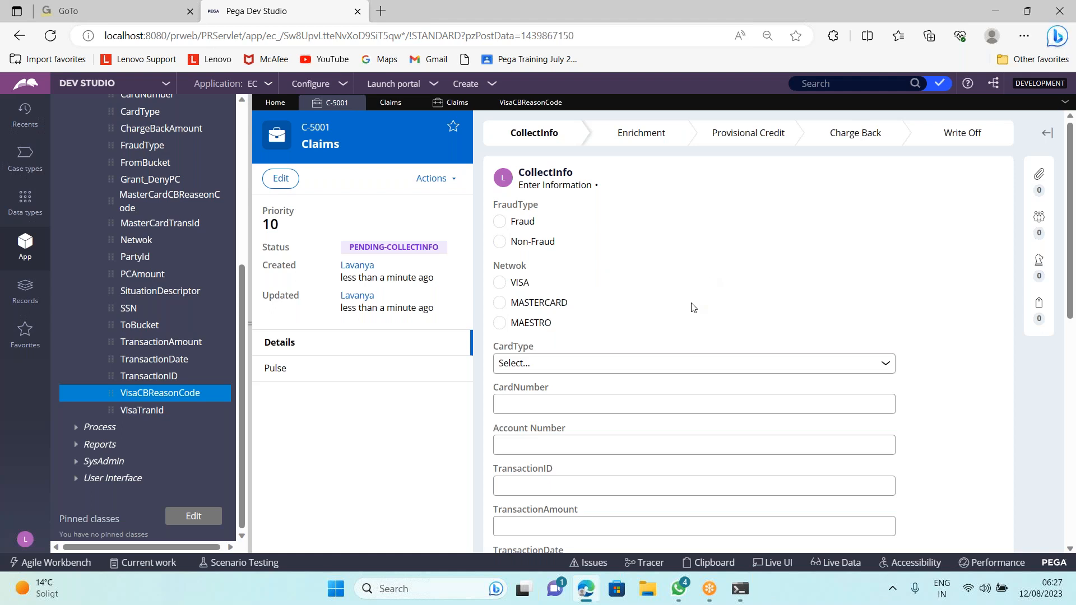
scroll(704, 425, down, 5)
scroll(982, 454, up, 1)
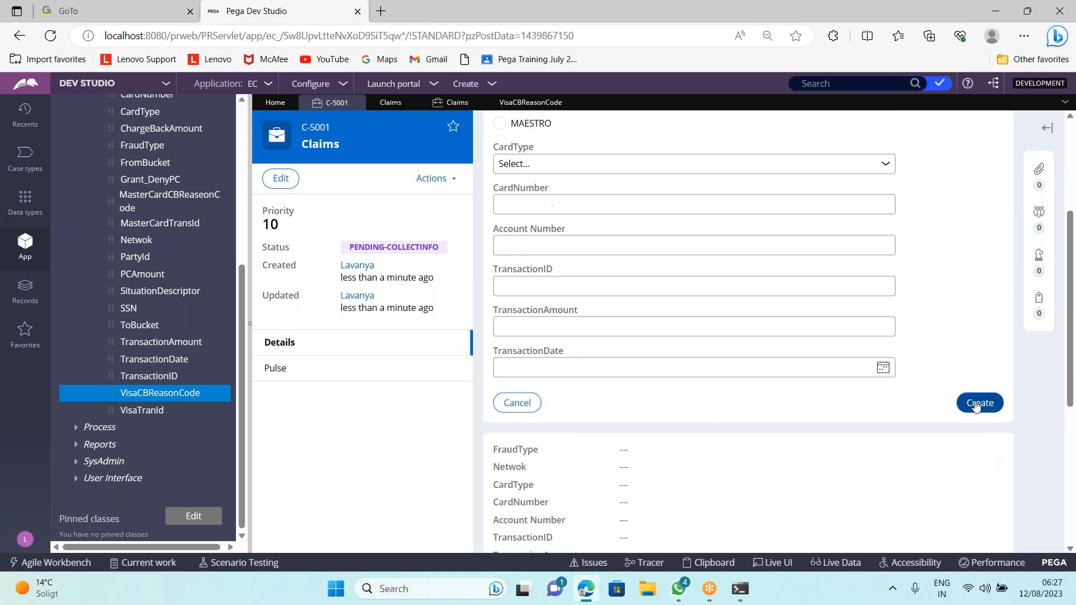
Submit CollectInfo, Enrichment and Provisional Credit to move C-5001 to Charge Back, then revisit Claims
click(979, 403)
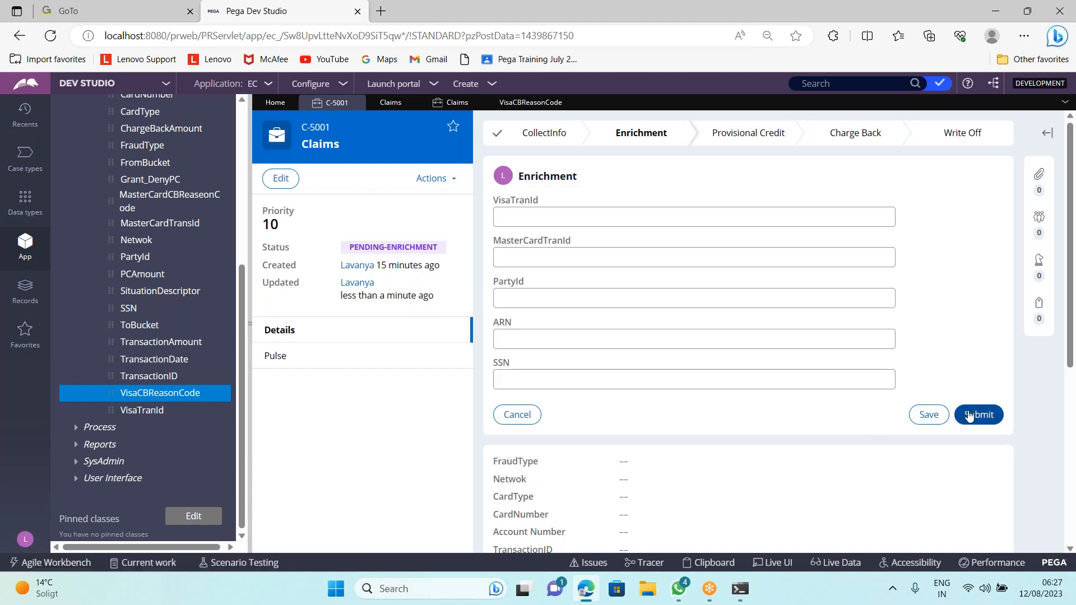
click(971, 417)
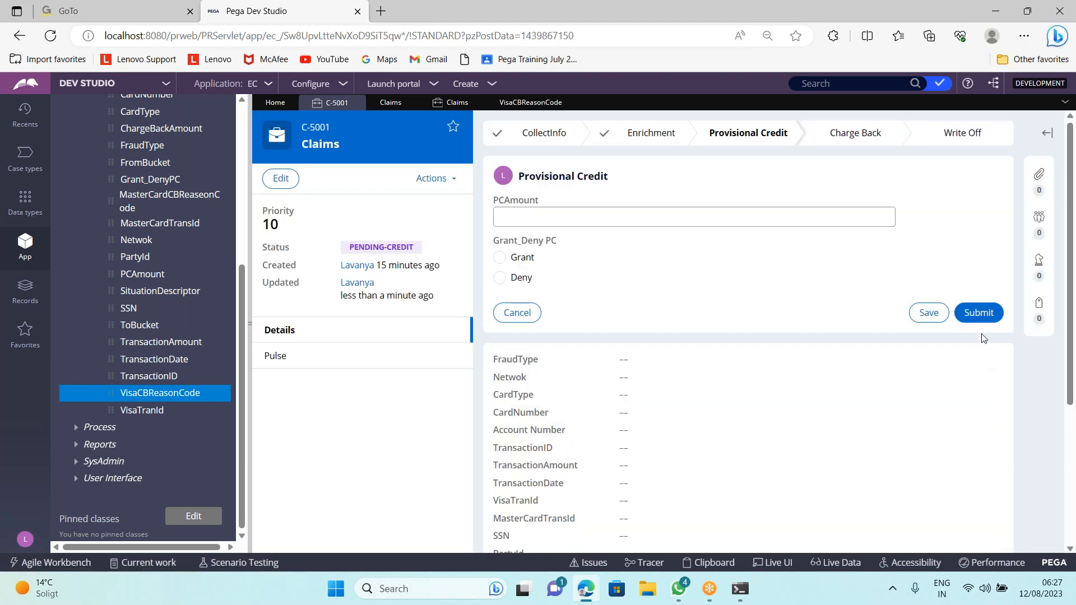
click(976, 313)
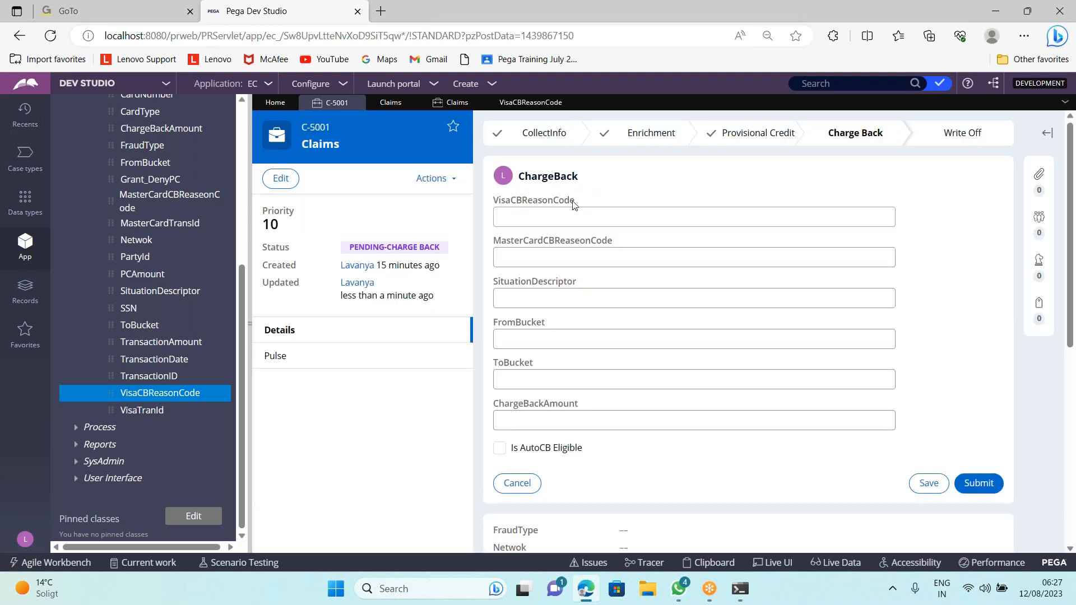
click(391, 102)
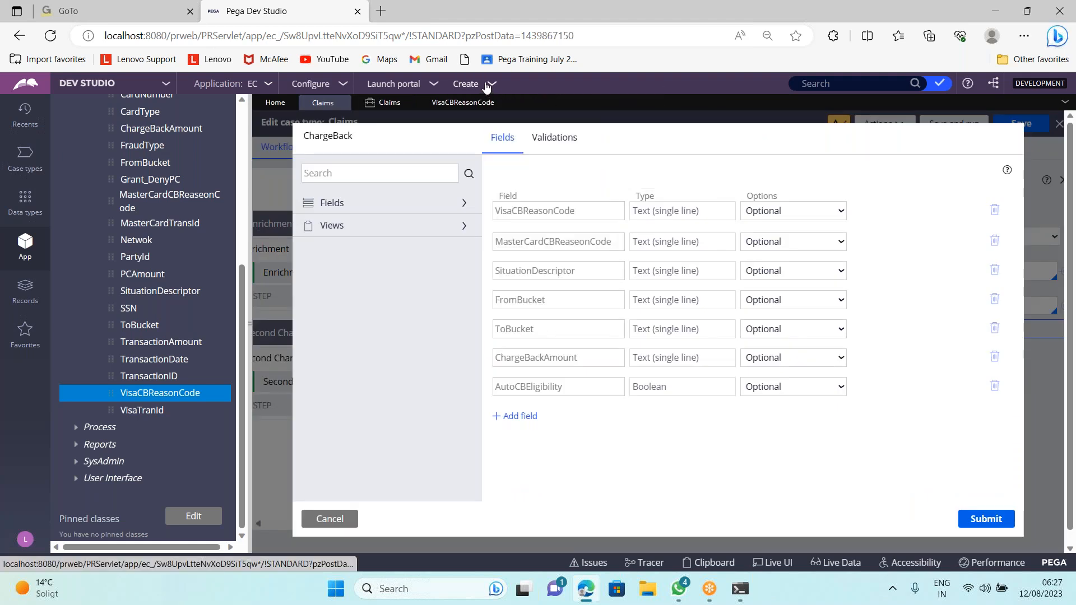
Start new Claims case C-5002 and submit the CollectInfo, Enrichment and Provisional Credit forms
mouse_move(491, 92)
mouse_move(567, 100)
click(601, 99)
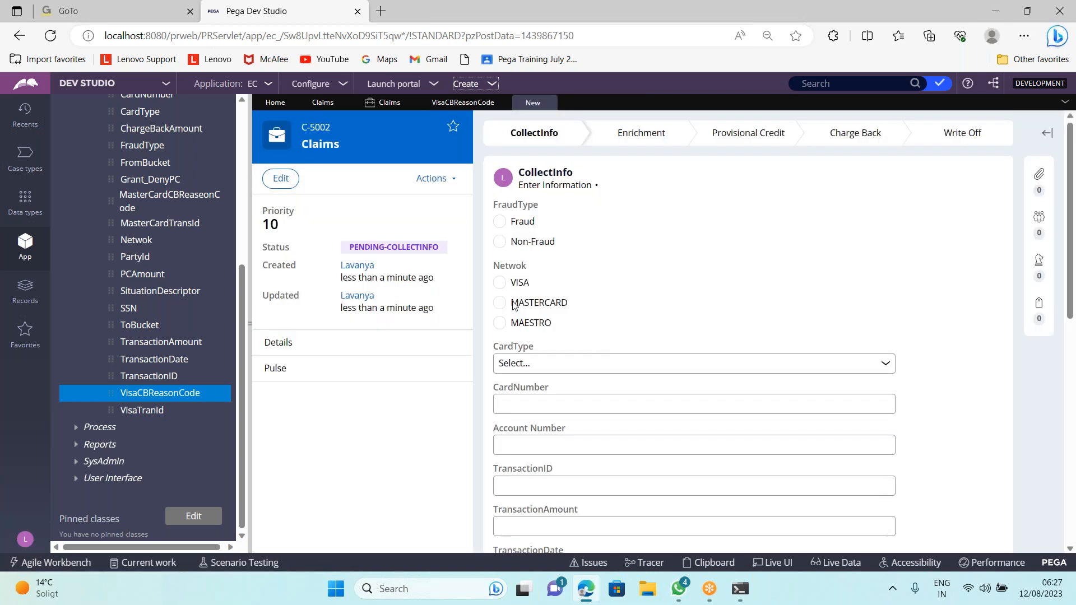
scroll(619, 305, down, 3)
scroll(965, 426, up, 1)
click(980, 469)
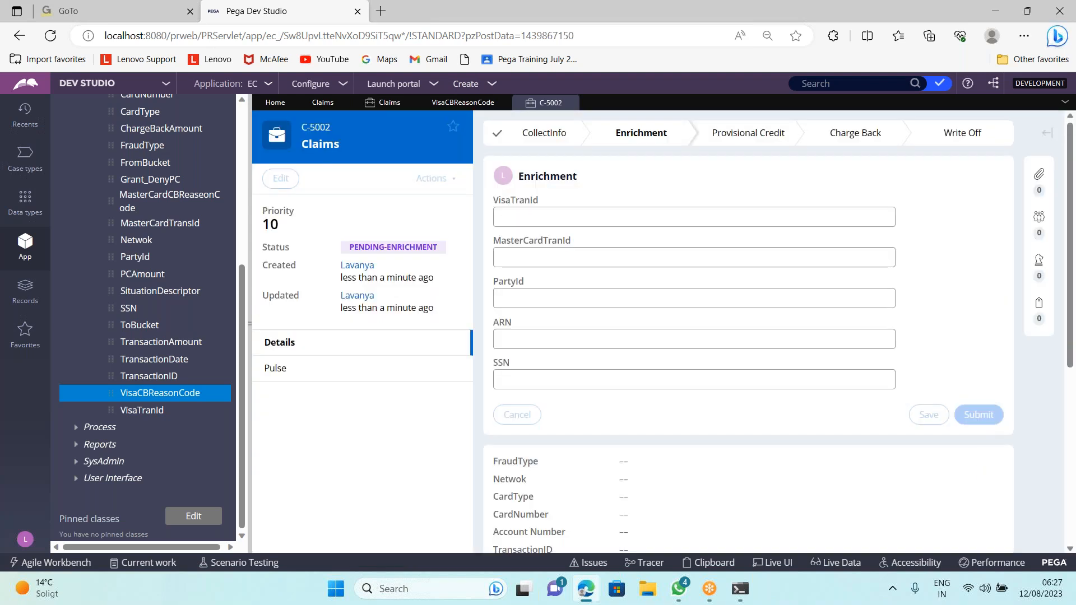
click(979, 418)
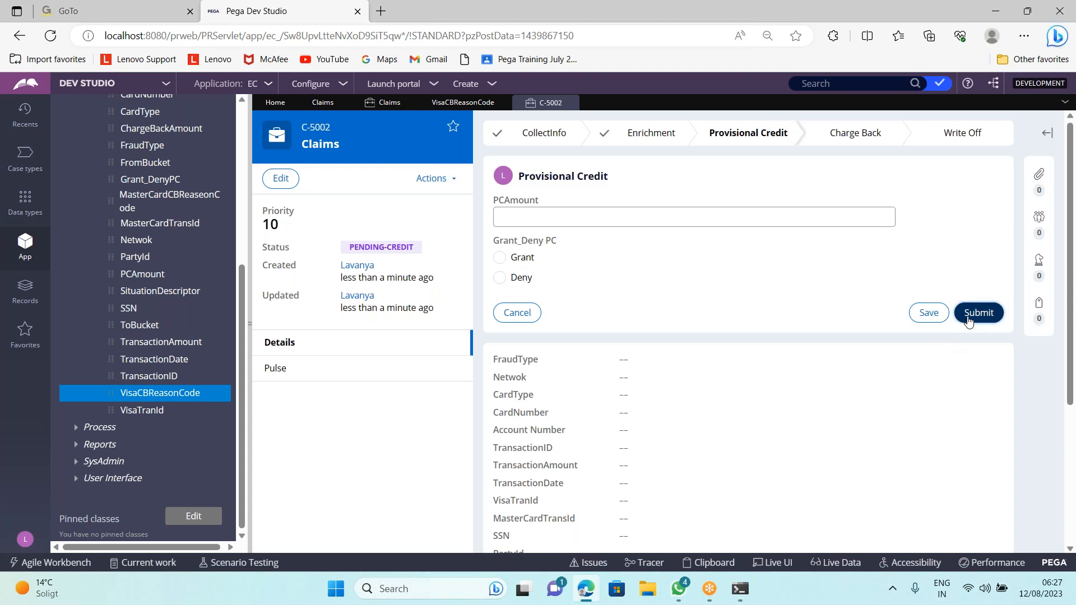
click(961, 317)
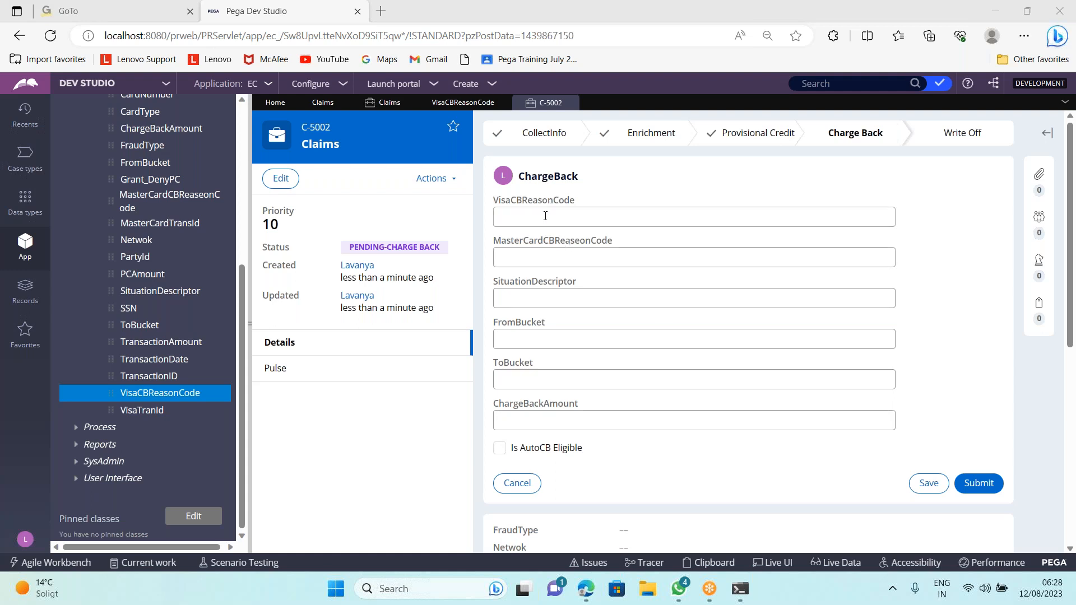
Expand User Interface > Section in the App explorer and open the ChargeBack section
click(77, 480)
click(87, 479)
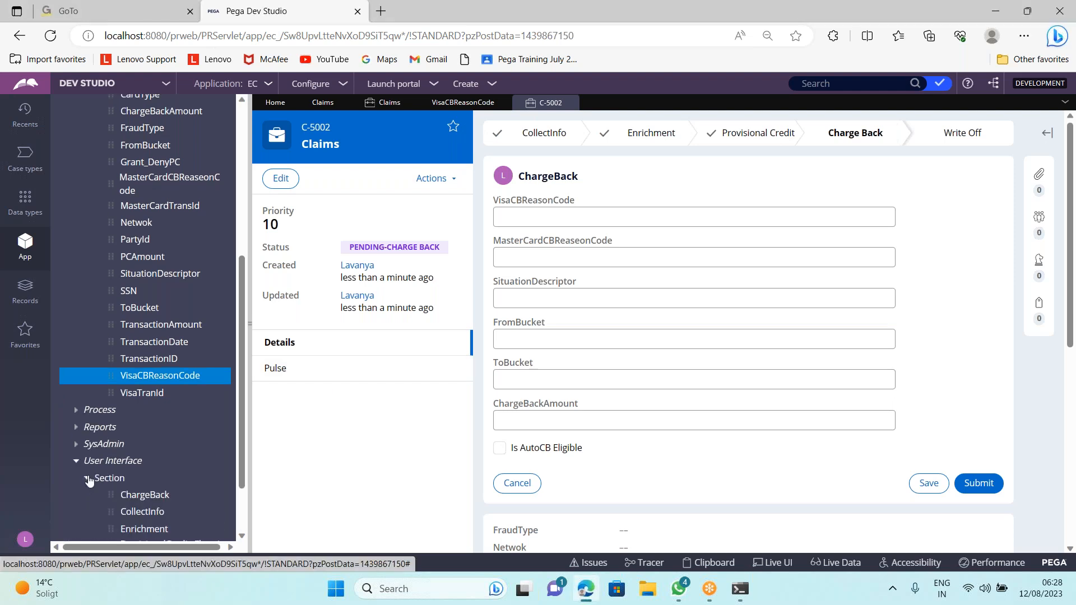
scroll(89, 476, down, 3)
click(146, 419)
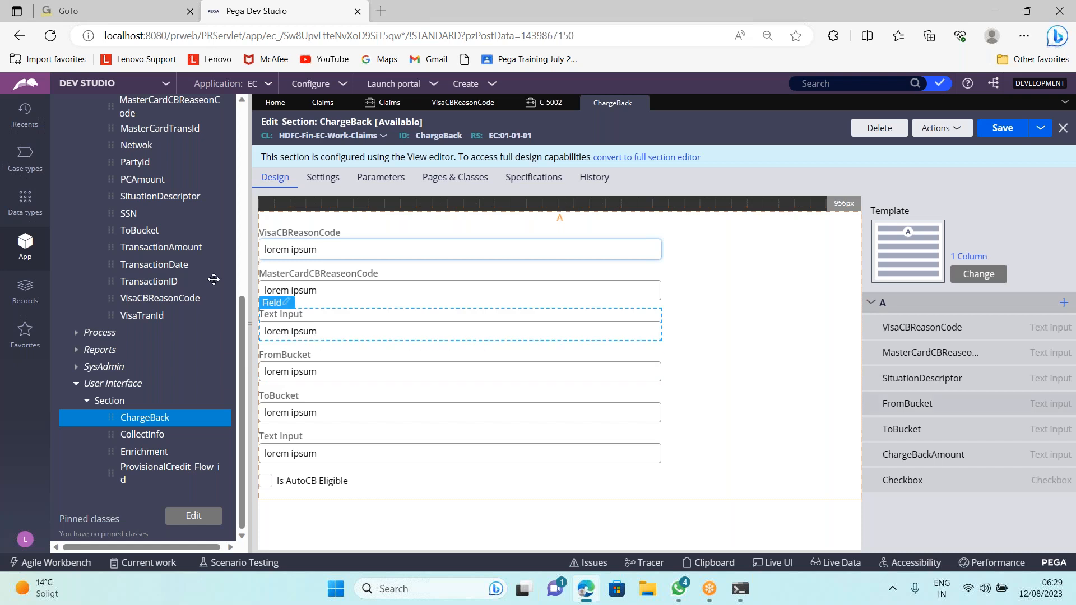
scroll(114, 280, up, 1)
scroll(122, 334, up, 4)
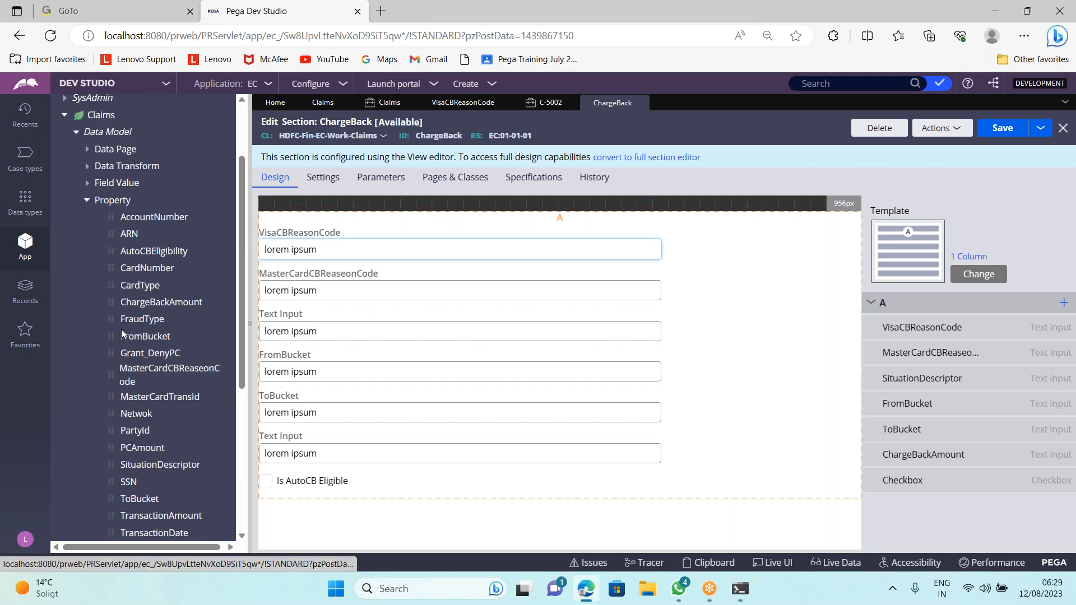
mouse_move(1056, 336)
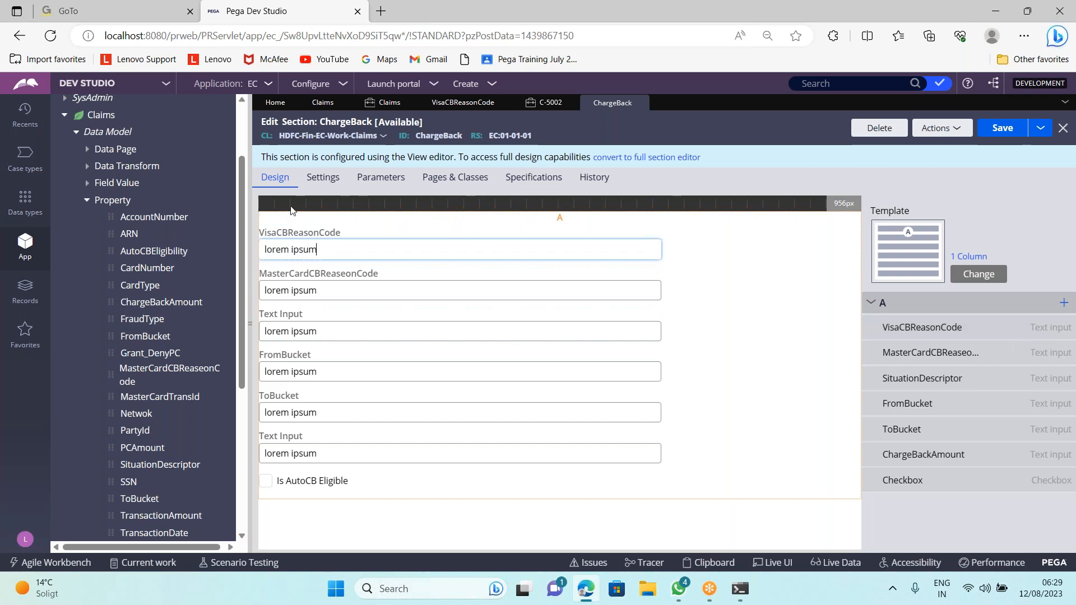
Open VisaCBReasonCode's cell properties and inspect its text input control rule
click(317, 250)
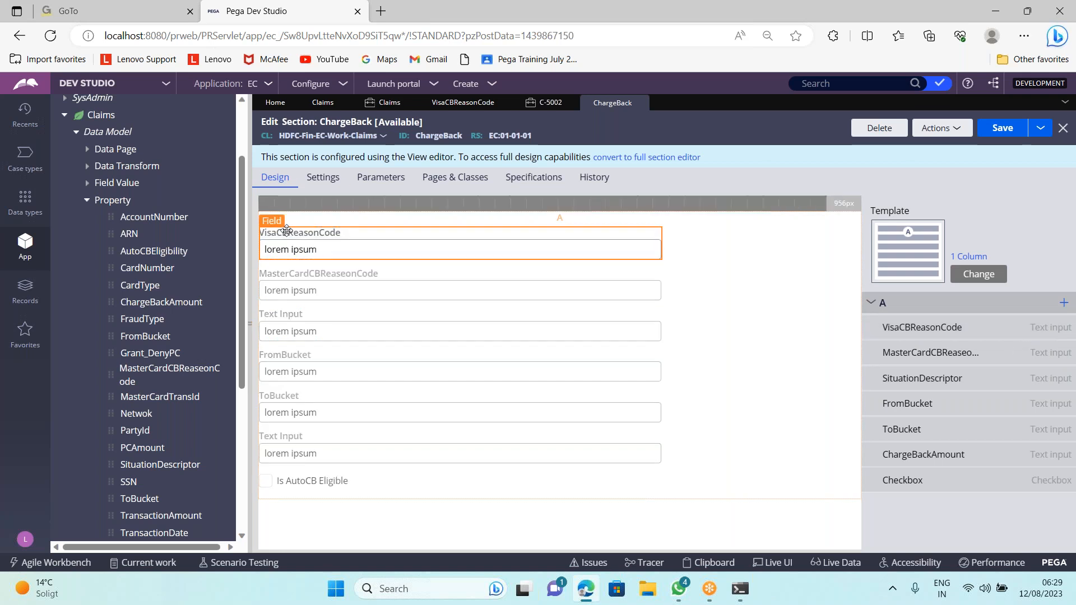
double_click(277, 223)
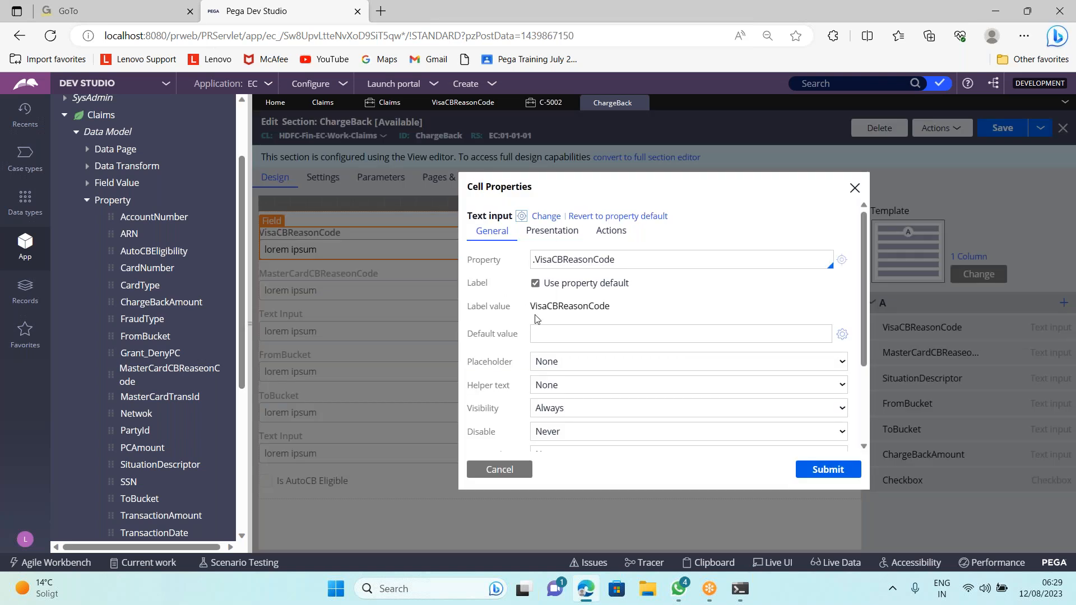
click(521, 217)
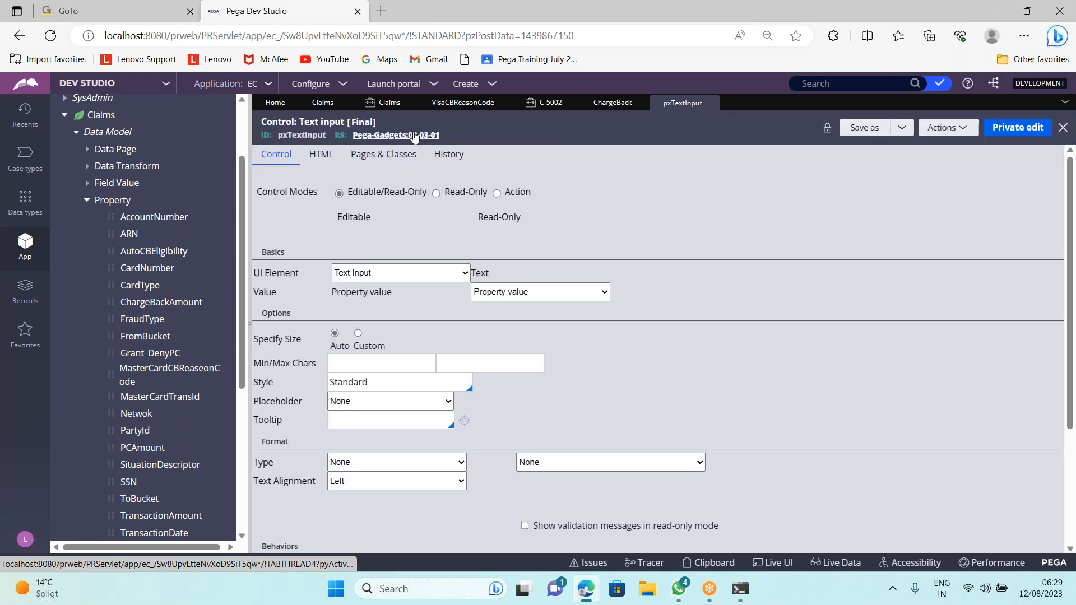
click(712, 103)
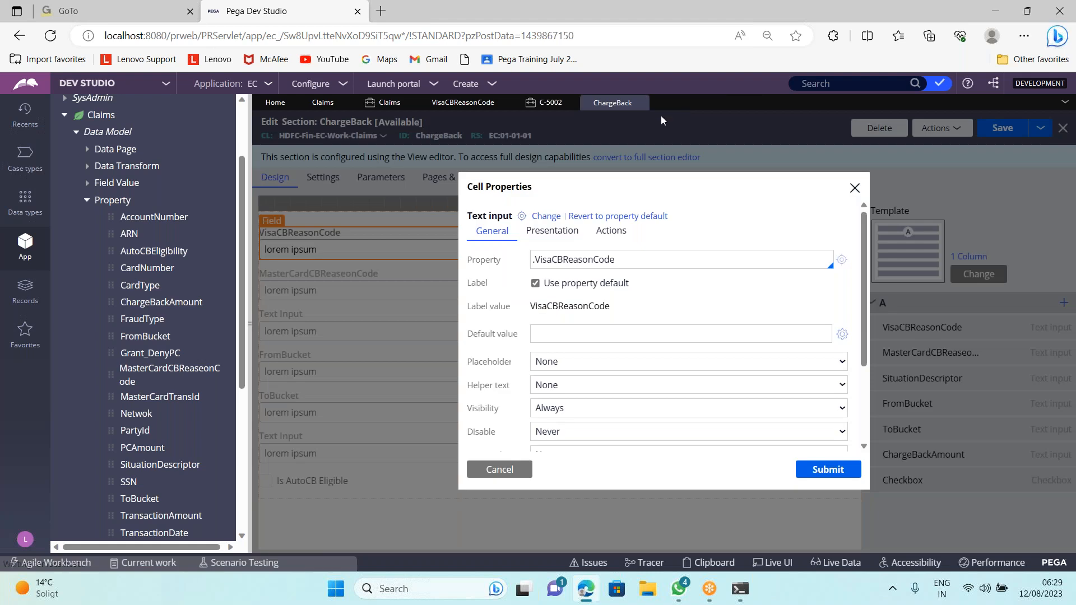
Switch VisaCBReasonCode's control to Dropdown, submit, and save the ChargeBack section
click(549, 217)
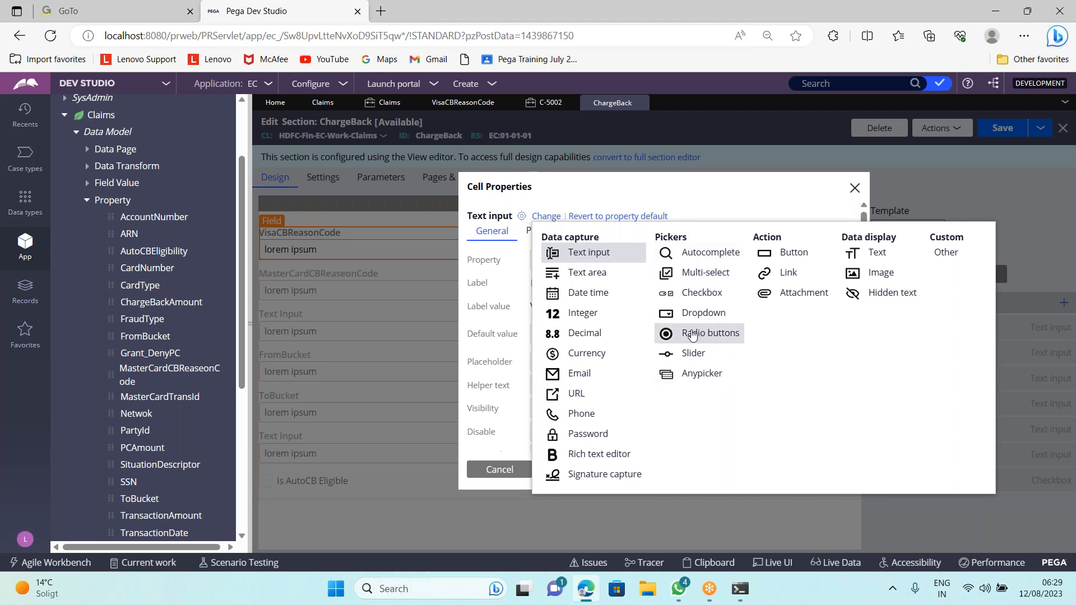
key(Escape)
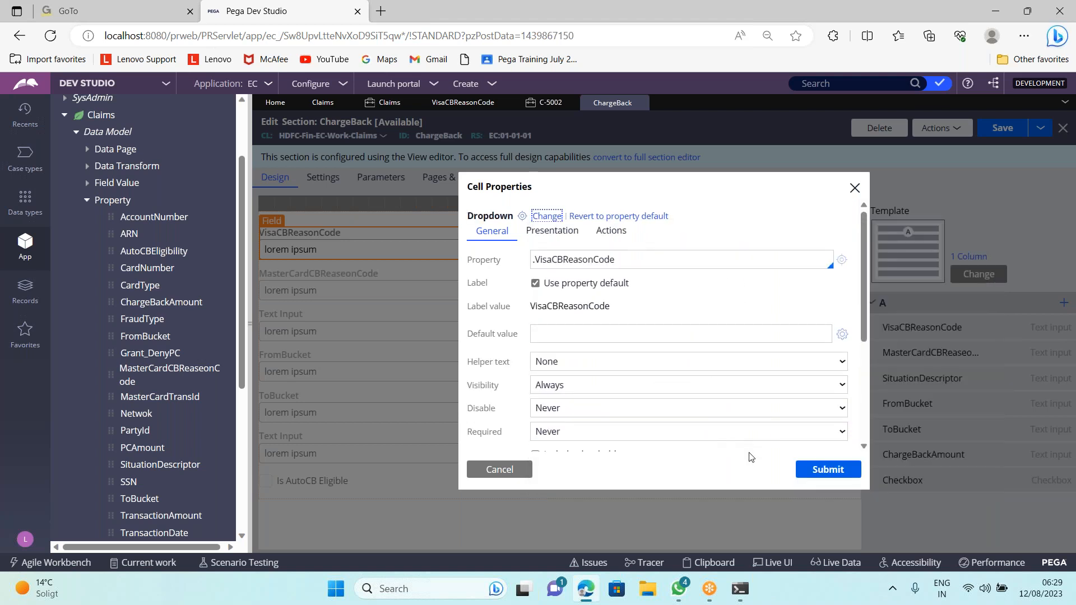
click(804, 470)
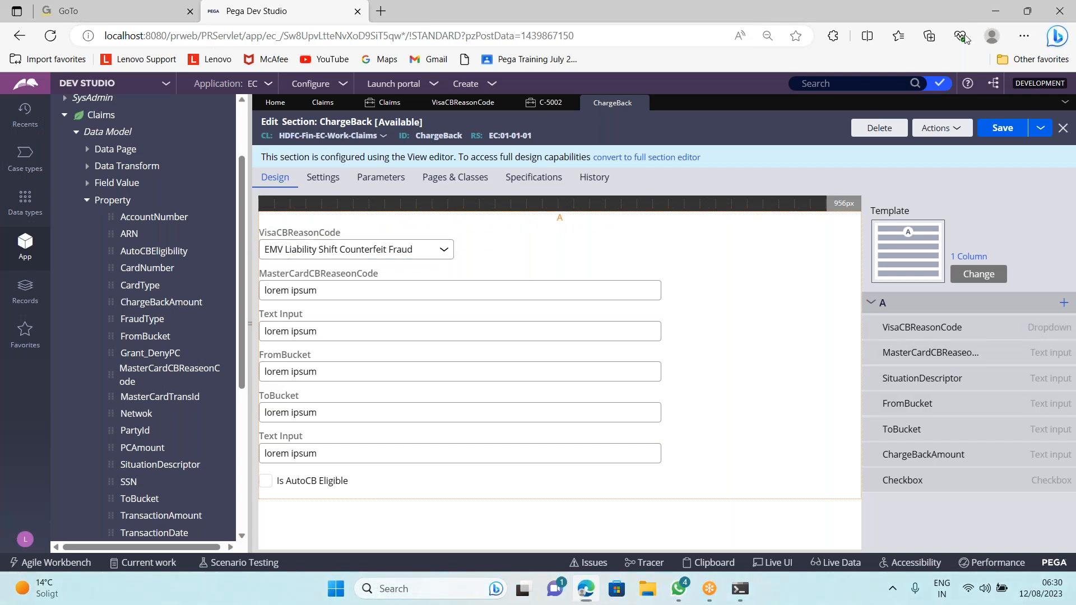
click(1005, 129)
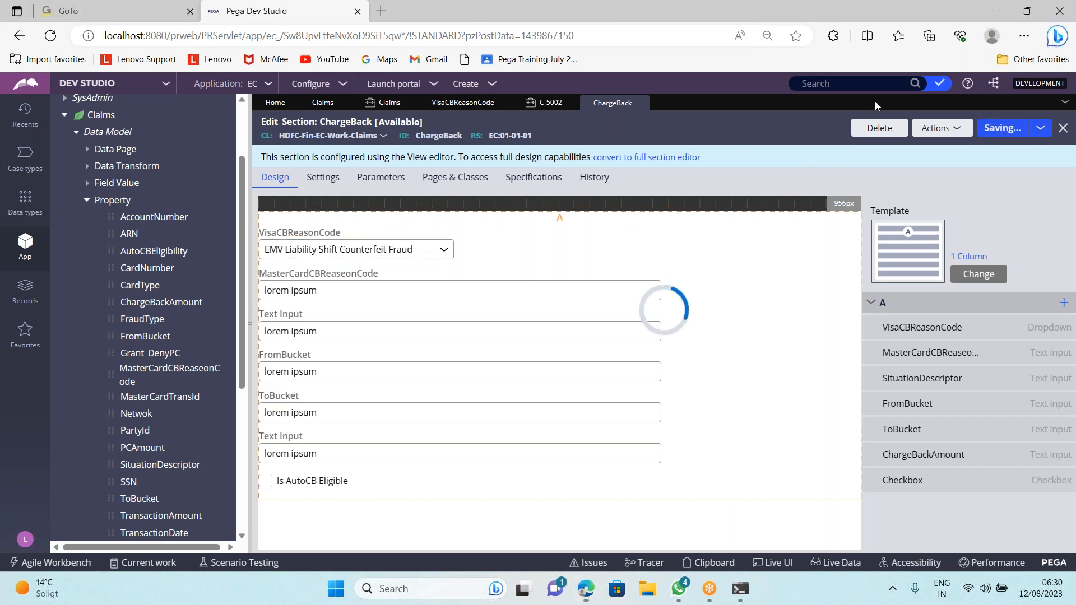
Refresh case C-5002 and reopen its Charge Back assignment to see the VisaCBReasonCode dropdown
click(549, 108)
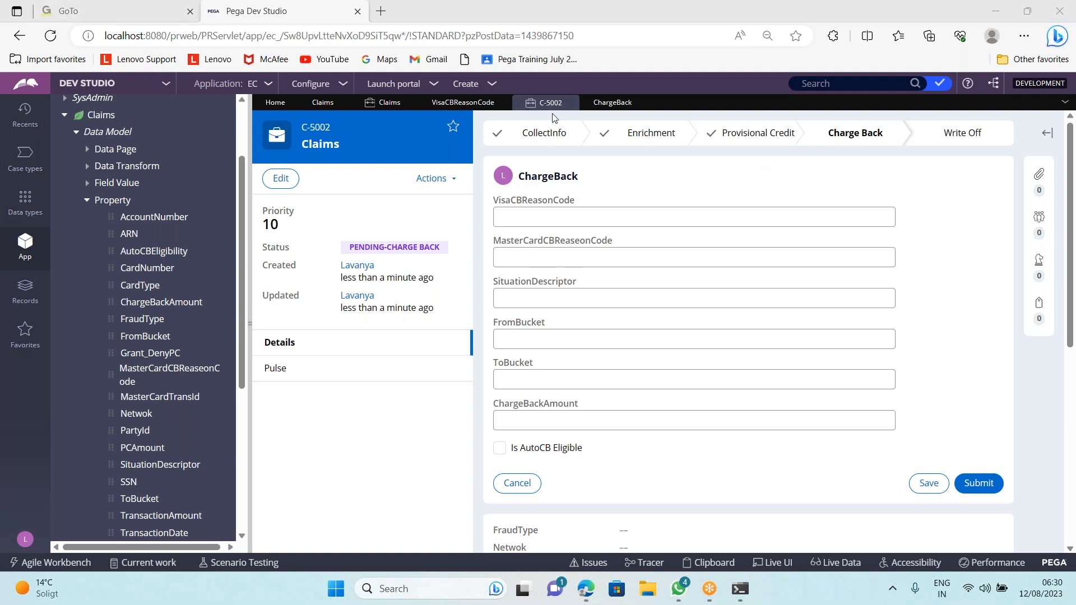
click(420, 188)
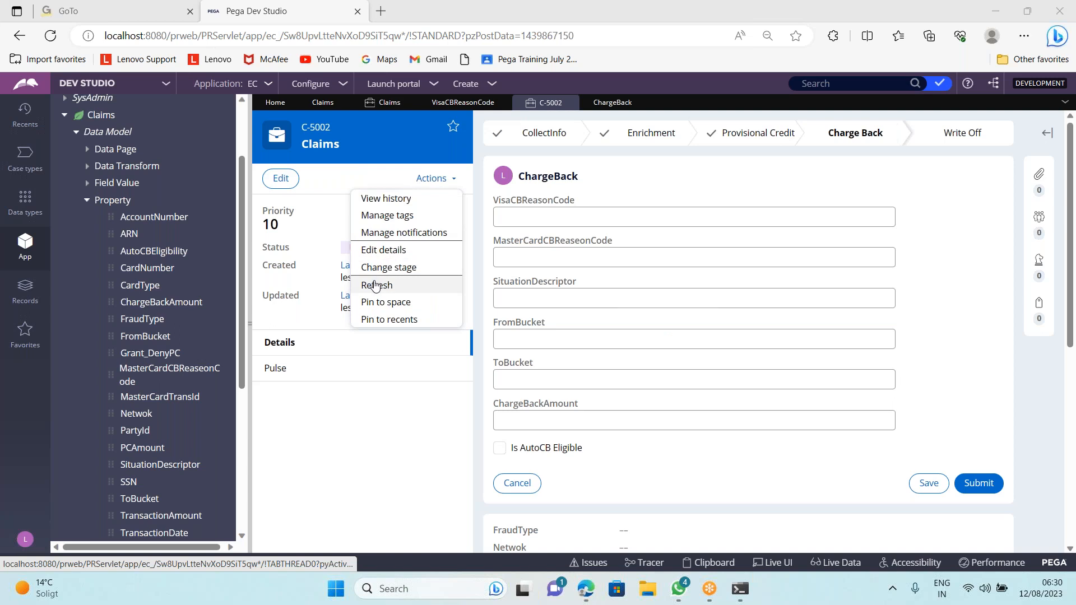
click(374, 286)
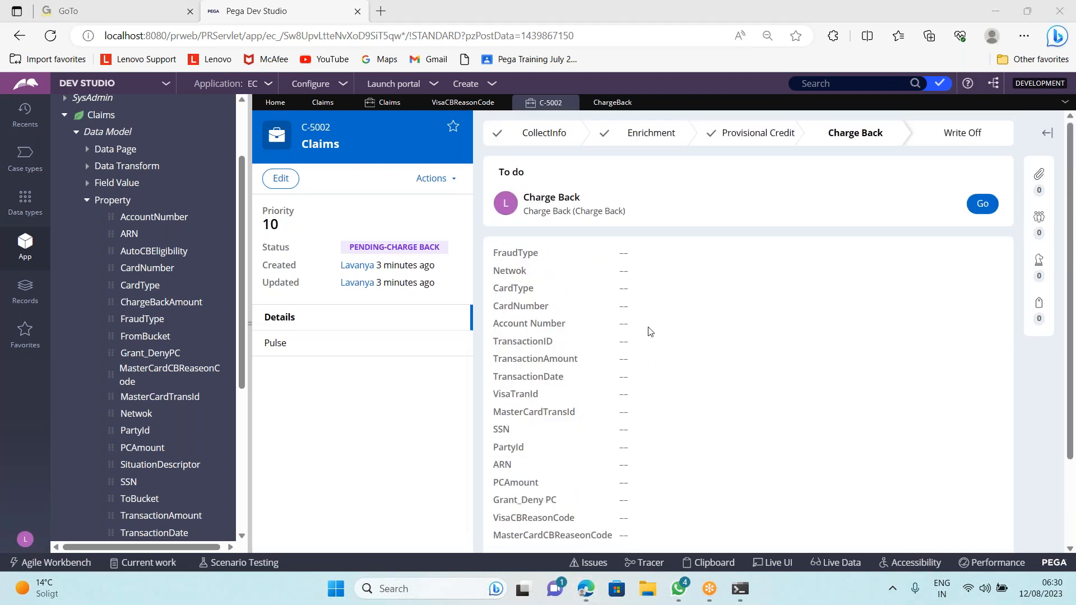
click(982, 204)
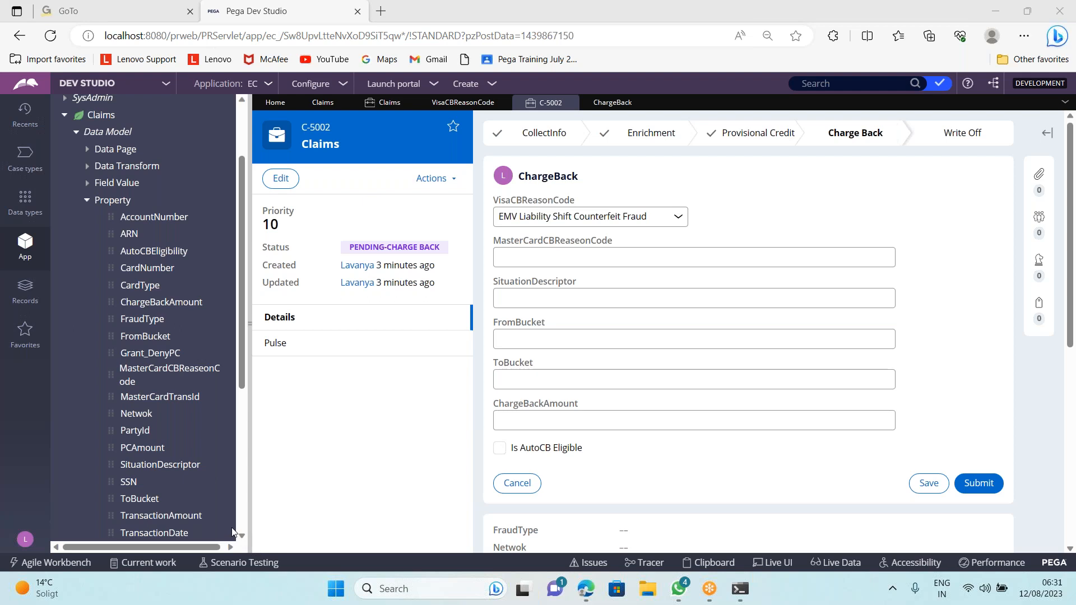
Return to the ChargeBack section and open MasterCardCBReaseonCode's cell properties
click(616, 105)
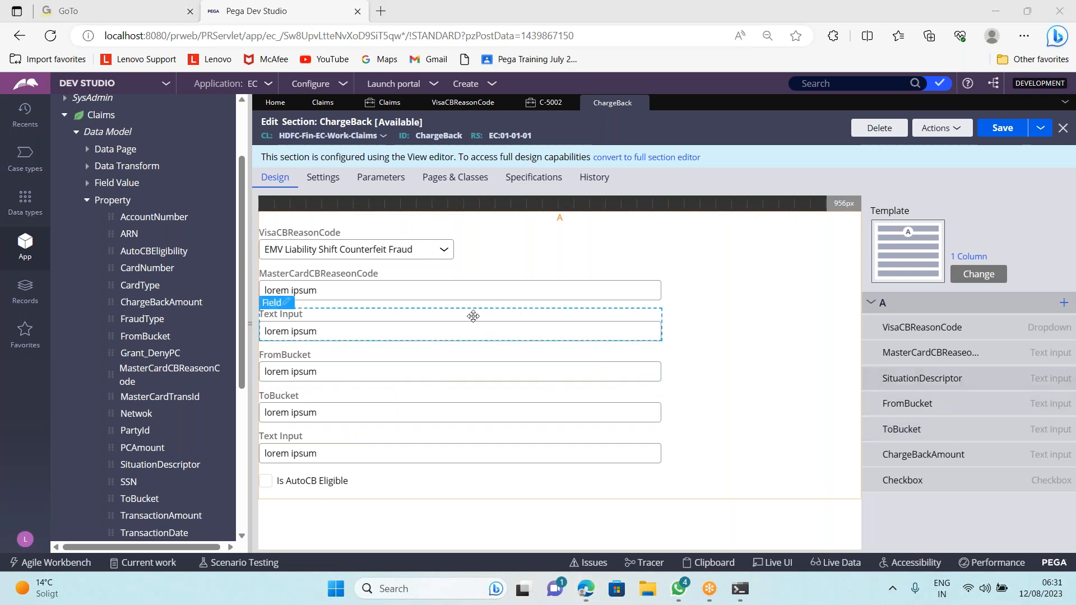
double_click(458, 292)
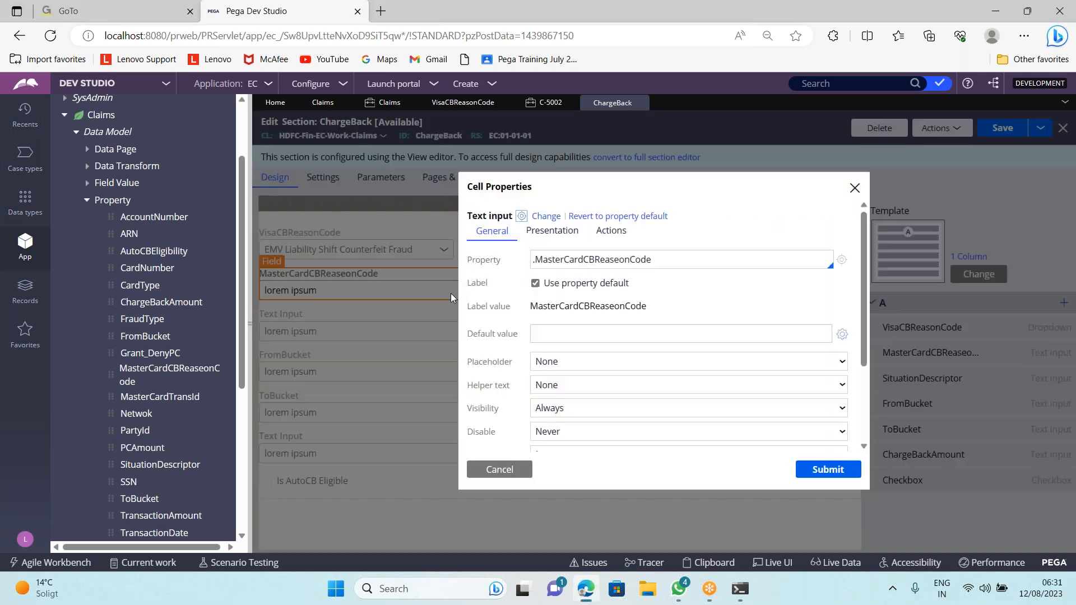